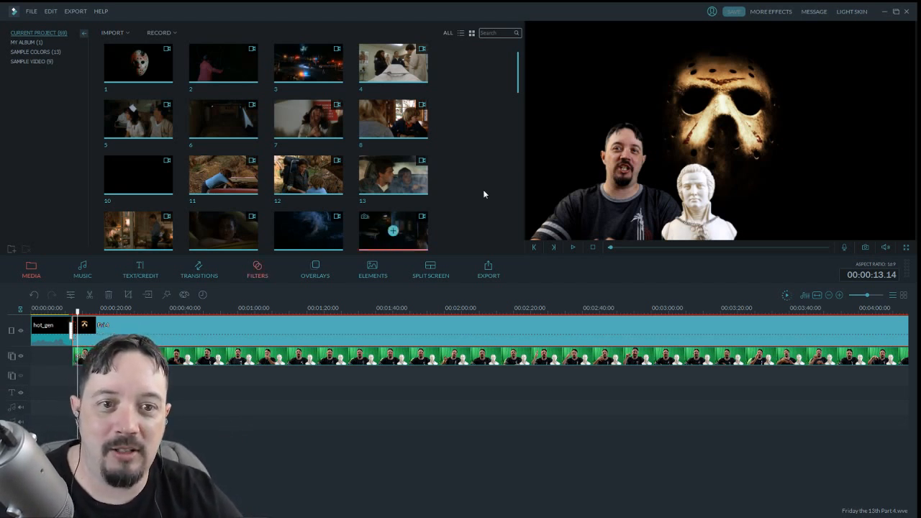
Preview the presenter clip over the mask background, compare its green-screen transparency off and on, and keep the transparency enabled
{"action": "left_click", "coordinate": [573, 248]}
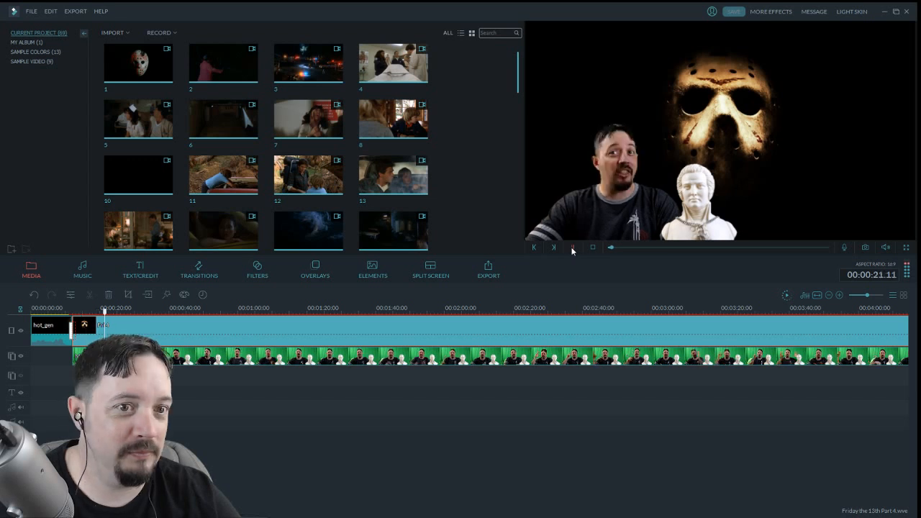
{"action": "left_click", "coordinate": [572, 249]}
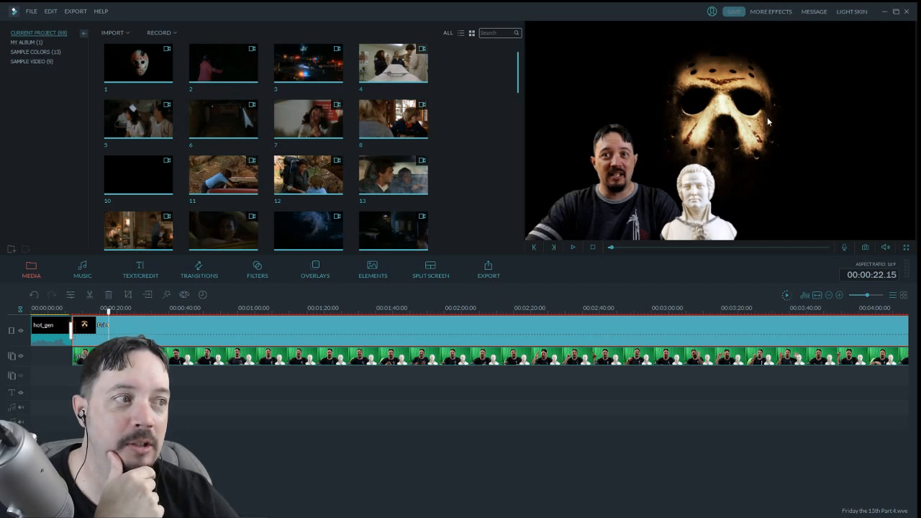
{"action": "right_click", "coordinate": [319, 360]}
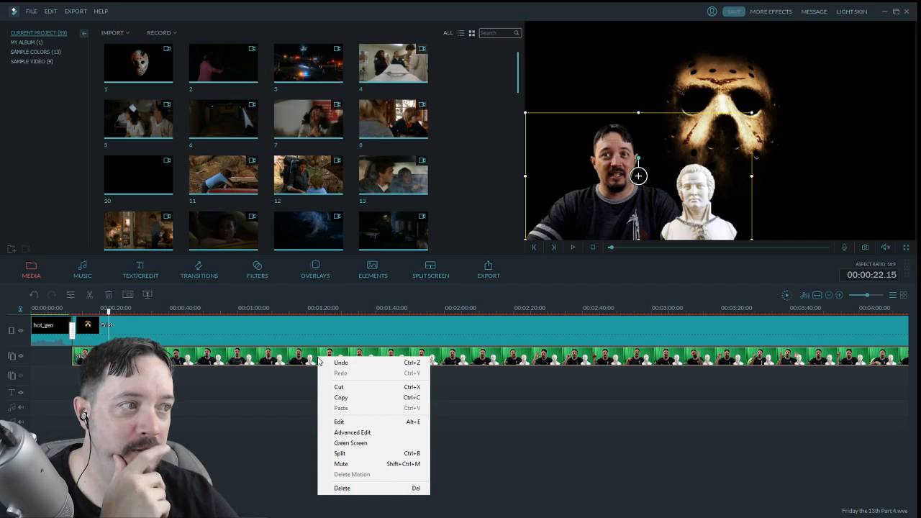
{"action": "left_click", "coordinate": [361, 444]}
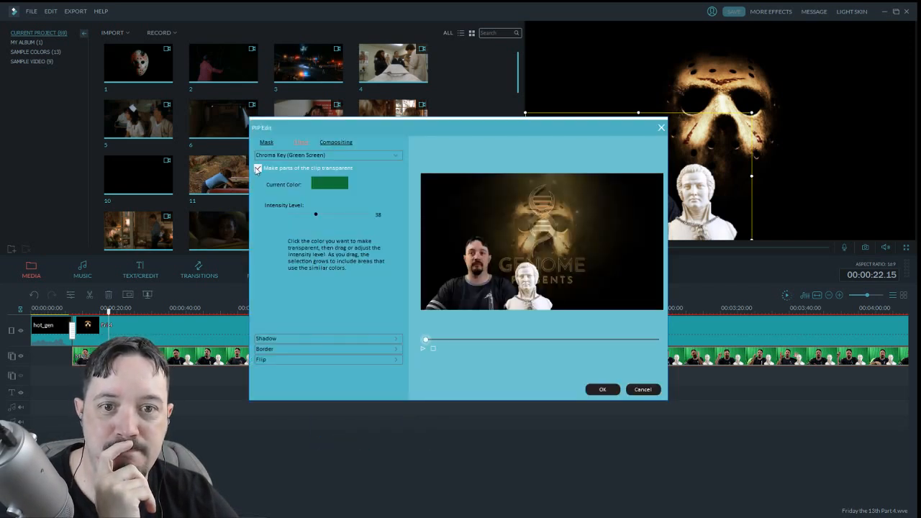
{"action": "left_click", "coordinate": [258, 169]}
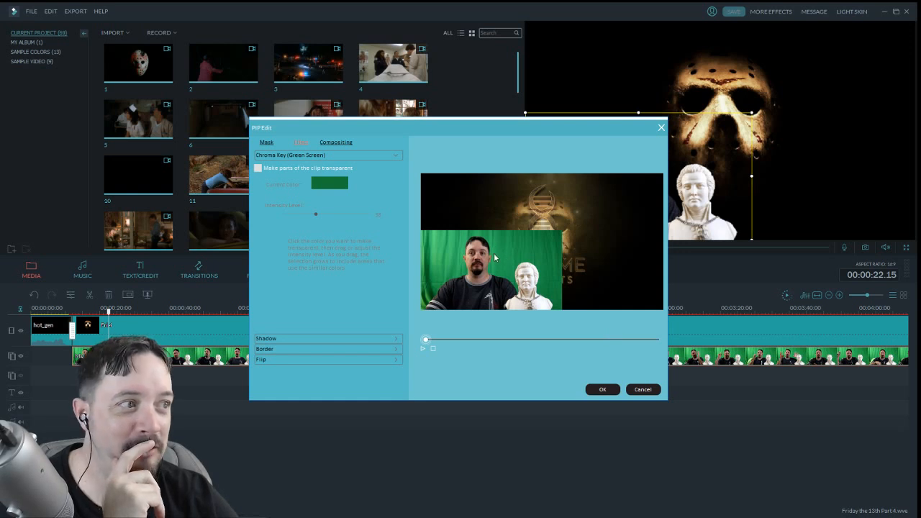
{"action": "left_click", "coordinate": [258, 169]}
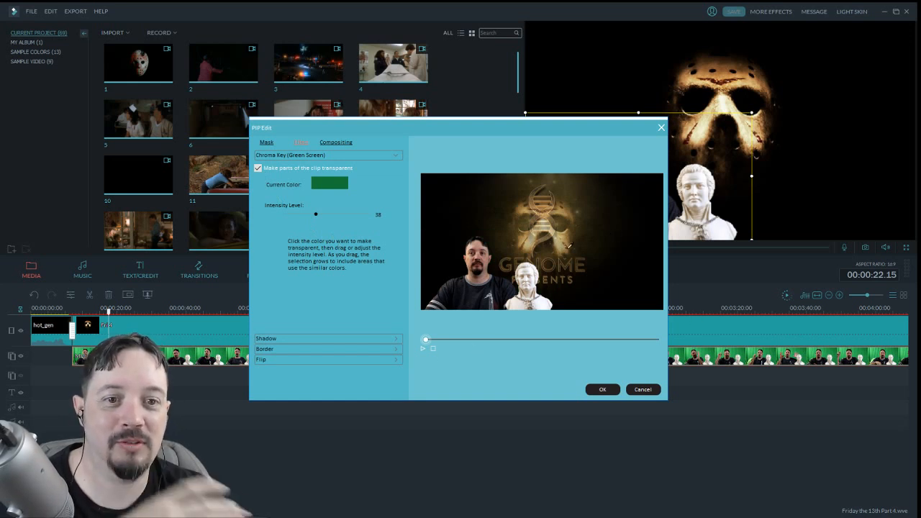
{"action": "left_click", "coordinate": [257, 168]}
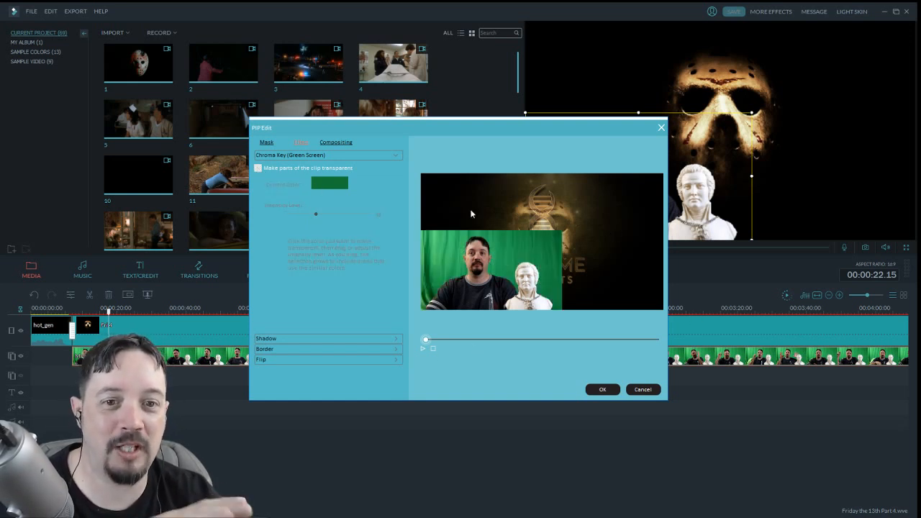
{"action": "left_click", "coordinate": [258, 168]}
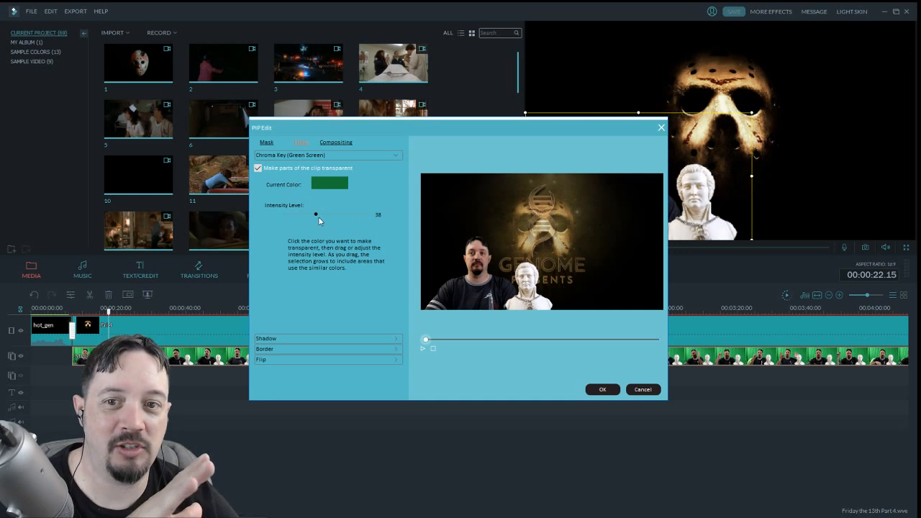
{"action": "left_click", "coordinate": [603, 389]}
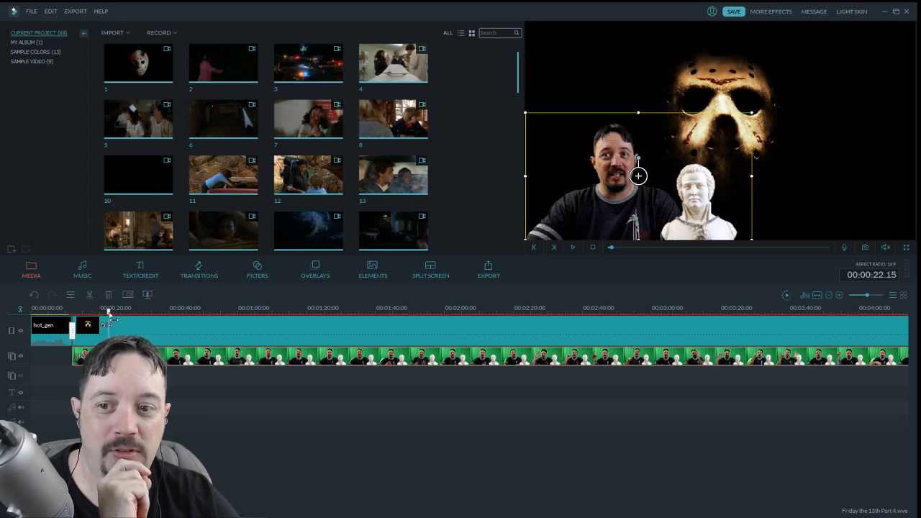
Play the timeline from the start of the presenter clip at 00:00:12.01 to about 00:00:53 to find the unwanted footage
{"action": "left_click_drag", "start_coordinate": [110, 315], "coordinate": [72, 319]}
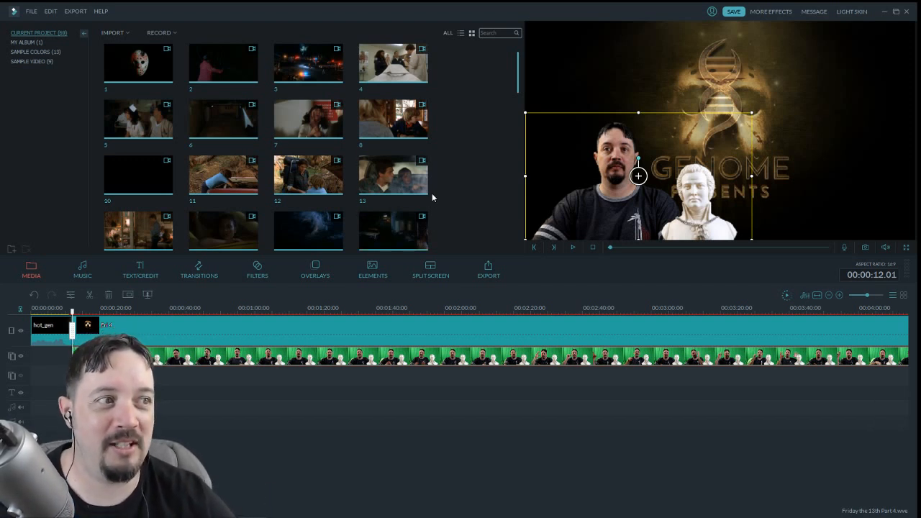
{"action": "left_click", "coordinate": [573, 247]}
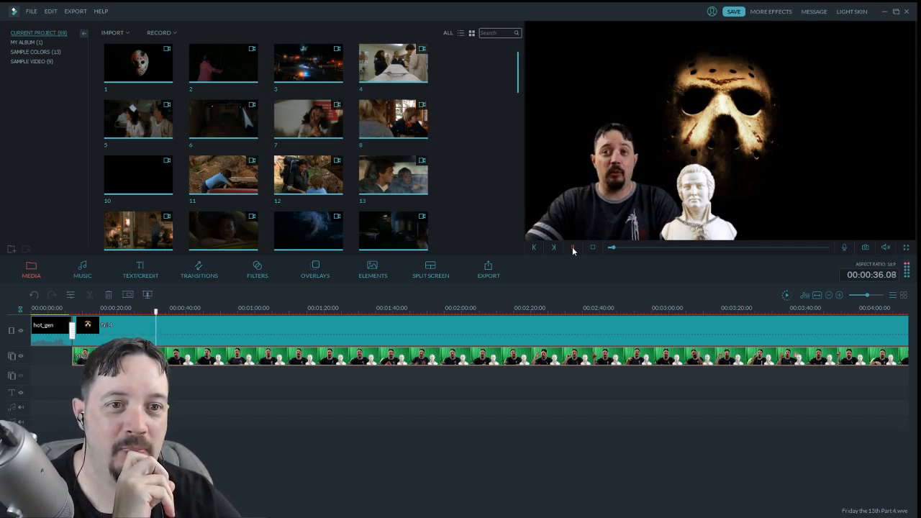
{"action": "left_click", "coordinate": [573, 248]}
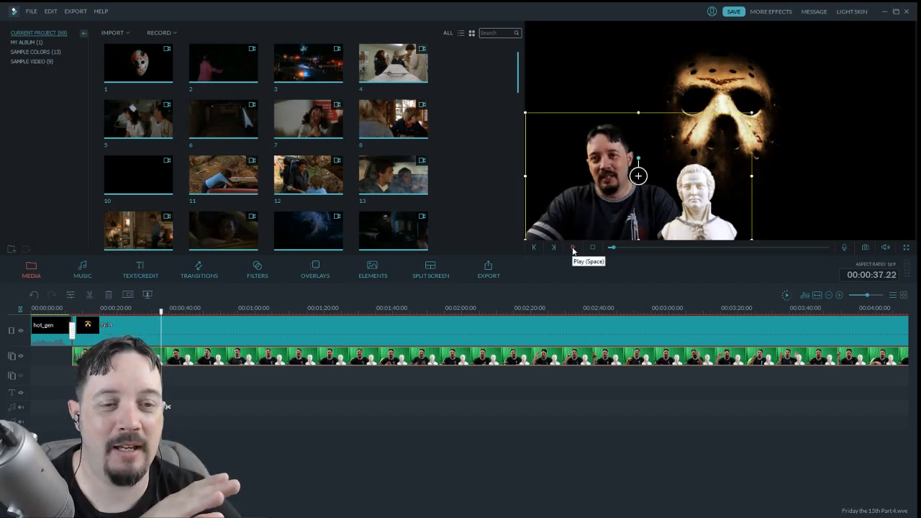
{"action": "left_click", "coordinate": [574, 248]}
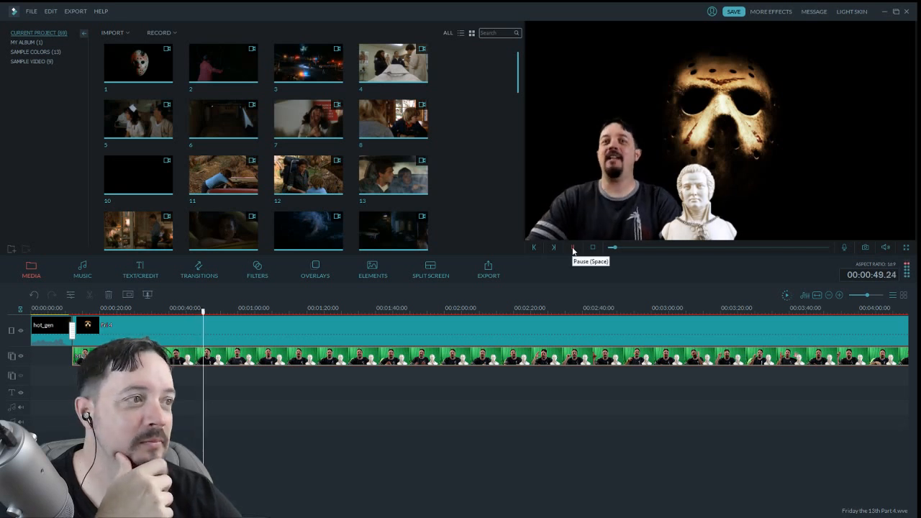
{"action": "left_click", "coordinate": [574, 247]}
{"action": "left_click", "coordinate": [574, 248]}
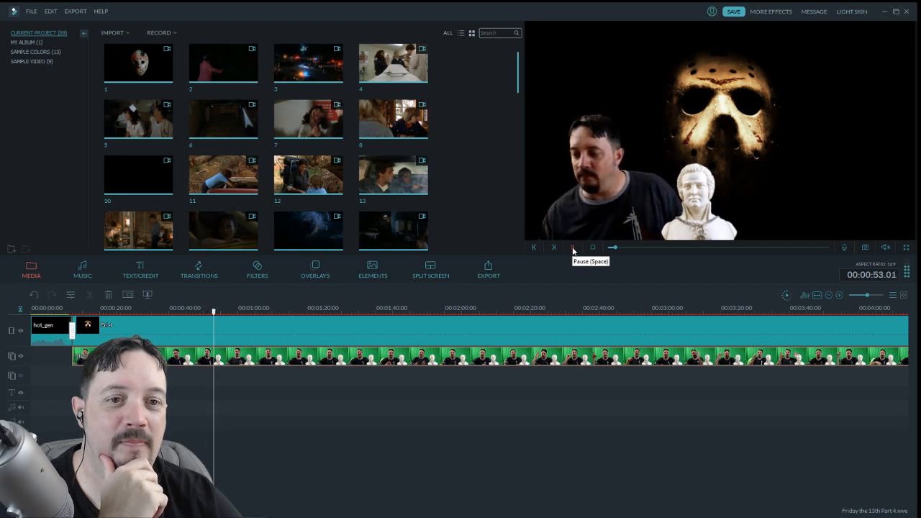
{"action": "left_click", "coordinate": [574, 248]}
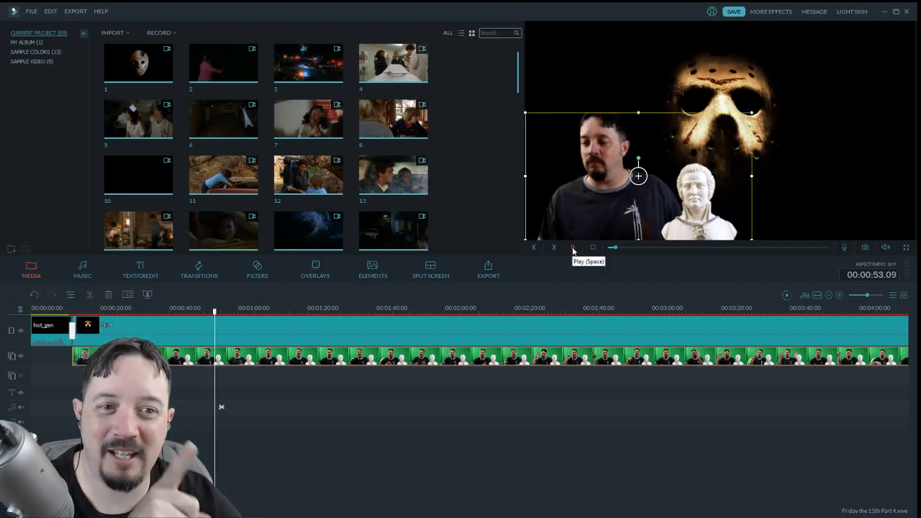
Replay the footage leading into the unwanted section and split the presenter clip at 00:00:49.15
{"action": "left_click_drag", "start_coordinate": [216, 313], "coordinate": [207, 317]}
{"action": "left_click", "coordinate": [574, 247]}
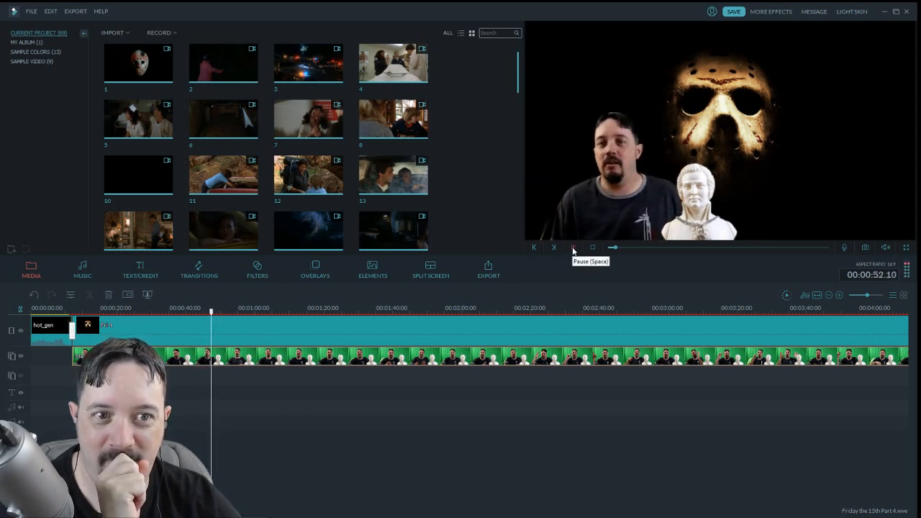
{"action": "left_click", "coordinate": [573, 247]}
{"action": "left_click", "coordinate": [214, 314]}
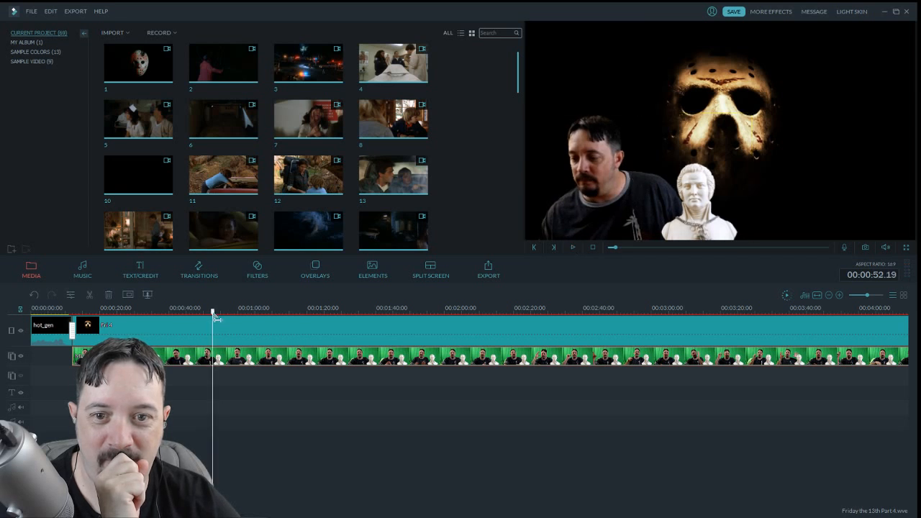
{"action": "left_click_drag", "start_coordinate": [214, 316], "coordinate": [194, 321]}
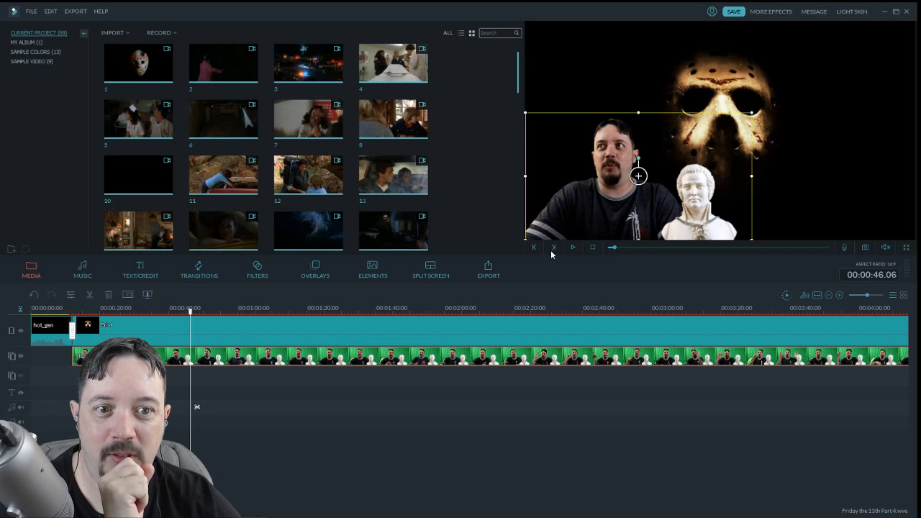
{"action": "left_click", "coordinate": [573, 248]}
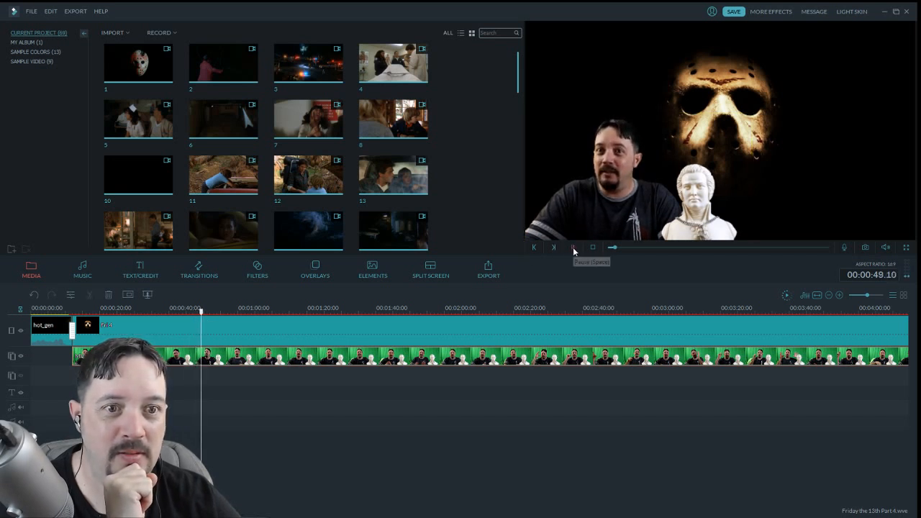
{"action": "left_click", "coordinate": [573, 248]}
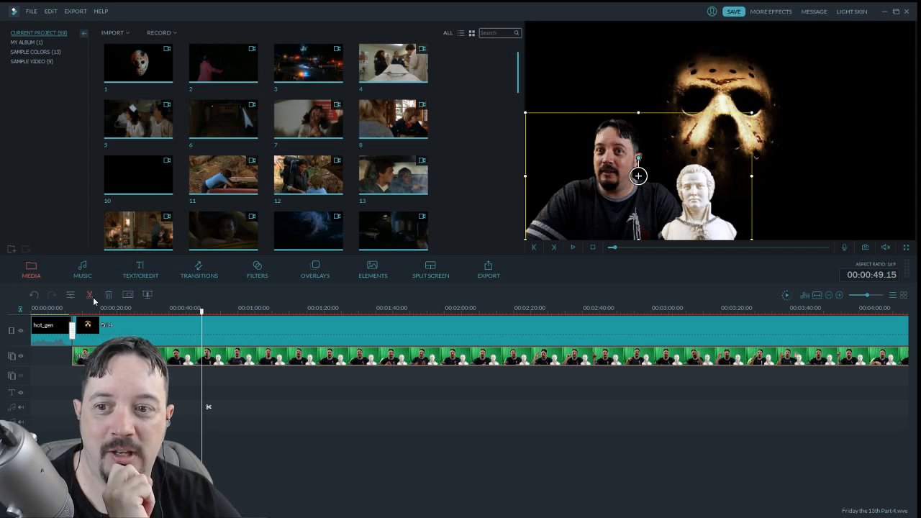
{"action": "key", "text": "ctrl+b"}
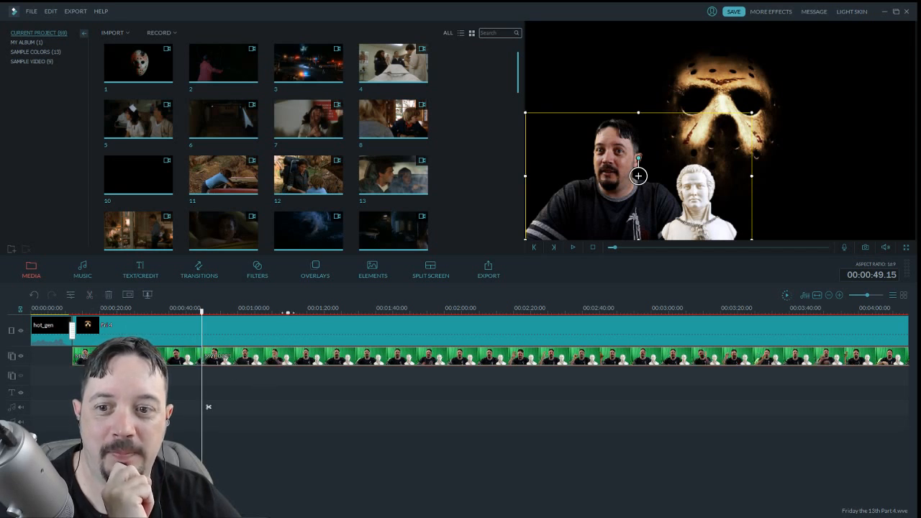
Split the presenter clip again at 00:00:55.06 and delete the section between the two cuts
{"action": "left_click", "coordinate": [574, 249]}
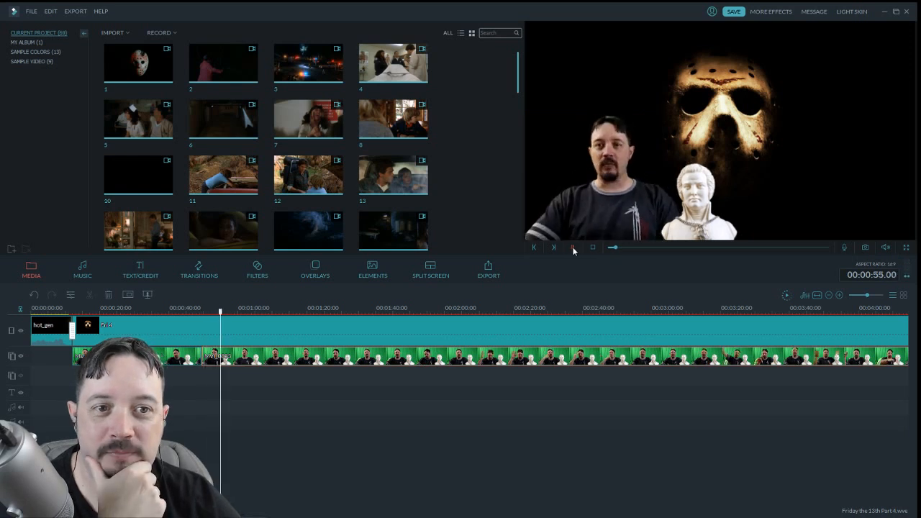
{"action": "left_click", "coordinate": [574, 248]}
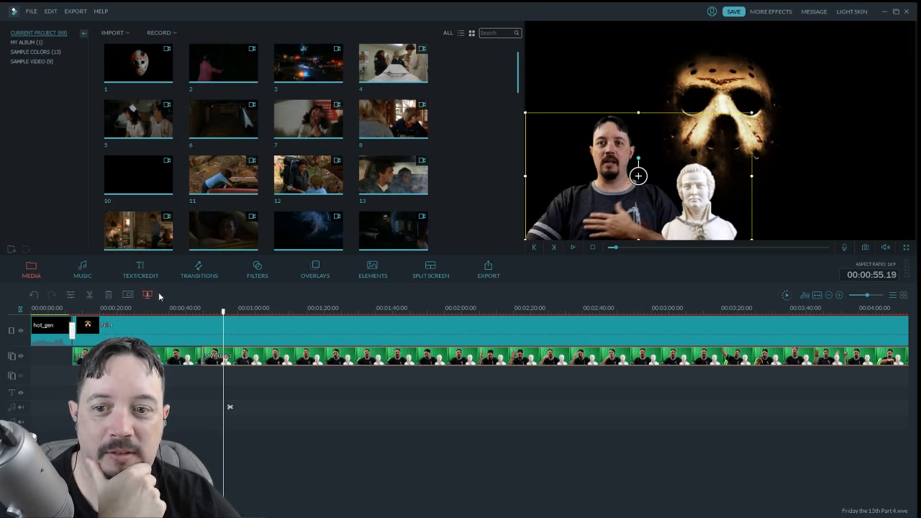
{"action": "left_click_drag", "start_coordinate": [223, 315], "coordinate": [221, 315]}
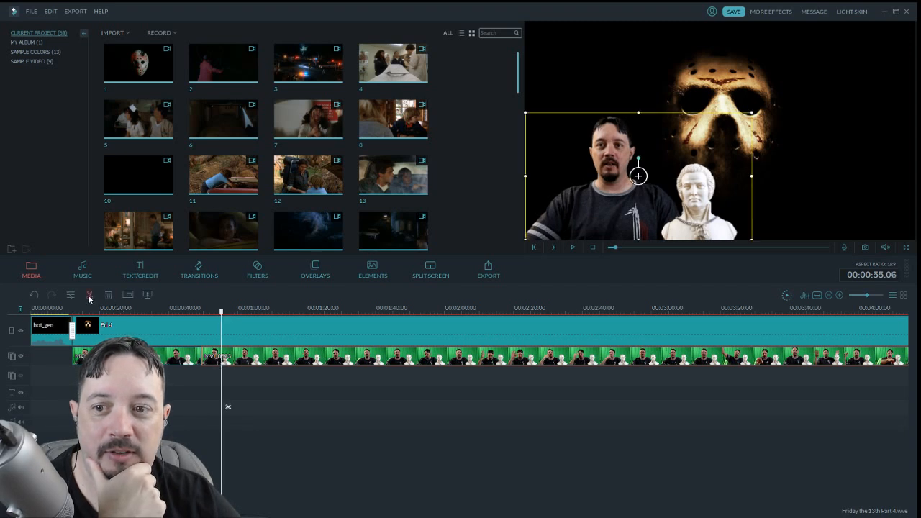
{"action": "left_click", "coordinate": [89, 297]}
{"action": "left_click", "coordinate": [209, 362]}
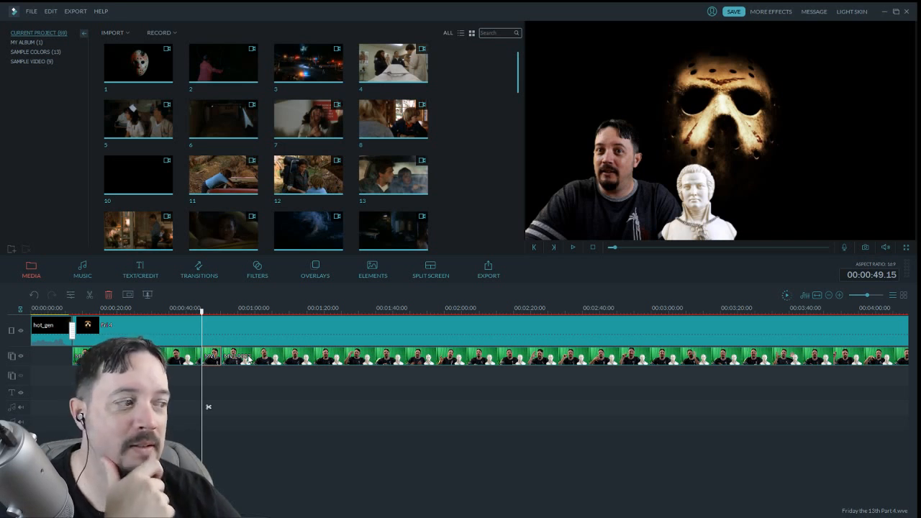
{"action": "key", "text": "Delete"}
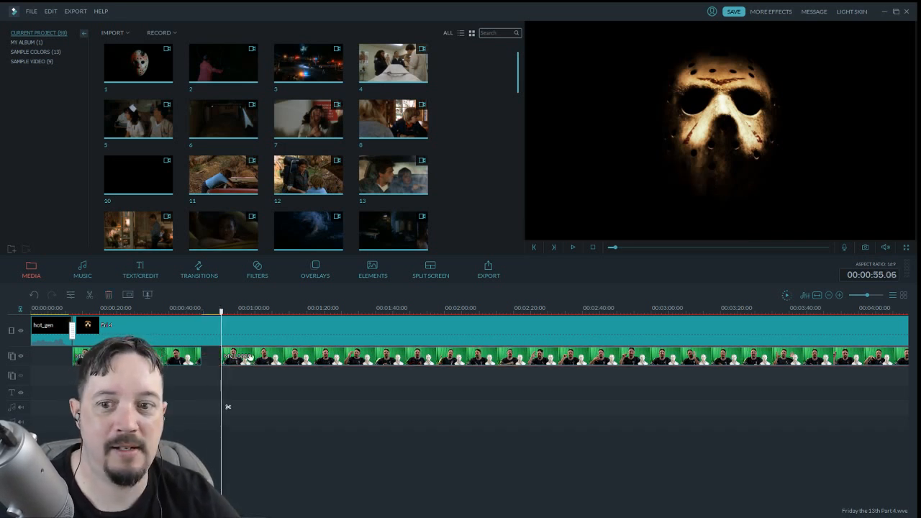
Play across the gap, and close it by moving the remaining presenter clip back to the first cut at 00:00:49.15
{"action": "left_click", "coordinate": [249, 357]}
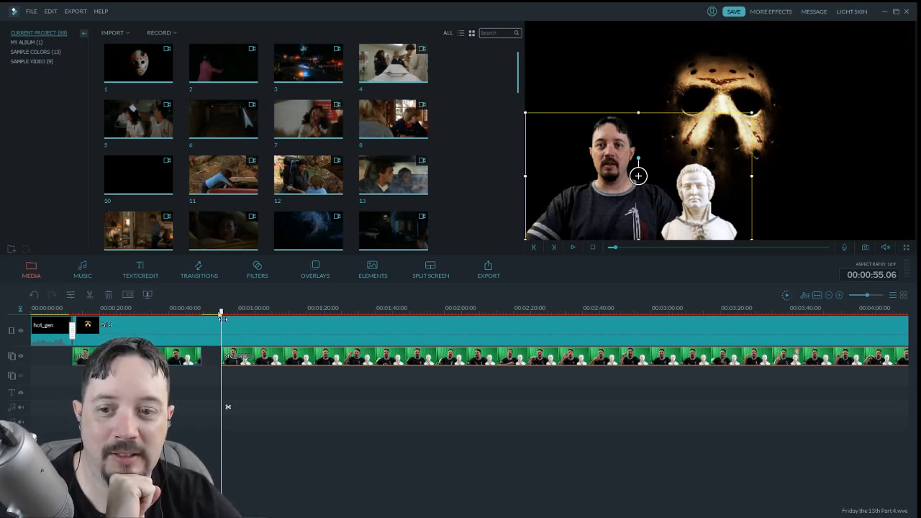
{"action": "left_click_drag", "start_coordinate": [222, 319], "coordinate": [198, 317]}
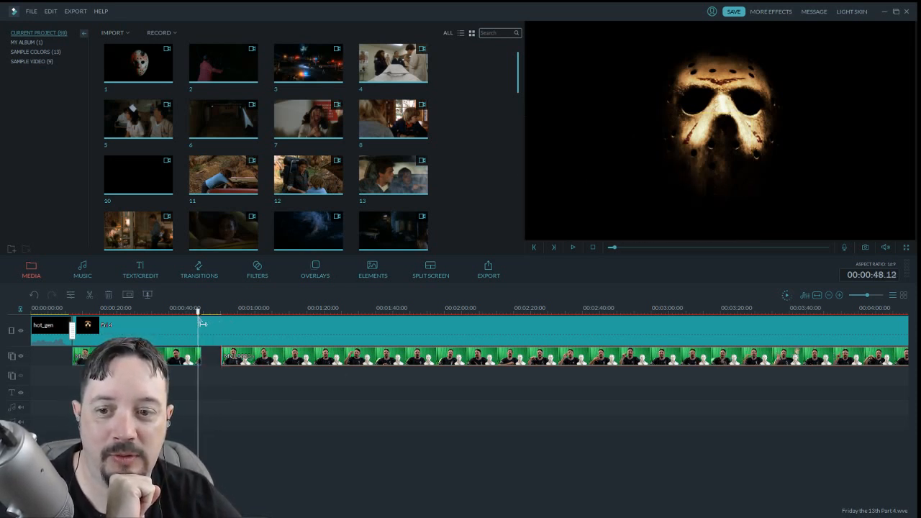
{"action": "left_click", "coordinate": [573, 247]}
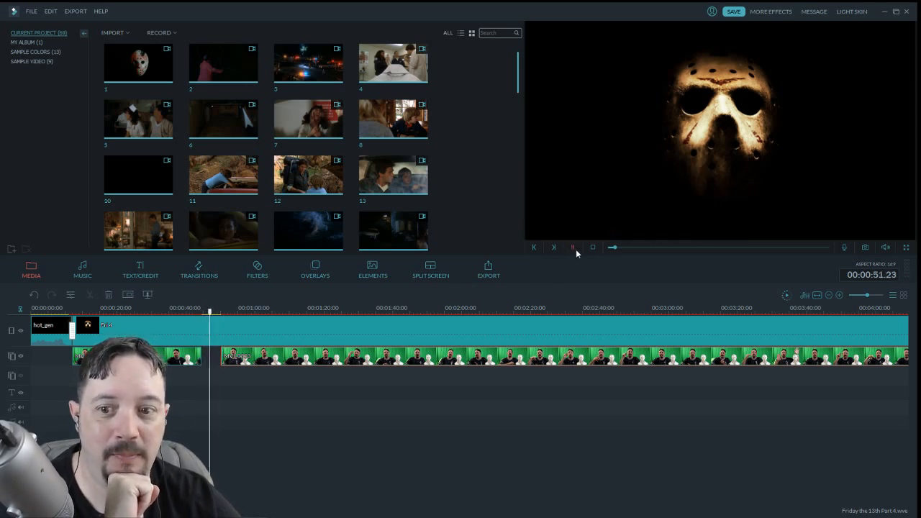
{"action": "left_click", "coordinate": [574, 248]}
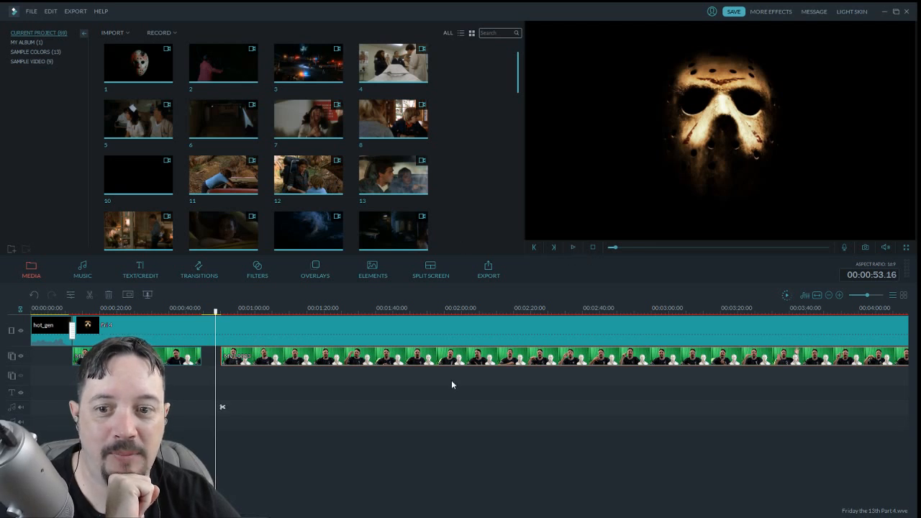
{"action": "left_click_drag", "start_coordinate": [446, 356], "coordinate": [208, 358]}
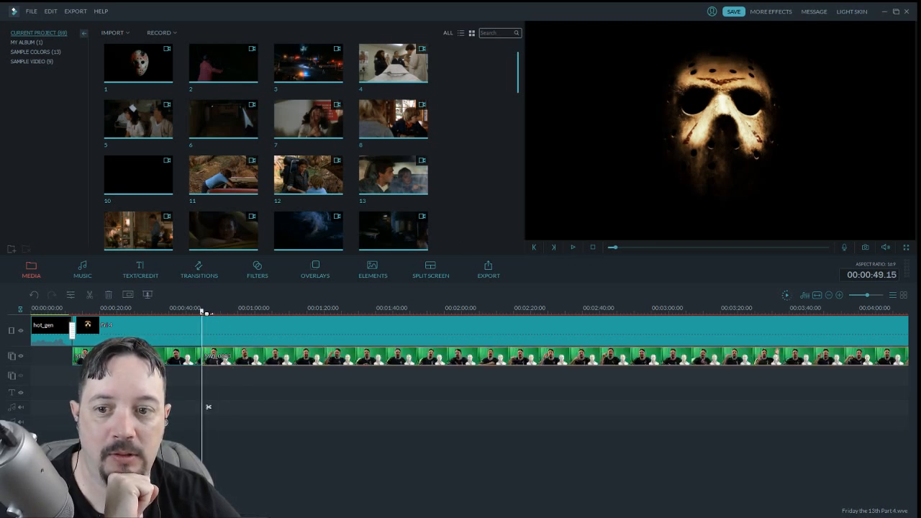
Review the join, split the second presenter section at 00:00:51.16, and delete the short piece before that cut
{"action": "left_click_drag", "start_coordinate": [206, 314], "coordinate": [197, 314]}
{"action": "left_click", "coordinate": [574, 247]}
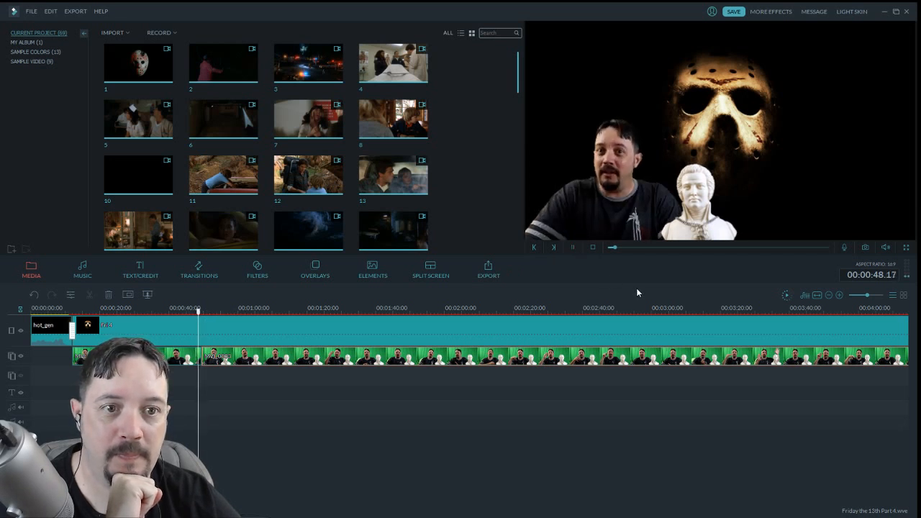
{"action": "left_click", "coordinate": [572, 246]}
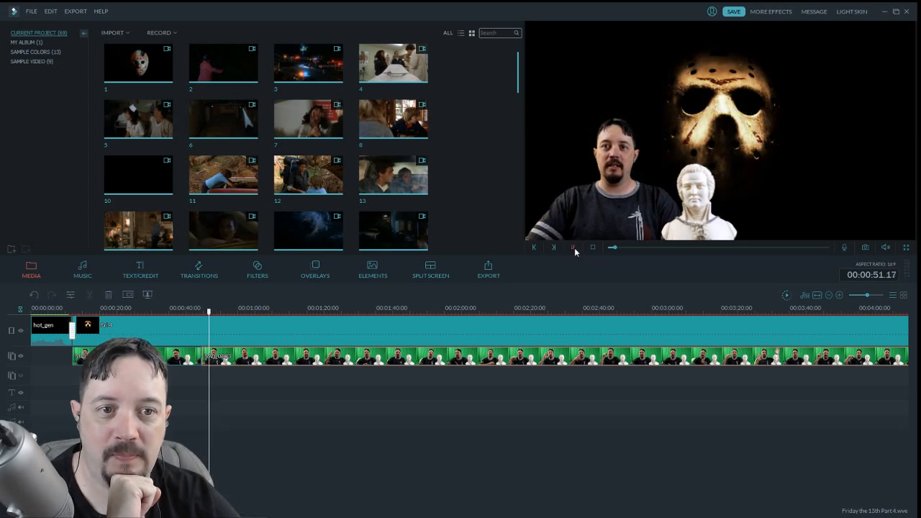
{"action": "left_click", "coordinate": [574, 247]}
{"action": "left_click", "coordinate": [573, 247]}
{"action": "left_click_drag", "start_coordinate": [211, 314], "coordinate": [209, 314]}
{"action": "left_click", "coordinate": [90, 296]}
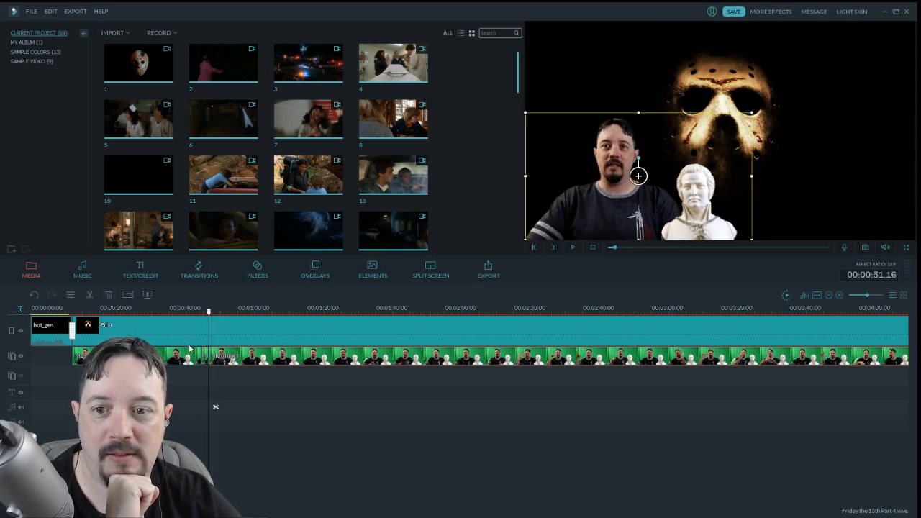
{"action": "left_click", "coordinate": [205, 355]}
{"action": "left_click", "coordinate": [108, 295]}
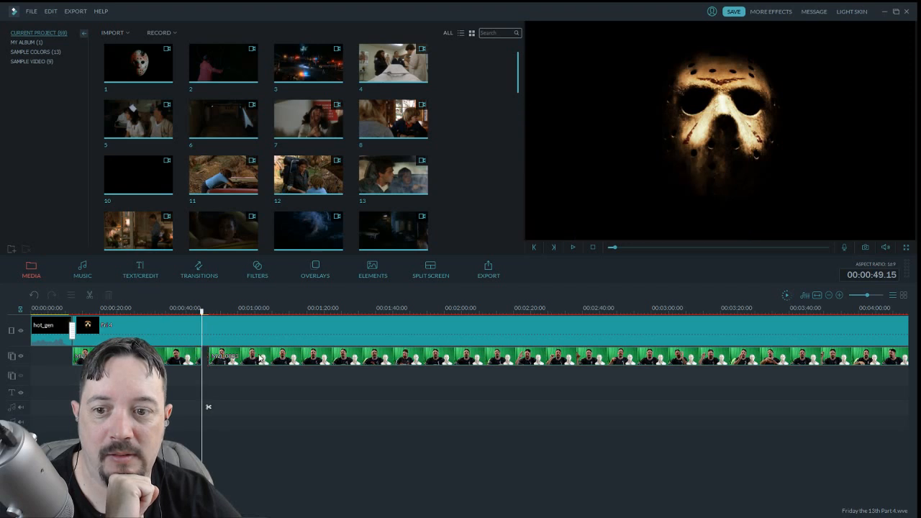
Close the gap by moving the remaining presenter clip back to 00:00:49.15, and play across the join
{"action": "left_click_drag", "start_coordinate": [259, 359], "coordinate": [207, 313]}
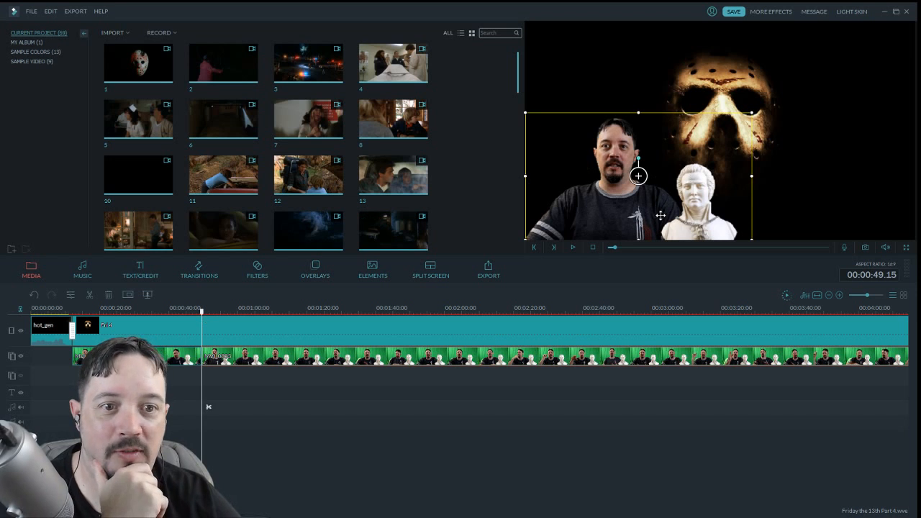
{"action": "left_click", "coordinate": [573, 248]}
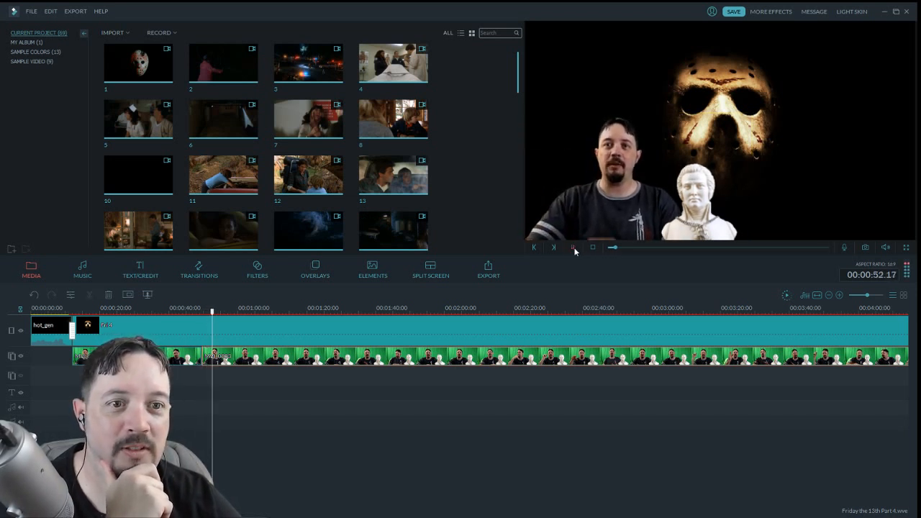
{"action": "left_click", "coordinate": [574, 247]}
Split the second presenter section at 00:00:52.05 and delete the short piece before that cut
{"action": "left_click_drag", "start_coordinate": [213, 315], "coordinate": [212, 315]}
{"action": "left_click", "coordinate": [221, 363]}
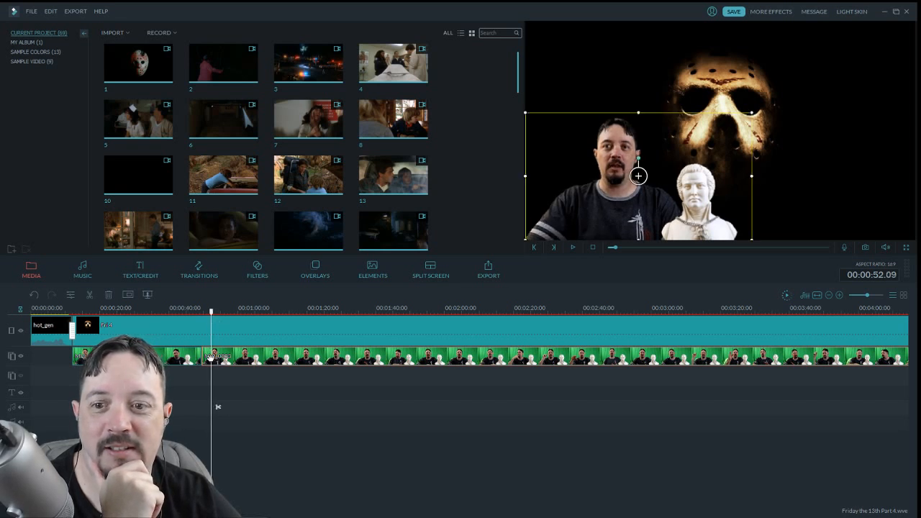
{"action": "left_click", "coordinate": [209, 312]}
{"action": "left_click", "coordinate": [211, 356]}
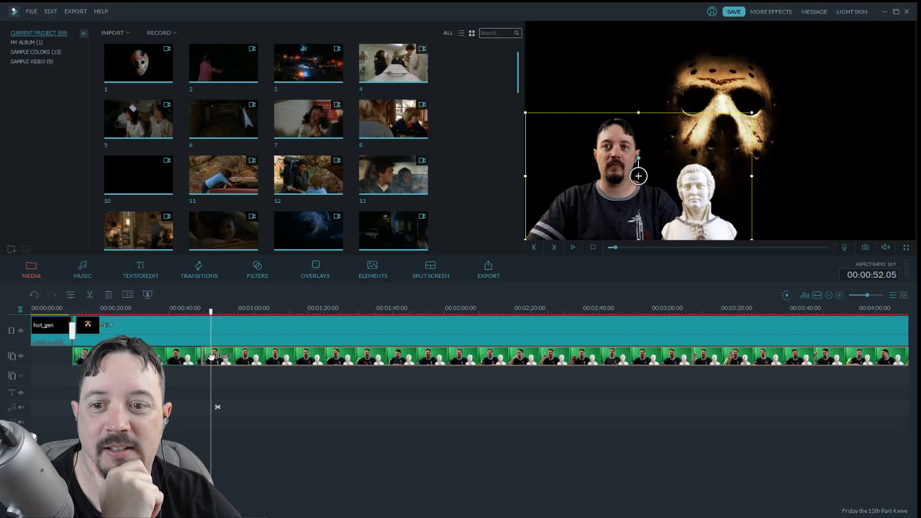
{"action": "left_click", "coordinate": [90, 295]}
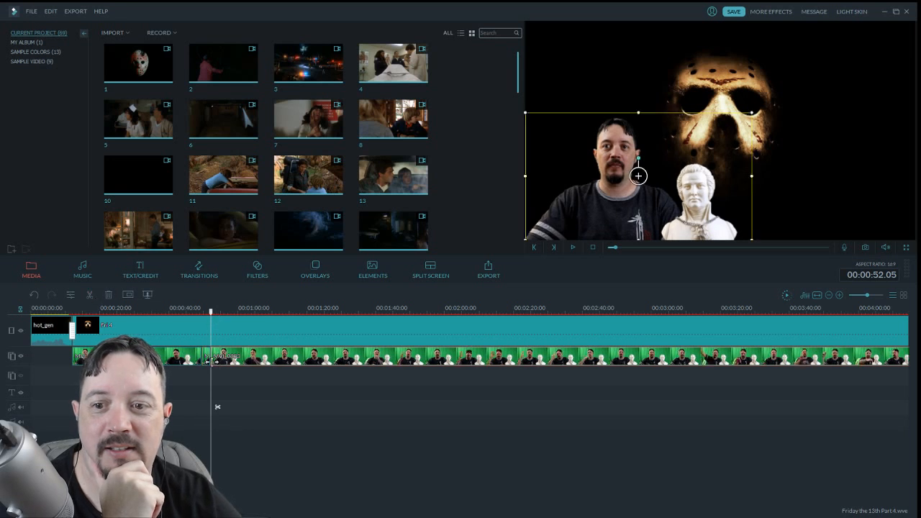
{"action": "left_click", "coordinate": [203, 403]}
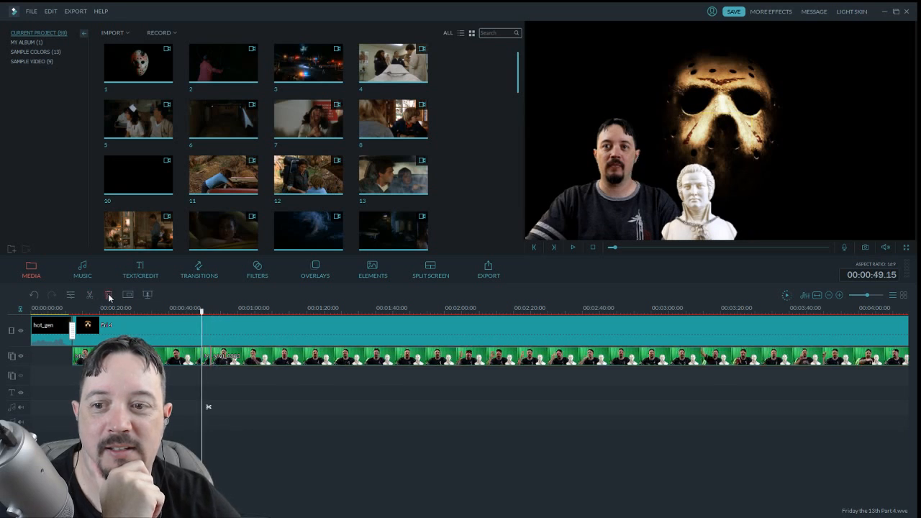
{"action": "left_click", "coordinate": [109, 297]}
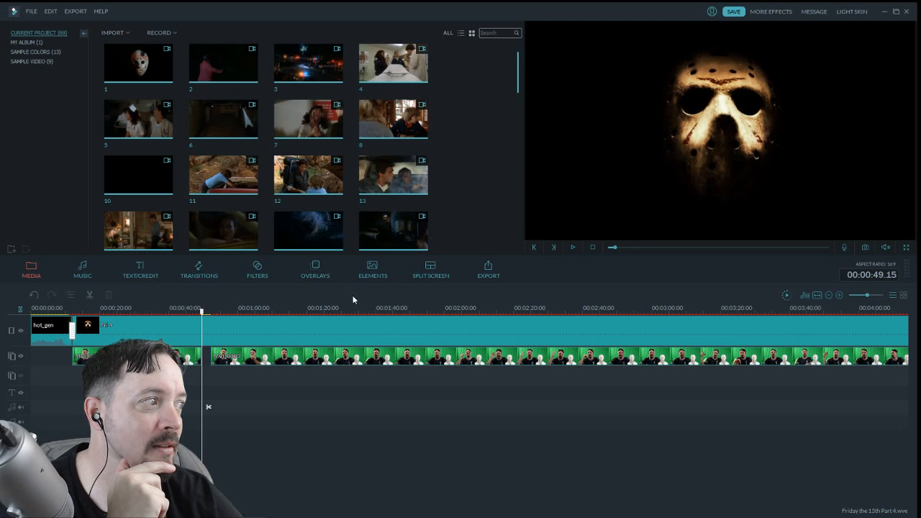
Move the remaining presenter clip back against the first section's end at 00:00:49.15
{"action": "left_click", "coordinate": [267, 352]}
{"action": "key", "text": "Delete"}
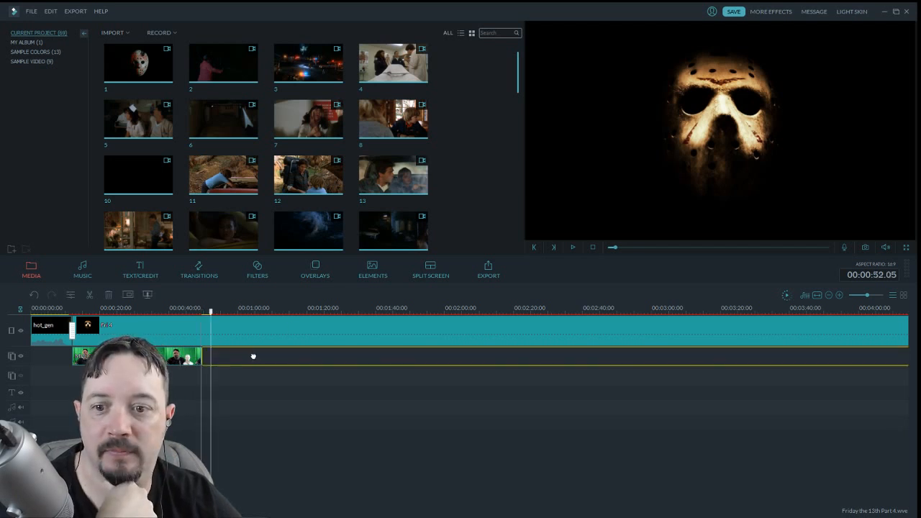
{"action": "key", "text": "ctrl+z"}
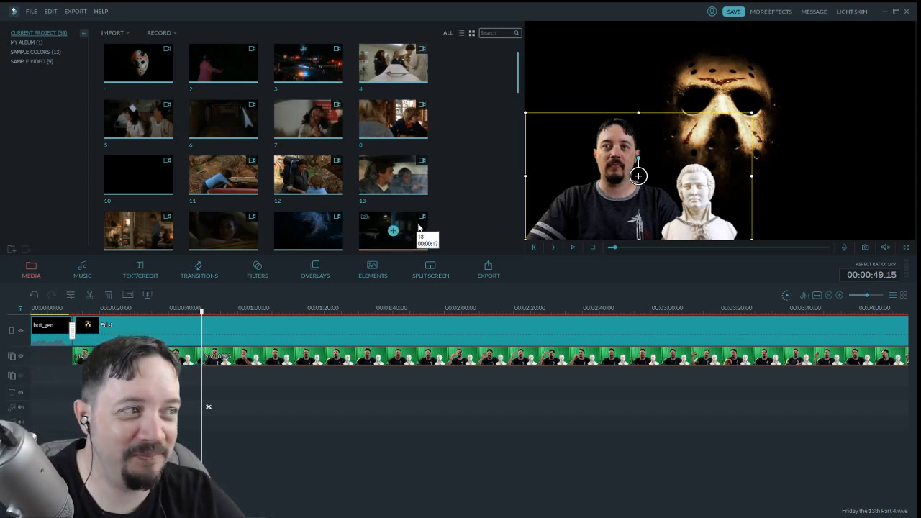
Play from just before the join to the end of the introduction and split the presenter clip at 00:00:57.05
{"action": "left_click", "coordinate": [205, 315]}
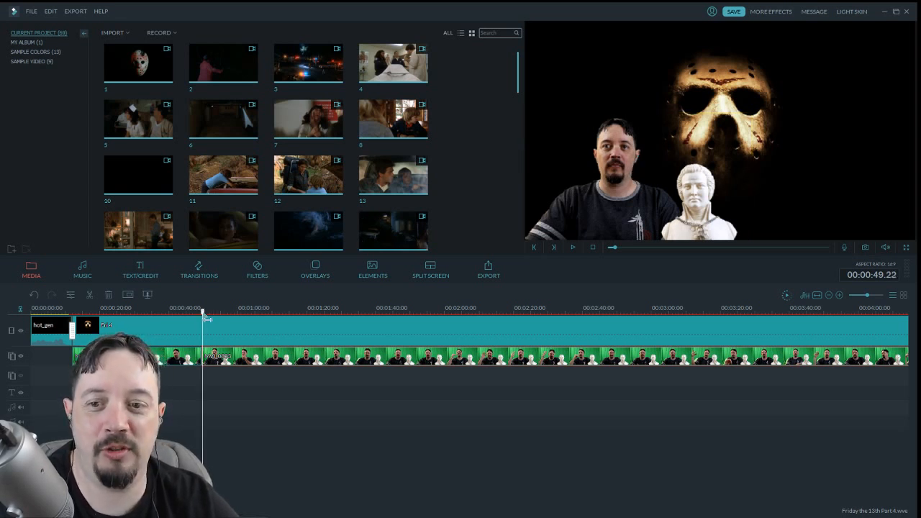
{"action": "left_click_drag", "start_coordinate": [203, 314], "coordinate": [200, 314]}
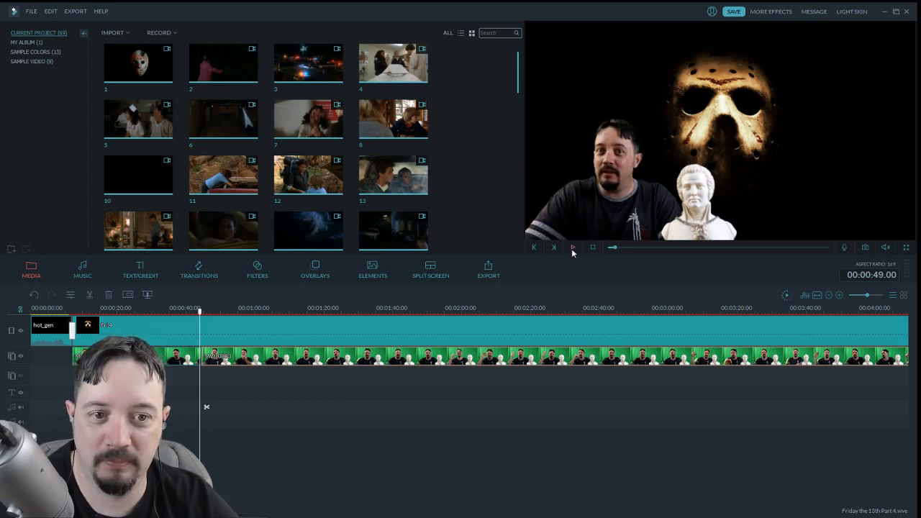
{"action": "left_click", "coordinate": [574, 247]}
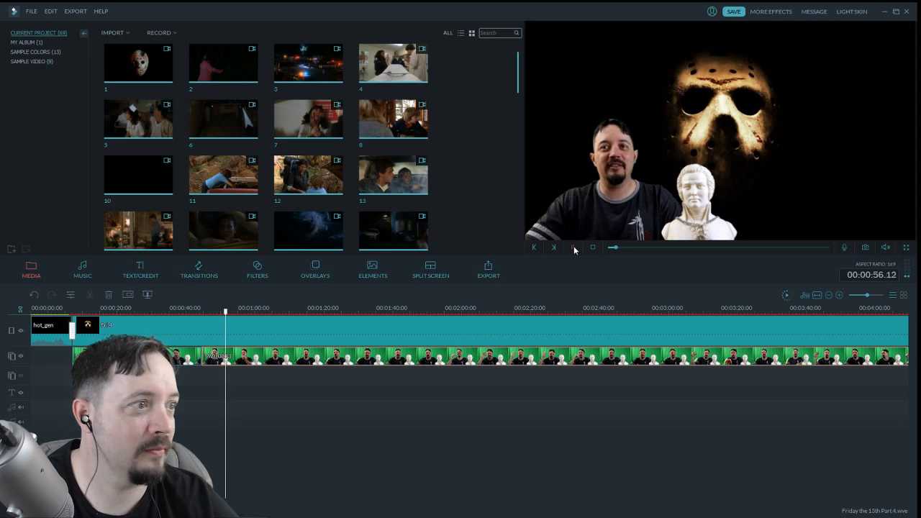
{"action": "left_click", "coordinate": [574, 245]}
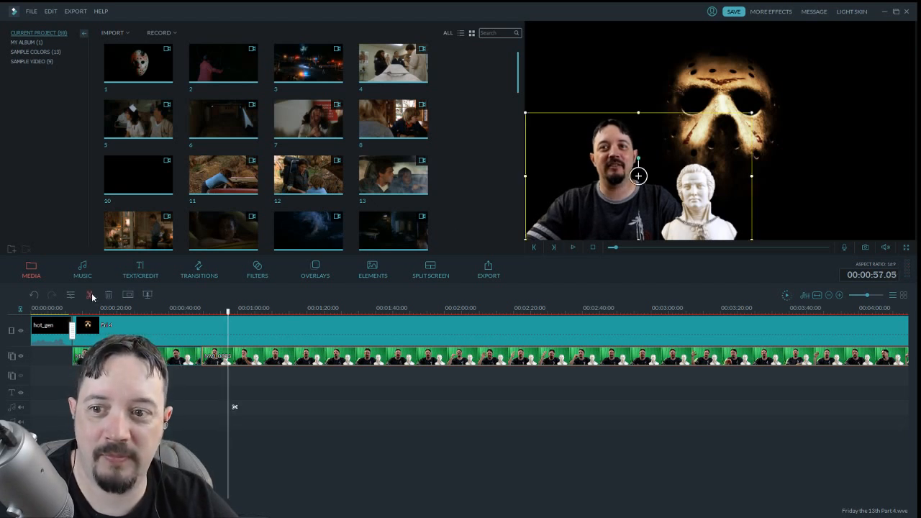
{"action": "left_click", "coordinate": [90, 296]}
Split the mask background clip at 00:00:57.05 as well and insert media clip 1 at the cut
{"action": "left_click", "coordinate": [261, 341]}
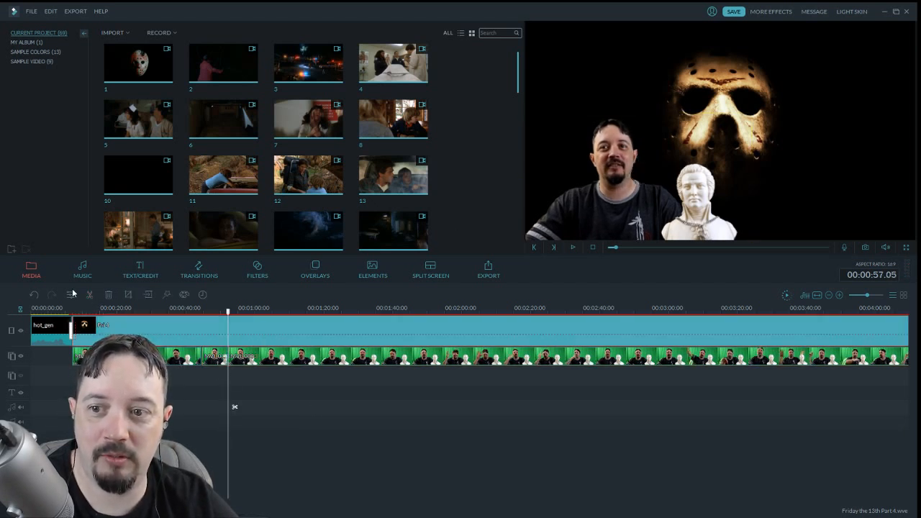
{"action": "key", "text": "ctrl+b"}
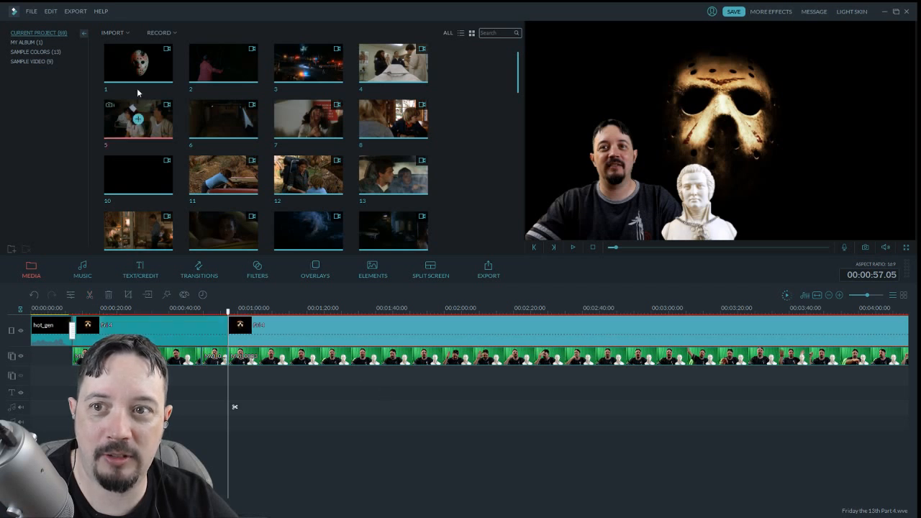
{"action": "left_click_drag", "start_coordinate": [160, 62], "coordinate": [234, 333]}
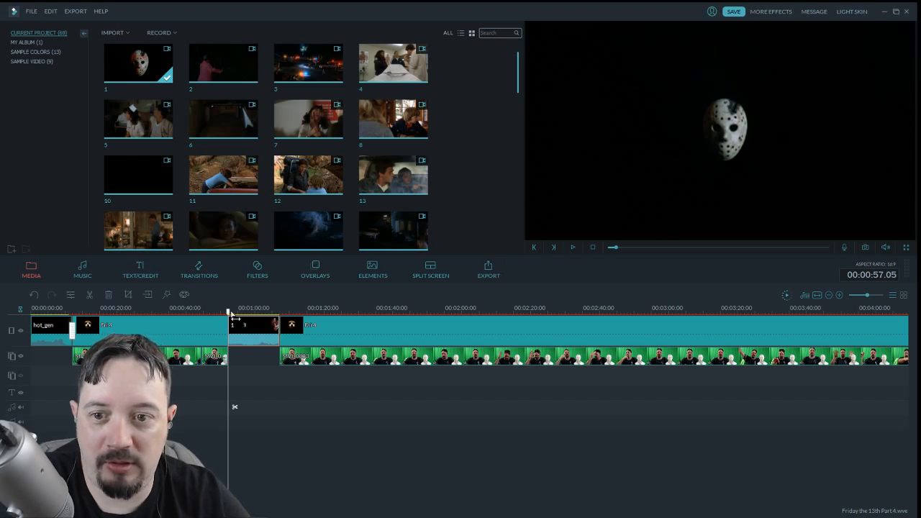
Play the start of inserted clip 1, split it at 00:01:01.09, and delete the part before the cut
{"action": "mouse_move", "coordinate": [230, 317]}
{"action": "left_mouse_down"}
{"action": "mouse_move", "coordinate": [290, 321]}
{"action": "mouse_move", "coordinate": [234, 327]}
{"action": "left_mouse_up"}
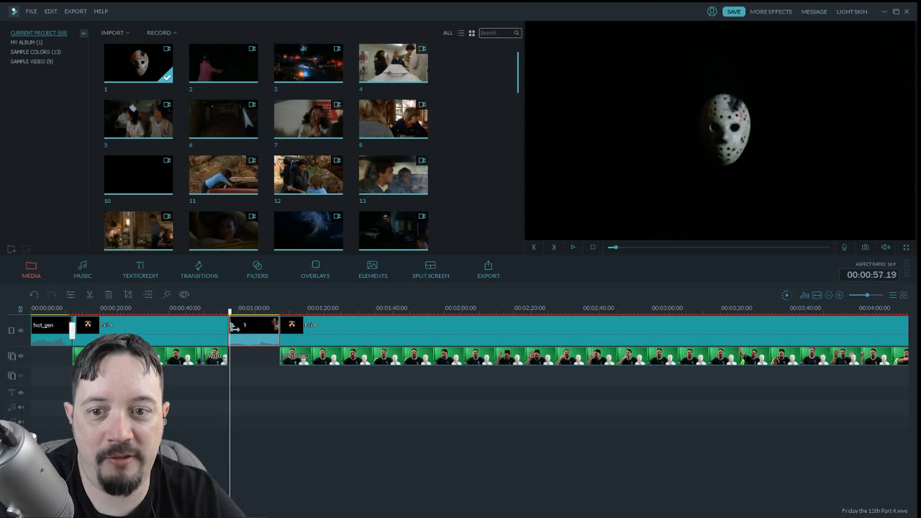
{"action": "left_click", "coordinate": [574, 248]}
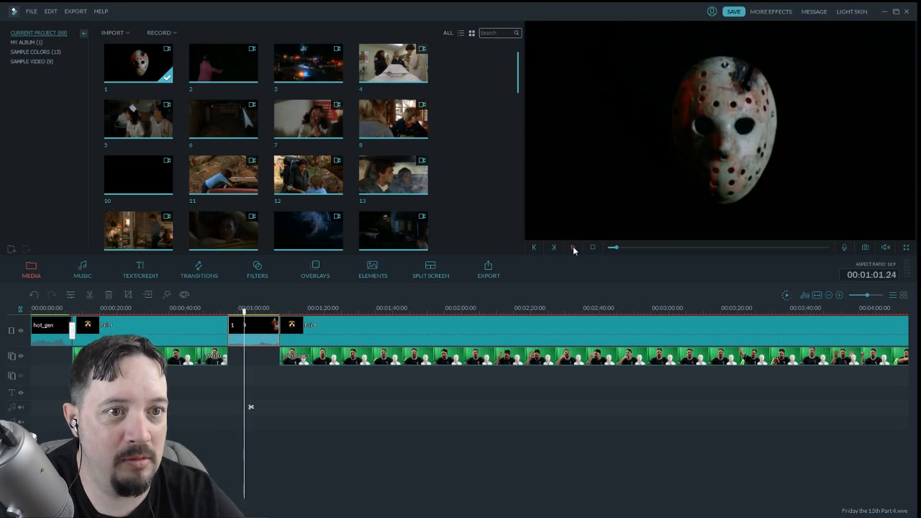
{"action": "left_click_drag", "start_coordinate": [250, 320], "coordinate": [247, 320]}
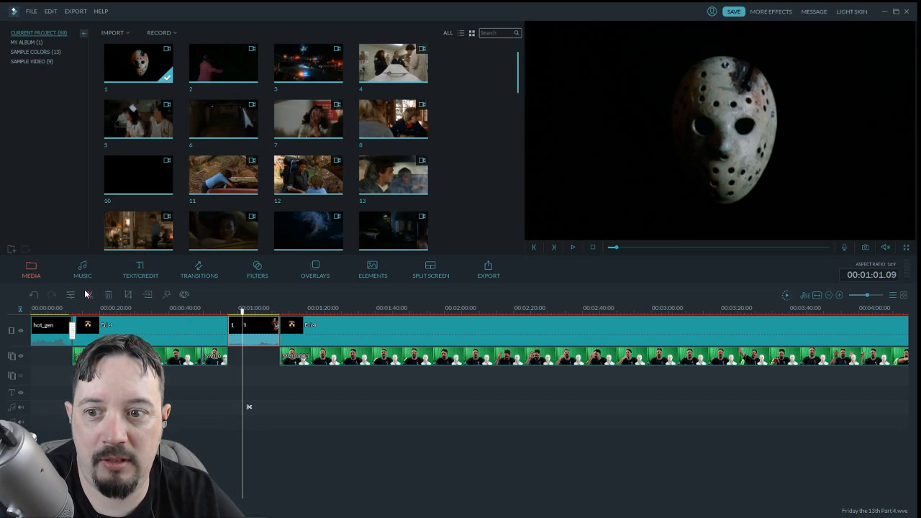
{"action": "left_click", "coordinate": [234, 335]}
{"action": "left_click", "coordinate": [110, 295]}
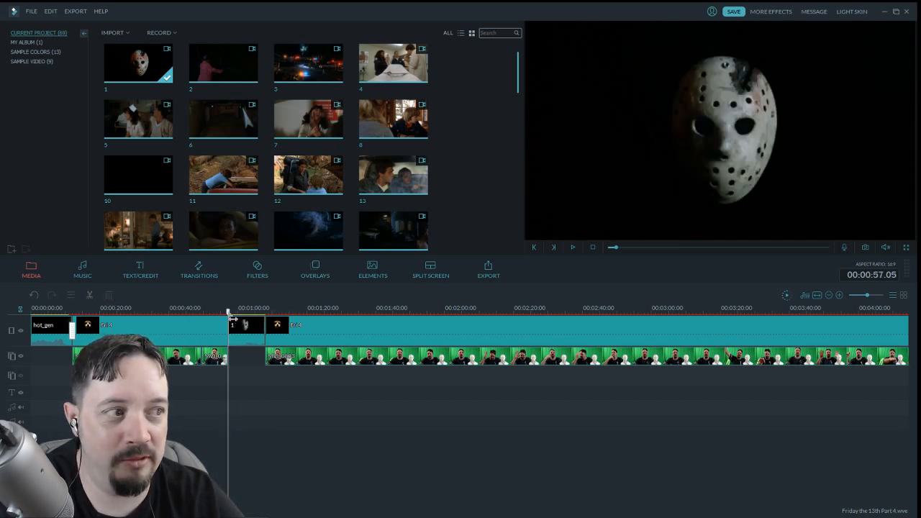
Split clip 1 at 00:01:07.01, delete its black tail, and play the shortened clip into the presenter footage
{"action": "left_click_drag", "start_coordinate": [232, 319], "coordinate": [264, 321]}
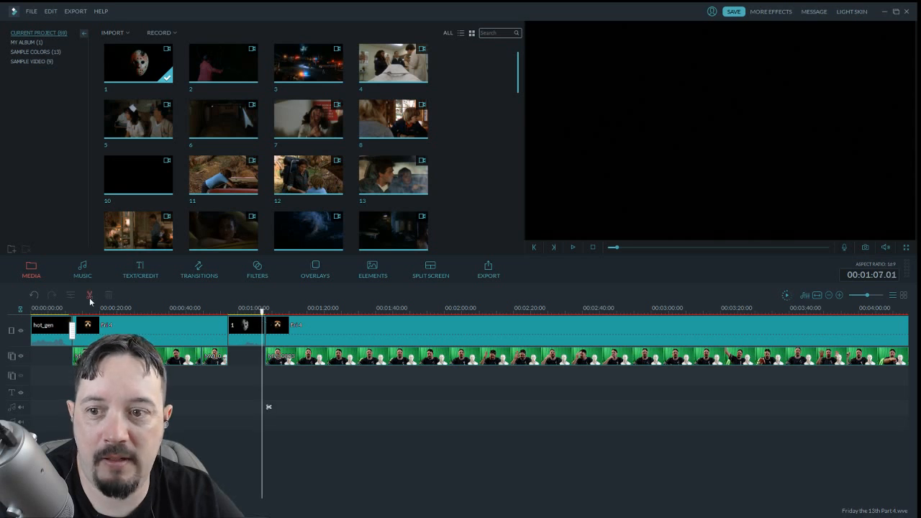
{"action": "left_click", "coordinate": [265, 329]}
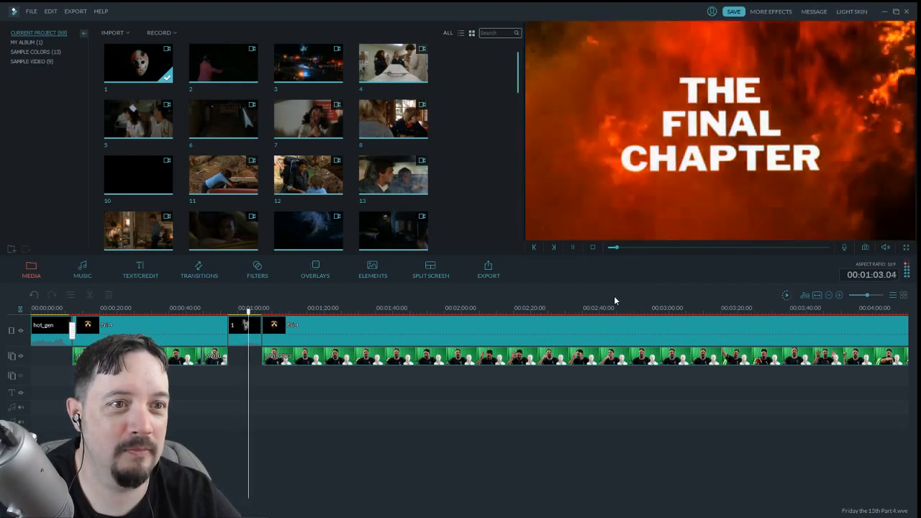
{"action": "left_click", "coordinate": [573, 247]}
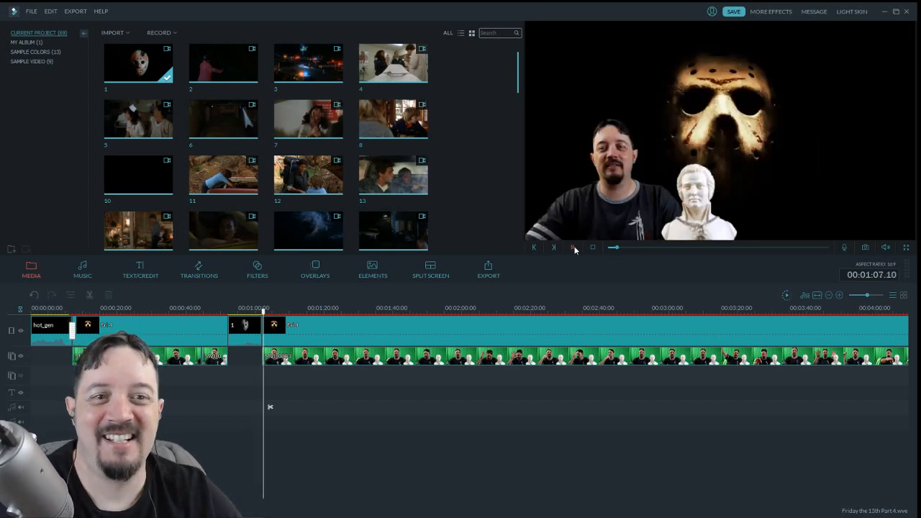
Add an audio fade-out to clip 1 and play from its title into the following presenter footage
{"action": "double_click", "coordinate": [243, 336]}
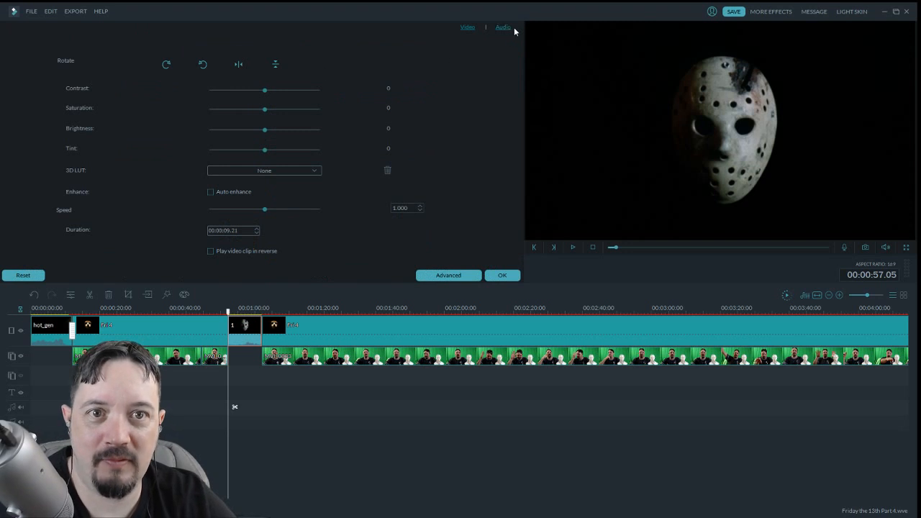
{"action": "left_click", "coordinate": [502, 28]}
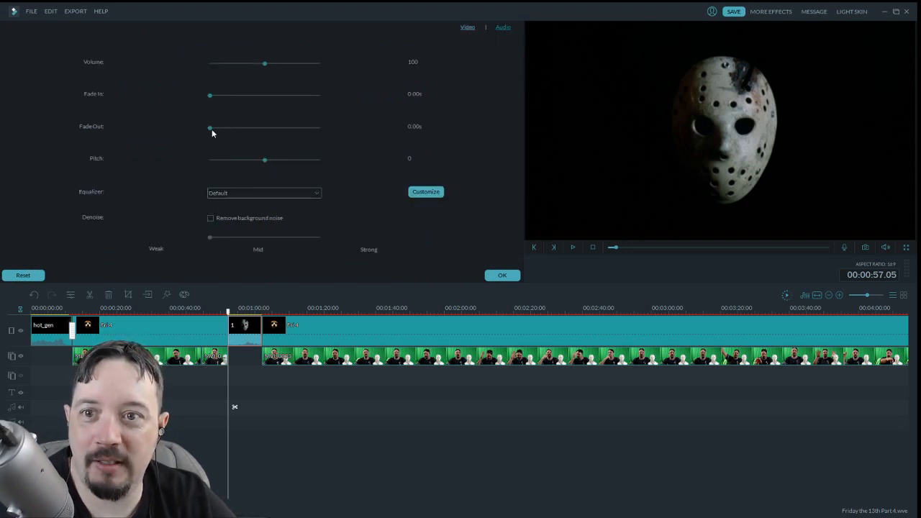
{"action": "left_click_drag", "start_coordinate": [210, 129], "coordinate": [239, 128]}
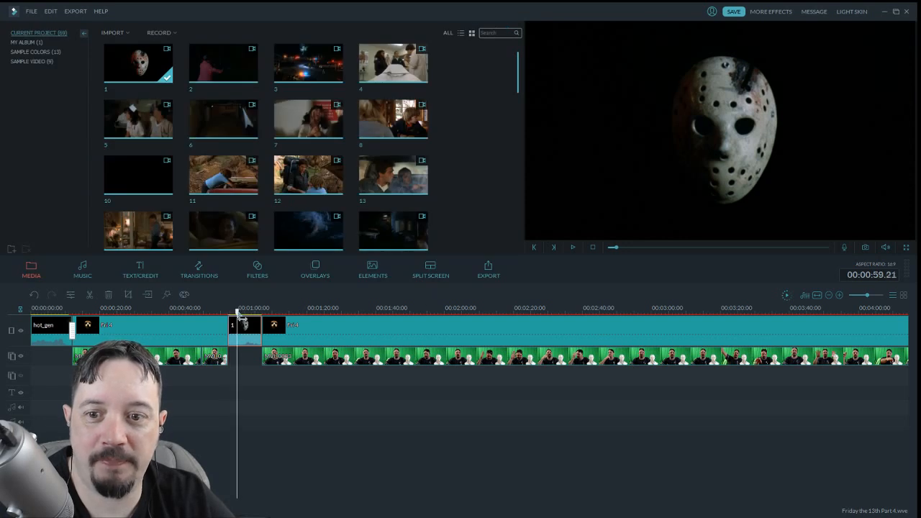
{"action": "left_click_drag", "start_coordinate": [242, 320], "coordinate": [250, 319]}
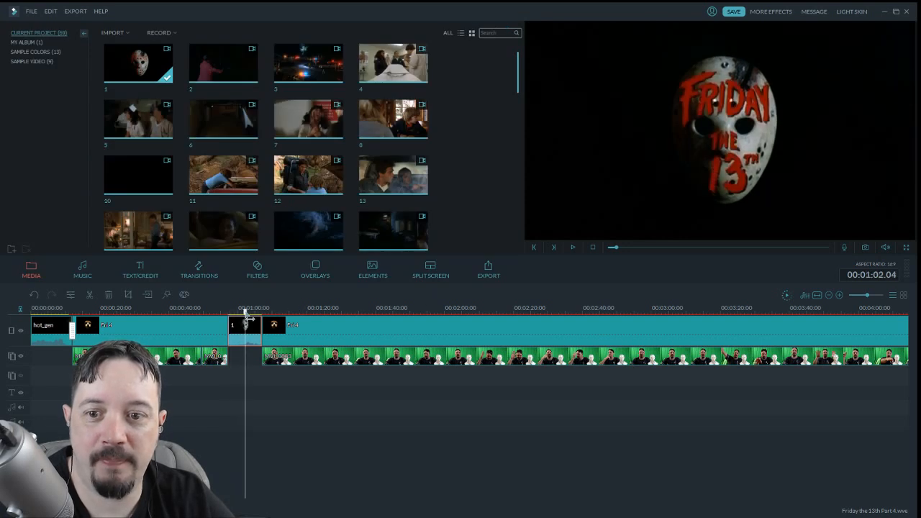
{"action": "left_click", "coordinate": [573, 248]}
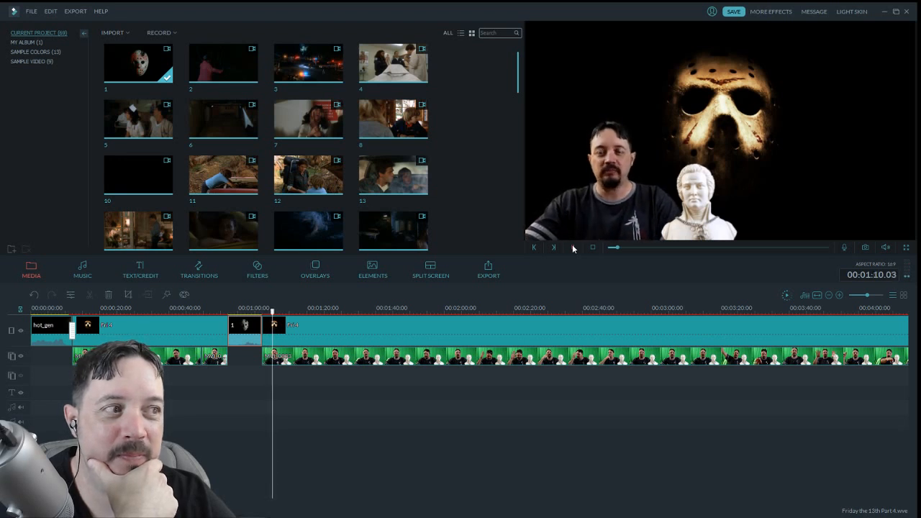
{"action": "left_click", "coordinate": [573, 247]}
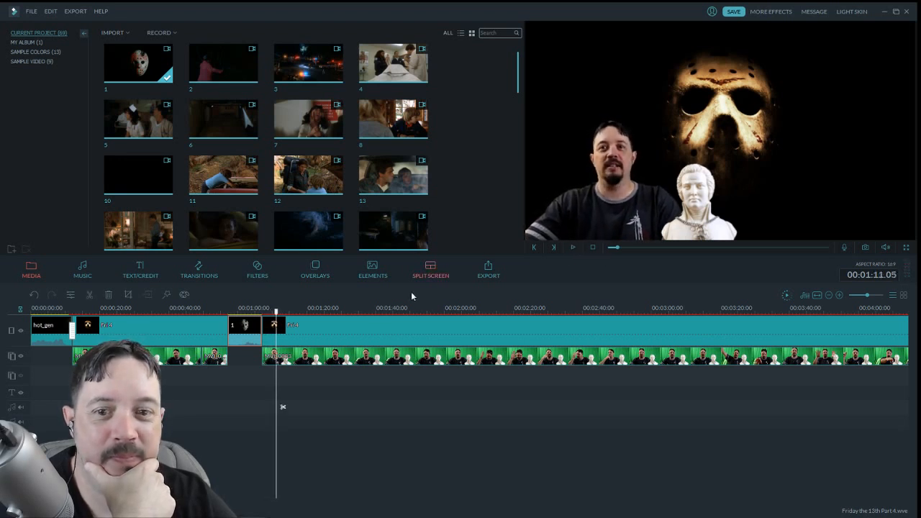
Split the presenter clip at 00:01:11.05, delete the piece before the cut, and move the rest back to 00:01:07.01
{"action": "left_click", "coordinate": [274, 360]}
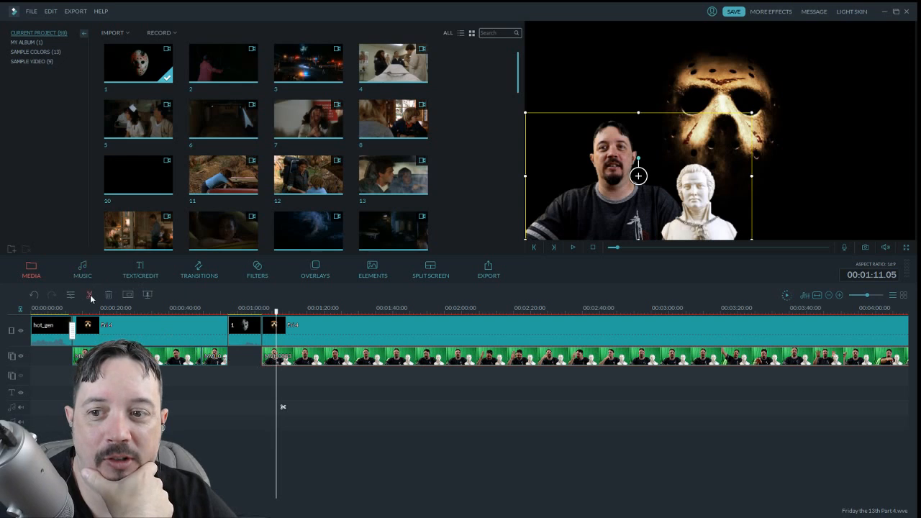
{"action": "left_click", "coordinate": [90, 296]}
{"action": "left_click", "coordinate": [274, 358]}
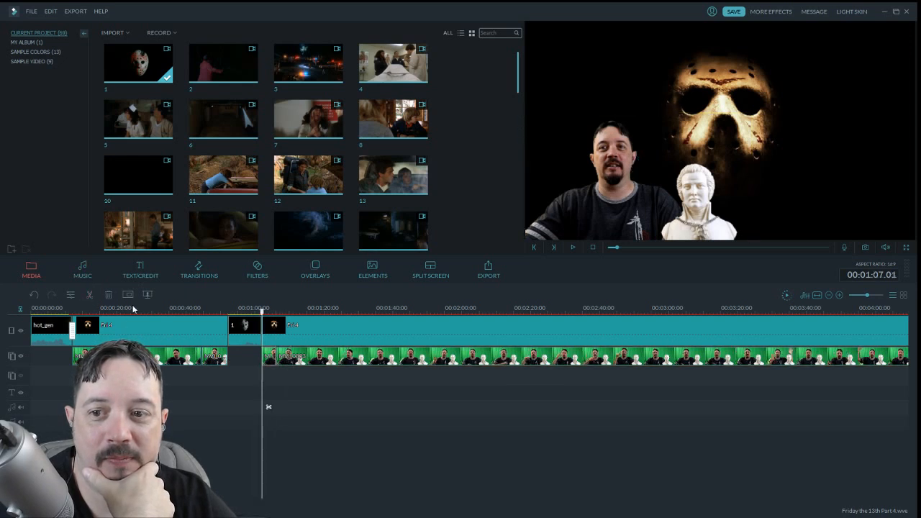
{"action": "key", "text": "Delete"}
{"action": "key", "text": "ctrl+z"}
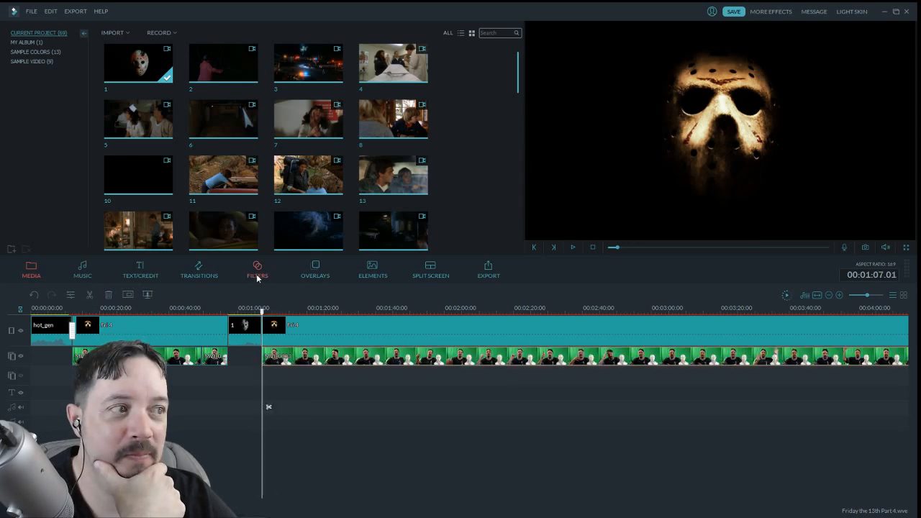
Play the transition from clip 1 into the presenter footage and save the project
{"action": "left_click", "coordinate": [261, 314]}
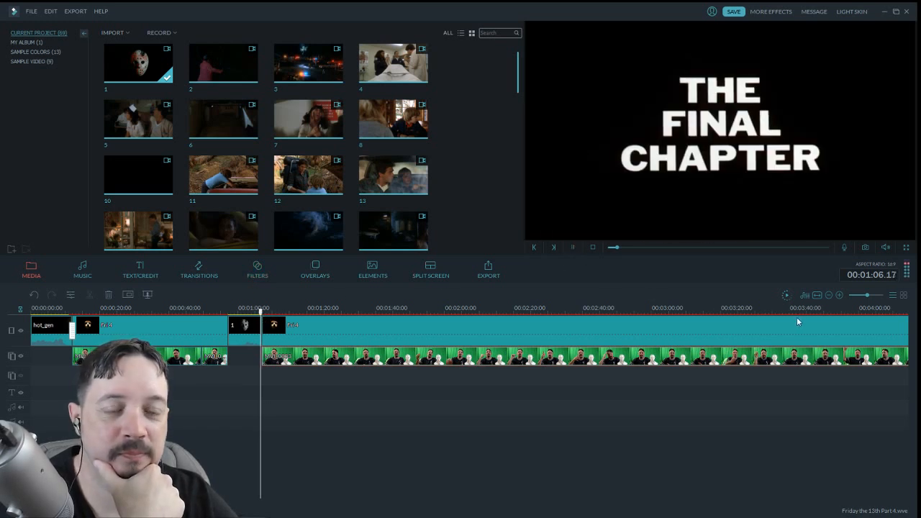
{"action": "left_click", "coordinate": [733, 11]}
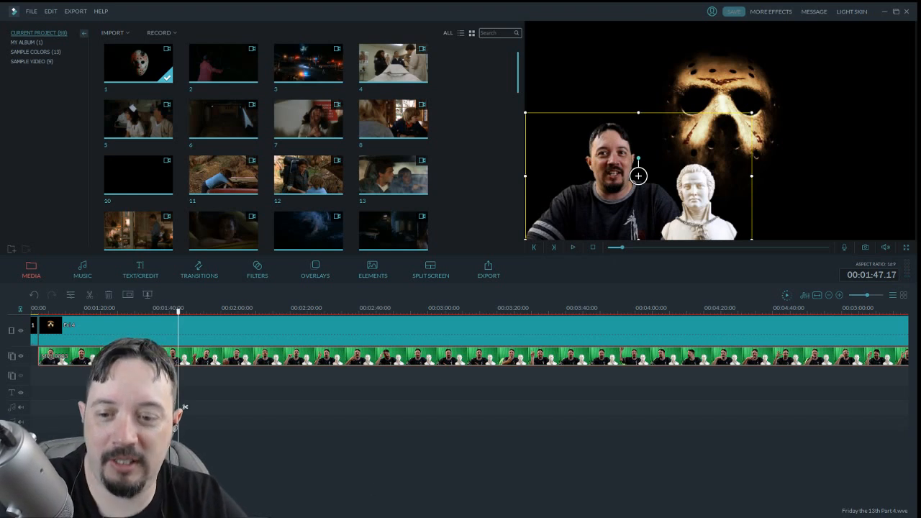
{"action": "scroll", "coordinate": [470, 357], "scroll_direction": "left", "scroll_amount": 5}
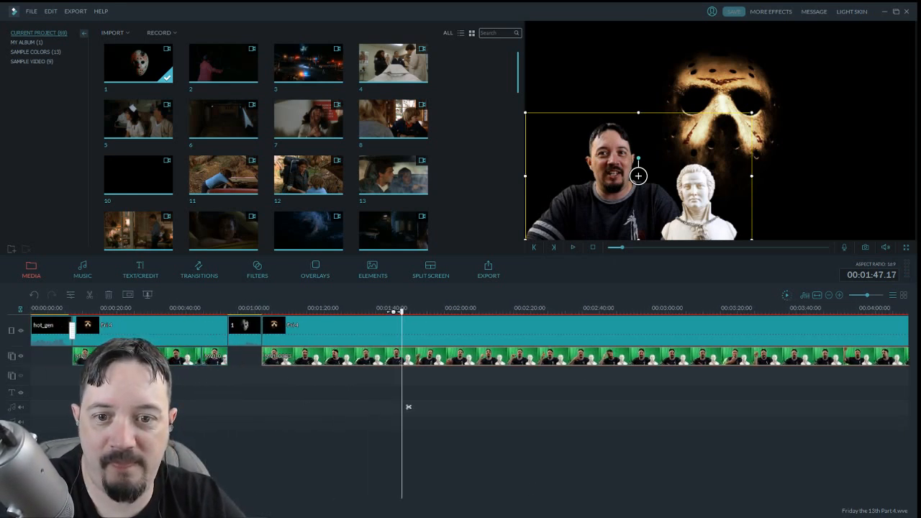
Play the first presenter section from its start at 00:00:12.08 to about 00:00:16.11
{"action": "left_click_drag", "start_coordinate": [402, 311], "coordinate": [93, 311]}
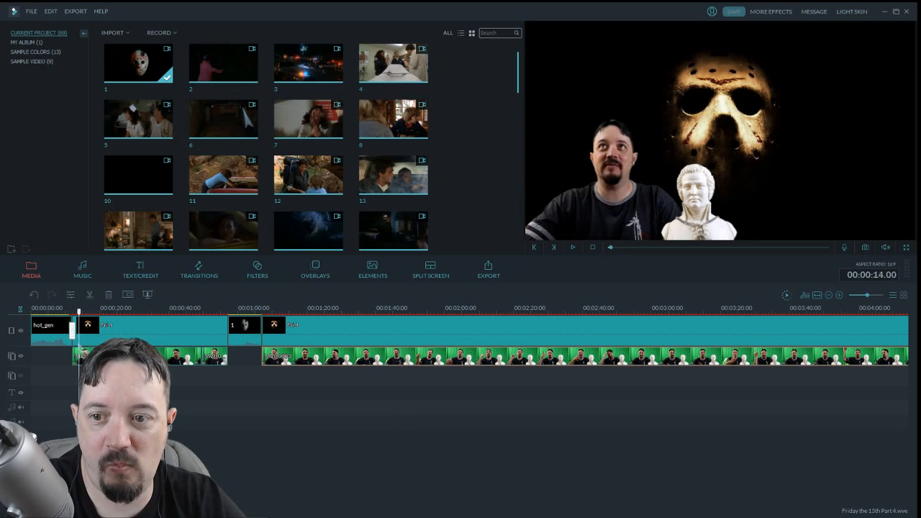
{"action": "left_click_drag", "start_coordinate": [80, 347], "coordinate": [73, 347]}
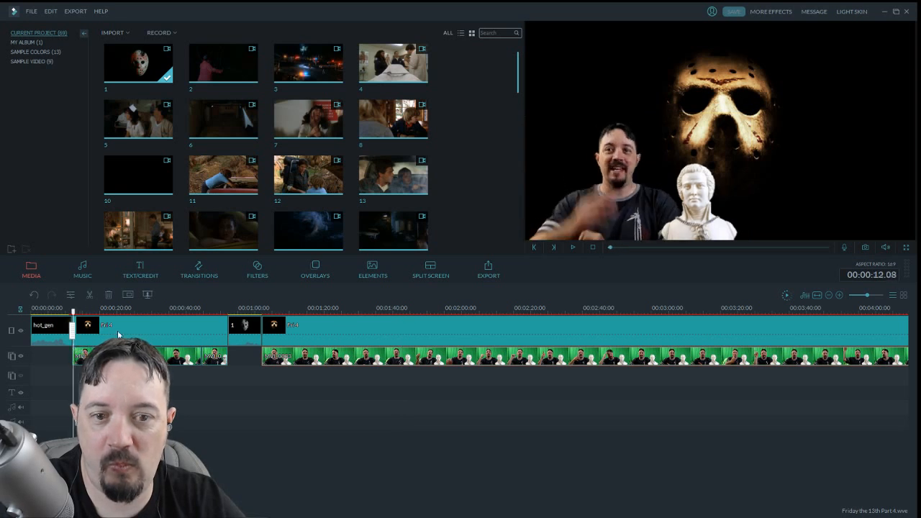
{"action": "left_click", "coordinate": [572, 247]}
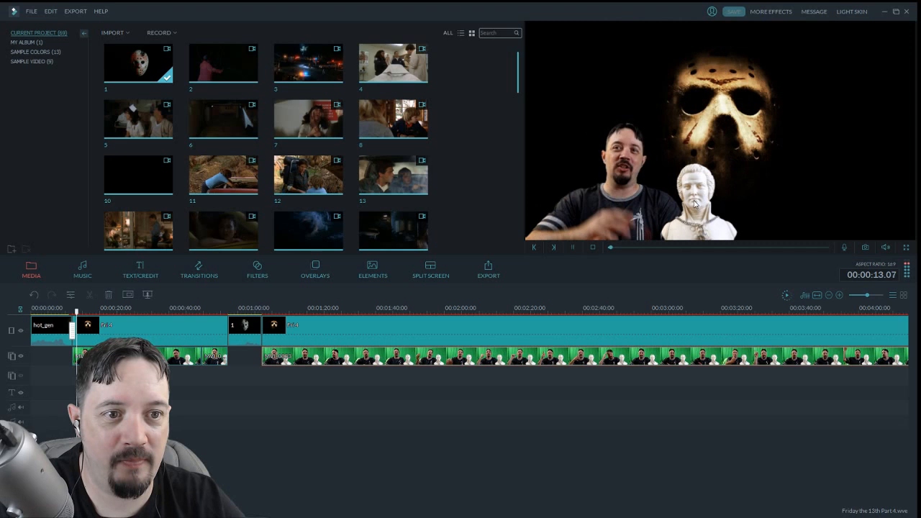
{"action": "left_click", "coordinate": [572, 246]}
Import the image Jason_Mask_Friday_the_13th_PNG_Clip_Art_Image from the Fridays folder into the project media
{"action": "left_click", "coordinate": [126, 33]}
{"action": "left_click", "coordinate": [135, 44]}
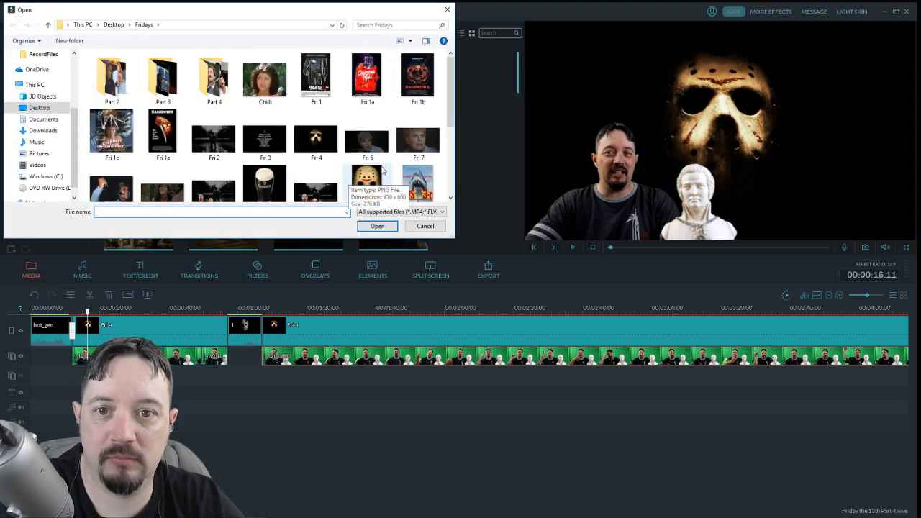
{"action": "scroll", "coordinate": [384, 170], "scroll_direction": "down", "scroll_amount": 1}
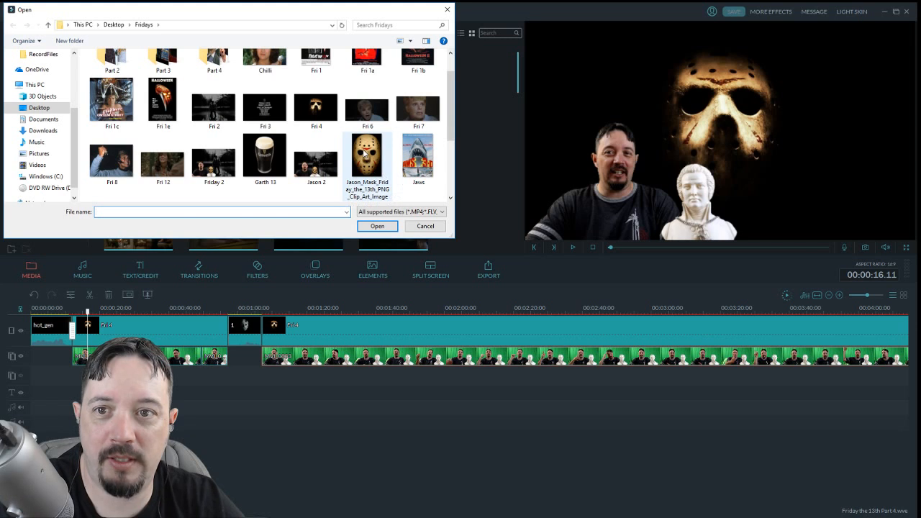
{"action": "left_click", "coordinate": [365, 153]}
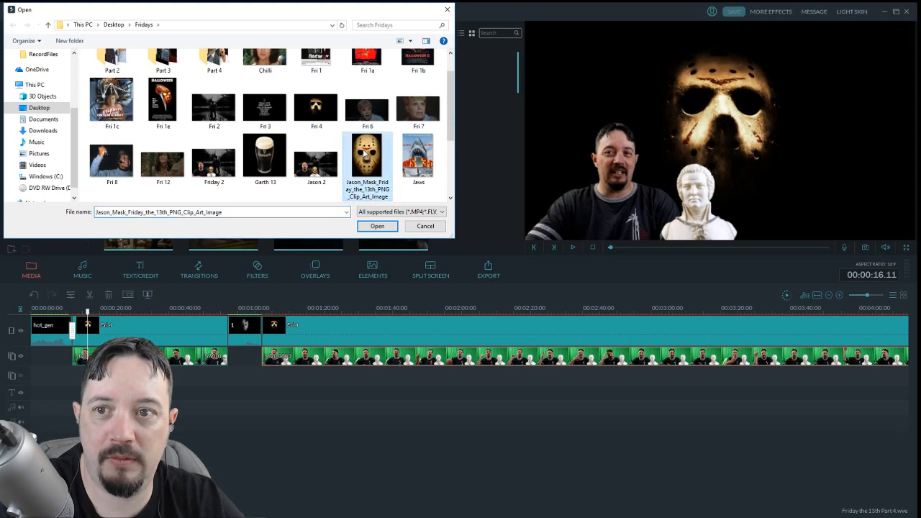
{"action": "double_click", "coordinate": [365, 153]}
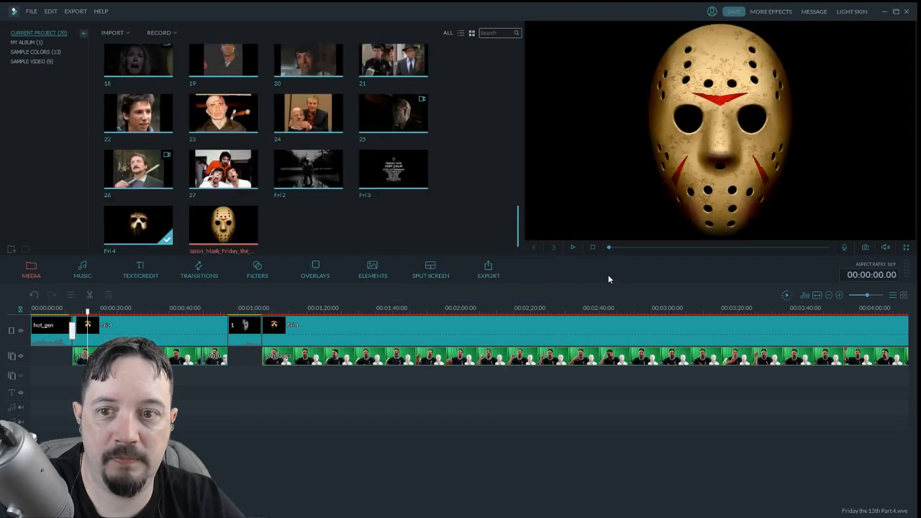
Play the presenter footage up to 00:00:22.21 and place the Jason mask image there on the overlay track below the footage
{"action": "left_click", "coordinate": [197, 365]}
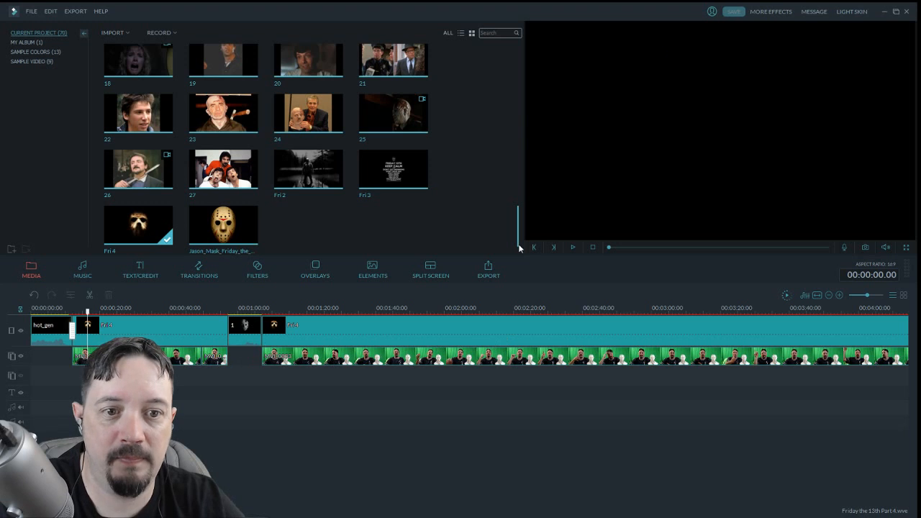
{"action": "left_click", "coordinate": [576, 248]}
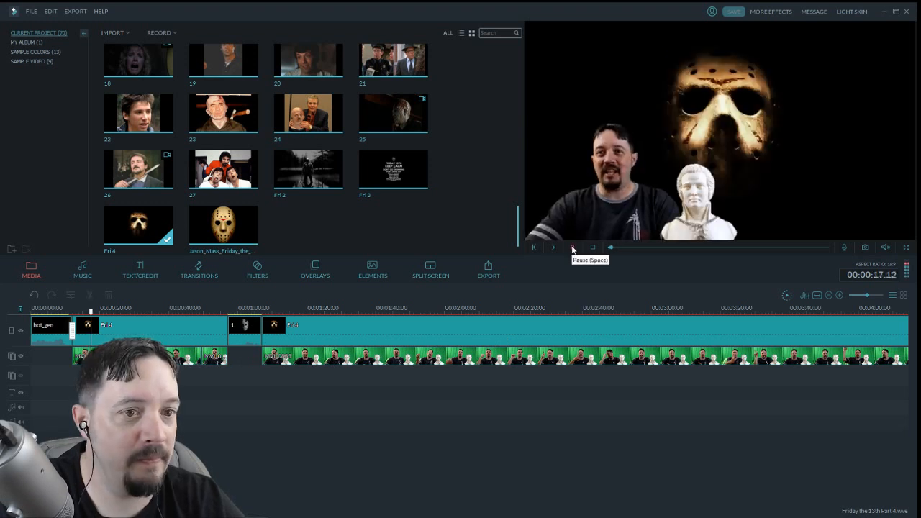
{"action": "left_click", "coordinate": [572, 247]}
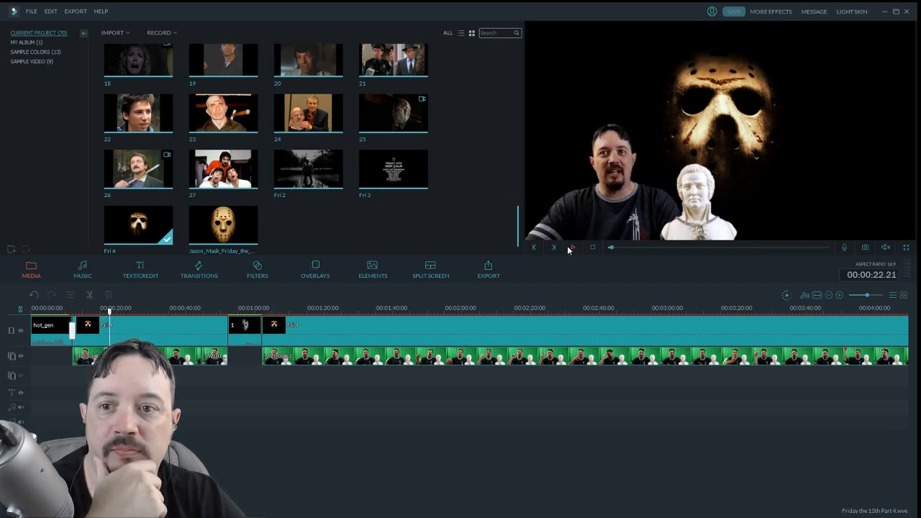
{"action": "left_click", "coordinate": [248, 225]}
{"action": "left_click_drag", "start_coordinate": [249, 224], "coordinate": [112, 376]}
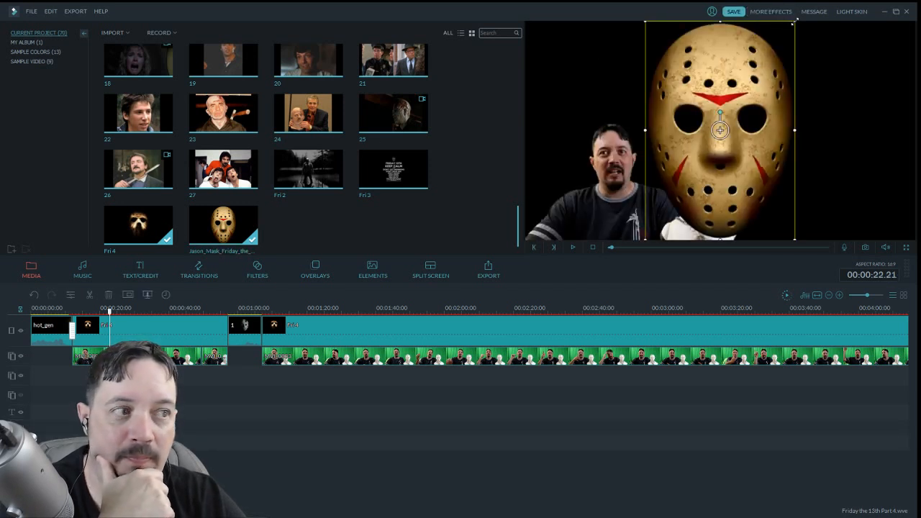
Shrink the mask image to cover the white bust's face and extend its clip to the end of the first presenter section
{"action": "left_click_drag", "start_coordinate": [792, 23], "coordinate": [717, 85]}
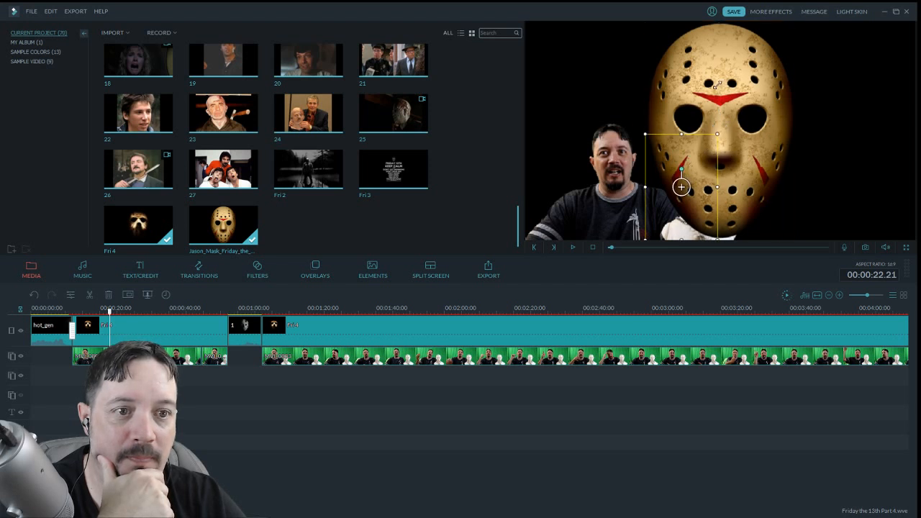
{"action": "left_click", "coordinate": [695, 135]}
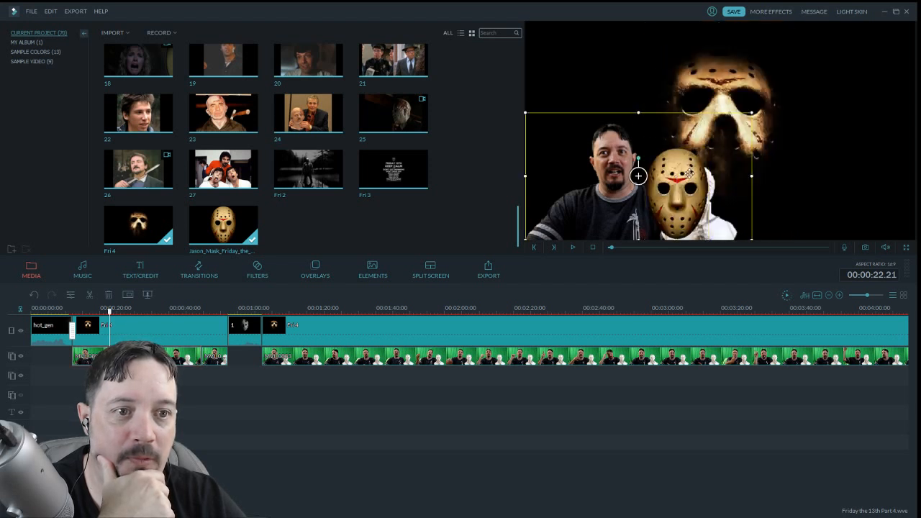
{"action": "left_click", "coordinate": [677, 193]}
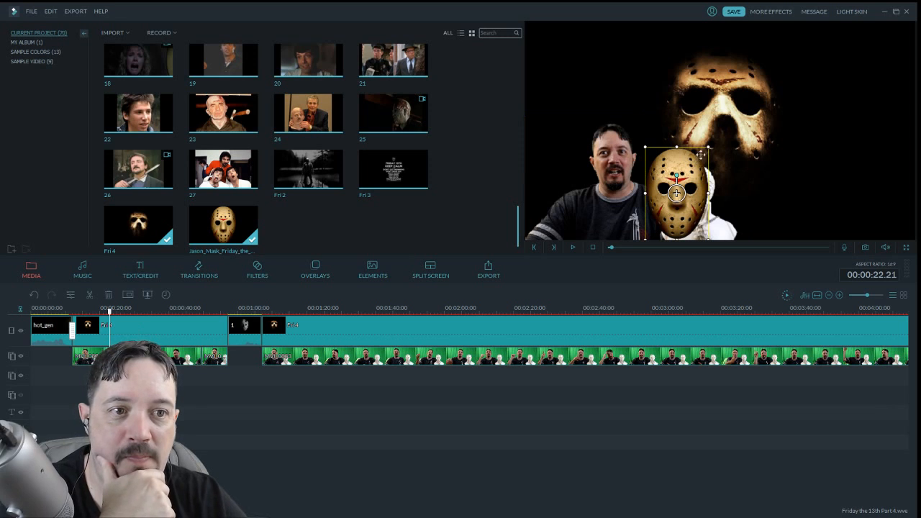
{"action": "left_click_drag", "start_coordinate": [666, 208], "coordinate": [696, 186]}
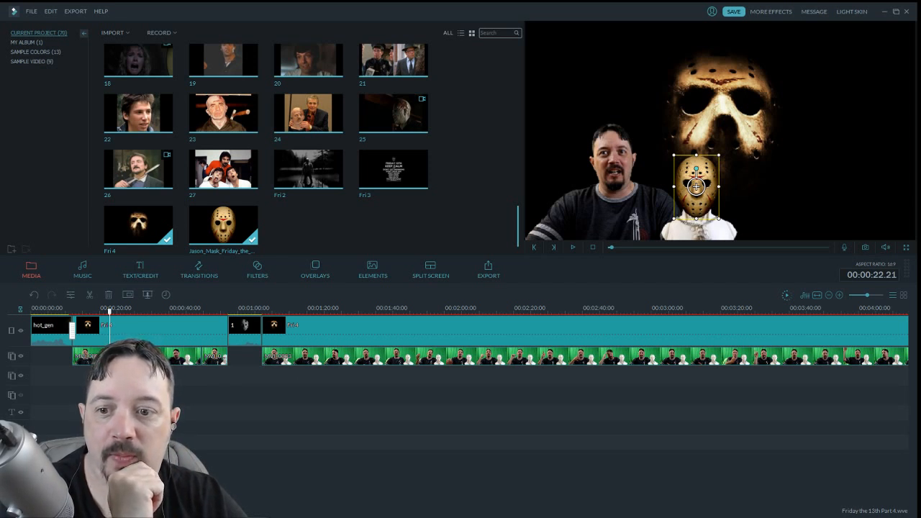
{"action": "left_click_drag", "start_coordinate": [177, 385], "coordinate": [228, 381]}
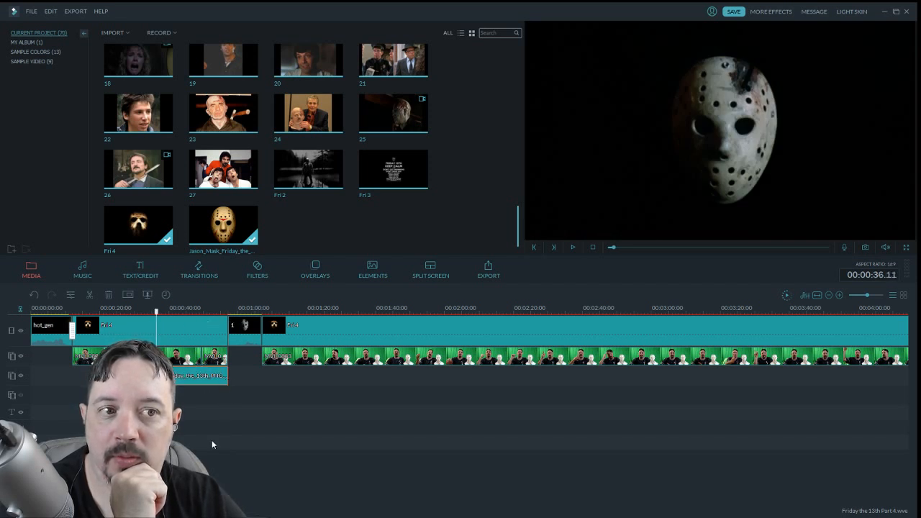
Copy the mask clip to the start of the second presenter section at 00:01:07.01 and extend it to the footage end at 00:29:23.08
{"action": "right_click", "coordinate": [194, 377]}
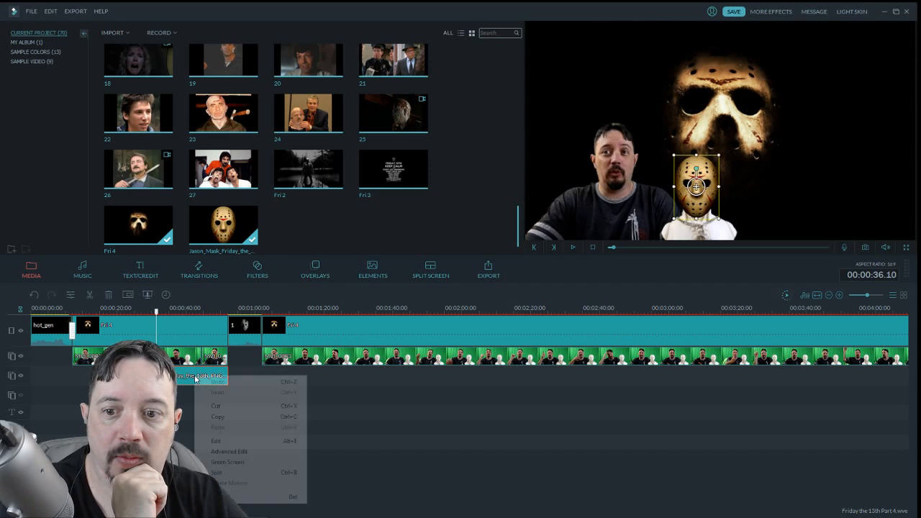
{"action": "left_click", "coordinate": [218, 417]}
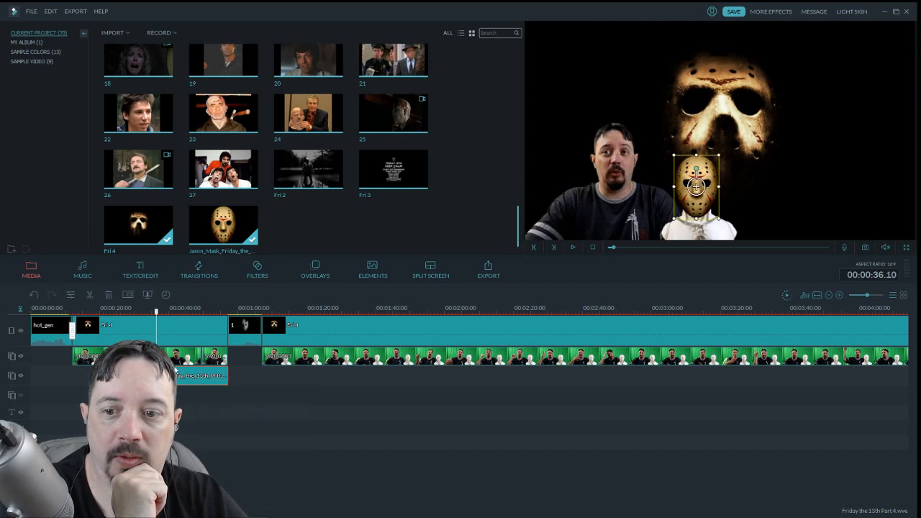
{"action": "left_click_drag", "start_coordinate": [181, 314], "coordinate": [271, 320]}
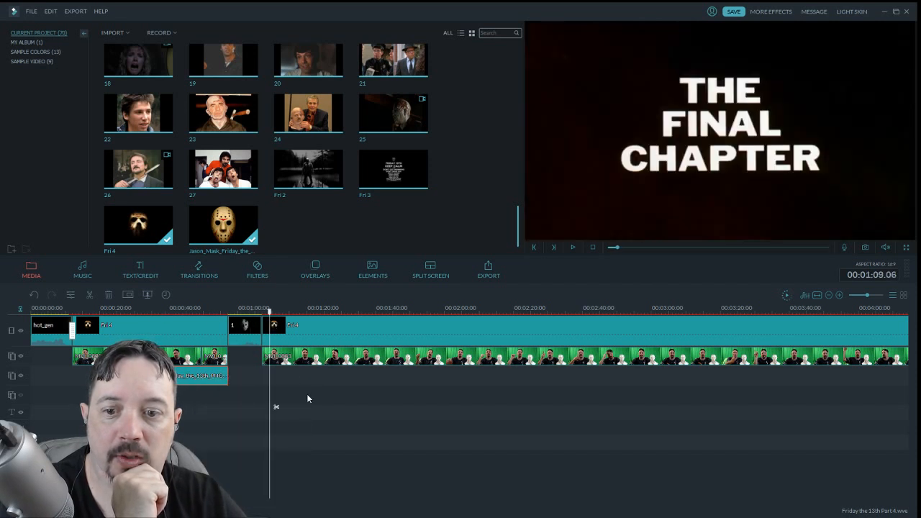
{"action": "right_click", "coordinate": [301, 380]}
{"action": "left_click", "coordinate": [339, 431]}
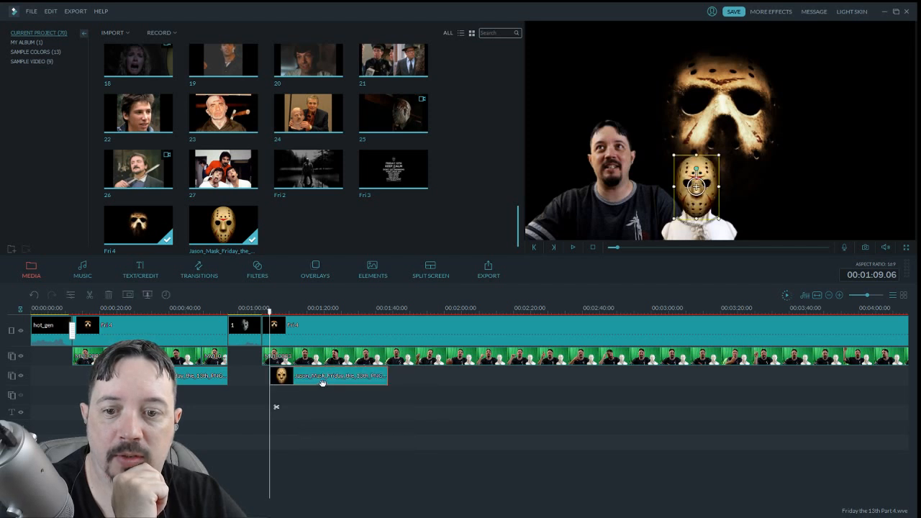
{"action": "left_click_drag", "start_coordinate": [322, 380], "coordinate": [316, 377]}
{"action": "left_click", "coordinate": [379, 376]}
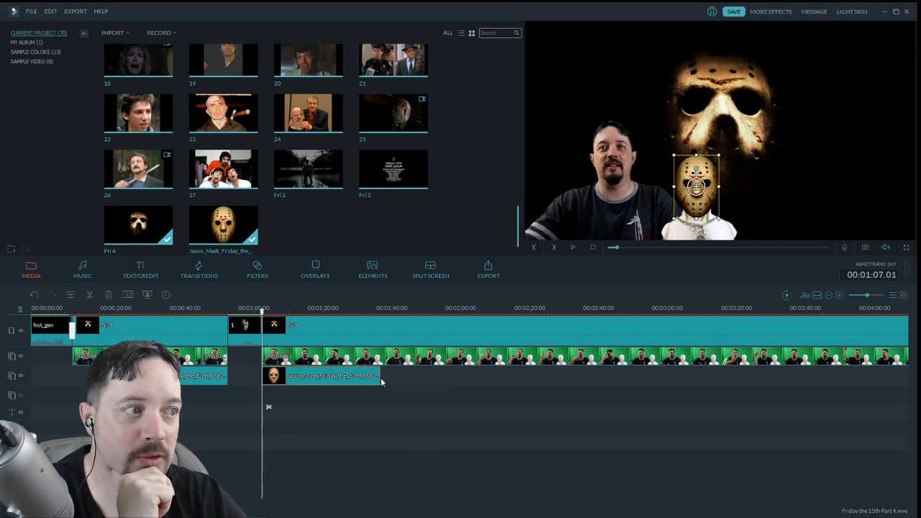
{"action": "mouse_move", "coordinate": [378, 375]}
{"action": "left_mouse_down"}
{"action": "mouse_move", "coordinate": [801, 376]}
{"action": "mouse_move", "coordinate": [379, 375]}
{"action": "left_mouse_up"}
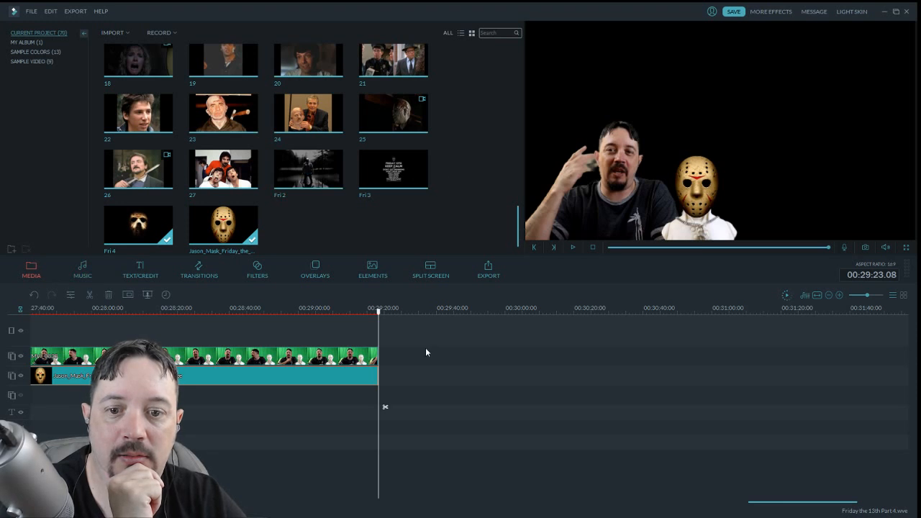
Save the project and play the second presenter section from 00:01:12.21, skipping to 00:01:33.09 and pausing at 00:02:17.21
{"action": "left_click", "coordinate": [617, 247]}
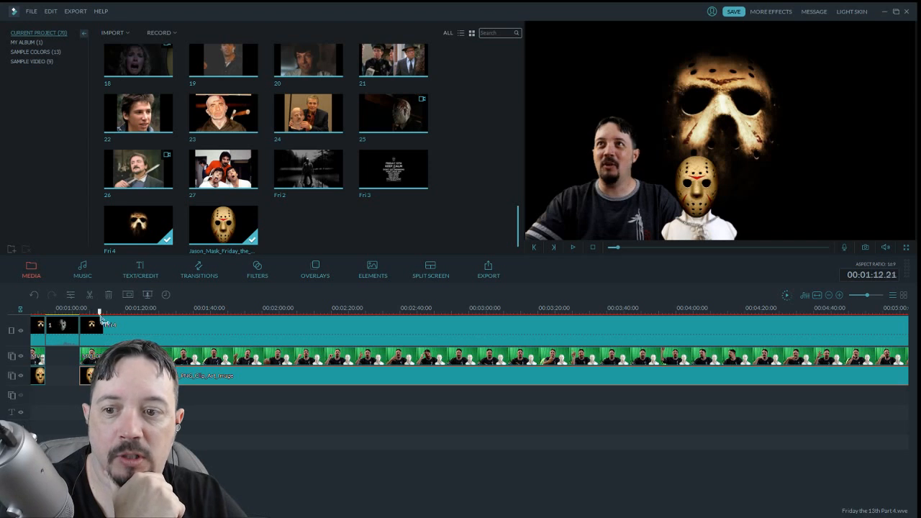
{"action": "key", "text": "space"}
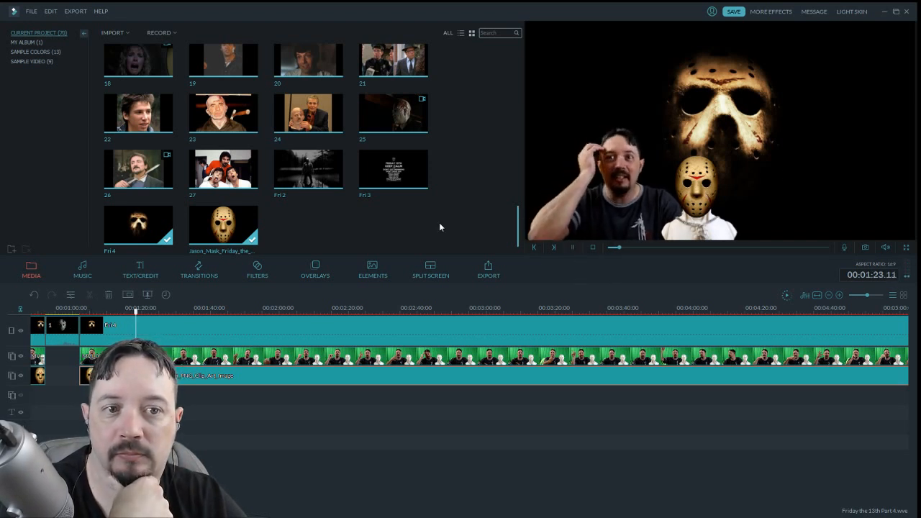
{"action": "left_click", "coordinate": [170, 310]}
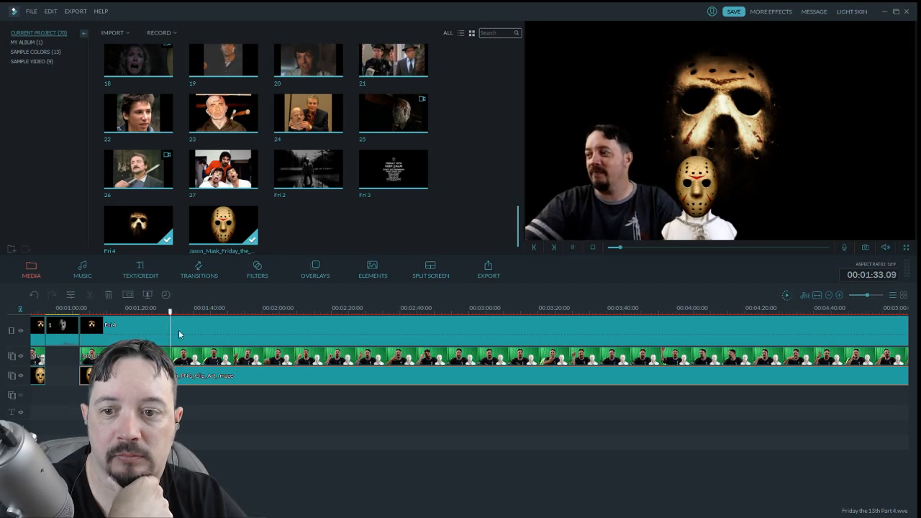
{"action": "scroll", "coordinate": [158, 389], "scroll_direction": "left", "scroll_amount": 3}
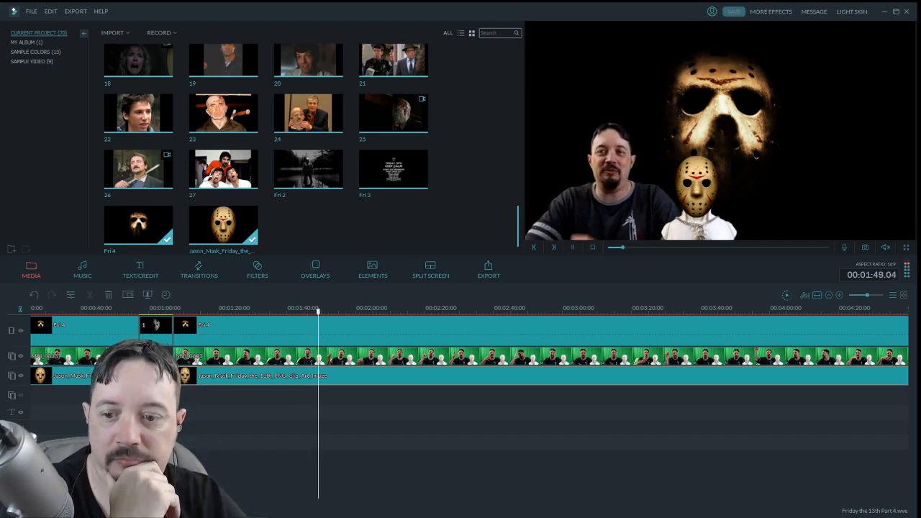
{"action": "scroll", "coordinate": [469, 402], "scroll_direction": "right", "scroll_amount": 5}
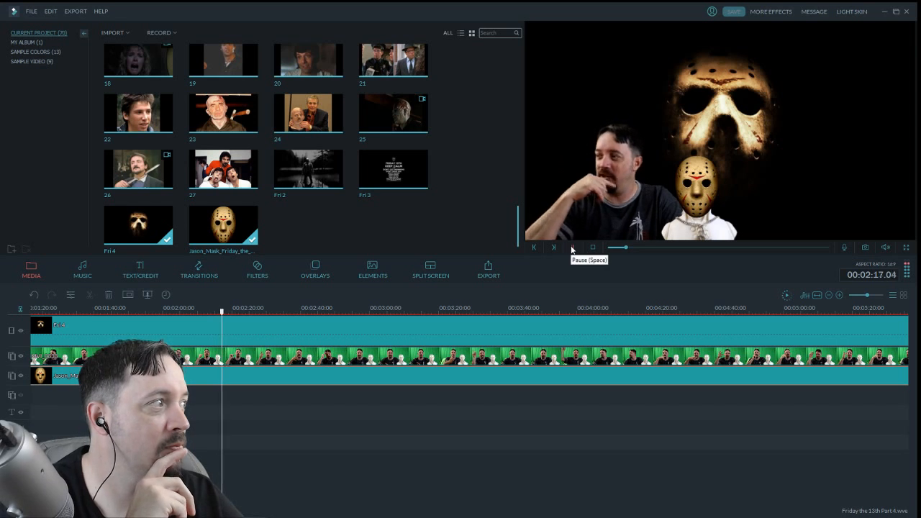
{"action": "left_click", "coordinate": [696, 186]}
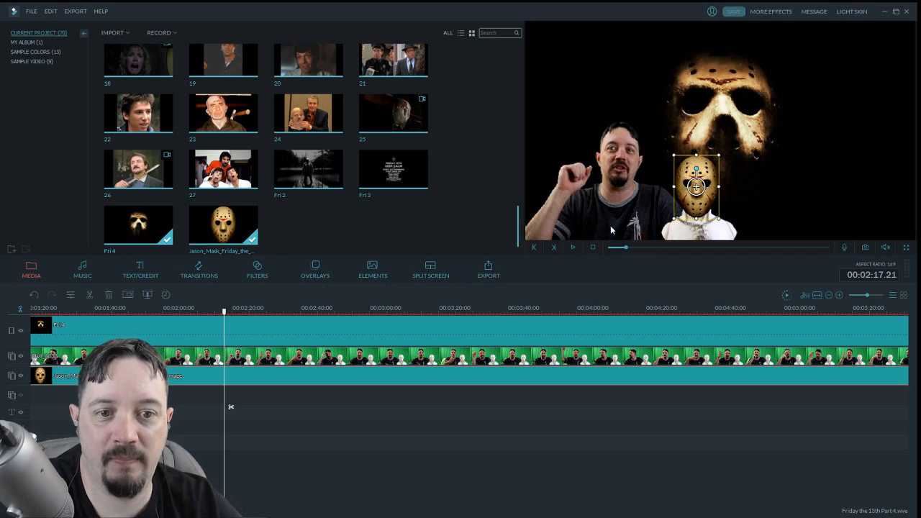
Review the second presenter section from 00:02:17.21 to 00:02:41.16, checking earlier moments back to 00:02:10.09 for the point to cut
{"action": "left_click", "coordinate": [574, 247]}
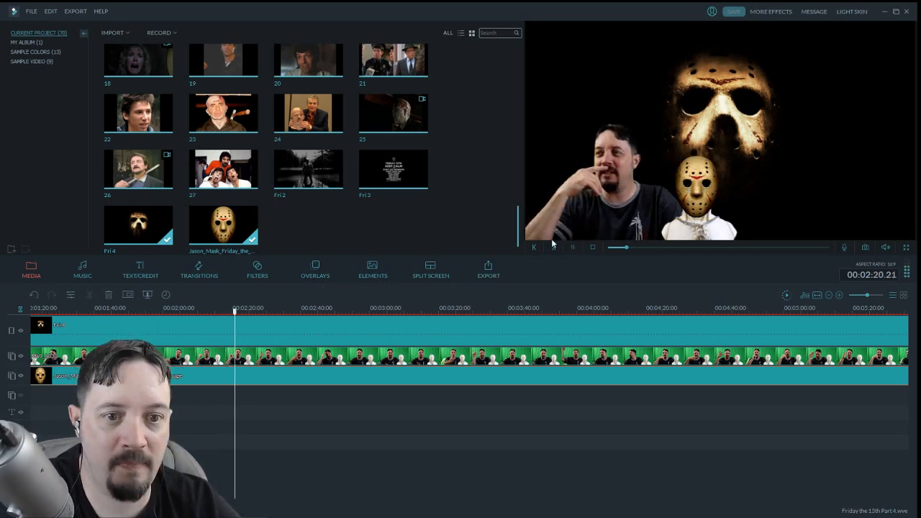
{"action": "left_click", "coordinate": [573, 249]}
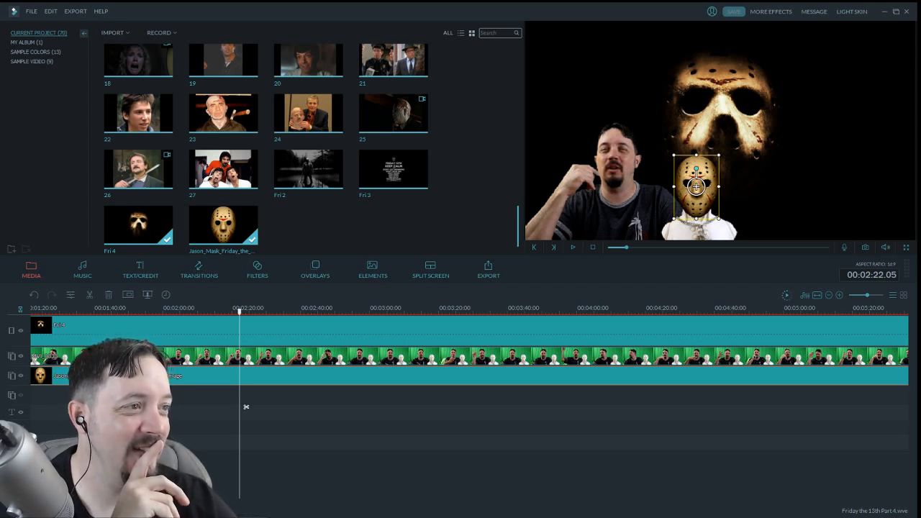
{"action": "left_click", "coordinate": [573, 247]}
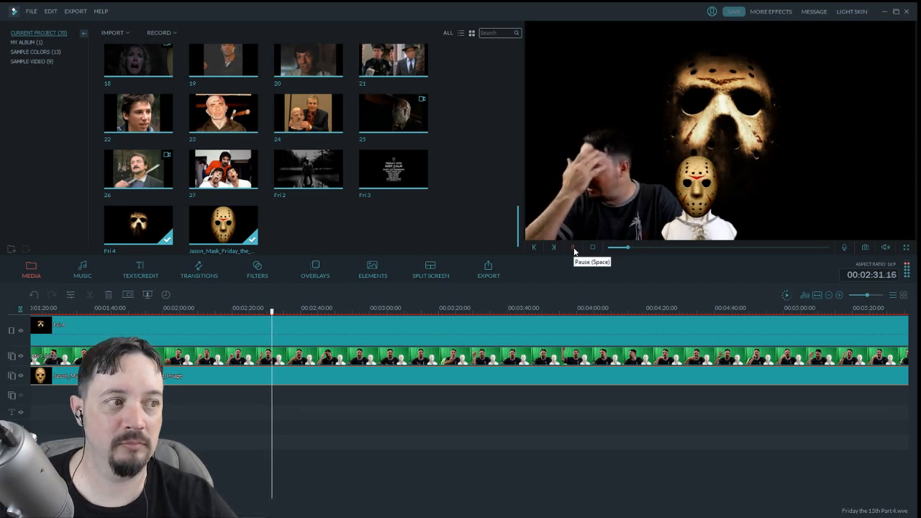
{"action": "left_click", "coordinate": [574, 246]}
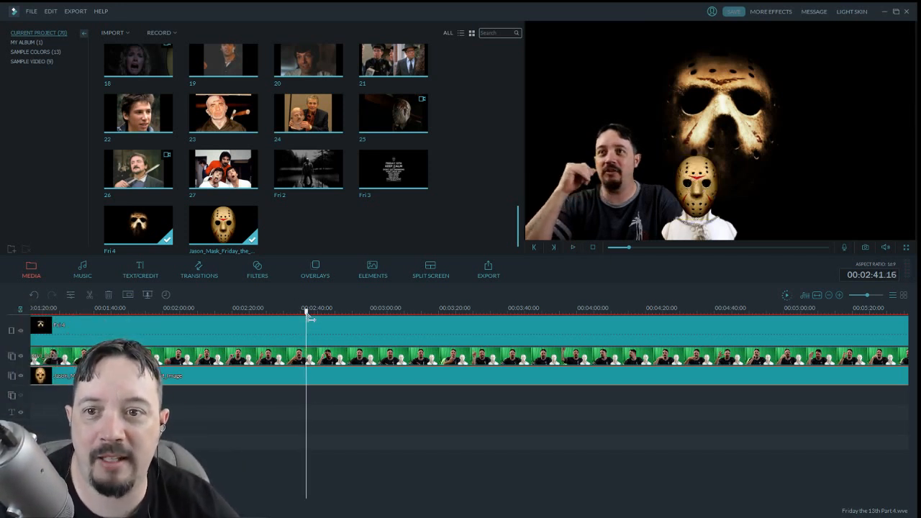
{"action": "left_click_drag", "start_coordinate": [306, 310], "coordinate": [285, 311]}
{"action": "left_click", "coordinate": [573, 247]}
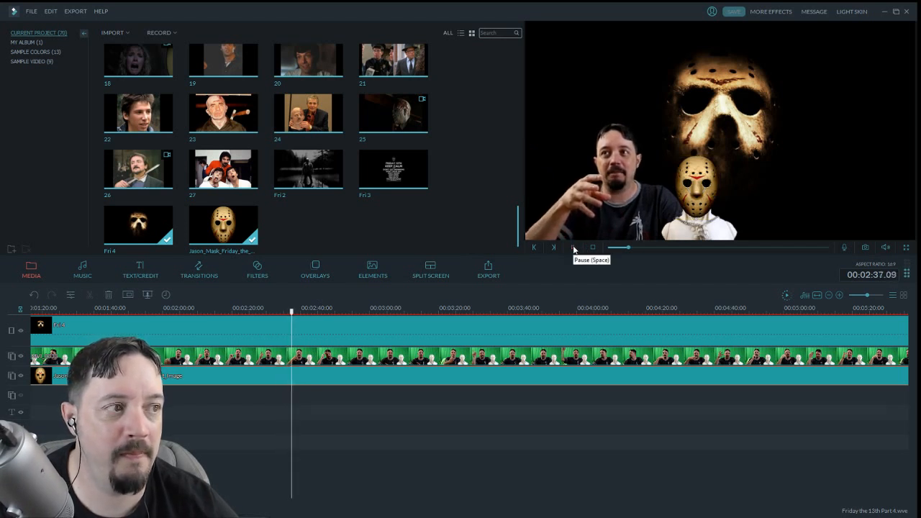
{"action": "left_click", "coordinate": [245, 309]}
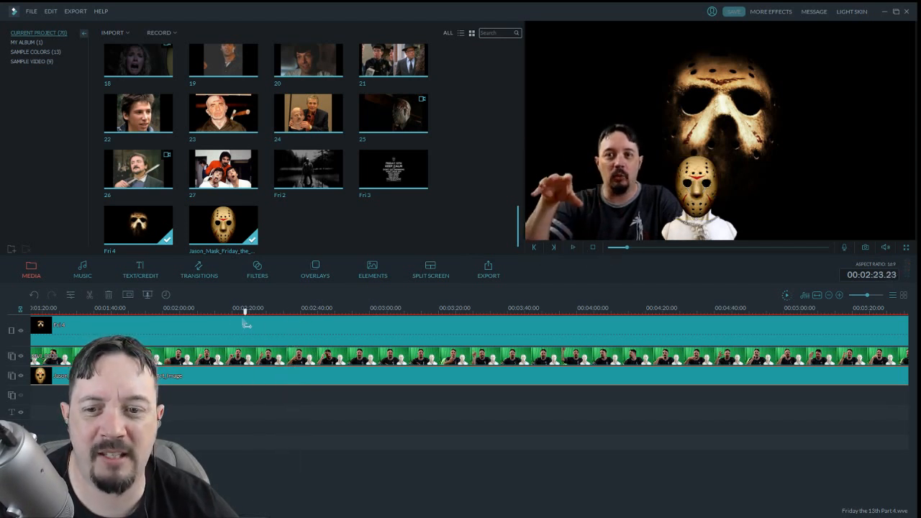
{"action": "left_click_drag", "start_coordinate": [244, 320], "coordinate": [229, 317]}
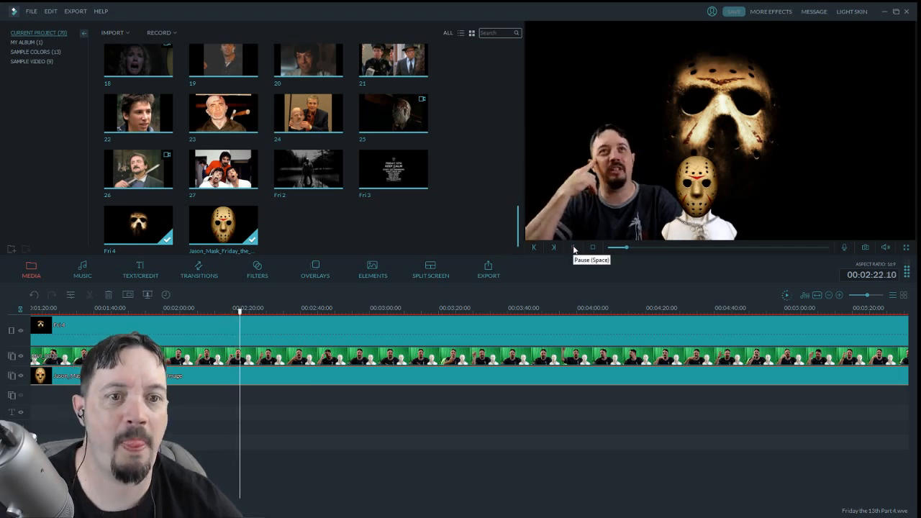
{"action": "left_click", "coordinate": [217, 311]}
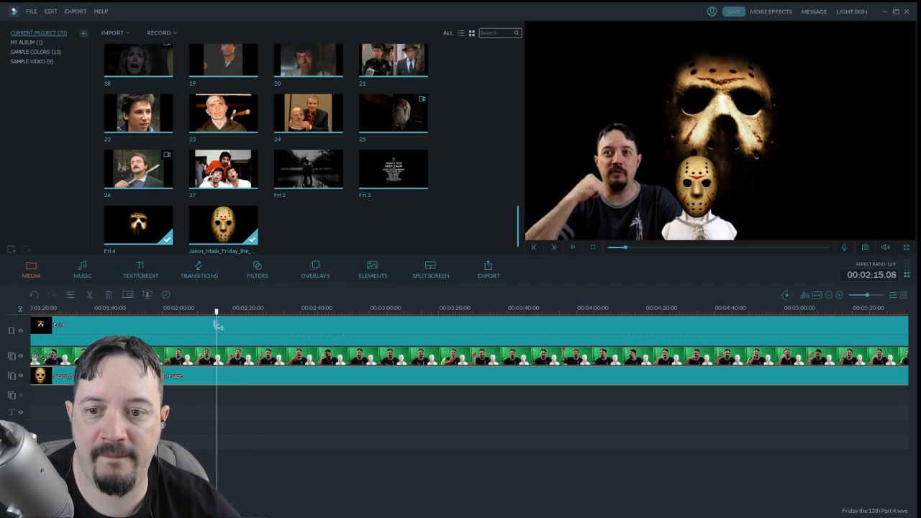
{"action": "left_click_drag", "start_coordinate": [217, 326], "coordinate": [199, 323]}
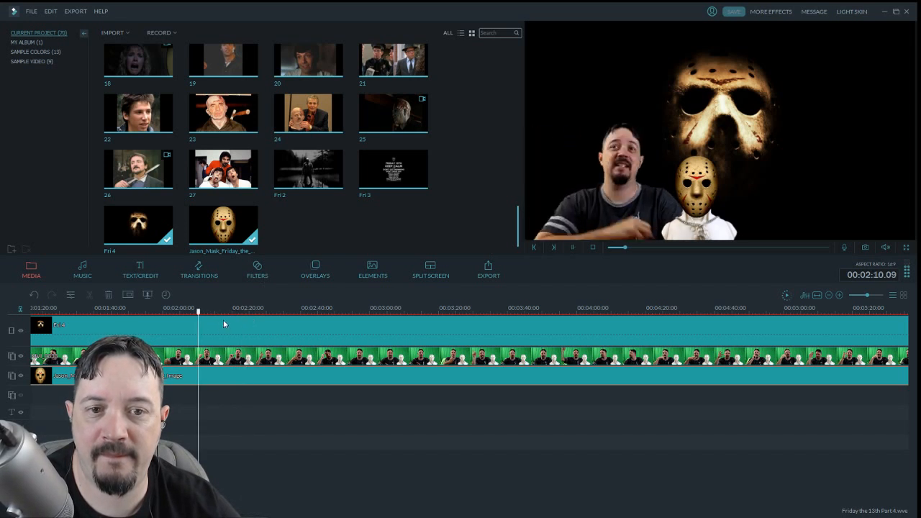
Replay the presenter footage from about 00:02:00 and split the background image, presenter and mask clips at 00:02:13.24
{"action": "left_click_drag", "start_coordinate": [207, 311], "coordinate": [148, 317]}
{"action": "left_click", "coordinate": [573, 247]}
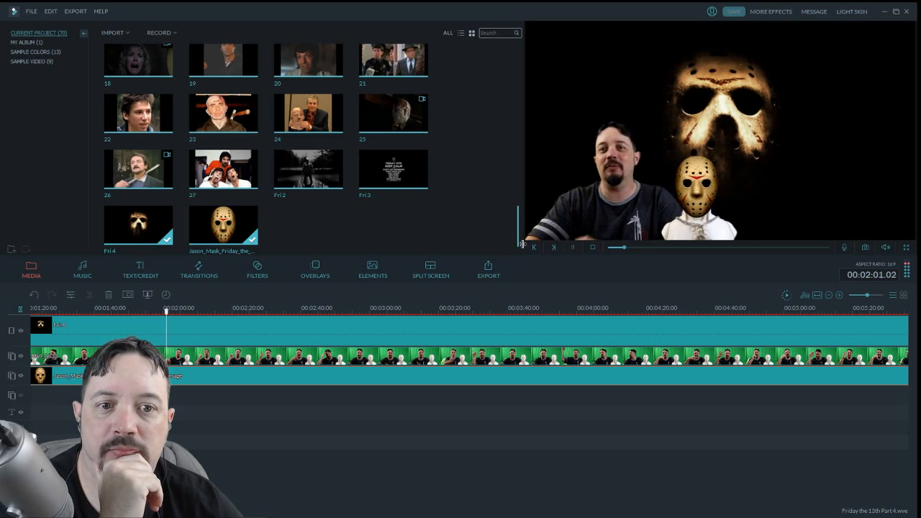
{"action": "left_click_drag", "start_coordinate": [521, 244], "coordinate": [520, 38]}
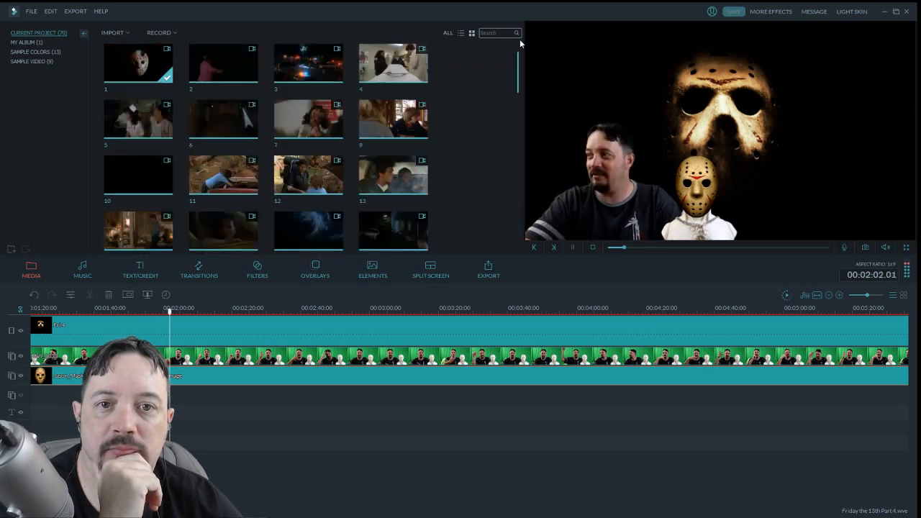
{"action": "left_click", "coordinate": [574, 248]}
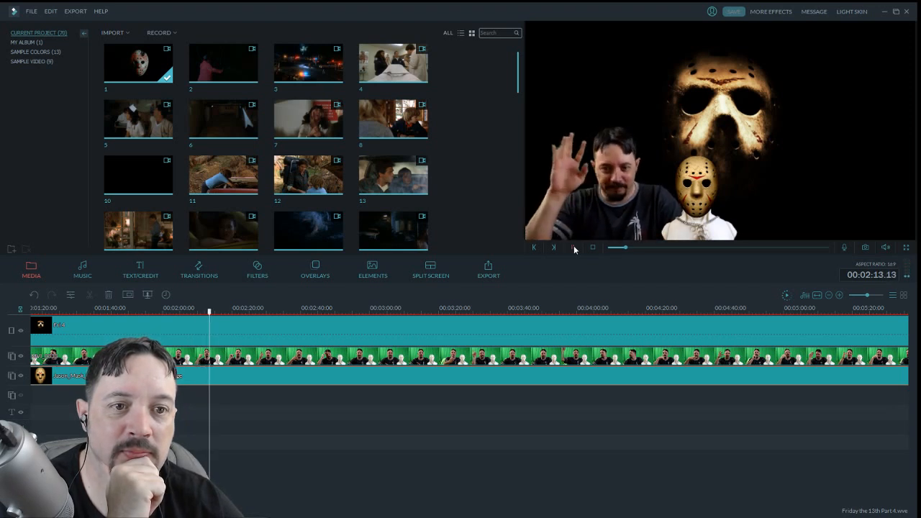
{"action": "left_click", "coordinate": [90, 298]}
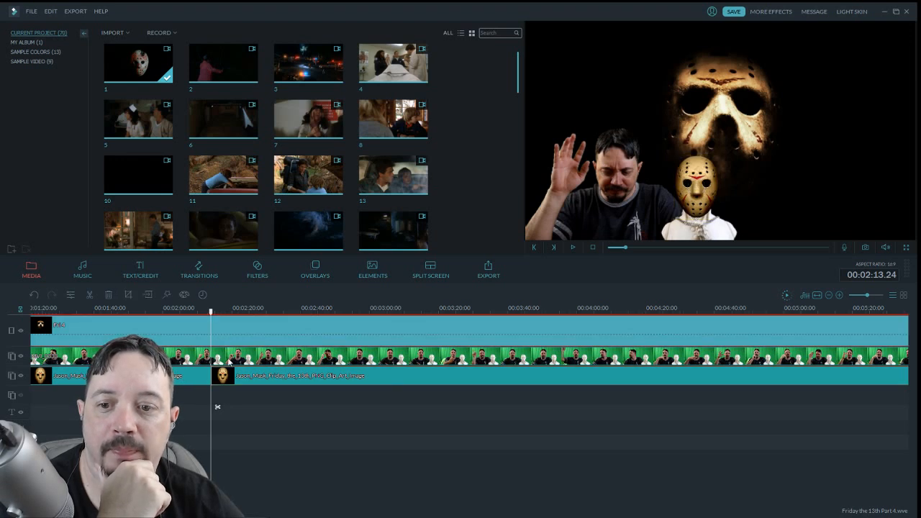
{"action": "left_click", "coordinate": [90, 298]}
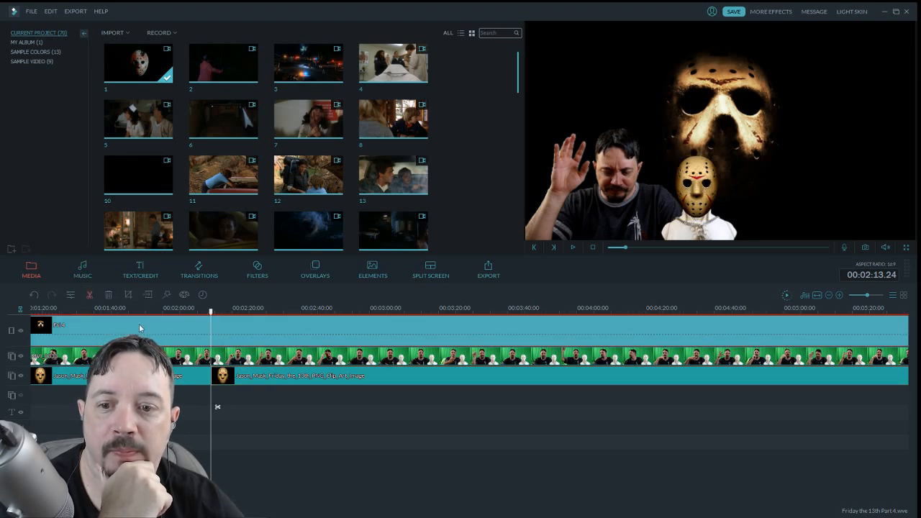
{"action": "left_click", "coordinate": [230, 356]}
{"action": "key", "text": "ctrl+b"}
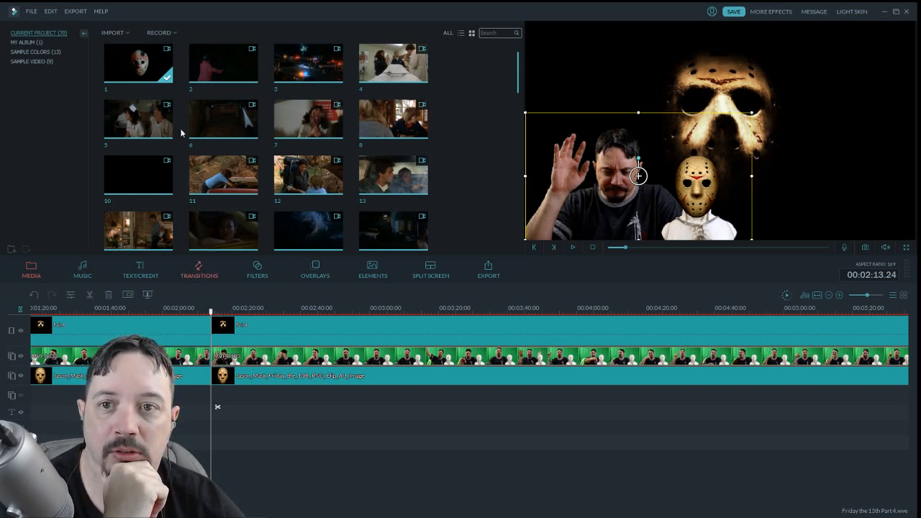
Insert movie clip 2 on the main track at 00:02:13.24, split it at 00:02:23.16 and delete the remainder
{"action": "left_click_drag", "start_coordinate": [230, 68], "coordinate": [220, 329]}
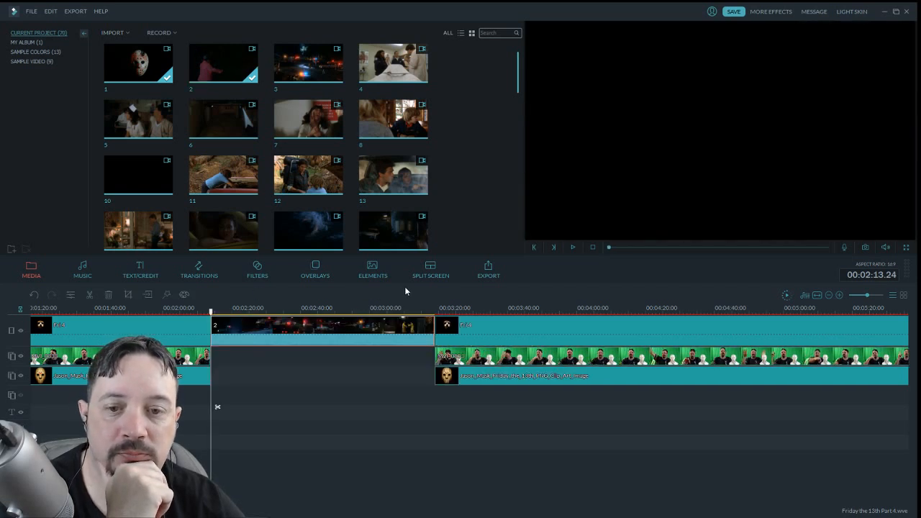
{"action": "left_click_drag", "start_coordinate": [218, 318], "coordinate": [247, 328]}
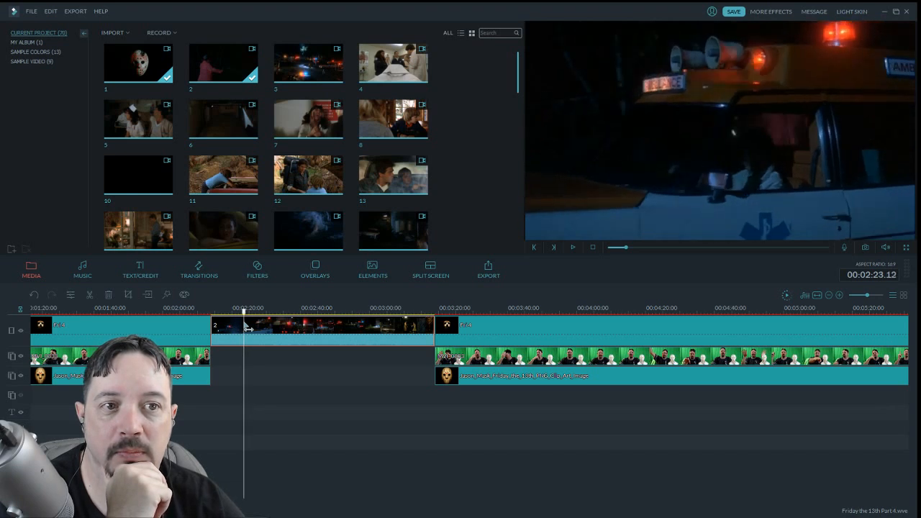
{"action": "left_click_drag", "start_coordinate": [246, 328], "coordinate": [248, 328]}
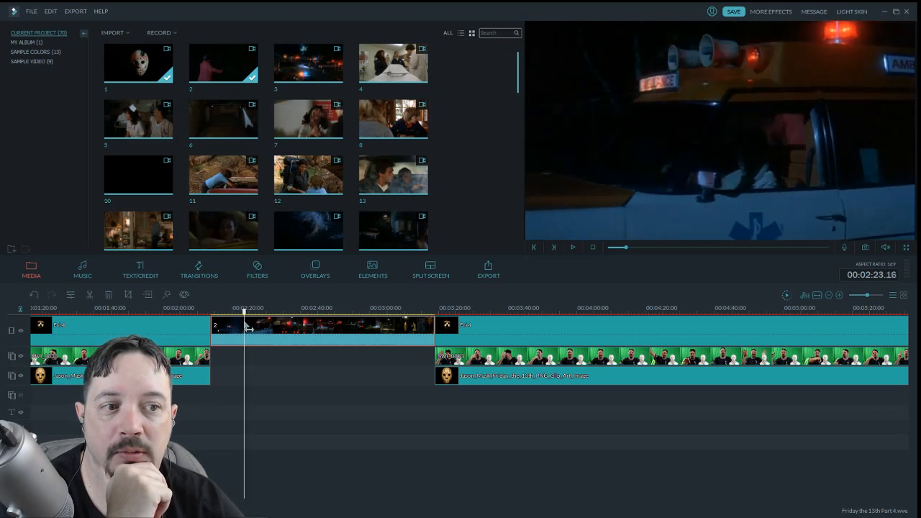
{"action": "left_click", "coordinate": [89, 297]}
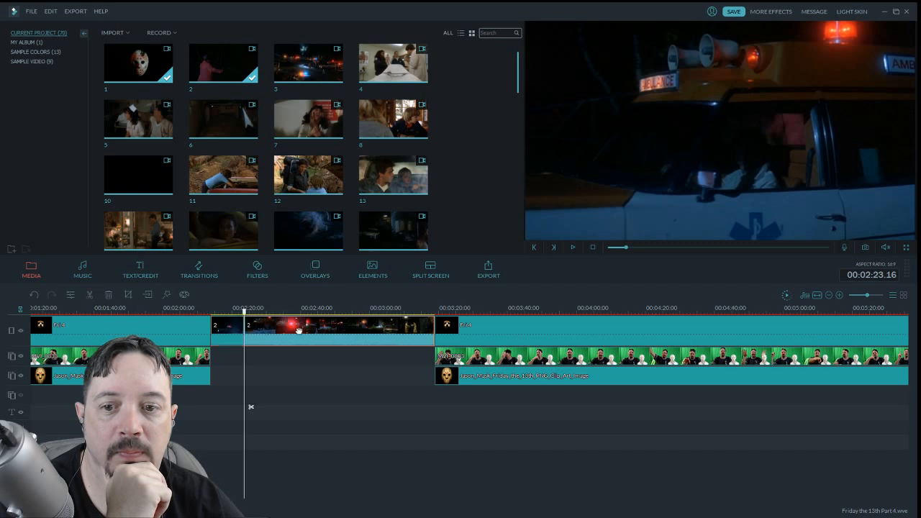
{"action": "left_click", "coordinate": [110, 296]}
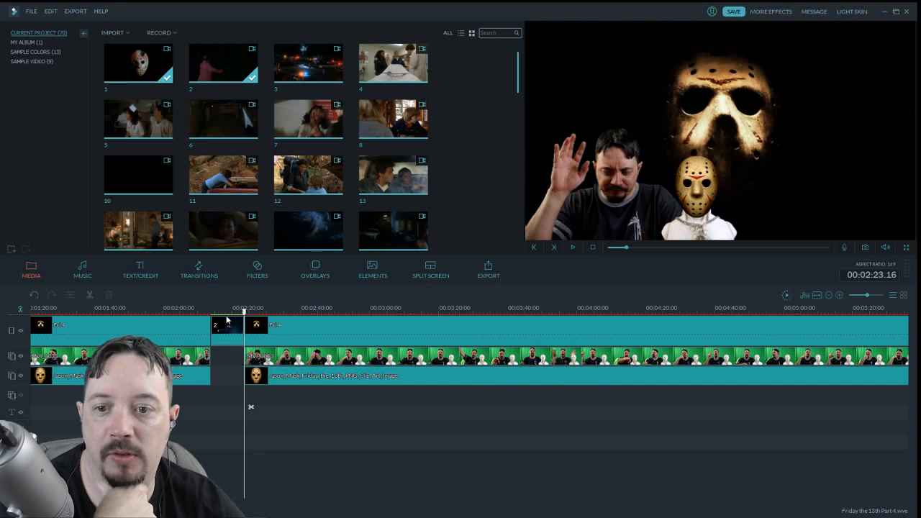
Play from 00:02:13.02 through the inserted movie clip to 00:02:39.03 and split the background, presenter and mask clips there
{"action": "left_click_drag", "start_coordinate": [246, 311], "coordinate": [209, 315]}
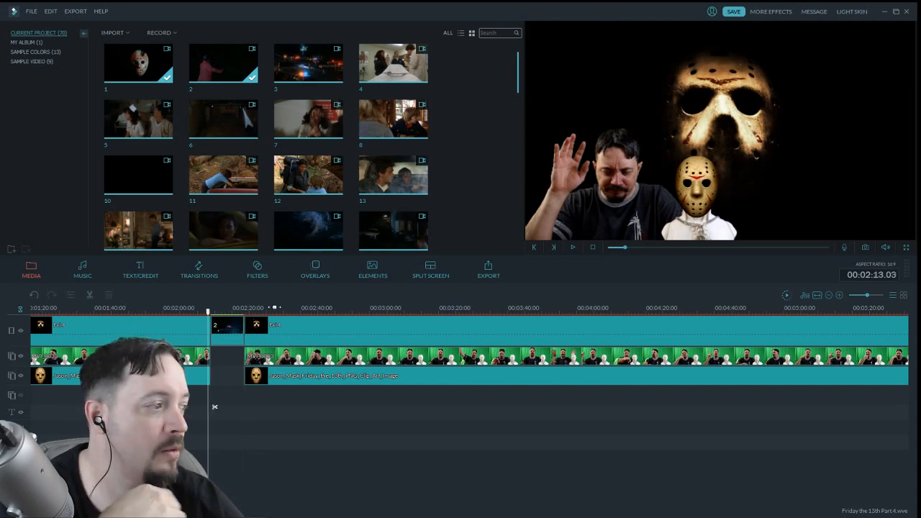
{"action": "key", "text": "Left"}
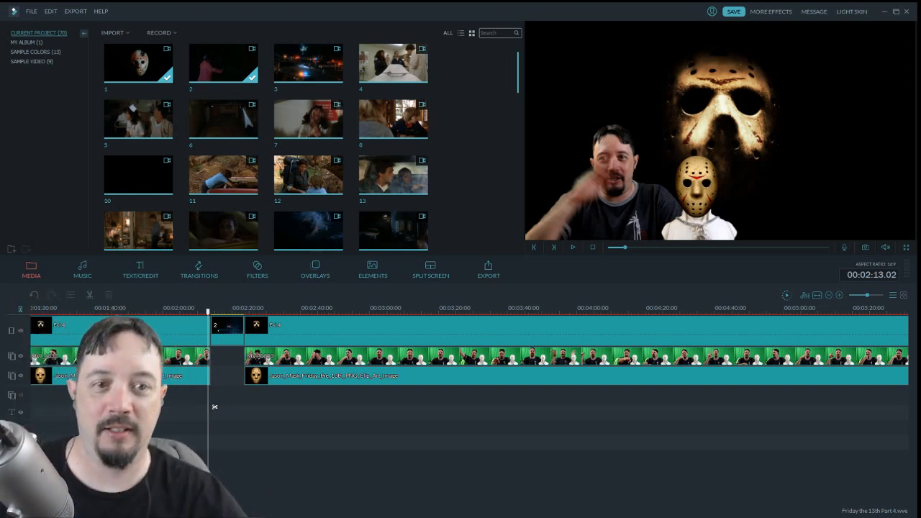
{"action": "left_click", "coordinate": [572, 248]}
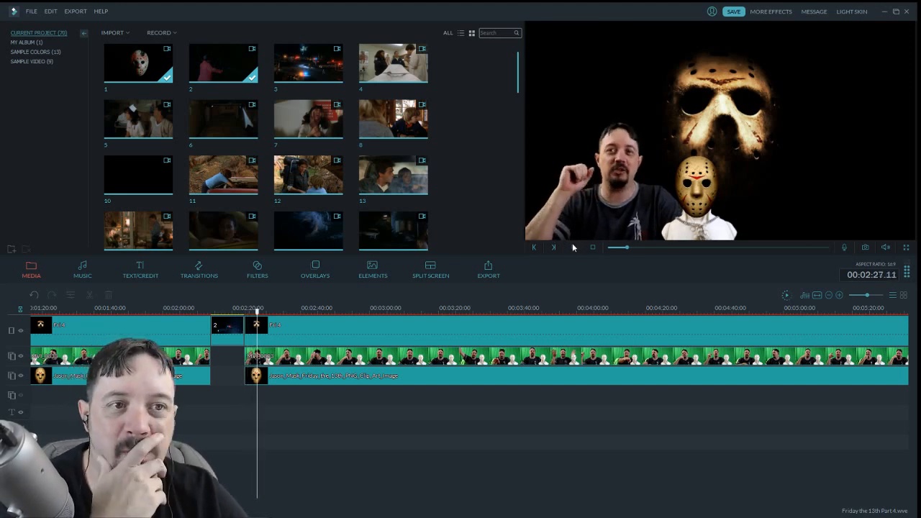
{"action": "scroll", "coordinate": [469, 360], "scroll_direction": "right", "scroll_amount": 5}
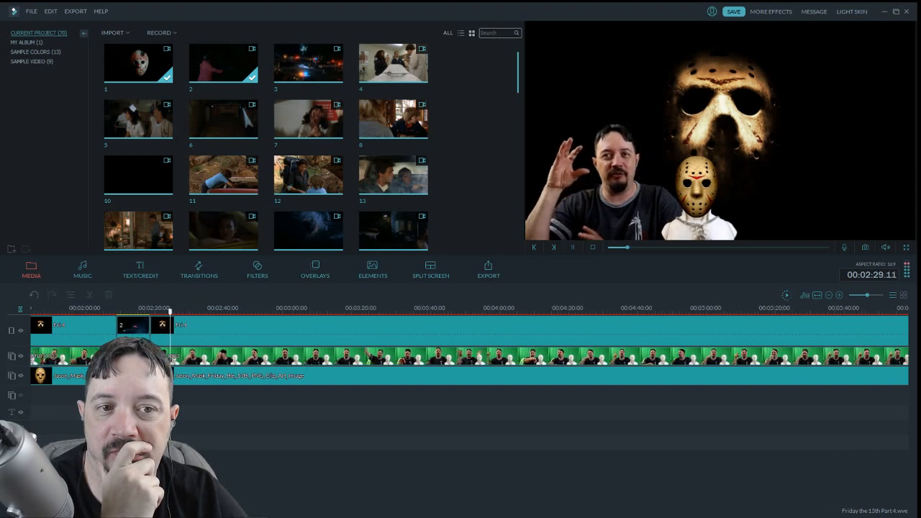
{"action": "scroll", "coordinate": [281, 349], "scroll_direction": "right", "scroll_amount": 1}
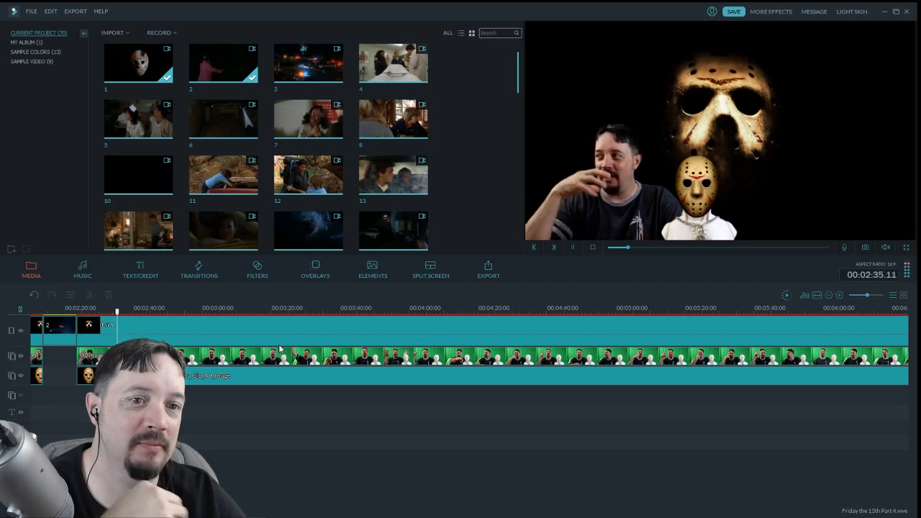
{"action": "left_click", "coordinate": [575, 249]}
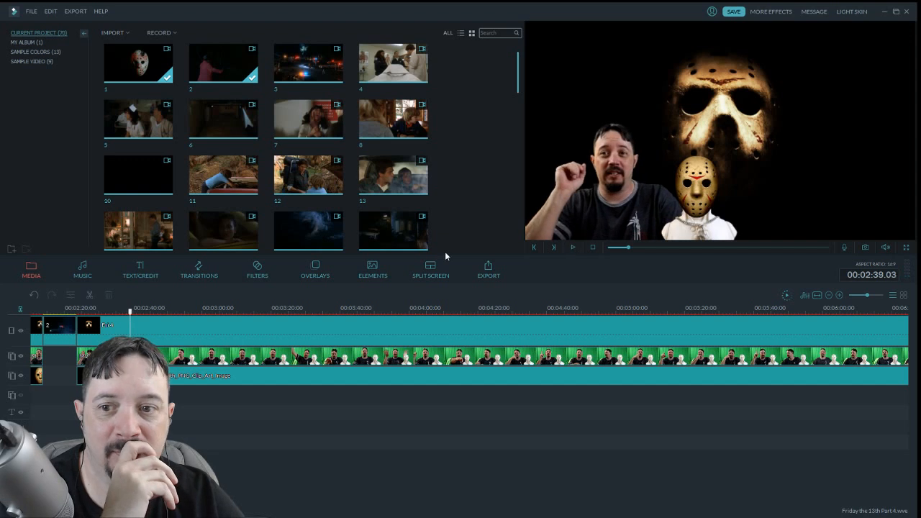
{"action": "left_click", "coordinate": [89, 295]}
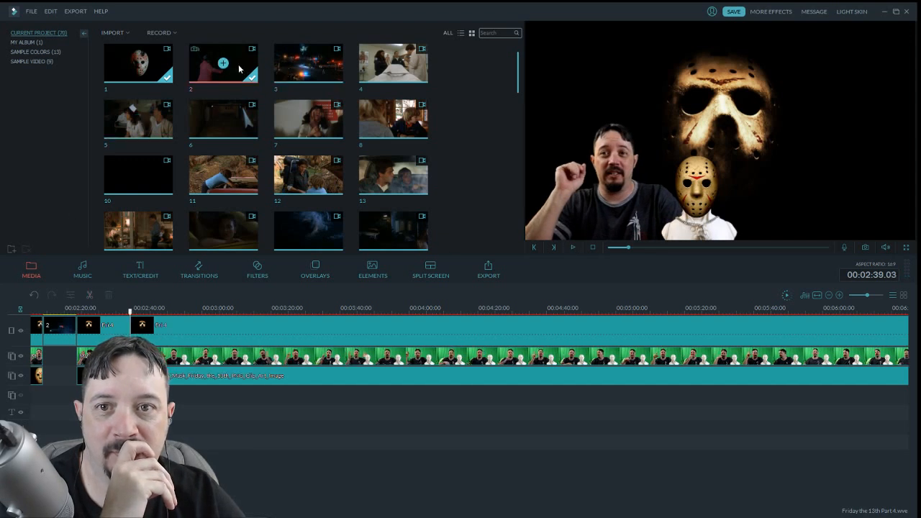
Insert movie clip 2 again on the main track at 00:02:39.03 and delete its opening part up to 00:02:52.21
{"action": "left_click", "coordinate": [340, 78]}
{"action": "left_click_drag", "start_coordinate": [609, 249], "coordinate": [578, 256]}
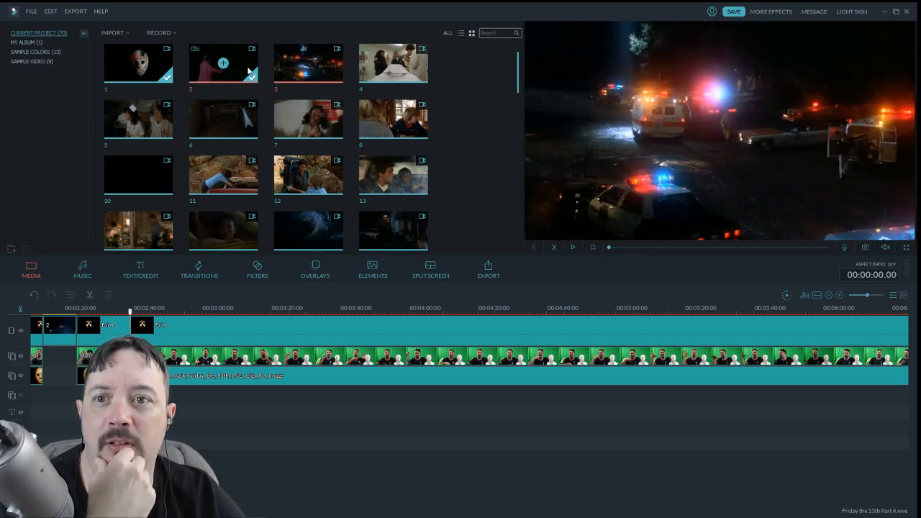
{"action": "left_click_drag", "start_coordinate": [216, 65], "coordinate": [132, 333]}
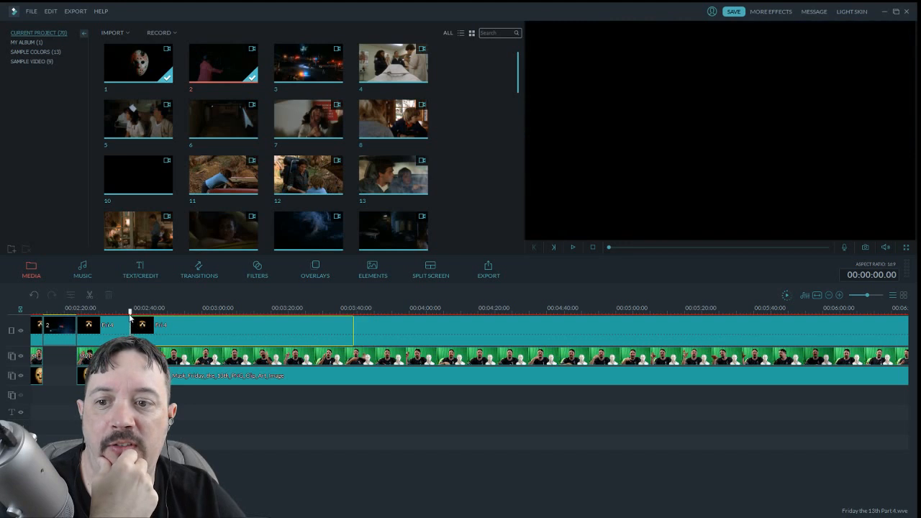
{"action": "left_click", "coordinate": [193, 310]}
{"action": "mouse_move", "coordinate": [197, 319]}
{"action": "left_mouse_down"}
{"action": "mouse_move", "coordinate": [219, 321]}
{"action": "mouse_move", "coordinate": [179, 321]}
{"action": "left_mouse_up"}
{"action": "left_click", "coordinate": [89, 294]}
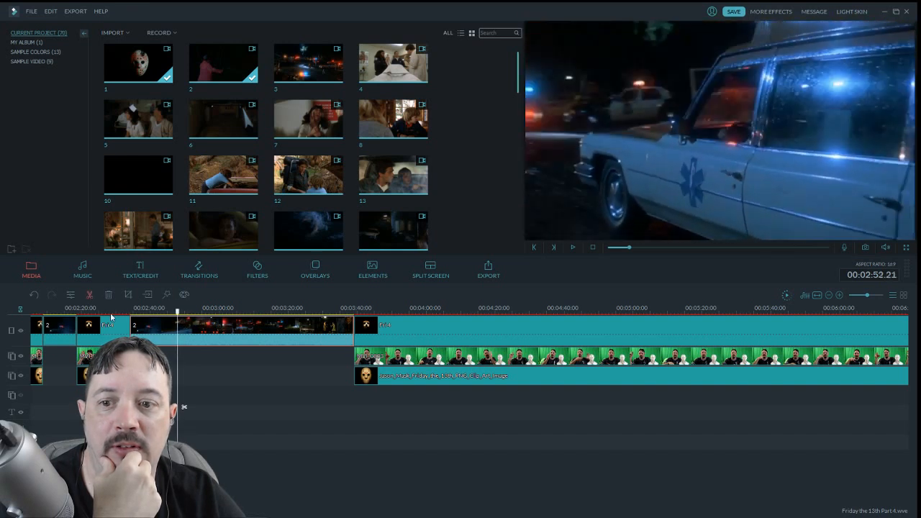
{"action": "left_click", "coordinate": [109, 295]}
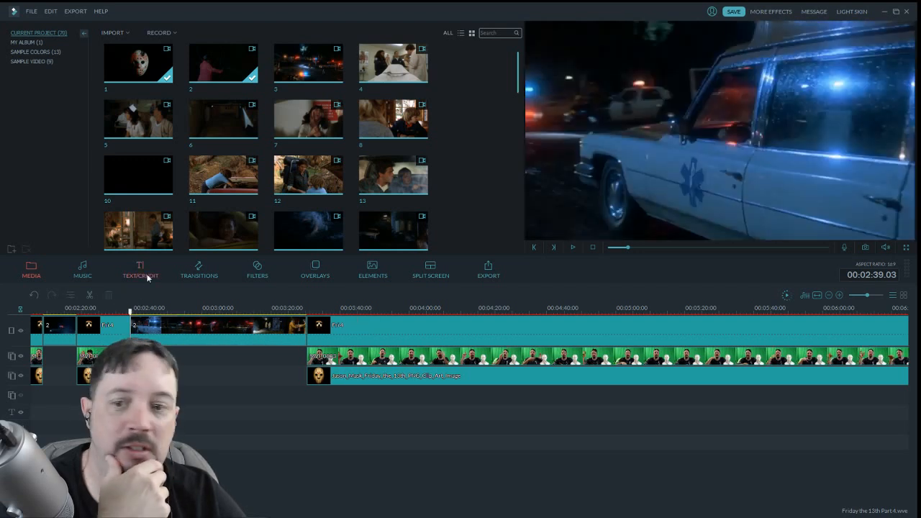
Play the second inserted movie clip 2 from 00:02:39.03, split it at 00:02:49.03 and delete the remainder
{"action": "left_click", "coordinate": [573, 247]}
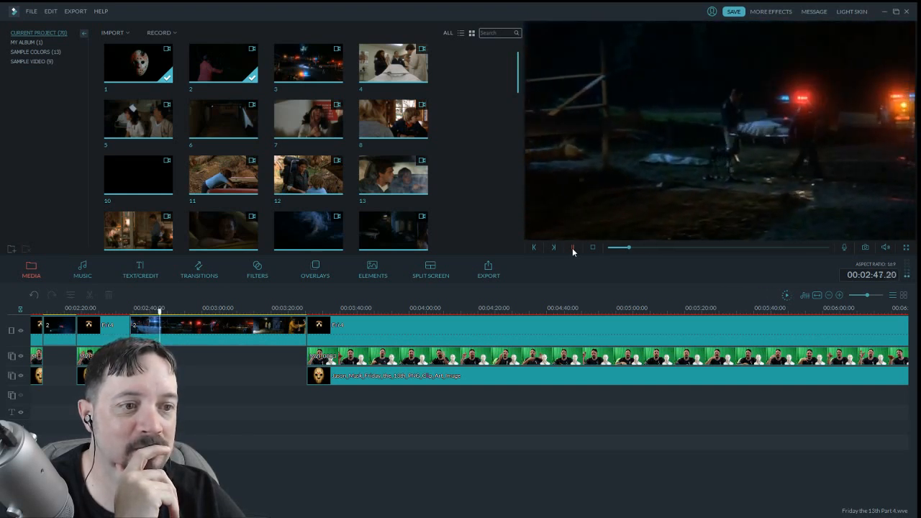
{"action": "left_click", "coordinate": [572, 248]}
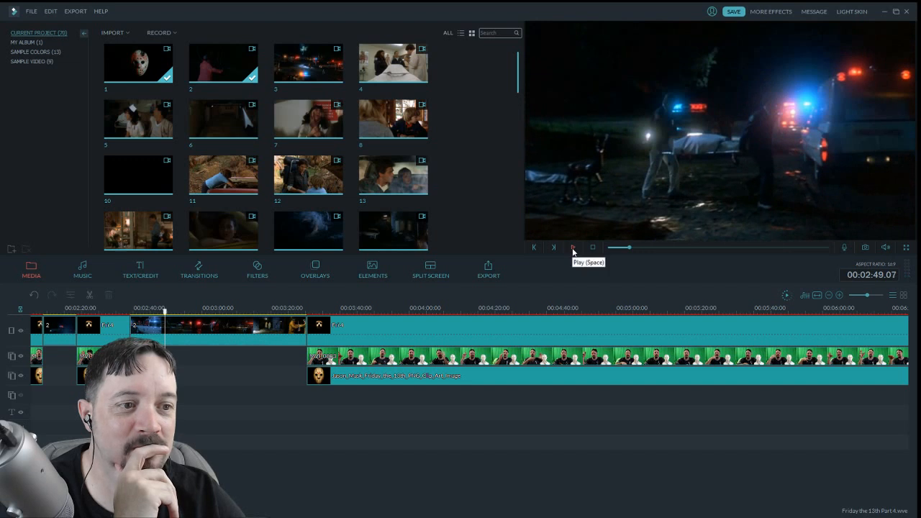
{"action": "left_click", "coordinate": [165, 317]}
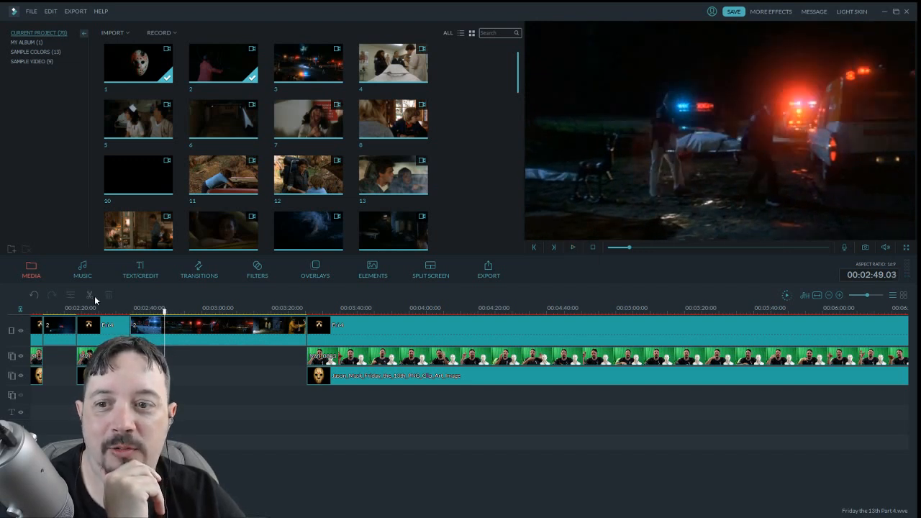
{"action": "left_click", "coordinate": [91, 296]}
{"action": "left_click", "coordinate": [196, 336]}
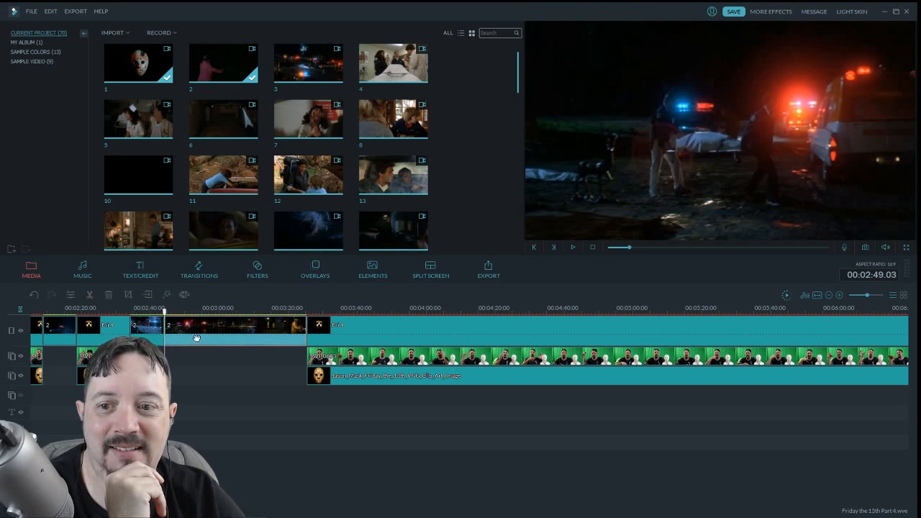
{"action": "left_click", "coordinate": [110, 295]}
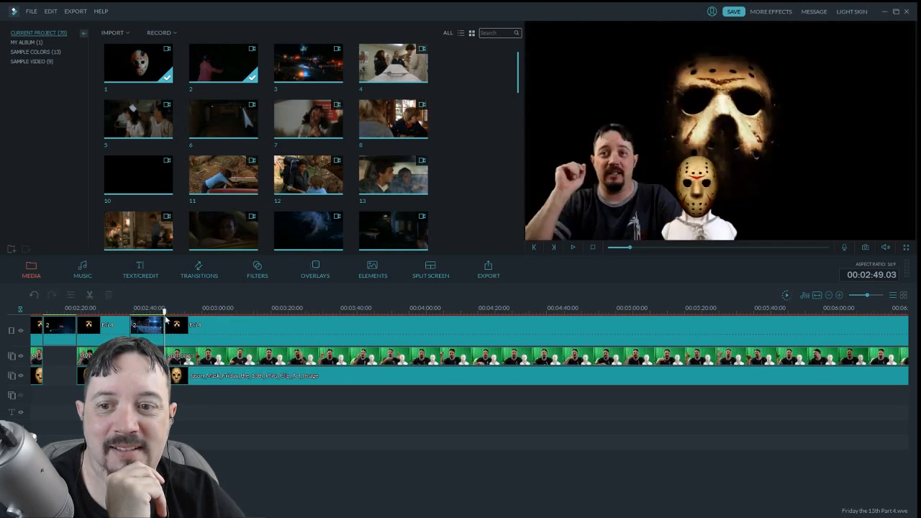
Give the trimmed movie clip 2 at 00:02:39.03 an audio fade-out of 1.24 s
{"action": "left_click_drag", "start_coordinate": [166, 310], "coordinate": [133, 312]}
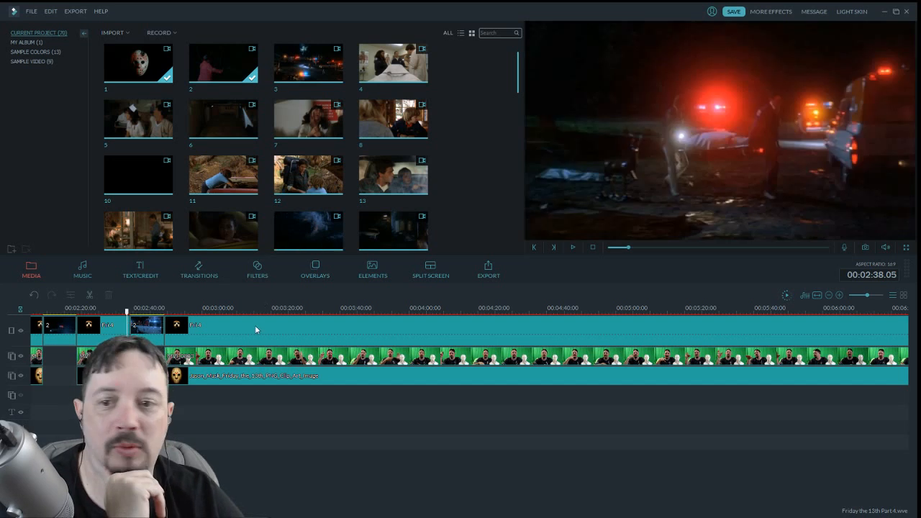
{"action": "double_click", "coordinate": [148, 334]}
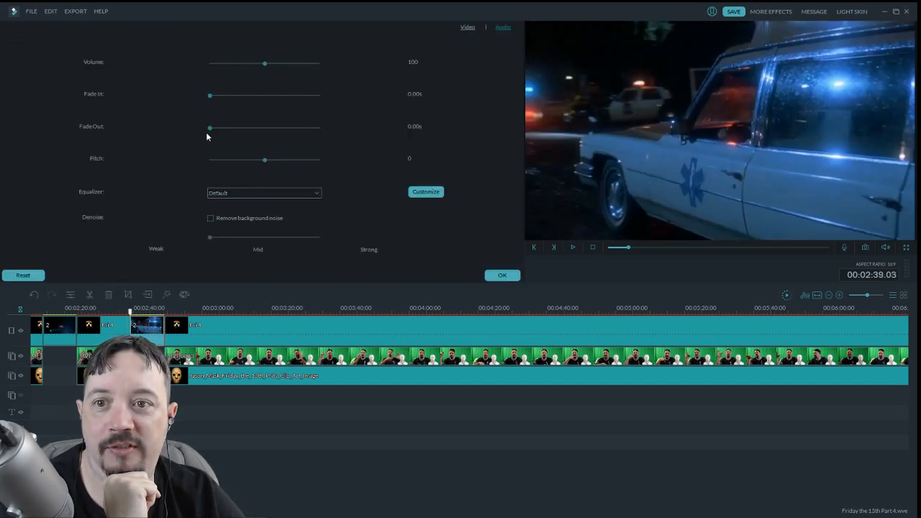
{"action": "left_click_drag", "start_coordinate": [209, 128], "coordinate": [226, 130]}
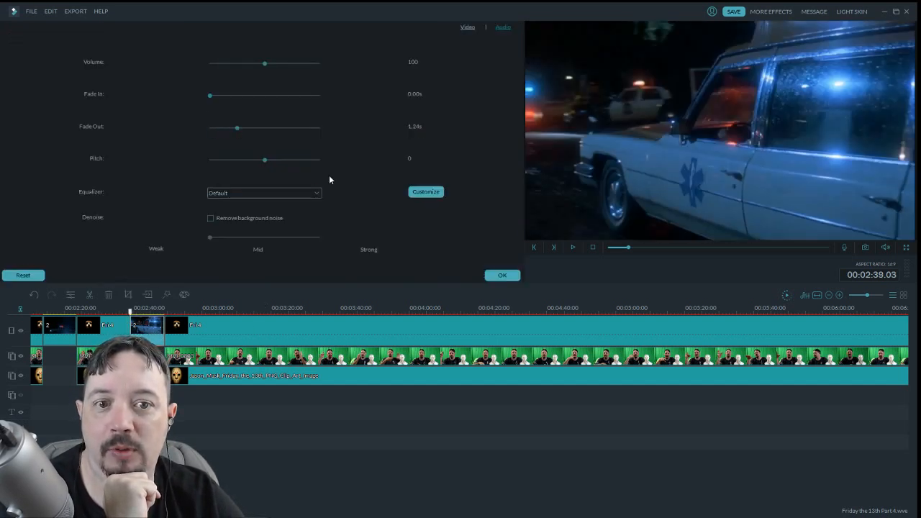
{"action": "left_click", "coordinate": [501, 275]}
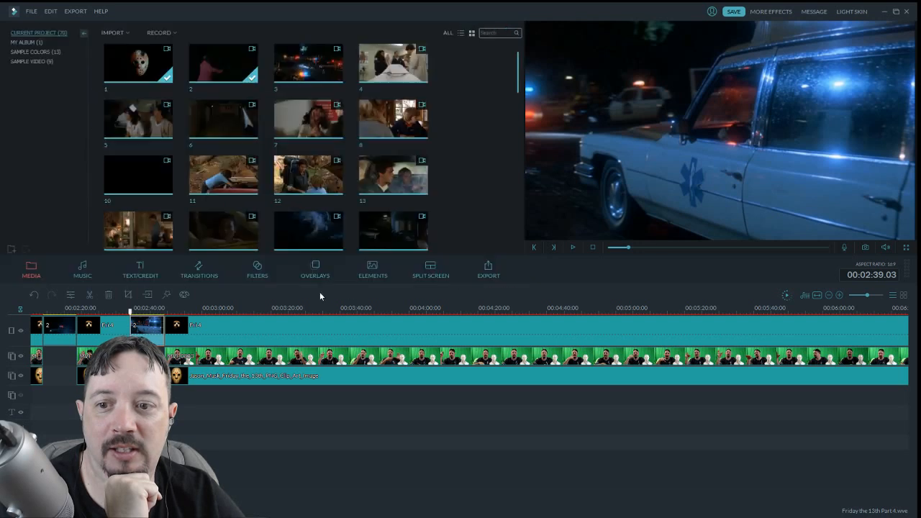
Play to 00:03:20.14, split the background, presenter and mask clips there, and insert movie clip 37 on the main track
{"action": "left_click", "coordinate": [572, 247]}
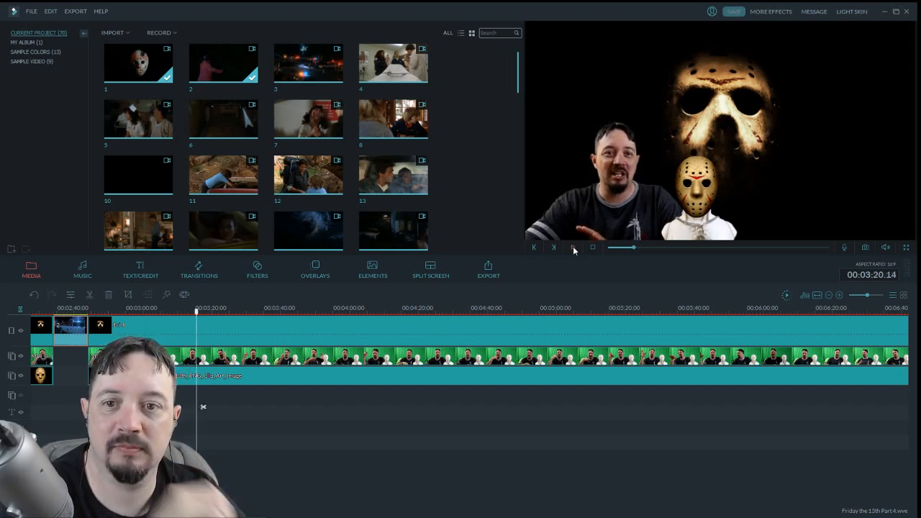
{"action": "left_click", "coordinate": [90, 295]}
{"action": "scroll", "coordinate": [516, 86], "scroll_direction": "down", "scroll_amount": 5}
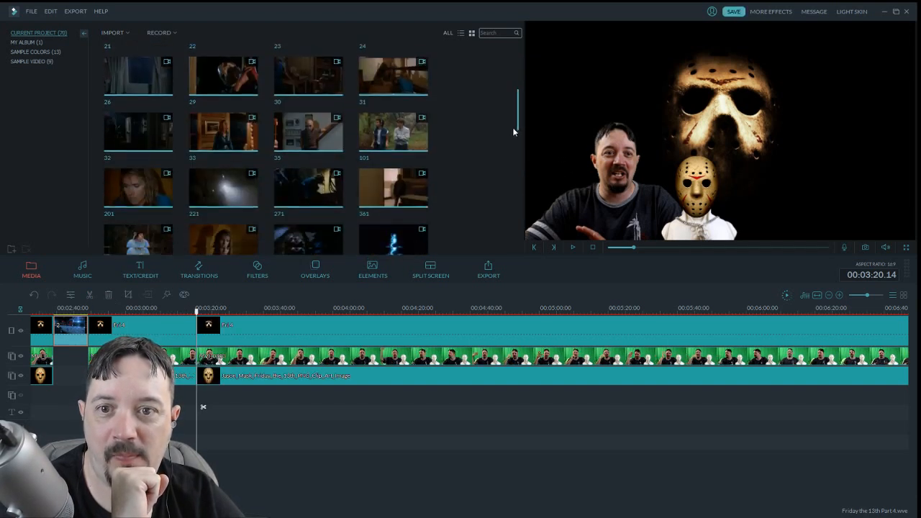
{"action": "scroll", "coordinate": [510, 153], "scroll_direction": "down", "scroll_amount": 3}
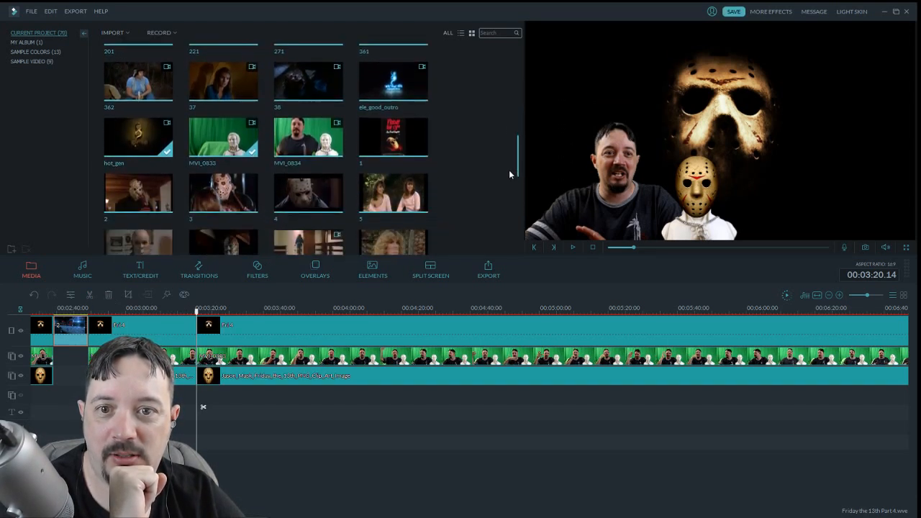
{"action": "scroll", "coordinate": [509, 162], "scroll_direction": "up", "scroll_amount": 2}
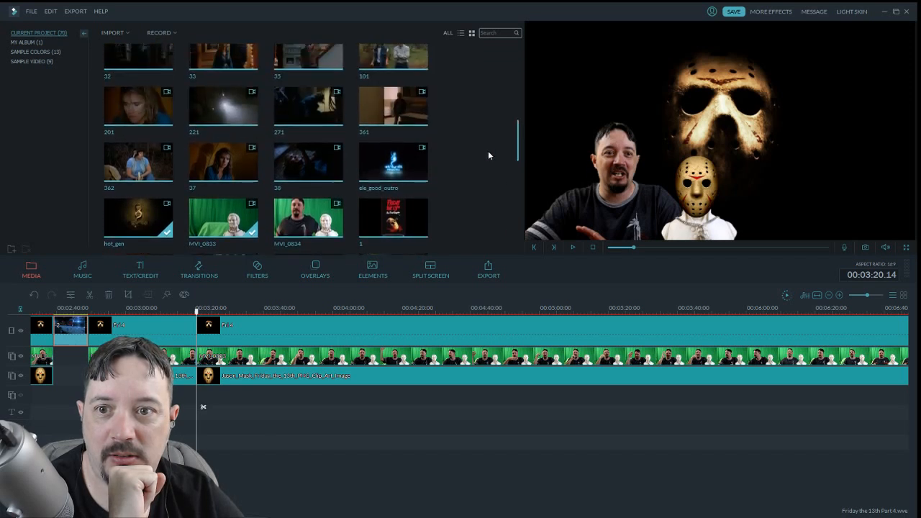
{"action": "mouse_move", "coordinate": [224, 317]}
{"action": "left_mouse_down"}
{"action": "mouse_move", "coordinate": [202, 330]}
{"action": "mouse_move", "coordinate": [222, 335]}
{"action": "left_mouse_up"}
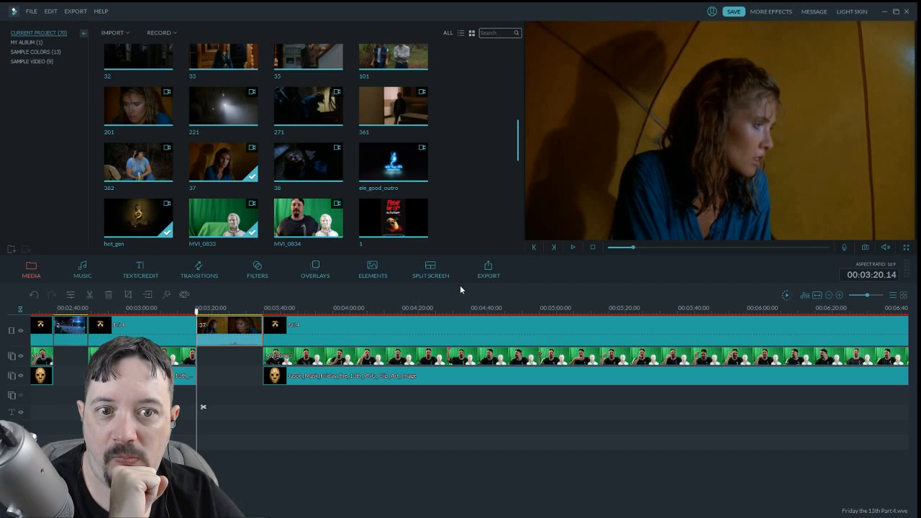
Play movie clip 37, split it at 00:03:27.18 and delete the remainder
{"action": "left_click", "coordinate": [574, 246]}
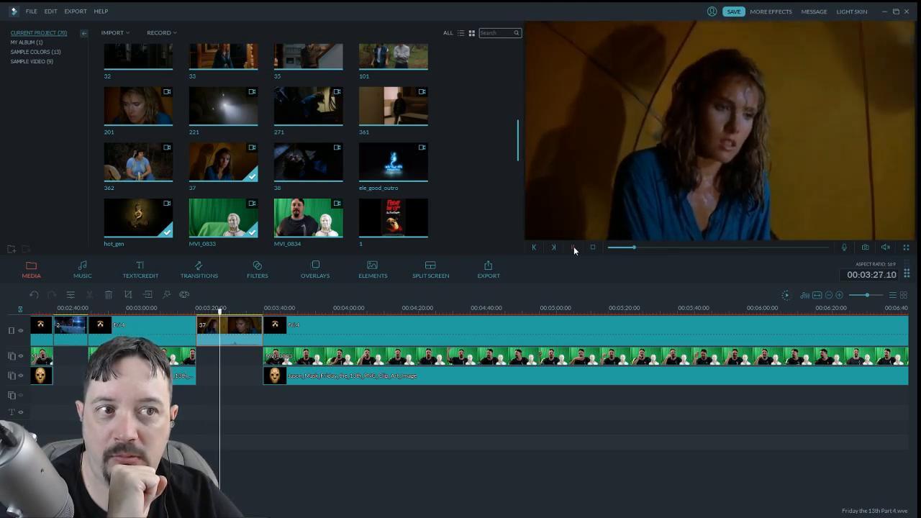
{"action": "left_click", "coordinate": [573, 246]}
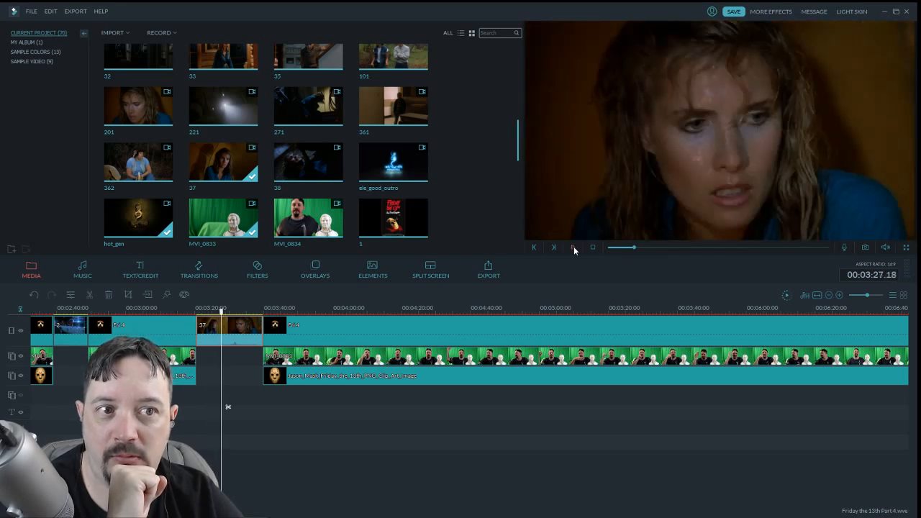
{"action": "left_click", "coordinate": [88, 295]}
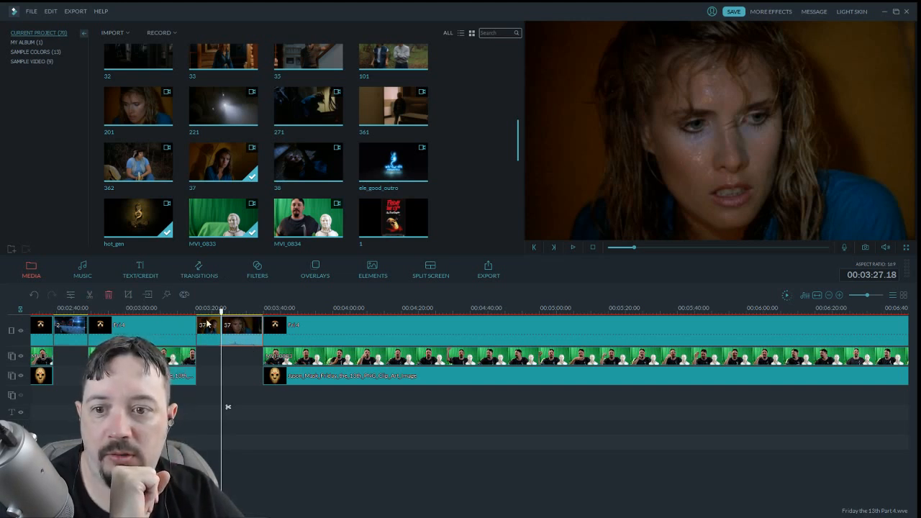
{"action": "key", "text": "Delete"}
Give the trimmed movie clip 37 an audio fade-out of 1.16 s
{"action": "mouse_move", "coordinate": [225, 313]}
{"action": "left_mouse_down"}
{"action": "mouse_move", "coordinate": [200, 318]}
{"action": "mouse_move", "coordinate": [232, 324]}
{"action": "mouse_move", "coordinate": [213, 323]}
{"action": "left_mouse_up"}
{"action": "double_click", "coordinate": [219, 338]}
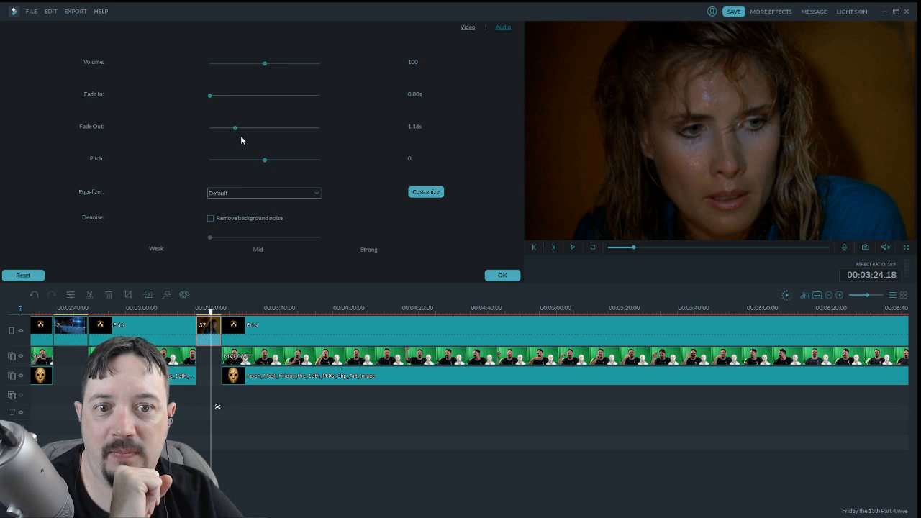
{"action": "left_click", "coordinate": [514, 275]}
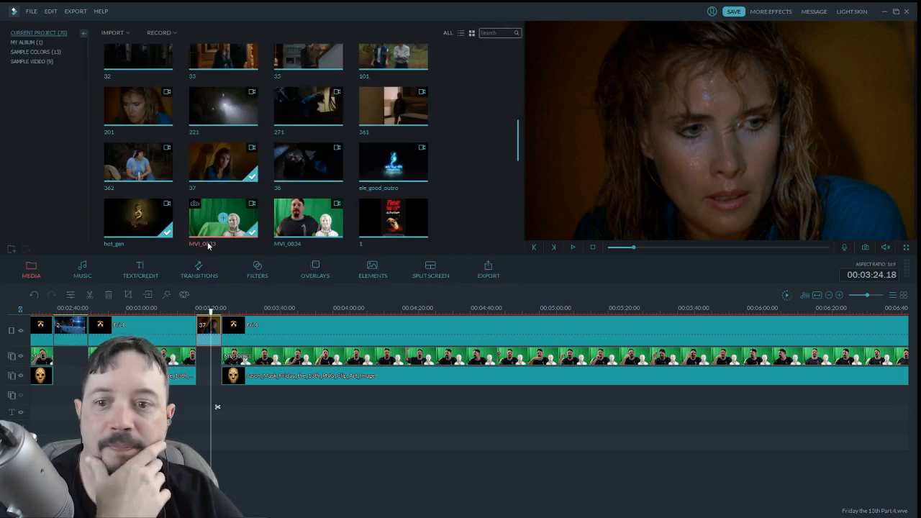
Play from 00:03:17.03 through movie clip 37 into the presenter footage and pause at 00:03:39.16
{"action": "left_click_drag", "start_coordinate": [211, 311], "coordinate": [185, 310]}
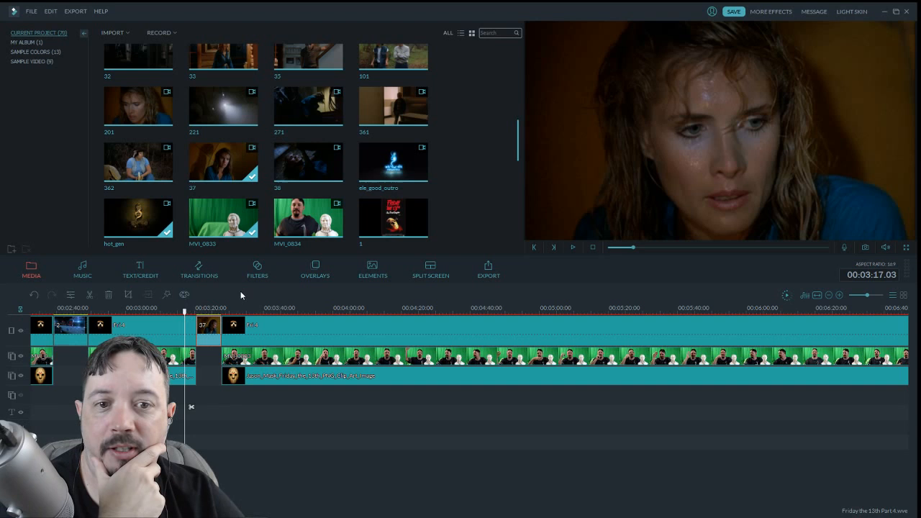
{"action": "left_click", "coordinate": [574, 248]}
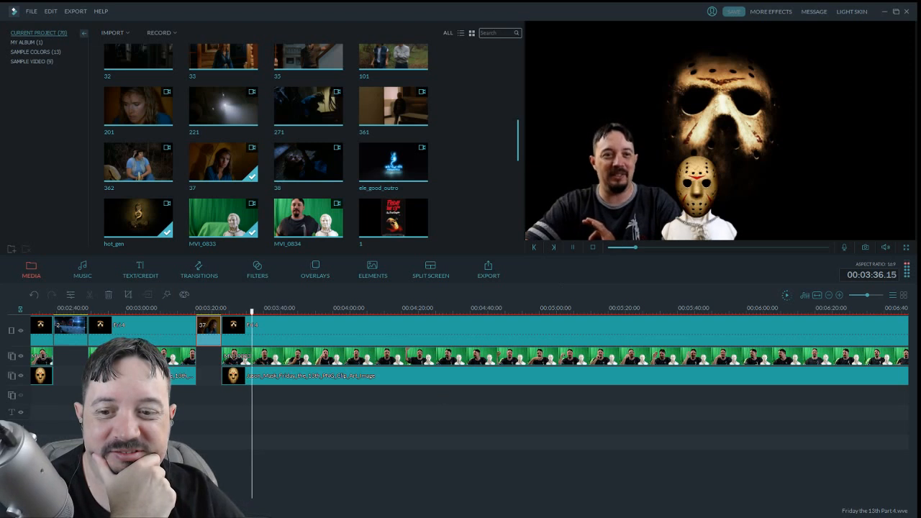
{"action": "scroll", "coordinate": [470, 360], "scroll_direction": "right", "scroll_amount": 5}
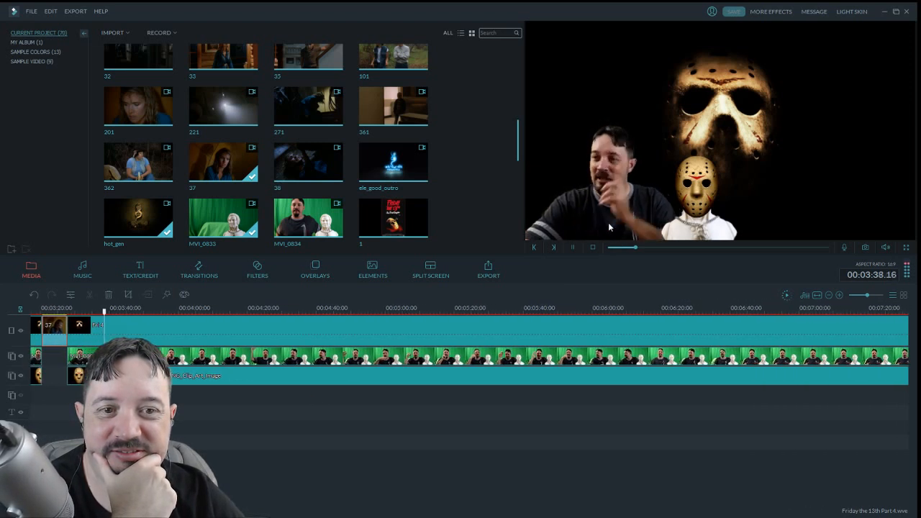
{"action": "left_click", "coordinate": [572, 247]}
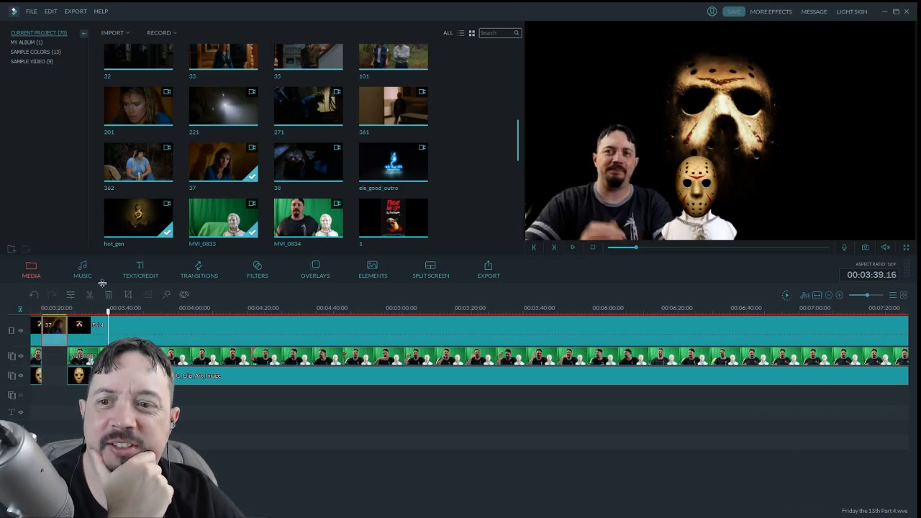
Browse the sound effect library for a sound that suits the presenter footage
{"action": "left_click", "coordinate": [83, 269]}
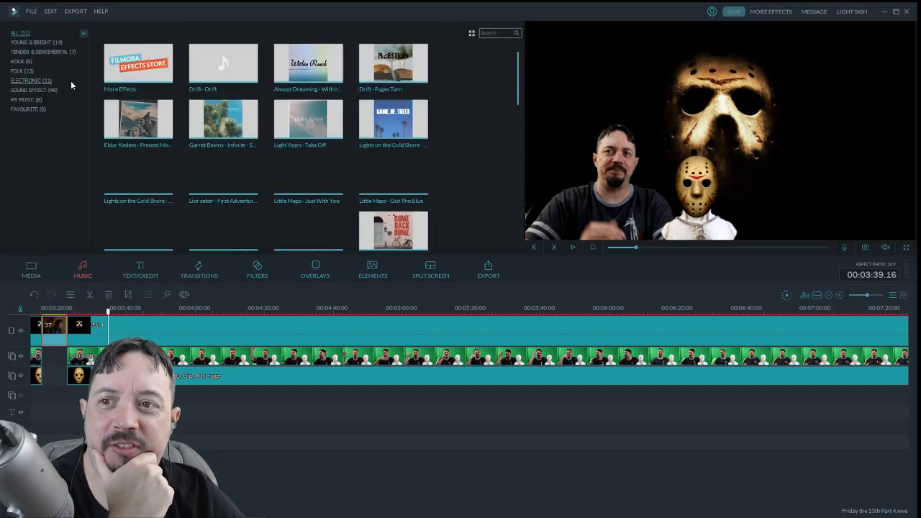
{"action": "left_click", "coordinate": [43, 90]}
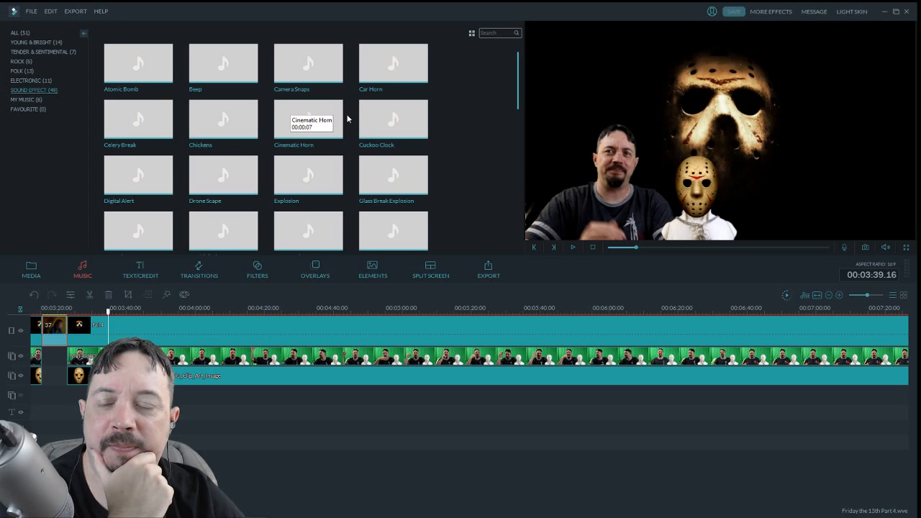
{"action": "scroll", "coordinate": [428, 131], "scroll_direction": "down", "scroll_amount": 2}
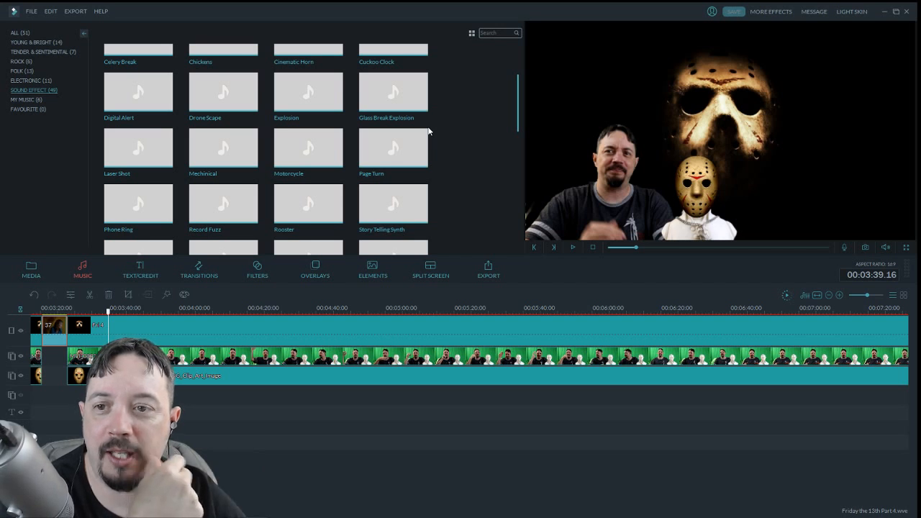
{"action": "scroll", "coordinate": [427, 131], "scroll_direction": "down", "scroll_amount": 2}
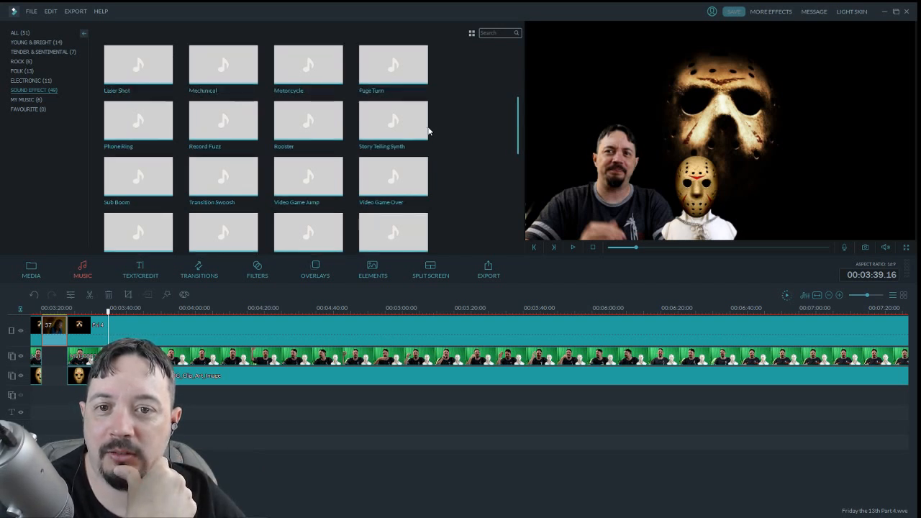
{"action": "scroll", "coordinate": [427, 131], "scroll_direction": "down", "scroll_amount": 2}
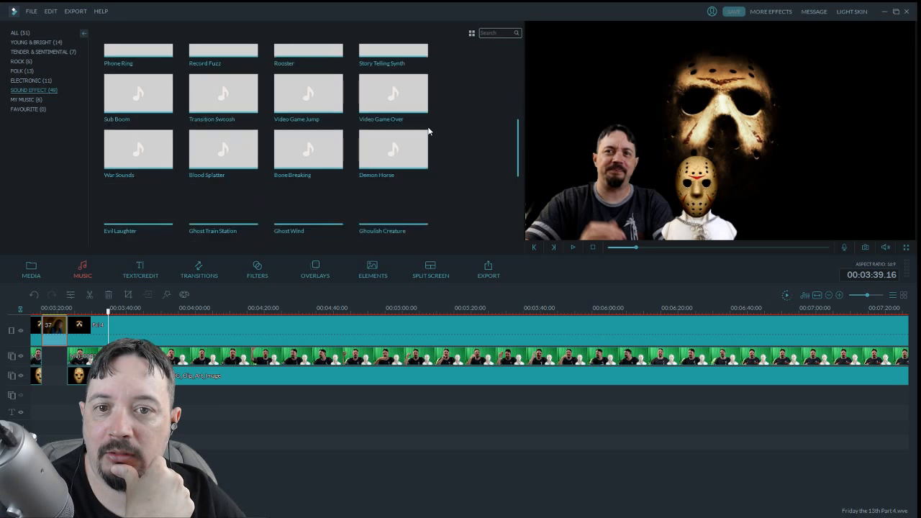
{"action": "scroll", "coordinate": [428, 131], "scroll_direction": "down", "scroll_amount": 4}
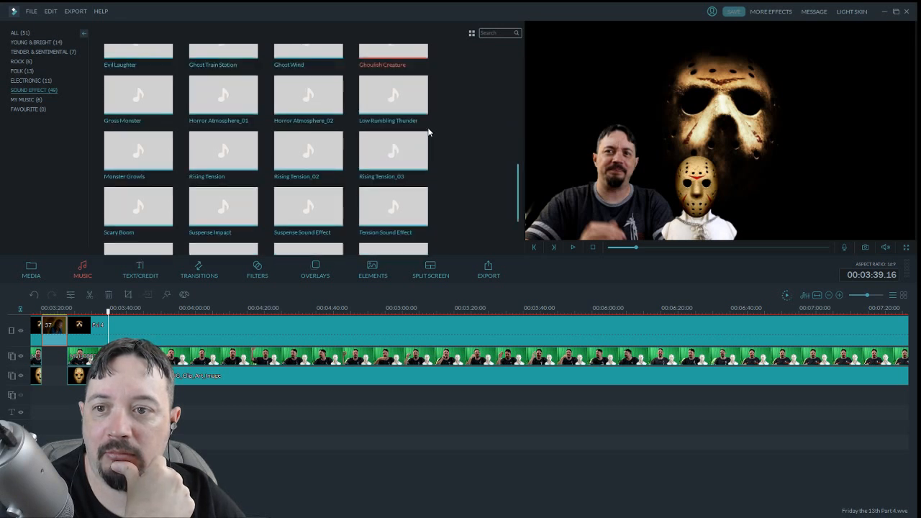
{"action": "scroll", "coordinate": [427, 131], "scroll_direction": "down", "scroll_amount": 2}
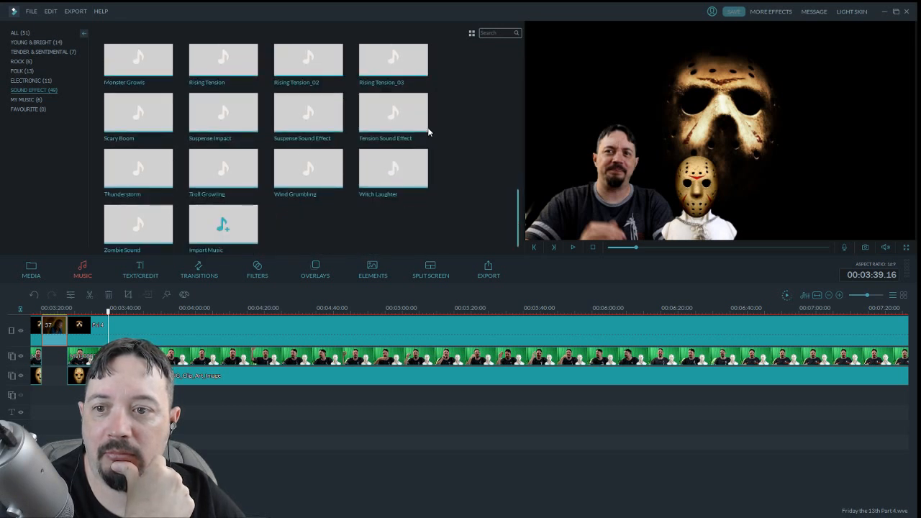
{"action": "scroll", "coordinate": [427, 131], "scroll_direction": "up", "scroll_amount": 10}
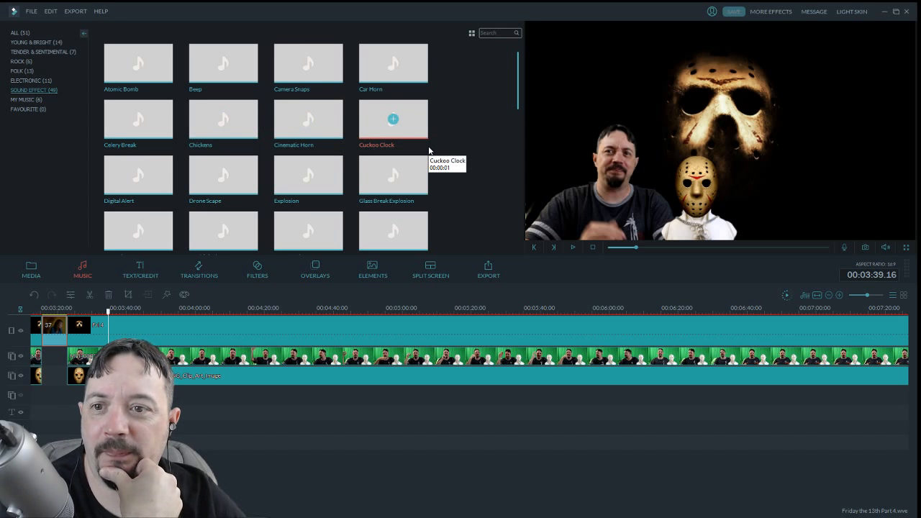
{"action": "scroll", "coordinate": [428, 149], "scroll_direction": "down", "scroll_amount": 2}
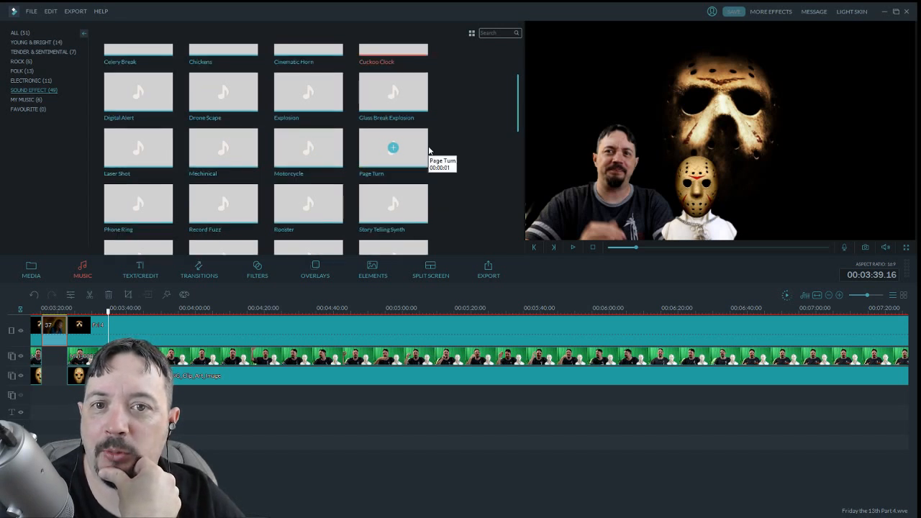
{"action": "left_click", "coordinate": [429, 150]}
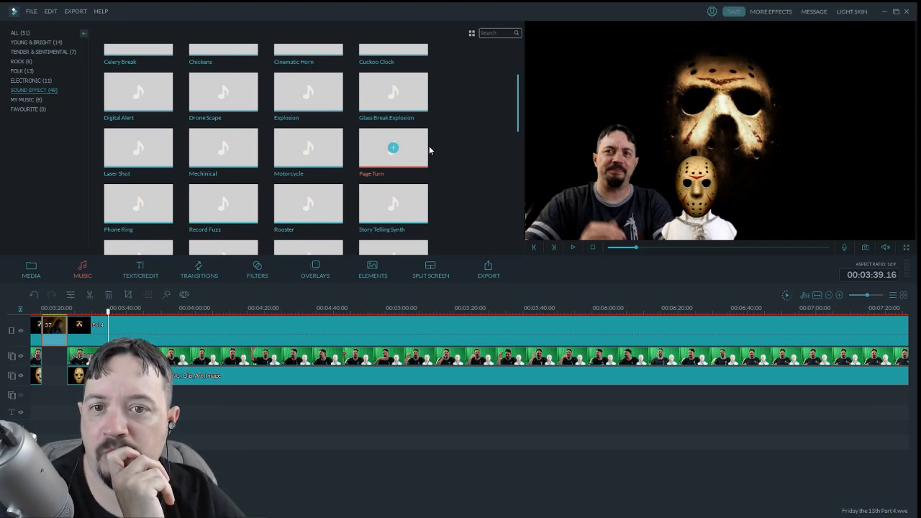
{"action": "scroll", "coordinate": [429, 149], "scroll_direction": "down", "scroll_amount": 2}
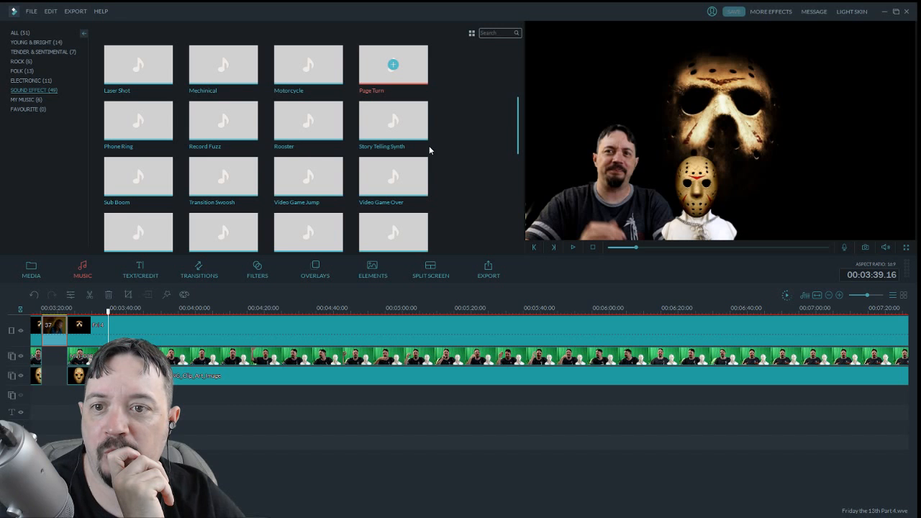
{"action": "scroll", "coordinate": [429, 150], "scroll_direction": "down", "scroll_amount": 2}
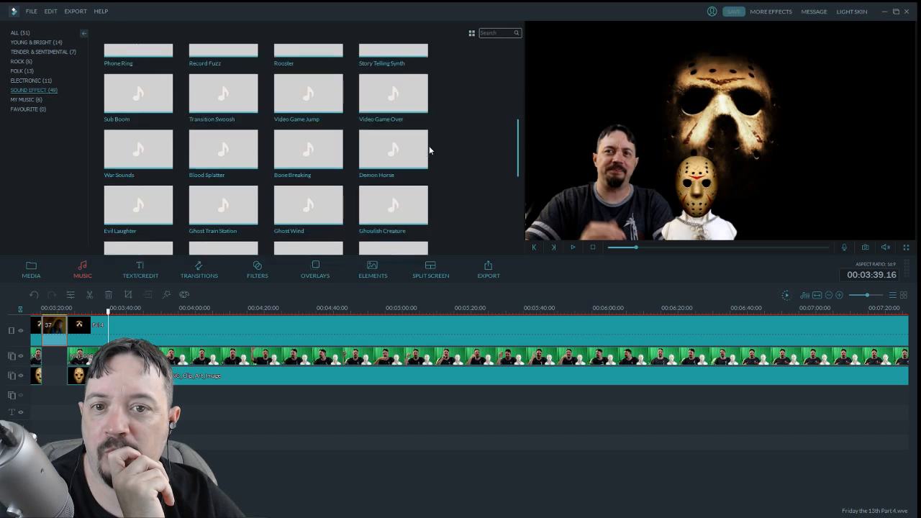
Play to 00:03:51.13, split the background, presenter and mask clips there, and insert movie clip 2 on the main track
{"action": "left_click", "coordinate": [40, 277]}
{"action": "left_click", "coordinate": [573, 247]}
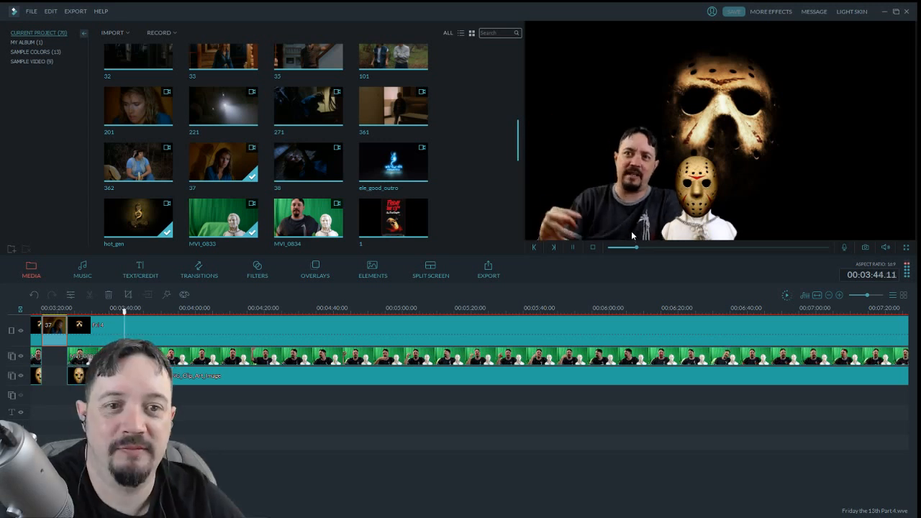
{"action": "left_click", "coordinate": [574, 247]}
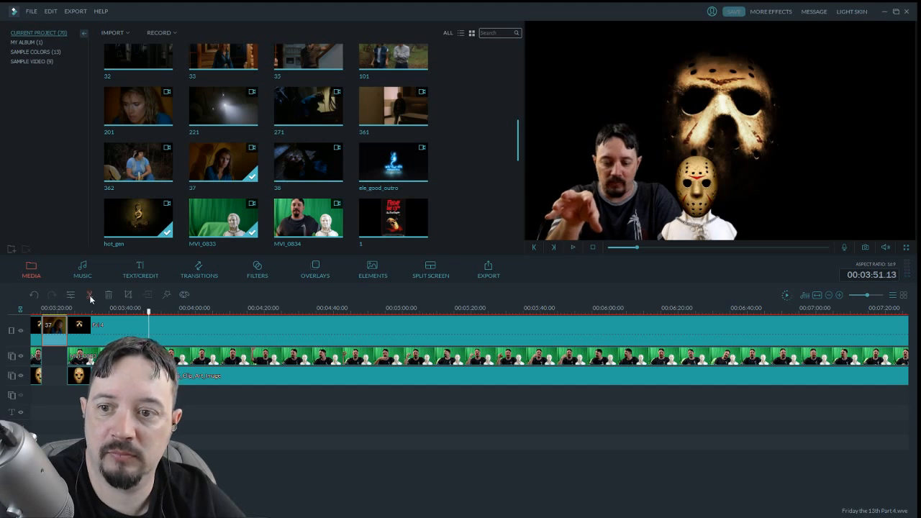
{"action": "key", "text": "ctrl+b"}
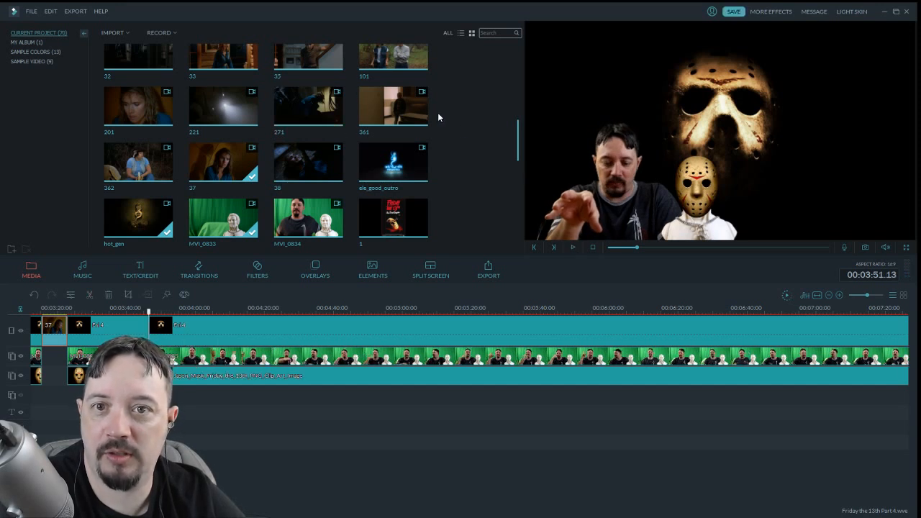
{"action": "left_click_drag", "start_coordinate": [518, 155], "coordinate": [520, 45]}
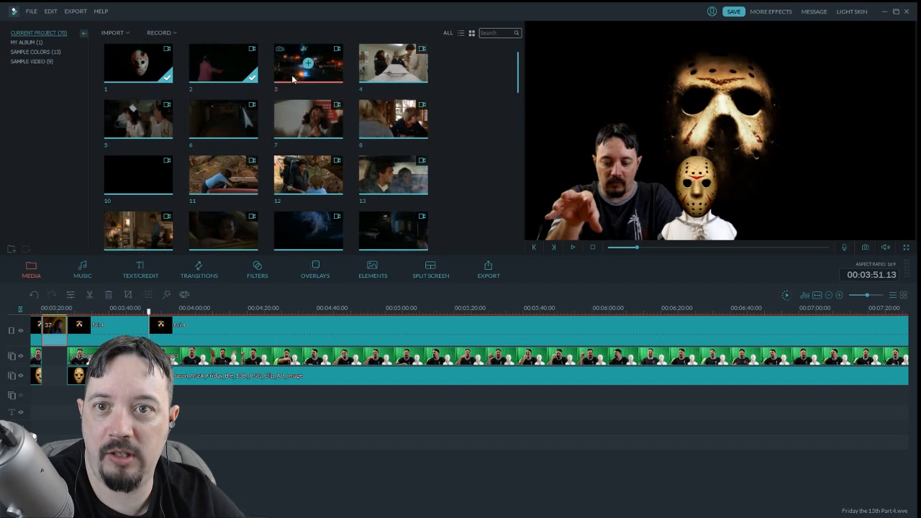
{"action": "left_click", "coordinate": [224, 64]}
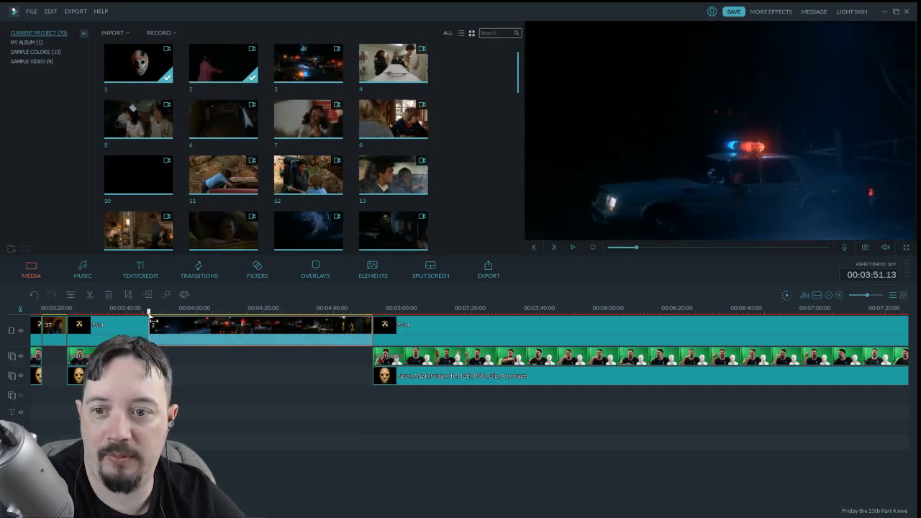
Scrub through movie clip 2, split it at 00:04:37.11 and delete the part before the split
{"action": "left_click_drag", "start_coordinate": [151, 317], "coordinate": [376, 334]}
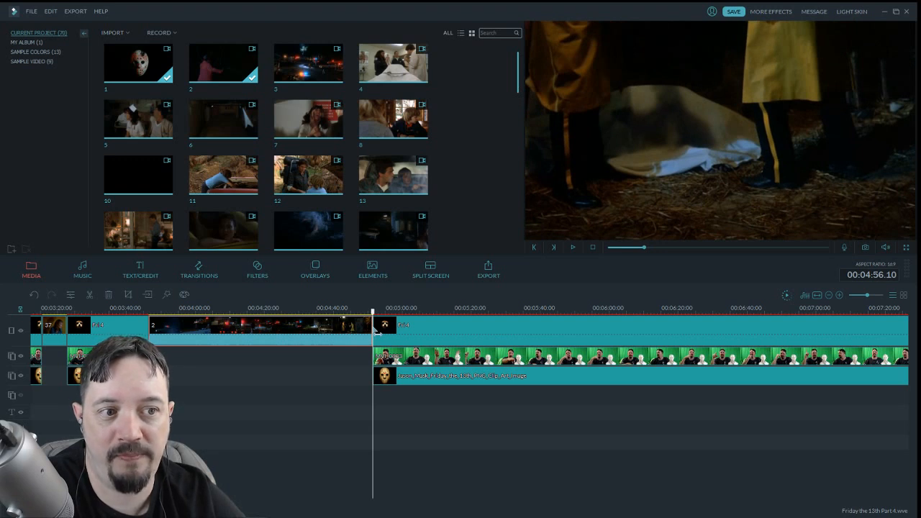
{"action": "left_click_drag", "start_coordinate": [377, 332], "coordinate": [366, 334]}
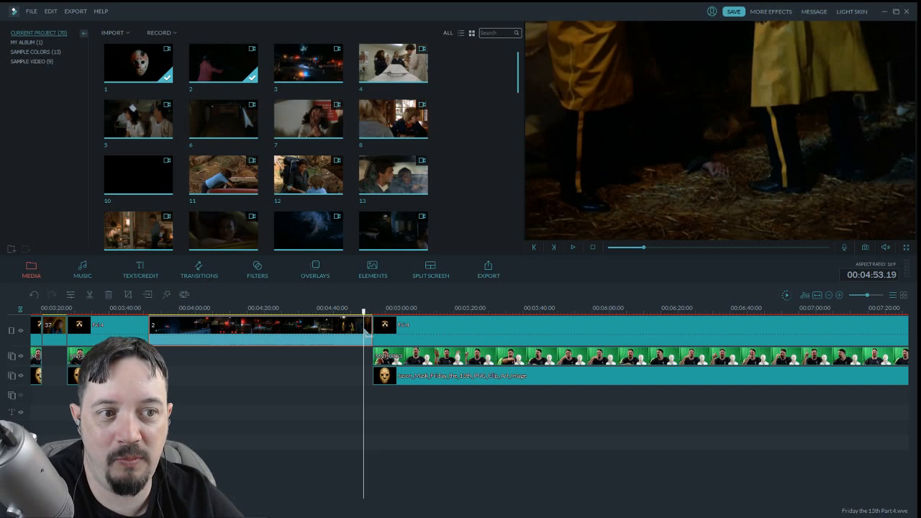
{"action": "left_click_drag", "start_coordinate": [366, 335], "coordinate": [311, 341]}
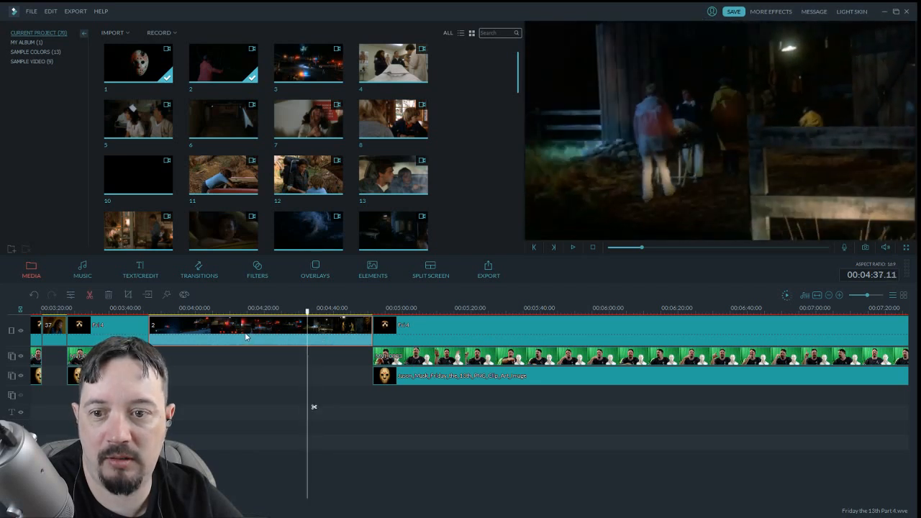
{"action": "left_click", "coordinate": [246, 337]}
{"action": "left_click", "coordinate": [108, 295]}
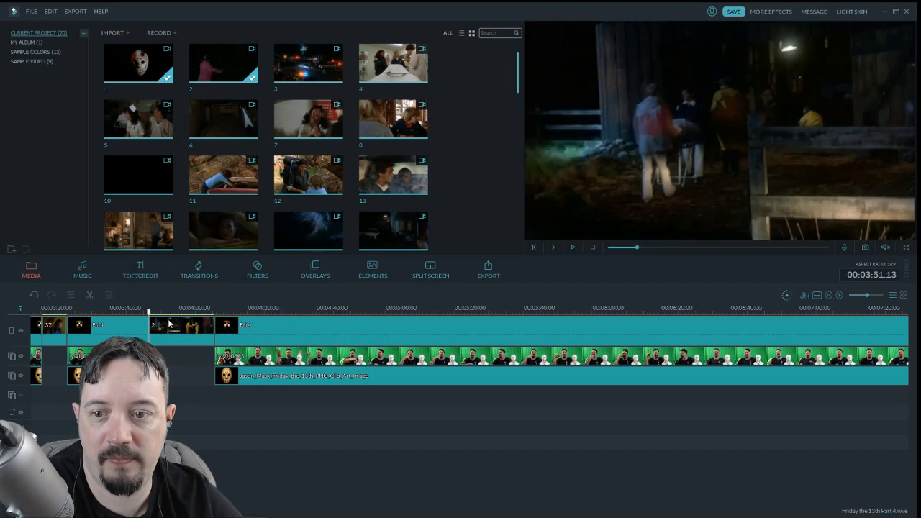
Split movie clip 2 at 00:04:08.12 and delete the short remainder after it
{"action": "left_click_drag", "start_coordinate": [151, 319], "coordinate": [211, 325]}
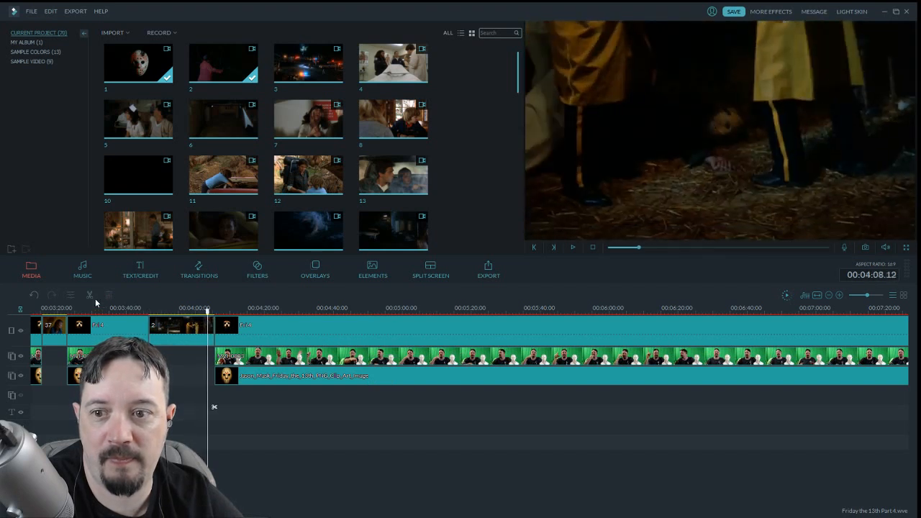
{"action": "left_click", "coordinate": [213, 328]}
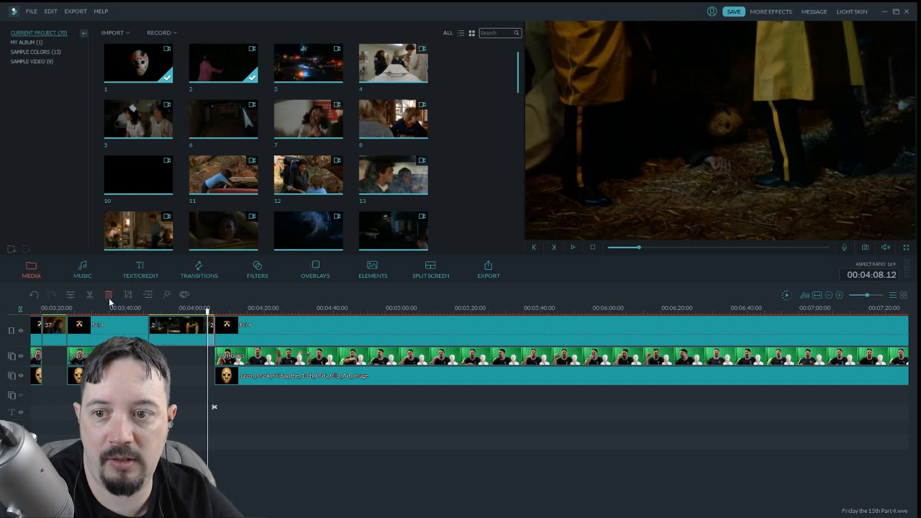
{"action": "left_click", "coordinate": [109, 295]}
Split off and delete two more opening sections of movie clip 2, up to the shot of both men standing in yellow raincoats
{"action": "left_click_drag", "start_coordinate": [207, 313], "coordinate": [180, 318]}
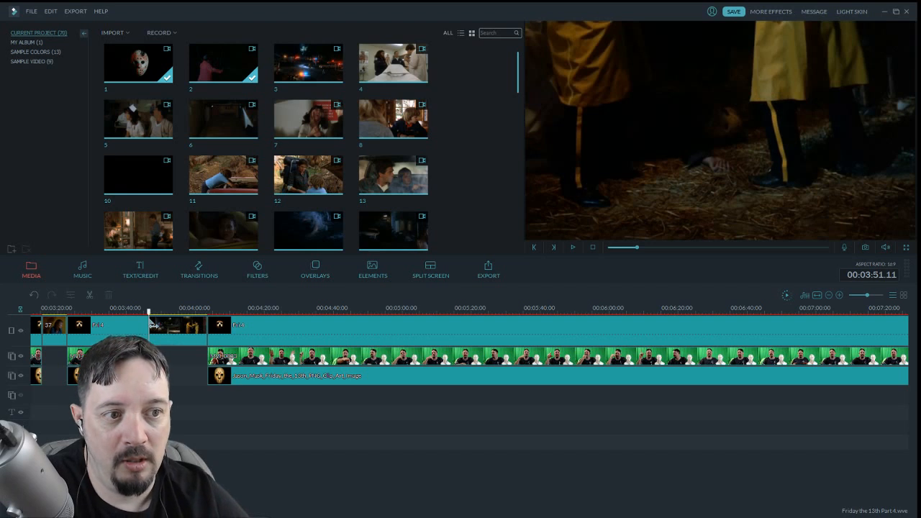
{"action": "left_click_drag", "start_coordinate": [150, 321], "coordinate": [172, 337]}
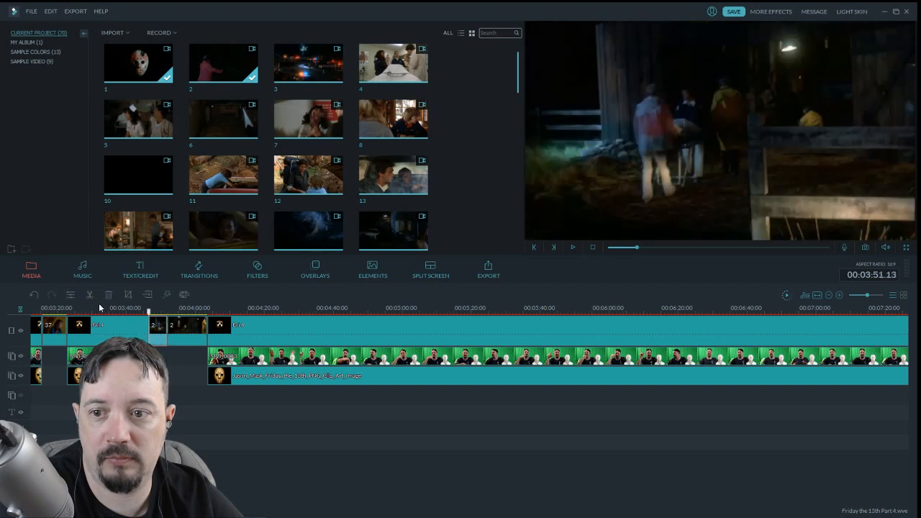
{"action": "left_click", "coordinate": [108, 294]}
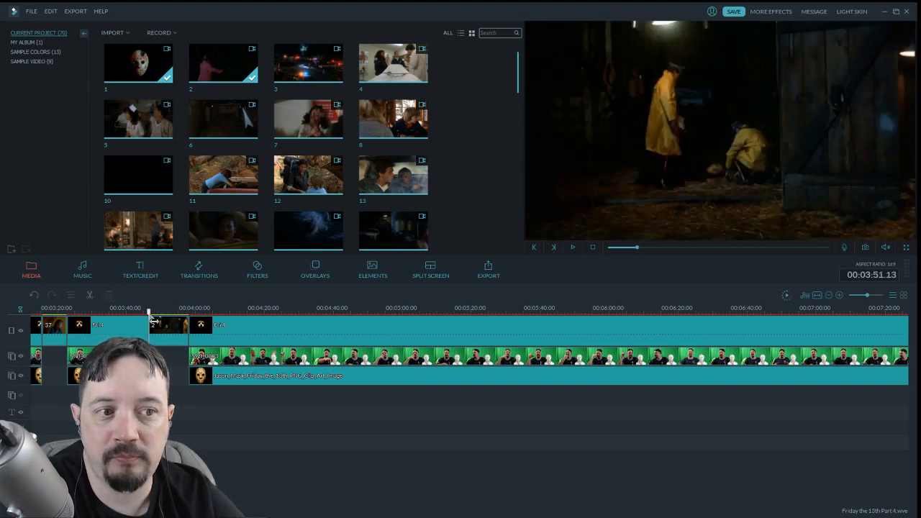
{"action": "mouse_move", "coordinate": [153, 321]}
{"action": "left_mouse_down"}
{"action": "mouse_move", "coordinate": [188, 328]}
{"action": "mouse_move", "coordinate": [158, 331]}
{"action": "left_mouse_up"}
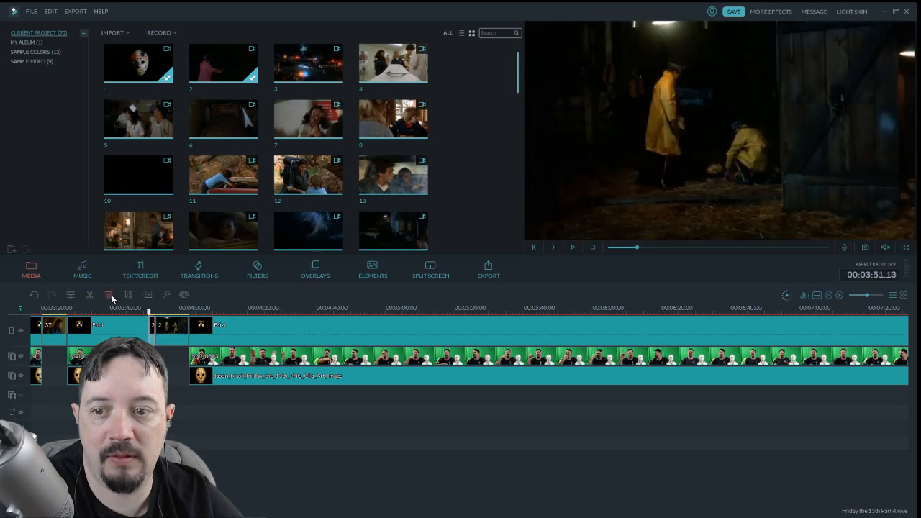
{"action": "left_click", "coordinate": [110, 295]}
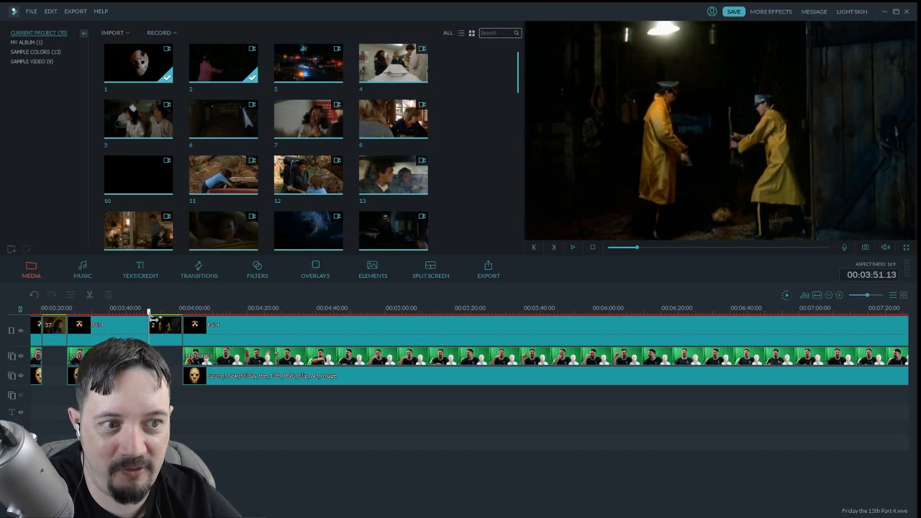
Scrub through the trimmed movie clip 2 and give it an audio fade-out of about 0.96 s
{"action": "left_click_drag", "start_coordinate": [153, 320], "coordinate": [188, 335]}
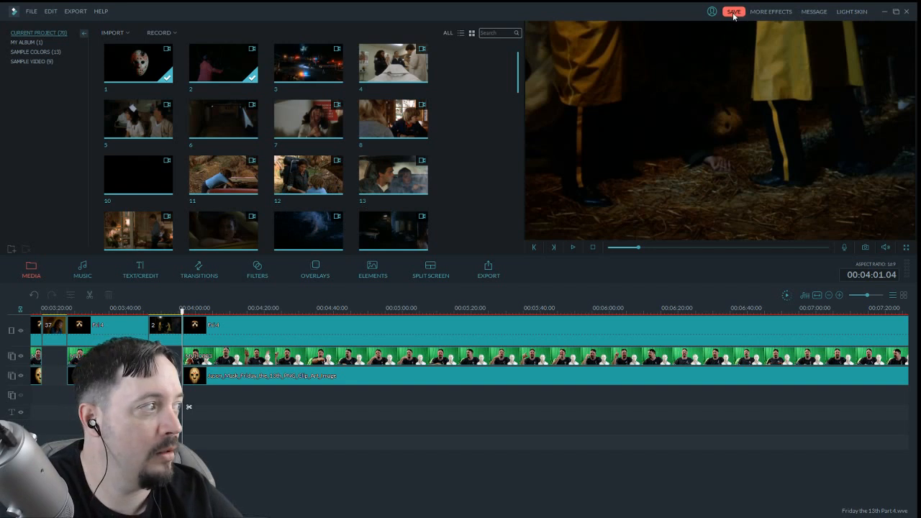
{"action": "double_click", "coordinate": [165, 325]}
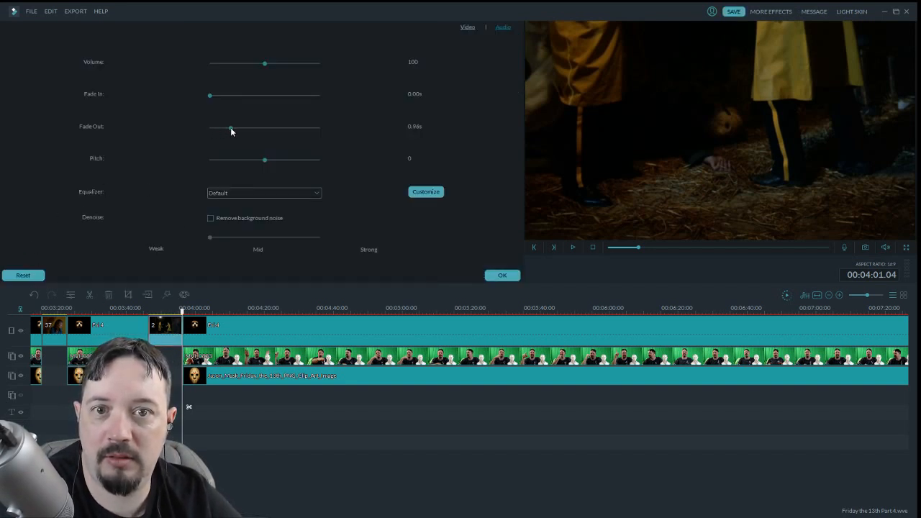
{"action": "left_click", "coordinate": [498, 275]}
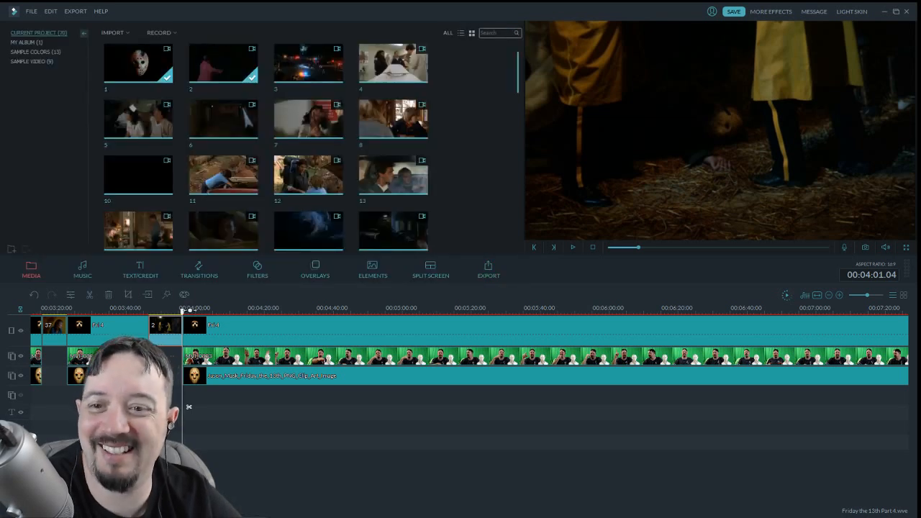
Play from 00:03:51.05 through movie clip 2 into the presenter footage and move the playhead back to 00:04:20.10
{"action": "left_click_drag", "start_coordinate": [184, 314], "coordinate": [148, 312]}
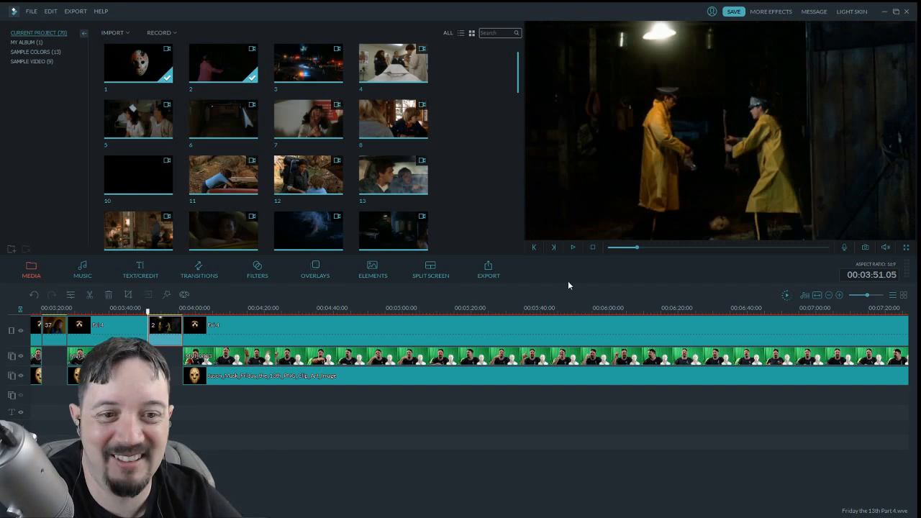
{"action": "left_click", "coordinate": [574, 248]}
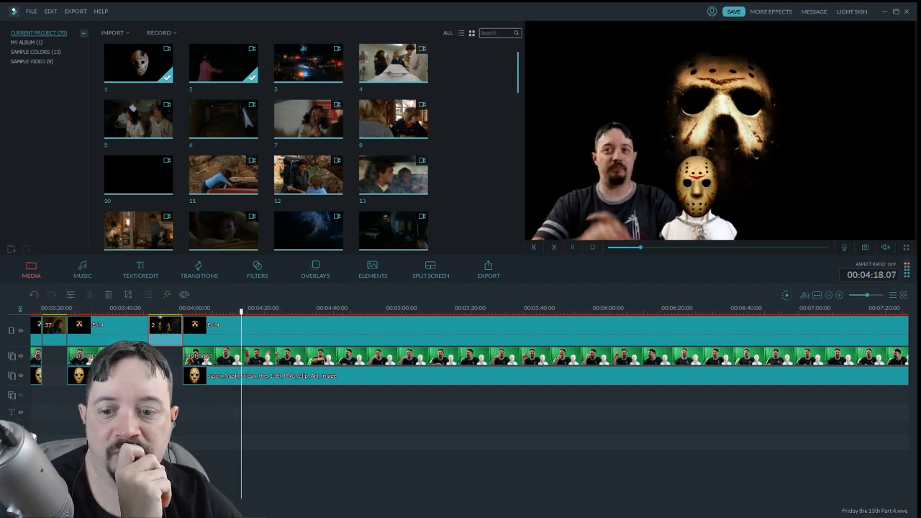
{"action": "scroll", "coordinate": [468, 403], "scroll_direction": "down", "scroll_amount": 1}
{"action": "left_click_drag", "start_coordinate": [216, 502], "coordinate": [216, 417]}
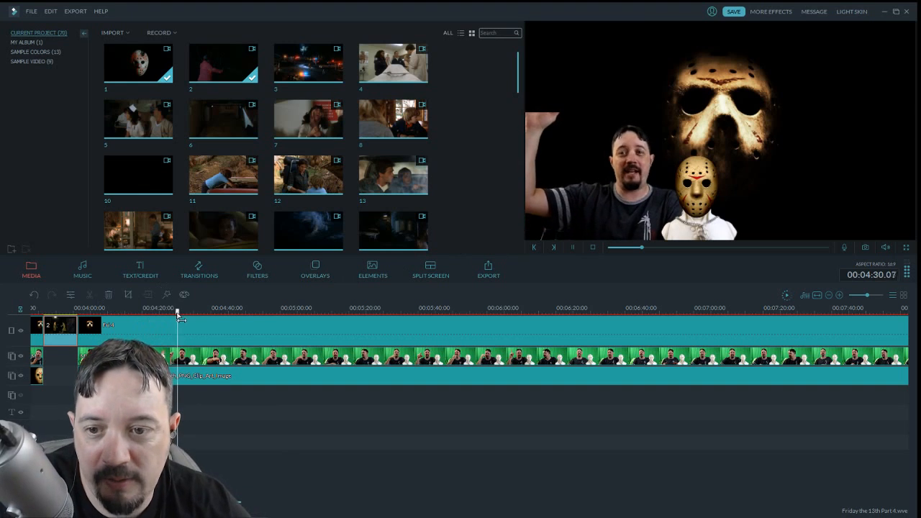
{"action": "left_click_drag", "start_coordinate": [178, 309], "coordinate": [144, 310]}
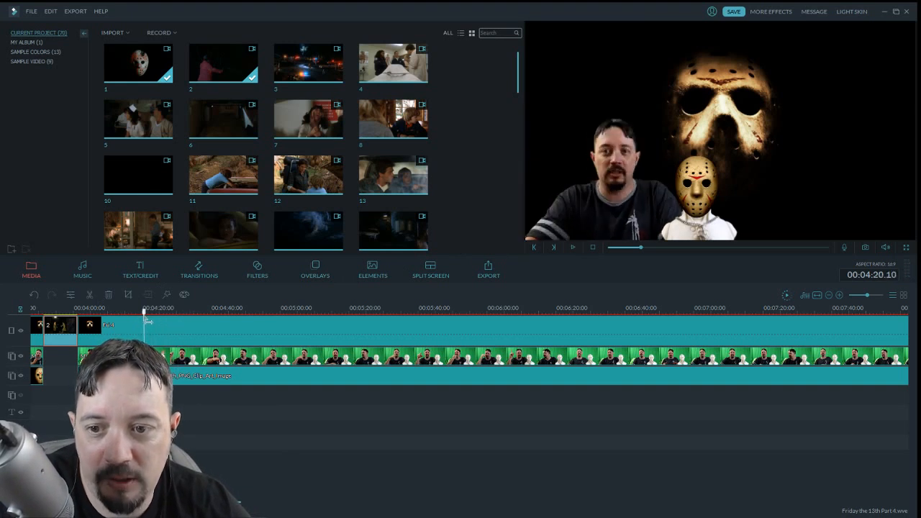
Try splitting the presenter footage at about 00:04:22.06 and undo the split
{"action": "left_click", "coordinate": [593, 247]}
{"action": "left_click", "coordinate": [278, 363]}
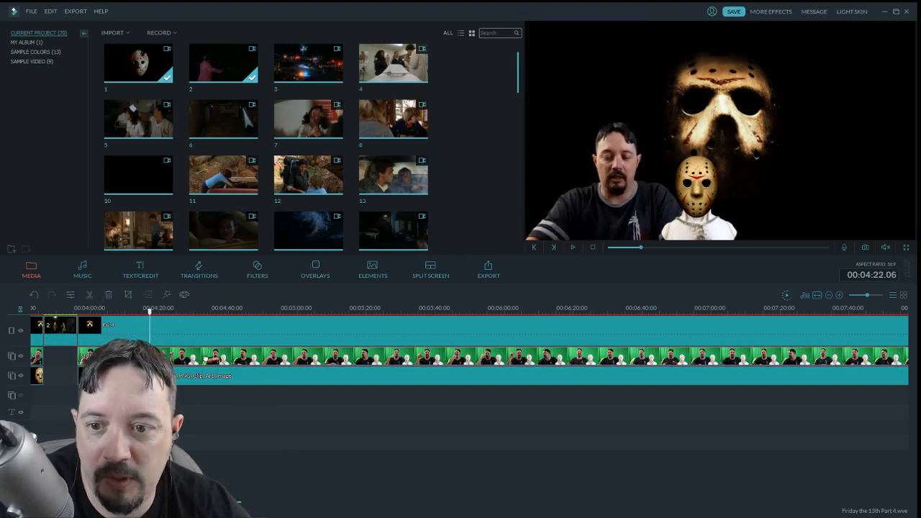
{"action": "left_click", "coordinate": [572, 247]}
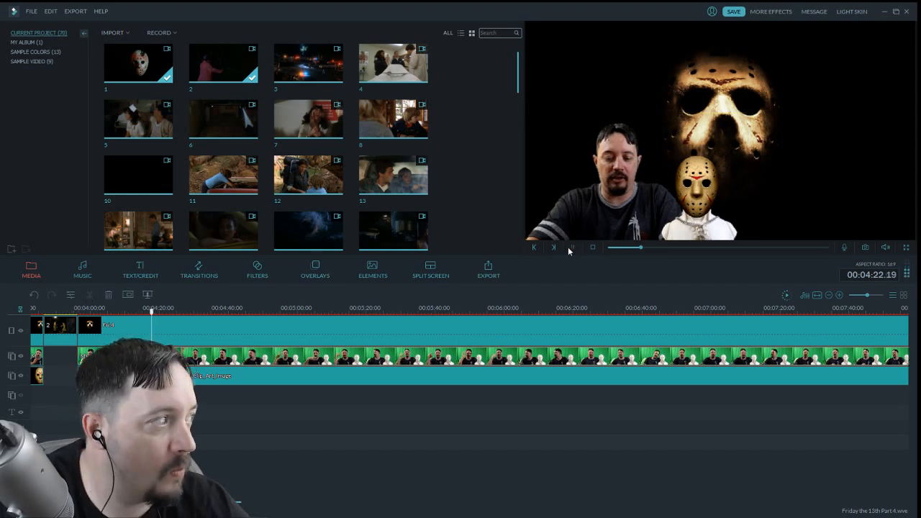
{"action": "left_click", "coordinate": [568, 247]}
{"action": "left_click", "coordinate": [35, 295]}
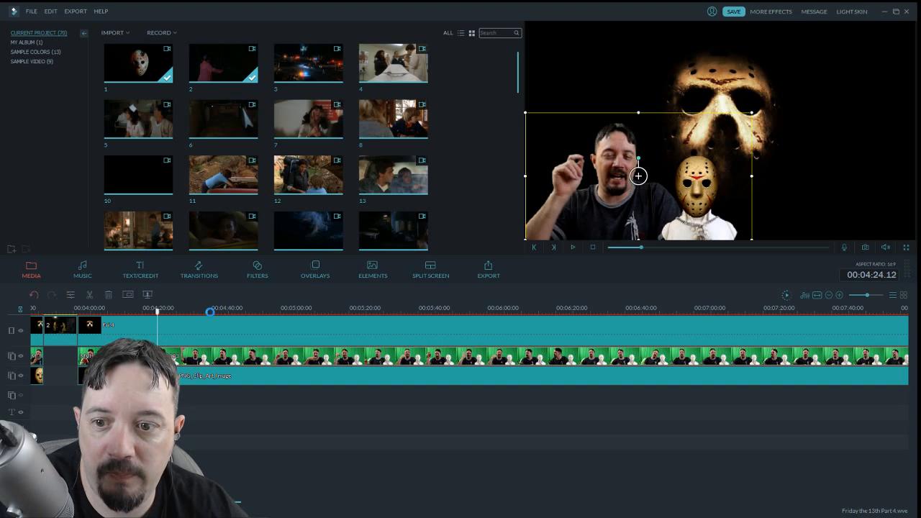
Split the presenter footage at 00:04:23.06 and 00:04:28.00, delete the section between the cuts and close the gap
{"action": "left_click", "coordinate": [574, 246]}
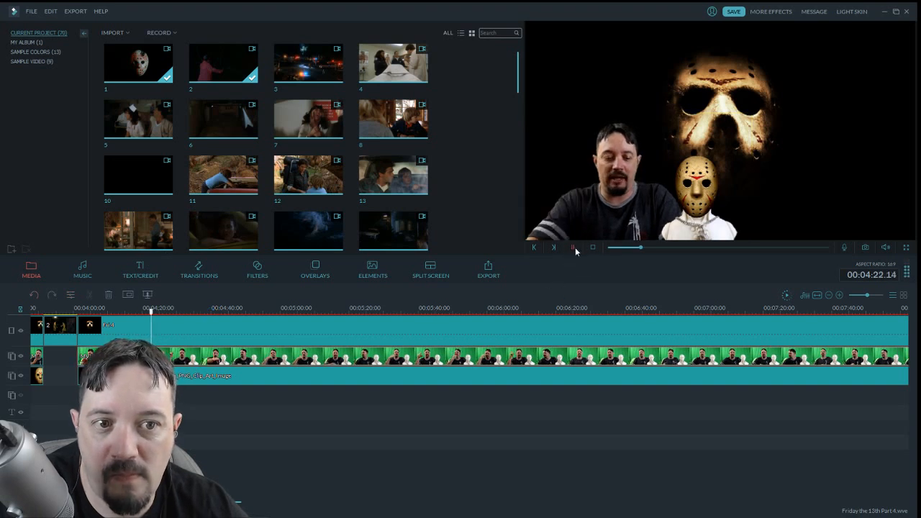
{"action": "left_click", "coordinate": [574, 247]}
{"action": "key", "text": "ctrl+y"}
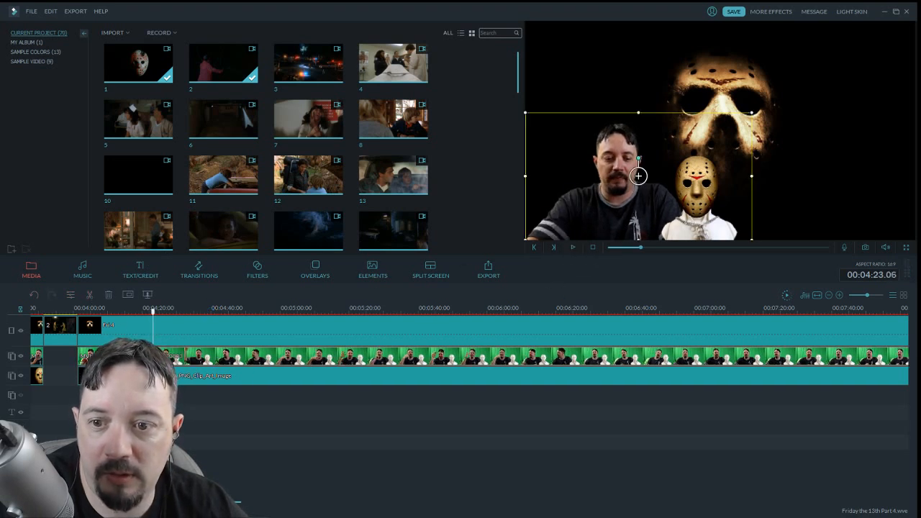
{"action": "left_click", "coordinate": [573, 247]}
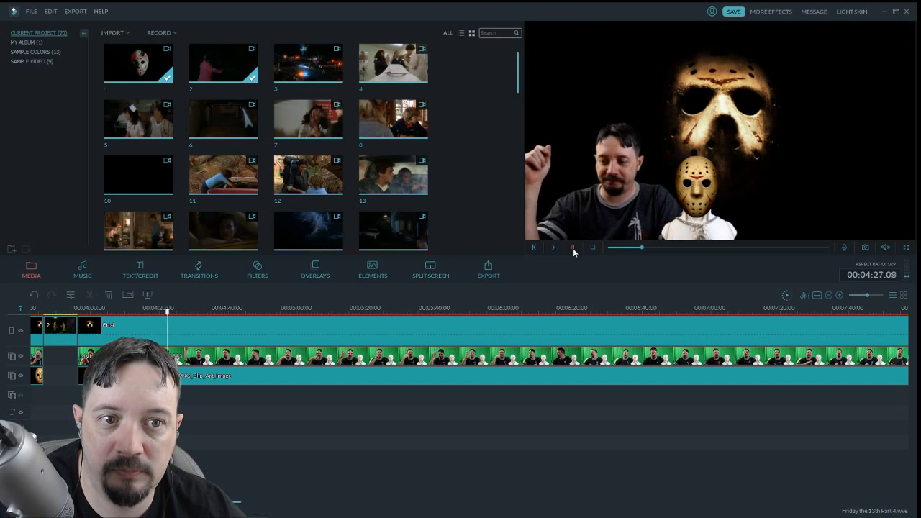
{"action": "left_click", "coordinate": [573, 247]}
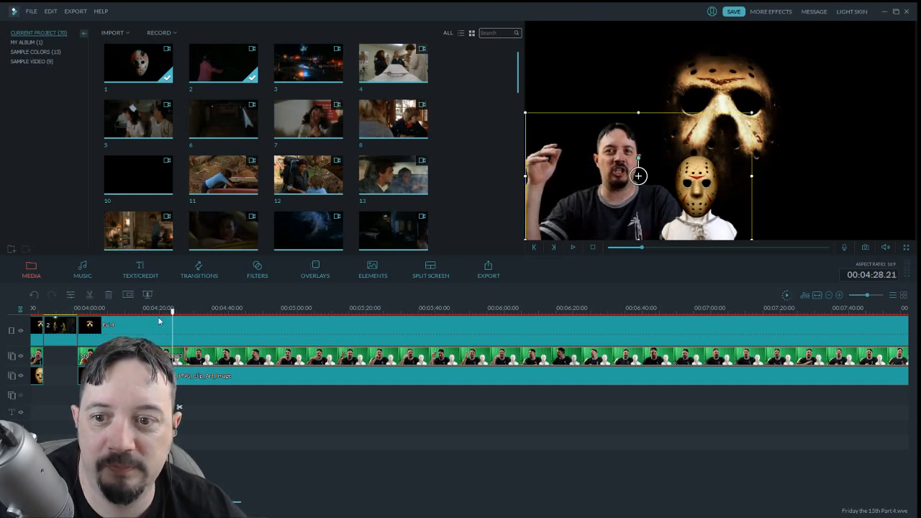
{"action": "left_click_drag", "start_coordinate": [172, 315], "coordinate": [174, 321]}
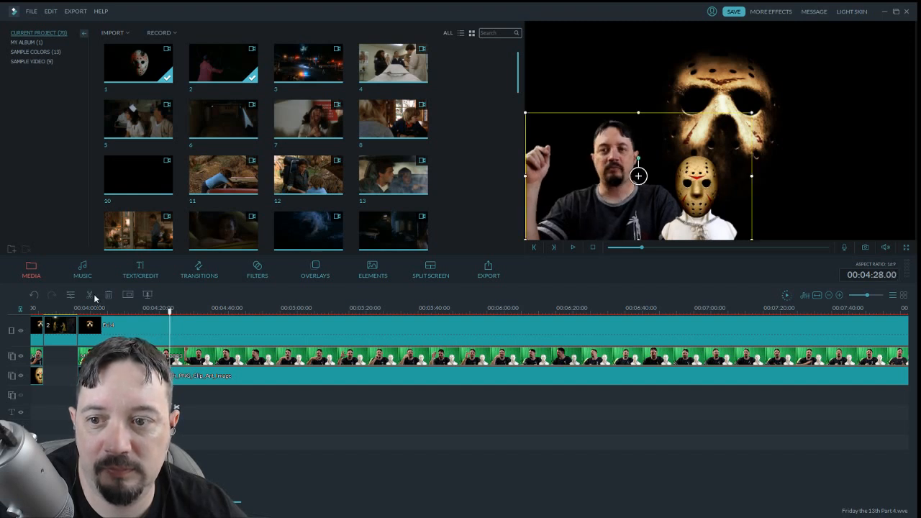
{"action": "mouse_move", "coordinate": [170, 343]}
{"action": "left_mouse_down"}
{"action": "mouse_move", "coordinate": [152, 344]}
{"action": "mouse_move", "coordinate": [169, 354]}
{"action": "left_mouse_up"}
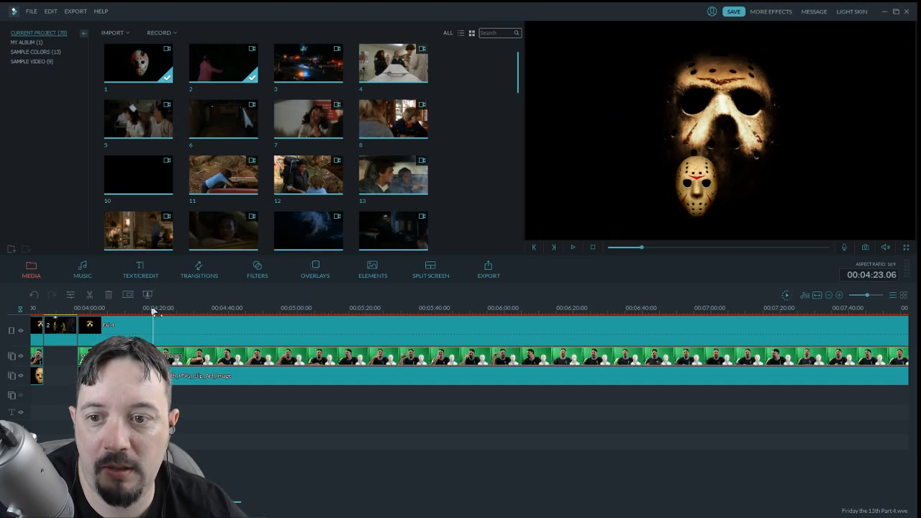
Play on to 00:04:32.23 and split the background, presenter and mask clips there
{"action": "left_click_drag", "start_coordinate": [153, 312], "coordinate": [149, 314]}
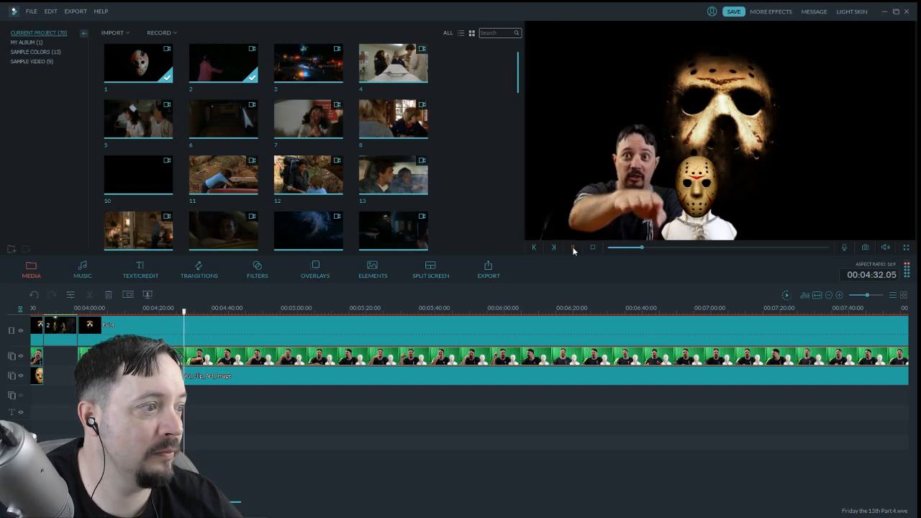
{"action": "left_click", "coordinate": [574, 248]}
{"action": "left_click", "coordinate": [92, 294]}
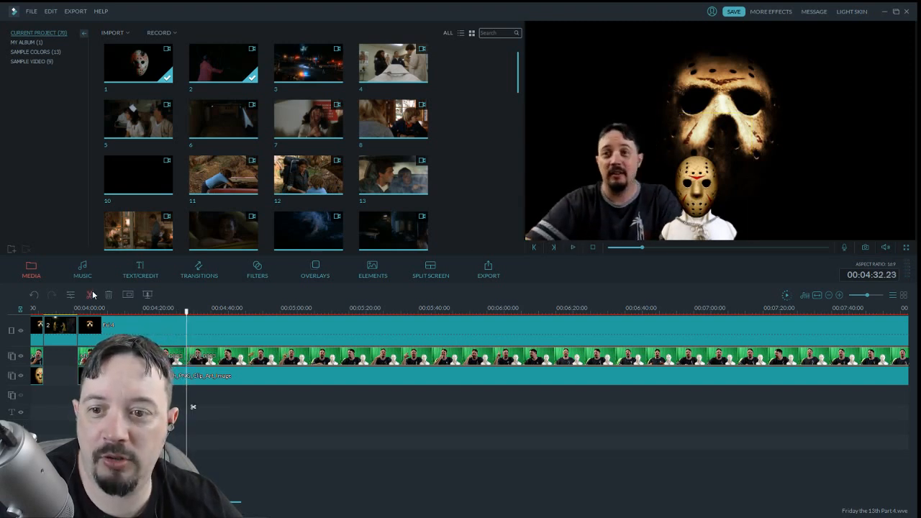
{"action": "left_click", "coordinate": [216, 334]}
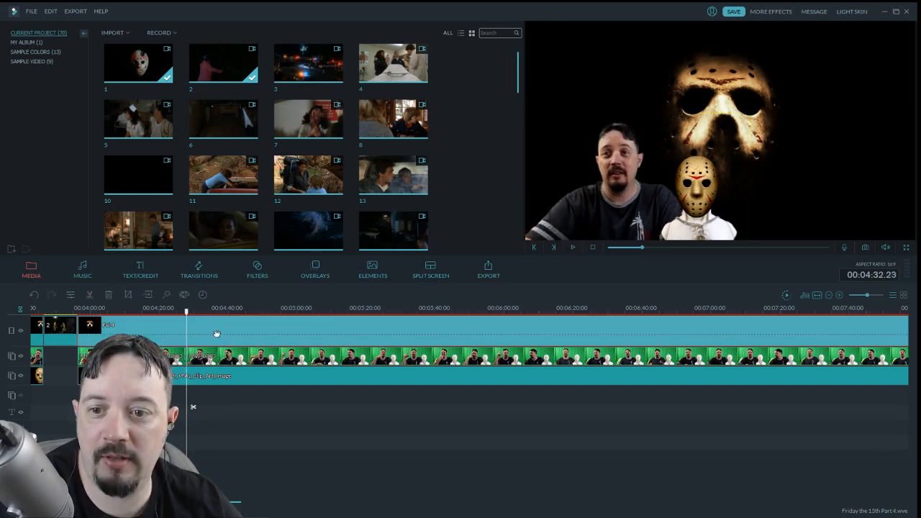
{"action": "left_click", "coordinate": [193, 380]}
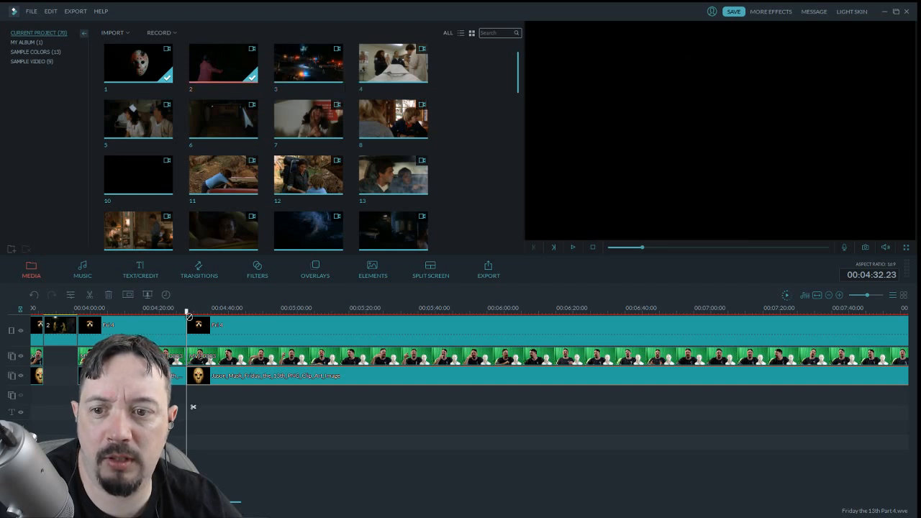
Insert movie clip 2 at 00:04:32.23 and undo both the insertion and the splits made for it
{"action": "left_click_drag", "start_coordinate": [245, 66], "coordinate": [185, 354]}
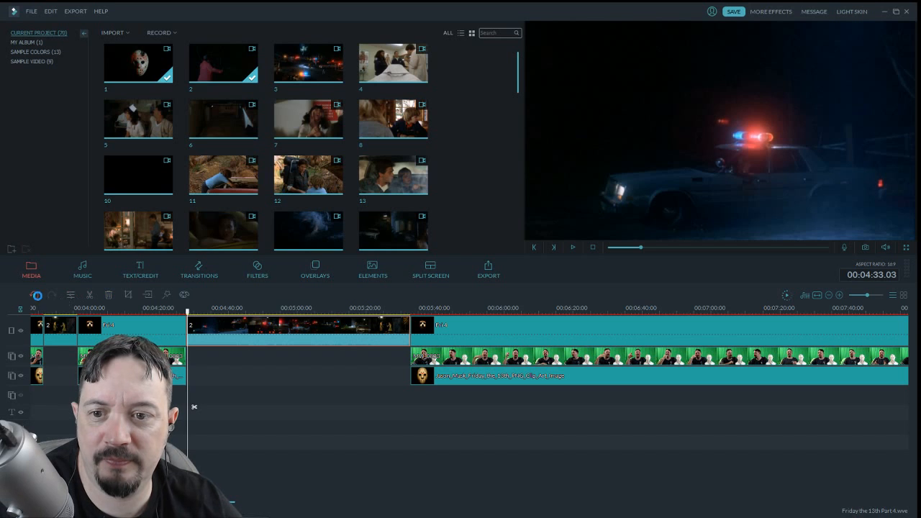
{"action": "key", "text": "Delete"}
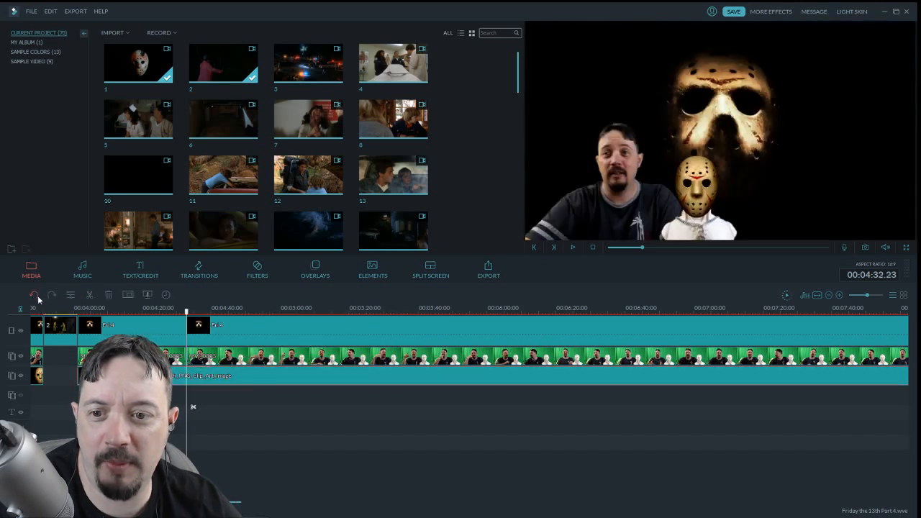
{"action": "left_click", "coordinate": [38, 295]}
{"action": "left_click", "coordinate": [38, 295]}
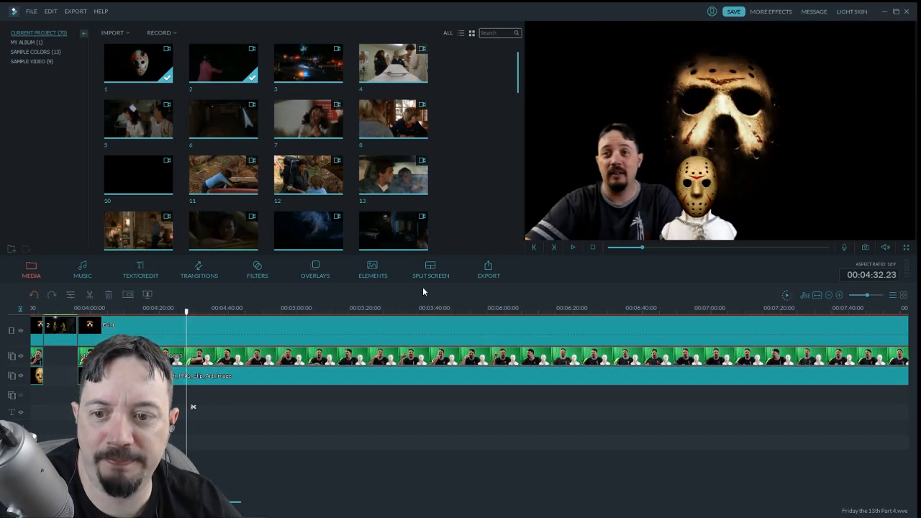
Cut the presenter footage at 00:04:39.01 and 00:04:47.17, remove the part in between and move the rest up against the first cut
{"action": "left_click", "coordinate": [573, 247]}
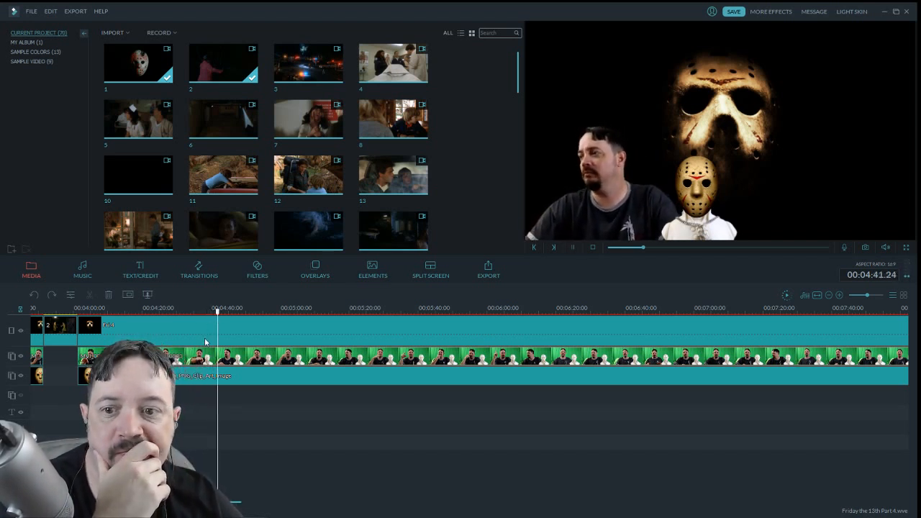
{"action": "left_click_drag", "start_coordinate": [204, 324], "coordinate": [186, 324]}
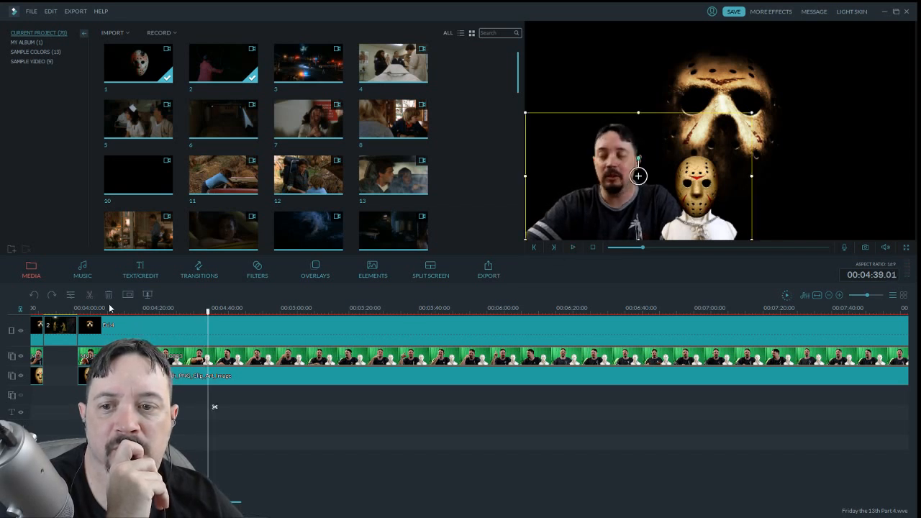
{"action": "left_click", "coordinate": [90, 295]}
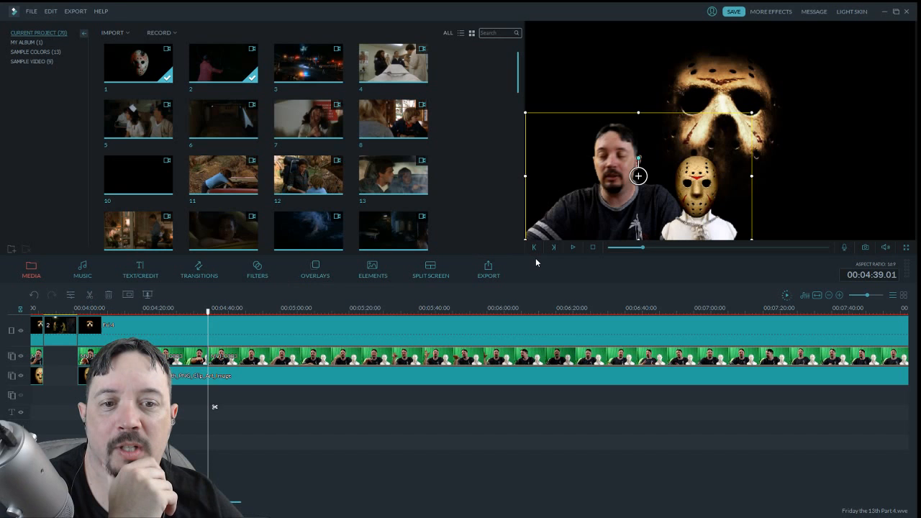
{"action": "left_click", "coordinate": [574, 249]}
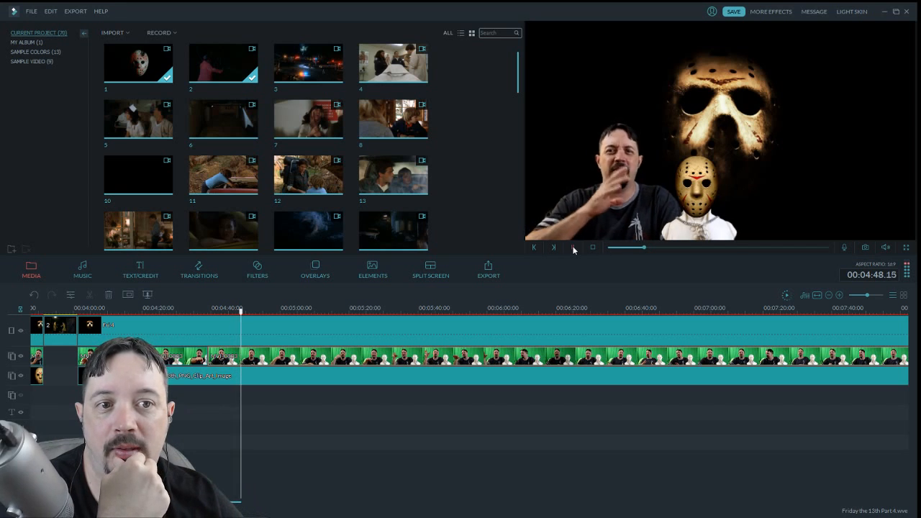
{"action": "left_click_drag", "start_coordinate": [242, 316], "coordinate": [239, 319]}
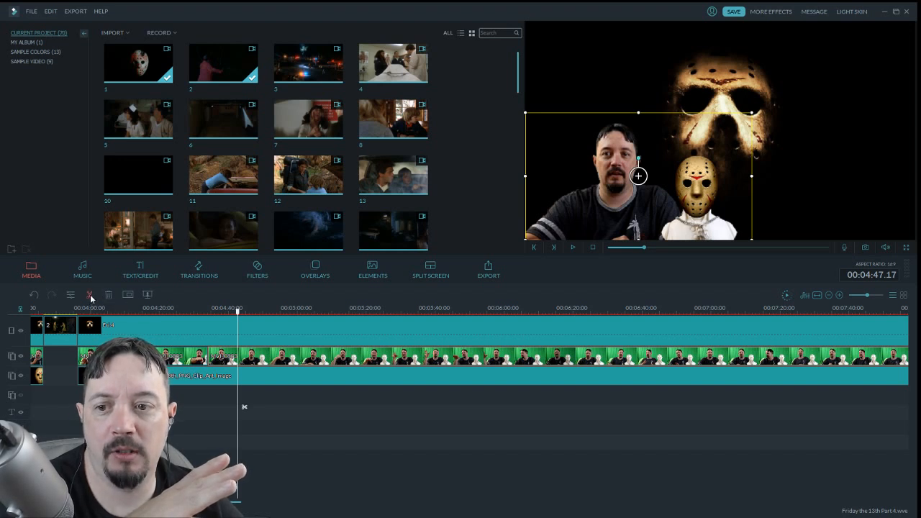
{"action": "left_click", "coordinate": [208, 356]}
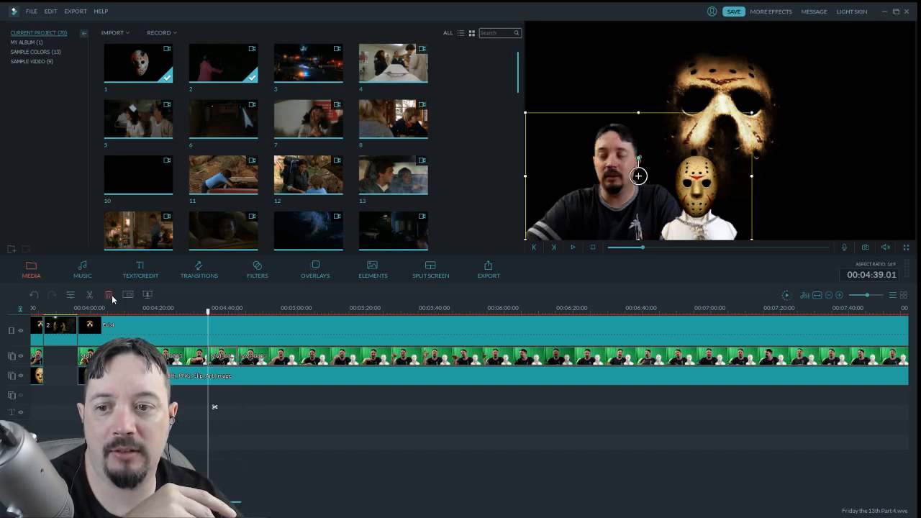
{"action": "key", "text": "Delete"}
{"action": "left_click_drag", "start_coordinate": [277, 354], "coordinate": [224, 358]}
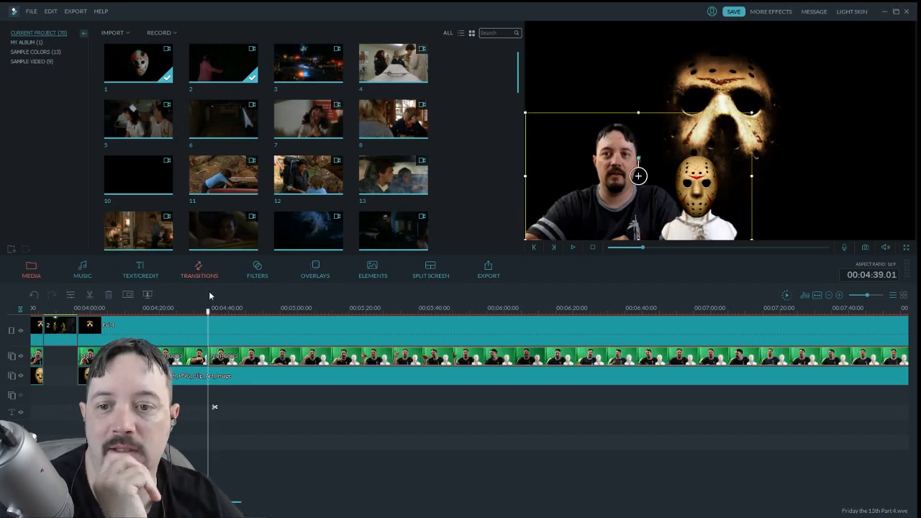
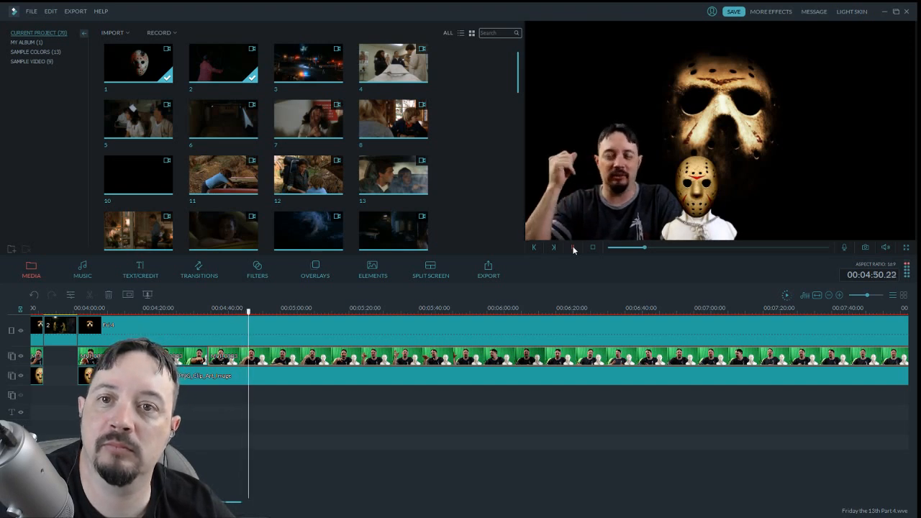
Stop playback at 00:04:51.12 and scrub through the library's movie clip 2 from start to end and back
{"action": "left_click", "coordinate": [574, 248]}
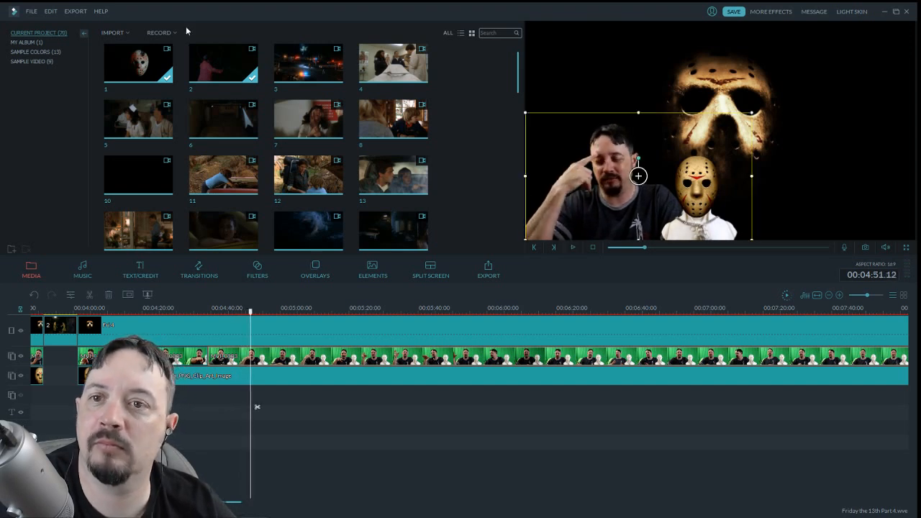
{"action": "left_click", "coordinate": [246, 68]}
{"action": "left_click_drag", "start_coordinate": [610, 247], "coordinate": [826, 249]}
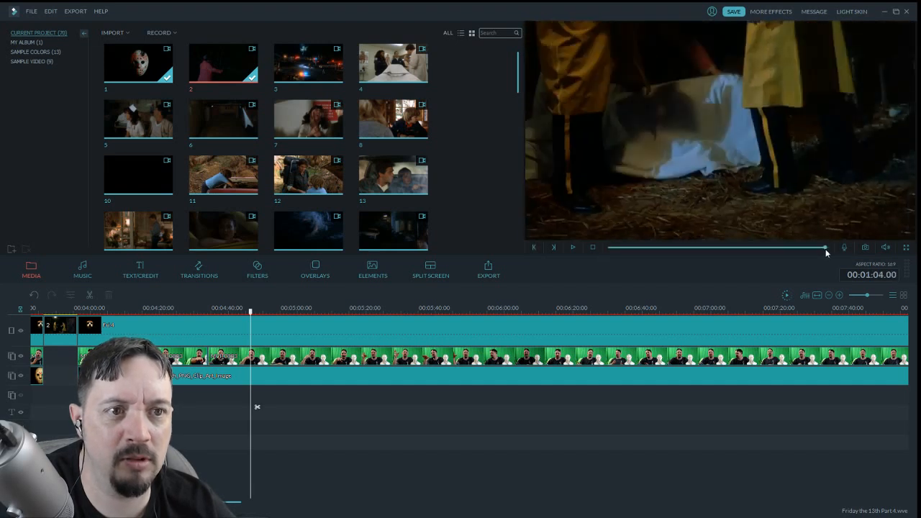
{"action": "left_click", "coordinate": [534, 246]}
{"action": "left_click_drag", "start_coordinate": [610, 247], "coordinate": [608, 271]}
Try splitting the background, presenter and mask clips at 00:04:56.01 and undo the splits
{"action": "left_click", "coordinate": [267, 329]}
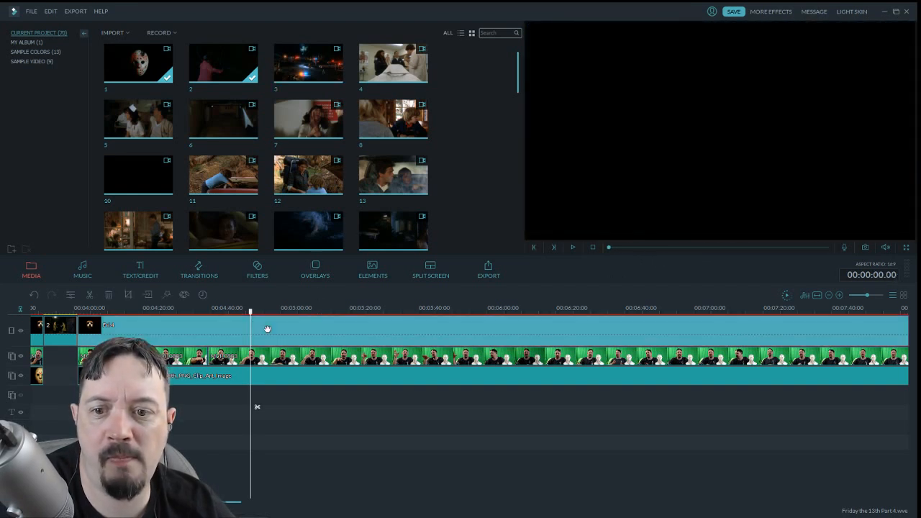
{"action": "left_click", "coordinate": [574, 248]}
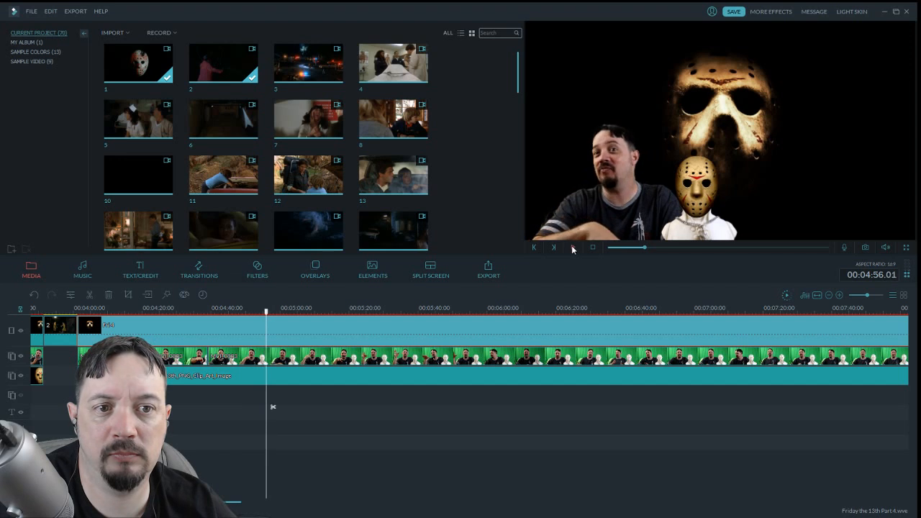
{"action": "left_click", "coordinate": [91, 296]}
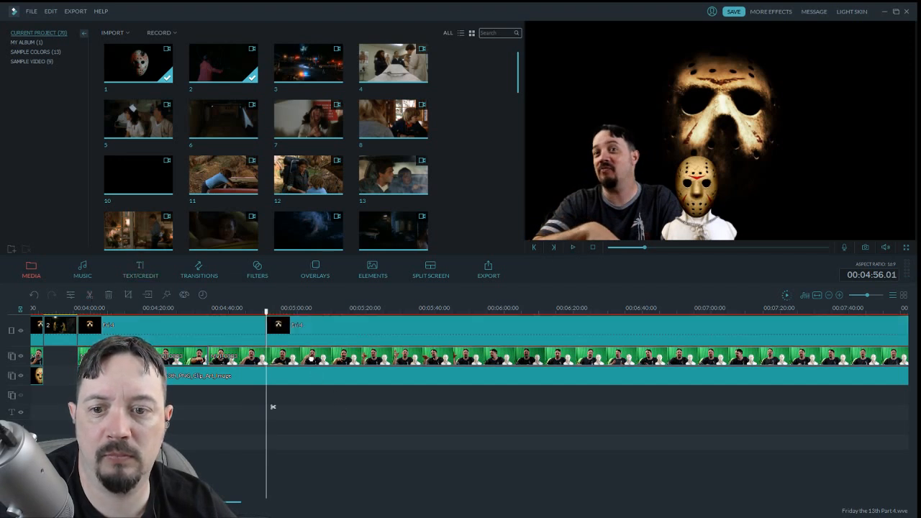
{"action": "left_click", "coordinate": [192, 337]}
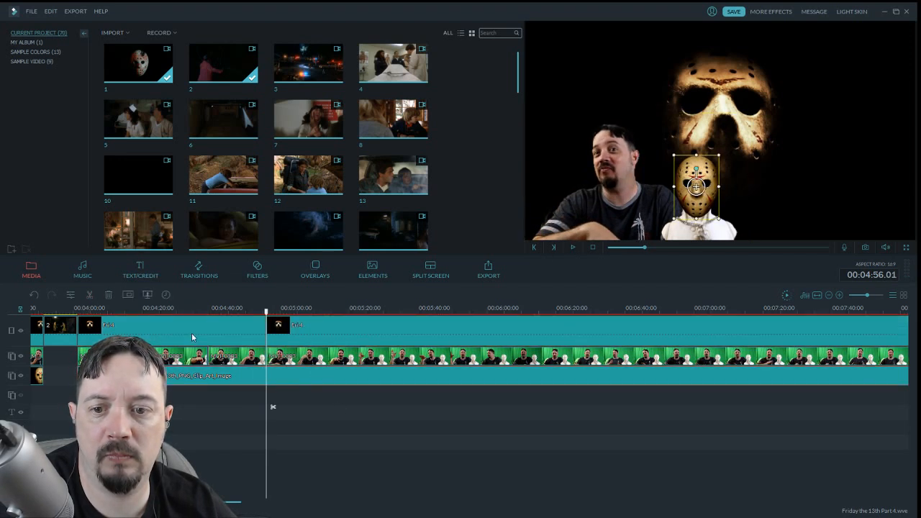
{"action": "left_click", "coordinate": [90, 296]}
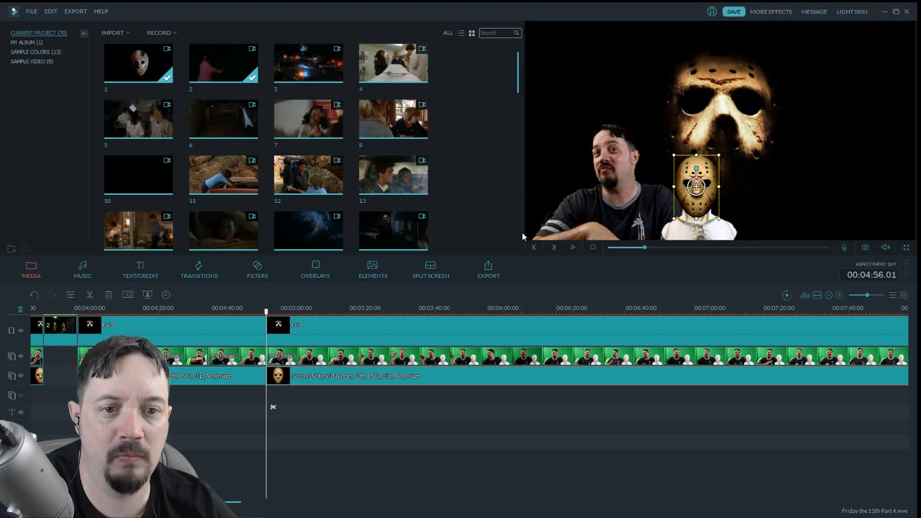
{"action": "left_click", "coordinate": [573, 248]}
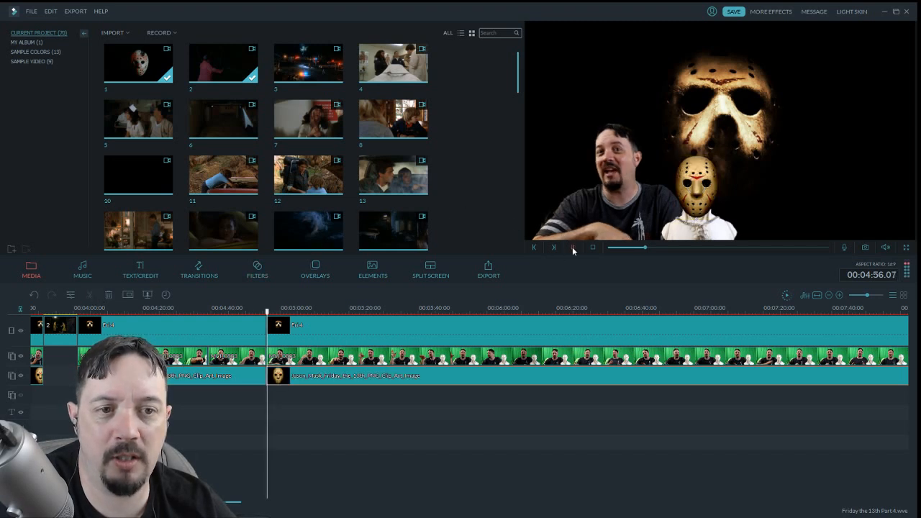
{"action": "left_click", "coordinate": [33, 295]}
{"action": "left_click", "coordinate": [33, 295]}
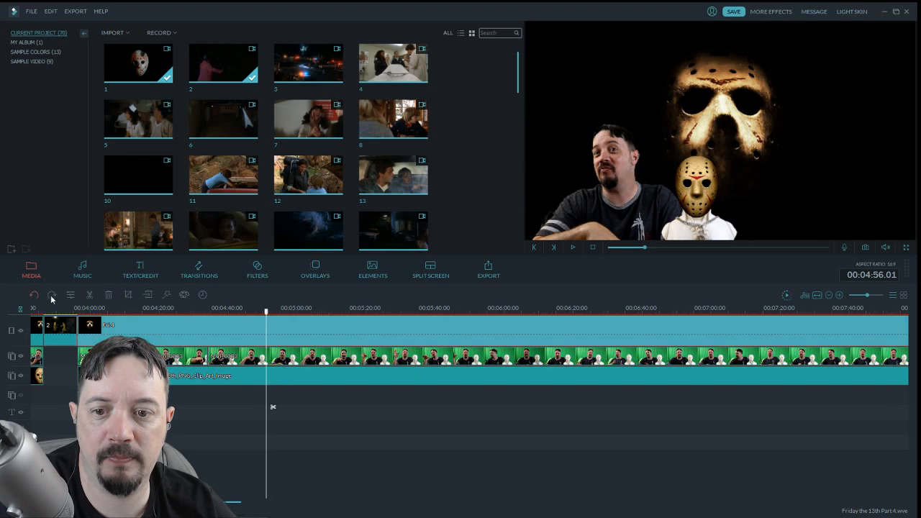
Split the background, presenter and mask clips at 00:04:59.17 and insert movie clip 3 at the cut
{"action": "left_click", "coordinate": [572, 248]}
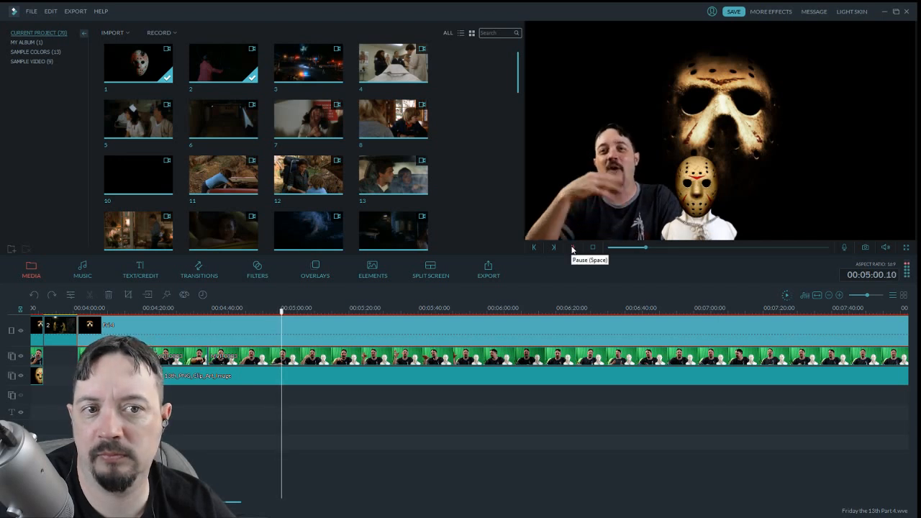
{"action": "left_click", "coordinate": [266, 311]}
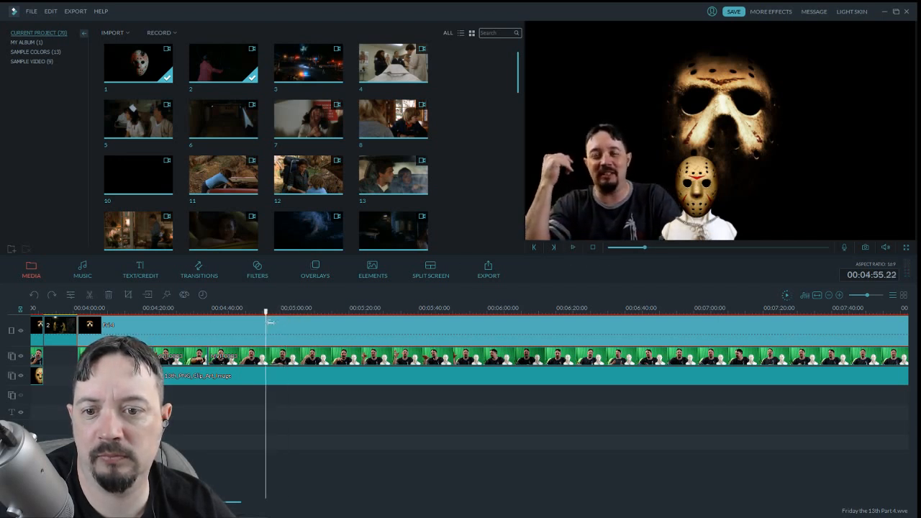
{"action": "left_click", "coordinate": [574, 248]}
{"action": "left_click", "coordinate": [286, 406]}
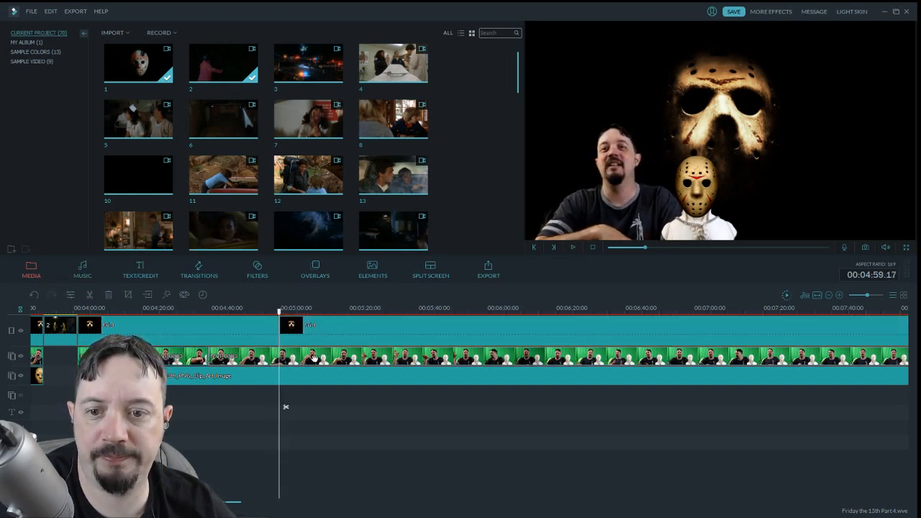
{"action": "left_click", "coordinate": [90, 295]}
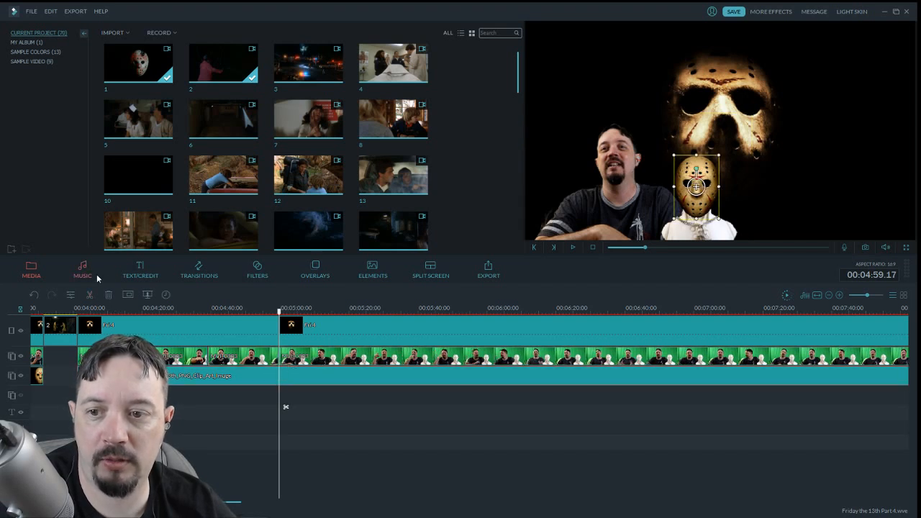
{"action": "left_click", "coordinate": [89, 294]}
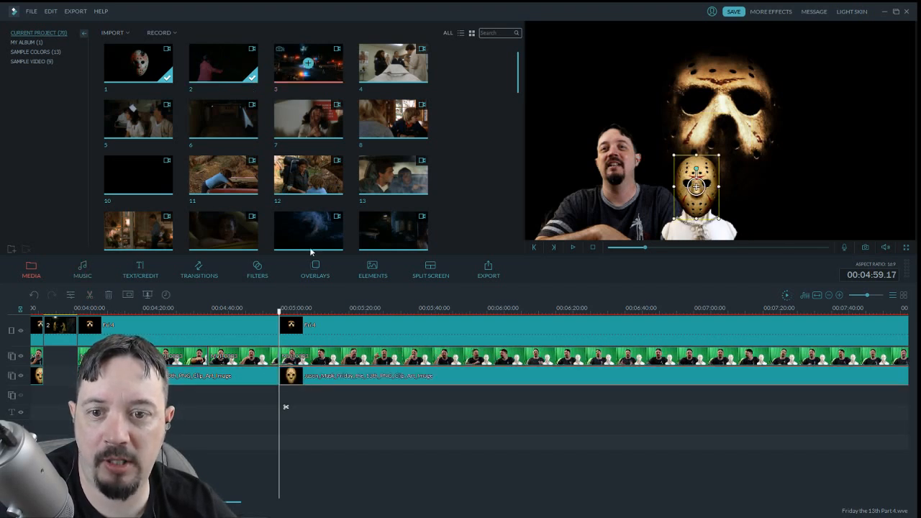
{"action": "left_click_drag", "start_coordinate": [311, 252], "coordinate": [281, 337]}
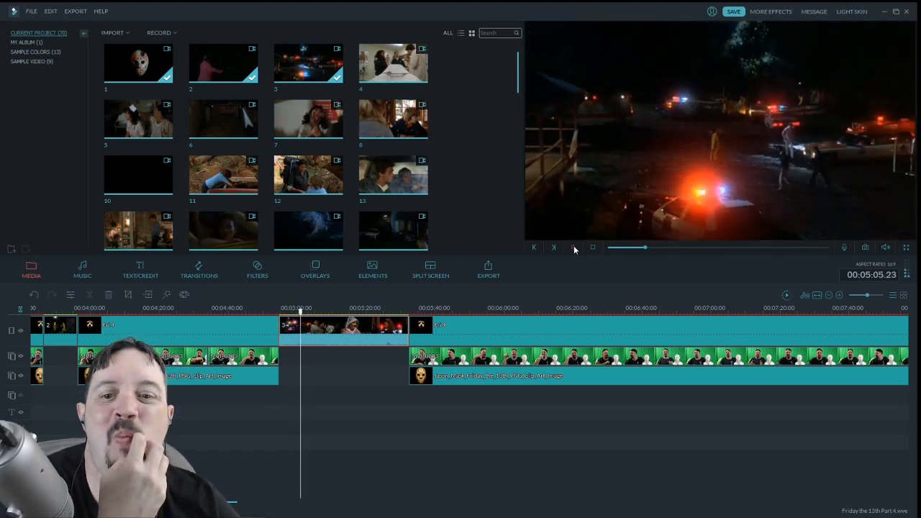
Cut the inserted movie clip 3 at 00:05:08.05 and remove the part before the cut
{"action": "left_click_drag", "start_coordinate": [307, 314], "coordinate": [330, 322]}
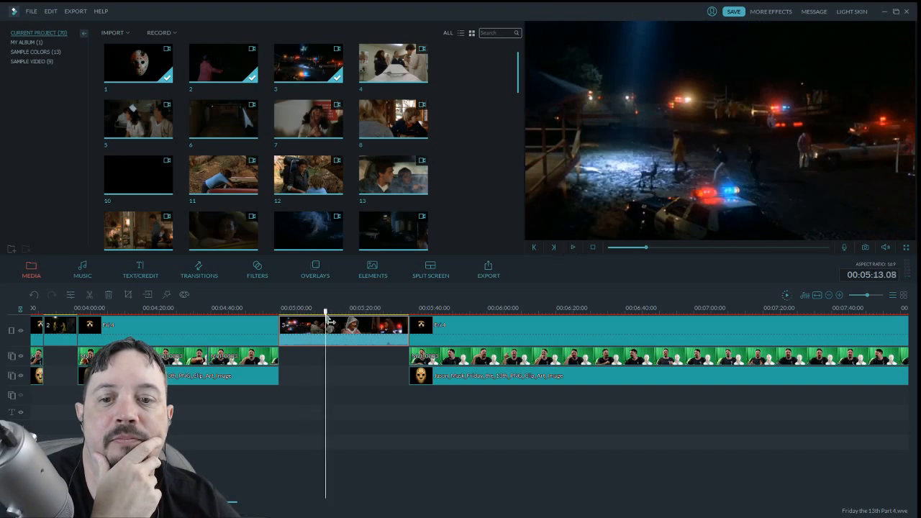
{"action": "left_click", "coordinate": [574, 248]}
{"action": "left_click_drag", "start_coordinate": [335, 317], "coordinate": [313, 321]}
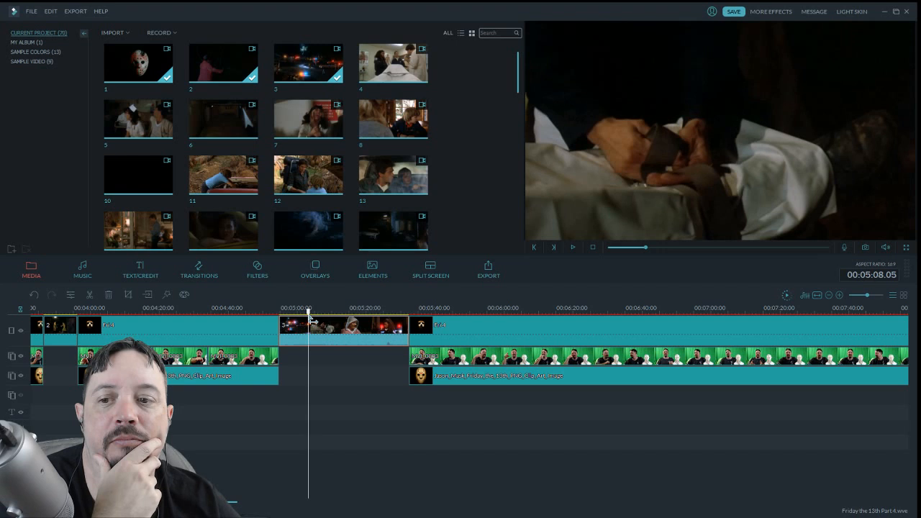
{"action": "left_click", "coordinate": [92, 296]}
{"action": "left_click", "coordinate": [287, 332]}
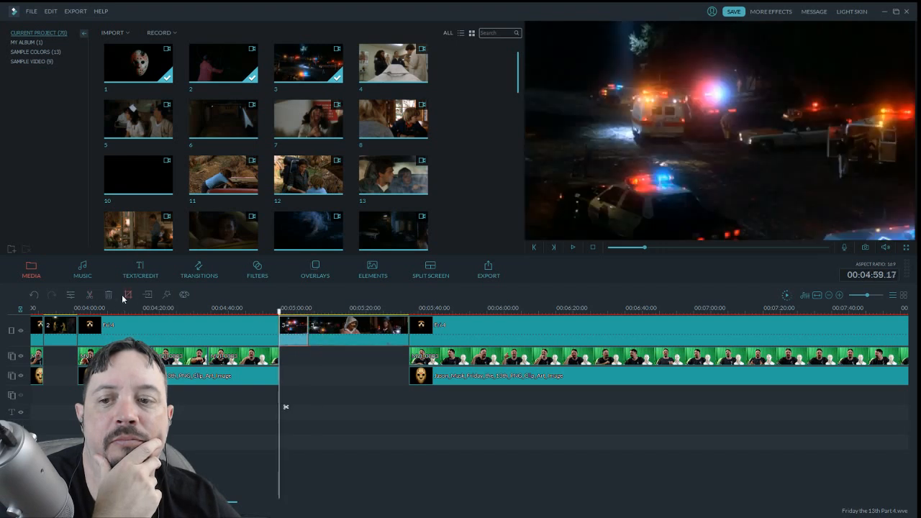
{"action": "key", "text": "Delete"}
Trim movie clip 3's beginning further by cutting it at 00:05:02.20 and removing the short opening piece
{"action": "left_click", "coordinate": [573, 248]}
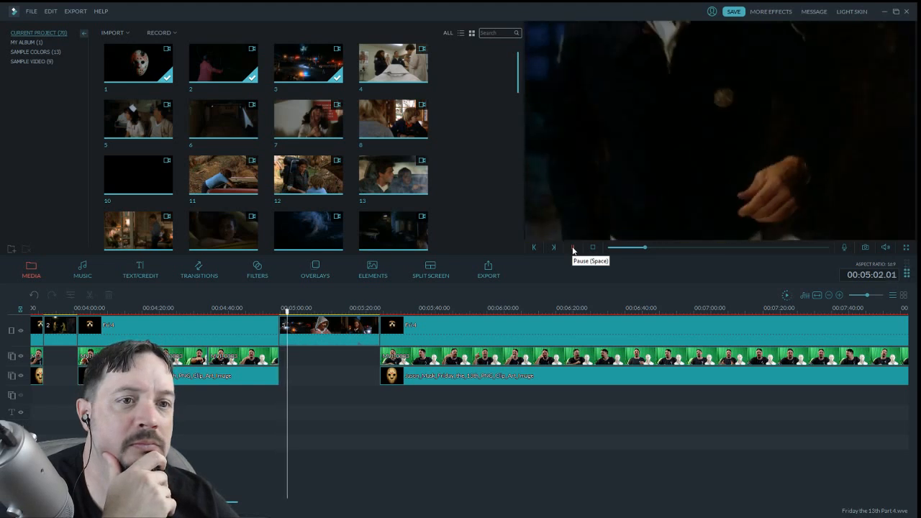
{"action": "left_click", "coordinate": [573, 248]}
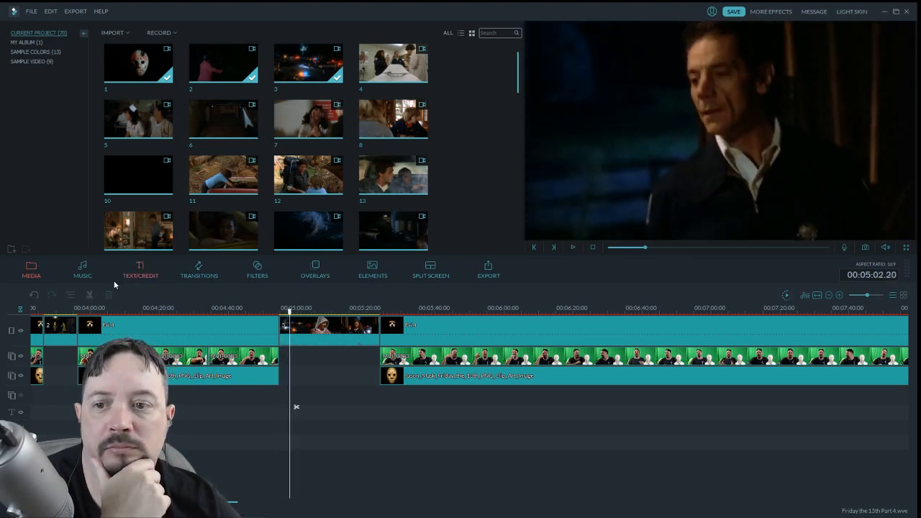
{"action": "left_click", "coordinate": [90, 294]}
{"action": "left_click", "coordinate": [286, 335]}
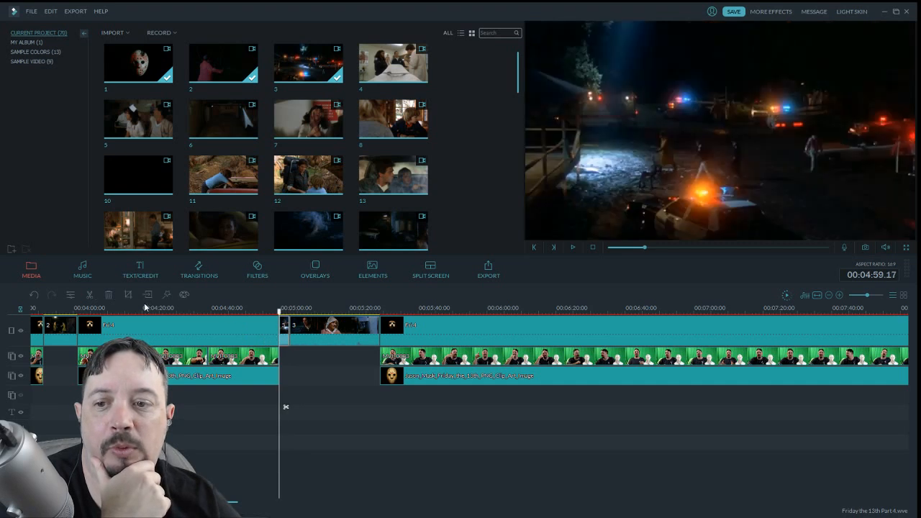
{"action": "left_click", "coordinate": [109, 297]}
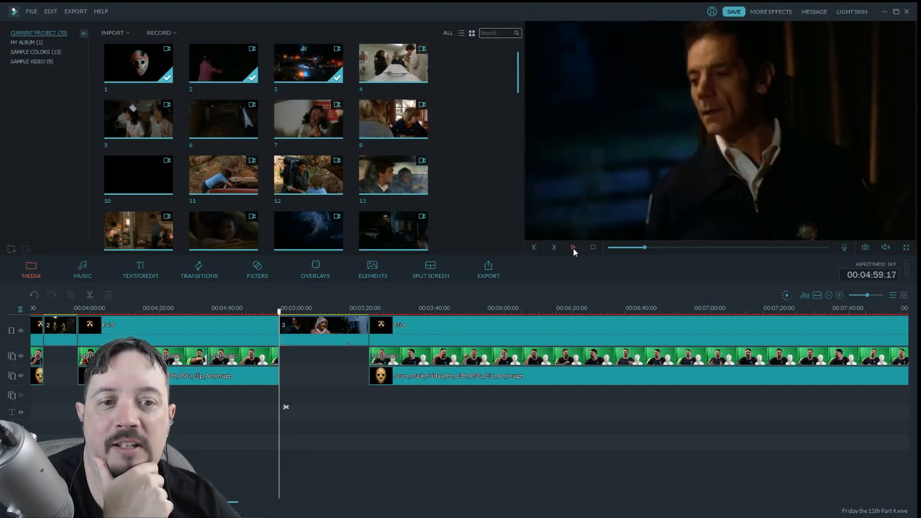
Cut movie clip 3 at 00:05:08.04 and remove everything in it after the cut
{"action": "left_click", "coordinate": [574, 249]}
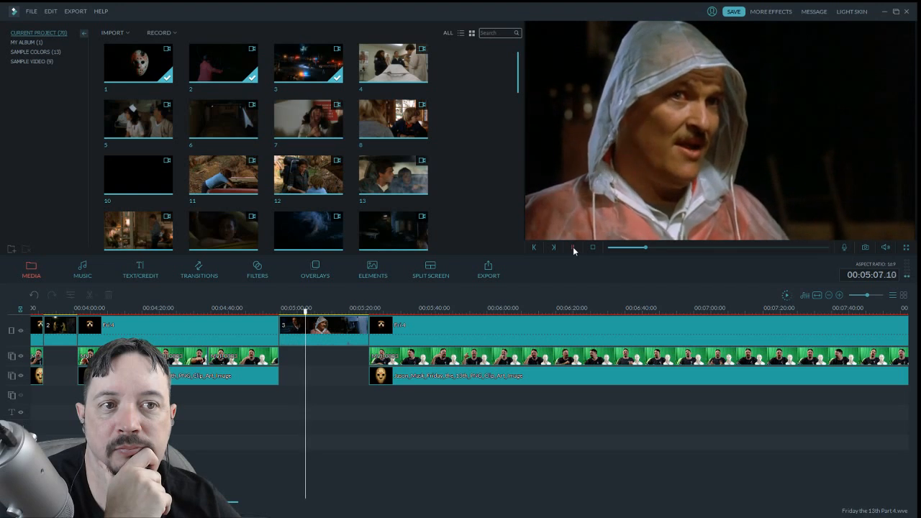
{"action": "left_click", "coordinate": [573, 247]}
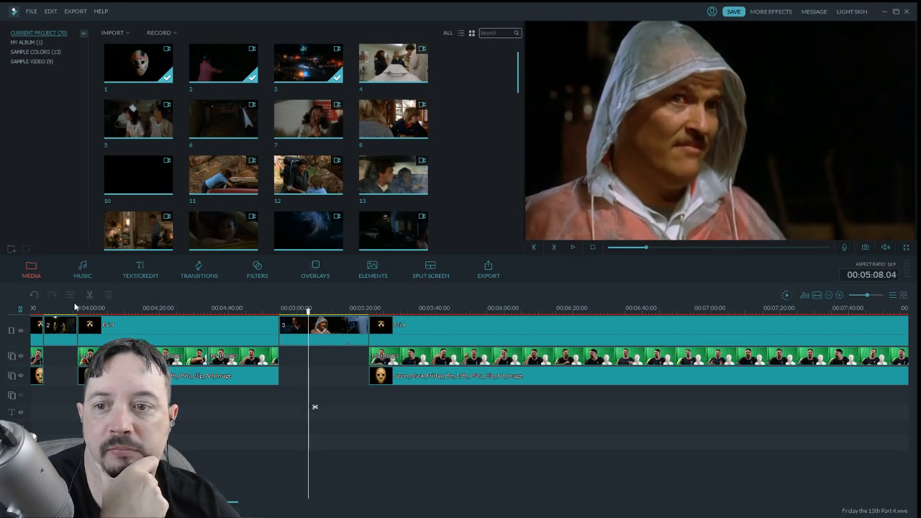
{"action": "left_click", "coordinate": [346, 335]}
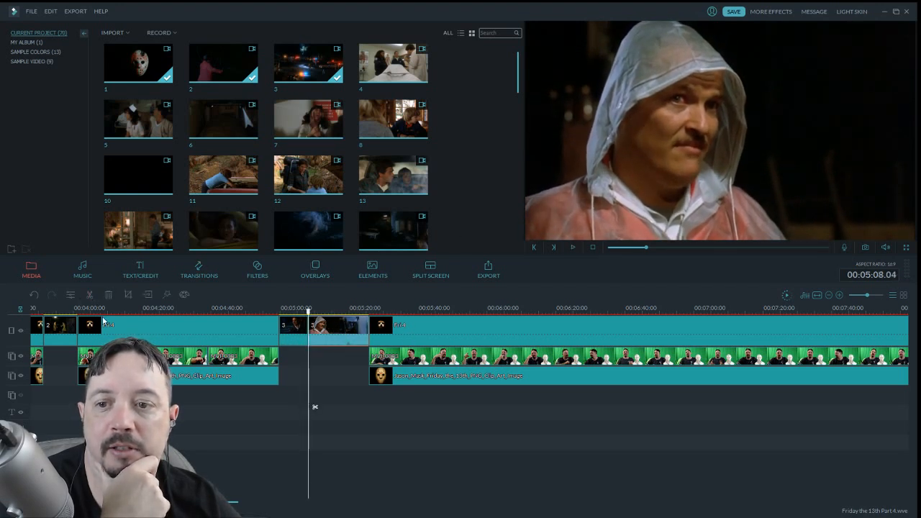
{"action": "left_click", "coordinate": [108, 295]}
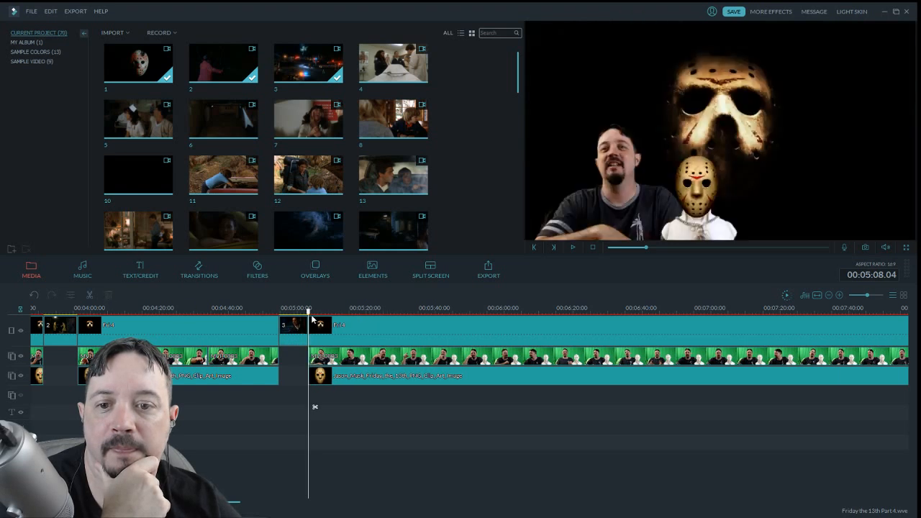
Give the trimmed movie clip 3 at 00:04:59.17 an audio fade-out of 1.12 s
{"action": "mouse_move", "coordinate": [302, 319]}
{"action": "left_mouse_down"}
{"action": "mouse_move", "coordinate": [282, 319]}
{"action": "mouse_move", "coordinate": [311, 325]}
{"action": "left_mouse_up"}
{"action": "key", "text": "Left"}
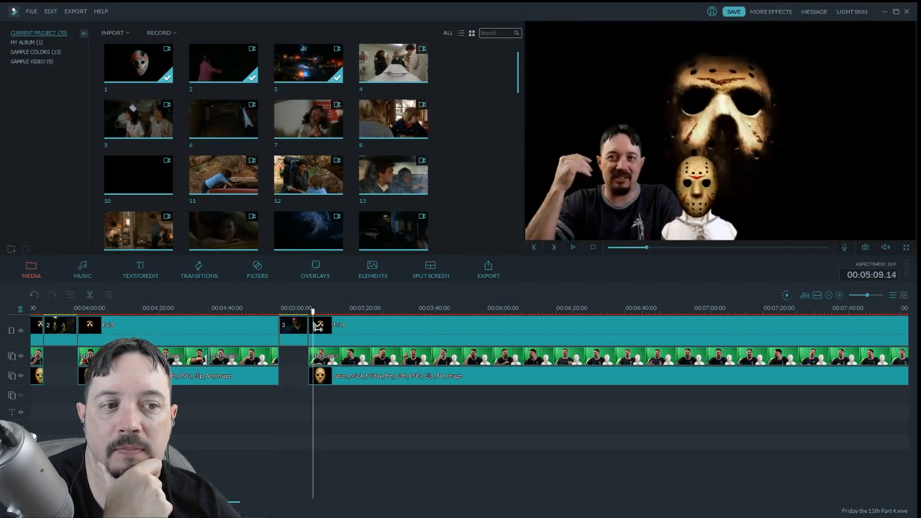
{"action": "double_click", "coordinate": [286, 328]}
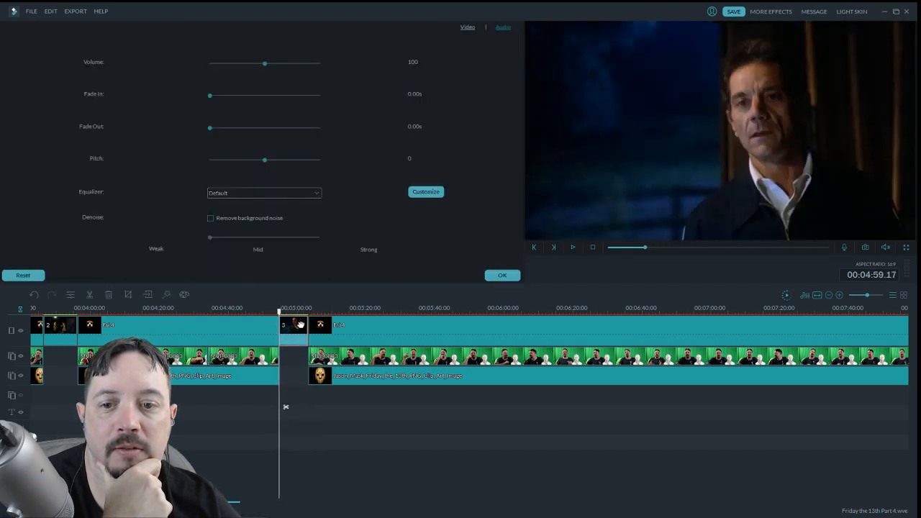
{"action": "left_click_drag", "start_coordinate": [210, 128], "coordinate": [223, 130]}
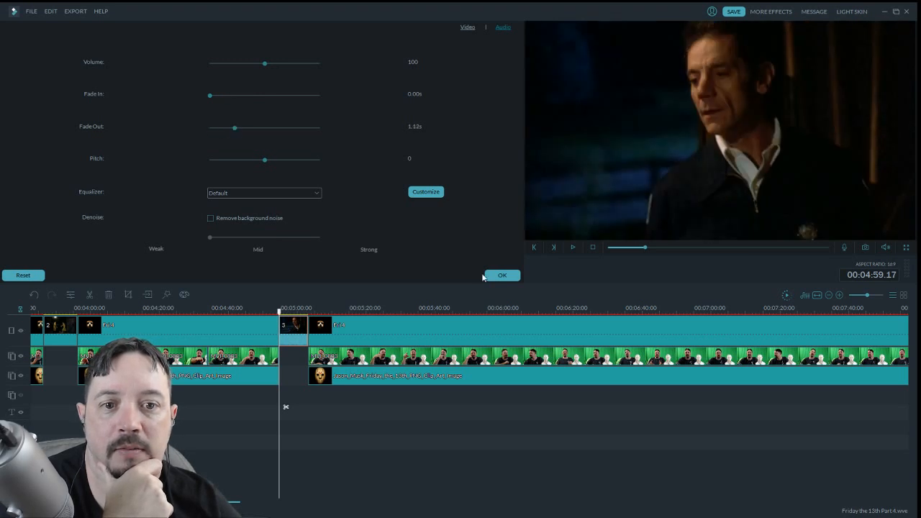
{"action": "left_click", "coordinate": [501, 276]}
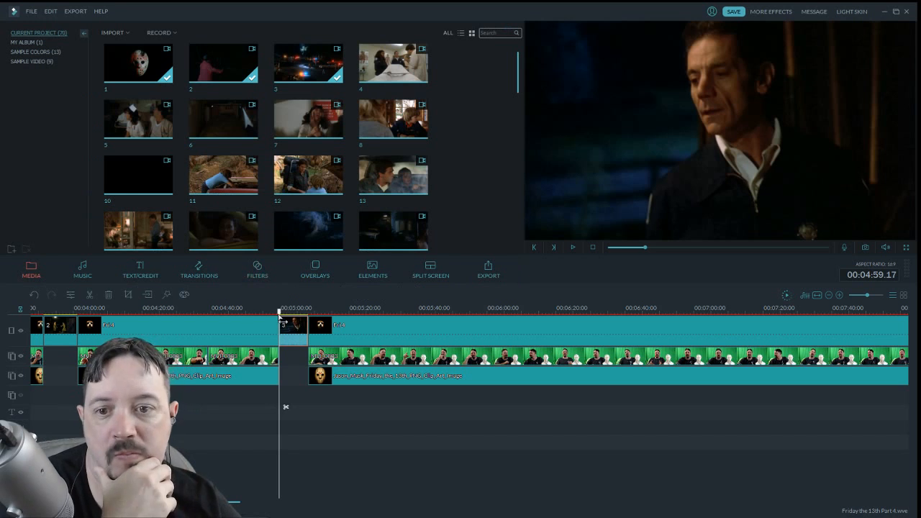
Play on from the movie clip and split the background, presenter and mask clips at 00:05:13.21
{"action": "left_click", "coordinate": [574, 248]}
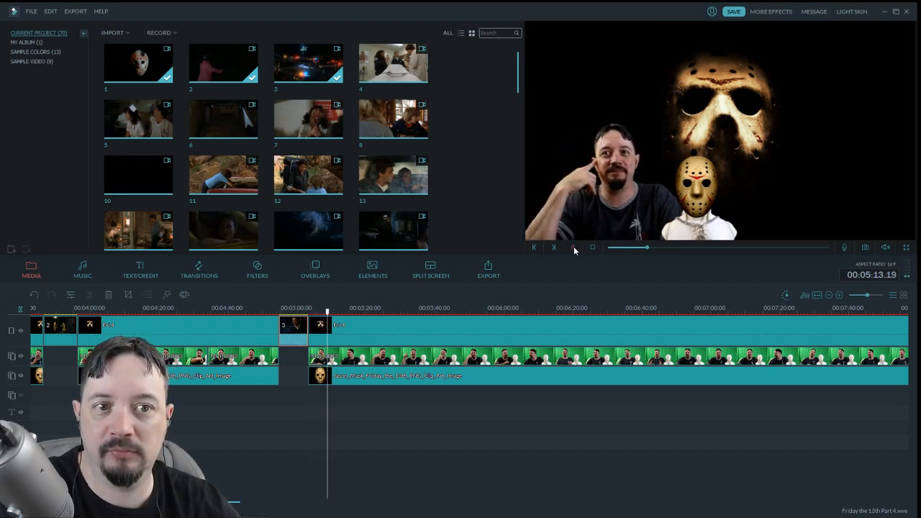
{"action": "left_click", "coordinate": [574, 247]}
{"action": "left_click", "coordinate": [89, 294]}
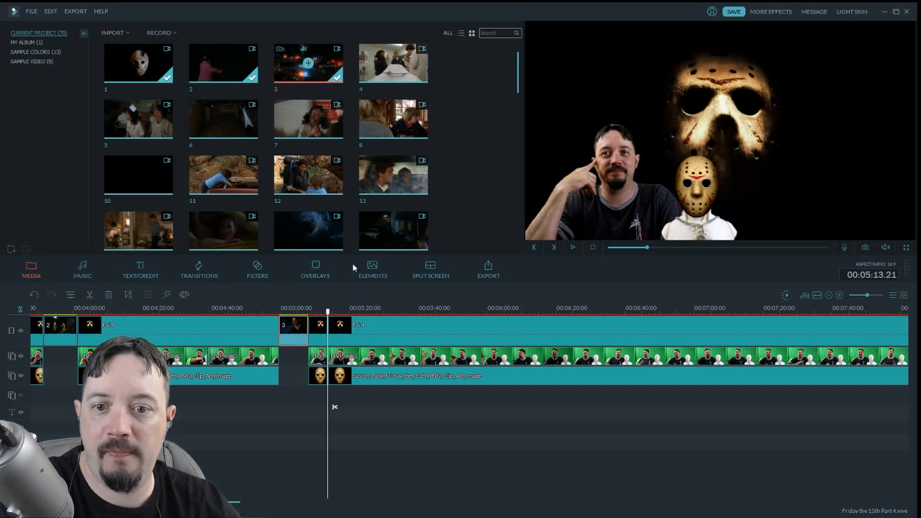
Insert movie clip 3 again at 00:05:13.21, cut it at 00:05:39.05 and remove the part before the cut
{"action": "left_click_drag", "start_coordinate": [353, 267], "coordinate": [419, 326]}
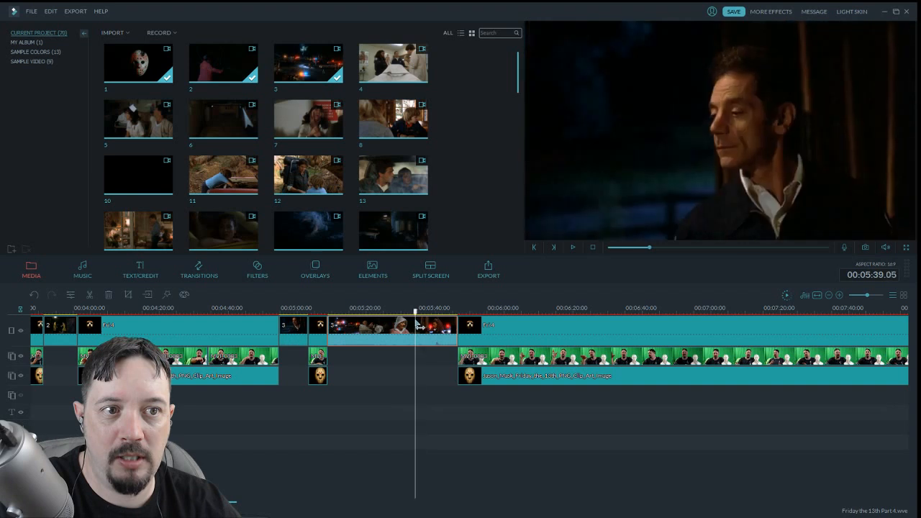
{"action": "left_click", "coordinate": [93, 291]}
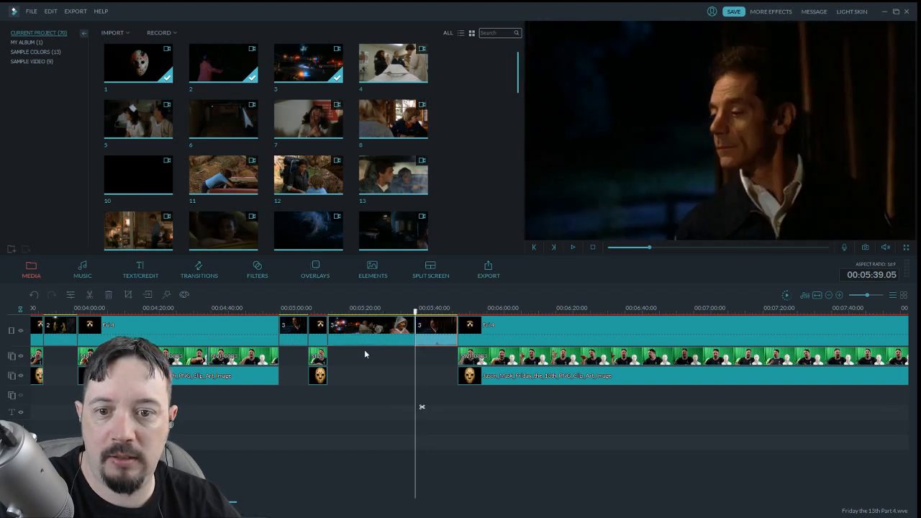
{"action": "left_click", "coordinate": [109, 295]}
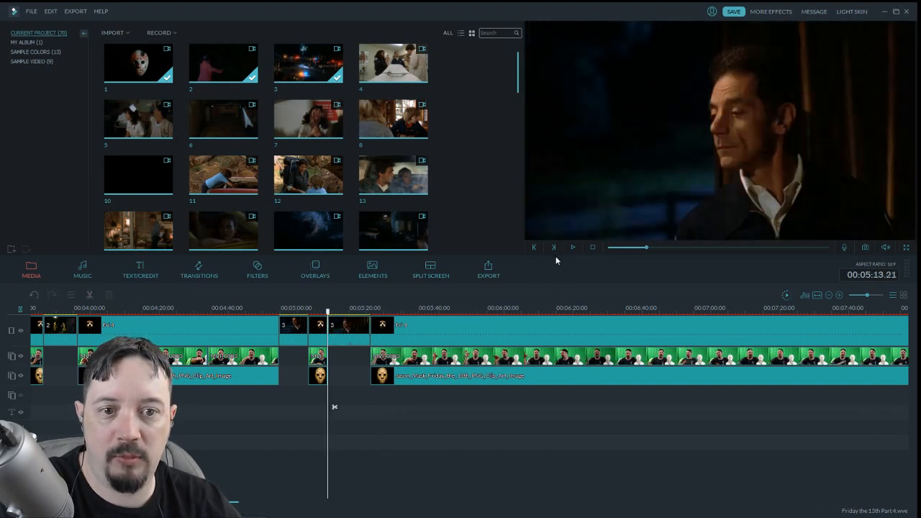
Cut the second movie clip 3 insert at 00:05:22.01 and remove its remaining end
{"action": "left_click", "coordinate": [574, 247]}
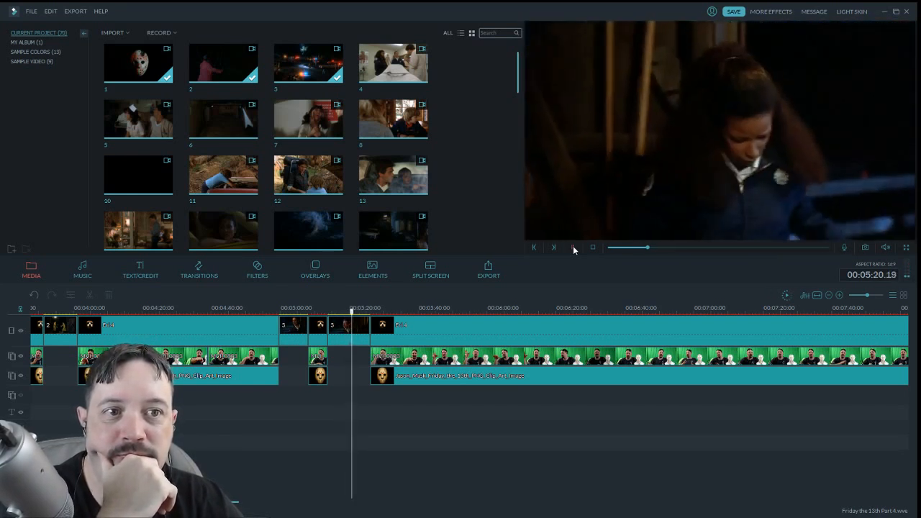
{"action": "left_click", "coordinate": [573, 247]}
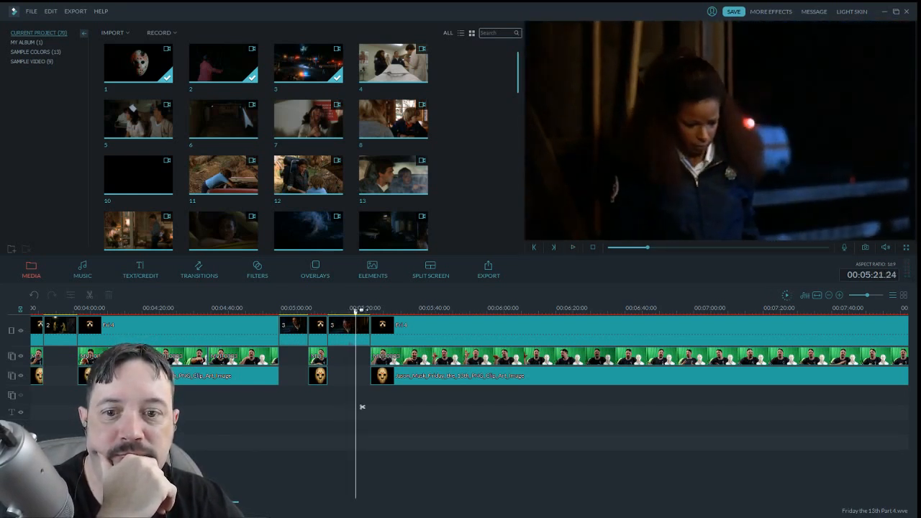
{"action": "left_click", "coordinate": [367, 317]}
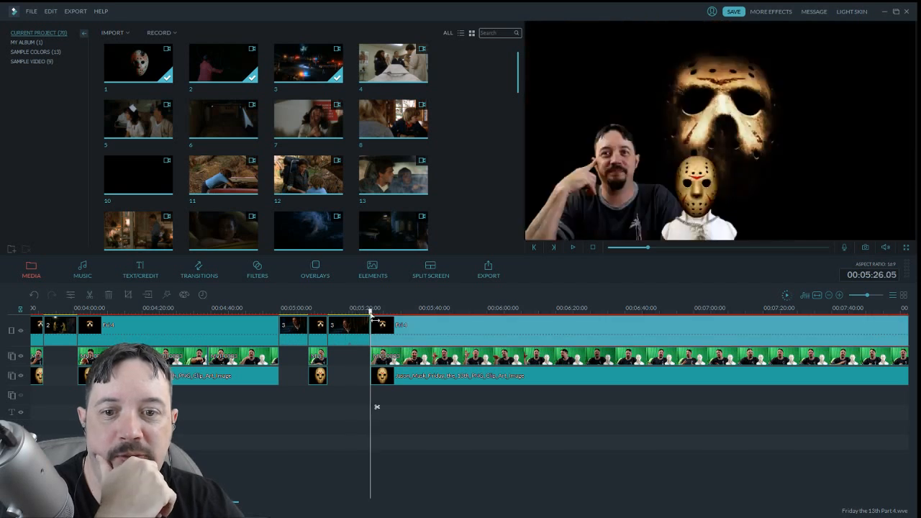
{"action": "left_click_drag", "start_coordinate": [363, 322], "coordinate": [360, 322]}
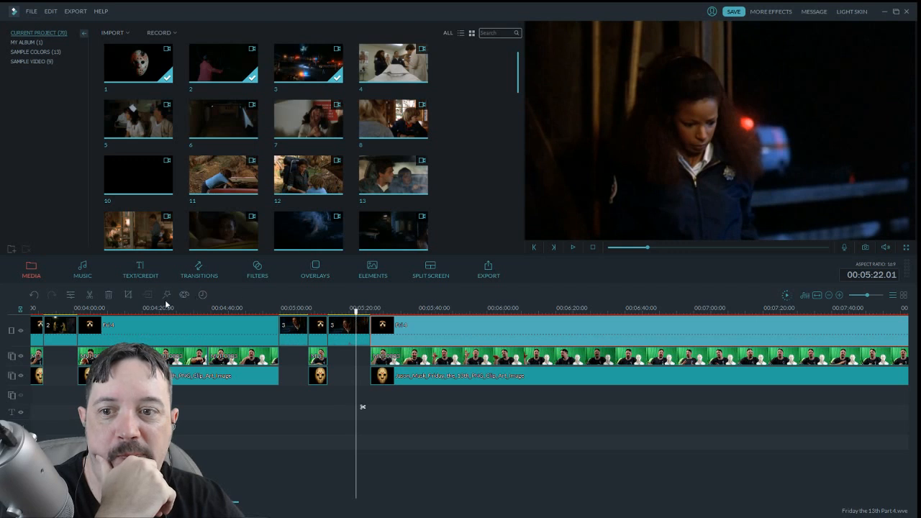
{"action": "left_click", "coordinate": [364, 330]}
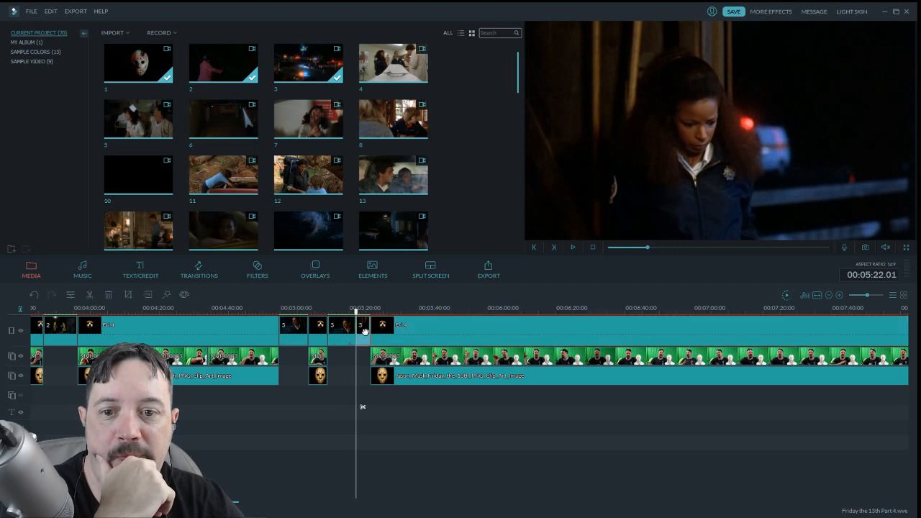
{"action": "left_click", "coordinate": [108, 295]}
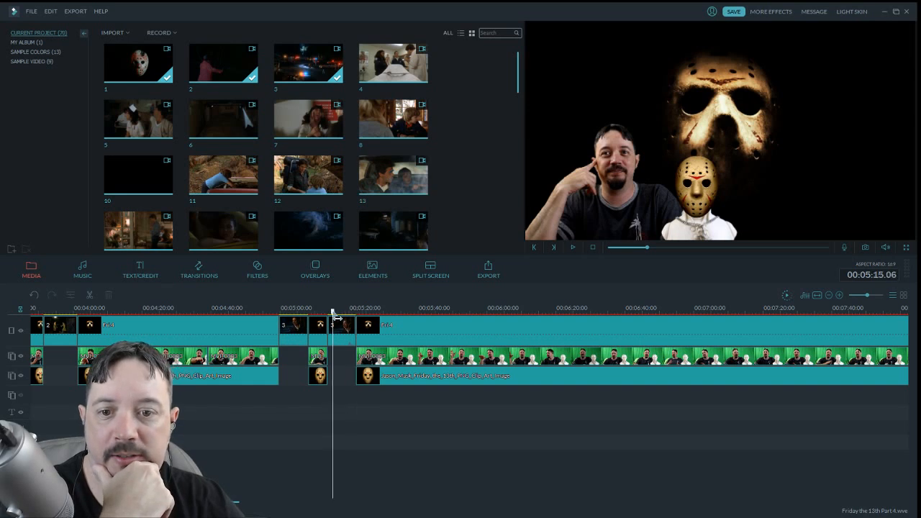
Give the trimmed movie clip 3 at 00:05:13.21 an audio fade-out of 1.12 s
{"action": "left_click_drag", "start_coordinate": [332, 318], "coordinate": [362, 322]}
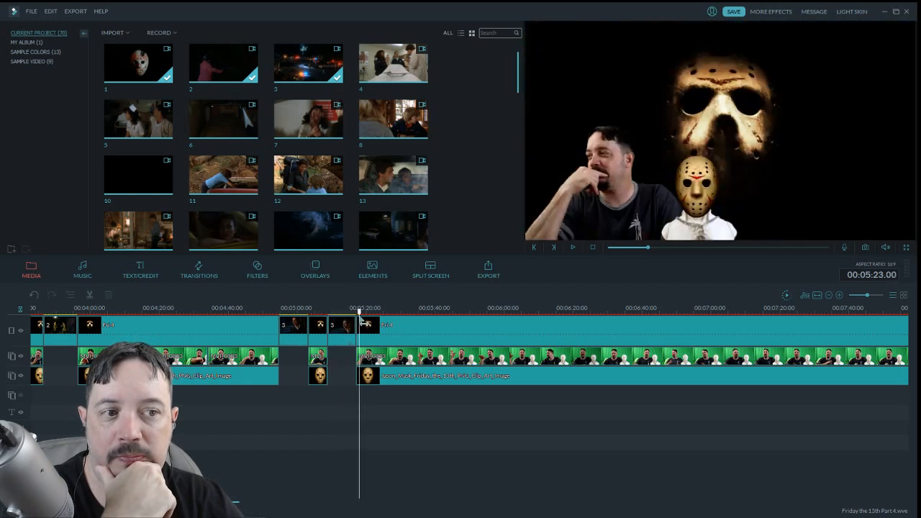
{"action": "double_click", "coordinate": [344, 325]}
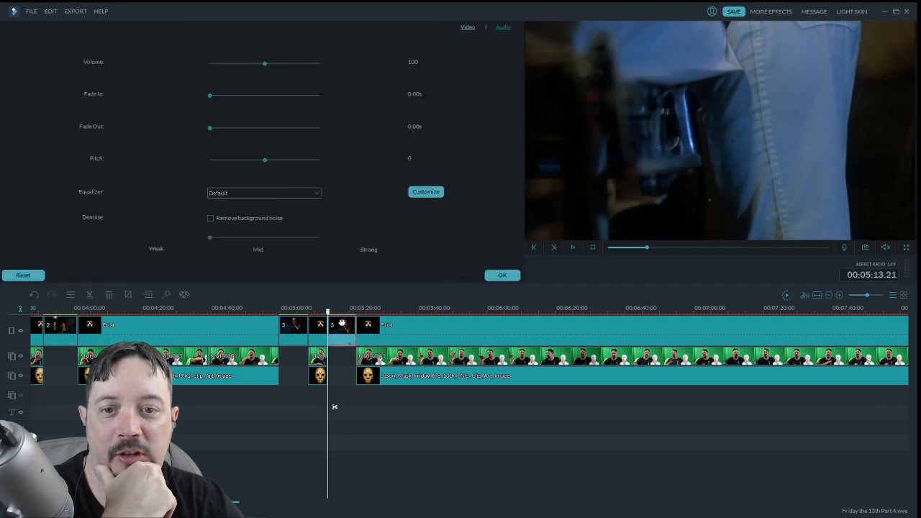
{"action": "left_click_drag", "start_coordinate": [210, 127], "coordinate": [232, 131]}
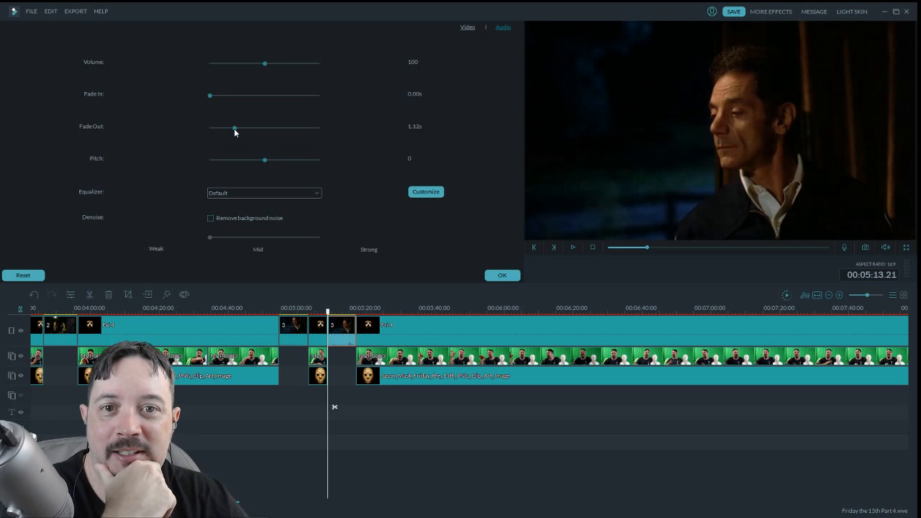
{"action": "left_click", "coordinate": [502, 276]}
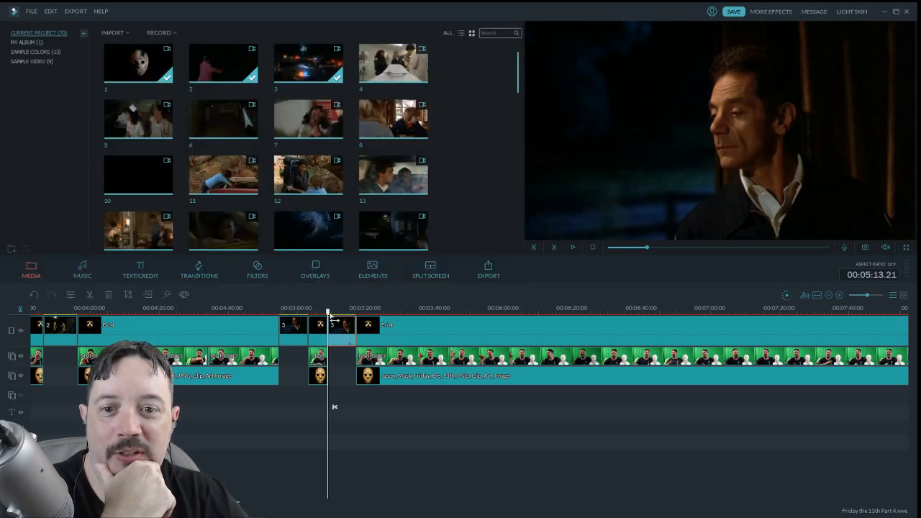
Play on past the second movie clip 3, split all tracks at 00:05:28.18 and remove the part from 00:05:22.01 to the cut
{"action": "left_click", "coordinate": [572, 247]}
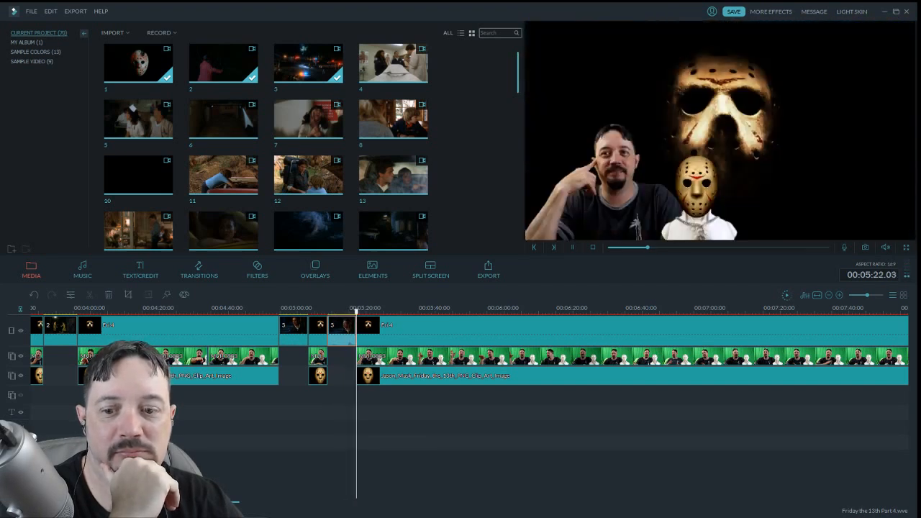
{"action": "left_click_drag", "start_coordinate": [225, 501], "coordinate": [243, 499]}
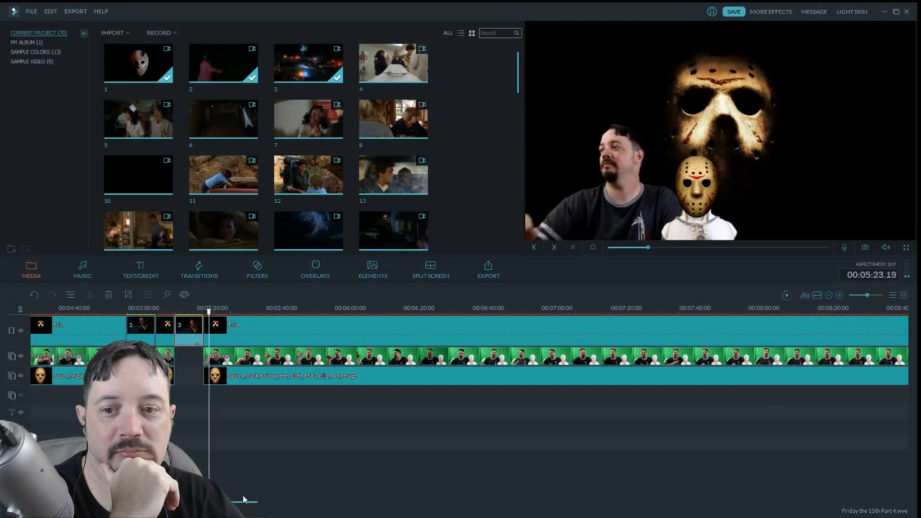
{"action": "left_click", "coordinate": [574, 248]}
{"action": "left_click", "coordinate": [223, 357]}
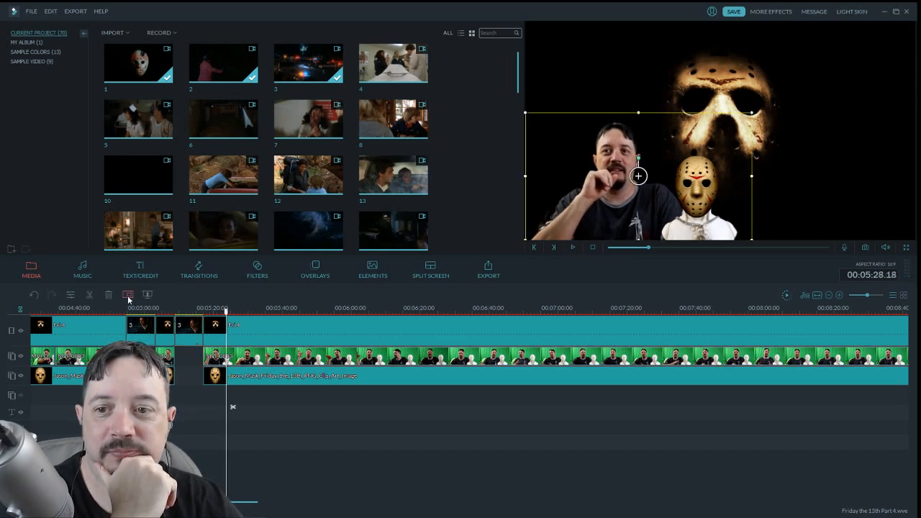
{"action": "left_click", "coordinate": [90, 297]}
{"action": "left_click", "coordinate": [210, 407]}
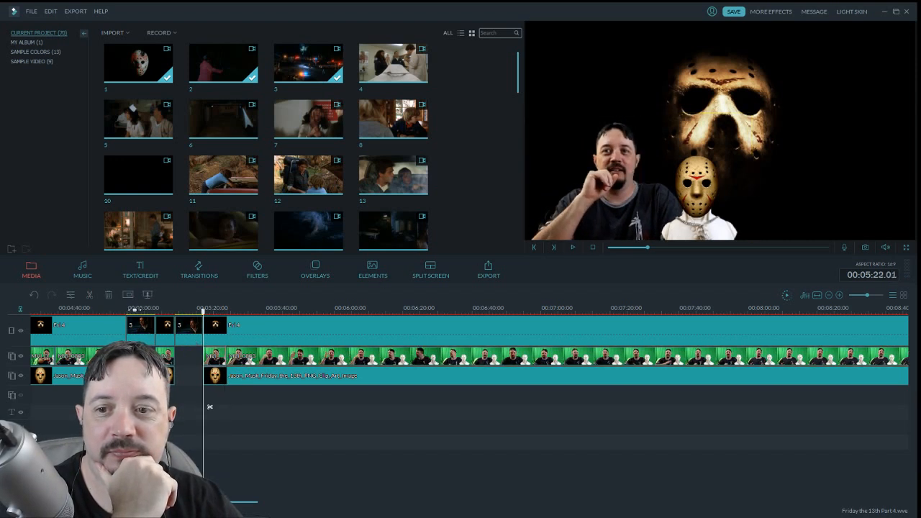
{"action": "left_click", "coordinate": [245, 357]}
{"action": "key", "text": "Delete"}
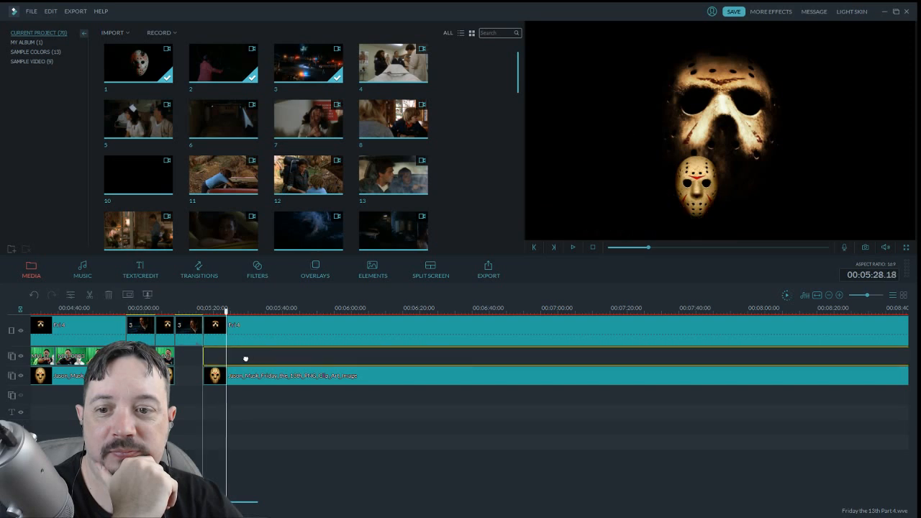
{"action": "key", "text": "ctrl+z"}
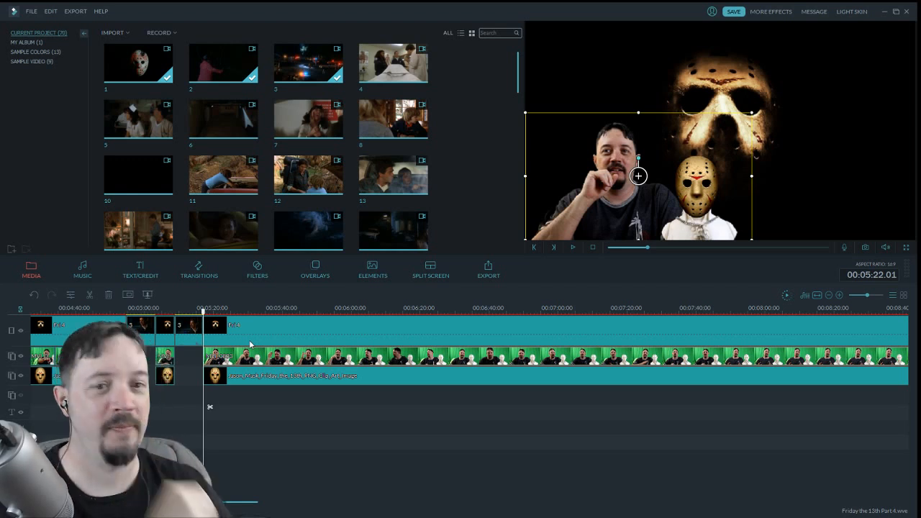
Play on to 00:05:42.15, place picture 20 there on the free overlay track and give it the Grow Shrink motion
{"action": "left_click", "coordinate": [571, 249]}
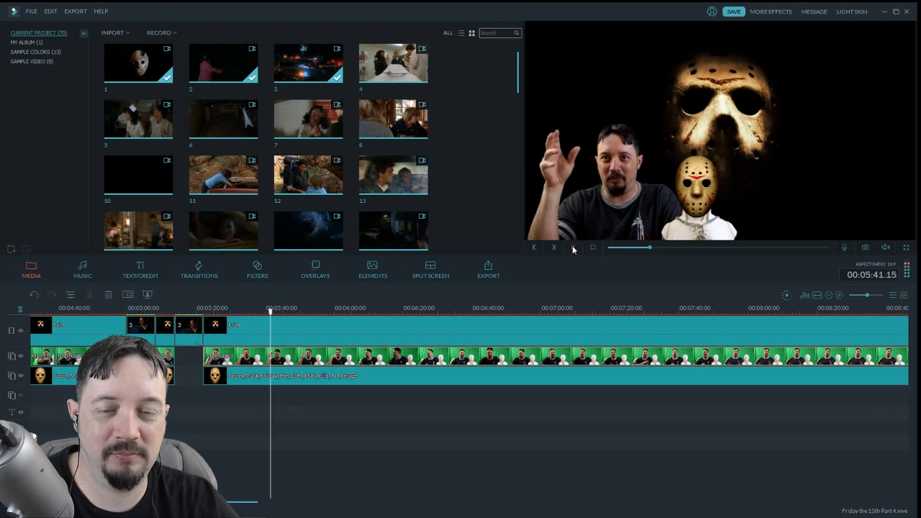
{"action": "left_click", "coordinate": [572, 246]}
{"action": "left_click", "coordinate": [573, 247]}
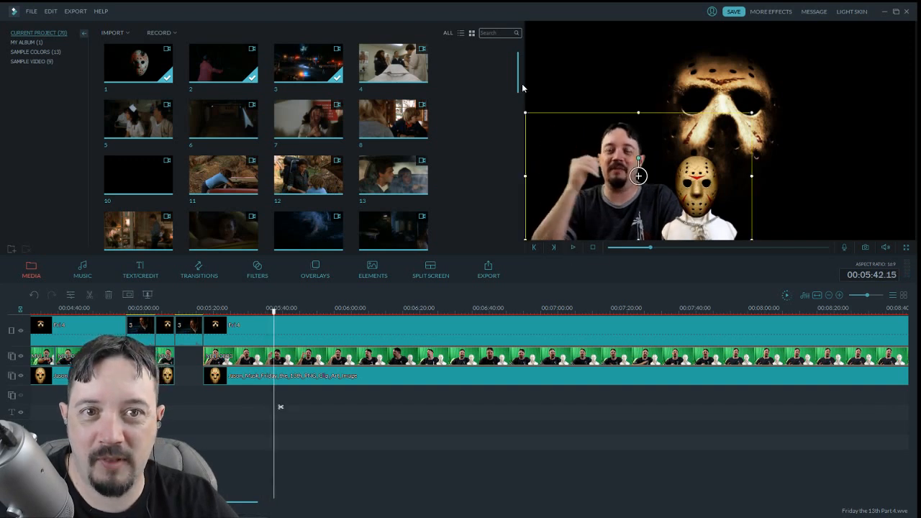
{"action": "left_click_drag", "start_coordinate": [518, 88], "coordinate": [508, 216]}
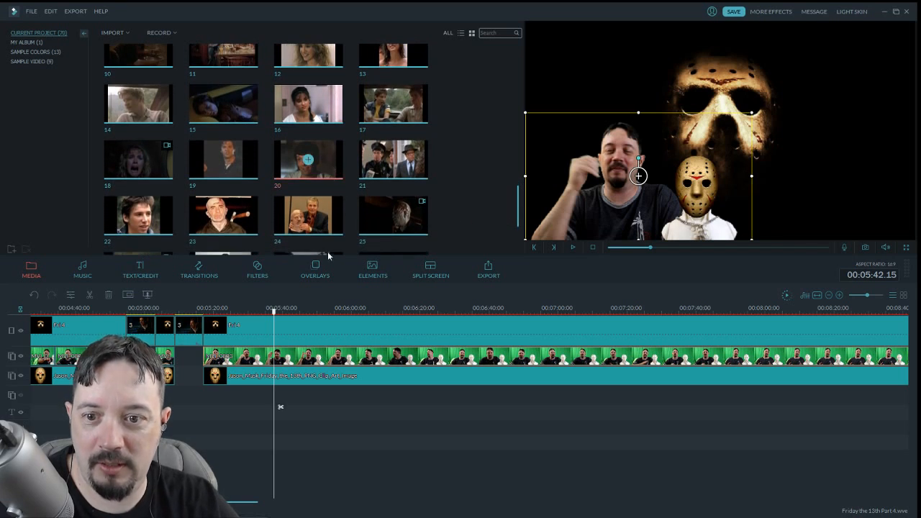
{"action": "left_click_drag", "start_coordinate": [328, 256], "coordinate": [275, 400]}
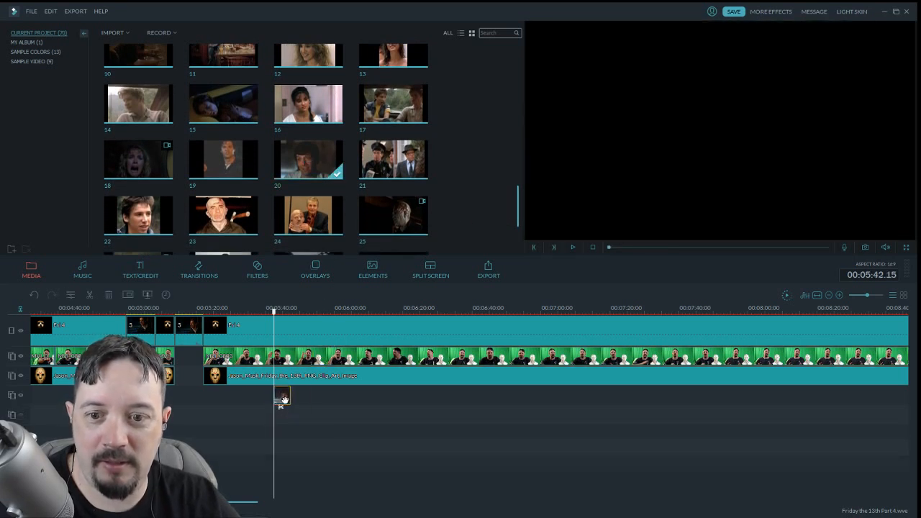
{"action": "double_click", "coordinate": [283, 398]}
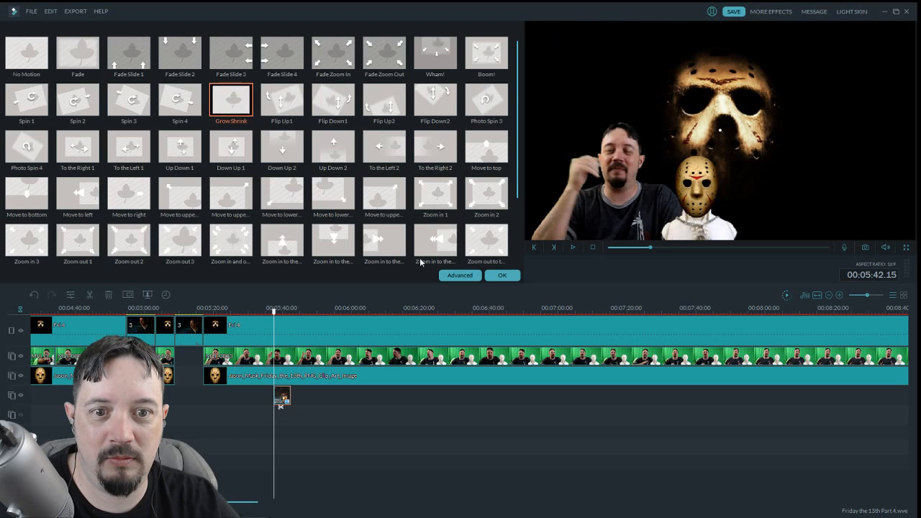
{"action": "left_click", "coordinate": [501, 276]}
Replay the passage after picture 20 and split the background, presenter and mask clips at 00:05:48.23
{"action": "left_click", "coordinate": [573, 247]}
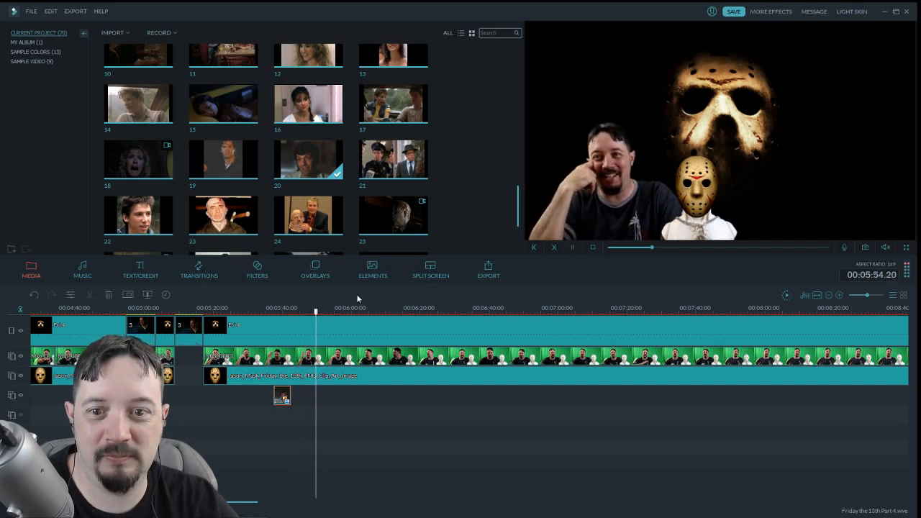
{"action": "left_click", "coordinate": [302, 312]}
{"action": "left_click", "coordinate": [287, 310]}
{"action": "left_click", "coordinate": [572, 247]}
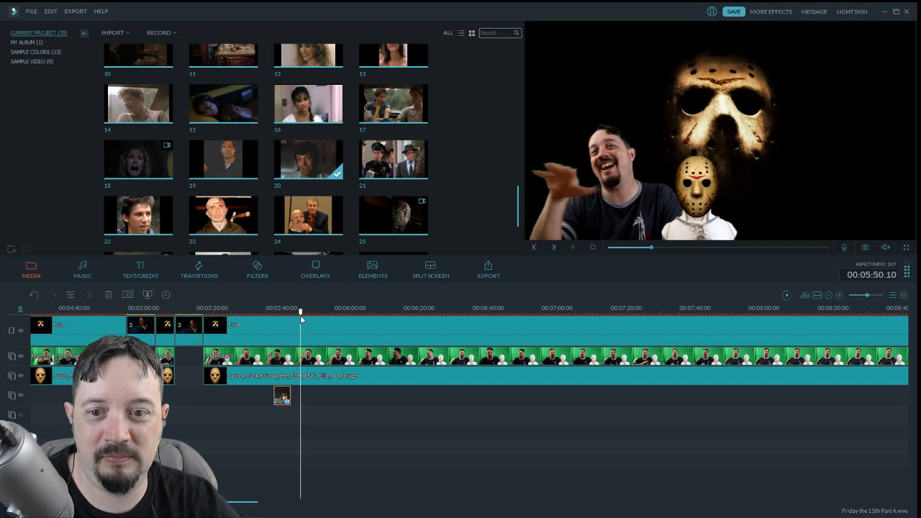
{"action": "left_click_drag", "start_coordinate": [302, 312], "coordinate": [286, 312]}
{"action": "left_click", "coordinate": [573, 248]}
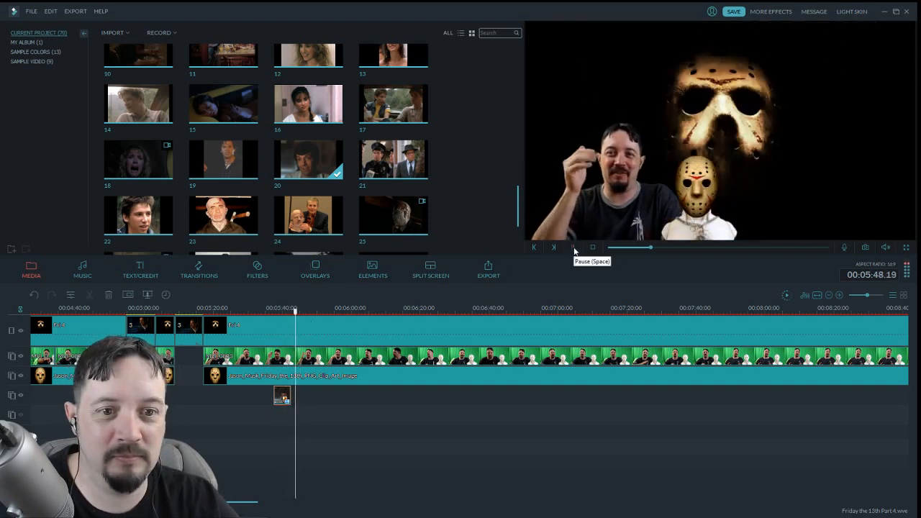
{"action": "left_click", "coordinate": [574, 251]}
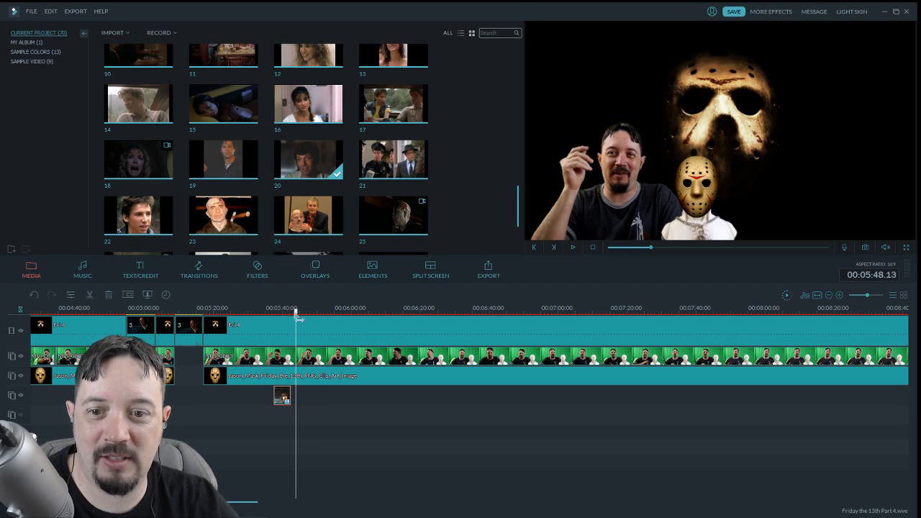
{"action": "left_click_drag", "start_coordinate": [297, 312], "coordinate": [288, 313]}
{"action": "left_click", "coordinate": [573, 249]}
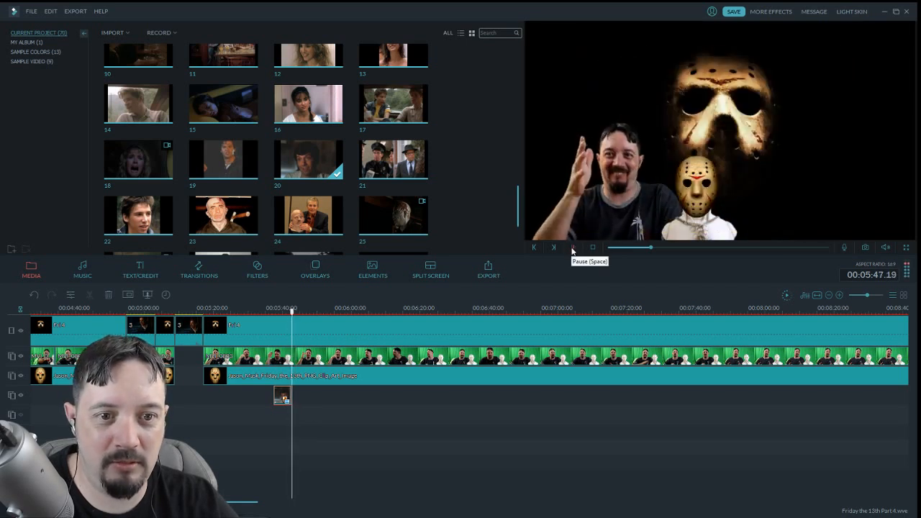
{"action": "left_click", "coordinate": [574, 249]}
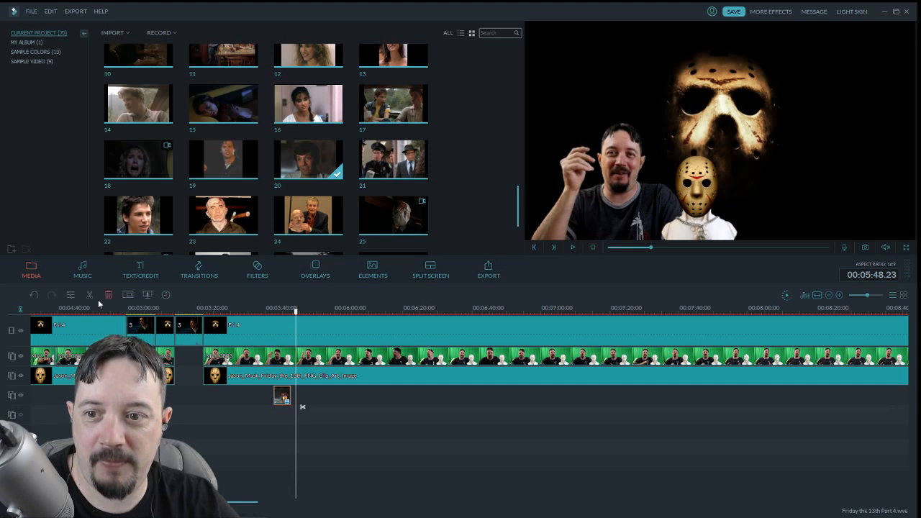
{"action": "left_click", "coordinate": [91, 296]}
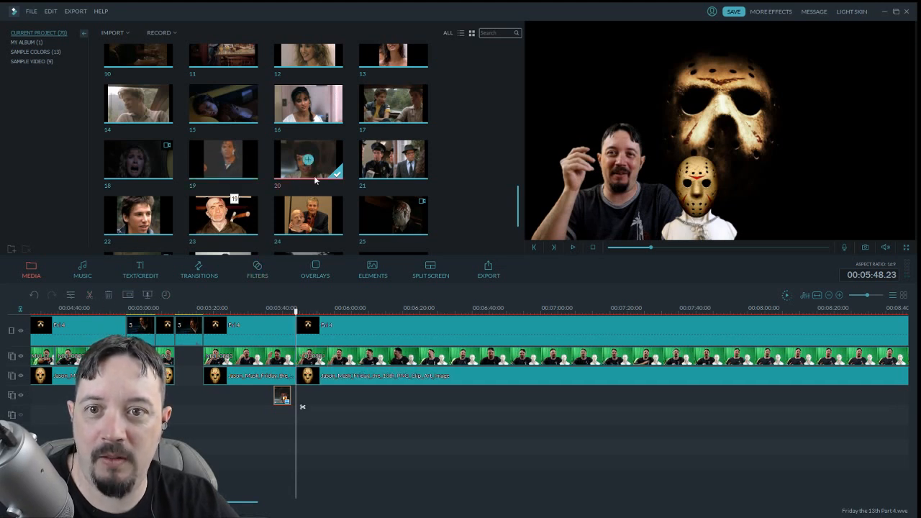
Insert movie clip 4 at 00:05:48.23, cut it at 00:05:50.14 and remove the part before the cut
{"action": "left_click_drag", "start_coordinate": [518, 221], "coordinate": [516, 62]}
{"action": "left_click_drag", "start_coordinate": [375, 325], "coordinate": [298, 328]}
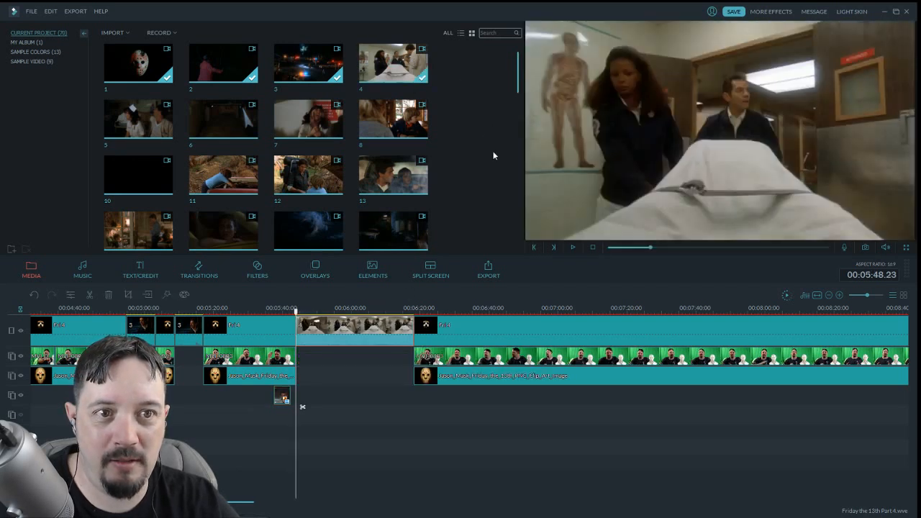
{"action": "left_click", "coordinate": [574, 248]}
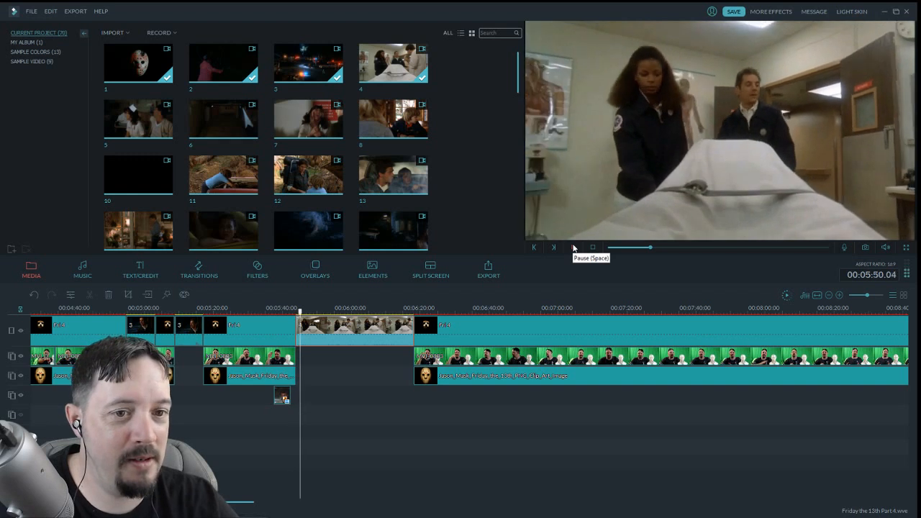
{"action": "left_click", "coordinate": [574, 248]}
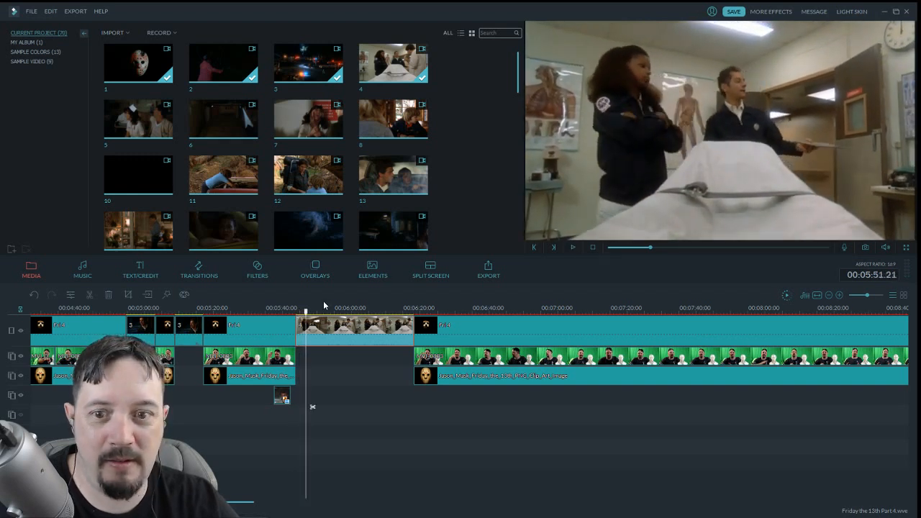
{"action": "left_click_drag", "start_coordinate": [307, 319], "coordinate": [303, 322]}
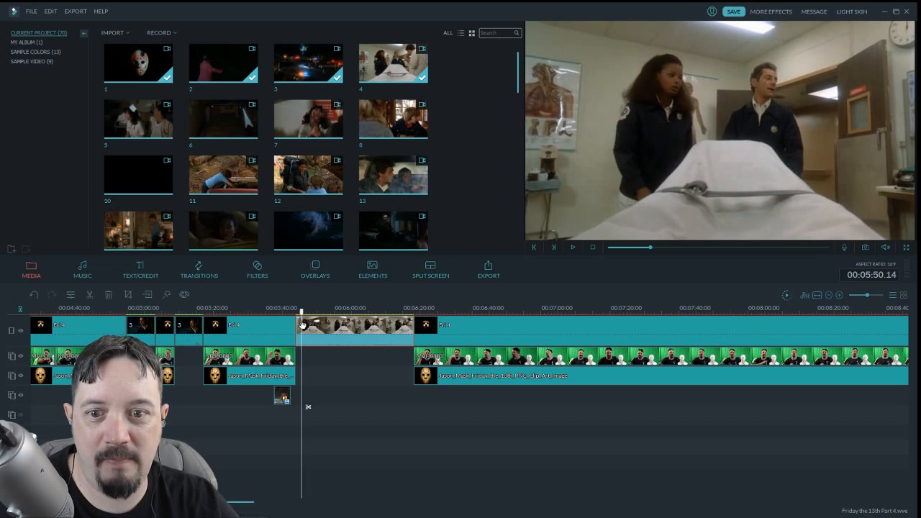
{"action": "left_click", "coordinate": [90, 296]}
{"action": "left_click", "coordinate": [295, 332]}
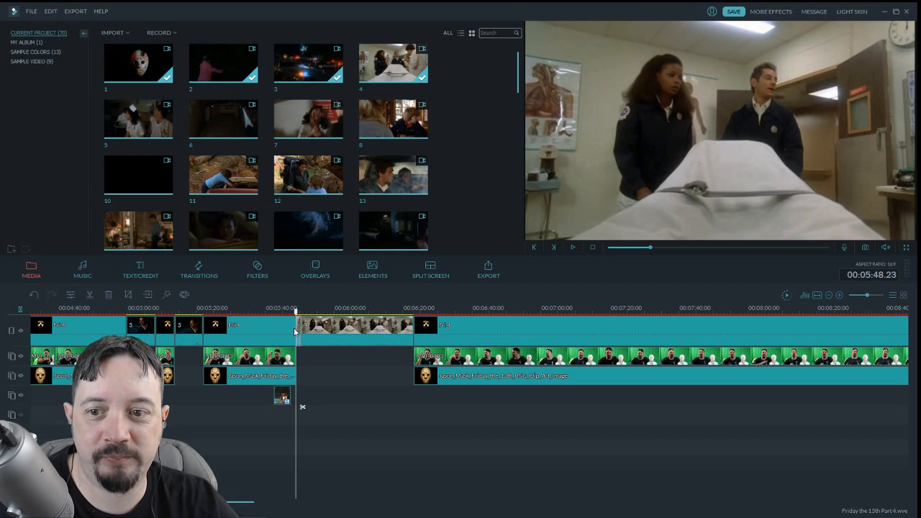
{"action": "left_click", "coordinate": [110, 295]}
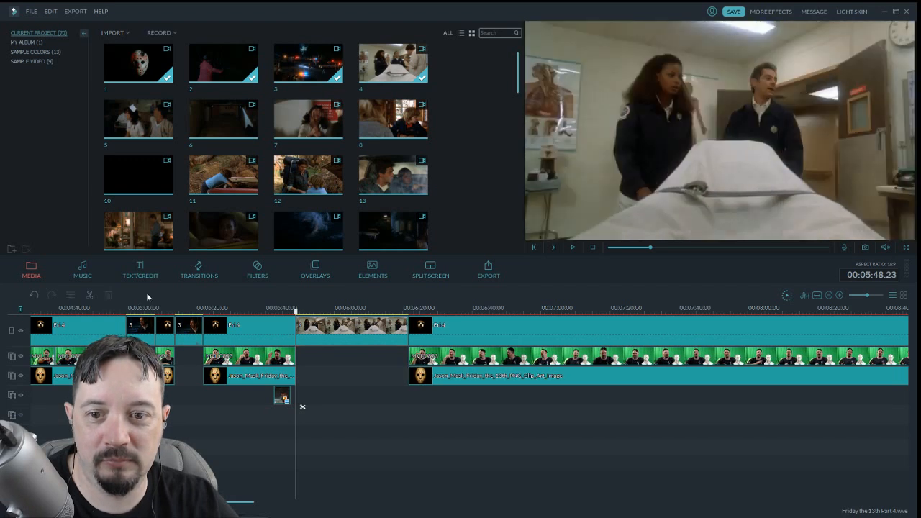
Play movie clip 4, cut it at 00:06:00.04 and remove its remaining end
{"action": "left_click", "coordinate": [574, 248]}
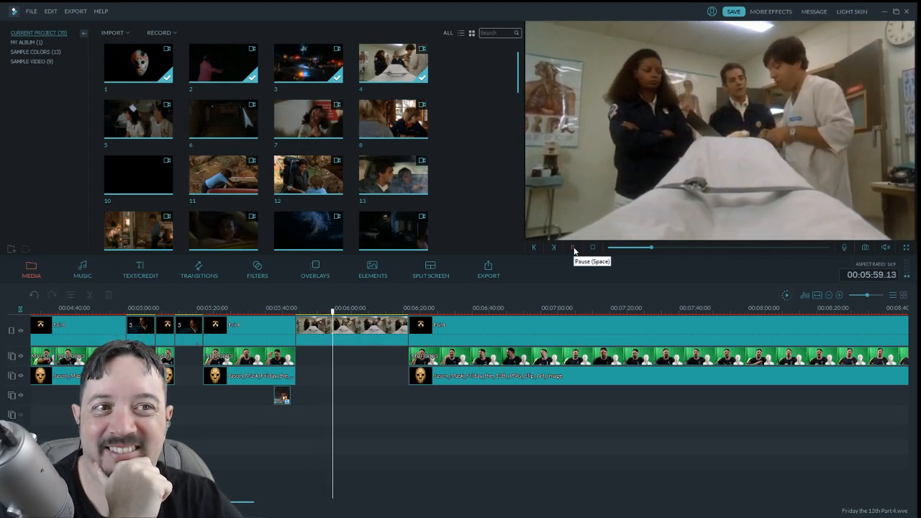
{"action": "left_click", "coordinate": [370, 332]}
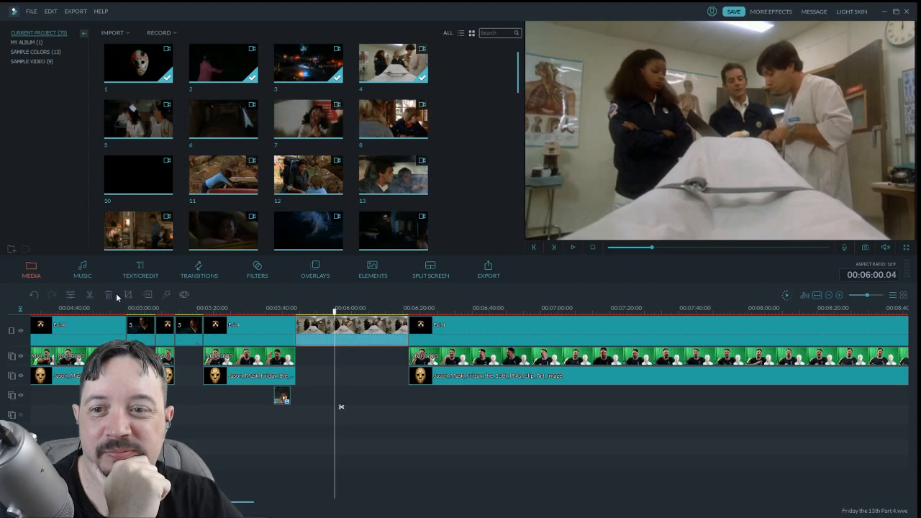
{"action": "left_click", "coordinate": [91, 296]}
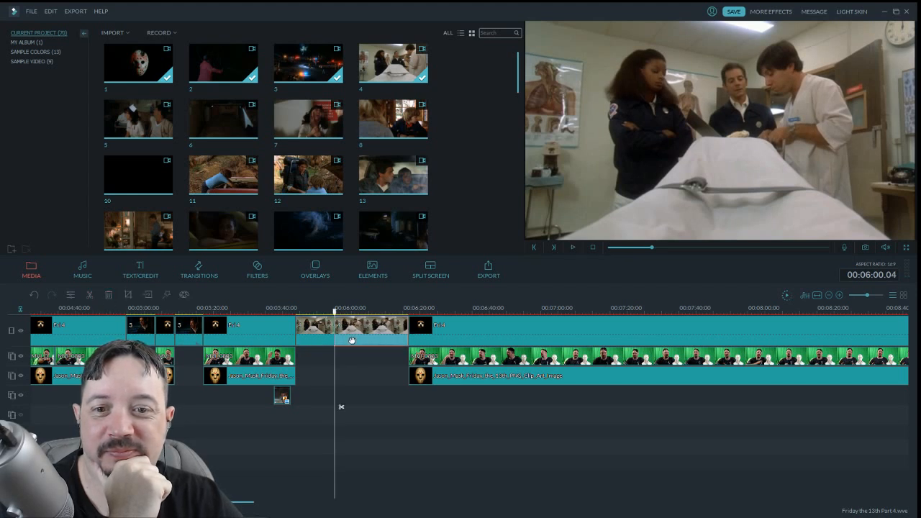
{"action": "left_click", "coordinate": [109, 295]}
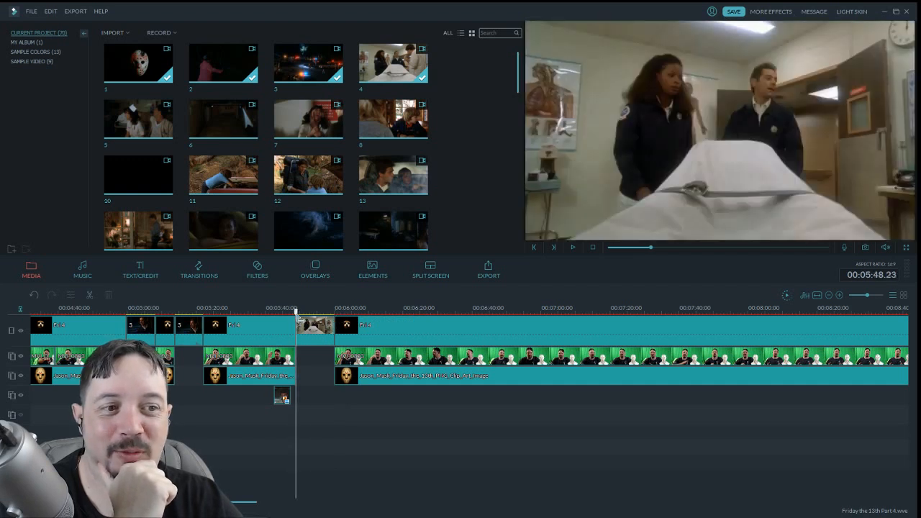
Check movie clip 4 from its start, cut it at 00:05:59.22 and remove the remaining end
{"action": "left_click_drag", "start_coordinate": [298, 318], "coordinate": [339, 328]}
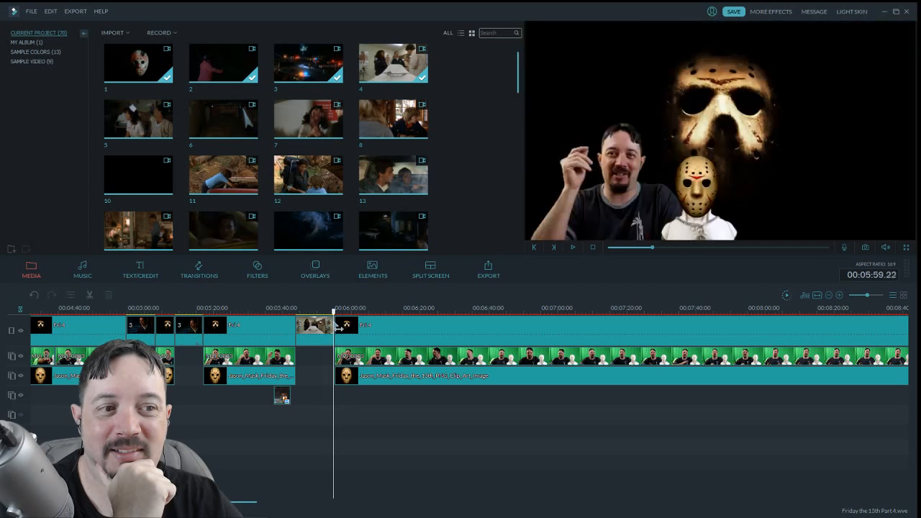
{"action": "left_click_drag", "start_coordinate": [338, 328], "coordinate": [298, 329]}
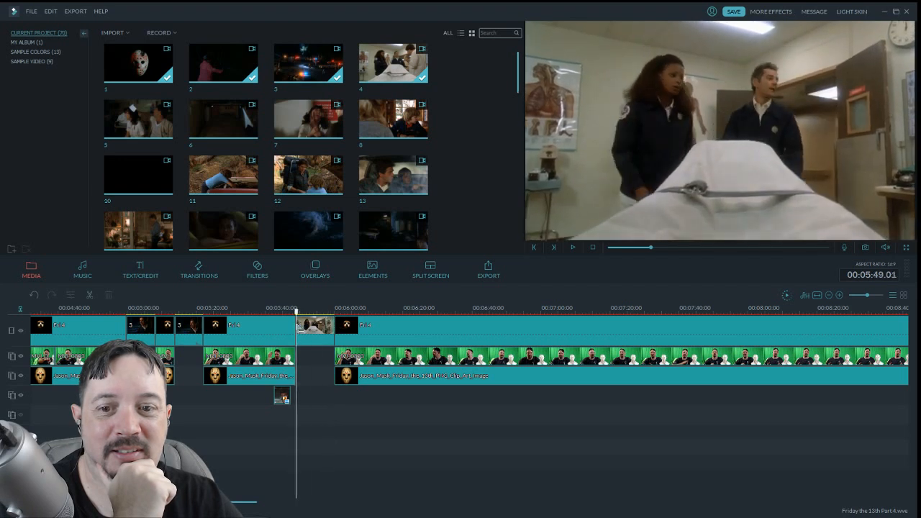
{"action": "left_click", "coordinate": [571, 248]}
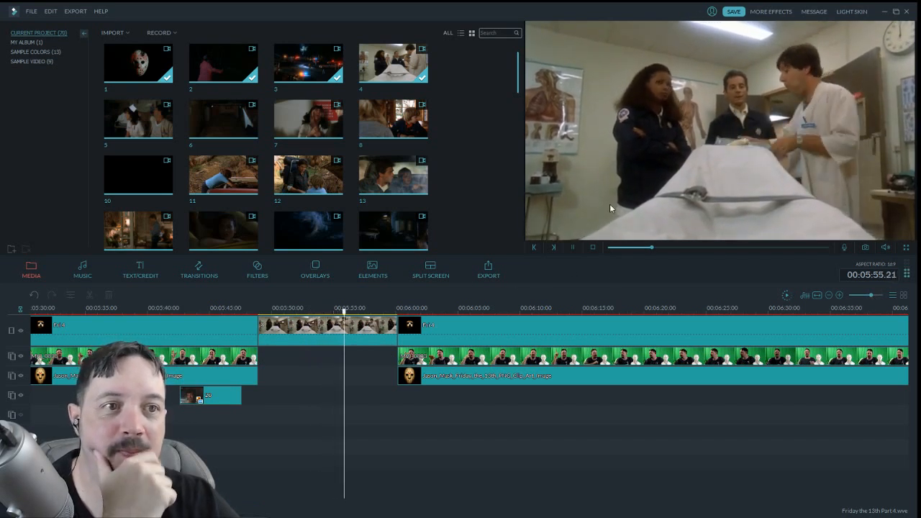
{"action": "left_click", "coordinate": [573, 249]}
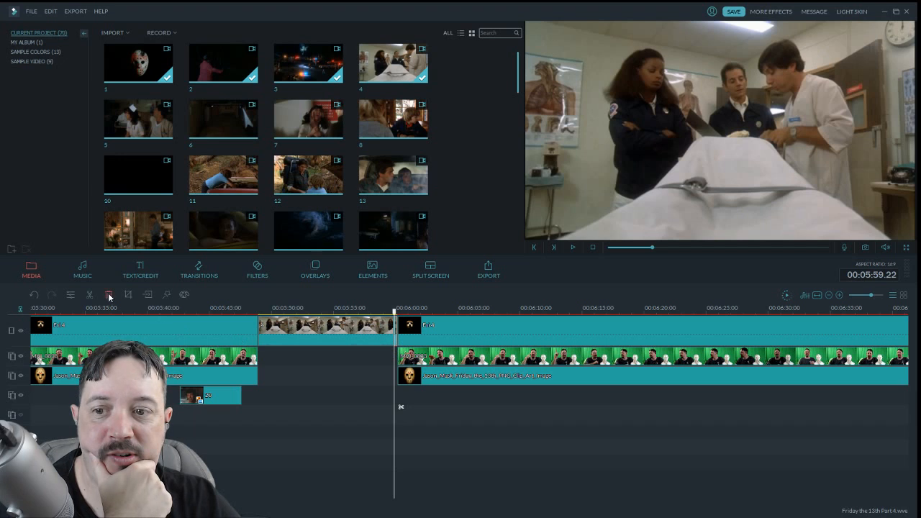
{"action": "left_click", "coordinate": [109, 297]}
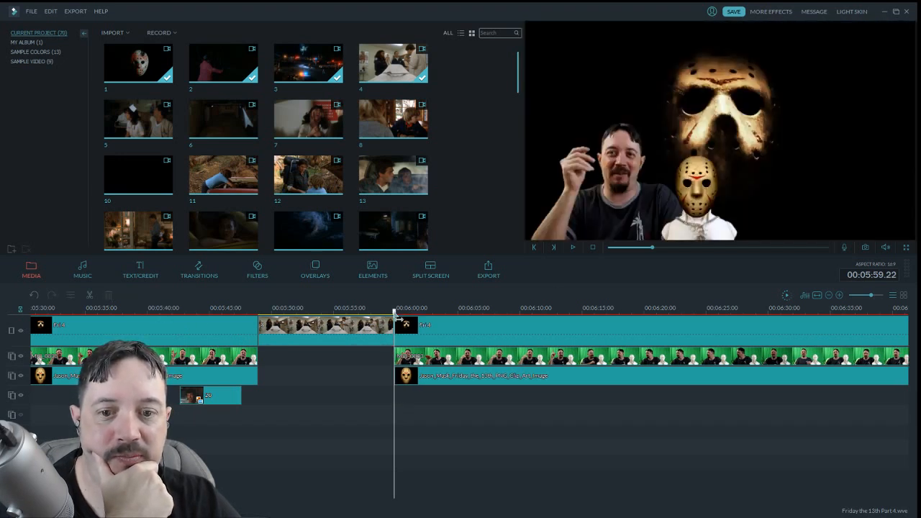
Replay the shortened movie clip 4, cut it at 00:05:49.08 and remove the part before the cut
{"action": "key", "text": "Right"}
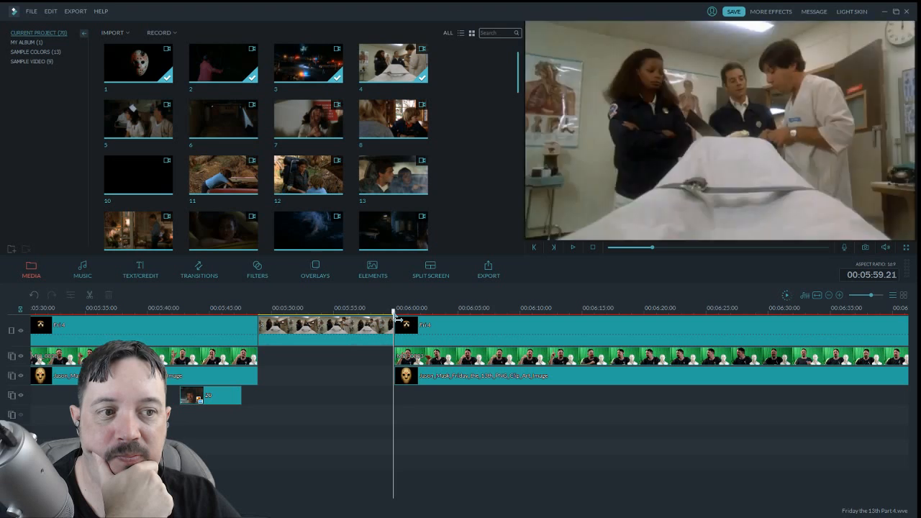
{"action": "key", "text": "Up"}
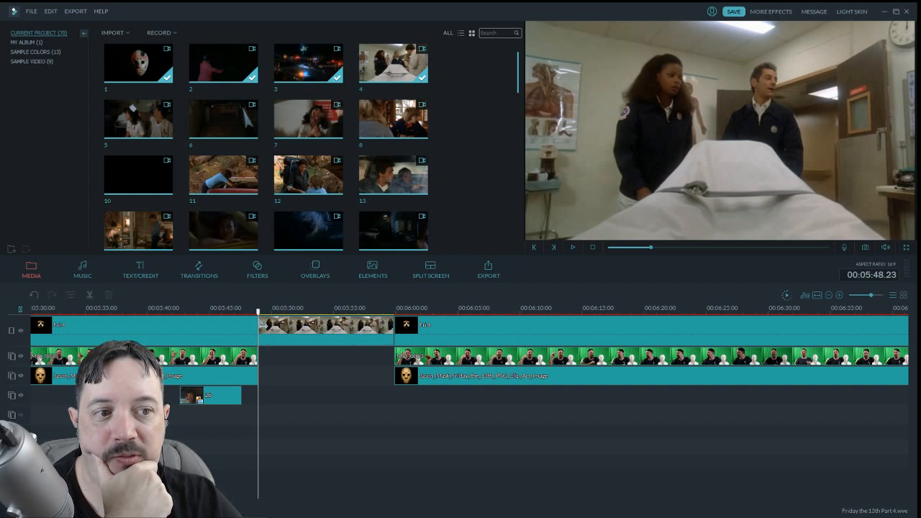
{"action": "key", "text": "space"}
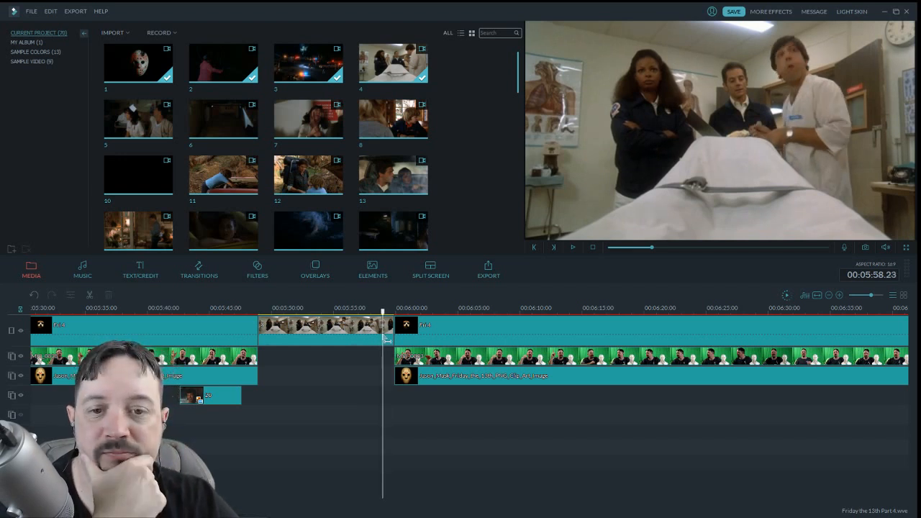
{"action": "left_click_drag", "start_coordinate": [363, 338], "coordinate": [263, 347]}
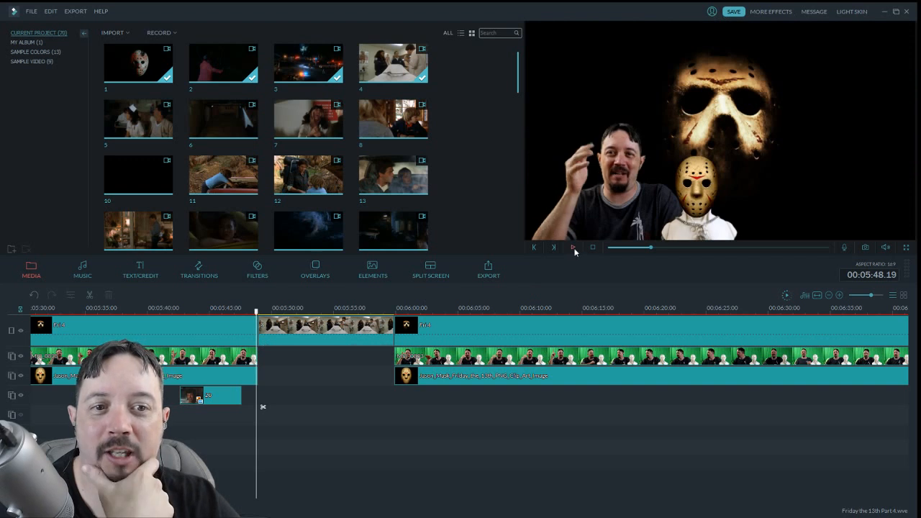
{"action": "left_click", "coordinate": [574, 248]}
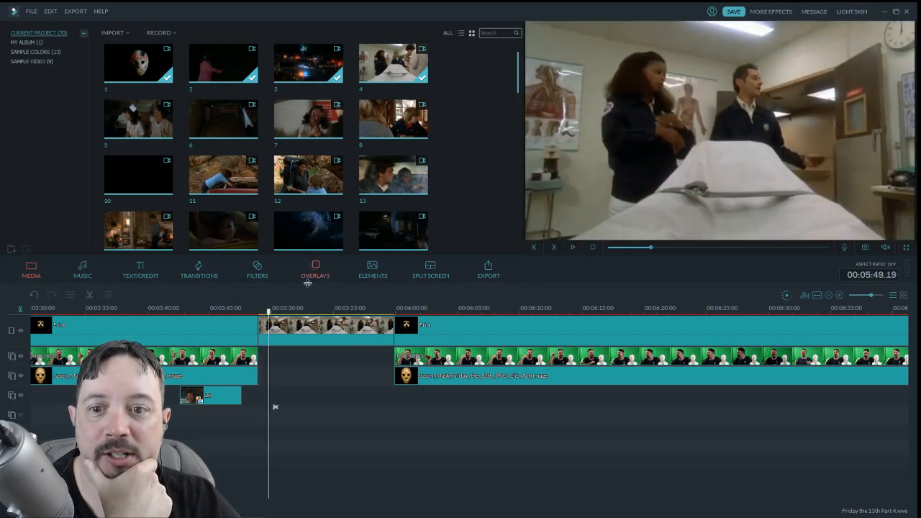
{"action": "left_click_drag", "start_coordinate": [271, 316], "coordinate": [265, 314]}
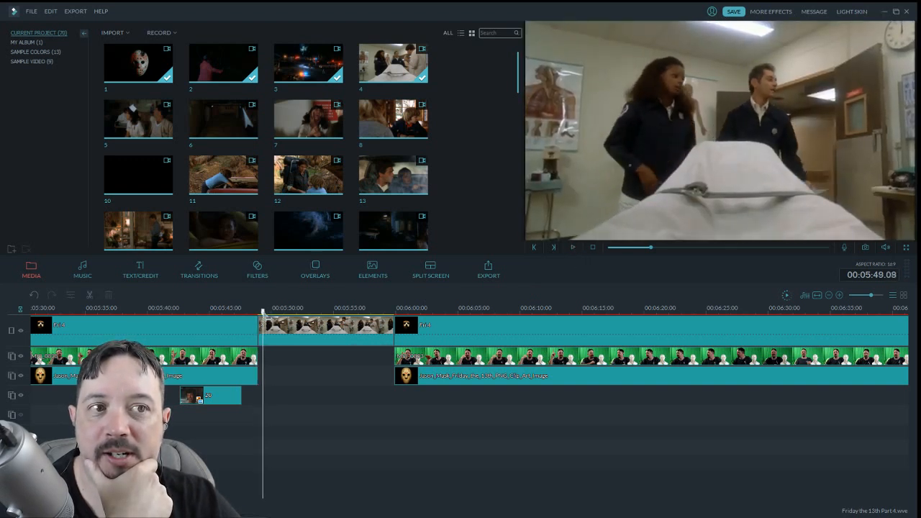
{"action": "left_click", "coordinate": [262, 324]}
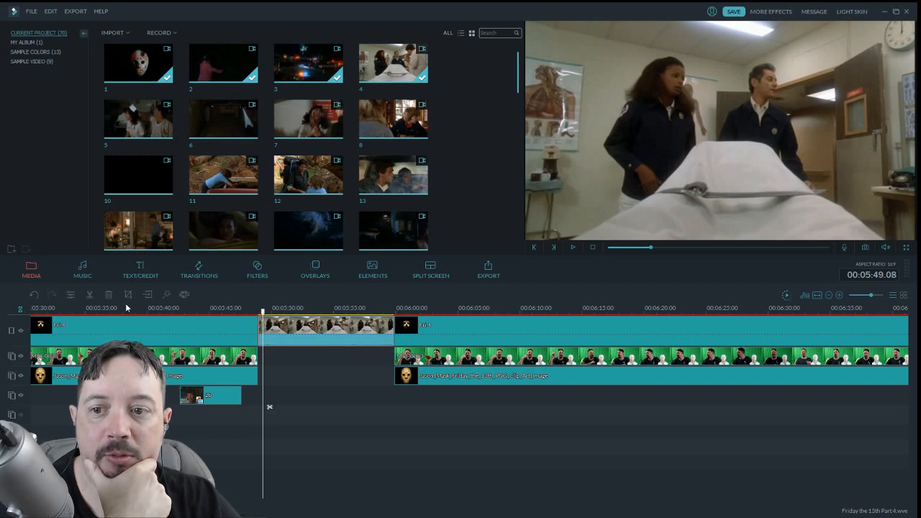
{"action": "left_click", "coordinate": [87, 296]}
{"action": "left_click", "coordinate": [259, 333]}
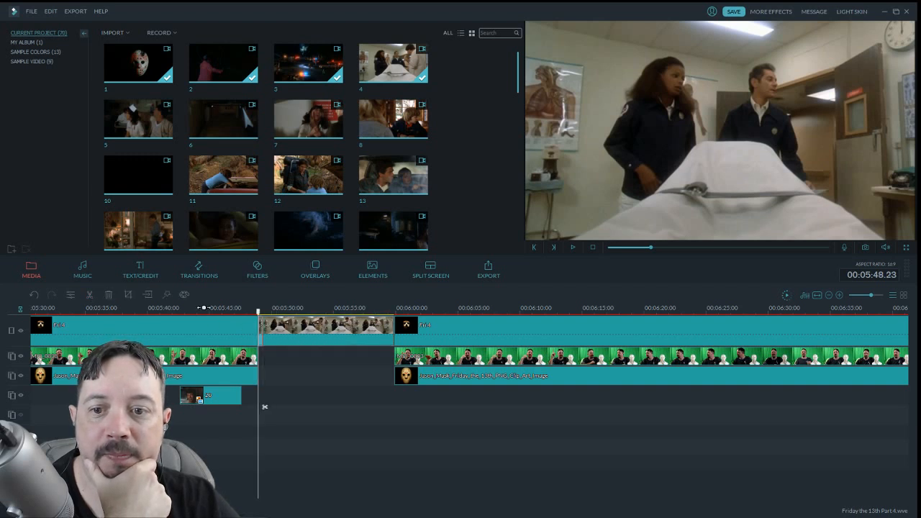
{"action": "left_click", "coordinate": [108, 296]}
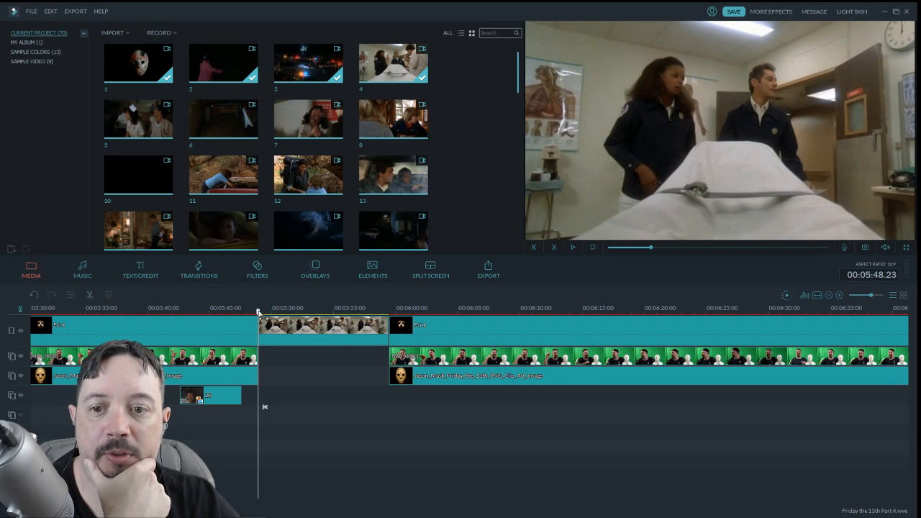
Play the new start of movie clip 4 and set the clip's audio fade-out to 1.32 s
{"action": "left_click", "coordinate": [574, 249]}
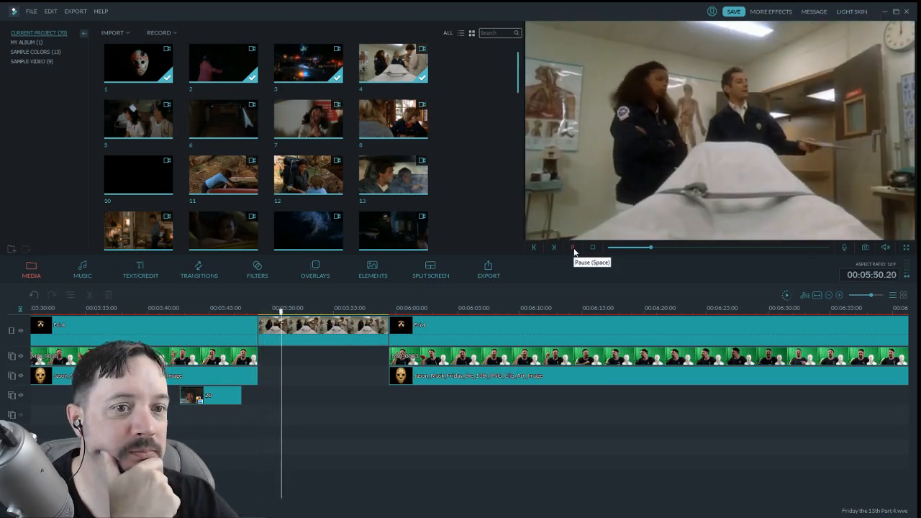
{"action": "left_click", "coordinate": [574, 248]}
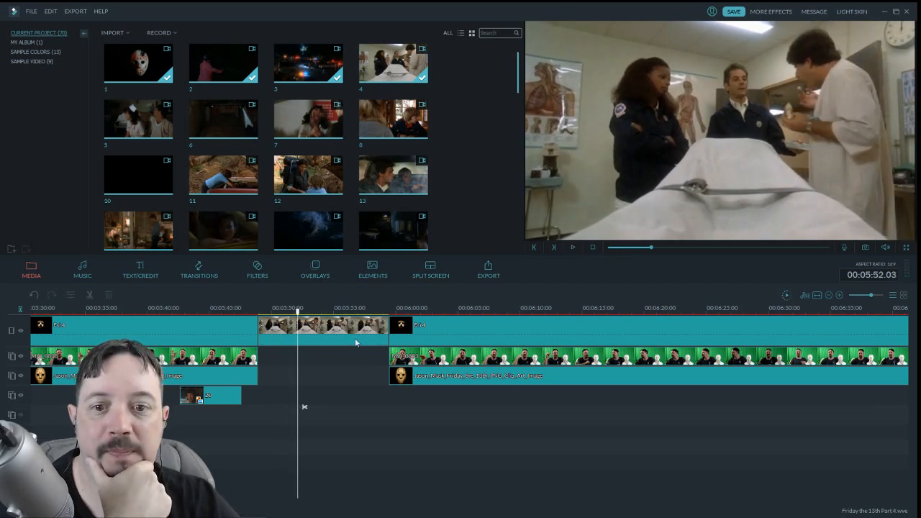
{"action": "double_click", "coordinate": [348, 328]}
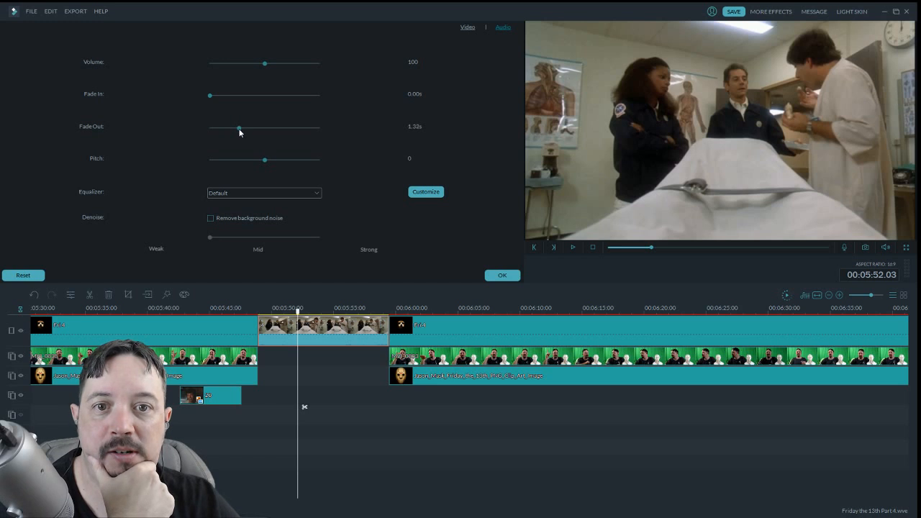
{"action": "left_click", "coordinate": [500, 276]}
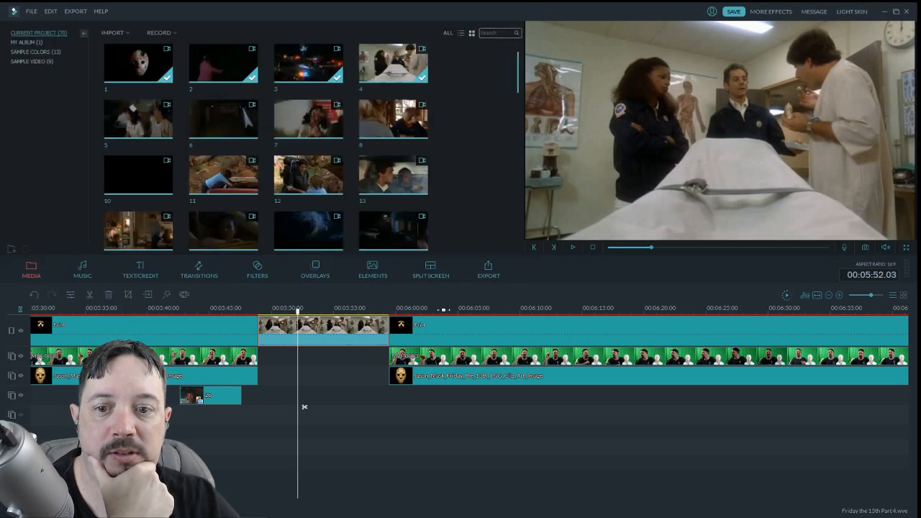
Play on to 00:06:04.05, place picture 21 there on the free overlay track and give it the To the Left 2 motion
{"action": "left_click", "coordinate": [574, 248]}
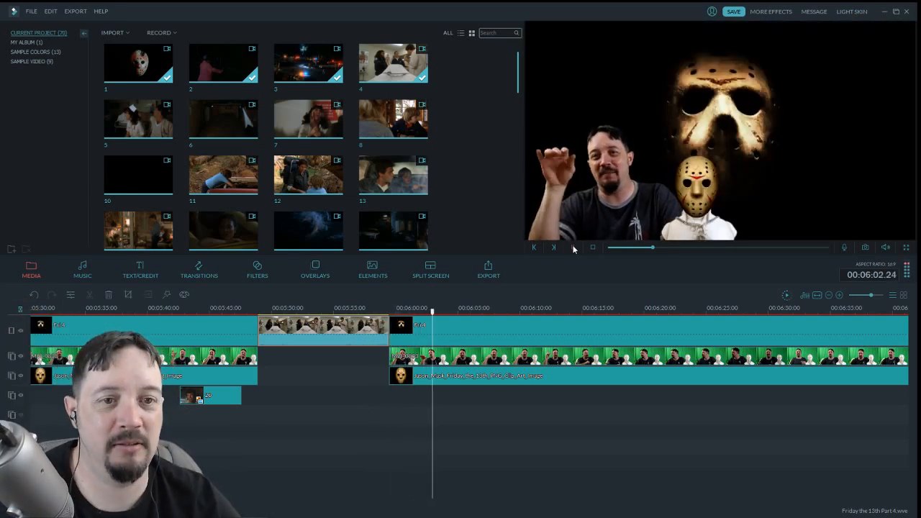
{"action": "left_click", "coordinate": [574, 249]}
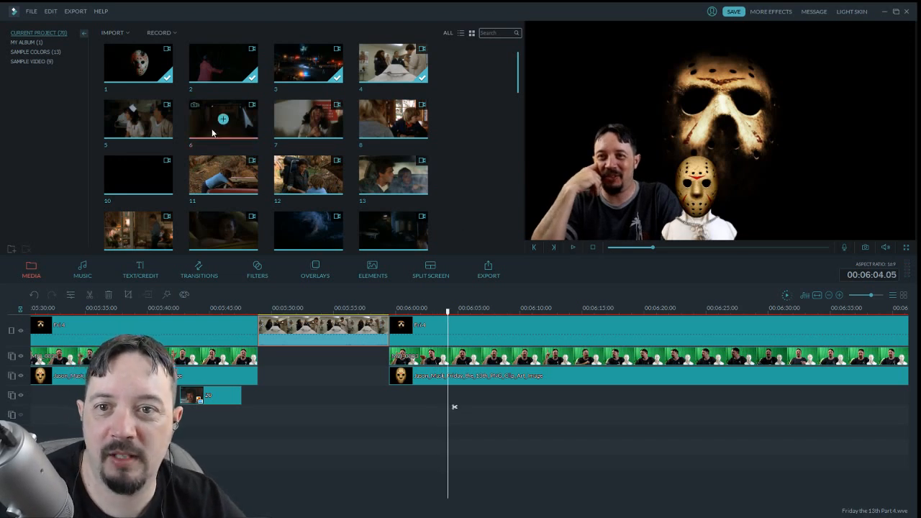
{"action": "left_click_drag", "start_coordinate": [520, 82], "coordinate": [513, 237]}
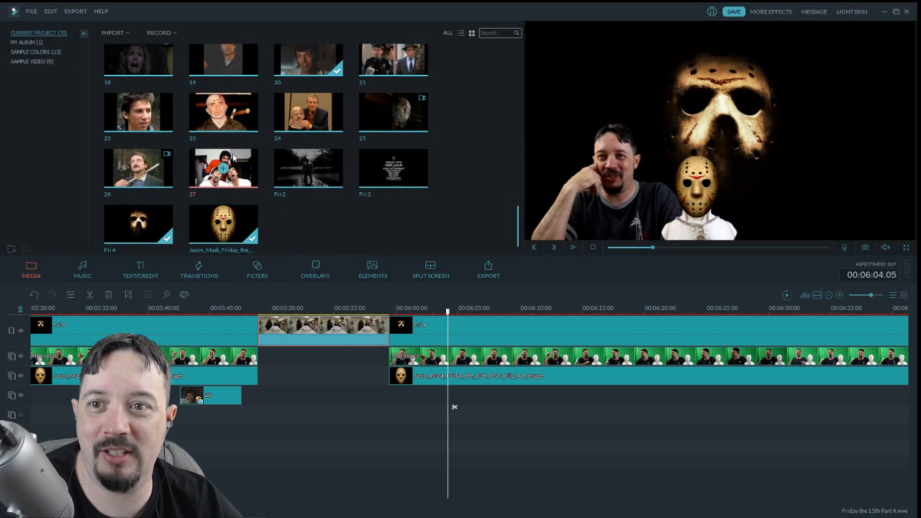
{"action": "scroll", "coordinate": [408, 151], "scroll_direction": "up", "scroll_amount": 2}
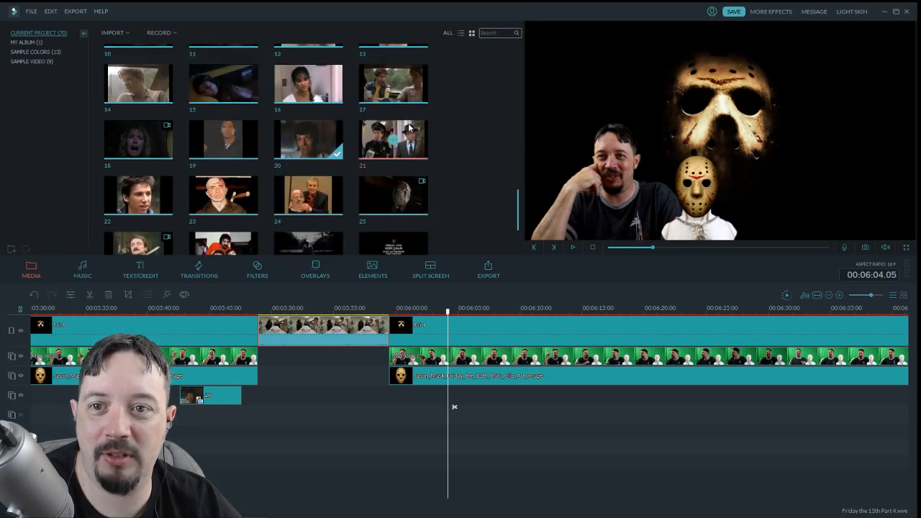
{"action": "left_click_drag", "start_coordinate": [409, 127], "coordinate": [448, 405]}
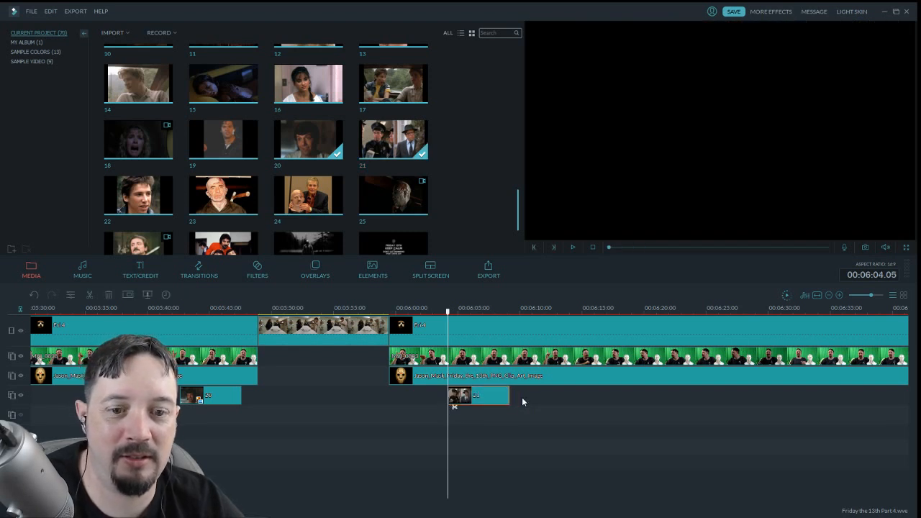
{"action": "double_click", "coordinate": [482, 397]}
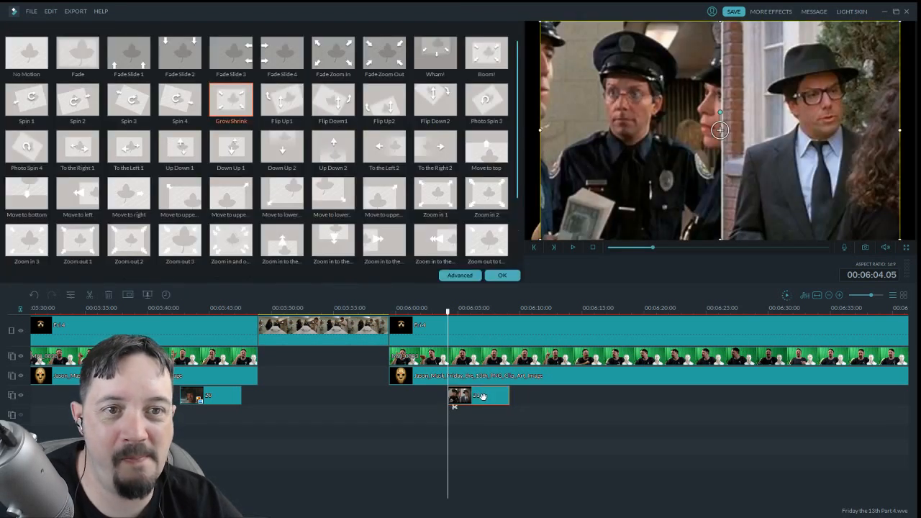
{"action": "left_click", "coordinate": [384, 148]}
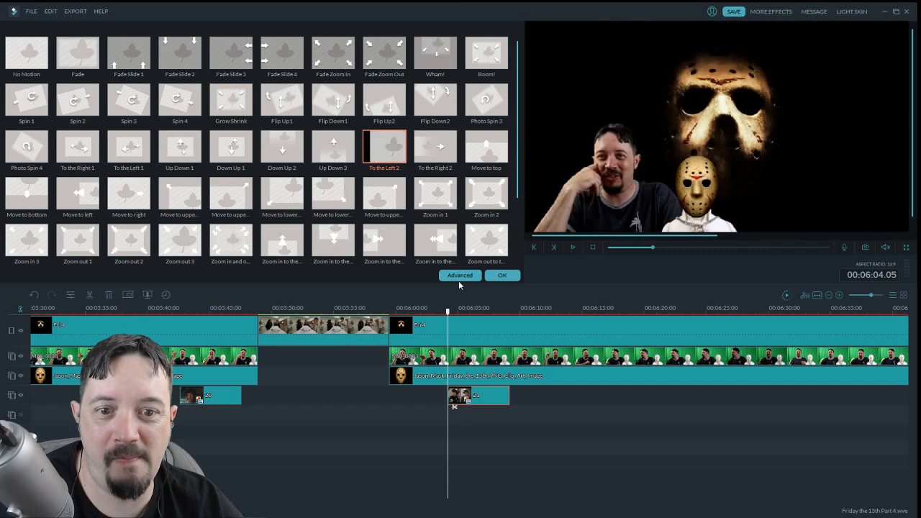
{"action": "left_click", "coordinate": [501, 276]}
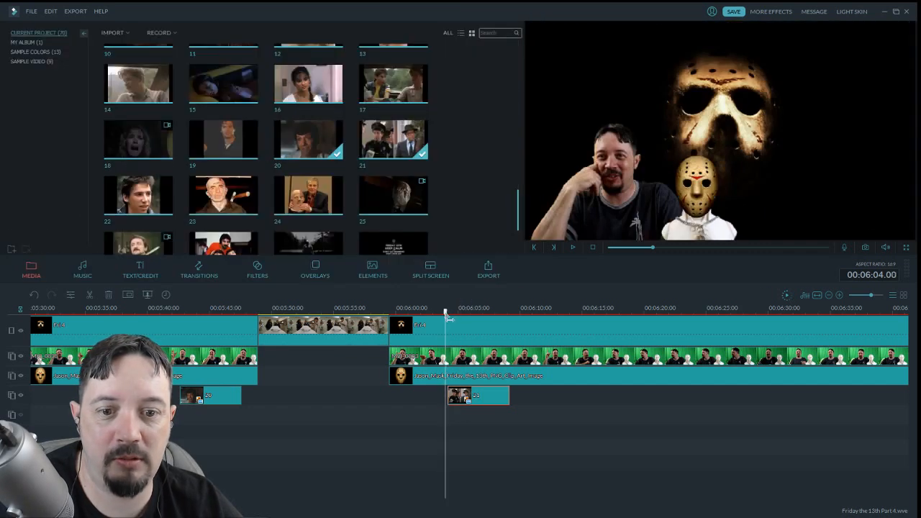
Play the passage with picture 21 and beyond, and select the presenter clip with the playhead at 00:06:14.03
{"action": "left_click", "coordinate": [574, 247]}
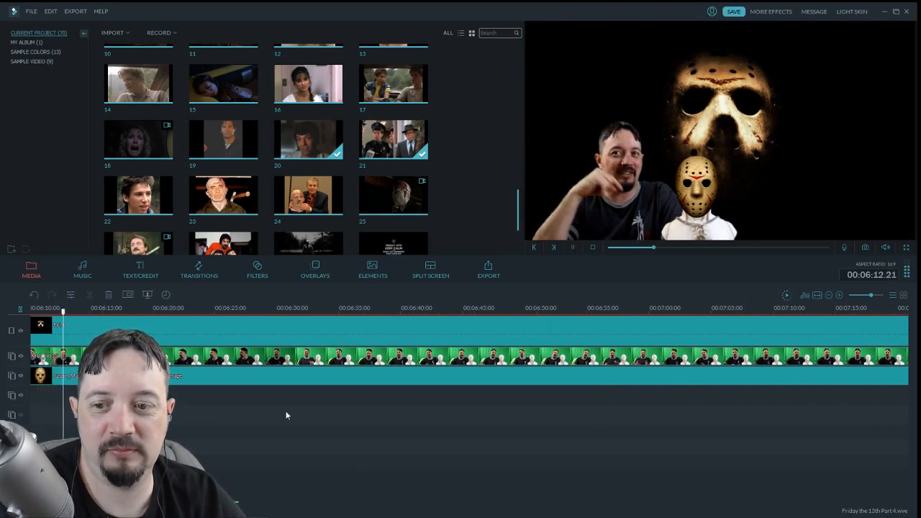
{"action": "left_click", "coordinate": [572, 250]}
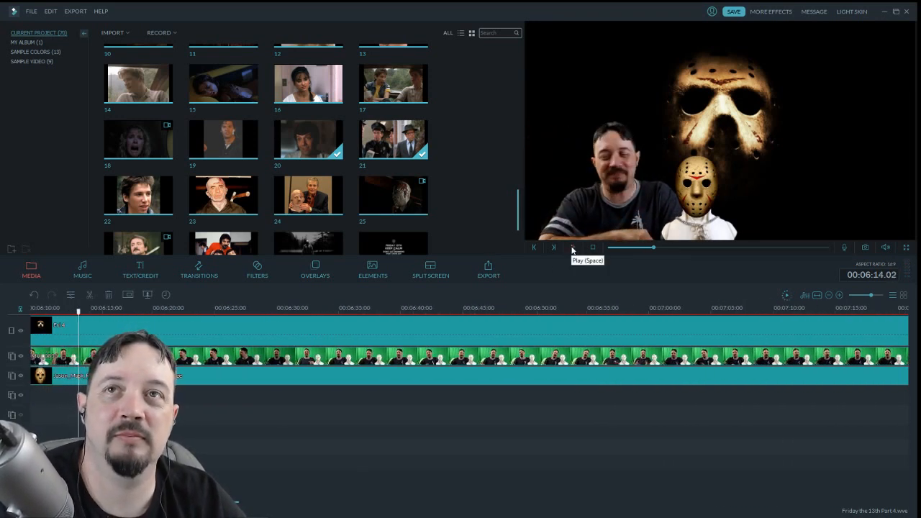
{"action": "left_click", "coordinate": [572, 249]}
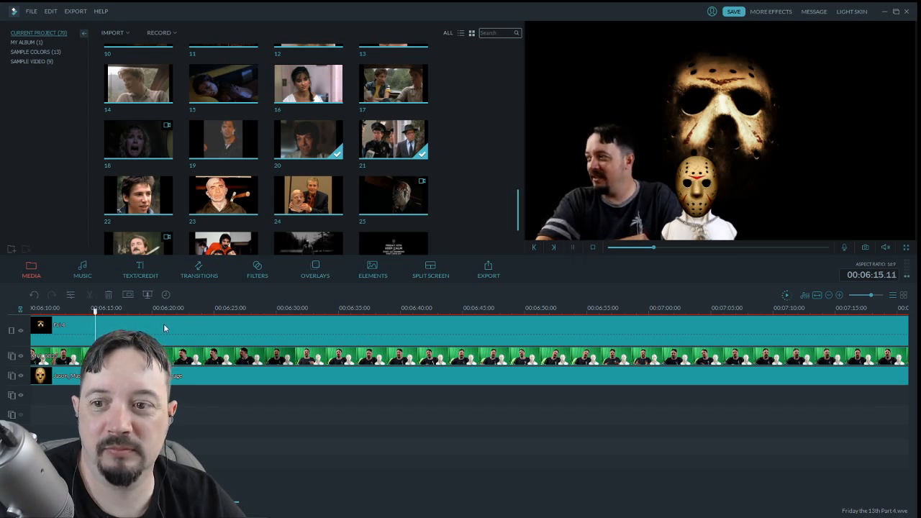
{"action": "left_click_drag", "start_coordinate": [103, 312], "coordinate": [69, 311]}
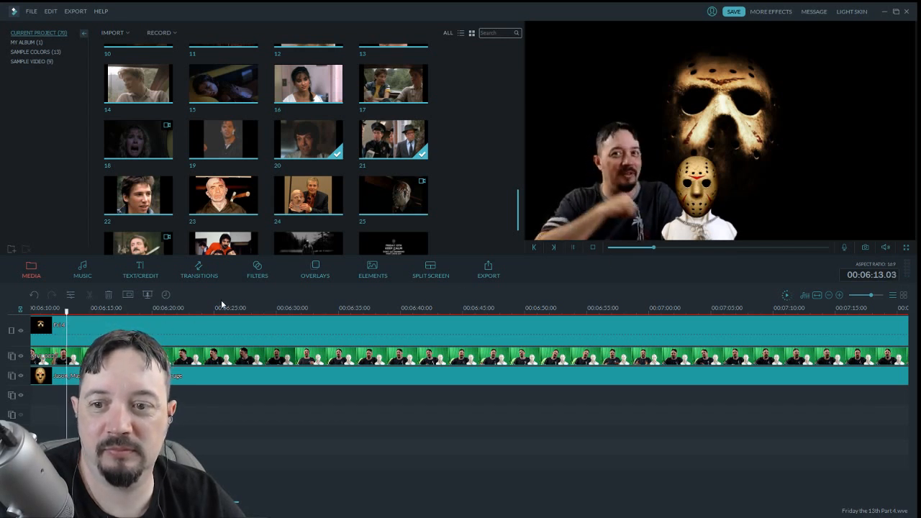
{"action": "left_click", "coordinate": [573, 249]}
{"action": "left_click", "coordinate": [176, 353]}
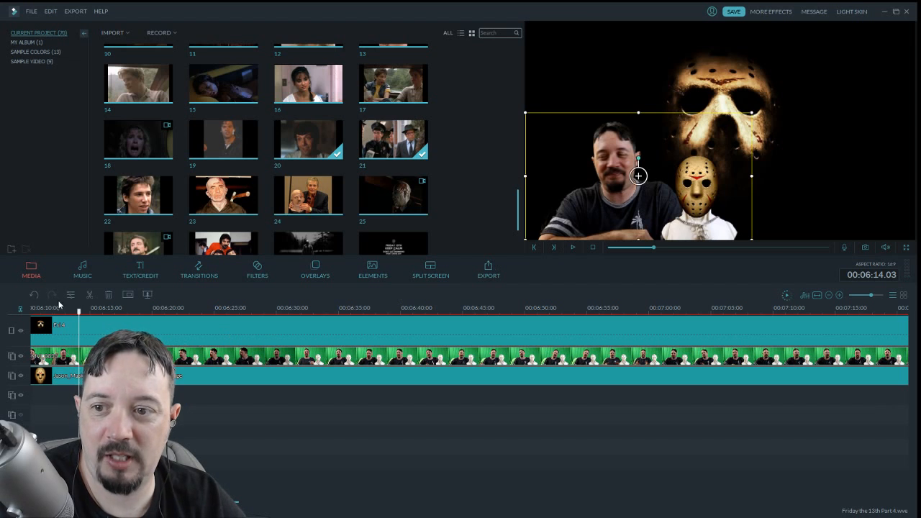
Play on, split the presenter clip at 00:06:26.21, and delete the mistake from 00:06:14.03 up to that cut, closing the gap
{"action": "left_click", "coordinate": [573, 249]}
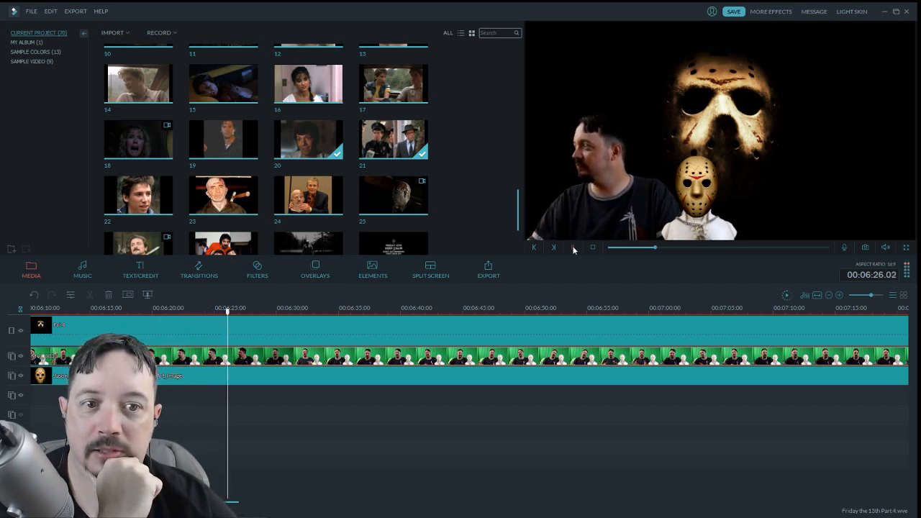
{"action": "left_click", "coordinate": [574, 248]}
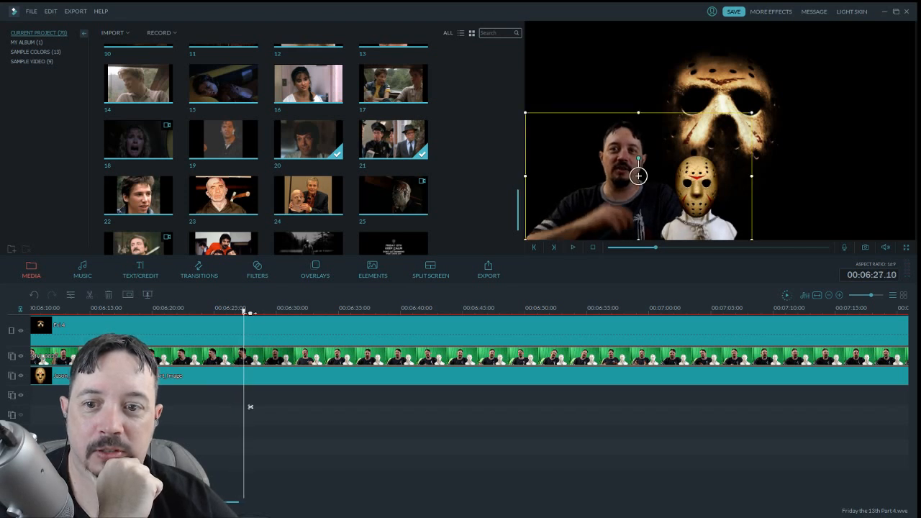
{"action": "left_click_drag", "start_coordinate": [247, 318], "coordinate": [243, 319]}
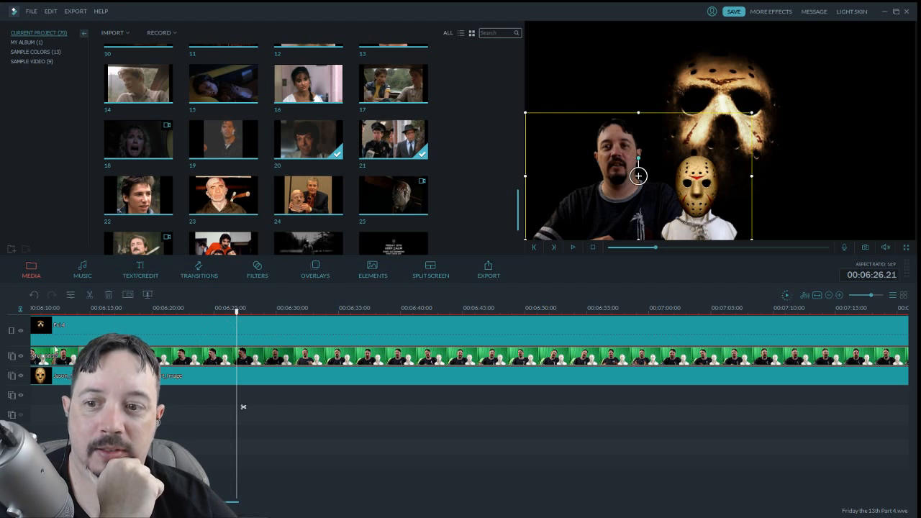
{"action": "left_click", "coordinate": [90, 295]}
{"action": "left_click", "coordinate": [79, 312]}
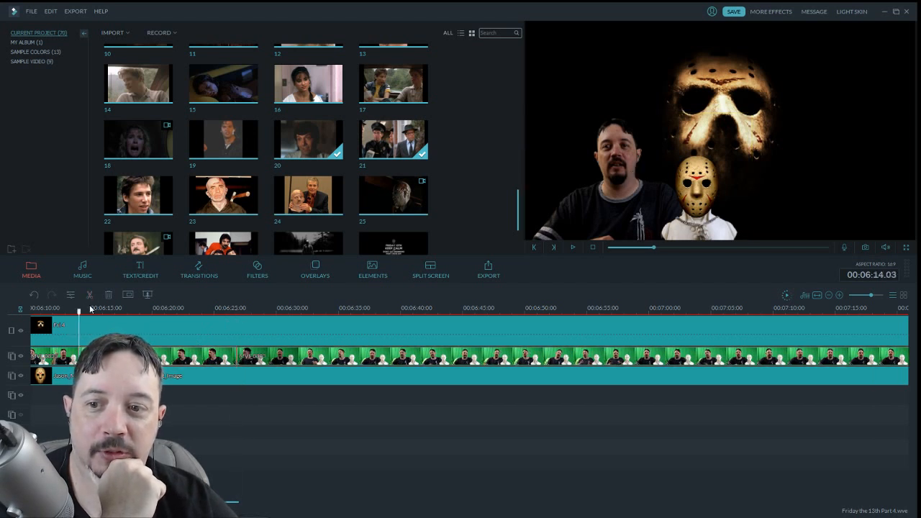
{"action": "left_click", "coordinate": [109, 295]}
{"action": "left_click_drag", "start_coordinate": [307, 359], "coordinate": [183, 362]}
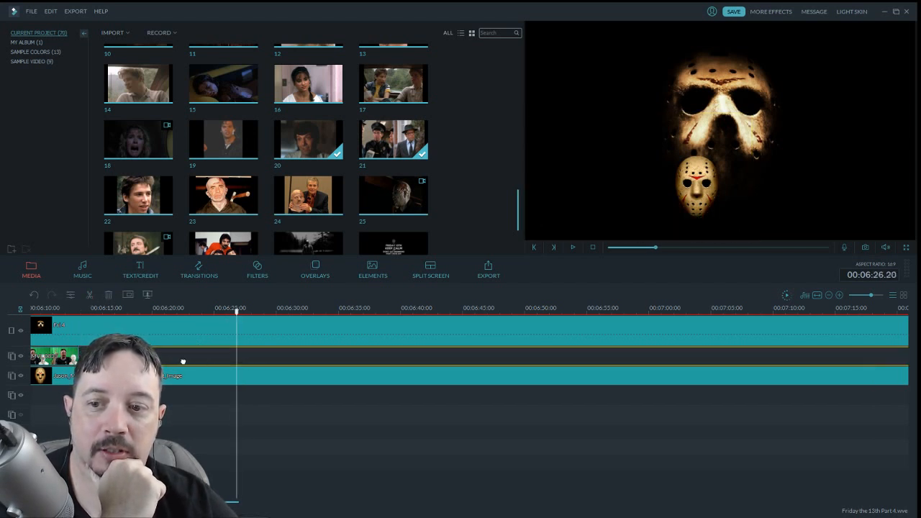
Replay the presenter join up to 00:06:21.17 and bring up the first movie clips in the media library
{"action": "left_click_drag", "start_coordinate": [176, 319], "coordinate": [101, 315]}
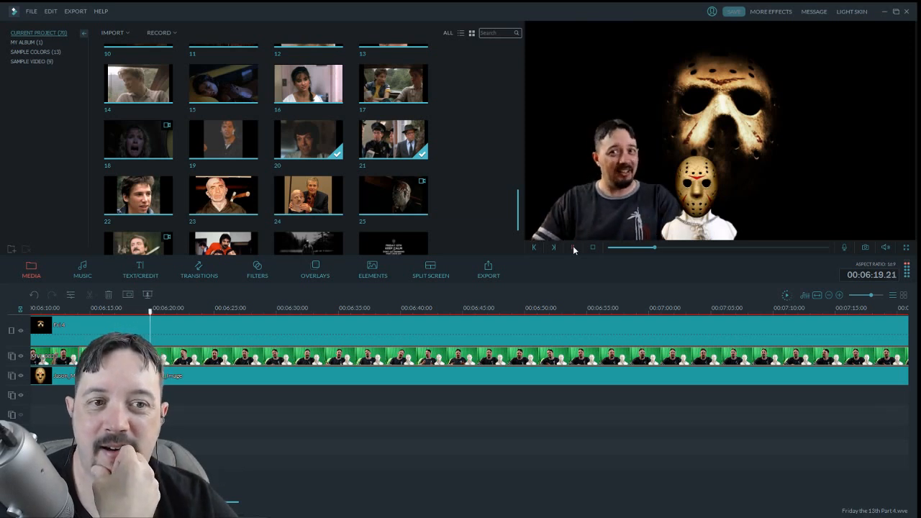
{"action": "left_click", "coordinate": [573, 247]}
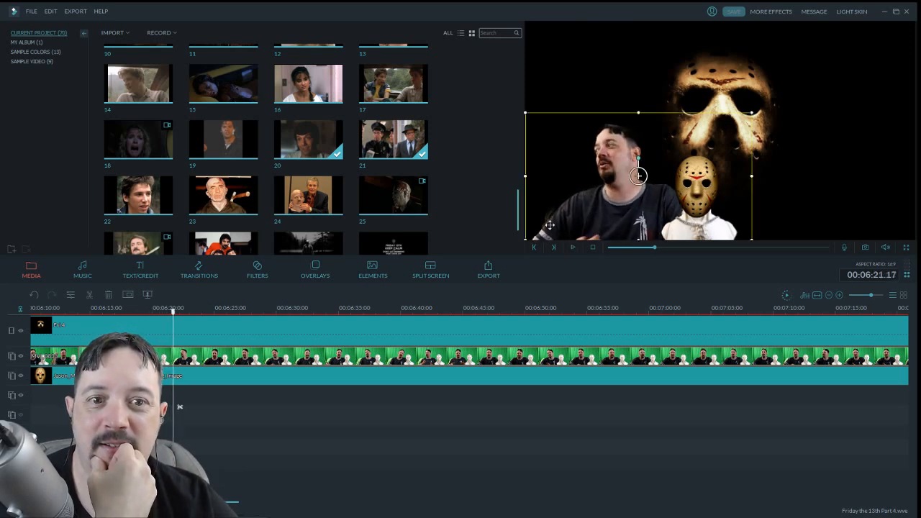
{"action": "left_click_drag", "start_coordinate": [518, 205], "coordinate": [527, 59]}
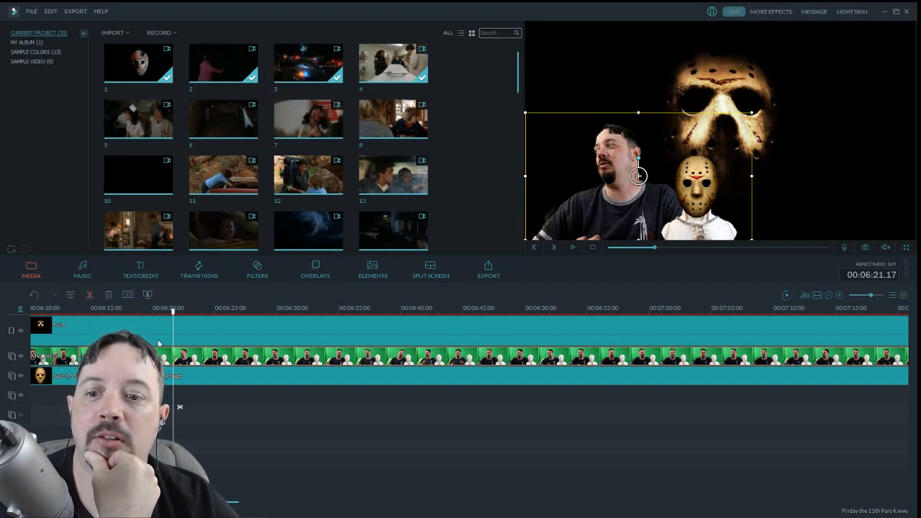
Try splitting the presenter clip, background and mask image at 00:06:21.17, play on from there, and undo the splits
{"action": "key", "text": "ctrl+b"}
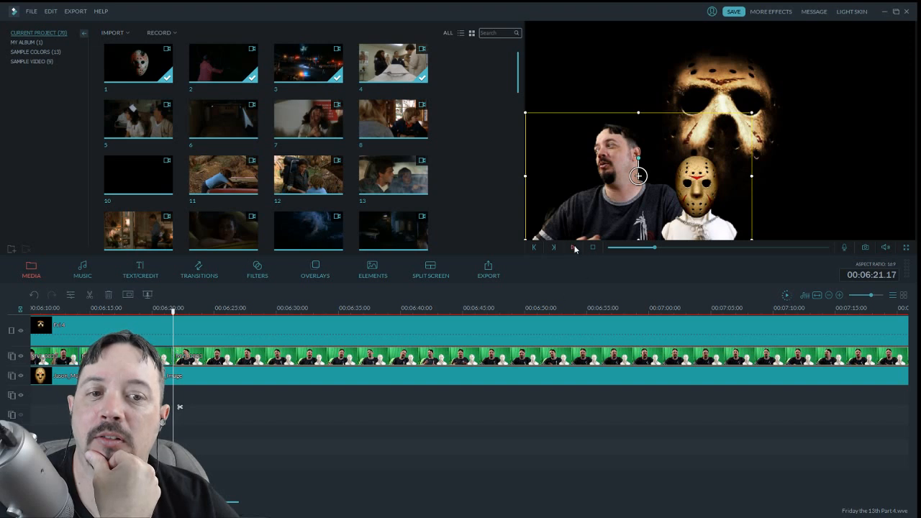
{"action": "left_click", "coordinate": [97, 320]}
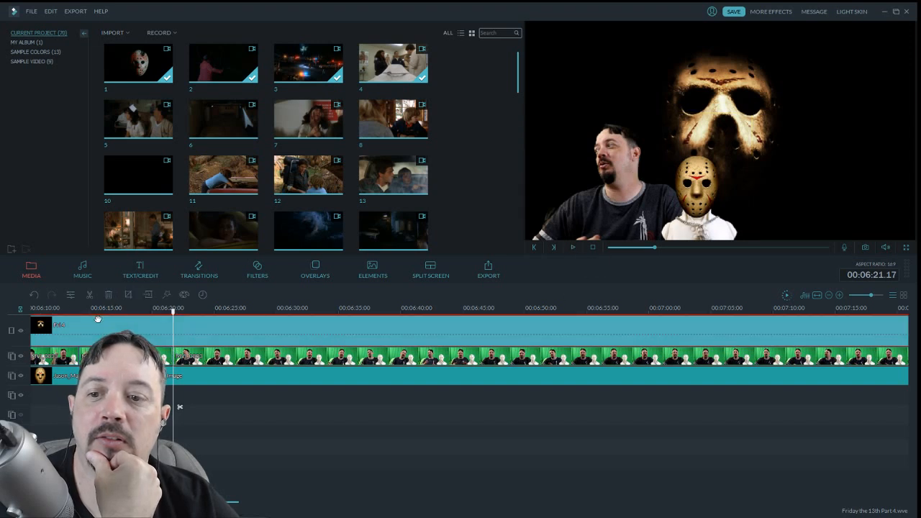
{"action": "left_click", "coordinate": [90, 298]}
{"action": "left_click", "coordinate": [201, 372]}
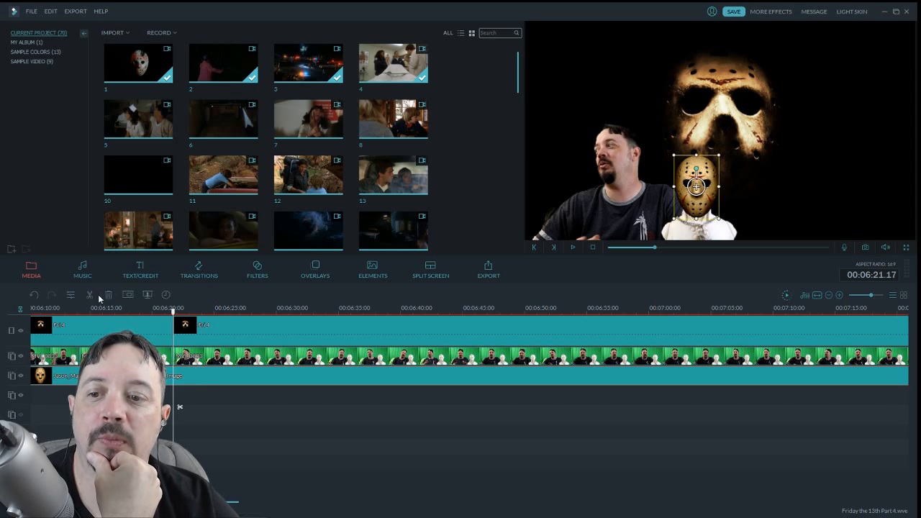
{"action": "left_click", "coordinate": [573, 248]}
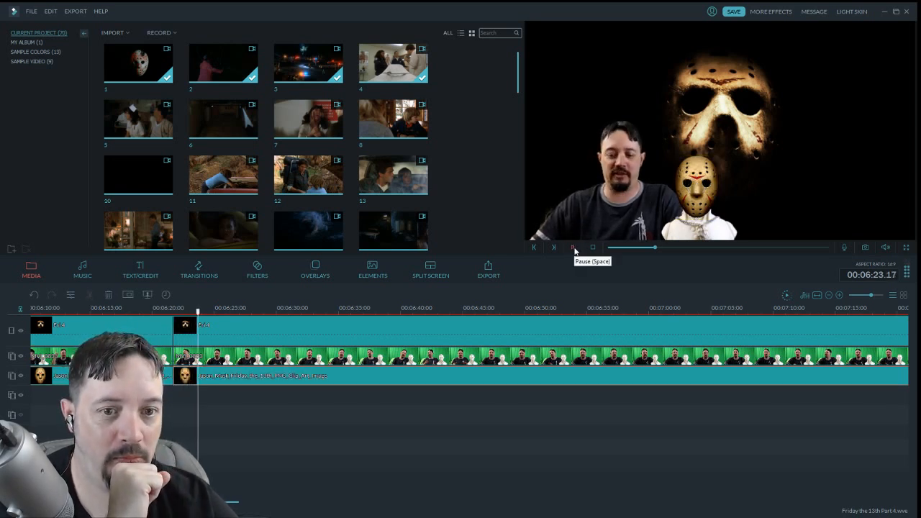
{"action": "key", "text": "space"}
{"action": "left_click", "coordinate": [33, 295]}
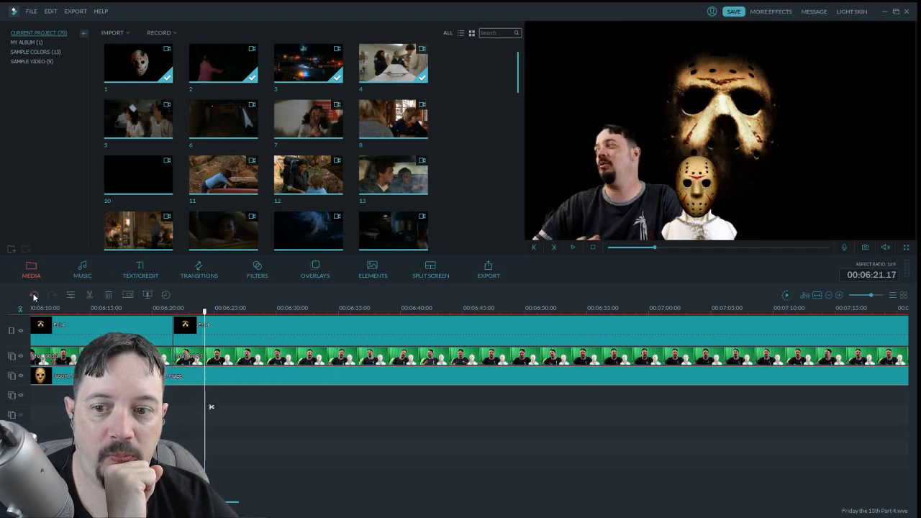
{"action": "left_click", "coordinate": [33, 294]}
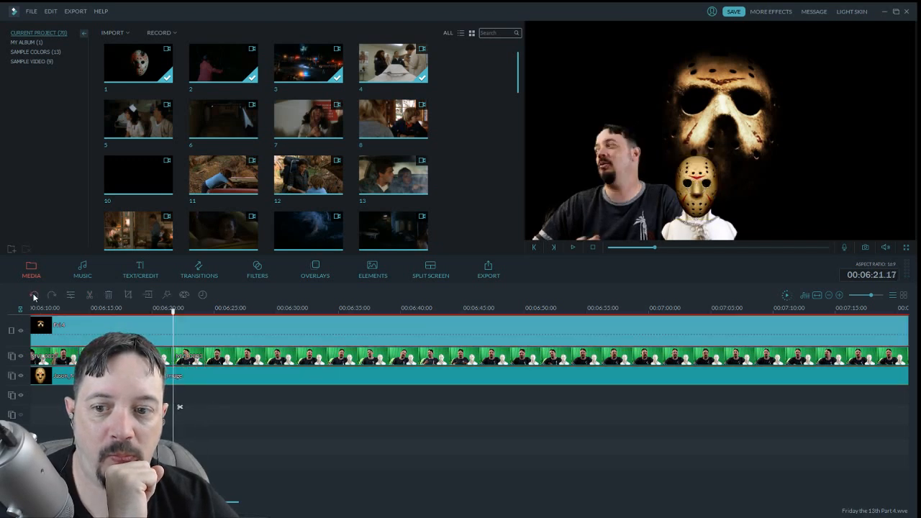
Play on to 00:06:24.15, split the presenter clip, background and mask image there, and insert movie clip 5 at the split
{"action": "left_click", "coordinate": [574, 247]}
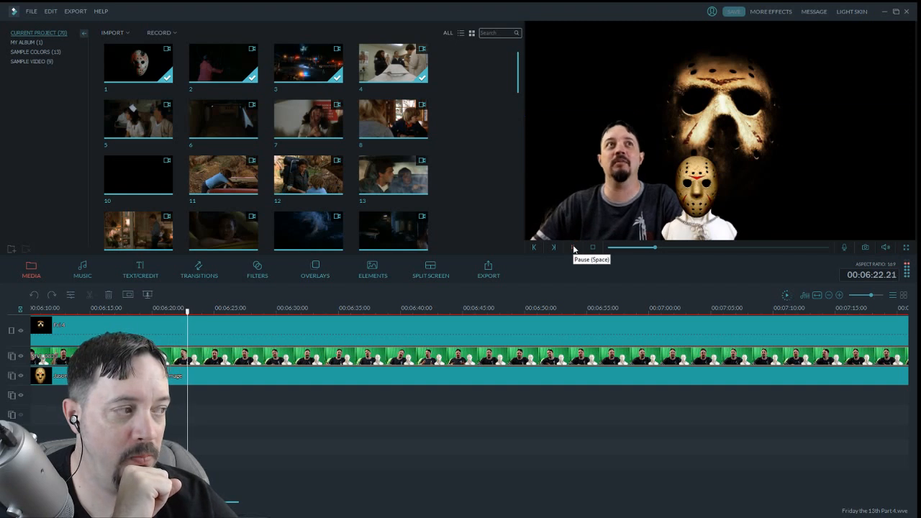
{"action": "left_click", "coordinate": [574, 247]}
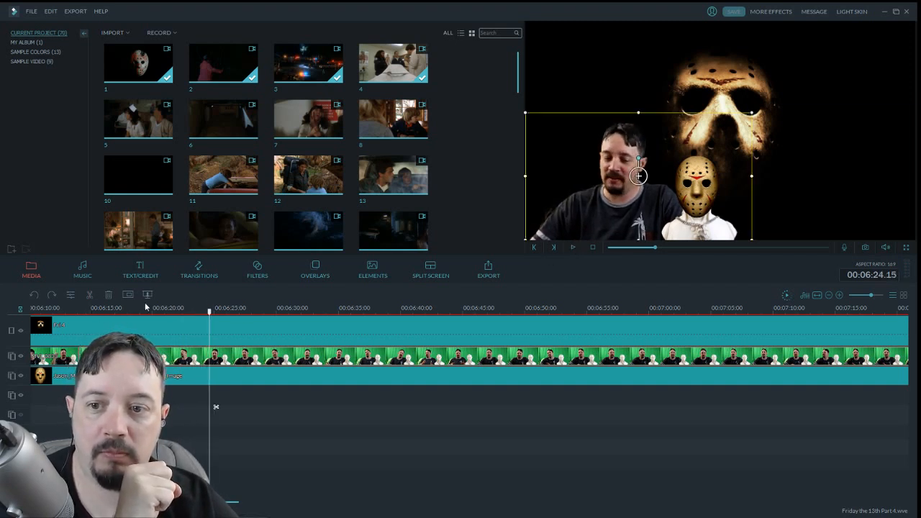
{"action": "left_click", "coordinate": [92, 297]}
{"action": "left_click", "coordinate": [266, 334]}
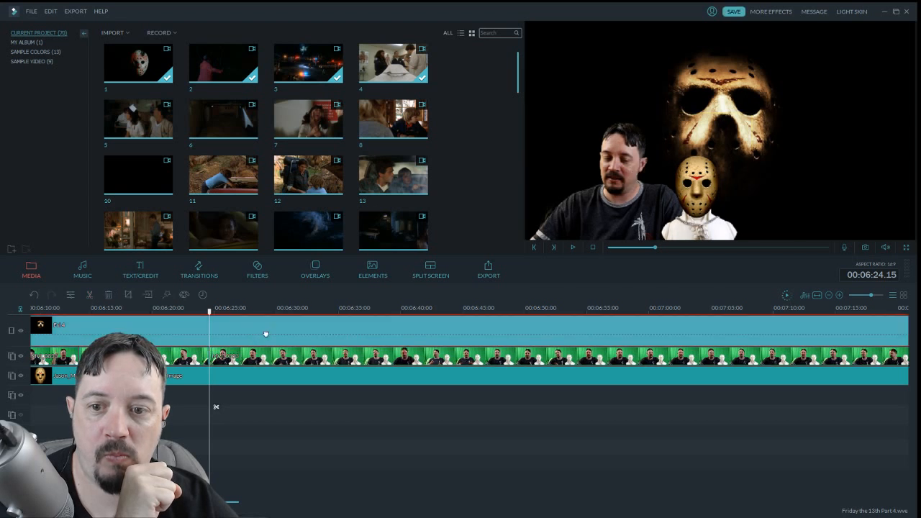
{"action": "left_click", "coordinate": [93, 297]}
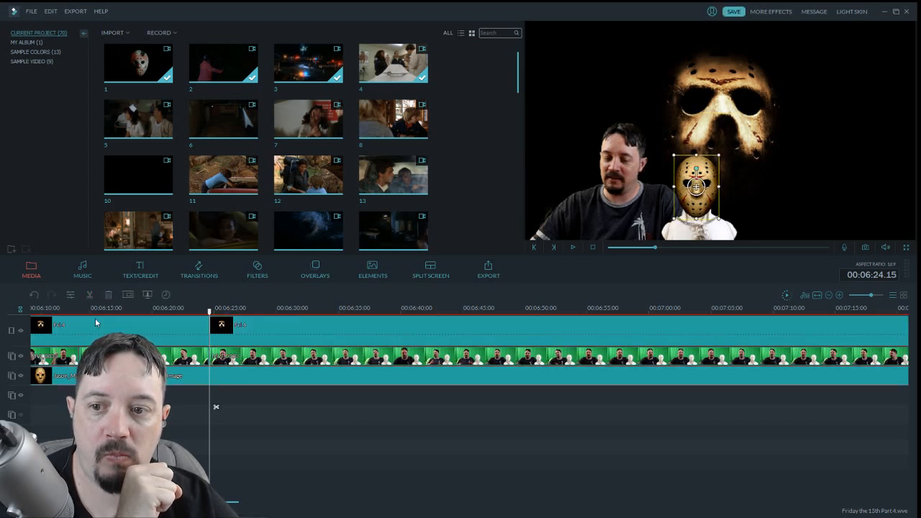
{"action": "mouse_move", "coordinate": [223, 128]}
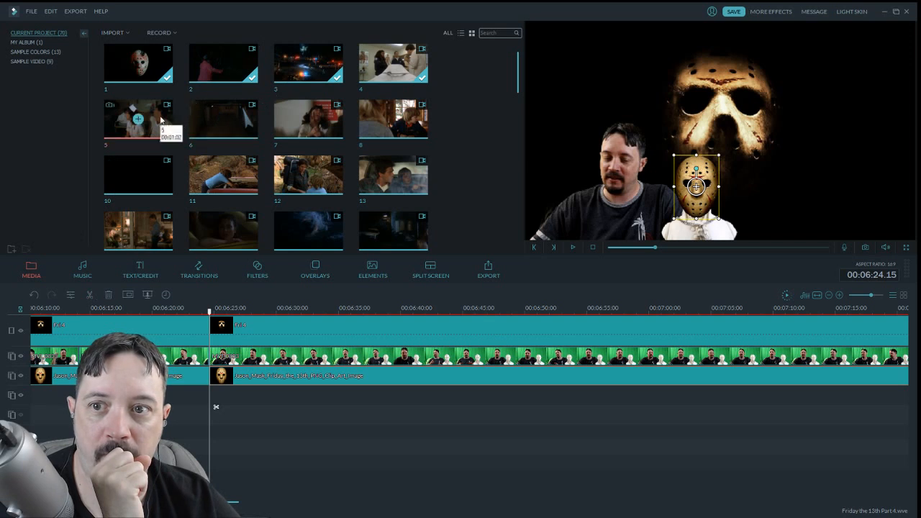
{"action": "left_click", "coordinate": [138, 118]}
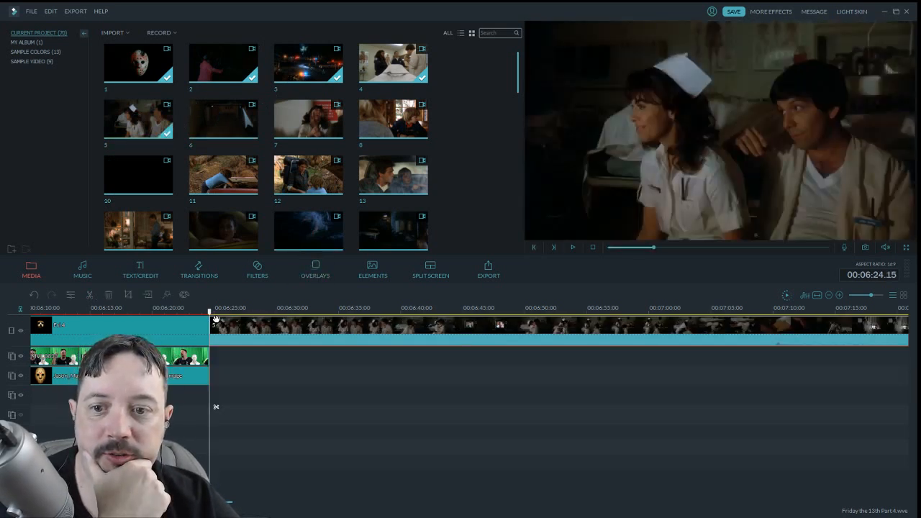
Skim through movie clip 5, cut it at 00:06:37.24 and remove the part before the cut
{"action": "left_click_drag", "start_coordinate": [211, 317], "coordinate": [317, 338]}
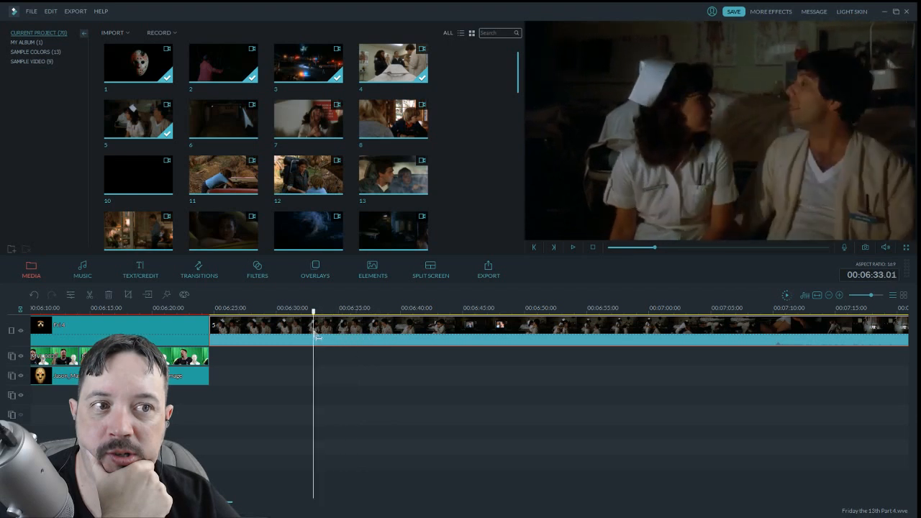
{"action": "left_click", "coordinate": [572, 248]}
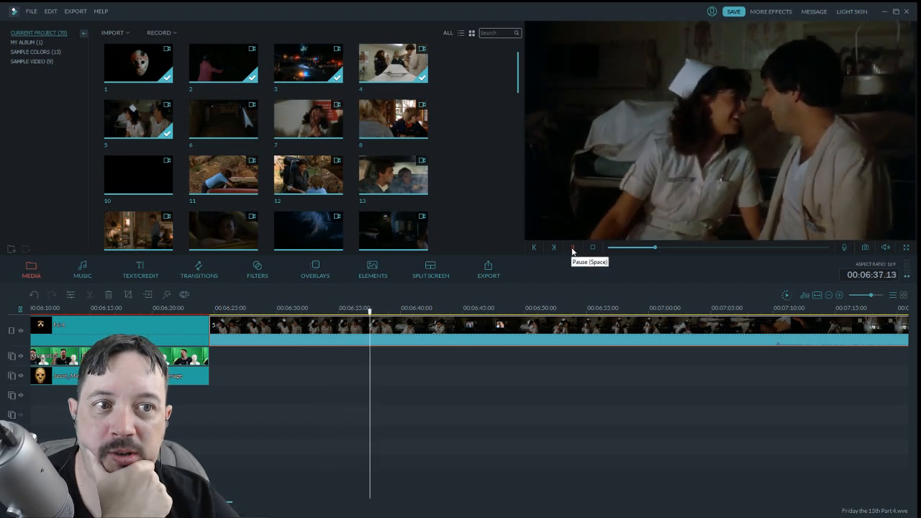
{"action": "left_click", "coordinate": [572, 246]}
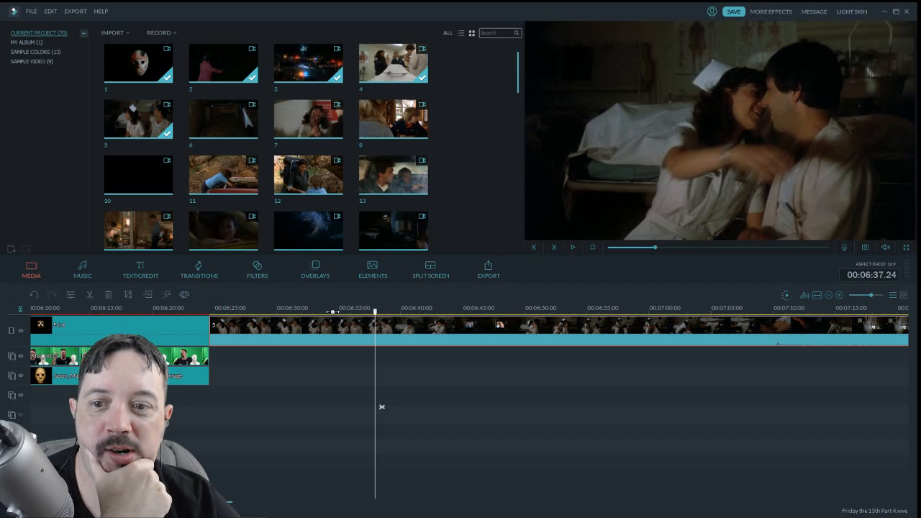
{"action": "left_click", "coordinate": [88, 296]}
{"action": "left_click", "coordinate": [257, 328]}
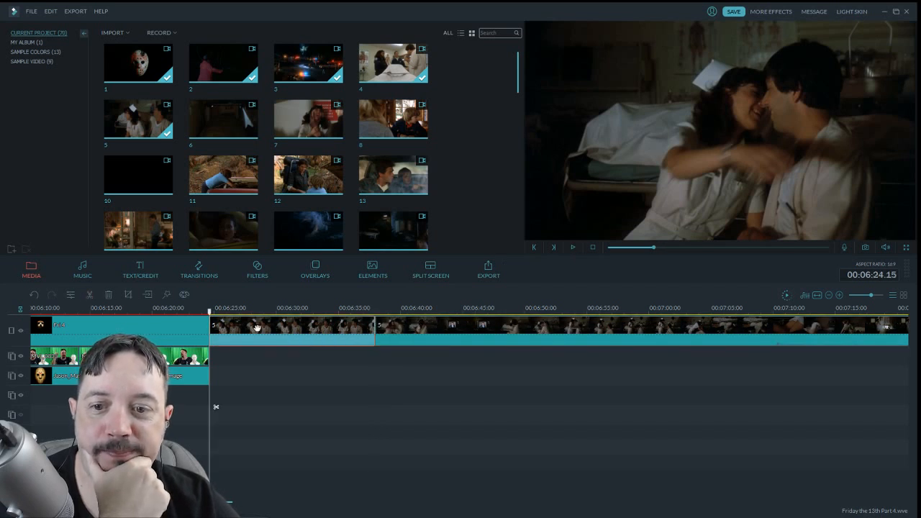
{"action": "left_click", "coordinate": [108, 295]}
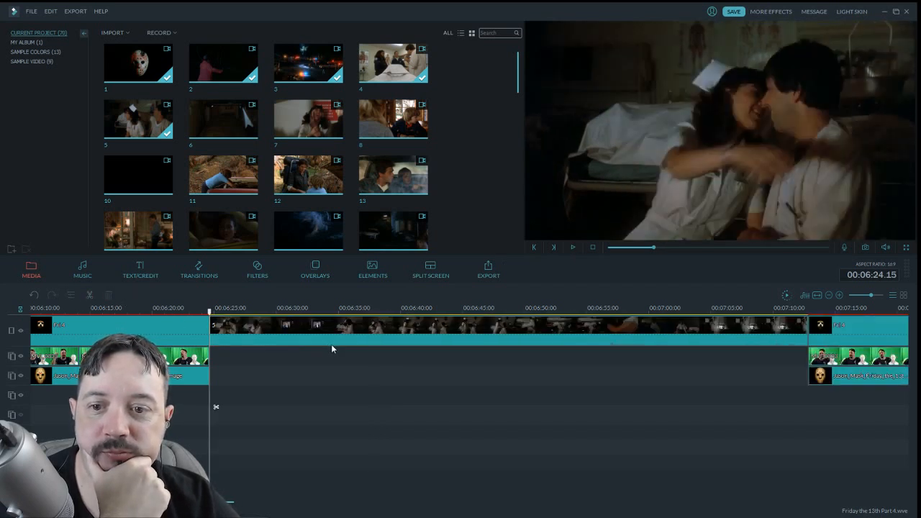
Play movie clip 5 from its new start, cut it at 00:06:35.21 and delete the part after the cut
{"action": "left_click", "coordinate": [574, 247]}
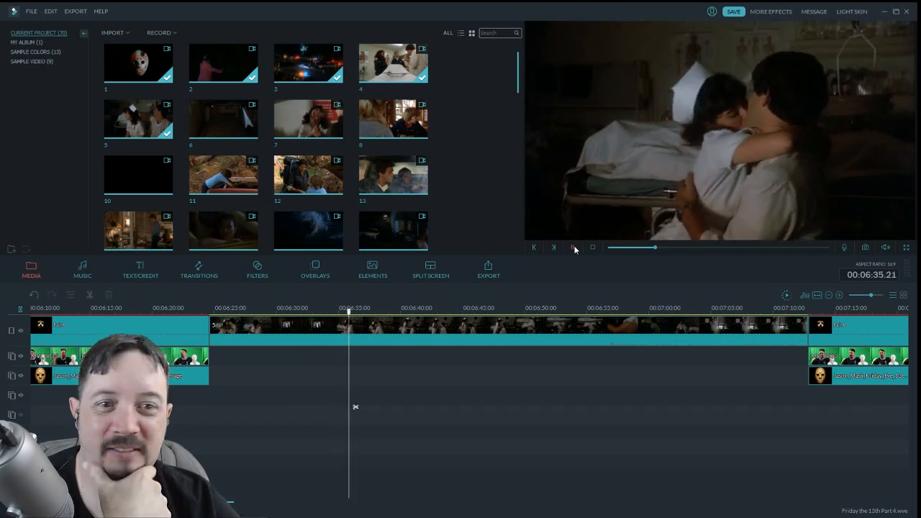
{"action": "left_click", "coordinate": [89, 295]}
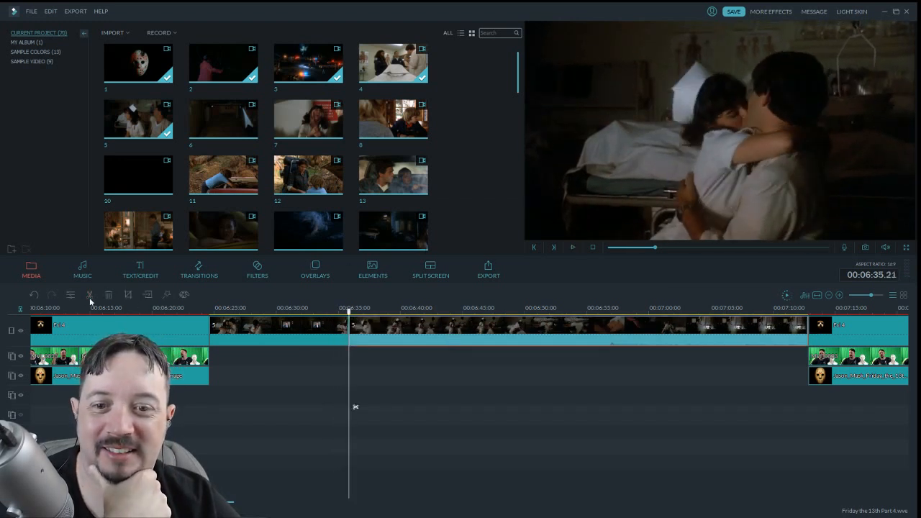
{"action": "key", "text": "Delete"}
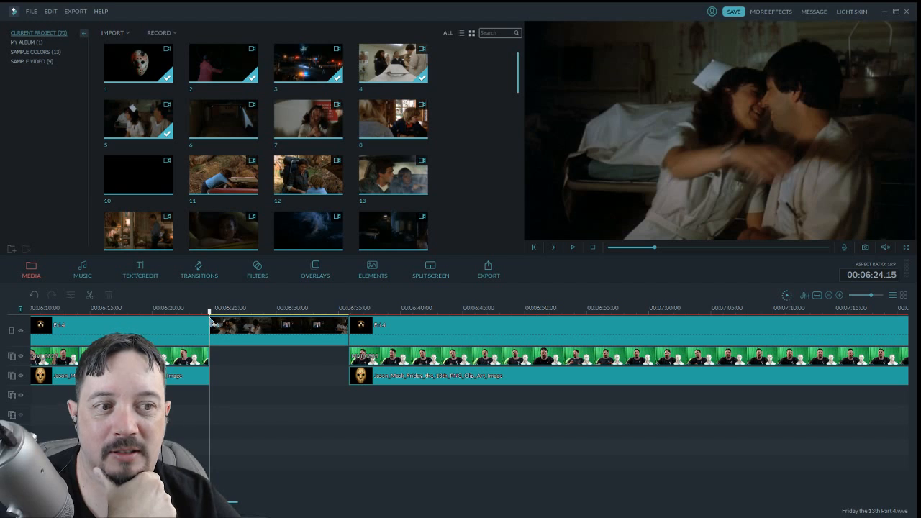
Skim through the shortened movie clip 5 and try a cut at 00:06:24.20
{"action": "left_click_drag", "start_coordinate": [211, 323], "coordinate": [340, 337]}
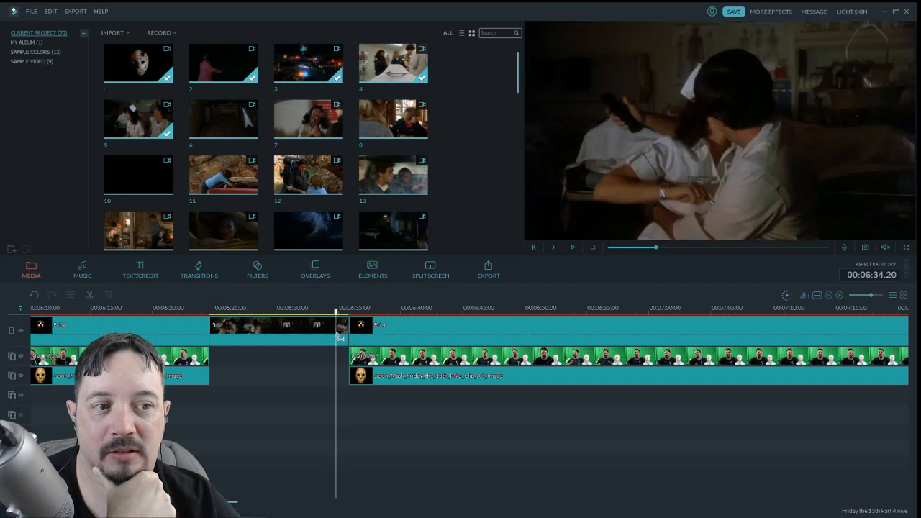
{"action": "left_click_drag", "start_coordinate": [273, 337], "coordinate": [214, 339]}
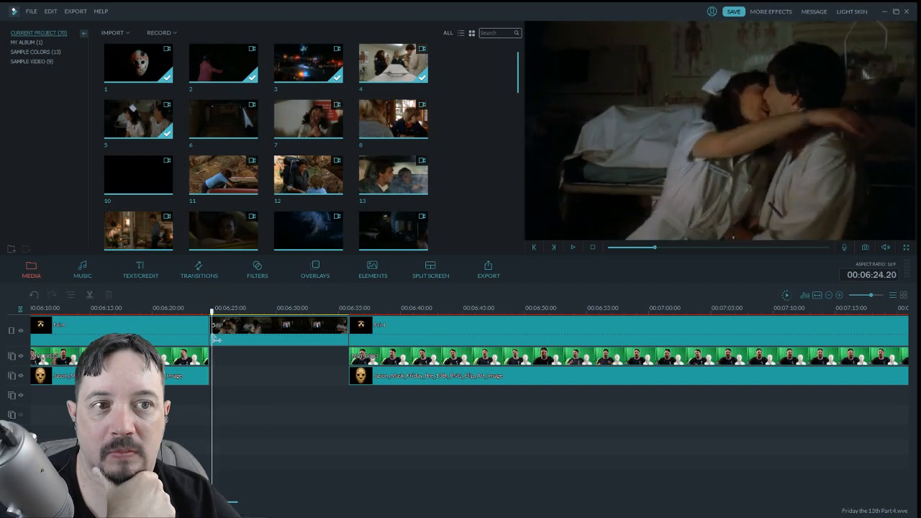
{"action": "left_click", "coordinate": [92, 296]}
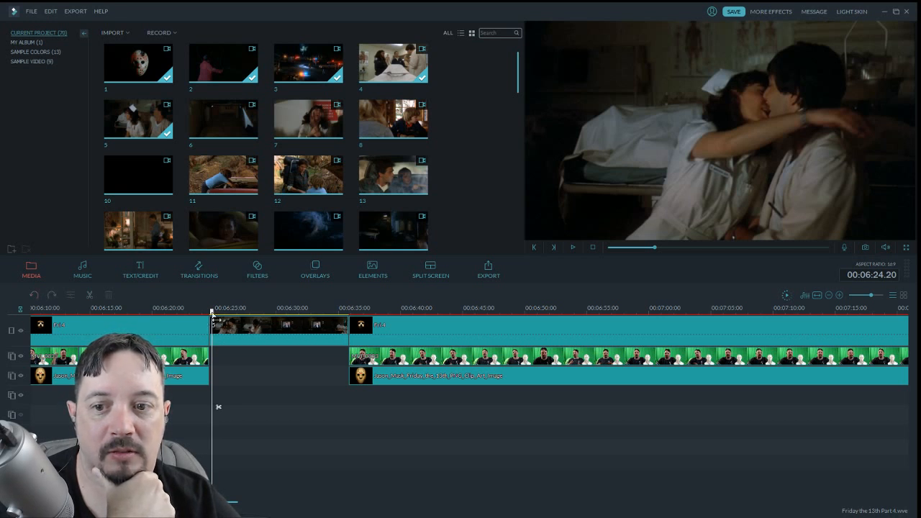
Cut movie clip 5 at 00:06:25.20, delete the short piece before the cut and skim through the remaining clip
{"action": "left_click_drag", "start_coordinate": [217, 318], "coordinate": [226, 321]}
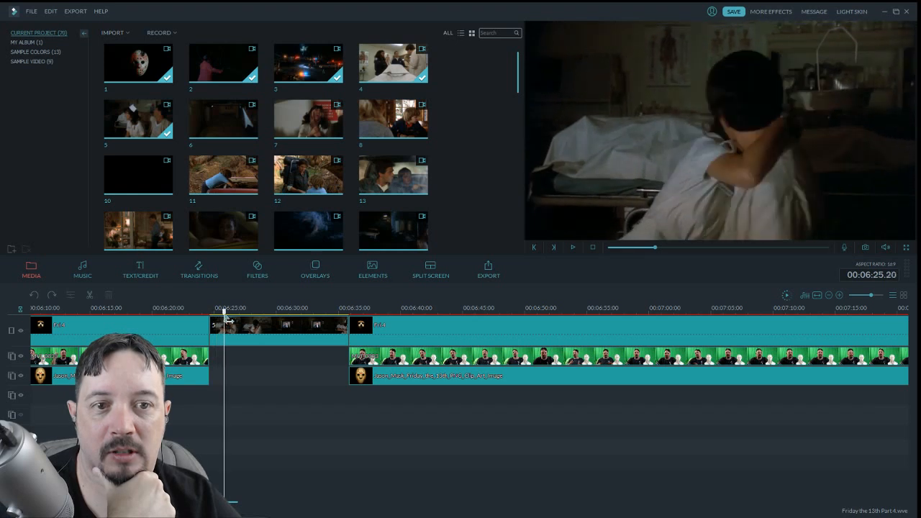
{"action": "left_click", "coordinate": [90, 296]}
{"action": "left_click", "coordinate": [216, 328]}
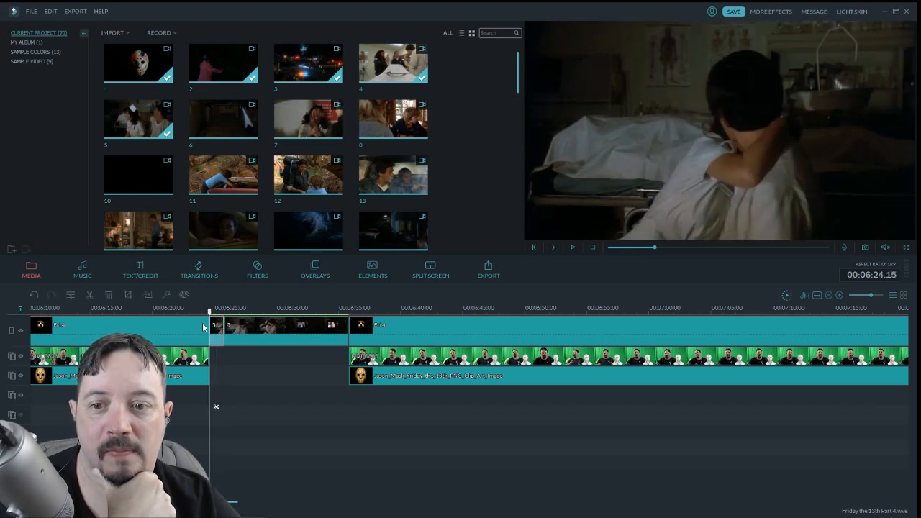
{"action": "left_click", "coordinate": [109, 295]}
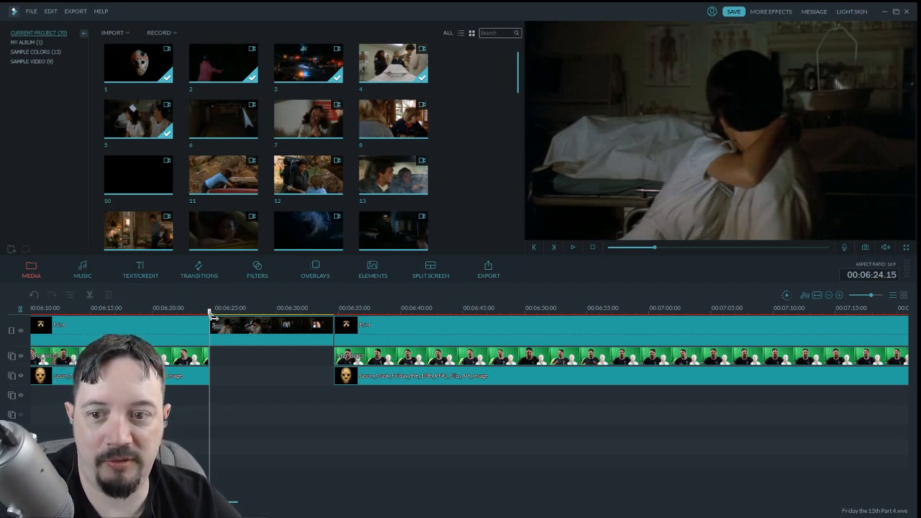
{"action": "left_click_drag", "start_coordinate": [213, 317], "coordinate": [333, 338]}
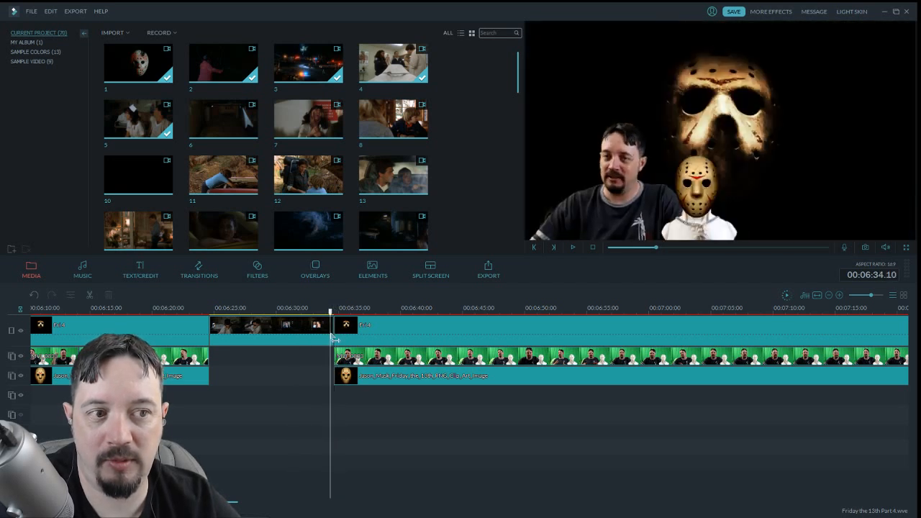
Give the trimmed movie clip 5 at 00:06:24.15 an audio fade-out of 1.24 s
{"action": "key", "text": "Left"}
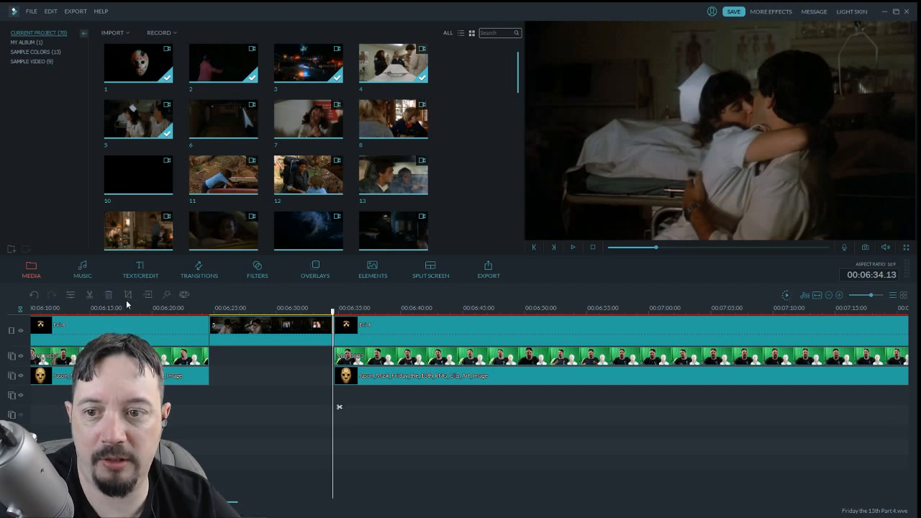
{"action": "double_click", "coordinate": [238, 325]}
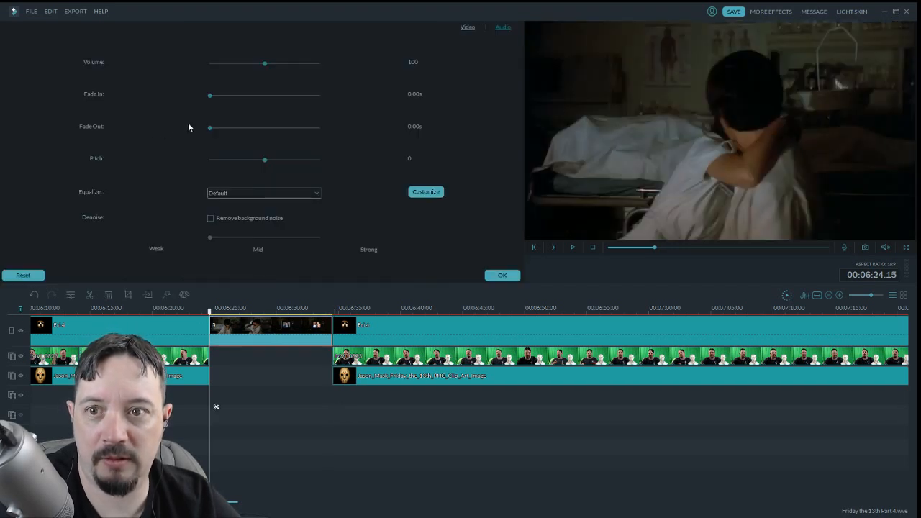
{"action": "left_click_drag", "start_coordinate": [209, 128], "coordinate": [236, 128]}
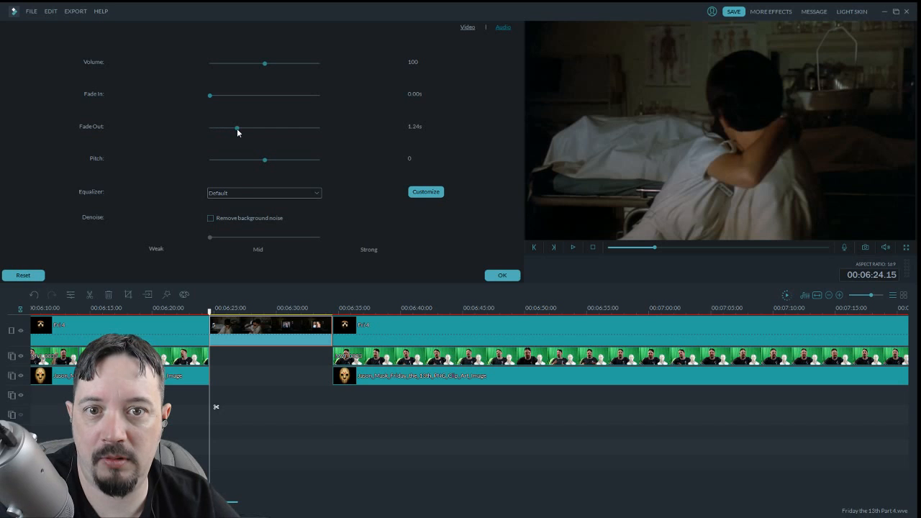
{"action": "left_click", "coordinate": [506, 277]}
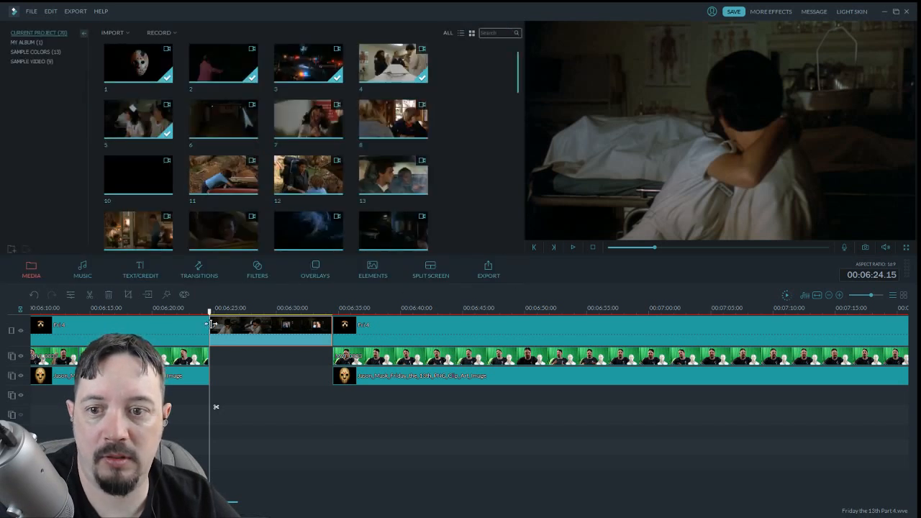
Save the project and play the timeline from the start of movie clip 5 to about 00:06:43 in the presenter footage
{"action": "left_click", "coordinate": [574, 247]}
{"action": "left_click", "coordinate": [733, 10]}
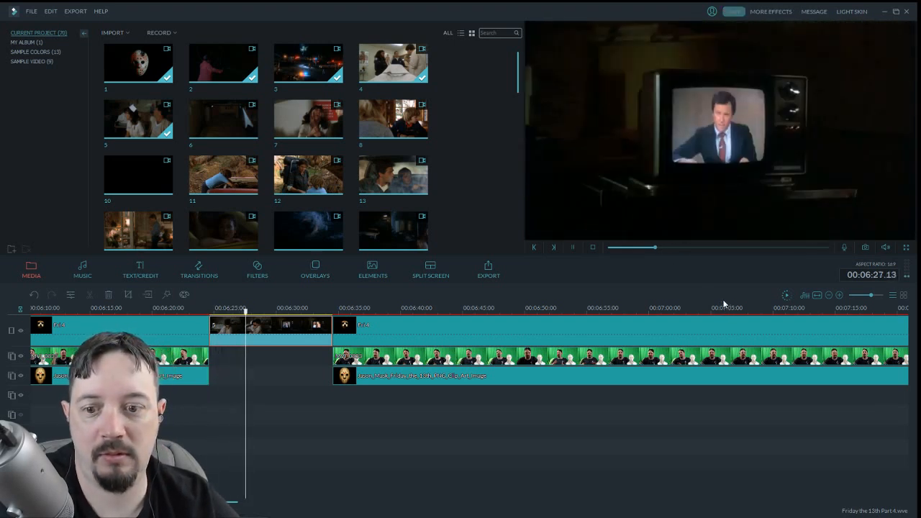
{"action": "left_click_drag", "start_coordinate": [230, 505], "coordinate": [234, 506]}
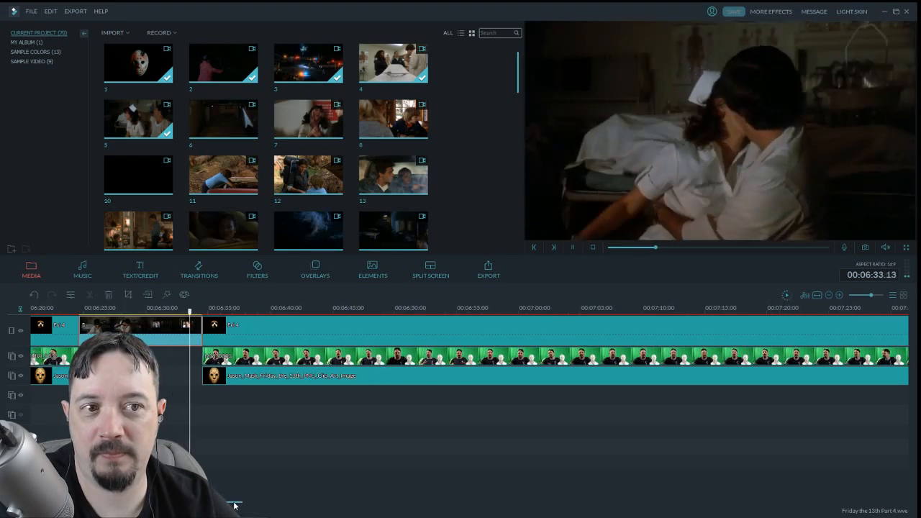
{"action": "left_click_drag", "start_coordinate": [234, 506], "coordinate": [240, 505]}
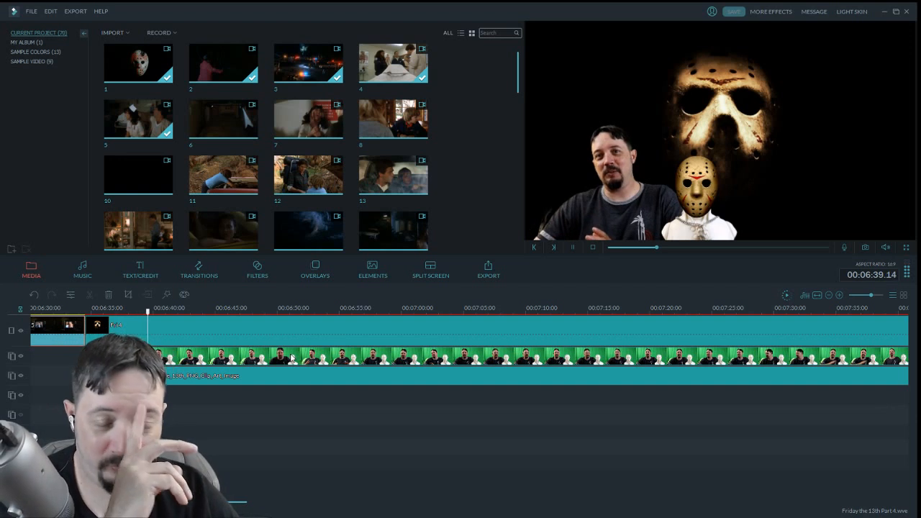
{"action": "left_click", "coordinate": [573, 248]}
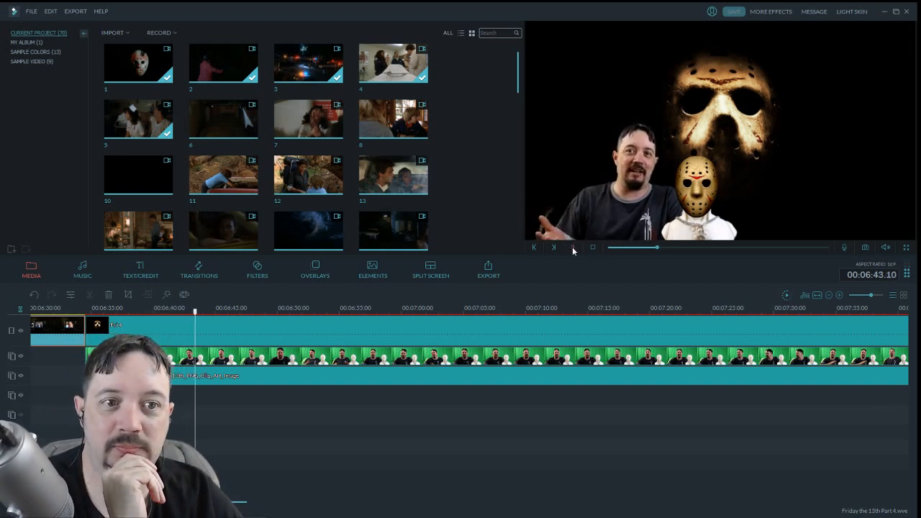
Split all tracks at 00:06:43.22, insert movie clip 5 again at the cut and skim through it to 00:07:27.00
{"action": "left_click", "coordinate": [90, 296]}
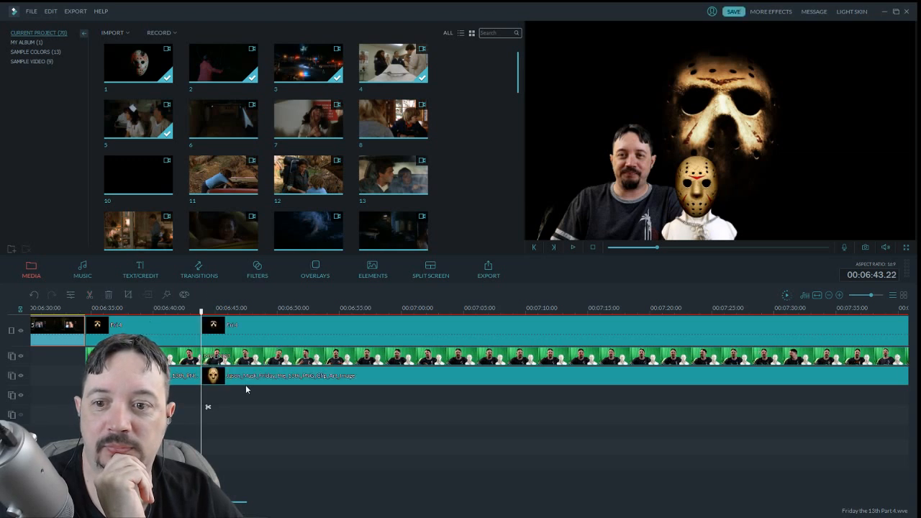
{"action": "left_click", "coordinate": [158, 120]}
{"action": "left_click_drag", "start_coordinate": [201, 326], "coordinate": [742, 364]}
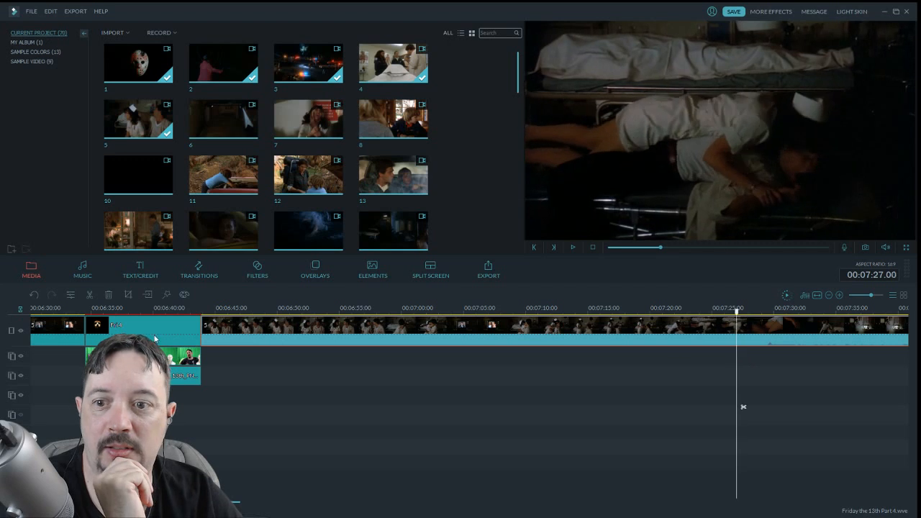
Split clip 5 at 00:07:27.00 and delete its portion between 00:06:43.22 and the split
{"action": "left_click", "coordinate": [90, 293]}
{"action": "left_click", "coordinate": [201, 308]}
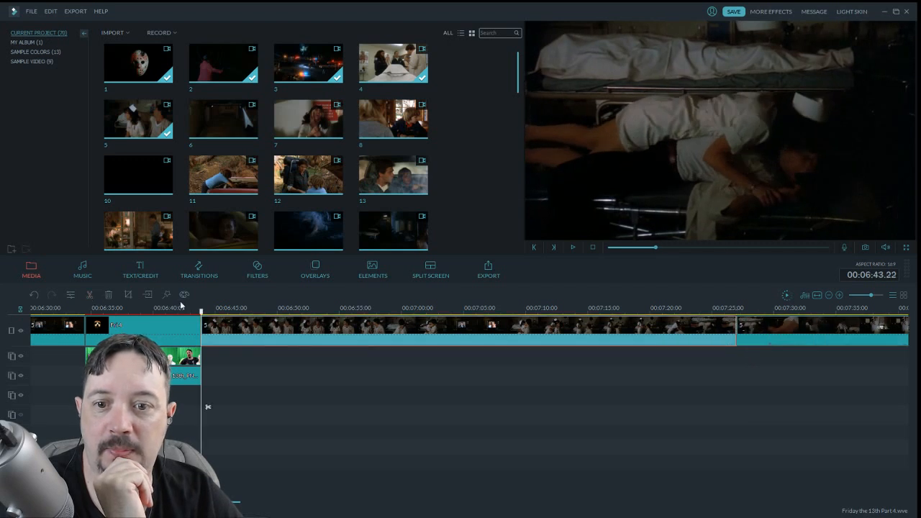
{"action": "left_click", "coordinate": [108, 294]}
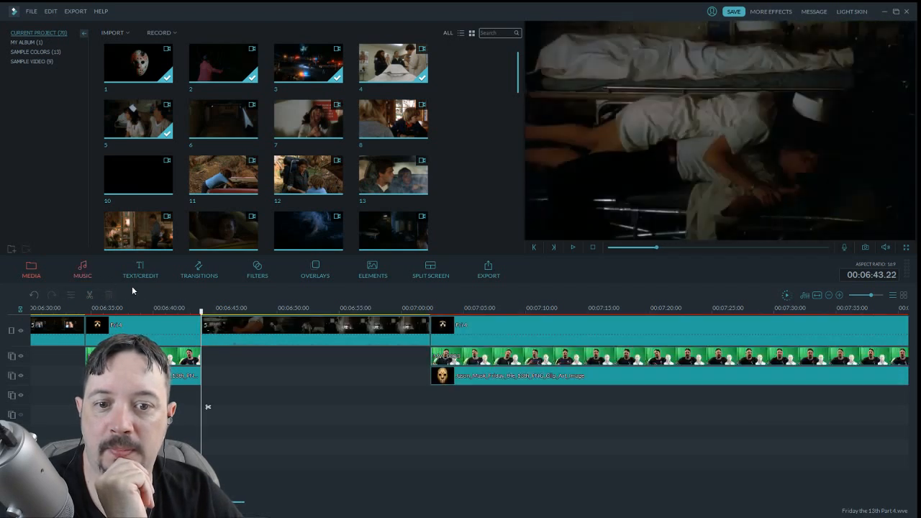
Play the remaining clip 5 footage, split it at 00:06:49.24 and delete the portion after the split
{"action": "left_click", "coordinate": [573, 246]}
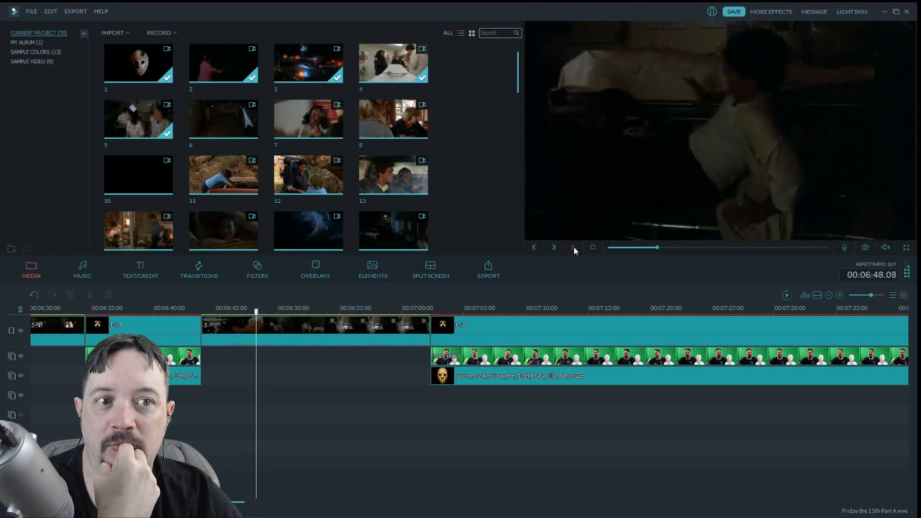
{"action": "left_click", "coordinate": [573, 246]}
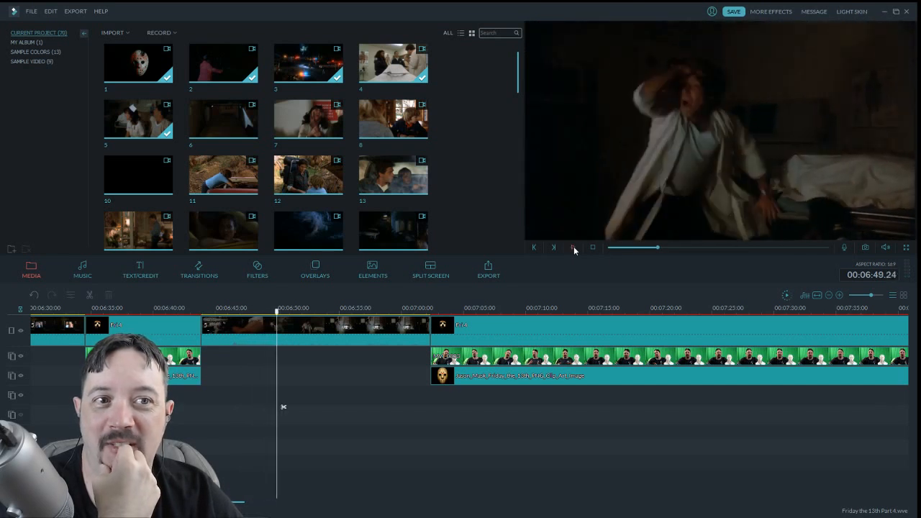
{"action": "left_click", "coordinate": [90, 295]}
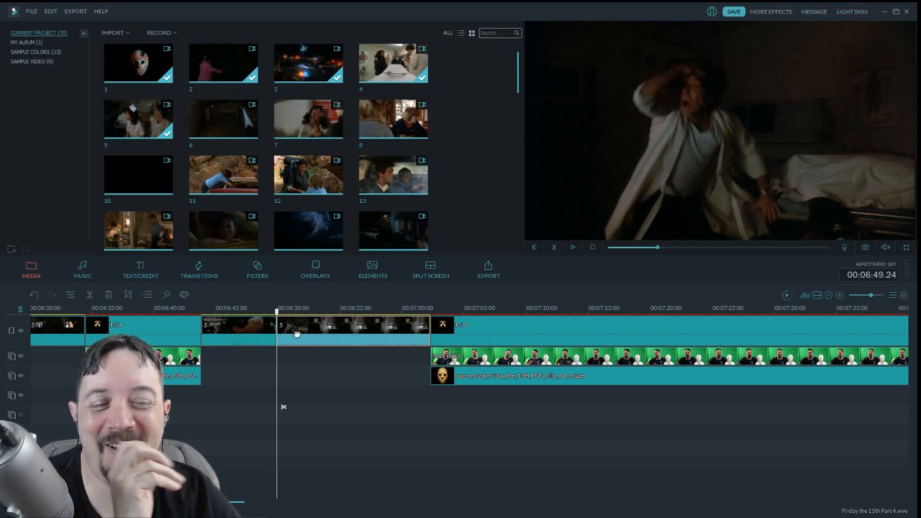
{"action": "left_click", "coordinate": [109, 295]}
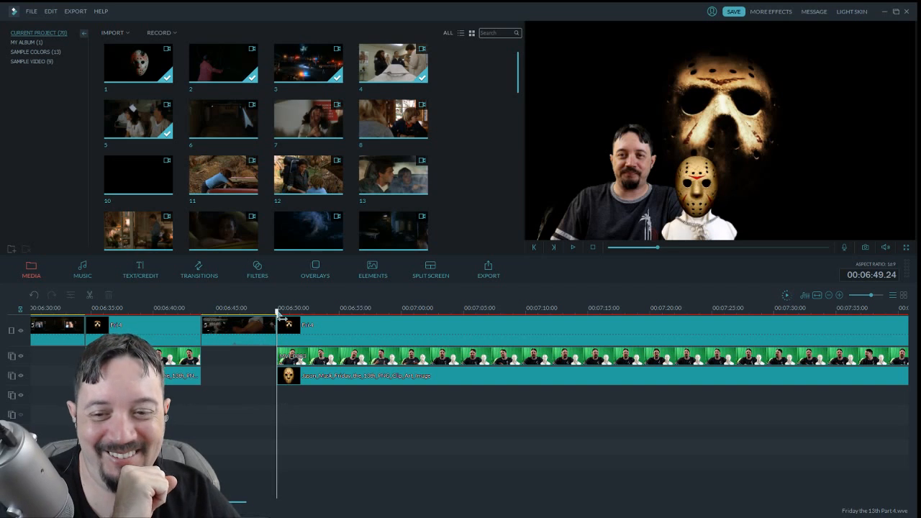
Review the shortened clip 5 and apply an audio fade-out of 1.12 s to it
{"action": "left_click_drag", "start_coordinate": [276, 315], "coordinate": [202, 315]}
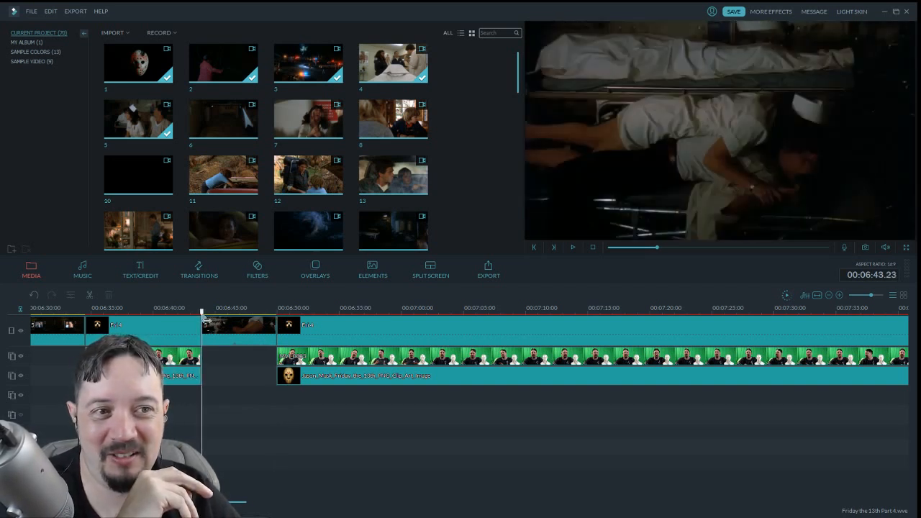
{"action": "left_click_drag", "start_coordinate": [204, 318], "coordinate": [203, 317]}
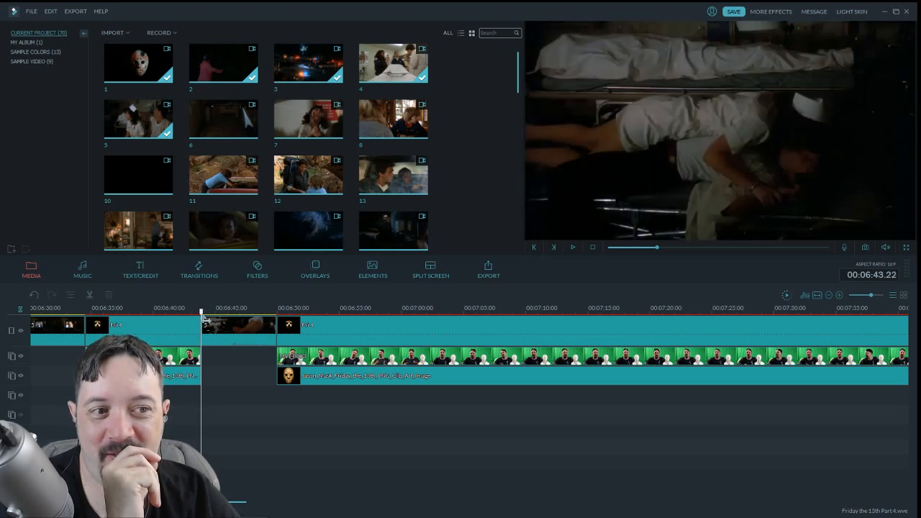
{"action": "left_click_drag", "start_coordinate": [205, 318], "coordinate": [286, 326]}
{"action": "double_click", "coordinate": [259, 329]}
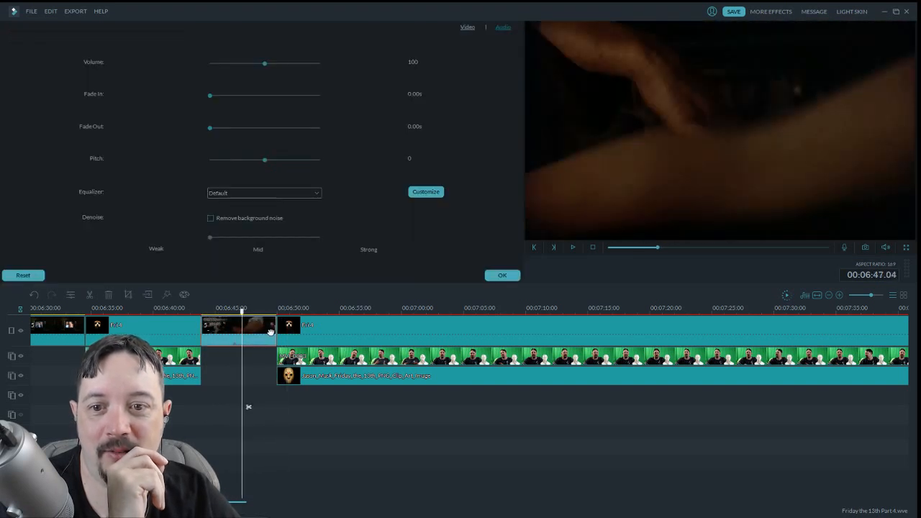
{"action": "left_click_drag", "start_coordinate": [211, 129], "coordinate": [227, 131]}
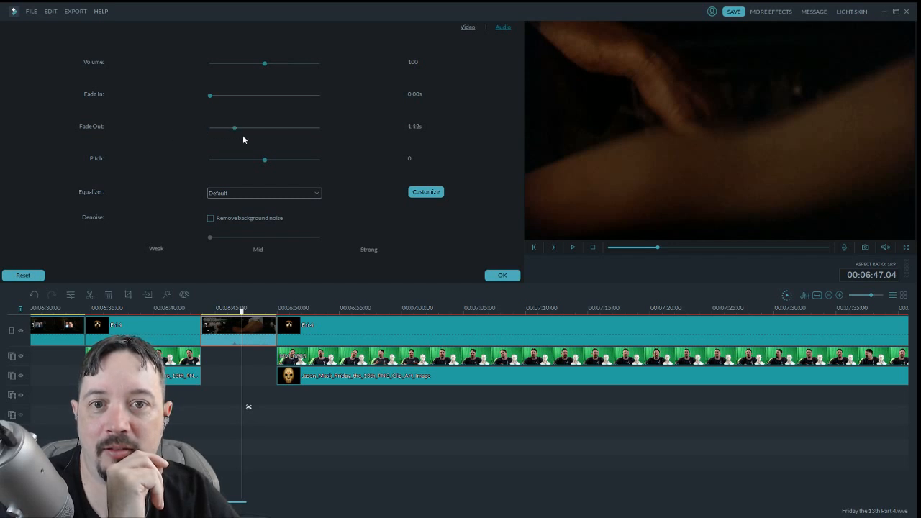
{"action": "left_click", "coordinate": [503, 277]}
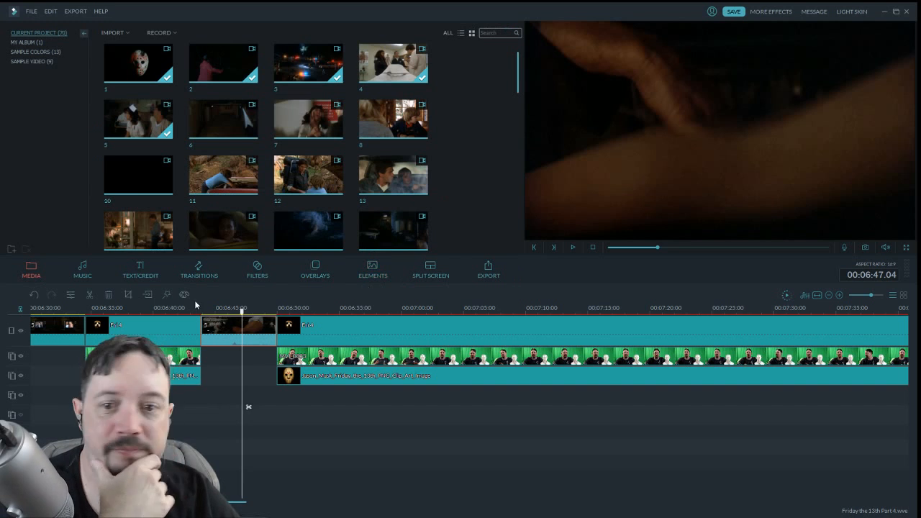
Play back from just before the shortened clip 5 and split the host footage, background and mask tracks at 00:07:09.12
{"action": "left_click_drag", "start_coordinate": [245, 320], "coordinate": [195, 323]}
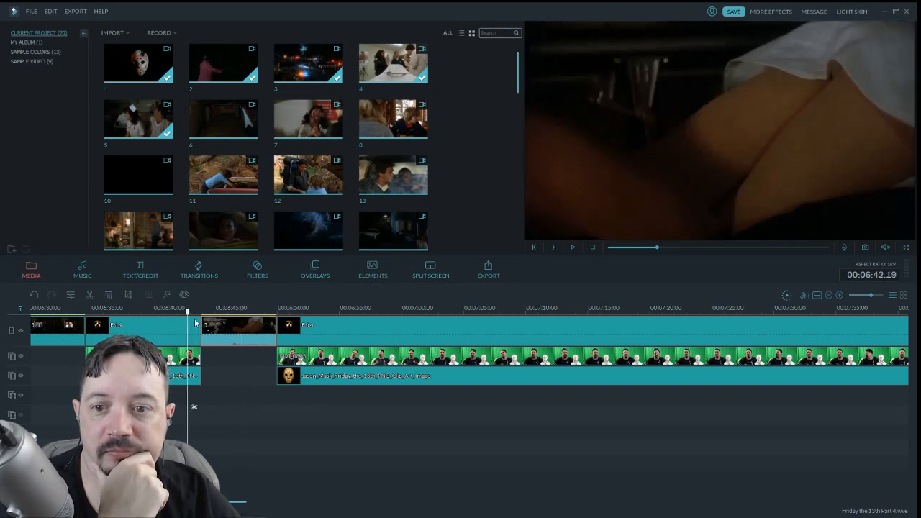
{"action": "left_click", "coordinate": [573, 247]}
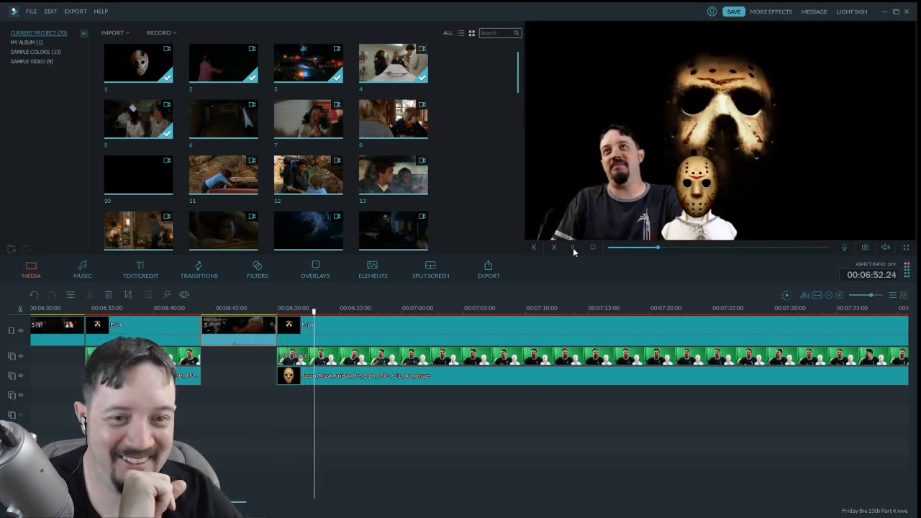
{"action": "left_click_drag", "start_coordinate": [240, 503], "coordinate": [254, 506]}
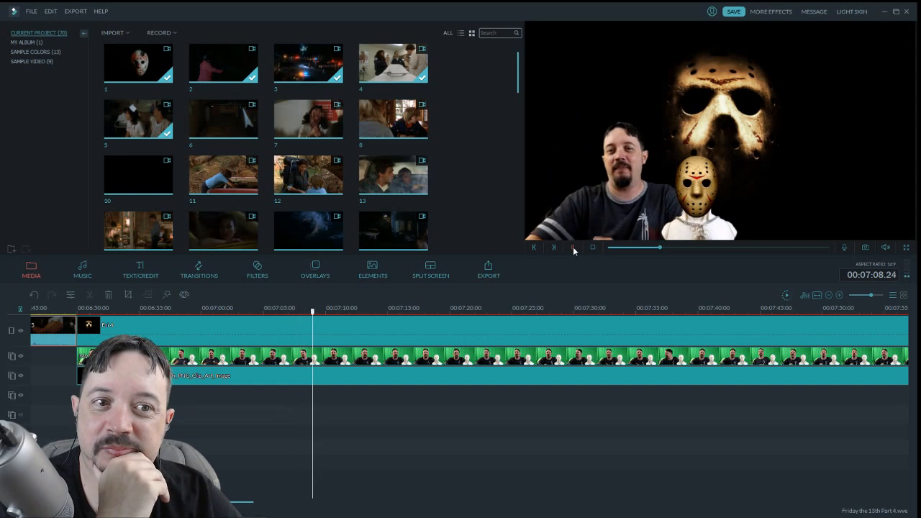
{"action": "left_click", "coordinate": [573, 247]}
{"action": "left_click", "coordinate": [90, 295]}
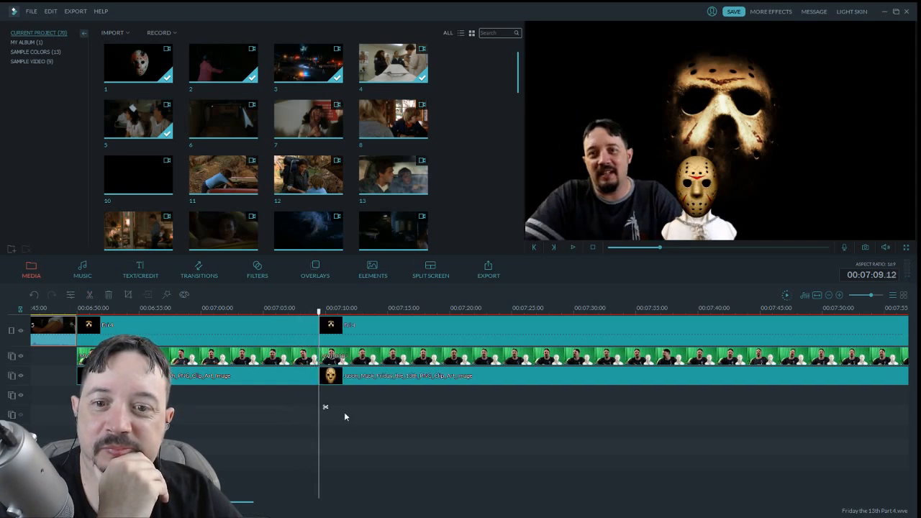
Insert media clip 6 at 00:07:09.12, split it at 00:07:18.08 and delete the portion after the split
{"action": "left_click", "coordinate": [329, 333]}
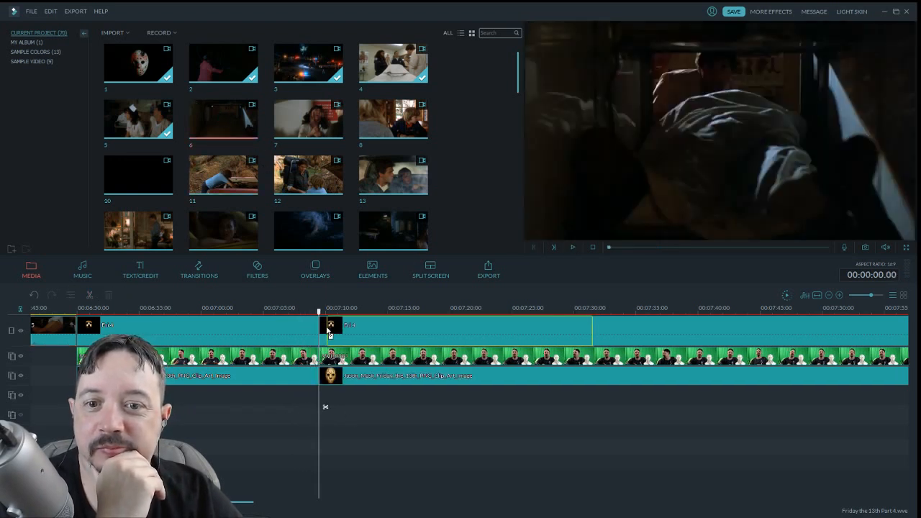
{"action": "mouse_move", "coordinate": [323, 332]}
{"action": "left_mouse_down"}
{"action": "mouse_move", "coordinate": [323, 320]}
{"action": "mouse_move", "coordinate": [430, 335]}
{"action": "left_mouse_up"}
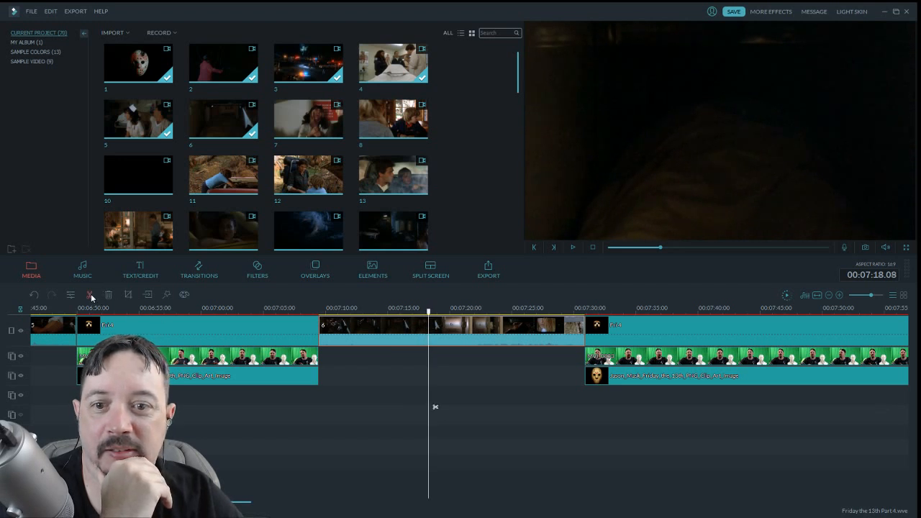
{"action": "left_click", "coordinate": [90, 295]}
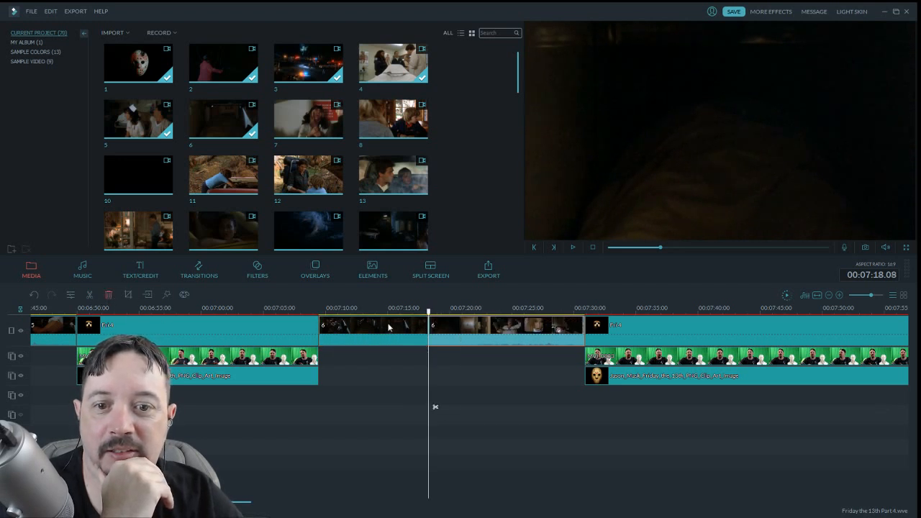
{"action": "key", "text": "Delete"}
Review the trimmed clip 6 and apply an audio fade-out of 1.16 s to it
{"action": "left_click_drag", "start_coordinate": [433, 318], "coordinate": [328, 320]}
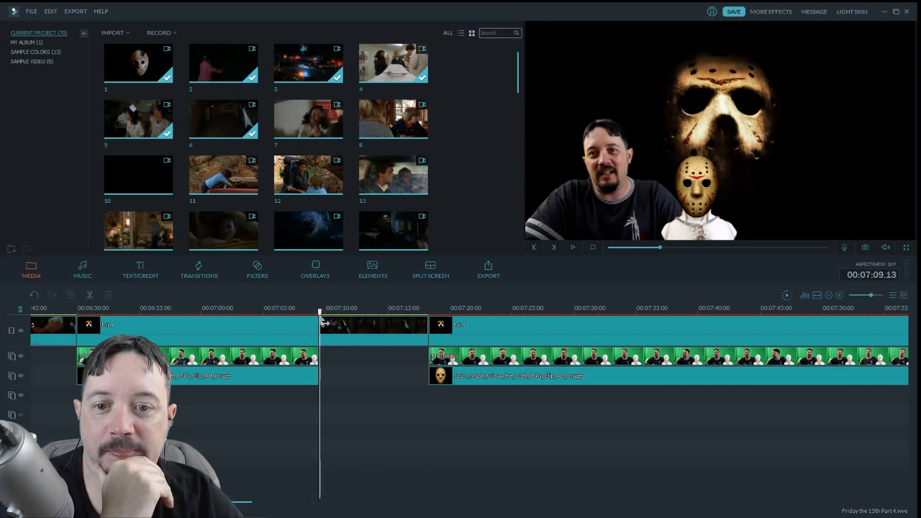
{"action": "key", "text": "Left"}
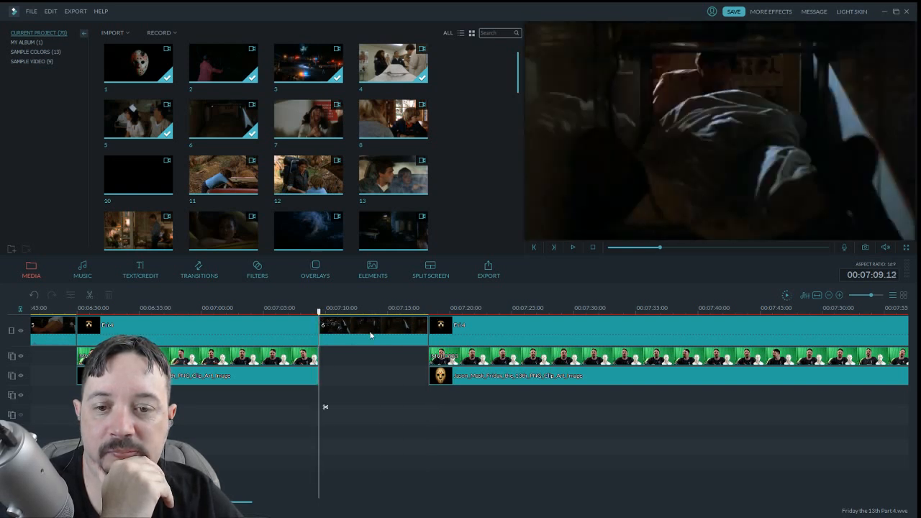
{"action": "left_click", "coordinate": [371, 332]}
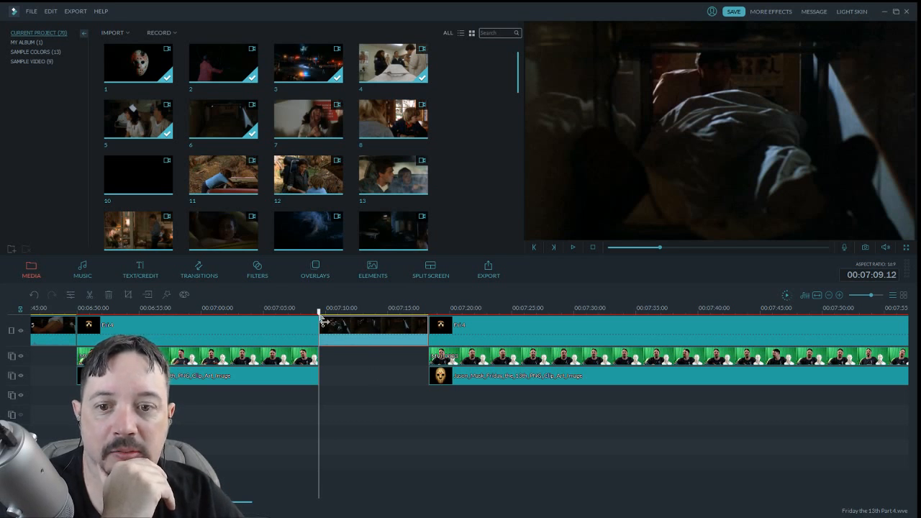
{"action": "left_click_drag", "start_coordinate": [321, 319], "coordinate": [440, 343]}
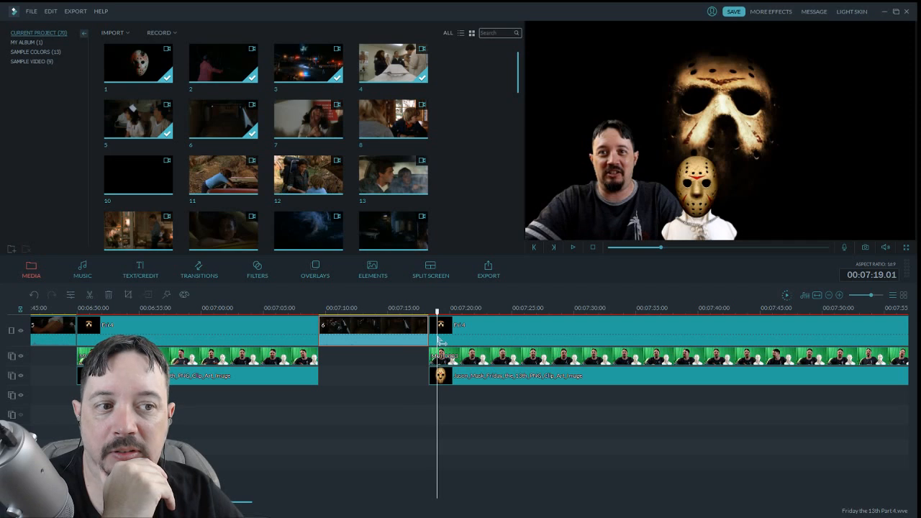
{"action": "double_click", "coordinate": [378, 332]}
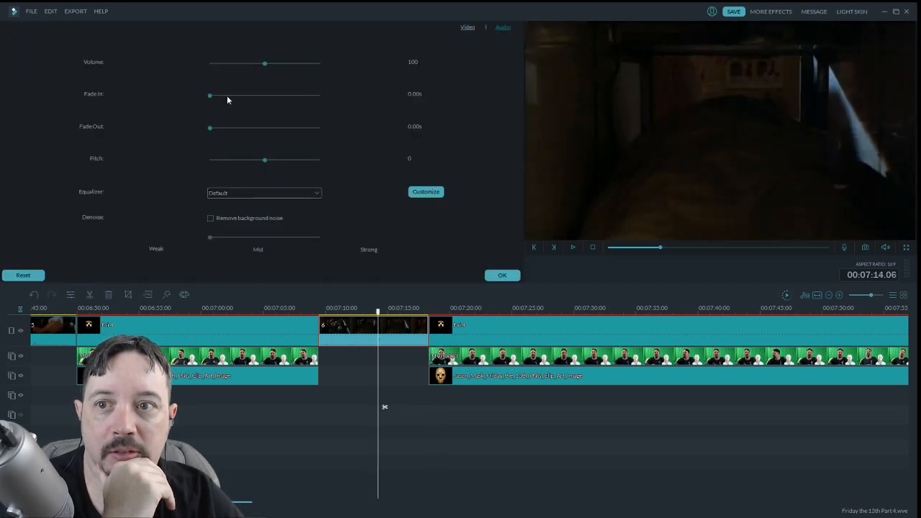
{"action": "left_click_drag", "start_coordinate": [209, 128], "coordinate": [229, 129]}
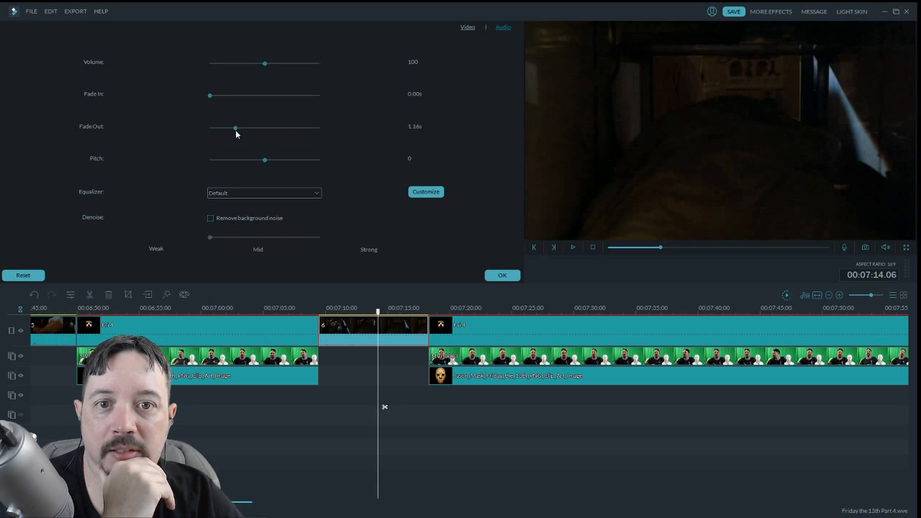
{"action": "left_click", "coordinate": [503, 275]}
Place the custom Black and Yellow title over clip 6 at 00:07:16.08 and shorten it to end with the clip at 00:07:18.08
{"action": "left_click_drag", "start_coordinate": [326, 311], "coordinate": [315, 311]}
{"action": "left_click", "coordinate": [573, 247]}
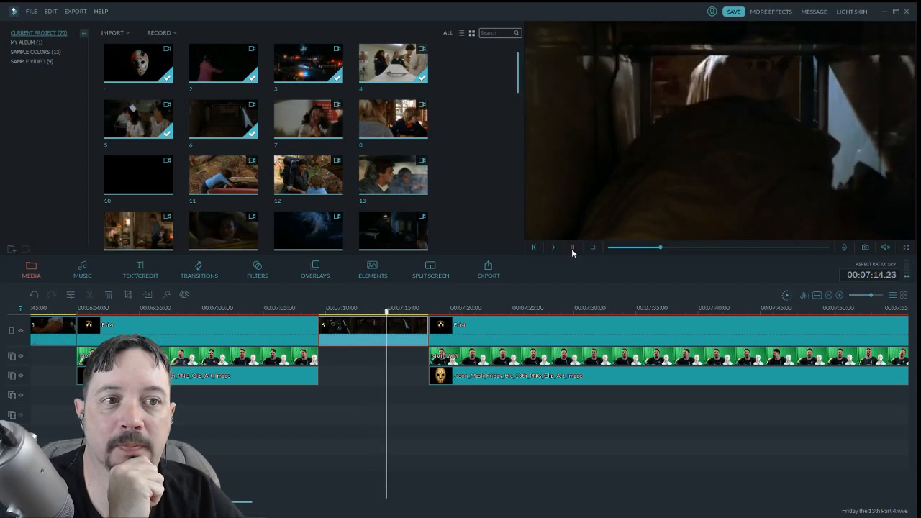
{"action": "left_click", "coordinate": [572, 248]}
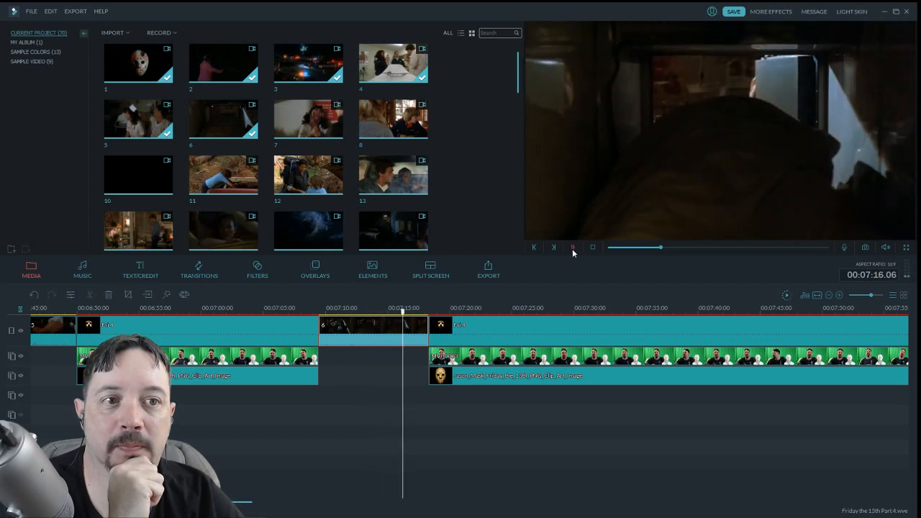
{"action": "left_click_drag", "start_coordinate": [249, 503], "coordinate": [253, 506]}
{"action": "left_click", "coordinate": [139, 278]}
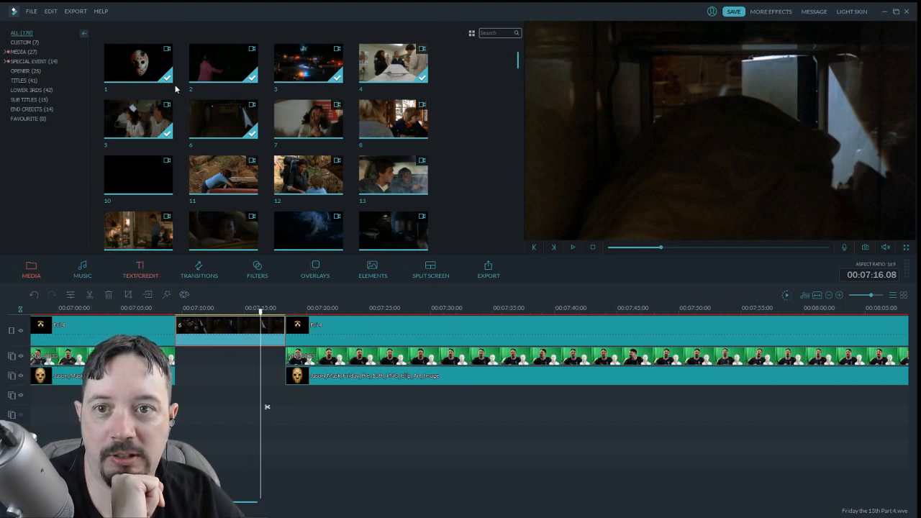
{"action": "left_click", "coordinate": [17, 43]}
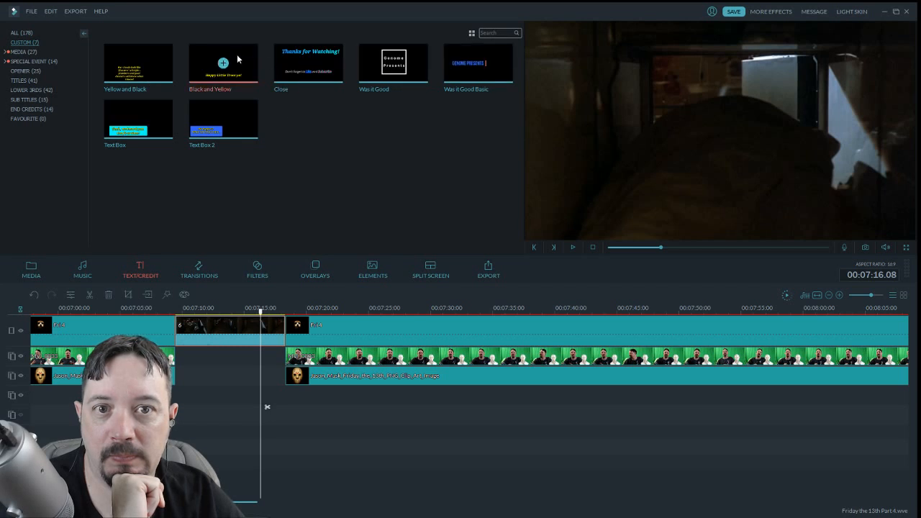
{"action": "left_click_drag", "start_coordinate": [237, 56], "coordinate": [266, 442]}
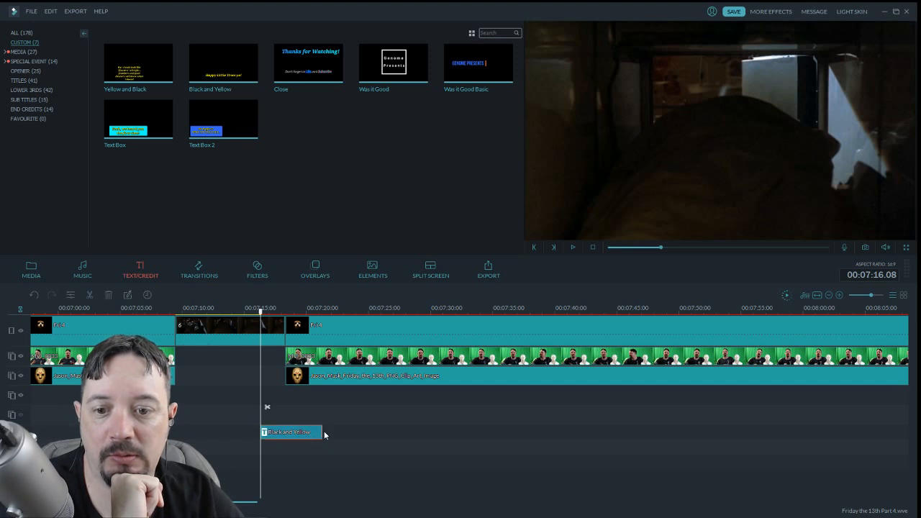
{"action": "left_click_drag", "start_coordinate": [322, 431], "coordinate": [285, 432]}
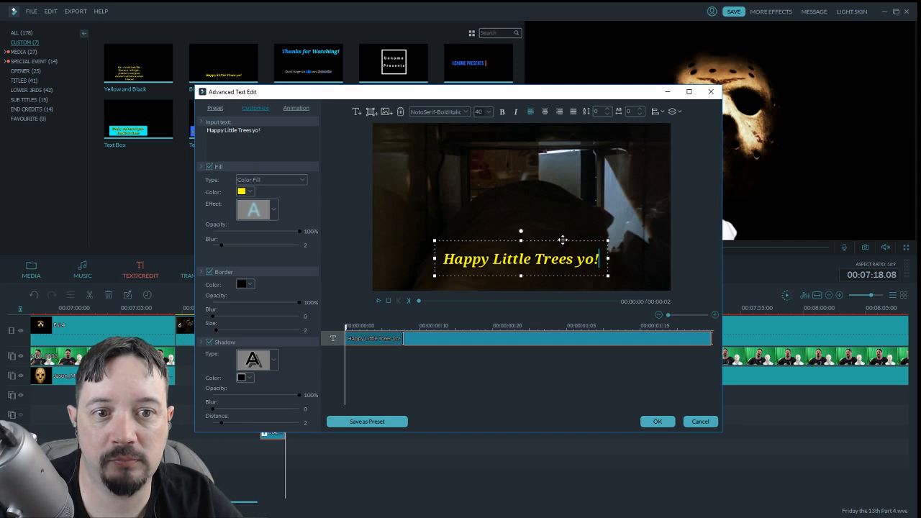
Replace the title's text with an arrow shape, made long and thin and tilted slightly downward toward the bright doorway
{"action": "key", "text": "Delete"}
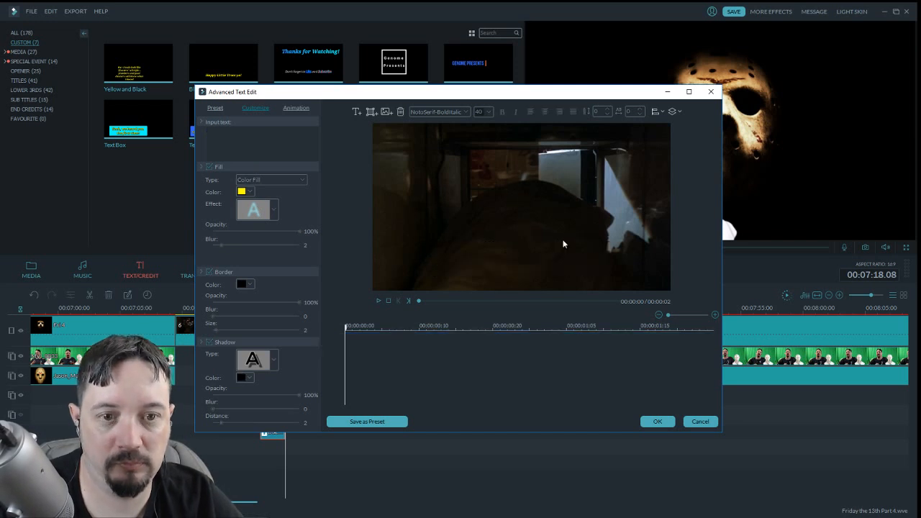
{"action": "left_click", "coordinate": [371, 112]}
{"action": "left_click", "coordinate": [374, 139]}
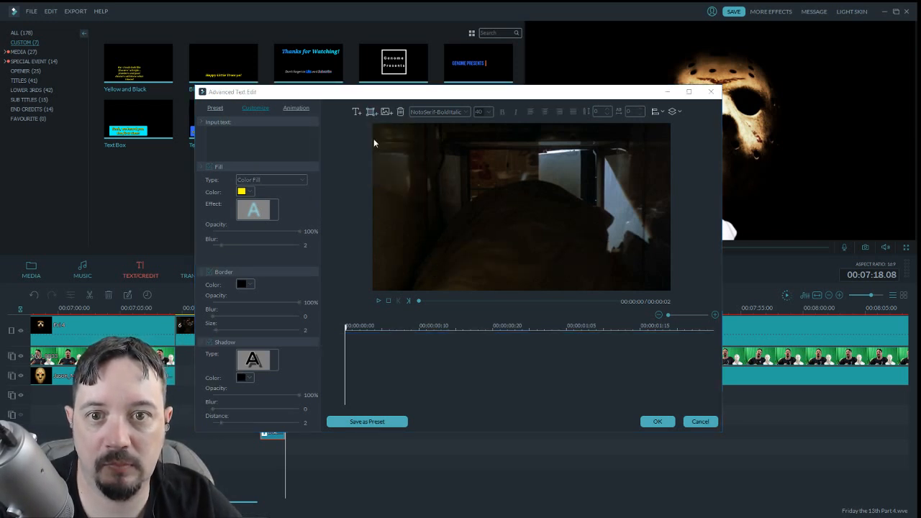
{"action": "left_click_drag", "start_coordinate": [455, 200], "coordinate": [460, 161]}
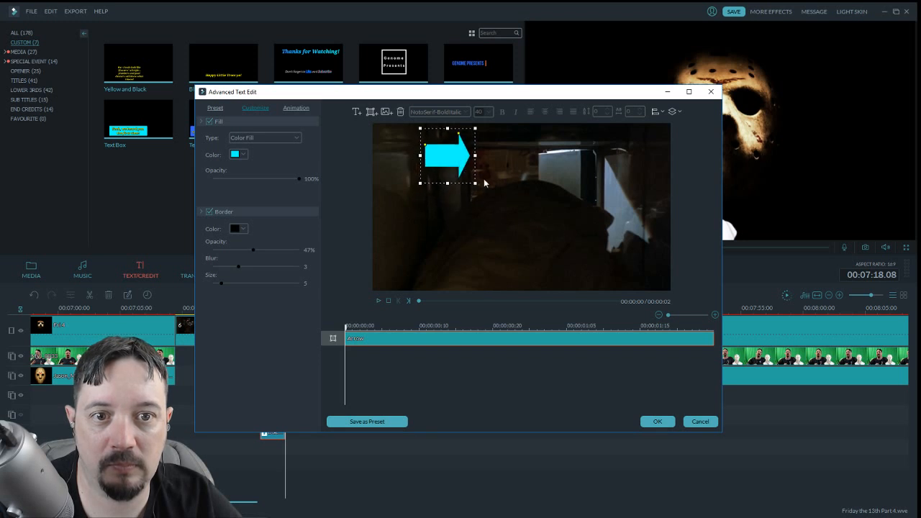
{"action": "left_click_drag", "start_coordinate": [476, 128], "coordinate": [478, 164]}
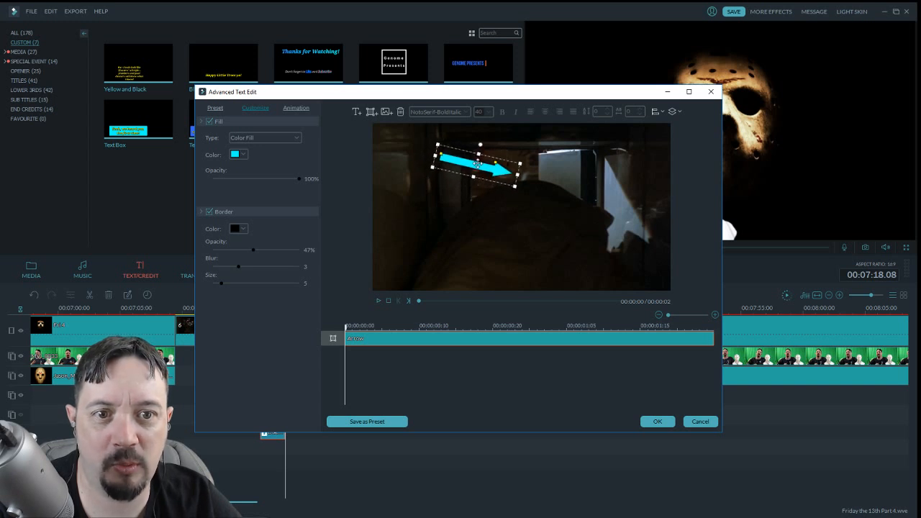
Try yellow, red and magenta fills on the arrow, settle on green and apply the title changes
{"action": "left_click", "coordinate": [243, 154]}
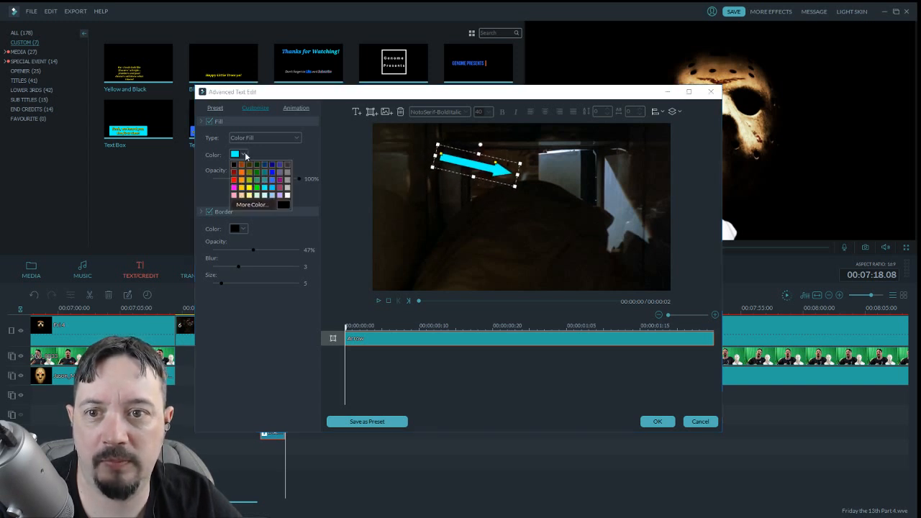
{"action": "left_click", "coordinate": [249, 187]}
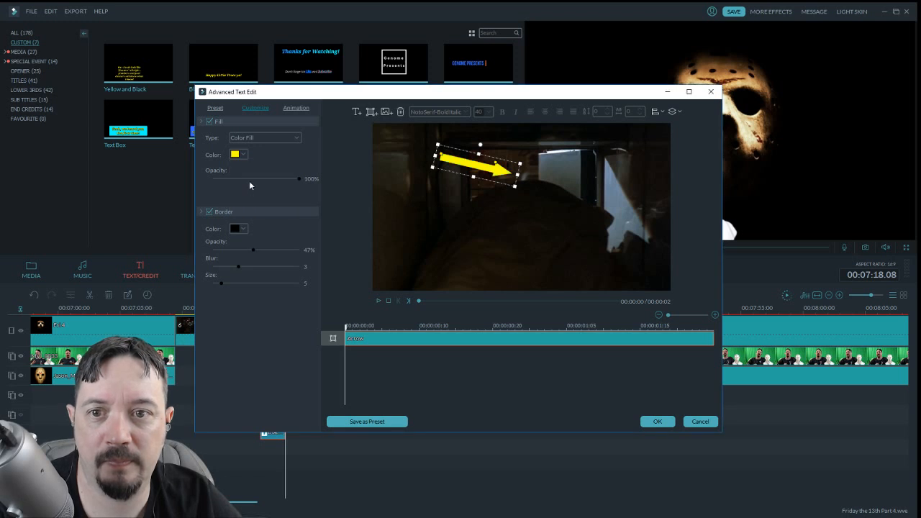
{"action": "left_click", "coordinate": [248, 156]}
{"action": "left_click", "coordinate": [233, 184]}
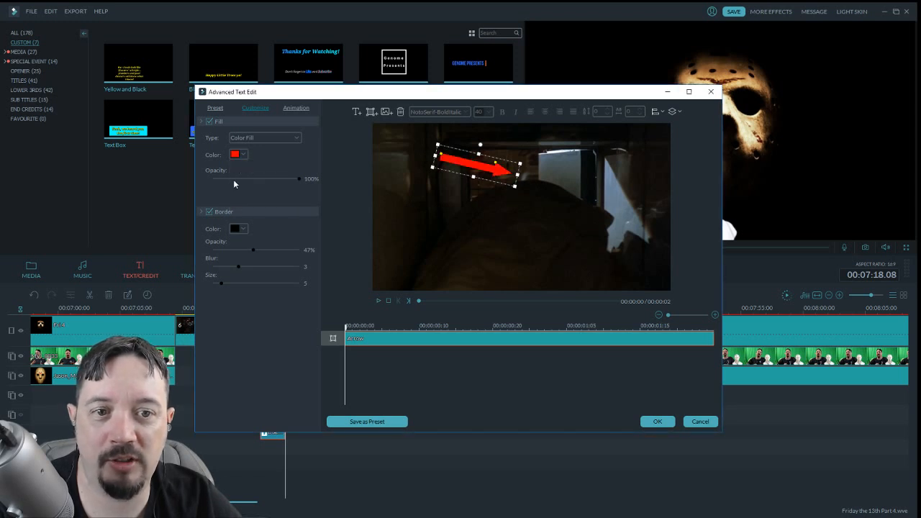
{"action": "left_click", "coordinate": [245, 155]}
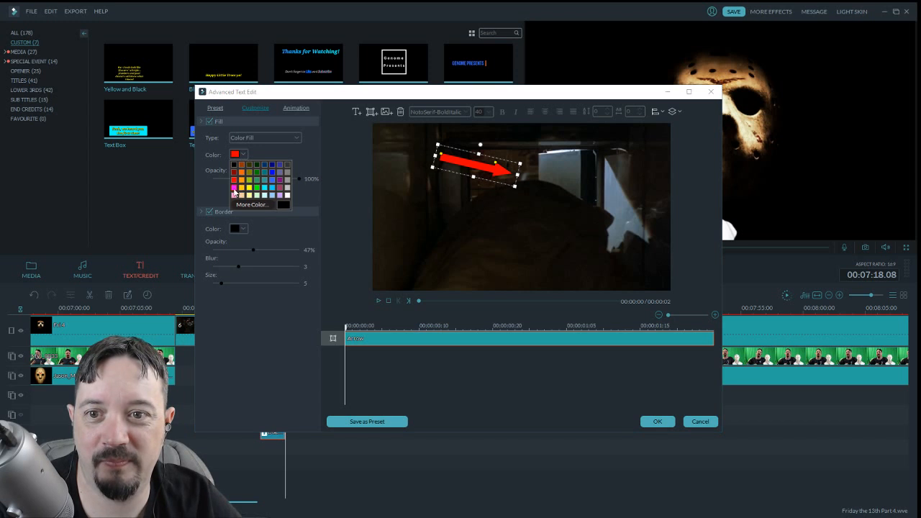
{"action": "left_click", "coordinate": [234, 187]}
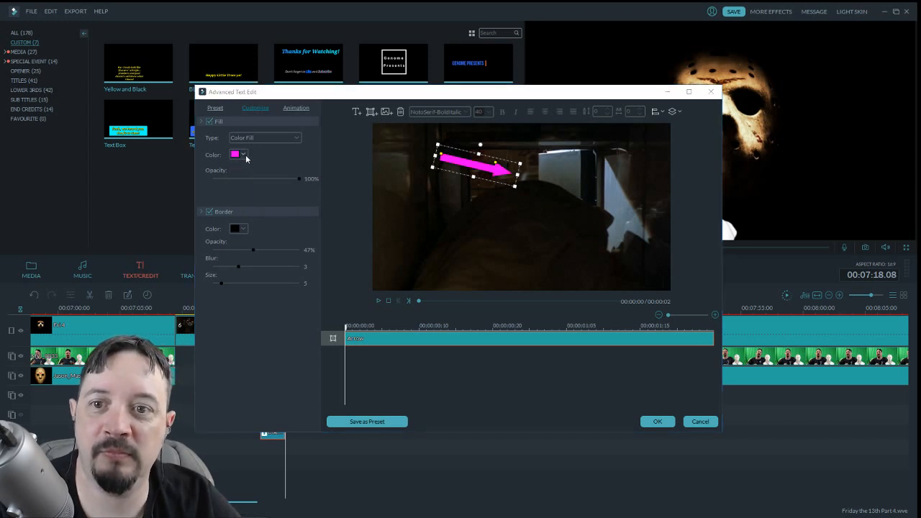
{"action": "left_click", "coordinate": [245, 155]}
{"action": "left_click", "coordinate": [257, 189]}
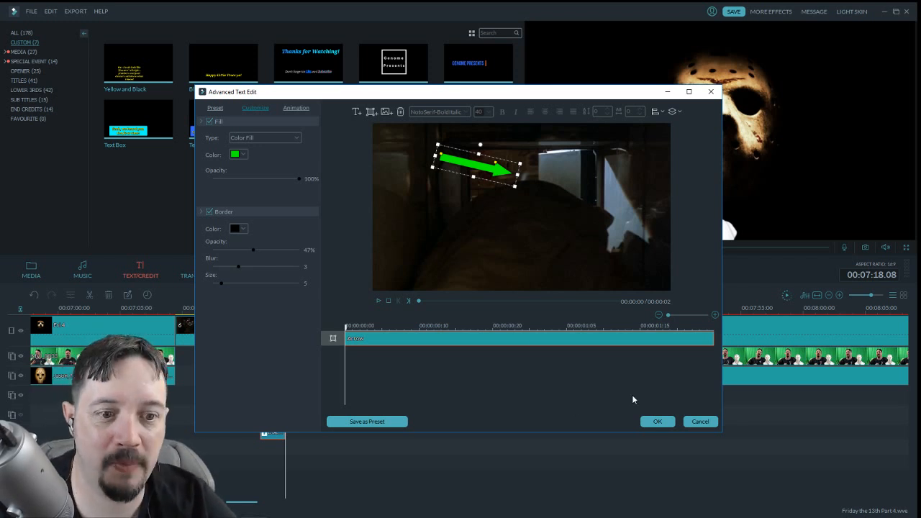
{"action": "left_click", "coordinate": [657, 422]}
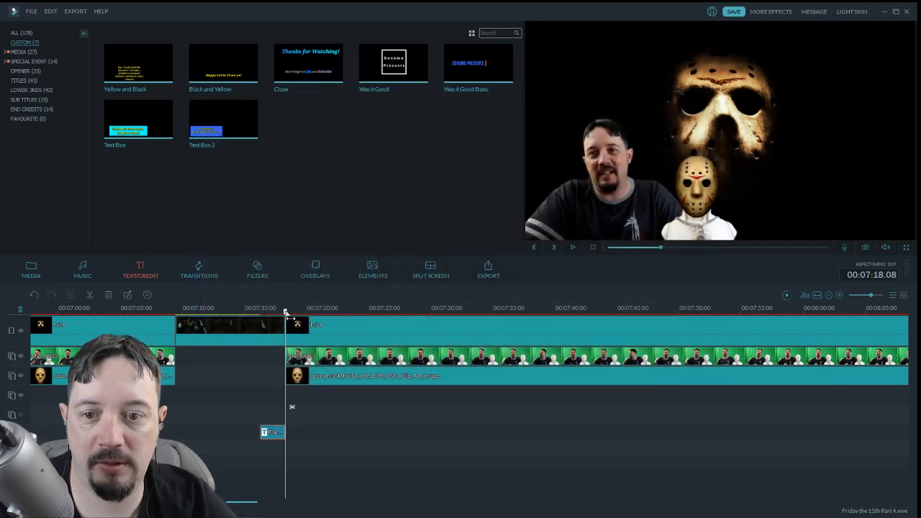
Preview the arrow over clip 6 from 00:07:13.20 and check the clip's audio fade settings
{"action": "left_click_drag", "start_coordinate": [285, 311], "coordinate": [229, 311]}
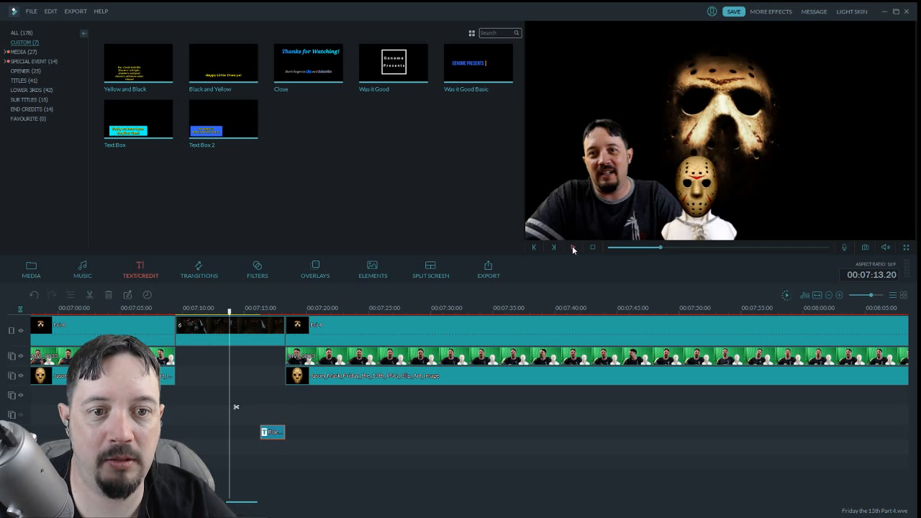
{"action": "left_click", "coordinate": [573, 247]}
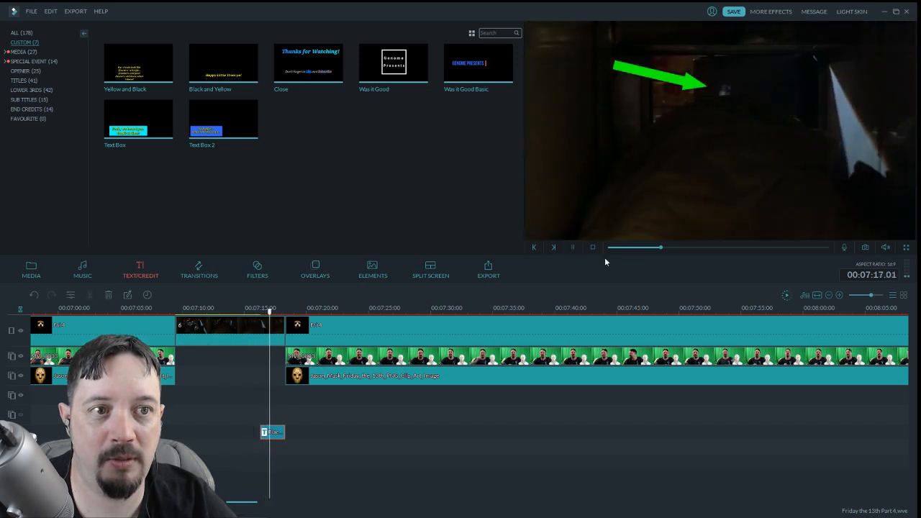
{"action": "left_click", "coordinate": [574, 248]}
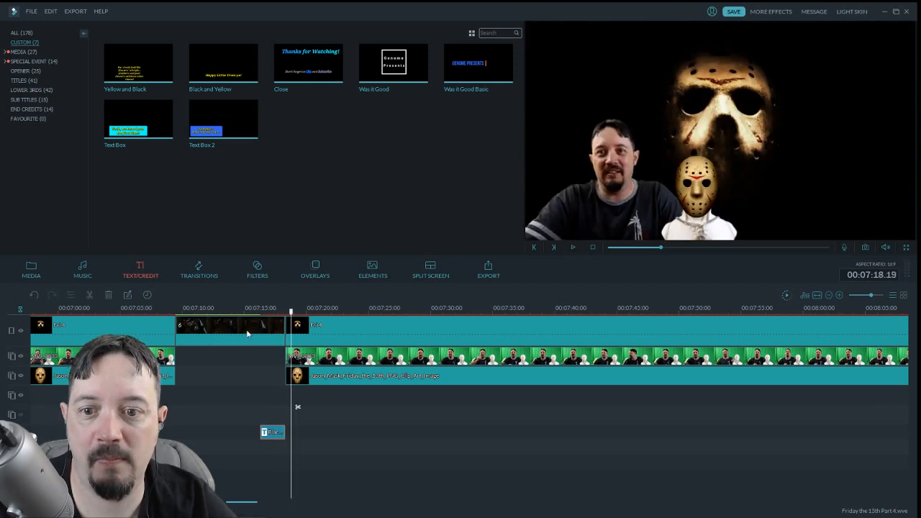
{"action": "double_click", "coordinate": [247, 332]}
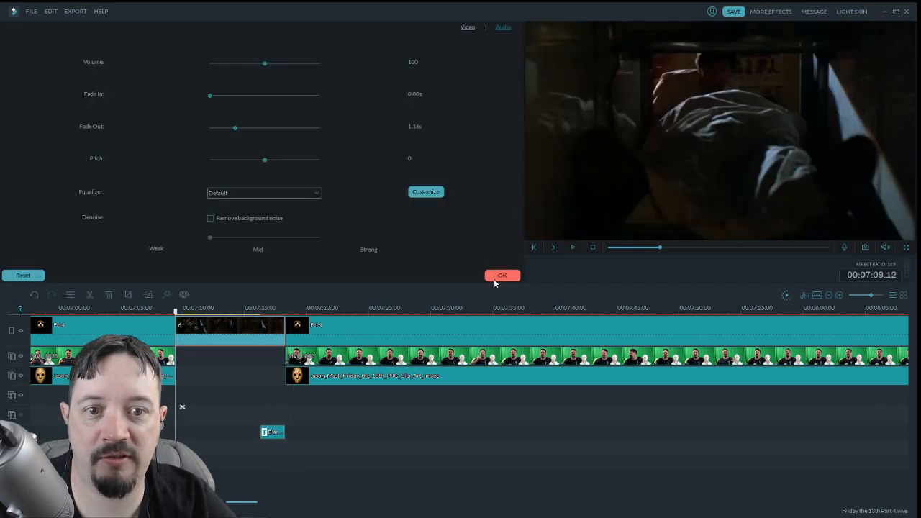
{"action": "left_click", "coordinate": [496, 279]}
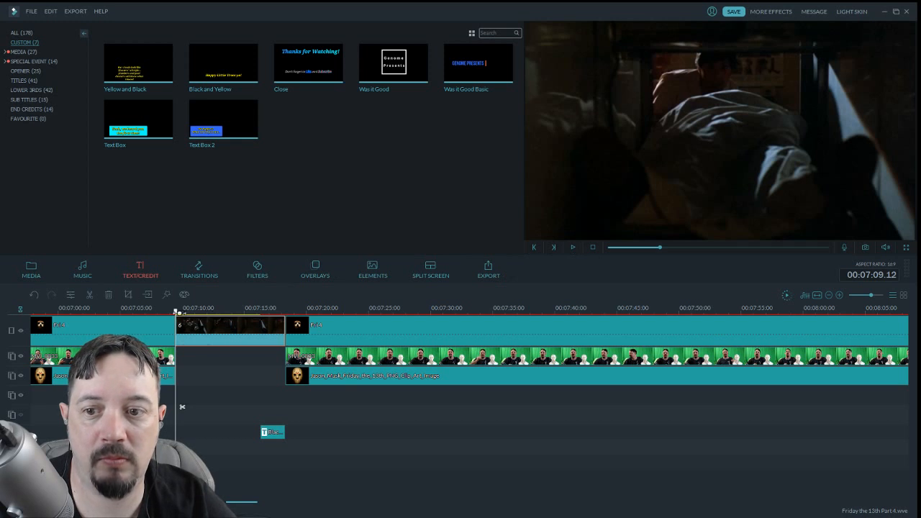
{"action": "left_click_drag", "start_coordinate": [191, 317], "coordinate": [278, 311]}
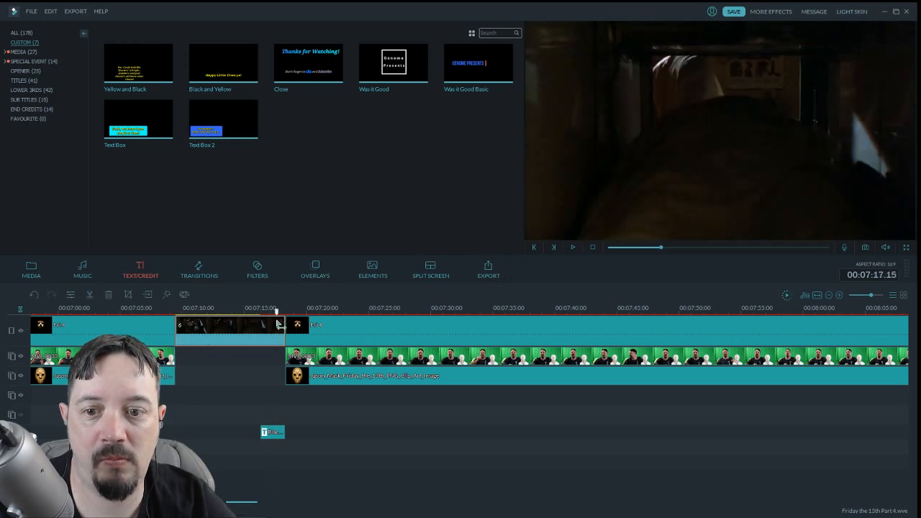
Play through the following host segment and split the green-screen host clip at 00:07:41.13
{"action": "left_click", "coordinate": [573, 249]}
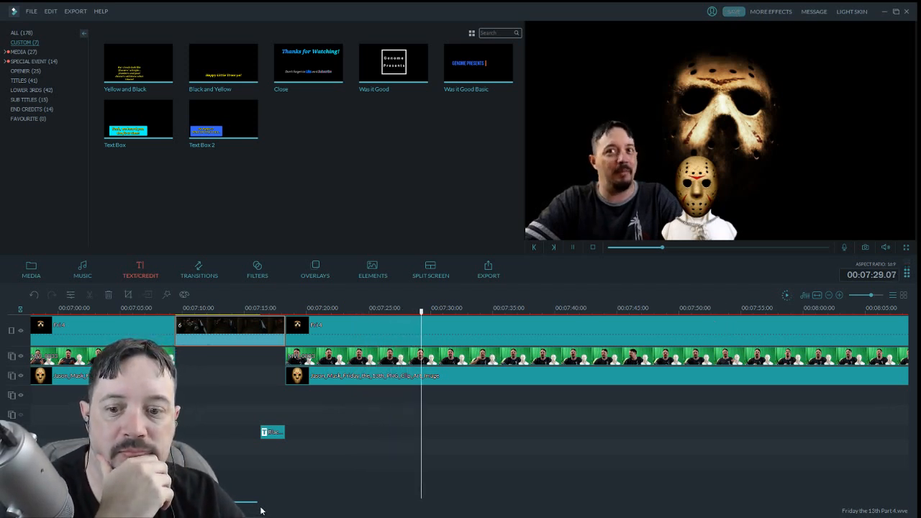
{"action": "left_click_drag", "start_coordinate": [249, 507], "coordinate": [260, 507]}
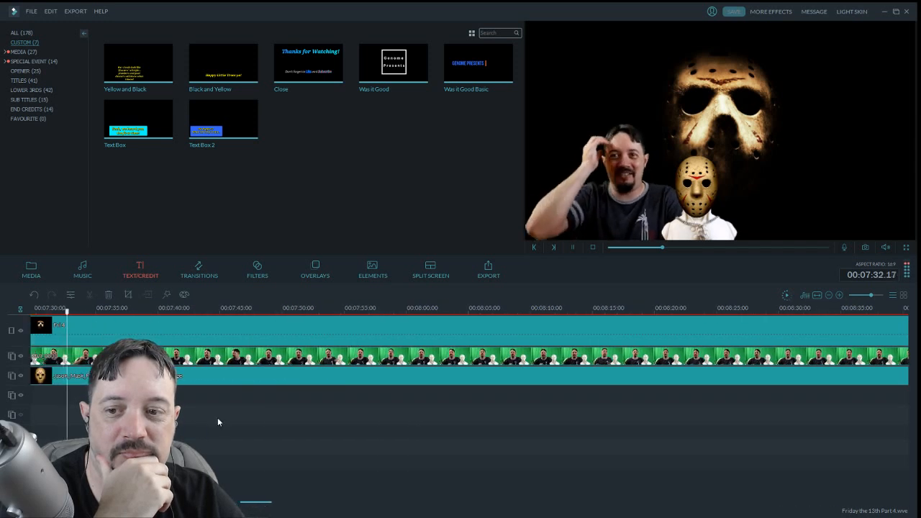
{"action": "left_click", "coordinate": [31, 270]}
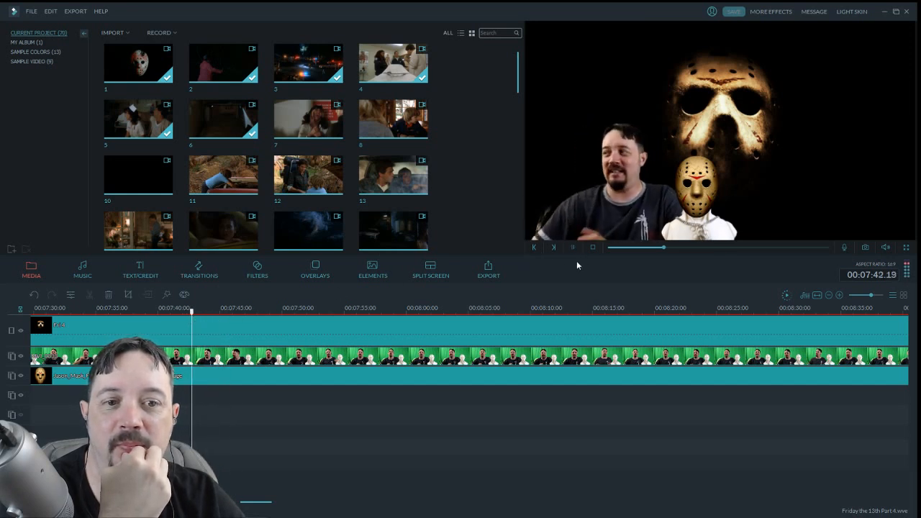
{"action": "left_click", "coordinate": [574, 248]}
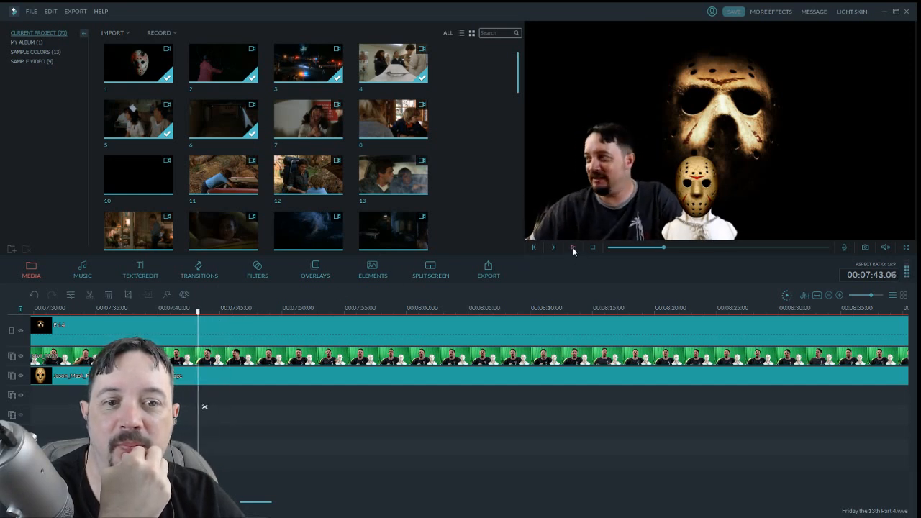
{"action": "left_click_drag", "start_coordinate": [186, 315], "coordinate": [172, 316]}
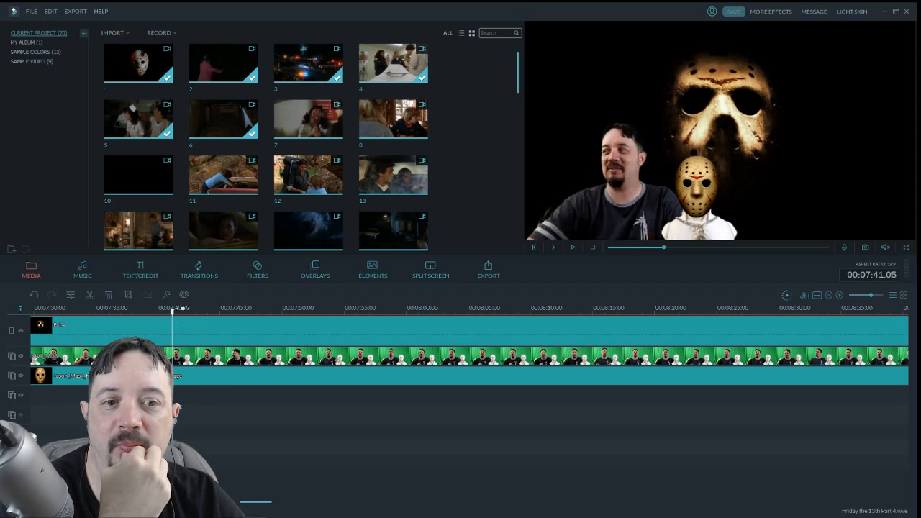
{"action": "left_click", "coordinate": [573, 248]}
{"action": "left_click", "coordinate": [573, 248]}
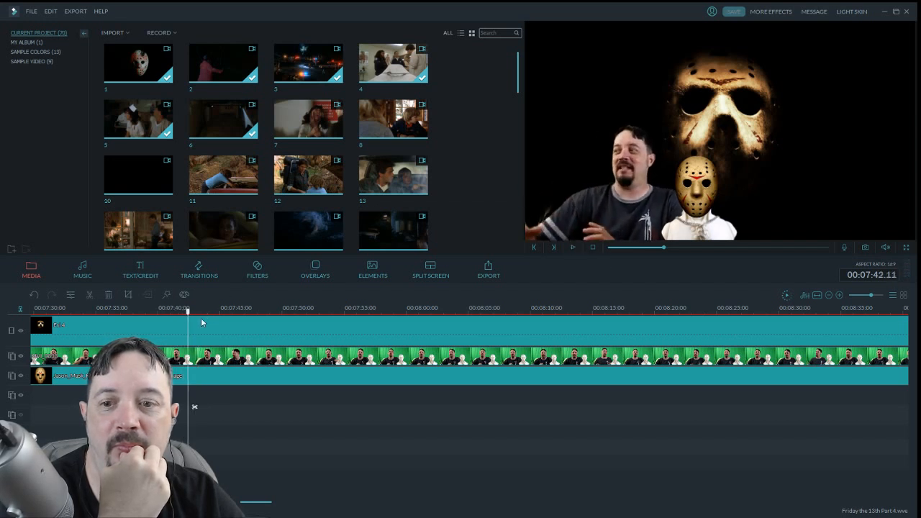
{"action": "left_click_drag", "start_coordinate": [161, 311], "coordinate": [159, 311]}
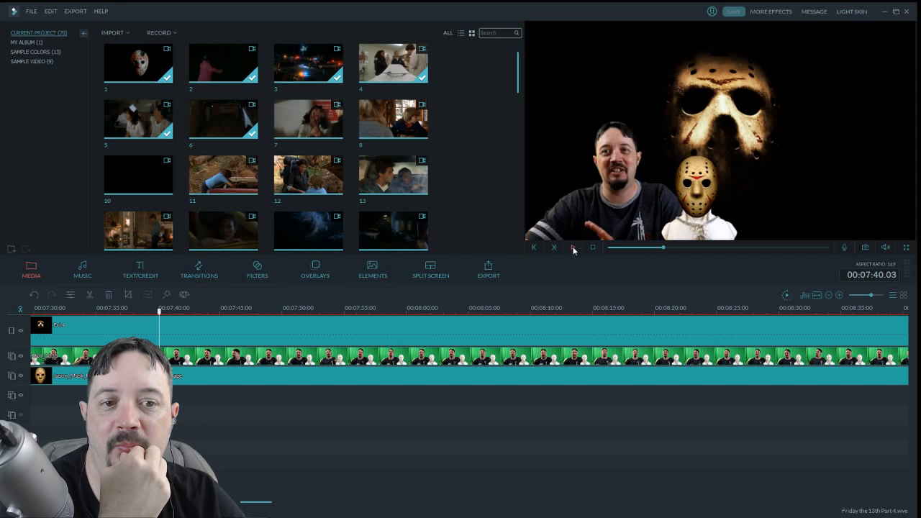
{"action": "left_click", "coordinate": [574, 248]}
{"action": "left_click", "coordinate": [574, 248]}
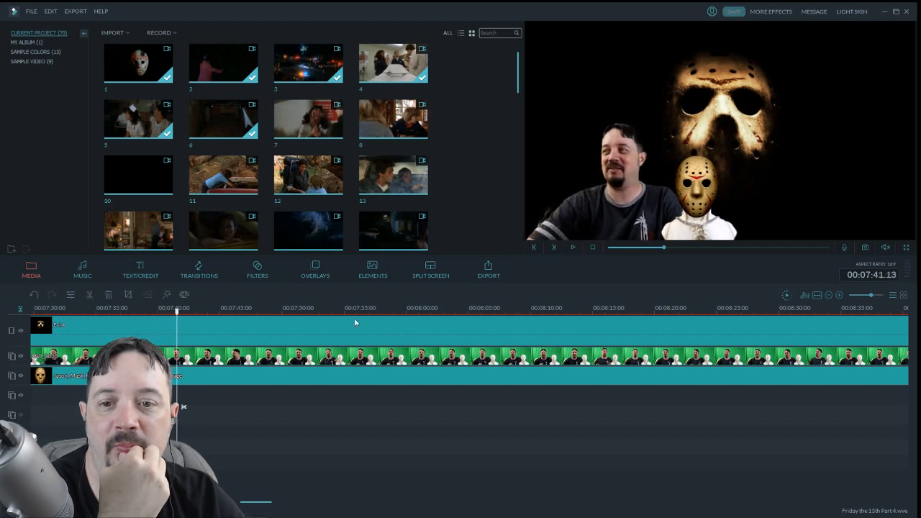
{"action": "left_click", "coordinate": [229, 360]}
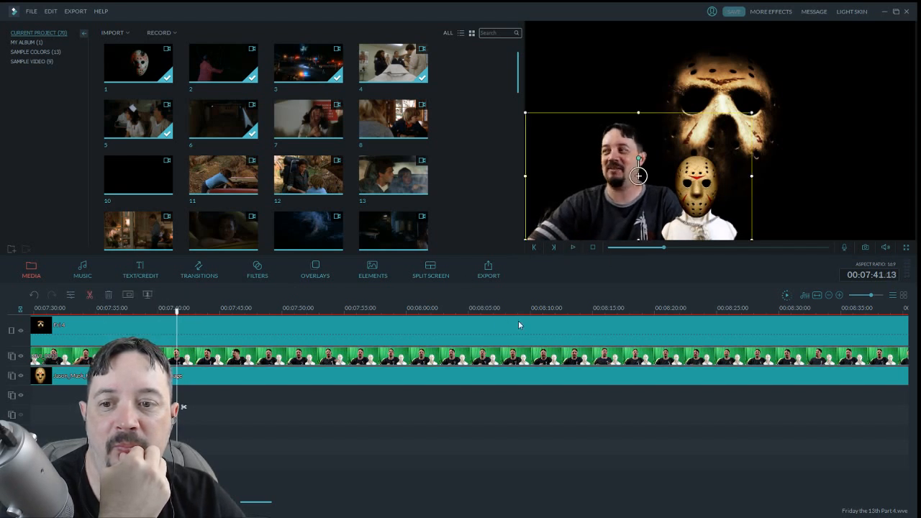
Split the host clip again at 00:07:47.24, delete the section between the two splits and move the remainder back to close the gap
{"action": "left_click", "coordinate": [575, 247]}
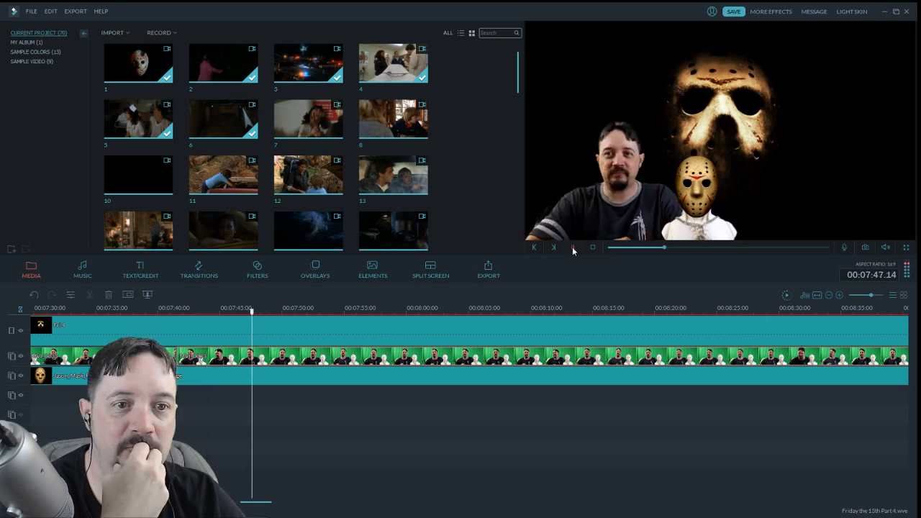
{"action": "left_click", "coordinate": [573, 248]}
{"action": "left_click_drag", "start_coordinate": [262, 317], "coordinate": [256, 317]}
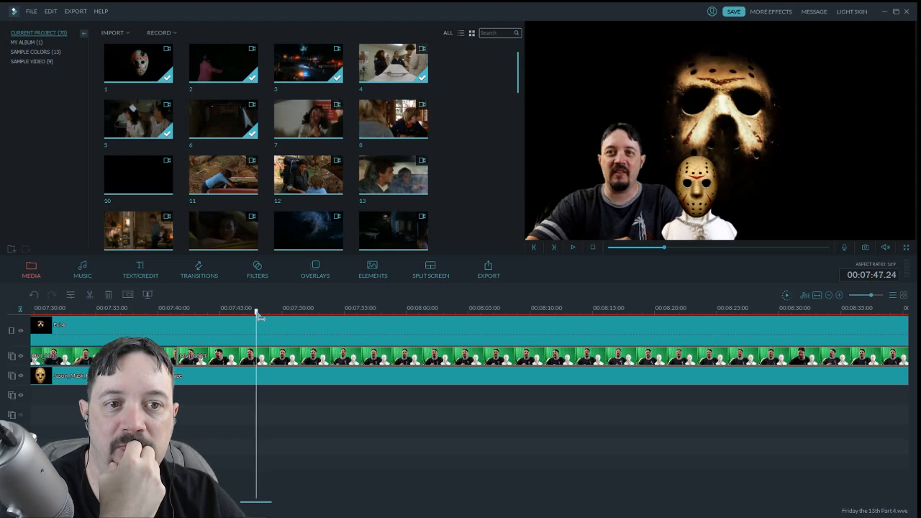
{"action": "left_click", "coordinate": [220, 354]}
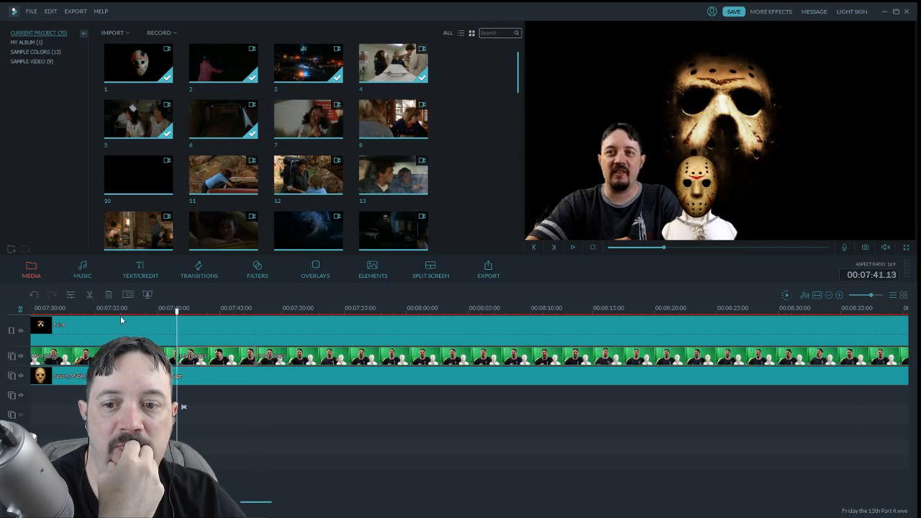
{"action": "key", "text": "Delete"}
{"action": "left_click_drag", "start_coordinate": [286, 357], "coordinate": [218, 361]}
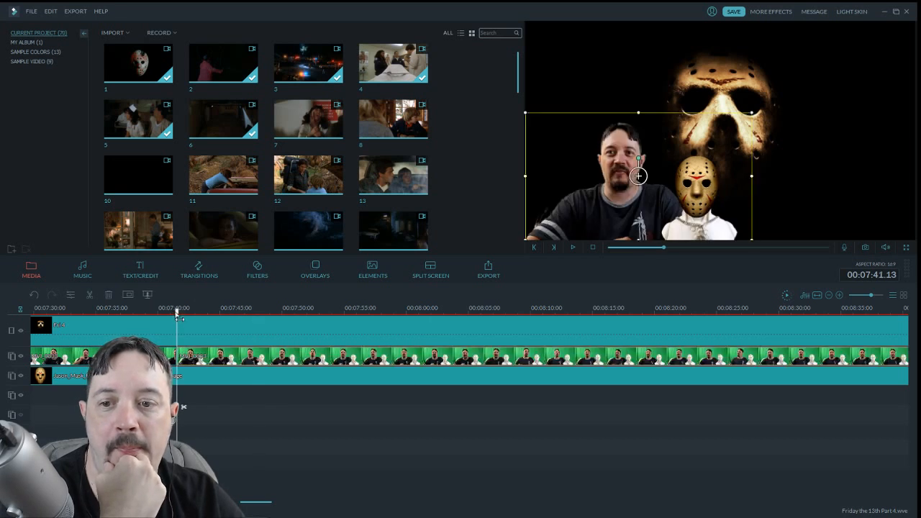
Play across the host cut and split the background, host and Jason mask clips at 00:07:47.16
{"action": "left_click_drag", "start_coordinate": [177, 314], "coordinate": [175, 314]}
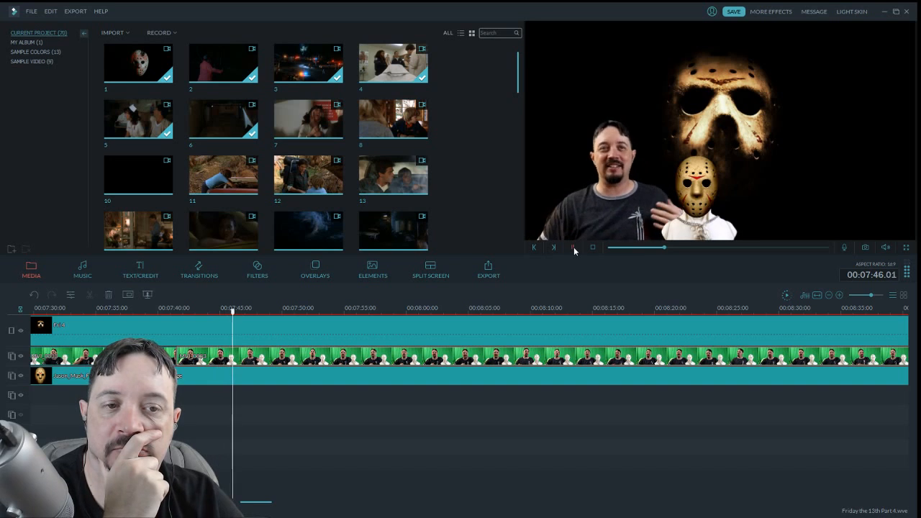
{"action": "left_click", "coordinate": [573, 247]}
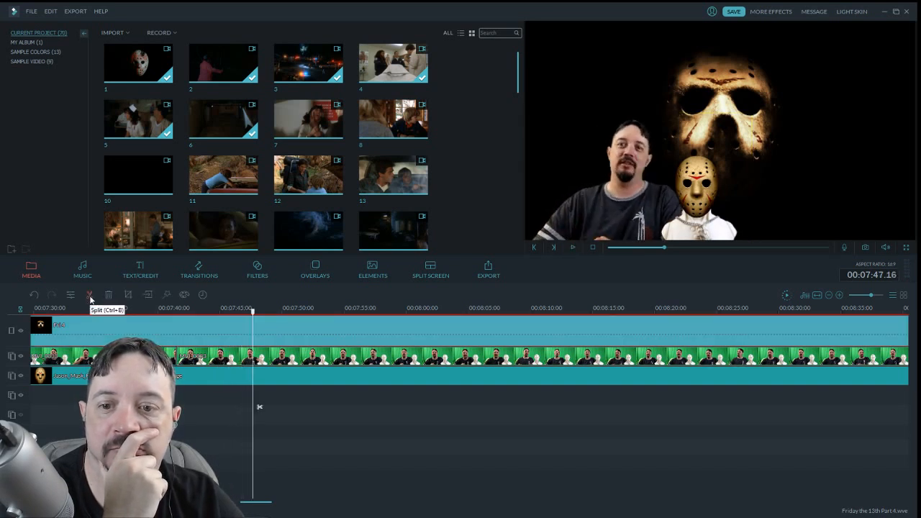
{"action": "left_click", "coordinate": [90, 296]}
{"action": "left_click", "coordinate": [274, 360]}
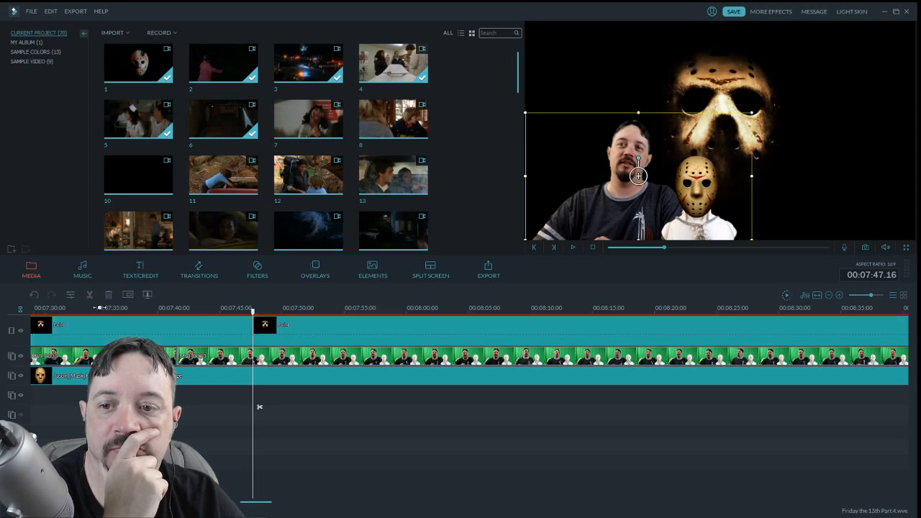
{"action": "left_click", "coordinate": [285, 377]}
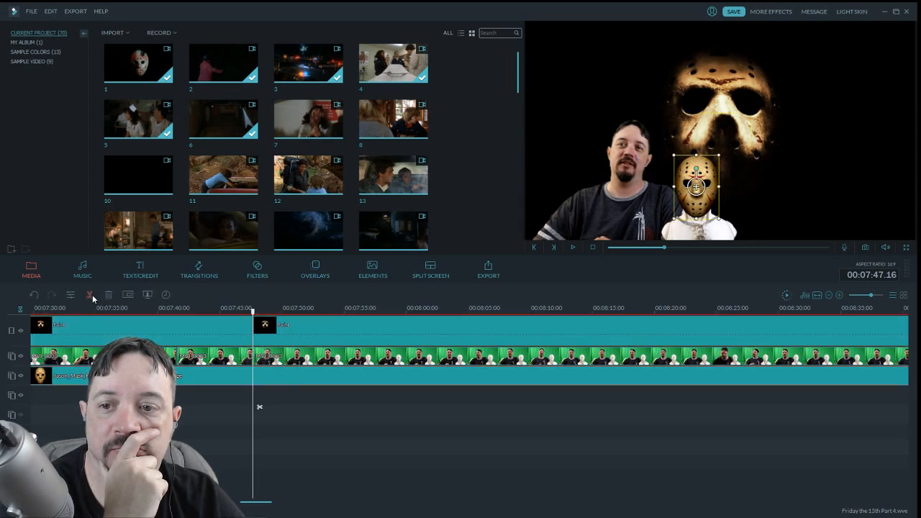
{"action": "left_click", "coordinate": [91, 296]}
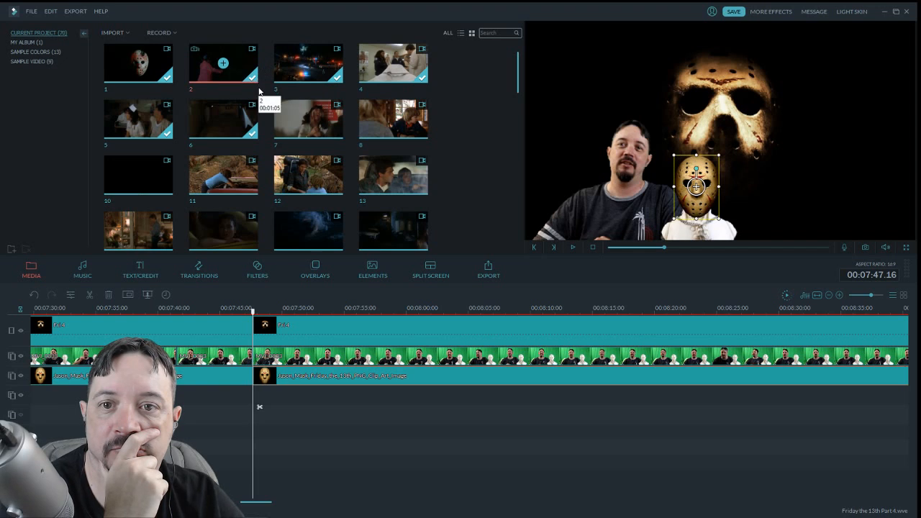
Insert media clip 6 at 00:07:47.16, split it at 00:07:59.21, delete the portion before the split and play back the rest
{"action": "left_click_drag", "start_coordinate": [236, 122], "coordinate": [259, 331]}
{"action": "left_click", "coordinate": [482, 332]}
{"action": "left_click_drag", "start_coordinate": [481, 332], "coordinate": [408, 353]}
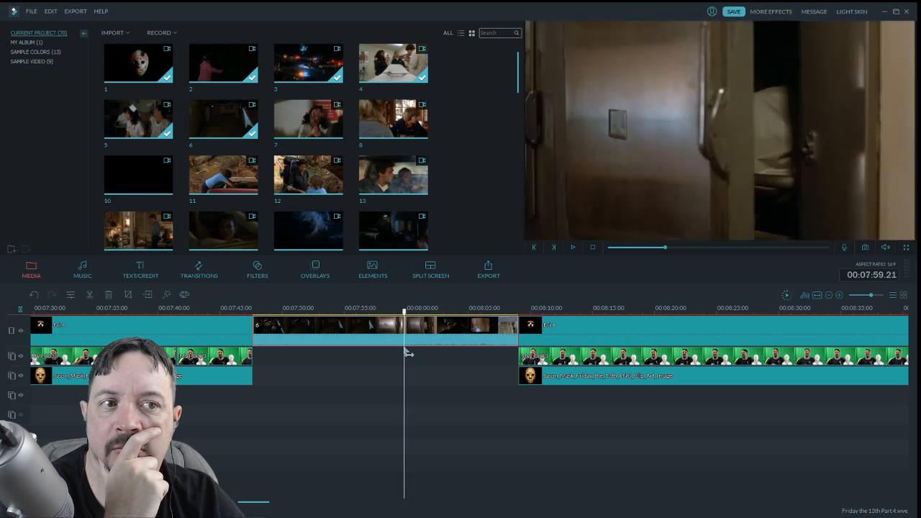
{"action": "left_click", "coordinate": [92, 295]}
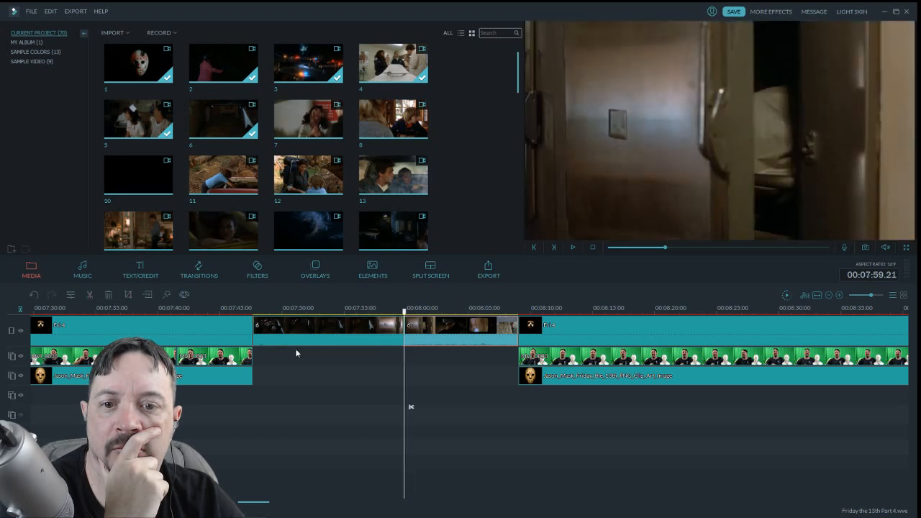
{"action": "left_click", "coordinate": [315, 339]}
{"action": "left_click", "coordinate": [109, 295]}
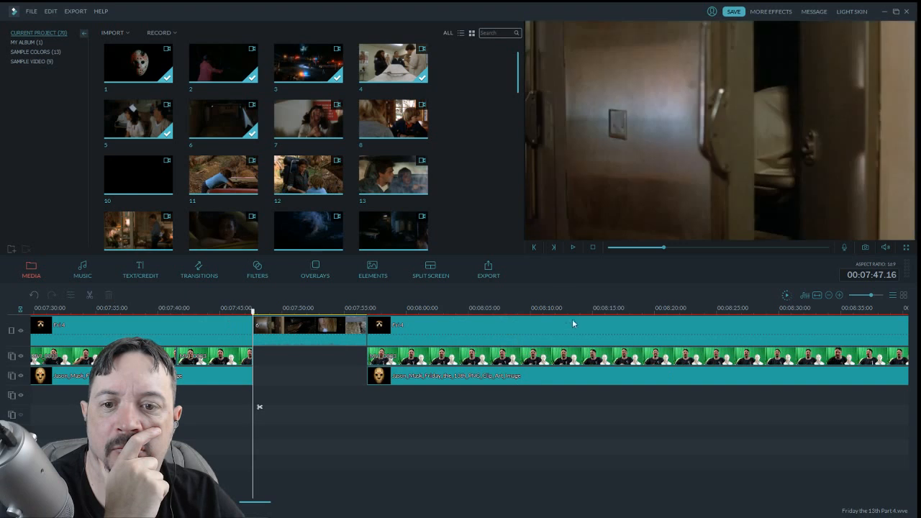
{"action": "left_click", "coordinate": [573, 248]}
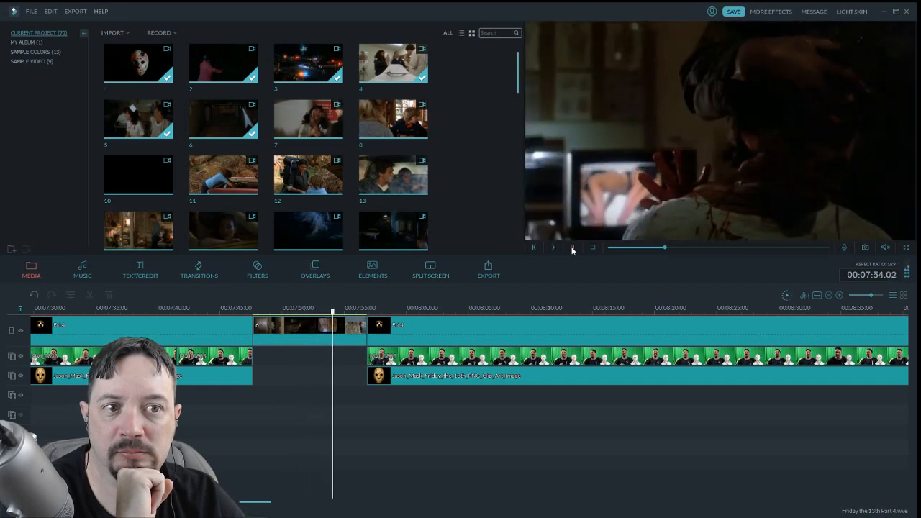
Split clip 6 at 00:07:54.07 and delete the portion after the split
{"action": "left_click", "coordinate": [573, 248]}
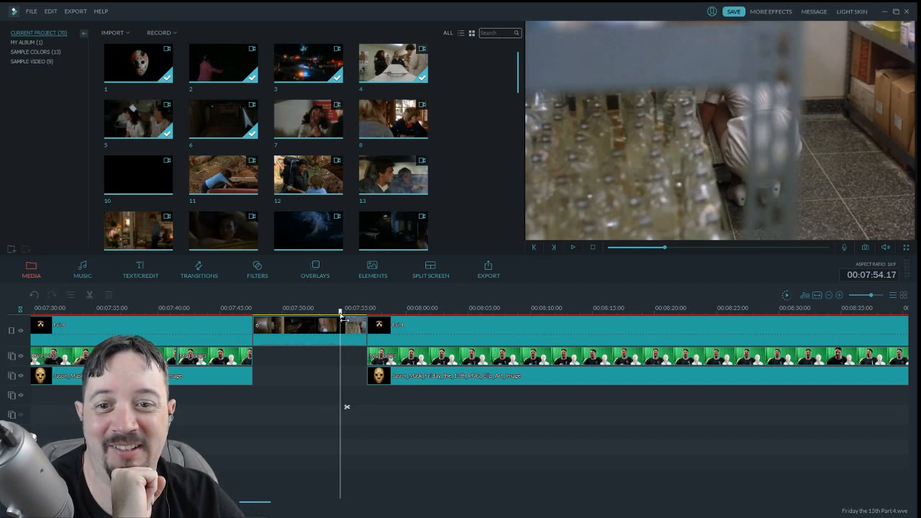
{"action": "left_click_drag", "start_coordinate": [343, 322], "coordinate": [340, 322]}
{"action": "left_click", "coordinate": [356, 327]}
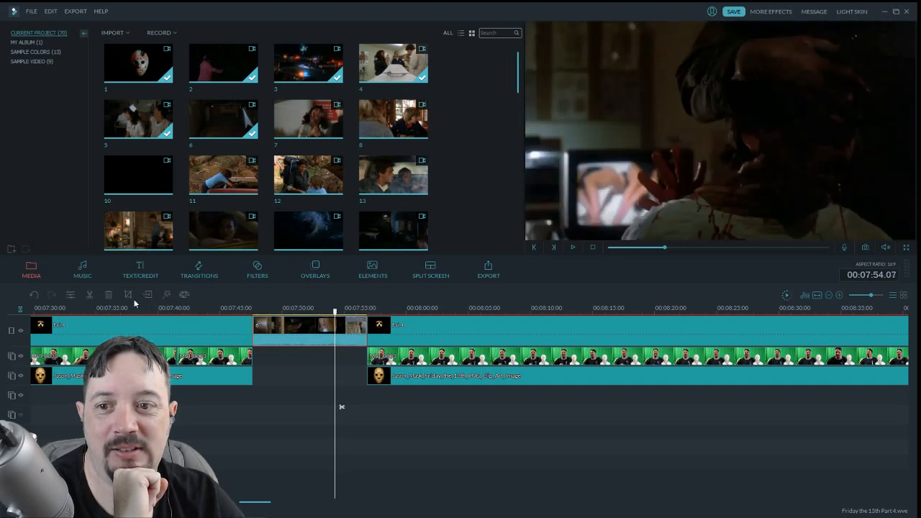
{"action": "left_click", "coordinate": [88, 295]}
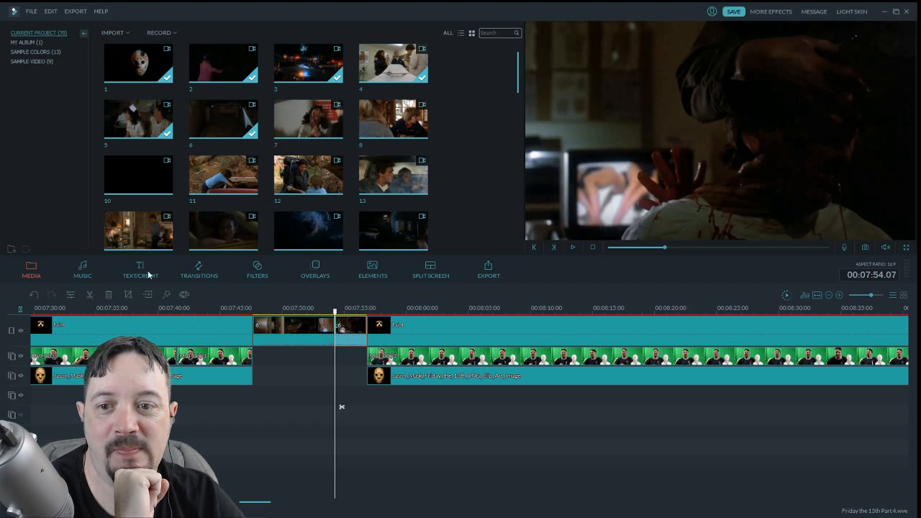
{"action": "left_click", "coordinate": [108, 294]}
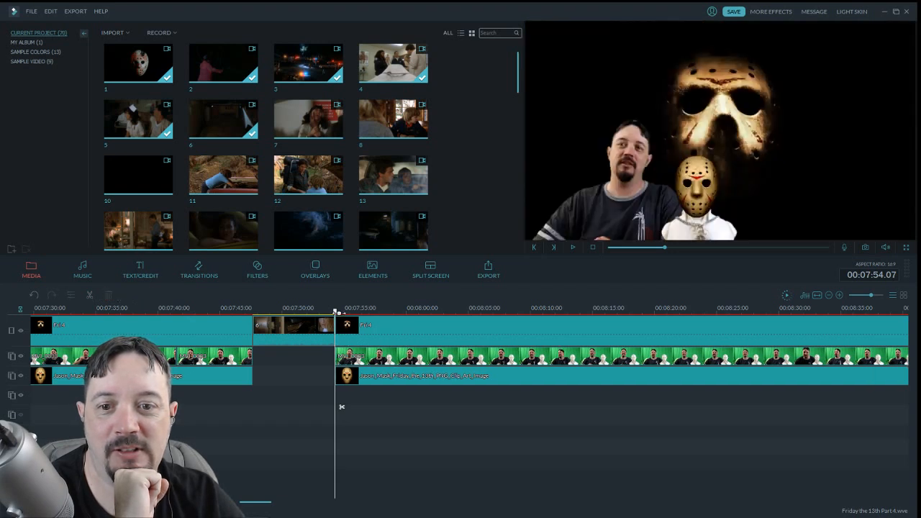
Scrub through the trimmed clip 6 and set its audio fade-out to 0.40 s
{"action": "left_click_drag", "start_coordinate": [336, 315], "coordinate": [256, 324]}
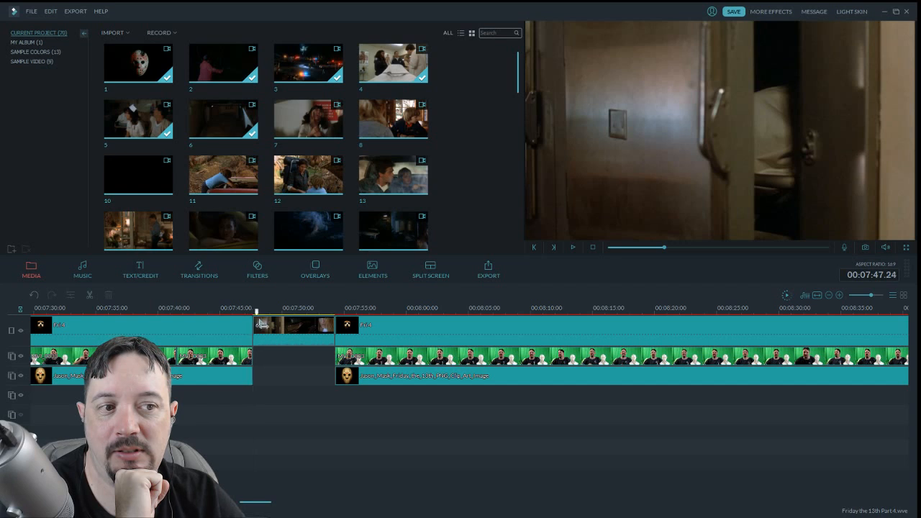
{"action": "left_click_drag", "start_coordinate": [257, 325], "coordinate": [338, 339]}
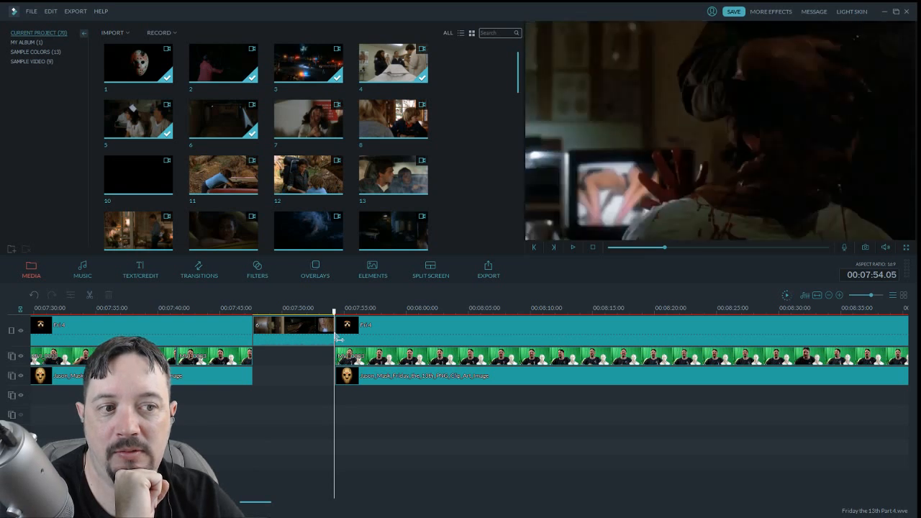
{"action": "mouse_move", "coordinate": [268, 338]}
{"action": "left_mouse_down"}
{"action": "mouse_move", "coordinate": [257, 338]}
{"action": "mouse_move", "coordinate": [352, 344]}
{"action": "mouse_move", "coordinate": [273, 340]}
{"action": "left_mouse_up"}
{"action": "double_click", "coordinate": [318, 327]}
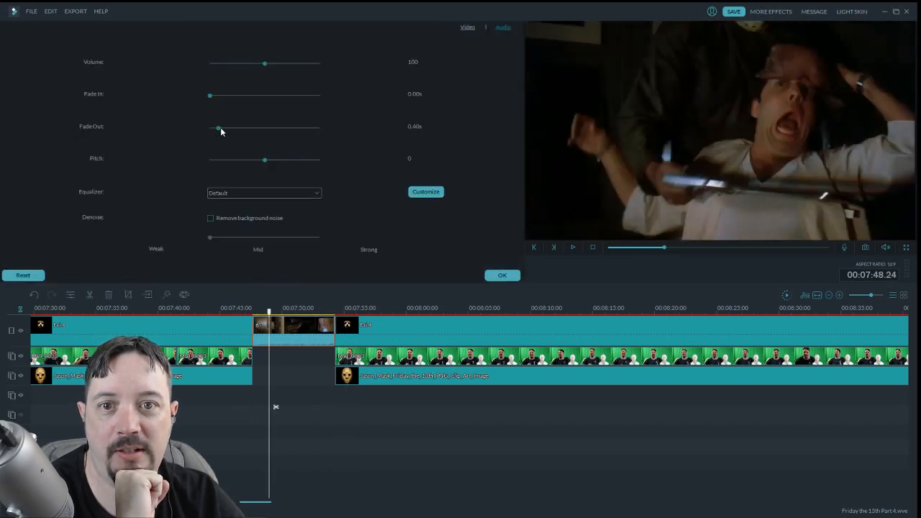
{"action": "left_click", "coordinate": [516, 277]}
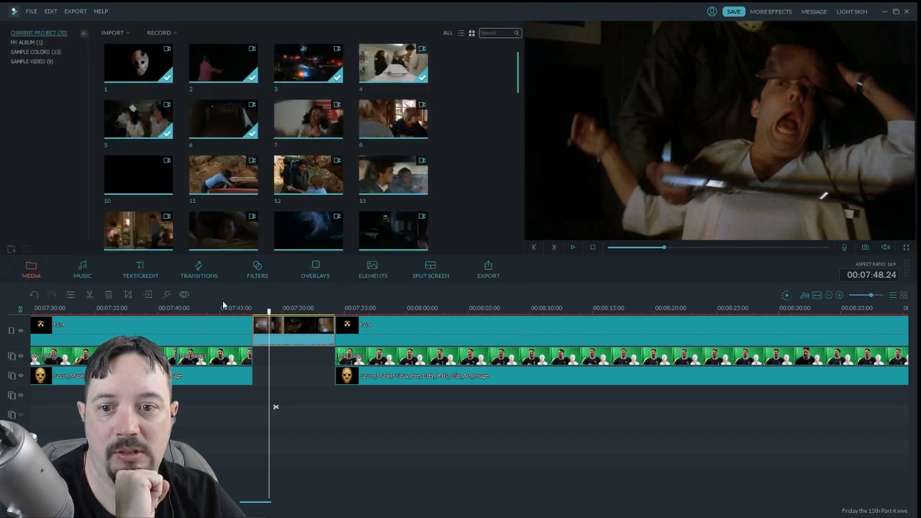
Play back clip 6 from just before its start through the cut into the following host segment
{"action": "left_click_drag", "start_coordinate": [272, 313], "coordinate": [260, 309]}
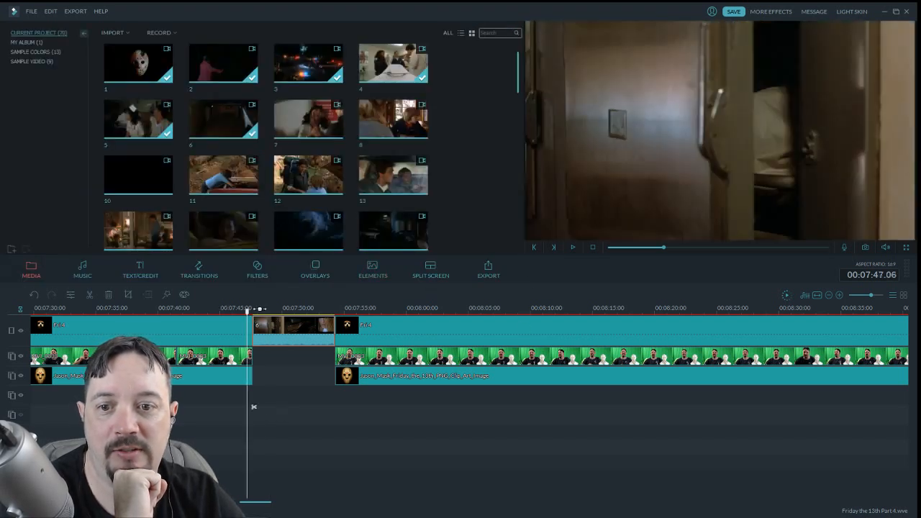
{"action": "left_click", "coordinate": [574, 248]}
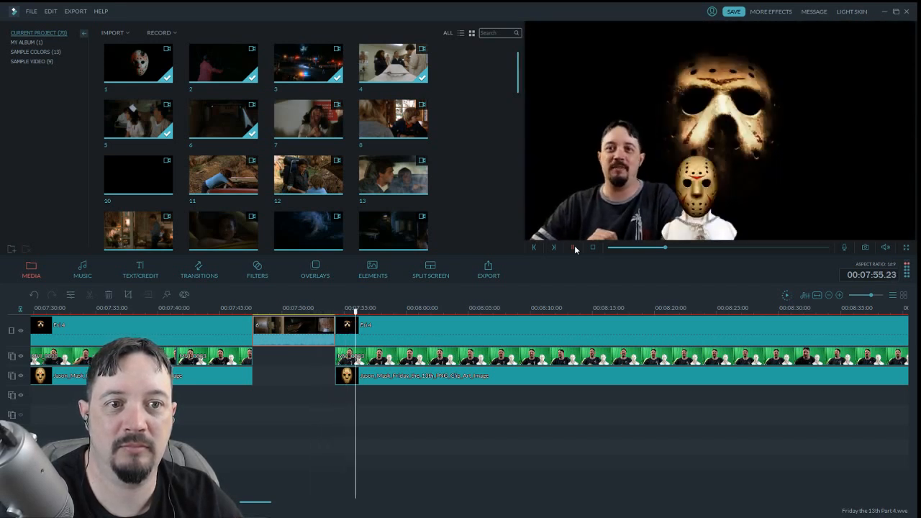
{"action": "left_click", "coordinate": [575, 249]}
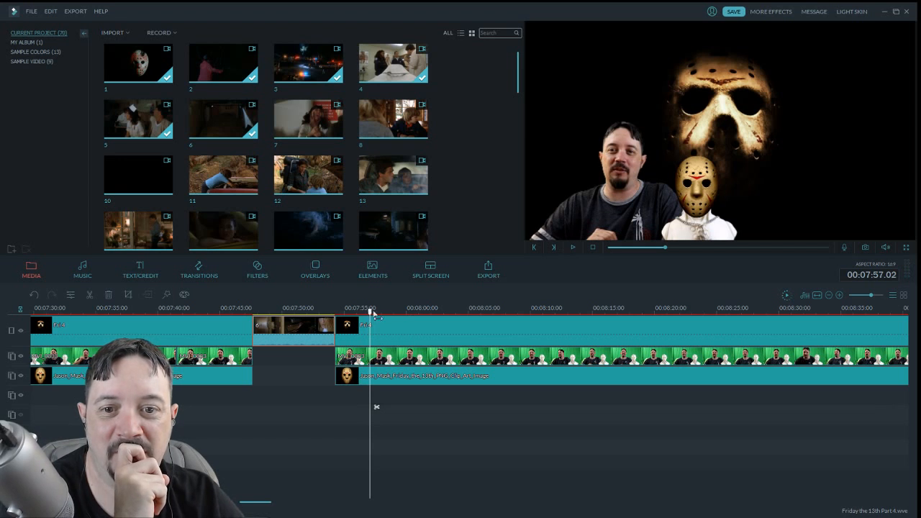
Split the green-screen host clip after clip 6 at 00:07:55.06, delete the portion before the split and move the remainder back to close the gap
{"action": "left_click_drag", "start_coordinate": [343, 320], "coordinate": [340, 320]}
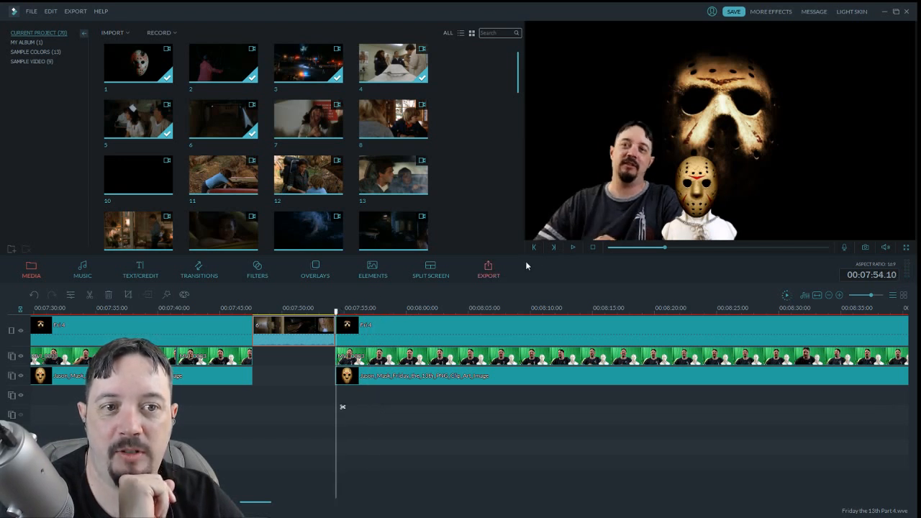
{"action": "left_click", "coordinate": [573, 248]}
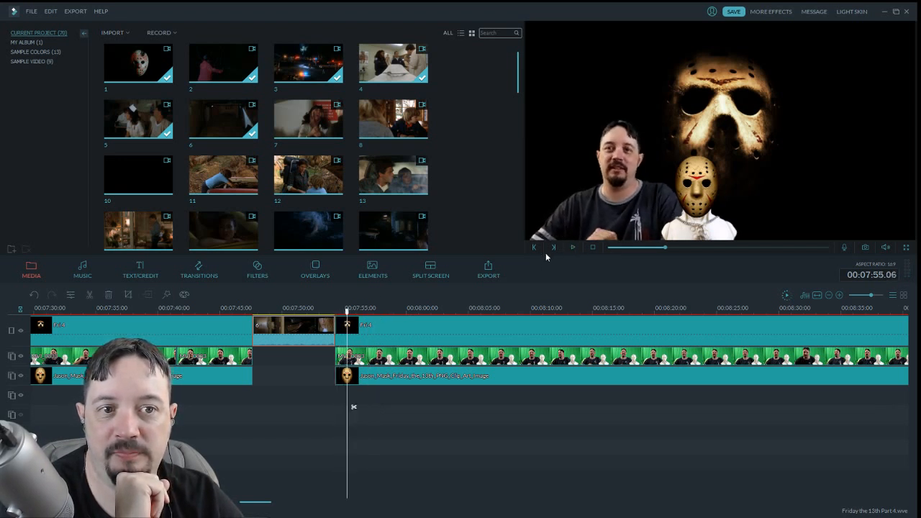
{"action": "left_click", "coordinate": [336, 358]}
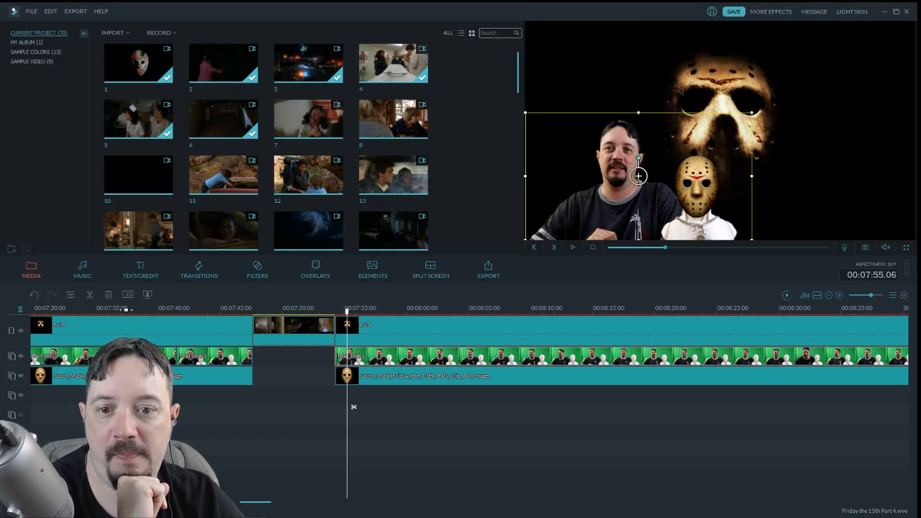
{"action": "left_click", "coordinate": [89, 295]}
{"action": "left_click", "coordinate": [344, 358]}
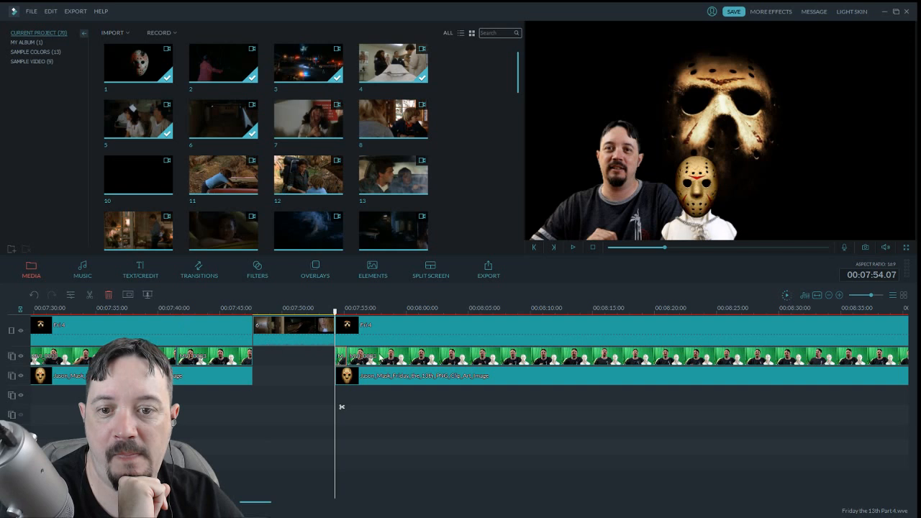
{"action": "left_click", "coordinate": [347, 356]}
Play back the host segment from the end of clip 6 to about 00:08:22 to find the next insertion point
{"action": "mouse_move", "coordinate": [345, 312]}
{"action": "left_mouse_down"}
{"action": "mouse_move", "coordinate": [322, 313]}
{"action": "mouse_move", "coordinate": [332, 317]}
{"action": "left_mouse_up"}
{"action": "left_click", "coordinate": [575, 247]}
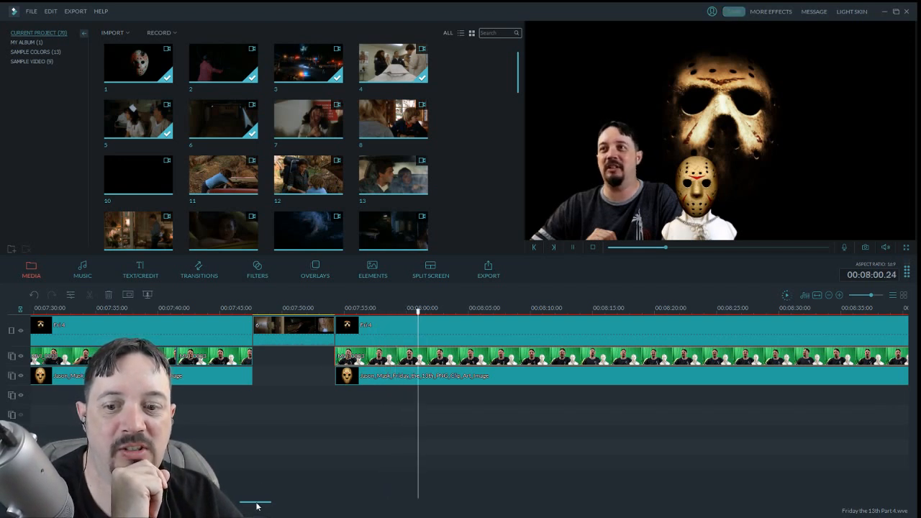
{"action": "left_click_drag", "start_coordinate": [257, 507], "coordinate": [264, 507]}
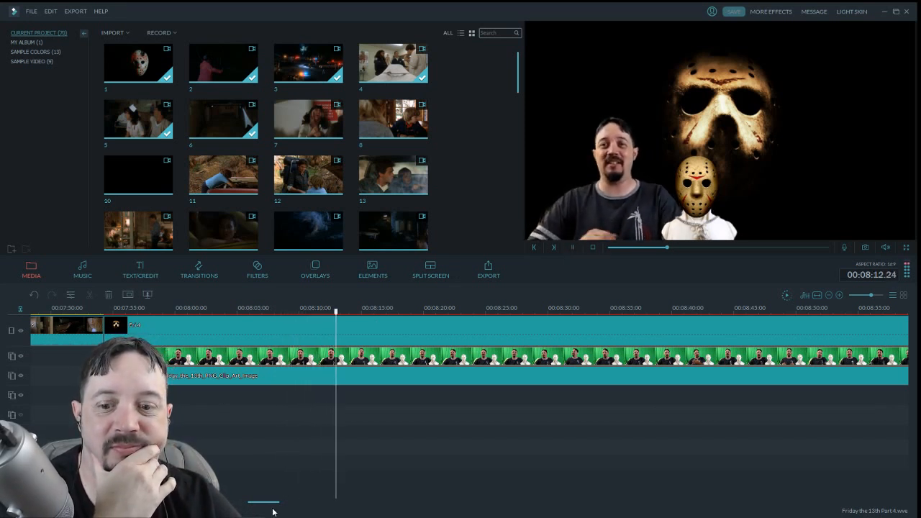
{"action": "left_click_drag", "start_coordinate": [273, 506], "coordinate": [281, 504]}
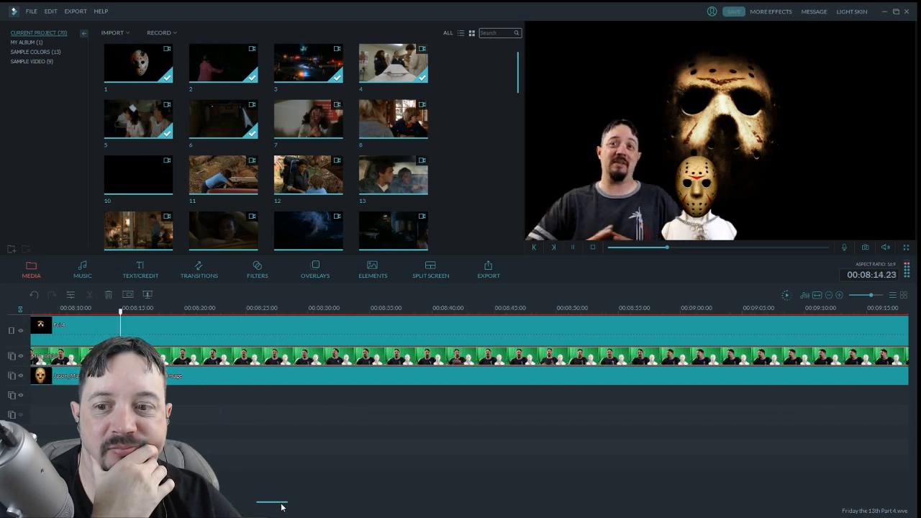
{"action": "left_click", "coordinate": [572, 248]}
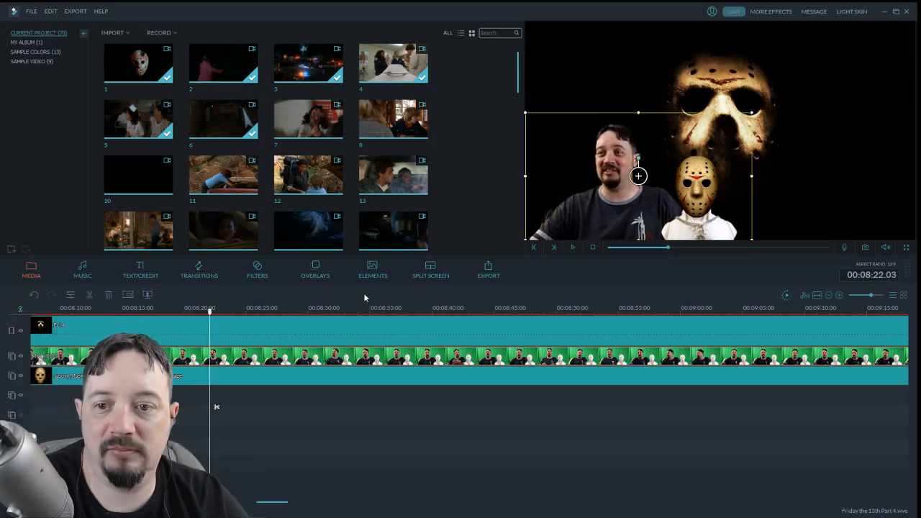
Replay the host's last lines and split the host, background and Jason mask clips at 00:08:22.08
{"action": "left_click", "coordinate": [574, 247]}
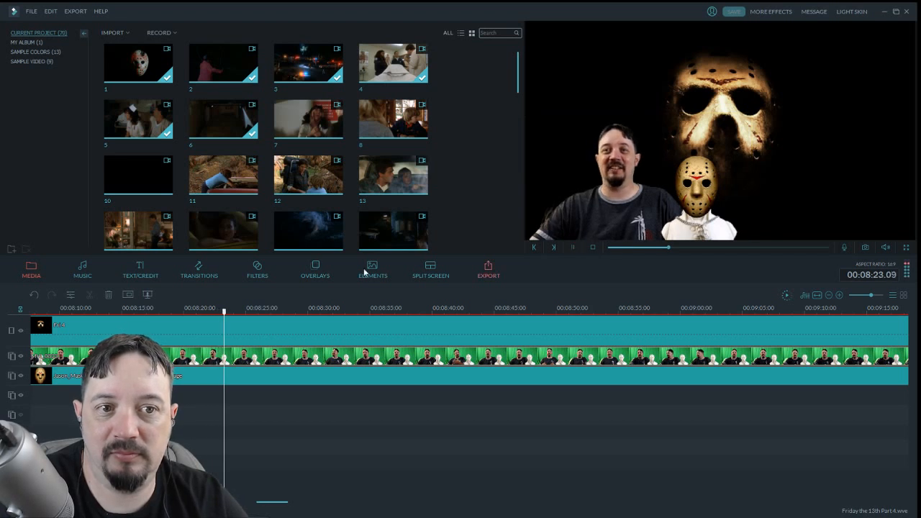
{"action": "left_click_drag", "start_coordinate": [243, 320], "coordinate": [207, 324]}
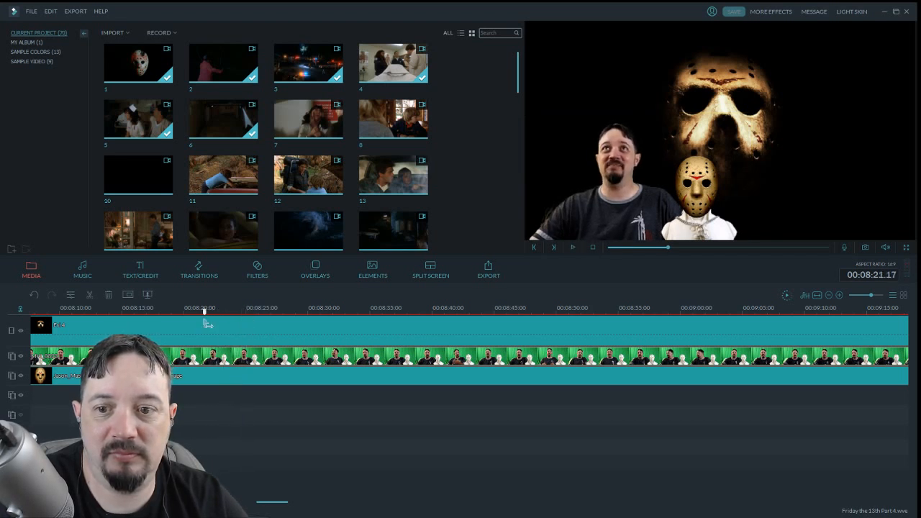
{"action": "left_click", "coordinate": [572, 246]}
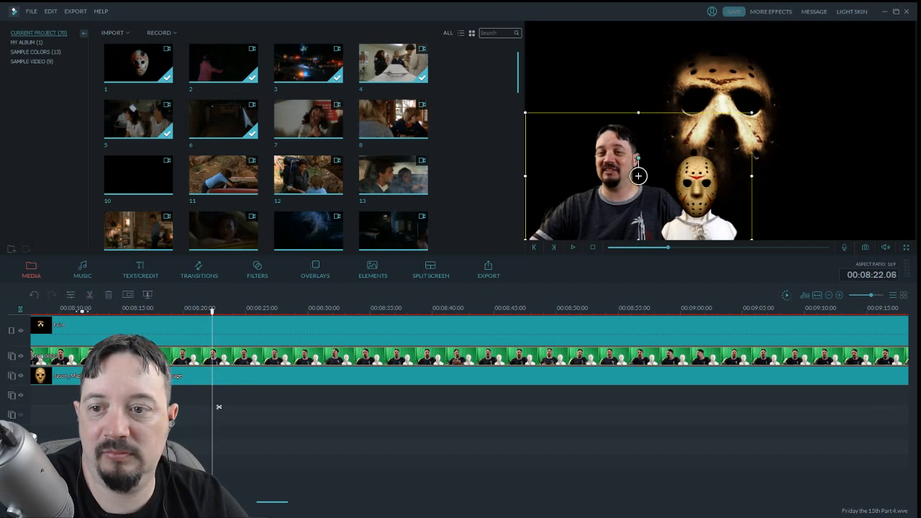
{"action": "left_click", "coordinate": [90, 295]}
{"action": "left_click", "coordinate": [63, 325]}
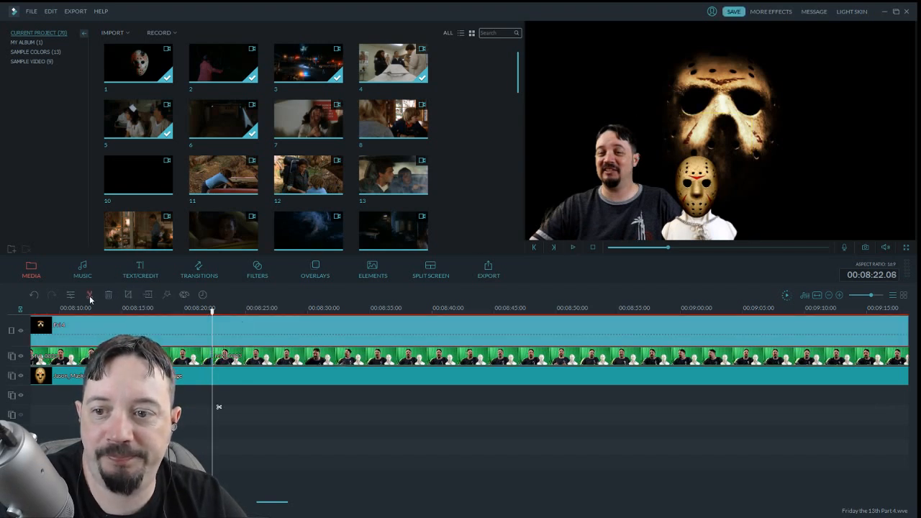
{"action": "key", "text": "ctrl+b"}
{"action": "left_click", "coordinate": [244, 378]}
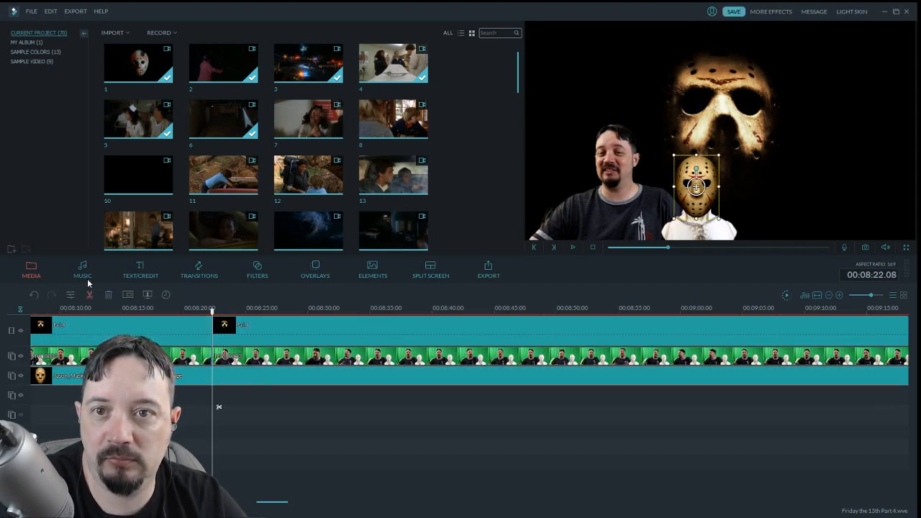
{"action": "left_click", "coordinate": [89, 295]}
Insert media clip 7 at 00:08:22.08, split it at 00:08:25.03 and delete the green portion before the split
{"action": "left_click_drag", "start_coordinate": [320, 260], "coordinate": [250, 325]}
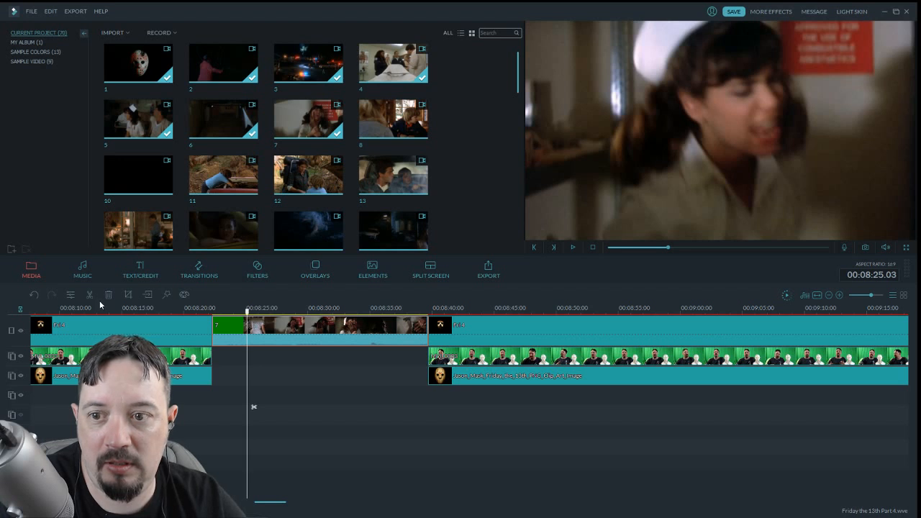
{"action": "left_click", "coordinate": [89, 295]}
{"action": "left_click", "coordinate": [229, 331]}
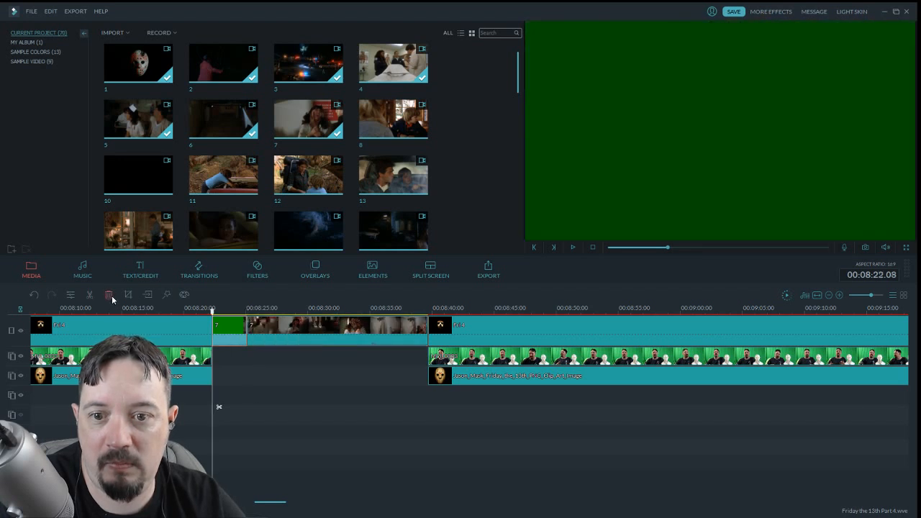
{"action": "left_click", "coordinate": [110, 296]}
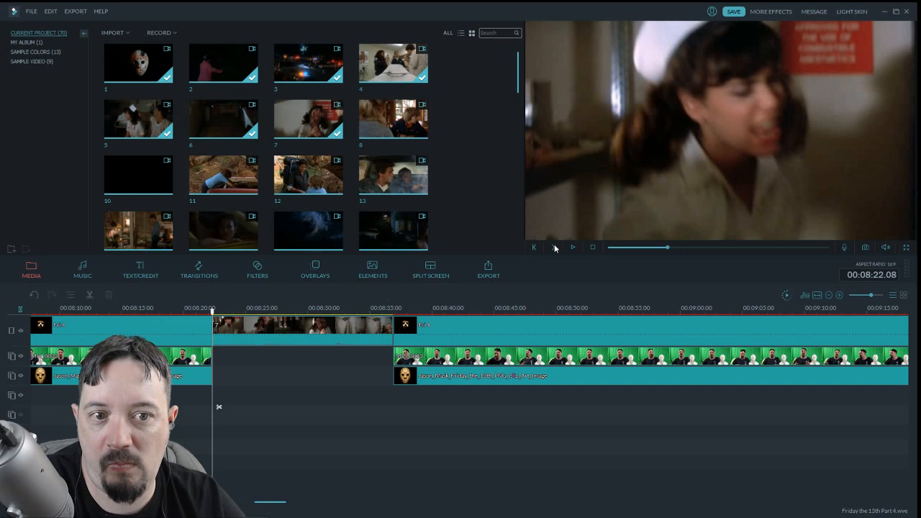
Play the start of clip 7, split it at 00:08:25.17 and delete the portion before the split
{"action": "left_click", "coordinate": [574, 249]}
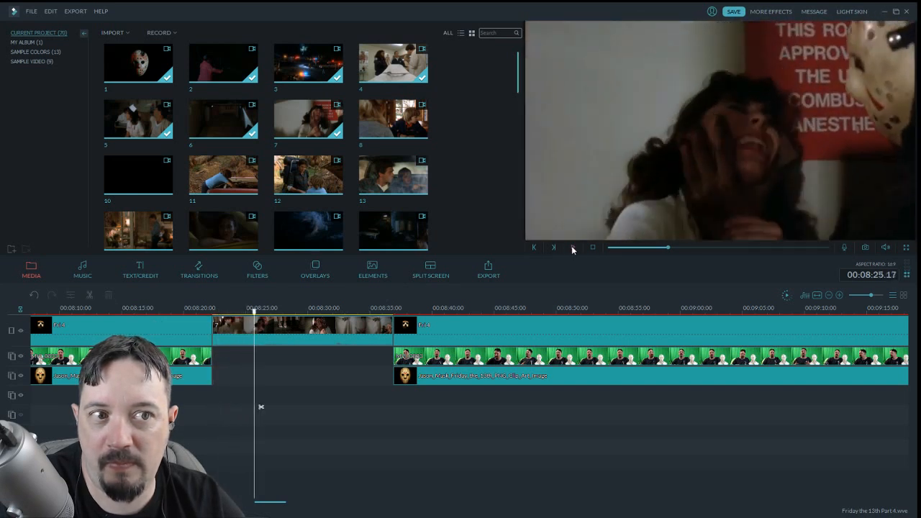
{"action": "left_click", "coordinate": [90, 298]}
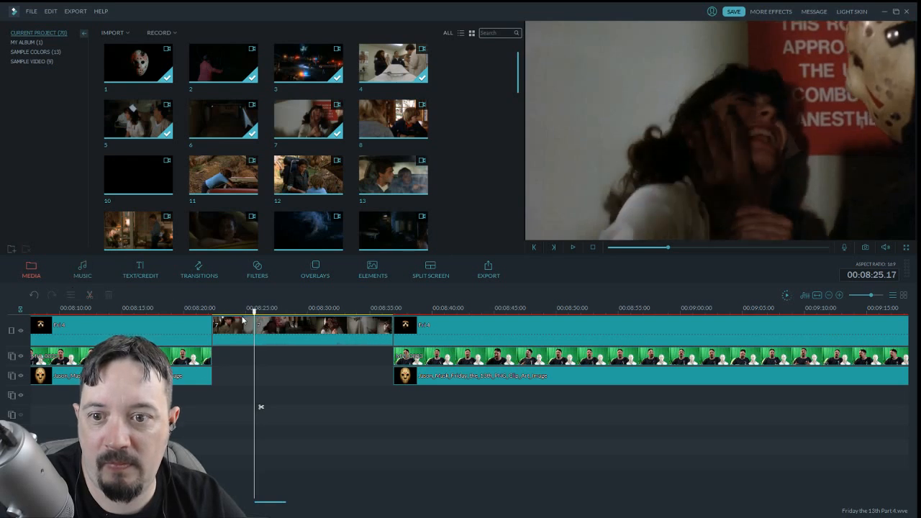
{"action": "left_click", "coordinate": [108, 295]}
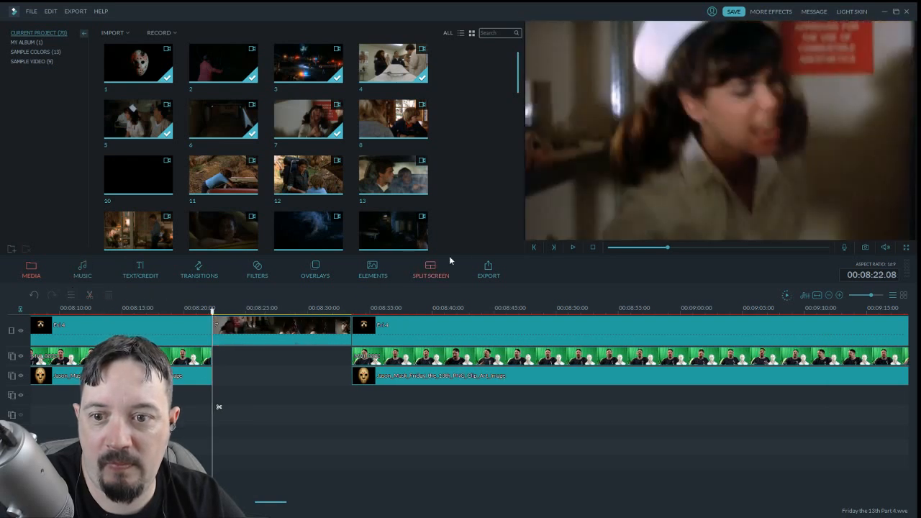
Play through the rest of clip 7, split it at 00:08:32.07 and delete the portion after the split
{"action": "left_click", "coordinate": [573, 248]}
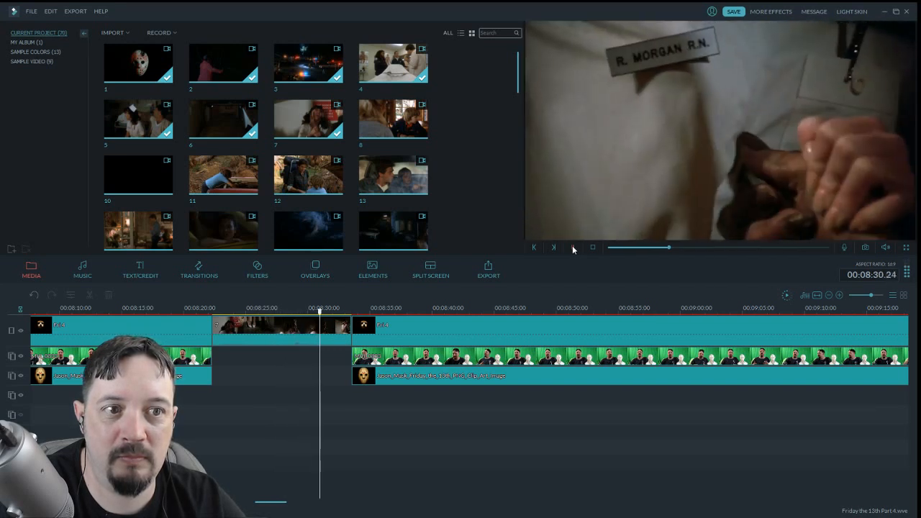
{"action": "left_click", "coordinate": [573, 247]}
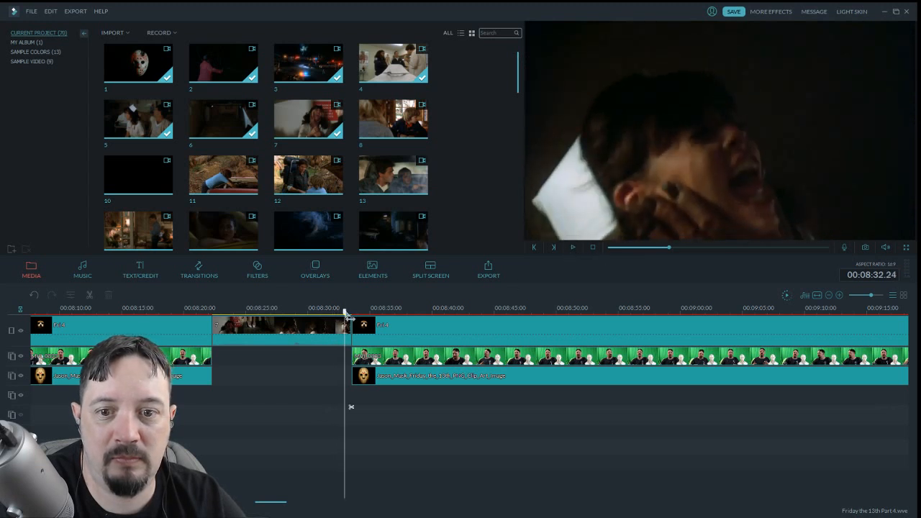
{"action": "left_click_drag", "start_coordinate": [348, 318], "coordinate": [341, 318]}
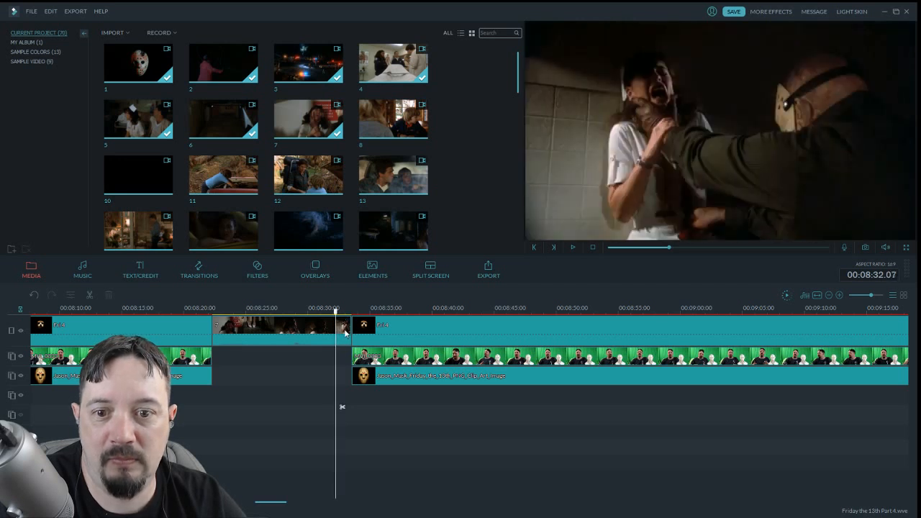
{"action": "left_click", "coordinate": [338, 325]}
{"action": "key", "text": "ctrl+b"}
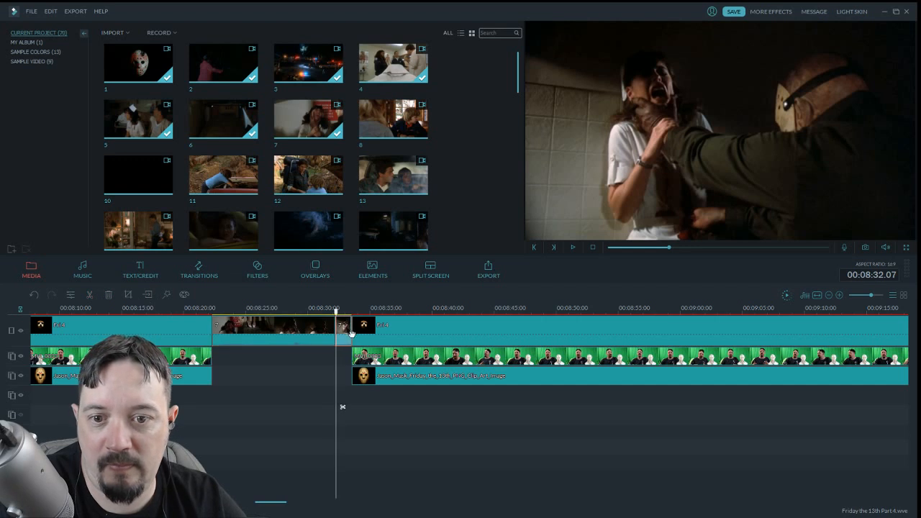
{"action": "left_click", "coordinate": [109, 294]}
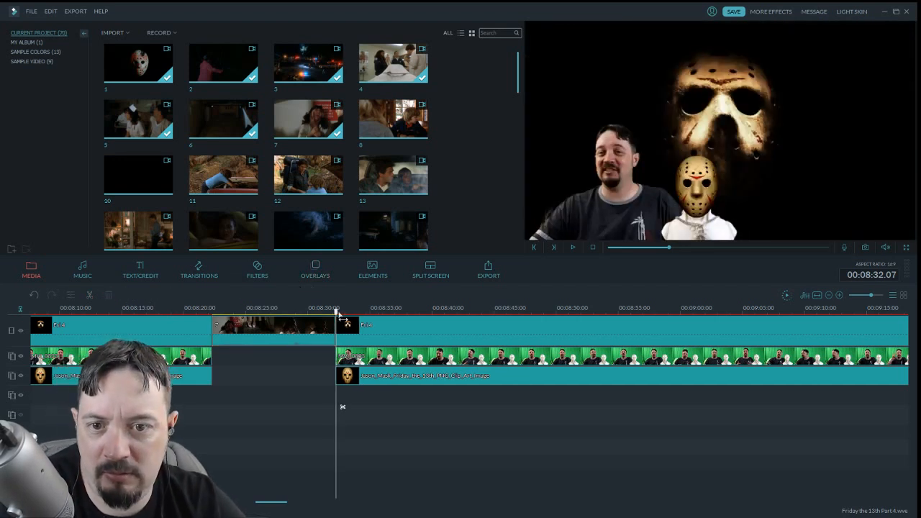
Split clip 7 on the timeline at 00:08:26.11 and delete the portion before the split
{"action": "left_click", "coordinate": [301, 308]}
{"action": "left_click_drag", "start_coordinate": [289, 317], "coordinate": [268, 336]}
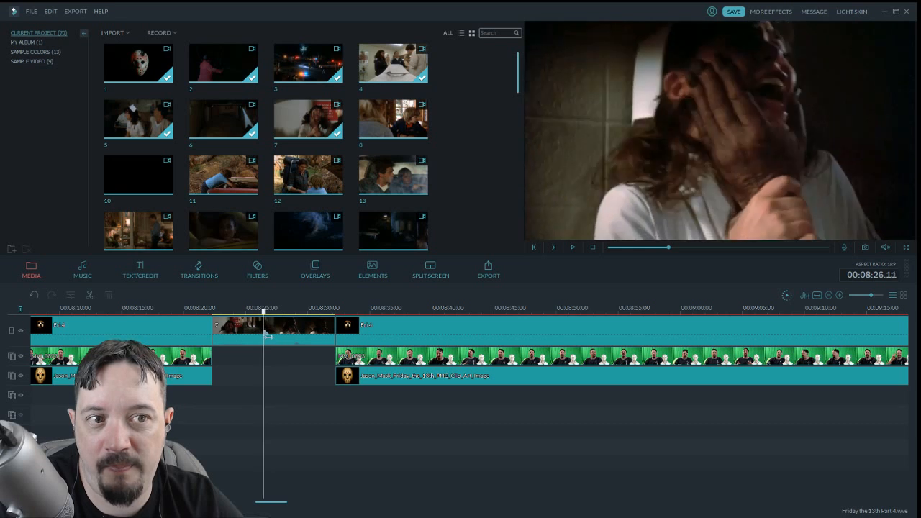
{"action": "left_click", "coordinate": [89, 294]}
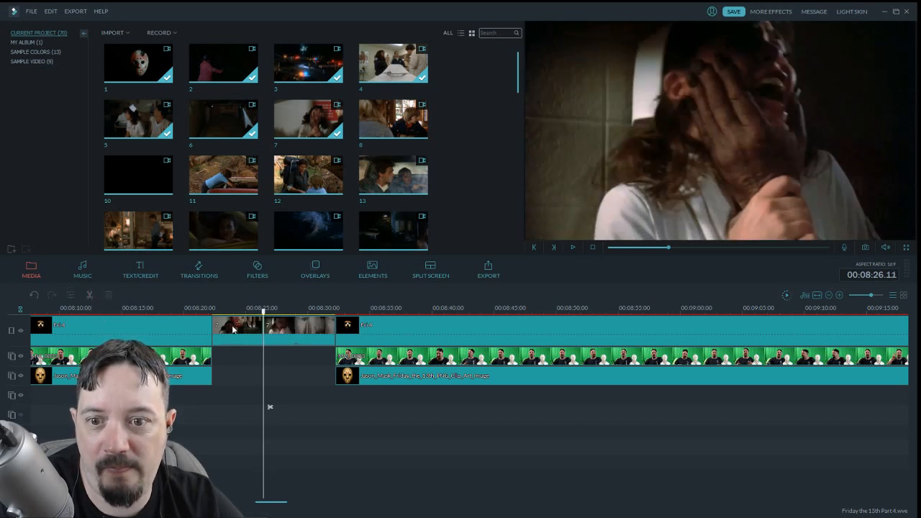
{"action": "left_click", "coordinate": [109, 297]}
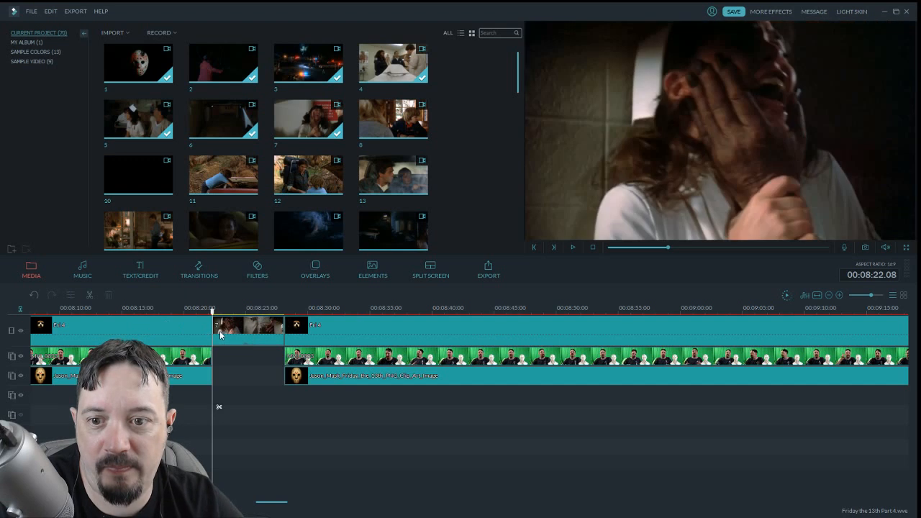
Check the end of the trimmed clip 7 and set its audio fade out to 1.16 s
{"action": "left_click_drag", "start_coordinate": [213, 314], "coordinate": [288, 328]}
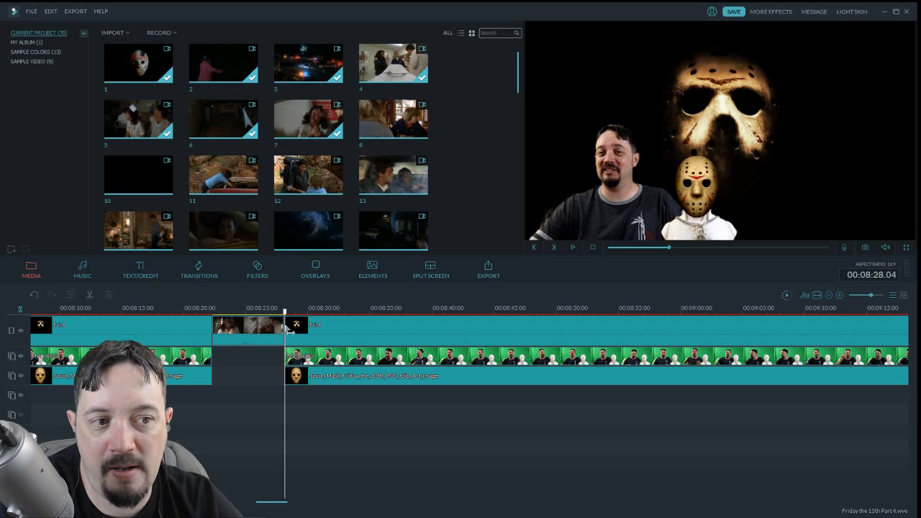
{"action": "mouse_move", "coordinate": [288, 330]}
{"action": "left_mouse_down"}
{"action": "mouse_move", "coordinate": [216, 331]}
{"action": "mouse_move", "coordinate": [289, 344]}
{"action": "left_mouse_up"}
{"action": "double_click", "coordinate": [271, 335]}
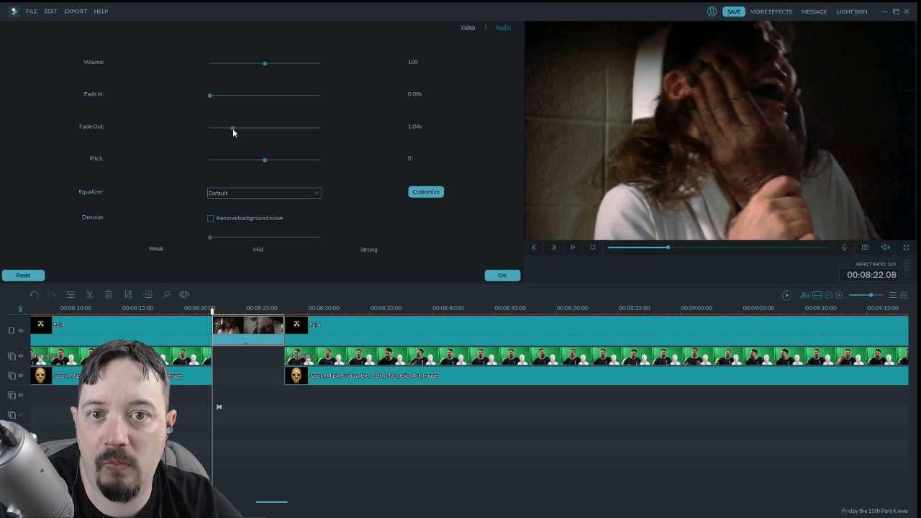
{"action": "left_click_drag", "start_coordinate": [233, 131], "coordinate": [235, 132]}
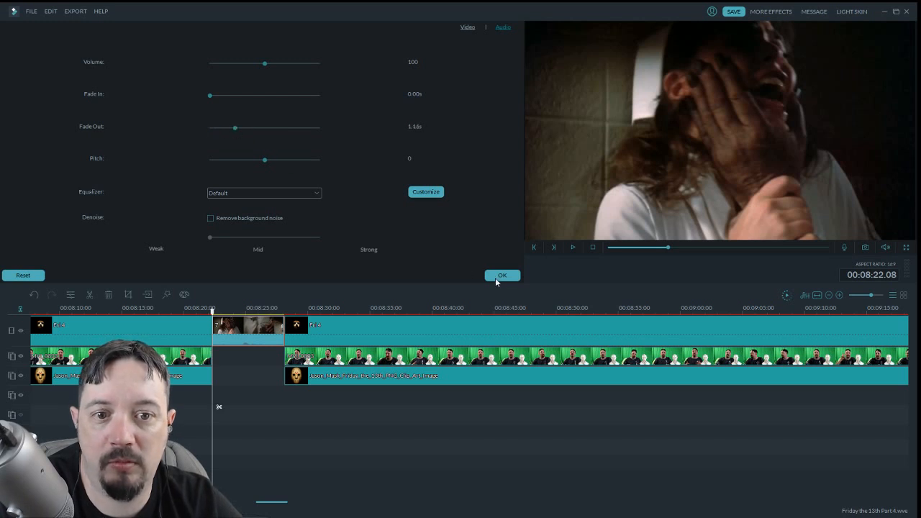
{"action": "left_click", "coordinate": [503, 276]}
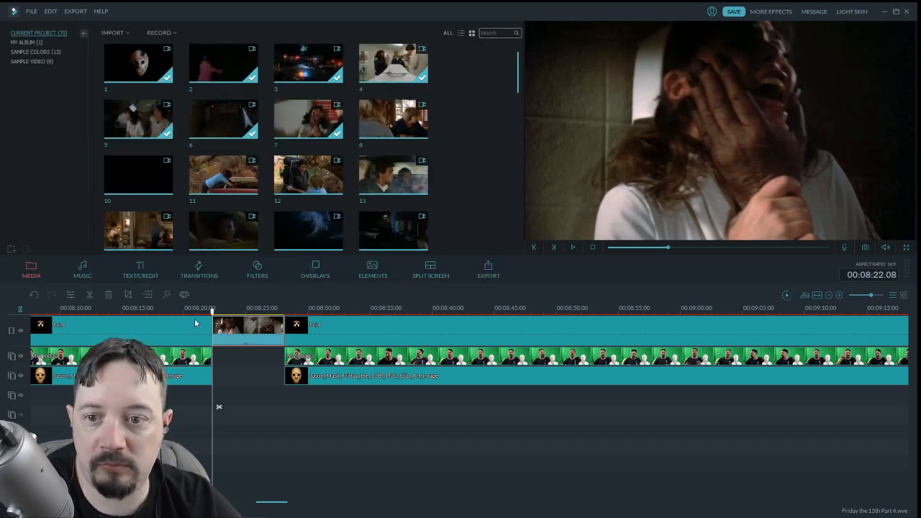
Play back the trimmed clip 7 and the following host segment, save the project and pause at 00:08:50.22
{"action": "left_click", "coordinate": [573, 247]}
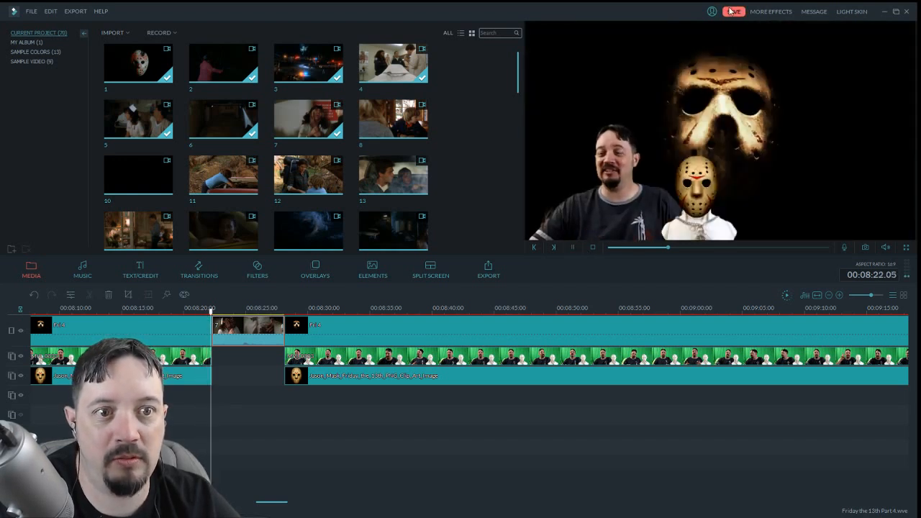
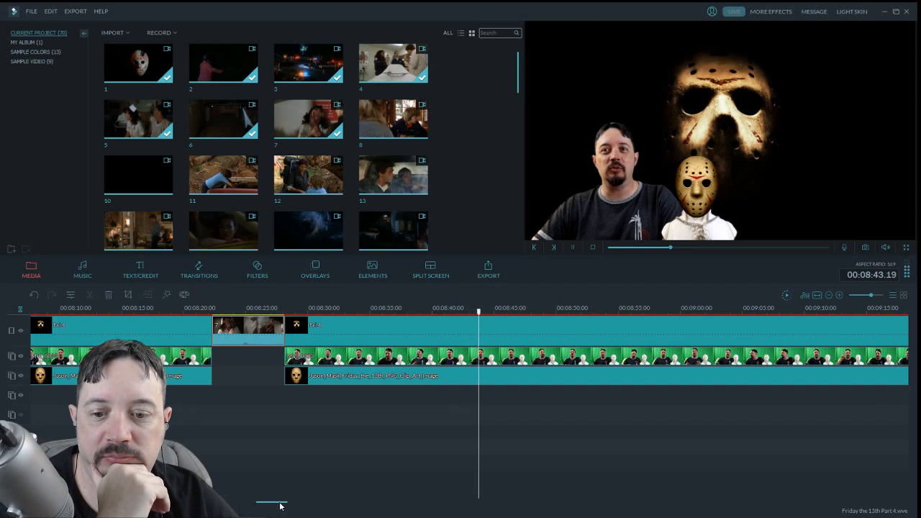
{"action": "left_click_drag", "start_coordinate": [280, 506], "coordinate": [293, 506]}
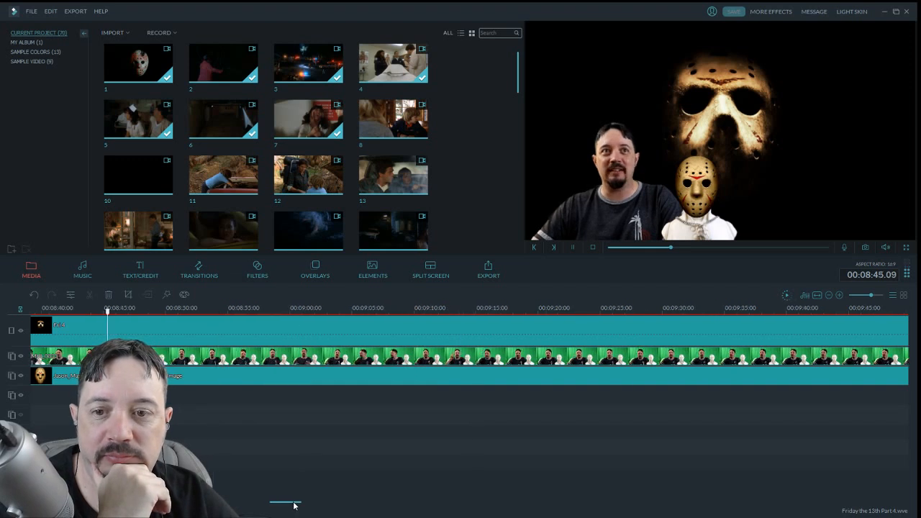
{"action": "left_click", "coordinate": [574, 248]}
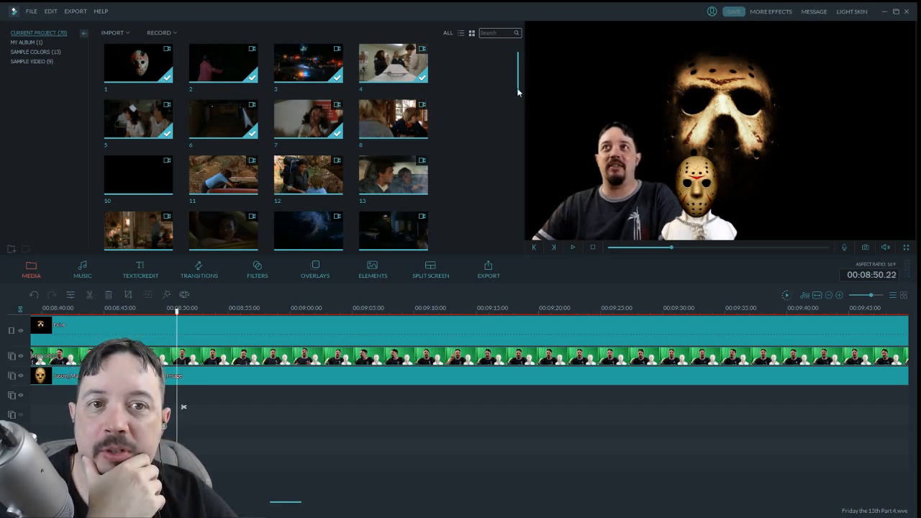
Add image 24 to the empty overlay track at 00:08:50.22 and apply the first of the two "Move to lower" motion effects
{"action": "left_click_drag", "start_coordinate": [518, 92], "coordinate": [502, 236]}
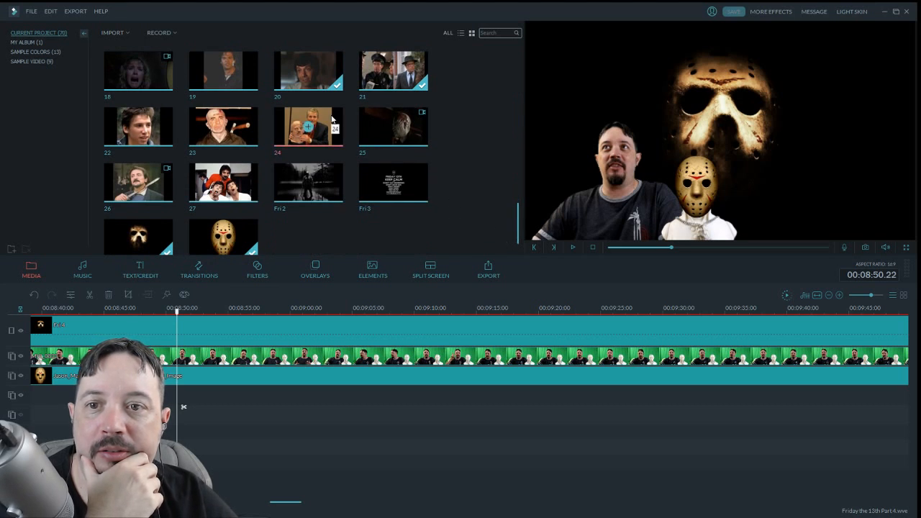
{"action": "left_click_drag", "start_coordinate": [331, 119], "coordinate": [179, 401]}
{"action": "double_click", "coordinate": [185, 396]}
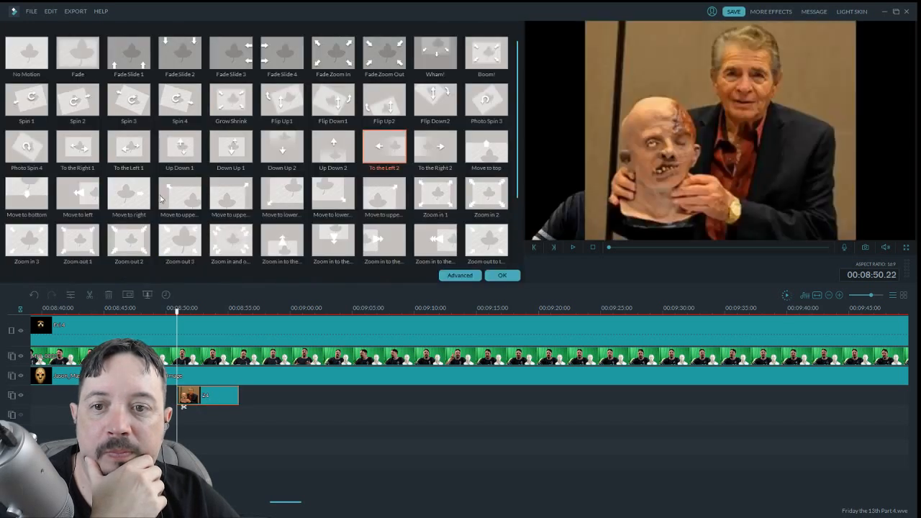
{"action": "left_click", "coordinate": [297, 187]}
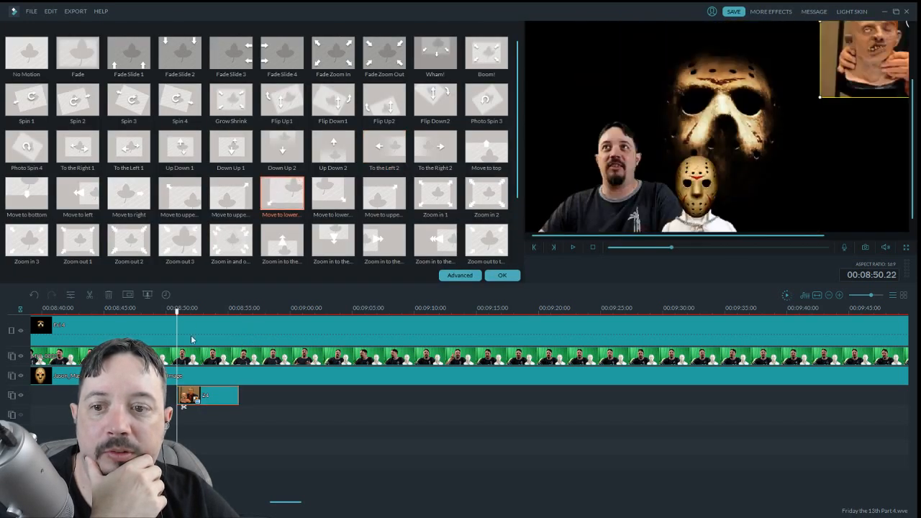
{"action": "left_click", "coordinate": [502, 275]}
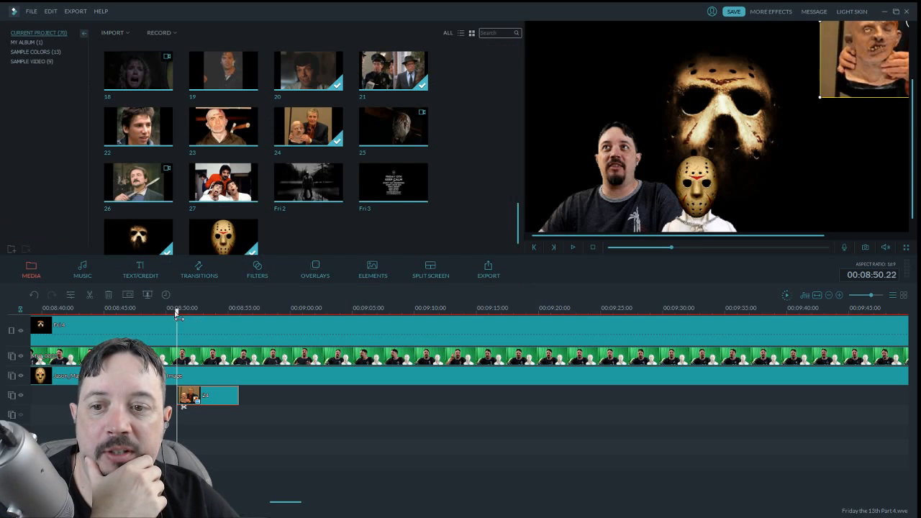
Play the image 24 overlay from 00:08:50.08 and continue through the host's following lines while browsing the media library
{"action": "left_click_drag", "start_coordinate": [175, 312], "coordinate": [170, 311]}
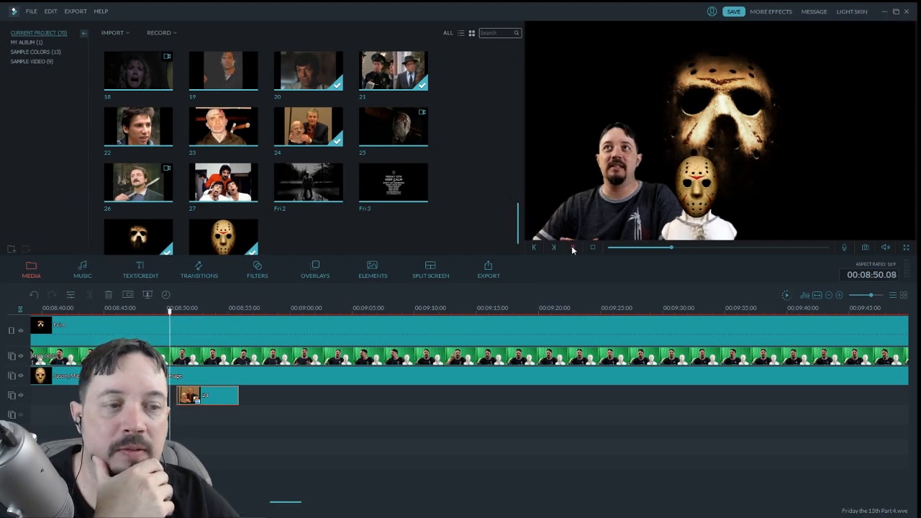
{"action": "left_click", "coordinate": [573, 248]}
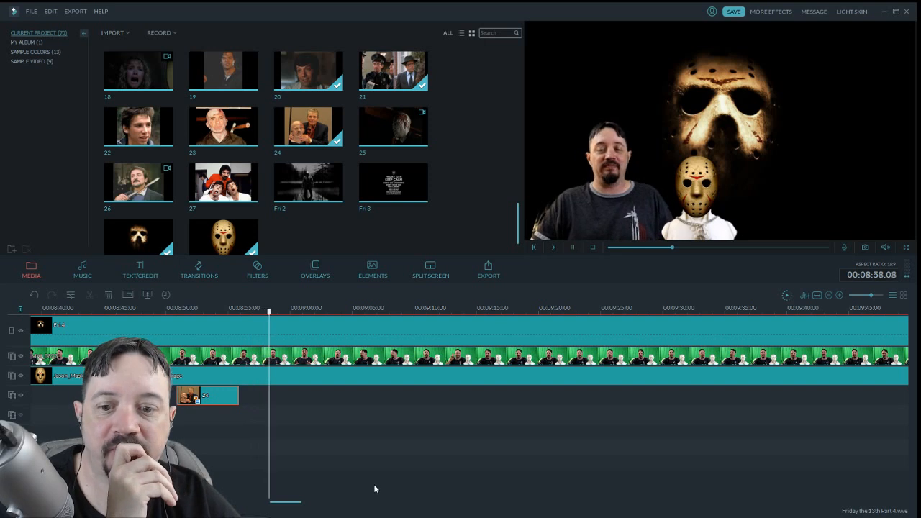
{"action": "left_click_drag", "start_coordinate": [287, 503], "coordinate": [296, 506]}
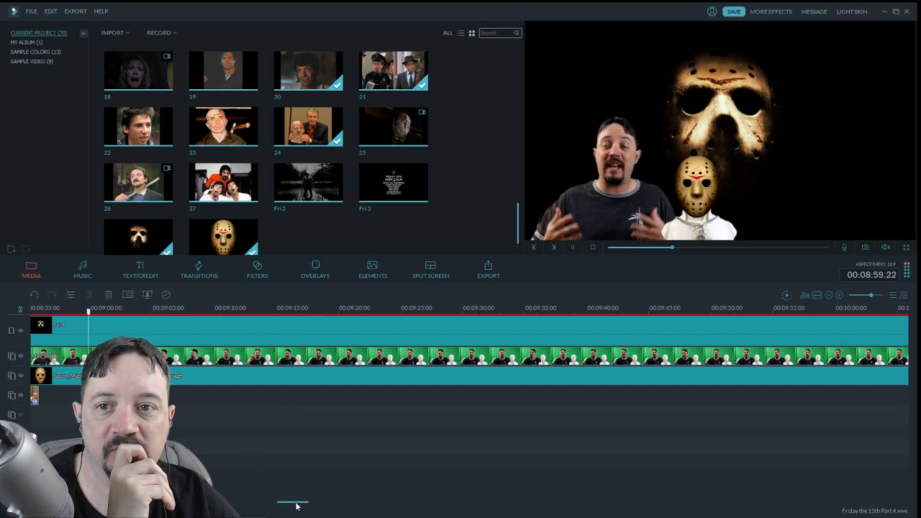
{"action": "scroll", "coordinate": [496, 79], "scroll_direction": "up", "scroll_amount": 5}
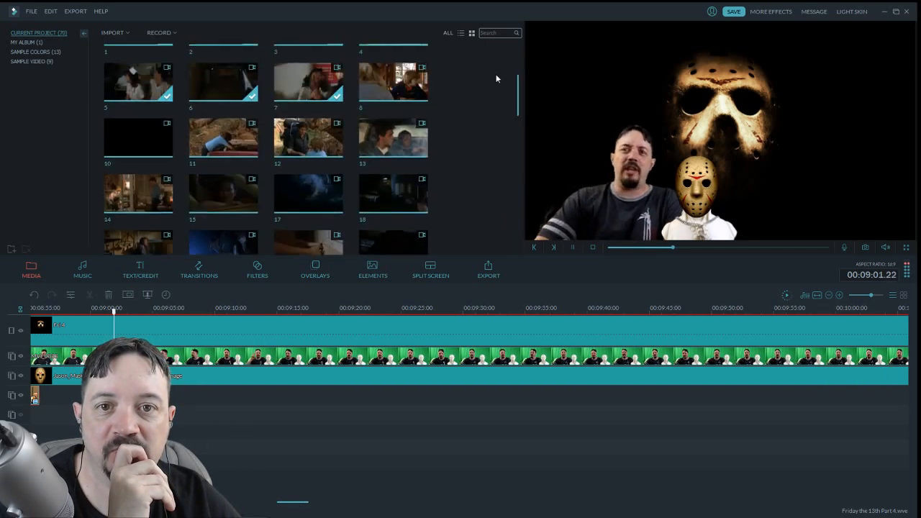
{"action": "scroll", "coordinate": [497, 78], "scroll_direction": "up", "scroll_amount": 2}
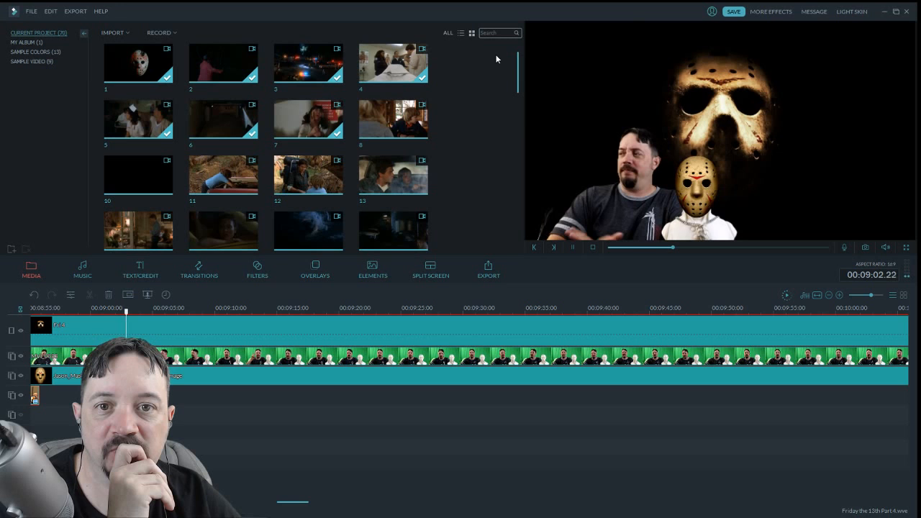
Replay the host's lines around 00:09:02 and split the green-screen host clip at 00:09:03.04
{"action": "left_click", "coordinate": [572, 248]}
{"action": "left_click_drag", "start_coordinate": [147, 316], "coordinate": [123, 322]}
{"action": "left_click", "coordinate": [572, 248]}
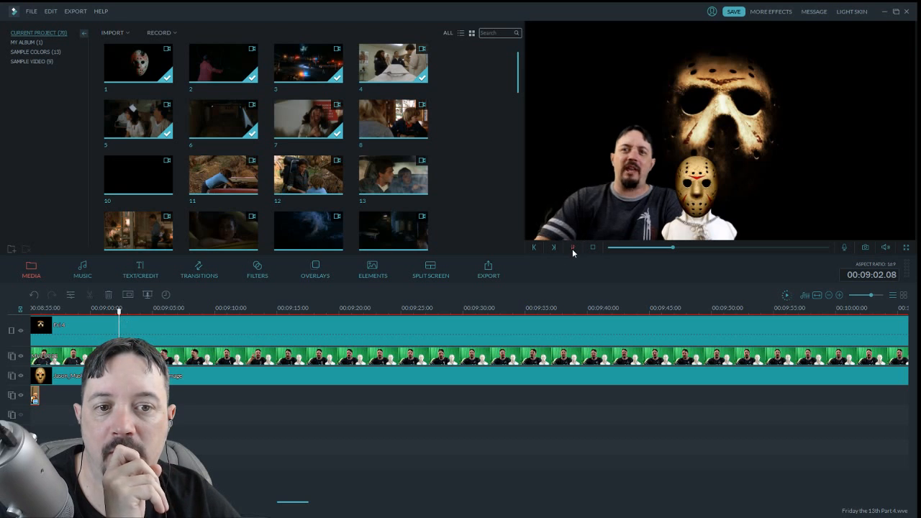
{"action": "left_click", "coordinate": [572, 248]}
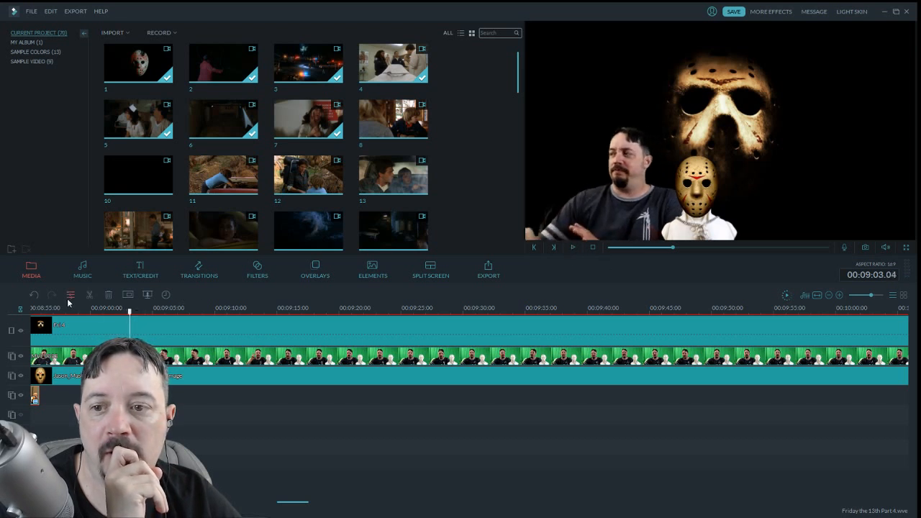
{"action": "left_click", "coordinate": [100, 321]}
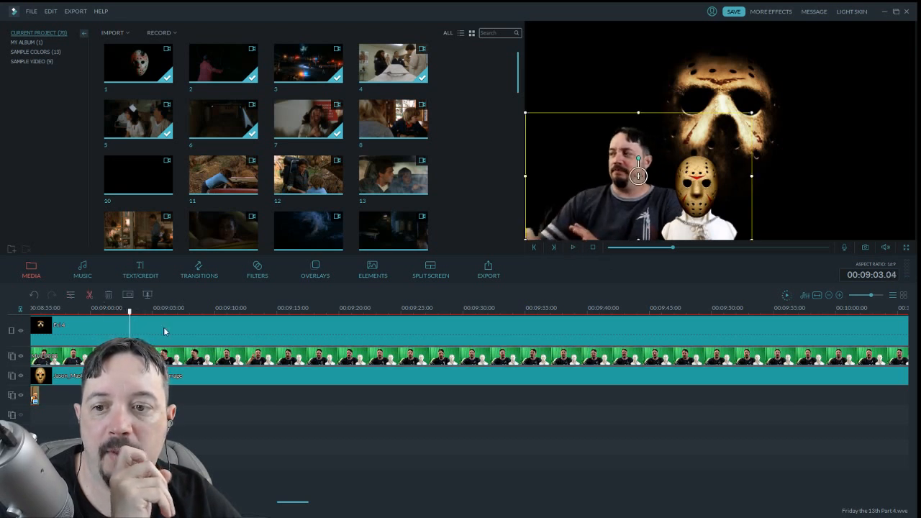
Split the host clip again at 00:09:08.01, delete the section after 00:09:03.04 and move the remaining footage back to close the gap
{"action": "left_click", "coordinate": [572, 248]}
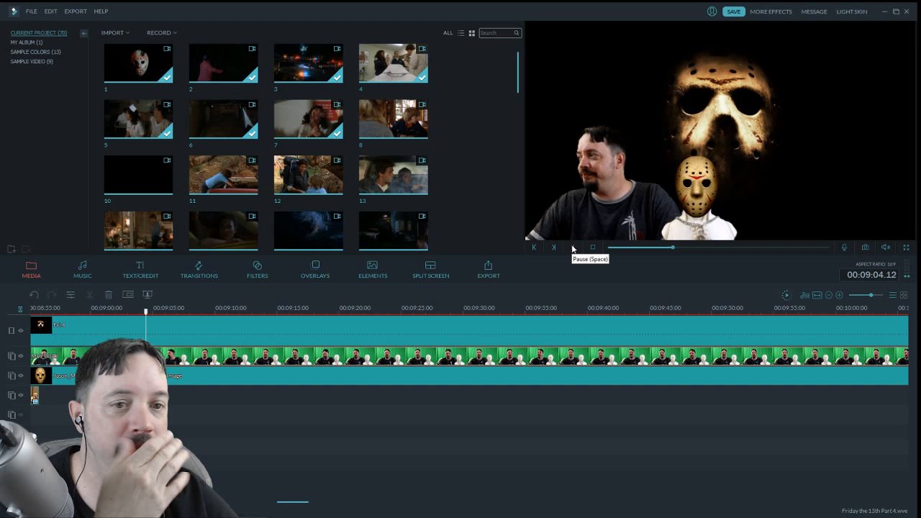
{"action": "left_click", "coordinate": [573, 248]}
{"action": "left_click_drag", "start_coordinate": [195, 314], "coordinate": [193, 314]}
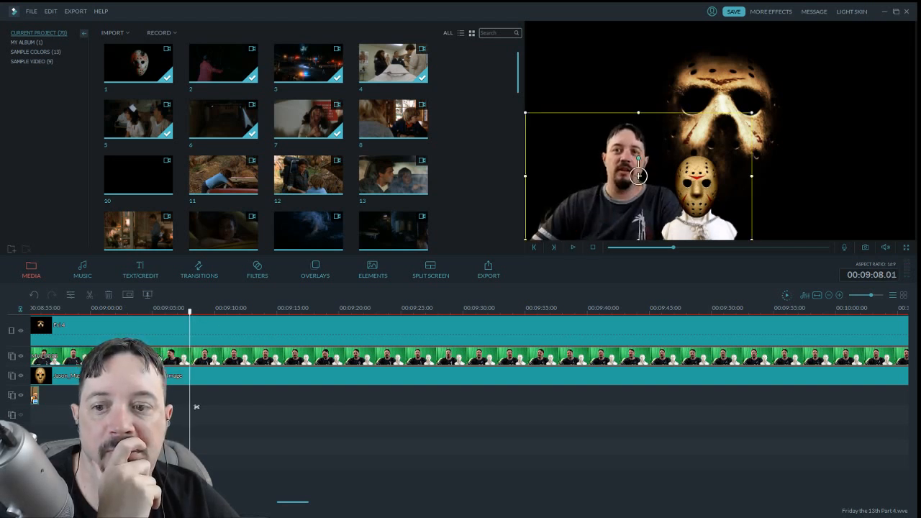
{"action": "left_click", "coordinate": [130, 310]}
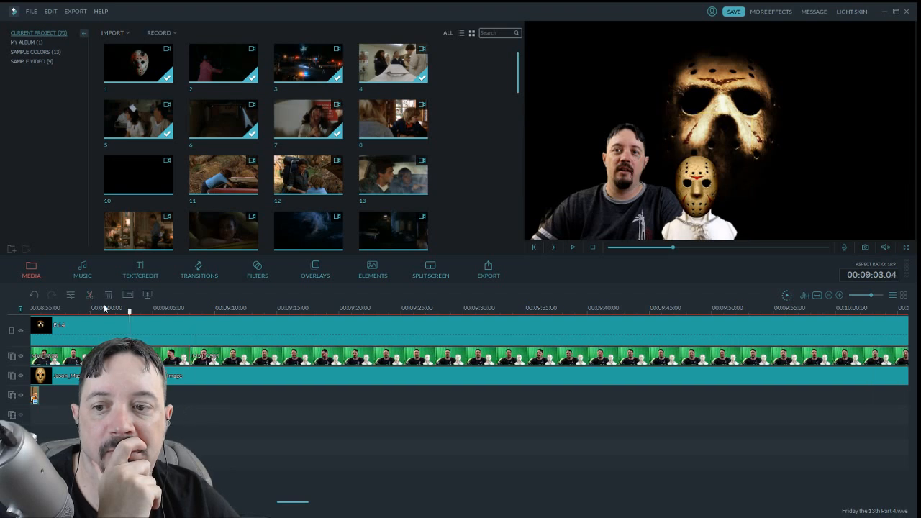
{"action": "left_click", "coordinate": [108, 296]}
{"action": "left_click_drag", "start_coordinate": [253, 360], "coordinate": [196, 360]}
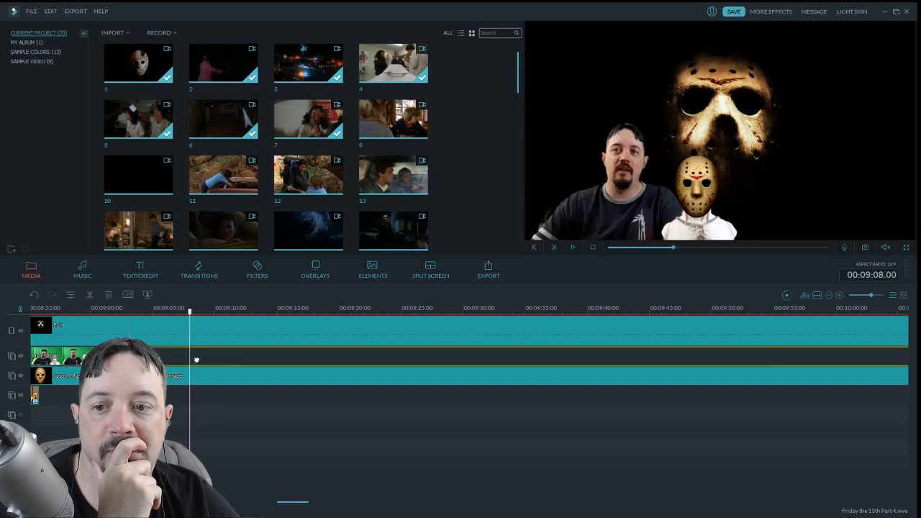
Play the joined host footage from 00:09:03.02, save the project and pause at 00:09:12.00
{"action": "left_click_drag", "start_coordinate": [187, 321], "coordinate": [187, 315]}
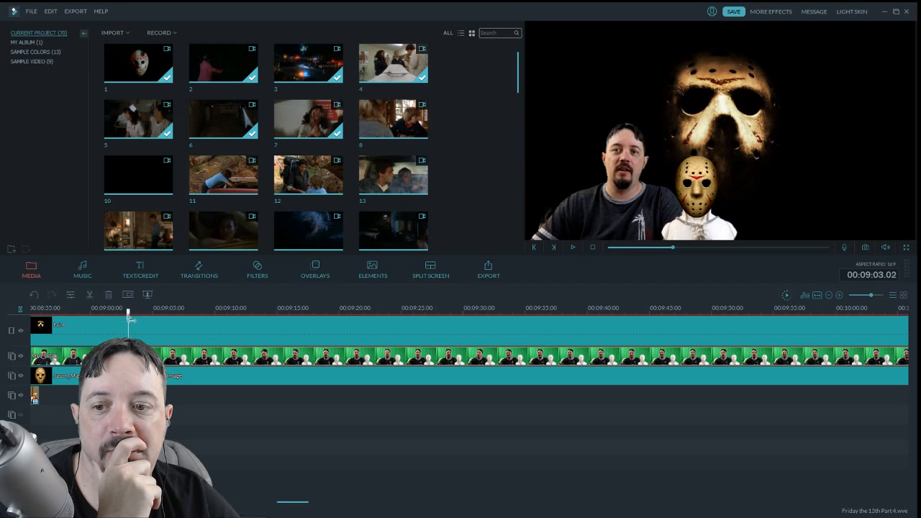
{"action": "left_click", "coordinate": [573, 247]}
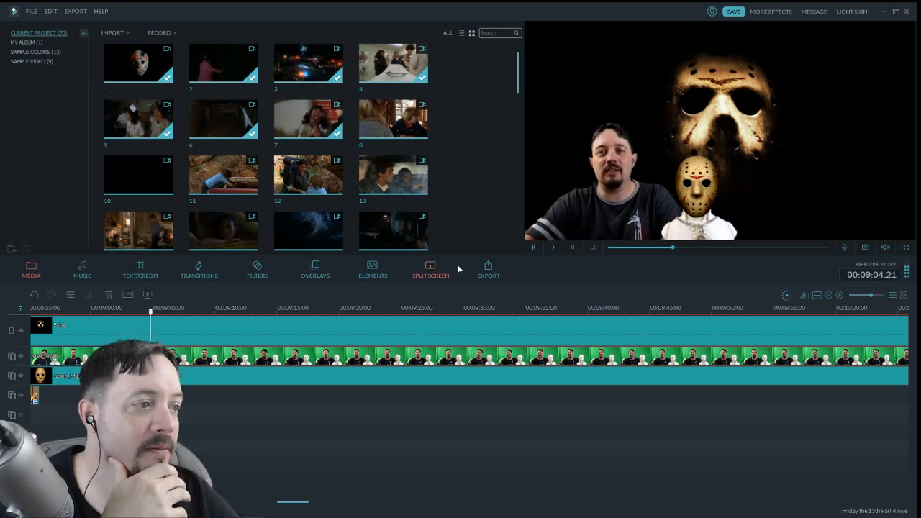
{"action": "left_click", "coordinate": [572, 248]}
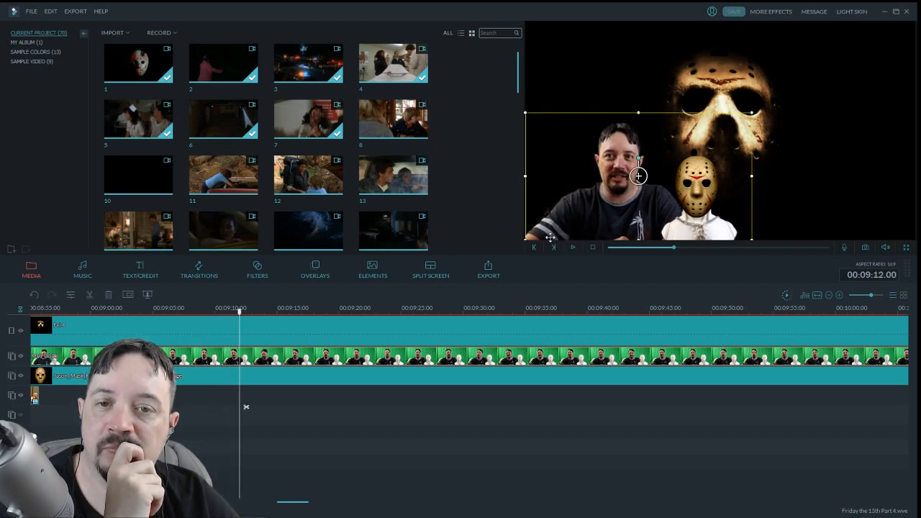
Preview movie clip 8 from the media library up to 00:00:10.04
{"action": "left_click", "coordinate": [421, 131]}
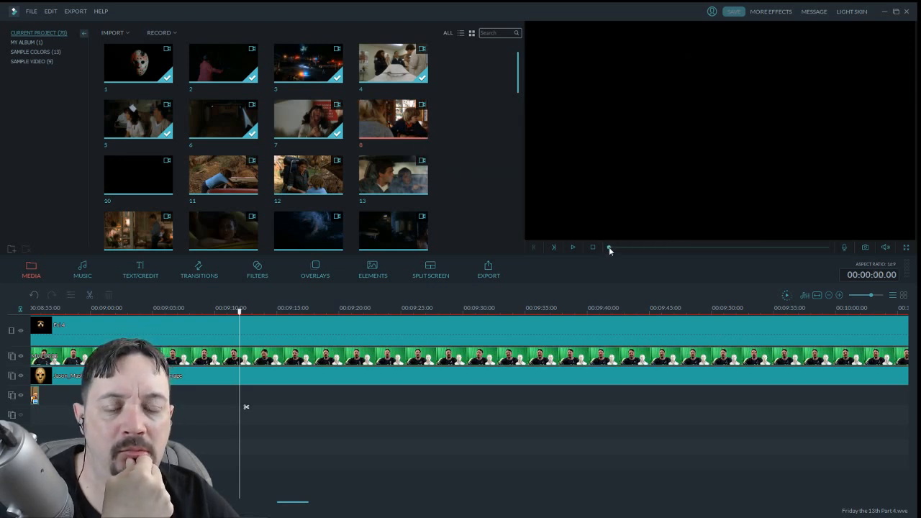
{"action": "left_click_drag", "start_coordinate": [609, 246], "coordinate": [688, 255]}
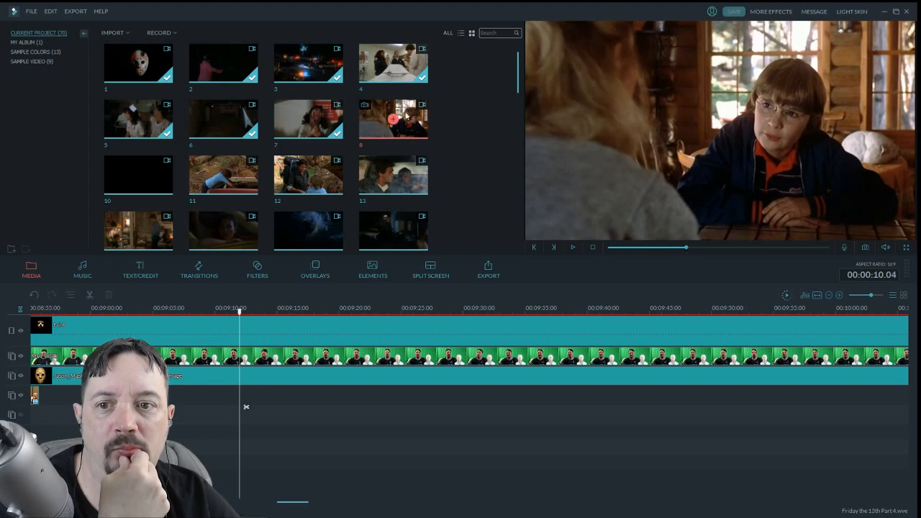
{"action": "left_click_drag", "start_coordinate": [521, 88], "coordinate": [534, 70]}
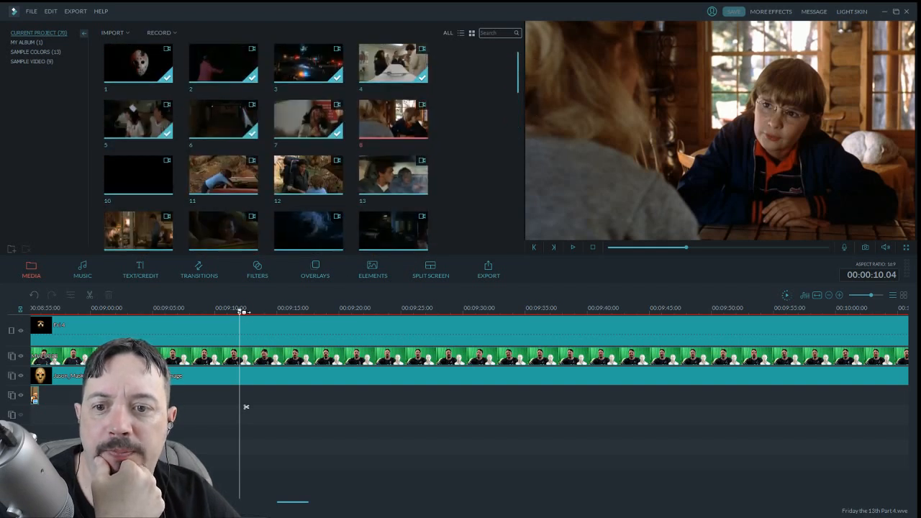
Replay the host's line from 00:09:10.11, split all tracks at 00:09:12.07 and insert movie clip 8 at the split
{"action": "left_click_drag", "start_coordinate": [241, 313], "coordinate": [221, 313]}
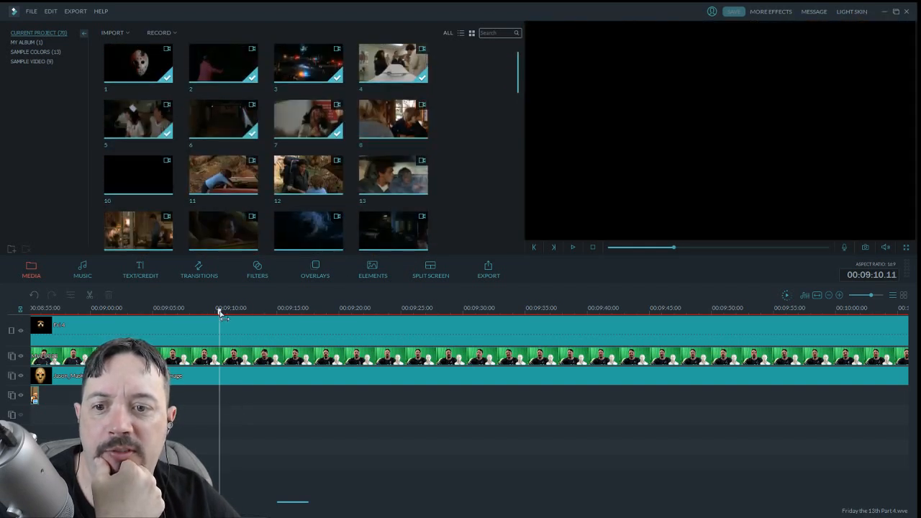
{"action": "left_click", "coordinate": [572, 248]}
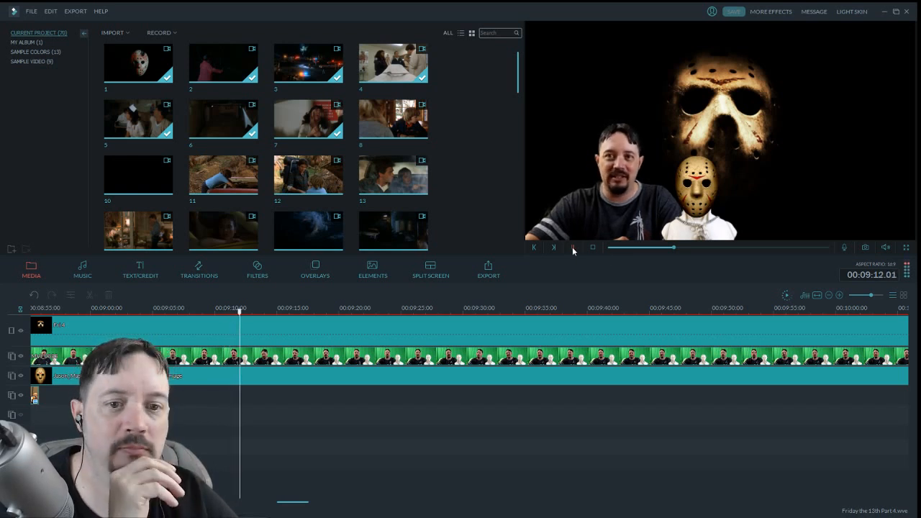
{"action": "key", "text": "ctrl+b"}
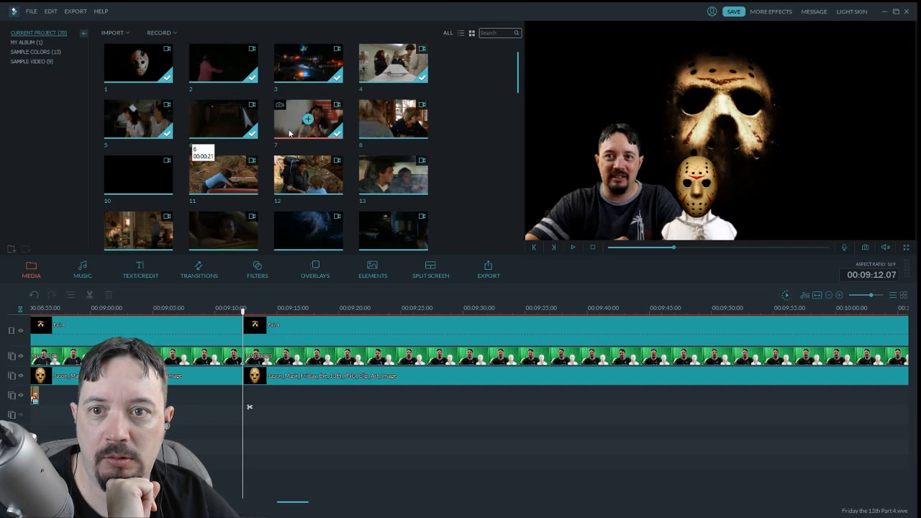
{"action": "left_click_drag", "start_coordinate": [421, 122], "coordinate": [247, 325]}
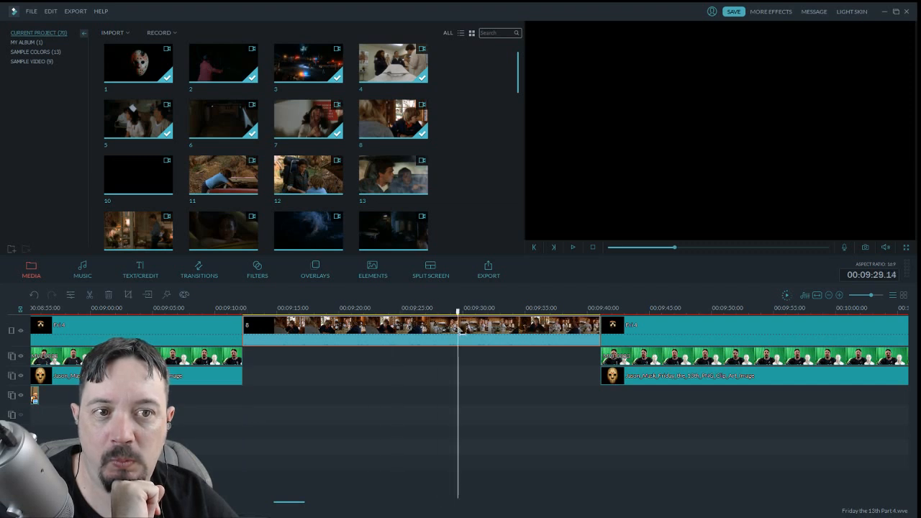
Split movie clip 8 at 00:09:26.06 and delete the section before the split
{"action": "left_click_drag", "start_coordinate": [461, 331], "coordinate": [419, 336]}
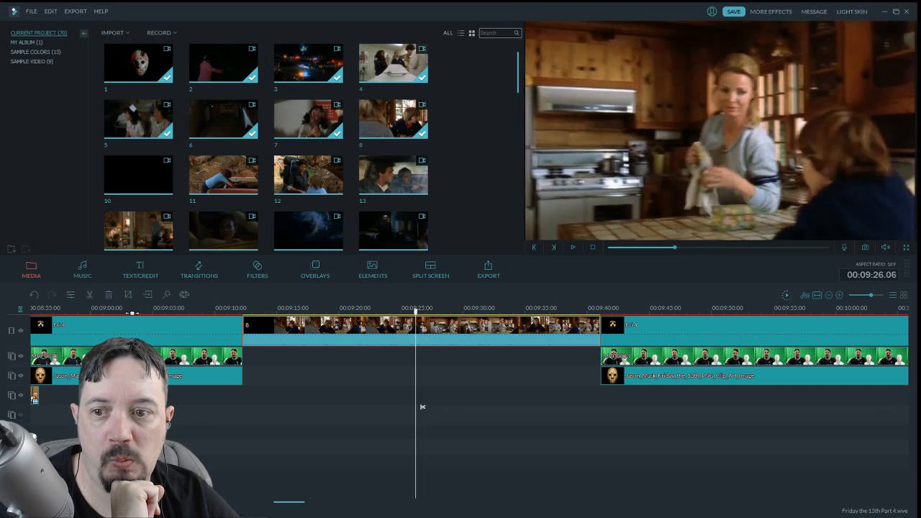
{"action": "left_click", "coordinate": [90, 295]}
{"action": "left_click", "coordinate": [330, 340]}
{"action": "key", "text": "Delete"}
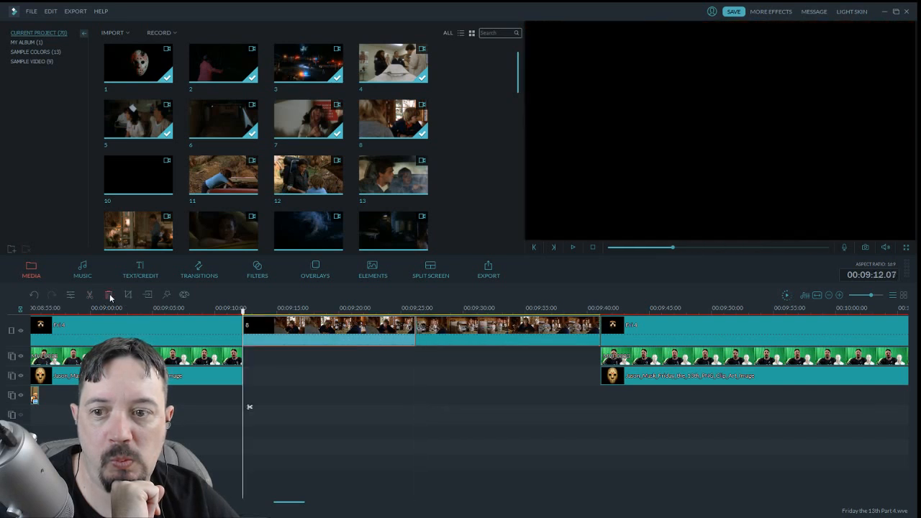
Play the remaining kitchen clip, split it at 00:09:25.09 and delete the road footage after the split
{"action": "left_click", "coordinate": [572, 248]}
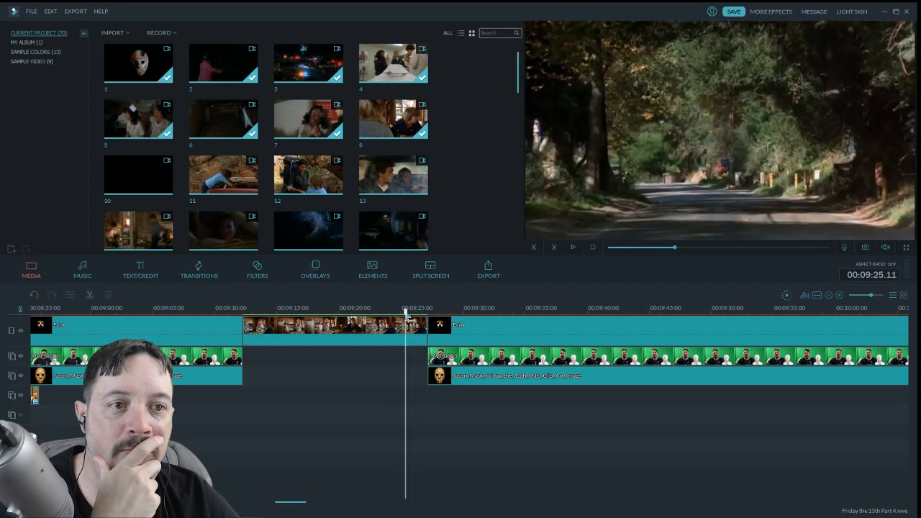
{"action": "left_click_drag", "start_coordinate": [407, 317], "coordinate": [406, 317]}
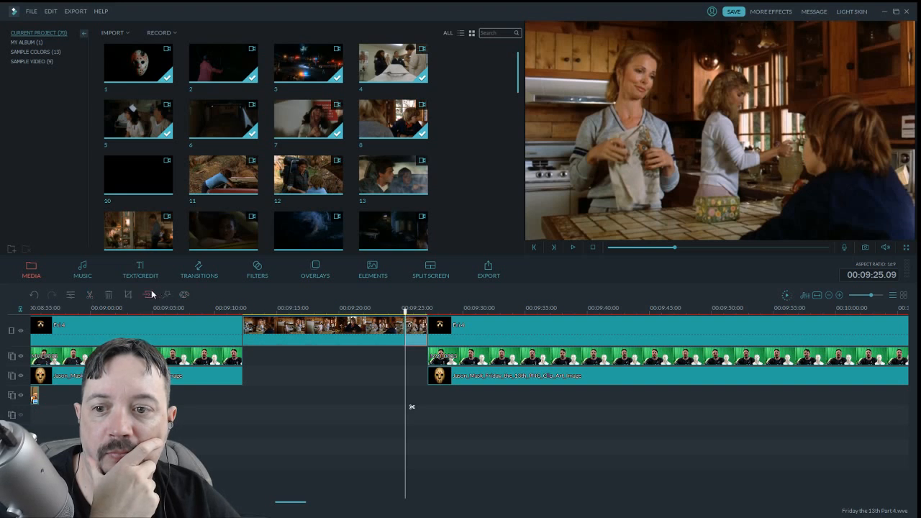
{"action": "left_click", "coordinate": [108, 297]}
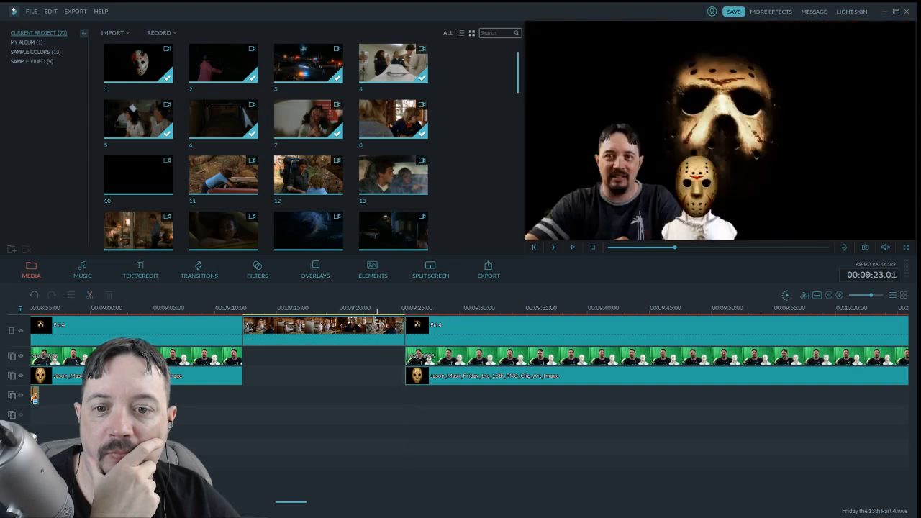
Review the opening of the kitchen clip, split it at 00:09:14.15 and delete the part before the split
{"action": "left_click_drag", "start_coordinate": [269, 328], "coordinate": [263, 327]}
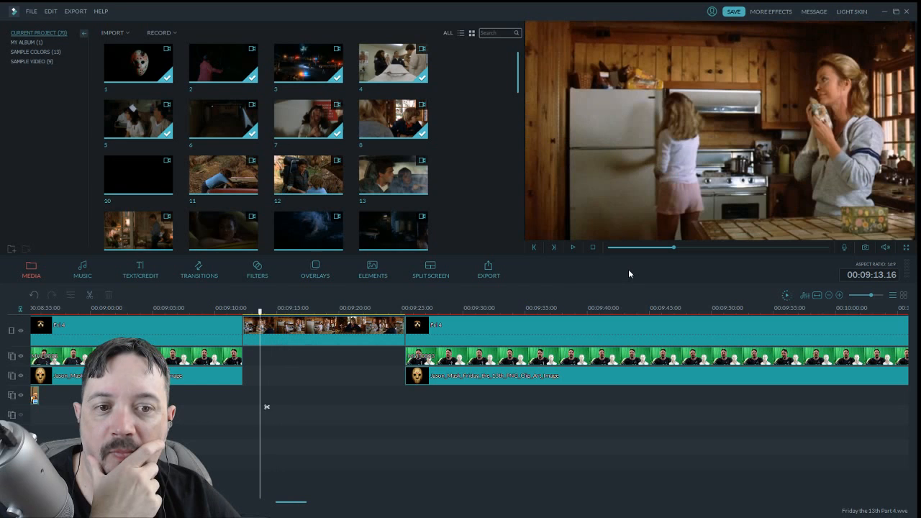
{"action": "left_click", "coordinate": [573, 247]}
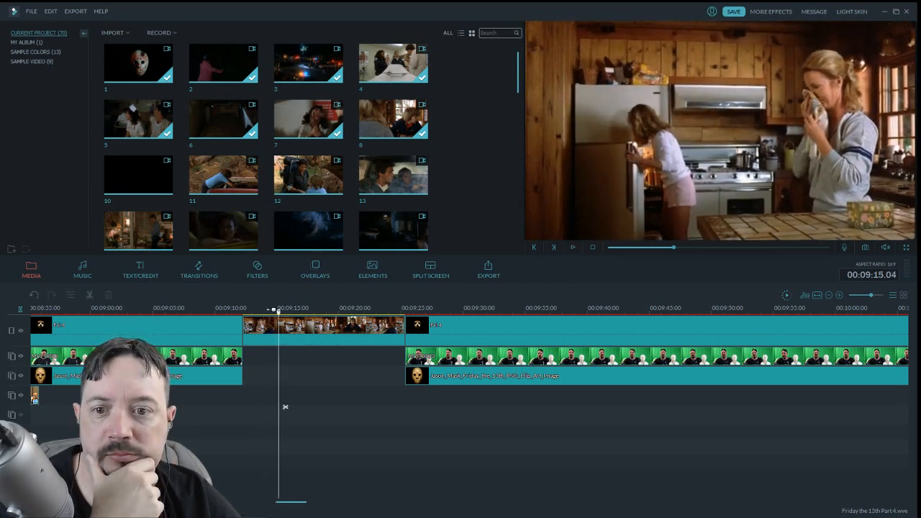
{"action": "left_click_drag", "start_coordinate": [280, 313], "coordinate": [273, 316]}
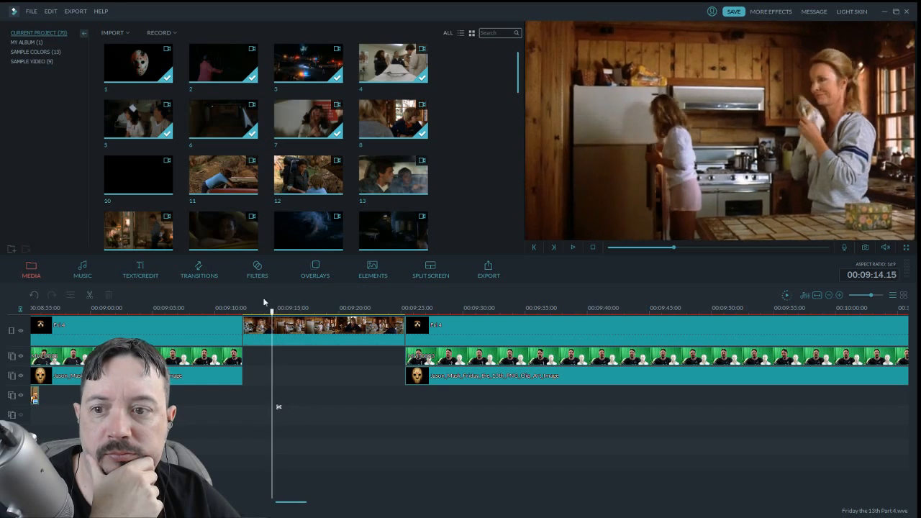
{"action": "left_click", "coordinate": [91, 298]}
{"action": "left_click", "coordinate": [249, 332]}
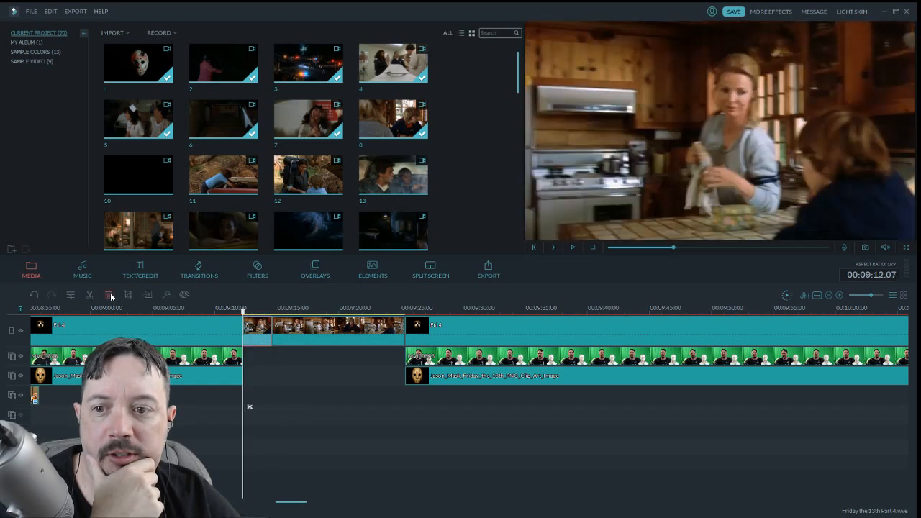
{"action": "left_click", "coordinate": [110, 295]}
Play the shortened kitchen clip and trim its ending back to 00:09:22.00
{"action": "left_click", "coordinate": [573, 250]}
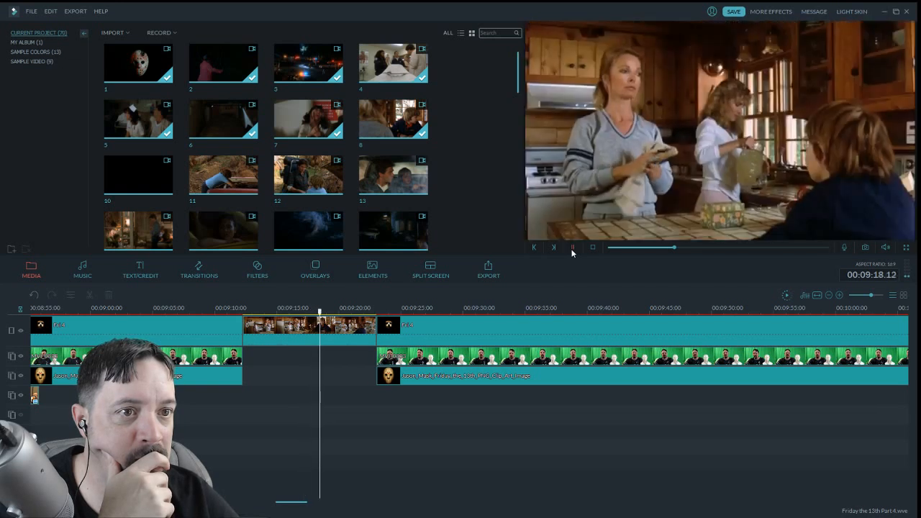
{"action": "left_click", "coordinate": [573, 250]}
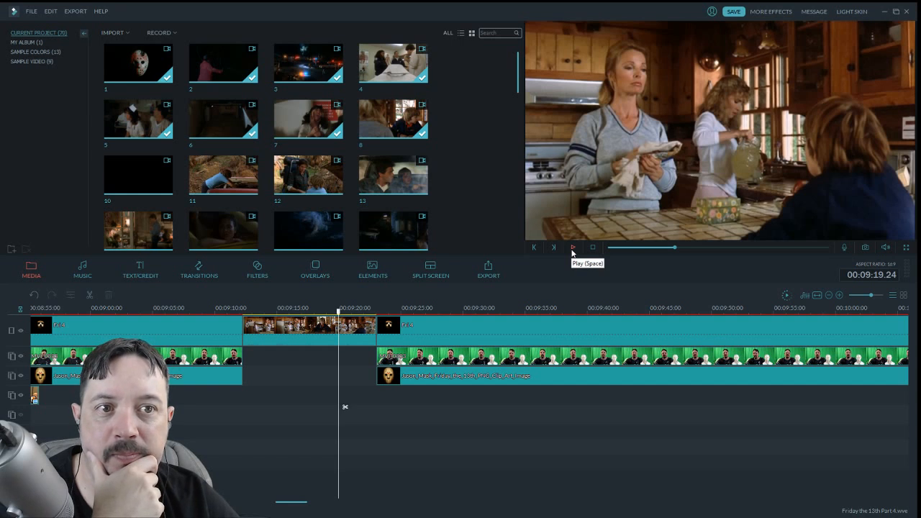
{"action": "left_click", "coordinate": [573, 247]}
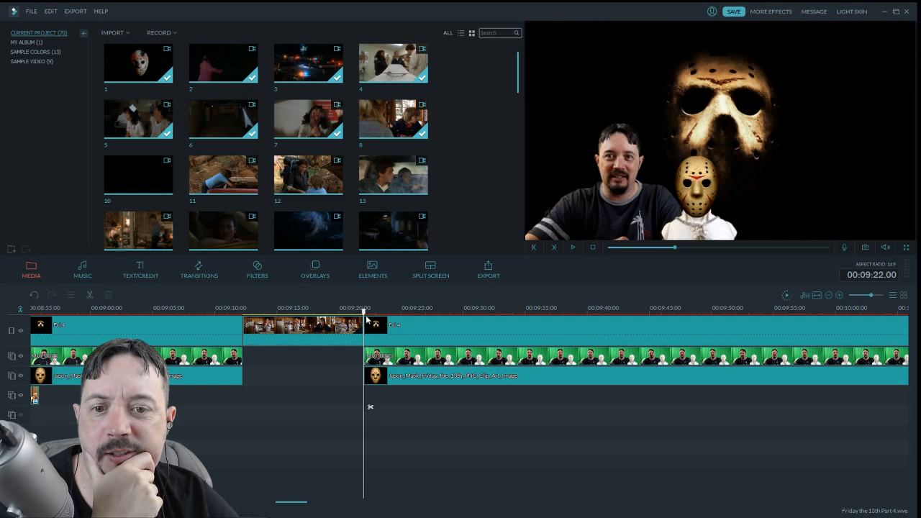
Scrub through the trimmed kitchen clip, set its audio fade-out to 1.16 s and save the project
{"action": "left_click_drag", "start_coordinate": [365, 318], "coordinate": [242, 310]}
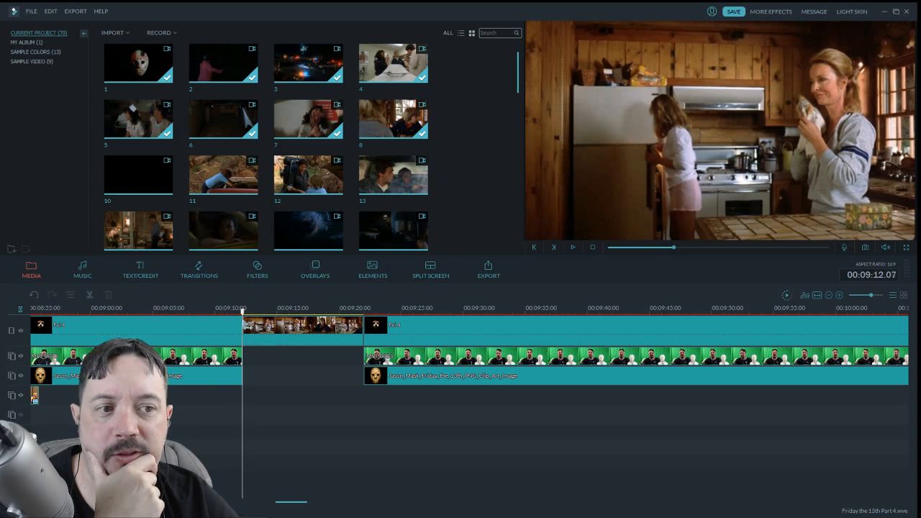
{"action": "left_click_drag", "start_coordinate": [242, 309], "coordinate": [368, 344]}
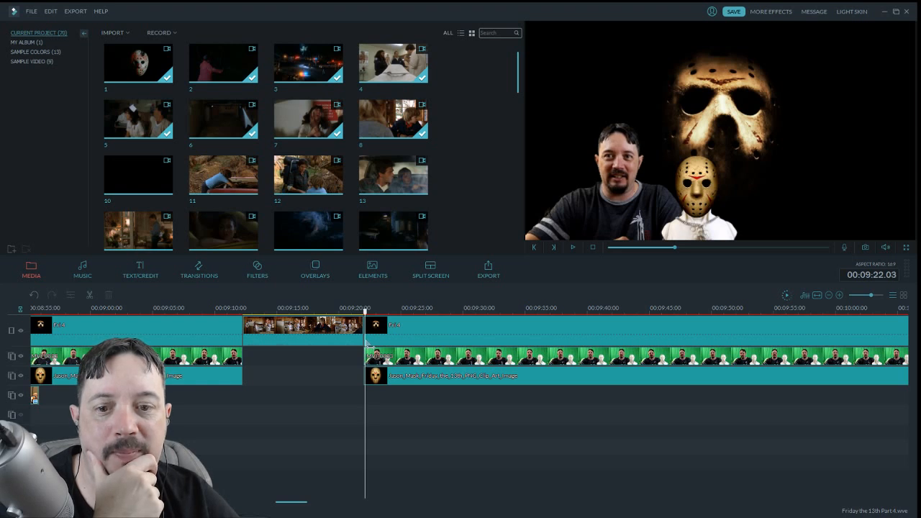
{"action": "left_click_drag", "start_coordinate": [265, 344], "coordinate": [246, 346]}
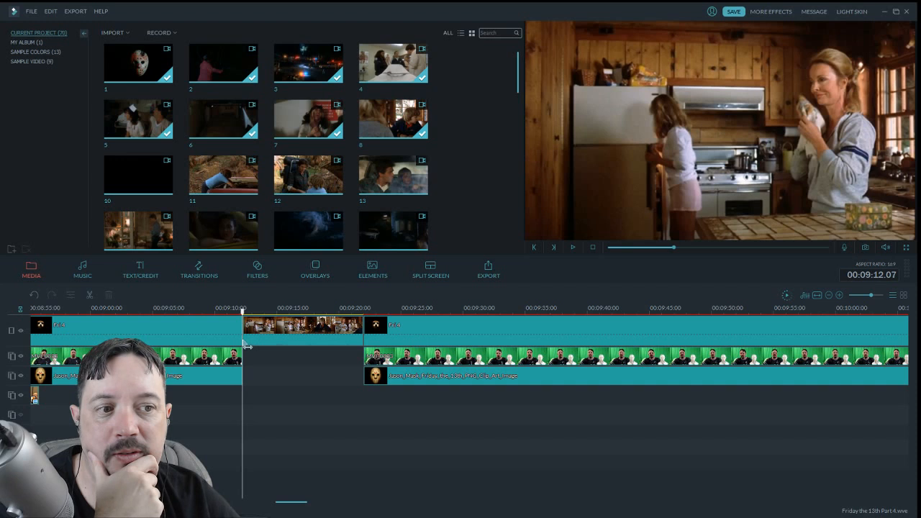
{"action": "left_click_drag", "start_coordinate": [264, 346], "coordinate": [366, 352]}
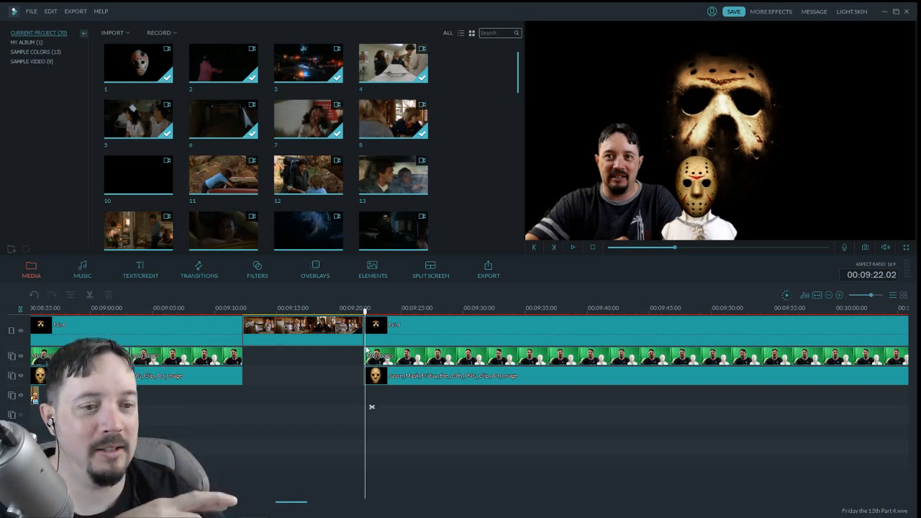
{"action": "double_click", "coordinate": [326, 339]}
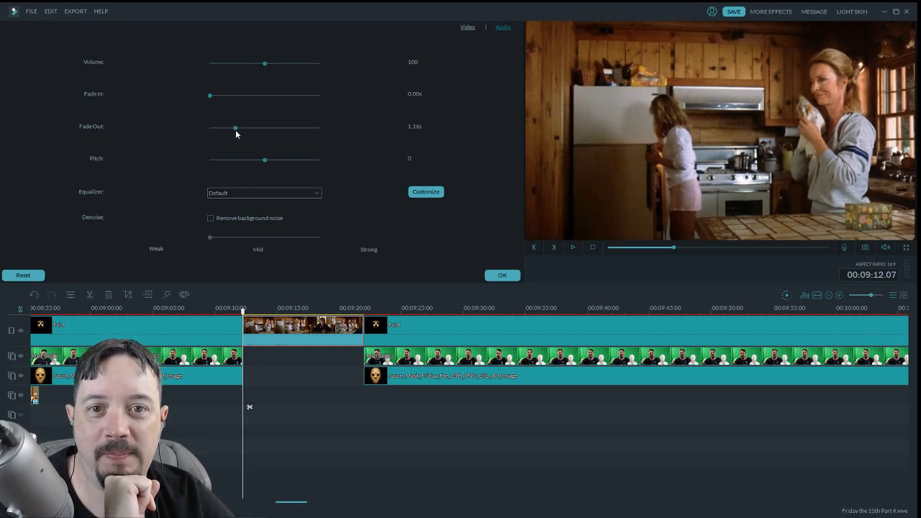
{"action": "left_click", "coordinate": [503, 276]}
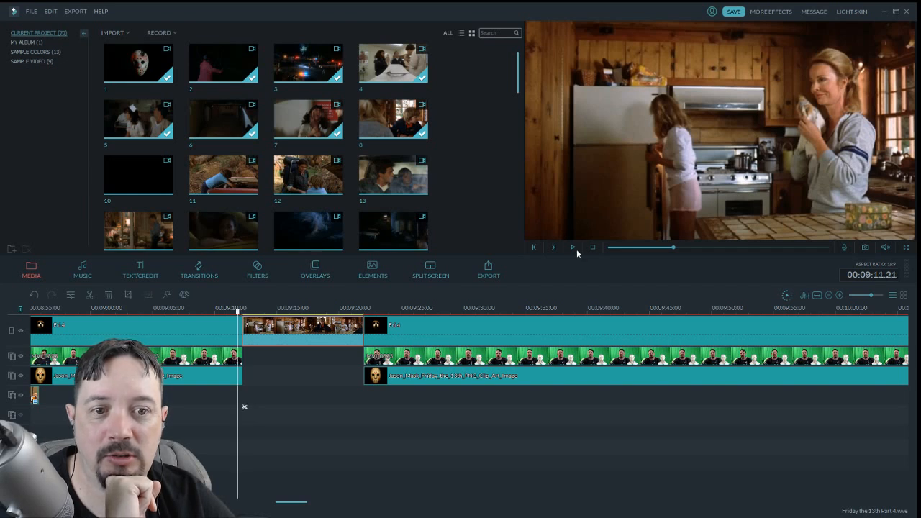
{"action": "left_click", "coordinate": [734, 12]}
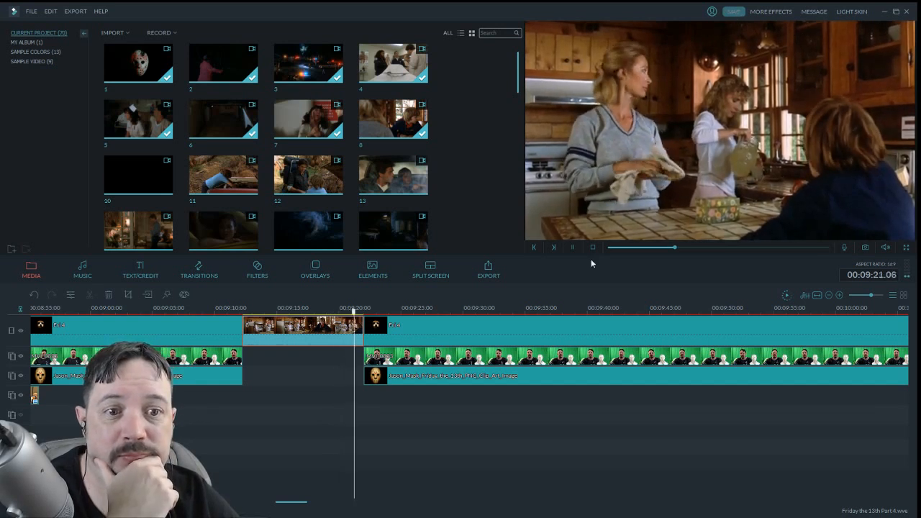
Stop playback near the end of the kitchen clip and raise its audio volume to the maximum
{"action": "left_click", "coordinate": [574, 249]}
{"action": "double_click", "coordinate": [302, 332]}
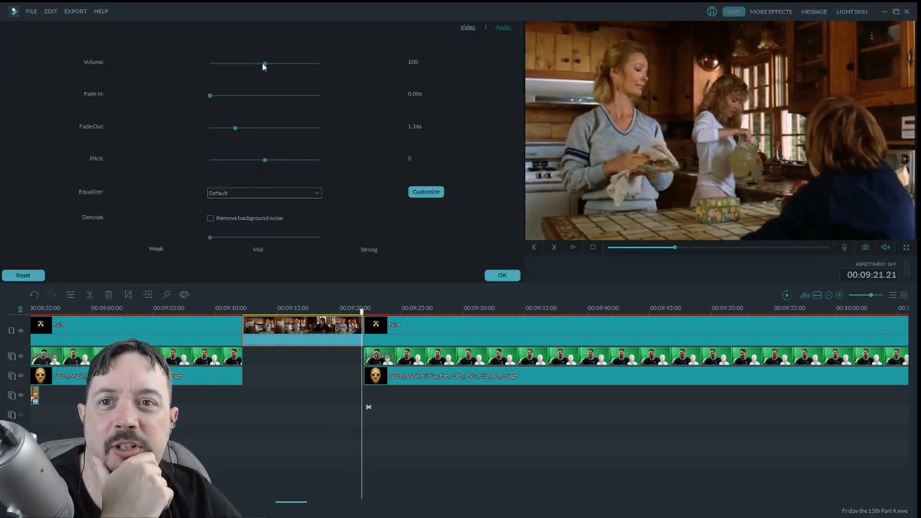
{"action": "left_click_drag", "start_coordinate": [264, 63], "coordinate": [529, 70]}
{"action": "left_click", "coordinate": [512, 274]}
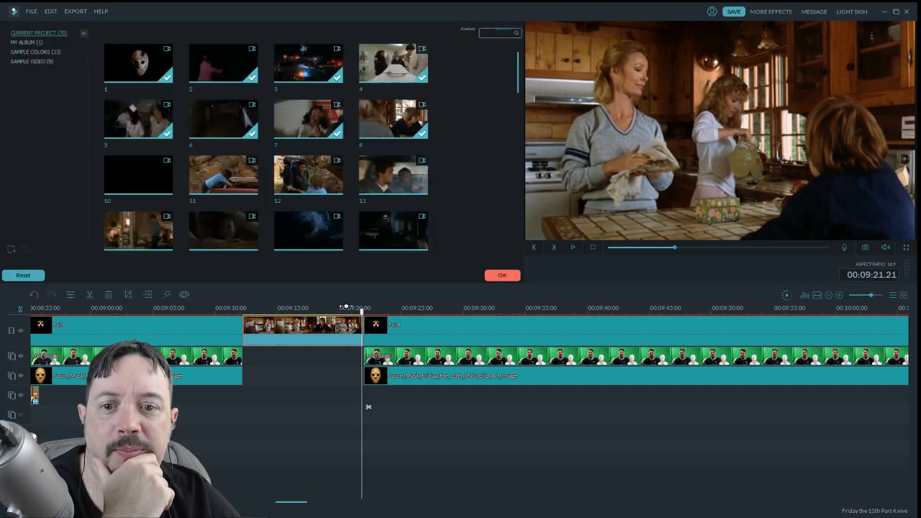
Play the kitchen clip from 00:09:12.02, skip to its end at 00:09:21.14 and play the host's lines up to 00:09:30.21
{"action": "left_click", "coordinate": [241, 309]}
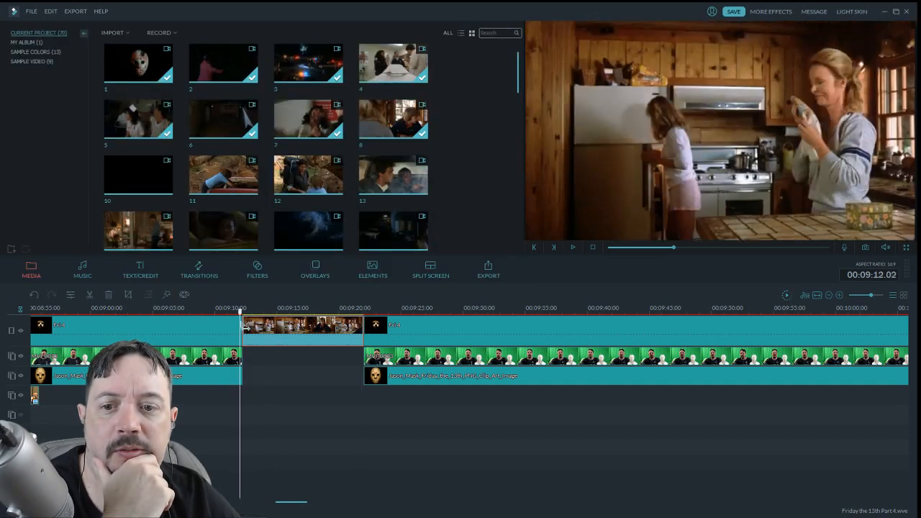
{"action": "left_click", "coordinate": [574, 247]}
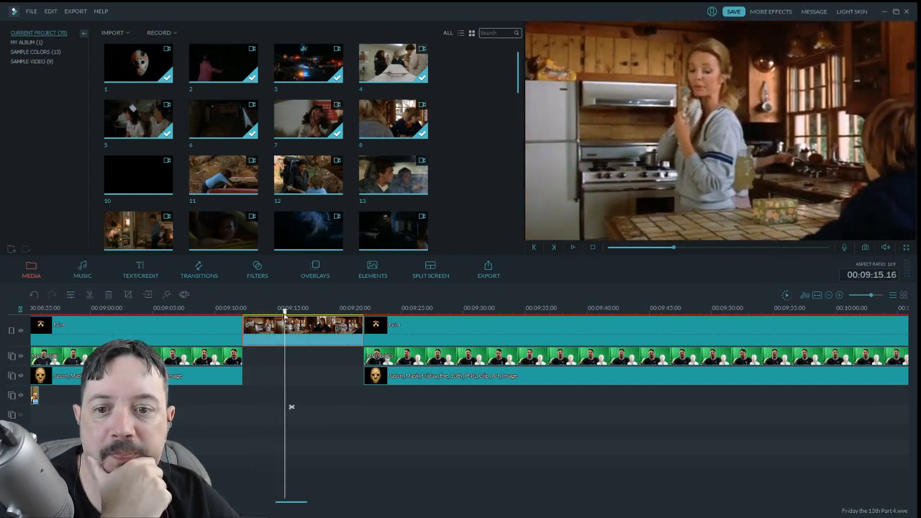
{"action": "left_click_drag", "start_coordinate": [284, 314], "coordinate": [359, 312]}
{"action": "left_click_drag", "start_coordinate": [282, 503], "coordinate": [302, 504]}
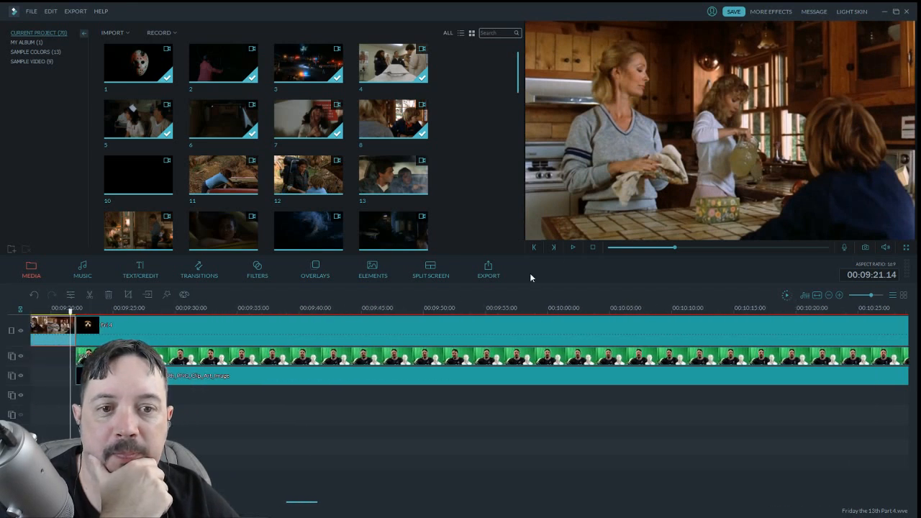
{"action": "left_click", "coordinate": [574, 248]}
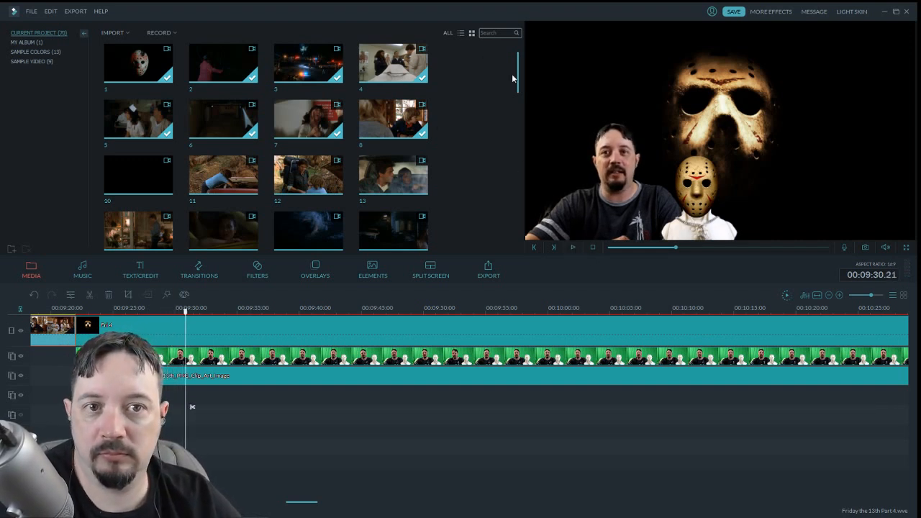
Place image 9 from the media library on the overlay track at 00:09:30.21 and apply the Up Down 1 motion to it
{"action": "left_click_drag", "start_coordinate": [521, 88], "coordinate": [511, 188]}
{"action": "left_click_drag", "start_coordinate": [419, 147], "coordinate": [263, 357]}
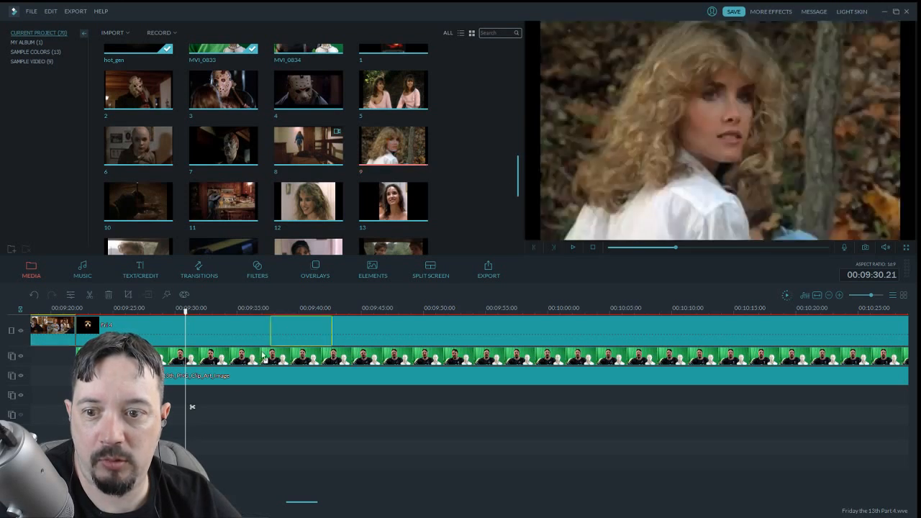
{"action": "left_click_drag", "start_coordinate": [189, 398], "coordinate": [216, 397]}
{"action": "double_click", "coordinate": [216, 396]}
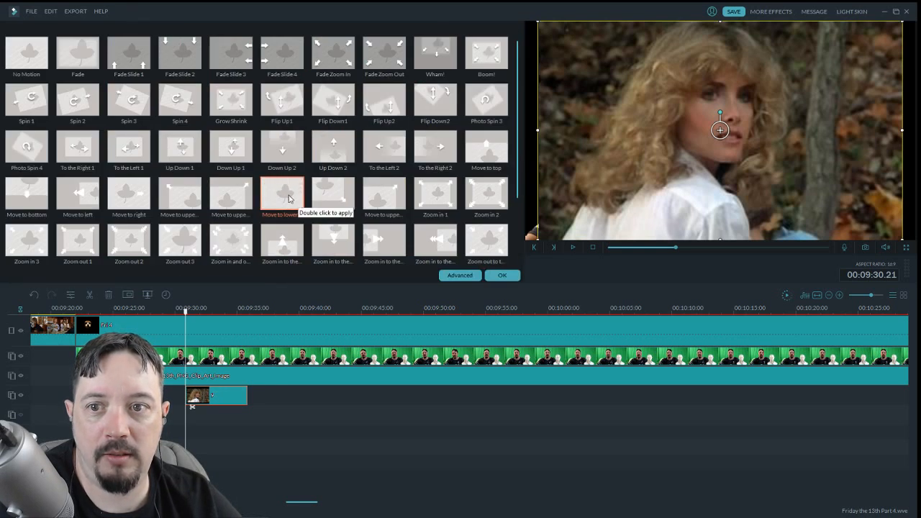
{"action": "double_click", "coordinate": [180, 147]}
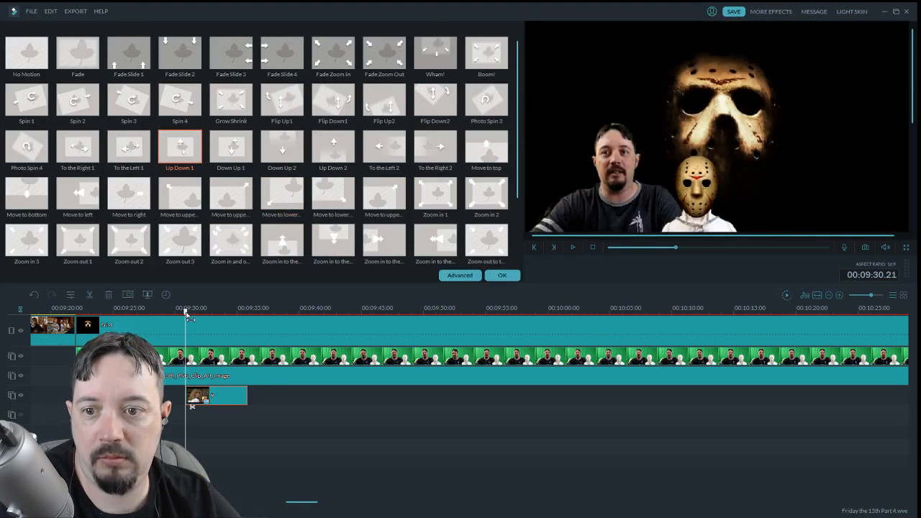
Accept the Up Down 1 motion and play the timeline from 00:09:30.12 to 00:09:41.08
{"action": "left_click", "coordinate": [182, 311]}
{"action": "left_click", "coordinate": [503, 275]}
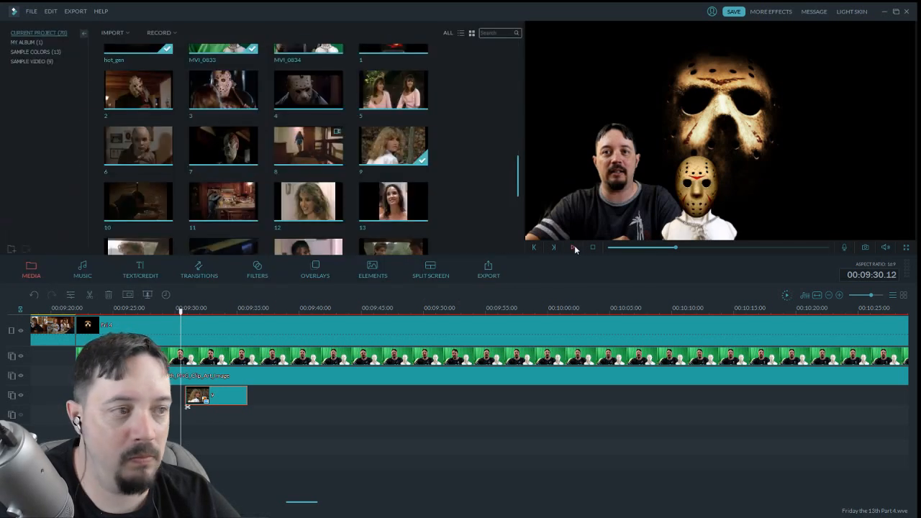
{"action": "left_click", "coordinate": [574, 247]}
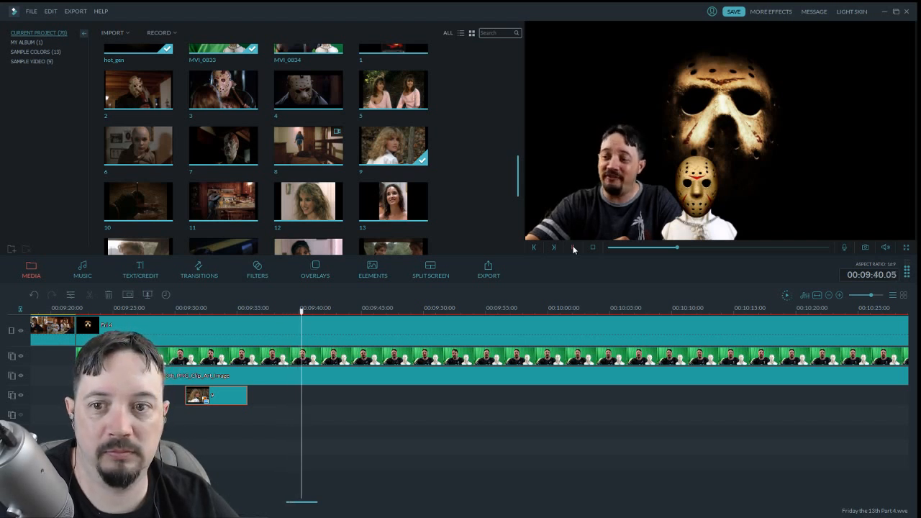
{"action": "left_click", "coordinate": [574, 247]}
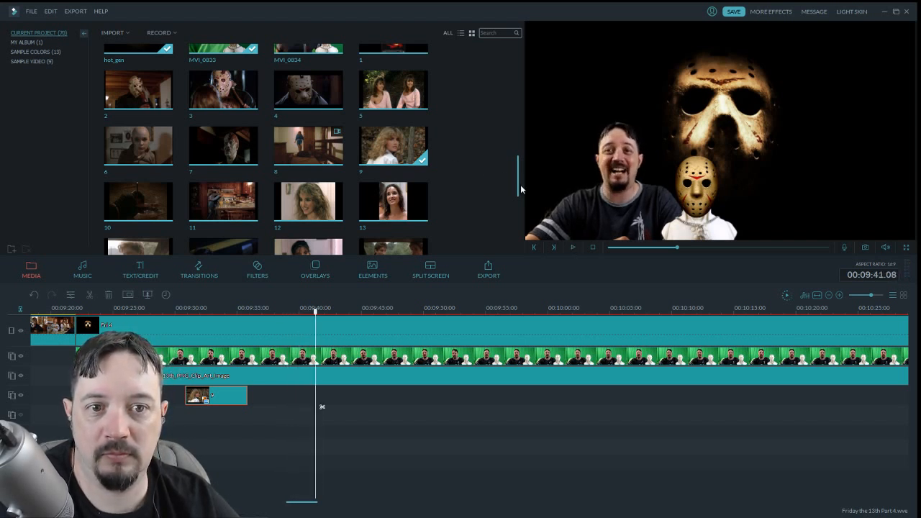
Place image 6 on the overlay track at 00:09:41.08, apply the Down Up 1 motion to it and save the project
{"action": "left_click_drag", "start_coordinate": [521, 187], "coordinate": [514, 236]}
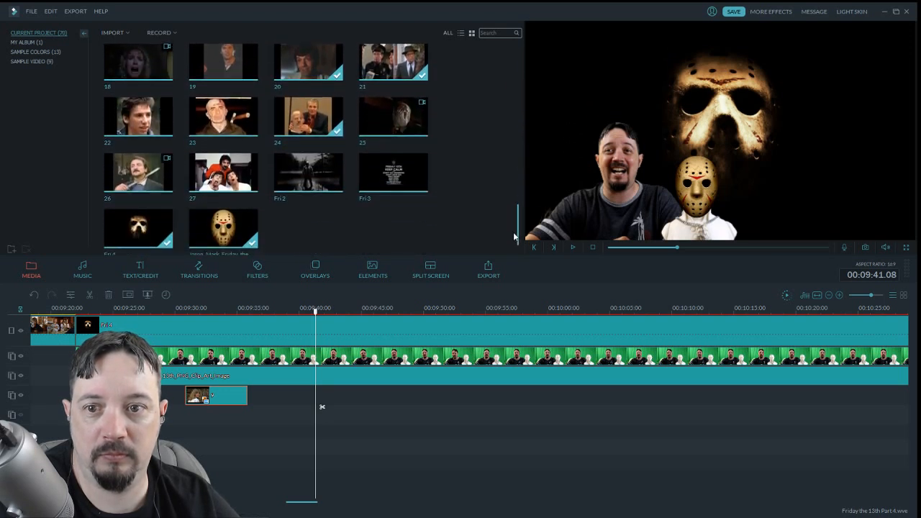
{"action": "left_click_drag", "start_coordinate": [514, 236], "coordinate": [515, 184]}
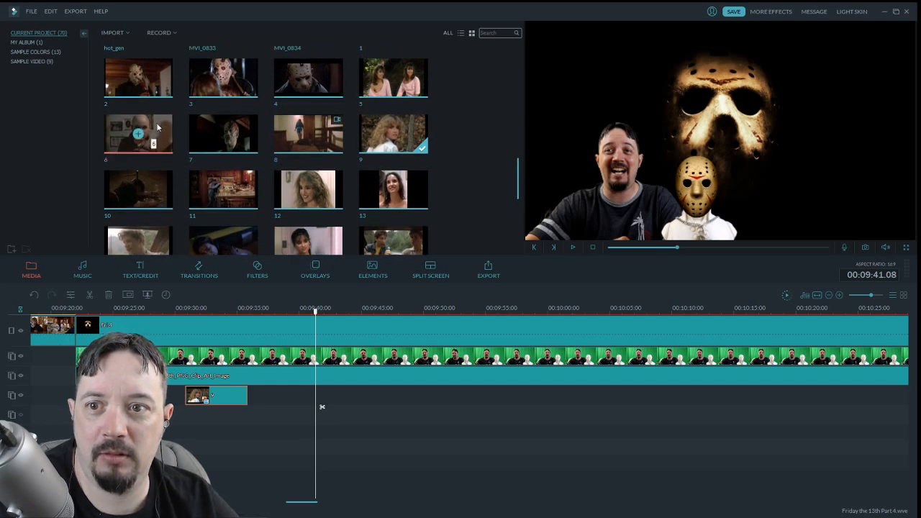
{"action": "left_click_drag", "start_coordinate": [158, 127], "coordinate": [301, 360]}
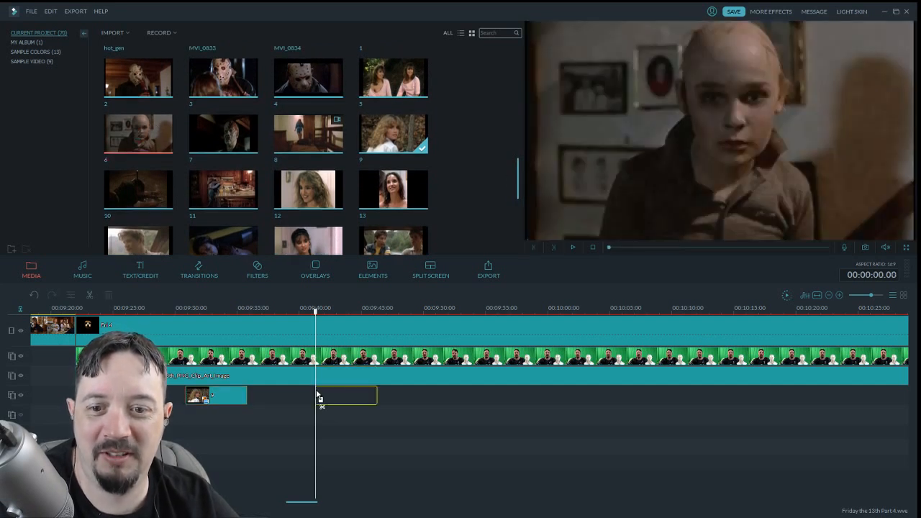
{"action": "left_click_drag", "start_coordinate": [317, 396], "coordinate": [319, 396]}
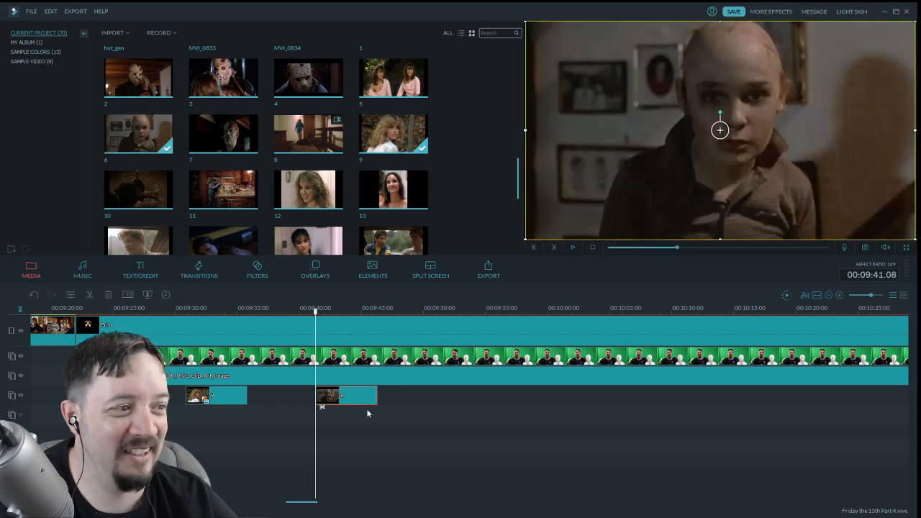
{"action": "double_click", "coordinate": [353, 400]}
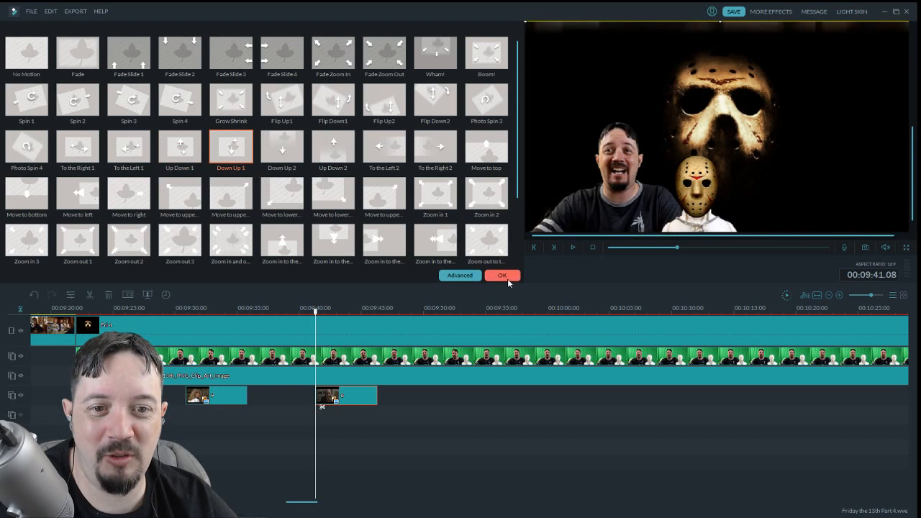
{"action": "left_click", "coordinate": [504, 276]}
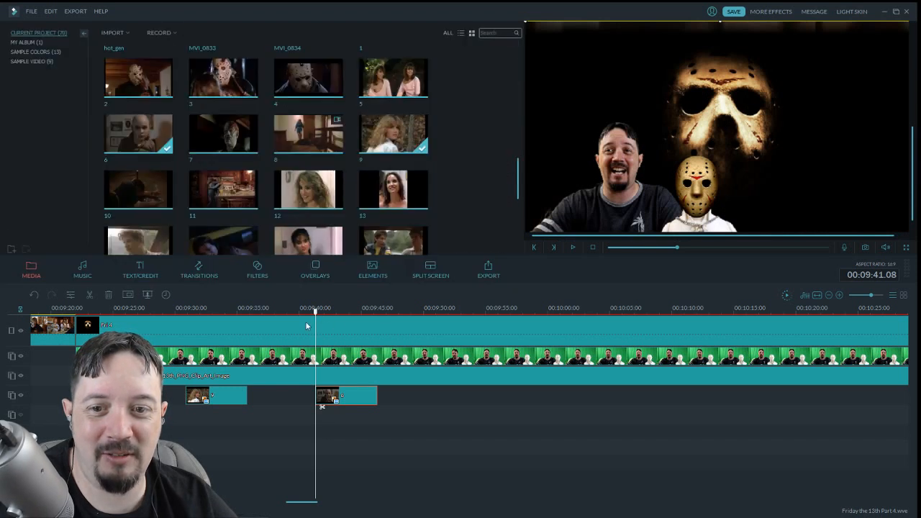
{"action": "left_click", "coordinate": [573, 247]}
{"action": "left_click", "coordinate": [734, 12]}
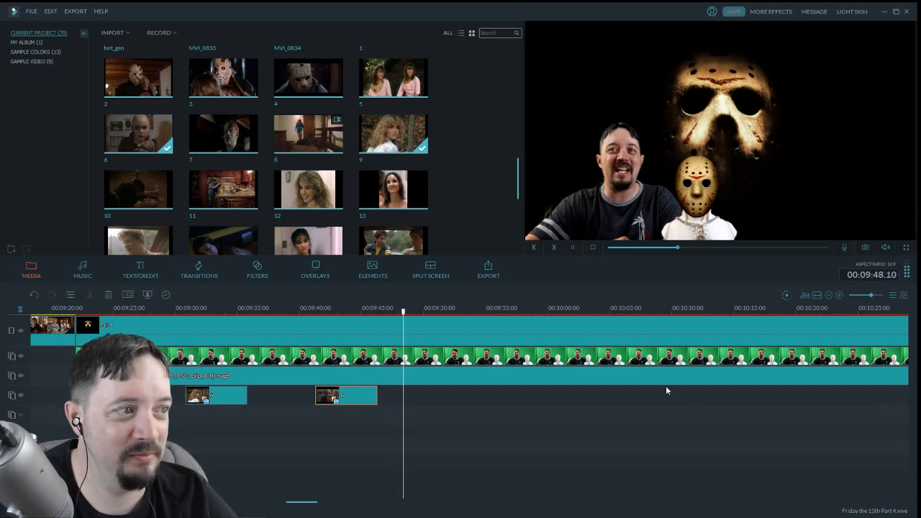
Follow the host segment's playback up to about 00:11:04 while browsing the media library for suitable clips
{"action": "left_click_drag", "start_coordinate": [313, 505], "coordinate": [324, 506]}
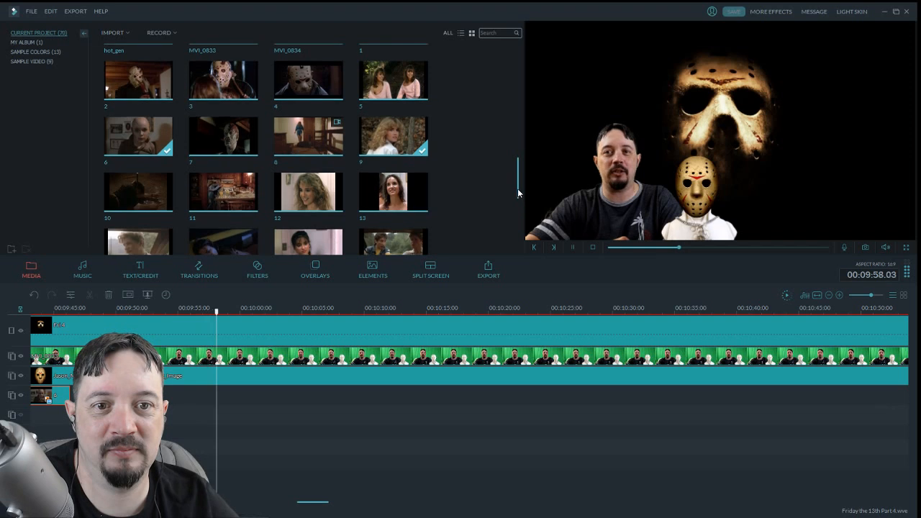
{"action": "left_click_drag", "start_coordinate": [517, 189], "coordinate": [534, 25]}
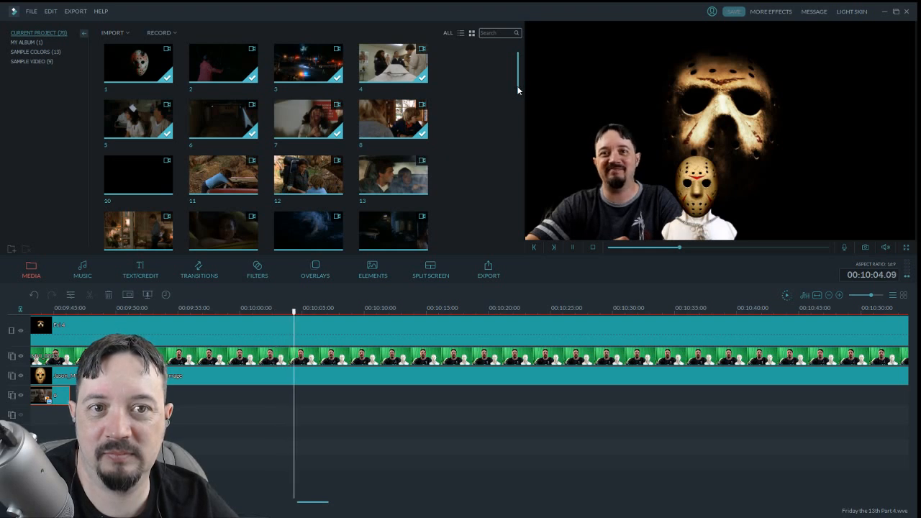
{"action": "left_click_drag", "start_coordinate": [517, 86], "coordinate": [499, 141]}
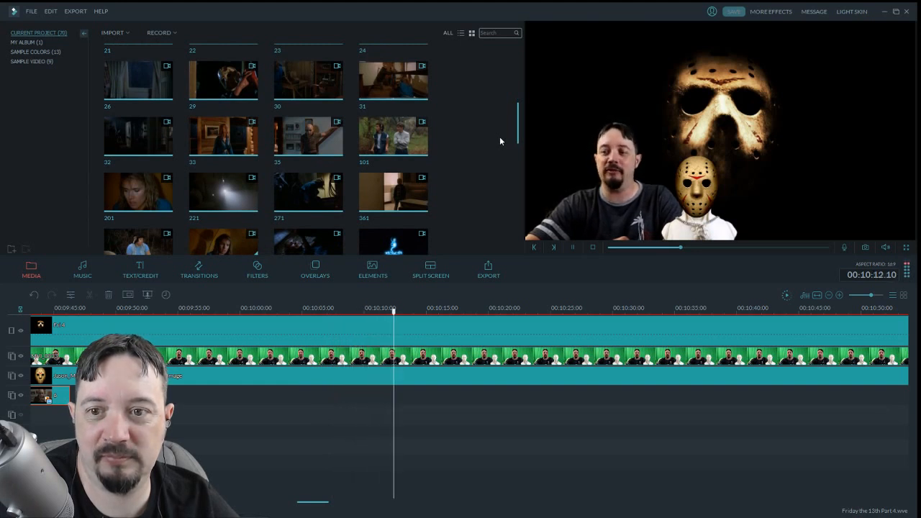
{"action": "left_click_drag", "start_coordinate": [500, 137], "coordinate": [498, 85]}
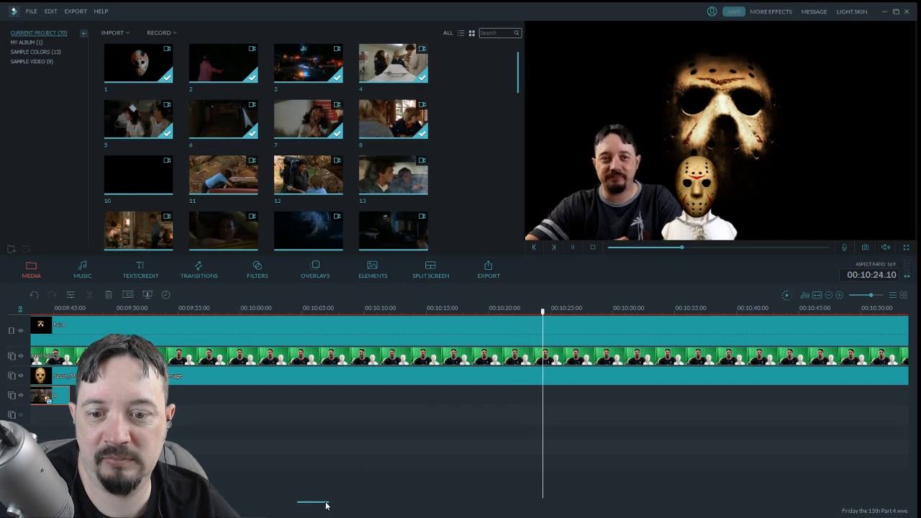
{"action": "left_click_drag", "start_coordinate": [326, 505], "coordinate": [346, 504]}
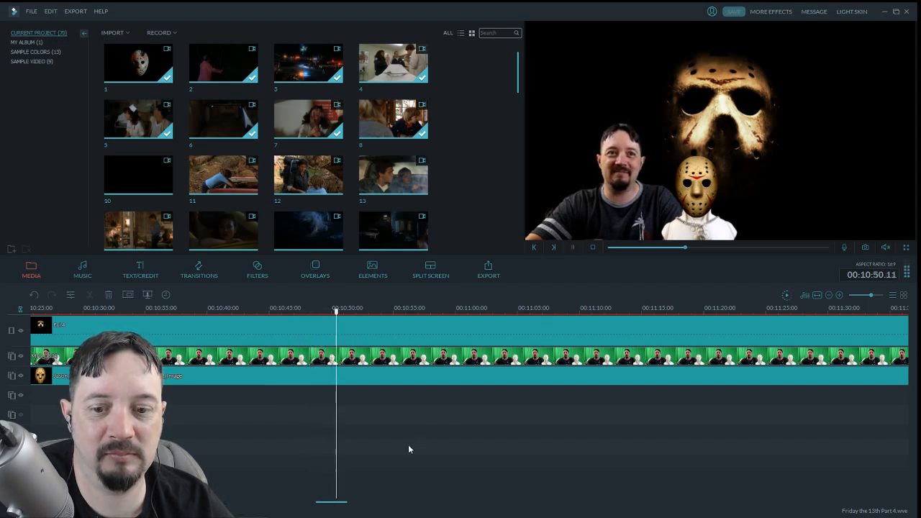
{"action": "left_click_drag", "start_coordinate": [330, 506], "coordinate": [339, 506]}
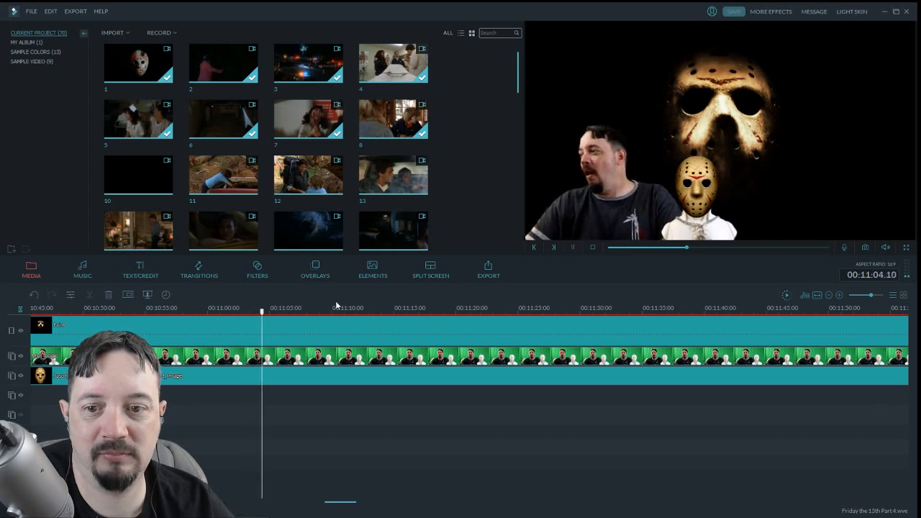
Cut out the host footage between 00:11:02.11 and 00:11:11.07 and move the remaining segment up to close the gap
{"action": "left_click", "coordinate": [242, 309]}
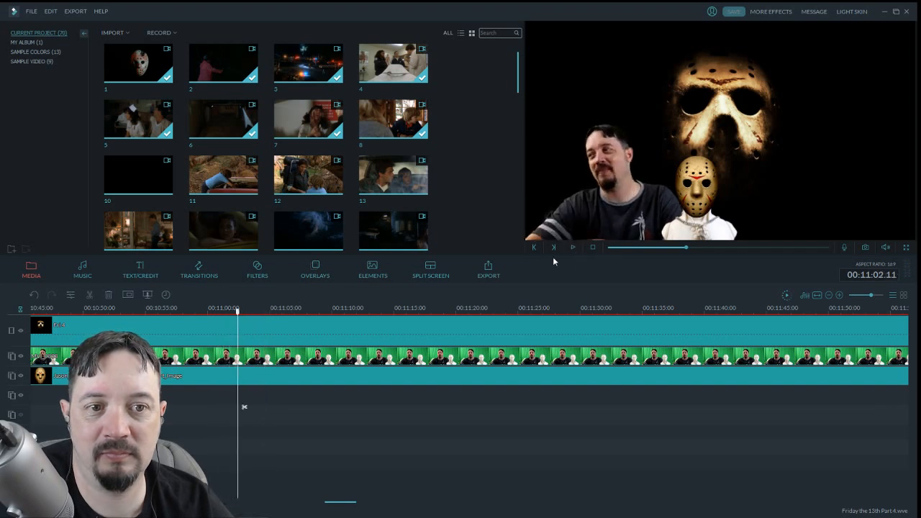
{"action": "left_click", "coordinate": [295, 362]}
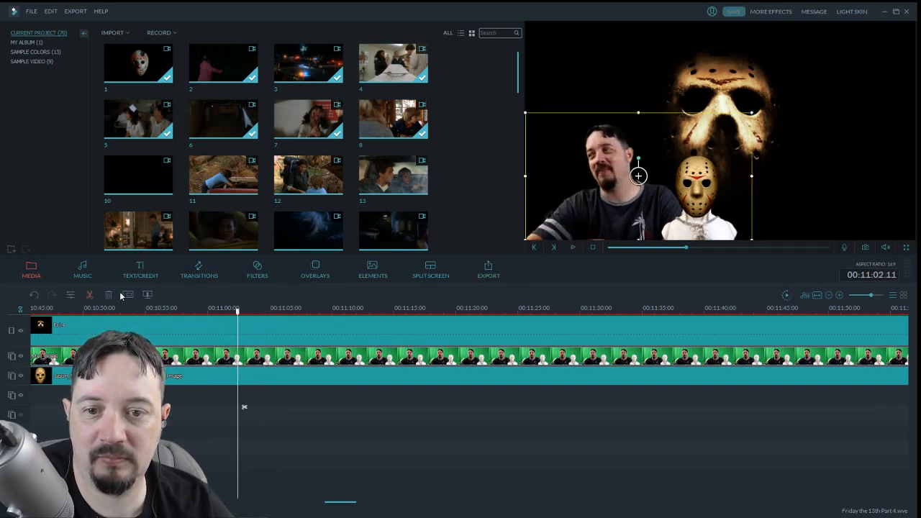
{"action": "left_click", "coordinate": [90, 295]}
{"action": "left_click", "coordinate": [574, 246]}
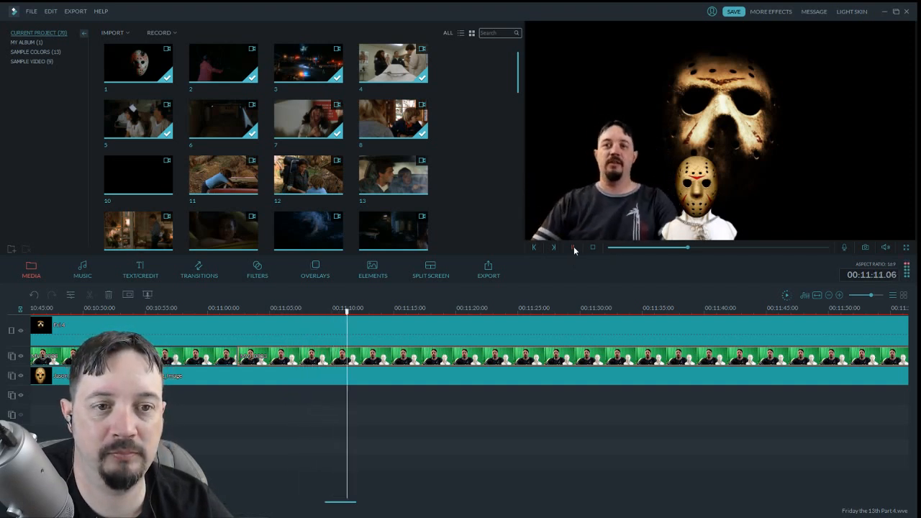
{"action": "left_click", "coordinate": [573, 246]}
{"action": "left_click_drag", "start_coordinate": [352, 310], "coordinate": [347, 310]}
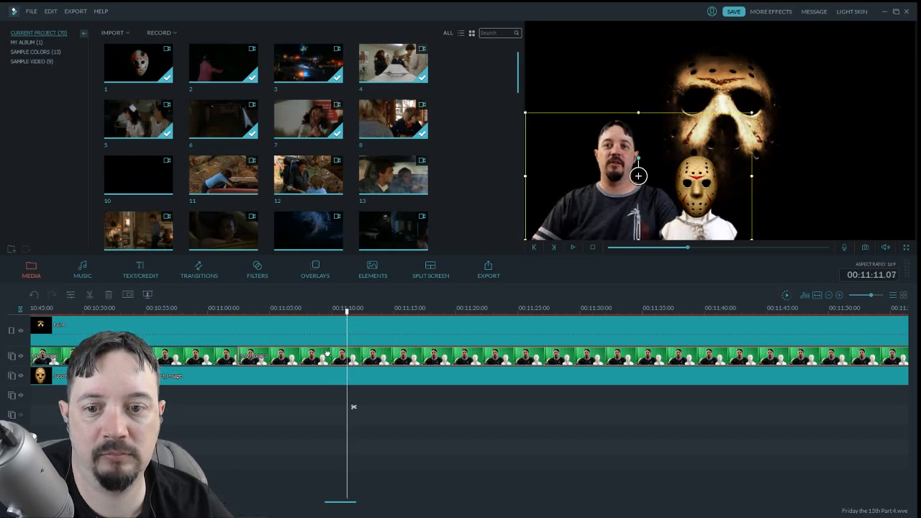
{"action": "left_click", "coordinate": [281, 354]}
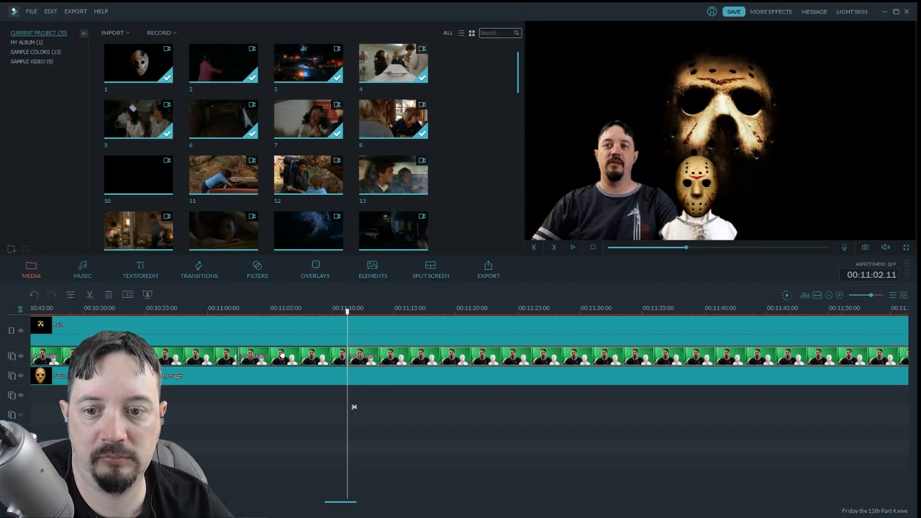
{"action": "left_click", "coordinate": [109, 295]}
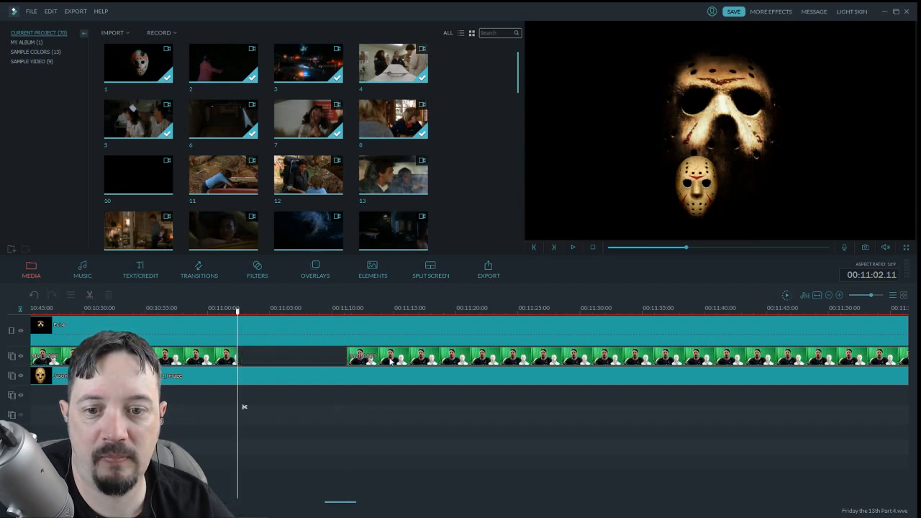
{"action": "left_click_drag", "start_coordinate": [391, 361], "coordinate": [281, 363]}
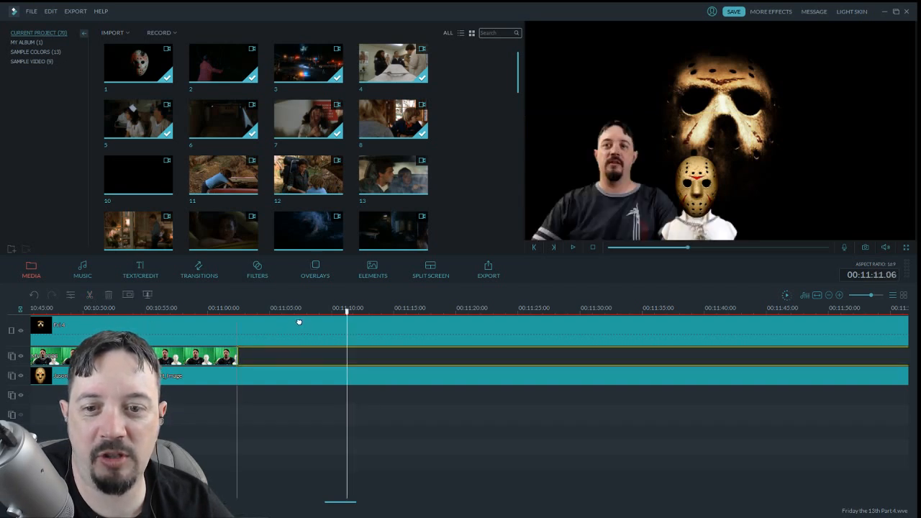
{"action": "left_click_drag", "start_coordinate": [299, 322], "coordinate": [296, 319]}
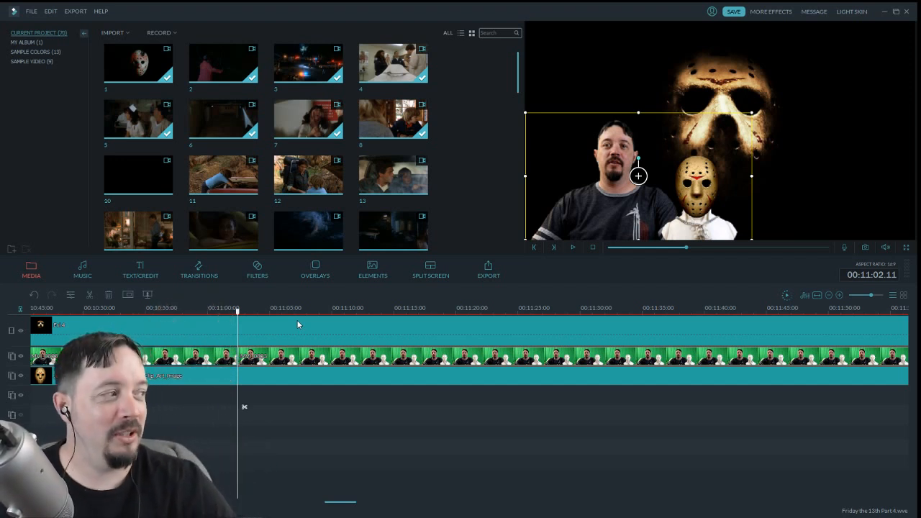
Play across the new join in the host footage from 00:11:01.23 to 00:11:13.21
{"action": "left_click", "coordinate": [234, 312]}
{"action": "left_click_drag", "start_coordinate": [234, 315], "coordinate": [231, 314]}
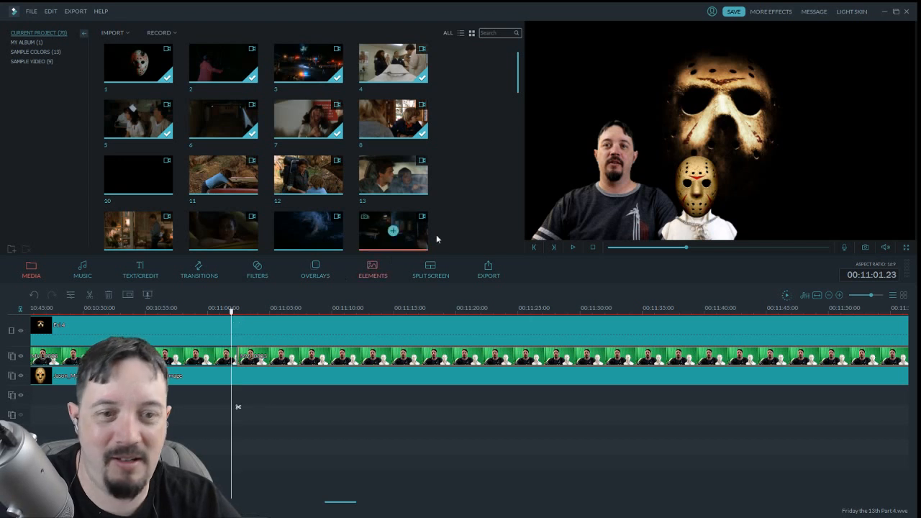
{"action": "left_click", "coordinate": [574, 248]}
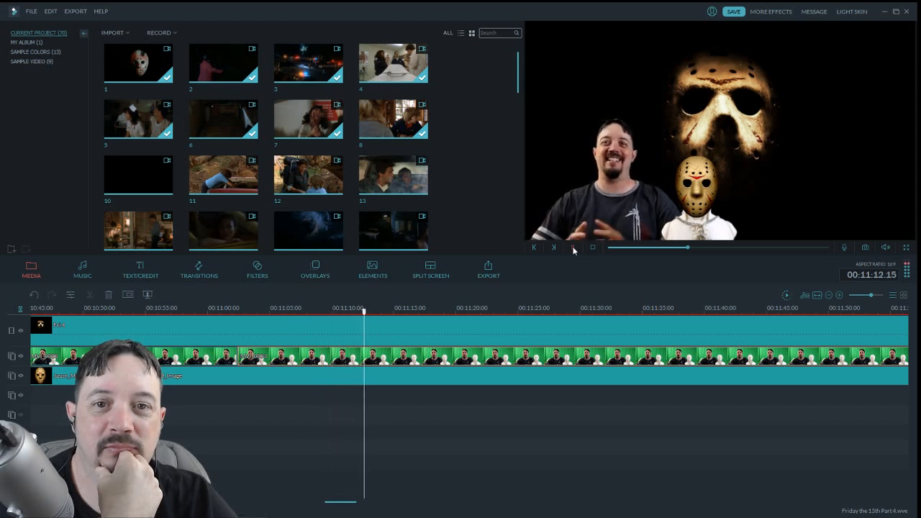
{"action": "left_click", "coordinate": [573, 248]}
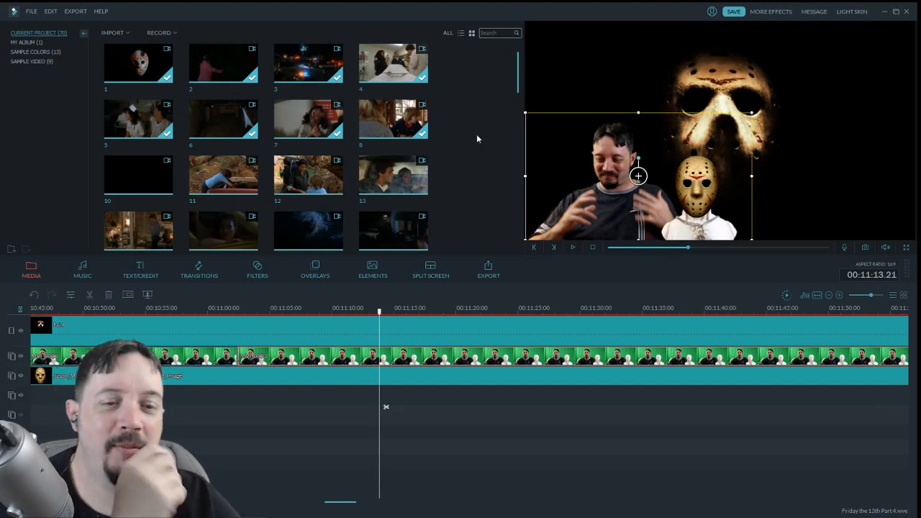
Browse the media library and preview clips 362, 10, 11, 7 and 8 to check their footage
{"action": "left_click_drag", "start_coordinate": [521, 80], "coordinate": [518, 134]}
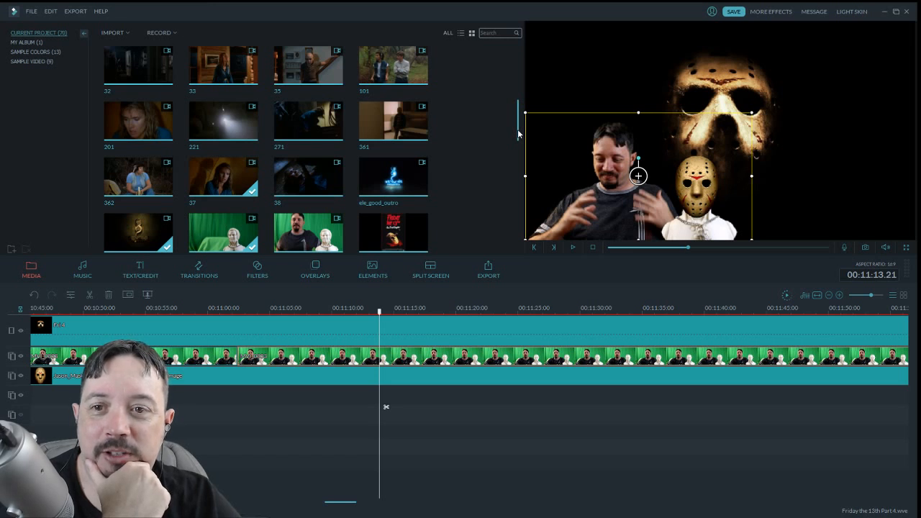
{"action": "left_click", "coordinate": [169, 192]}
{"action": "mouse_move", "coordinate": [609, 248]}
{"action": "left_mouse_down"}
{"action": "mouse_move", "coordinate": [661, 249]}
{"action": "mouse_move", "coordinate": [603, 253]}
{"action": "left_mouse_up"}
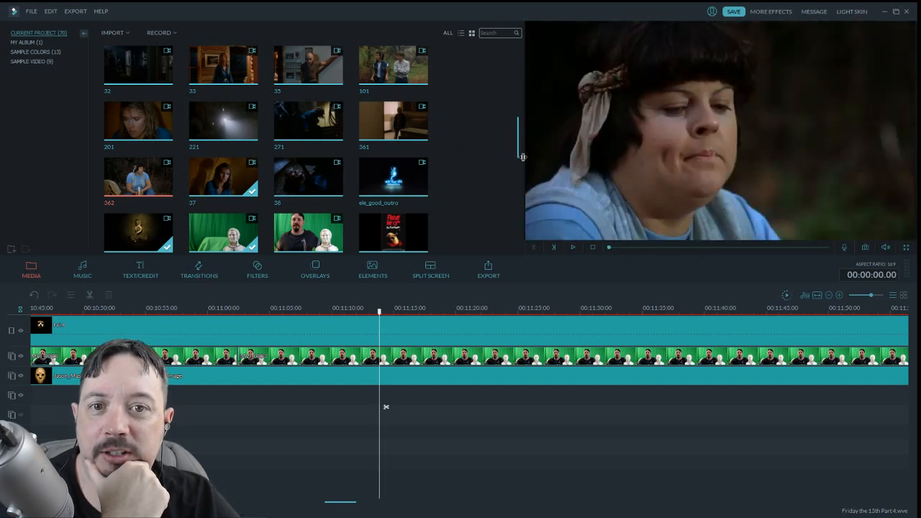
{"action": "left_click_drag", "start_coordinate": [519, 152], "coordinate": [519, 90]}
{"action": "left_click", "coordinate": [168, 187]}
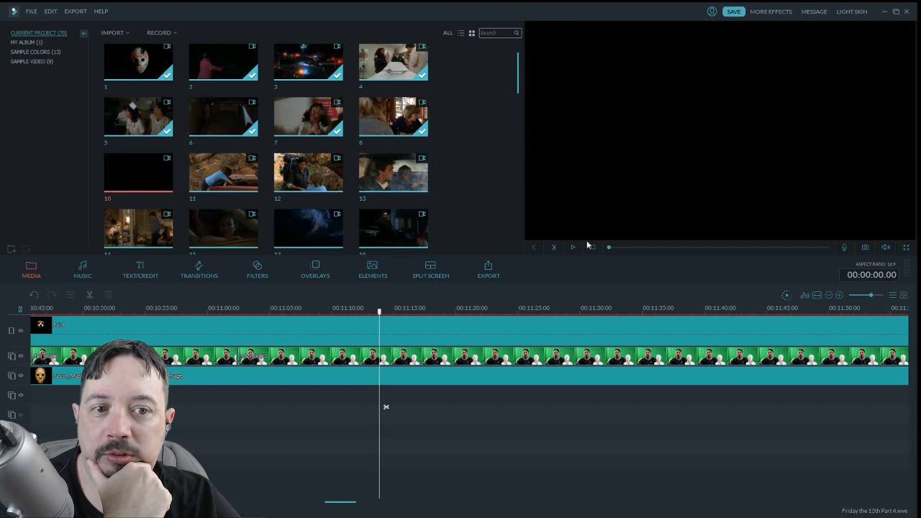
{"action": "left_click_drag", "start_coordinate": [747, 247], "coordinate": [751, 248]}
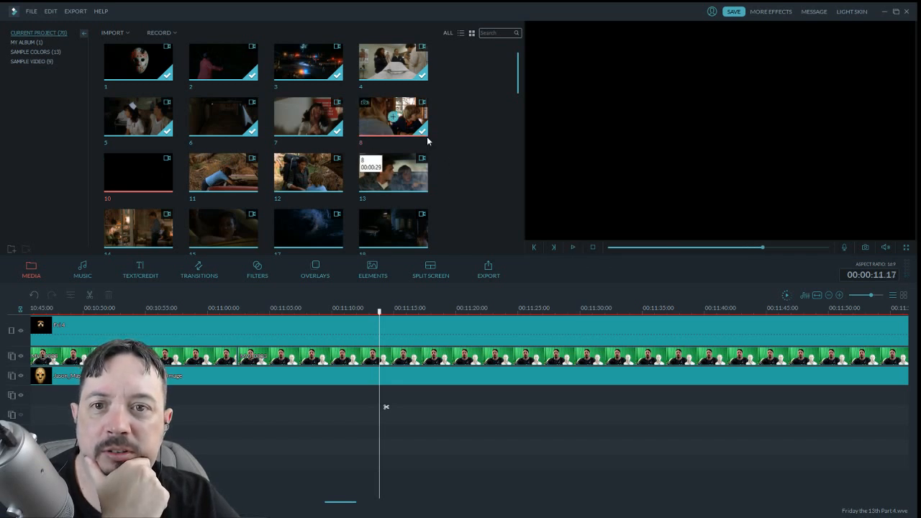
{"action": "left_click", "coordinate": [247, 178]}
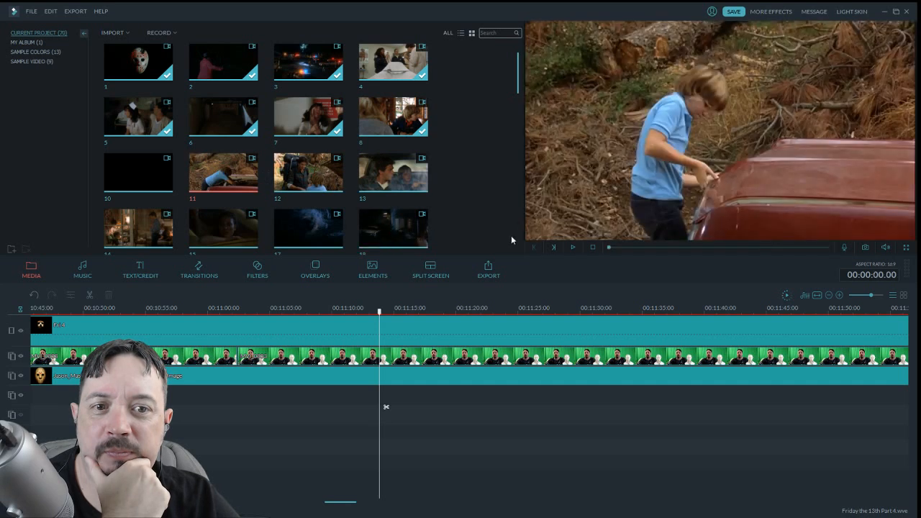
{"action": "left_click_drag", "start_coordinate": [616, 249], "coordinate": [828, 258]}
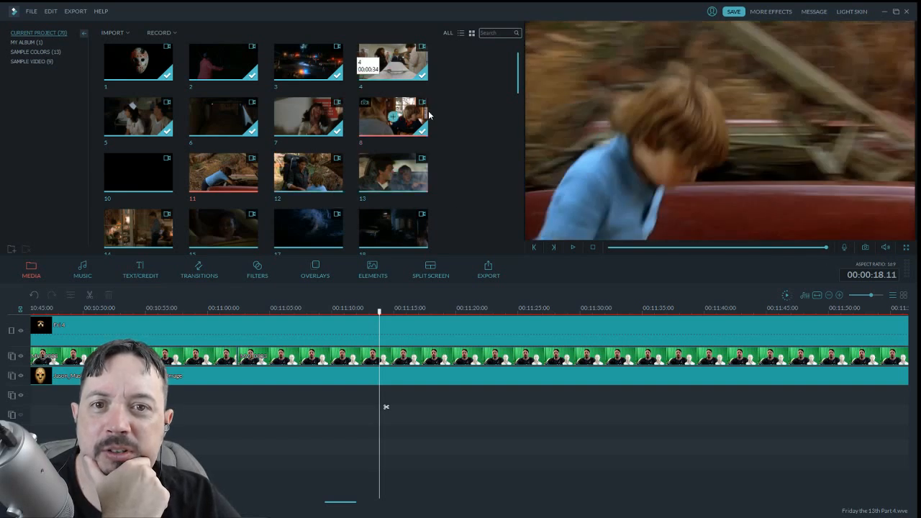
{"action": "left_click", "coordinate": [322, 128]}
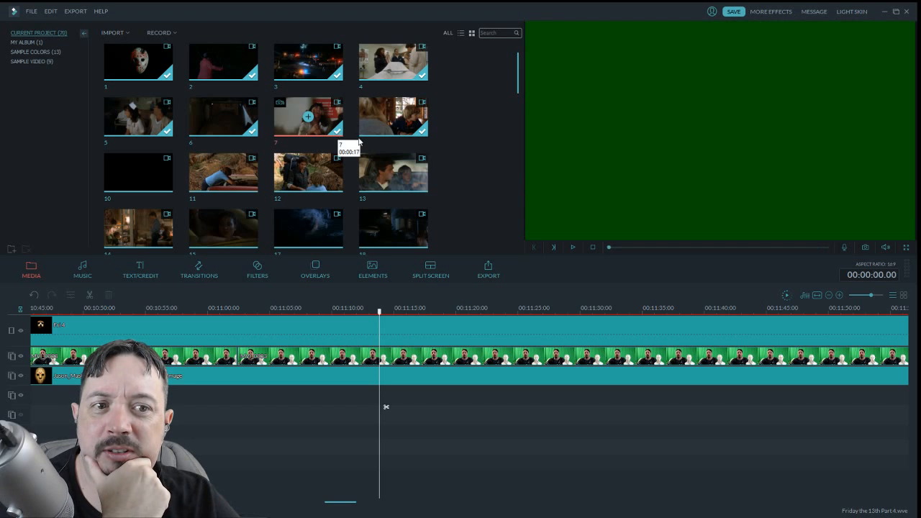
{"action": "left_click_drag", "start_coordinate": [609, 247], "coordinate": [835, 257]}
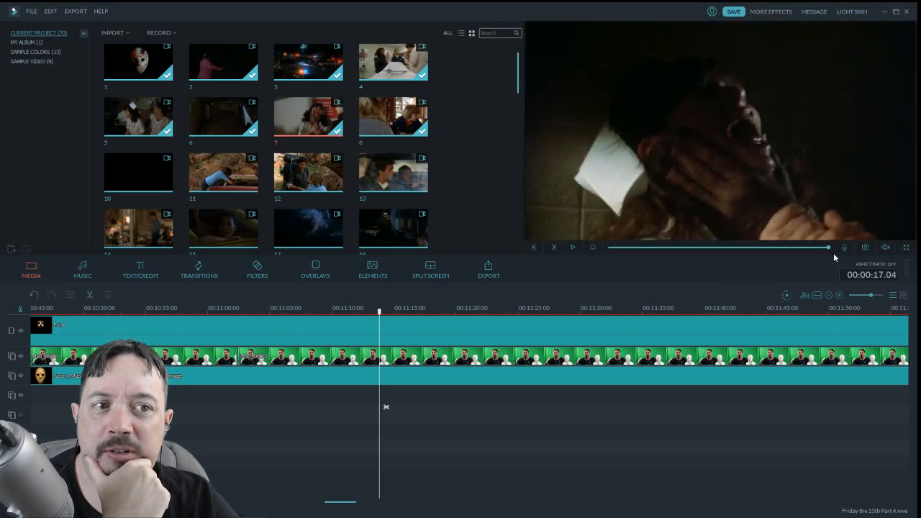
{"action": "left_click", "coordinate": [609, 247]}
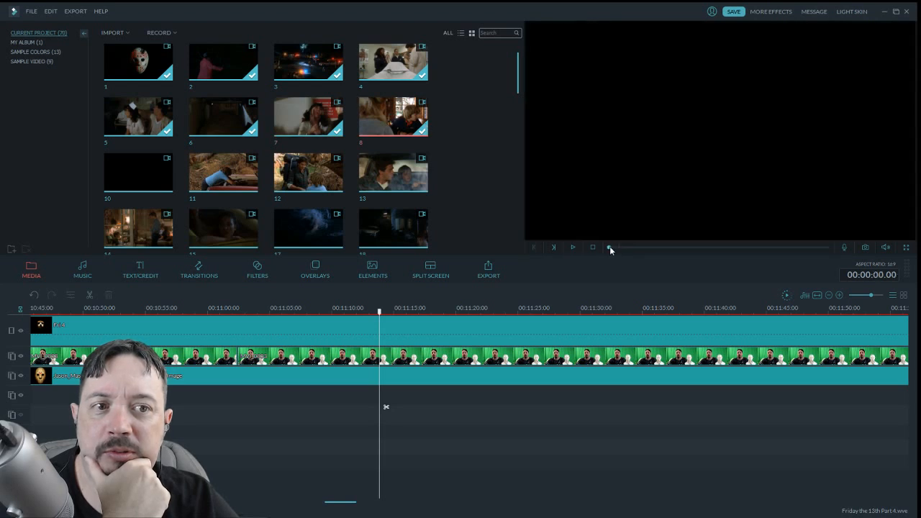
{"action": "left_click_drag", "start_coordinate": [609, 247], "coordinate": [836, 255]}
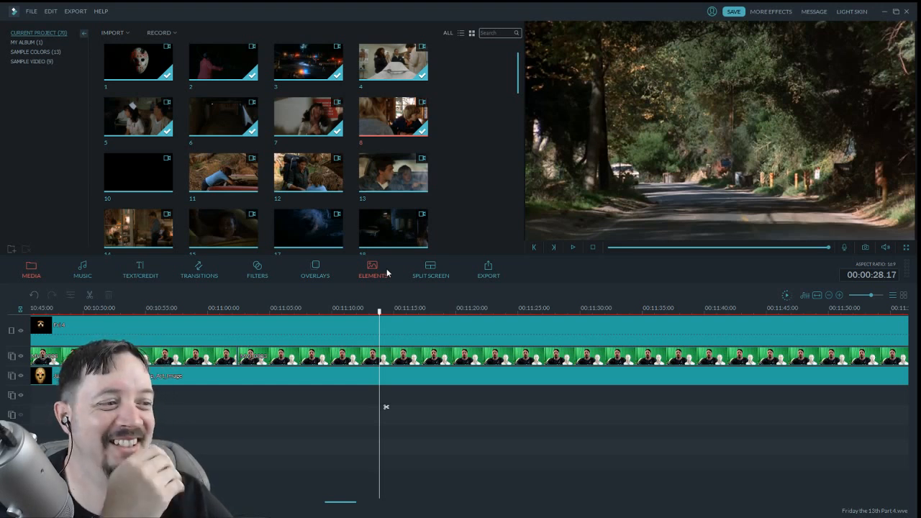
Play the host footage from 00:11:13.21 and pause at 00:11:37.18
{"action": "left_click", "coordinate": [401, 339]}
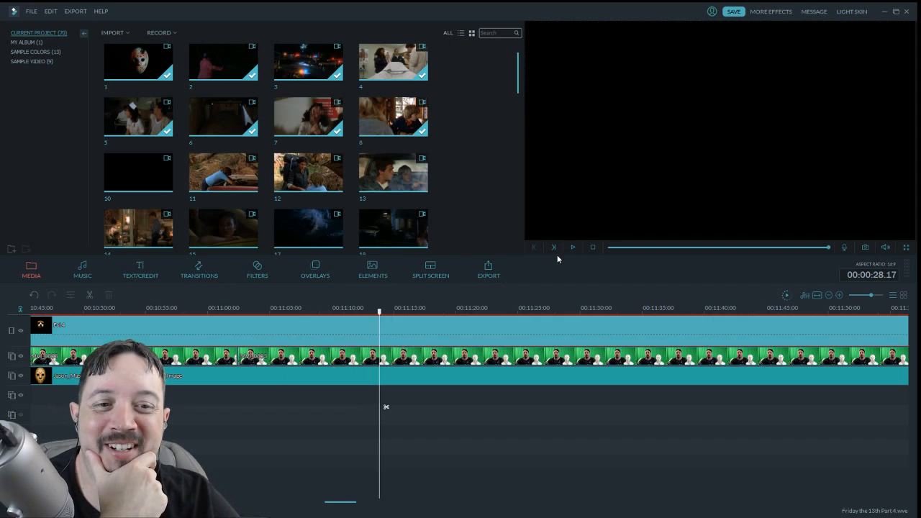
{"action": "left_click", "coordinate": [575, 248]}
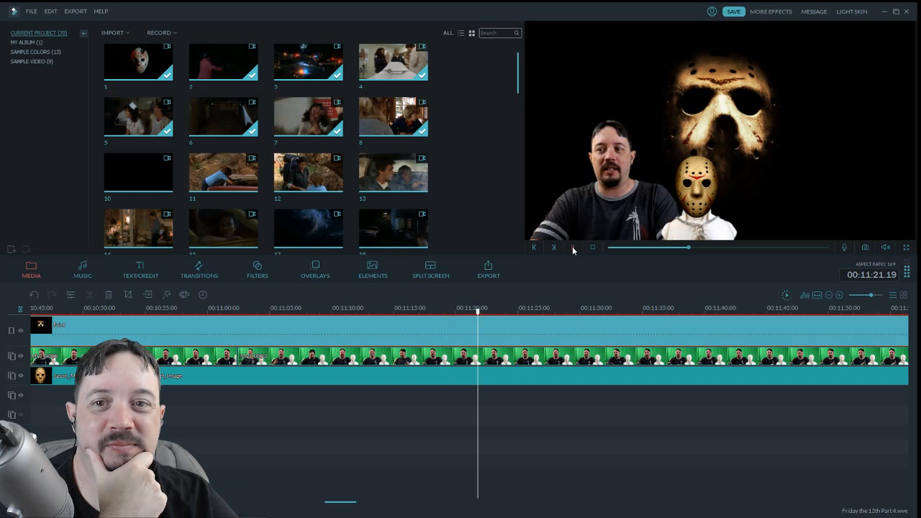
{"action": "left_click_drag", "start_coordinate": [352, 502], "coordinate": [360, 506]}
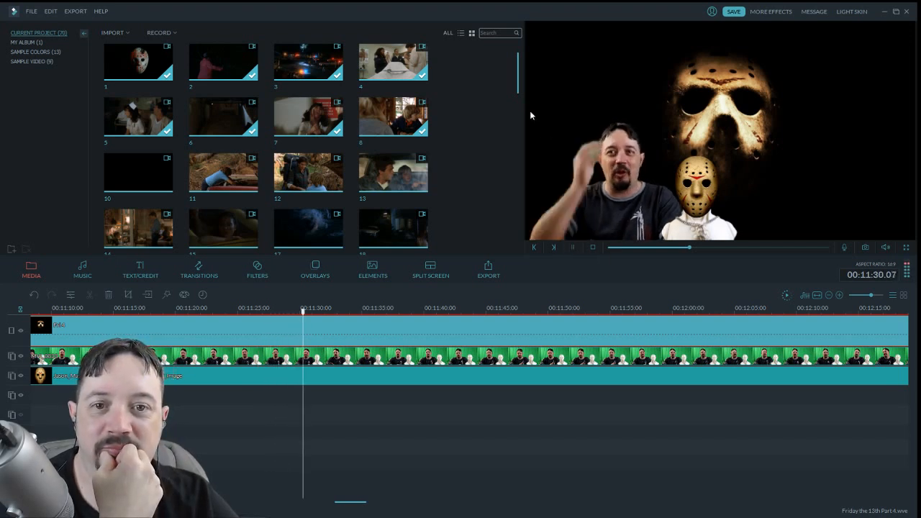
{"action": "mouse_move", "coordinate": [518, 90]}
{"action": "left_mouse_down"}
{"action": "mouse_move", "coordinate": [518, 114]}
{"action": "mouse_move", "coordinate": [511, 81]}
{"action": "left_mouse_up"}
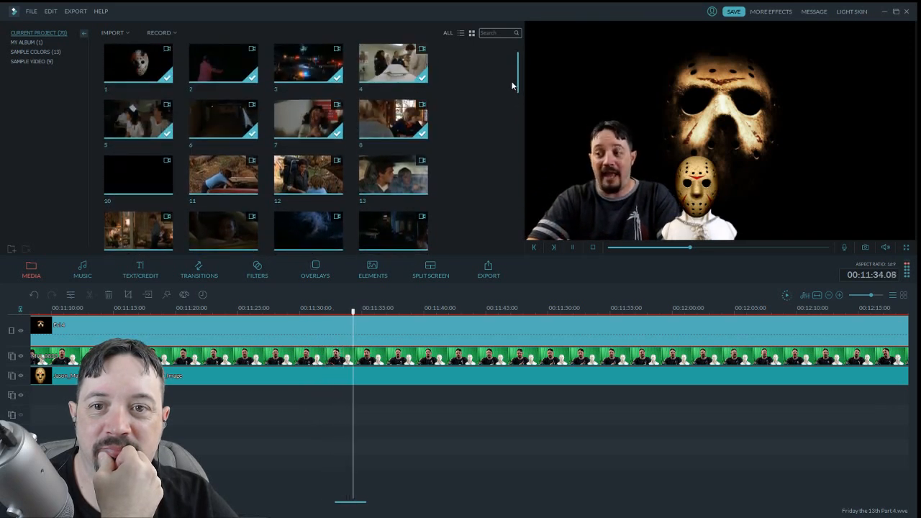
{"action": "left_click", "coordinate": [573, 248]}
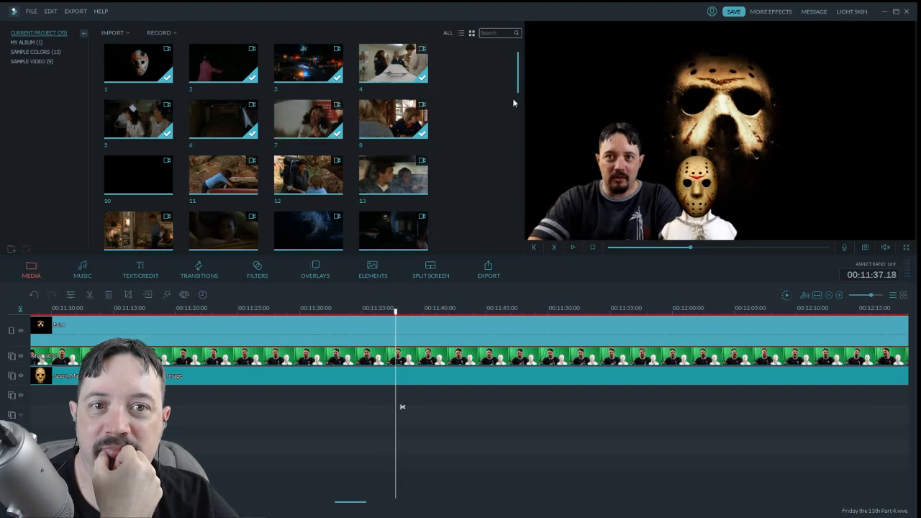
Place image 14 on the overlay track at 00:11:37.18 and apply the zoom in and out motion to it
{"action": "left_click_drag", "start_coordinate": [520, 92], "coordinate": [518, 221]}
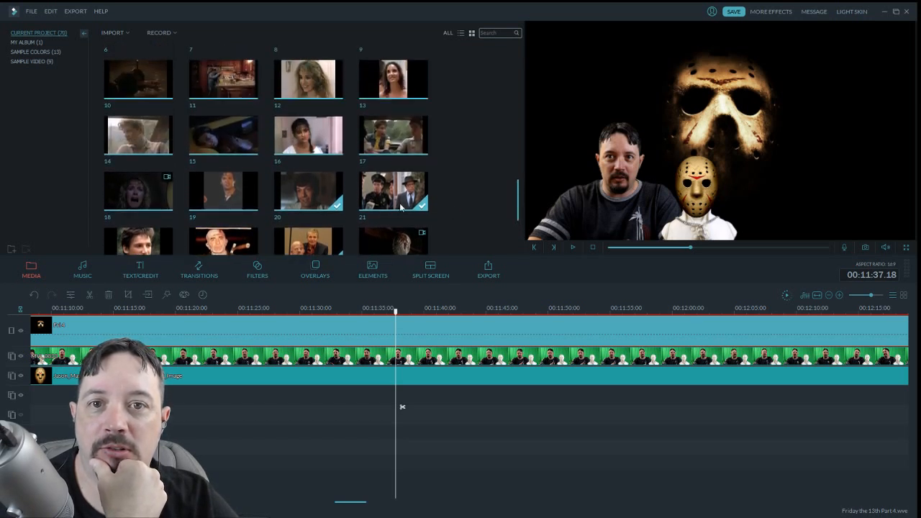
{"action": "left_click_drag", "start_coordinate": [402, 407], "coordinate": [400, 404]}
{"action": "double_click", "coordinate": [433, 400]}
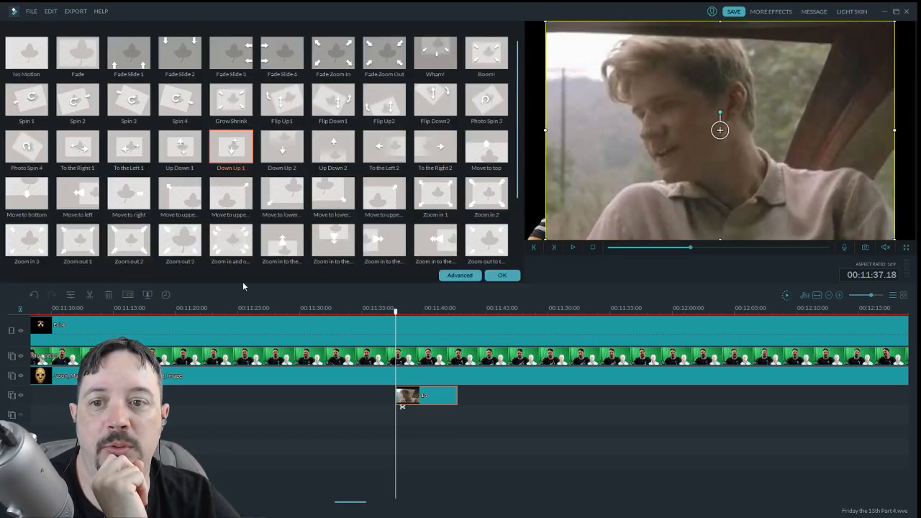
{"action": "left_click", "coordinate": [233, 242]}
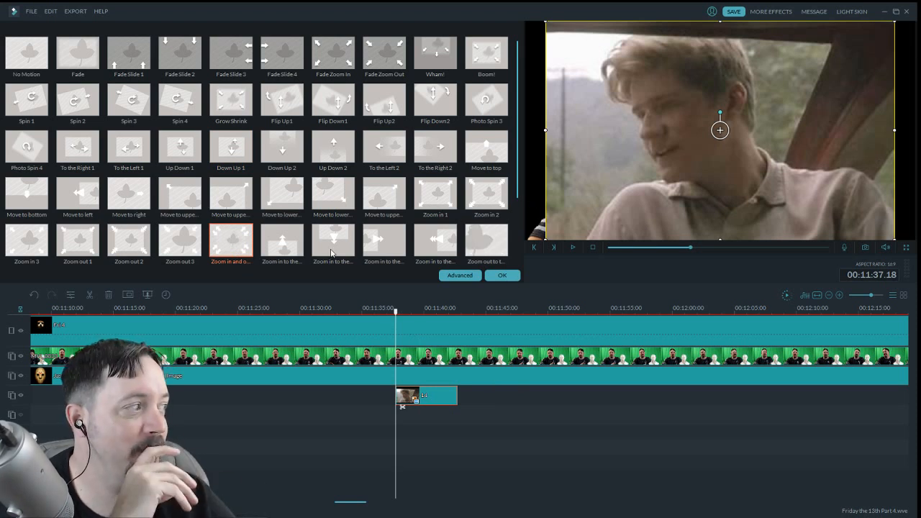
{"action": "left_click", "coordinate": [503, 275]}
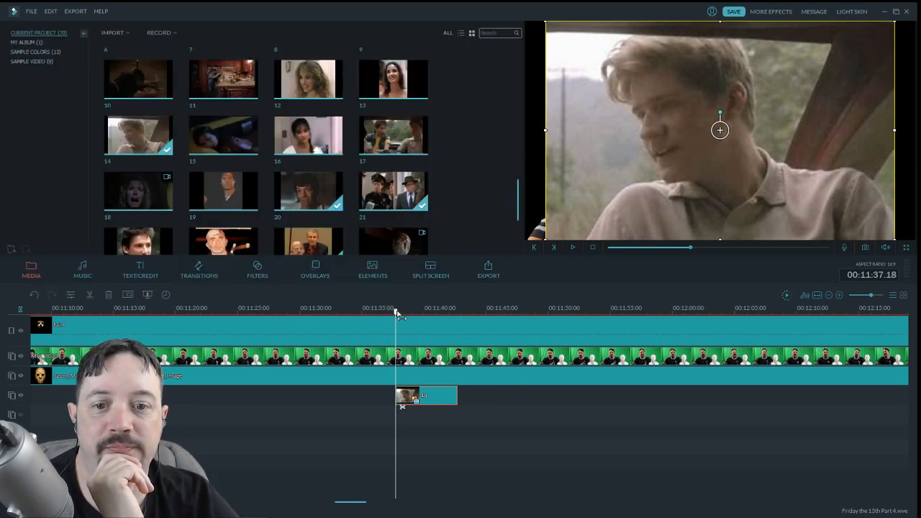
Play the timeline from just before the image 14 overlay and pause at 00:11:44.07
{"action": "left_click_drag", "start_coordinate": [396, 311], "coordinate": [391, 312]}
{"action": "left_click", "coordinate": [573, 249]}
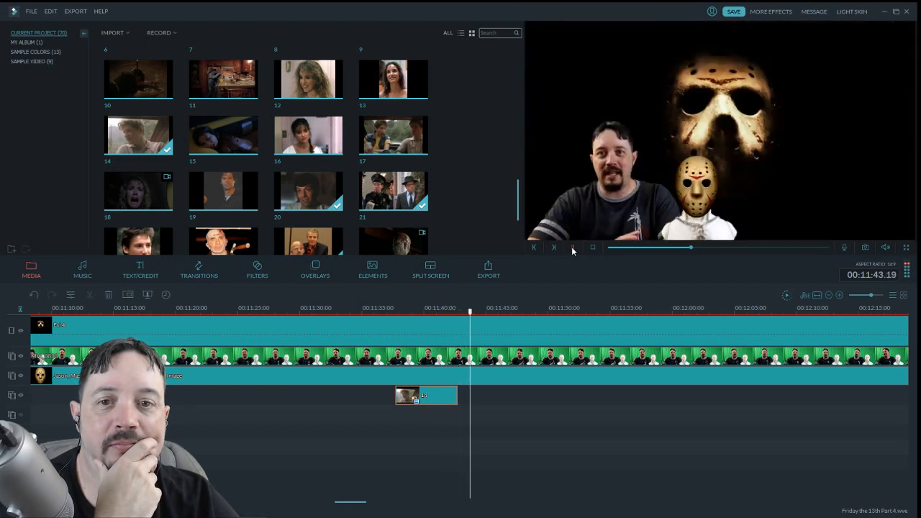
{"action": "left_click", "coordinate": [572, 248]}
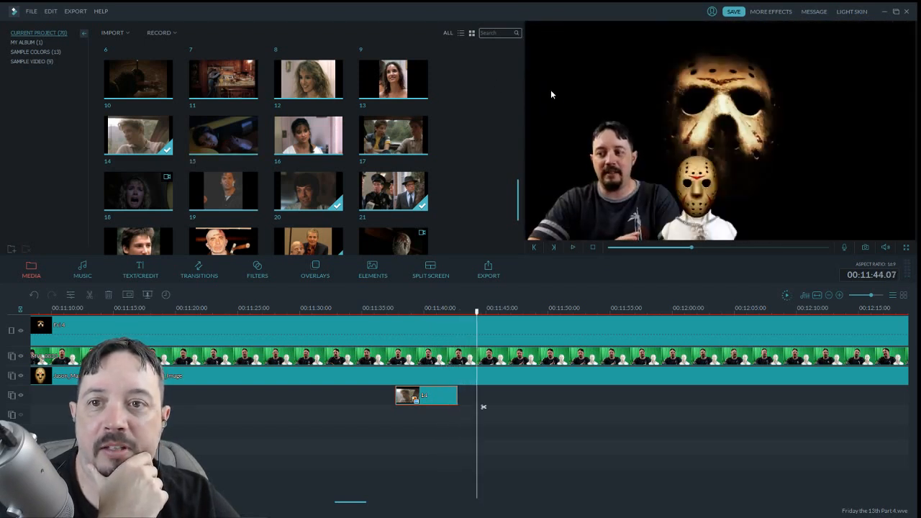
Place image 22 on the overlay track at 00:11:44.07 and apply the Flip Up1 motion to it
{"action": "scroll", "coordinate": [519, 210], "scroll_direction": "down", "scroll_amount": 2}
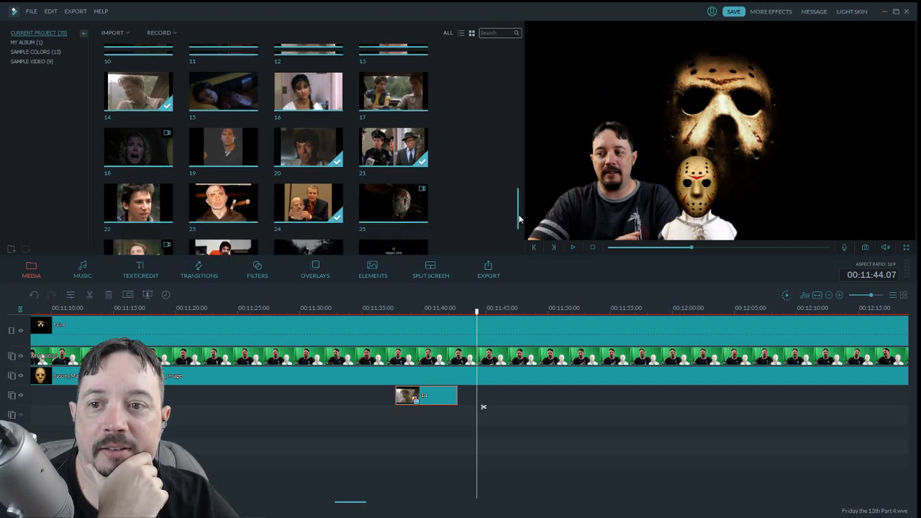
{"action": "left_click_drag", "start_coordinate": [160, 179], "coordinate": [514, 397]}
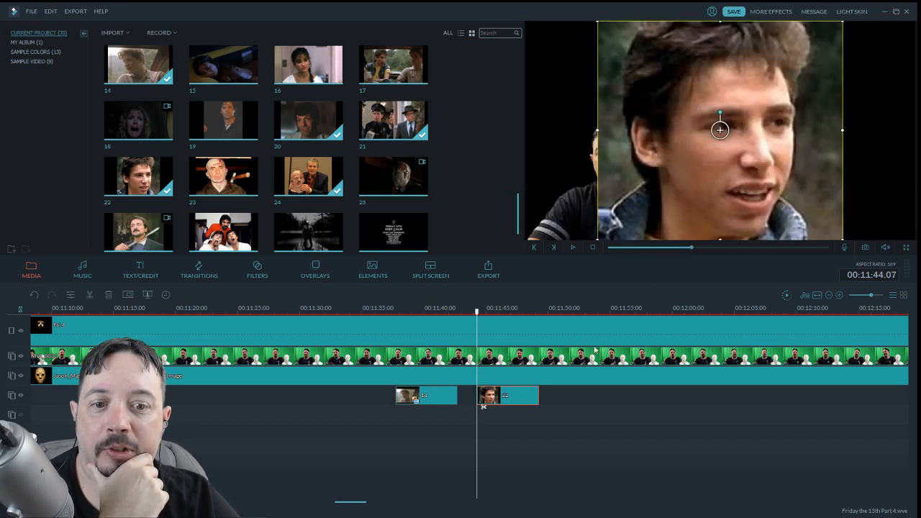
{"action": "double_click", "coordinate": [519, 400]}
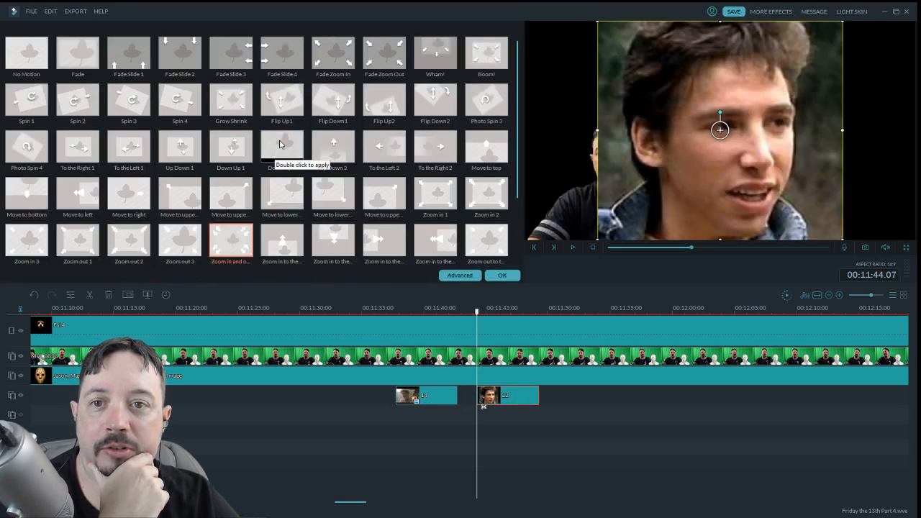
{"action": "left_click", "coordinate": [286, 112]}
{"action": "left_click", "coordinate": [503, 275]}
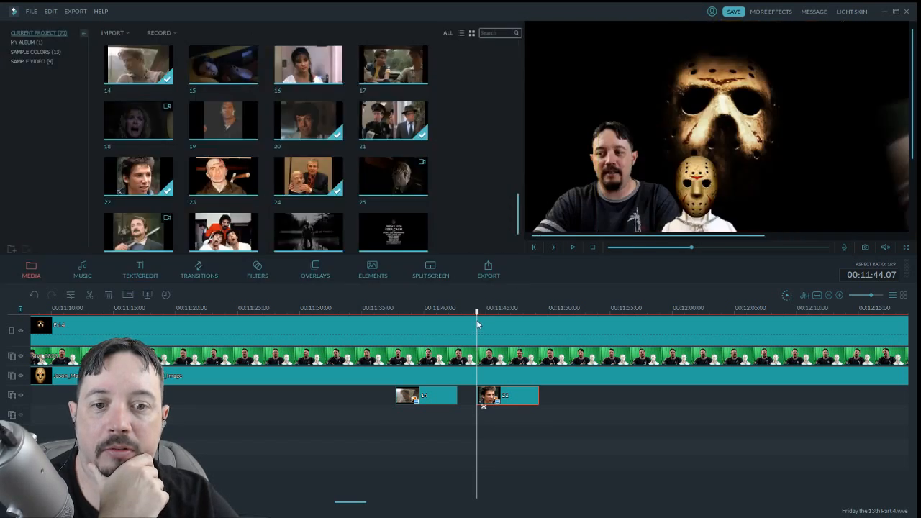
Play the image 22 overlay from 00:11:43.22 until just past its end to check the motion
{"action": "left_click_drag", "start_coordinate": [477, 313], "coordinate": [472, 314]}
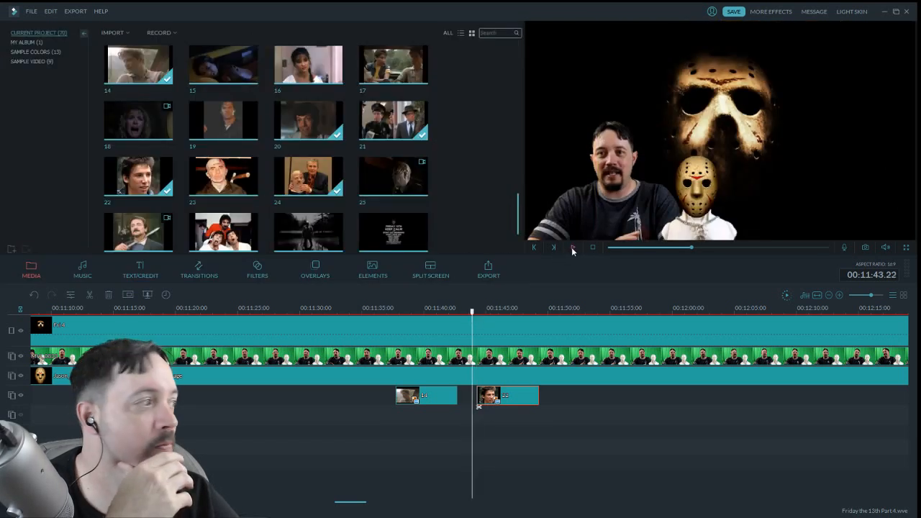
{"action": "left_click", "coordinate": [573, 248]}
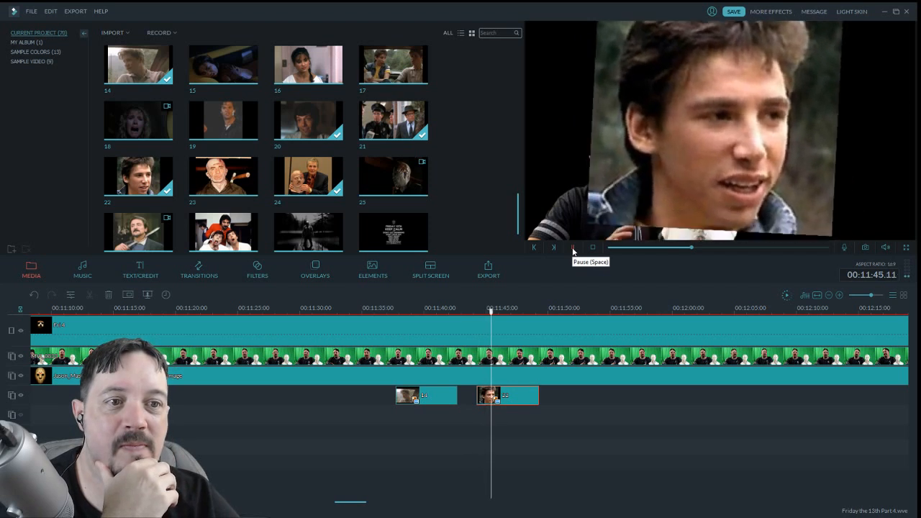
{"action": "left_click_drag", "start_coordinate": [357, 502], "coordinate": [359, 503]}
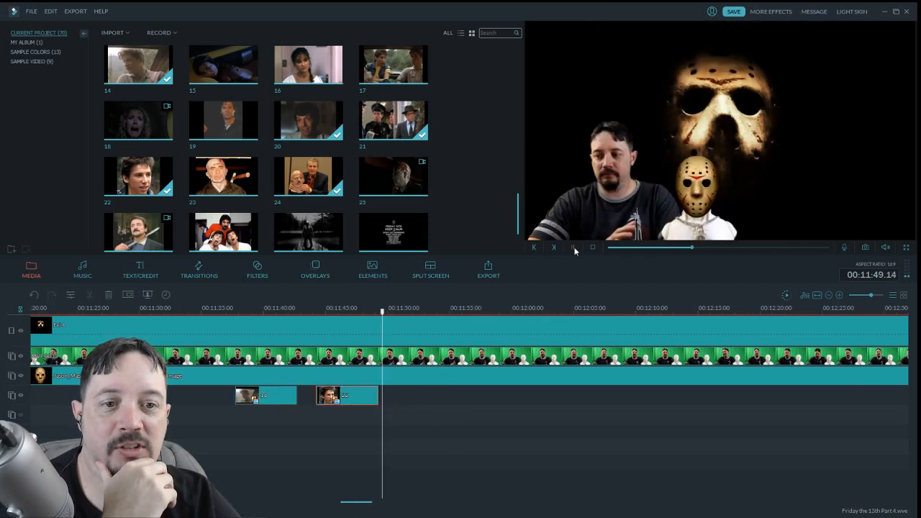
{"action": "left_click", "coordinate": [573, 248]}
Split the green-screen host footage at 00:11:45.08 and again at 00:11:52.20
{"action": "left_click_drag", "start_coordinate": [386, 314], "coordinate": [322, 326]}
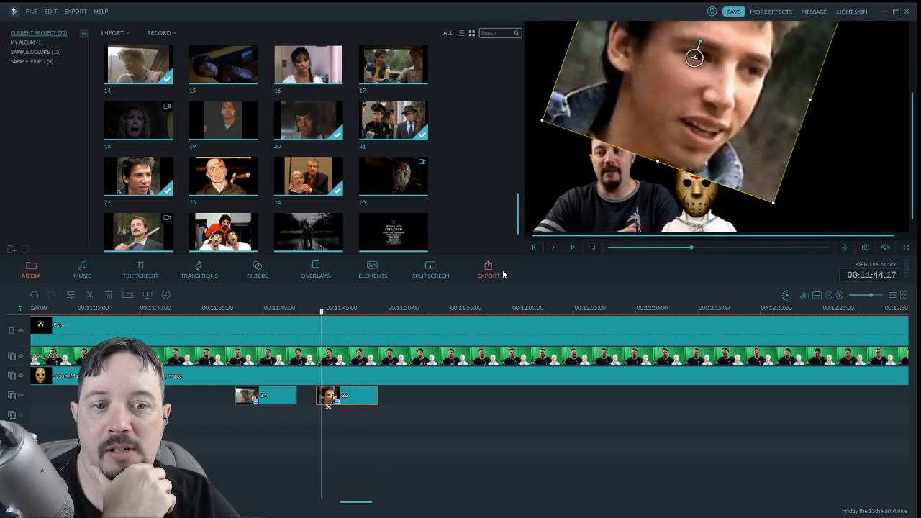
{"action": "left_click", "coordinate": [574, 248]}
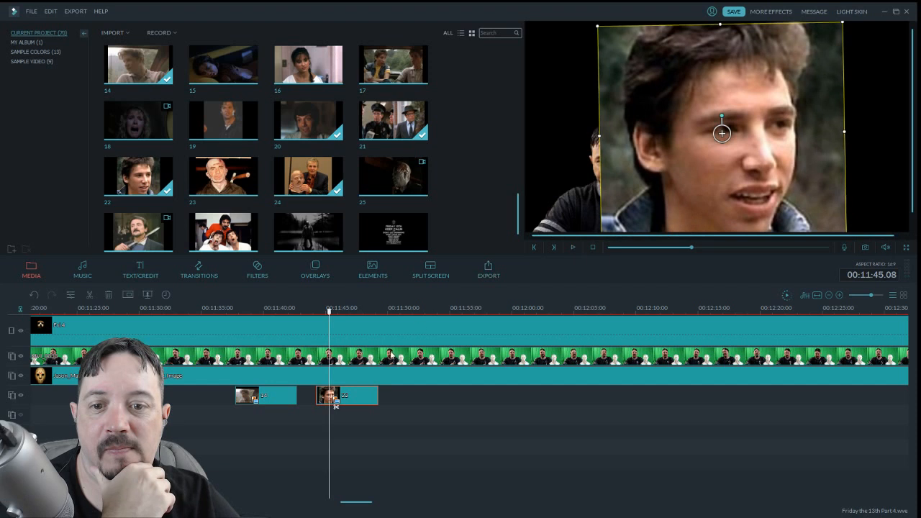
{"action": "left_click", "coordinate": [112, 324]}
{"action": "left_click", "coordinate": [92, 297]}
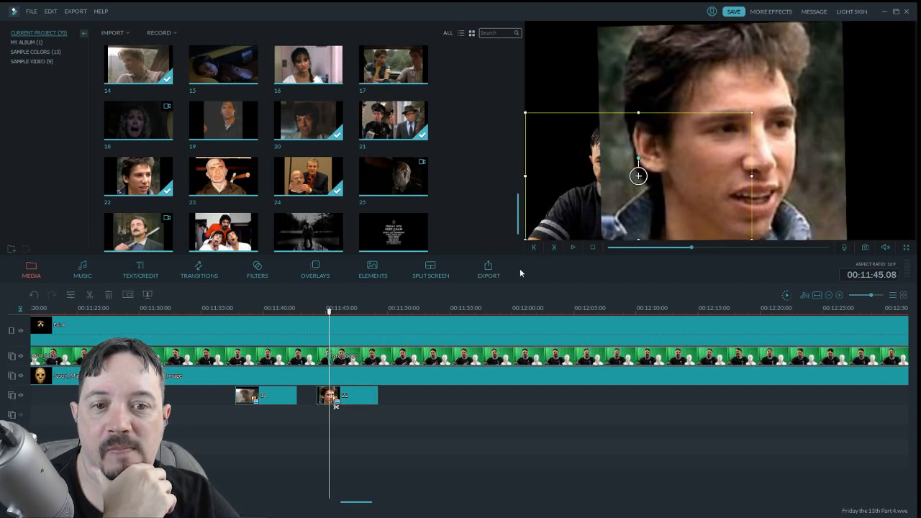
{"action": "left_click", "coordinate": [575, 249]}
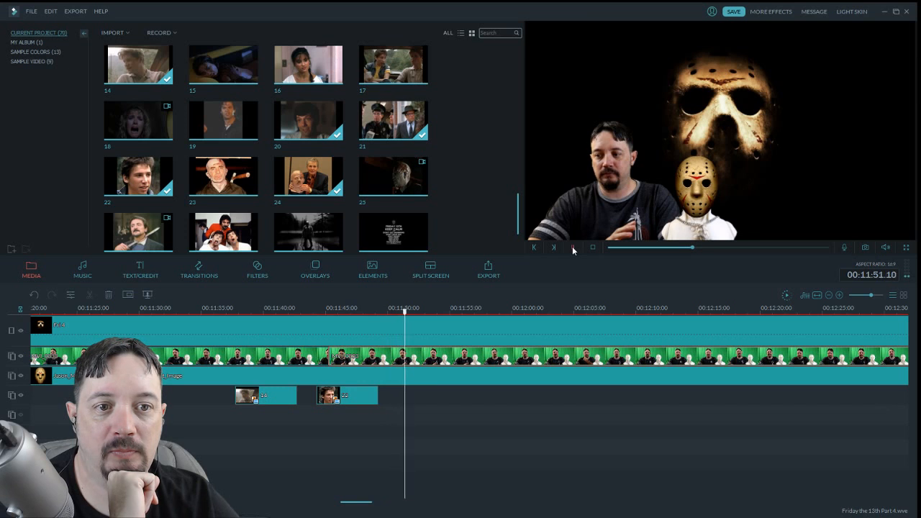
{"action": "left_click", "coordinate": [573, 249]}
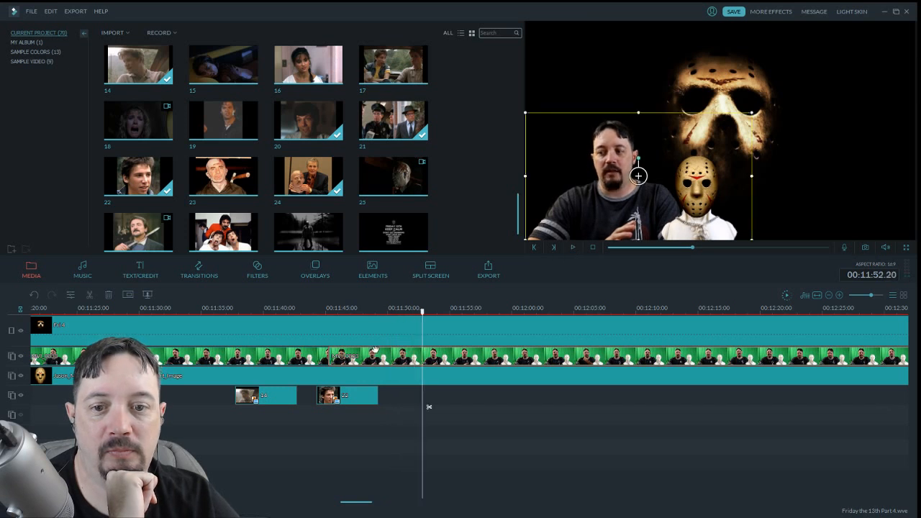
{"action": "left_click", "coordinate": [89, 294]}
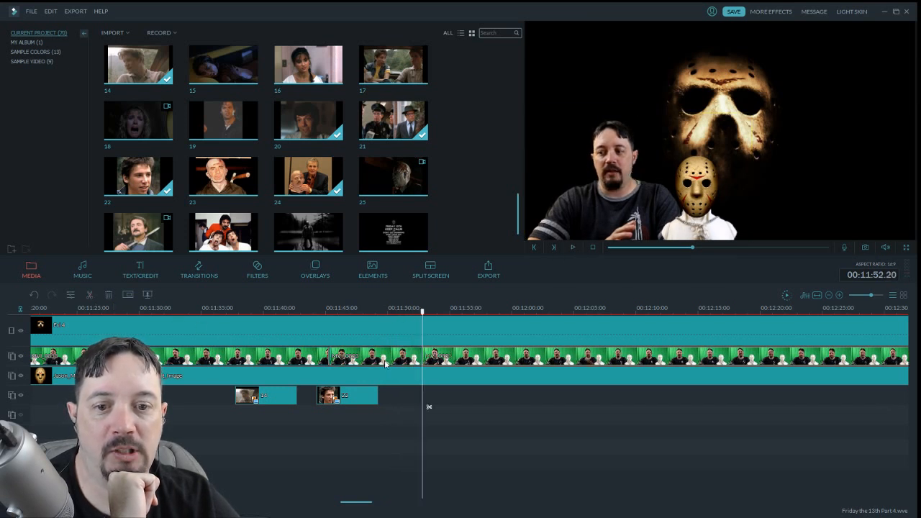
Delete the host segment between the two cuts and move the remaining host footage back to close the gap
{"action": "left_click", "coordinate": [381, 359]}
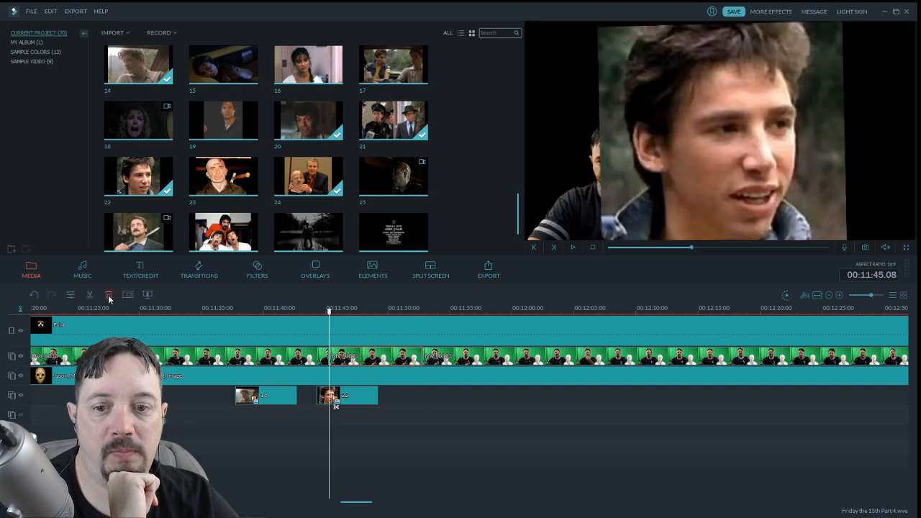
{"action": "left_click", "coordinate": [108, 295]}
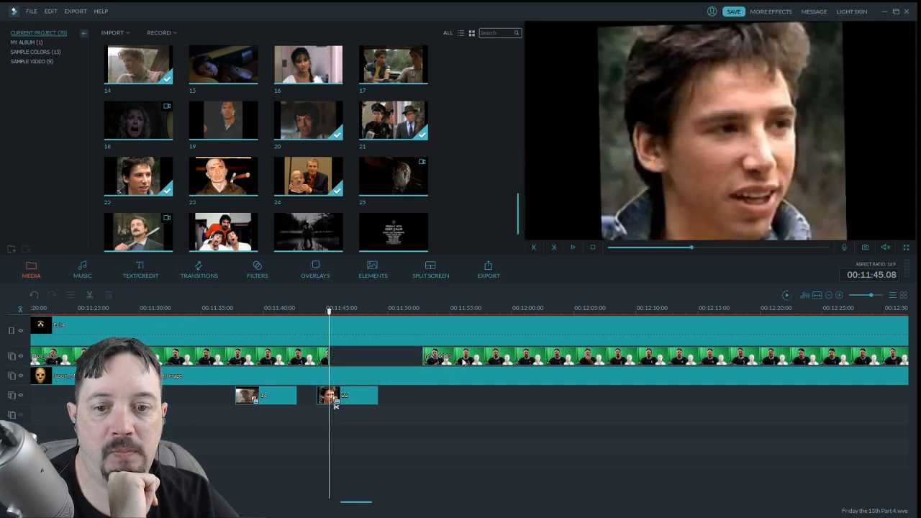
{"action": "left_click_drag", "start_coordinate": [463, 361], "coordinate": [405, 362]}
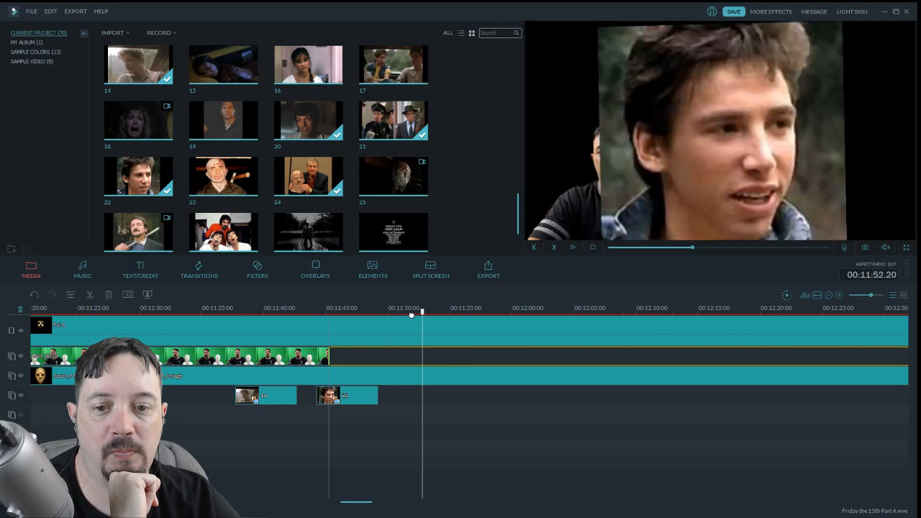
Play the timeline across the new host cut from 00:11:44.20 and pause at 00:11:48.23
{"action": "left_click_drag", "start_coordinate": [332, 320], "coordinate": [325, 317]}
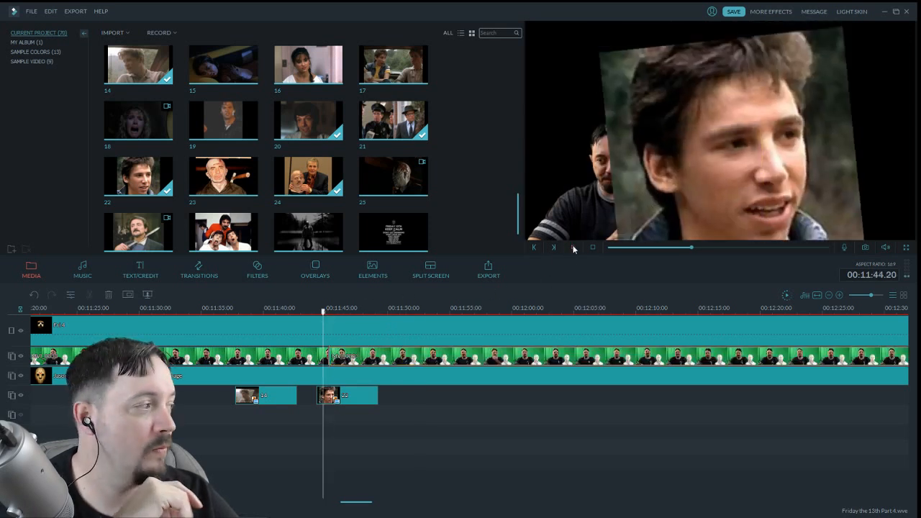
{"action": "left_click", "coordinate": [573, 248]}
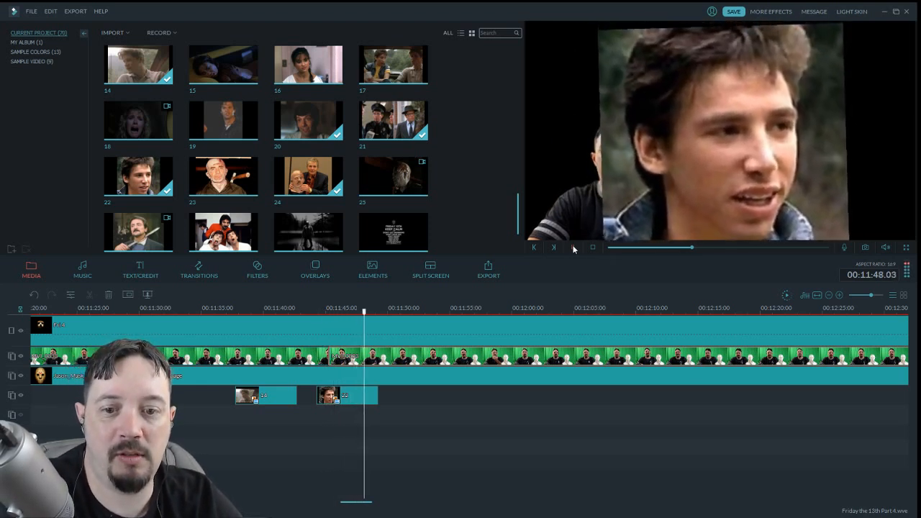
{"action": "left_click", "coordinate": [573, 247]}
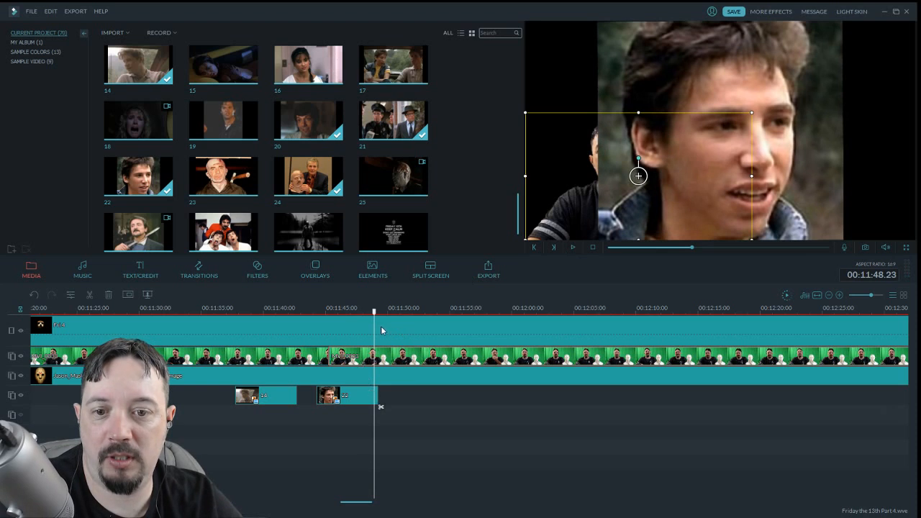
Shorten the image 22 overlay to about 4 seconds and return the playhead to its start at 00:11:44.07
{"action": "left_click", "coordinate": [347, 398]}
{"action": "left_click", "coordinate": [166, 294]}
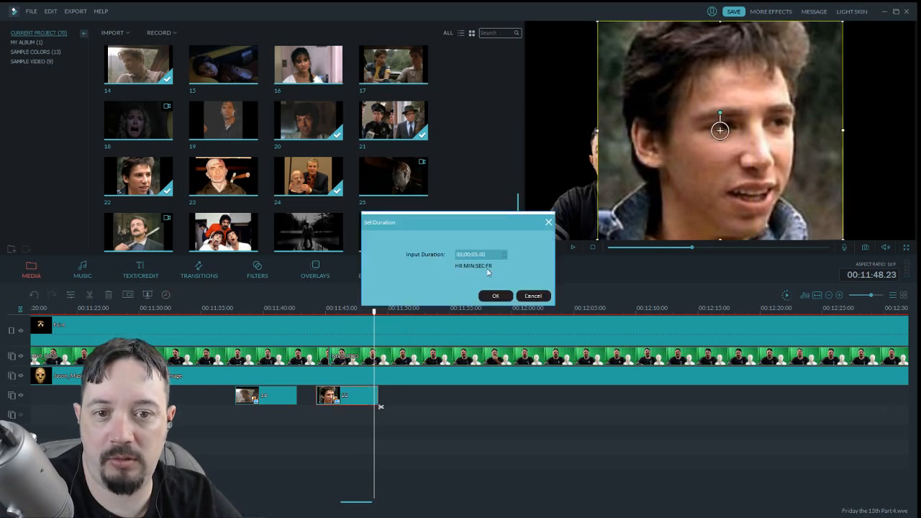
{"action": "left_click", "coordinate": [496, 296]}
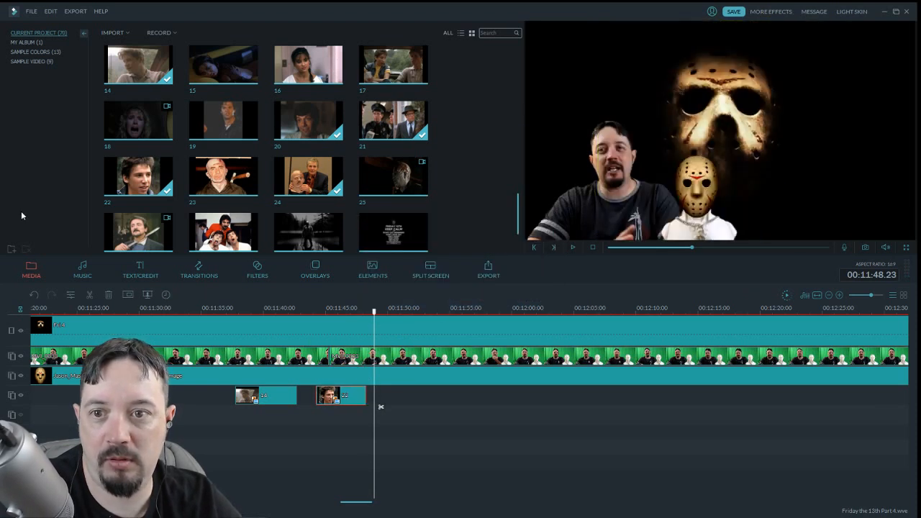
{"action": "key", "text": "Up"}
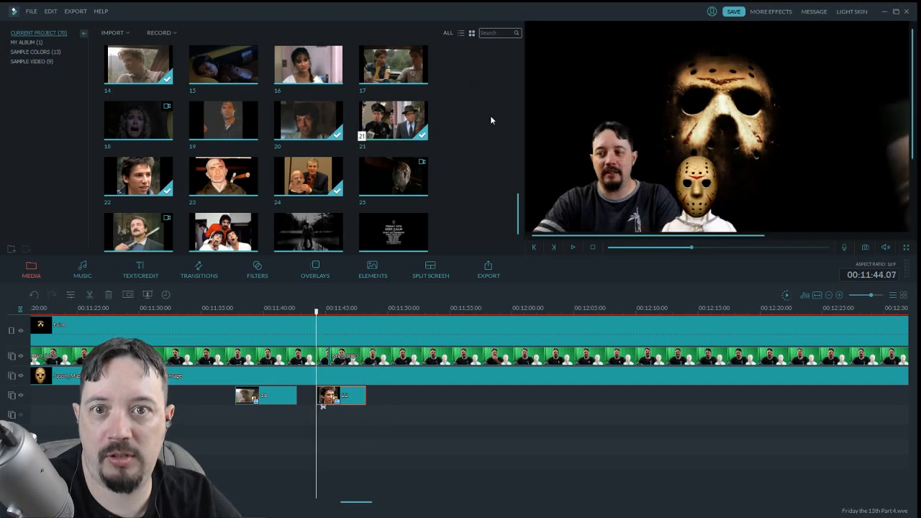
Place image 12 on the overlay track directly after image 22 and apply the Move to lower… motion that enters from the upper-left corner
{"action": "left_click_drag", "start_coordinate": [516, 210], "coordinate": [518, 193]}
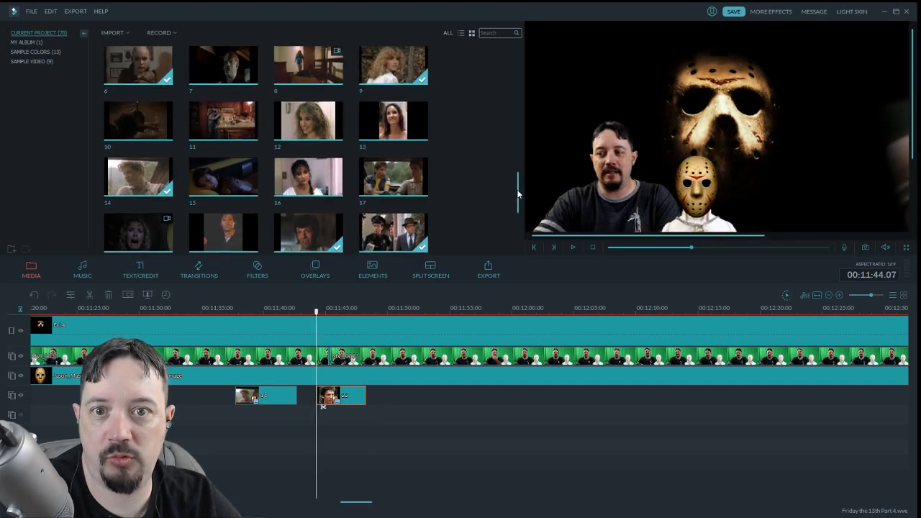
{"action": "left_click_drag", "start_coordinate": [334, 126], "coordinate": [384, 287]}
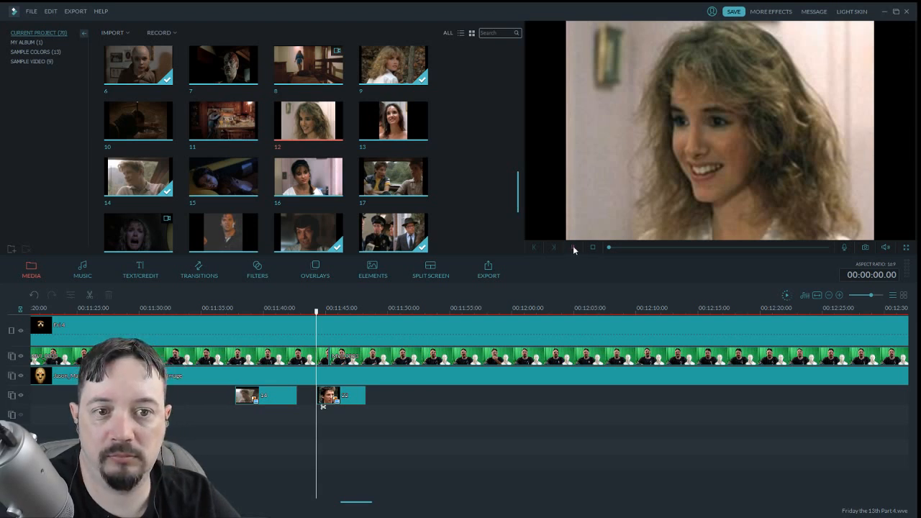
{"action": "left_click", "coordinate": [417, 340]}
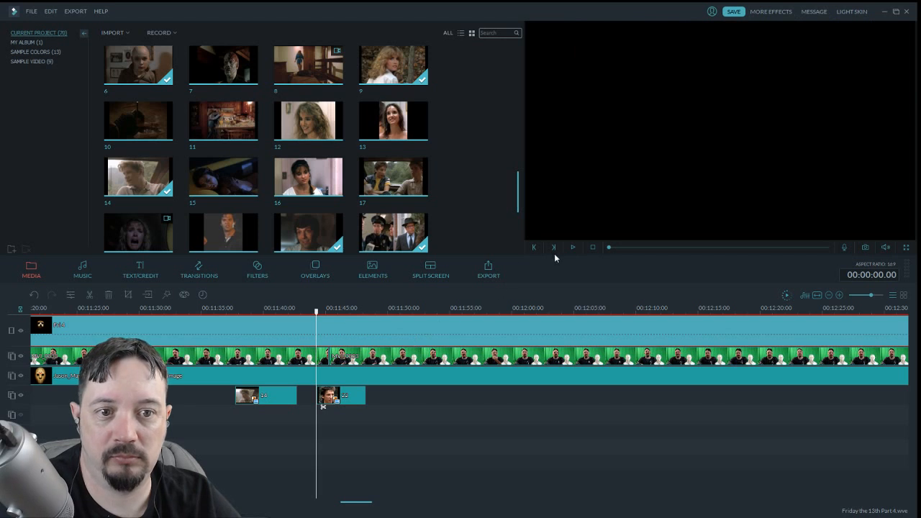
{"action": "left_click", "coordinate": [574, 248]}
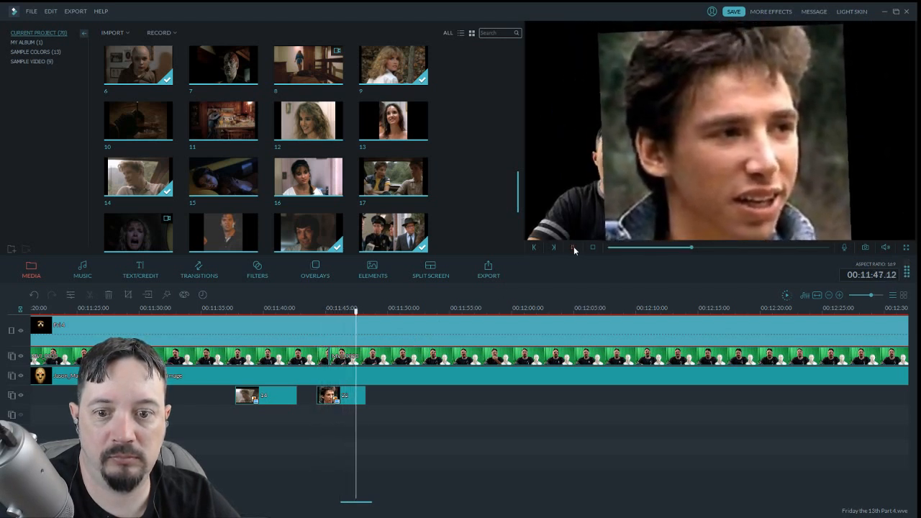
{"action": "left_click_drag", "start_coordinate": [334, 126], "coordinate": [372, 396]}
{"action": "double_click", "coordinate": [372, 396]}
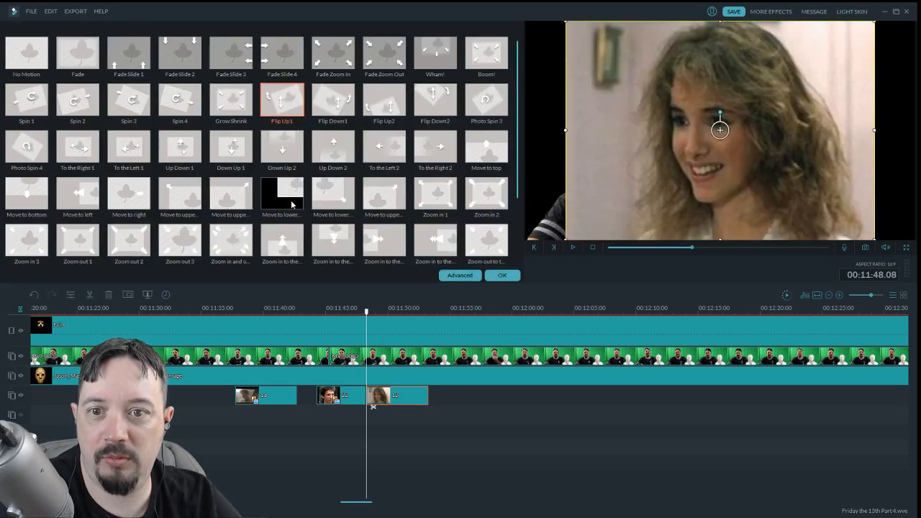
{"action": "left_click", "coordinate": [331, 193]}
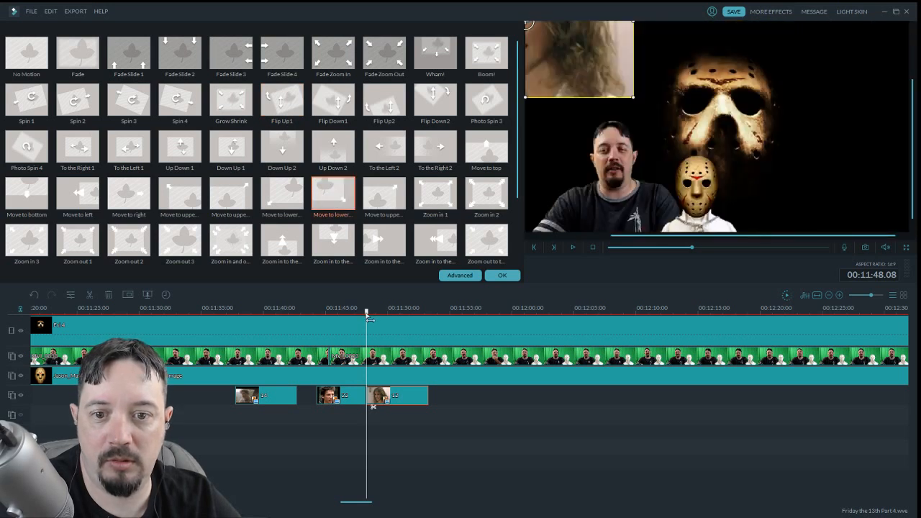
{"action": "left_click", "coordinate": [364, 312]}
{"action": "left_click", "coordinate": [503, 275]}
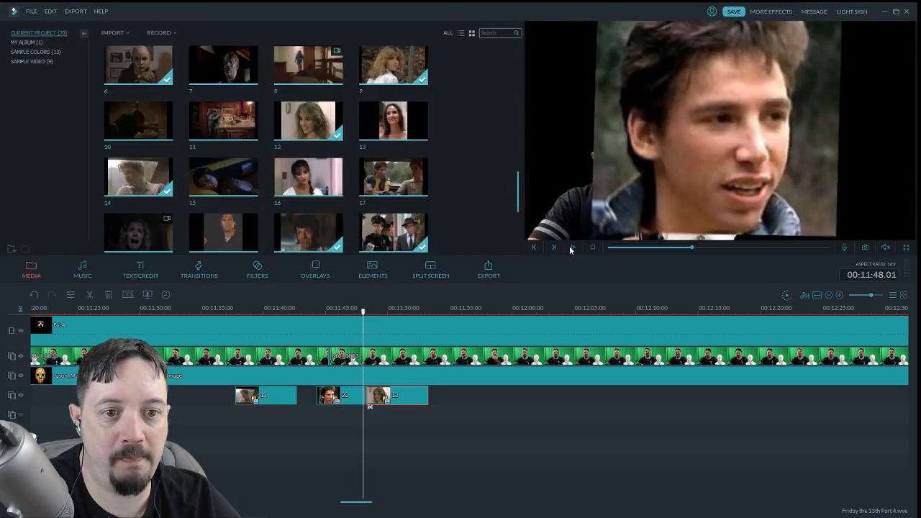
Play through the image 12 overlay to check its motion, save the project and pause at 00:11:58.02
{"action": "left_click", "coordinate": [573, 247]}
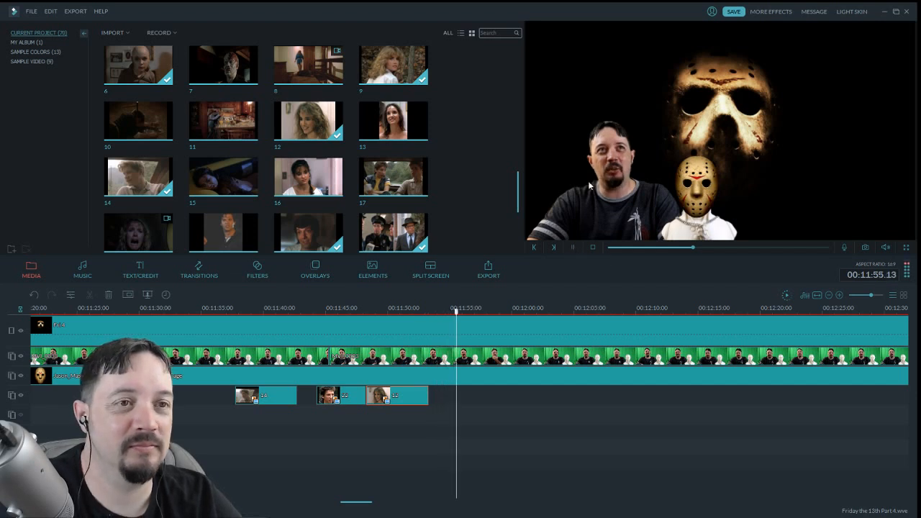
{"action": "left_click", "coordinate": [734, 12]}
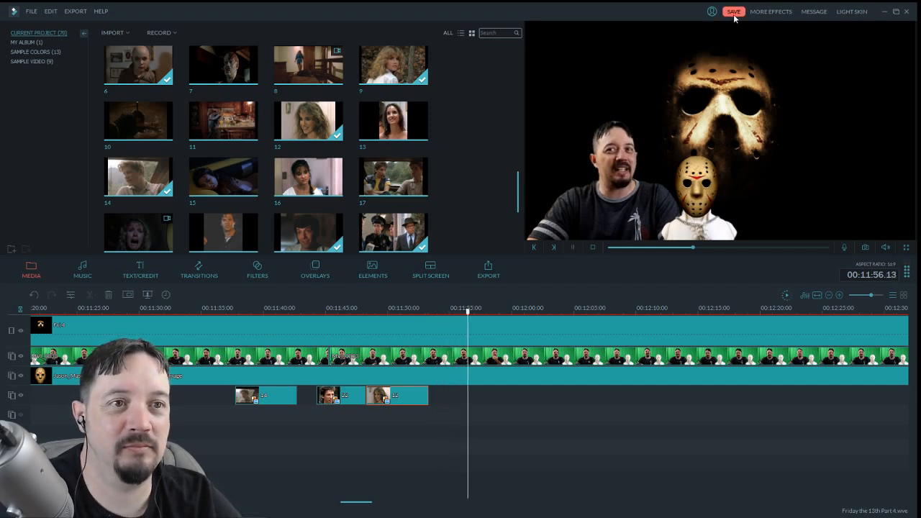
{"action": "left_click", "coordinate": [574, 248]}
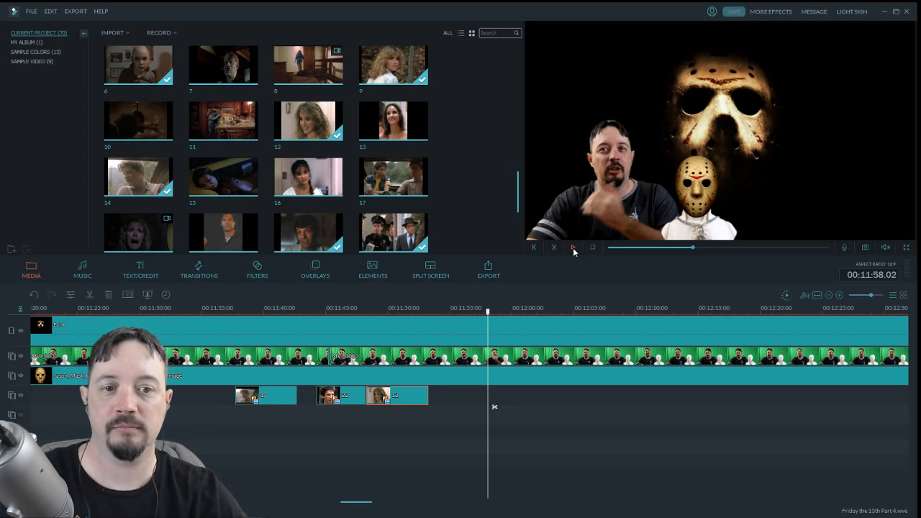
Continue playback of the host footage and pause at 00:12:08.01
{"action": "left_click", "coordinate": [573, 248]}
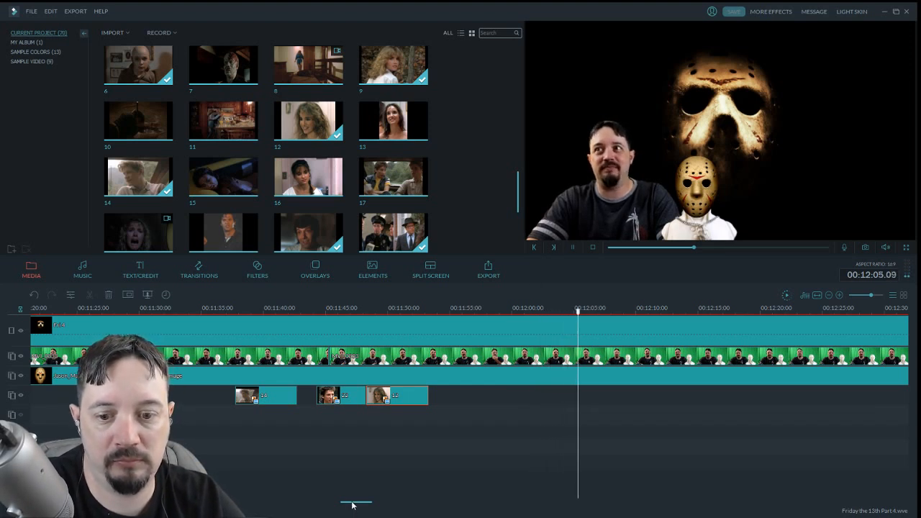
{"action": "left_click_drag", "start_coordinate": [352, 505], "coordinate": [362, 504]}
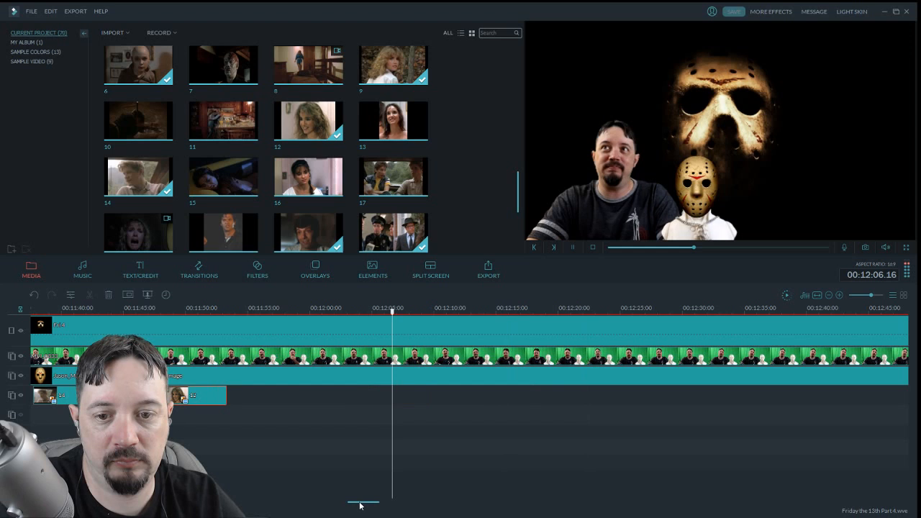
{"action": "left_click", "coordinate": [573, 251]}
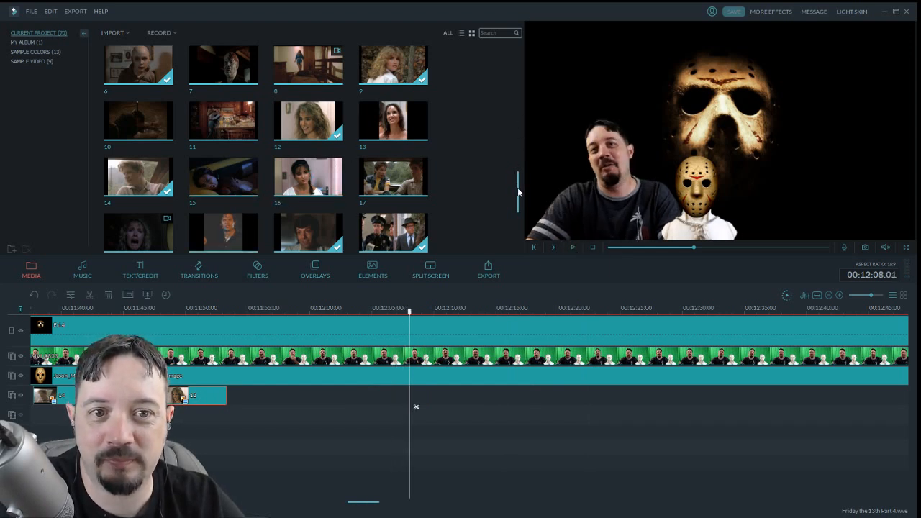
Place image 16 on the overlay track at 00:12:08.01 and apply the To the Right 1 motion to it
{"action": "left_click_drag", "start_coordinate": [517, 187], "coordinate": [517, 230]}
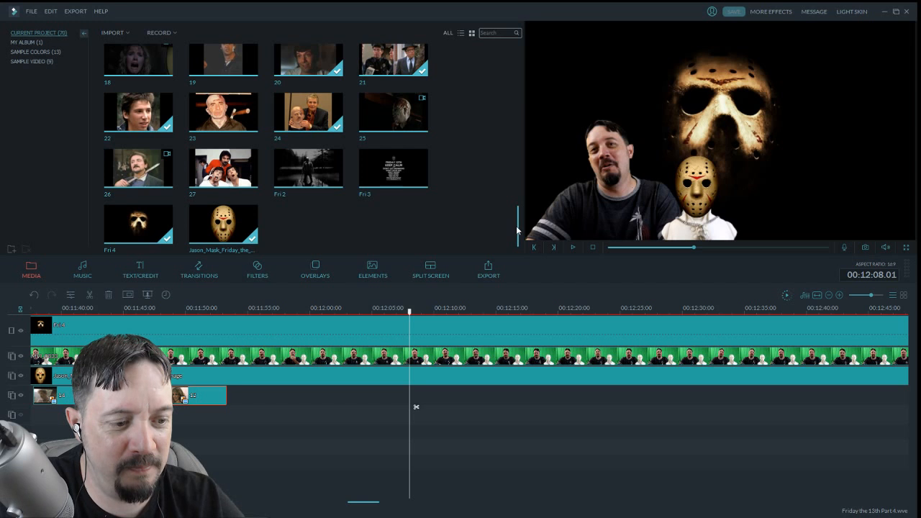
{"action": "left_click_drag", "start_coordinate": [516, 226], "coordinate": [524, 200]}
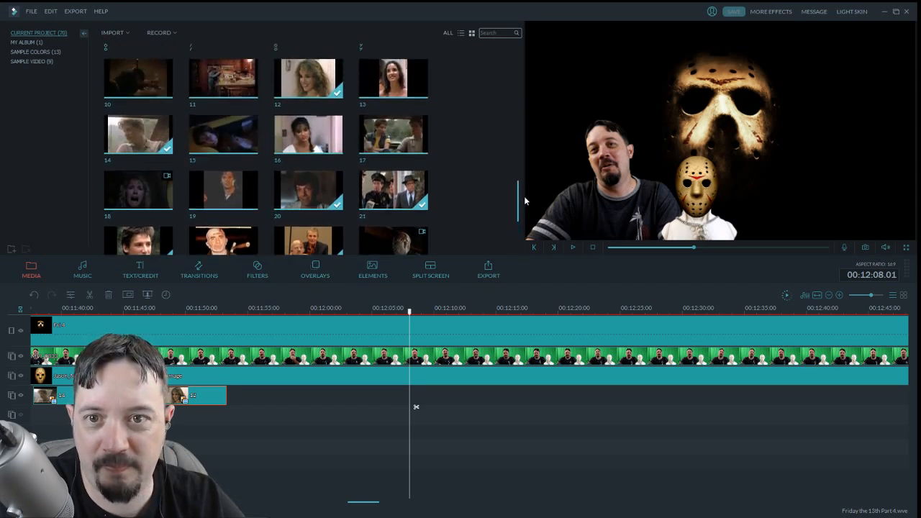
{"action": "left_click_drag", "start_coordinate": [308, 141], "coordinate": [441, 394]}
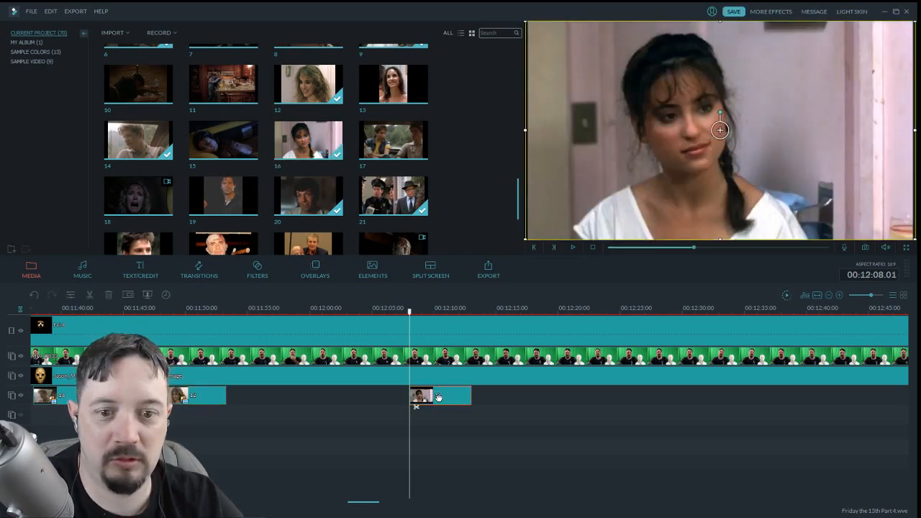
{"action": "double_click", "coordinate": [444, 398]}
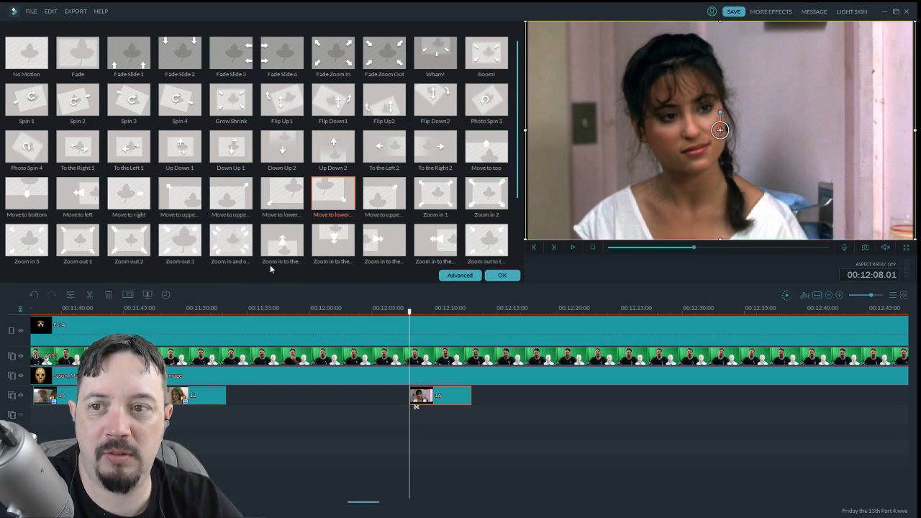
{"action": "left_click", "coordinate": [36, 150]}
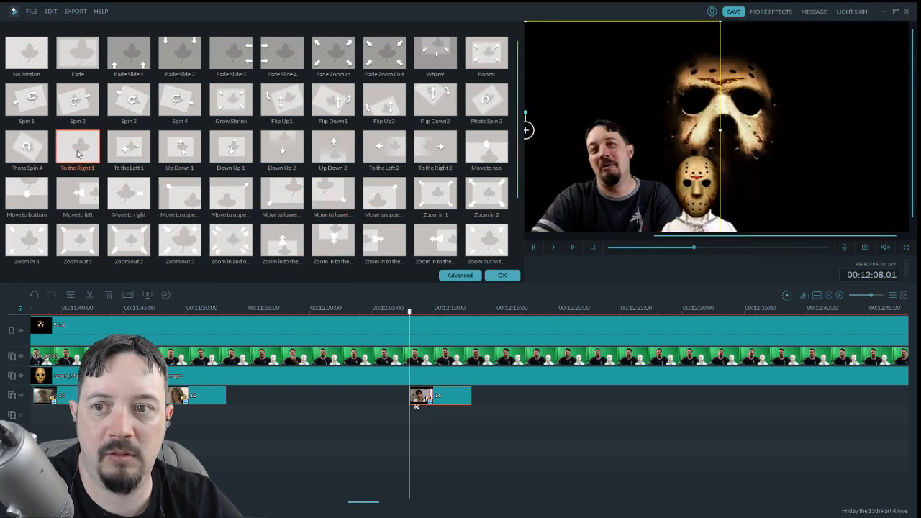
{"action": "left_click", "coordinate": [503, 275]}
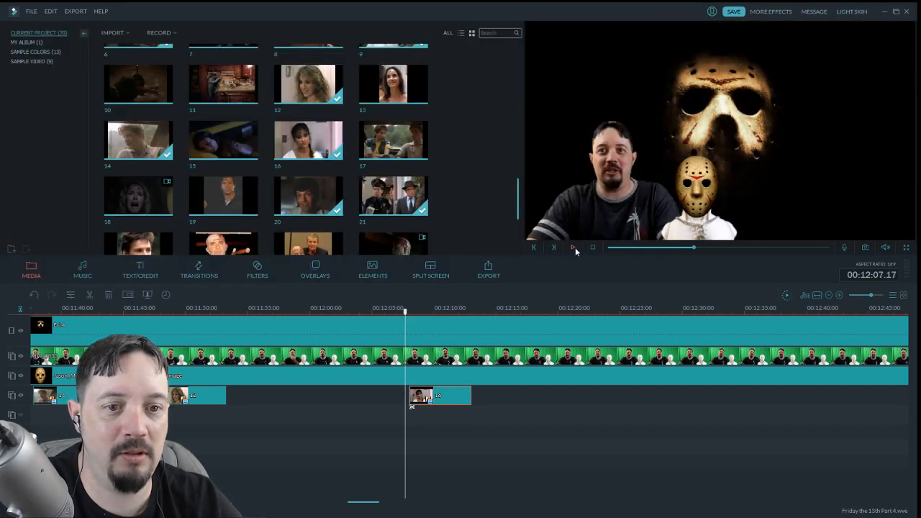
Play through the image 16 overlay and the following host footage, pausing at 00:12:25.05
{"action": "left_click", "coordinate": [573, 248]}
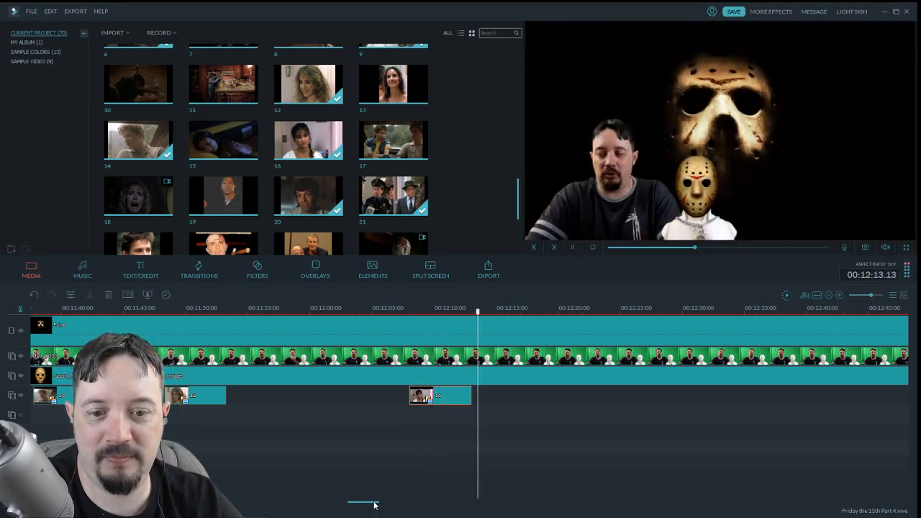
{"action": "left_click_drag", "start_coordinate": [374, 506], "coordinate": [389, 507]}
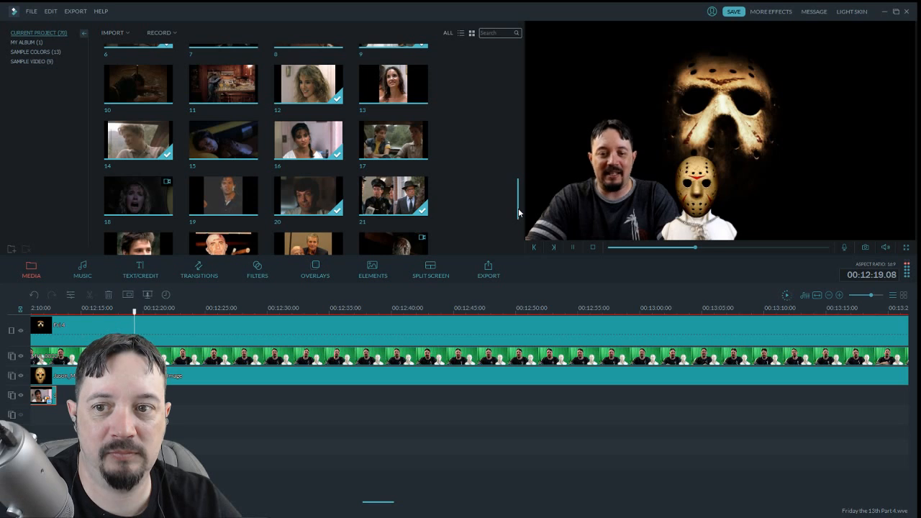
{"action": "left_click", "coordinate": [574, 247]}
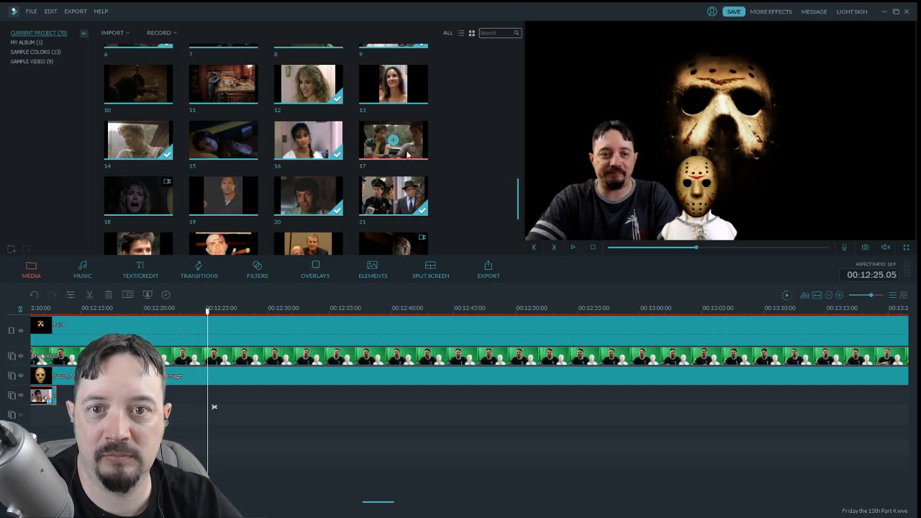
Place image 17 on the overlay track at 00:12:25.05 and apply the Move to uppe… motion that enters from the lower-left corner
{"action": "left_click_drag", "start_coordinate": [394, 141], "coordinate": [218, 391]}
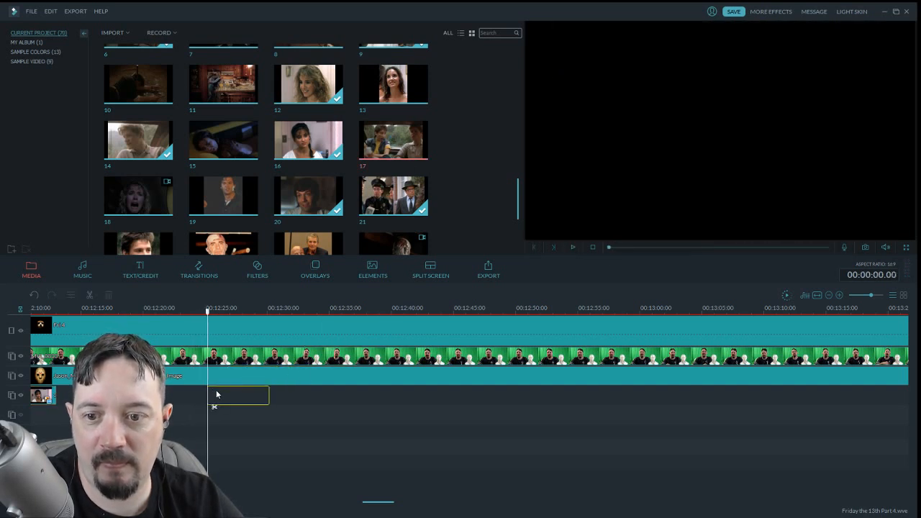
{"action": "double_click", "coordinate": [233, 396]}
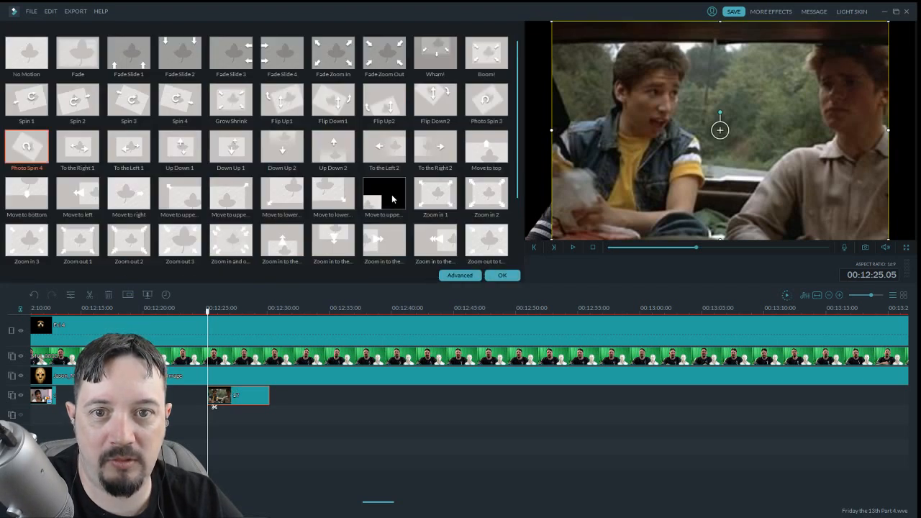
{"action": "left_click", "coordinate": [391, 195]}
{"action": "left_click", "coordinate": [502, 276]}
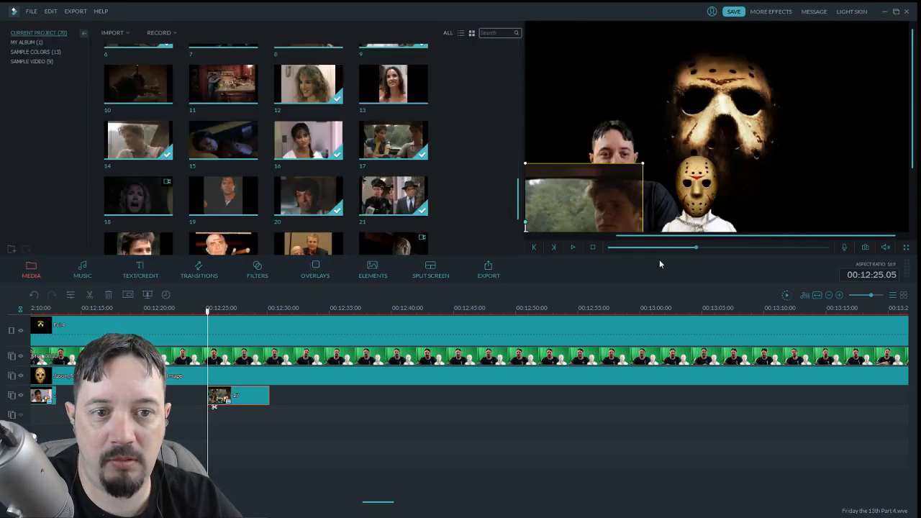
Play past the image 17 overlay to about 00:13:08 in the host footage and preview movie clip 101 from the project media
{"action": "left_click", "coordinate": [573, 248]}
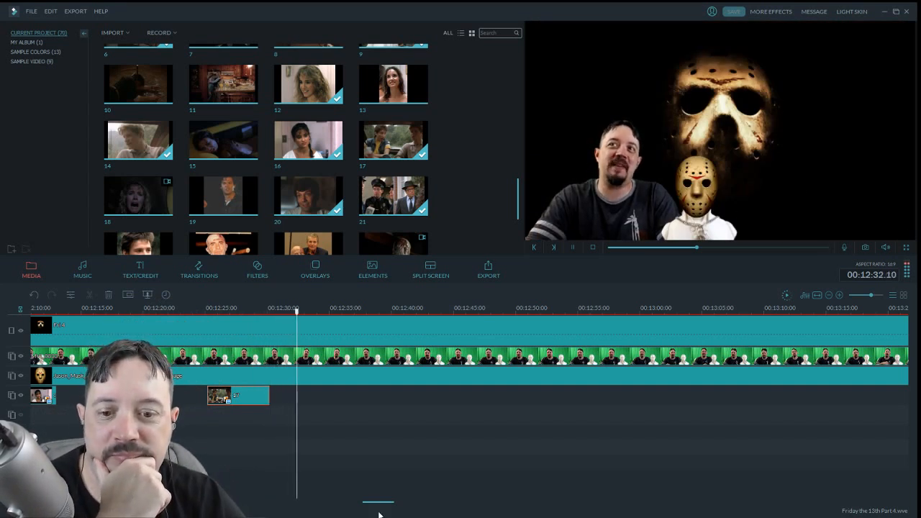
{"action": "left_click_drag", "start_coordinate": [377, 507], "coordinate": [383, 506]}
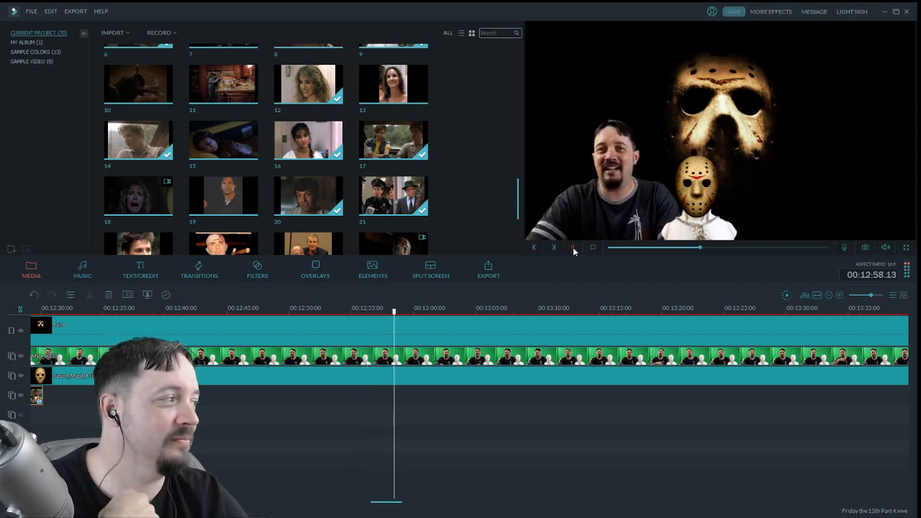
{"action": "left_click_drag", "start_coordinate": [518, 207], "coordinate": [516, 143]}
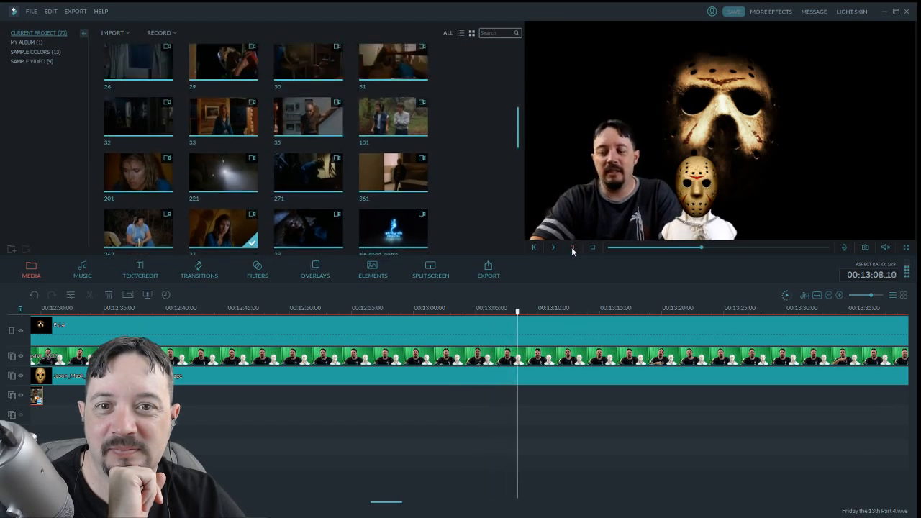
{"action": "left_click", "coordinate": [592, 247]}
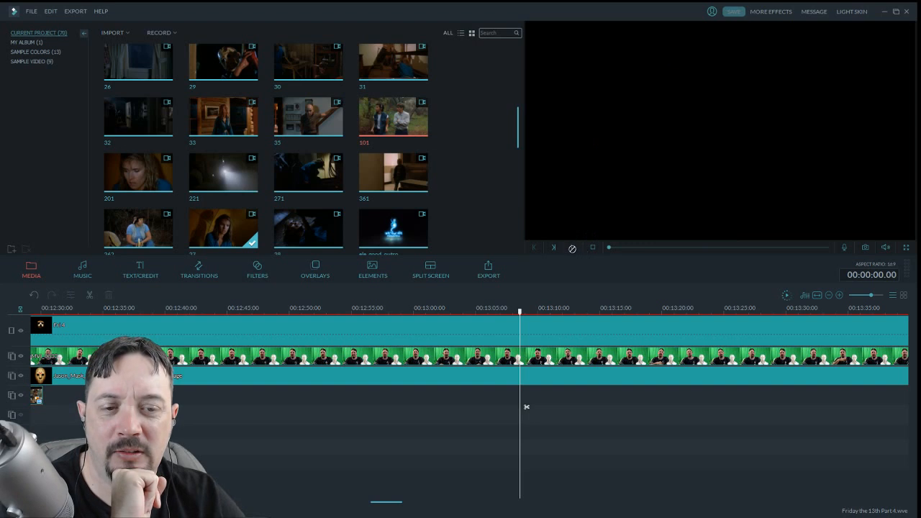
{"action": "left_click", "coordinate": [572, 249]}
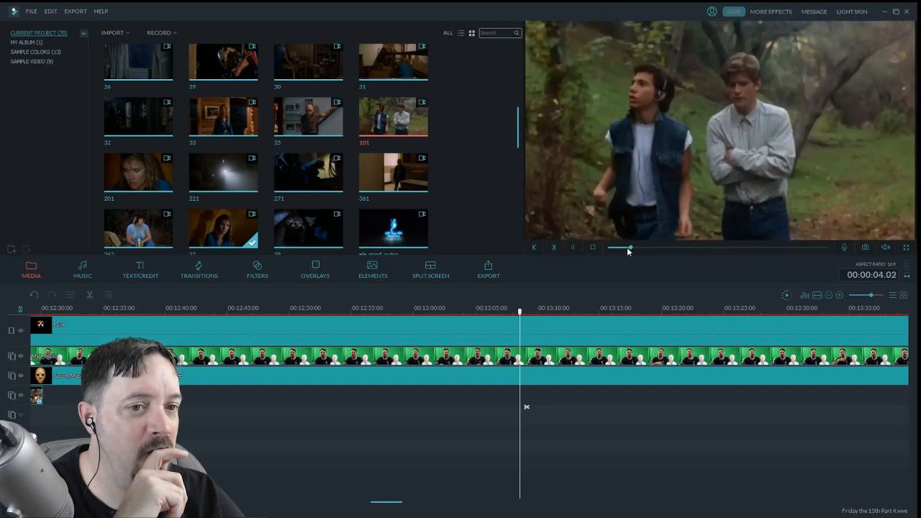
{"action": "left_click", "coordinate": [573, 247]}
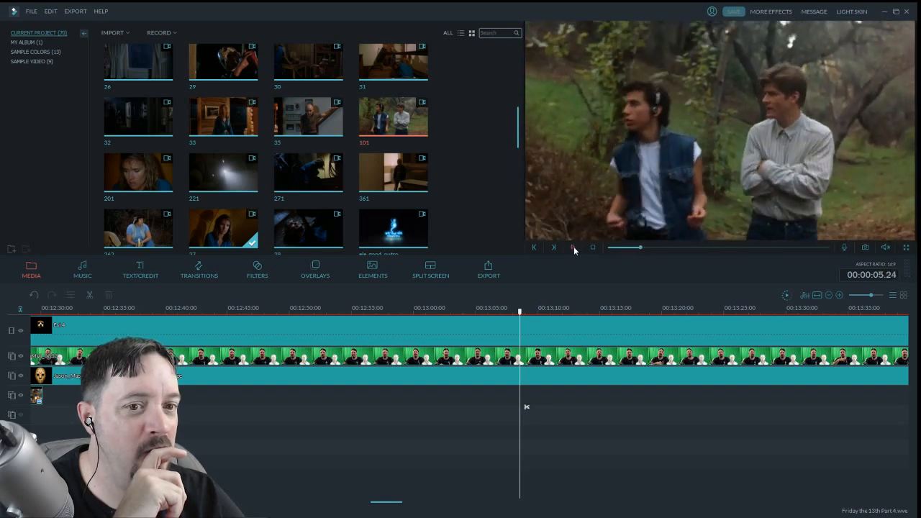
Split all the host footage tracks at 00:12:57.05 and insert movie clip 101 on the main track at the cut
{"action": "left_click_drag", "start_coordinate": [521, 315], "coordinate": [434, 314]}
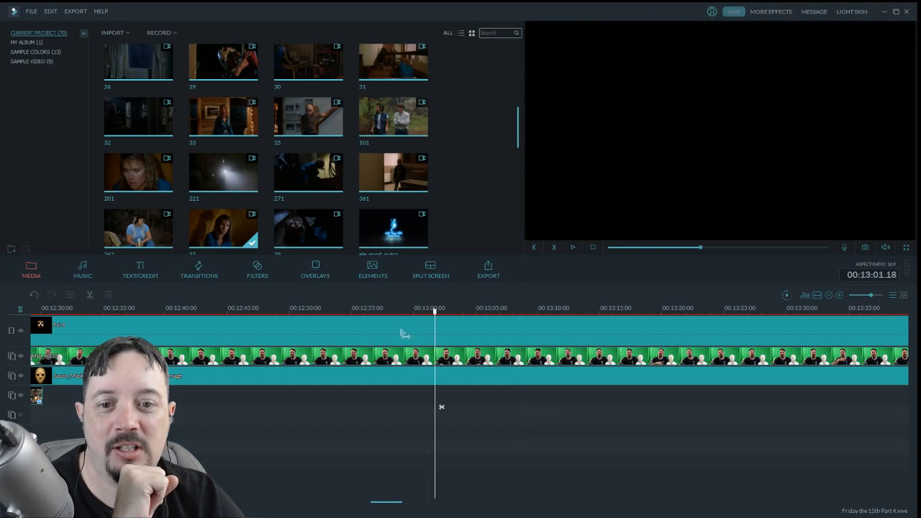
{"action": "left_click_drag", "start_coordinate": [358, 336], "coordinate": [343, 336]}
{"action": "left_click", "coordinate": [572, 247]}
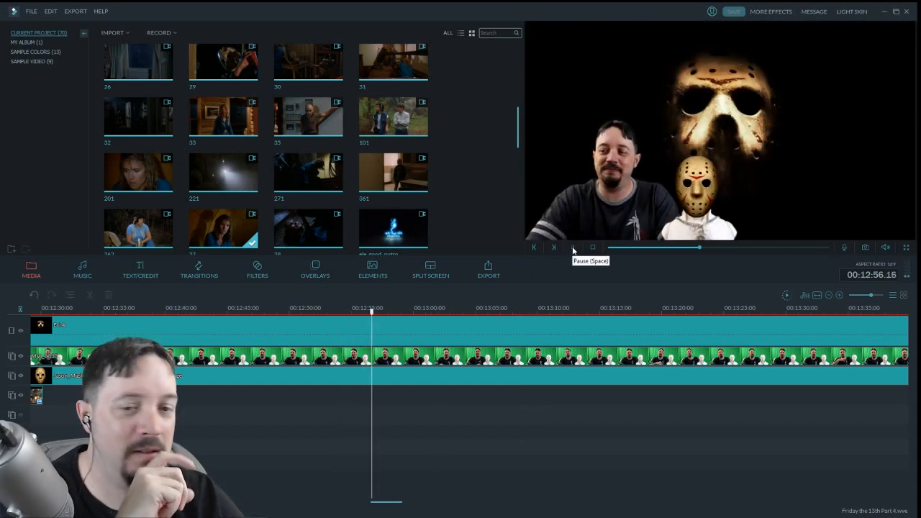
{"action": "left_click", "coordinate": [573, 248]}
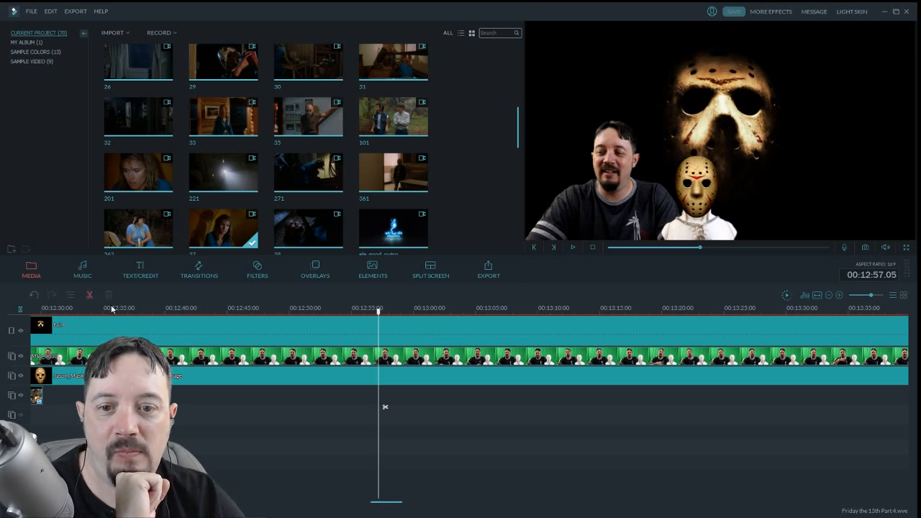
{"action": "left_click", "coordinate": [385, 407]}
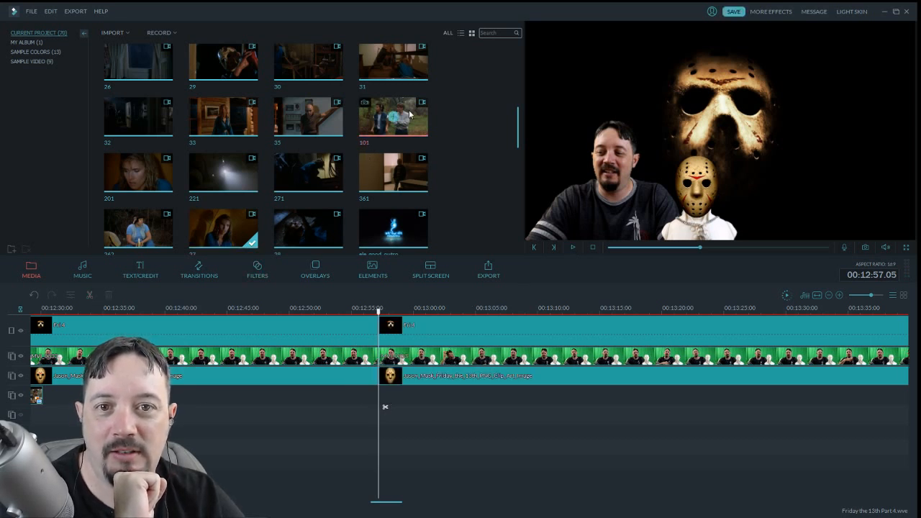
{"action": "left_click_drag", "start_coordinate": [411, 114], "coordinate": [435, 326]}
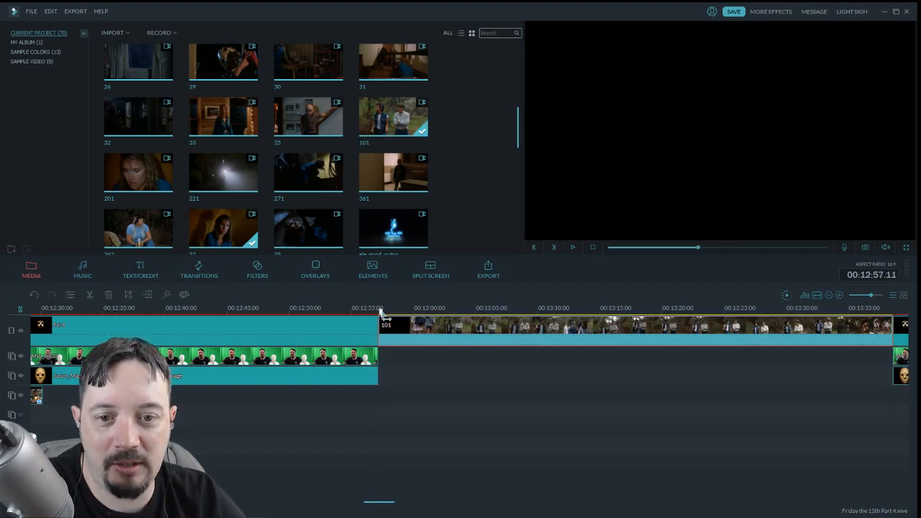
Split clip 101 at 00:13:01.22 and remove its opening part
{"action": "left_click_drag", "start_coordinate": [382, 312], "coordinate": [428, 325]}
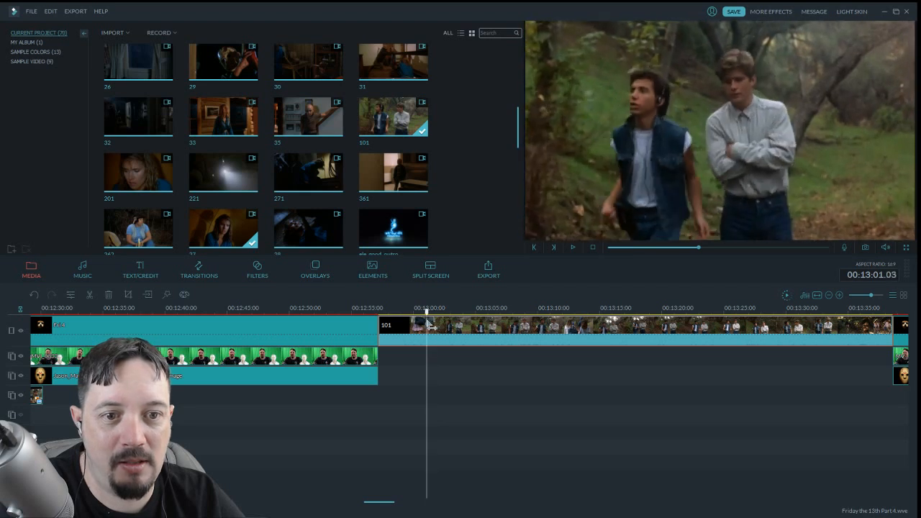
{"action": "left_click", "coordinate": [574, 246]}
{"action": "left_click", "coordinate": [574, 247]}
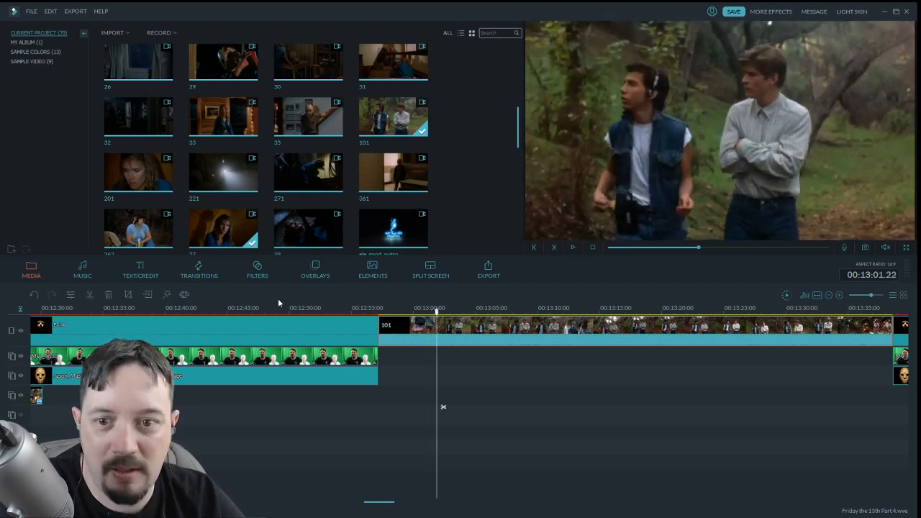
{"action": "left_click", "coordinate": [90, 295]}
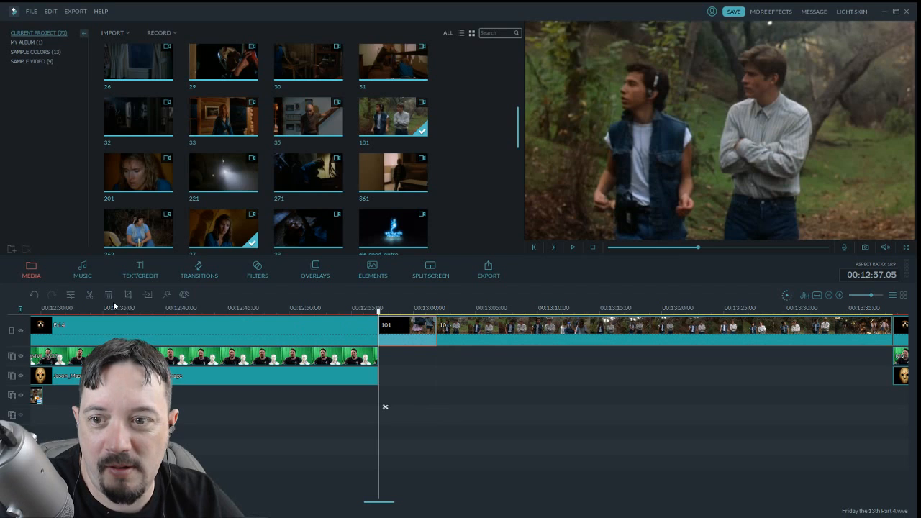
Play the start of clip 101, split it at 00:12:58.04 and delete the short piece before the cut
{"action": "left_click", "coordinate": [573, 247]}
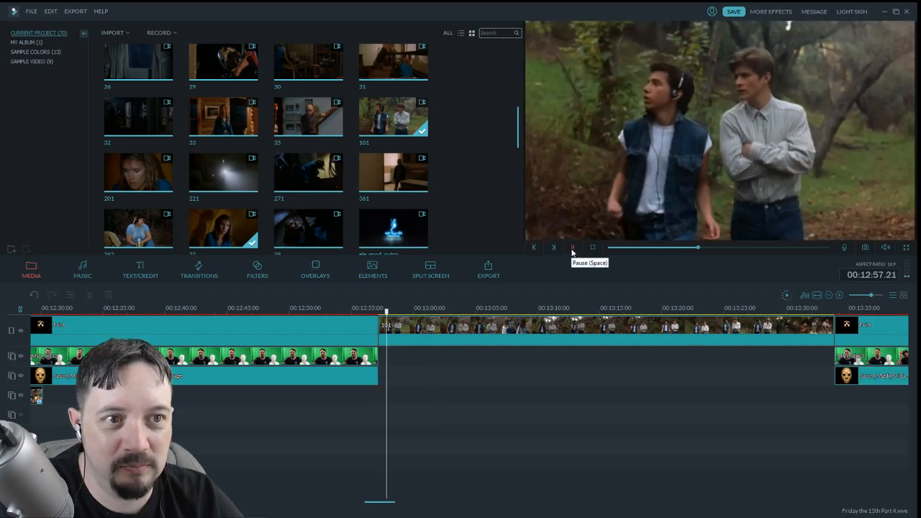
{"action": "left_click", "coordinate": [573, 249]}
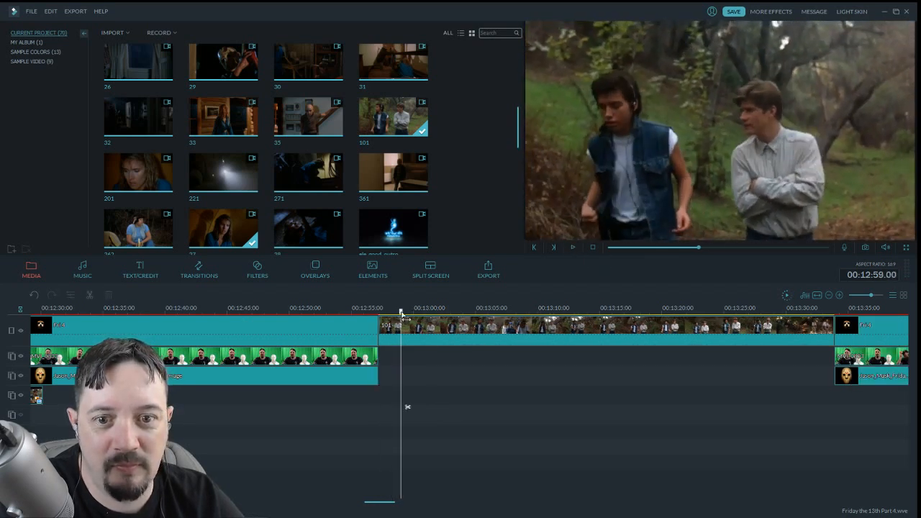
{"action": "left_click_drag", "start_coordinate": [402, 313], "coordinate": [391, 314]}
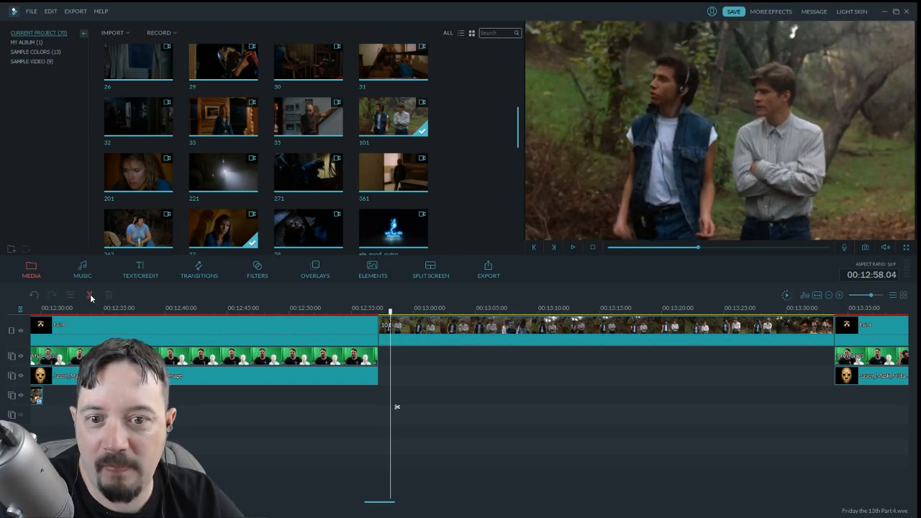
{"action": "left_click", "coordinate": [90, 295]}
{"action": "left_click", "coordinate": [111, 295]}
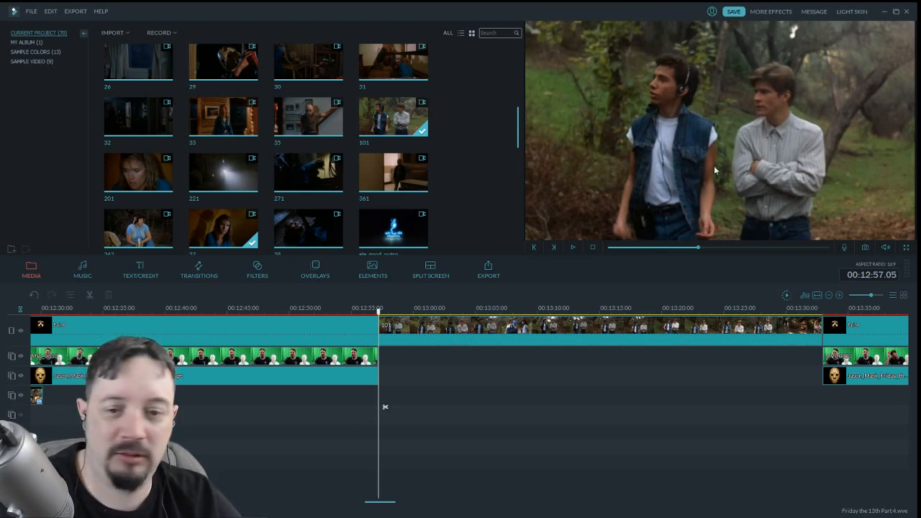
Review clip 101 for a later starting line, split it at 00:13:00.01 and delete the piece before the cut
{"action": "left_click", "coordinate": [573, 248]}
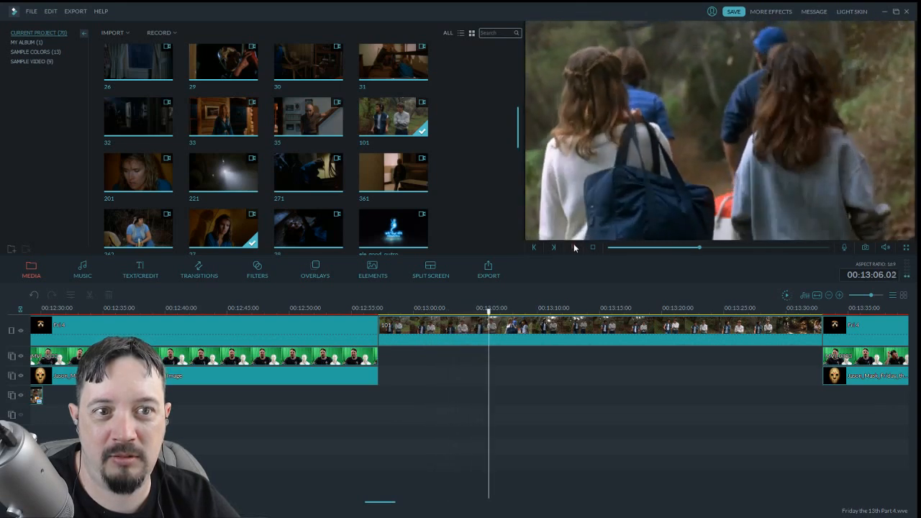
{"action": "left_click", "coordinate": [573, 247]}
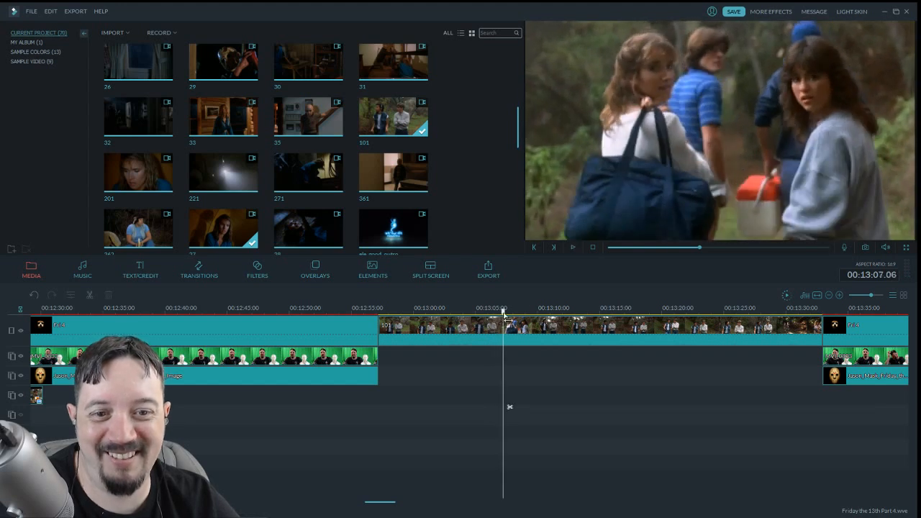
{"action": "left_click_drag", "start_coordinate": [504, 314], "coordinate": [423, 316]}
{"action": "left_click", "coordinate": [402, 309]}
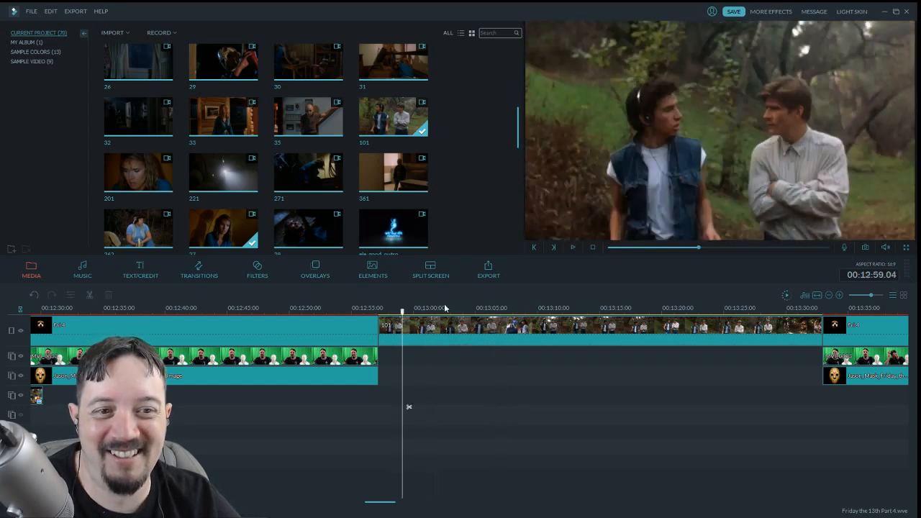
{"action": "left_click", "coordinate": [573, 246]}
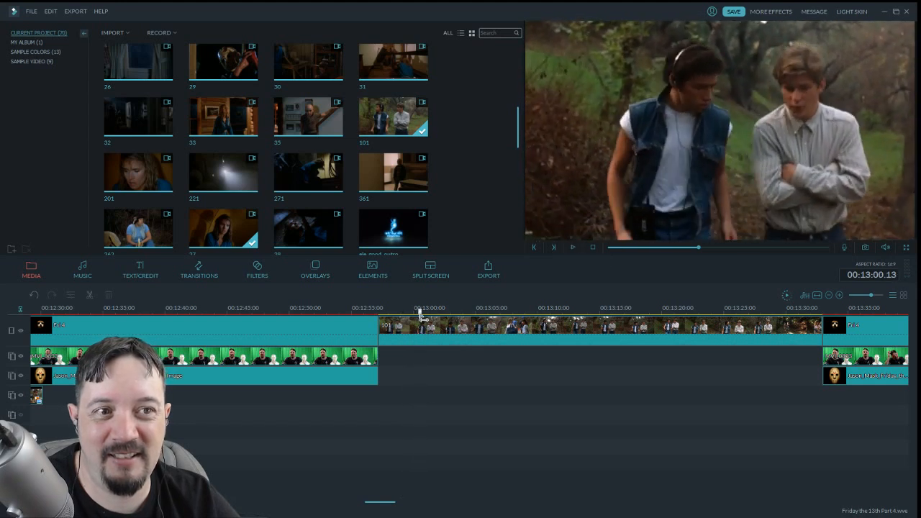
{"action": "left_click_drag", "start_coordinate": [422, 316], "coordinate": [416, 319]}
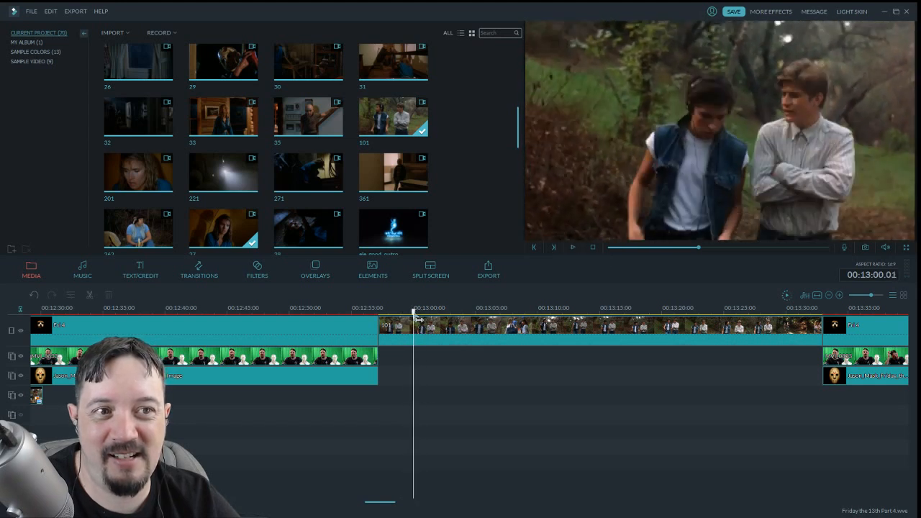
{"action": "left_click", "coordinate": [90, 295]}
{"action": "left_click", "coordinate": [391, 326]}
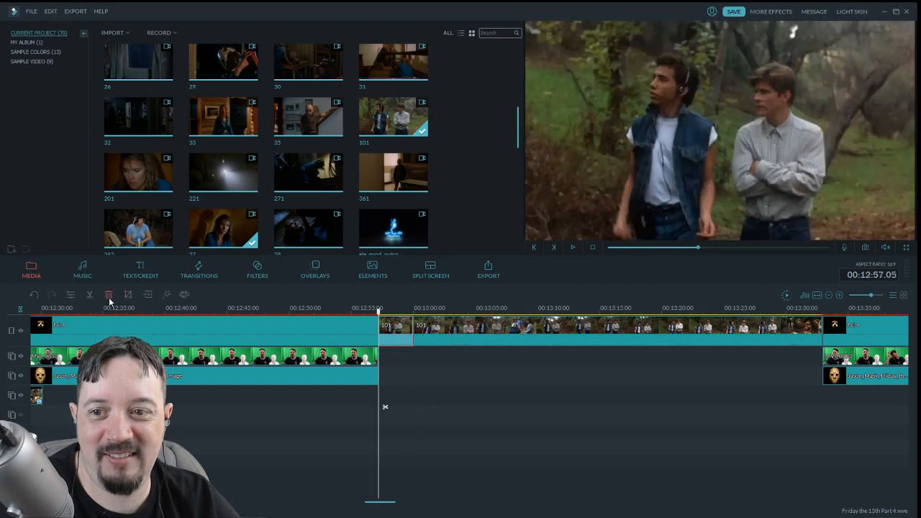
{"action": "key", "text": "Delete"}
Play clip 101 to its end line, split it at 00:13:06.13, delete the remainder and return the playhead to the clip's start
{"action": "left_click", "coordinate": [574, 247]}
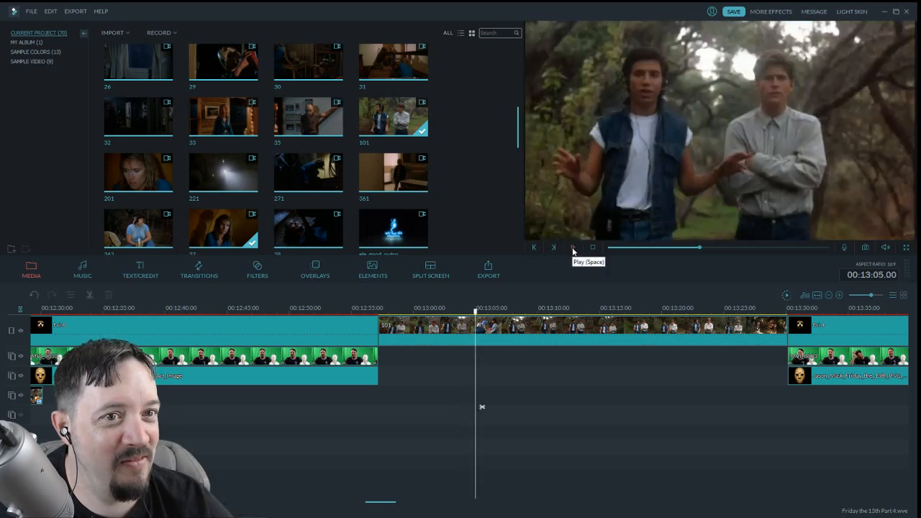
{"action": "left_click", "coordinate": [573, 248]}
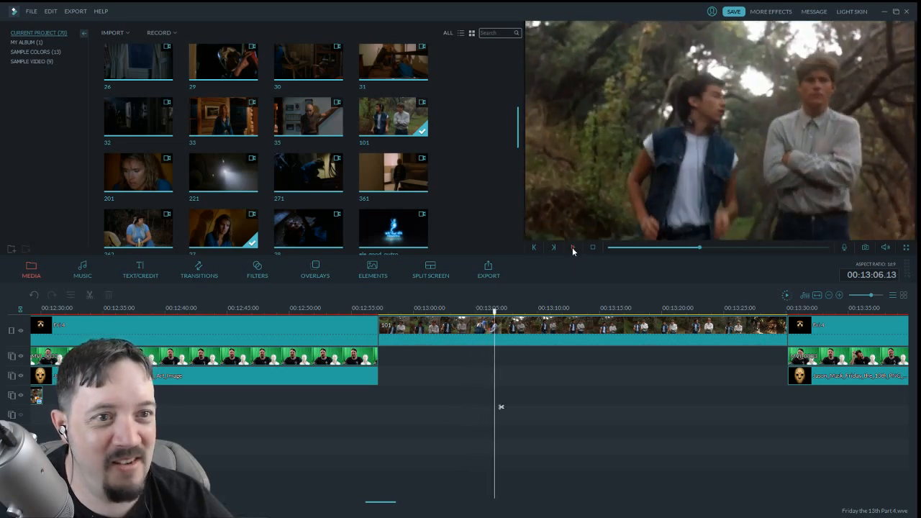
{"action": "left_click", "coordinate": [90, 295]}
{"action": "left_click", "coordinate": [603, 331]}
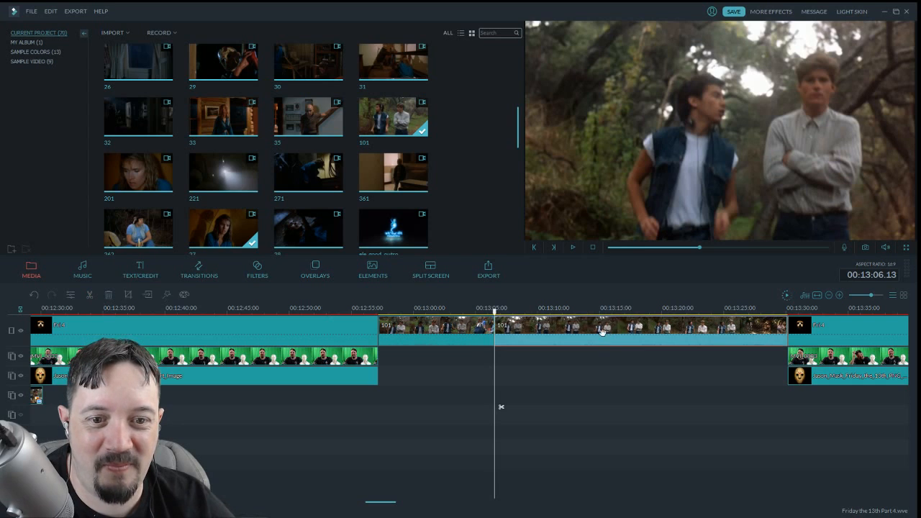
{"action": "key", "text": "Delete"}
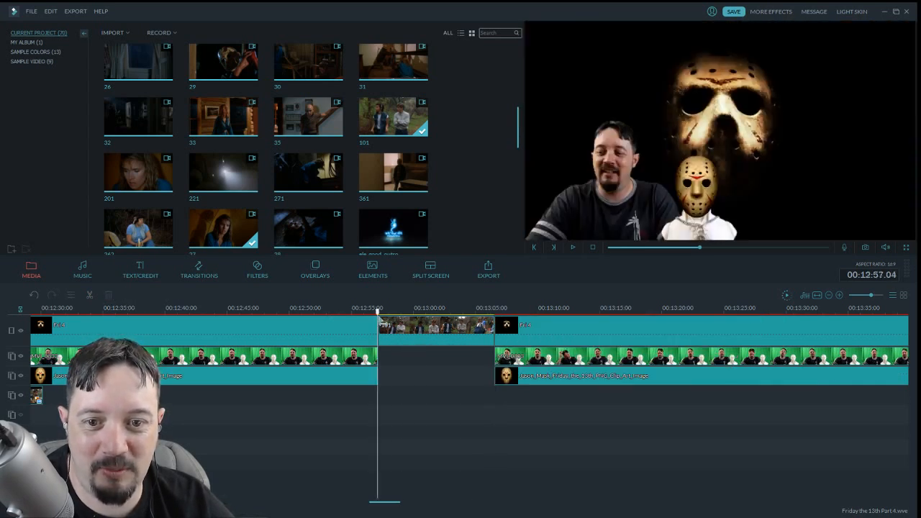
{"action": "left_click", "coordinate": [379, 313]}
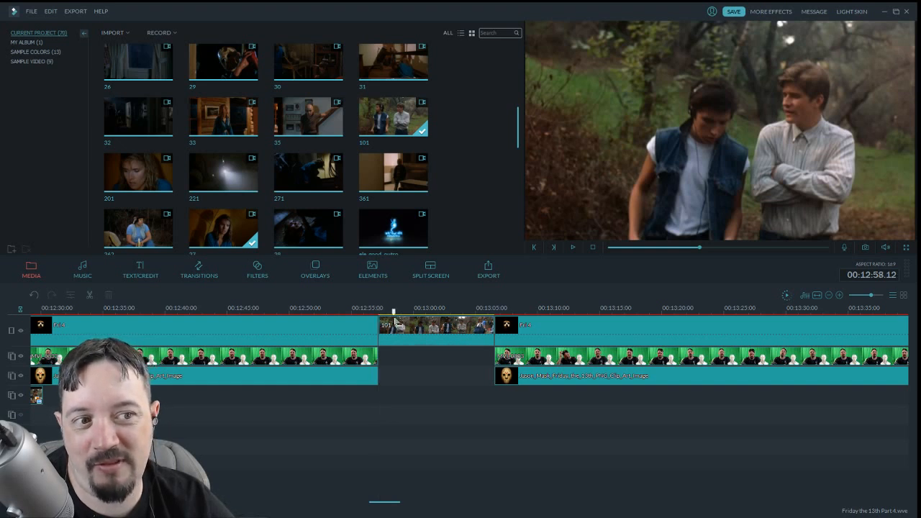
Scrub to the end of clip 101 and set its audio fade-out to 1.16 s
{"action": "left_click_drag", "start_coordinate": [395, 322], "coordinate": [500, 336]}
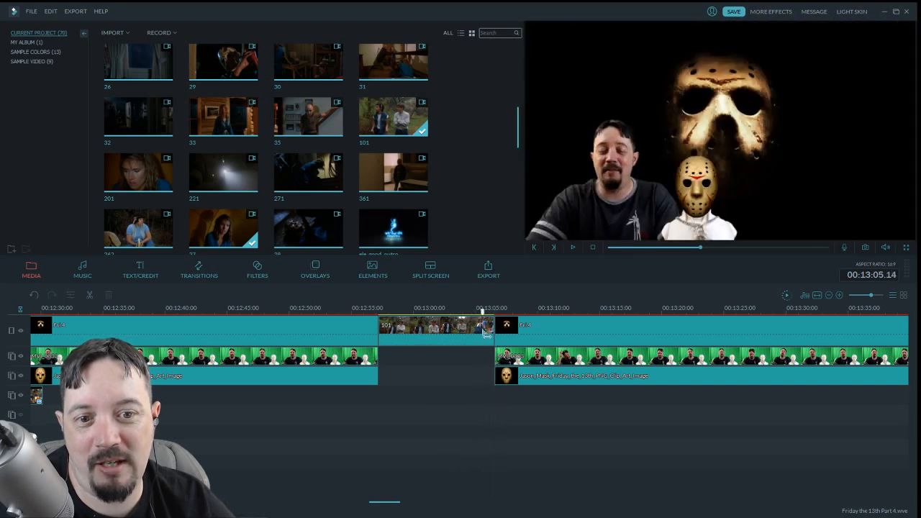
{"action": "double_click", "coordinate": [485, 329]}
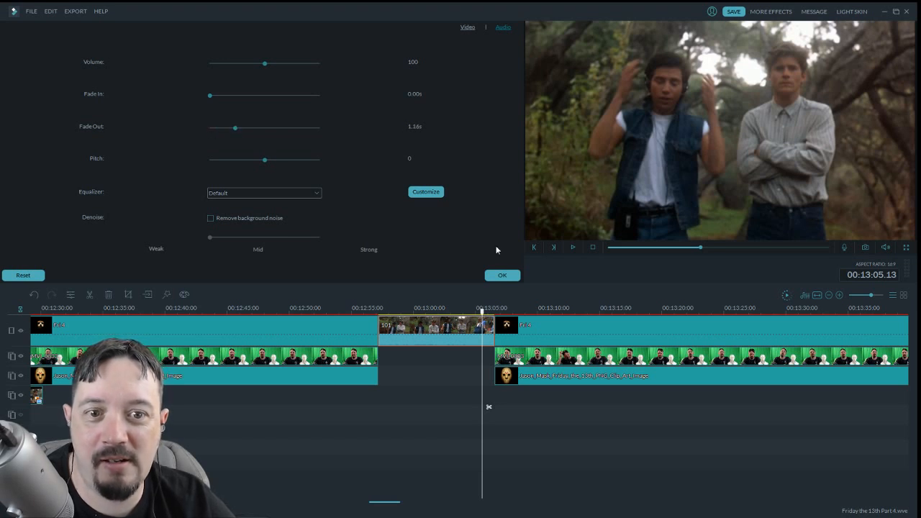
{"action": "left_click", "coordinate": [503, 275]}
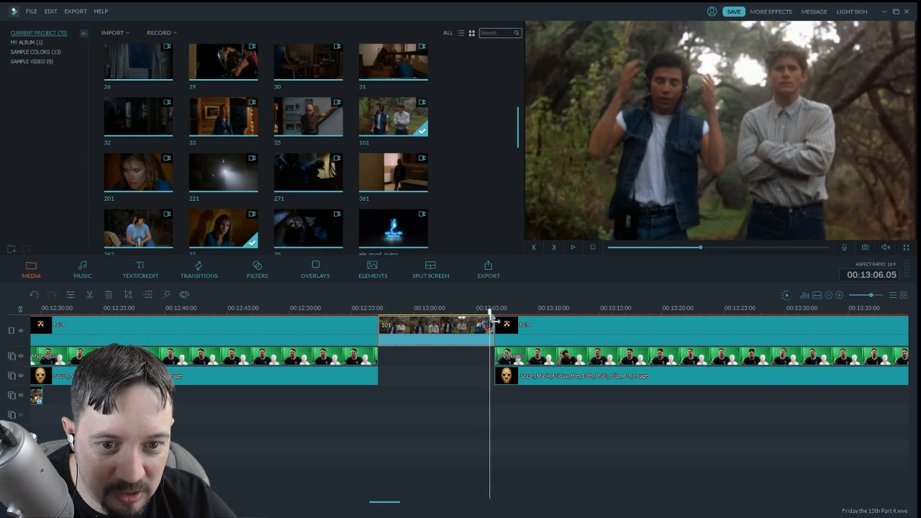
Play clip 101 from its start and set its audio volume to 200
{"action": "left_click_drag", "start_coordinate": [495, 321], "coordinate": [375, 322]}
{"action": "left_click", "coordinate": [573, 248]}
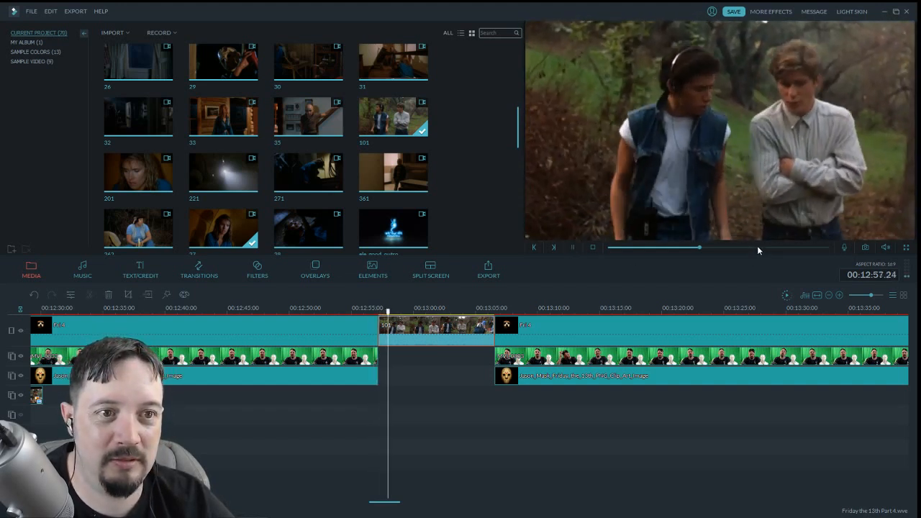
{"action": "double_click", "coordinate": [450, 328]}
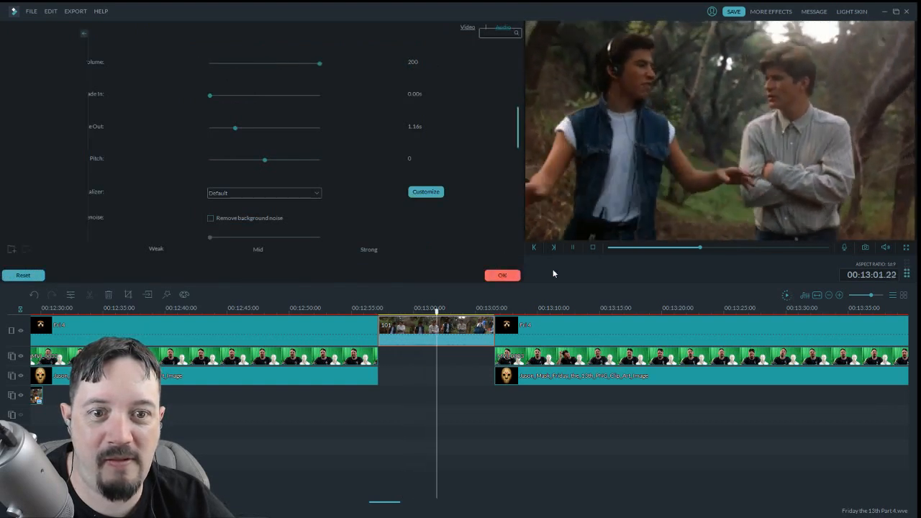
{"action": "left_click", "coordinate": [503, 275]}
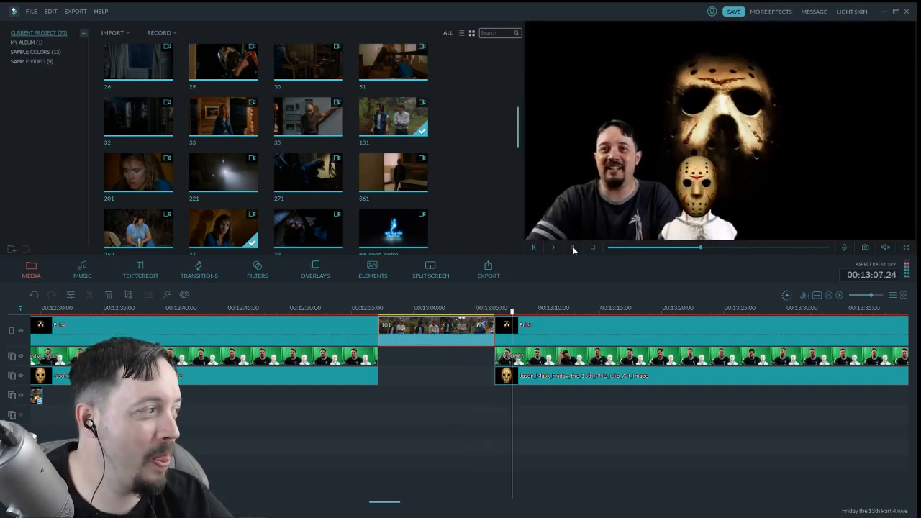
Play the host segment to 00:13:23.23 and insert image 13 on the free overlay track at that point
{"action": "left_click_drag", "start_coordinate": [383, 503], "coordinate": [396, 504]}
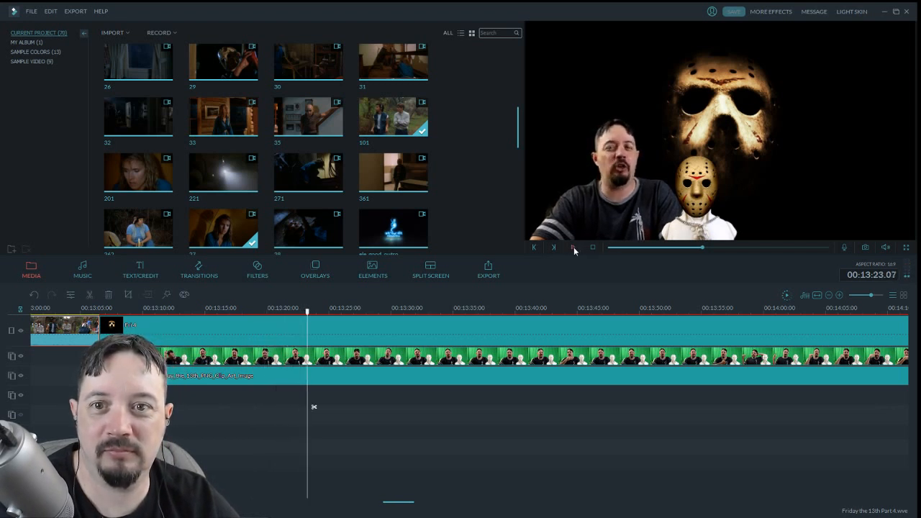
{"action": "left_click", "coordinate": [574, 247]}
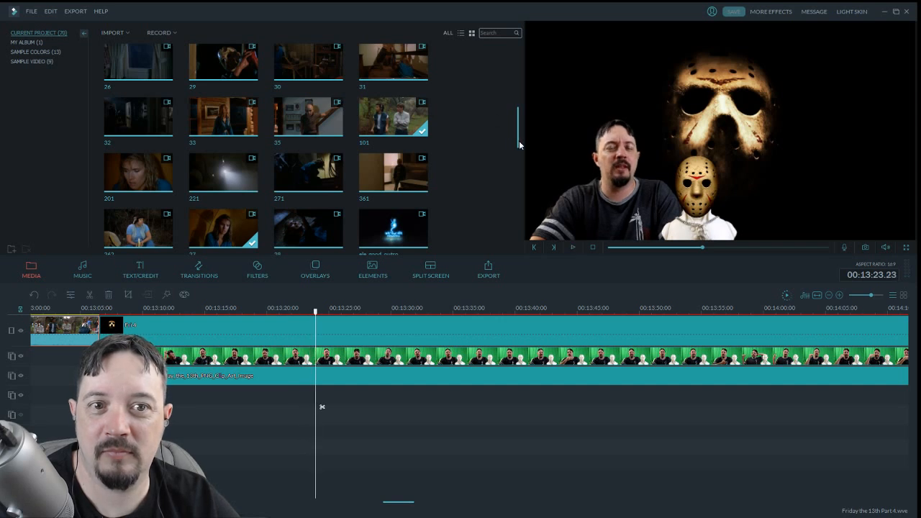
{"action": "left_click_drag", "start_coordinate": [519, 143], "coordinate": [519, 192]}
{"action": "left_click", "coordinate": [407, 193]}
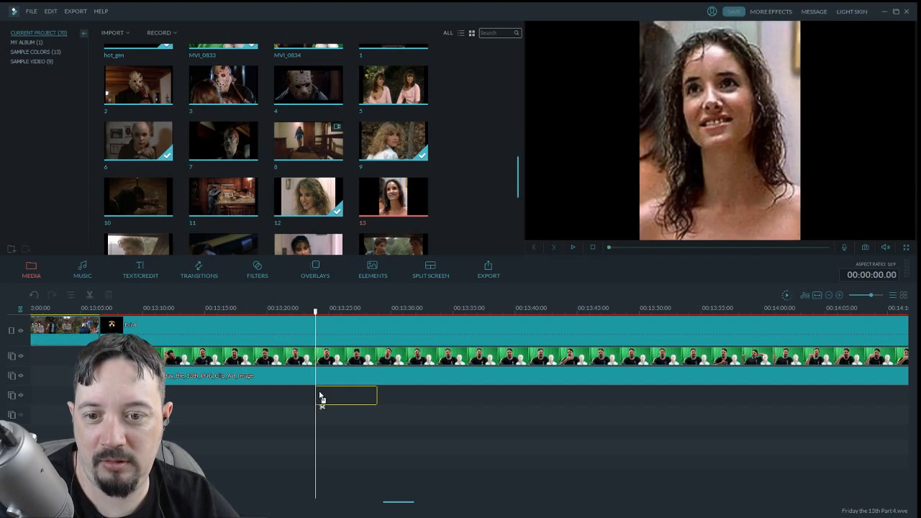
{"action": "left_click_drag", "start_coordinate": [319, 396], "coordinate": [346, 395]}
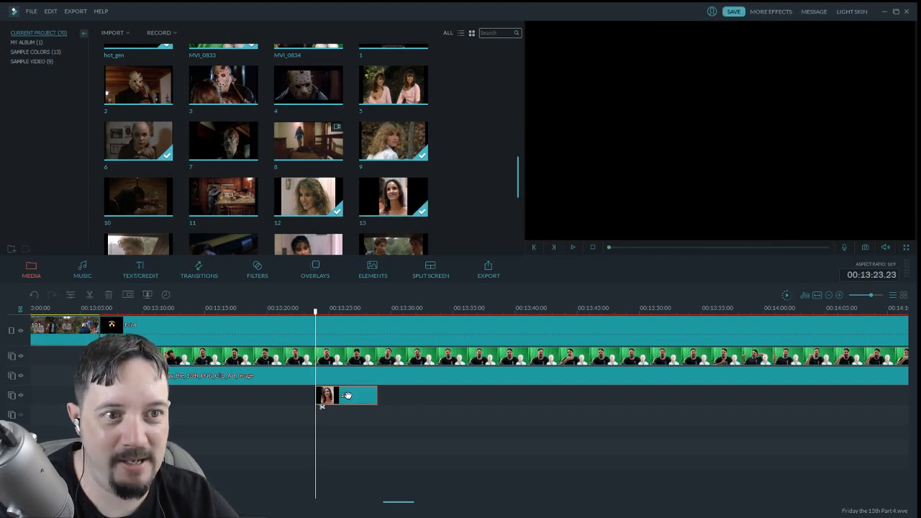
Apply the To the Left 2 motion to overlay image 13 and move the image to the right edge of the video frame
{"action": "double_click", "coordinate": [346, 395]}
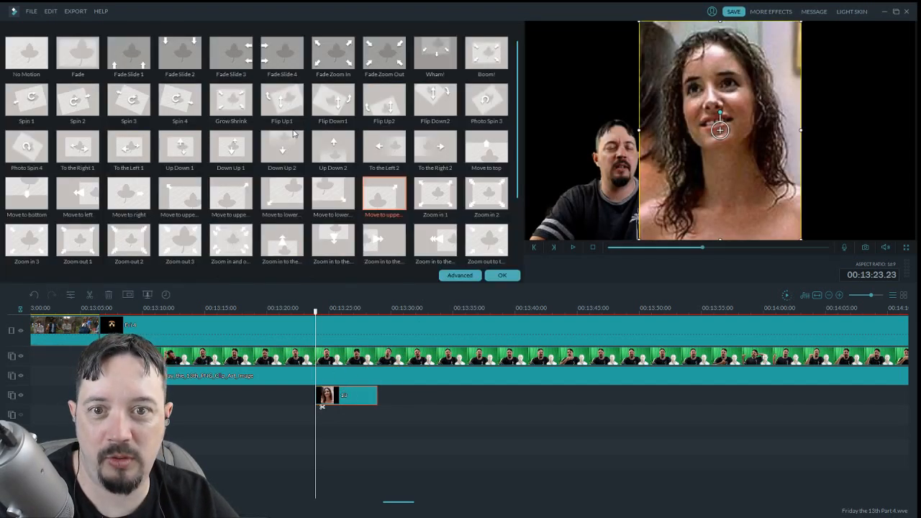
{"action": "left_click", "coordinate": [384, 159]}
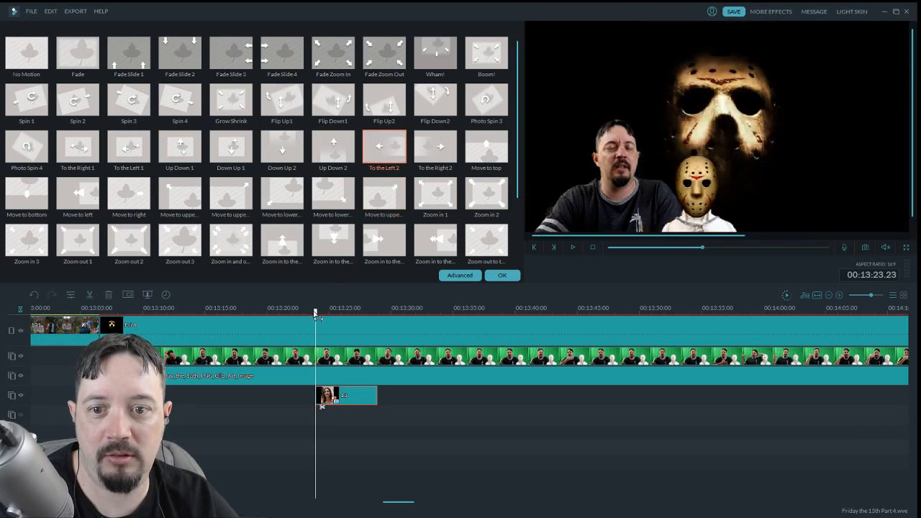
{"action": "left_click_drag", "start_coordinate": [317, 317], "coordinate": [355, 326]}
{"action": "left_click_drag", "start_coordinate": [715, 173], "coordinate": [827, 189]}
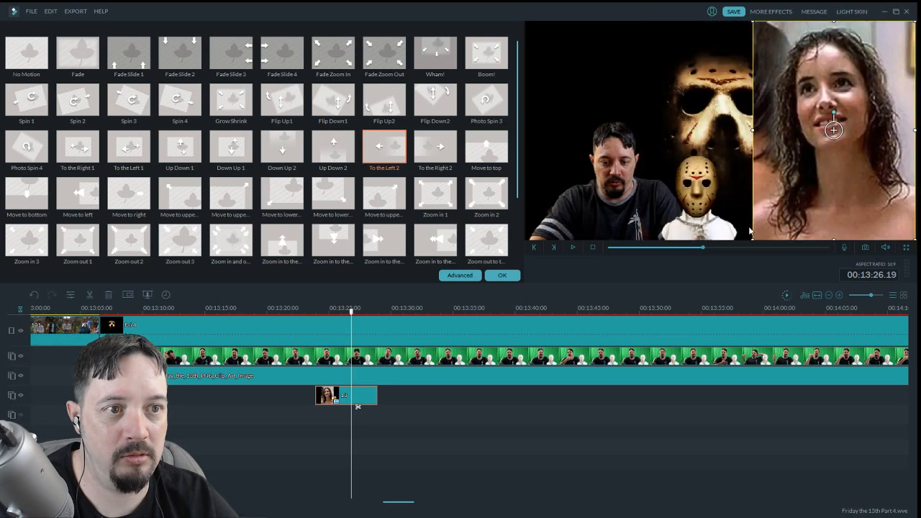
{"action": "left_click_drag", "start_coordinate": [351, 313], "coordinate": [312, 320]}
{"action": "left_click", "coordinate": [502, 275]}
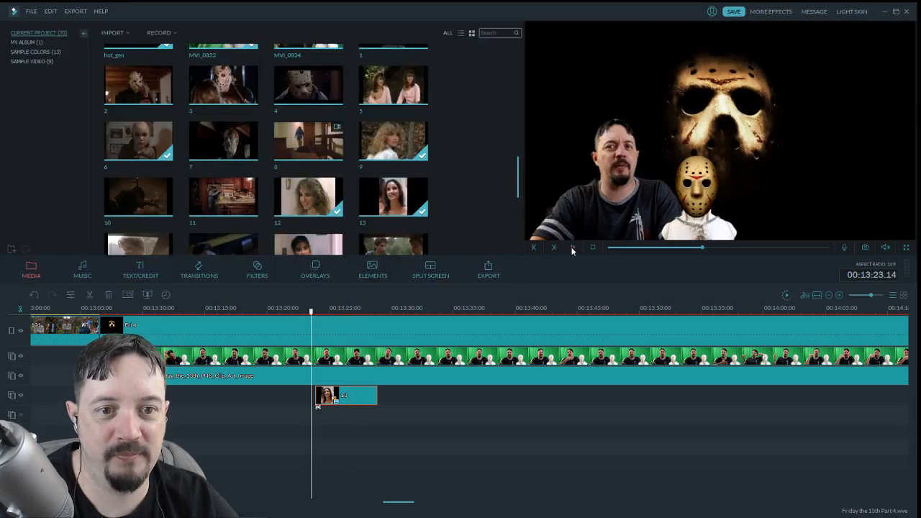
Play back the image 13 overlay, save the project and continue playing the host segment to 00:13:38.05
{"action": "left_click", "coordinate": [573, 248]}
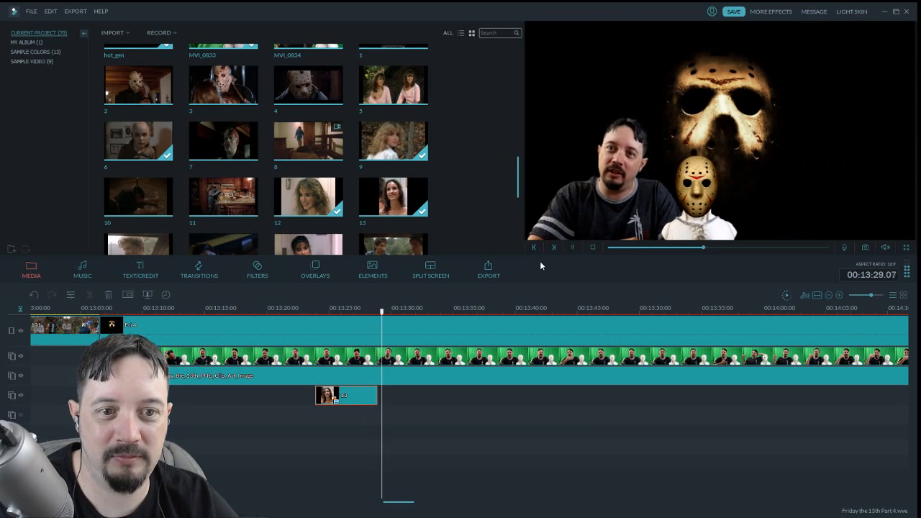
{"action": "left_click", "coordinate": [733, 12]}
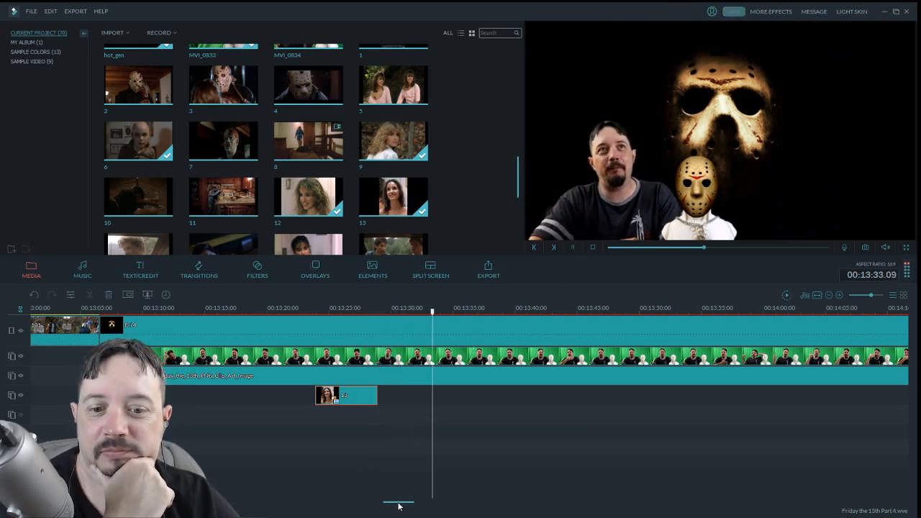
{"action": "left_click_drag", "start_coordinate": [398, 504], "coordinate": [408, 504]}
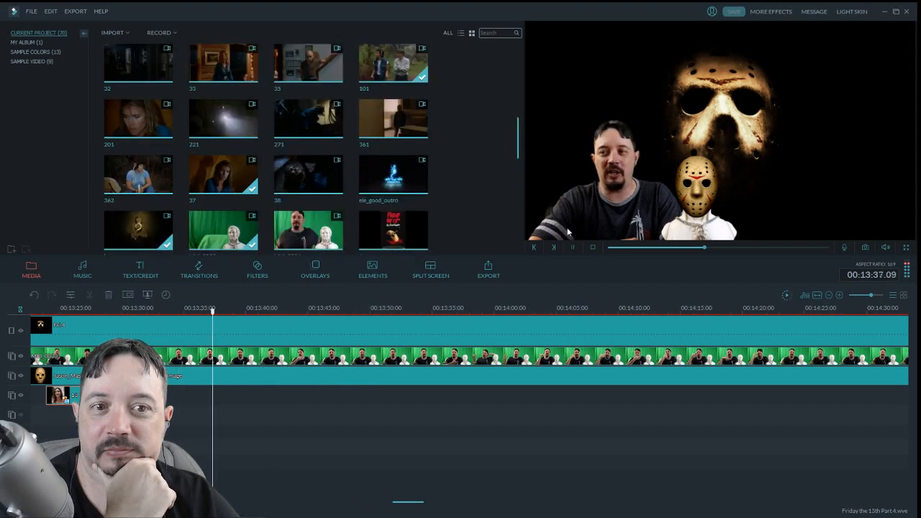
{"action": "left_click", "coordinate": [572, 247]}
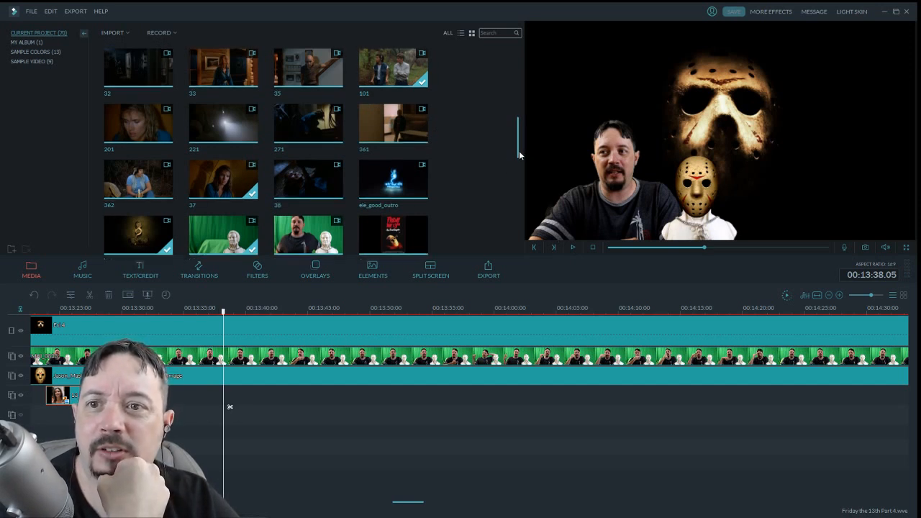
Browse the movie clips and preview clips 23, 18 and 22 for a scene to use at this point
{"action": "left_click_drag", "start_coordinate": [520, 154], "coordinate": [523, 107]}
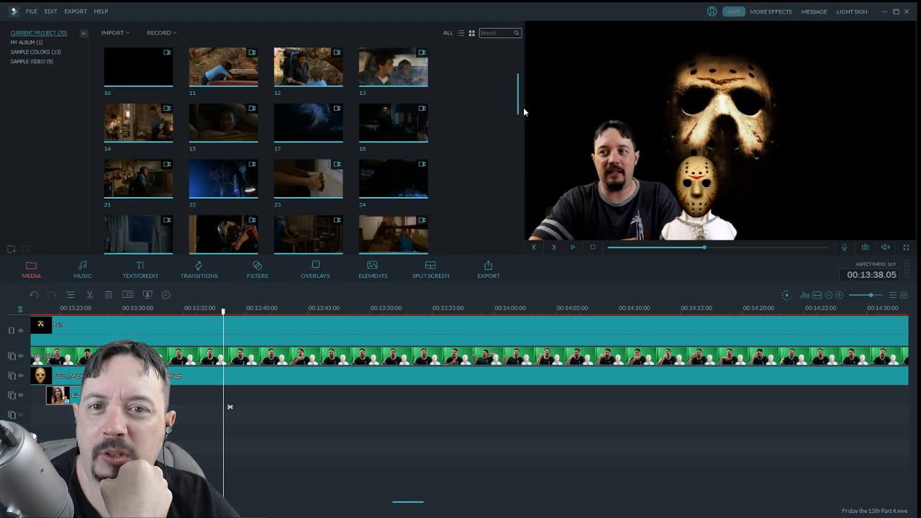
{"action": "left_click", "coordinate": [326, 178]}
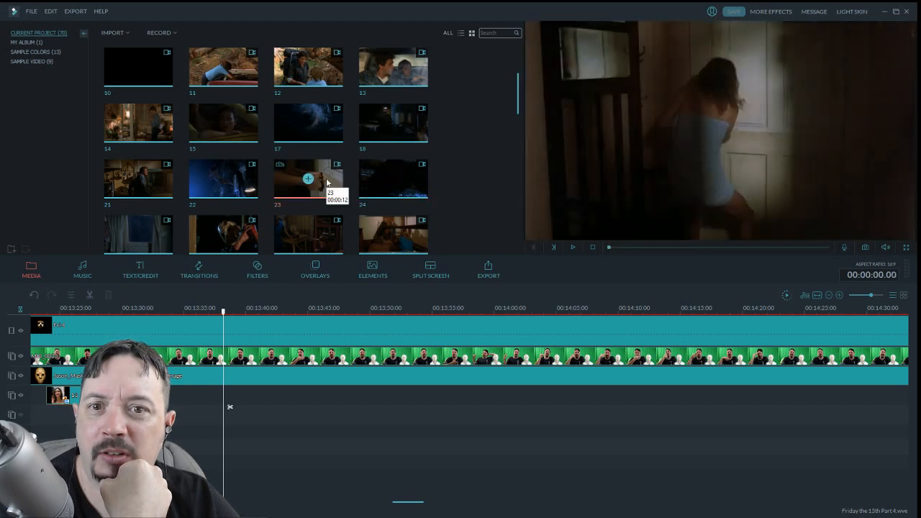
{"action": "left_click", "coordinate": [424, 130]}
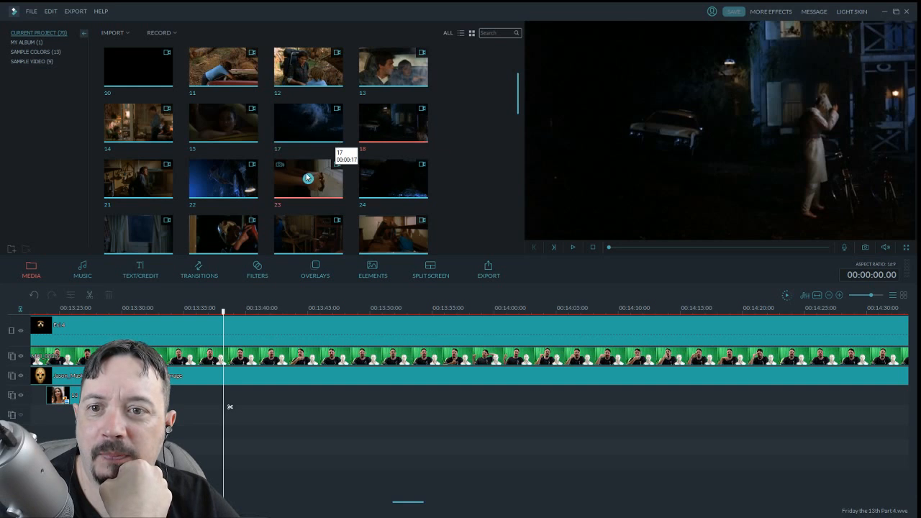
{"action": "left_click_drag", "start_coordinate": [609, 247], "coordinate": [825, 248]}
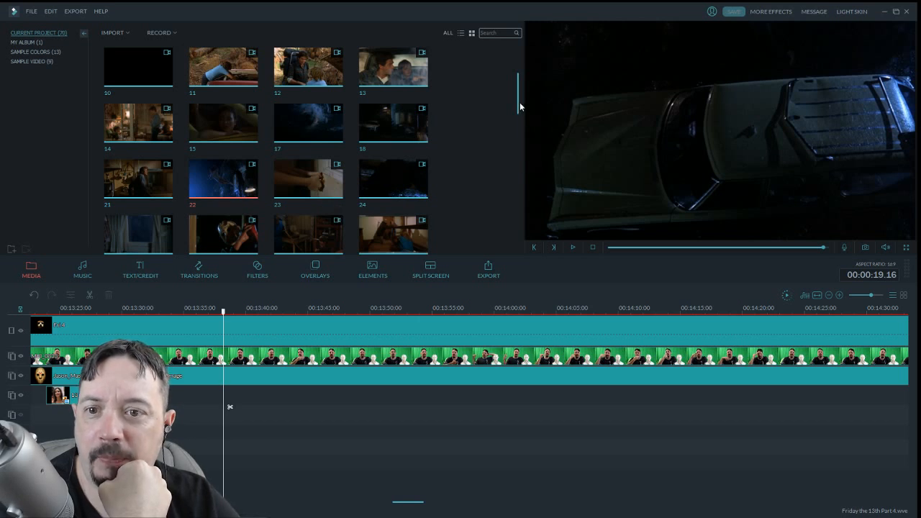
{"action": "left_click_drag", "start_coordinate": [519, 106], "coordinate": [512, 66]}
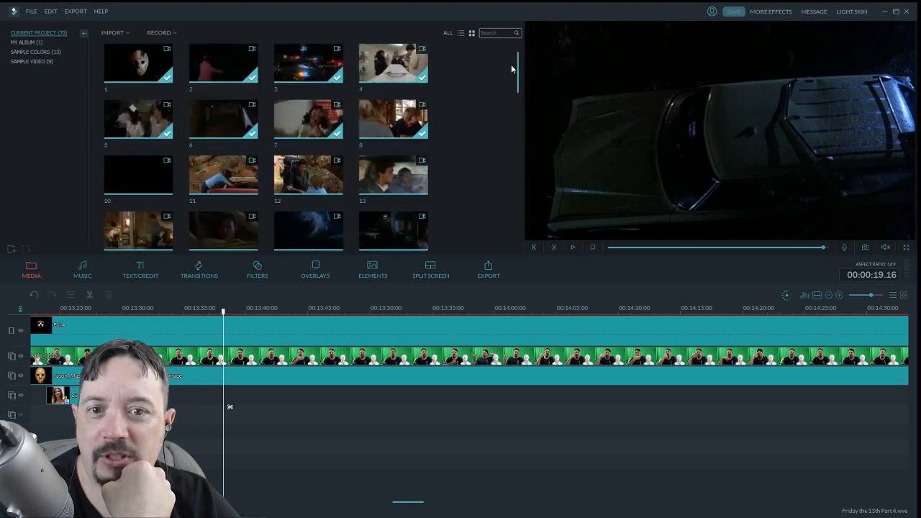
Play the host segment on to 00:14:37.01 and split the background, host video and mask image tracks there
{"action": "left_click", "coordinate": [572, 248]}
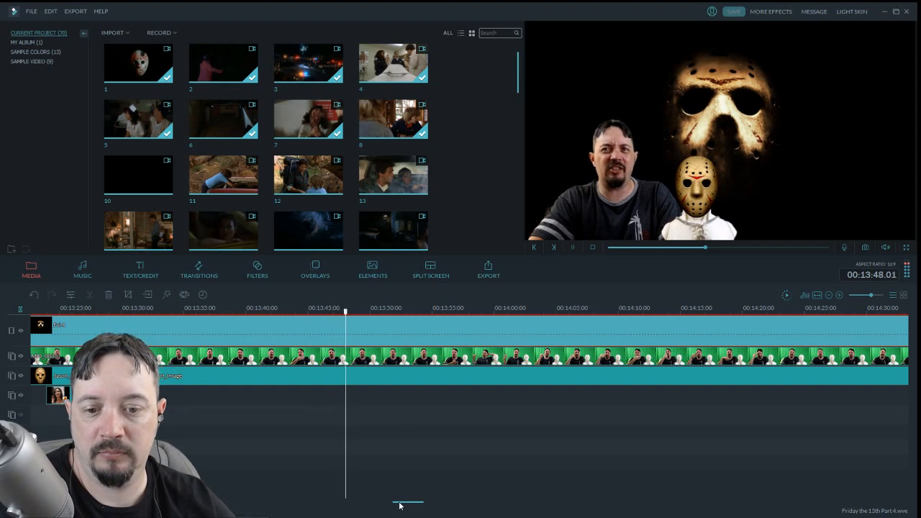
{"action": "left_click_drag", "start_coordinate": [399, 502], "coordinate": [408, 504]}
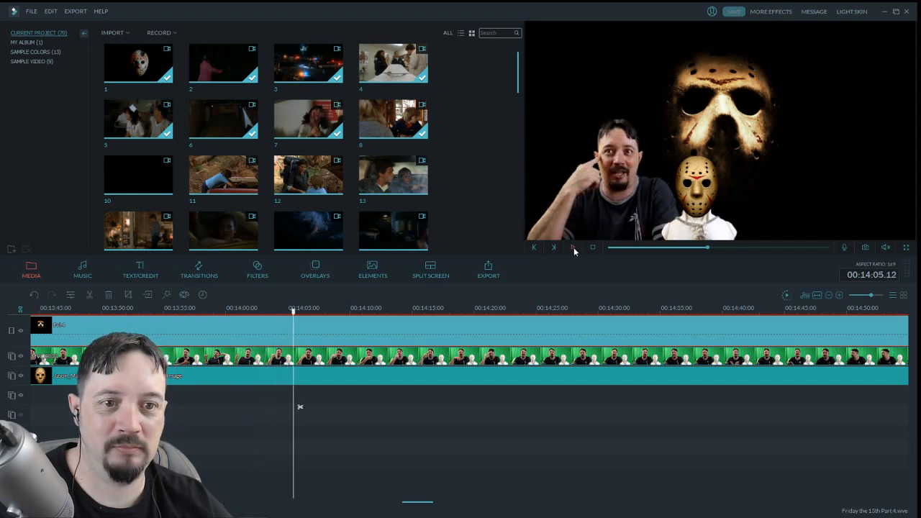
{"action": "left_click_drag", "start_coordinate": [420, 508], "coordinate": [427, 504]}
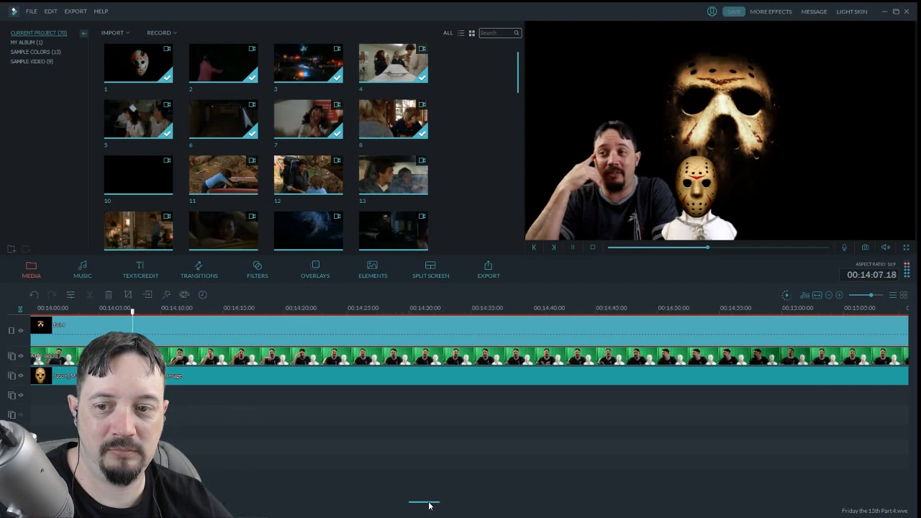
{"action": "left_click", "coordinate": [574, 247]}
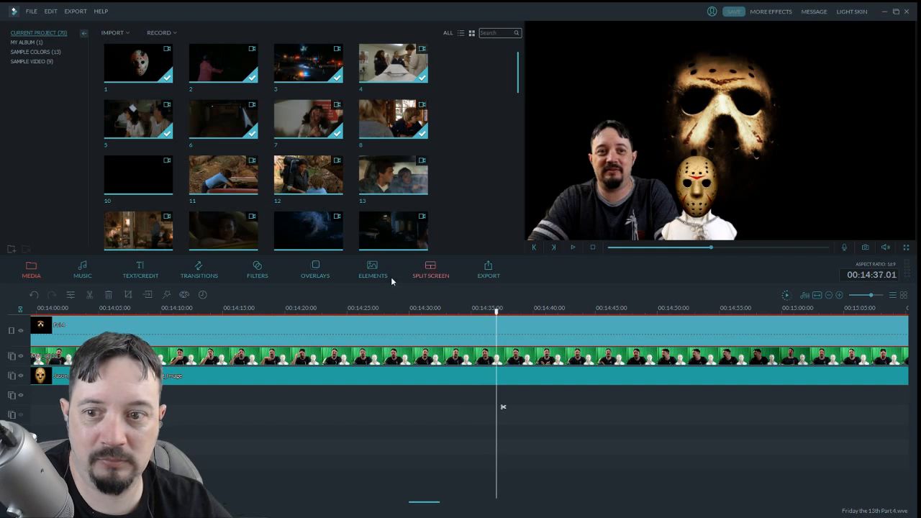
{"action": "left_click", "coordinate": [89, 295]}
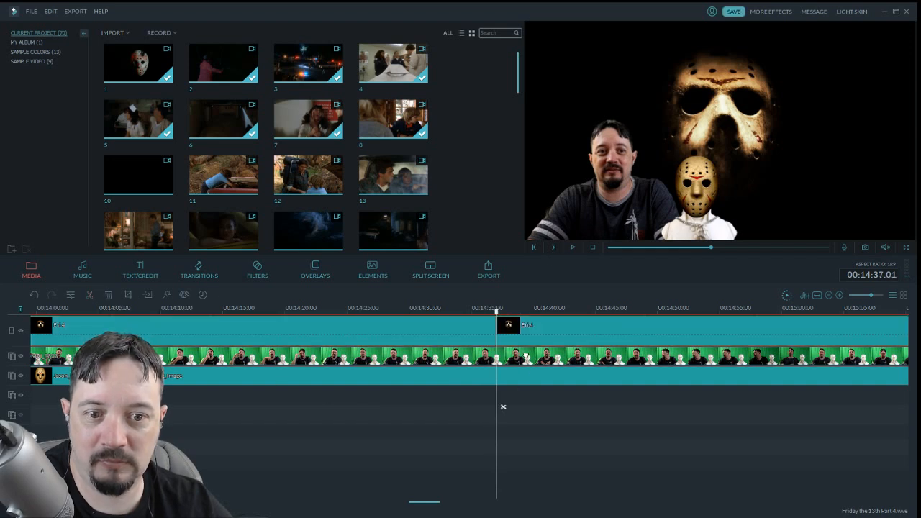
{"action": "left_click", "coordinate": [89, 296]}
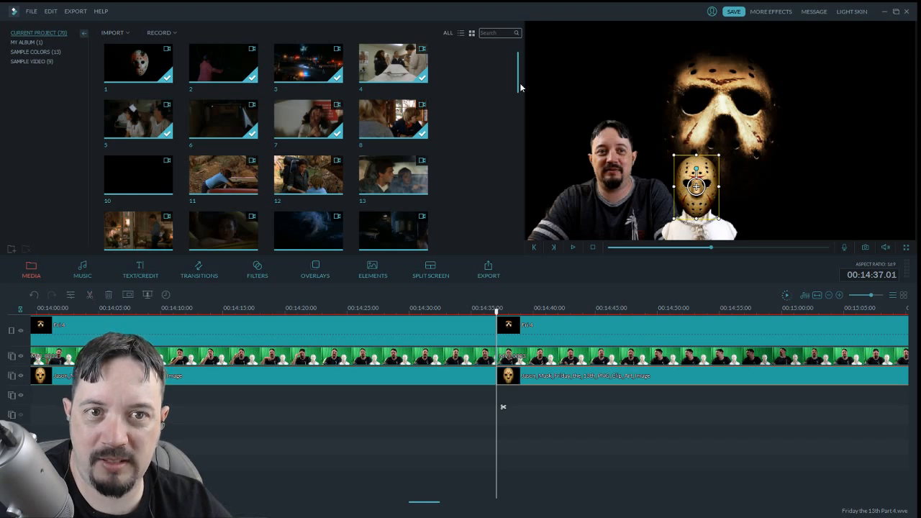
Insert movie clip 362 on the main video track at the 00:14:37.01 split
{"action": "left_click_drag", "start_coordinate": [521, 87], "coordinate": [510, 156]}
{"action": "left_click", "coordinate": [499, 331]}
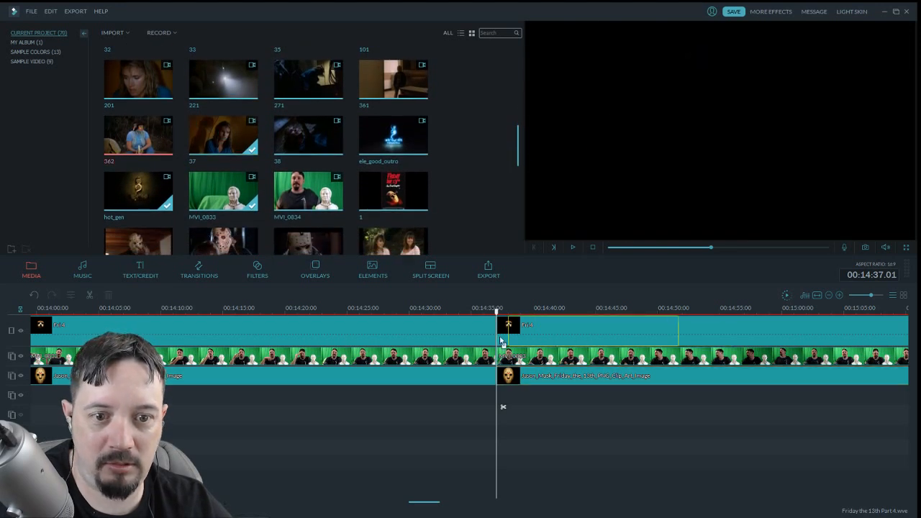
{"action": "left_click_drag", "start_coordinate": [494, 337], "coordinate": [496, 337]}
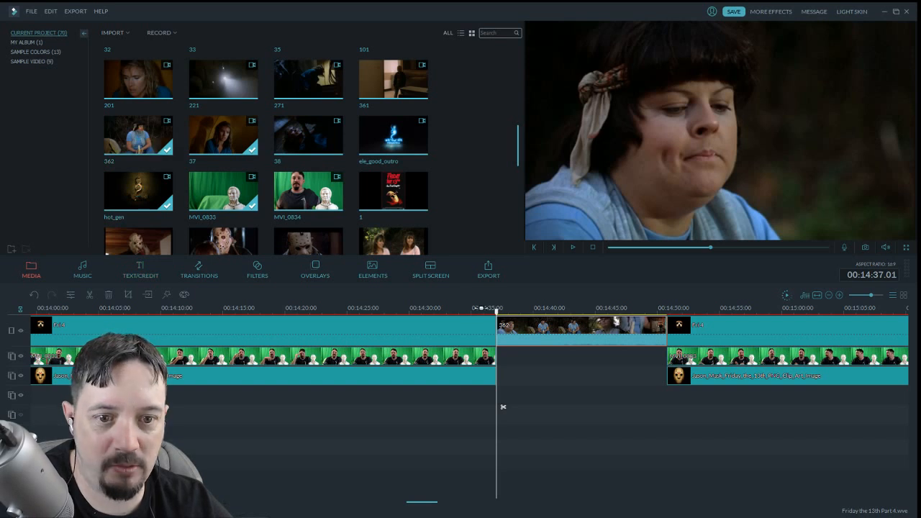
Scrub through clip 362 to the last frame of the banana shot and split it at 00:14:49.01
{"action": "left_click_drag", "start_coordinate": [498, 316], "coordinate": [650, 331]}
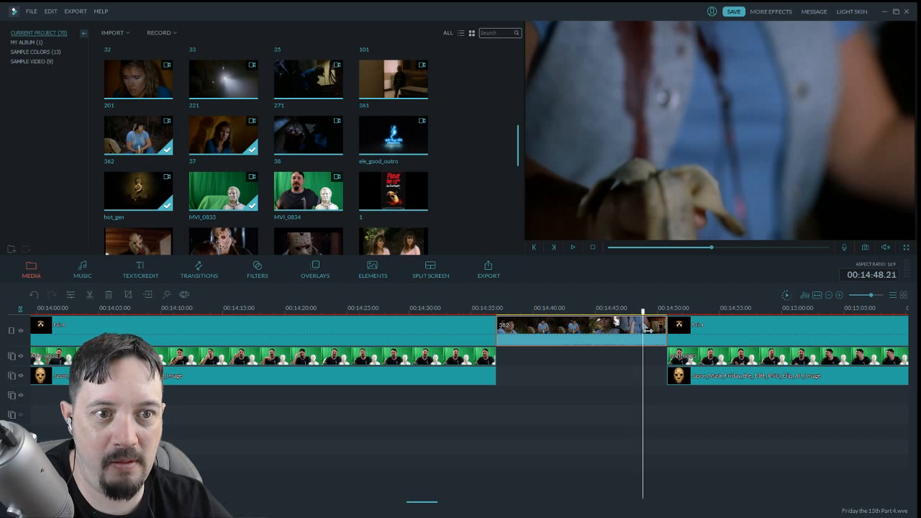
{"action": "left_click_drag", "start_coordinate": [647, 330], "coordinate": [650, 330]}
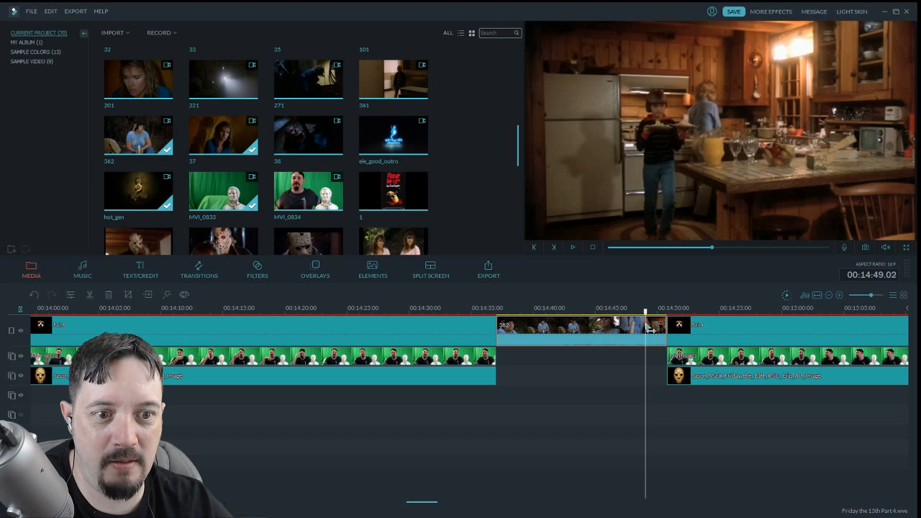
{"action": "key", "text": "Left"}
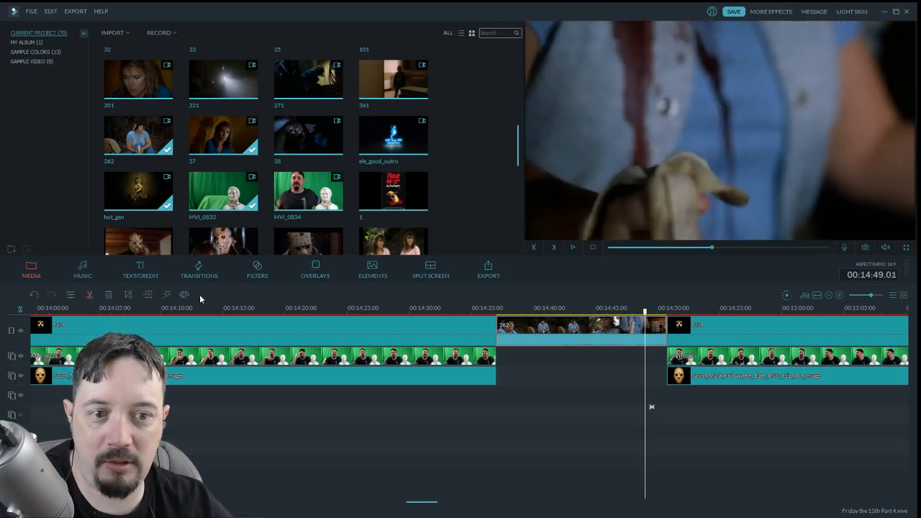
{"action": "key", "text": "ctrl+b"}
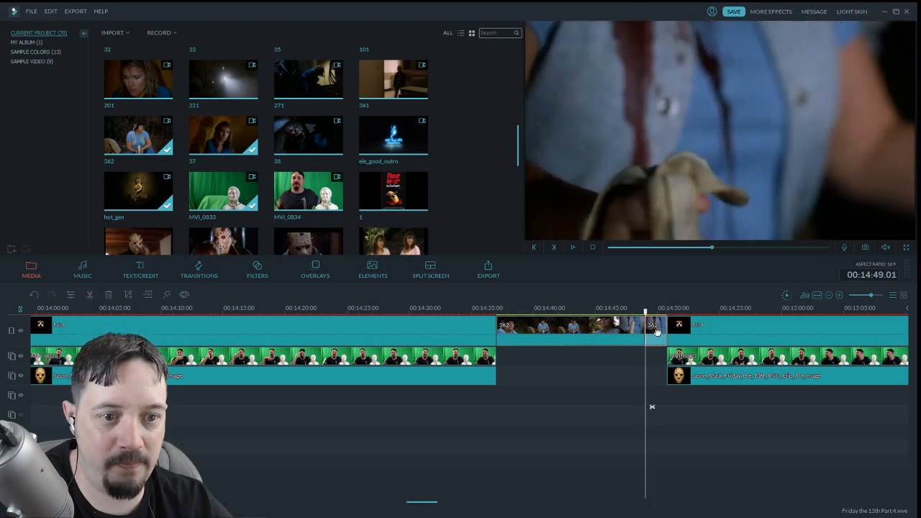
Delete the leftover piece of clip 362 after the 00:14:49.01 split and scrub through the remaining clip
{"action": "left_click", "coordinate": [112, 297]}
{"action": "left_click_drag", "start_coordinate": [646, 313], "coordinate": [498, 321]}
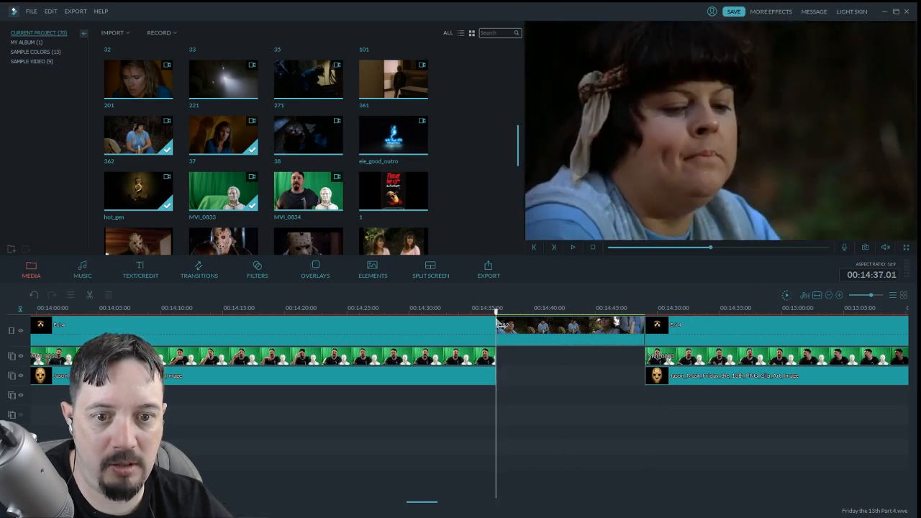
{"action": "left_click_drag", "start_coordinate": [501, 324], "coordinate": [632, 336]}
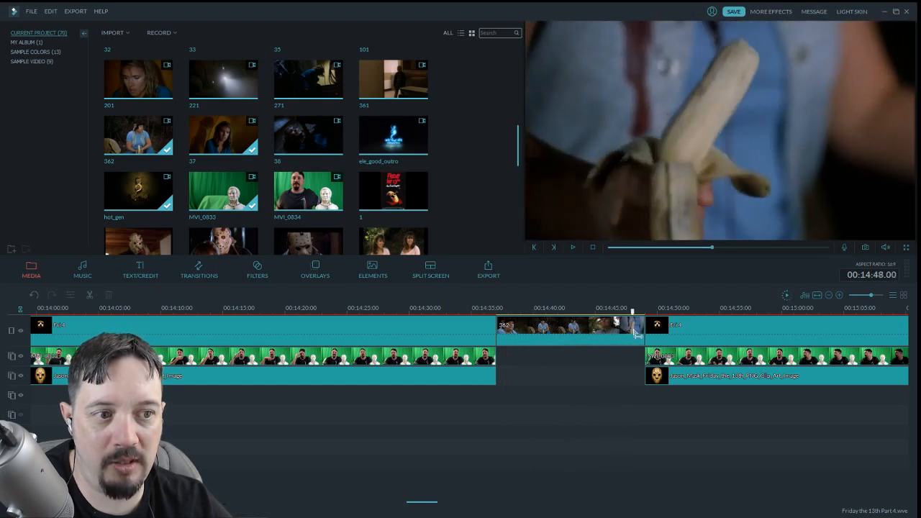
Split clip 362 at 00:14:38.08 and delete the close-up piece before the split
{"action": "left_click", "coordinate": [513, 335]}
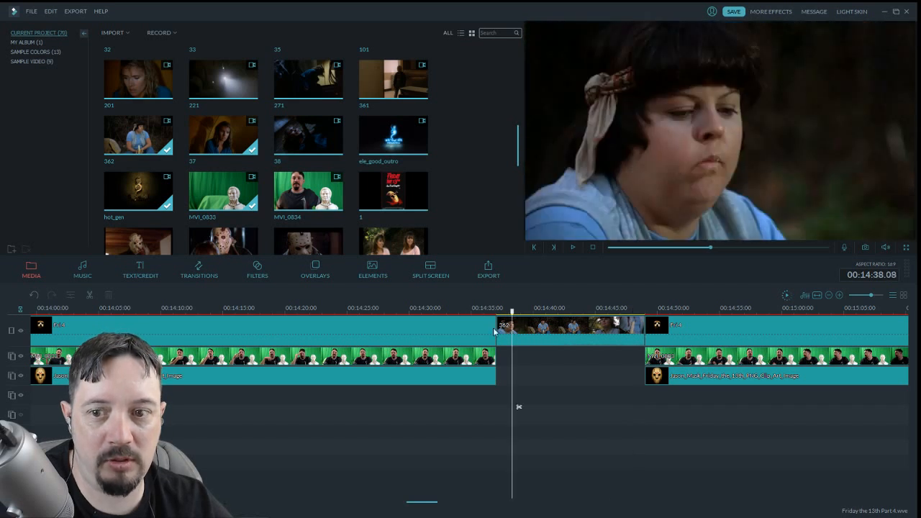
{"action": "left_click", "coordinate": [89, 295]}
{"action": "left_click", "coordinate": [505, 331]}
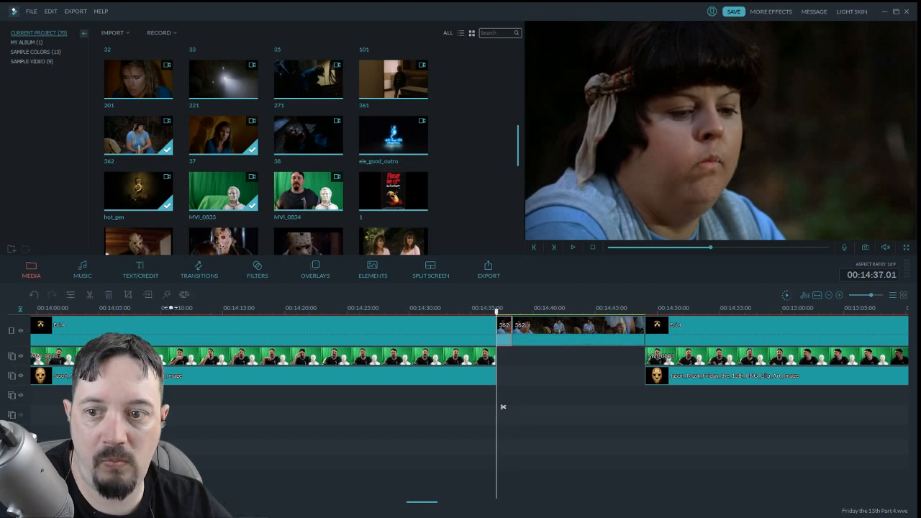
{"action": "key", "text": "Delete"}
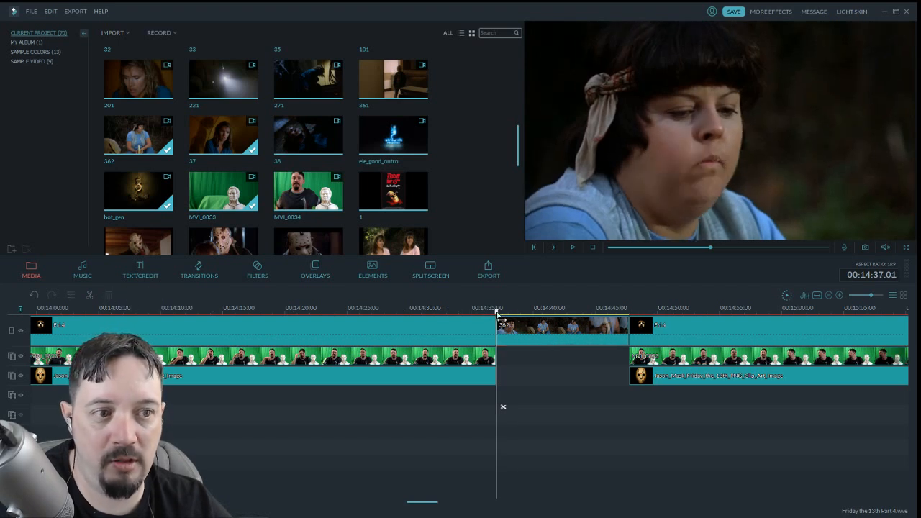
Split clip 362 at 00:14:37.13 and delete the short piece before that split
{"action": "left_click_drag", "start_coordinate": [502, 321], "coordinate": [630, 331]}
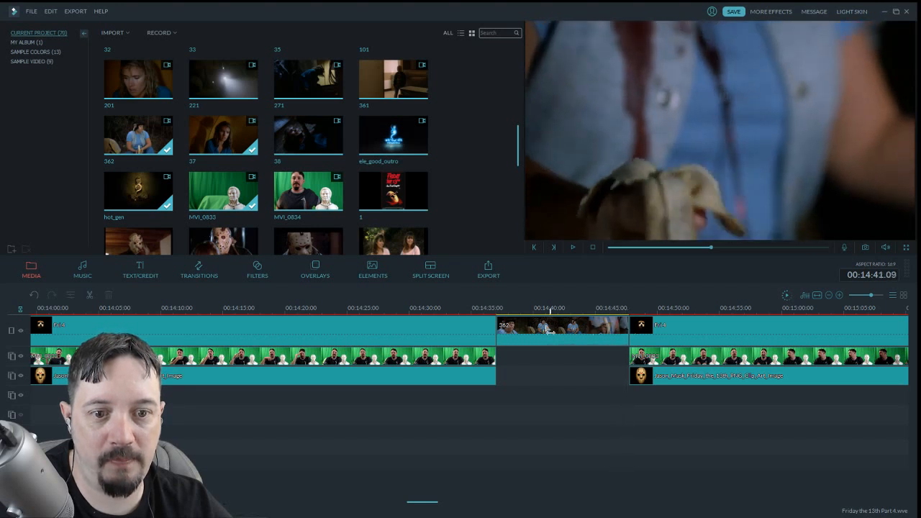
{"action": "left_click_drag", "start_coordinate": [550, 330], "coordinate": [507, 328]}
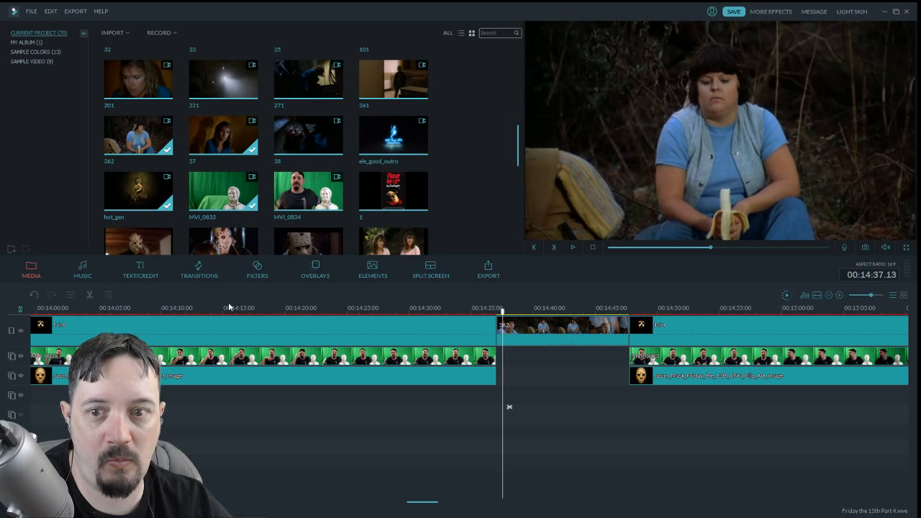
{"action": "left_click", "coordinate": [501, 334]}
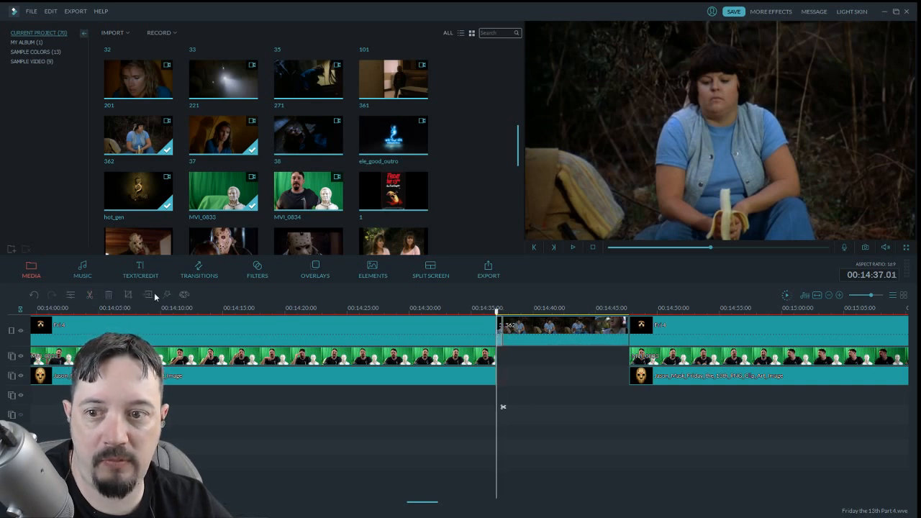
{"action": "left_click", "coordinate": [108, 295]}
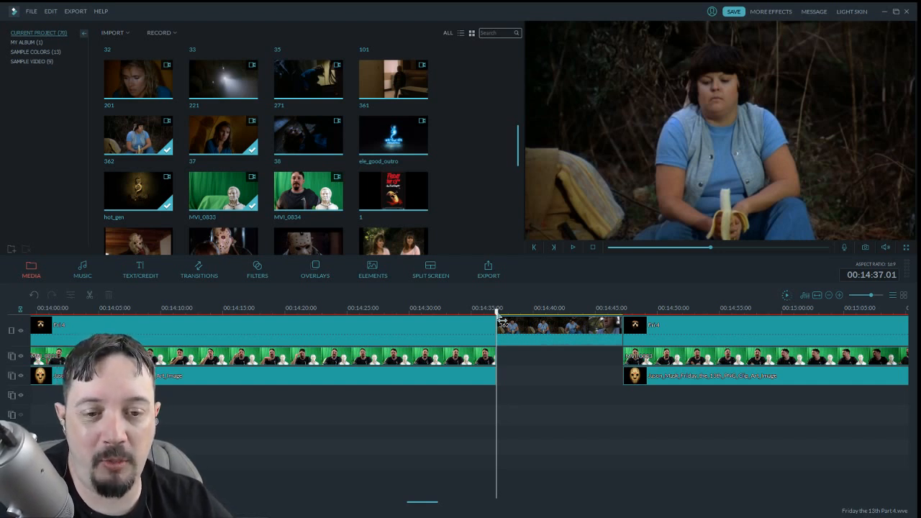
Scrub through the shortened clip 362, split it at 00:14:37.24 and delete the piece before the split
{"action": "key", "text": "Right"}
{"action": "key", "text": "Right"}
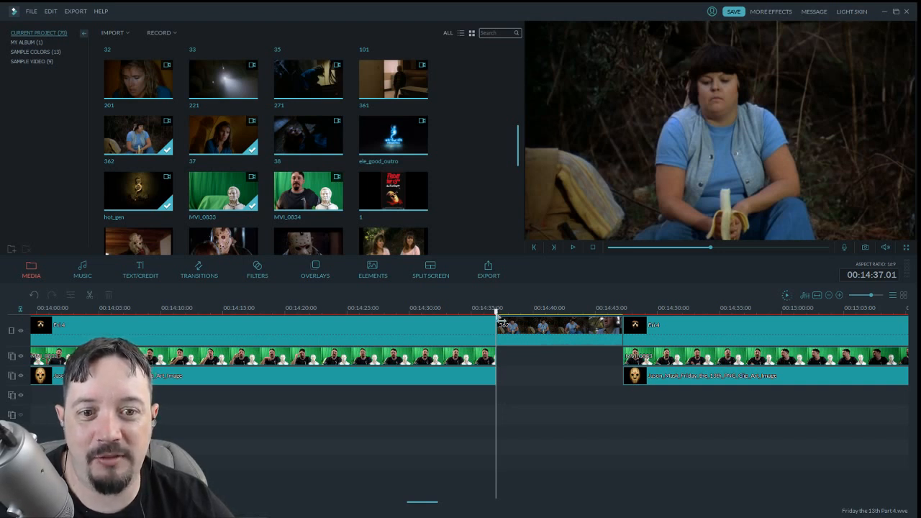
{"action": "left_click_drag", "start_coordinate": [500, 321], "coordinate": [623, 325]}
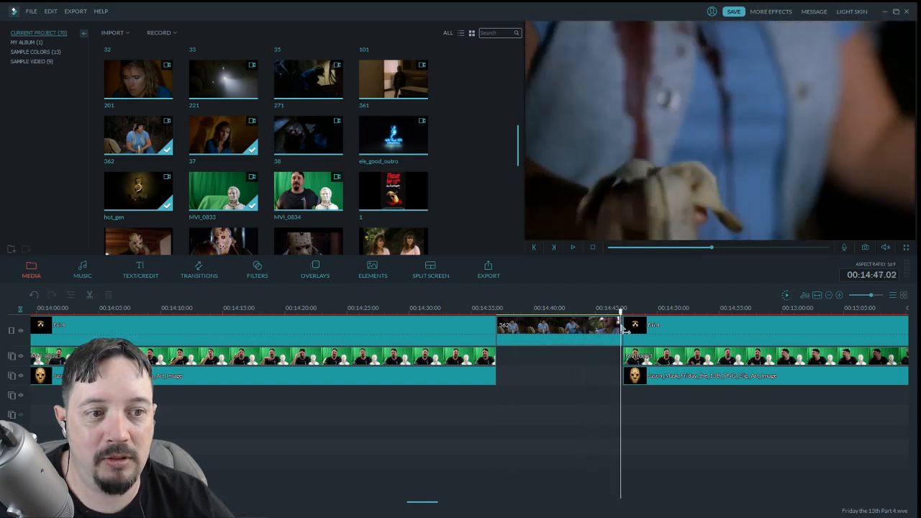
{"action": "left_click_drag", "start_coordinate": [538, 332], "coordinate": [509, 332]}
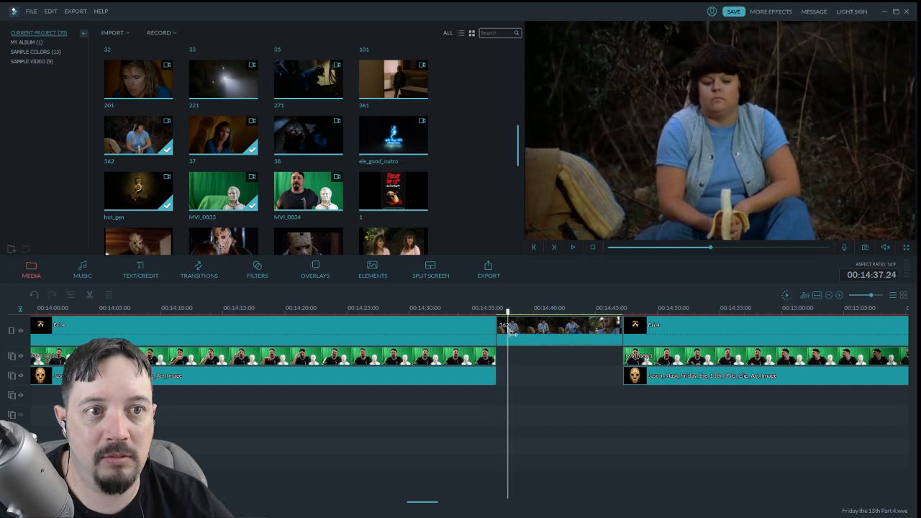
{"action": "left_click", "coordinate": [513, 407]}
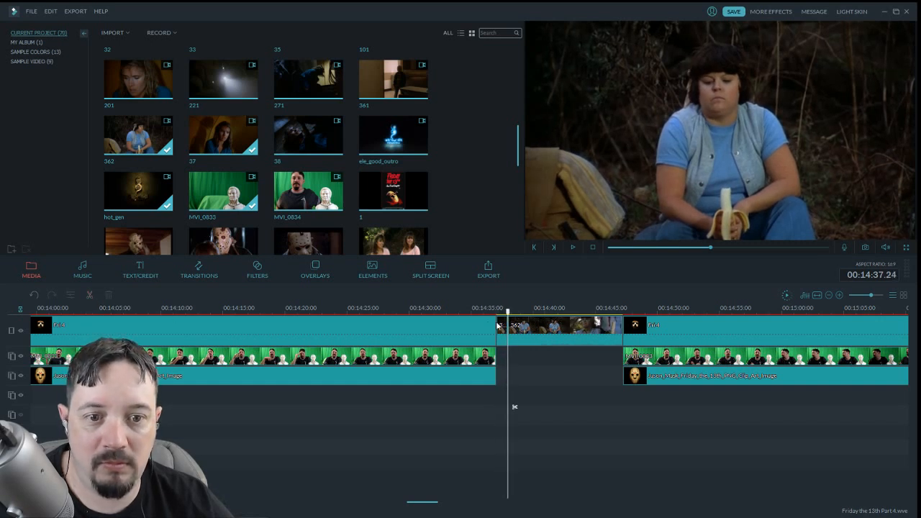
{"action": "left_click", "coordinate": [498, 325]}
{"action": "left_click", "coordinate": [108, 295]}
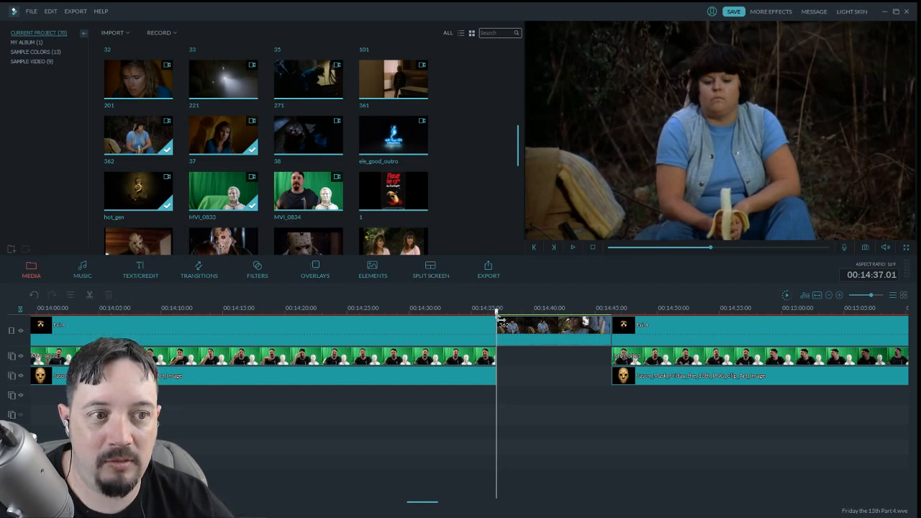
Raise clip 362's audio volume to 200 and give it a fade-out of about 1.12 s
{"action": "left_click_drag", "start_coordinate": [500, 321], "coordinate": [620, 329]}
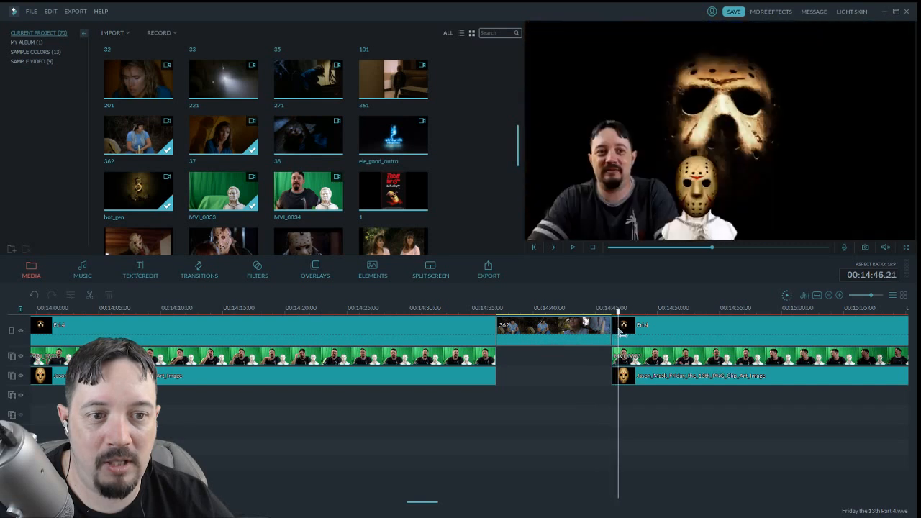
{"action": "left_click", "coordinate": [498, 406]}
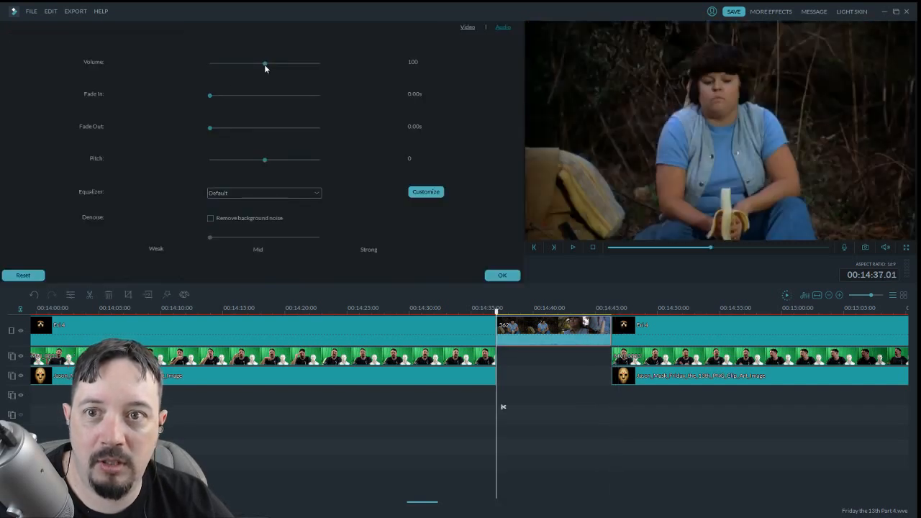
{"action": "left_click_drag", "start_coordinate": [265, 65], "coordinate": [393, 70]}
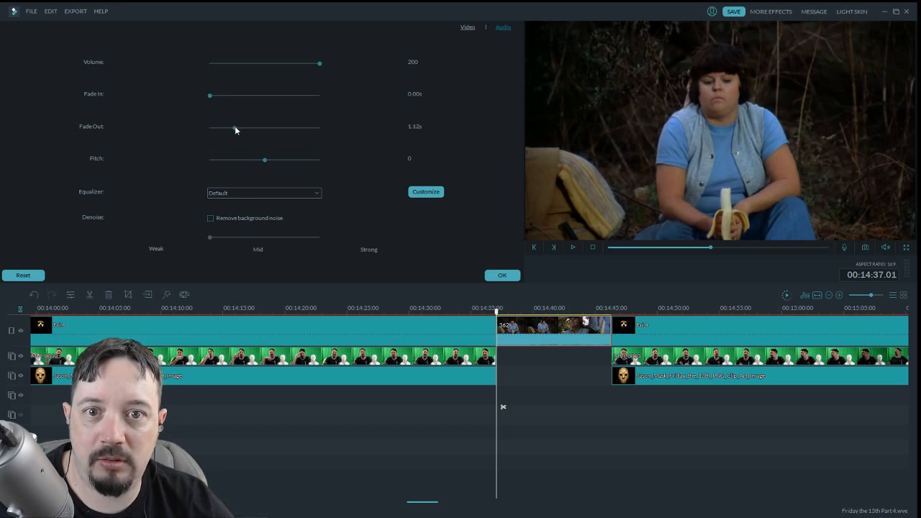
{"action": "left_click", "coordinate": [502, 276]}
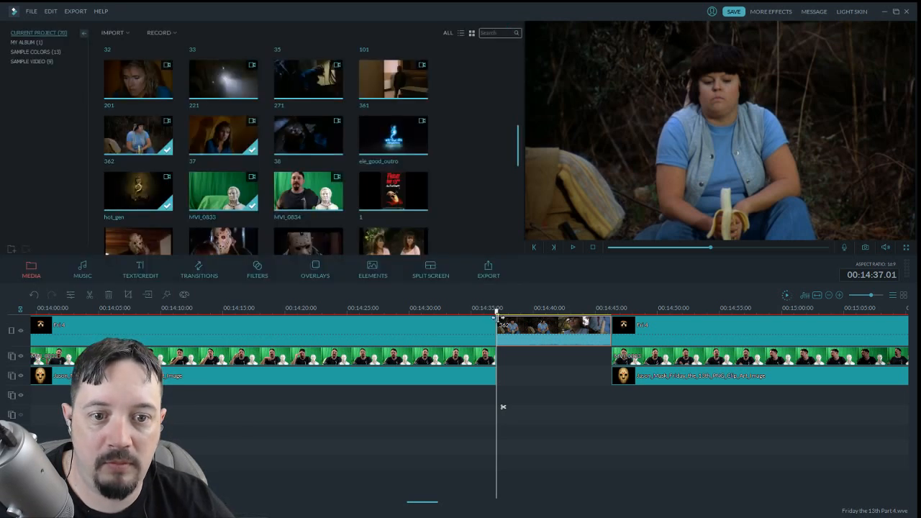
Play from 00:14:36.03 through clip 362 into the following host segment and save the project
{"action": "left_click_drag", "start_coordinate": [494, 314], "coordinate": [484, 310]}
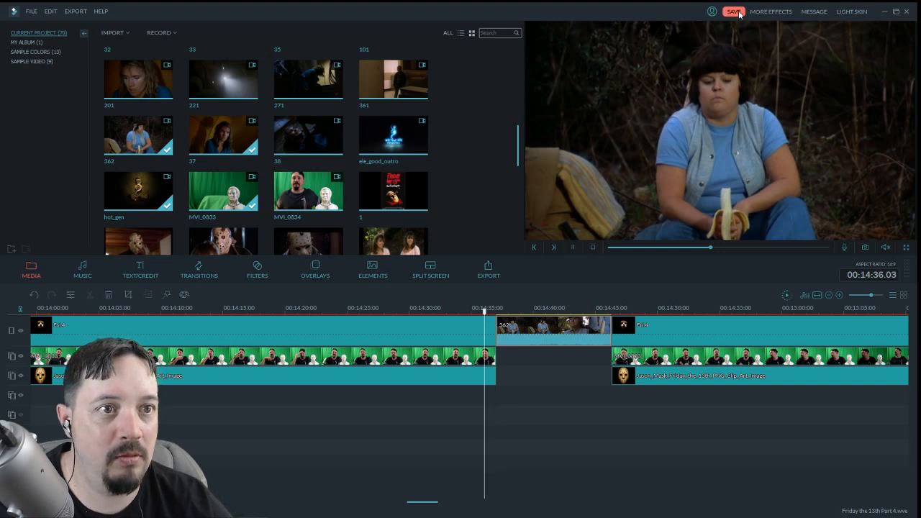
{"action": "key", "text": "space"}
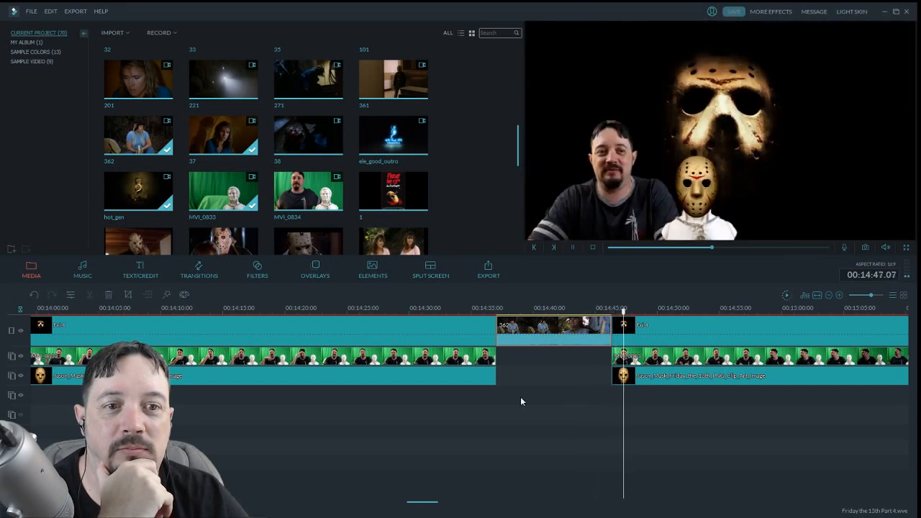
{"action": "left_click", "coordinate": [573, 247]}
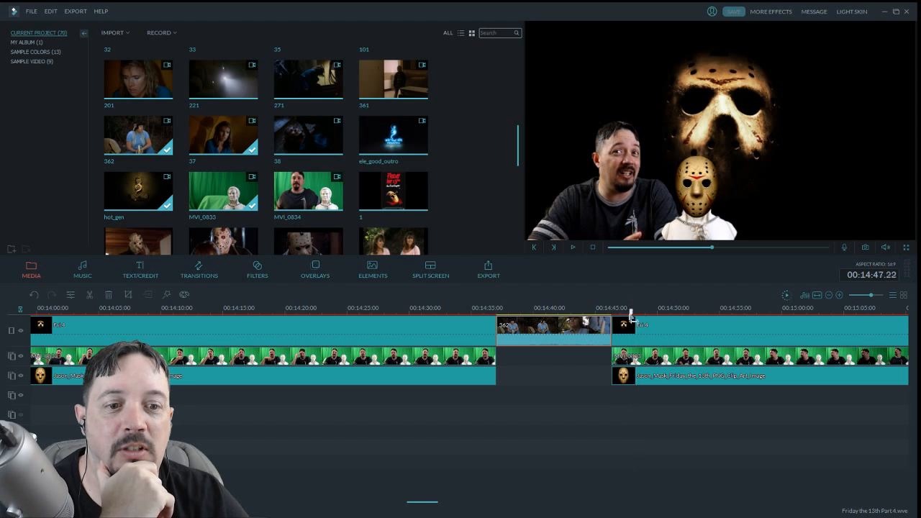
Cut the silent start off the host video at 00:14:47.06 and move the remainder back against the end of clip 362
{"action": "left_click_drag", "start_coordinate": [631, 316], "coordinate": [613, 317]}
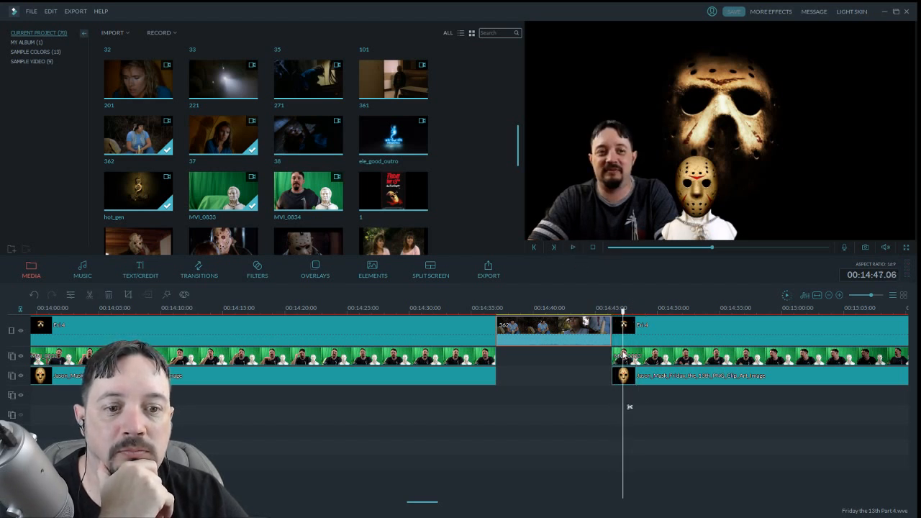
{"action": "left_click", "coordinate": [623, 356]}
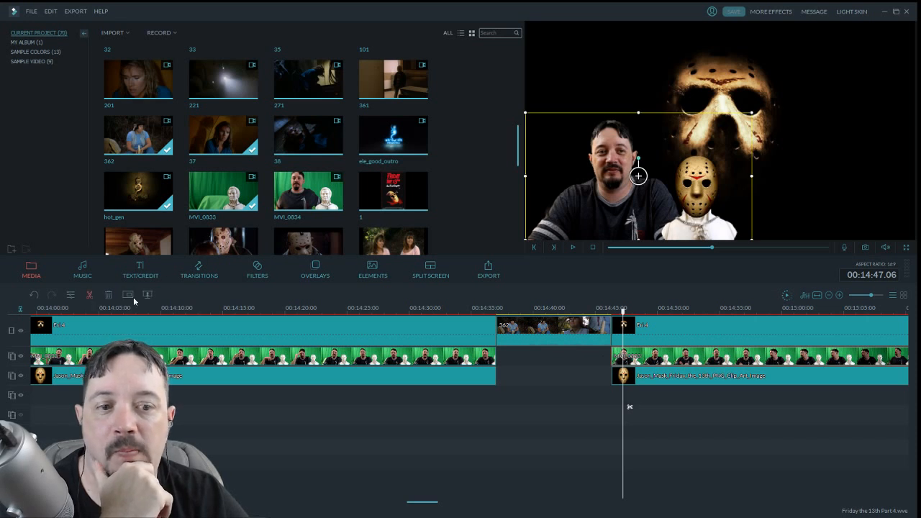
{"action": "left_click", "coordinate": [90, 296]}
{"action": "left_click", "coordinate": [617, 356]}
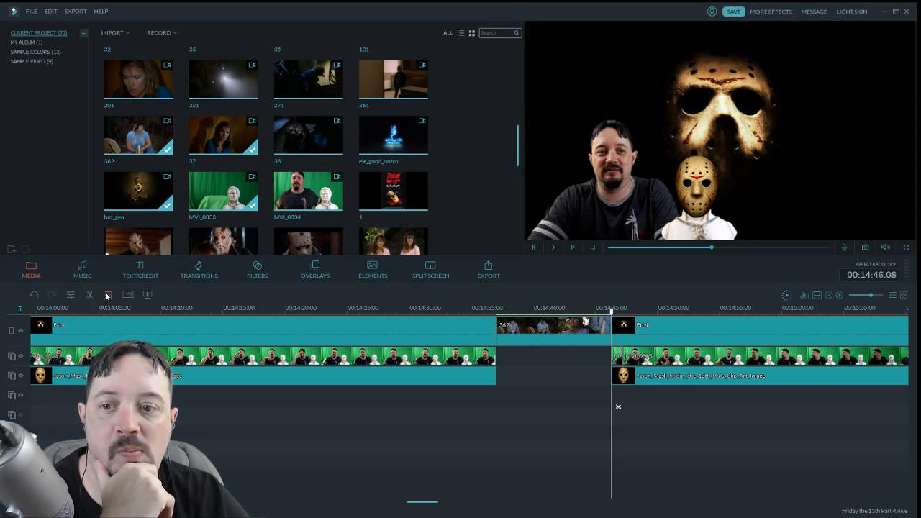
{"action": "left_click", "coordinate": [672, 357]}
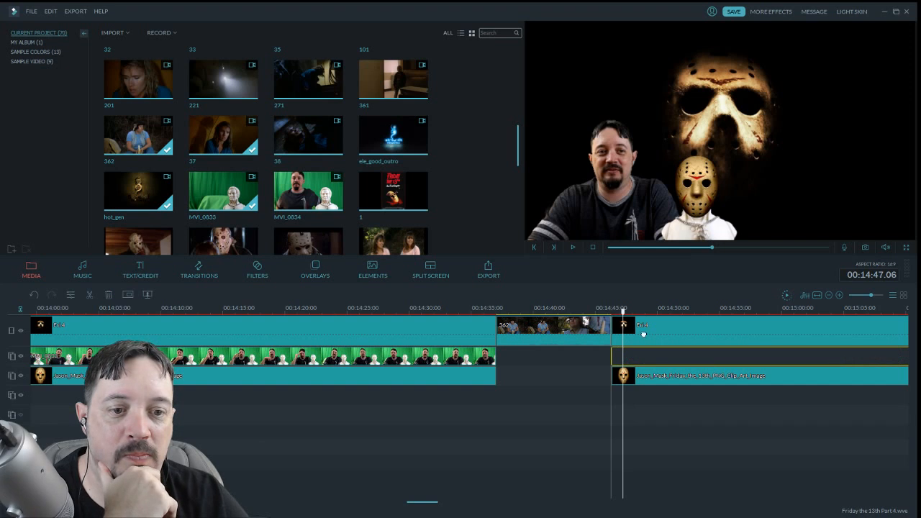
Play the host segment from 00:14:46.05 to 00:14:57.04 and save the project
{"action": "left_click_drag", "start_coordinate": [624, 315], "coordinate": [610, 314]}
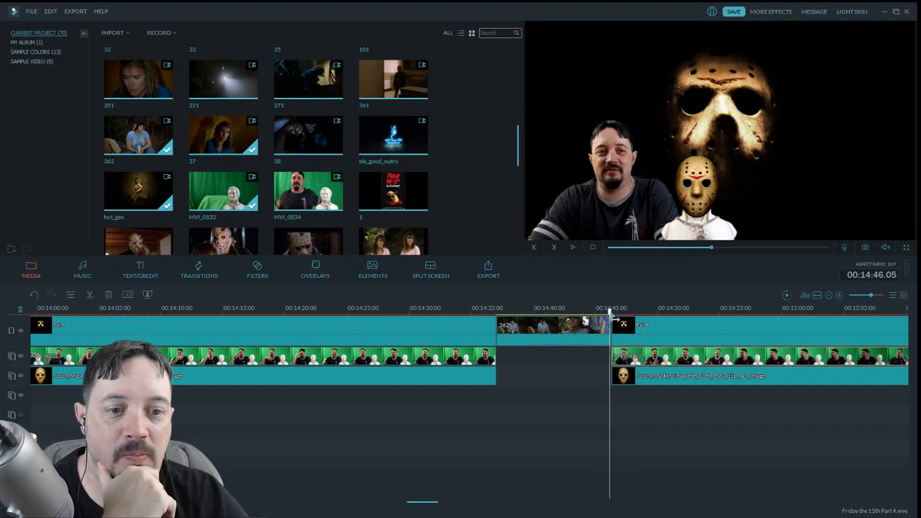
{"action": "left_click", "coordinate": [574, 248]}
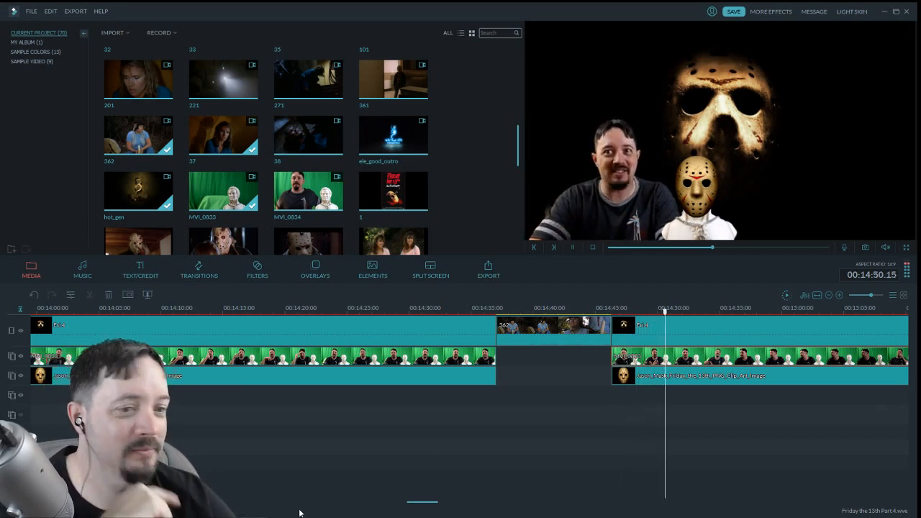
{"action": "left_click_drag", "start_coordinate": [417, 506], "coordinate": [434, 507]}
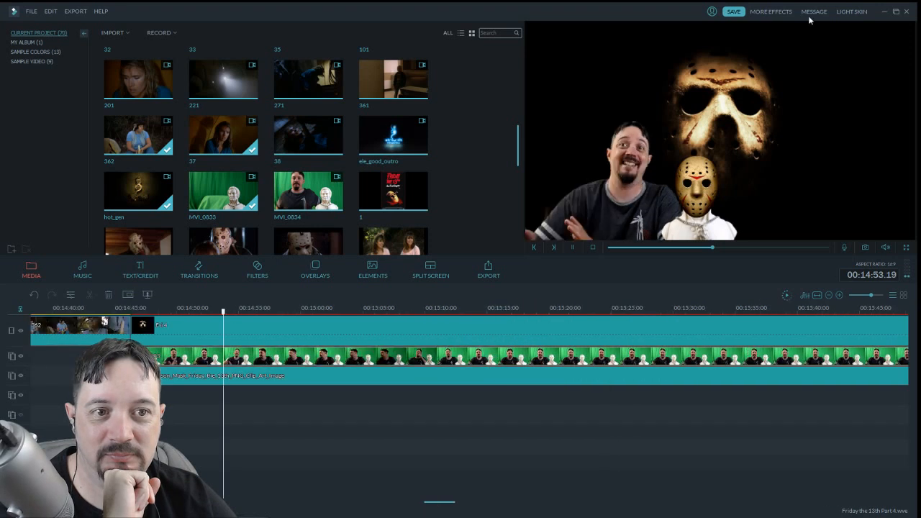
{"action": "left_click", "coordinate": [735, 13]}
{"action": "left_click", "coordinate": [573, 247]}
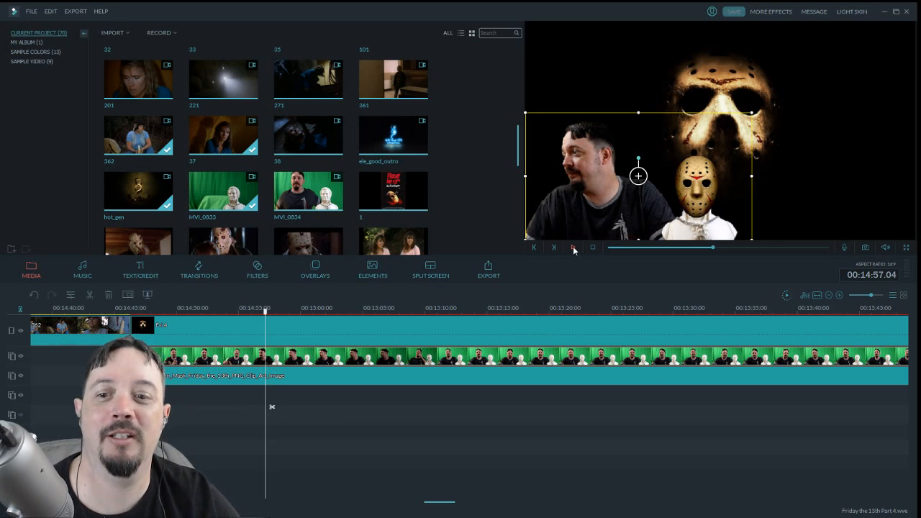
Replay the host segment from 00:14:54.18, split the host video at 00:14:55.10 and continue playback
{"action": "left_click_drag", "start_coordinate": [266, 317], "coordinate": [236, 315]}
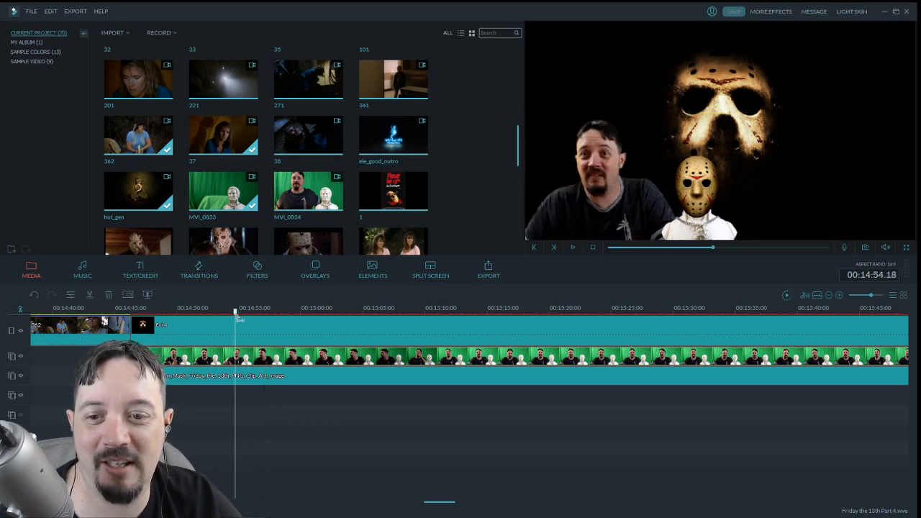
{"action": "left_click", "coordinate": [574, 247]}
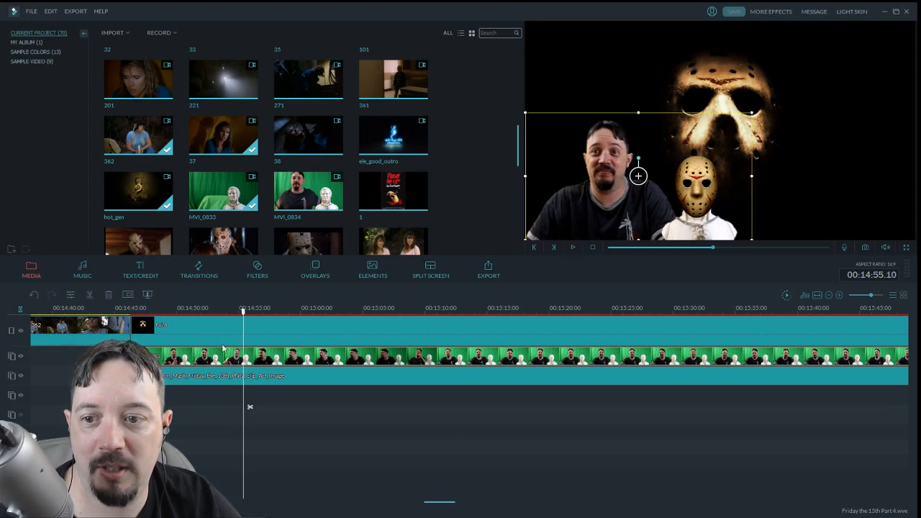
{"action": "left_click", "coordinate": [574, 249]}
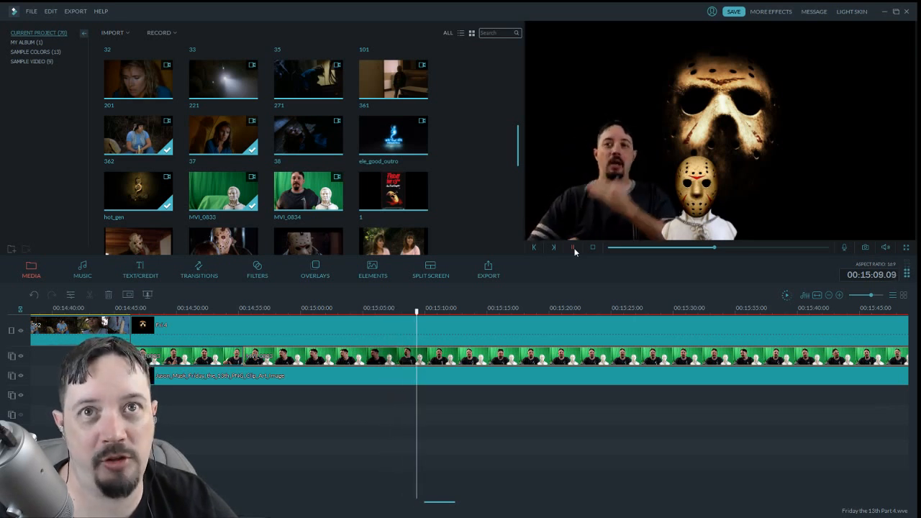
Split the green-screen presenter clip at 00:15:10.03 and delete the segment between 00:14:55.10 and that cut
{"action": "left_click", "coordinate": [575, 249]}
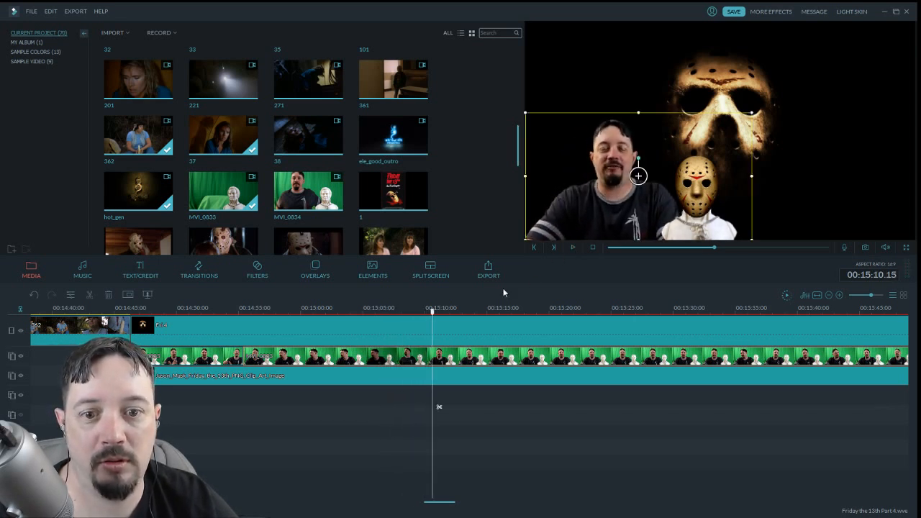
{"action": "left_click_drag", "start_coordinate": [432, 311], "coordinate": [427, 312]}
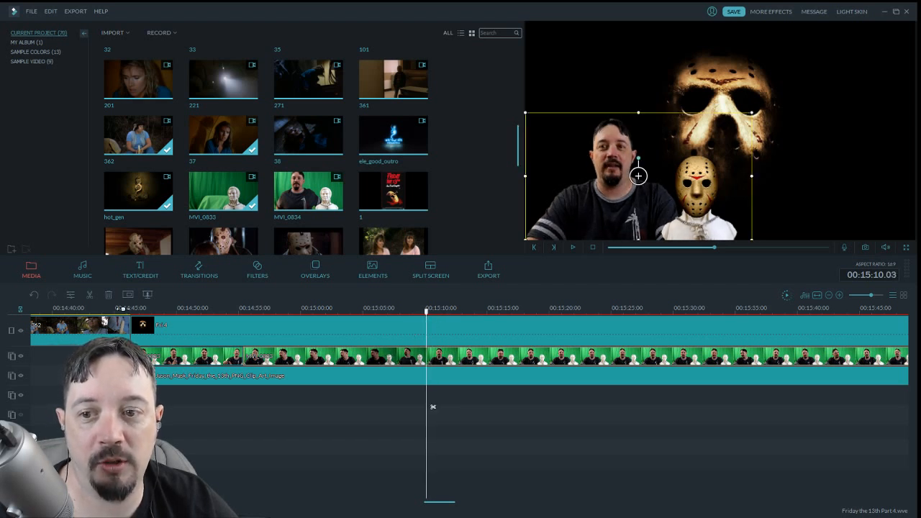
{"action": "left_click", "coordinate": [95, 295]}
{"action": "left_click", "coordinate": [311, 354]}
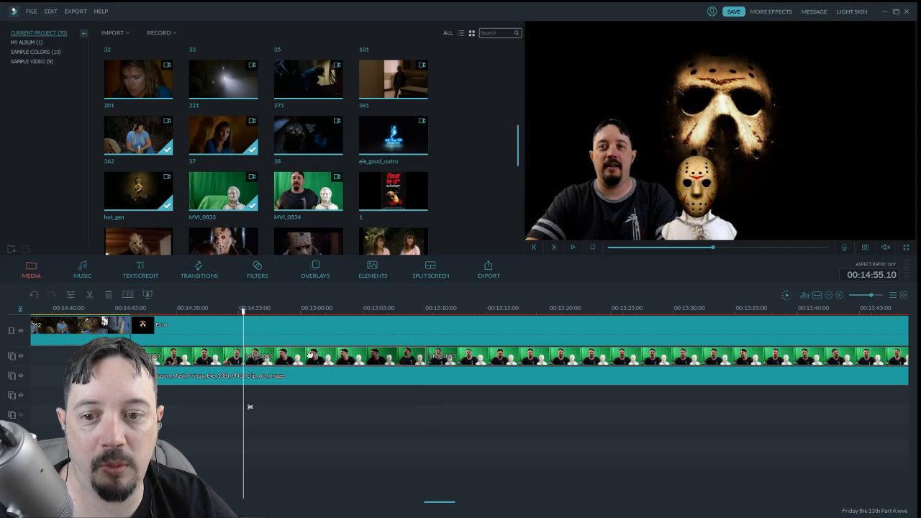
{"action": "left_click", "coordinate": [106, 293]}
Close the gap on the presenter track by moving the remaining green-screen clip back to the preceding clip's end
{"action": "left_click_drag", "start_coordinate": [487, 357], "coordinate": [415, 360]}
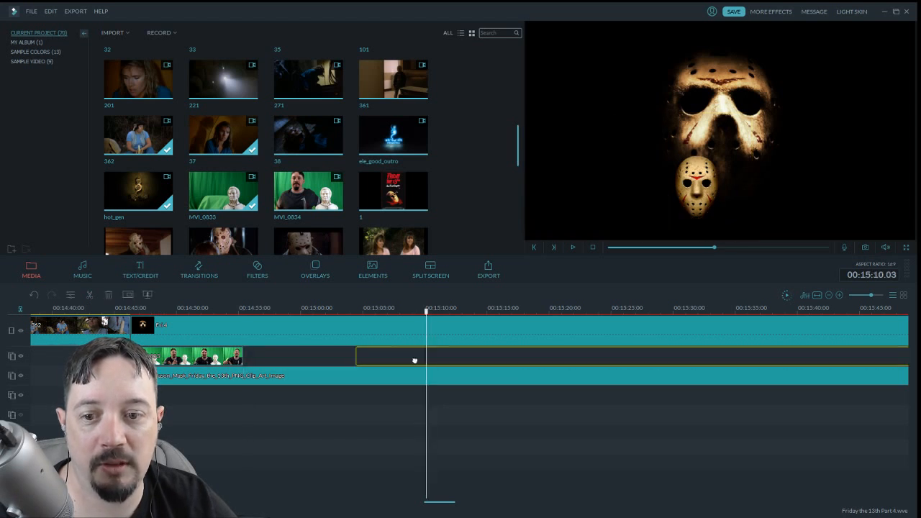
{"action": "left_click_drag", "start_coordinate": [334, 367], "coordinate": [319, 365]}
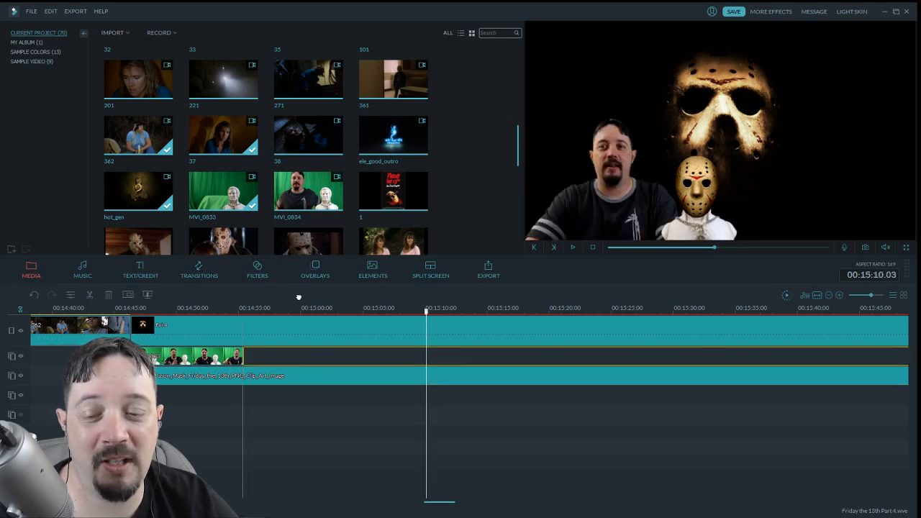
{"action": "left_click_drag", "start_coordinate": [338, 328], "coordinate": [336, 328]}
Play back the timeline from 00:14:54.24 to check the closed cut and the presenter footage following it
{"action": "left_click_drag", "start_coordinate": [243, 311], "coordinate": [237, 312]}
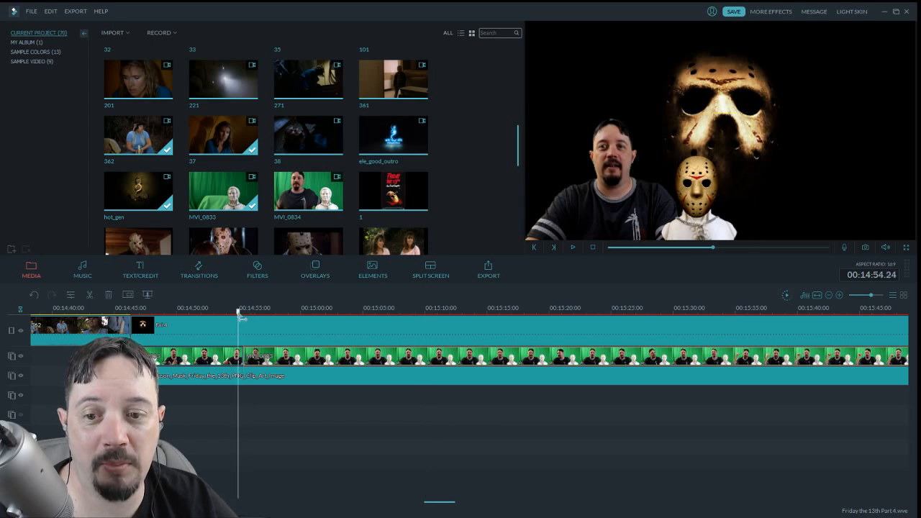
{"action": "left_click", "coordinate": [574, 248]}
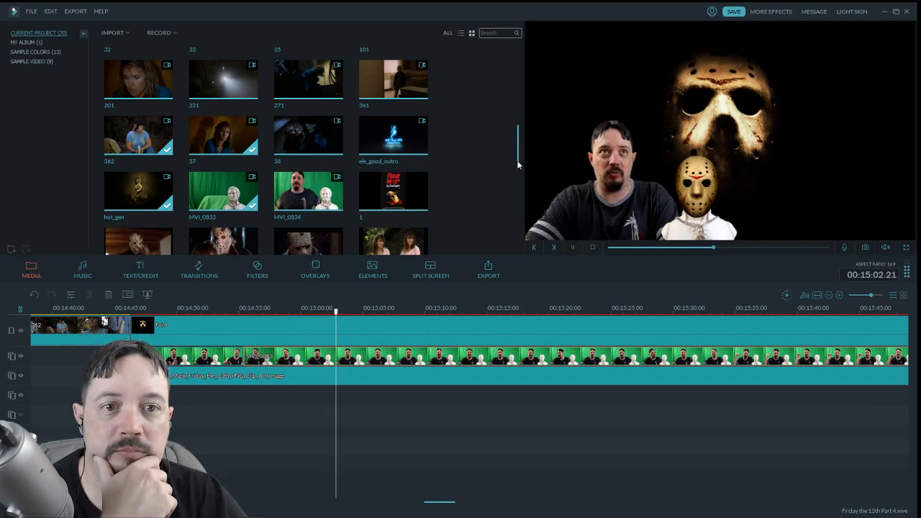
{"action": "left_click_drag", "start_coordinate": [519, 165], "coordinate": [523, 99]}
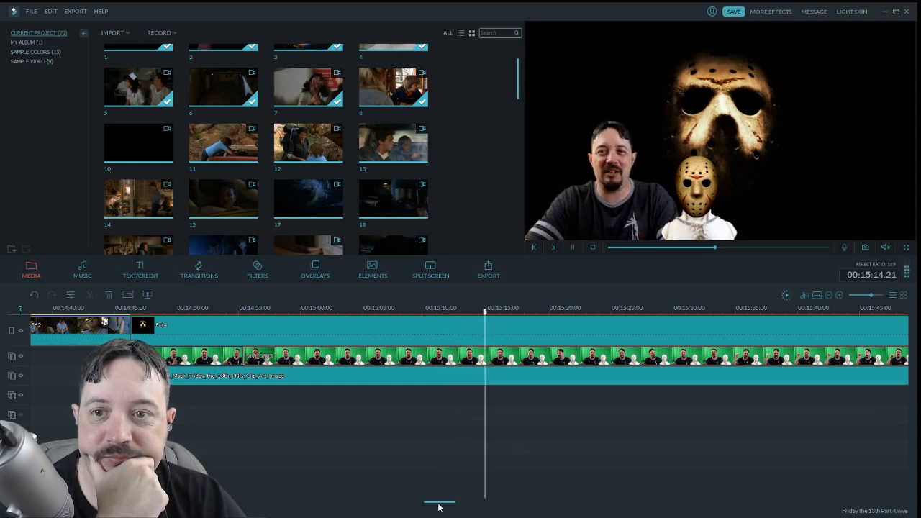
{"action": "left_click_drag", "start_coordinate": [438, 508], "coordinate": [452, 507]}
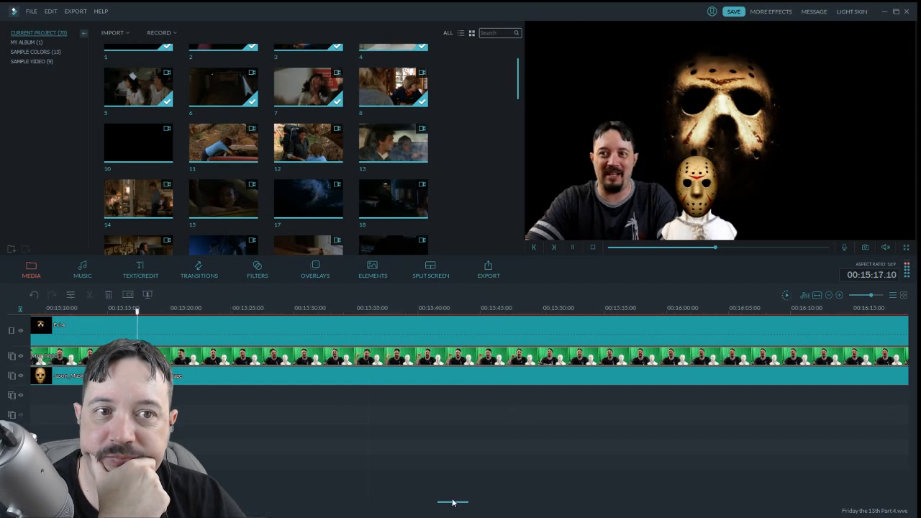
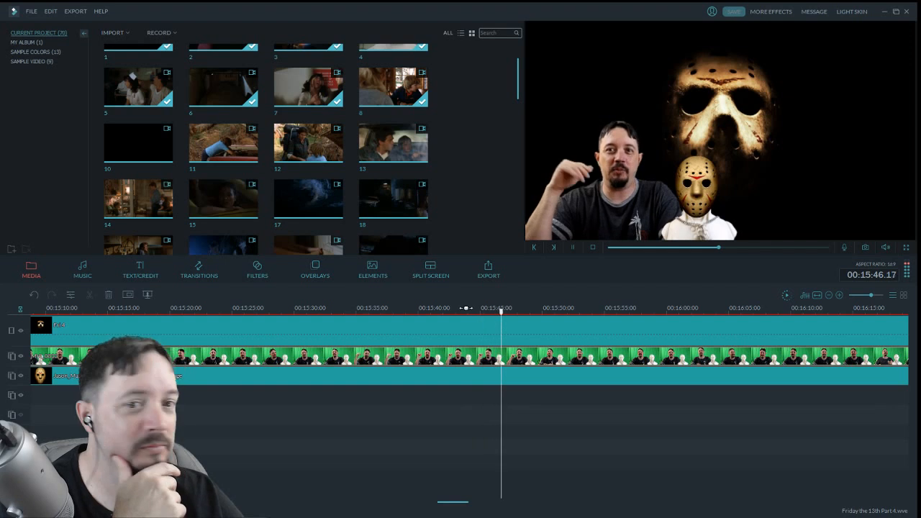
Replay the footage from 00:15:38.19 and split the green-screen presenter clip at 00:15:39.24
{"action": "left_click_drag", "start_coordinate": [509, 311], "coordinate": [405, 316]}
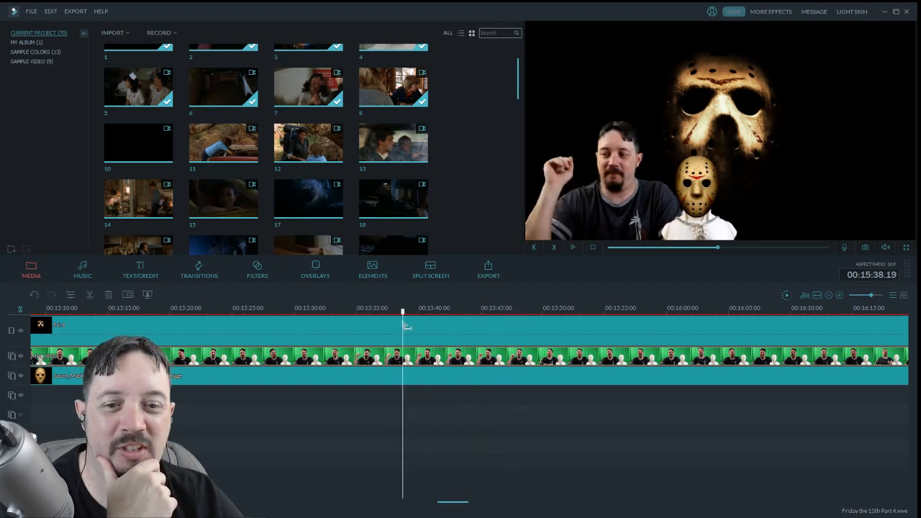
{"action": "left_click", "coordinate": [573, 247]}
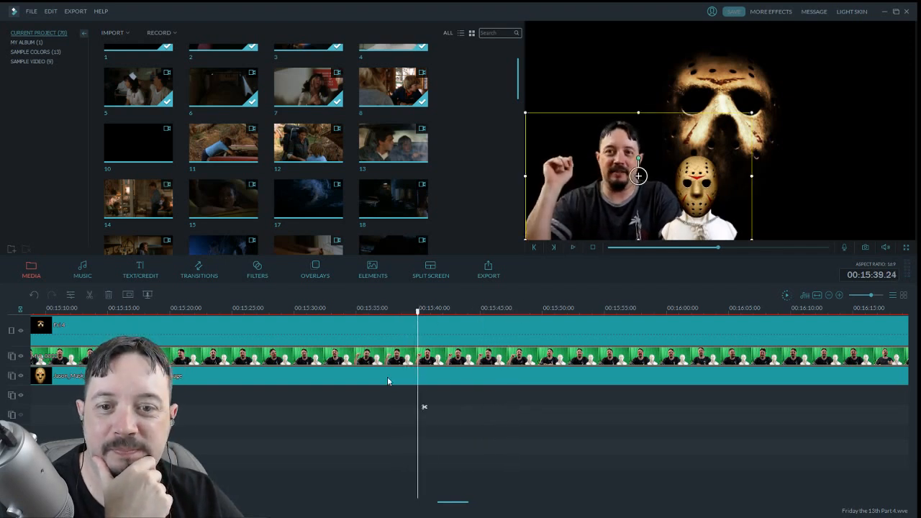
{"action": "left_click", "coordinate": [90, 296]}
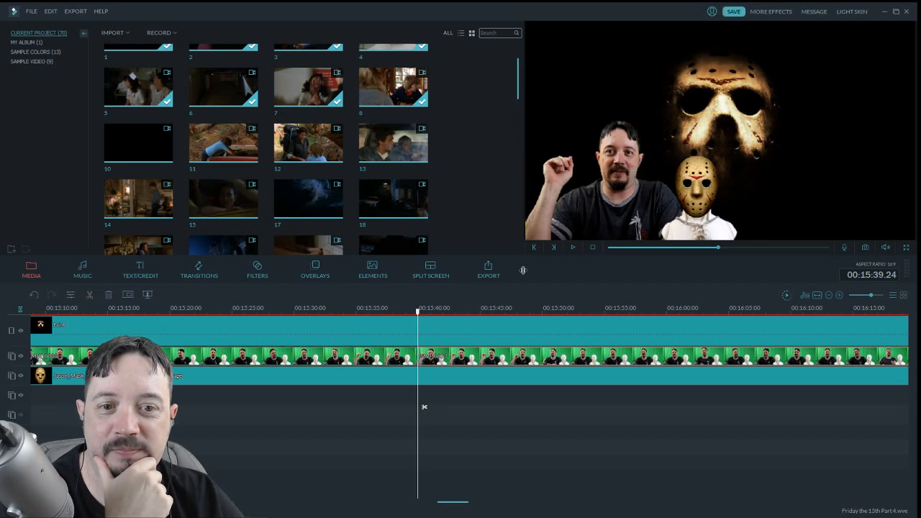
Split the presenter clip at 00:15:46.04, delete the segment between the two cuts, and close the gap with the remaining footage
{"action": "left_click", "coordinate": [574, 248]}
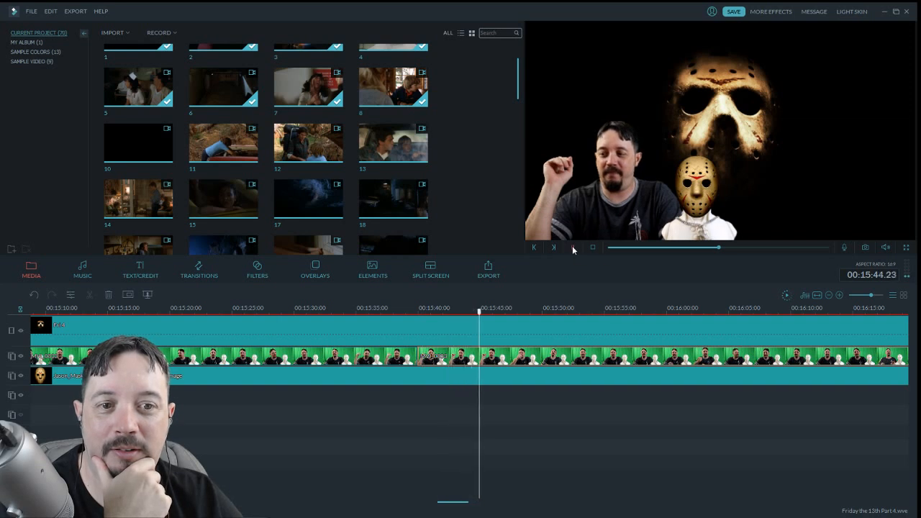
{"action": "left_click", "coordinate": [574, 248]}
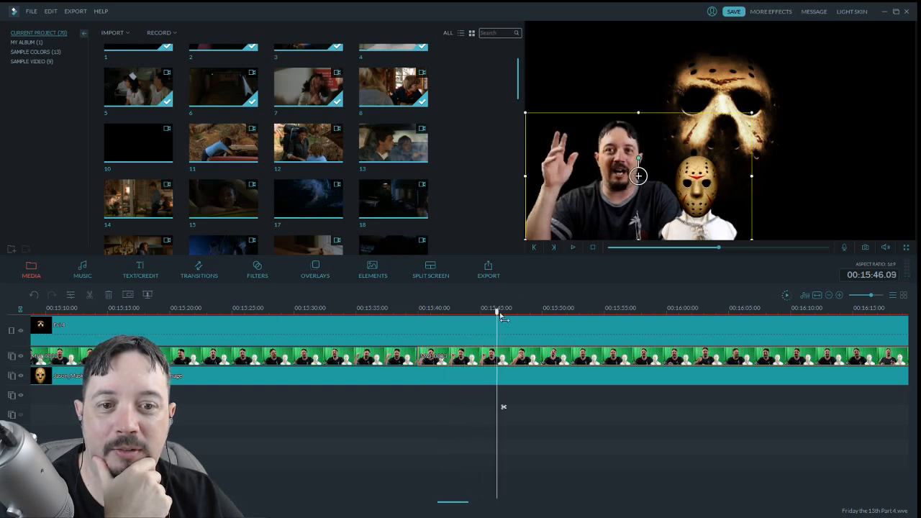
{"action": "left_click_drag", "start_coordinate": [497, 313], "coordinate": [495, 313]}
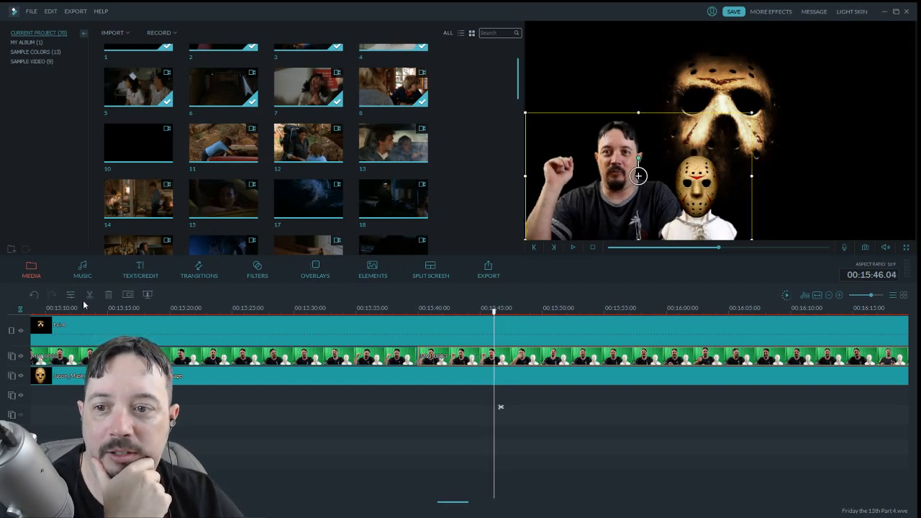
{"action": "left_click", "coordinate": [422, 356]}
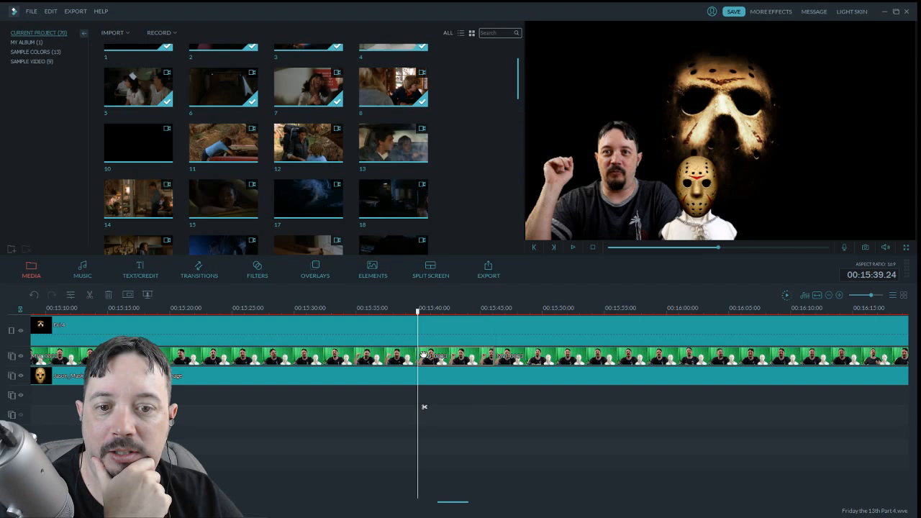
{"action": "key", "text": "Delete"}
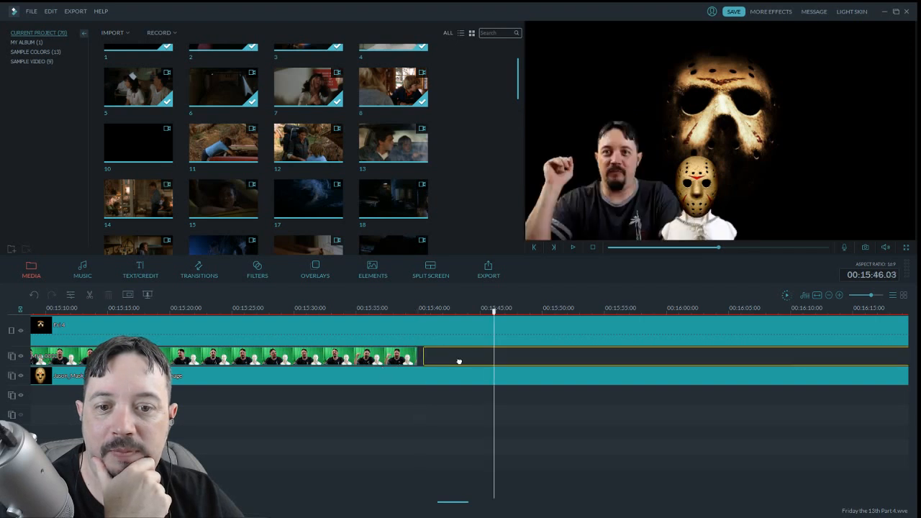
{"action": "key", "text": "ctrl+z"}
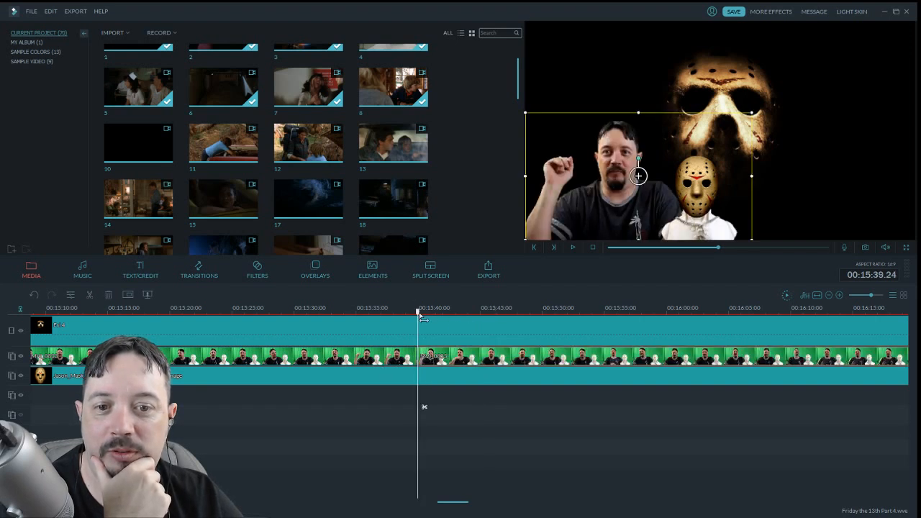
Replay the presenter footage from just before the cut at 00:15:39.24 to check the join
{"action": "left_click", "coordinate": [406, 315]}
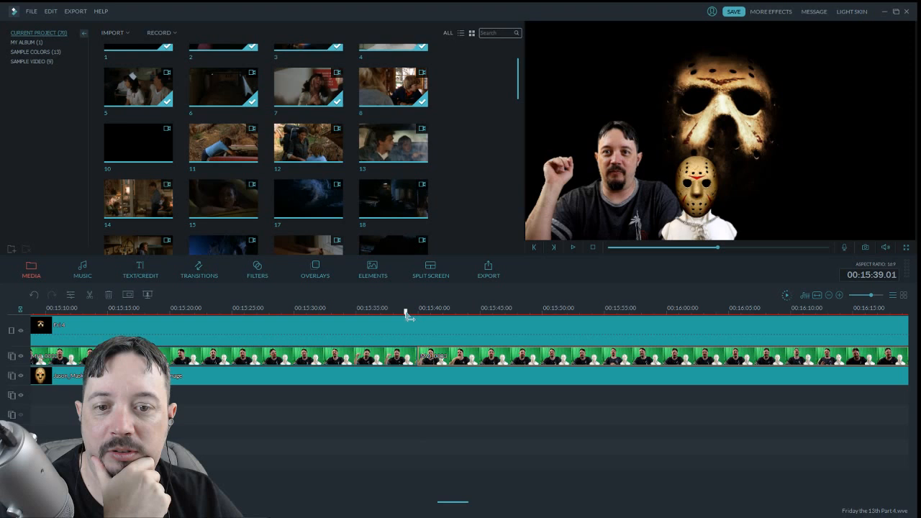
{"action": "left_click", "coordinate": [574, 249]}
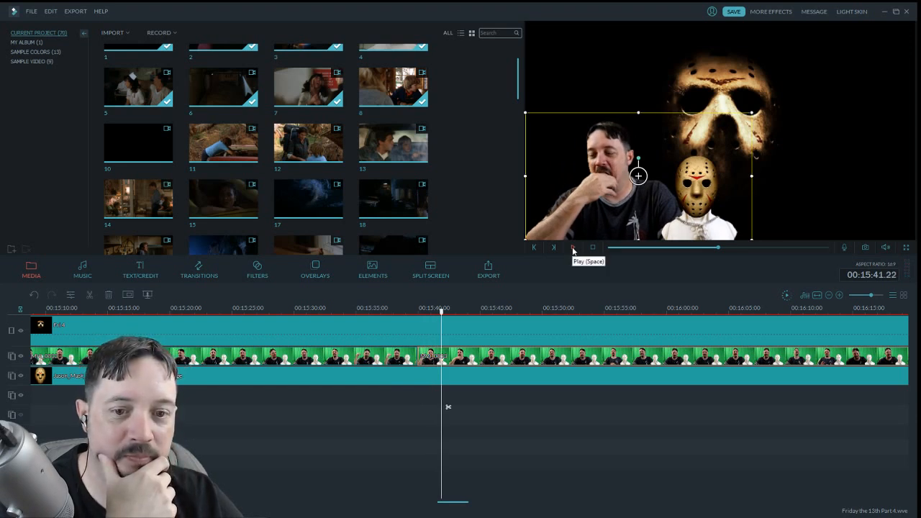
{"action": "left_click", "coordinate": [573, 248]}
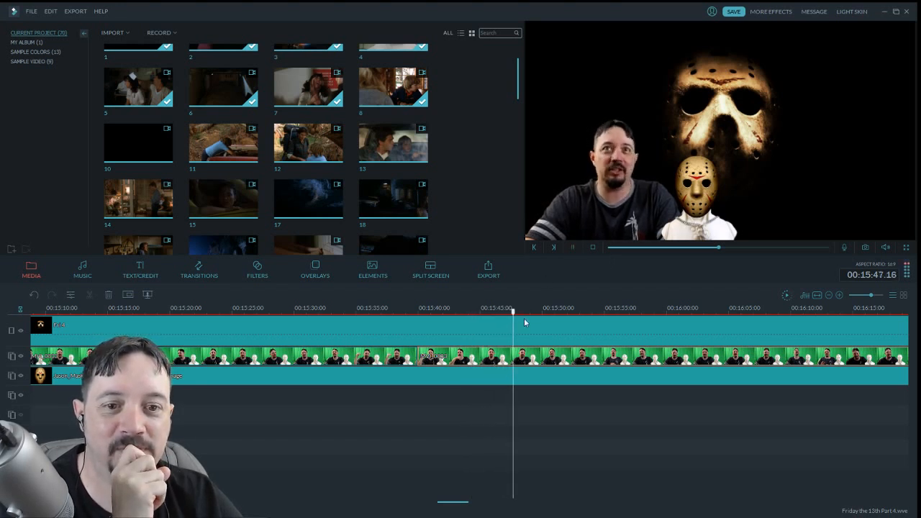
{"action": "left_click_drag", "start_coordinate": [521, 312], "coordinate": [420, 327]}
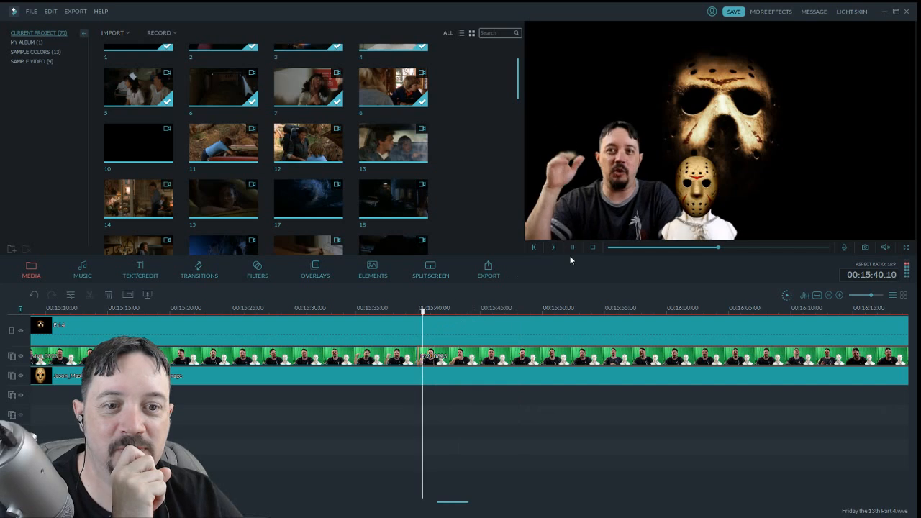
Split the background image, the green-screen presenter clip and the mask image at 00:15:41.24
{"action": "left_click", "coordinate": [436, 326]}
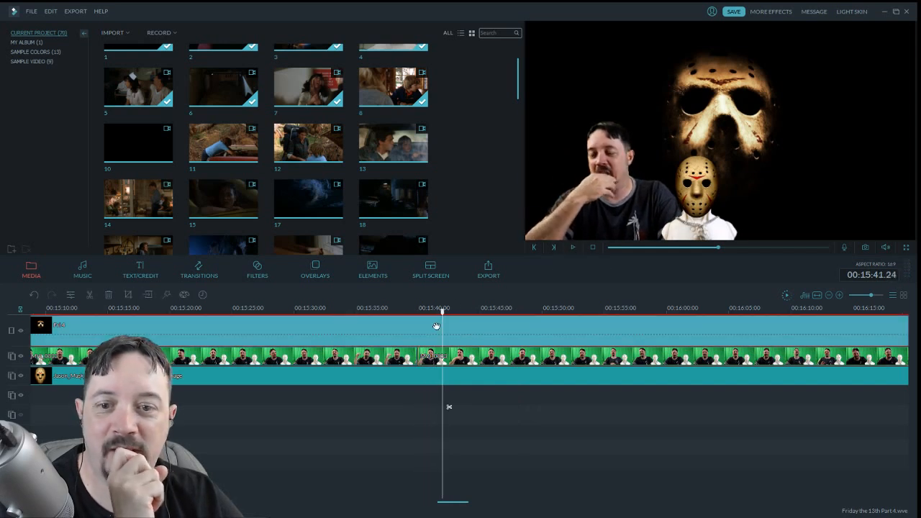
{"action": "key", "text": "ctrl+b"}
{"action": "left_click", "coordinate": [469, 355]}
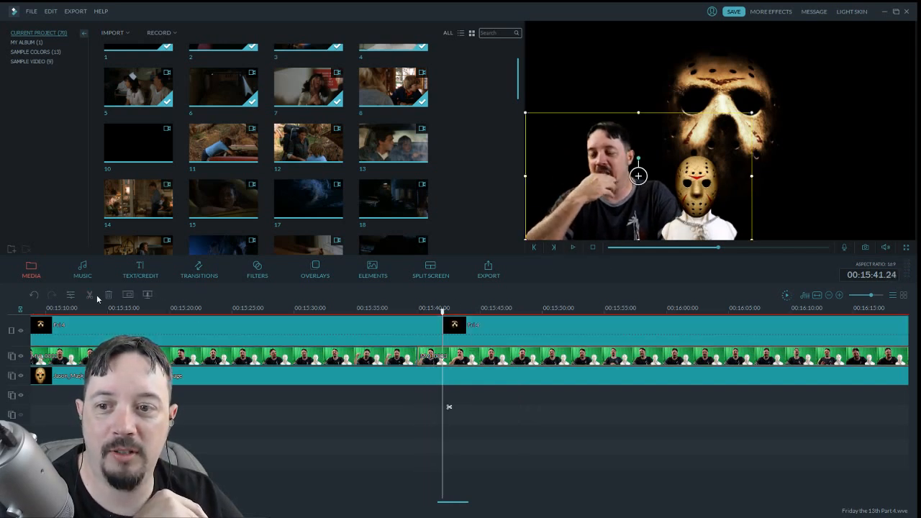
{"action": "key", "text": "ctrl+b"}
{"action": "left_click", "coordinate": [522, 377]}
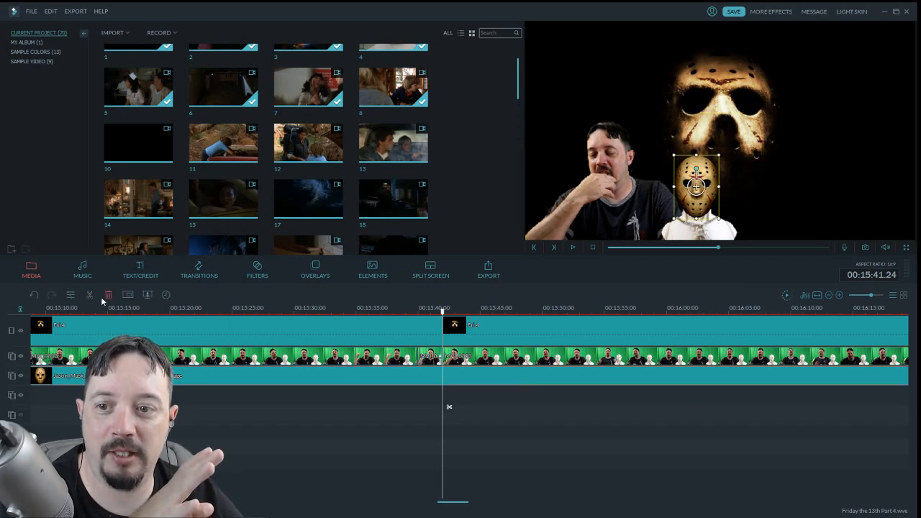
{"action": "key", "text": "ctrl+b"}
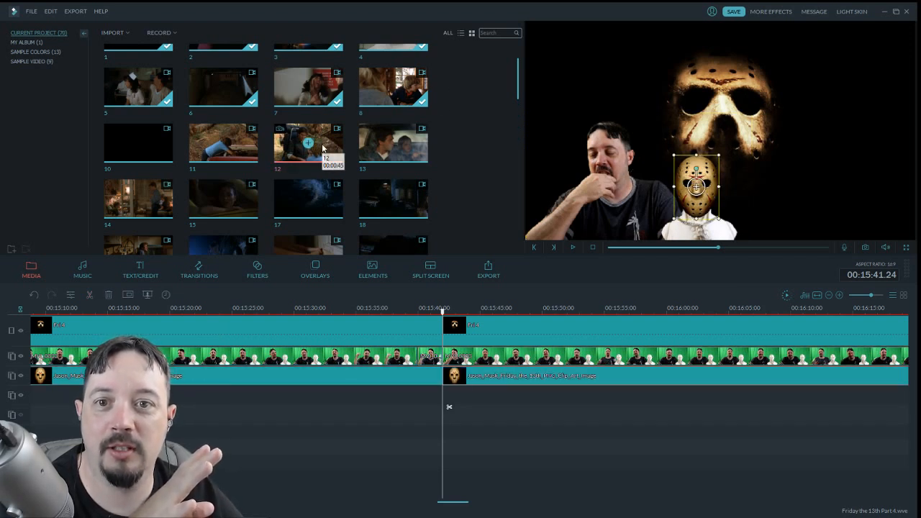
Insert movie clip 12 on the main track at 00:15:41.24, split it at 00:16:01.20, and delete the part before the cut
{"action": "left_click_drag", "start_coordinate": [426, 326], "coordinate": [693, 344]}
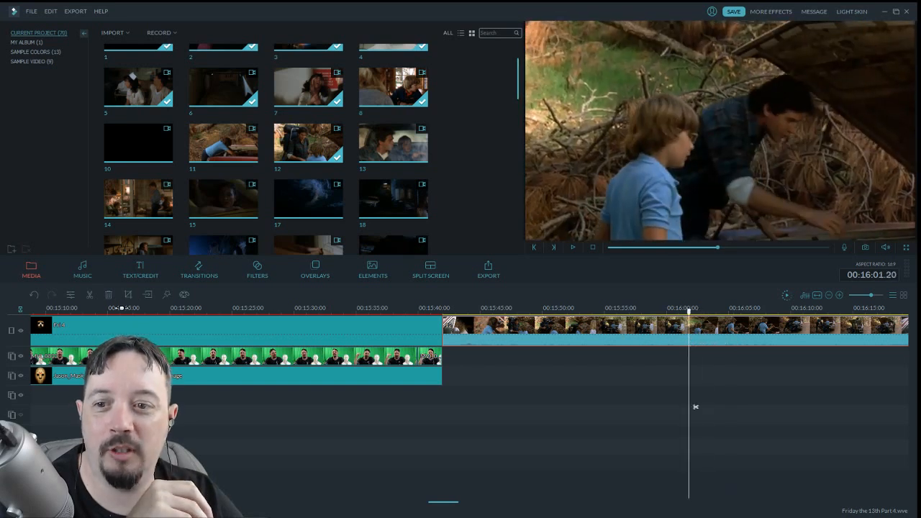
{"action": "left_click", "coordinate": [89, 295]}
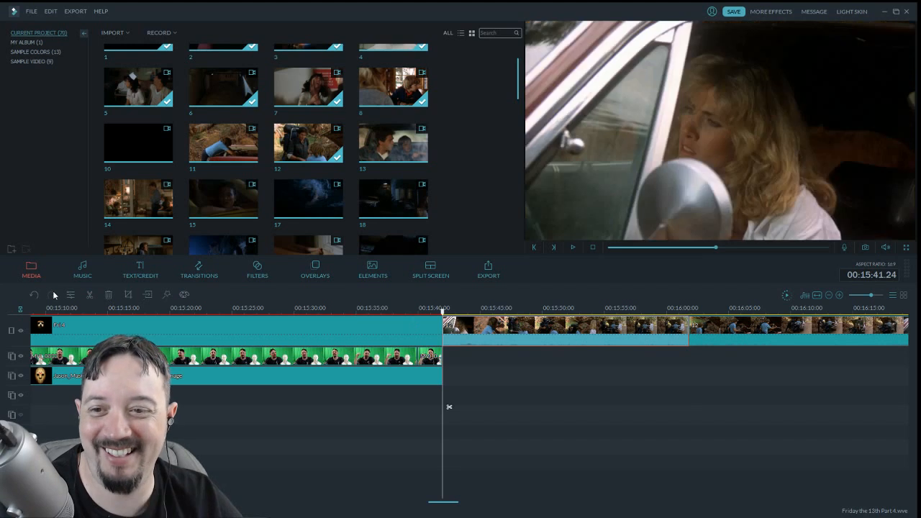
{"action": "left_click", "coordinate": [108, 295]}
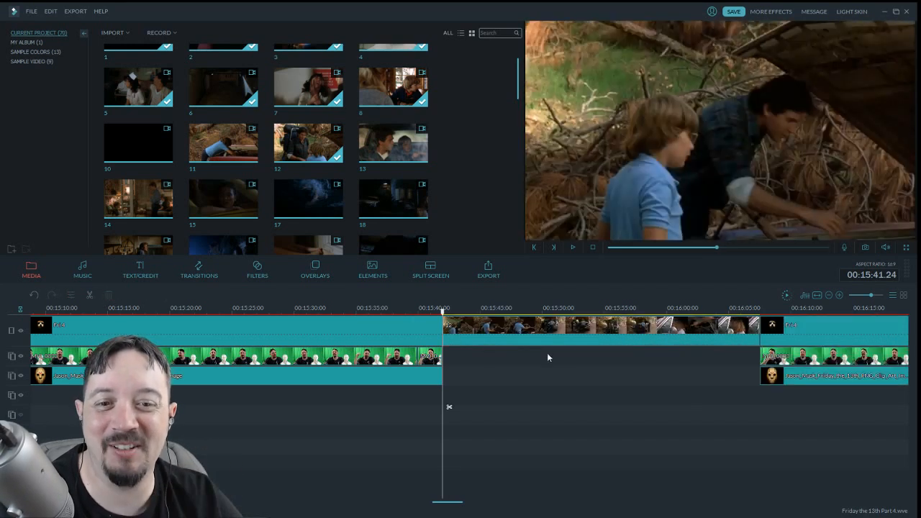
Split movie clip 12 at 00:15:50.09, delete the part before the cut, and play back the remaining footage
{"action": "left_click", "coordinate": [573, 247]}
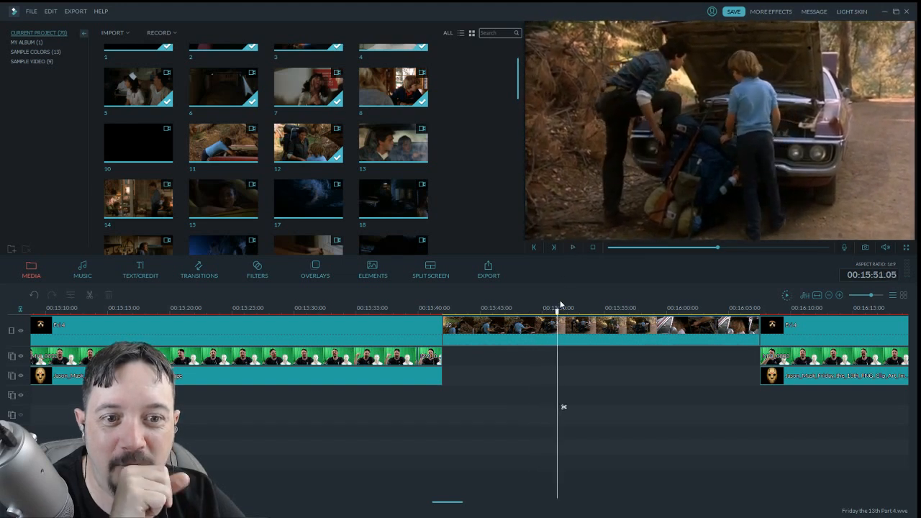
{"action": "left_click_drag", "start_coordinate": [558, 311], "coordinate": [549, 320]}
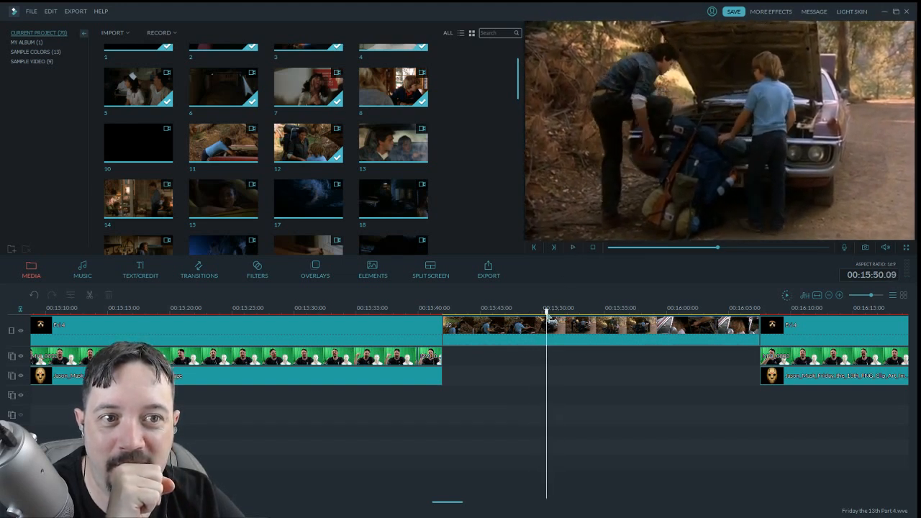
{"action": "key", "text": "ctrl+b"}
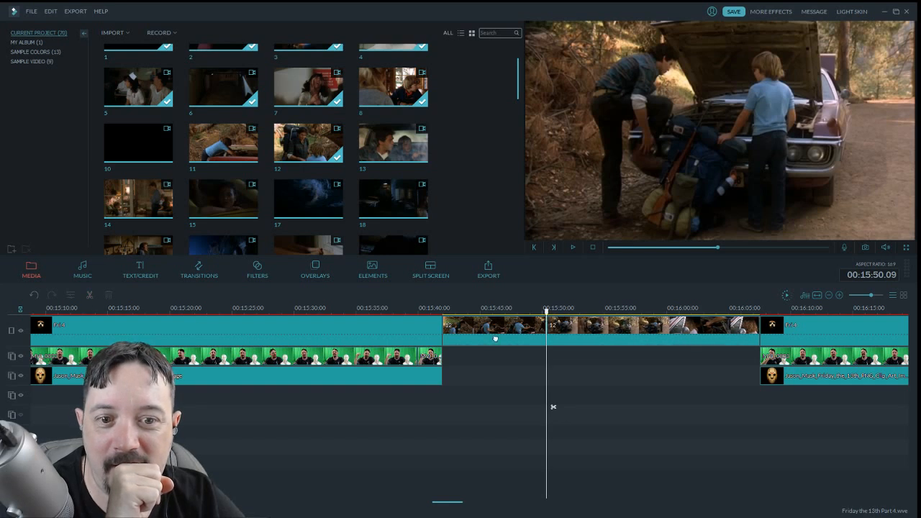
{"action": "left_click", "coordinate": [514, 321]}
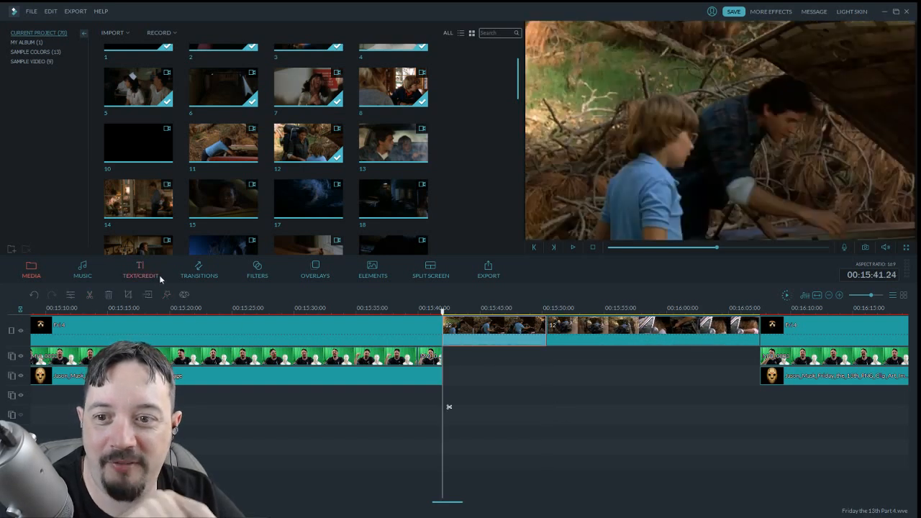
{"action": "left_click", "coordinate": [108, 295]}
{"action": "left_click", "coordinate": [573, 248]}
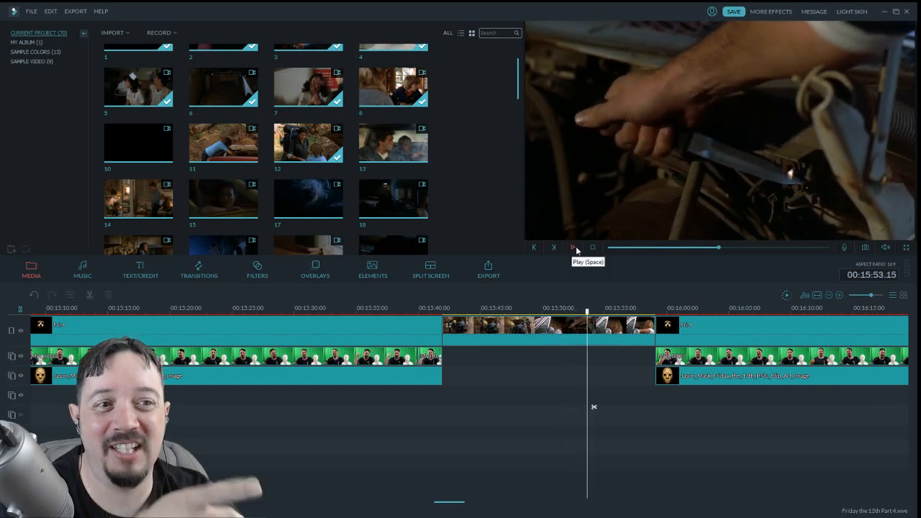
Split movie clip 12 at 00:15:53.15 and delete the part after the cut
{"action": "left_click", "coordinate": [609, 332]}
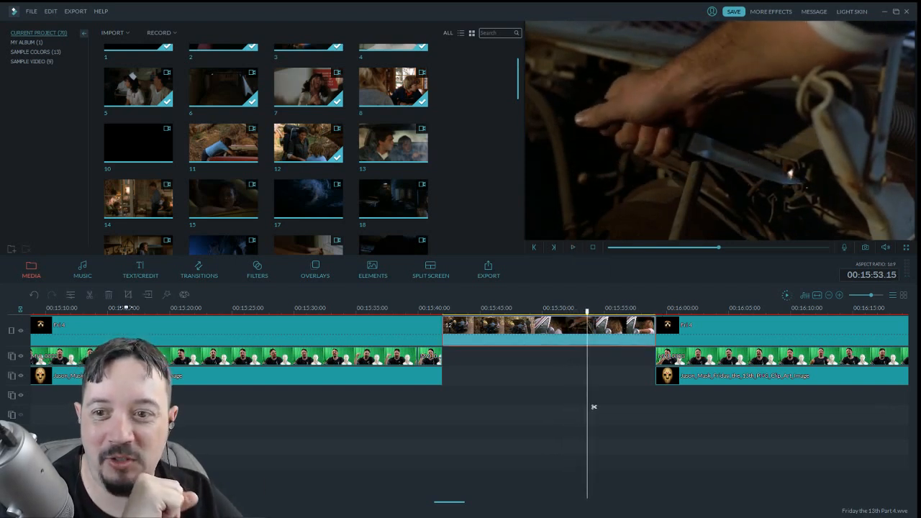
{"action": "key", "text": "ctrl+b"}
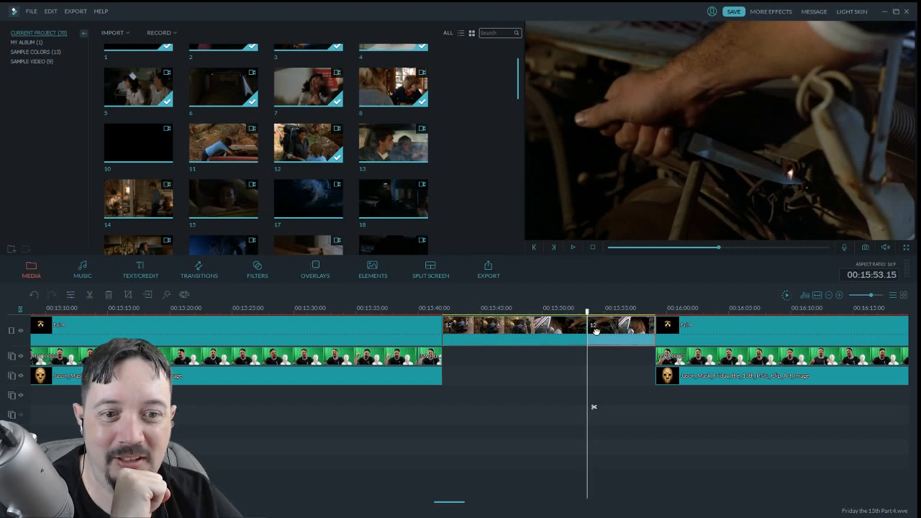
{"action": "left_click", "coordinate": [114, 295]}
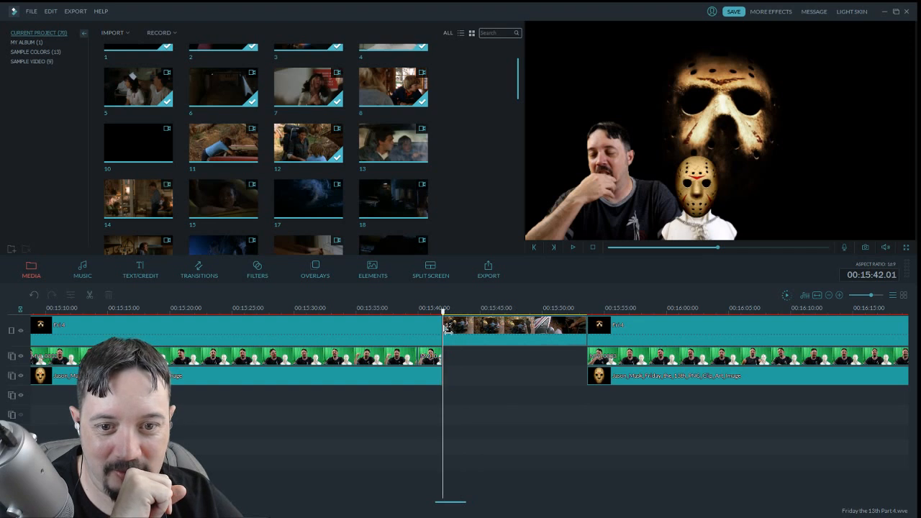
Split movie clip 12 at 00:15:43.10 and delete the part before the cut
{"action": "left_click_drag", "start_coordinate": [448, 331], "coordinate": [447, 332]}
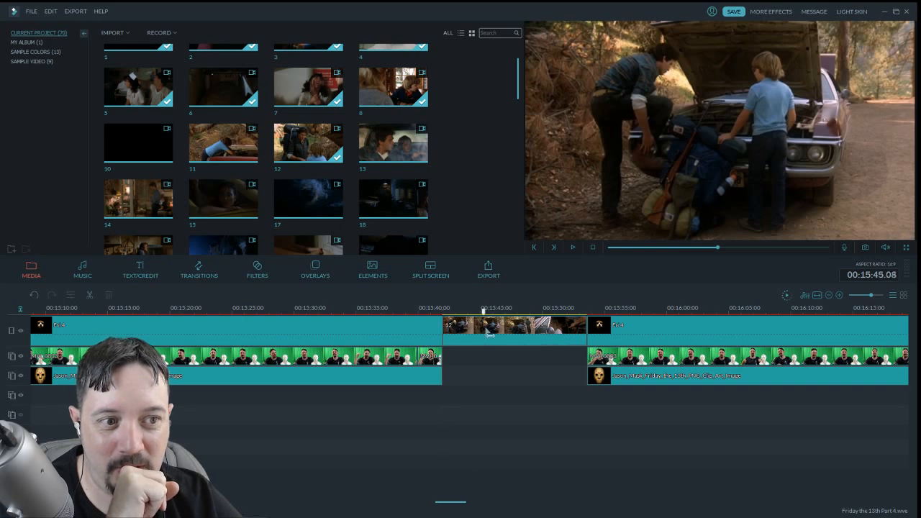
{"action": "left_click_drag", "start_coordinate": [489, 334], "coordinate": [533, 341]}
{"action": "mouse_move", "coordinate": [463, 341]}
{"action": "left_mouse_down"}
{"action": "mouse_move", "coordinate": [455, 340]}
{"action": "mouse_move", "coordinate": [465, 339]}
{"action": "left_mouse_up"}
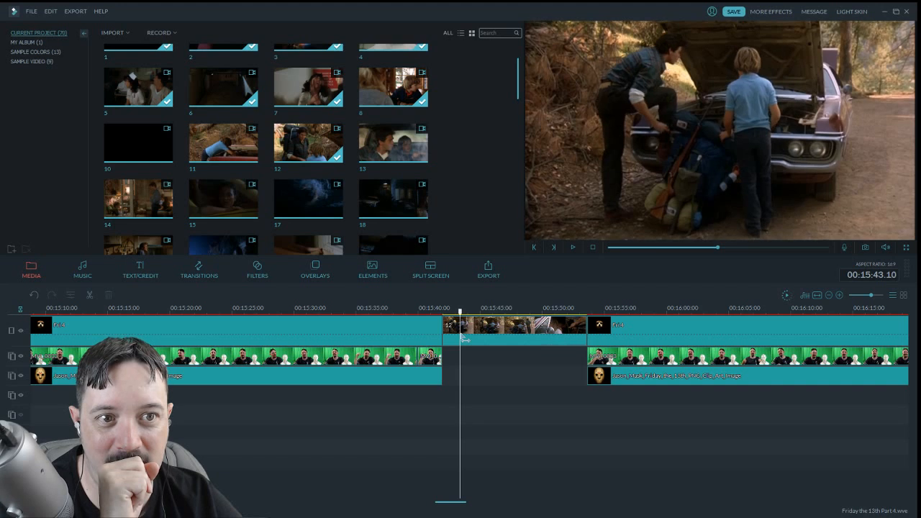
{"action": "left_click", "coordinate": [89, 295]}
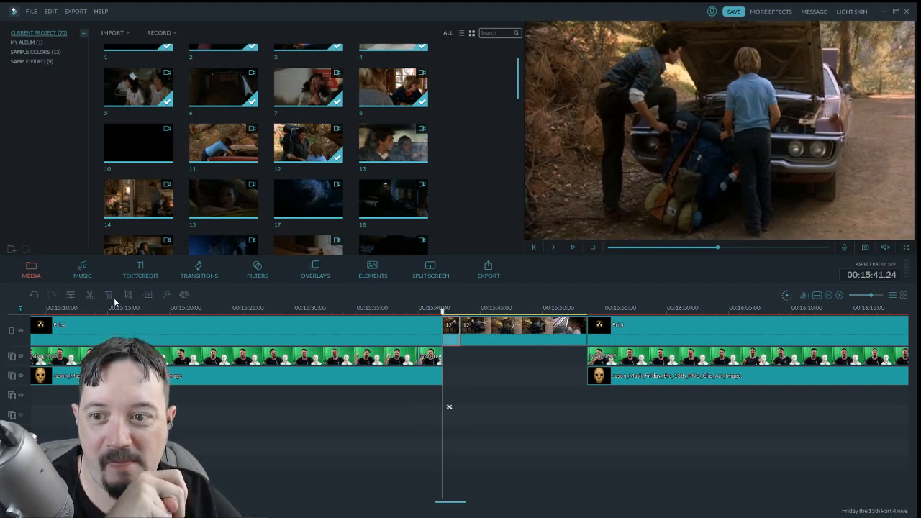
{"action": "left_click", "coordinate": [110, 295]}
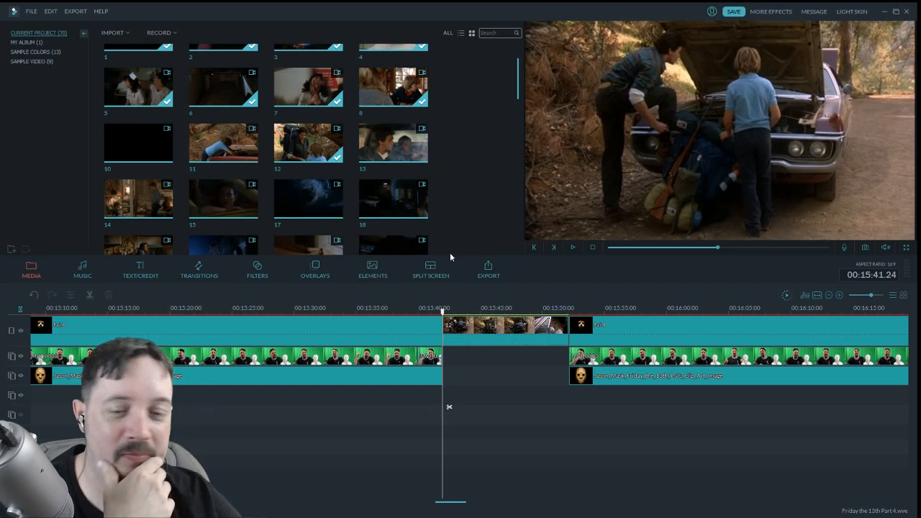
Split movie clip 12 at 00:15:51.24 and delete the short remainder after the cut
{"action": "left_click", "coordinate": [444, 314]}
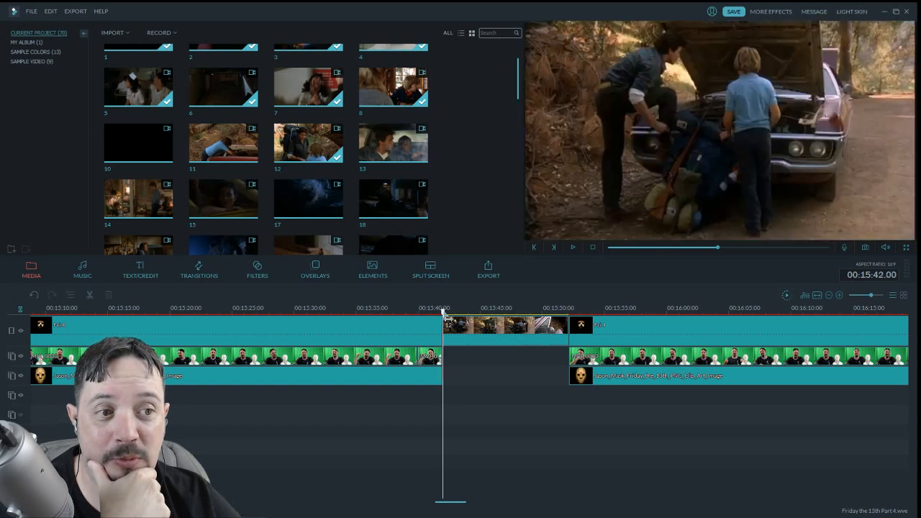
{"action": "left_click_drag", "start_coordinate": [443, 315], "coordinate": [569, 331]}
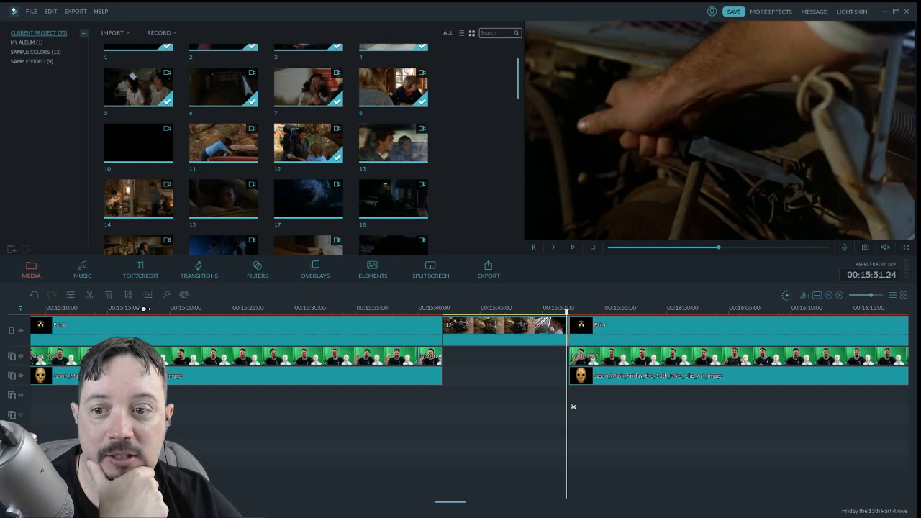
{"action": "left_click", "coordinate": [108, 295]}
Set the audio fade-out of trimmed movie clip 12 to 1.16 s and replay from just before the clip
{"action": "double_click", "coordinate": [545, 336]}
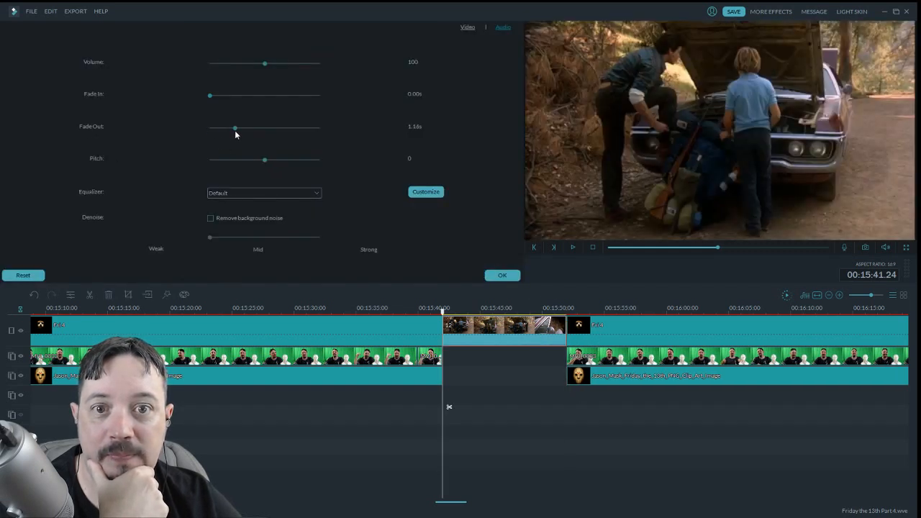
{"action": "left_click", "coordinate": [503, 275]}
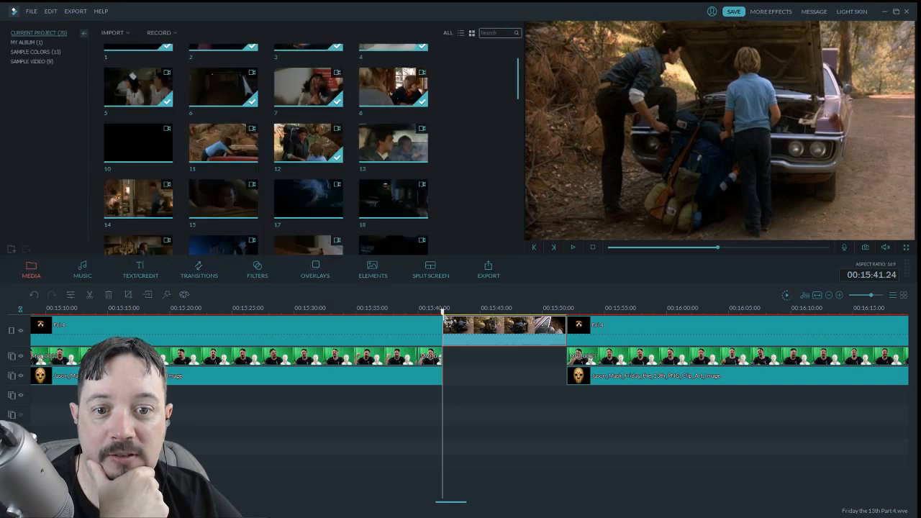
{"action": "left_click", "coordinate": [435, 314]}
{"action": "left_click", "coordinate": [572, 248]}
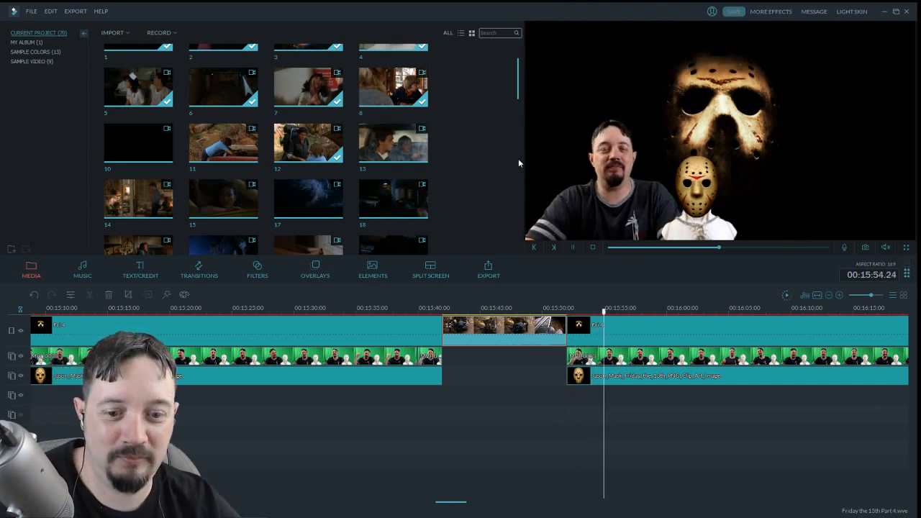
Play the presenter footage after clip 12 and split the background, presenter and mask clips at 00:16:06.19
{"action": "left_click_drag", "start_coordinate": [445, 504], "coordinate": [457, 504]}
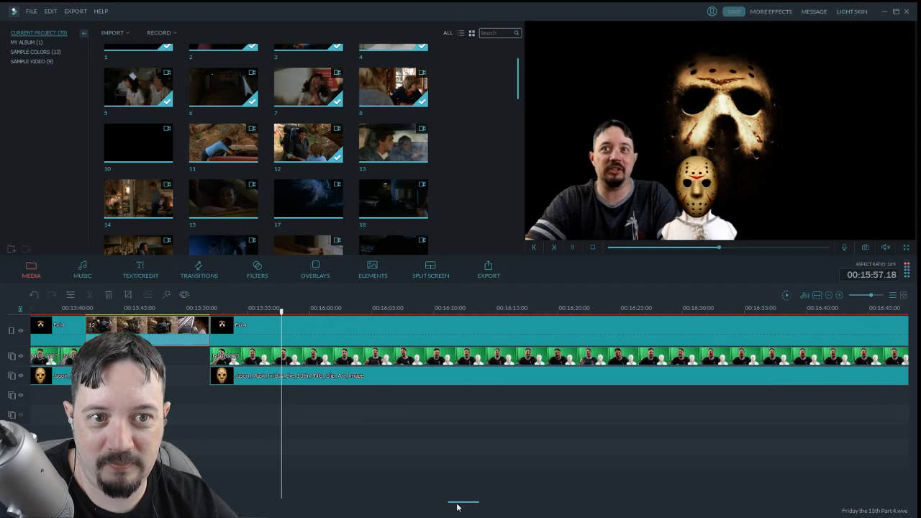
{"action": "left_click", "coordinate": [574, 249]}
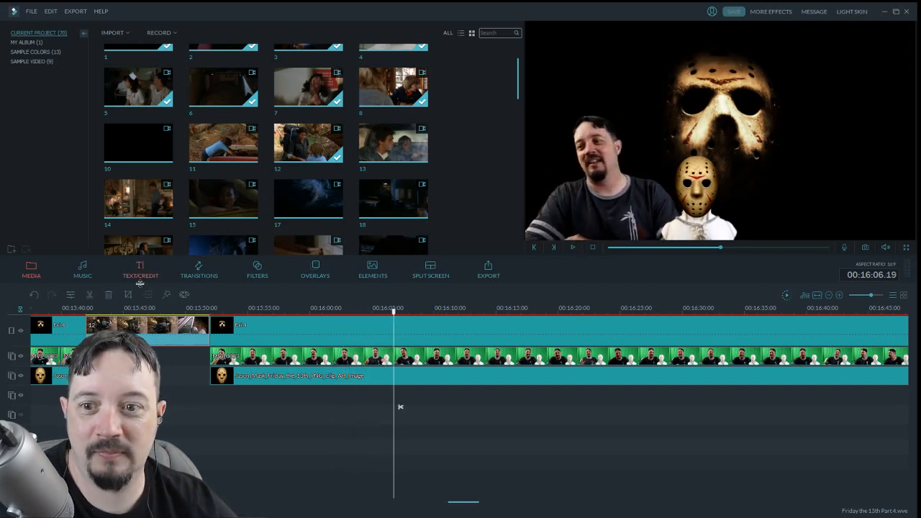
{"action": "left_click", "coordinate": [91, 296]}
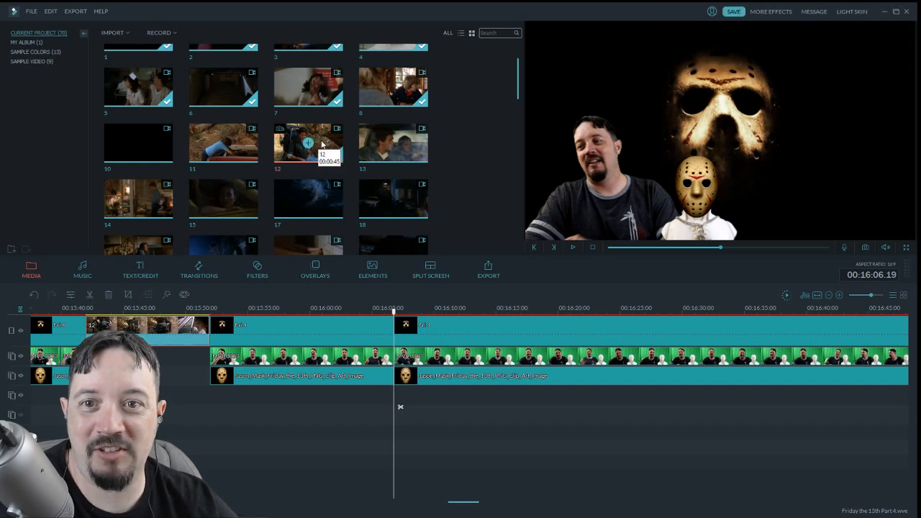
Insert movie clip 12 on the main track at 00:16:06.19 and cut away its footage before 00:16:08.18
{"action": "left_click_drag", "start_coordinate": [426, 351], "coordinate": [421, 328]}
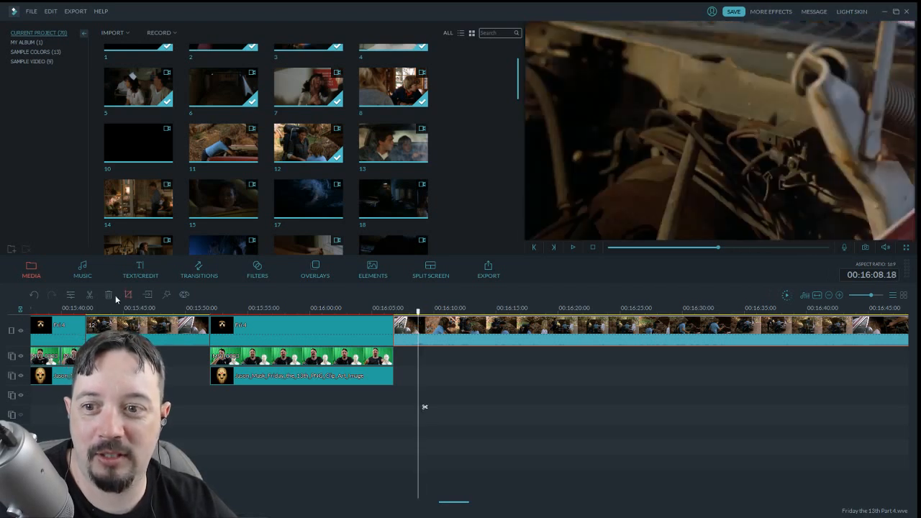
{"action": "left_click", "coordinate": [90, 294]}
{"action": "left_click", "coordinate": [412, 330]}
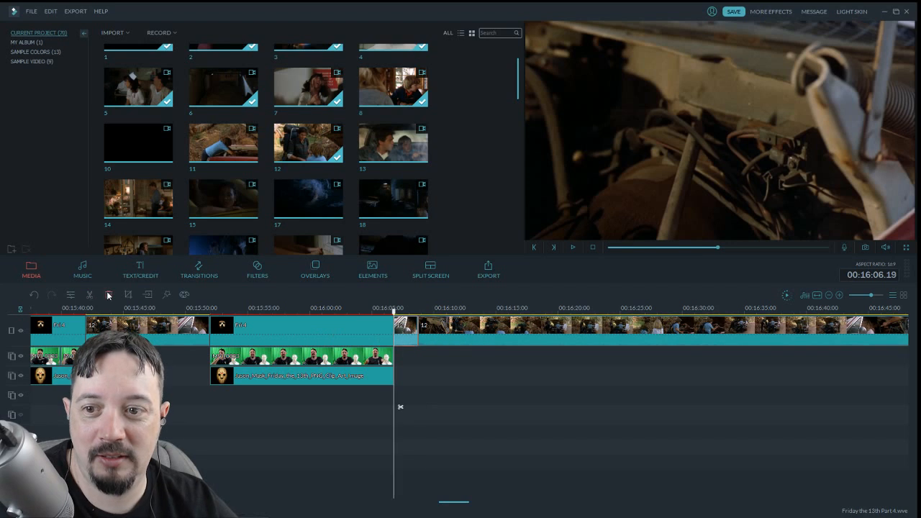
{"action": "left_click", "coordinate": [107, 293]}
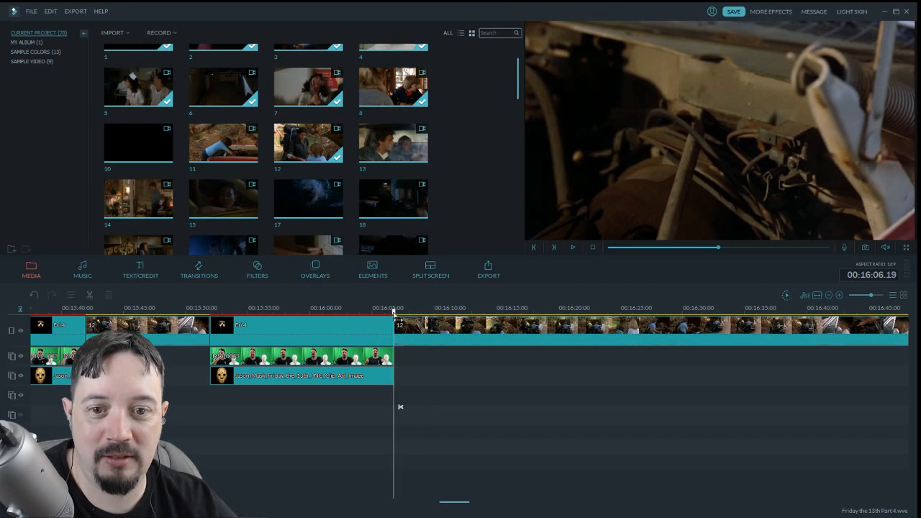
Play the newly inserted clip 12, split it at 00:16:12.00, and delete the part after the cut
{"action": "left_click", "coordinate": [573, 247]}
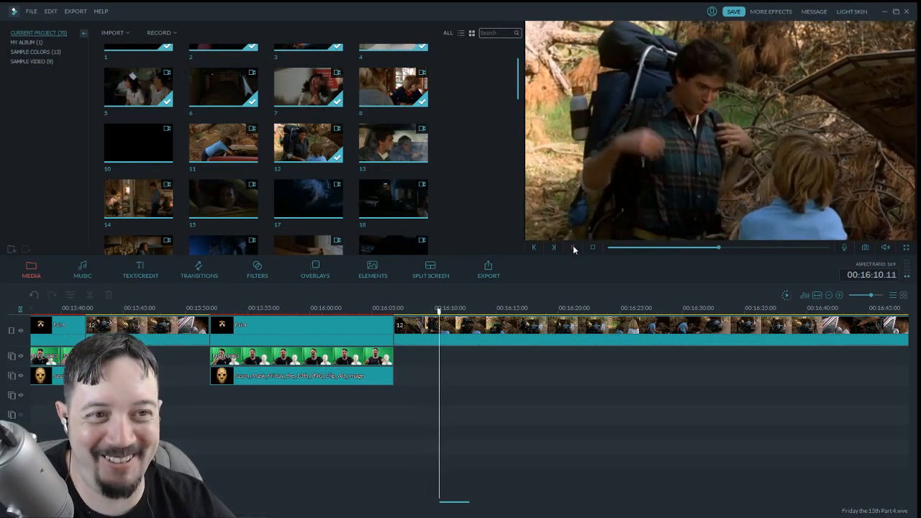
{"action": "left_click", "coordinate": [573, 247]}
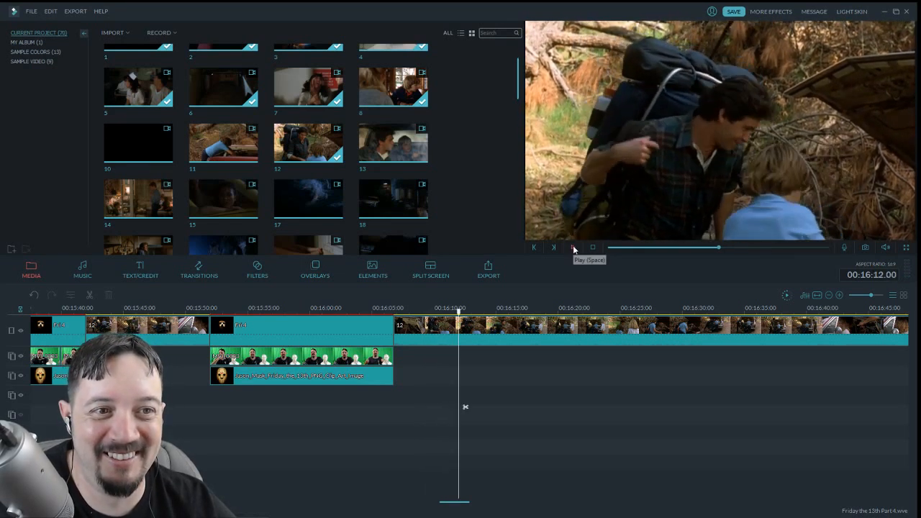
{"action": "left_click", "coordinate": [90, 299]}
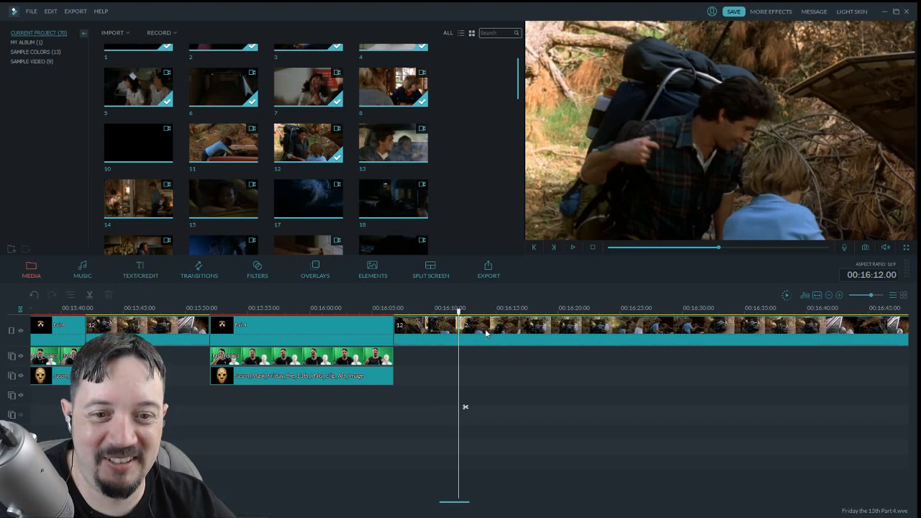
Set the second clip 12's audio fade-out to 1.12 s, then save the project while replaying the join
{"action": "double_click", "coordinate": [397, 344]}
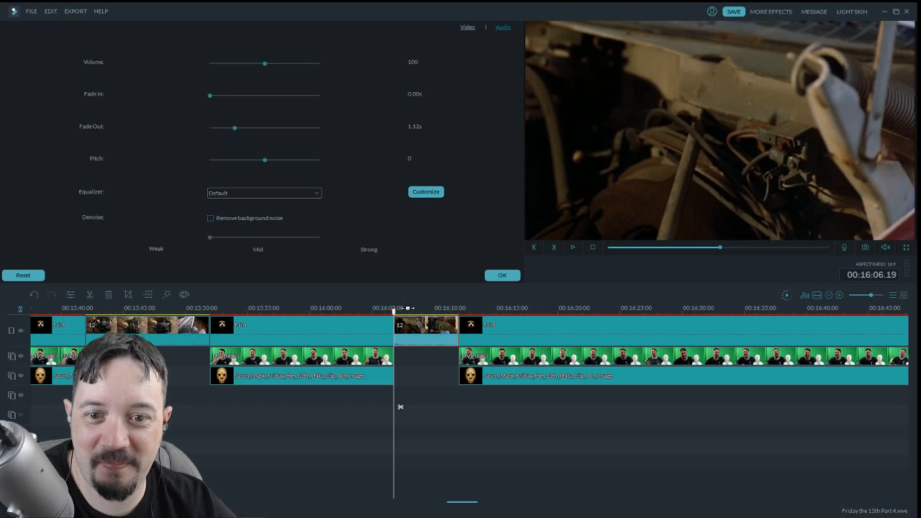
{"action": "left_click", "coordinate": [502, 275]}
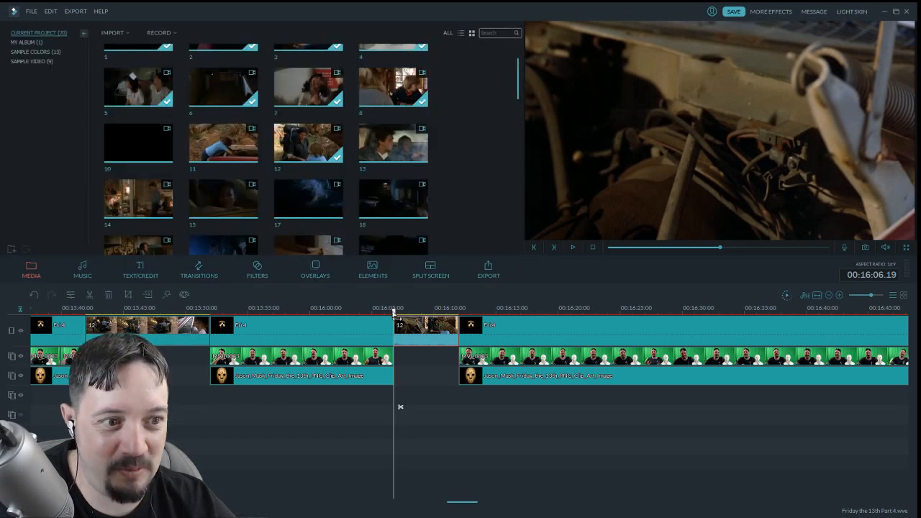
{"action": "mouse_move", "coordinate": [394, 311]}
{"action": "left_mouse_down"}
{"action": "mouse_move", "coordinate": [473, 325]}
{"action": "mouse_move", "coordinate": [397, 326]}
{"action": "left_mouse_up"}
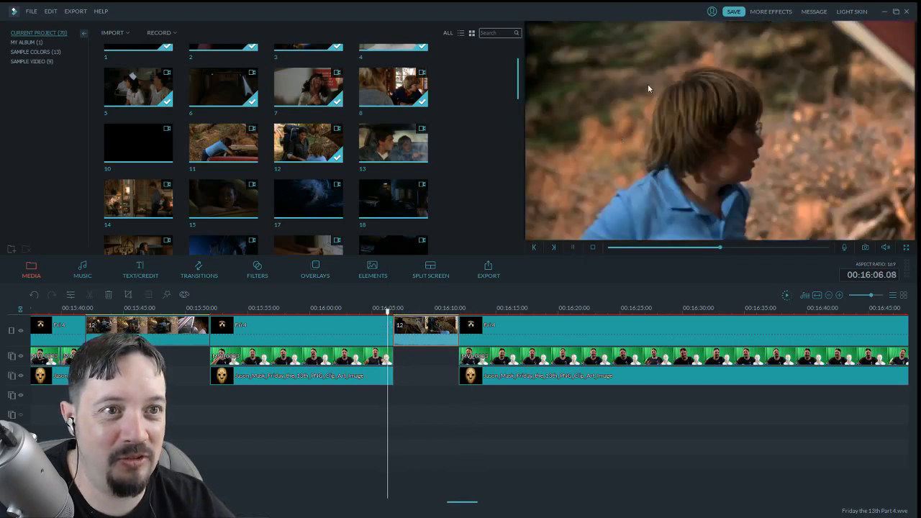
{"action": "left_click", "coordinate": [733, 12]}
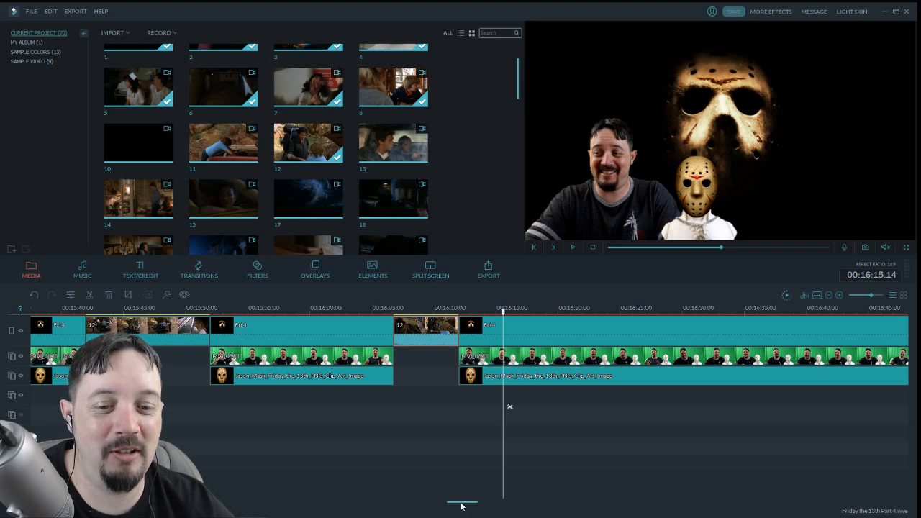
Play the following presenter footage and preview movie clip 12 from the media library up to 00:00:27.19
{"action": "left_click_drag", "start_coordinate": [461, 507], "coordinate": [471, 508]}
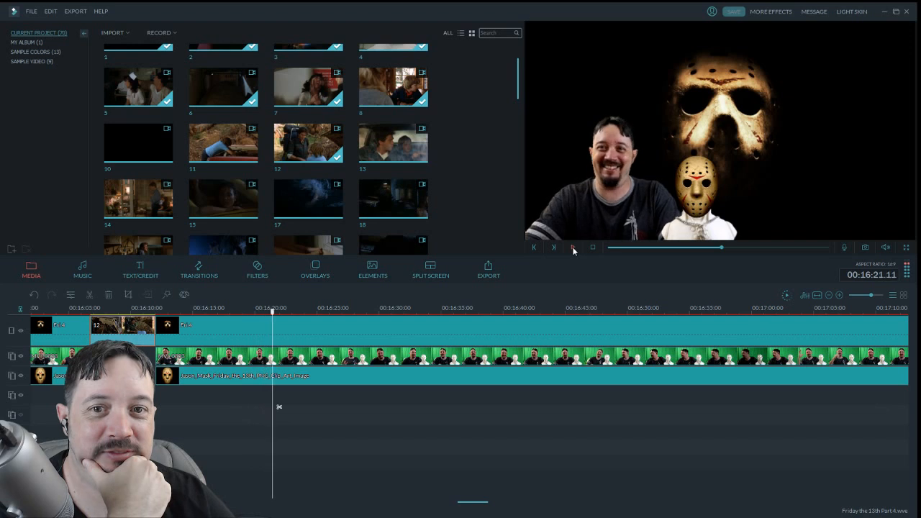
{"action": "left_click", "coordinate": [321, 152]}
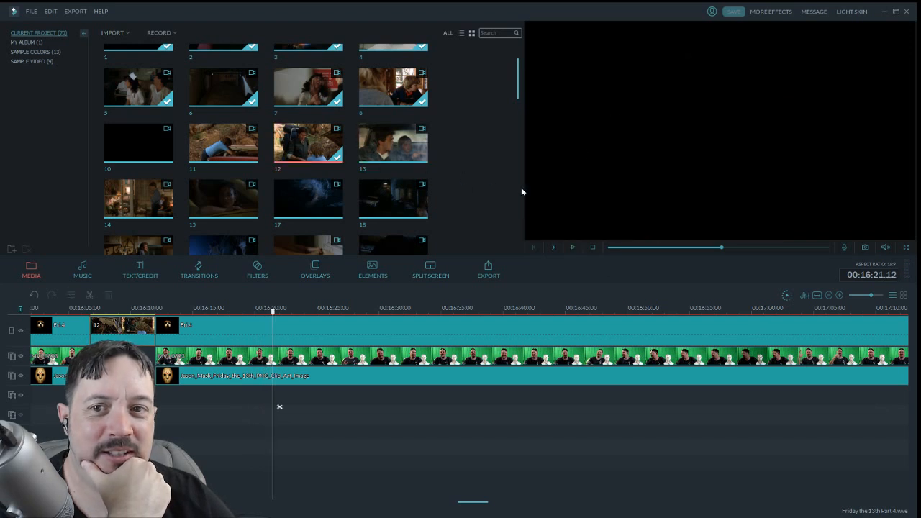
{"action": "left_click_drag", "start_coordinate": [642, 247], "coordinate": [745, 255]}
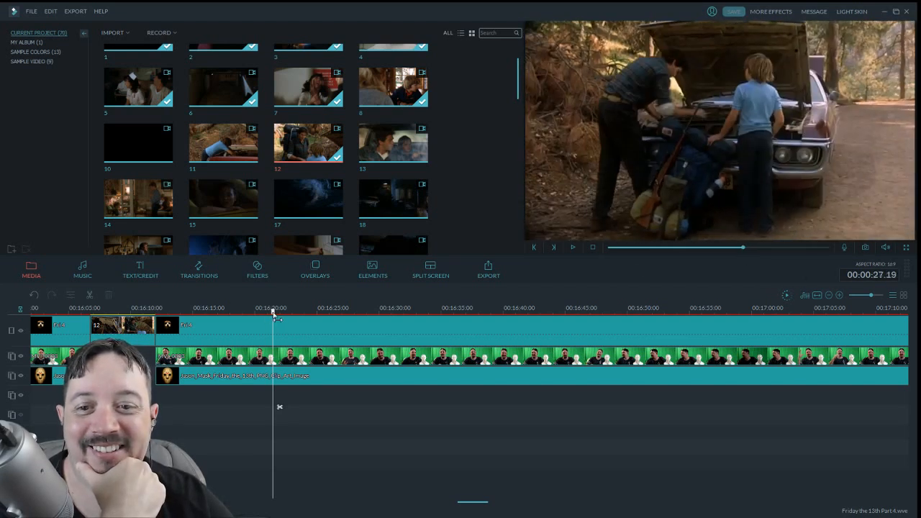
Replay the presenter footage, split the background, presenter and mask clips at 00:16:24.12, and insert movie clip 12 there
{"action": "left_click_drag", "start_coordinate": [274, 314], "coordinate": [259, 316]}
{"action": "left_click", "coordinate": [574, 248]}
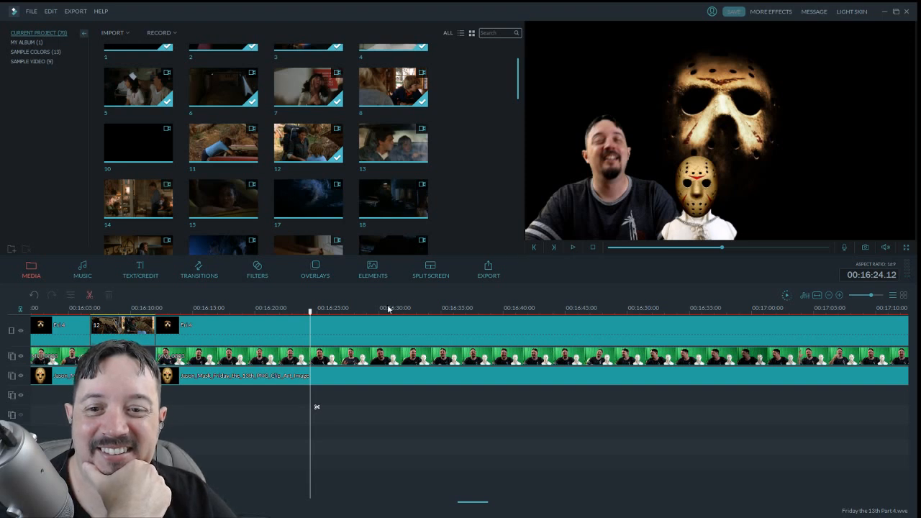
{"action": "key", "text": "ctrl+b"}
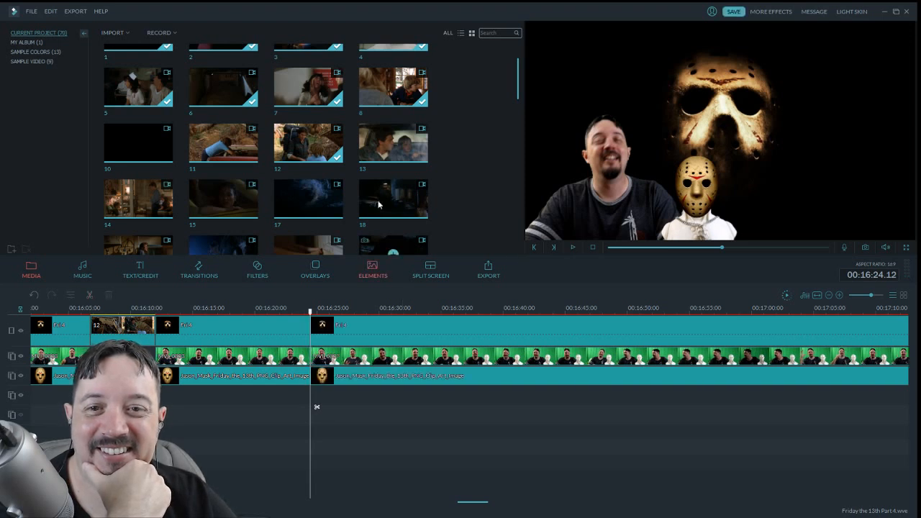
{"action": "left_click", "coordinate": [328, 142]}
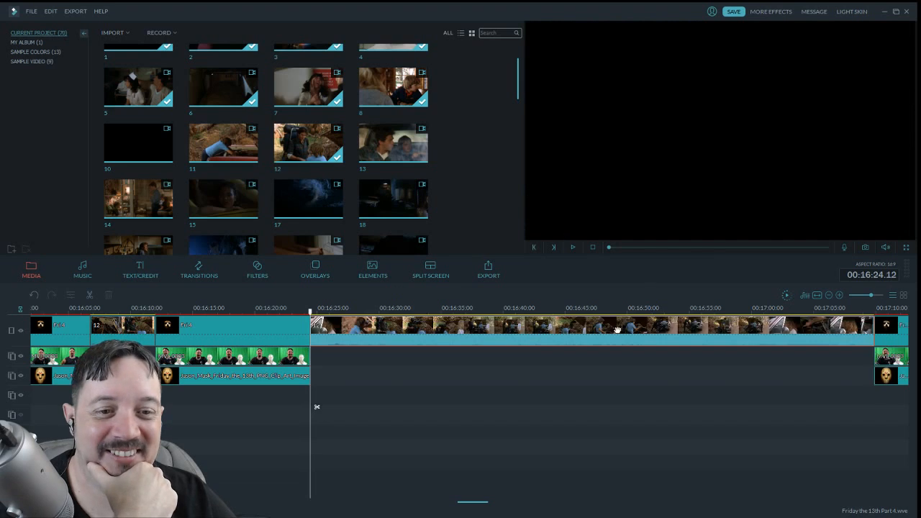
Split the inserted clip 12 at 00:17:04.16, delete the part before the cut, and play back the remaining footage
{"action": "left_click", "coordinate": [716, 309]}
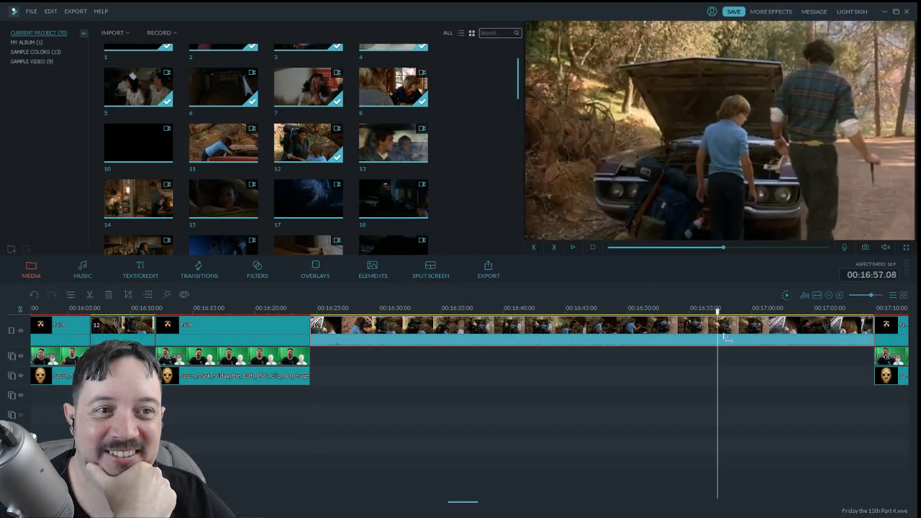
{"action": "left_click_drag", "start_coordinate": [727, 337], "coordinate": [813, 342]}
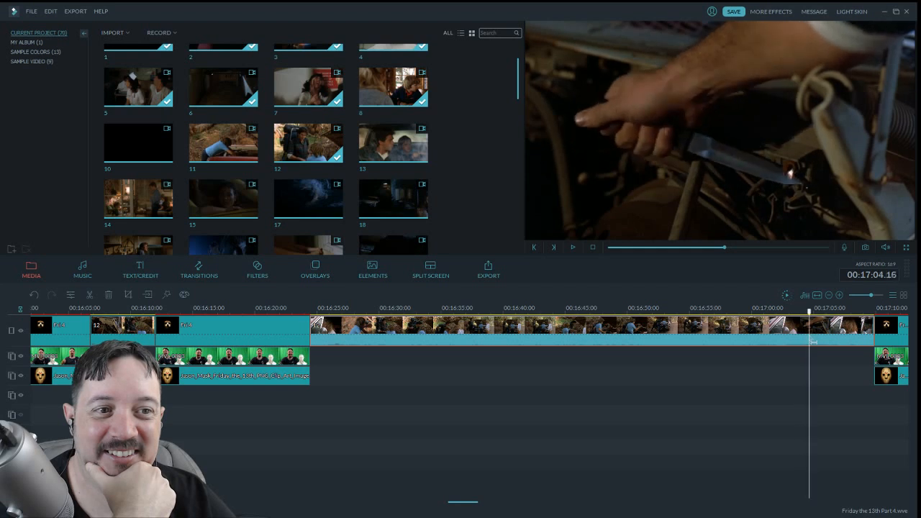
{"action": "left_click", "coordinate": [93, 295]}
{"action": "left_click", "coordinate": [602, 337]}
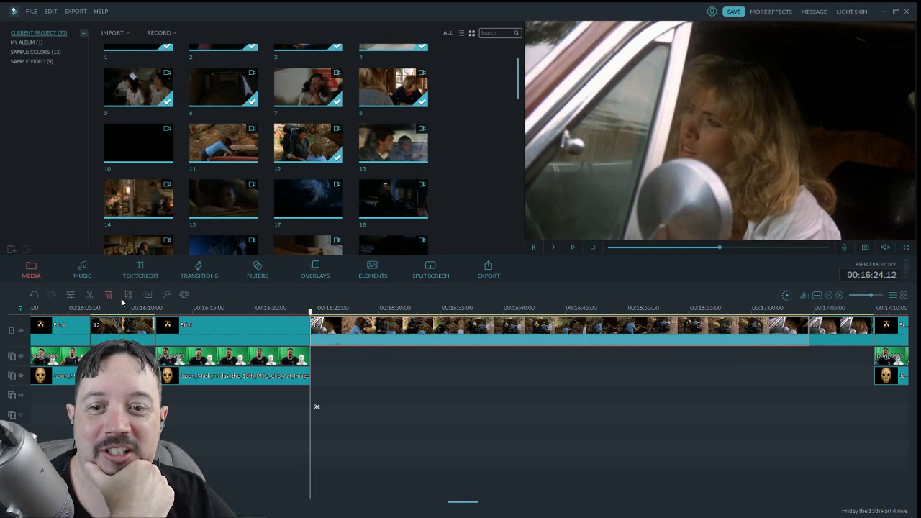
{"action": "key", "text": "Delete"}
{"action": "left_click", "coordinate": [573, 248]}
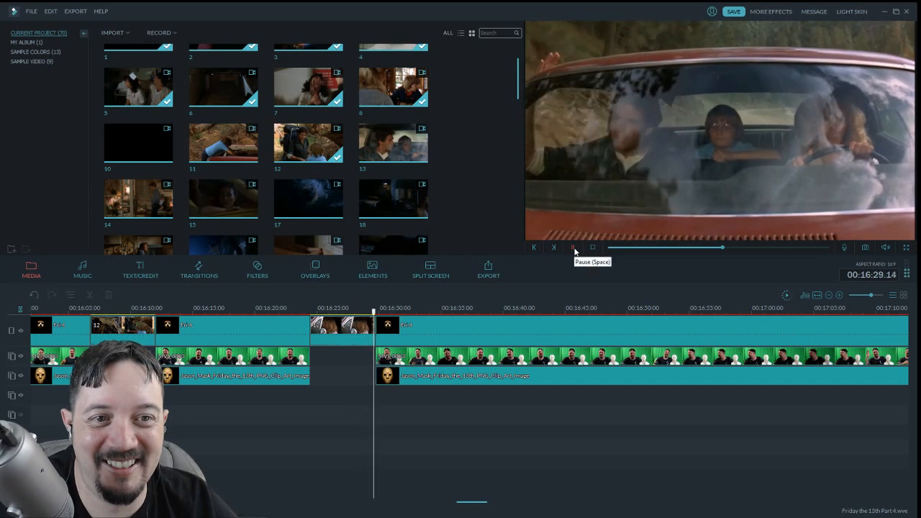
Set the inserted clip 12's volume to 200 and audio fade-out to 1.20 s, then replay the join
{"action": "double_click", "coordinate": [313, 330]}
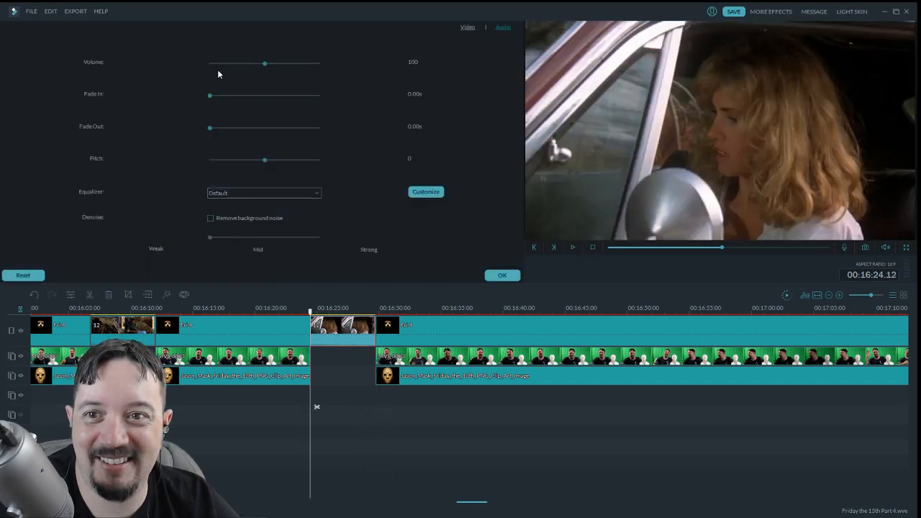
{"action": "left_click_drag", "start_coordinate": [263, 62], "coordinate": [362, 61]}
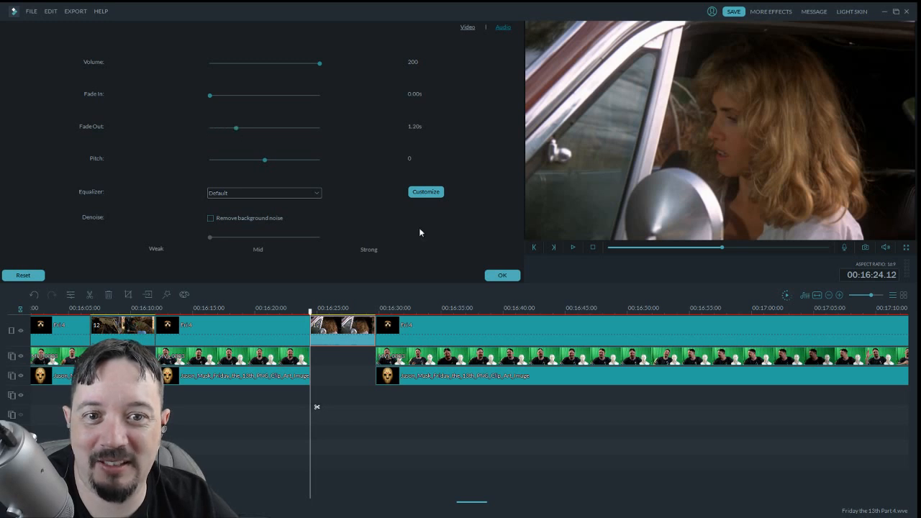
{"action": "left_click", "coordinate": [501, 275]}
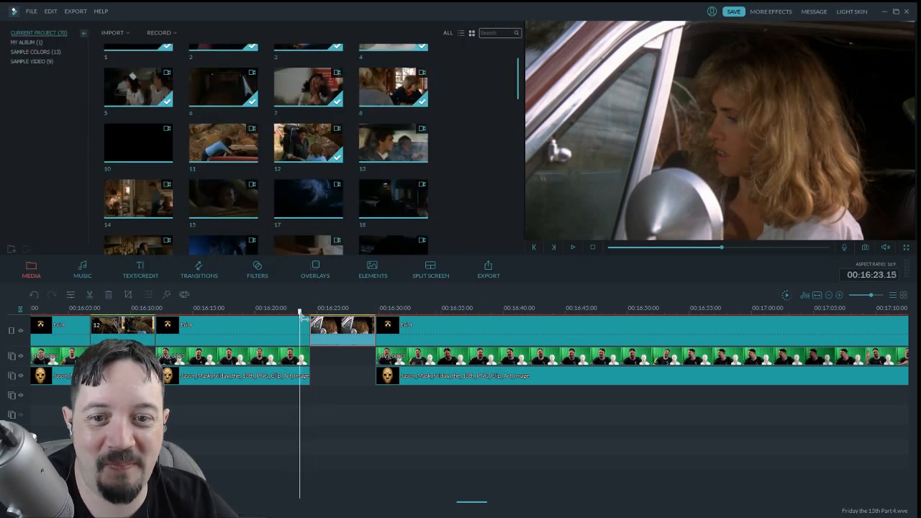
{"action": "left_click_drag", "start_coordinate": [299, 312], "coordinate": [291, 312]}
{"action": "left_click", "coordinate": [572, 248]}
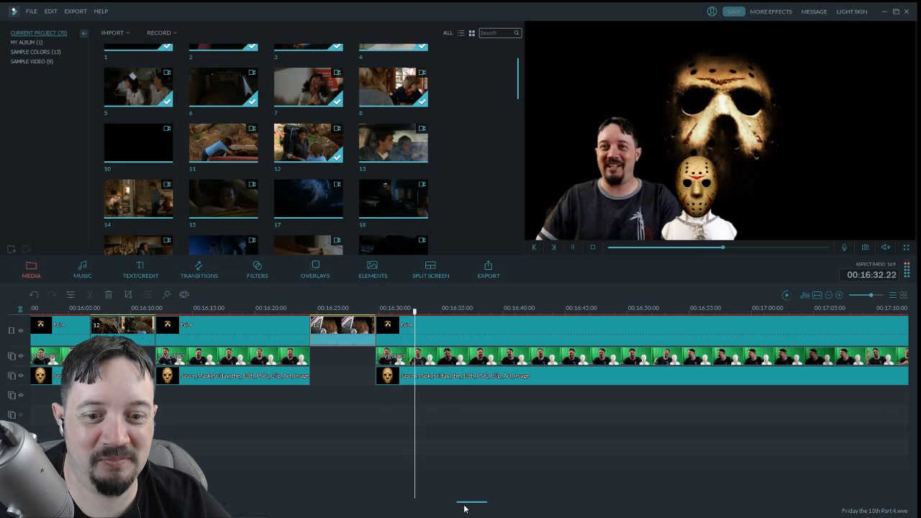
Play the following presenter footage, split the background, presenter and mask clips at 00:16:50.18, and insert movie clip 13 there
{"action": "left_click_drag", "start_coordinate": [467, 503], "coordinate": [476, 505]}
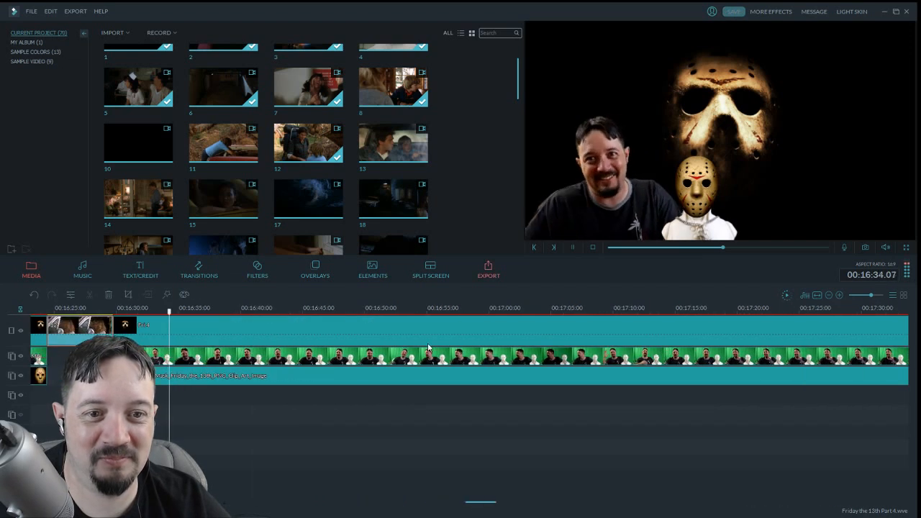
{"action": "left_click", "coordinate": [574, 251]}
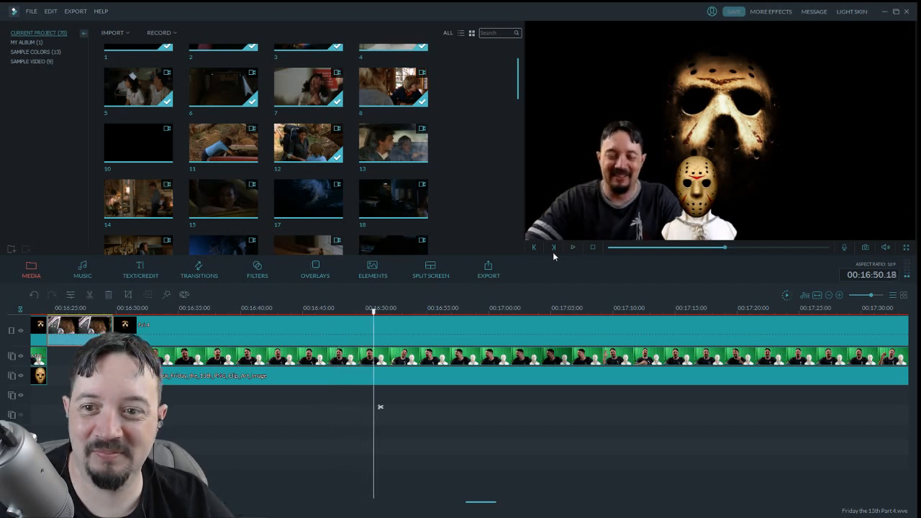
{"action": "left_click", "coordinate": [90, 295]}
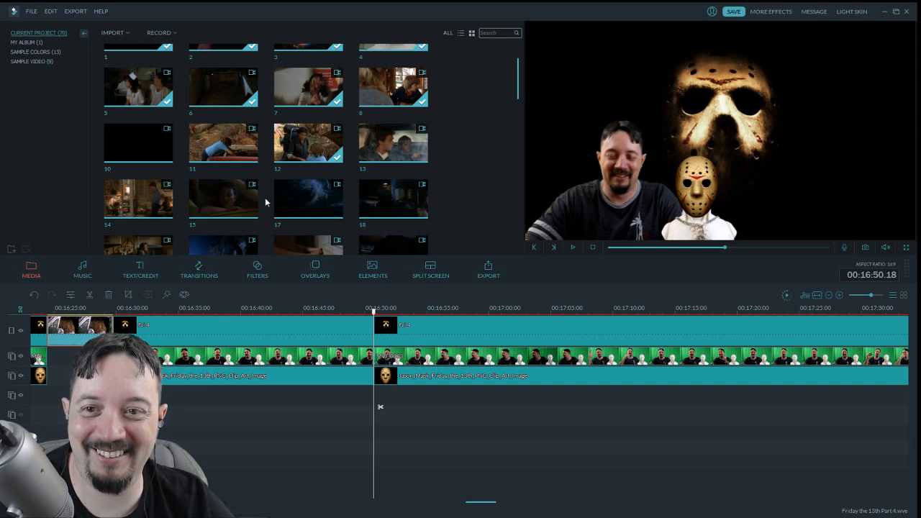
{"action": "left_click_drag", "start_coordinate": [425, 244], "coordinate": [377, 340]}
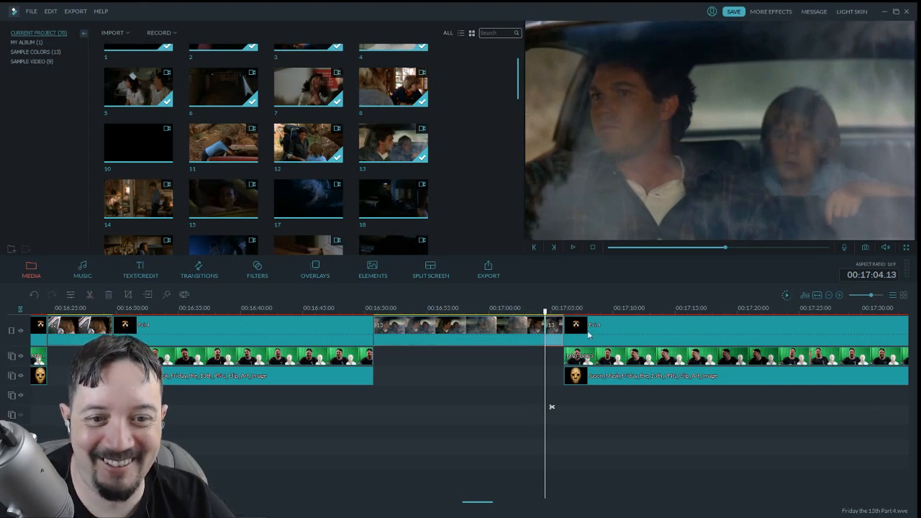
Delete the part of clip 13 after 00:17:04.13, then split it at 00:16:57.00 and delete the part after that cut
{"action": "key", "text": "Delete"}
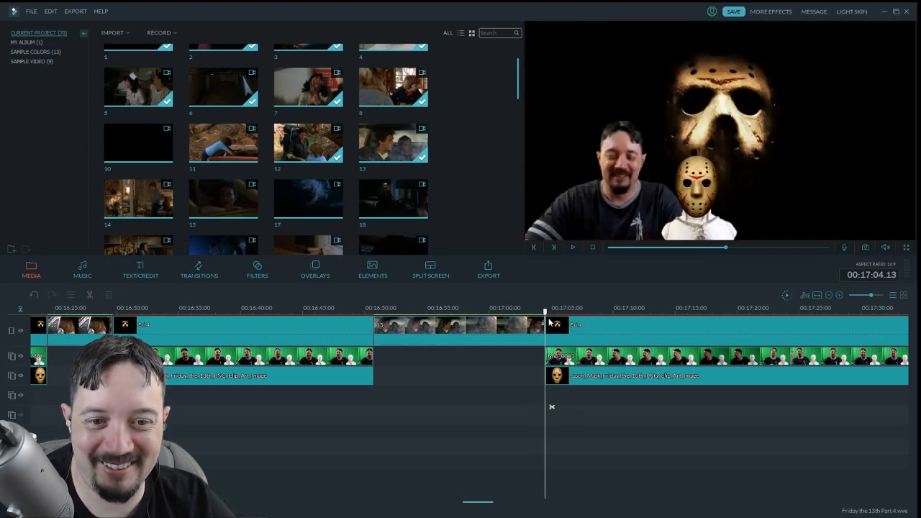
{"action": "left_click_drag", "start_coordinate": [548, 317], "coordinate": [379, 324]}
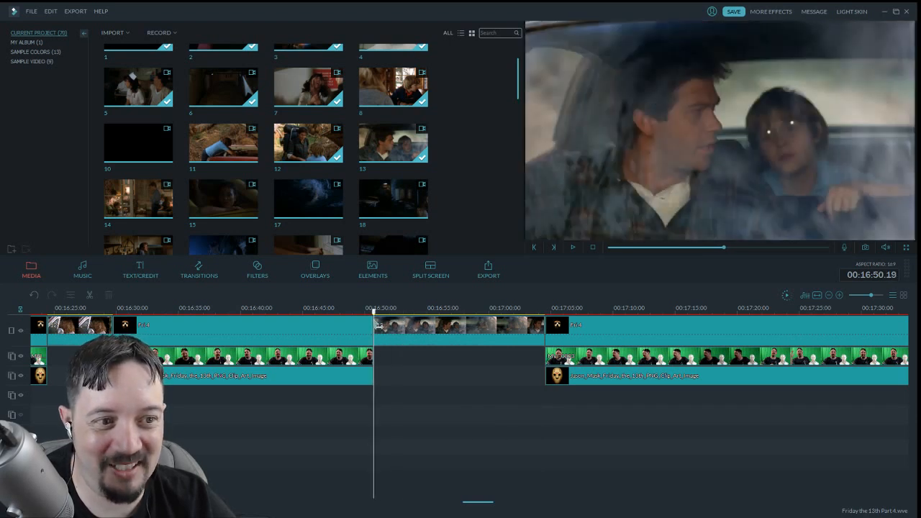
{"action": "left_click_drag", "start_coordinate": [376, 325], "coordinate": [437, 350]}
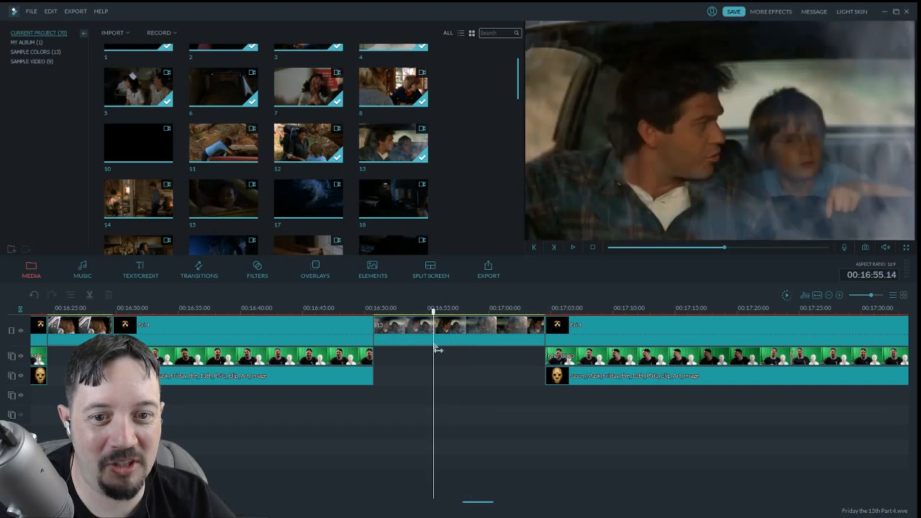
{"action": "left_click", "coordinate": [573, 248]}
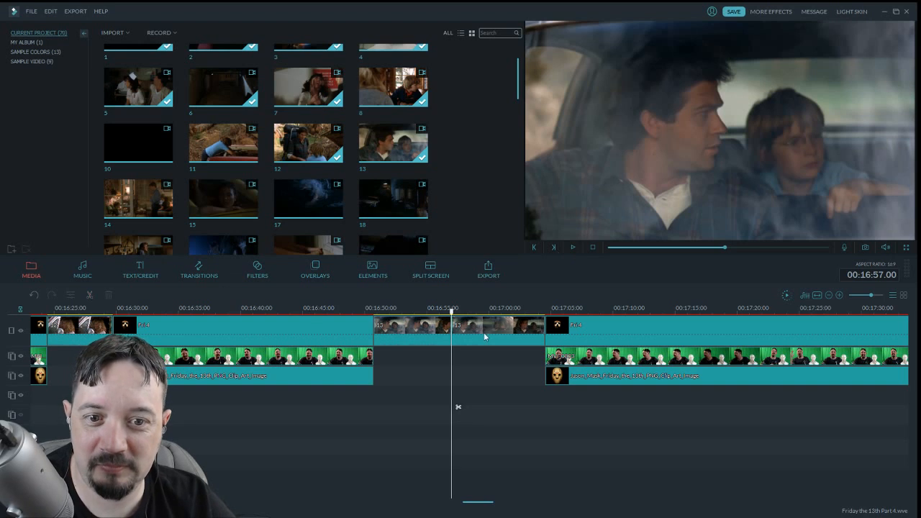
{"action": "key", "text": "ctrl+b"}
{"action": "left_click", "coordinate": [108, 294]}
Set the trimmed clip 13's volume to 200, then save the project while replaying the join
{"action": "double_click", "coordinate": [410, 336]}
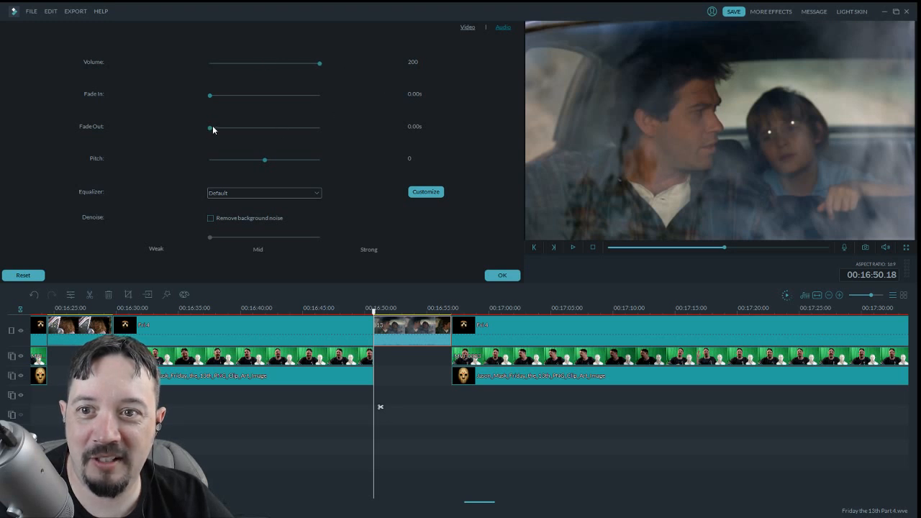
{"action": "left_click", "coordinate": [502, 275]}
{"action": "left_click_drag", "start_coordinate": [375, 313], "coordinate": [360, 313]}
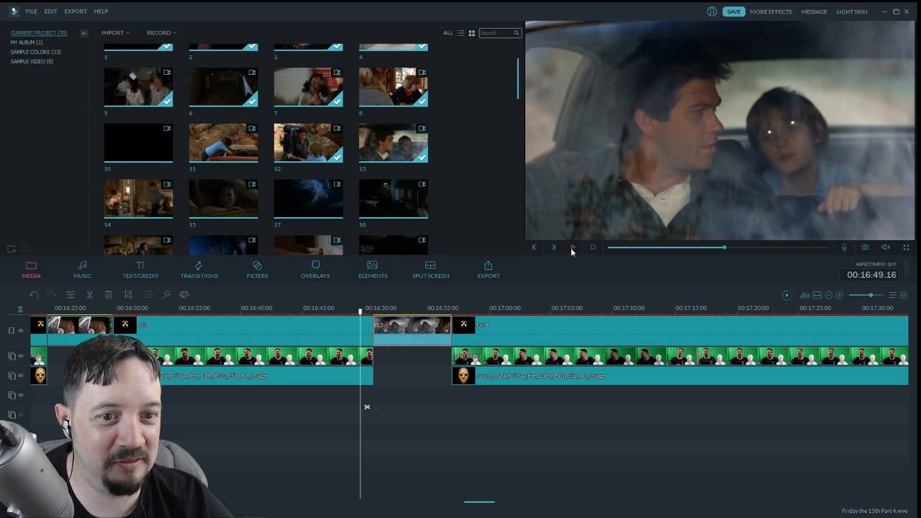
{"action": "left_click", "coordinate": [730, 15]}
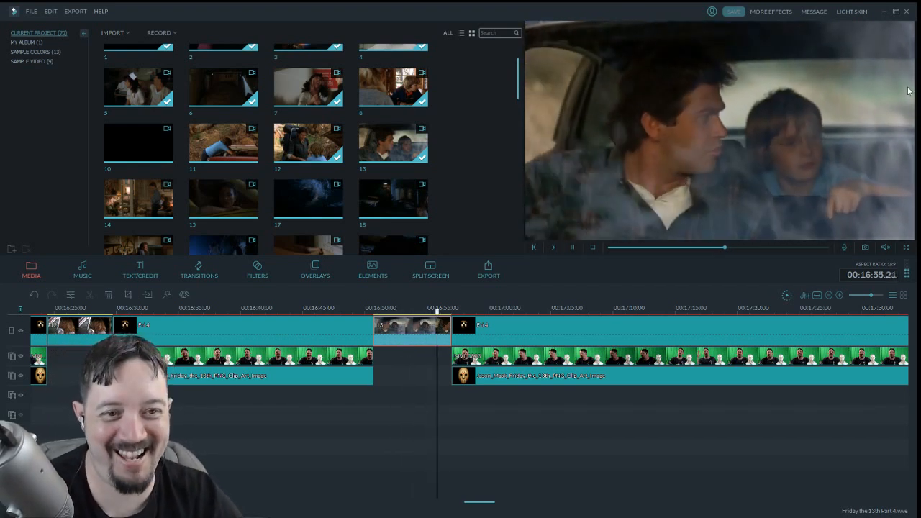
{"action": "left_click", "coordinate": [574, 249]}
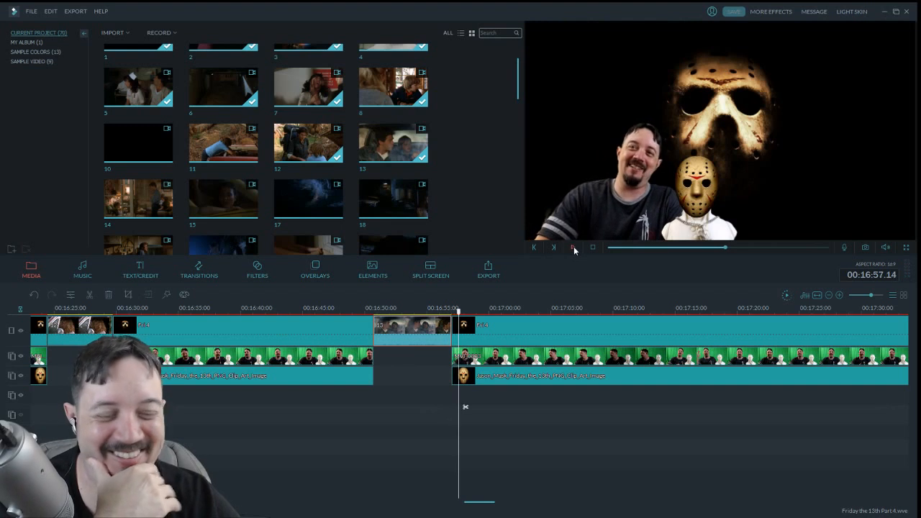
Play the presenter footage after clip 13 and split only the presenter clip at 00:16:59.23
{"action": "left_click", "coordinate": [574, 248]}
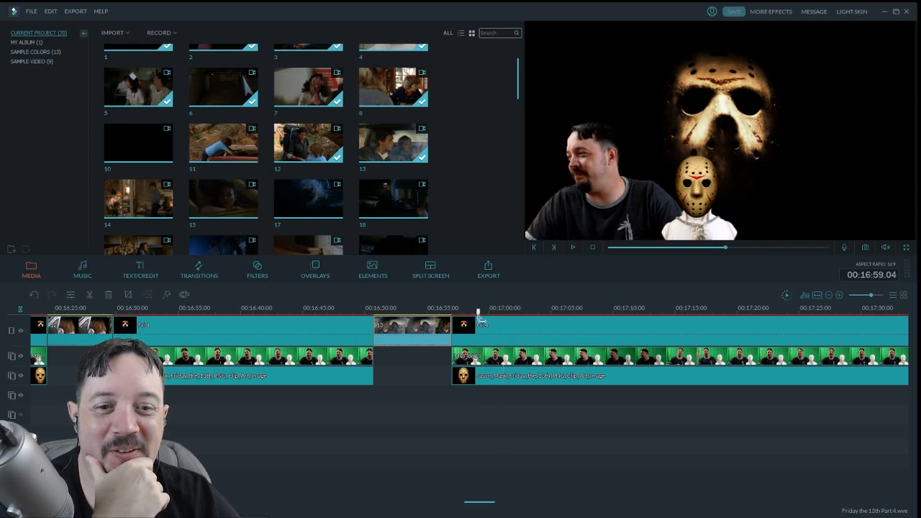
{"action": "left_click_drag", "start_coordinate": [479, 315], "coordinate": [475, 315]}
{"action": "left_click", "coordinate": [573, 249]}
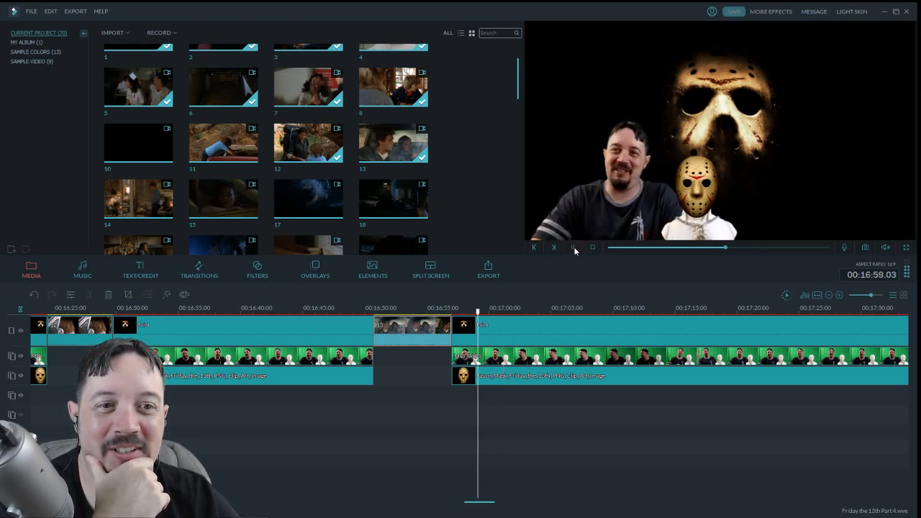
{"action": "left_click", "coordinate": [557, 352]}
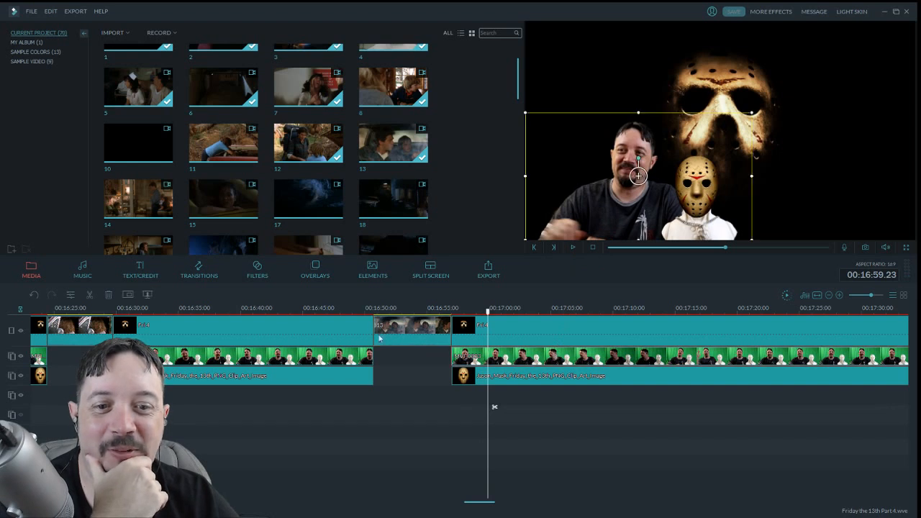
{"action": "left_click", "coordinate": [91, 296]}
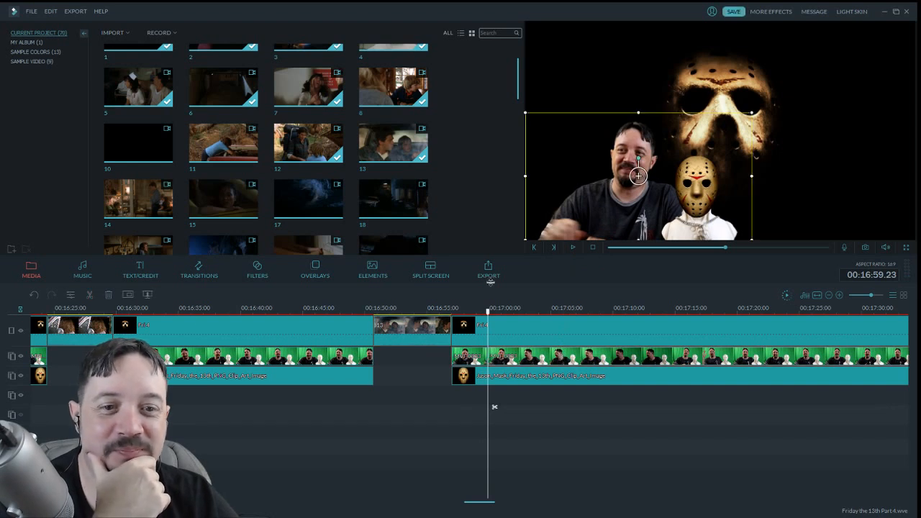
Split the presenter clip at 00:17:14.09, delete the section back to 00:16:59.23, and move the remaining presenter footage up to close the gap
{"action": "left_click", "coordinate": [575, 249]}
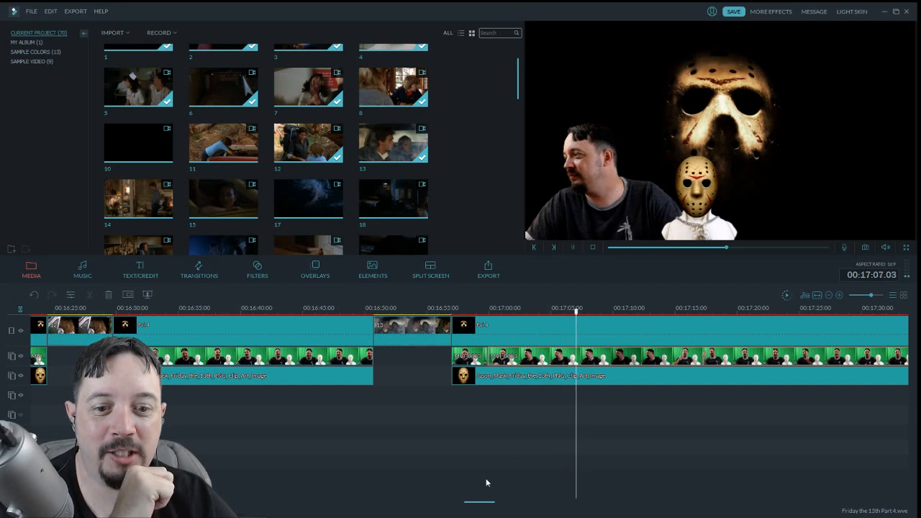
{"action": "left_click_drag", "start_coordinate": [473, 502], "coordinate": [483, 505]}
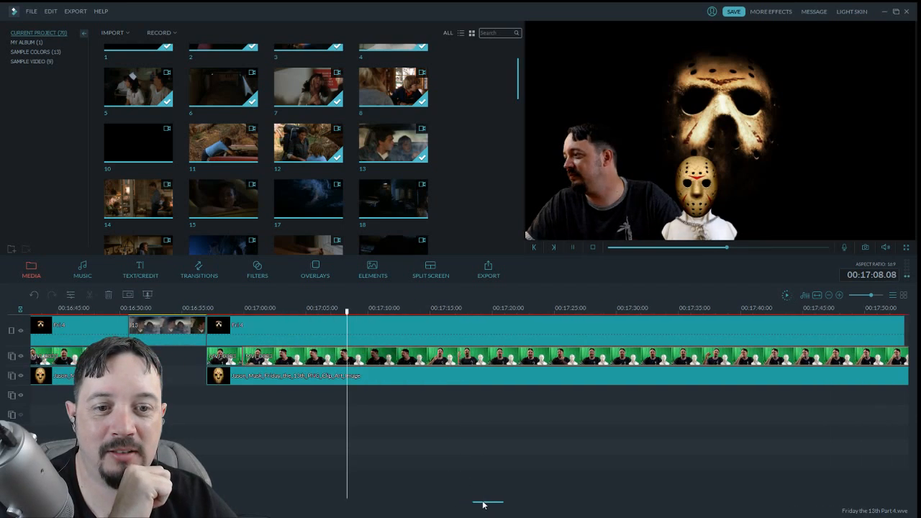
{"action": "left_click", "coordinate": [574, 247]}
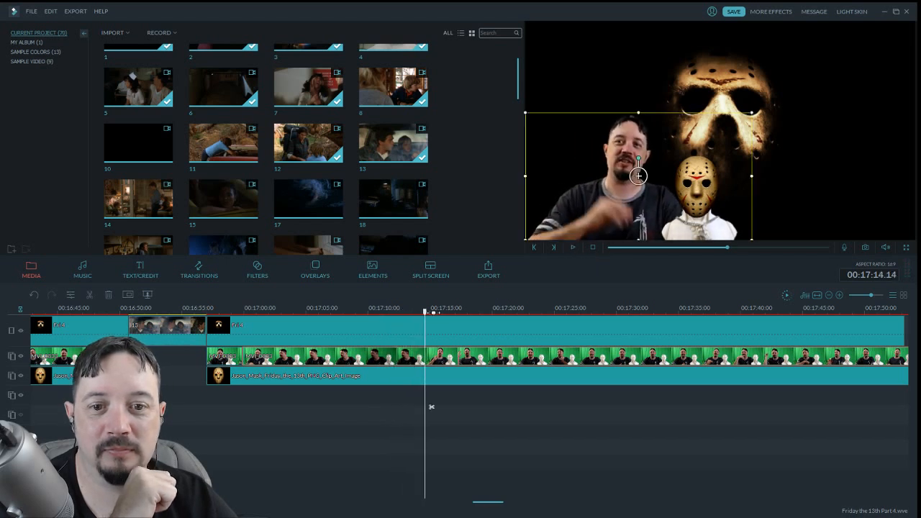
{"action": "left_click_drag", "start_coordinate": [424, 314], "coordinate": [422, 318]}
{"action": "left_click", "coordinate": [358, 360]}
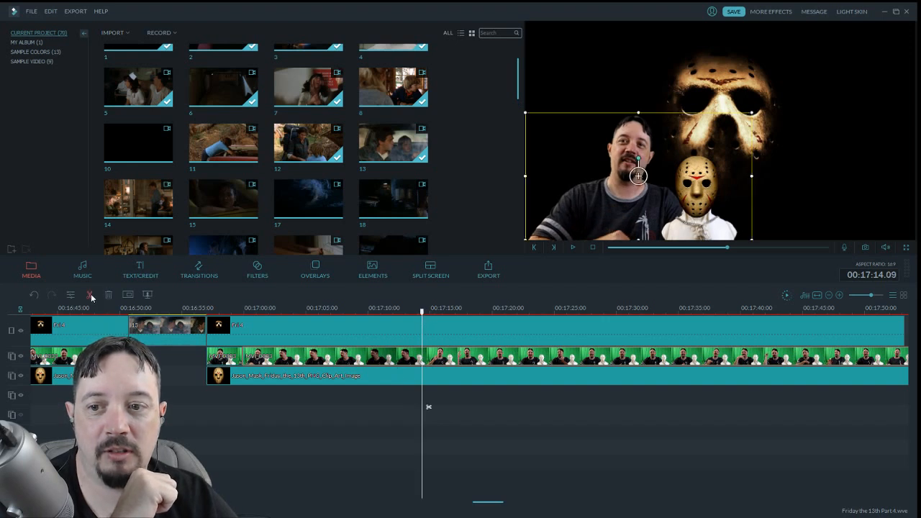
{"action": "key", "text": "ctrl+b"}
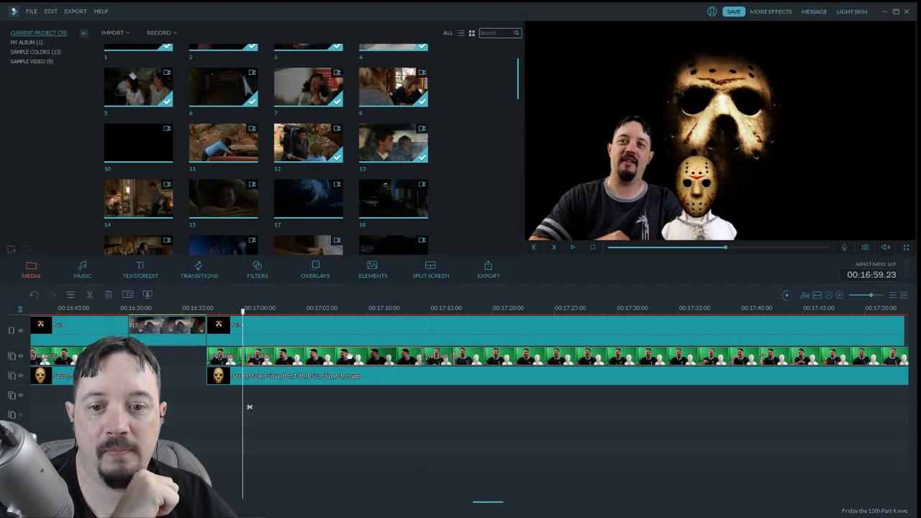
{"action": "left_click", "coordinate": [108, 294]}
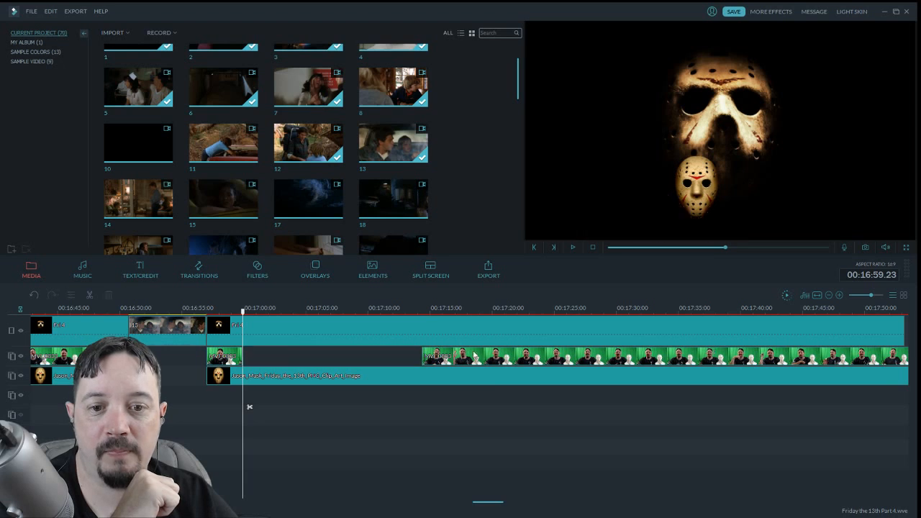
{"action": "left_click_drag", "start_coordinate": [473, 354], "coordinate": [295, 353]}
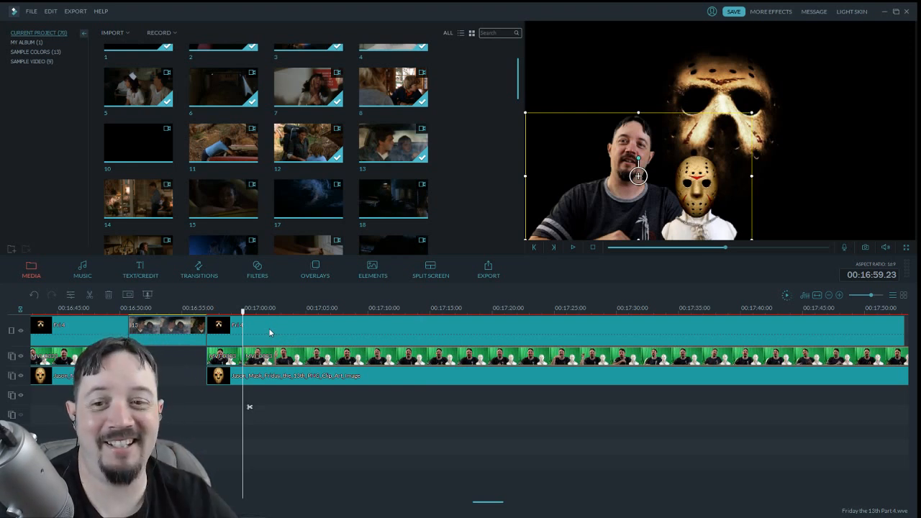
Replay the edit from the start of clip 13 and review the presenter footage that follows, repeating the part from 00:17:06.13
{"action": "left_click_drag", "start_coordinate": [244, 316], "coordinate": [128, 317]}
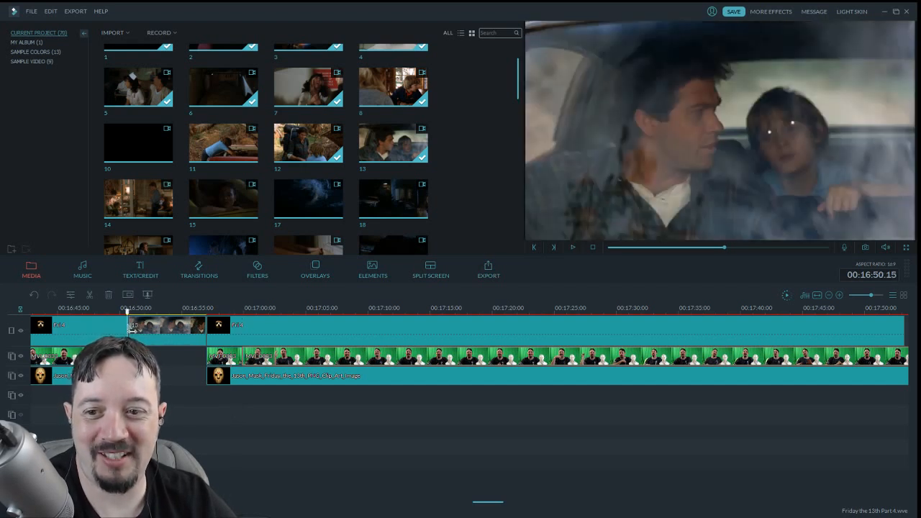
{"action": "left_click", "coordinate": [574, 249]}
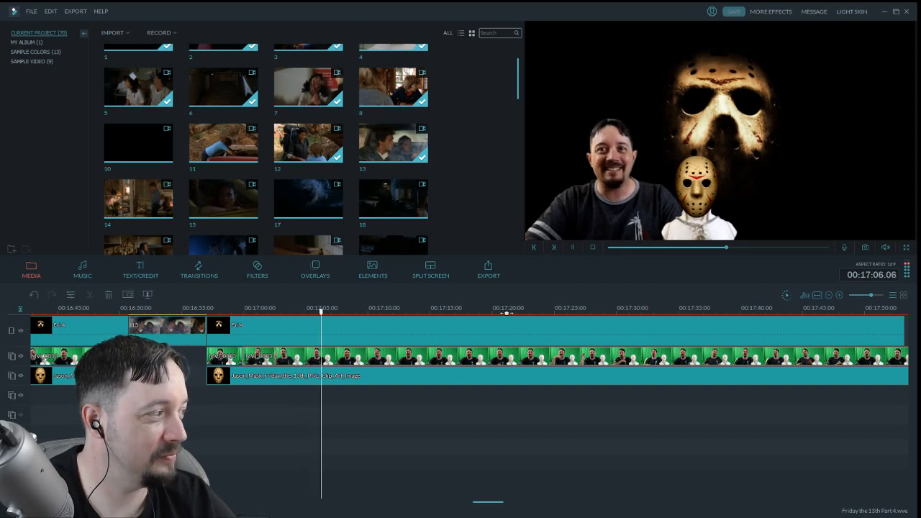
{"action": "left_click", "coordinate": [574, 248]}
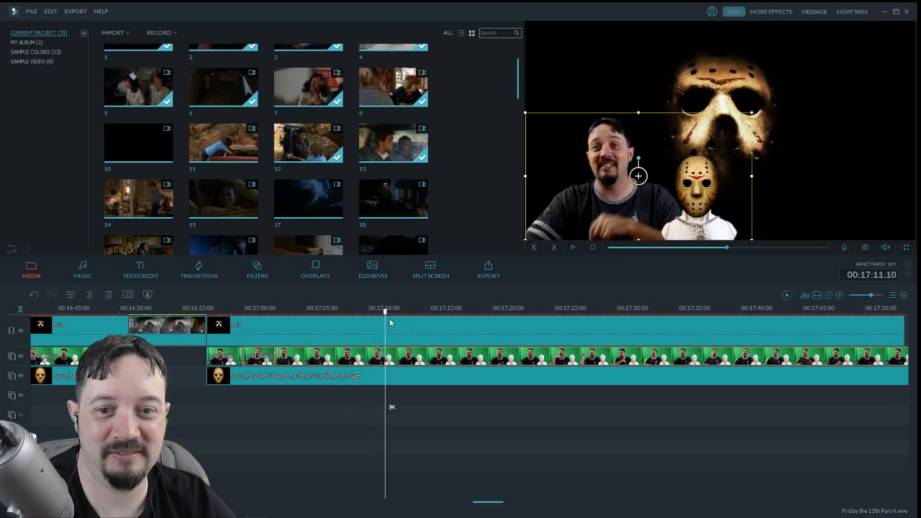
{"action": "left_click", "coordinate": [573, 246]}
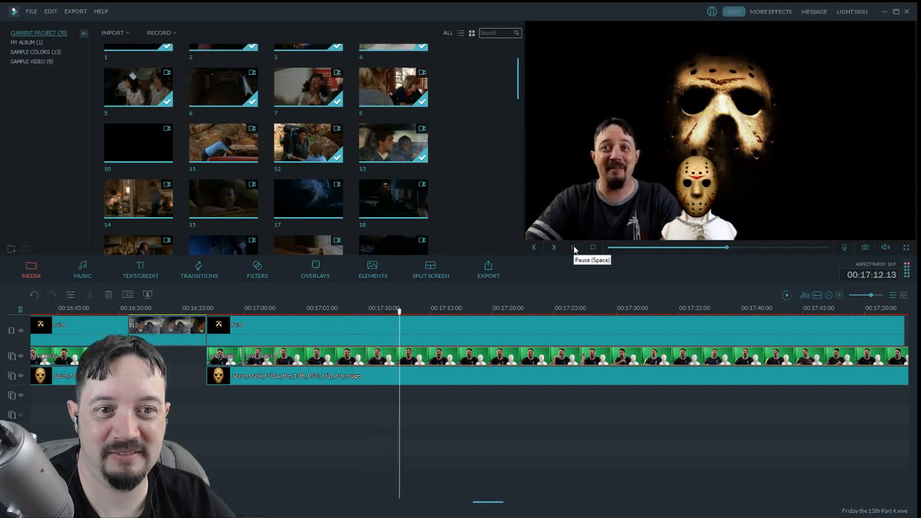
{"action": "left_click", "coordinate": [573, 248]}
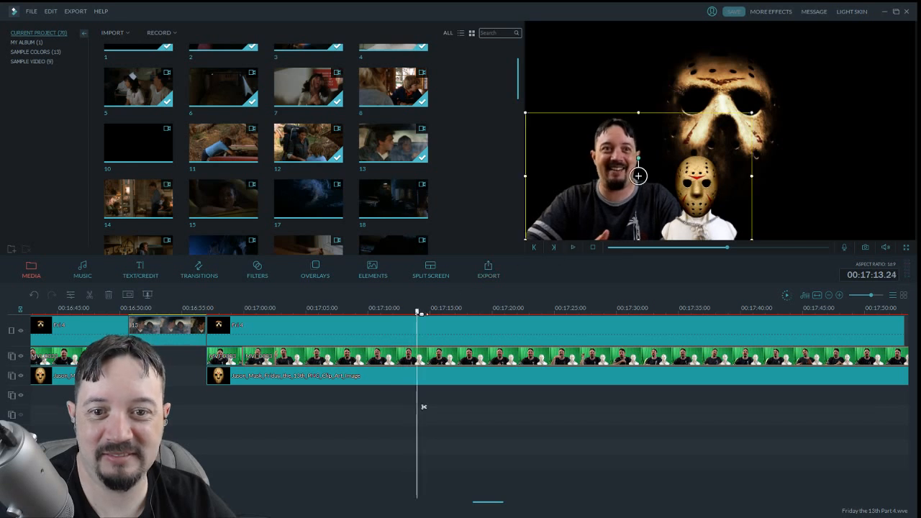
{"action": "left_click_drag", "start_coordinate": [420, 316], "coordinate": [327, 313]}
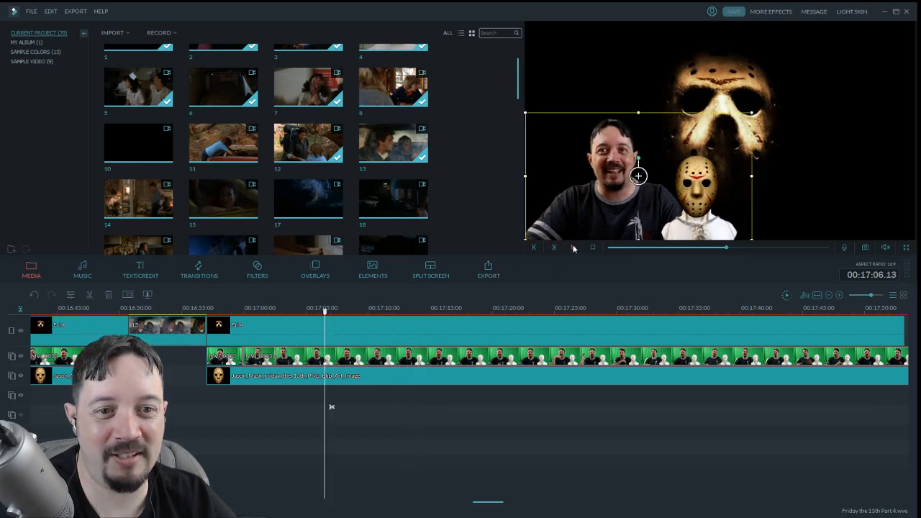
{"action": "left_click", "coordinate": [574, 248]}
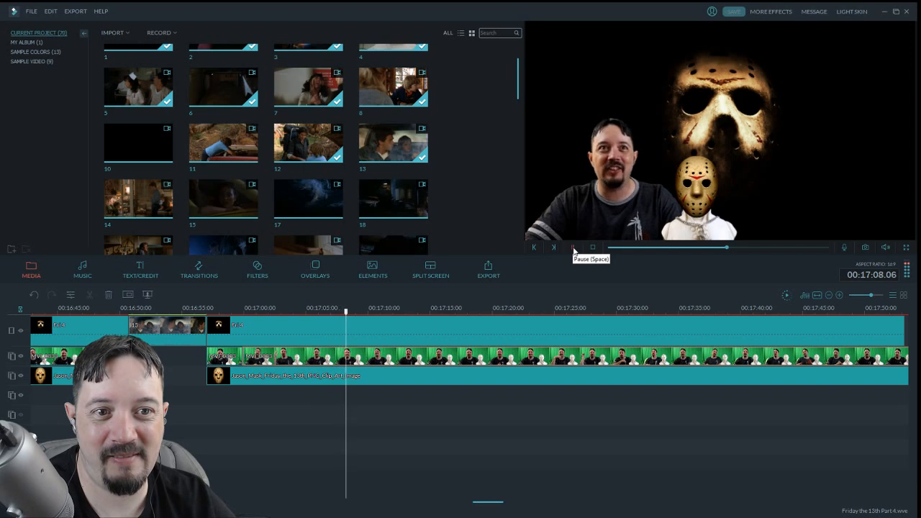
{"action": "left_click", "coordinate": [573, 248]}
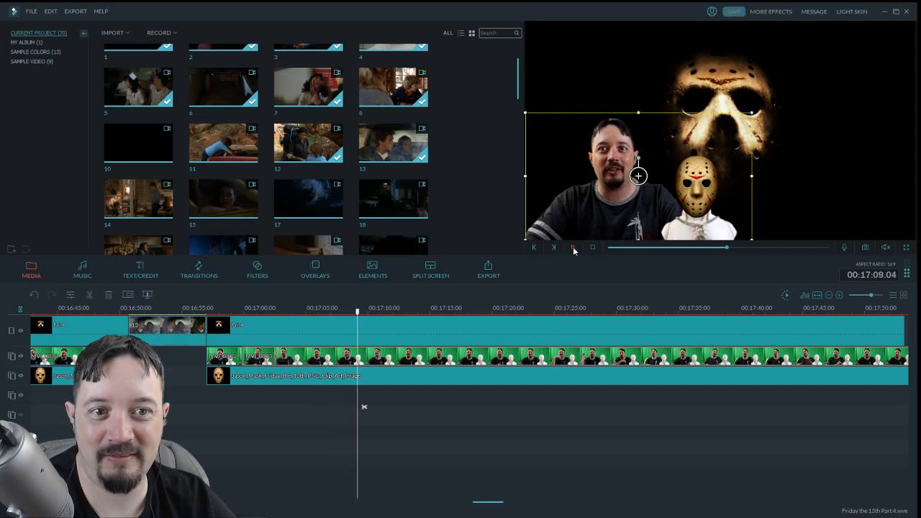
Split the presenter footage, Fri 4 background and Jason mask image at 00:17:09.04
{"action": "left_click", "coordinate": [92, 298]}
{"action": "left_click", "coordinate": [373, 334]}
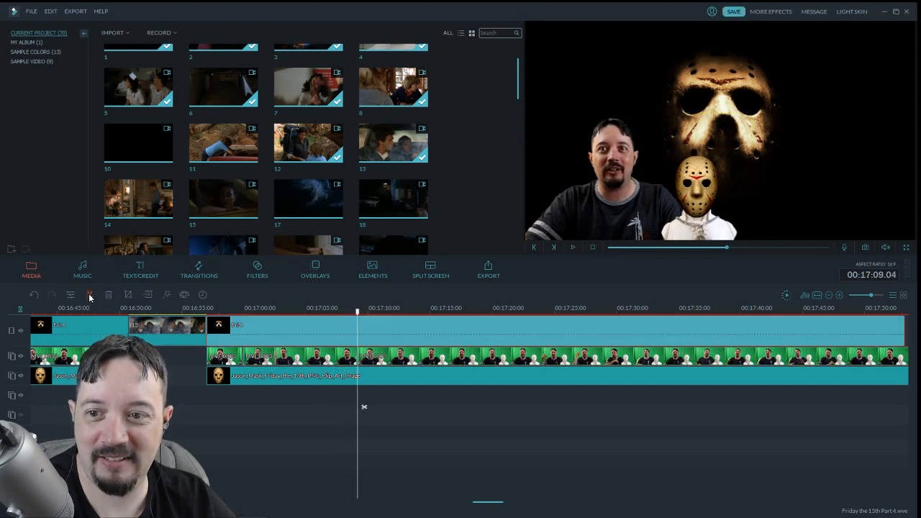
{"action": "left_click", "coordinate": [90, 297]}
{"action": "left_click", "coordinate": [401, 379]}
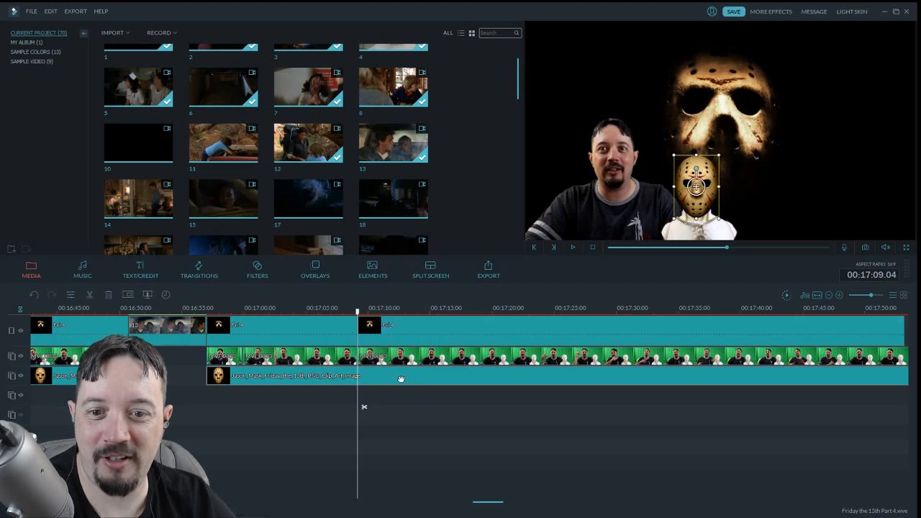
{"action": "left_click", "coordinate": [90, 295]}
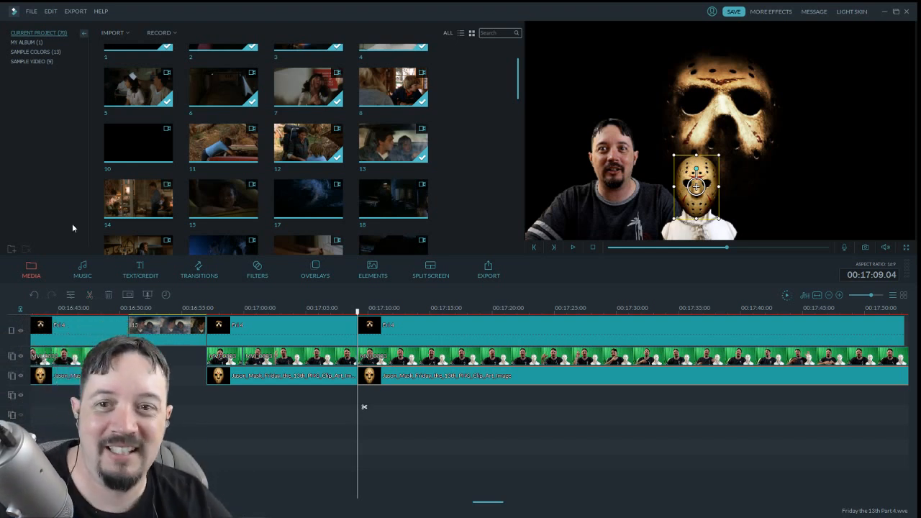
Insert movie clip 11 at 00:17:09.04, split it at 00:17:14.14, and delete its opening section
{"action": "left_click", "coordinate": [360, 329]}
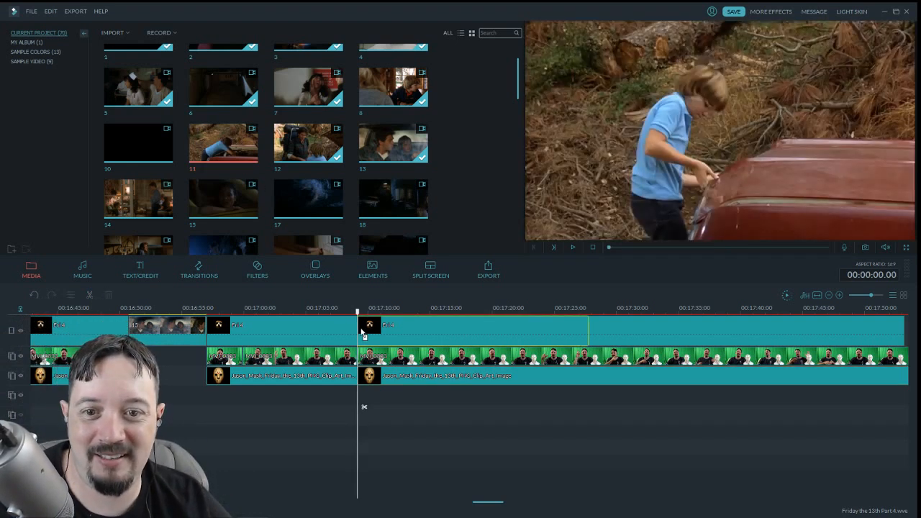
{"action": "left_click_drag", "start_coordinate": [362, 333], "coordinate": [363, 333]}
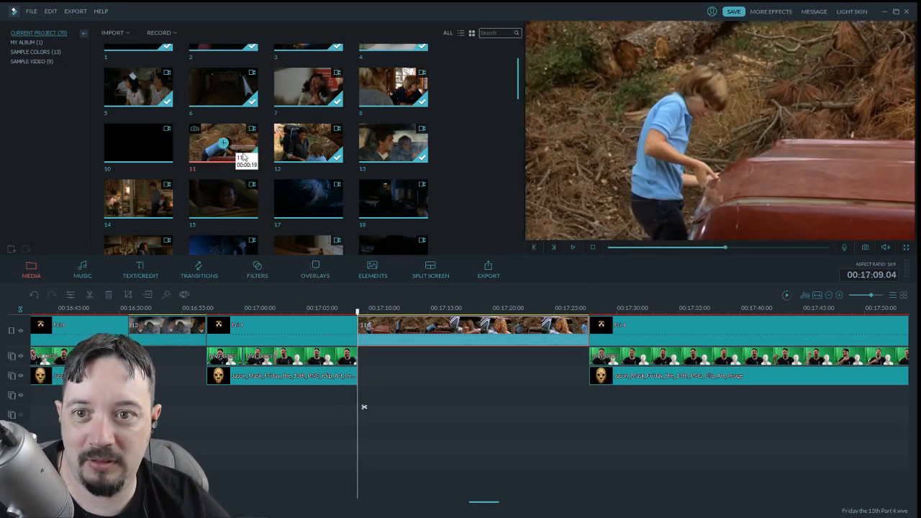
{"action": "left_click_drag", "start_coordinate": [364, 407], "coordinate": [429, 339]}
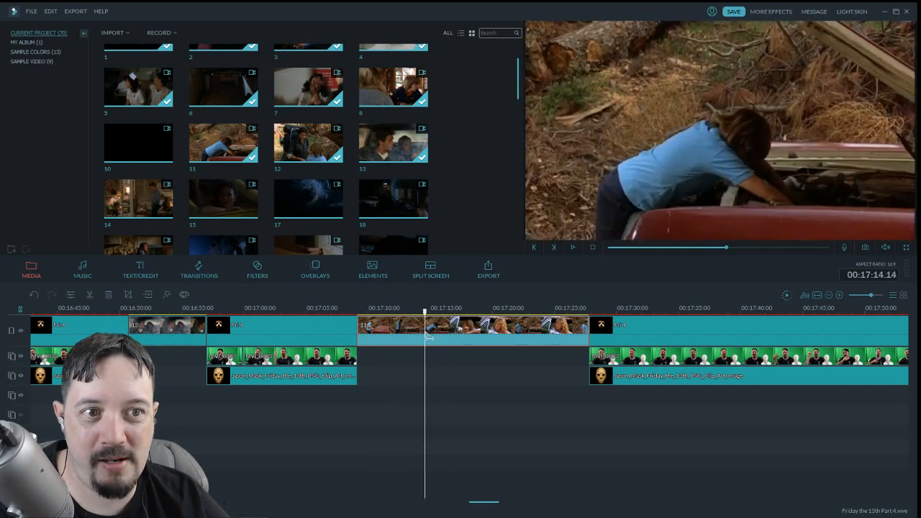
{"action": "left_click", "coordinate": [91, 295]}
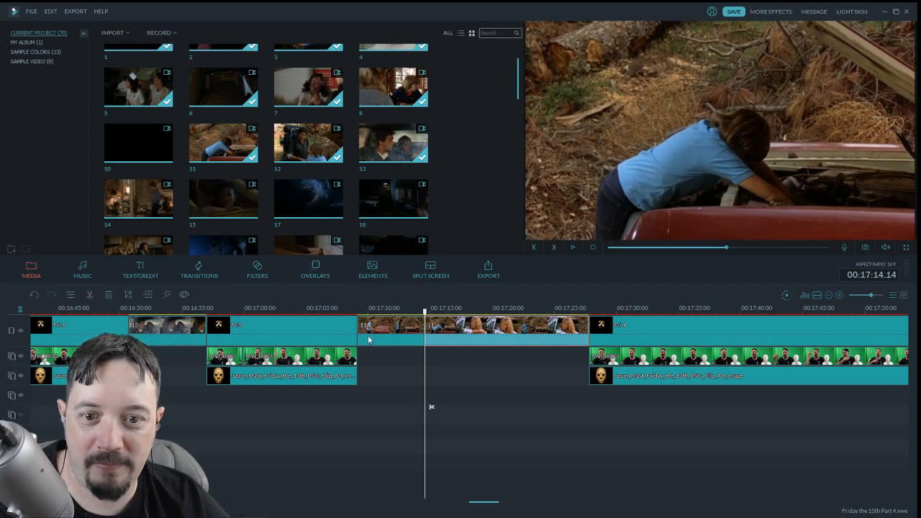
{"action": "left_click", "coordinate": [369, 337]}
{"action": "left_click", "coordinate": [108, 295]}
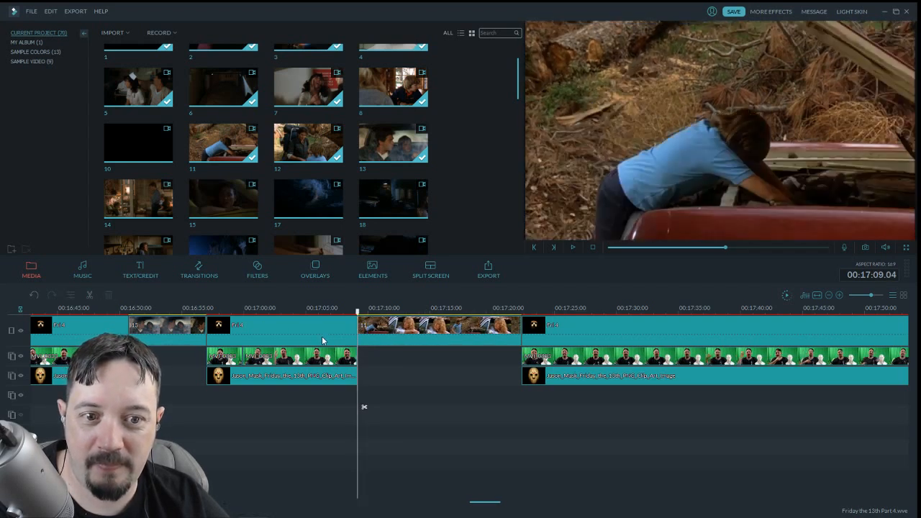
Play the trimmed clip 11, try splitting it at 00:17:16.09, and undo the split after playing on
{"action": "left_click", "coordinate": [573, 249]}
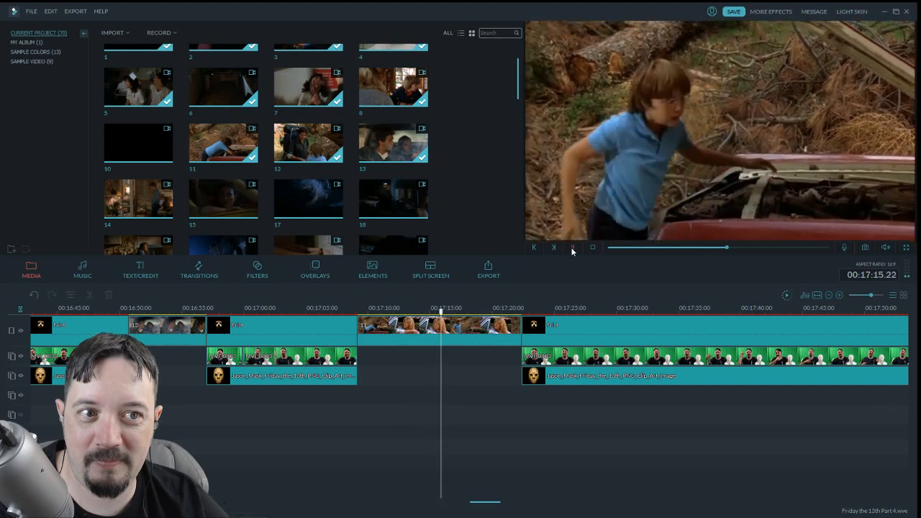
{"action": "left_click", "coordinate": [573, 248]}
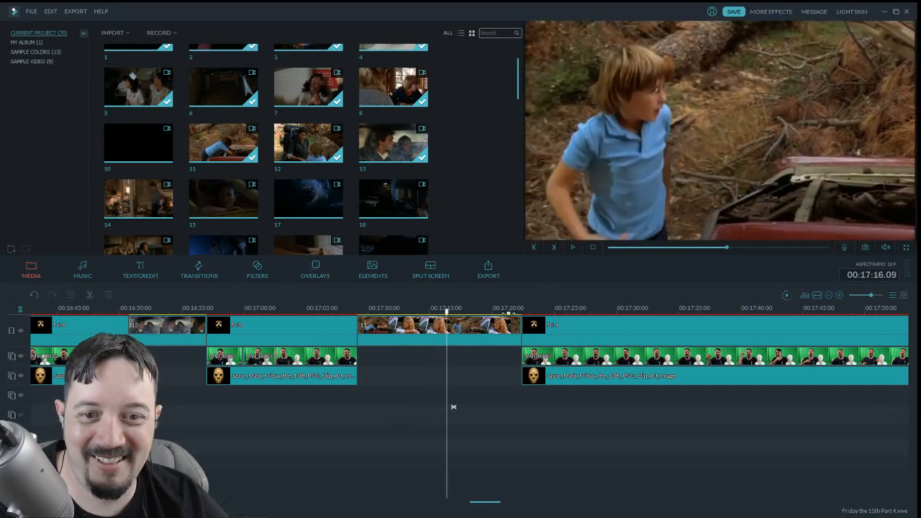
{"action": "left_click", "coordinate": [493, 340]}
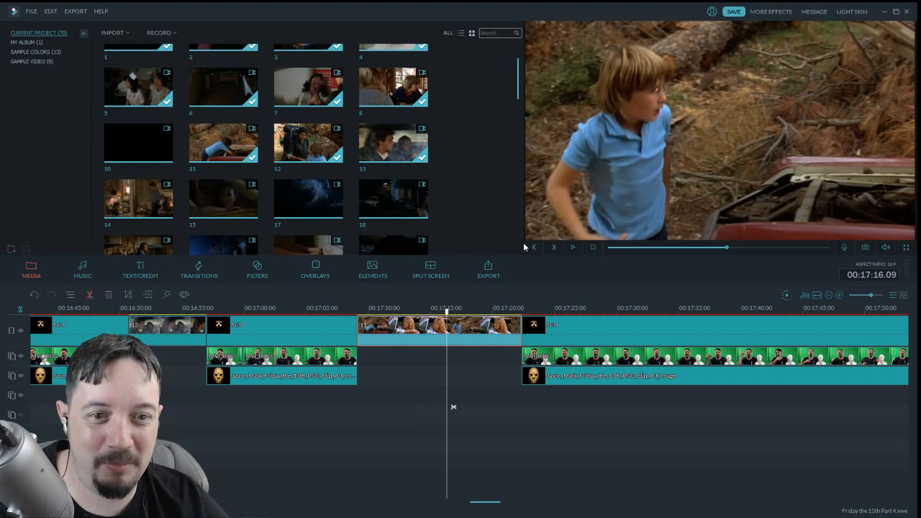
{"action": "key", "text": "ctrl+b"}
{"action": "left_click", "coordinate": [573, 249]}
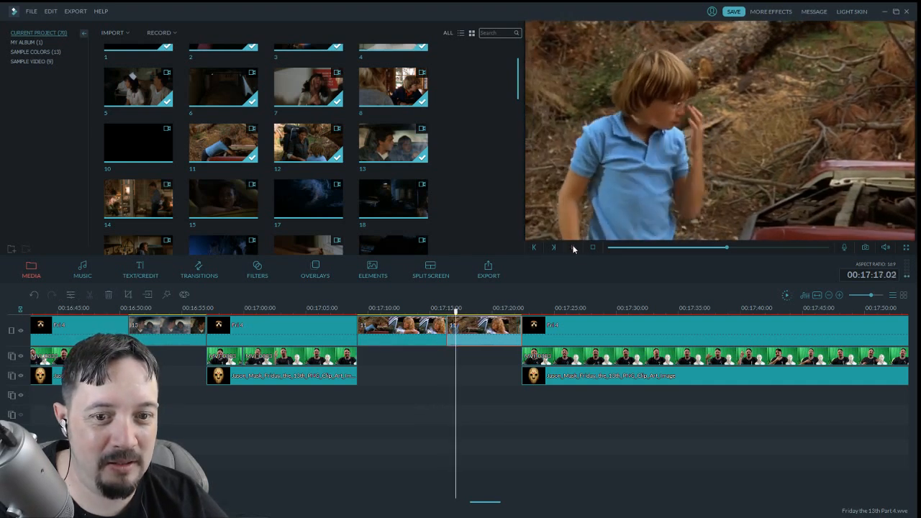
{"action": "left_click", "coordinate": [573, 248]}
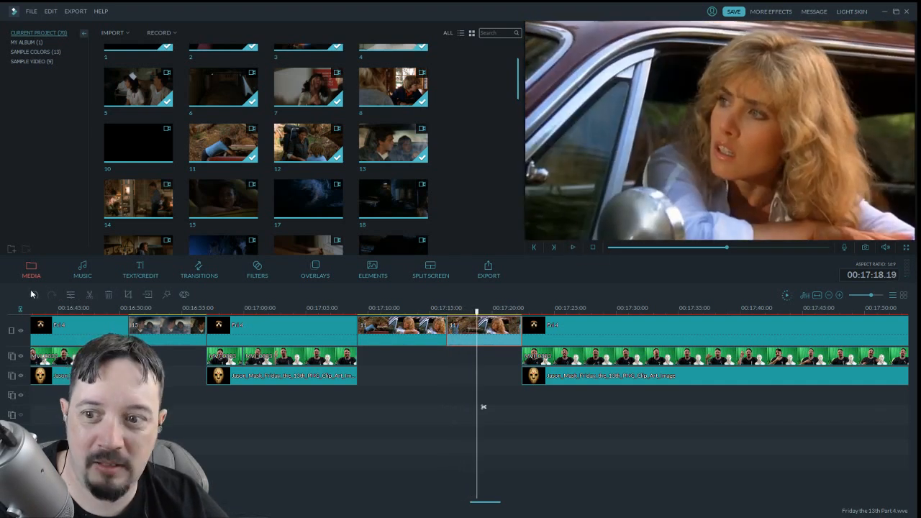
{"action": "left_click", "coordinate": [35, 295]}
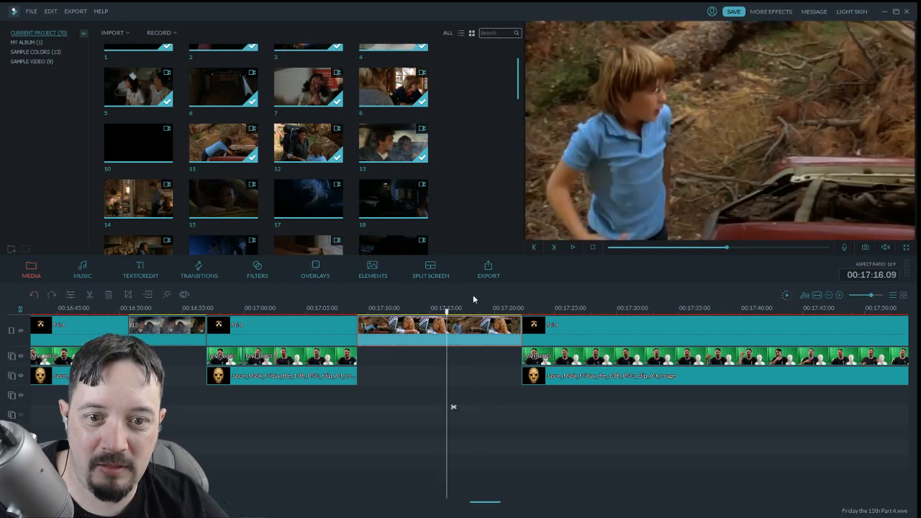
Split clip 11 at 00:17:17.23, delete the remainder, and check the join at its start frame by frame
{"action": "left_click", "coordinate": [573, 247]}
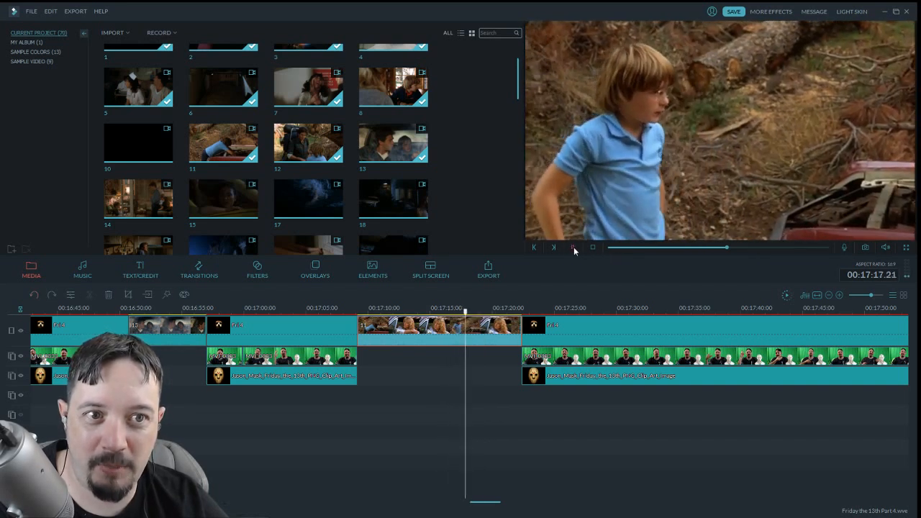
{"action": "left_click", "coordinate": [89, 295]}
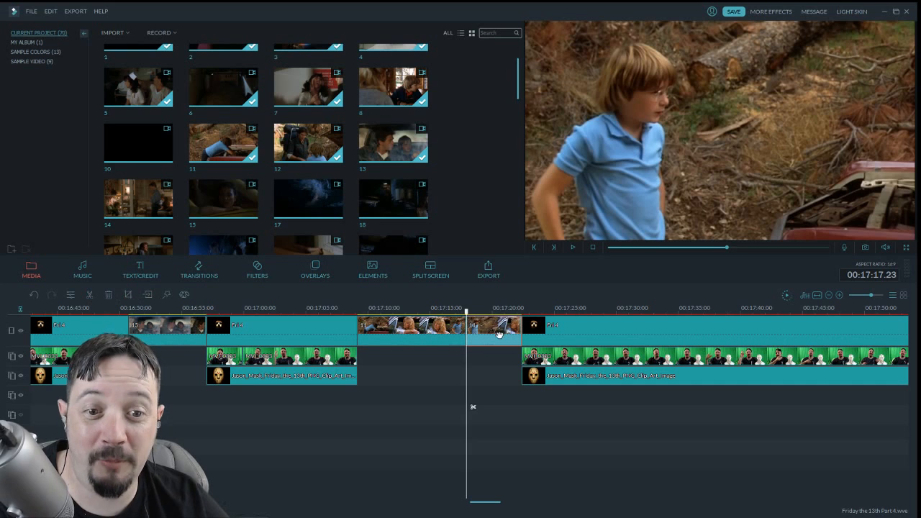
{"action": "left_click", "coordinate": [109, 295]}
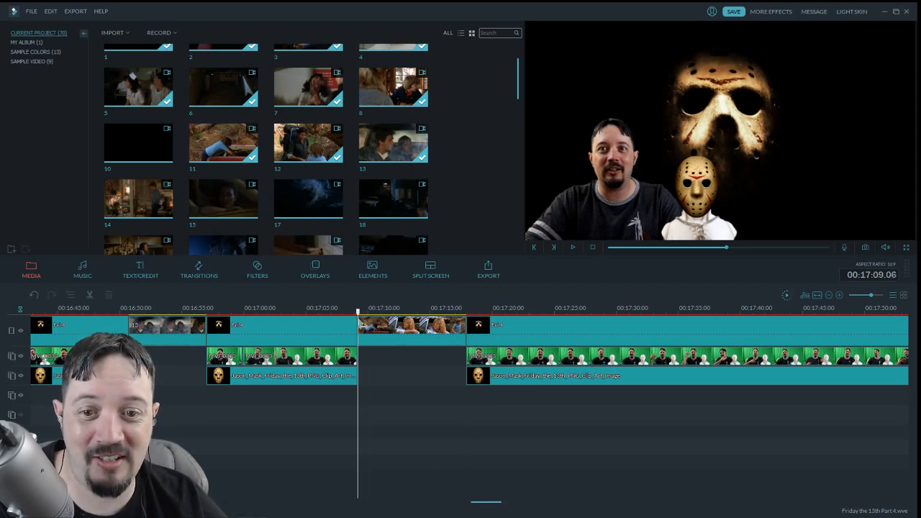
{"action": "key", "text": "Left"}
{"action": "key", "text": "Left"}
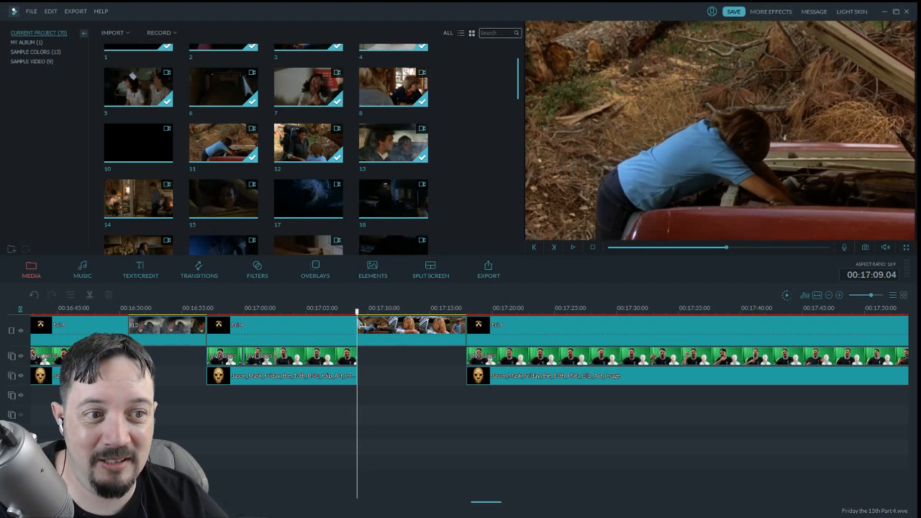
{"action": "key", "text": "Left"}
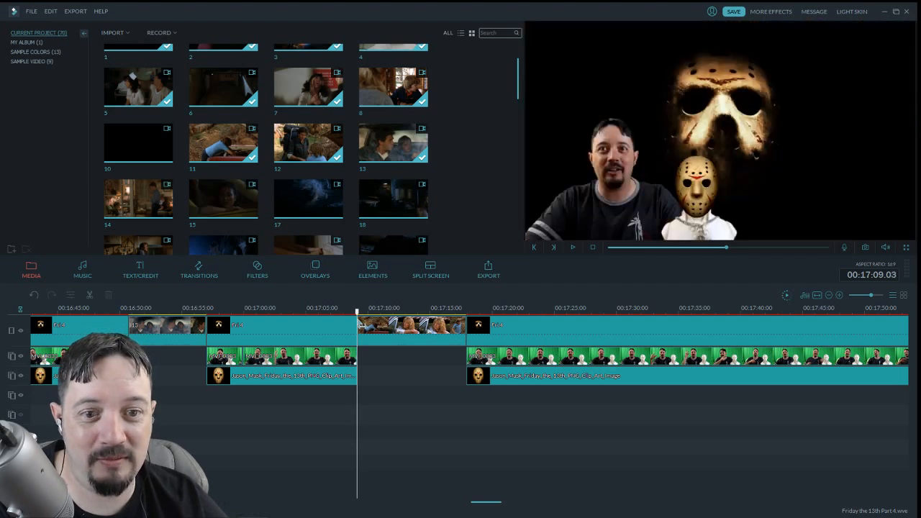
{"action": "key", "text": "Right"}
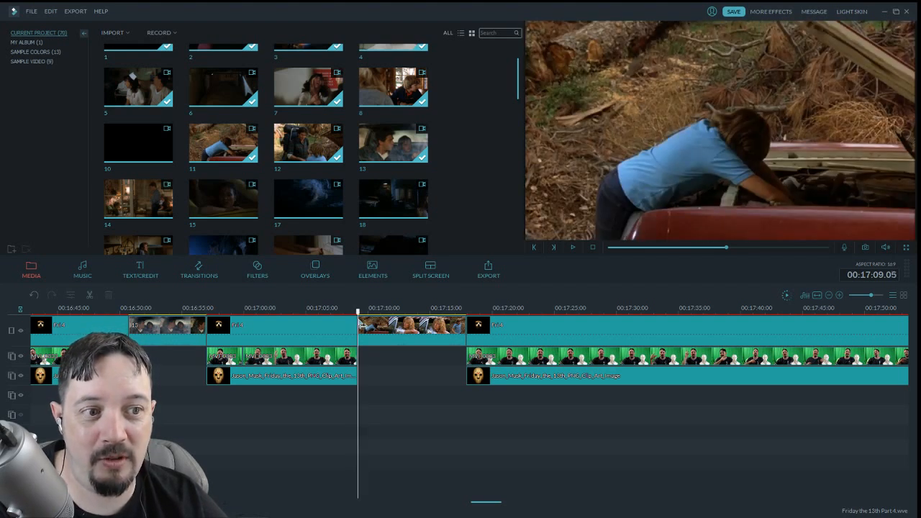
Set clip 11's volume to 200 and give it an audio fade-out
{"action": "left_click_drag", "start_coordinate": [359, 324], "coordinate": [423, 335]}
{"action": "double_click", "coordinate": [423, 330]}
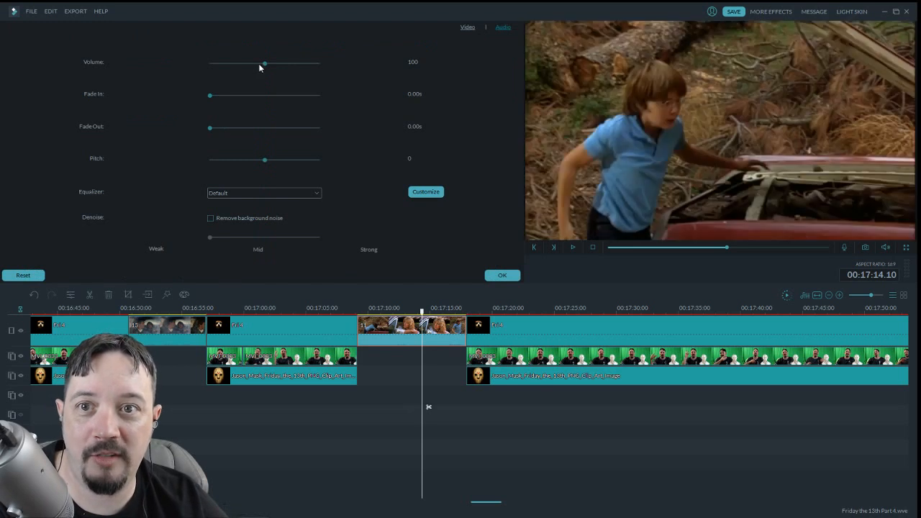
{"action": "left_click_drag", "start_coordinate": [261, 63], "coordinate": [299, 64]}
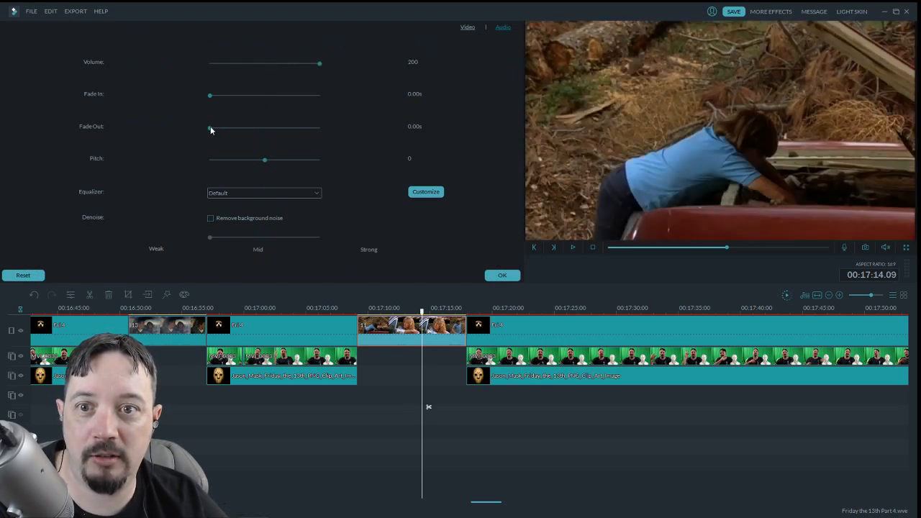
{"action": "left_click_drag", "start_coordinate": [210, 128], "coordinate": [234, 128]}
{"action": "left_click", "coordinate": [502, 276]}
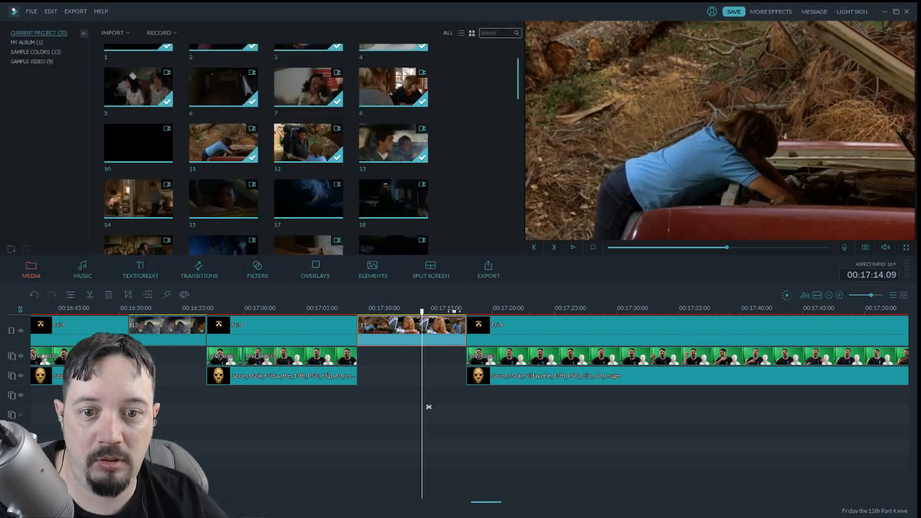
Save the project and replay the edit from 00:17:08.12 through clip 11 to the presenter footage at 00:17:24.24
{"action": "left_click_drag", "start_coordinate": [425, 320], "coordinate": [382, 307]}
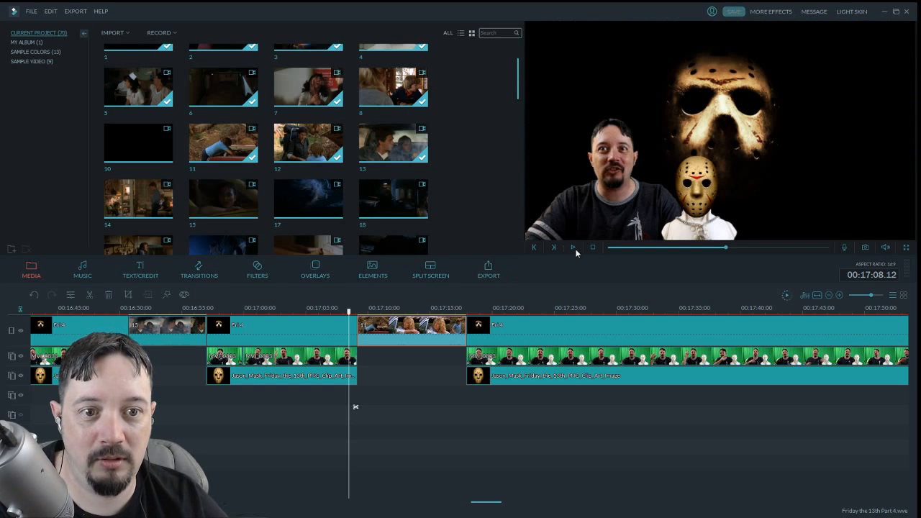
{"action": "left_click", "coordinate": [573, 246]}
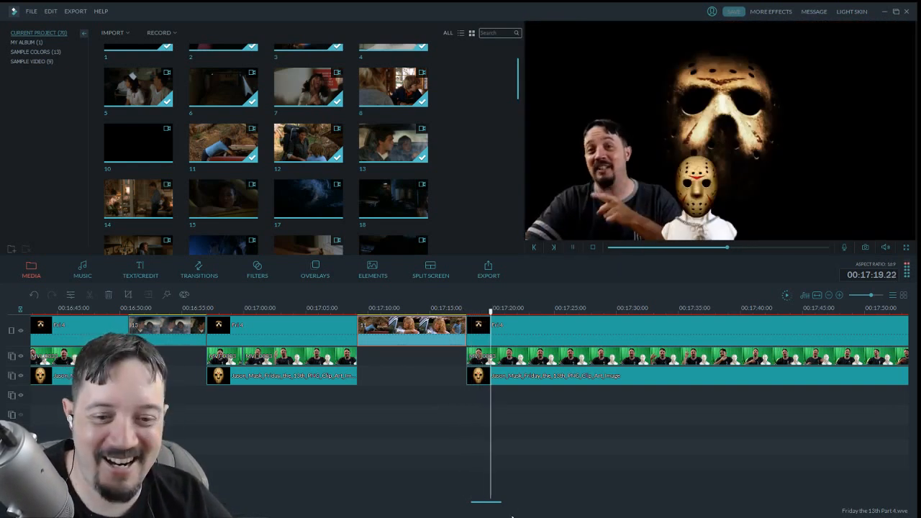
{"action": "left_click_drag", "start_coordinate": [488, 502], "coordinate": [497, 504]}
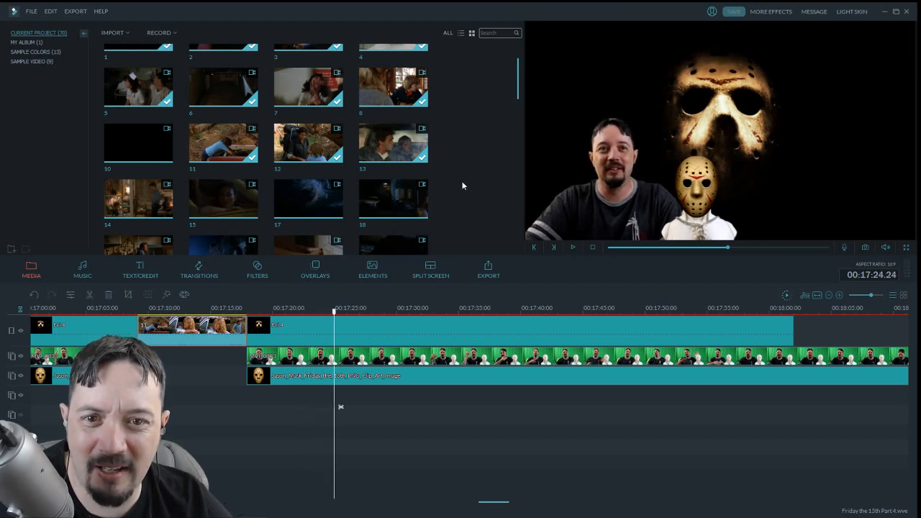
Browse the project media for footage to illustrate the presenter's remarks, previewing clips 32 and 221
{"action": "left_click_drag", "start_coordinate": [515, 102], "coordinate": [510, 128]}
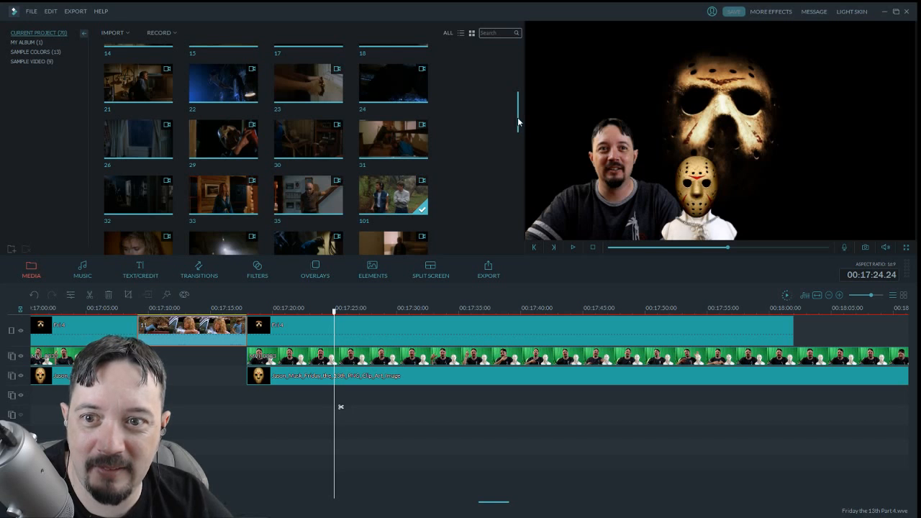
{"action": "left_click", "coordinate": [160, 209]}
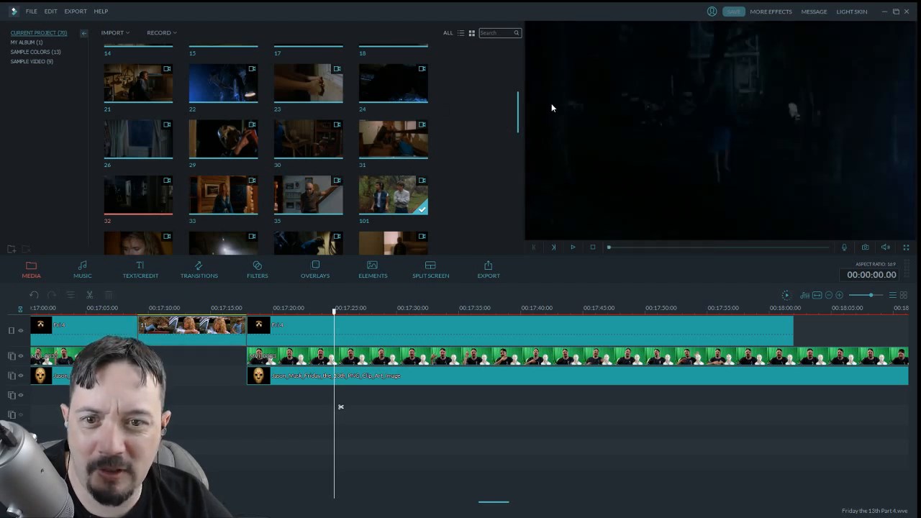
{"action": "left_click_drag", "start_coordinate": [518, 102], "coordinate": [511, 124]}
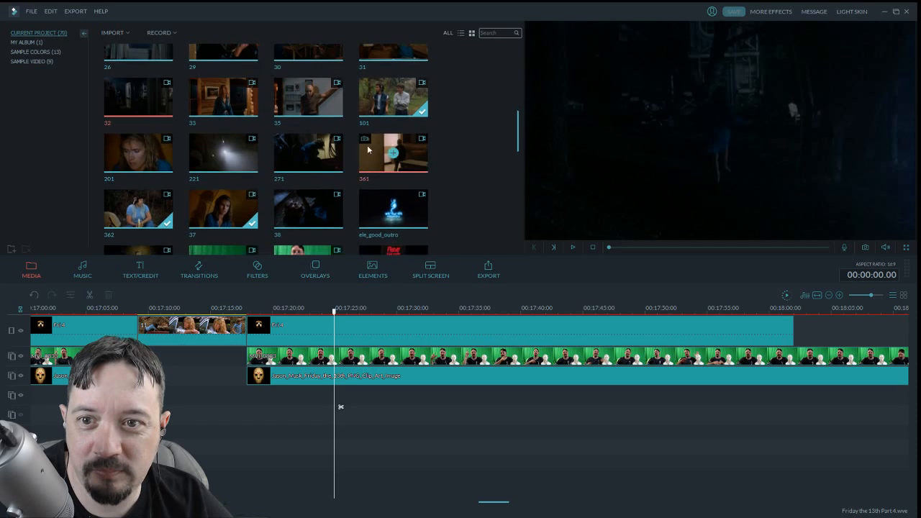
{"action": "left_click", "coordinate": [249, 159]}
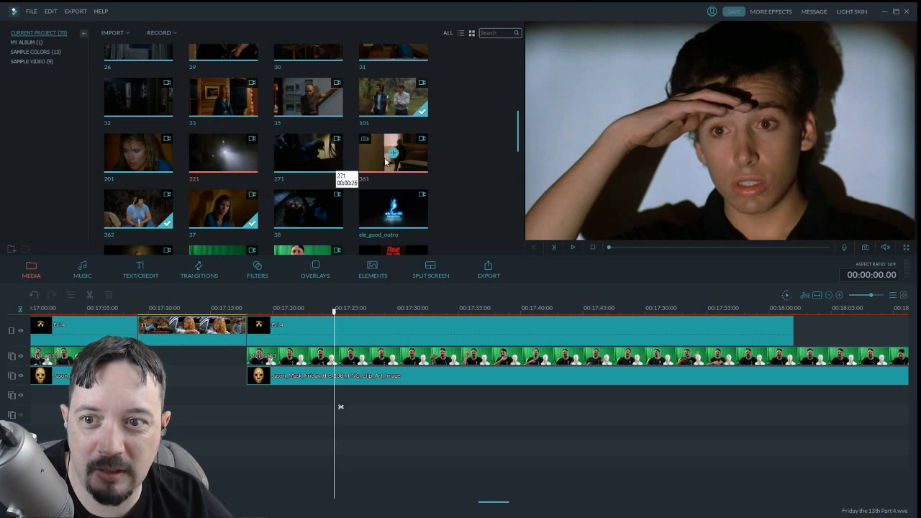
{"action": "left_click_drag", "start_coordinate": [520, 131], "coordinate": [512, 228]}
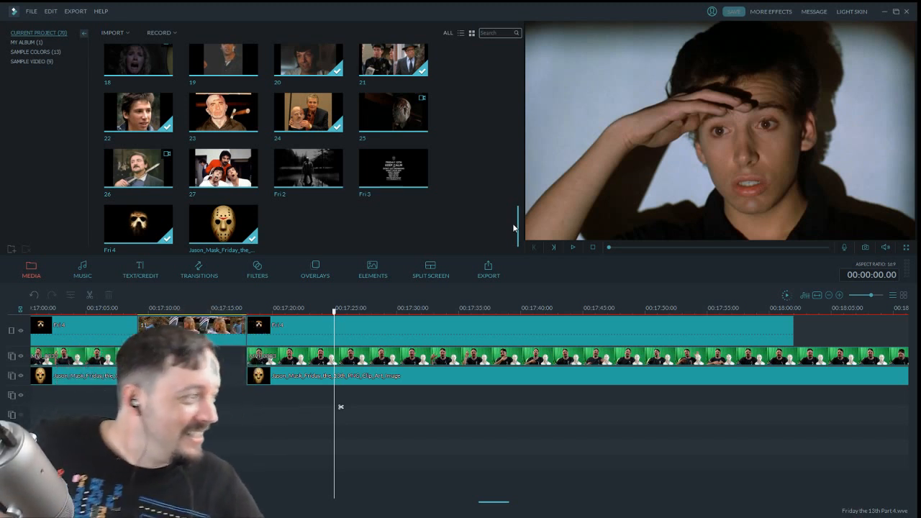
Play the presenter footage on the timeline and pause at 00:17:38.17, where an illustration is needed
{"action": "left_click", "coordinate": [361, 334]}
{"action": "left_click", "coordinate": [573, 247]}
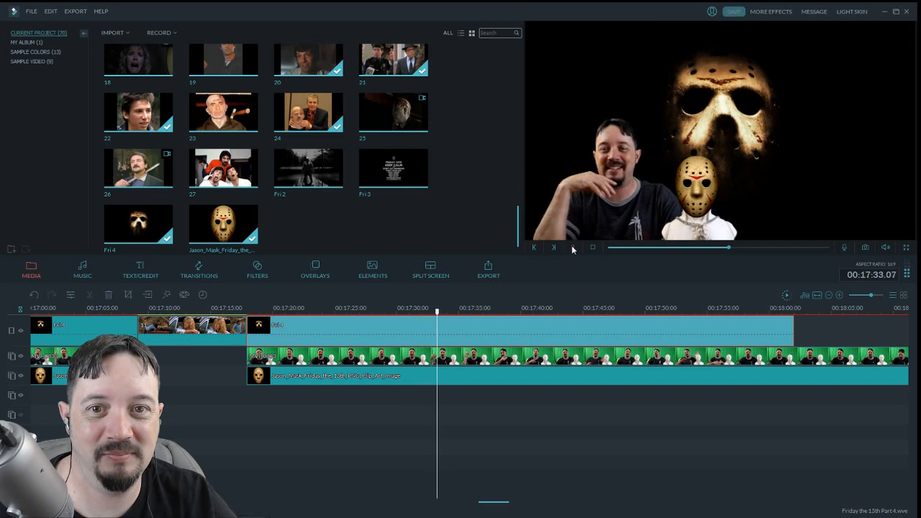
{"action": "left_click_drag", "start_coordinate": [518, 238], "coordinate": [516, 68]}
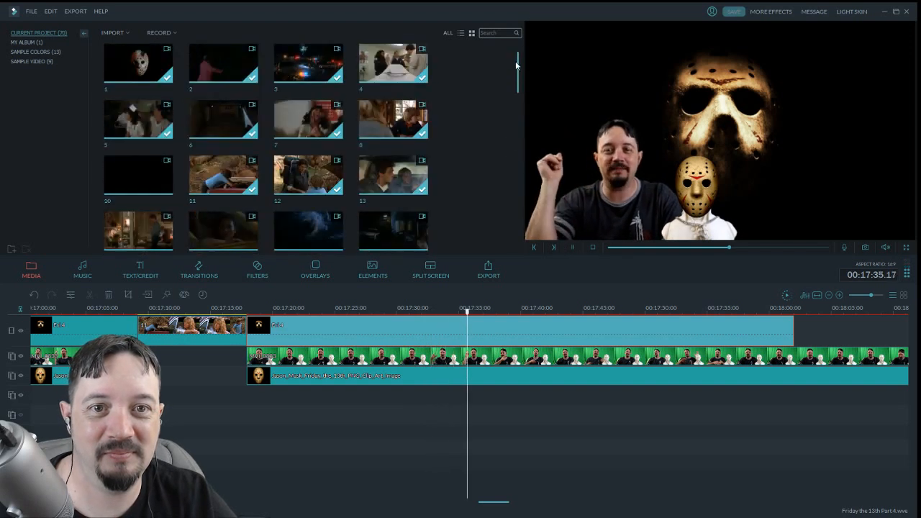
{"action": "left_click", "coordinate": [573, 247]}
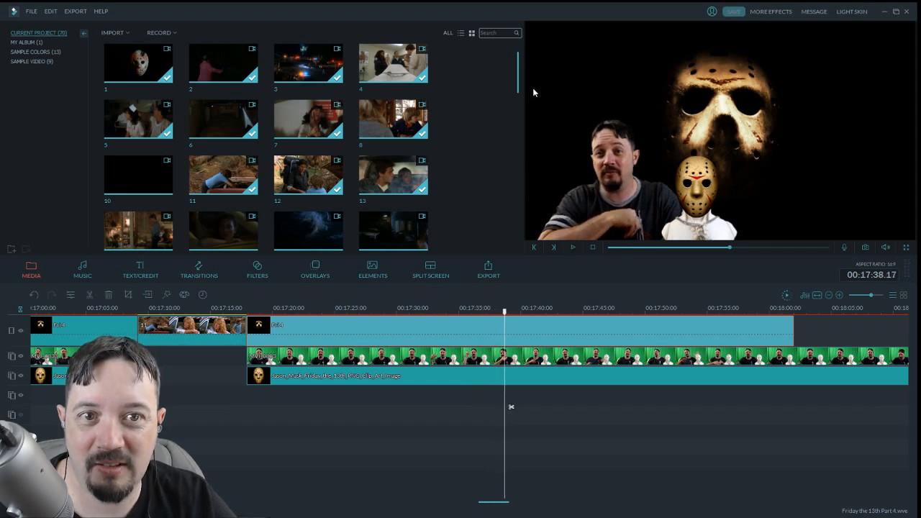
Insert image 27 on the free overlay track at 00:17:38.17 and give it the Zoom in 1 motion
{"action": "left_click_drag", "start_coordinate": [520, 87], "coordinate": [517, 244]}
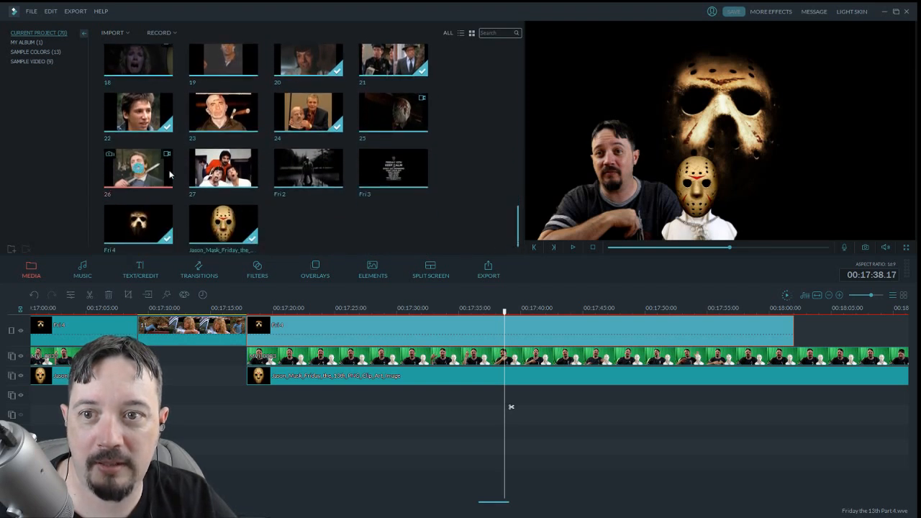
{"action": "left_click_drag", "start_coordinate": [245, 169], "coordinate": [506, 396]}
{"action": "double_click", "coordinate": [533, 396]}
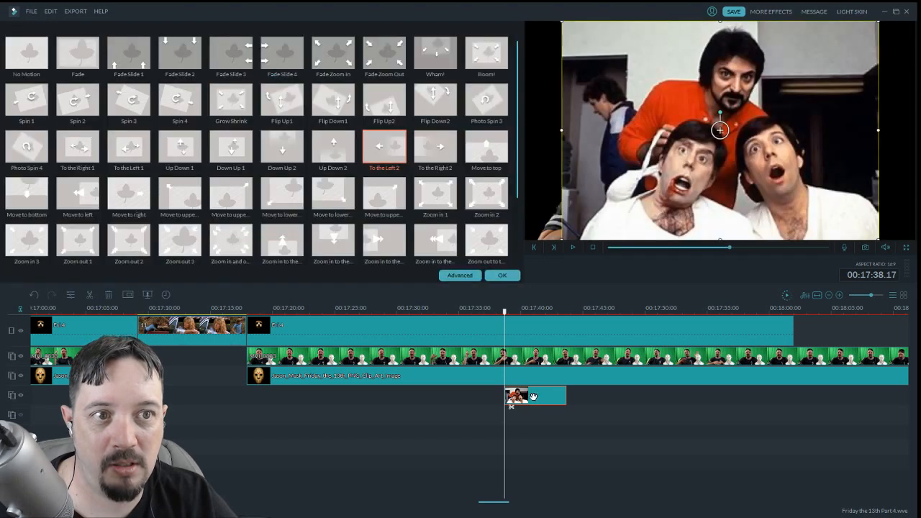
{"action": "left_click", "coordinate": [433, 190]}
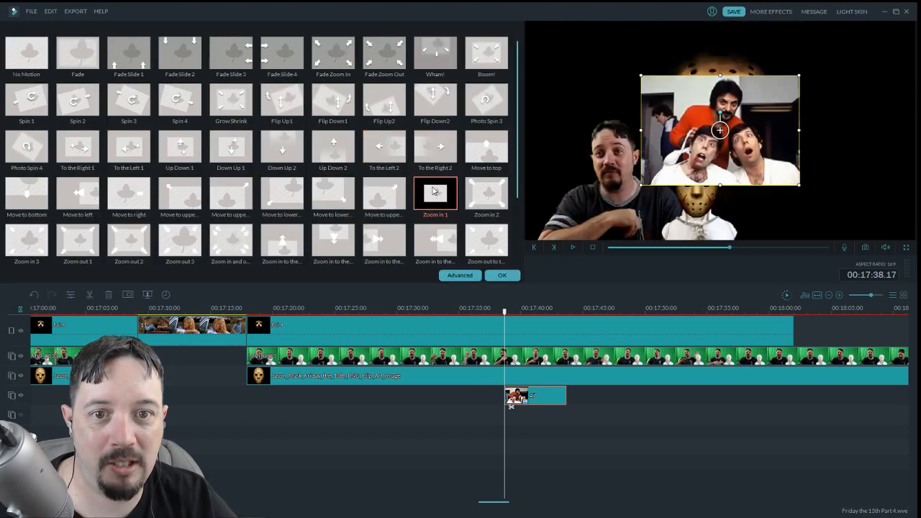
{"action": "left_click", "coordinate": [503, 276]}
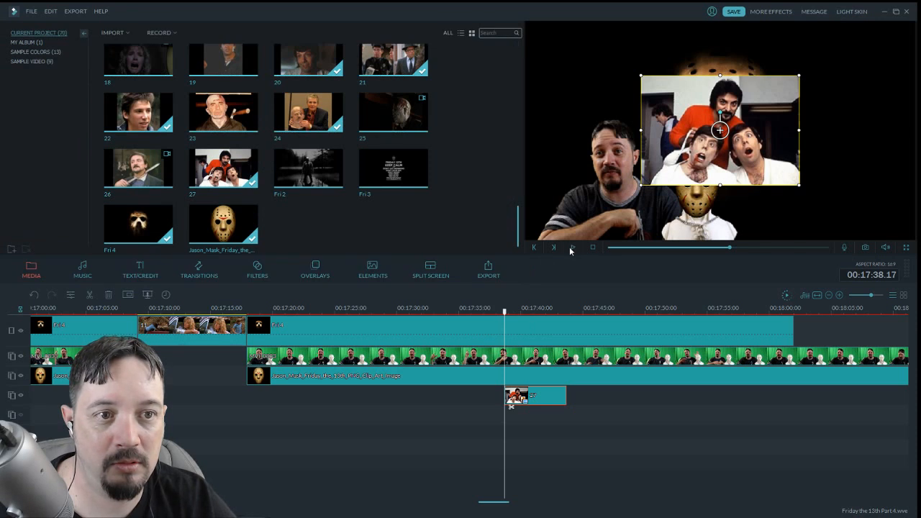
Play the edit from image 27 through the presenter footage and pause at 00:18:01.21, near the end of the Fri 4 background
{"action": "left_click", "coordinate": [573, 247]}
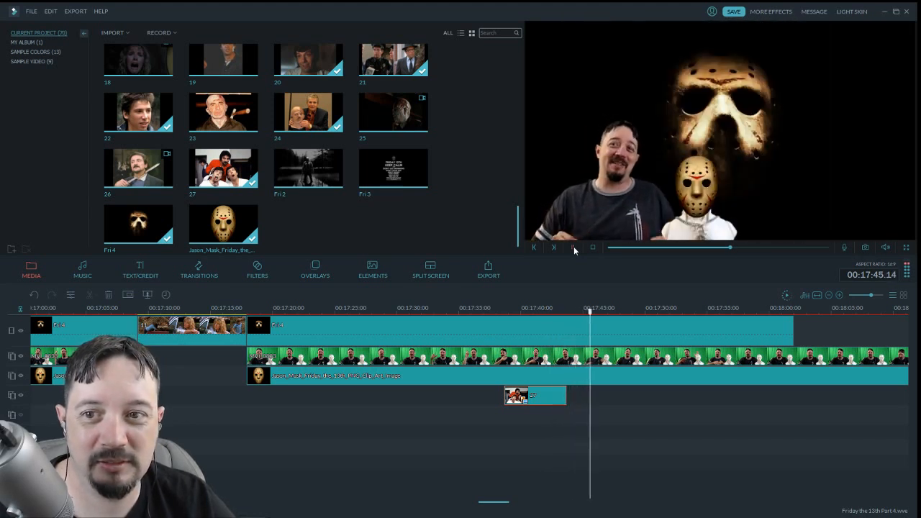
{"action": "left_click_drag", "start_coordinate": [494, 501], "coordinate": [502, 506]}
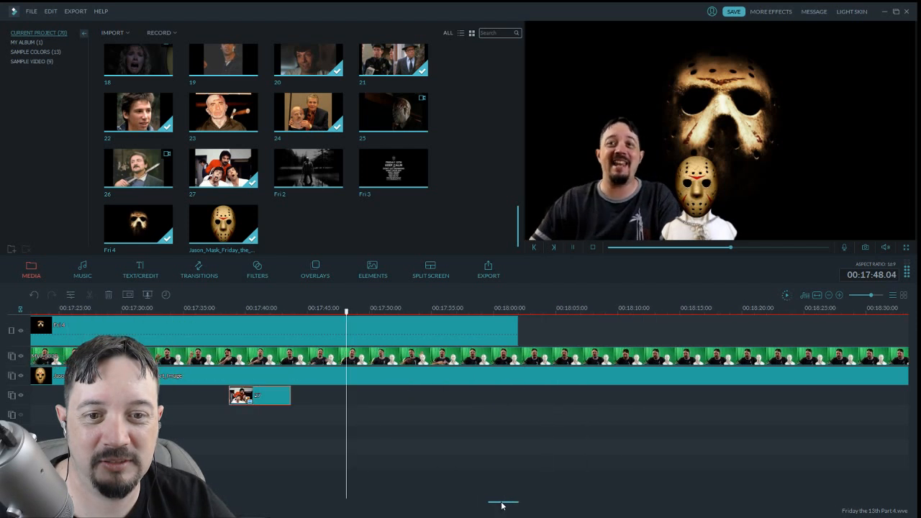
{"action": "left_click_drag", "start_coordinate": [501, 506], "coordinate": [507, 506]}
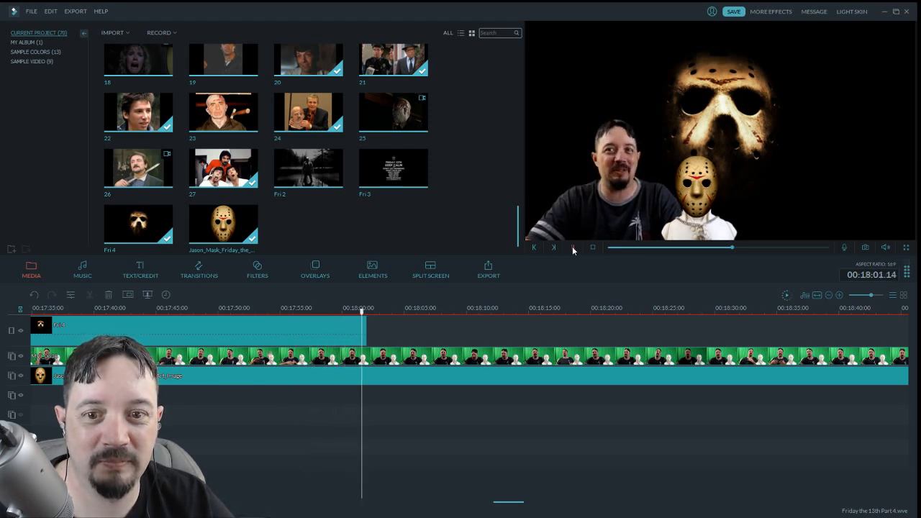
{"action": "left_click", "coordinate": [574, 249]}
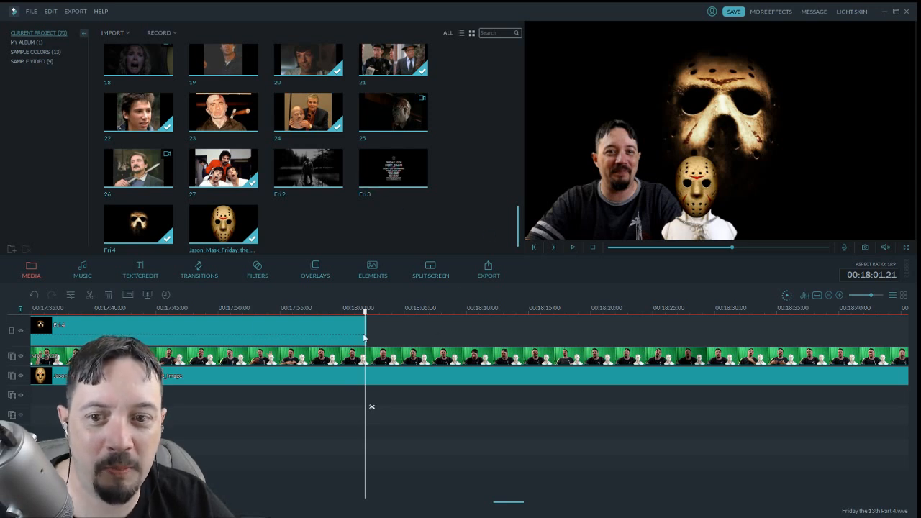
Add the Fri 2 image after the Fri 4 background on the main track and extend it to 00:32:08.08
{"action": "left_click_drag", "start_coordinate": [520, 236], "coordinate": [512, 165]}
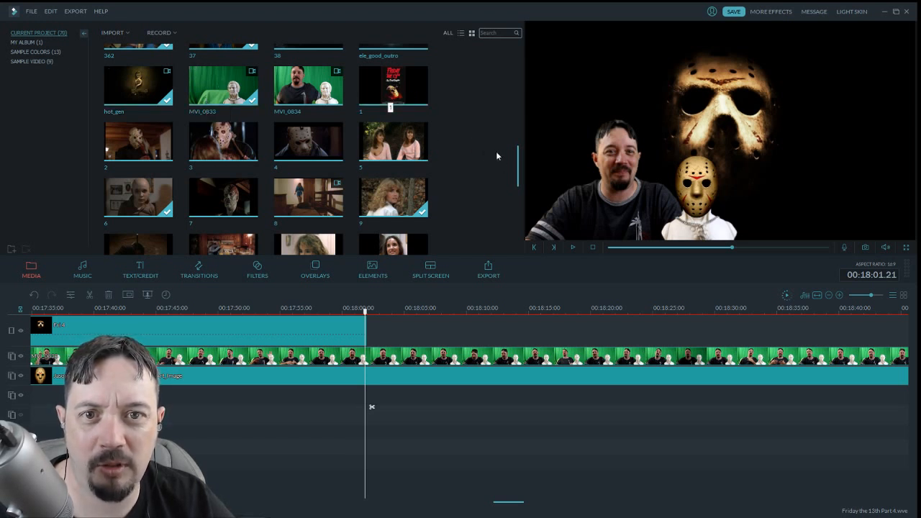
{"action": "left_click_drag", "start_coordinate": [516, 165], "coordinate": [513, 226]}
{"action": "left_click_drag", "start_coordinate": [339, 173], "coordinate": [754, 335]}
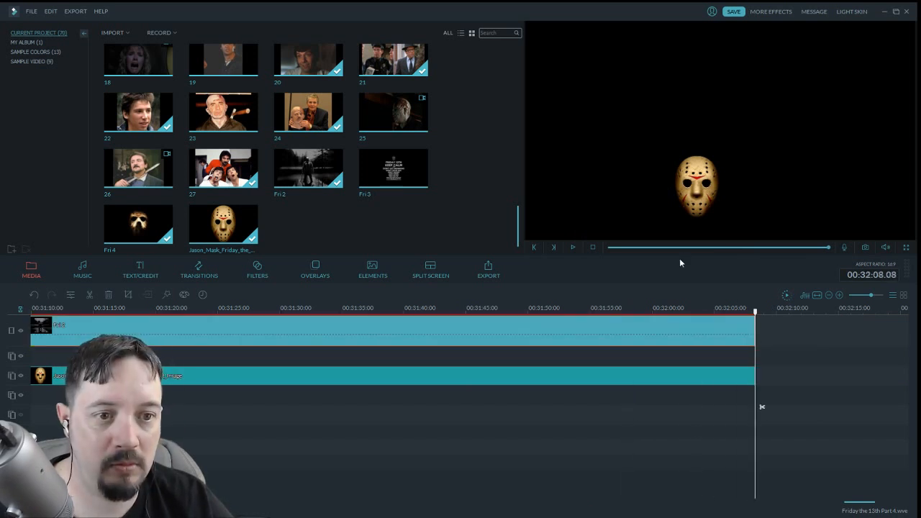
Navigate the timeline back to the presenter footage after image 27, placing the playhead at 00:17:49.04
{"action": "left_click", "coordinate": [700, 250]}
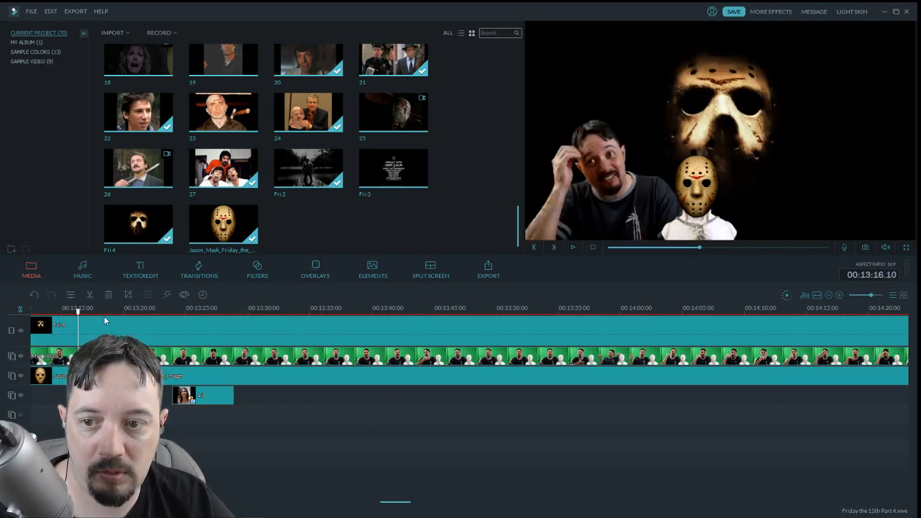
{"action": "left_click_drag", "start_coordinate": [434, 414], "coordinate": [850, 406]}
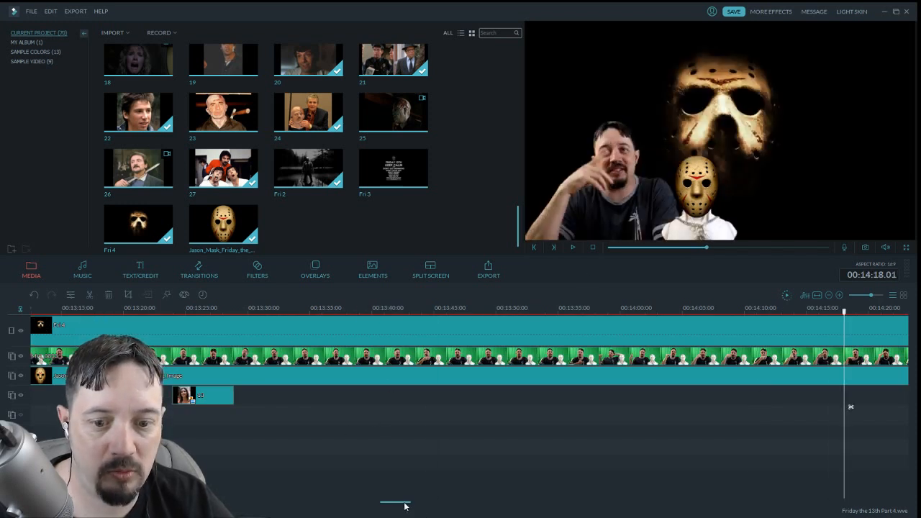
{"action": "left_click_drag", "start_coordinate": [406, 502], "coordinate": [504, 503]}
{"action": "left_click", "coordinate": [720, 331]}
{"action": "left_click", "coordinate": [627, 335]}
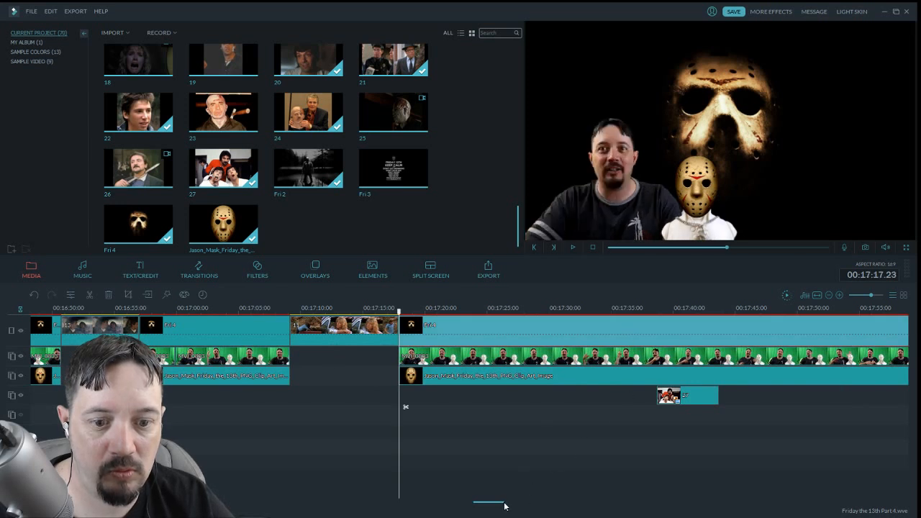
{"action": "left_click_drag", "start_coordinate": [404, 315], "coordinate": [771, 311]}
{"action": "left_click_drag", "start_coordinate": [493, 506], "coordinate": [517, 505]}
{"action": "scroll", "coordinate": [161, 342], "scroll_direction": "up", "scroll_amount": 10}
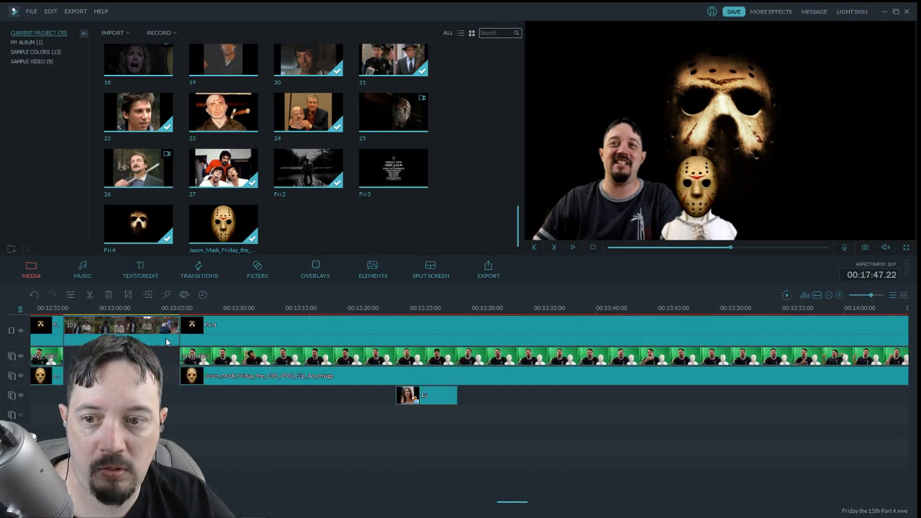
{"action": "scroll", "coordinate": [305, 415], "scroll_direction": "down", "scroll_amount": 5}
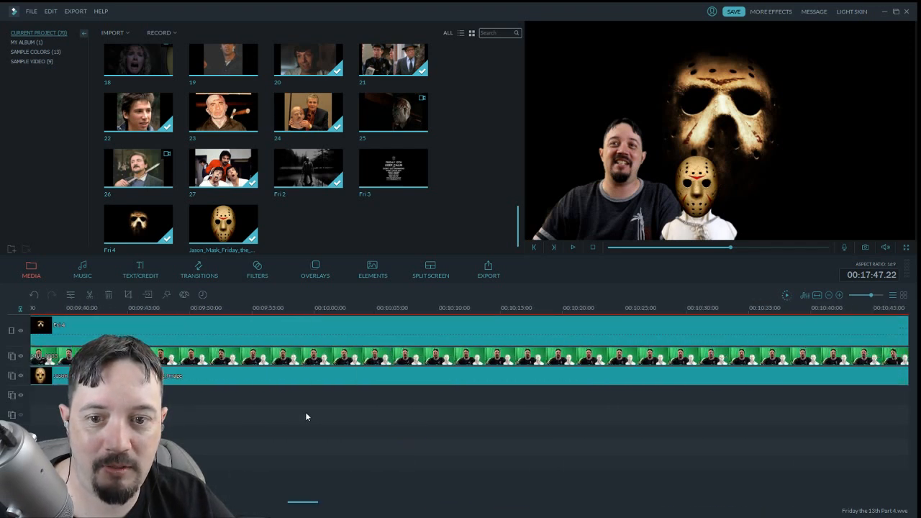
{"action": "left_click", "coordinate": [744, 248]}
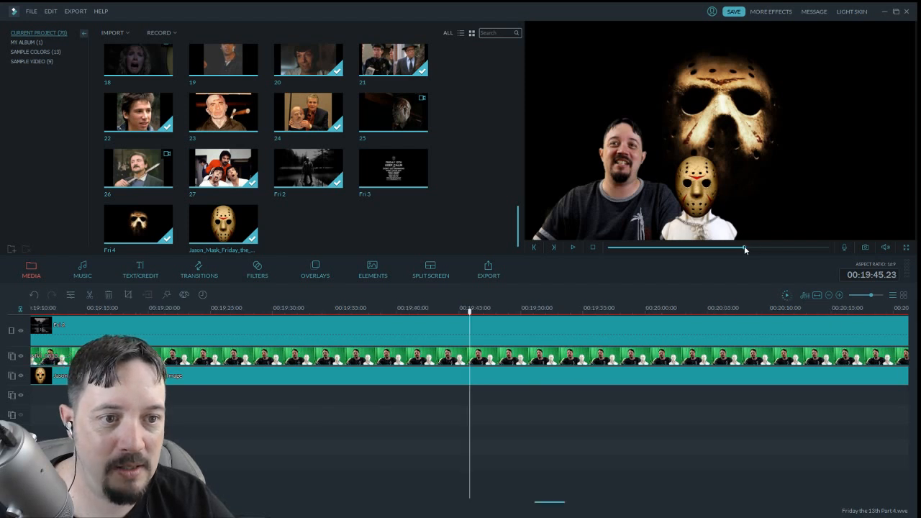
{"action": "left_click", "coordinate": [755, 247]}
{"action": "left_click", "coordinate": [713, 248]}
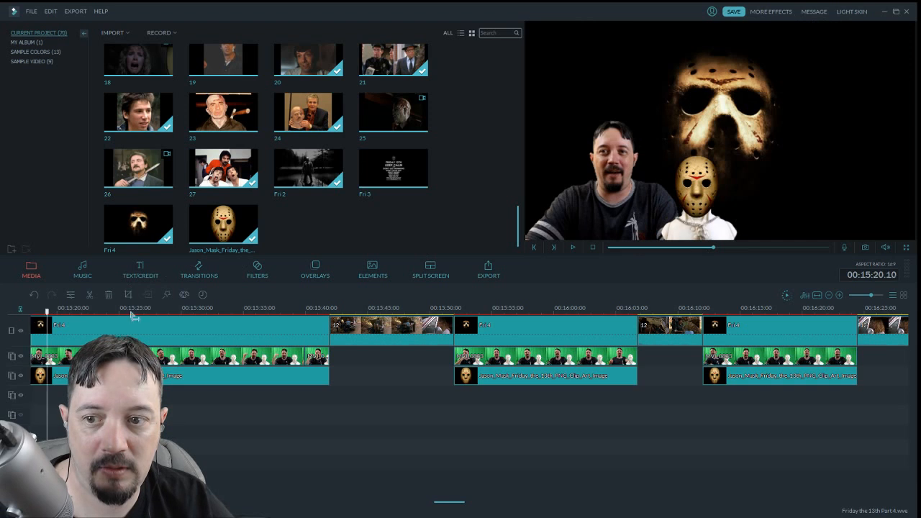
{"action": "left_click", "coordinate": [792, 309]}
{"action": "left_click_drag", "start_coordinate": [453, 513], "coordinate": [487, 512]}
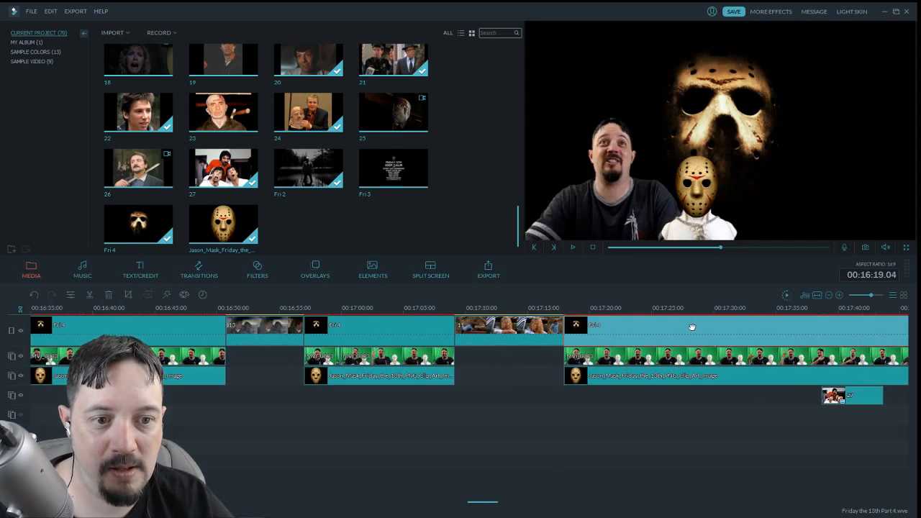
{"action": "double_click", "coordinate": [387, 328]}
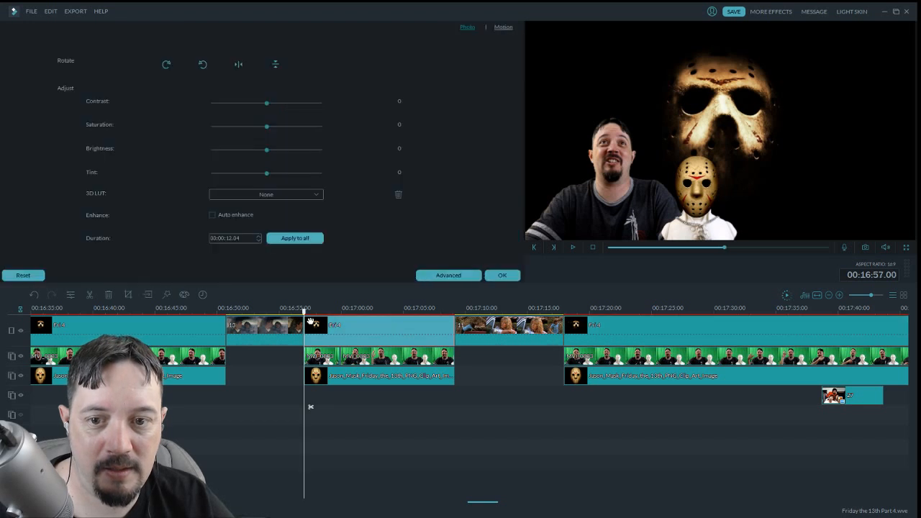
{"action": "left_click", "coordinate": [502, 275]}
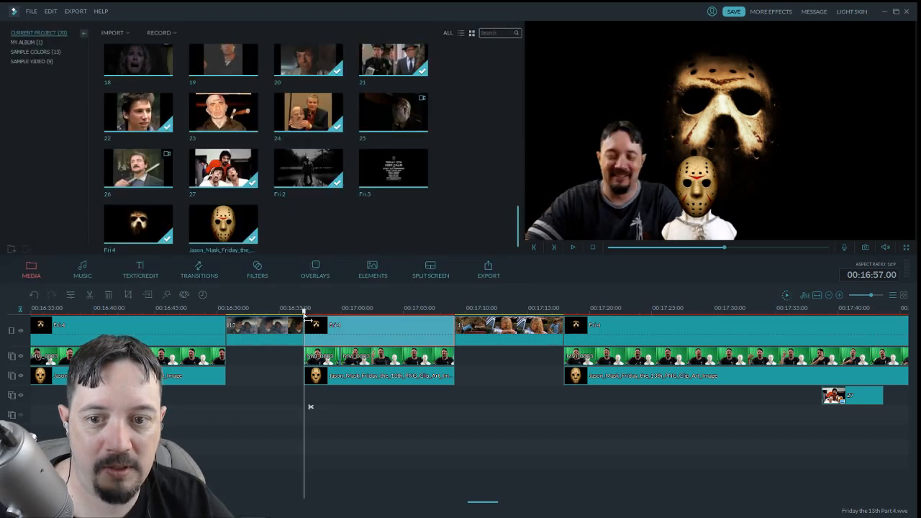
{"action": "left_click_drag", "start_coordinate": [493, 507], "coordinate": [506, 503]}
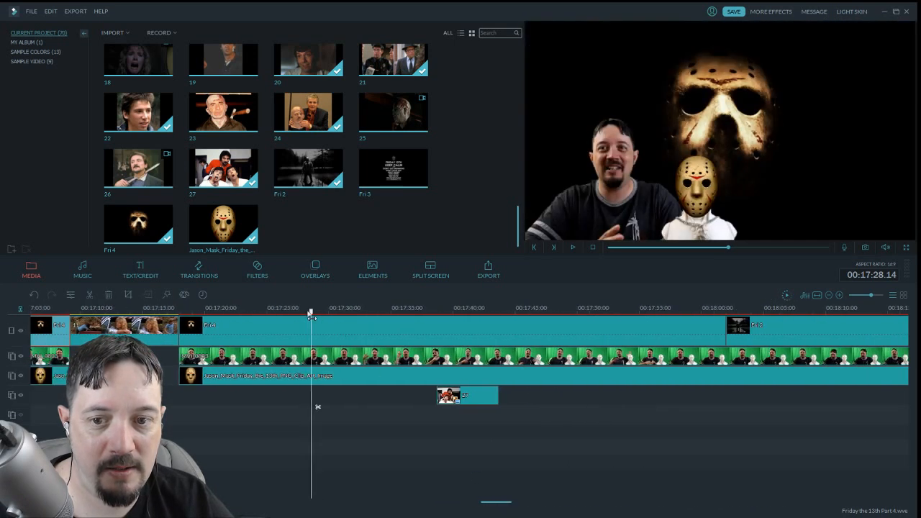
{"action": "left_click_drag", "start_coordinate": [311, 315], "coordinate": [566, 311]}
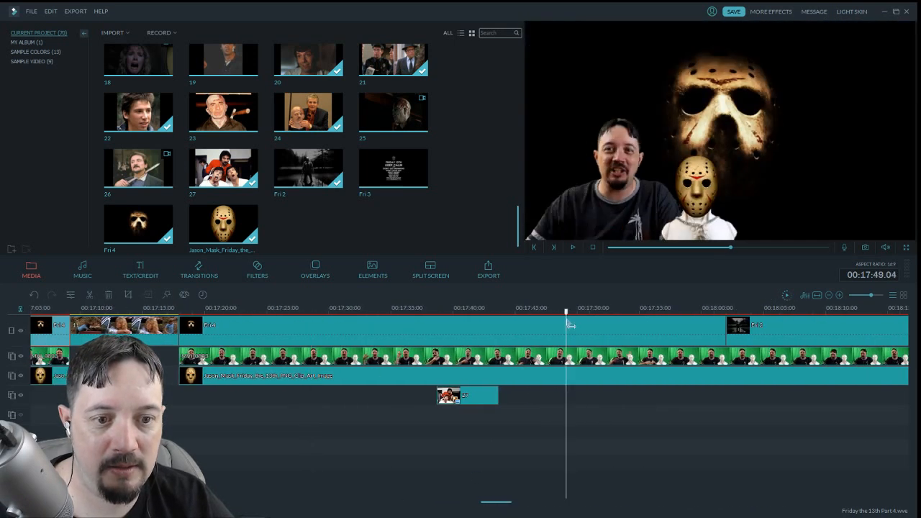
Save the project while playing the footage from 00:17:49.04 to the change to the Fri 2 background at 00:18:02.01
{"action": "left_click", "coordinate": [572, 248]}
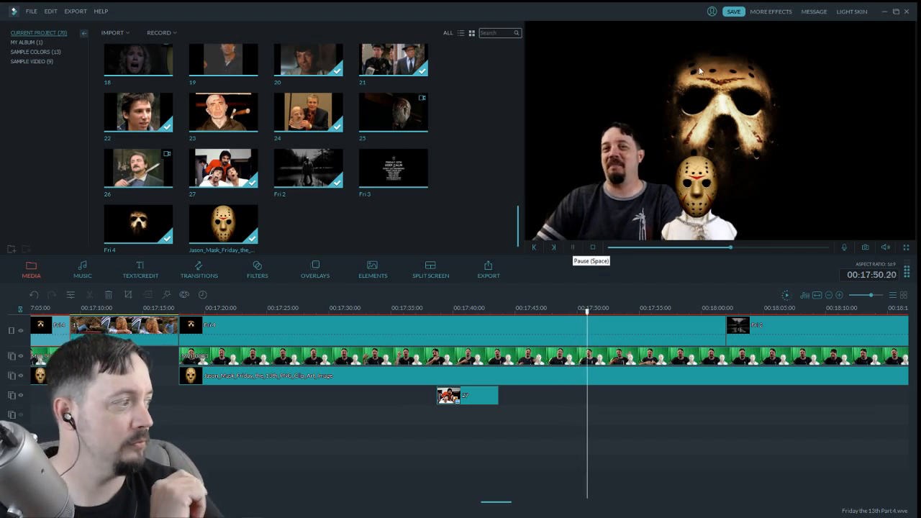
{"action": "left_click", "coordinate": [730, 15]}
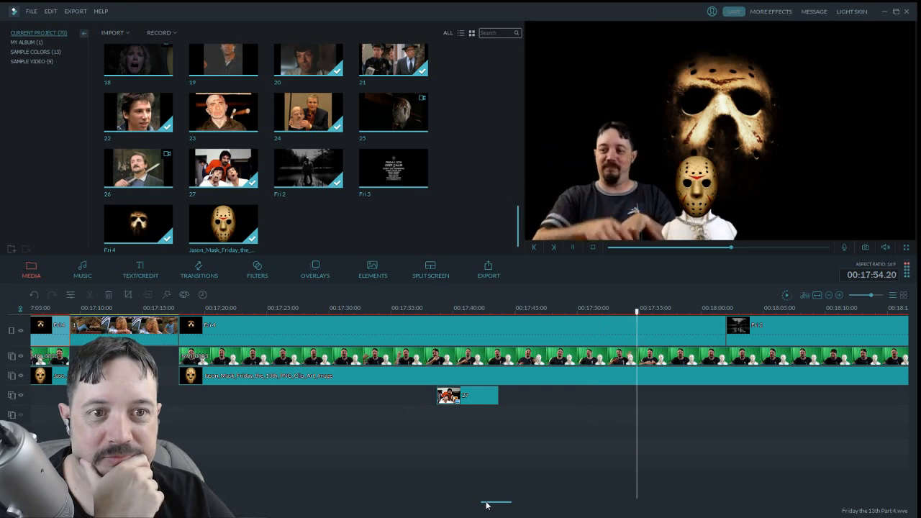
{"action": "left_click_drag", "start_coordinate": [487, 505], "coordinate": [500, 505]}
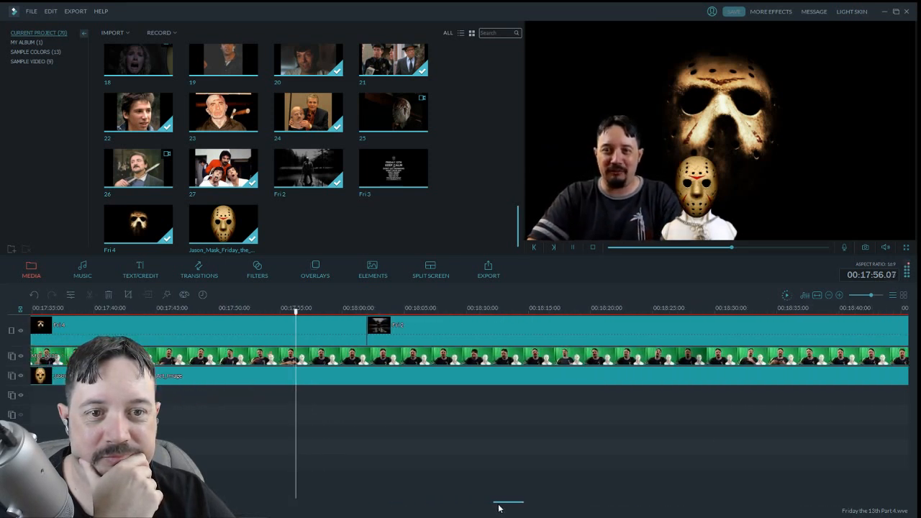
{"action": "left_click", "coordinate": [572, 247]}
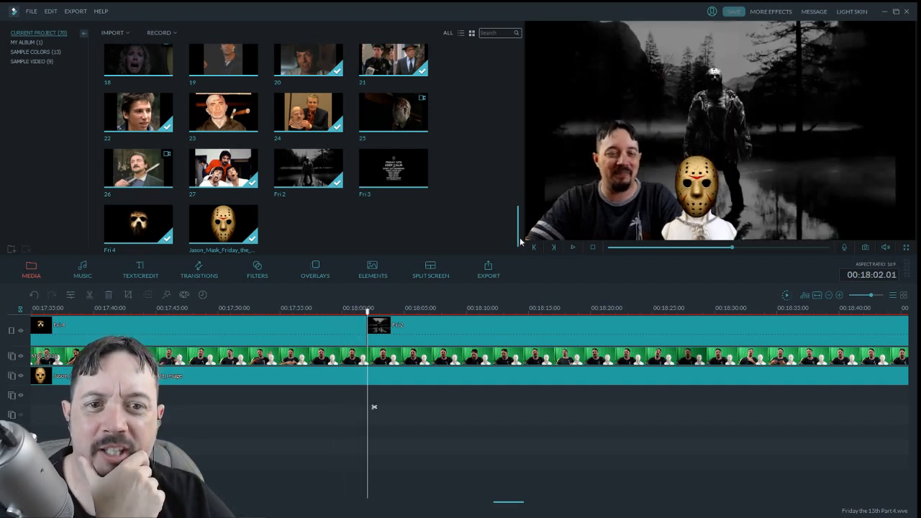
Scrub through clips 13 and 14 in the project media to judge whether they suit the next insert
{"action": "left_click_drag", "start_coordinate": [519, 242], "coordinate": [524, 94]}
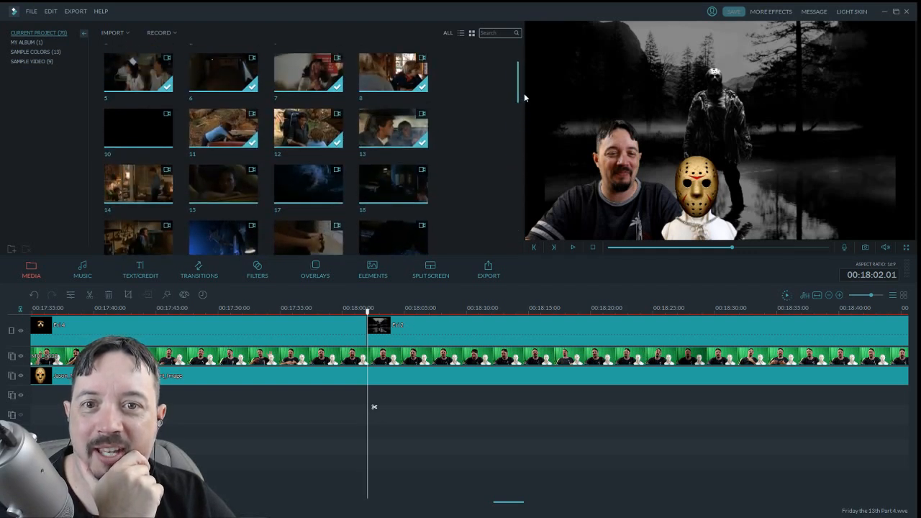
{"action": "left_click", "coordinate": [414, 141]}
{"action": "left_click_drag", "start_coordinate": [608, 249], "coordinate": [841, 258]}
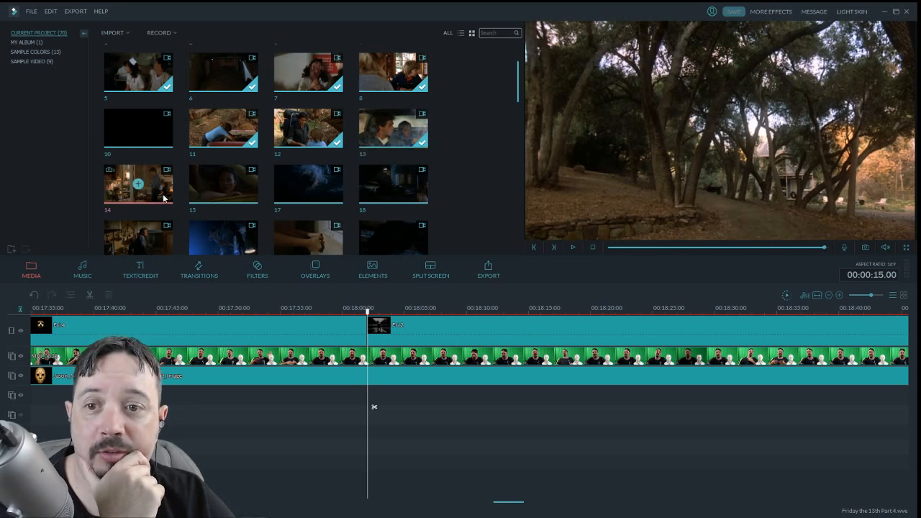
{"action": "left_click_drag", "start_coordinate": [610, 248], "coordinate": [670, 249]}
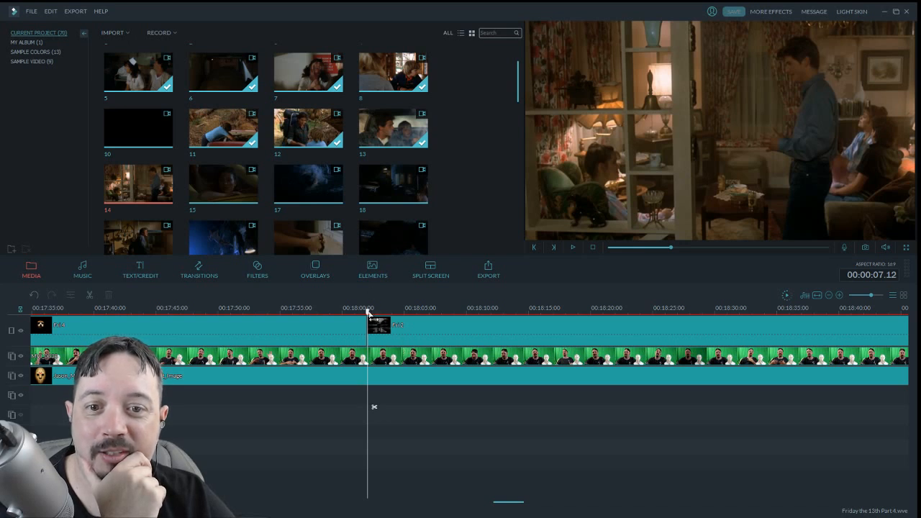
Add a Dissolve transition between the Fri 4 and Fri 2 backgrounds on the main track, preview it and save the project
{"action": "left_click_drag", "start_coordinate": [369, 315], "coordinate": [353, 314]}
{"action": "left_click", "coordinate": [573, 247]}
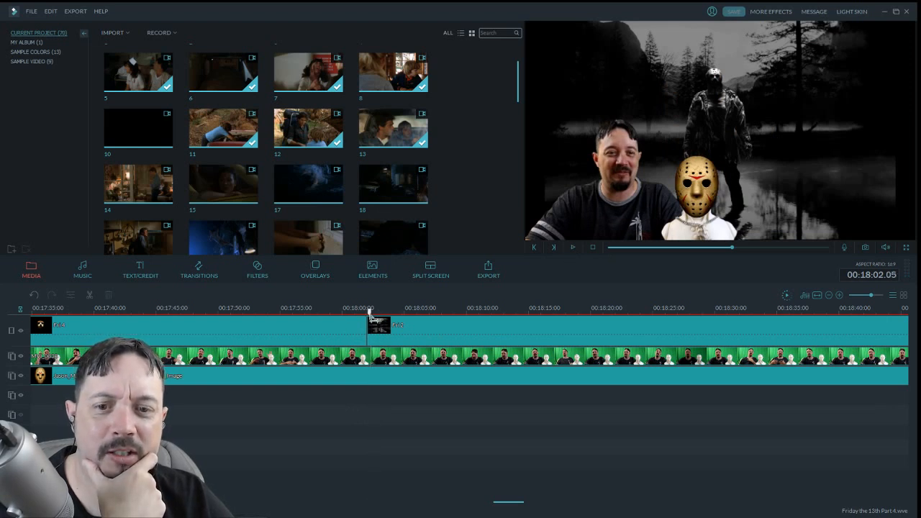
{"action": "left_click_drag", "start_coordinate": [369, 315], "coordinate": [390, 322]}
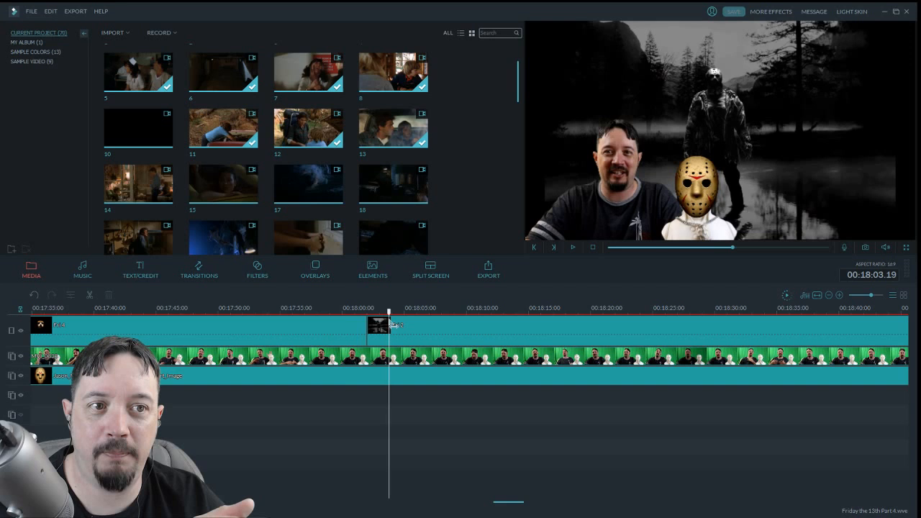
{"action": "left_click", "coordinate": [206, 271]}
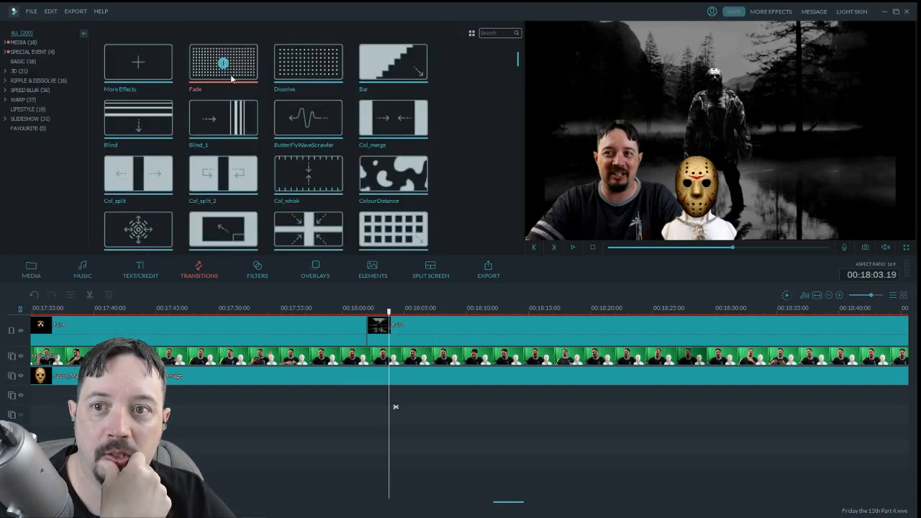
{"action": "left_click", "coordinate": [340, 63]}
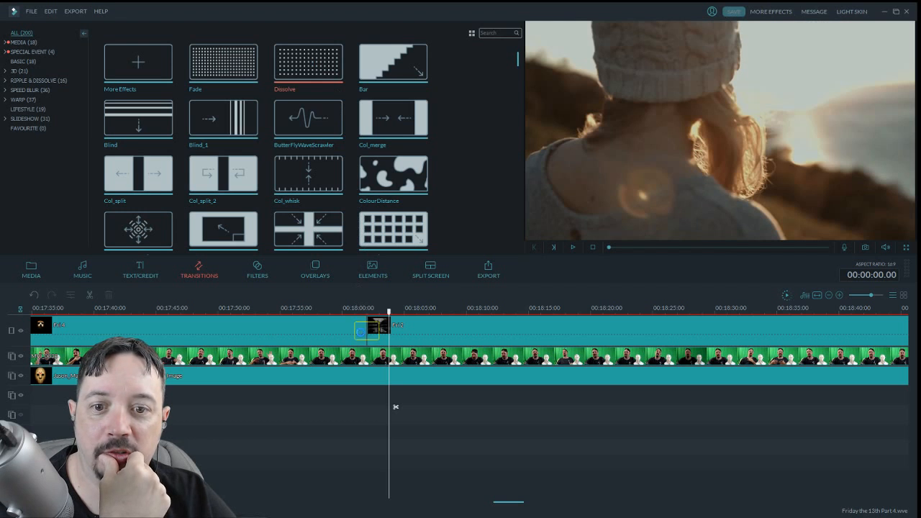
{"action": "left_click_drag", "start_coordinate": [363, 330], "coordinate": [347, 314]}
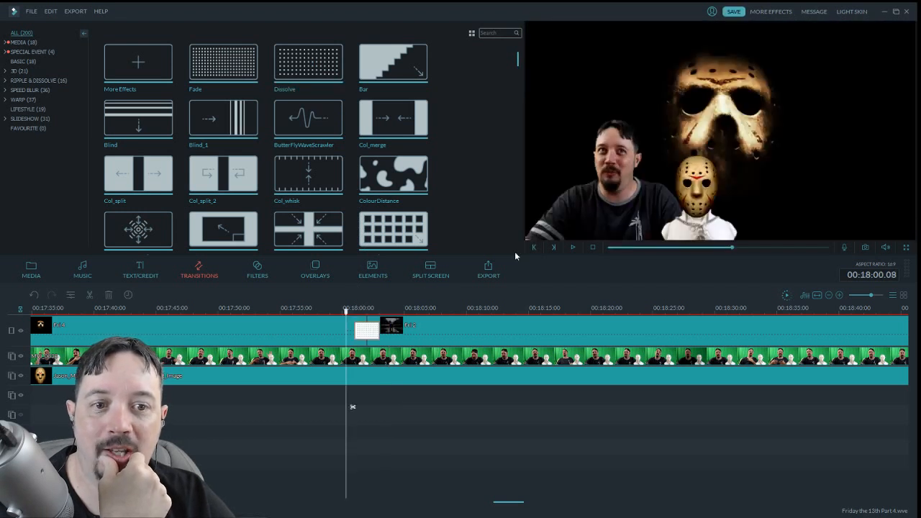
{"action": "left_click", "coordinate": [573, 247]}
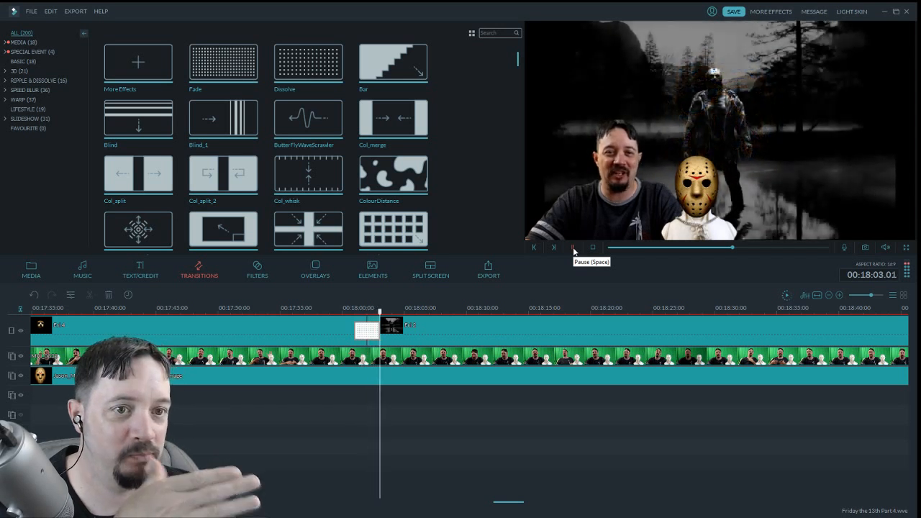
{"action": "left_click", "coordinate": [732, 11]}
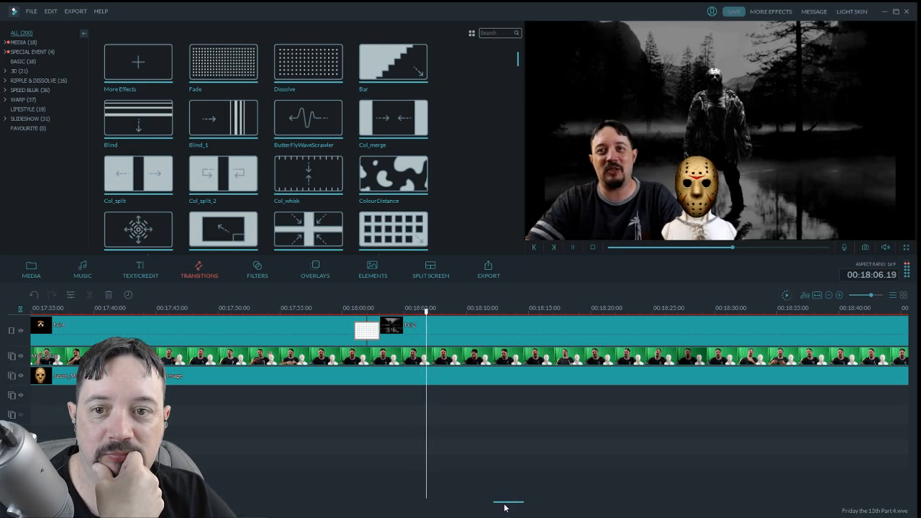
Find the pause in the presenter footage after the Dissolve transition and split the presenter clip at 00:18:09.04
{"action": "left_click", "coordinate": [31, 269]}
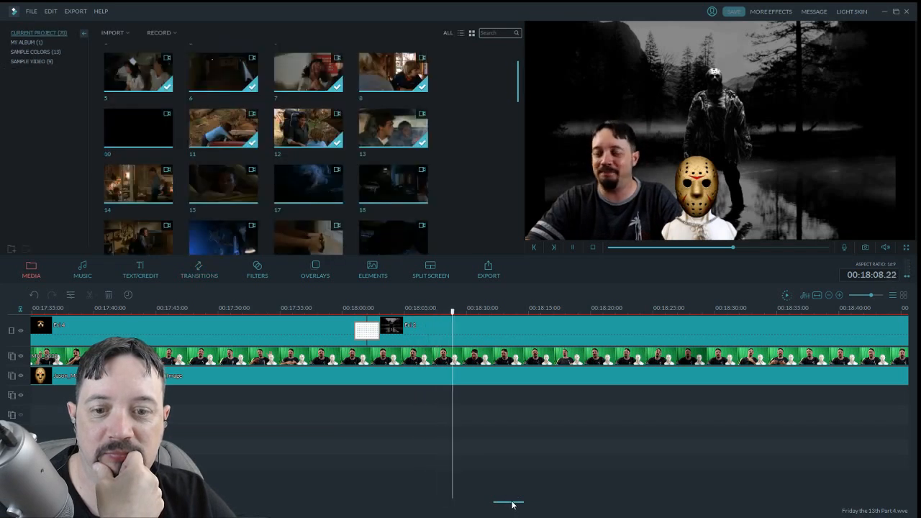
{"action": "left_click_drag", "start_coordinate": [513, 506], "coordinate": [520, 504]}
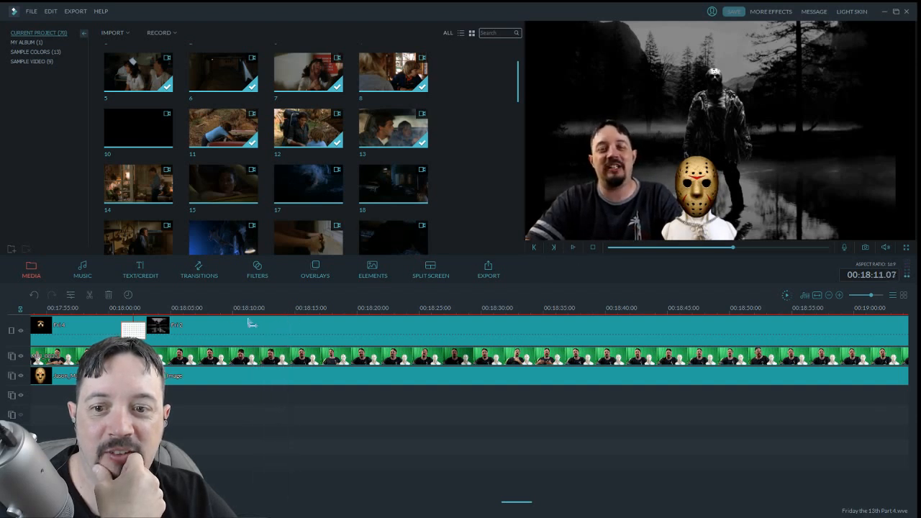
{"action": "left_click", "coordinate": [217, 309]}
{"action": "left_click_drag", "start_coordinate": [221, 327], "coordinate": [216, 328]}
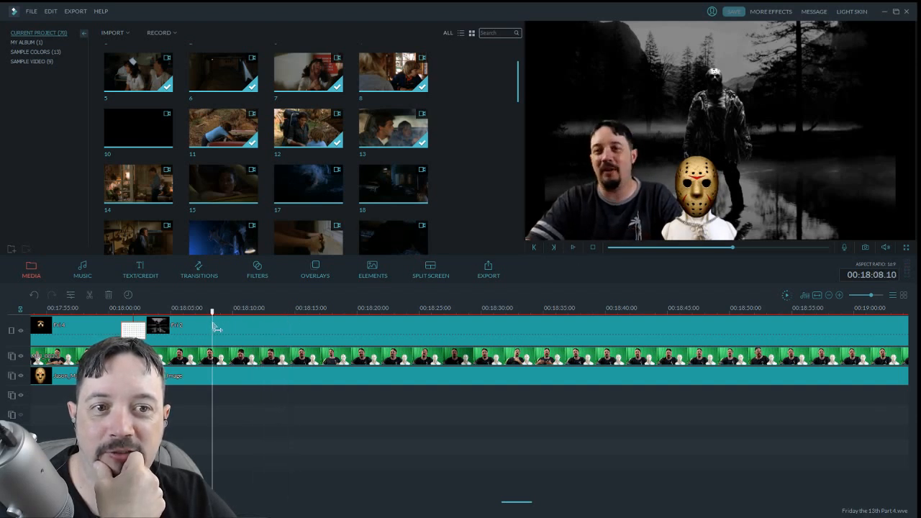
{"action": "left_click", "coordinate": [575, 248]}
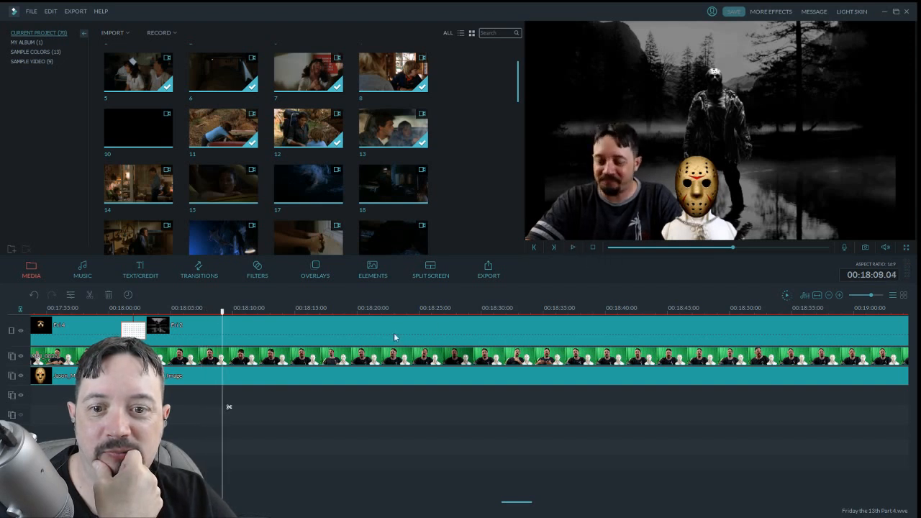
{"action": "left_click", "coordinate": [341, 357]}
{"action": "left_click", "coordinate": [92, 295]}
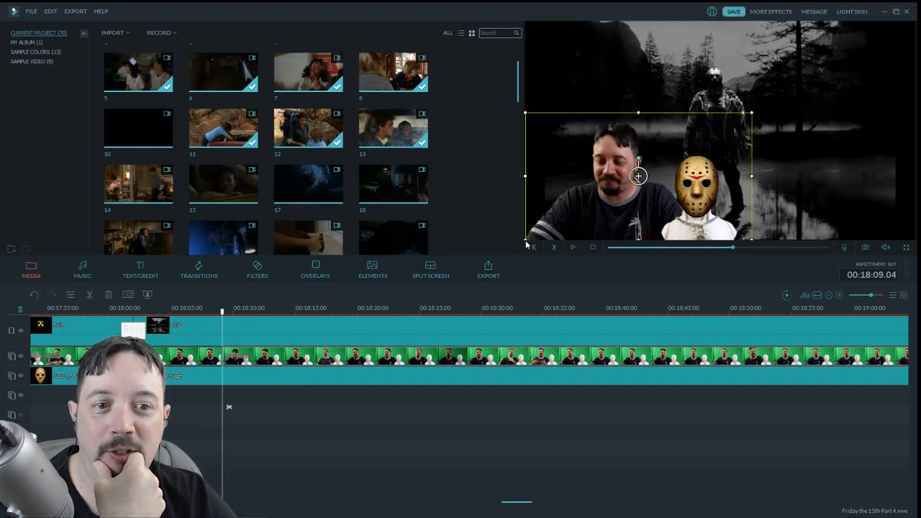
Cut the presenter footage between 00:18:09.04 and 00:18:12.14 and close the gap with the remaining footage
{"action": "left_click", "coordinate": [573, 248]}
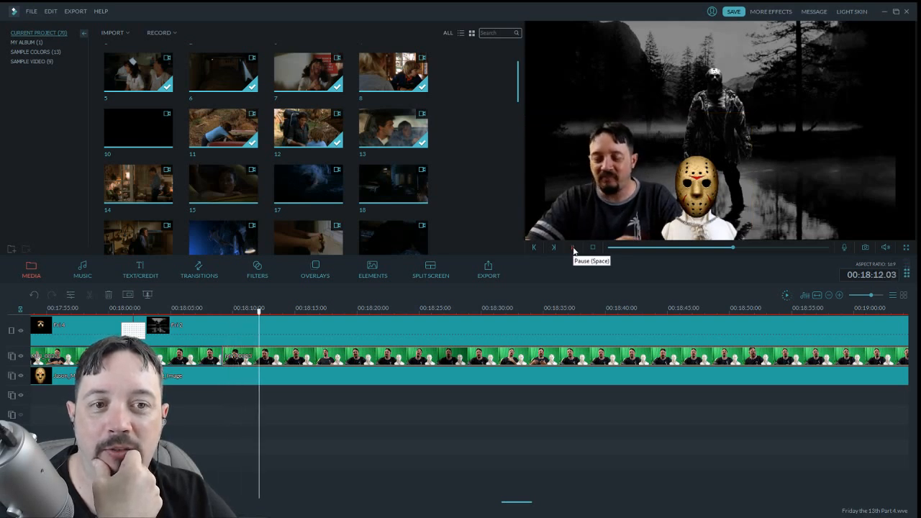
{"action": "left_click", "coordinate": [574, 249]}
{"action": "left_click", "coordinate": [274, 362]}
{"action": "left_click_drag", "start_coordinate": [270, 318], "coordinate": [268, 318]}
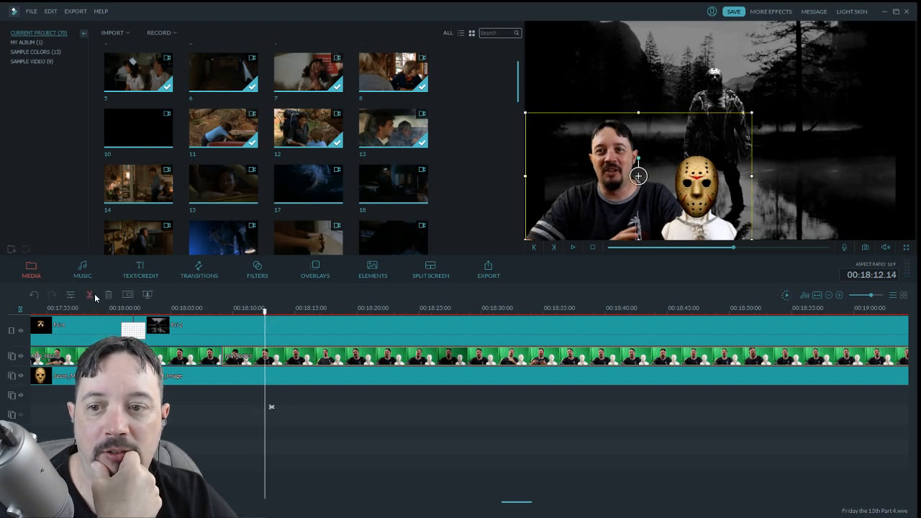
{"action": "left_click", "coordinate": [89, 294]}
{"action": "left_click", "coordinate": [108, 295]}
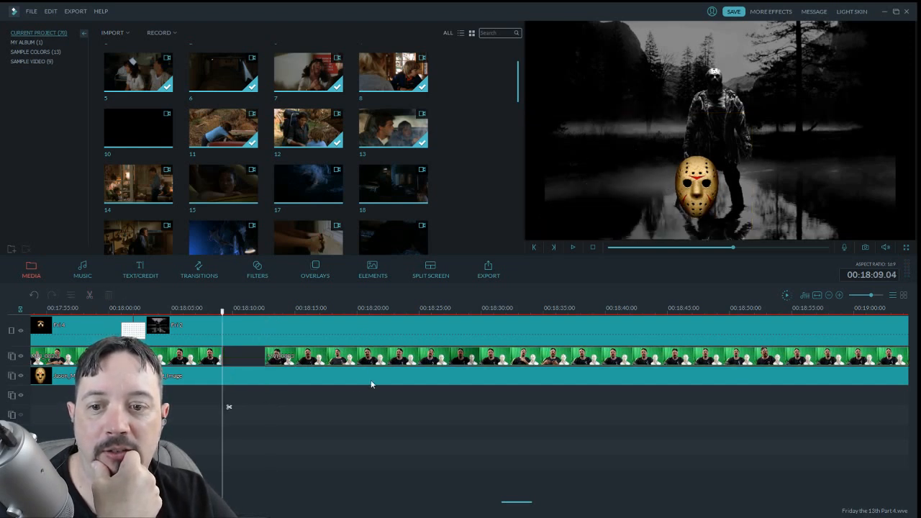
{"action": "left_click_drag", "start_coordinate": [364, 356], "coordinate": [322, 357]}
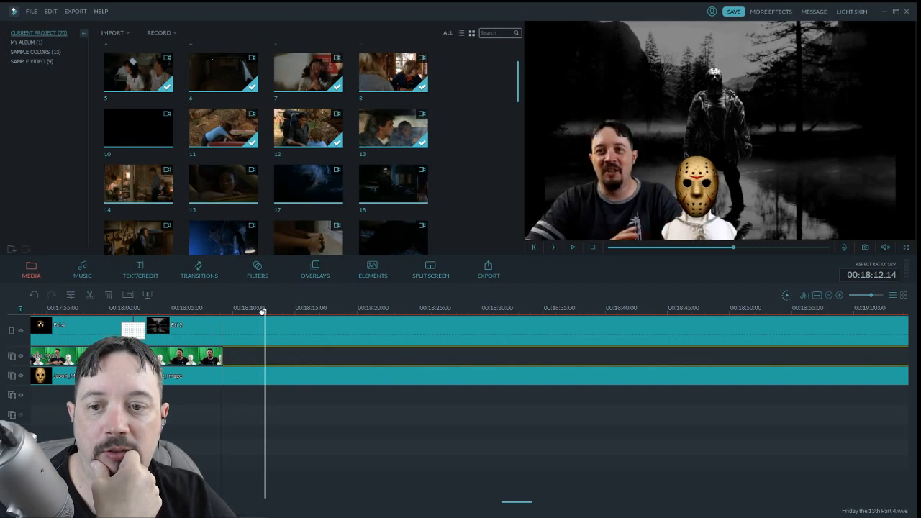
Save the project and play the joined presenter footage from 00:18:08.19 to 00:18:24.18
{"action": "left_click_drag", "start_coordinate": [222, 315], "coordinate": [217, 315]}
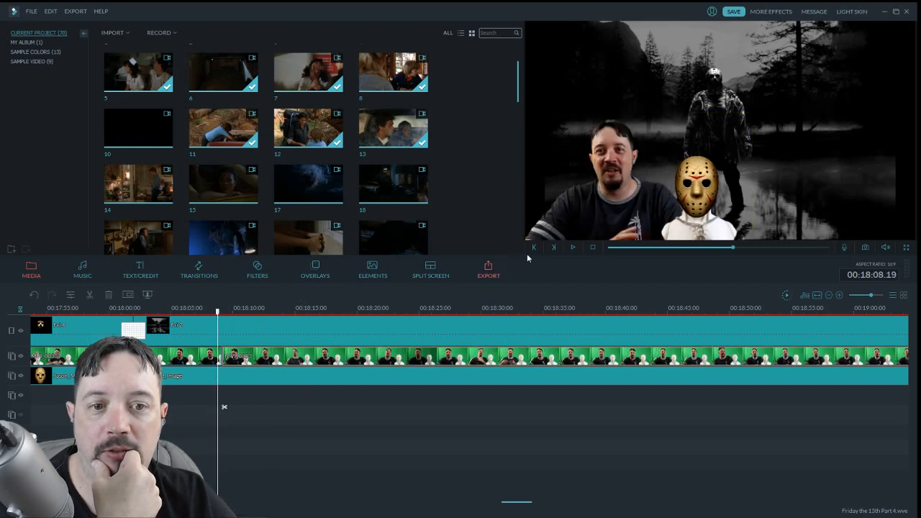
{"action": "left_click", "coordinate": [733, 13]}
{"action": "key", "text": "space"}
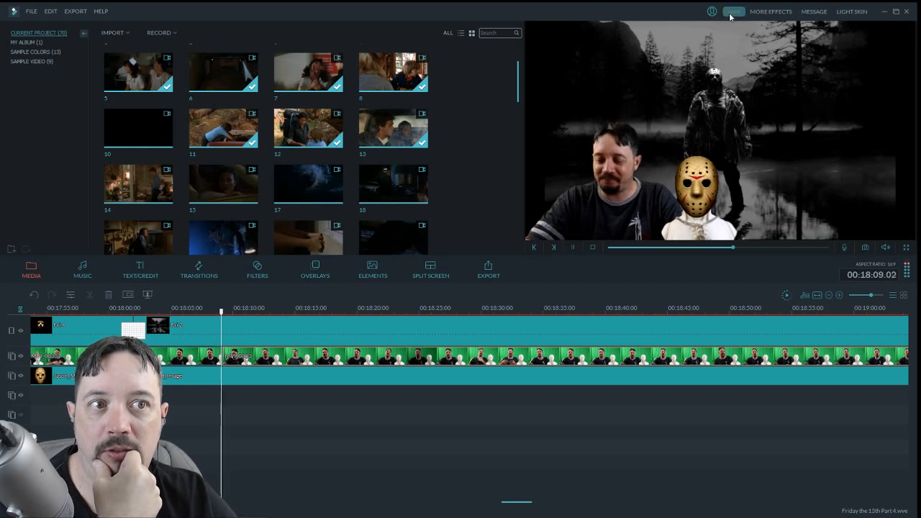
{"action": "left_click", "coordinate": [575, 249]}
Split the presenter footage, the Fri 2 background and the Jason mask image at 00:18:24.18
{"action": "left_click", "coordinate": [90, 296]}
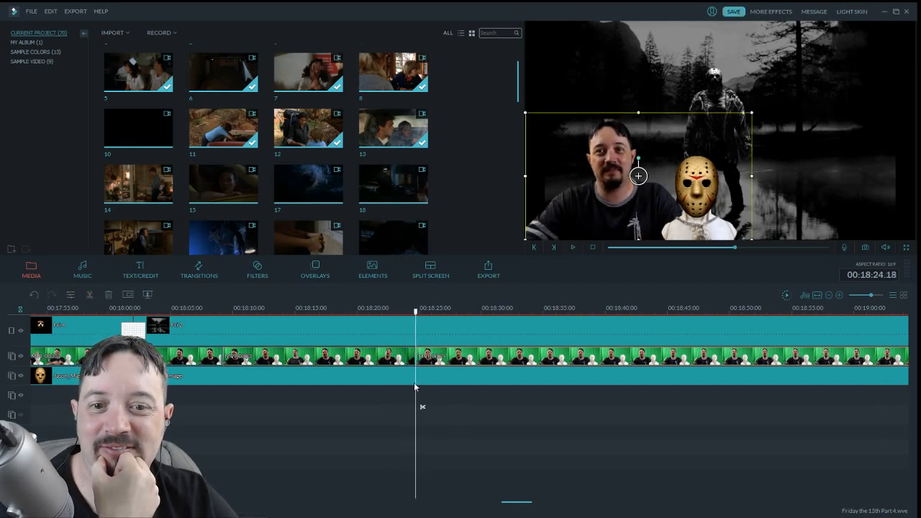
{"action": "left_click", "coordinate": [435, 335]}
{"action": "left_click", "coordinate": [90, 296]}
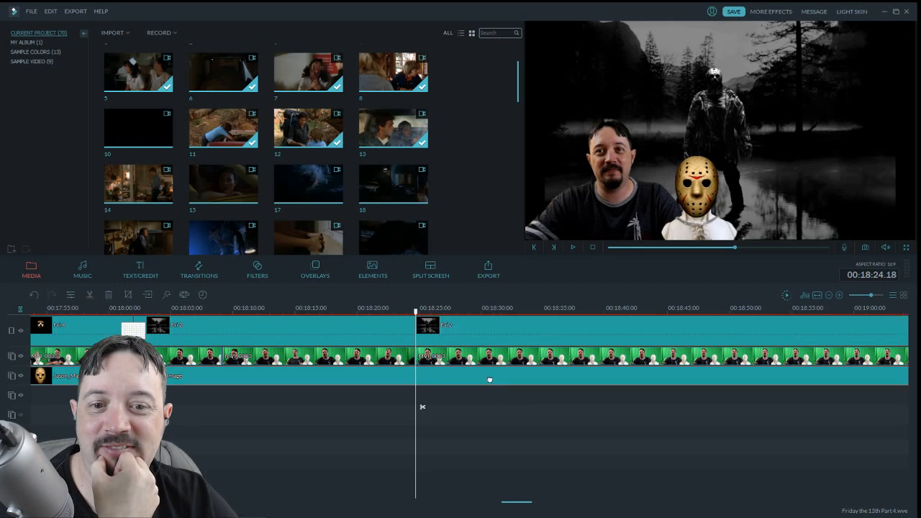
{"action": "left_click", "coordinate": [696, 187]}
{"action": "left_click", "coordinate": [90, 296]}
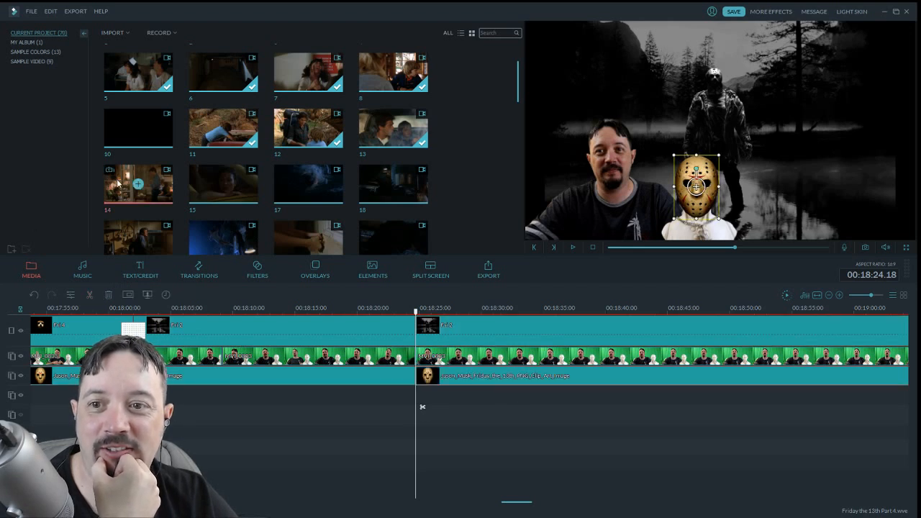
Insert clip 14 on the main track at 00:18:24.18 and remove its opening part up to 00:18:39.11
{"action": "left_click", "coordinate": [418, 334]}
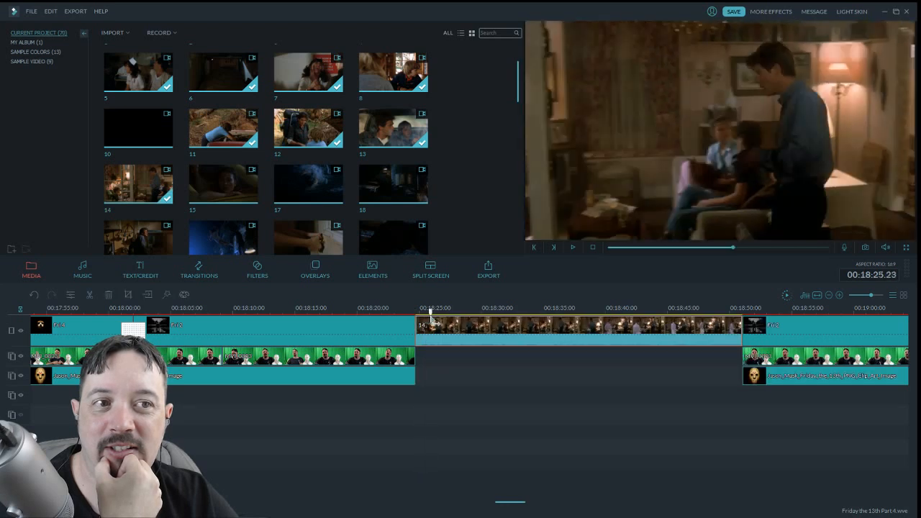
{"action": "left_click_drag", "start_coordinate": [432, 320], "coordinate": [603, 349]}
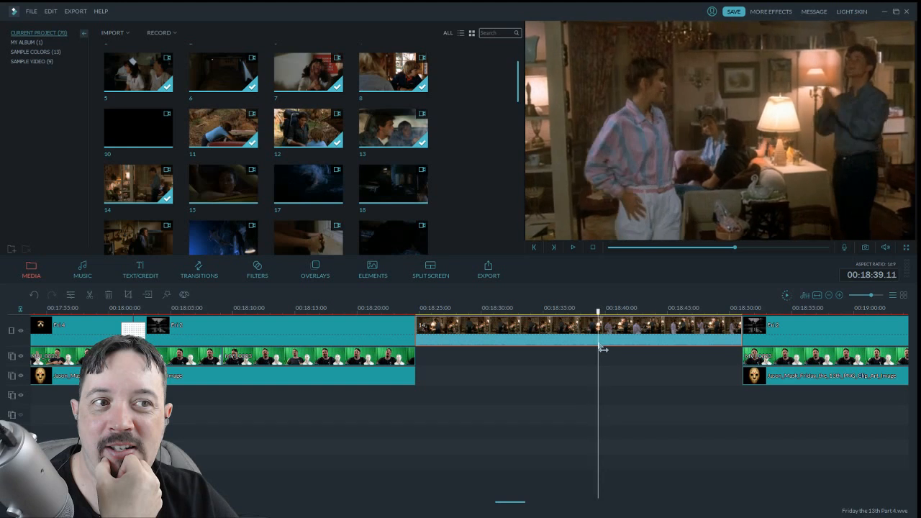
{"action": "left_click", "coordinate": [91, 293]}
{"action": "key", "text": "Up"}
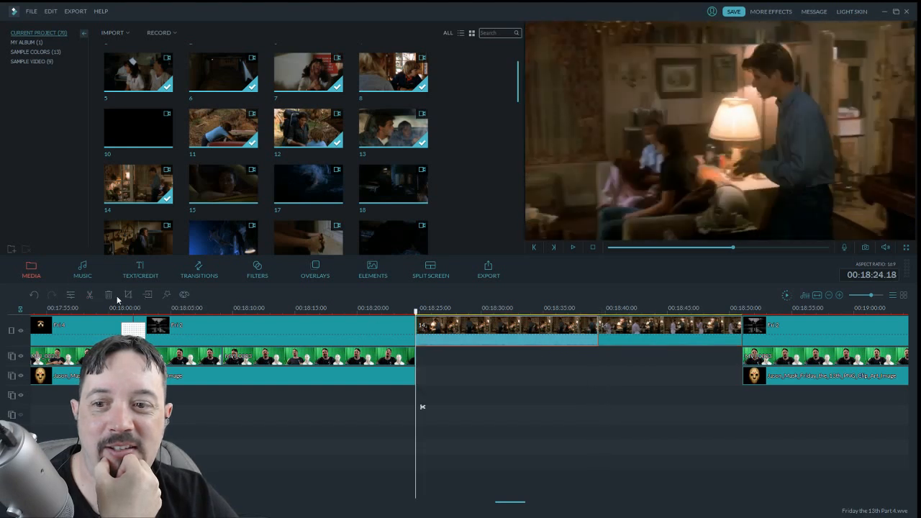
{"action": "left_click", "coordinate": [109, 294]}
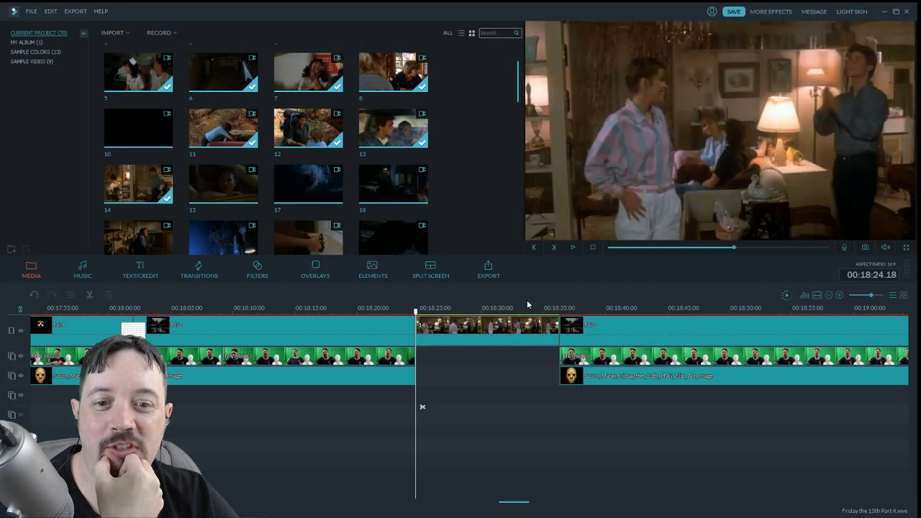
Play the inserted clip 14, split it at 00:18:34.11 and delete the part after the split
{"action": "left_click", "coordinate": [573, 247]}
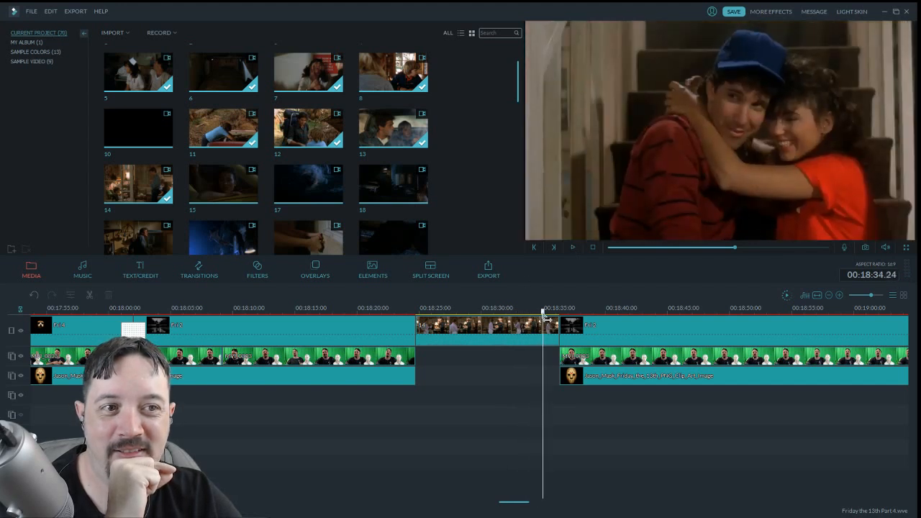
{"action": "left_click_drag", "start_coordinate": [545, 317], "coordinate": [538, 318]}
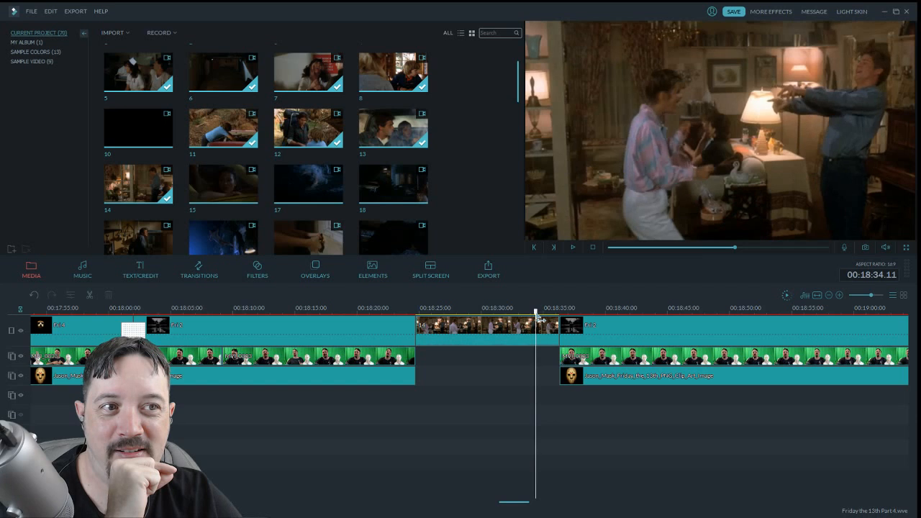
{"action": "left_click", "coordinate": [89, 294]}
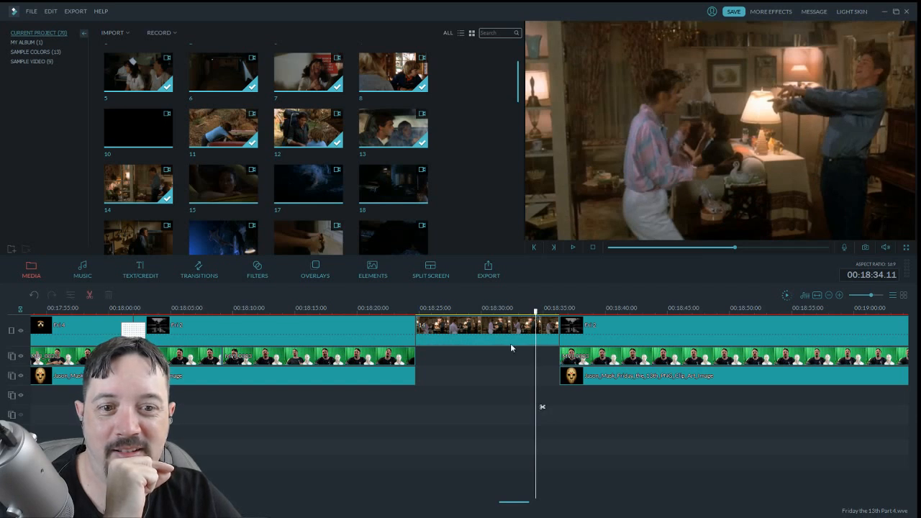
{"action": "left_click", "coordinate": [108, 294]}
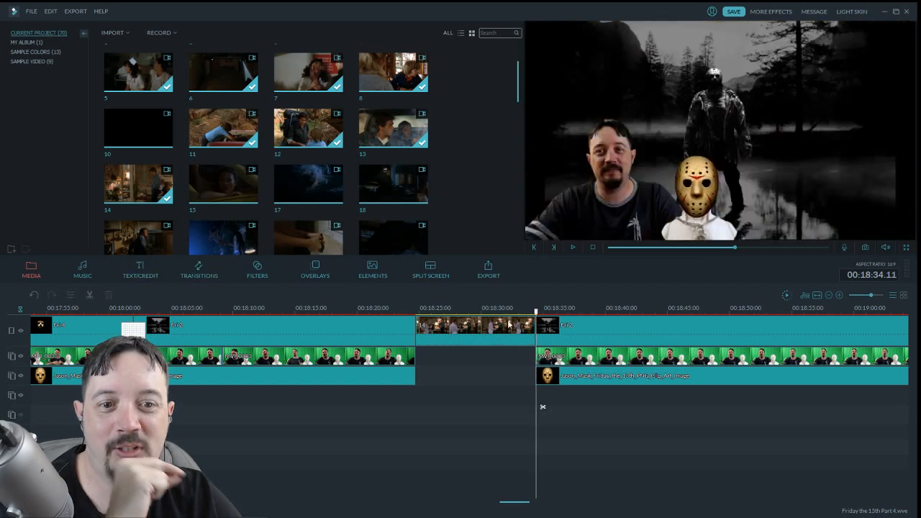
Set clip 14's audio volume to 200 and its fade out to 0.92 s, and preview the clip from just before its start
{"action": "mouse_move", "coordinate": [538, 318]}
{"action": "left_mouse_down"}
{"action": "mouse_move", "coordinate": [424, 317]}
{"action": "mouse_move", "coordinate": [419, 325]}
{"action": "mouse_move", "coordinate": [539, 333]}
{"action": "left_mouse_up"}
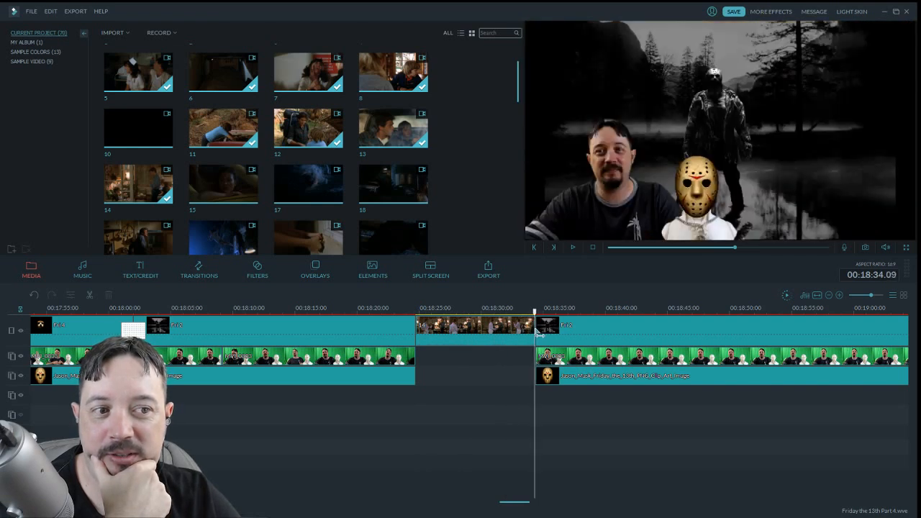
{"action": "left_click_drag", "start_coordinate": [482, 333], "coordinate": [420, 334]}
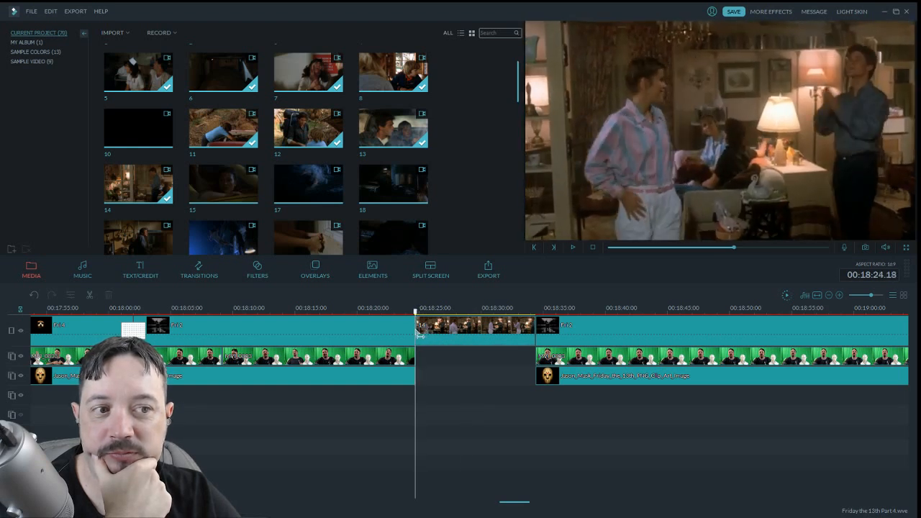
{"action": "left_click_drag", "start_coordinate": [419, 335], "coordinate": [541, 344]}
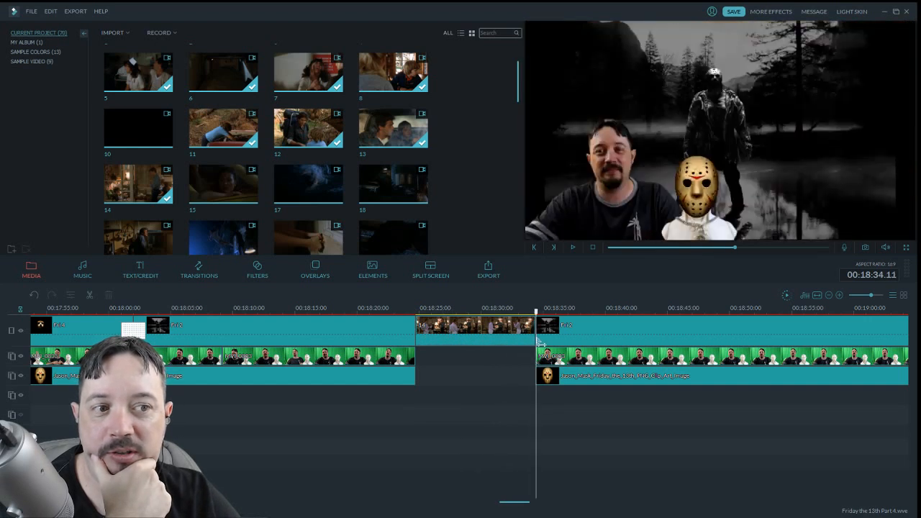
{"action": "double_click", "coordinate": [502, 343]}
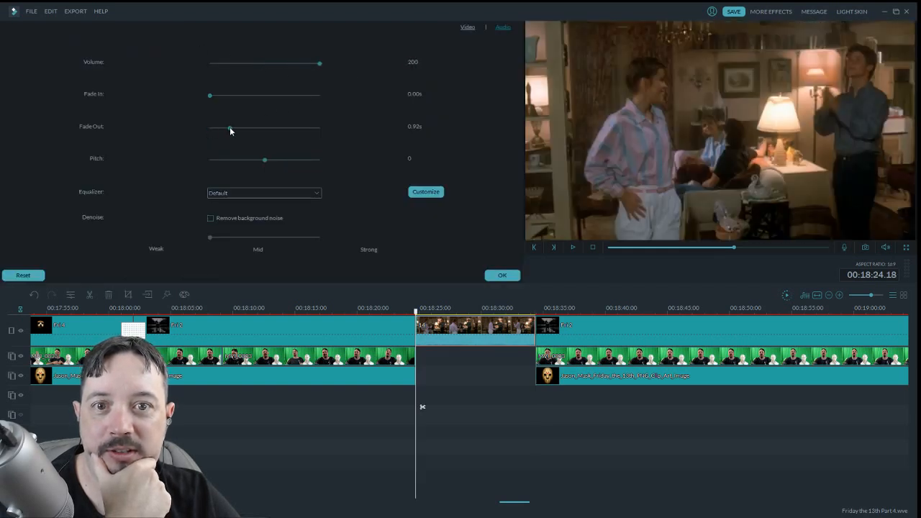
{"action": "left_click", "coordinate": [510, 276]}
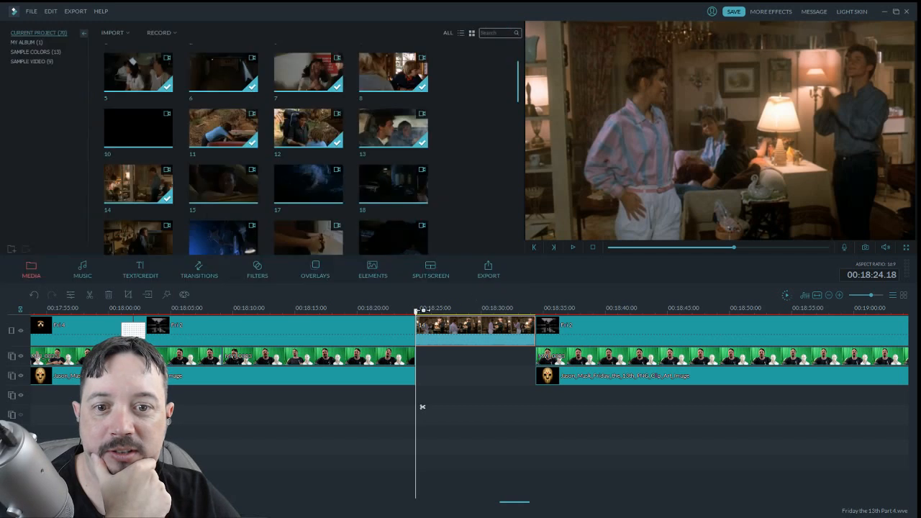
{"action": "left_click_drag", "start_coordinate": [420, 318], "coordinate": [407, 317]}
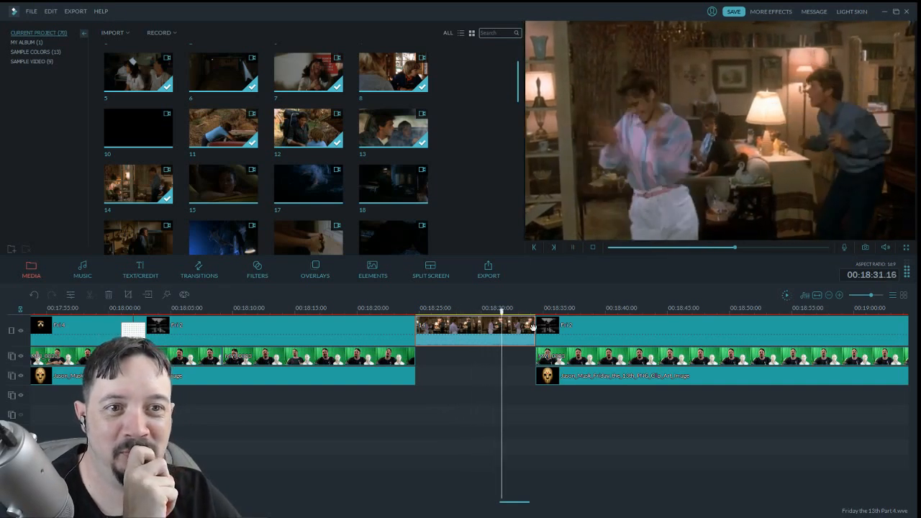
Split the presenter footage at 00:18:35.07, delete the short piece following clip 14 and move the remaining footage back to 00:18:34.10
{"action": "left_click_drag", "start_coordinate": [513, 501], "coordinate": [525, 506]}
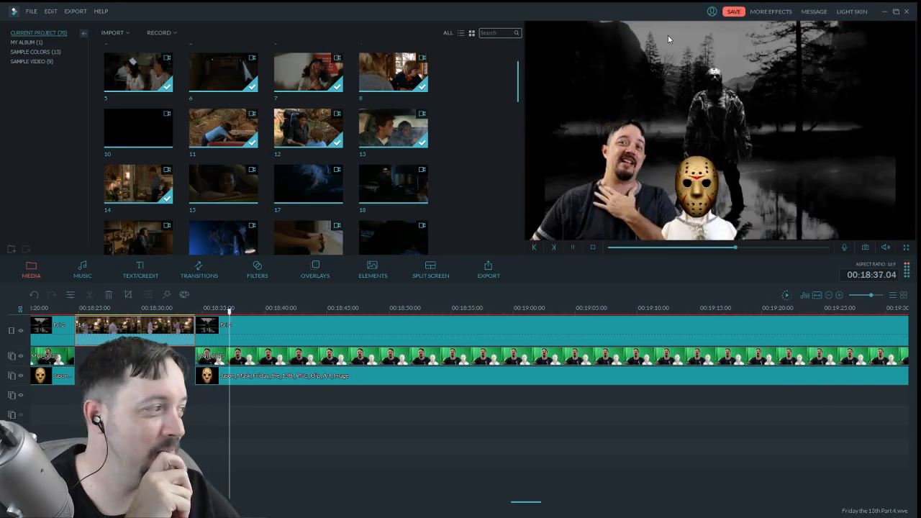
{"action": "left_click", "coordinate": [574, 247]}
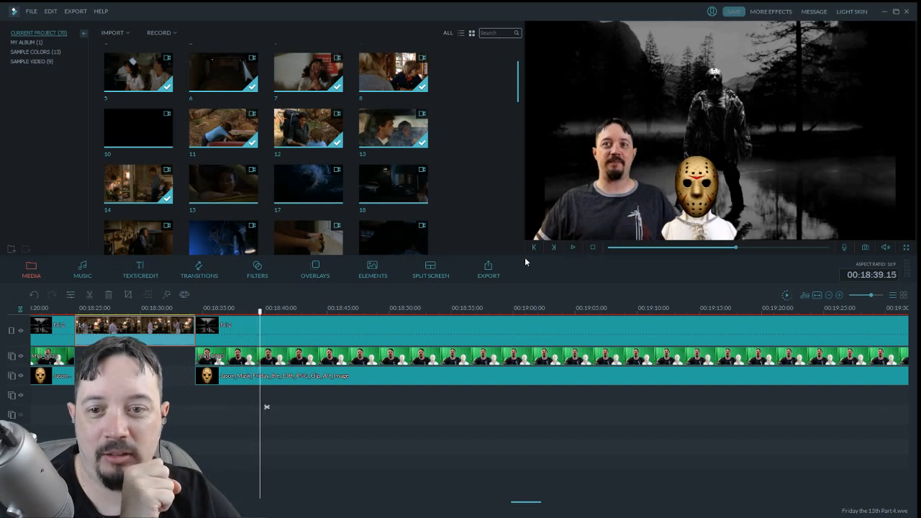
{"action": "left_click_drag", "start_coordinate": [206, 323], "coordinate": [198, 320]}
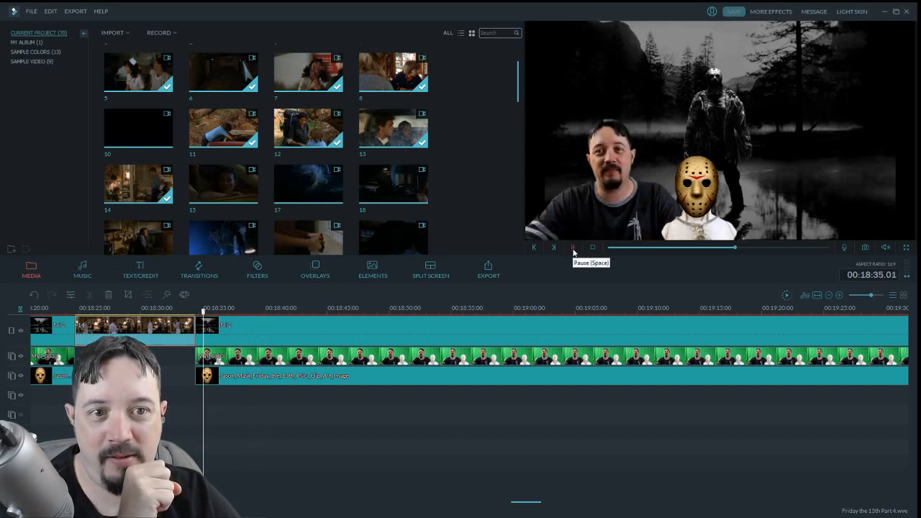
{"action": "left_click", "coordinate": [201, 360]}
{"action": "left_click", "coordinate": [89, 297]}
{"action": "left_click", "coordinate": [195, 353]}
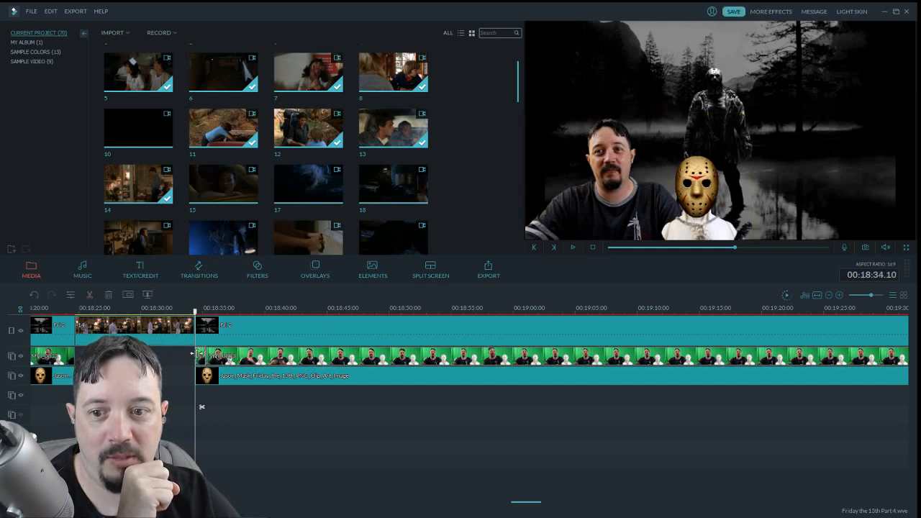
{"action": "left_click", "coordinate": [272, 356]}
{"action": "key", "text": "Delete"}
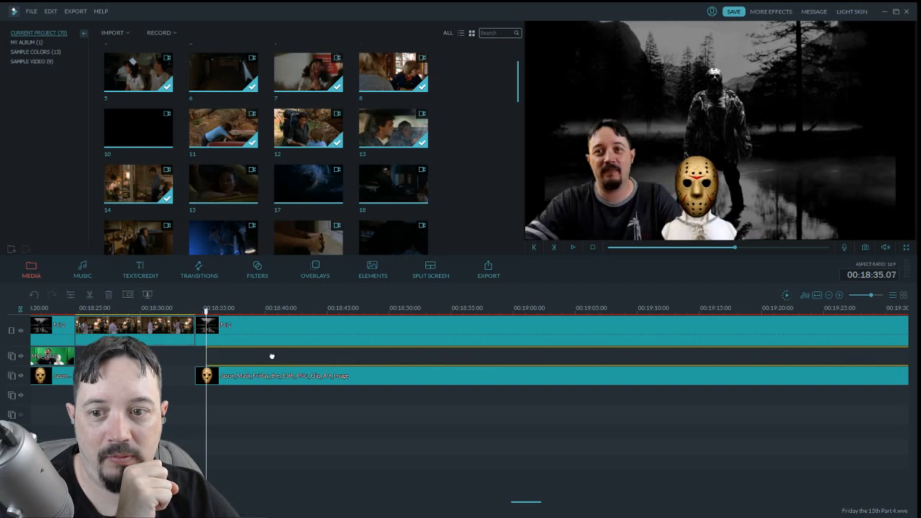
{"action": "key", "text": "ctrl+z"}
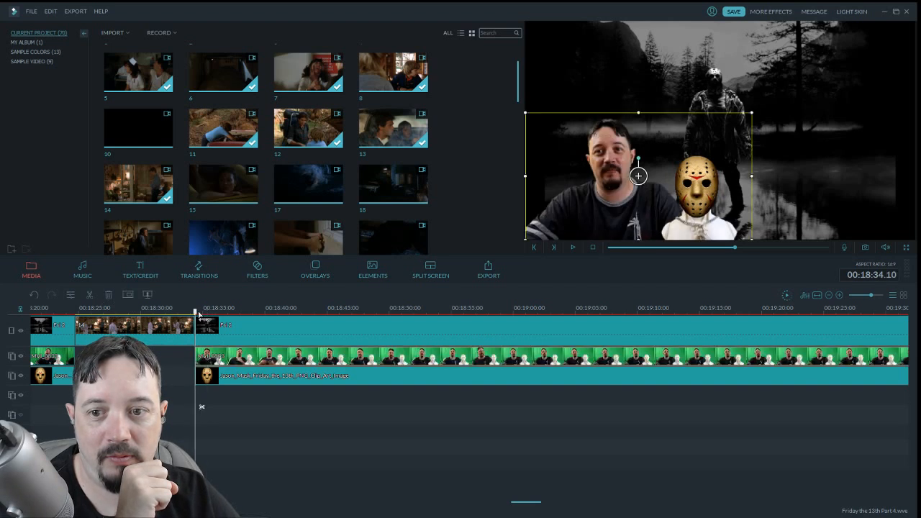
Preview the cut at the end of clip 14, save the project and play on to about 00:19:04
{"action": "left_click", "coordinate": [570, 248]}
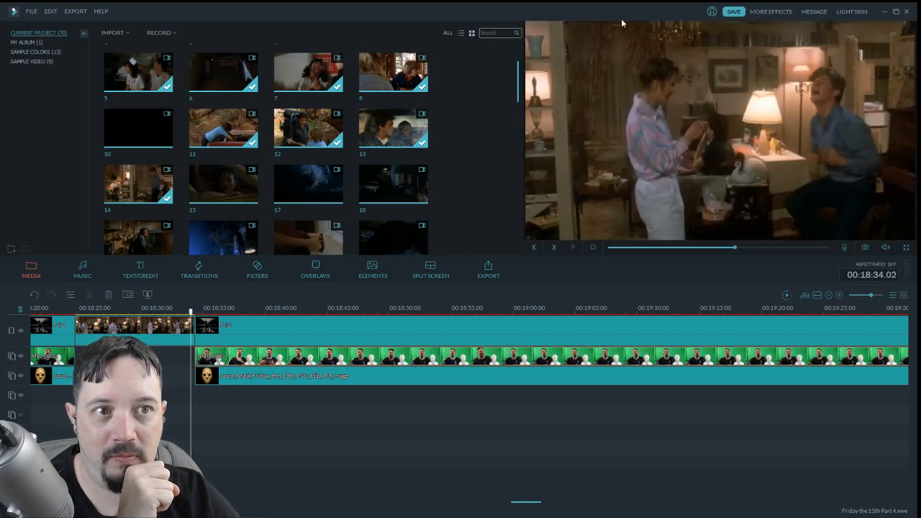
{"action": "left_click", "coordinate": [734, 12]}
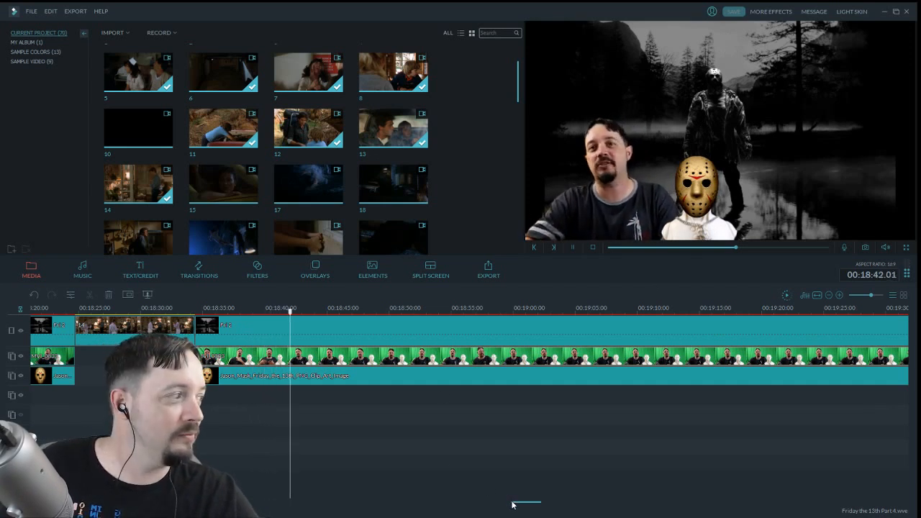
{"action": "left_click_drag", "start_coordinate": [512, 504], "coordinate": [519, 505]}
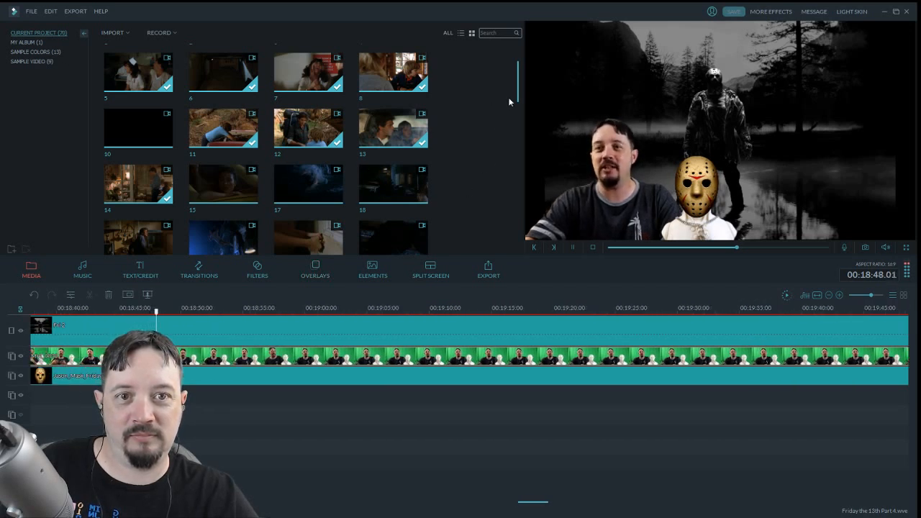
{"action": "left_click_drag", "start_coordinate": [516, 96], "coordinate": [497, 64]}
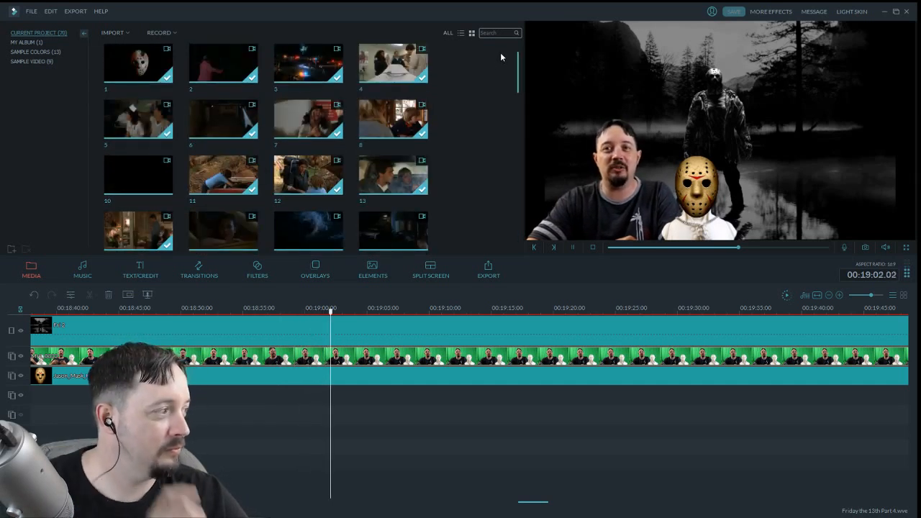
{"action": "left_click", "coordinate": [572, 247]}
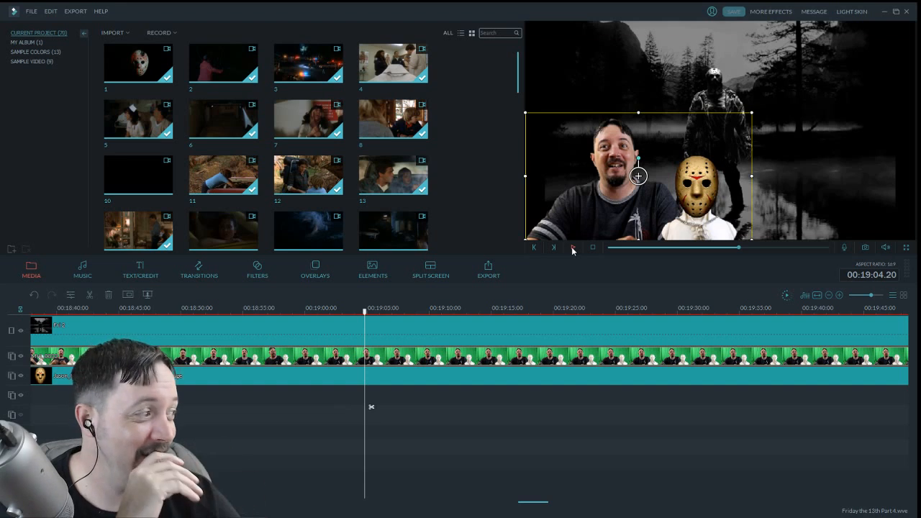
Play the presenter footage to the end of the usable part and split it at 00:19:08.18
{"action": "left_click", "coordinate": [572, 247]}
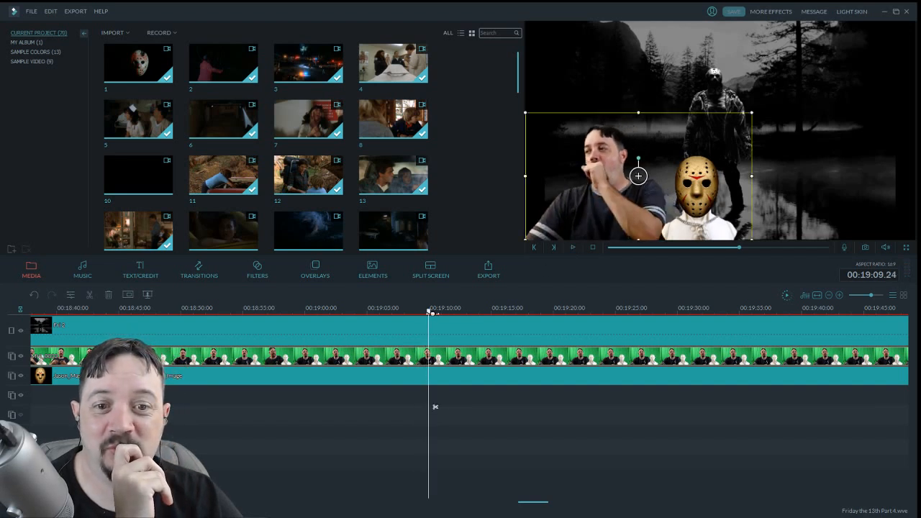
{"action": "left_click_drag", "start_coordinate": [430, 314], "coordinate": [388, 315]}
{"action": "left_click", "coordinate": [573, 249]}
{"action": "left_click", "coordinate": [573, 248]}
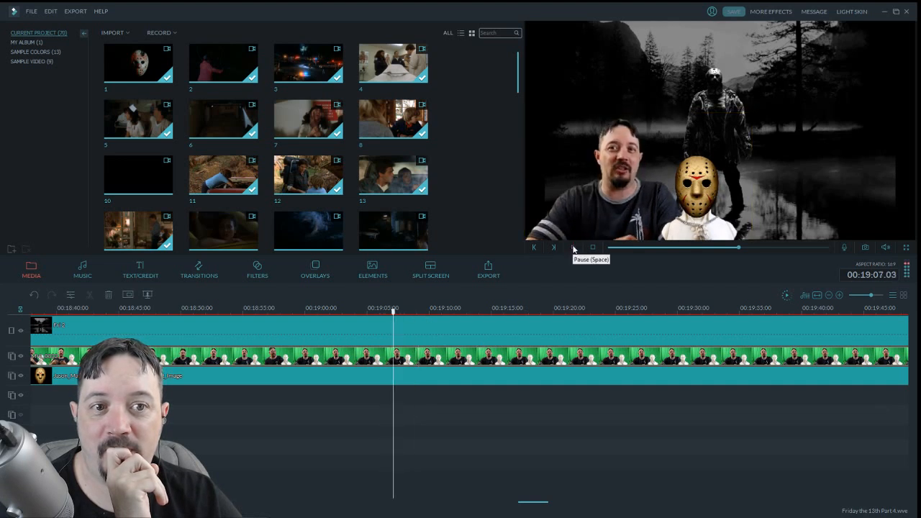
{"action": "left_click", "coordinate": [638, 175]}
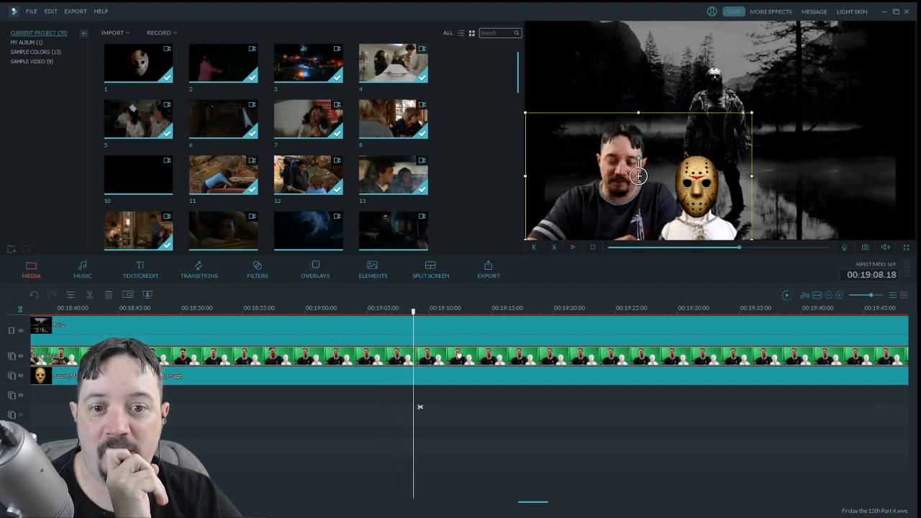
{"action": "left_click", "coordinate": [89, 295]}
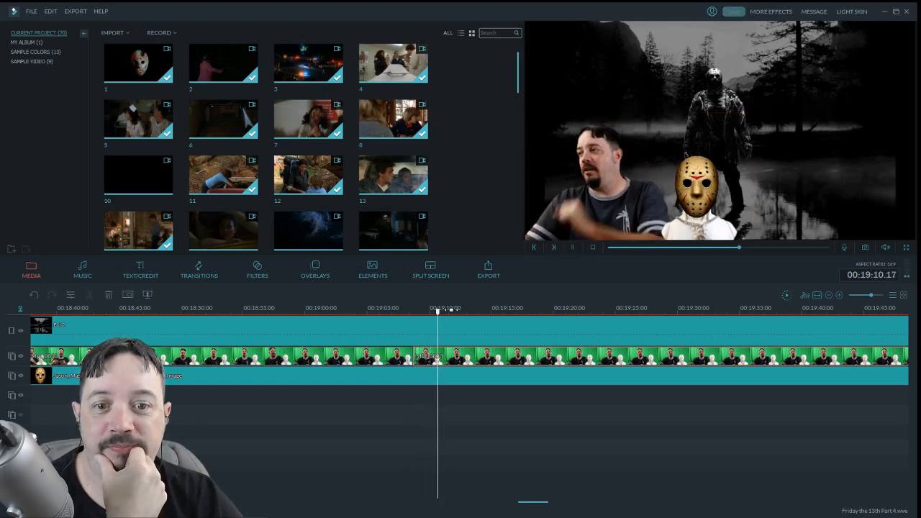
Split the presenter footage at 00:19:14.08, delete the piece from 00:19:08.18 and move the remaining footage back to close the gap
{"action": "left_click", "coordinate": [574, 249]}
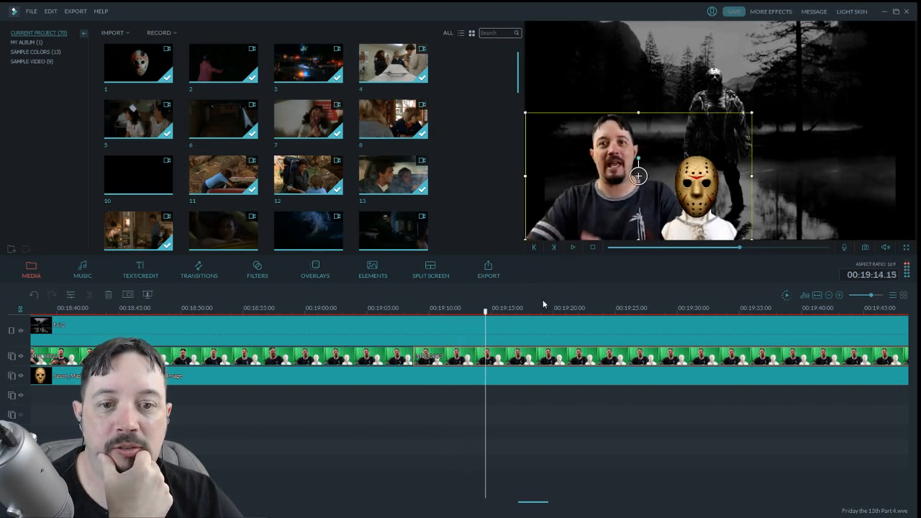
{"action": "left_click_drag", "start_coordinate": [489, 318], "coordinate": [486, 319]}
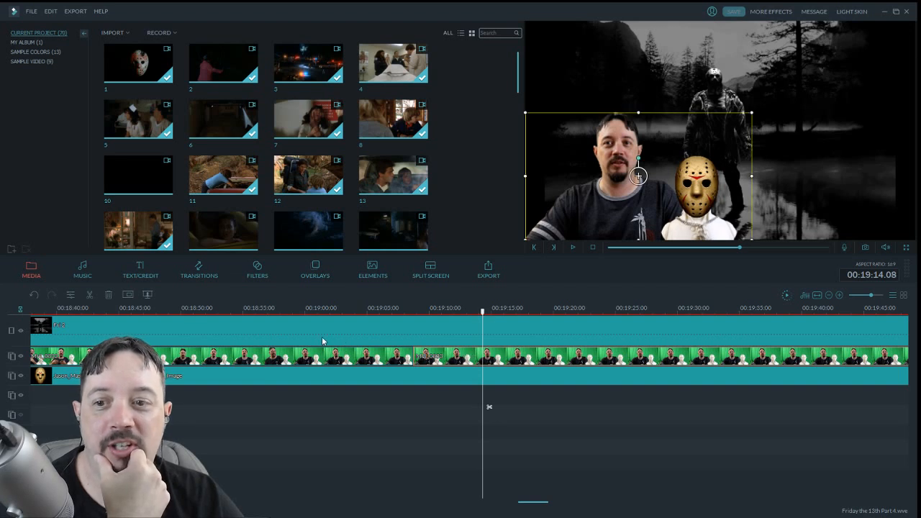
{"action": "left_click", "coordinate": [90, 295]}
{"action": "left_click", "coordinate": [148, 296]}
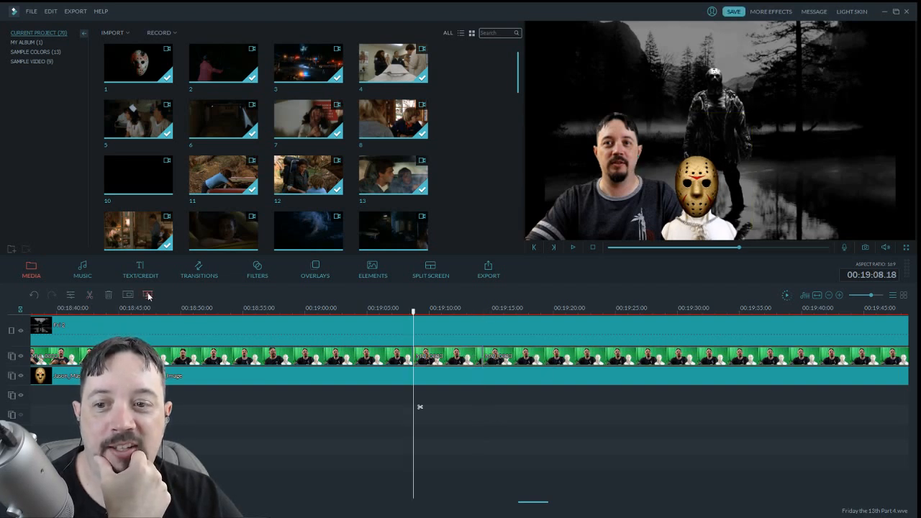
{"action": "left_click", "coordinate": [108, 296]}
{"action": "left_click_drag", "start_coordinate": [534, 357], "coordinate": [472, 357]}
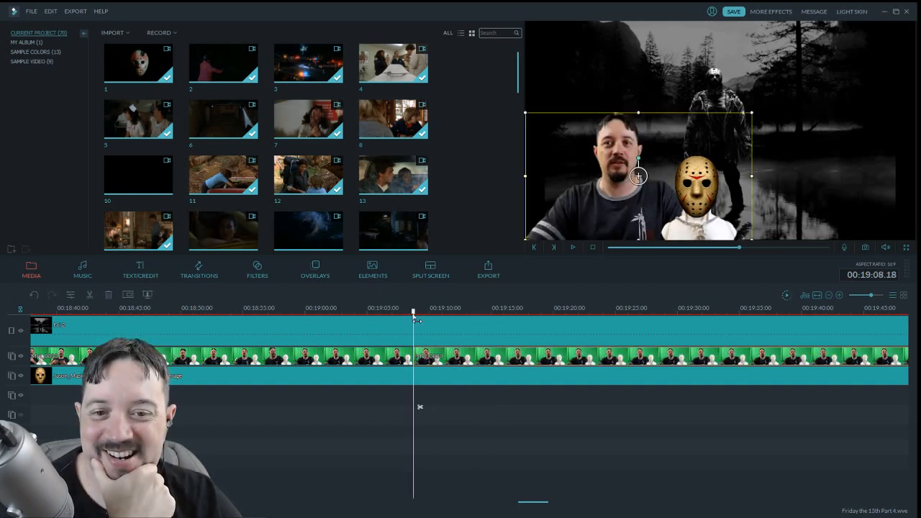
Play on from the new cut and split the Fri 2 background, presenter footage and Jason mask image at 00:19:48.19
{"action": "left_click_drag", "start_coordinate": [418, 320], "coordinate": [412, 321]}
{"action": "left_click", "coordinate": [574, 249]}
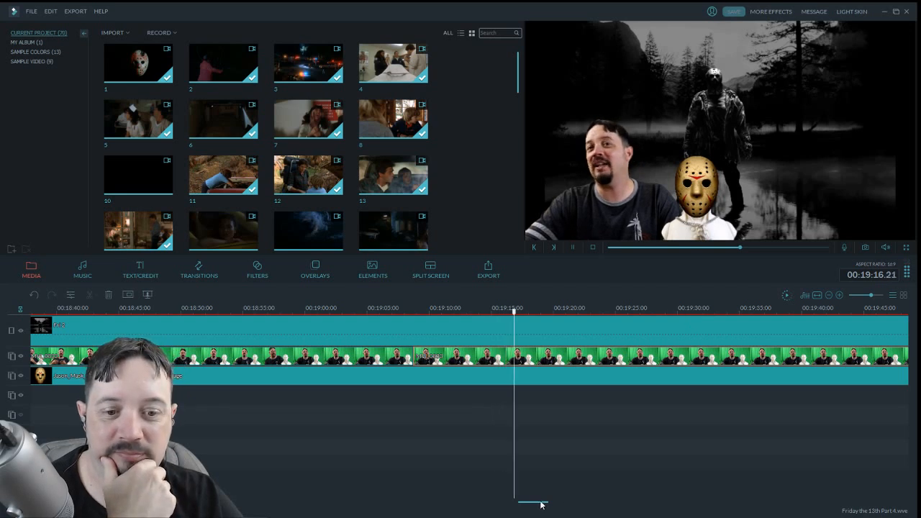
{"action": "left_click_drag", "start_coordinate": [541, 503], "coordinate": [548, 326]}
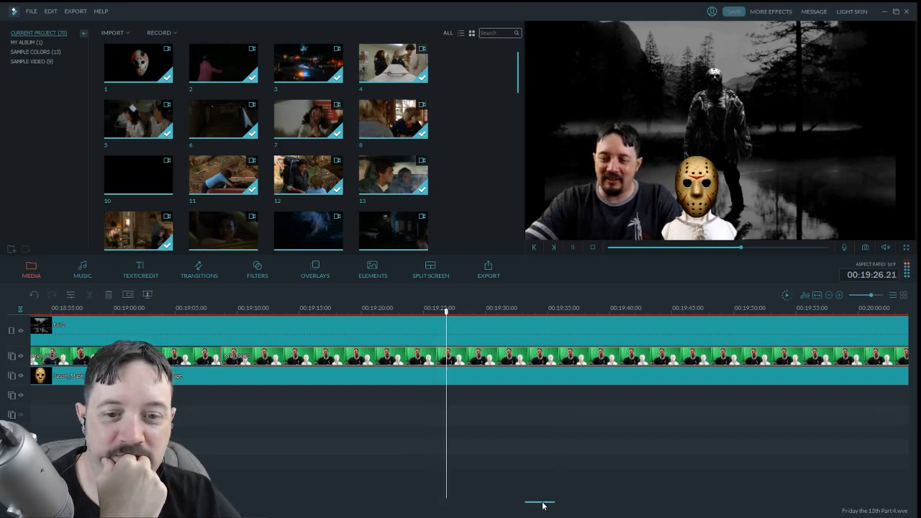
{"action": "left_click_drag", "start_coordinate": [543, 502], "coordinate": [553, 507]}
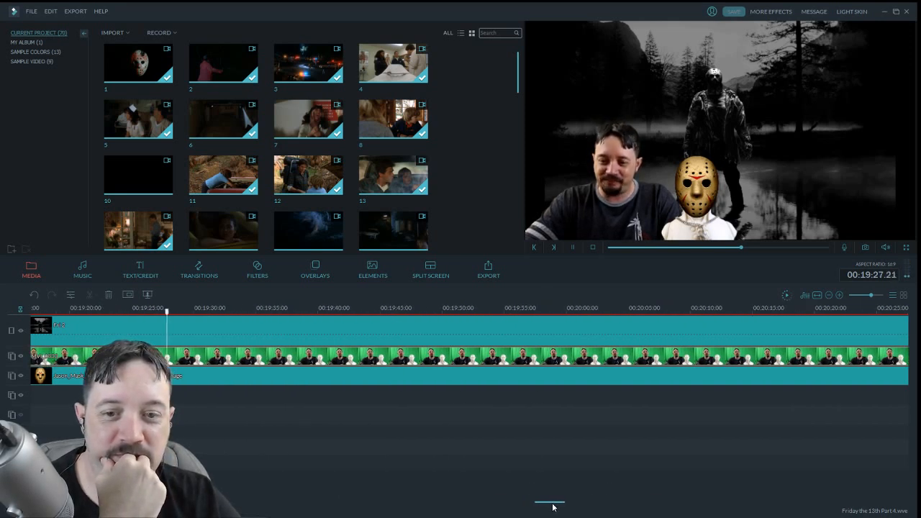
{"action": "left_click", "coordinate": [574, 248]}
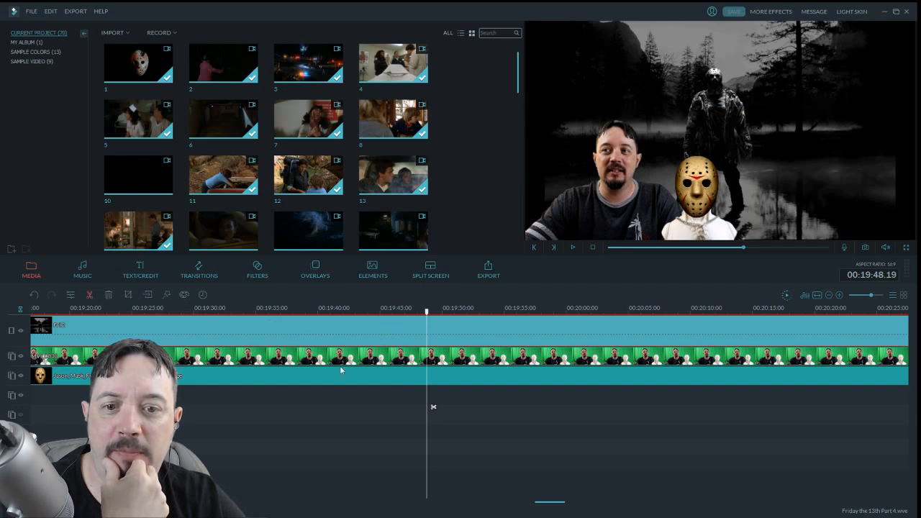
{"action": "left_click", "coordinate": [89, 295]}
{"action": "left_click", "coordinate": [173, 355]}
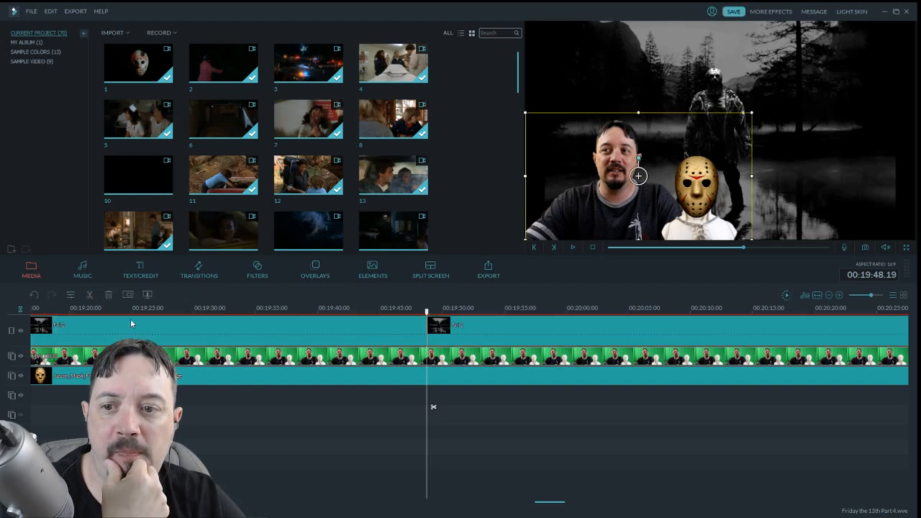
{"action": "left_click", "coordinate": [447, 379]}
{"action": "left_click", "coordinate": [90, 295]}
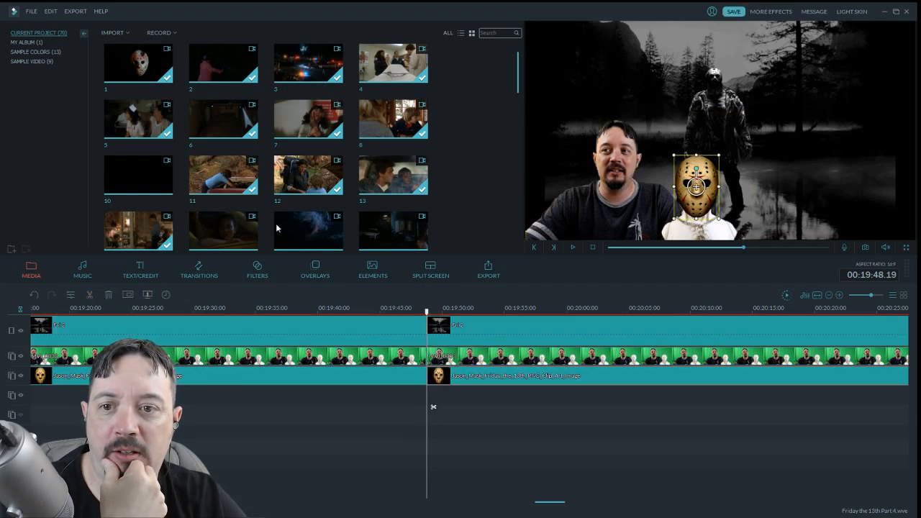
Insert clip 15 on the main track at 00:19:48.19, split it about 11 seconds in and delete the opening part
{"action": "left_click", "coordinate": [468, 323]}
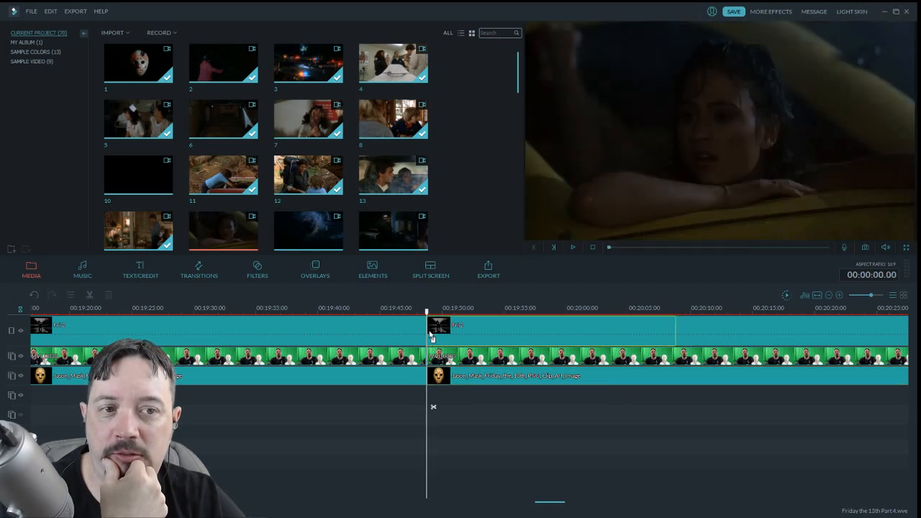
{"action": "left_click_drag", "start_coordinate": [430, 335], "coordinate": [430, 335]}
{"action": "left_click", "coordinate": [573, 248]}
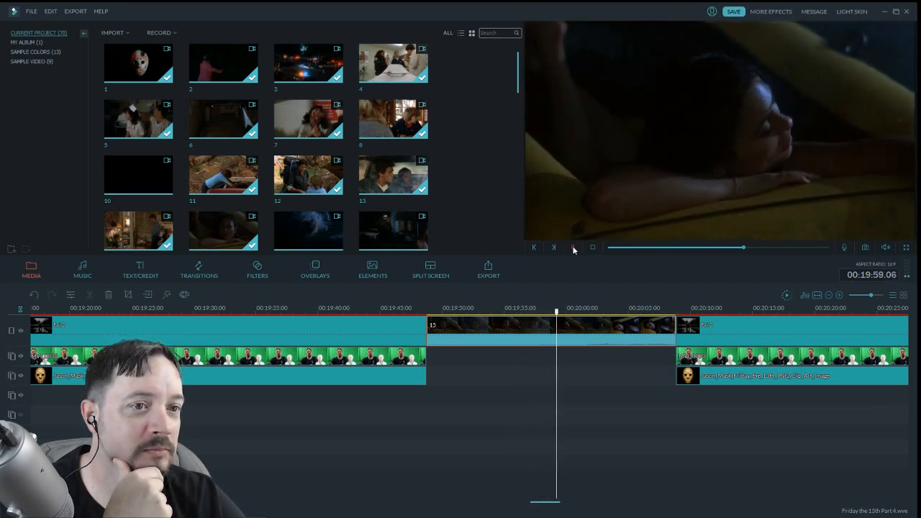
{"action": "left_click", "coordinate": [90, 295]}
{"action": "key", "text": "Up"}
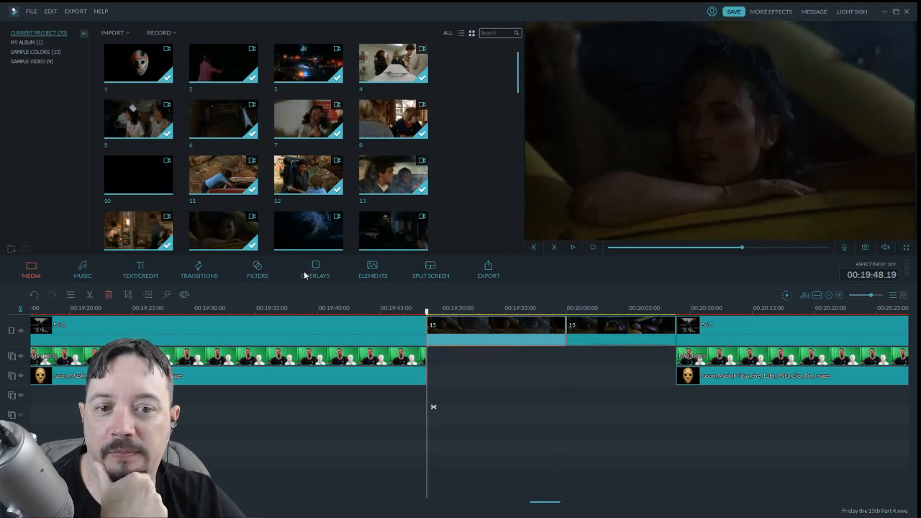
{"action": "key", "text": "Delete"}
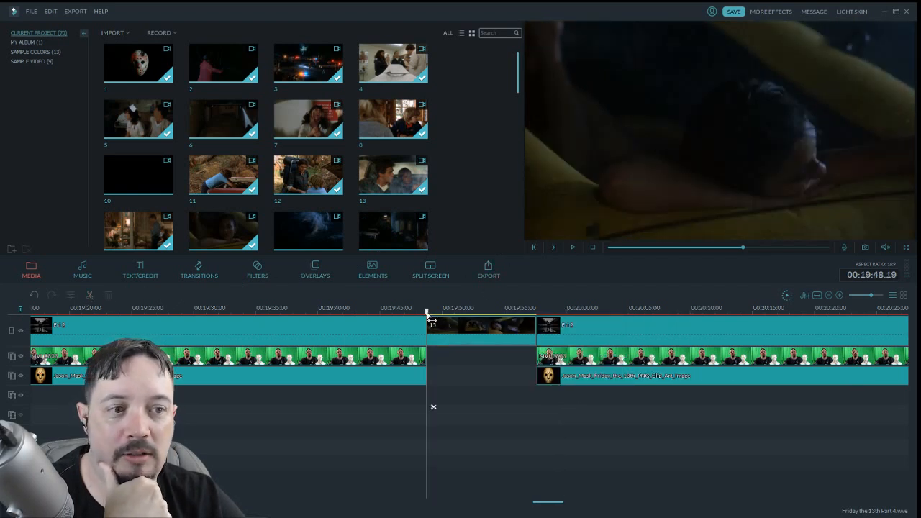
Set clip 15's audio fade out to 1.08 s and preview the clip through to the following presenter footage
{"action": "left_click_drag", "start_coordinate": [430, 321], "coordinate": [549, 333]}
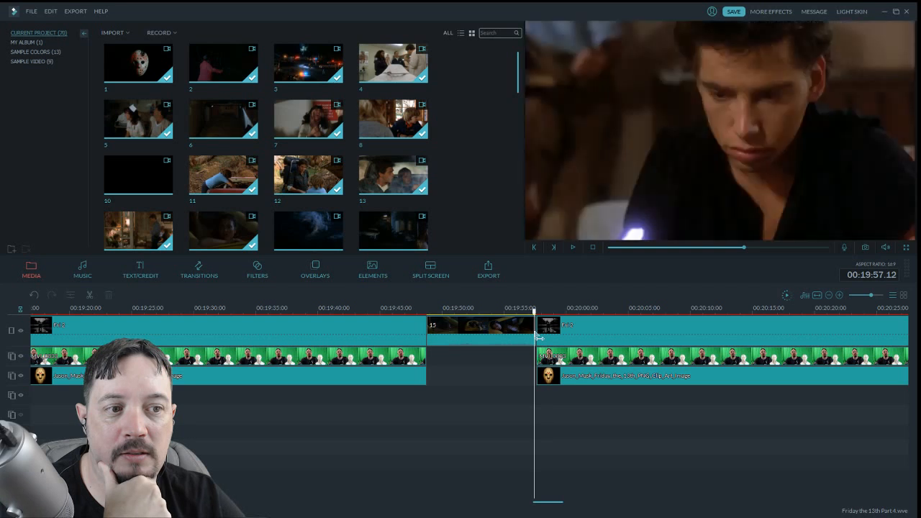
{"action": "left_click_drag", "start_coordinate": [538, 333], "coordinate": [539, 334]}
{"action": "double_click", "coordinate": [459, 335]}
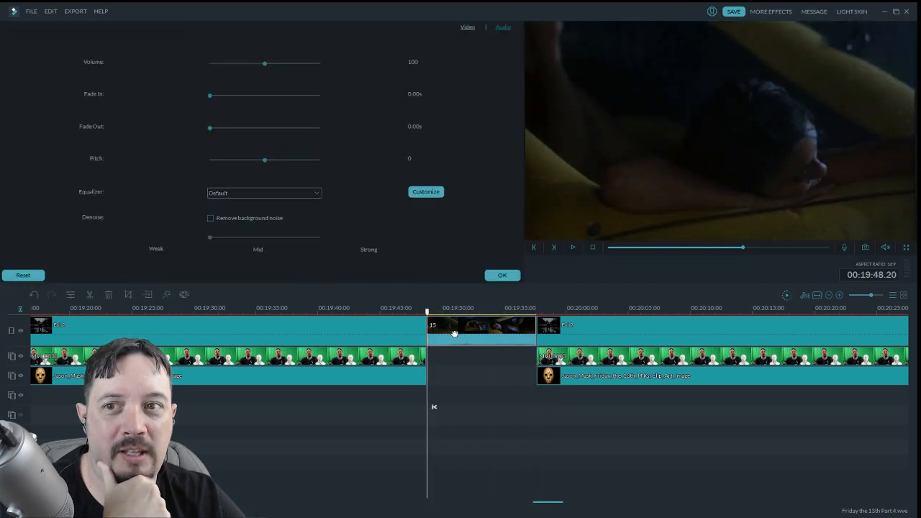
{"action": "left_click_drag", "start_coordinate": [210, 128], "coordinate": [229, 129]}
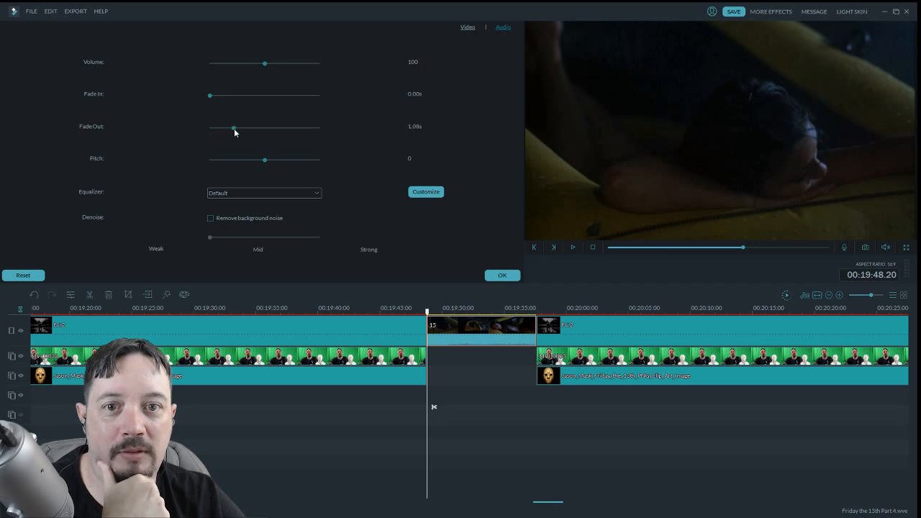
{"action": "left_click", "coordinate": [504, 276]}
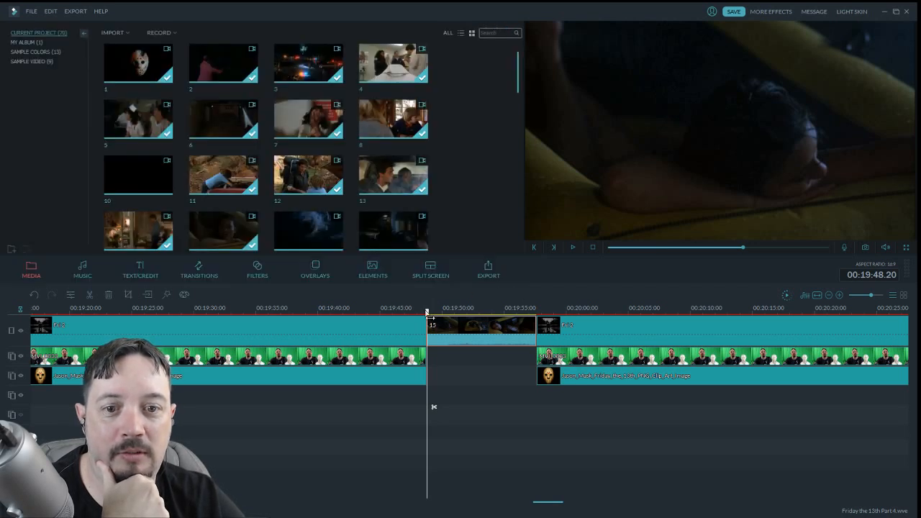
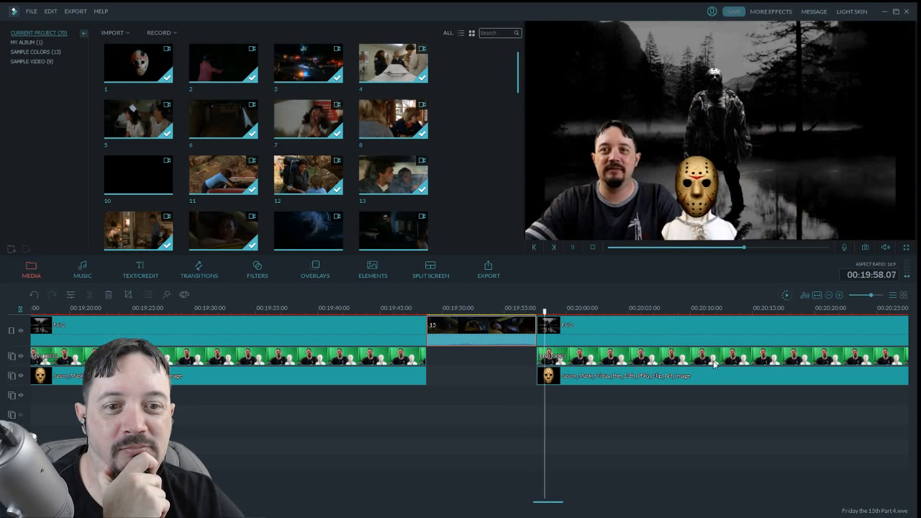
{"action": "left_click", "coordinate": [573, 247]}
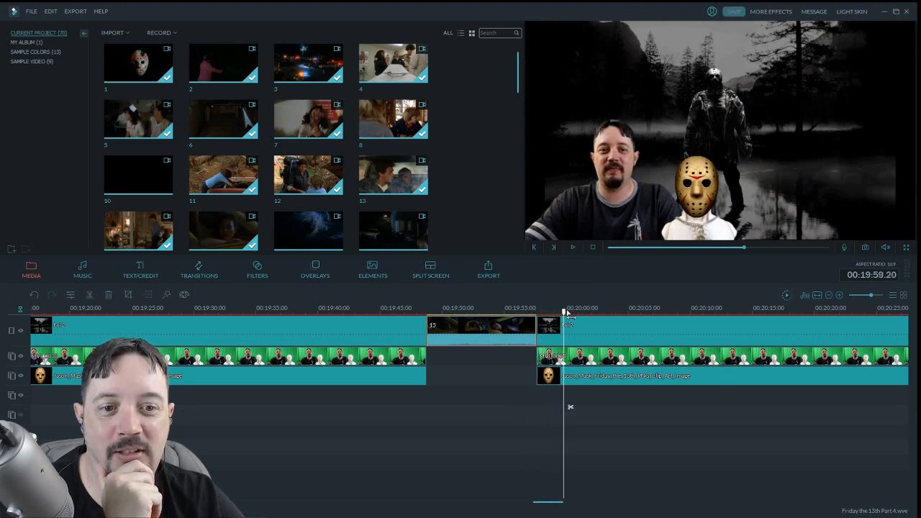
Split clip 15 near its end at 00:19:57.03, just before the shot changes, and delete the leftover piece, closing the gap
{"action": "left_click", "coordinate": [537, 315]}
{"action": "left_click", "coordinate": [534, 315]}
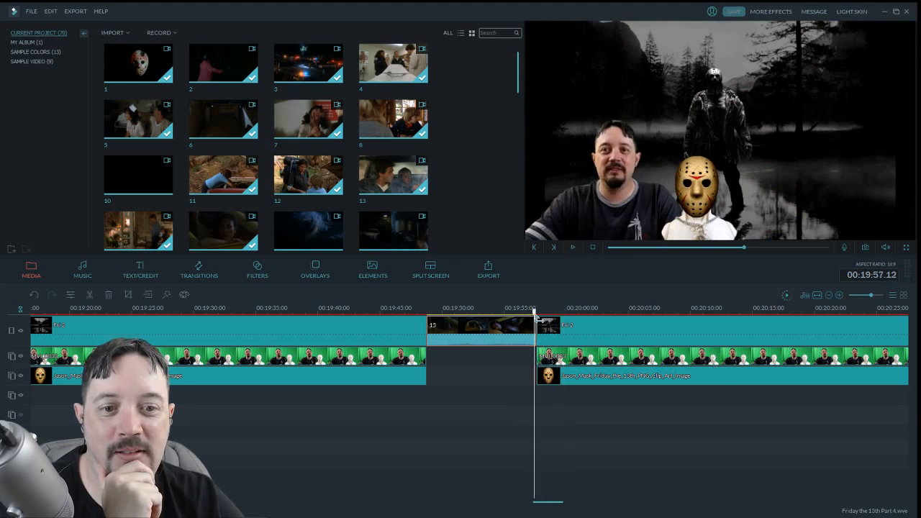
{"action": "left_click", "coordinate": [875, 296]}
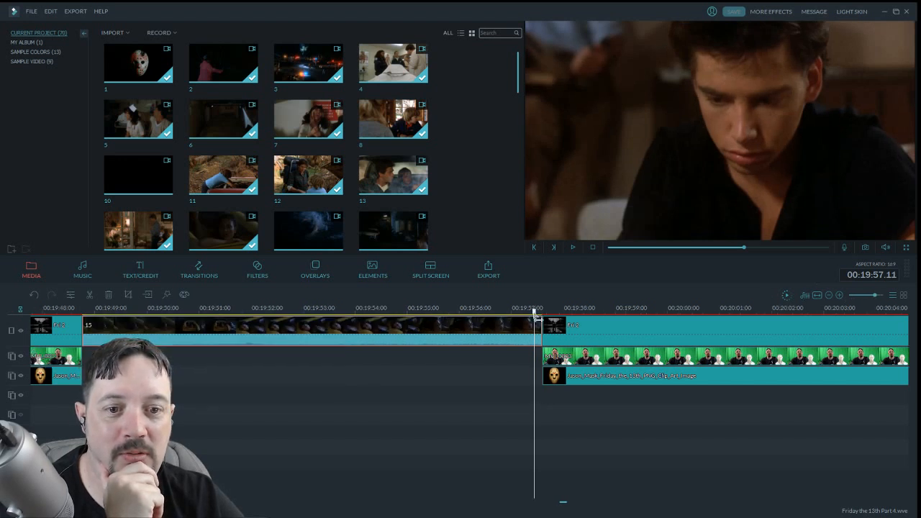
{"action": "key", "text": "Left"}
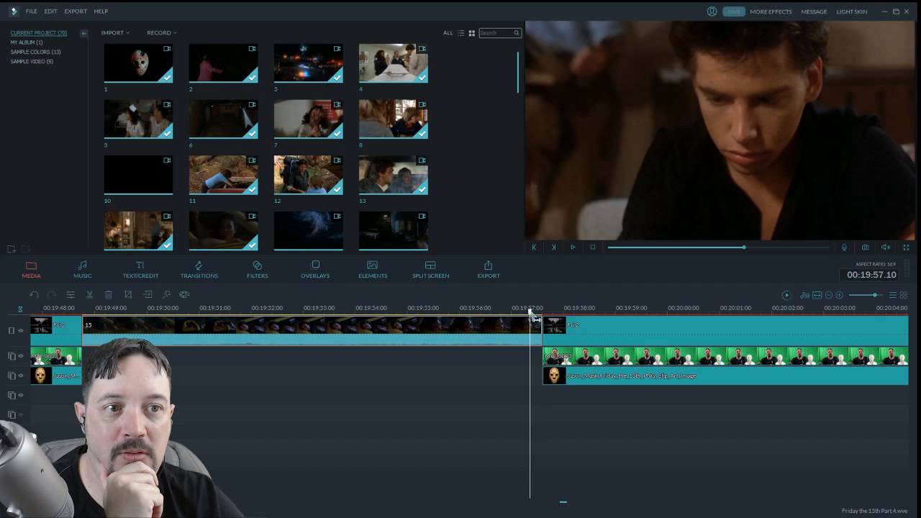
{"action": "key", "text": "Left"}
{"action": "key", "text": "Left"}
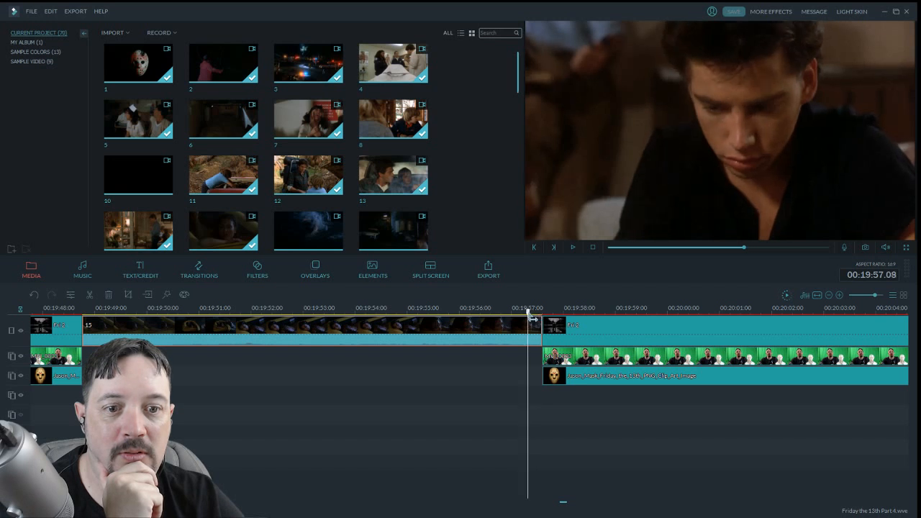
{"action": "key", "text": "Left"}
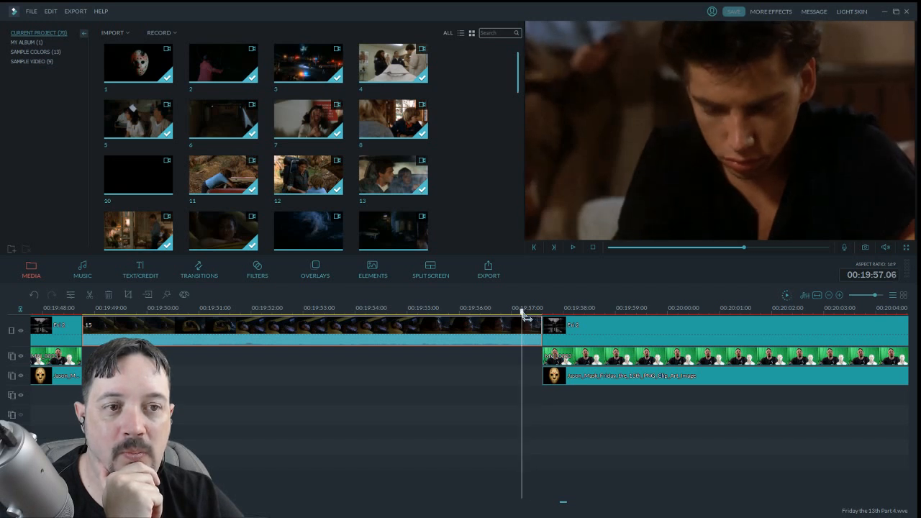
{"action": "left_click_drag", "start_coordinate": [521, 312], "coordinate": [517, 314]}
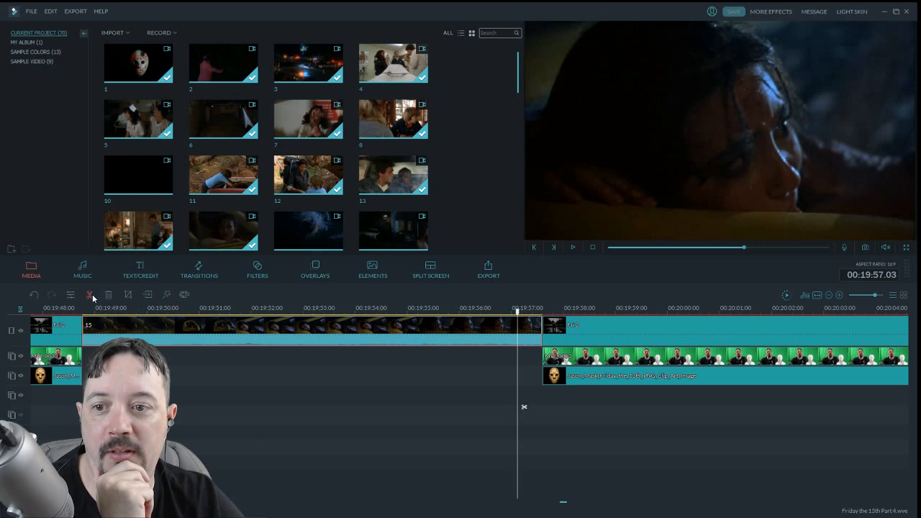
{"action": "key", "text": "ctrl+b"}
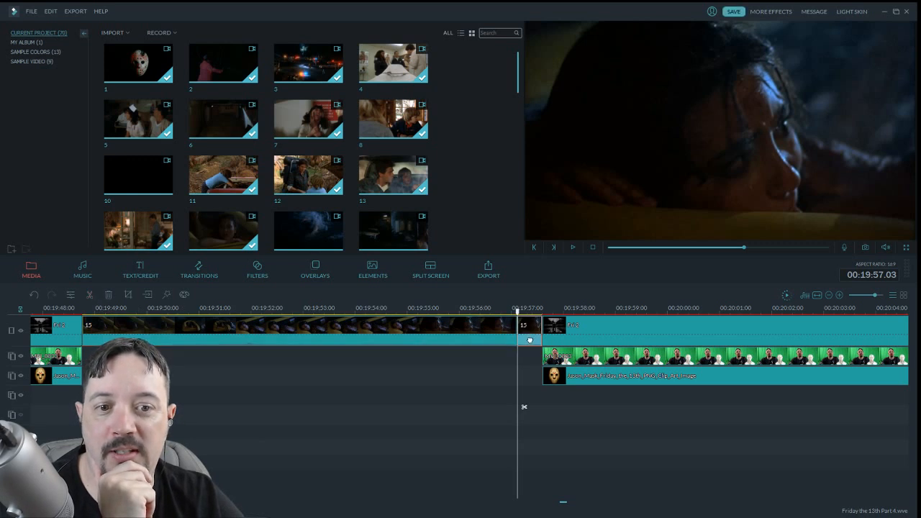
{"action": "left_click", "coordinate": [108, 296]}
Play on through the following presenter footage and split it at 00:20:14.00
{"action": "left_click_drag", "start_coordinate": [875, 296], "coordinate": [871, 296]}
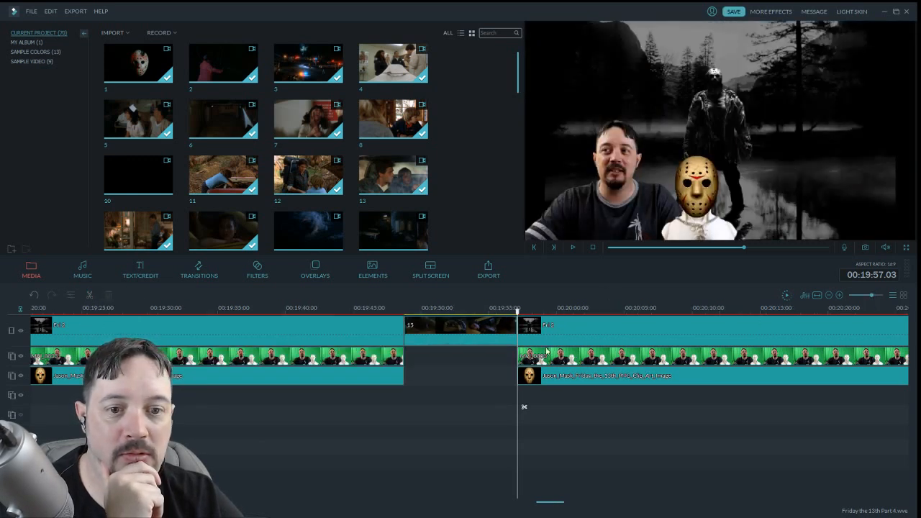
{"action": "left_click", "coordinate": [574, 249]}
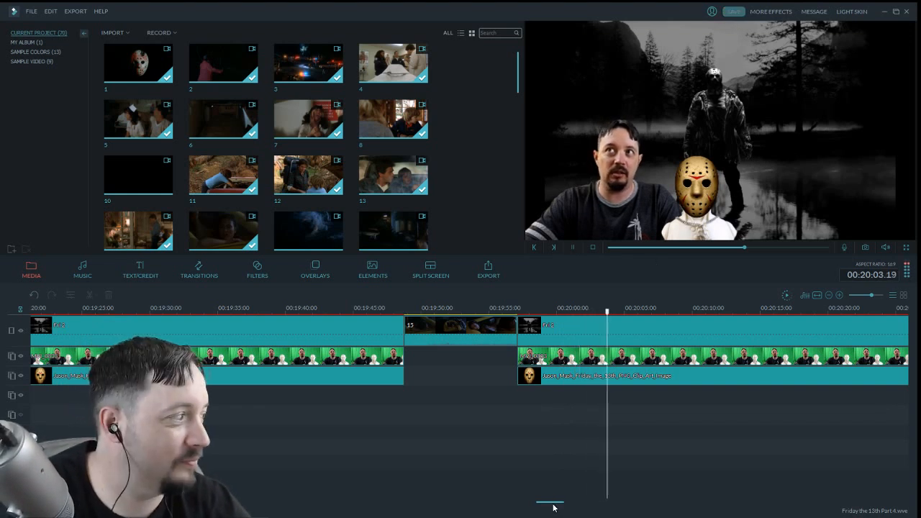
{"action": "left_click_drag", "start_coordinate": [555, 505], "coordinate": [569, 508]}
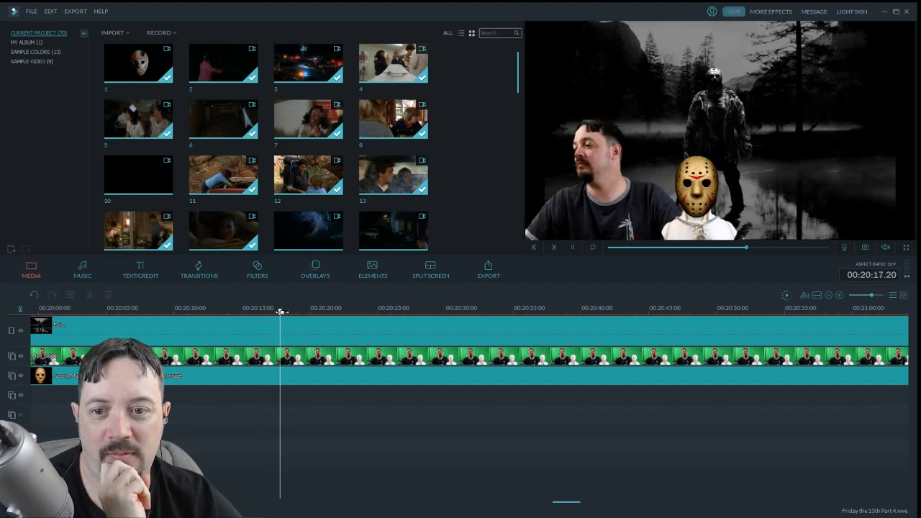
{"action": "left_click", "coordinate": [225, 325]}
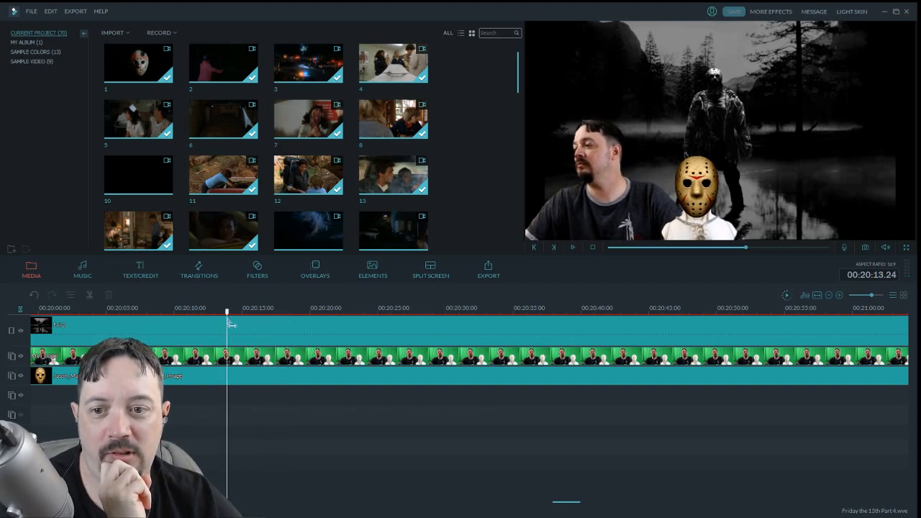
{"action": "left_click", "coordinate": [573, 246]}
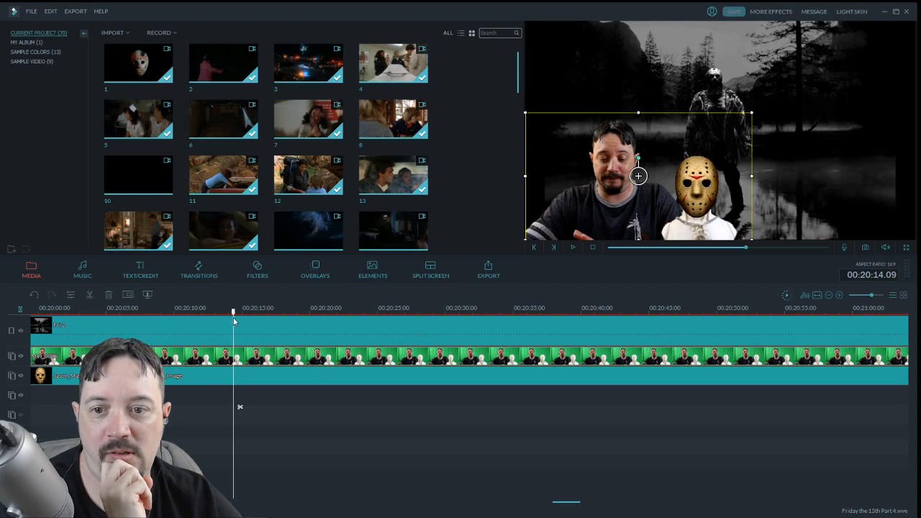
{"action": "left_click_drag", "start_coordinate": [234, 319], "coordinate": [218, 319]}
{"action": "left_click", "coordinate": [572, 249]}
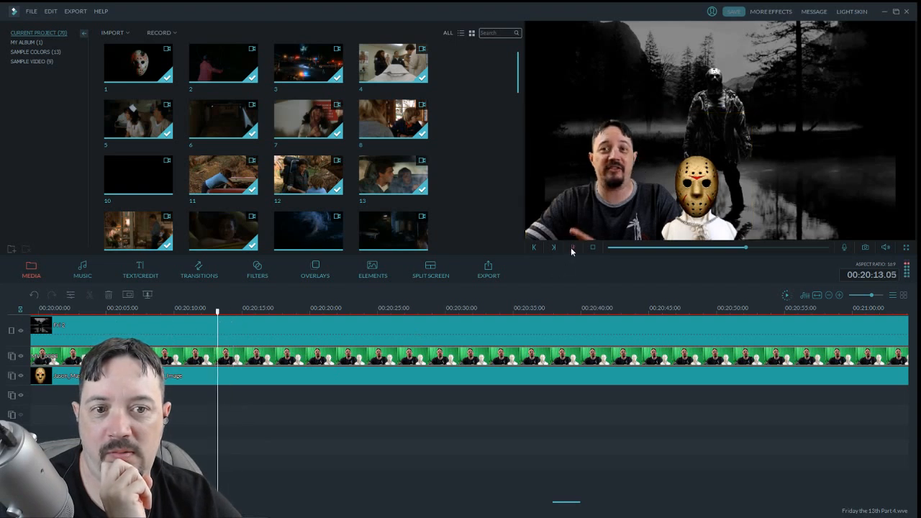
{"action": "left_click", "coordinate": [572, 246]}
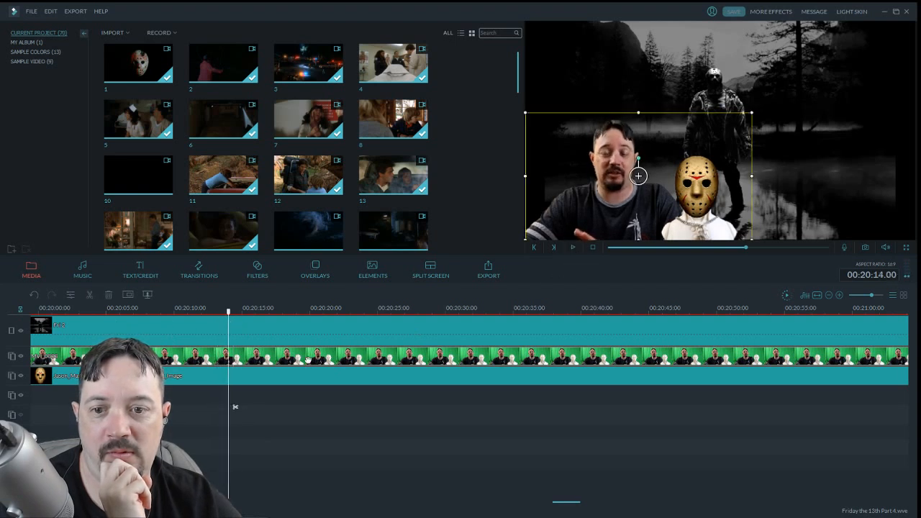
{"action": "left_click", "coordinate": [88, 295]}
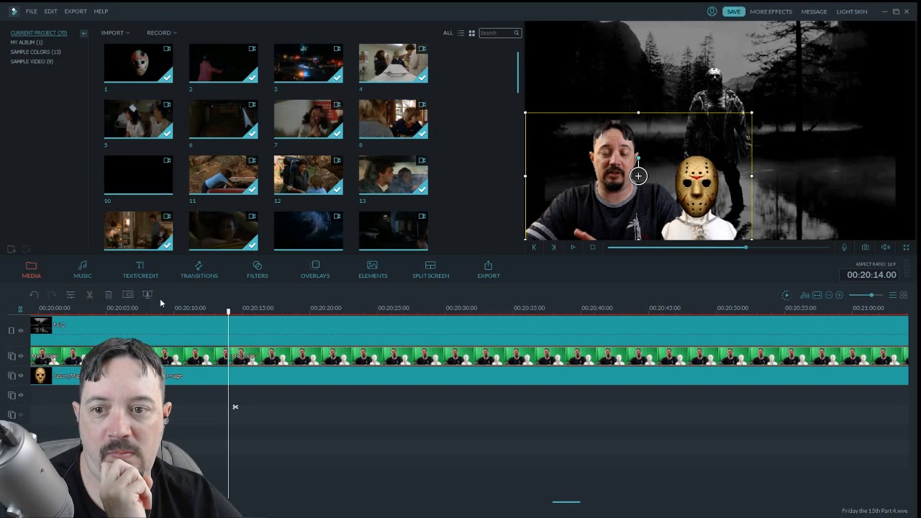
Split the presenter footage at 00:20:43.00, delete the piece from 00:20:14.00 and move the remaining footage back to close the gap
{"action": "left_click_drag", "start_coordinate": [230, 317], "coordinate": [624, 370]}
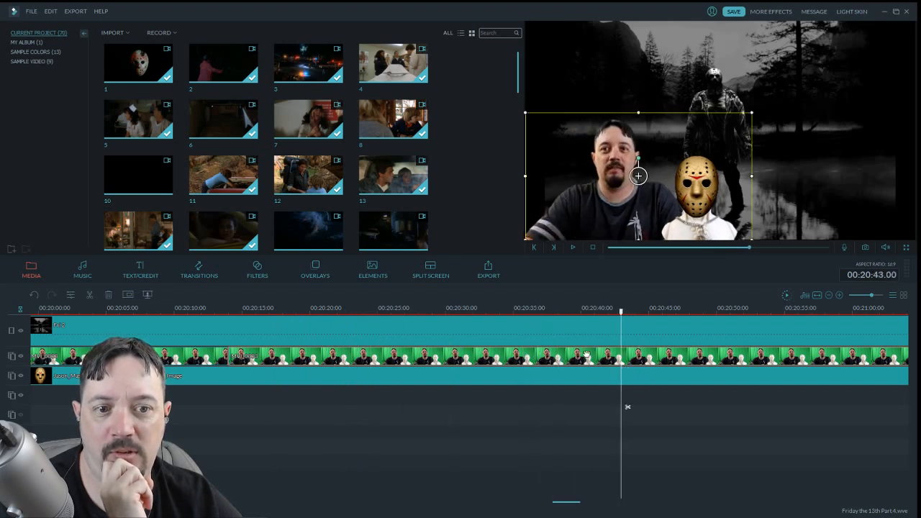
{"action": "left_click", "coordinate": [89, 296]}
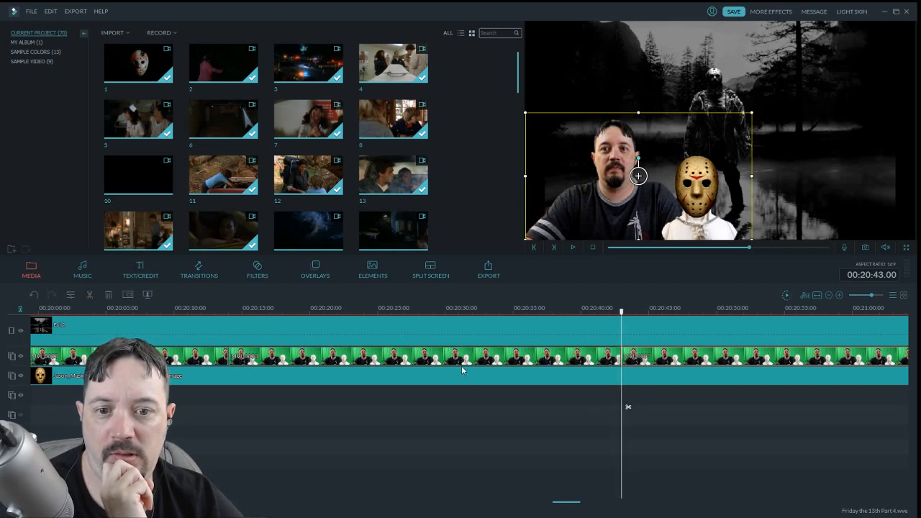
{"action": "left_click", "coordinate": [461, 362]}
{"action": "left_click", "coordinate": [108, 295]}
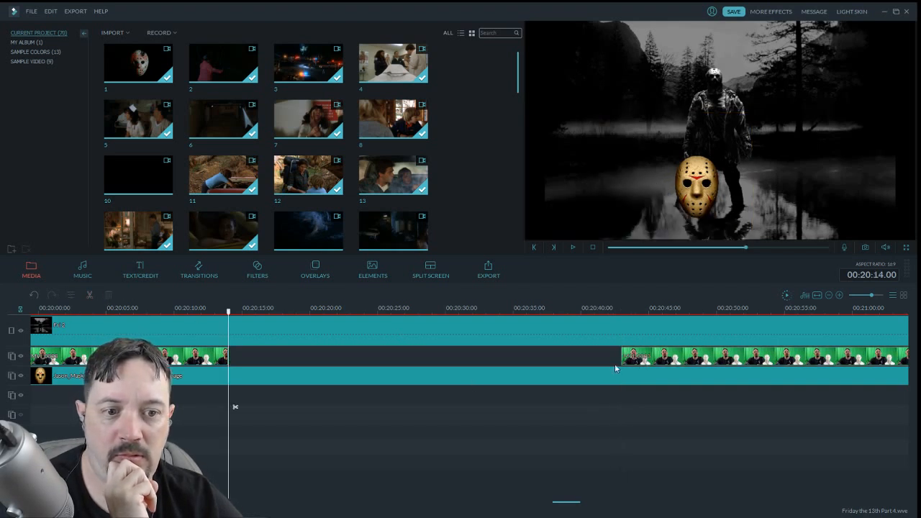
{"action": "left_click_drag", "start_coordinate": [614, 364], "coordinate": [281, 362]}
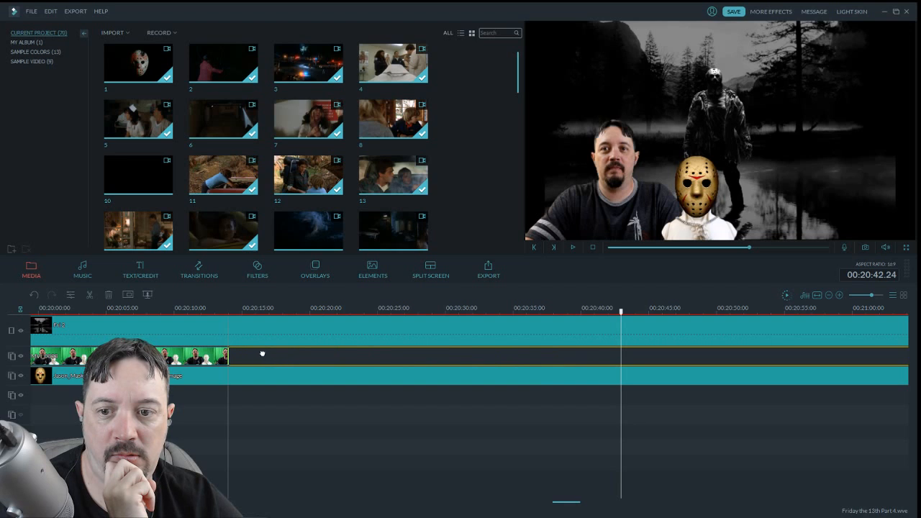
Play on across the new cut and insert image 15 at 00:20:19.07 on the track below the Jason mask image
{"action": "left_click_drag", "start_coordinate": [229, 312], "coordinate": [227, 315]}
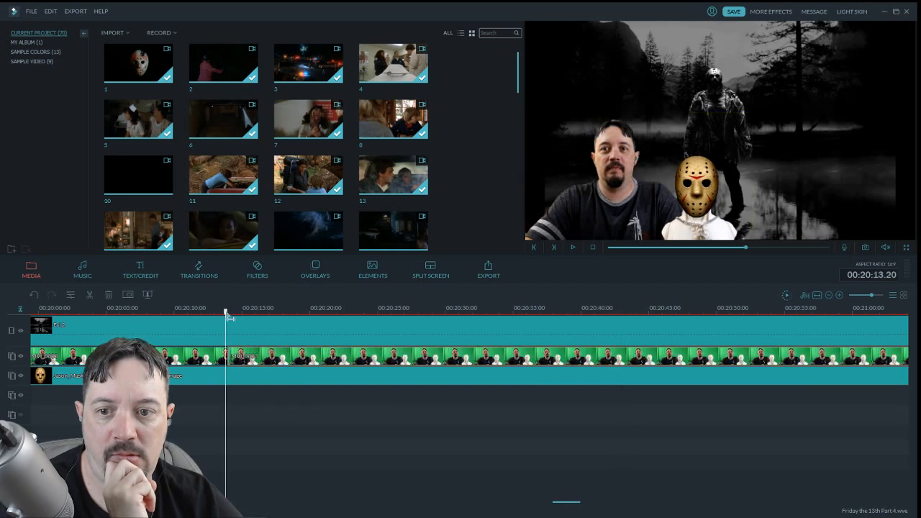
{"action": "key", "text": "space"}
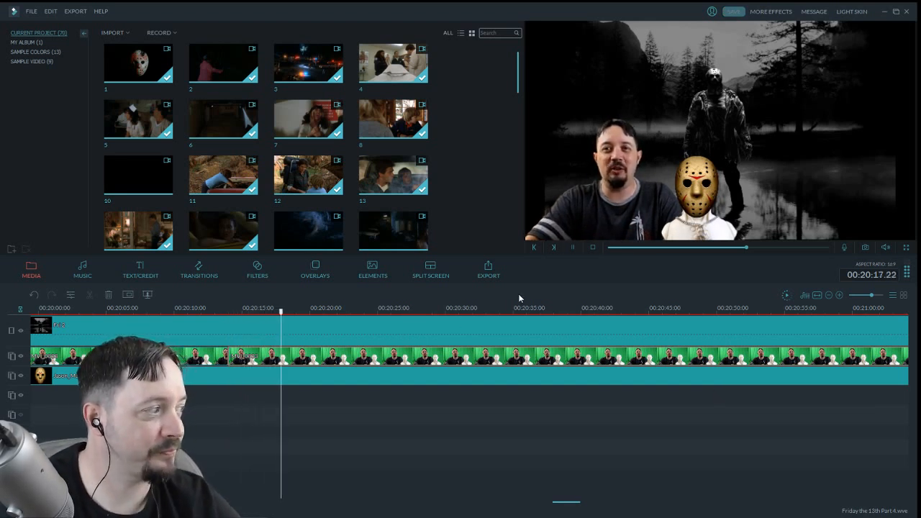
{"action": "left_click", "coordinate": [573, 247]}
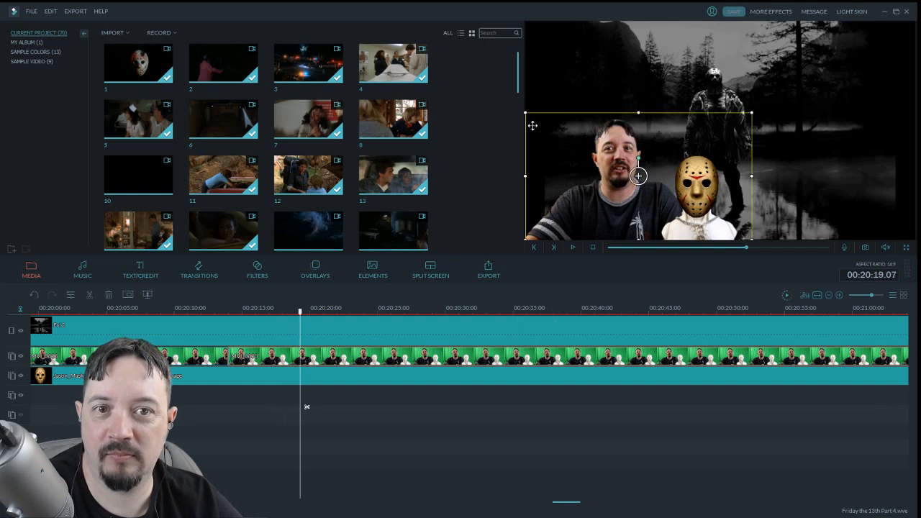
{"action": "left_click_drag", "start_coordinate": [516, 85], "coordinate": [496, 210]}
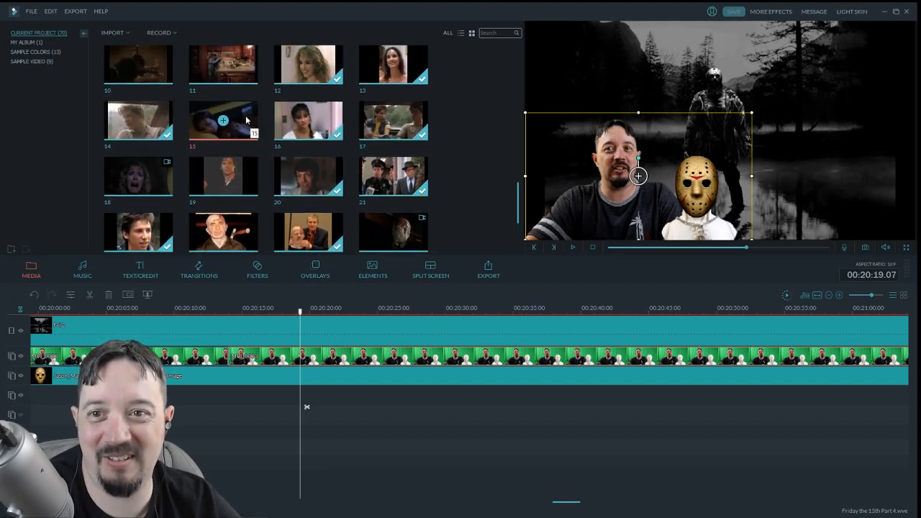
{"action": "left_click_drag", "start_coordinate": [246, 121], "coordinate": [303, 401]}
Apply the Down Up 1 motion to image 15 and preview it over the presenter footage
{"action": "double_click", "coordinate": [342, 398]}
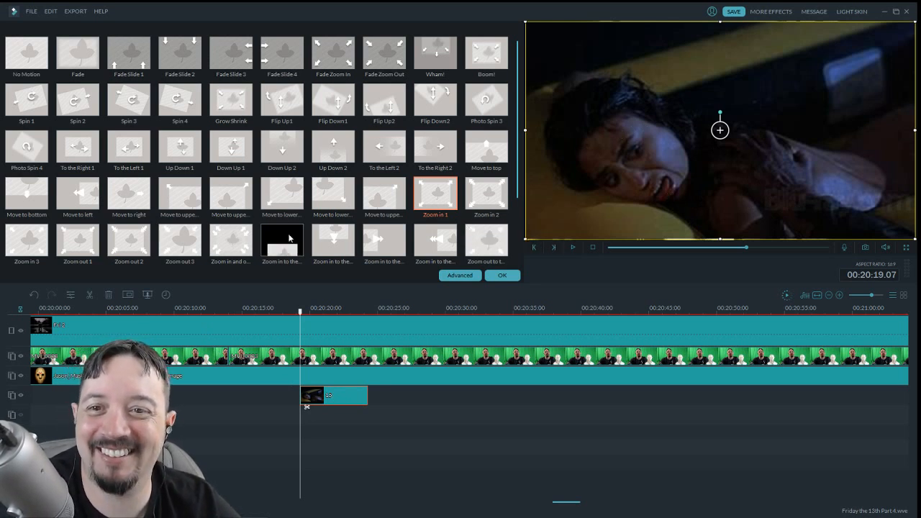
{"action": "left_click", "coordinate": [231, 148]}
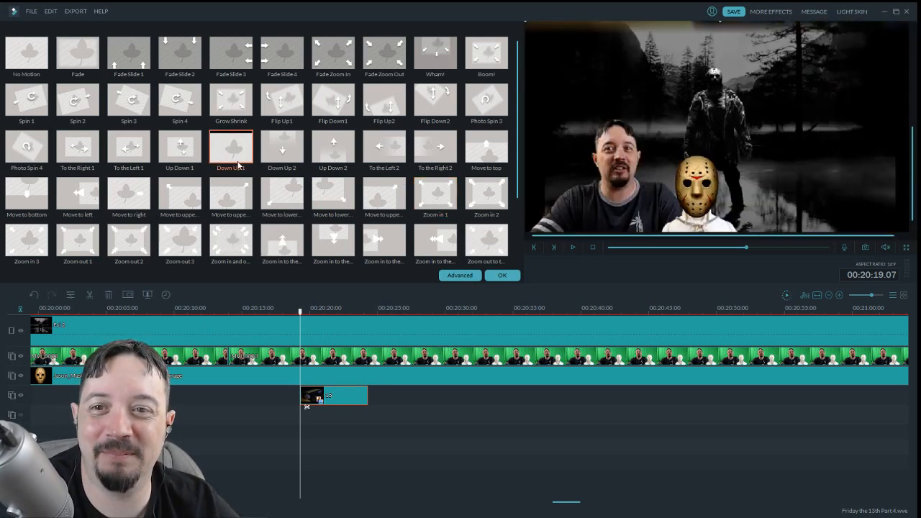
{"action": "left_click", "coordinate": [503, 276]}
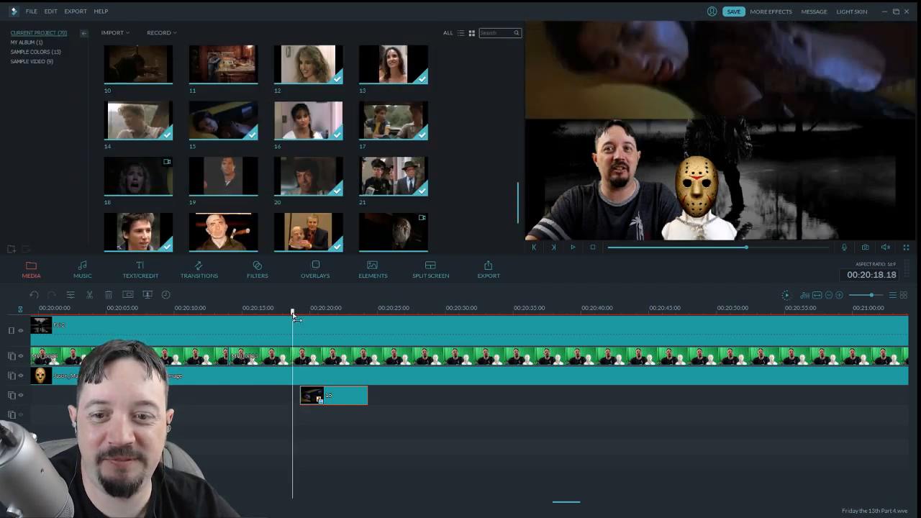
{"action": "left_click", "coordinate": [573, 247]}
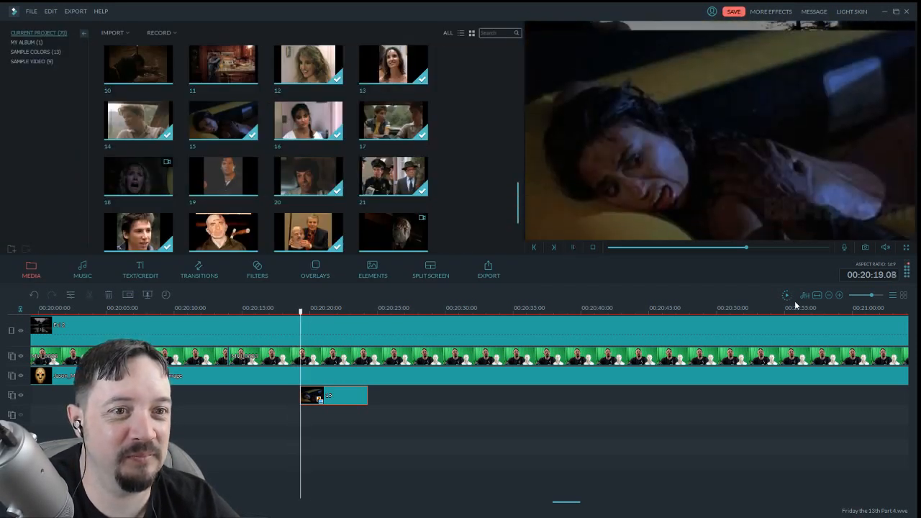
{"action": "left_click", "coordinate": [573, 248]}
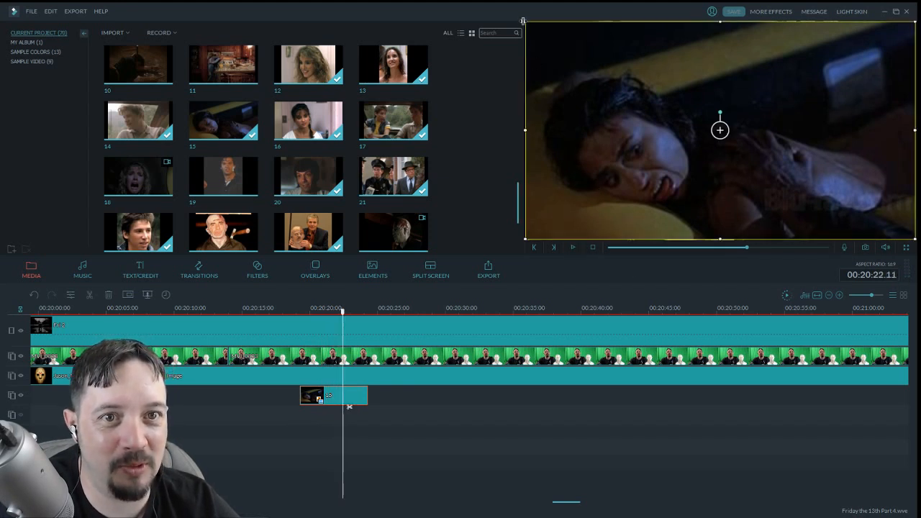
Enlarge image 15 slightly past the frame's upper-left corner and preview it full screen
{"action": "left_click_drag", "start_coordinate": [525, 22], "coordinate": [520, 19]}
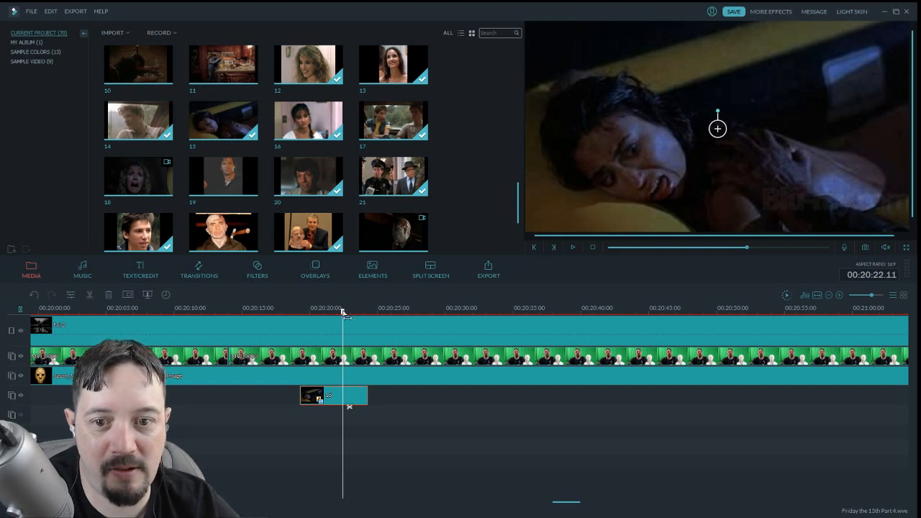
{"action": "left_click_drag", "start_coordinate": [343, 311], "coordinate": [303, 322]}
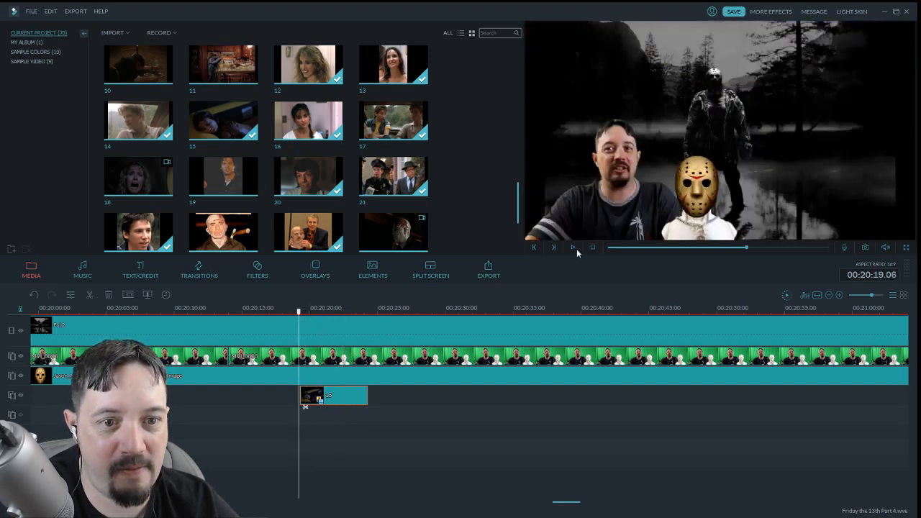
{"action": "left_click", "coordinate": [906, 247]}
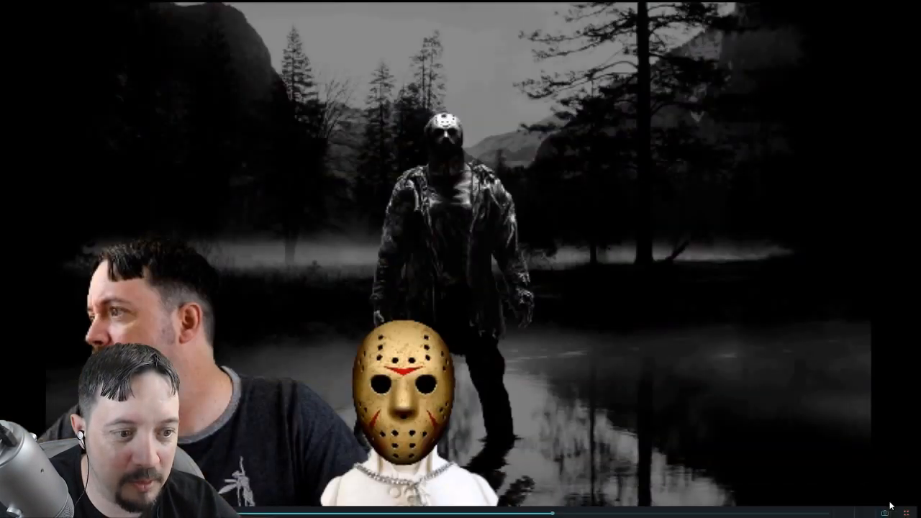
{"action": "left_click", "coordinate": [906, 484]}
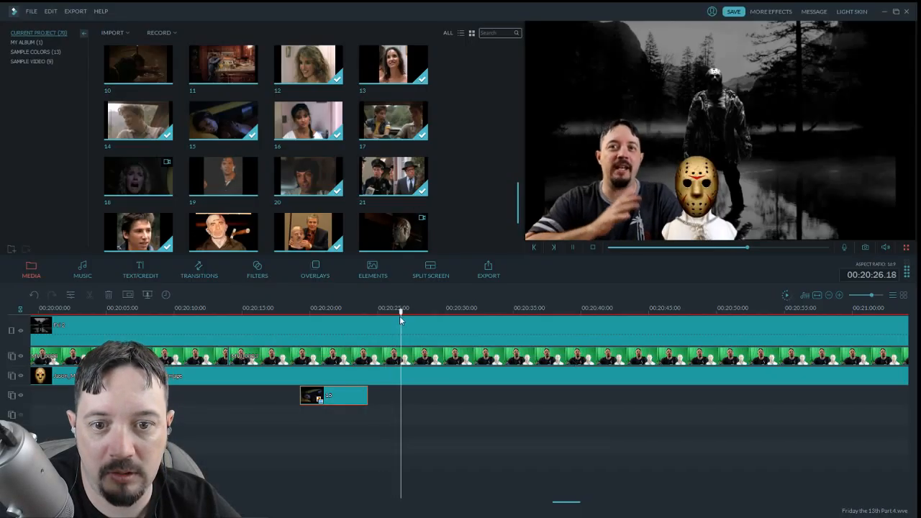
Reposition and enlarge image 15 so it fills the whole frame, and preview the moment just before it appears
{"action": "left_click_drag", "start_coordinate": [408, 316], "coordinate": [317, 326]}
{"action": "left_click", "coordinate": [574, 248]}
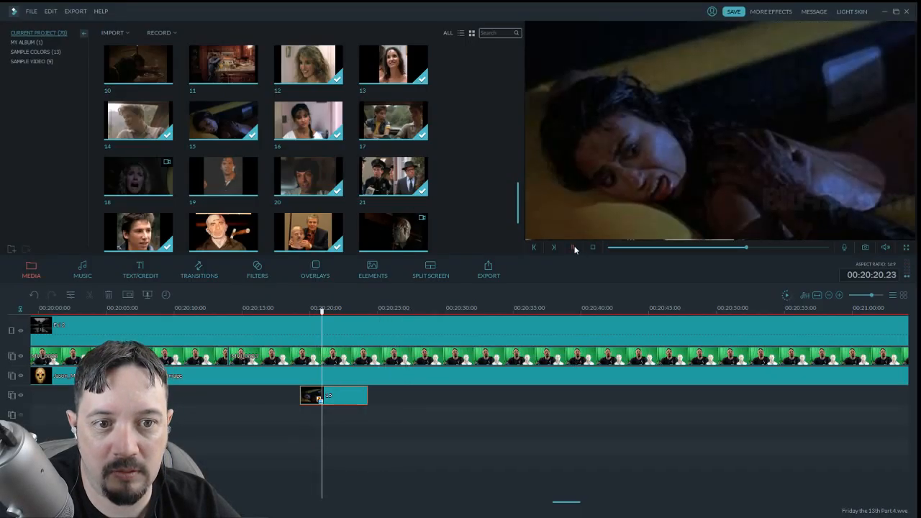
{"action": "left_click", "coordinate": [574, 247]}
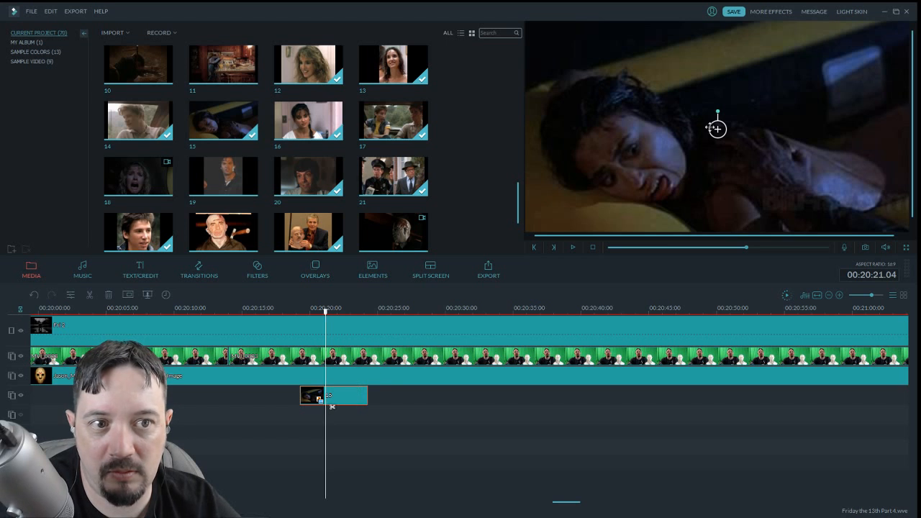
{"action": "left_click_drag", "start_coordinate": [853, 130], "coordinate": [841, 137]}
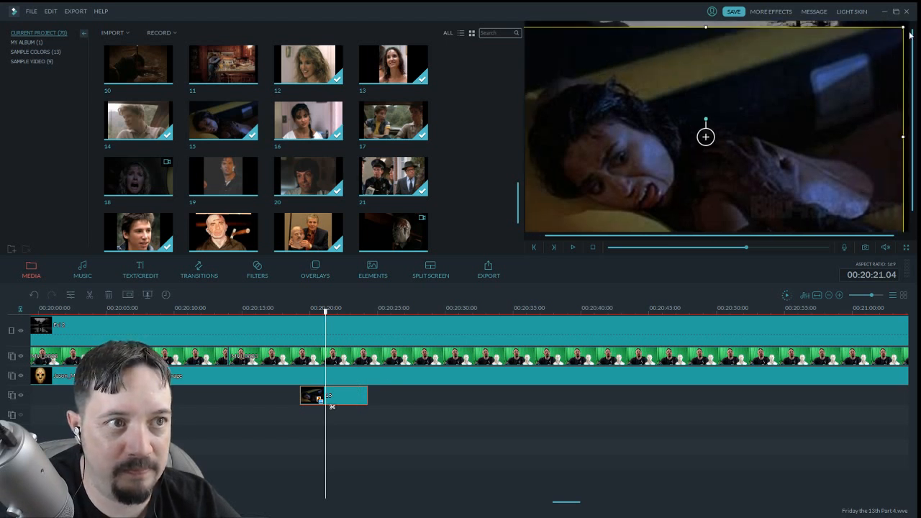
{"action": "left_click_drag", "start_coordinate": [903, 27], "coordinate": [915, 20]}
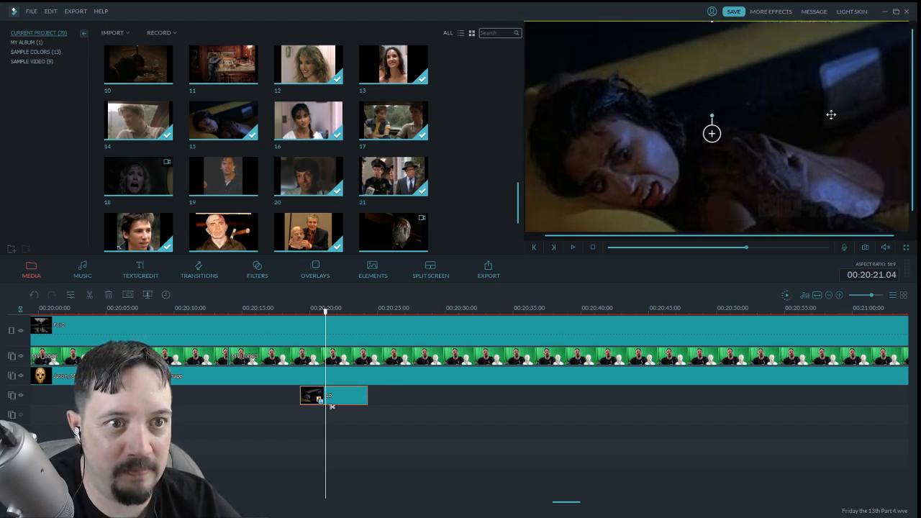
{"action": "left_click_drag", "start_coordinate": [837, 111], "coordinate": [839, 110]}
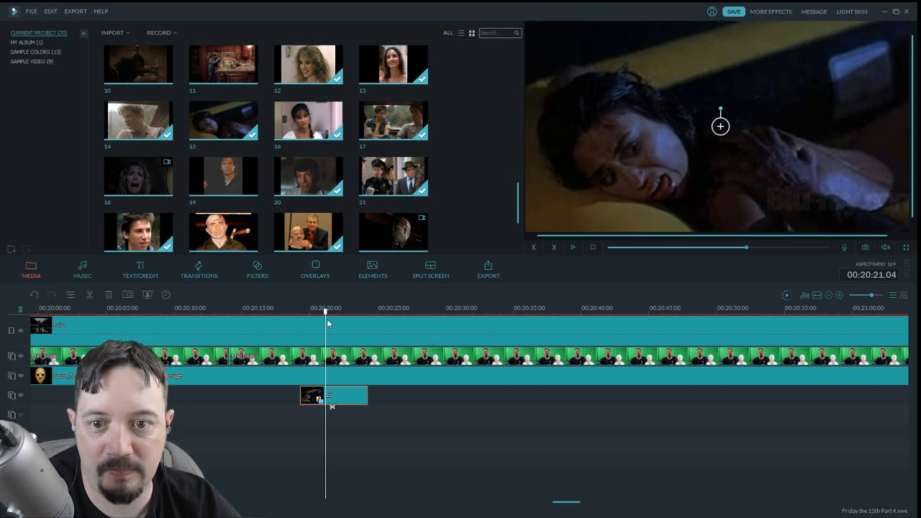
{"action": "left_click_drag", "start_coordinate": [328, 324], "coordinate": [290, 324]}
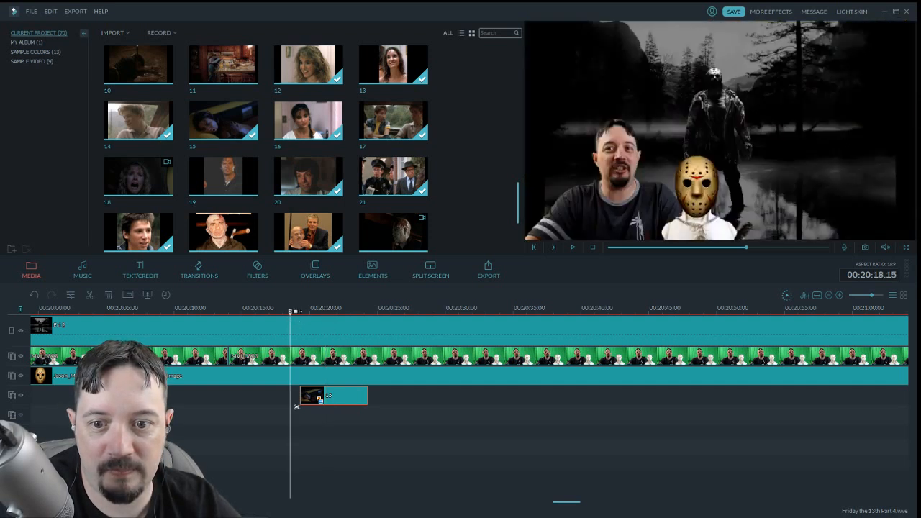
{"action": "left_click", "coordinate": [573, 248]}
{"action": "left_click", "coordinate": [573, 247]}
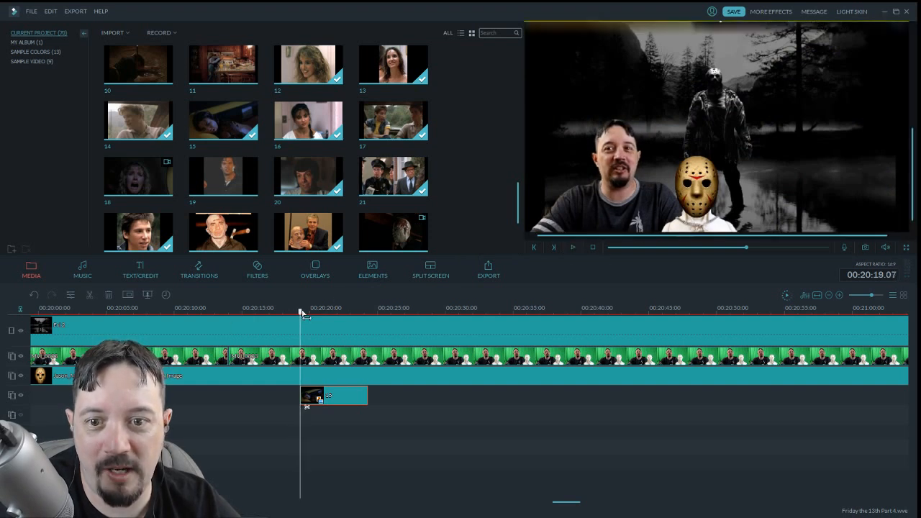
Replay the presenter's lines ahead of image 15 and split the presenter footage at 00:20:18.10
{"action": "left_click_drag", "start_coordinate": [301, 315], "coordinate": [273, 314]}
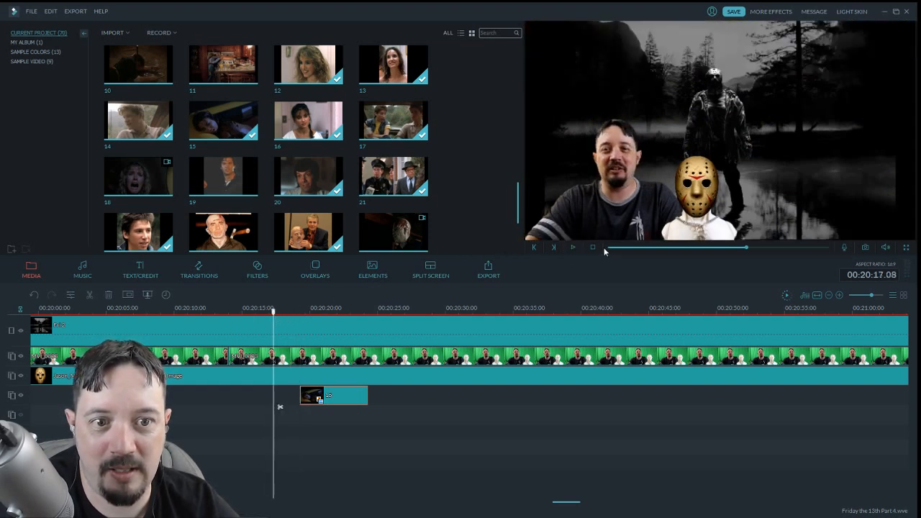
{"action": "left_click", "coordinate": [572, 247]}
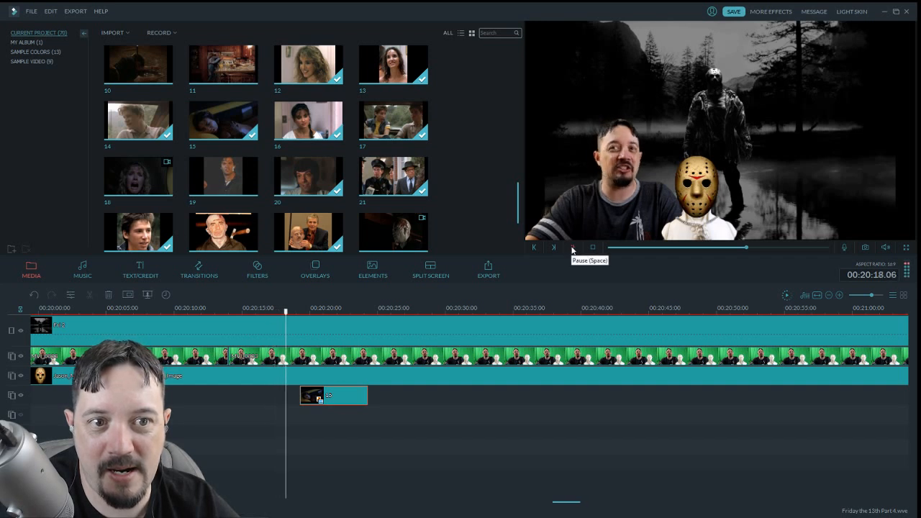
{"action": "left_click_drag", "start_coordinate": [295, 314], "coordinate": [256, 315]}
{"action": "left_click", "coordinate": [573, 248]}
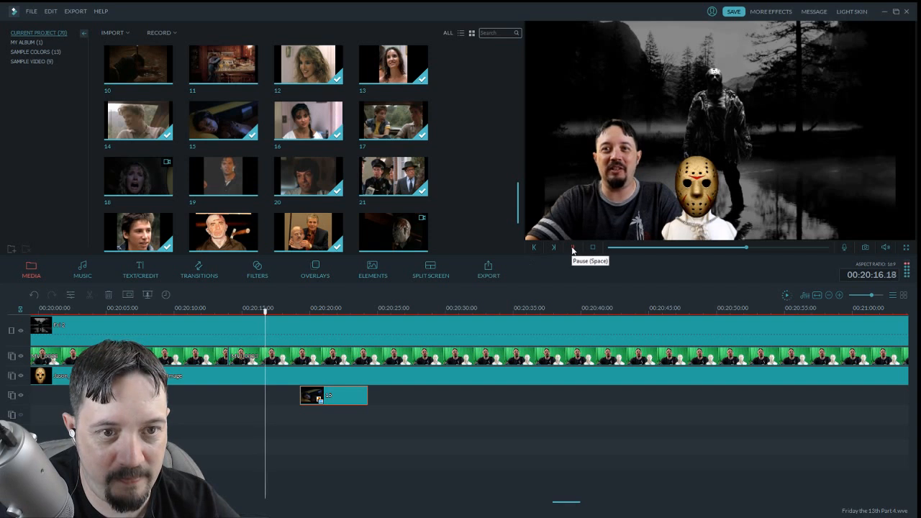
{"action": "left_click", "coordinate": [573, 249]}
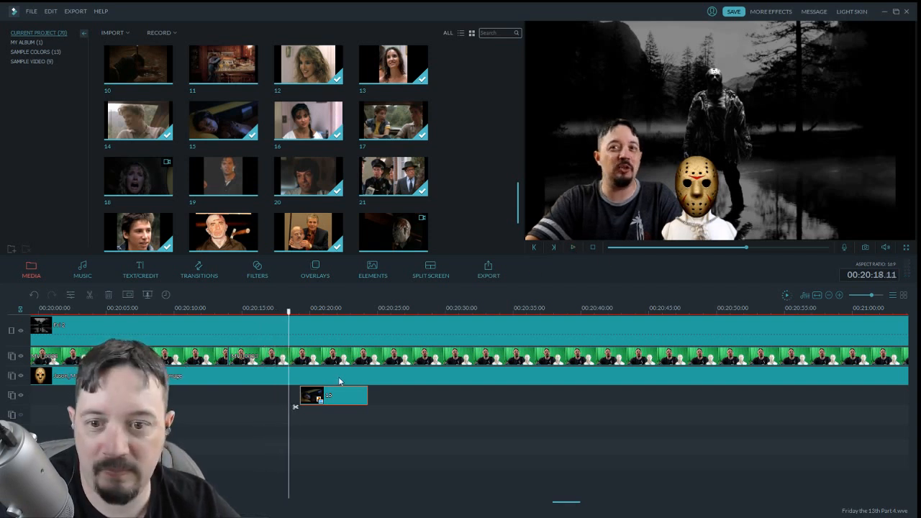
{"action": "left_click_drag", "start_coordinate": [289, 315], "coordinate": [277, 314]}
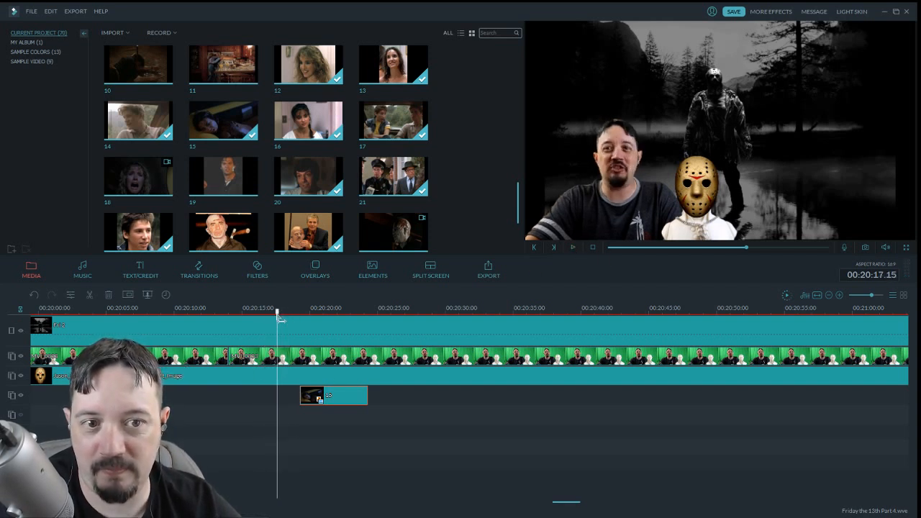
{"action": "left_click", "coordinate": [573, 248]}
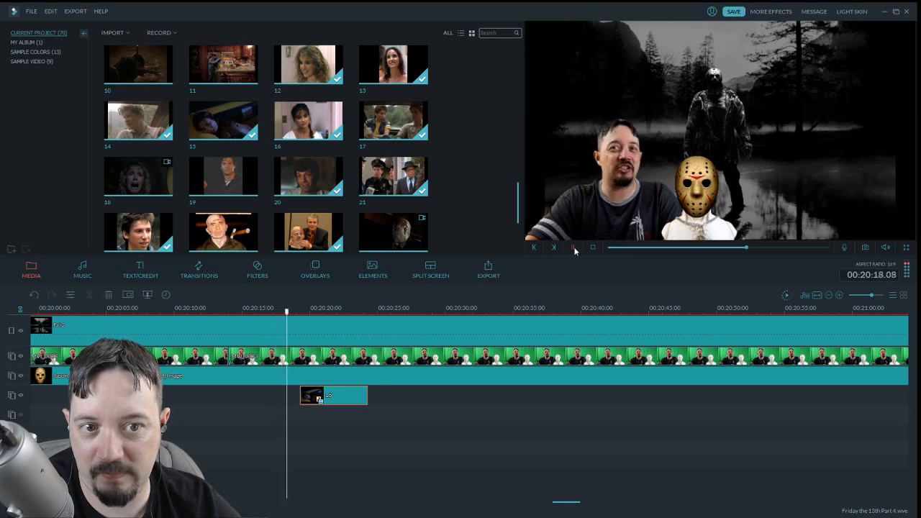
{"action": "left_click", "coordinate": [293, 356]}
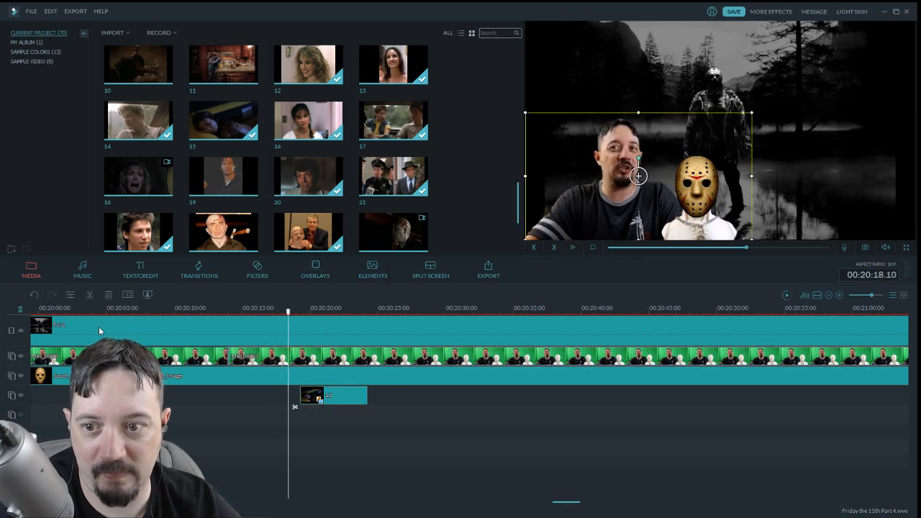
{"action": "left_click", "coordinate": [91, 296]}
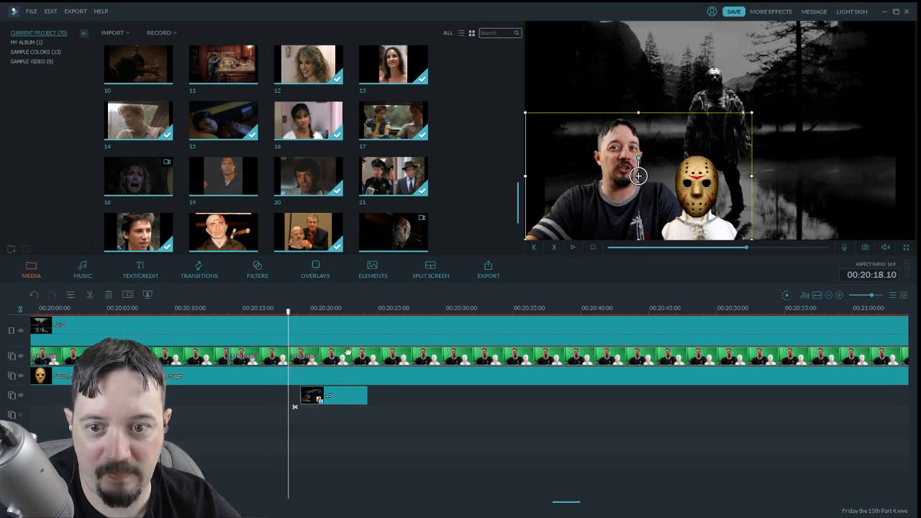
Split the presenter footage at 00:20:26.04, delete the piece from 00:20:18.10 and move the remaining footage back to close the gap
{"action": "left_click", "coordinate": [572, 247]}
{"action": "left_click", "coordinate": [366, 317]}
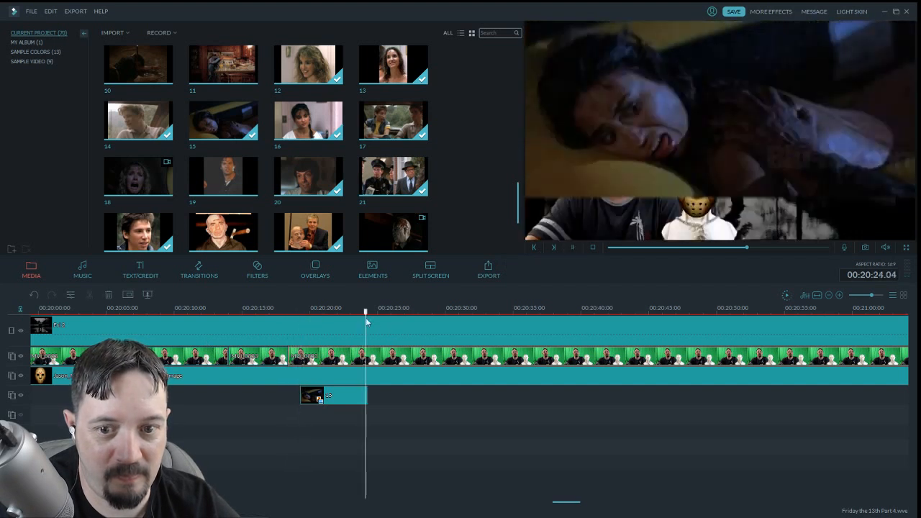
{"action": "left_click", "coordinate": [574, 248]}
{"action": "left_click_drag", "start_coordinate": [398, 315], "coordinate": [394, 314]}
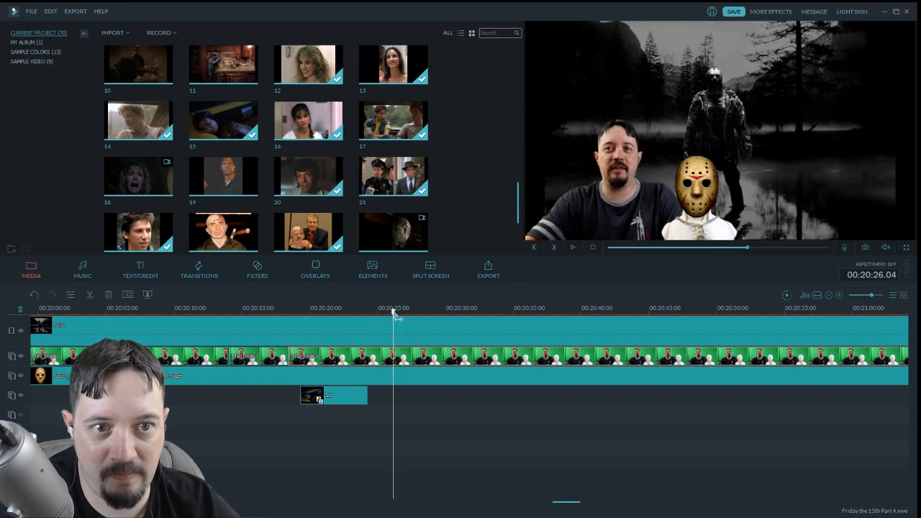
{"action": "left_click", "coordinate": [90, 295]}
{"action": "left_click", "coordinate": [350, 358]}
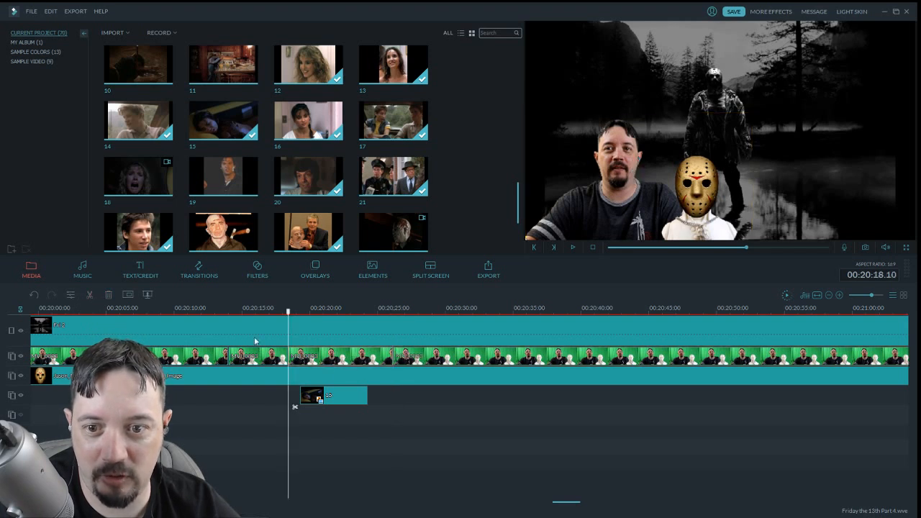
{"action": "left_click", "coordinate": [108, 295]}
{"action": "left_click_drag", "start_coordinate": [483, 360], "coordinate": [377, 358]}
Play the presenter footage across the cut at 00:20:18.10 several times to check how the two pieces join
{"action": "left_click", "coordinate": [284, 307]}
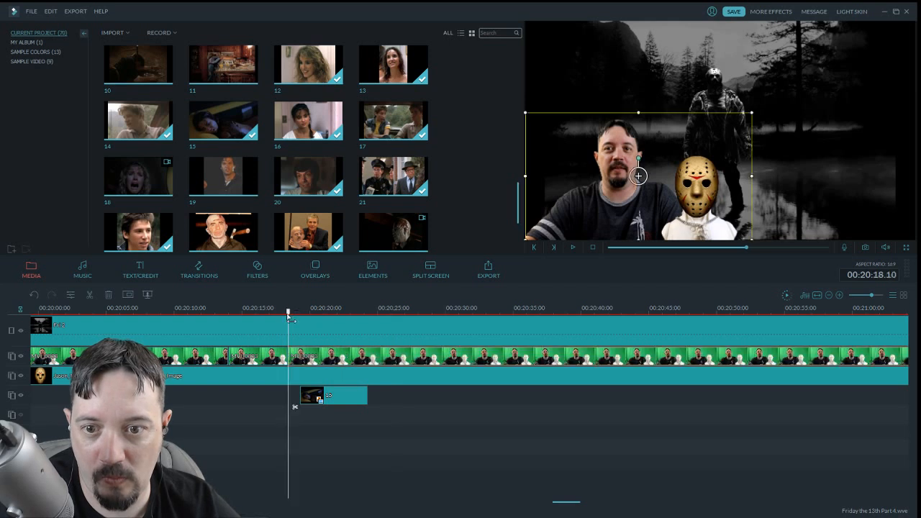
{"action": "left_click", "coordinate": [574, 247]}
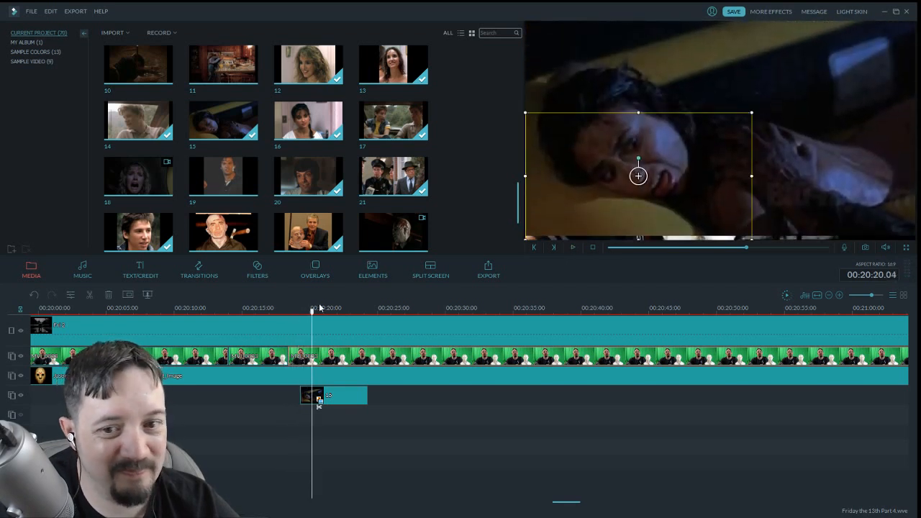
{"action": "left_click", "coordinate": [878, 297]}
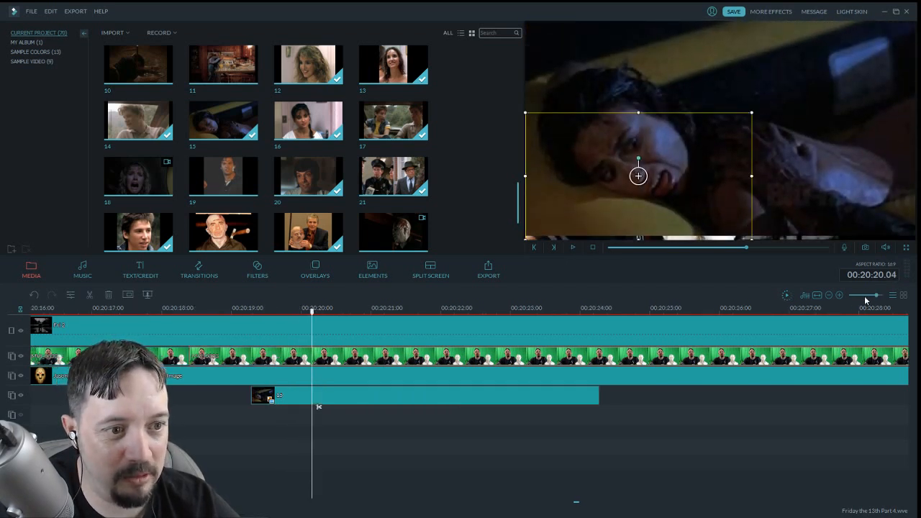
{"action": "left_click_drag", "start_coordinate": [312, 313], "coordinate": [182, 325]}
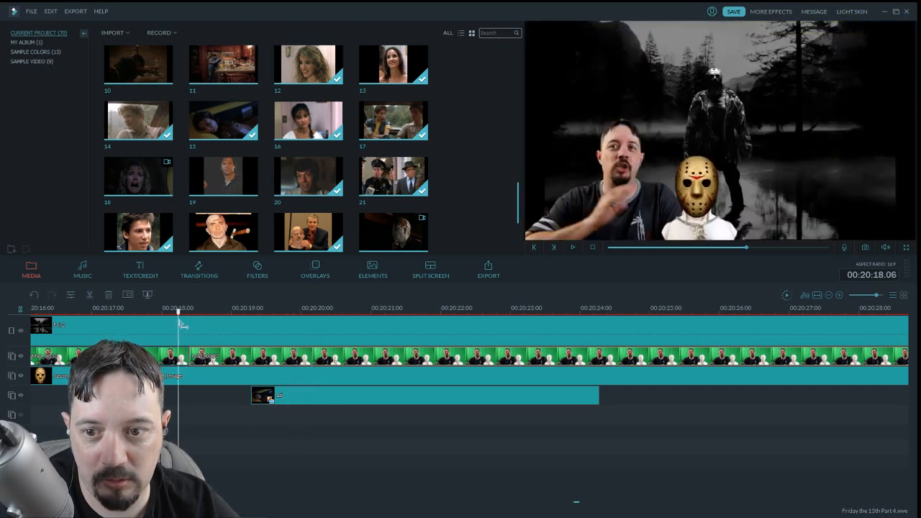
{"action": "left_click", "coordinate": [573, 248]}
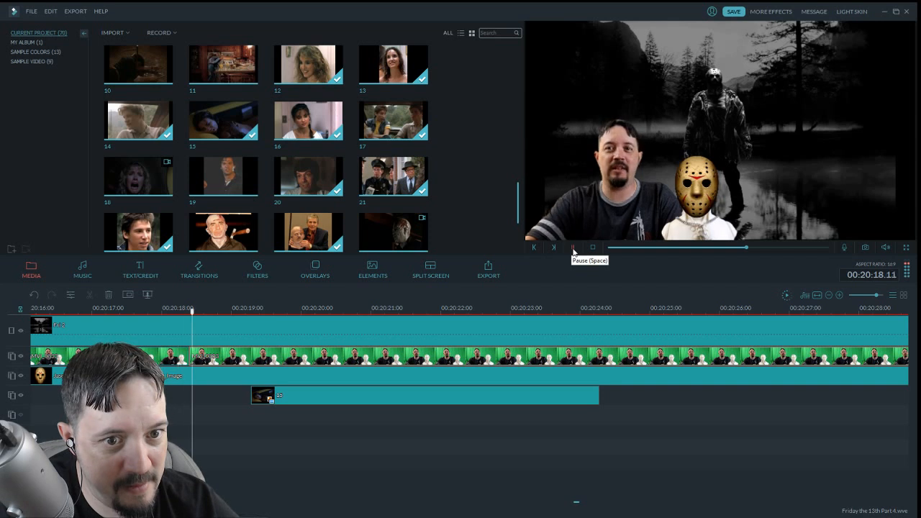
{"action": "left_click", "coordinate": [573, 247]}
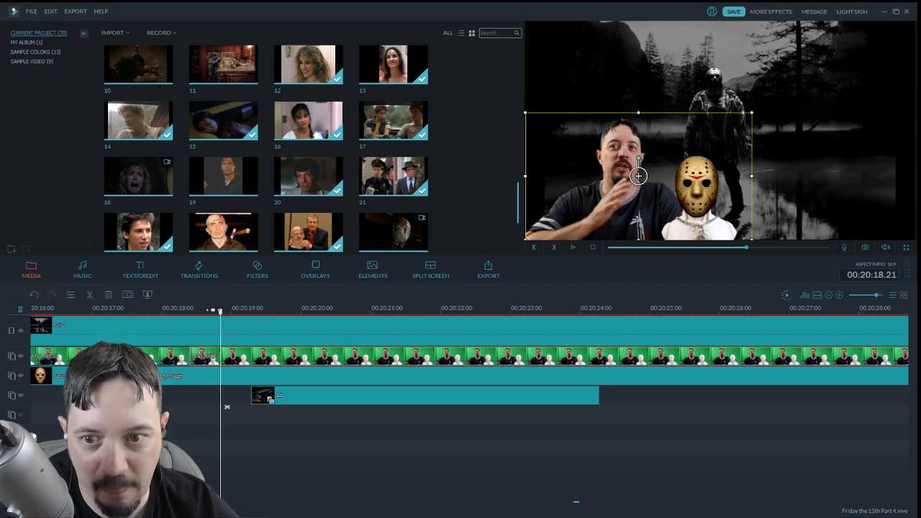
{"action": "left_click_drag", "start_coordinate": [224, 318], "coordinate": [128, 325]}
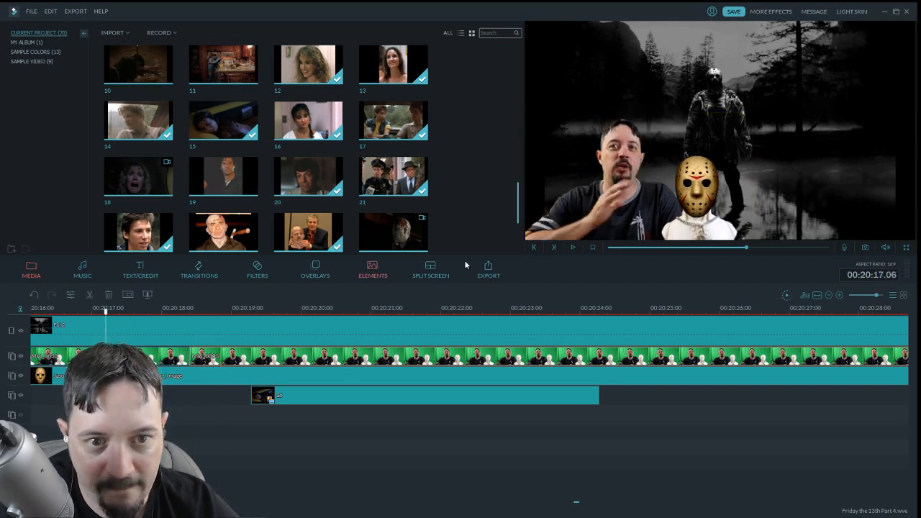
{"action": "left_click", "coordinate": [574, 248]}
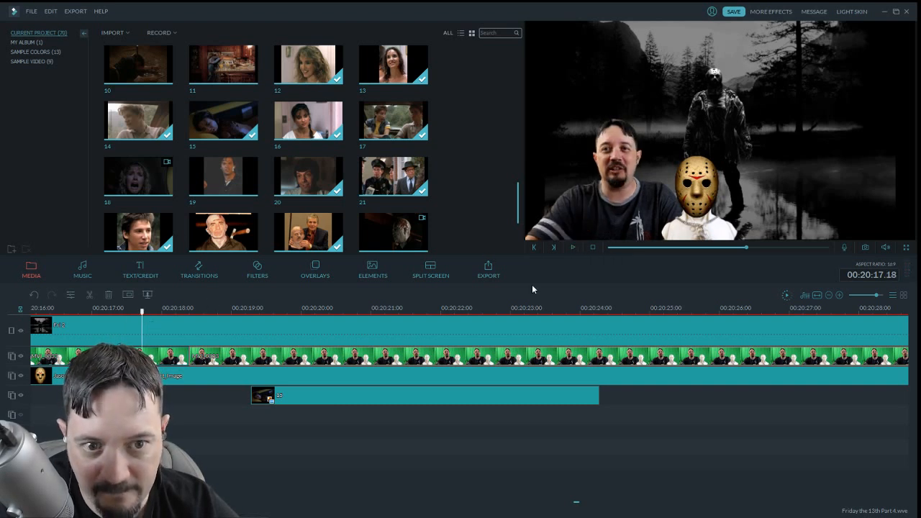
{"action": "left_click", "coordinate": [638, 175]}
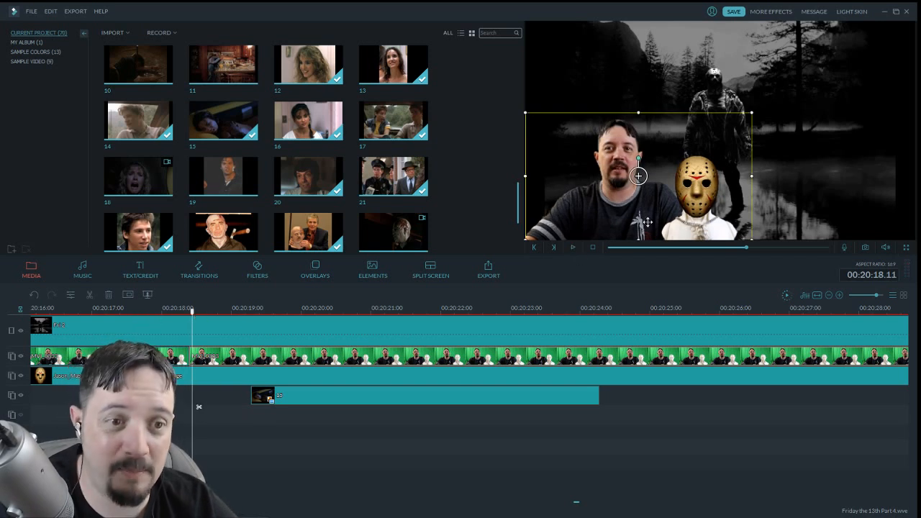
Play the presenter footage from 00:20:18.11 onward and stop at 00:20:31.14, where the next picture belongs
{"action": "left_click_drag", "start_coordinate": [878, 295], "coordinate": [873, 297]}
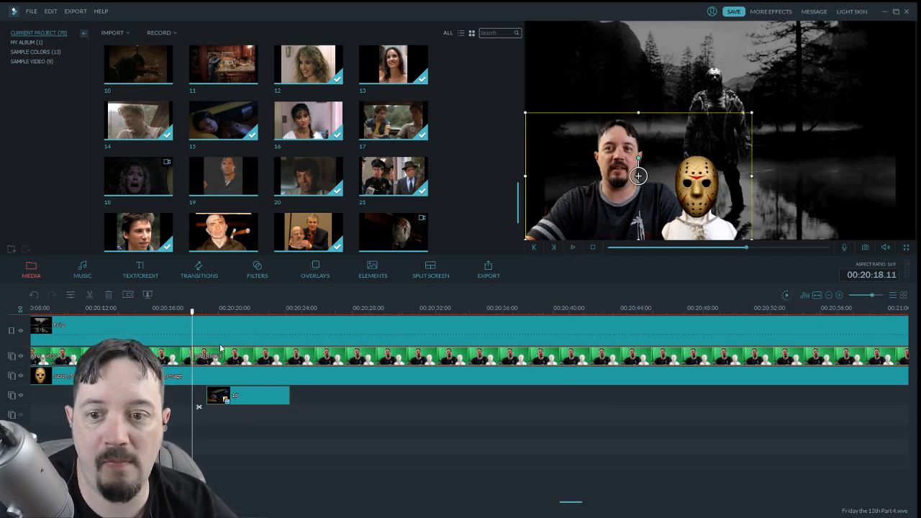
{"action": "left_click", "coordinate": [573, 248]}
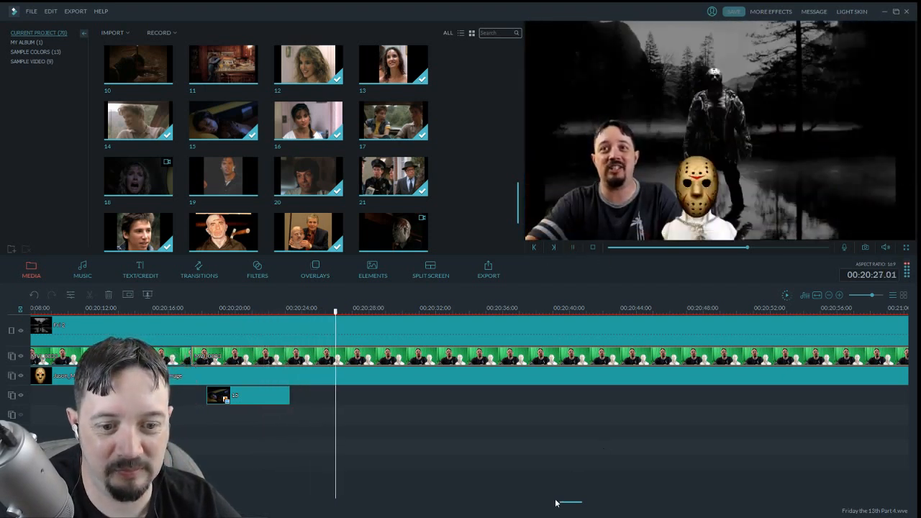
{"action": "left_click_drag", "start_coordinate": [563, 503], "coordinate": [570, 501]}
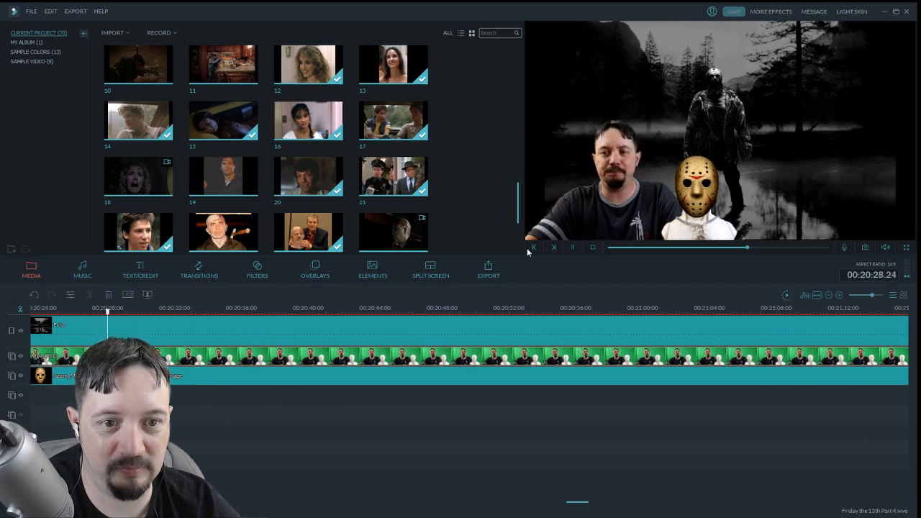
{"action": "left_click", "coordinate": [573, 247]}
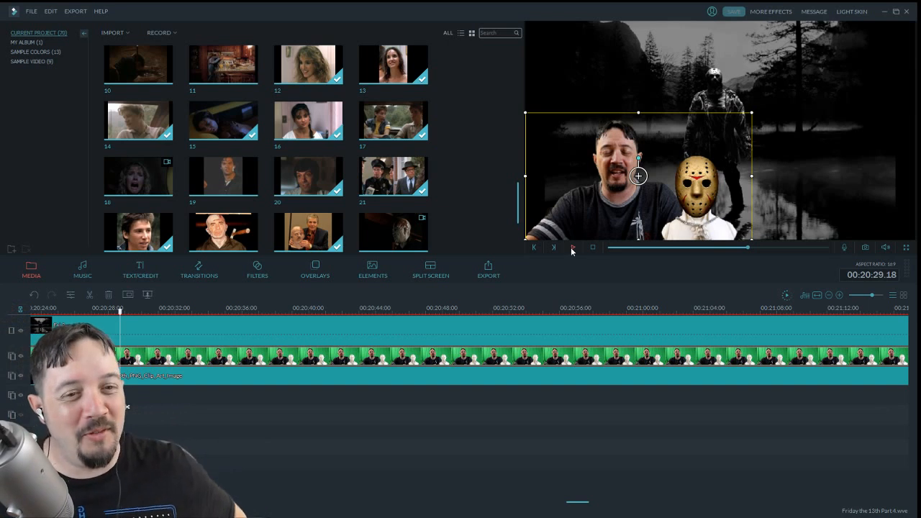
{"action": "left_click", "coordinate": [572, 247]}
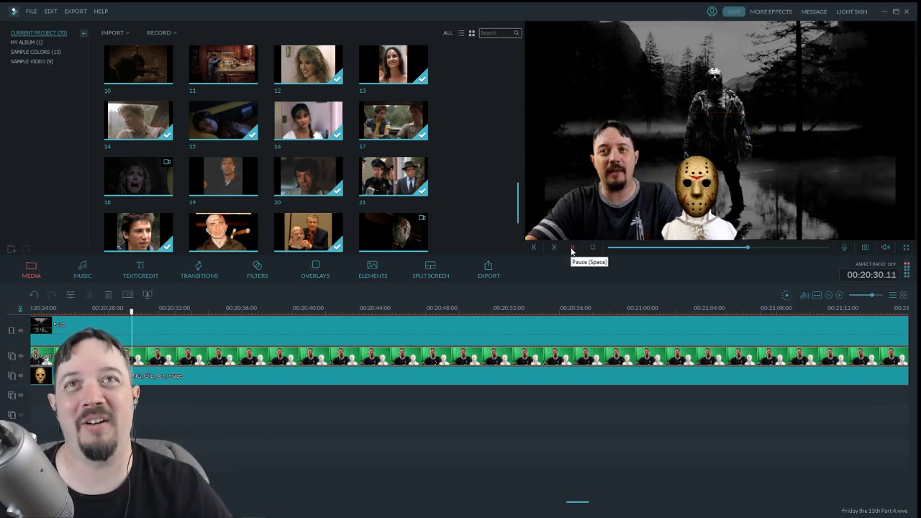
{"action": "left_click", "coordinate": [572, 247]}
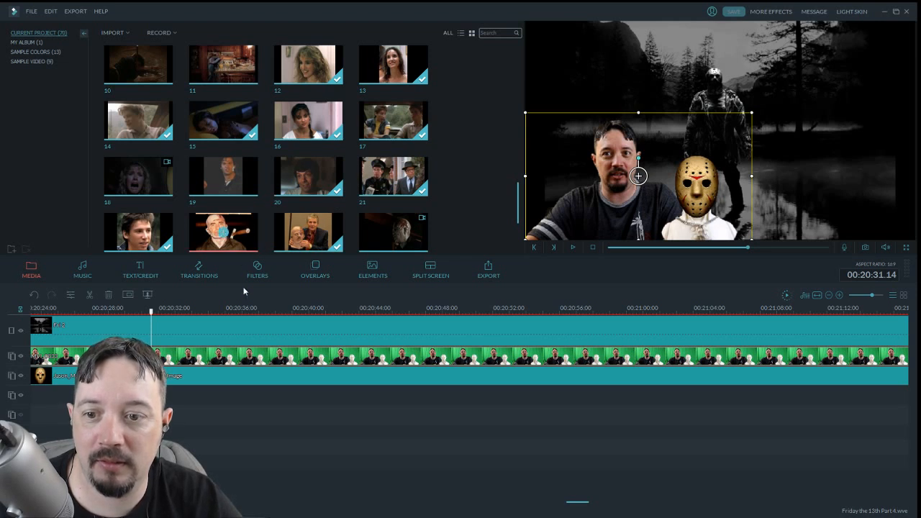
Place the picture of the bald man with the head wound at 00:20:31.14 and give it the Move to upper motion entering from the lower-right corner
{"action": "left_click_drag", "start_coordinate": [223, 232], "coordinate": [191, 409]}
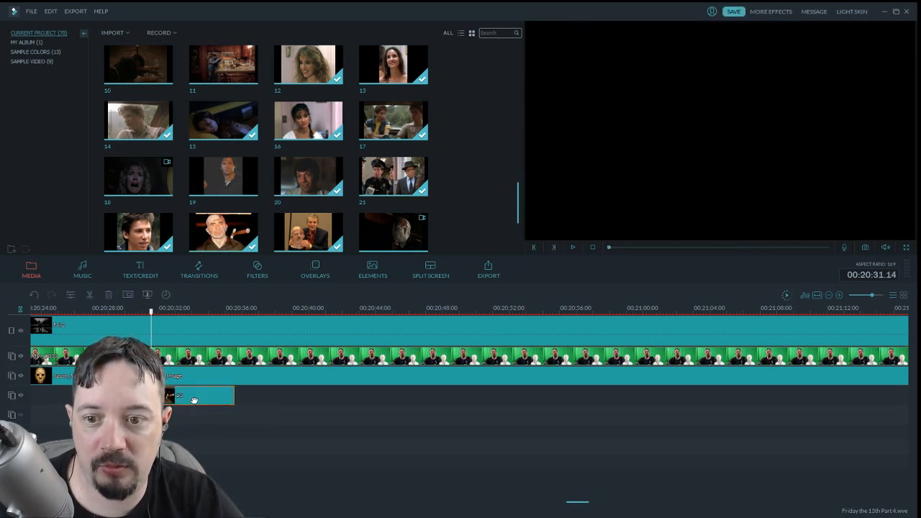
{"action": "double_click", "coordinate": [194, 400]}
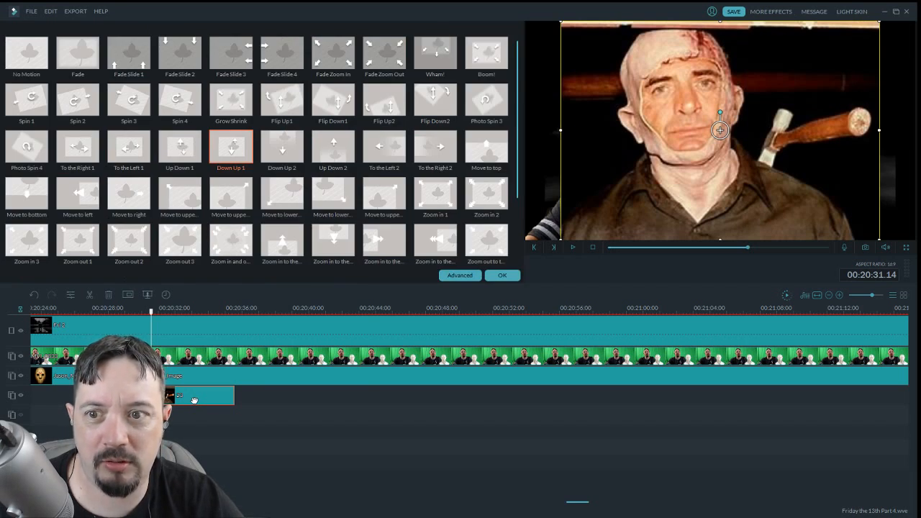
{"action": "left_click", "coordinate": [138, 205]}
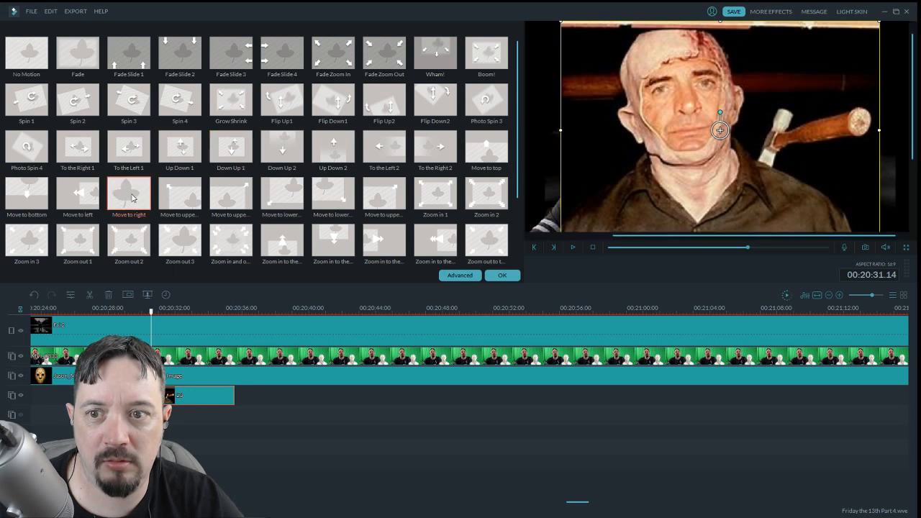
{"action": "left_click", "coordinate": [180, 192]}
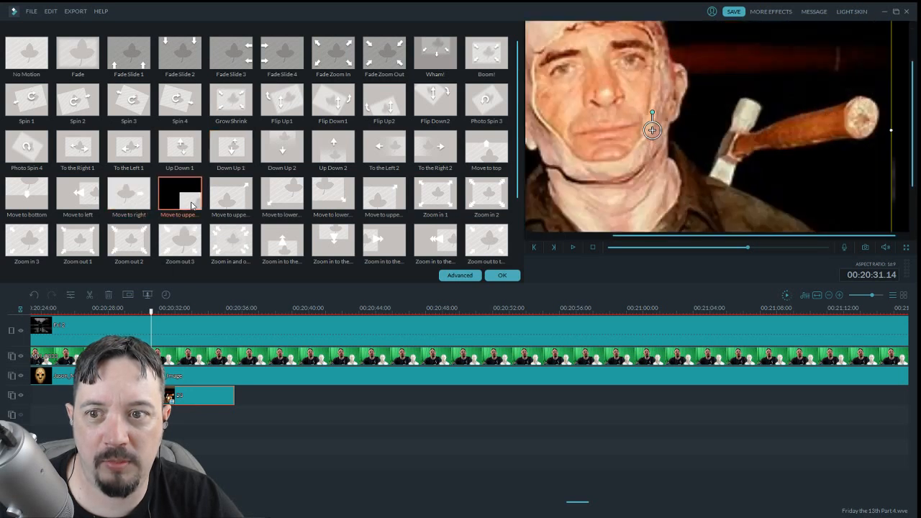
{"action": "left_click", "coordinate": [487, 276]}
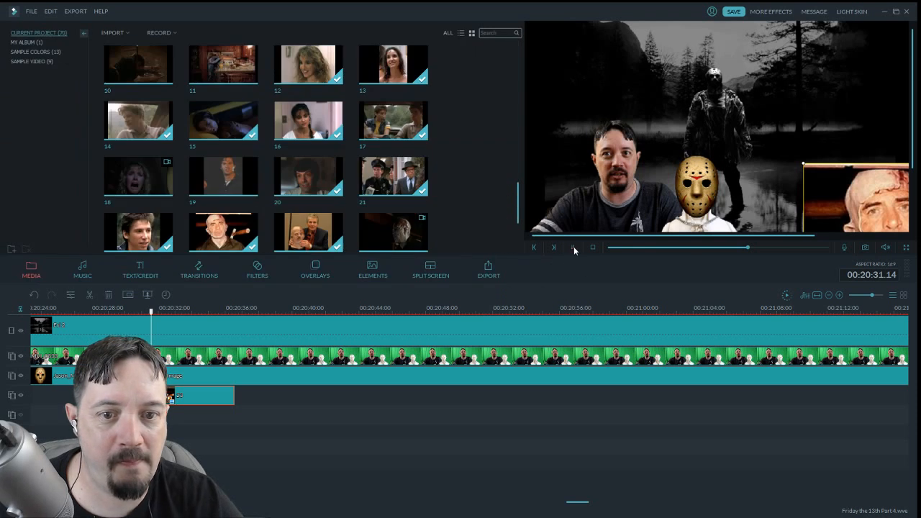
Play the picture's motion and the presenter's following lines, stopping at 00:20:57.06
{"action": "left_click", "coordinate": [574, 246]}
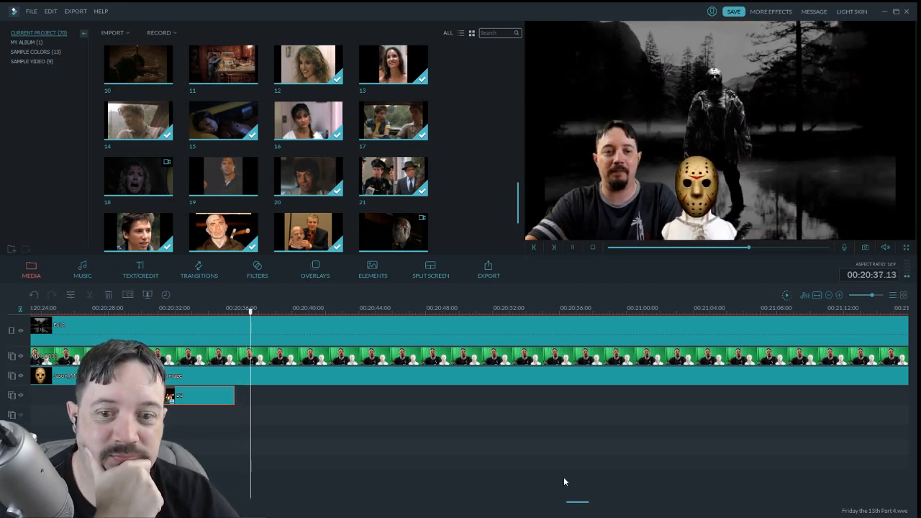
{"action": "left_click_drag", "start_coordinate": [581, 502], "coordinate": [586, 504]}
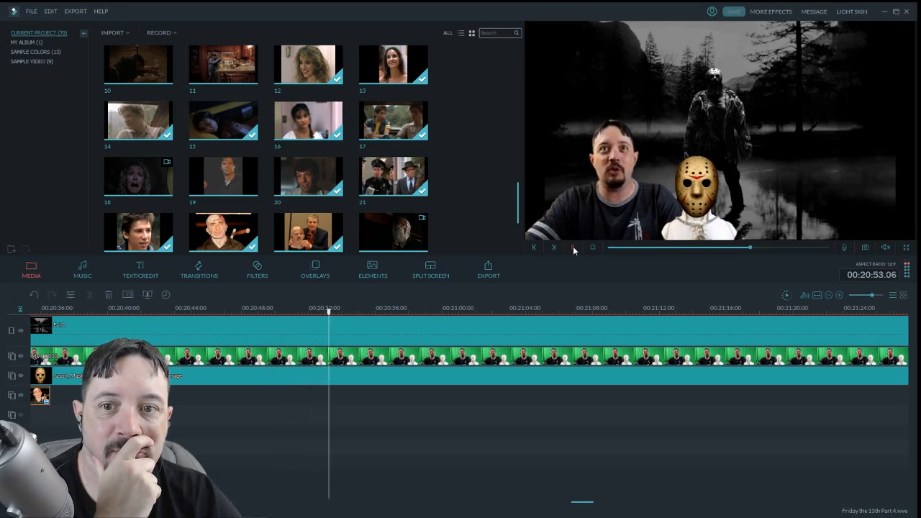
{"action": "scroll", "coordinate": [519, 210], "scroll_direction": "up", "scroll_amount": 5}
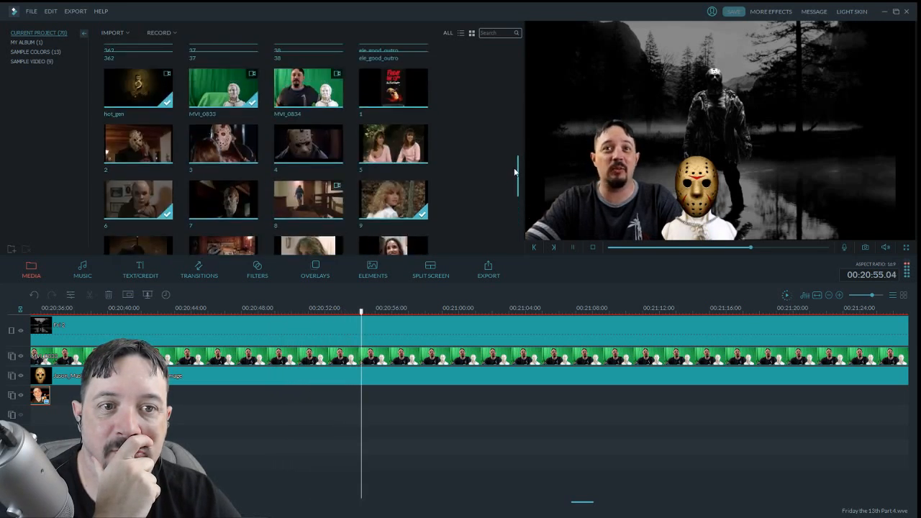
{"action": "left_click", "coordinate": [573, 248]}
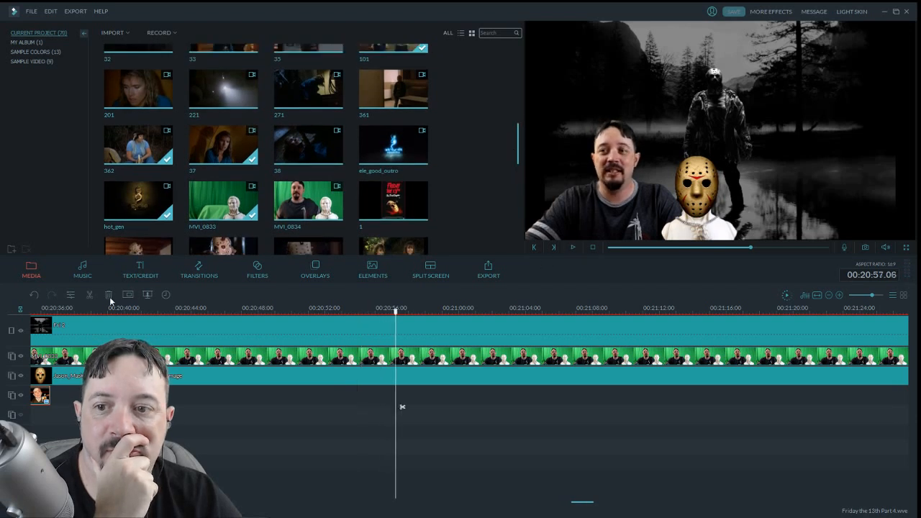
Try splitting all tracks at 00:20:57.06 for movie clip 17, preview that clip, and undo the split
{"action": "left_click", "coordinate": [89, 296]}
{"action": "left_click_drag", "start_coordinate": [519, 164], "coordinate": [519, 110]}
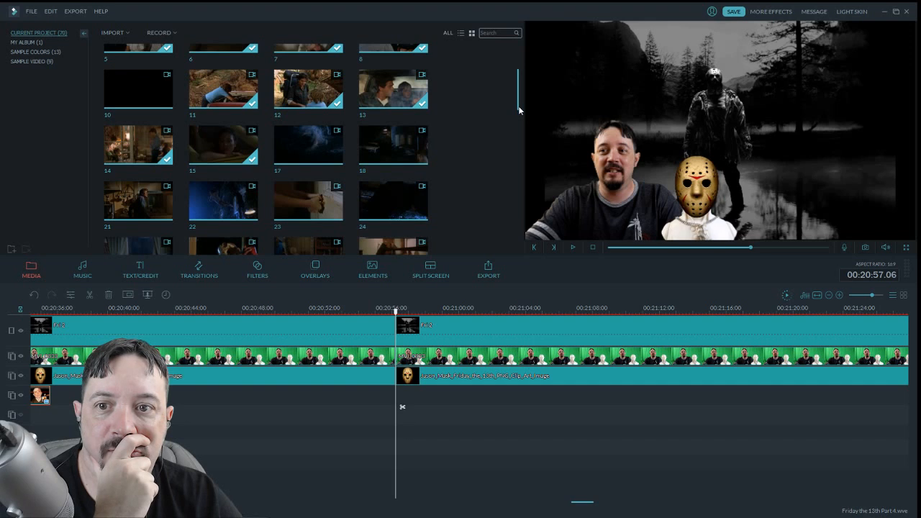
{"action": "left_click", "coordinate": [326, 154]}
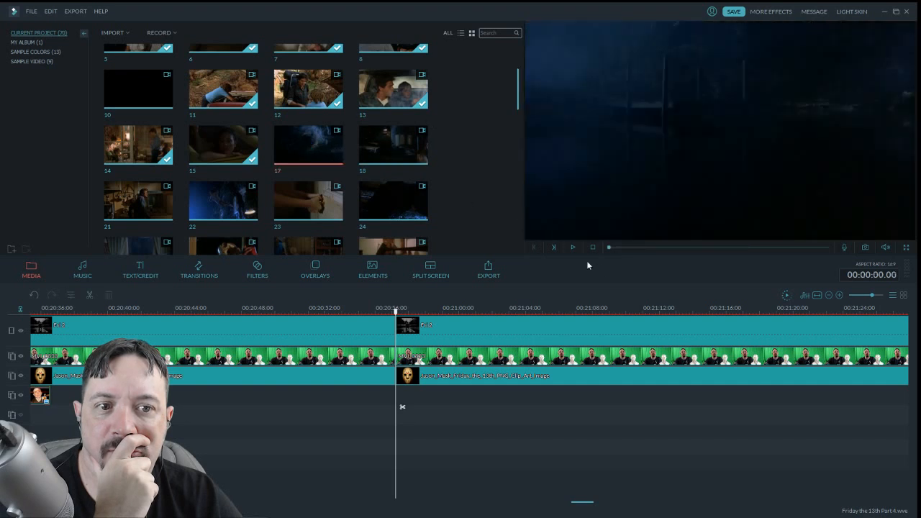
{"action": "left_click_drag", "start_coordinate": [634, 248], "coordinate": [599, 248]}
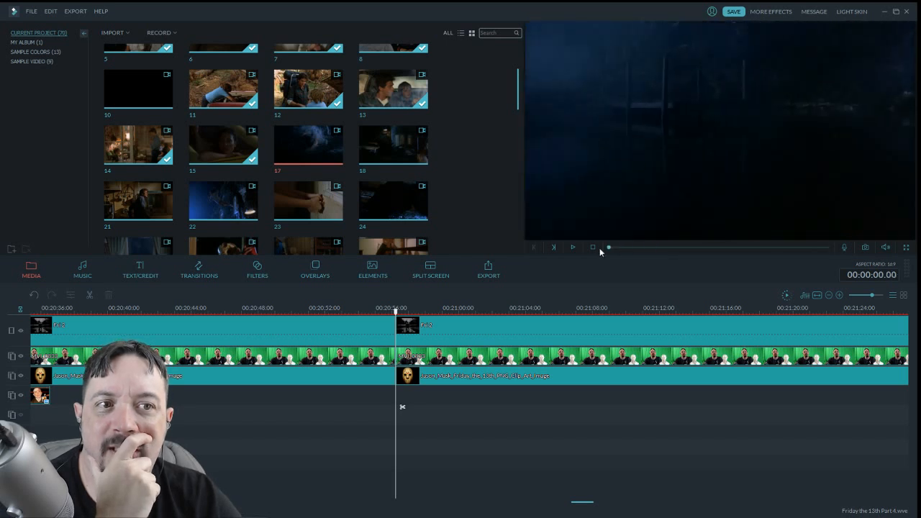
{"action": "left_click", "coordinate": [38, 294]}
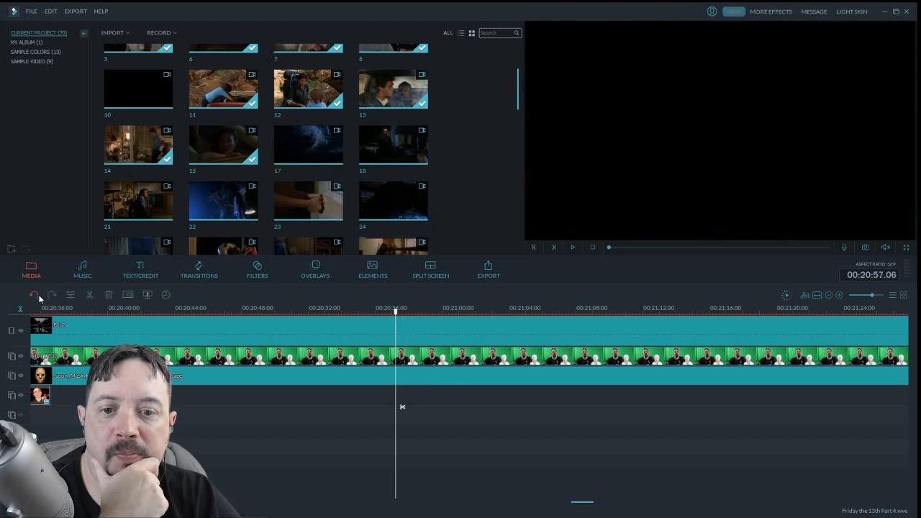
Play the presenter's lines from 00:20:57.06, replay the last few seconds and stop at 00:21:09.24
{"action": "left_click", "coordinate": [573, 247]}
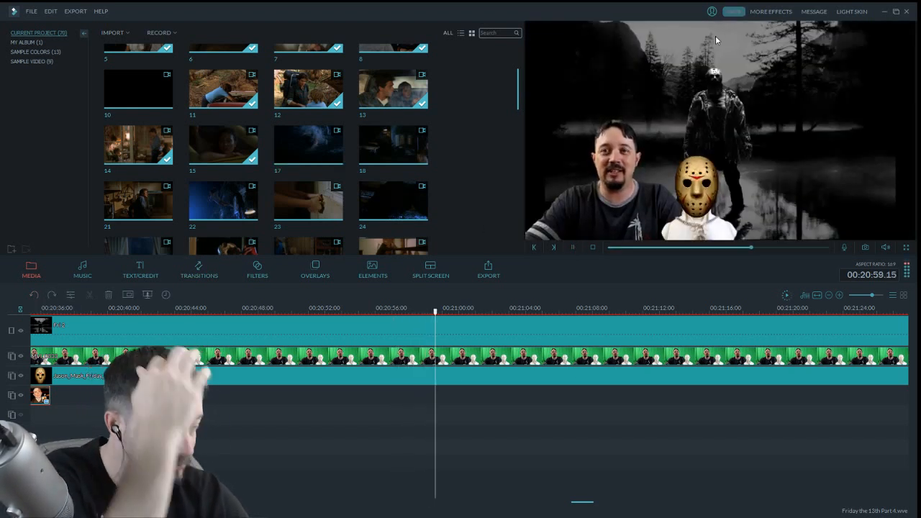
{"action": "left_click", "coordinate": [574, 247]}
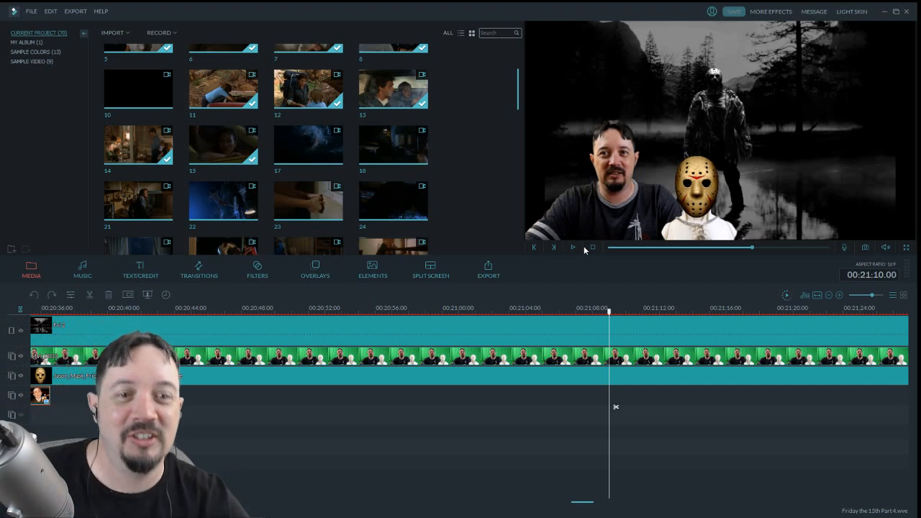
{"action": "left_click", "coordinate": [574, 248]}
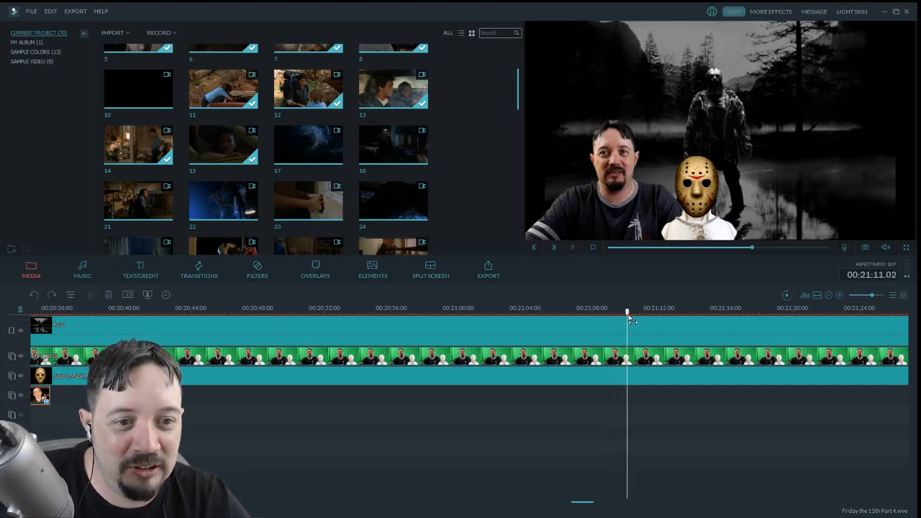
{"action": "left_click_drag", "start_coordinate": [631, 313], "coordinate": [552, 321]}
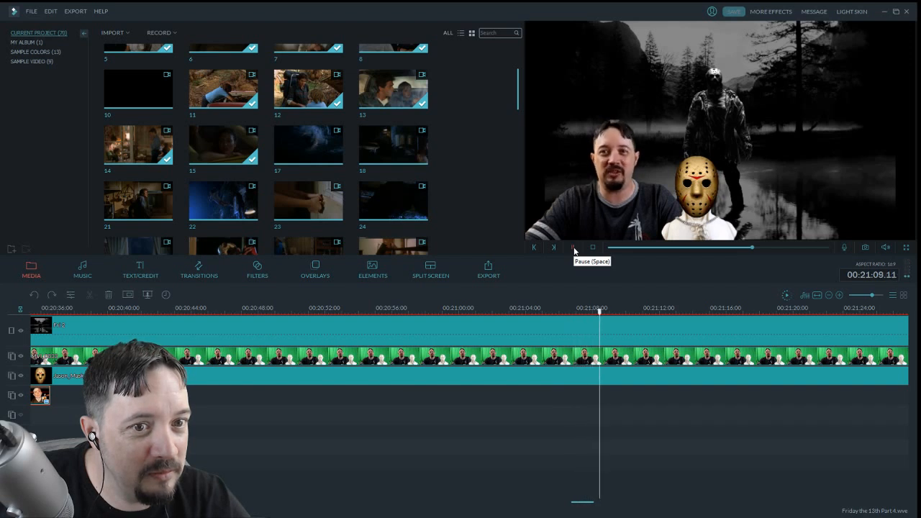
{"action": "left_click", "coordinate": [573, 248]}
Split all tracks at 00:21:09.24 and insert movie clip 17 on the background track at the cut
{"action": "left_click", "coordinate": [91, 295]}
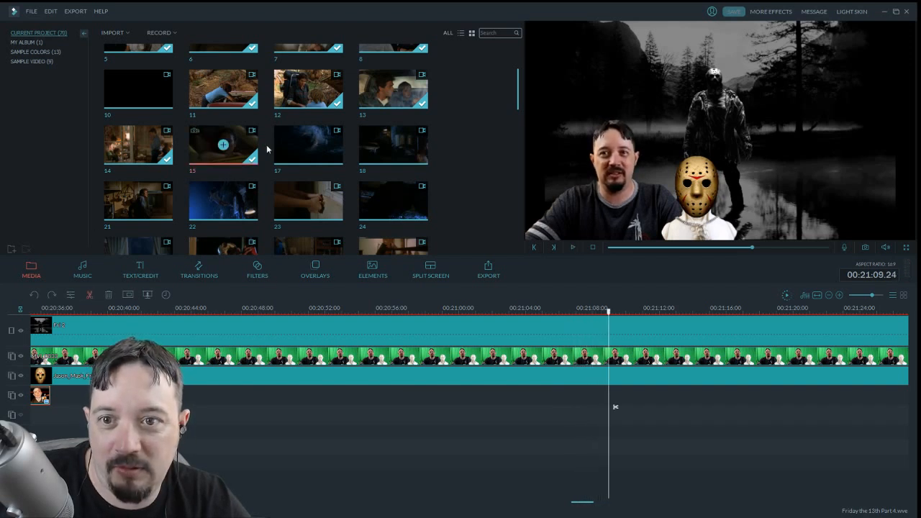
{"action": "left_click", "coordinate": [327, 144]}
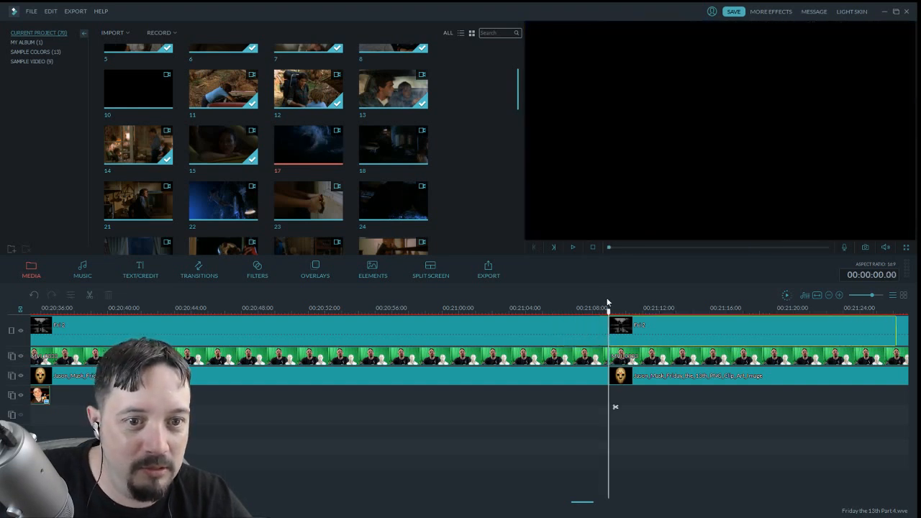
{"action": "left_click_drag", "start_coordinate": [607, 303], "coordinate": [610, 326]}
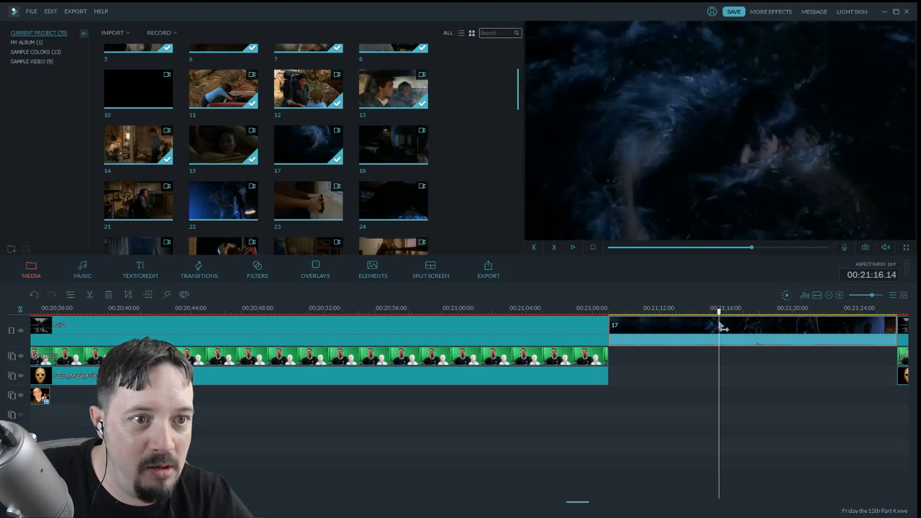
Split movie clip 17 at 00:21:17.23 and delete the piece before the cut
{"action": "left_click_drag", "start_coordinate": [722, 328], "coordinate": [746, 339]}
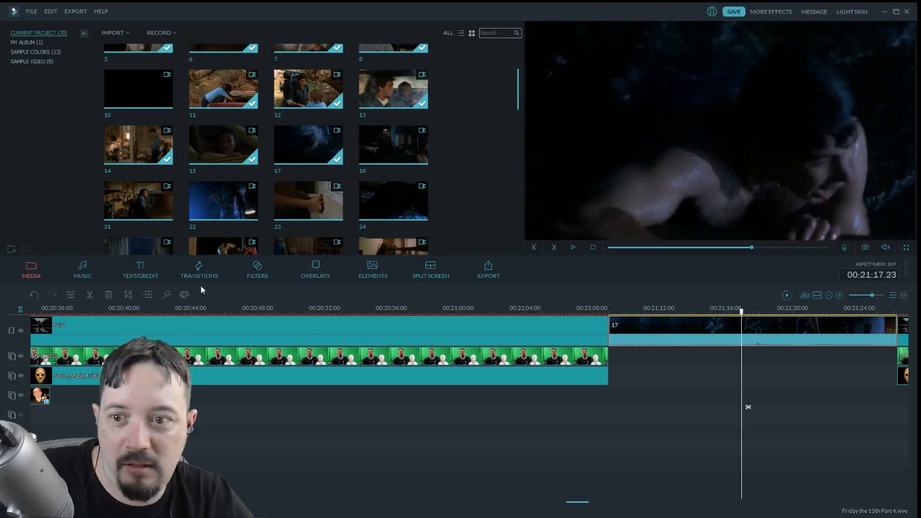
{"action": "left_click", "coordinate": [89, 295]}
{"action": "left_click", "coordinate": [630, 333]}
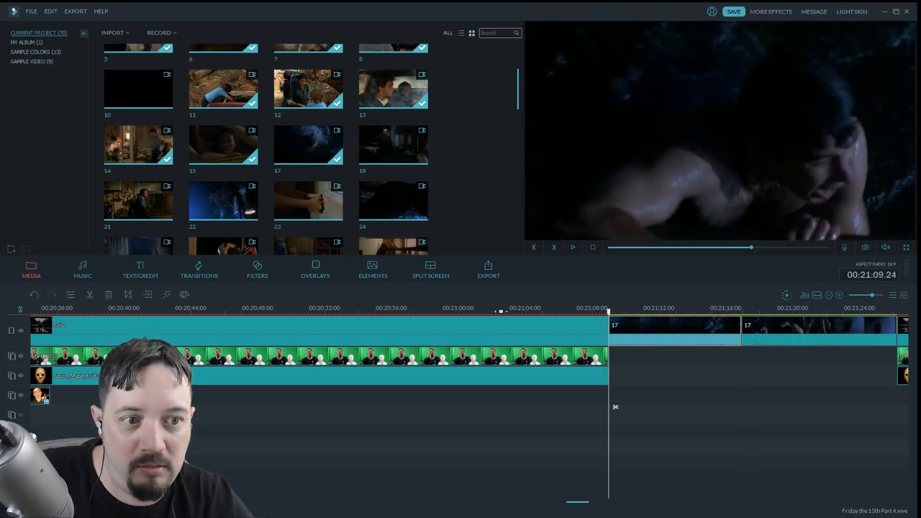
{"action": "left_click", "coordinate": [110, 295]}
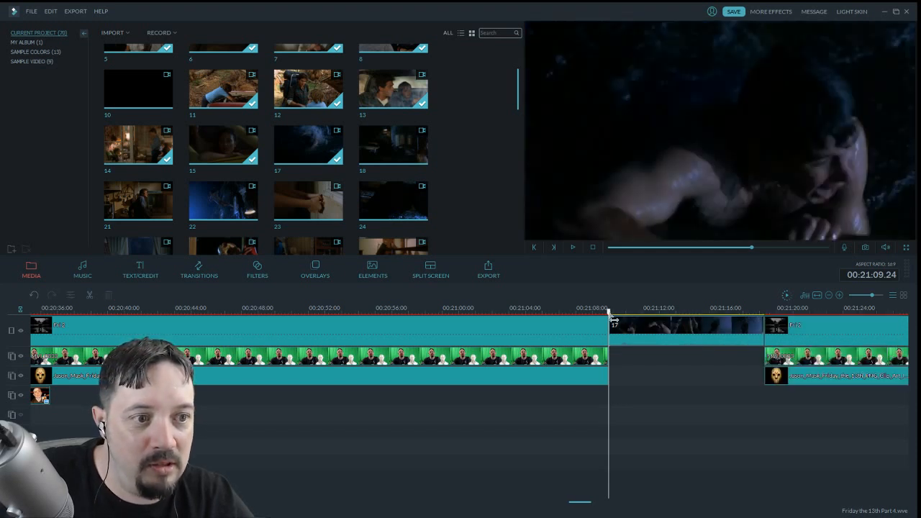
Split the remaining part of movie clip 17 at 00:21:17.10 and delete the piece after the cut
{"action": "left_click_drag", "start_coordinate": [613, 321], "coordinate": [737, 337]}
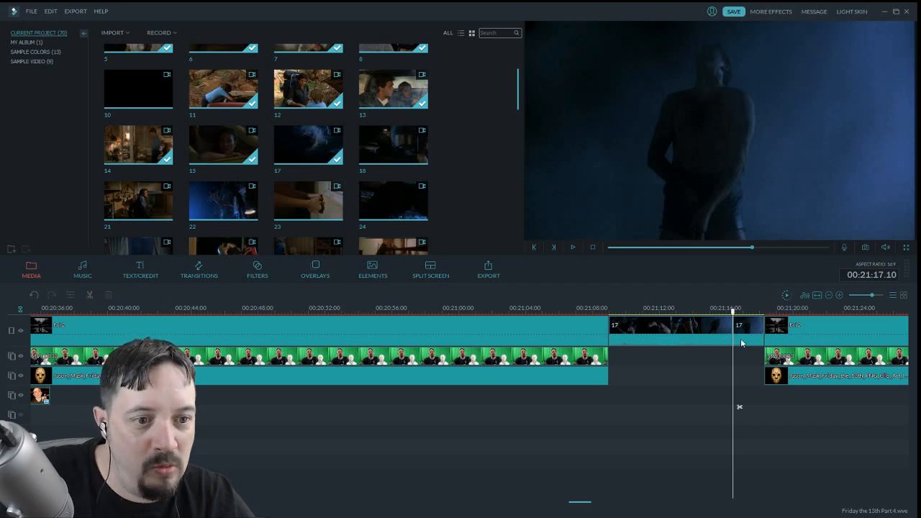
{"action": "left_click", "coordinate": [741, 342]}
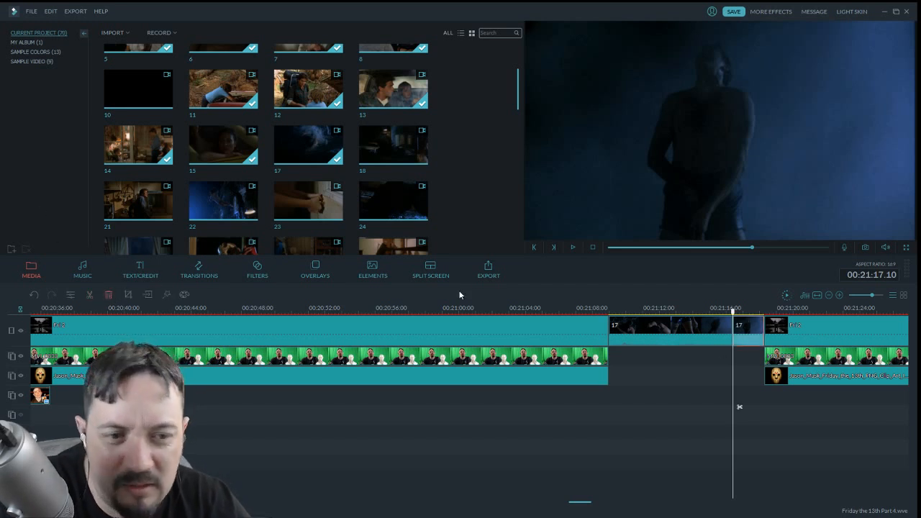
{"action": "key", "text": "Delete"}
Give movie clip 17 an audio fade-out of 1.12 s
{"action": "left_click_drag", "start_coordinate": [734, 311], "coordinate": [703, 328]}
{"action": "left_click_drag", "start_coordinate": [734, 330], "coordinate": [745, 330]}
{"action": "double_click", "coordinate": [711, 332]}
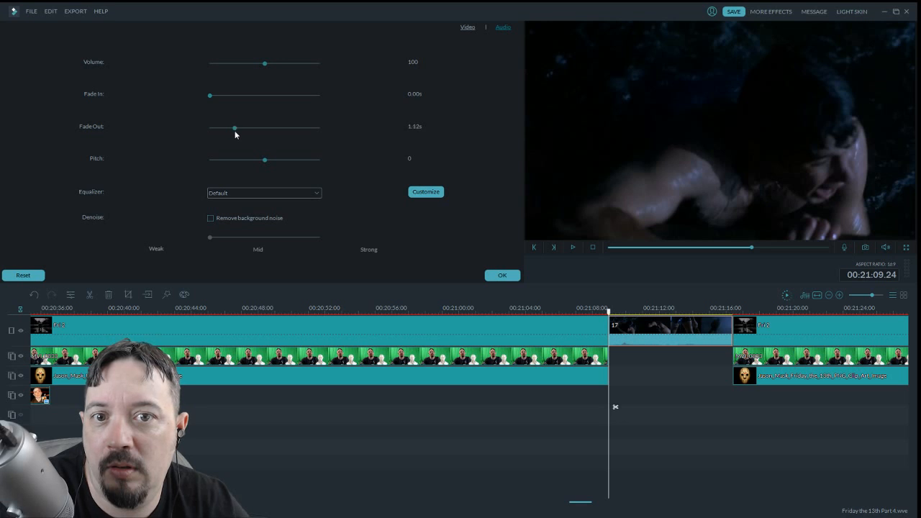
{"action": "left_click", "coordinate": [503, 275]}
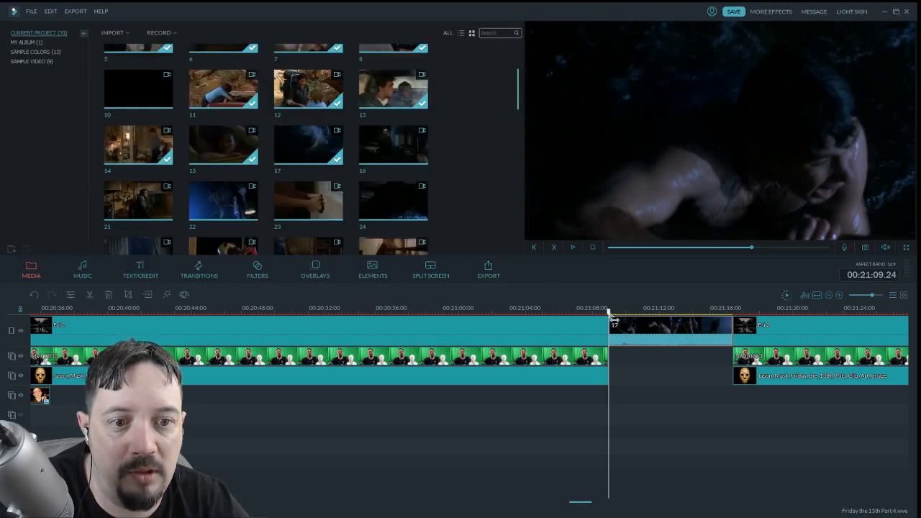
Save the project and play movie clip 17 through to the returning presenter footage, stopping at 00:21:17.23
{"action": "left_click", "coordinate": [734, 11]}
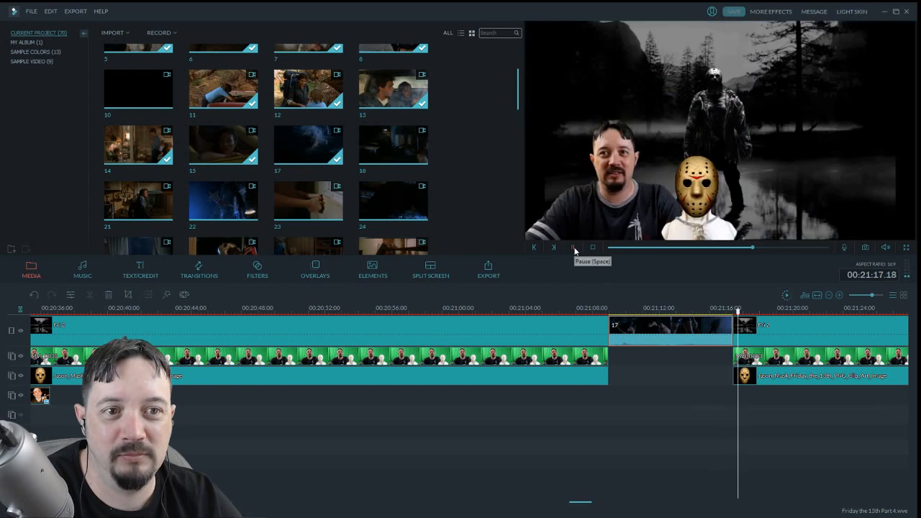
{"action": "left_click", "coordinate": [574, 248]}
{"action": "left_click_drag", "start_coordinate": [586, 506], "coordinate": [597, 506]}
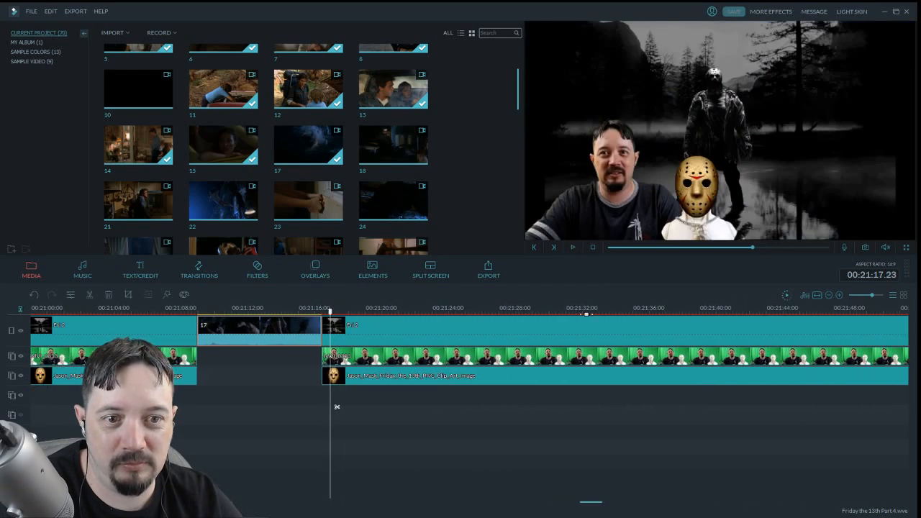
Split the presenter footage at 00:21:18.24, delete the piece before the cut and move the rest back to movie clip 17's end
{"action": "left_click", "coordinate": [574, 248]}
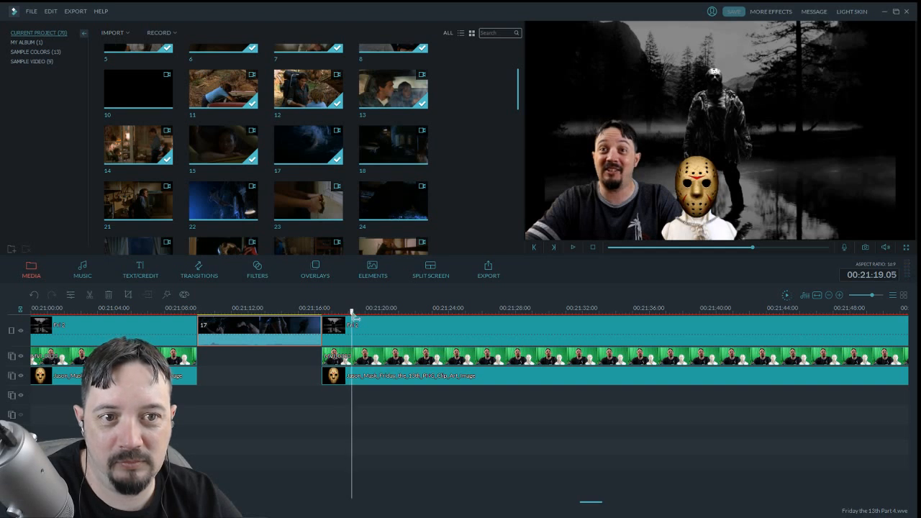
{"action": "left_click_drag", "start_coordinate": [355, 318], "coordinate": [352, 319]}
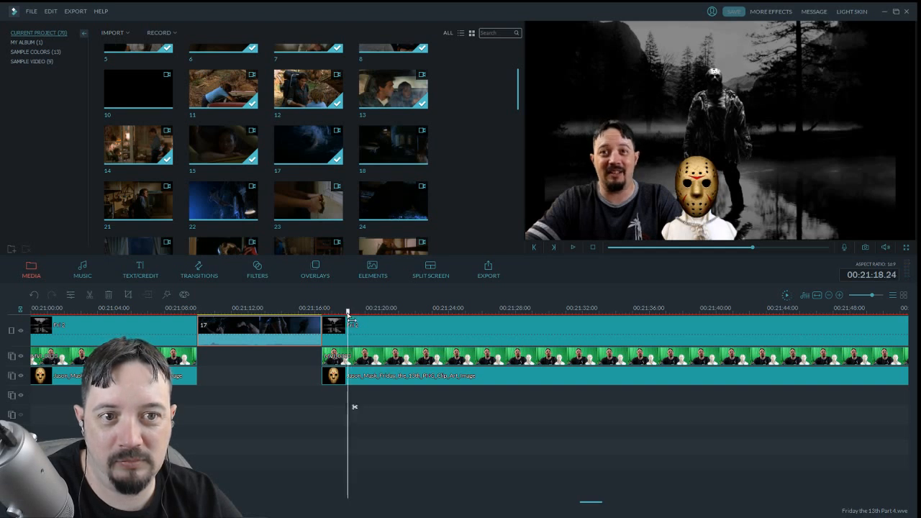
{"action": "left_click", "coordinate": [332, 358]}
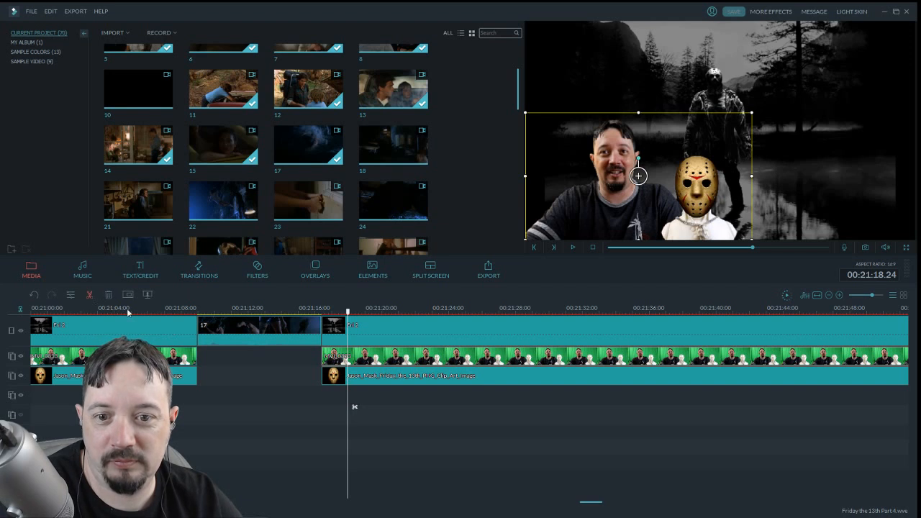
{"action": "left_click", "coordinate": [334, 356]}
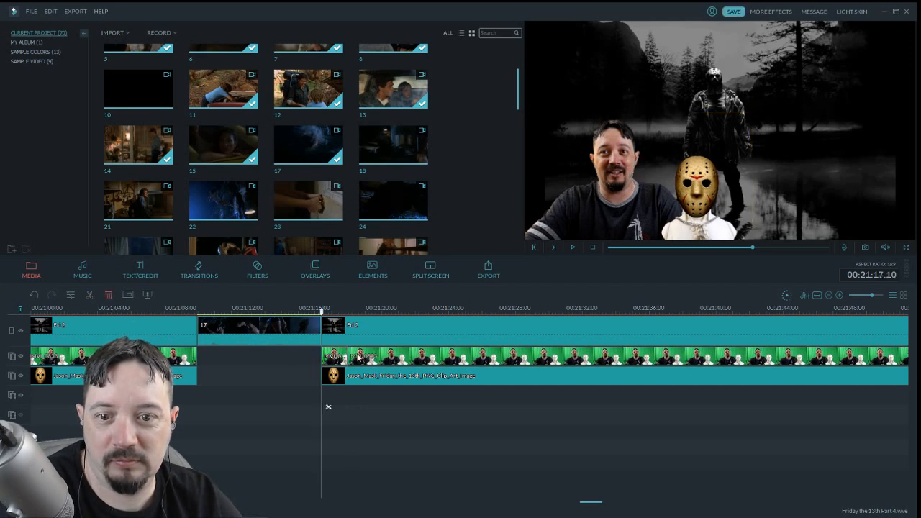
{"action": "key", "text": "Delete"}
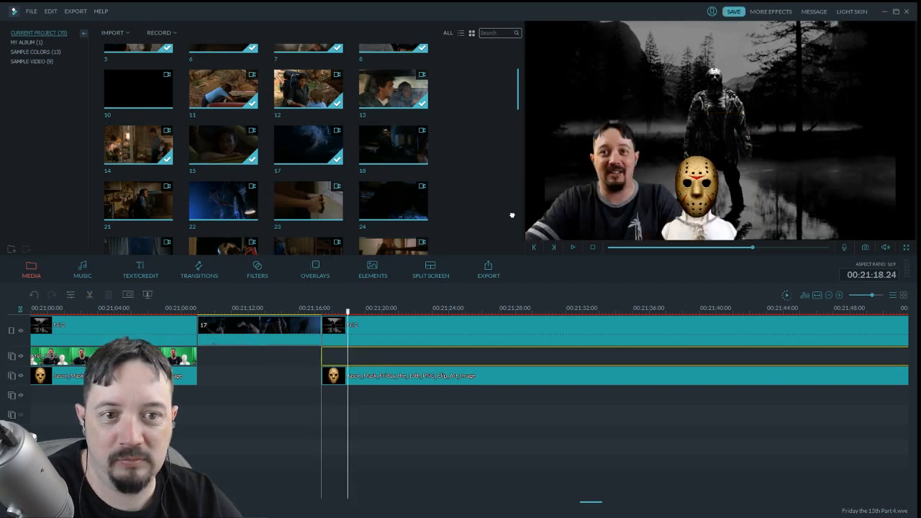
{"action": "key", "text": "ctrl+z"}
Save the project and play the presenter footage after movie clip 17, stopping at 00:22:03.09
{"action": "left_click", "coordinate": [572, 247]}
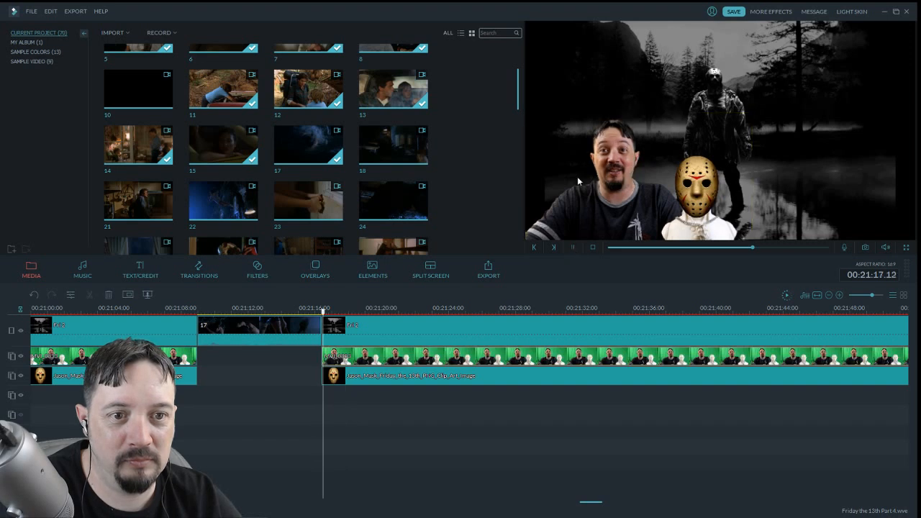
{"action": "left_click", "coordinate": [734, 12]}
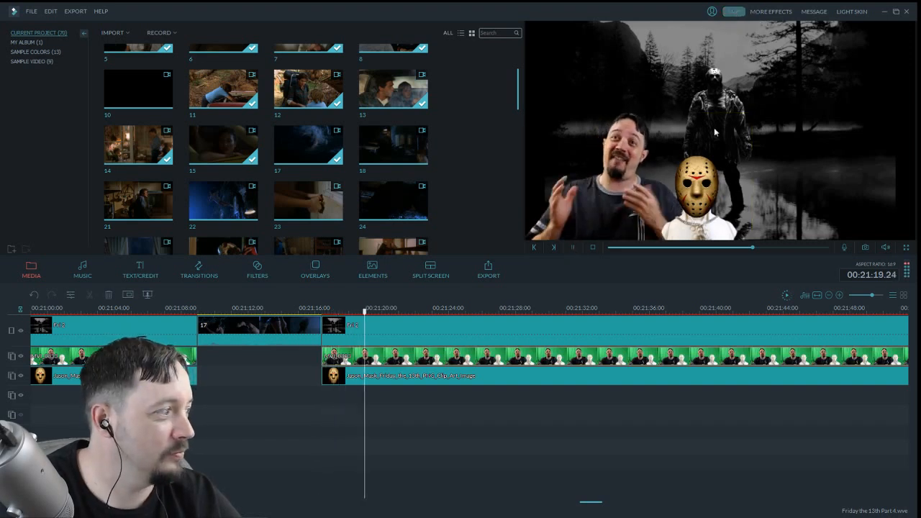
{"action": "left_click", "coordinate": [573, 248]}
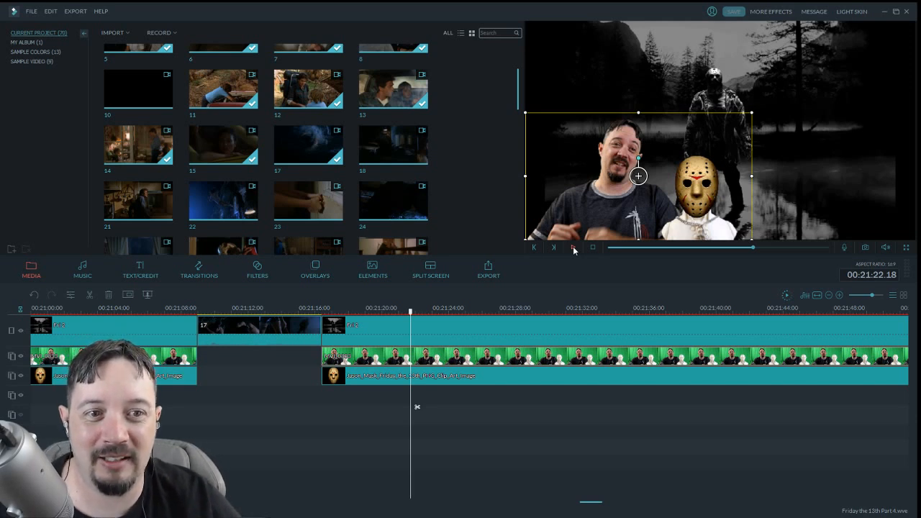
{"action": "left_click", "coordinate": [572, 246]}
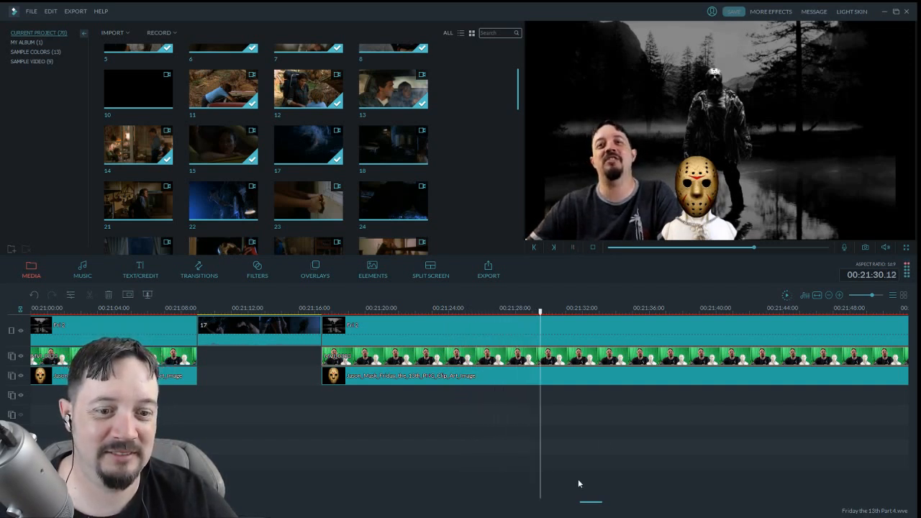
{"action": "left_click_drag", "start_coordinate": [586, 507], "coordinate": [596, 506]}
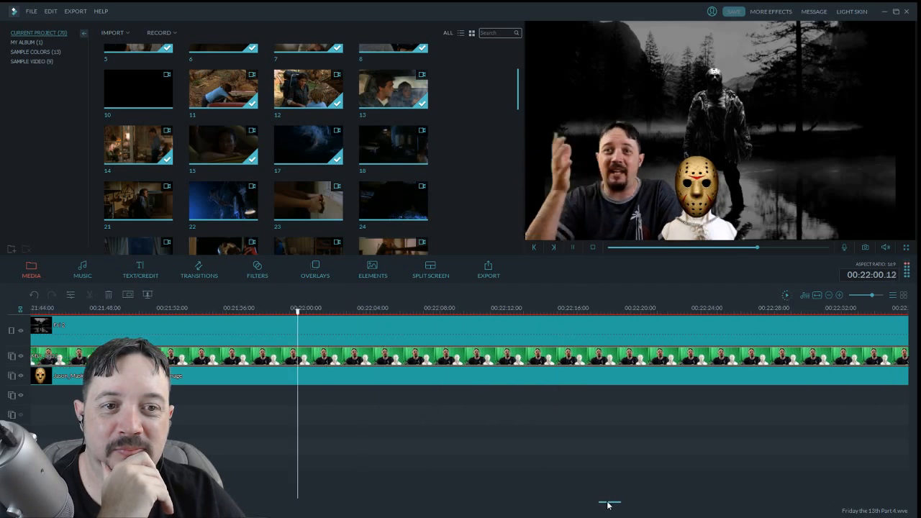
{"action": "left_click", "coordinate": [573, 247]}
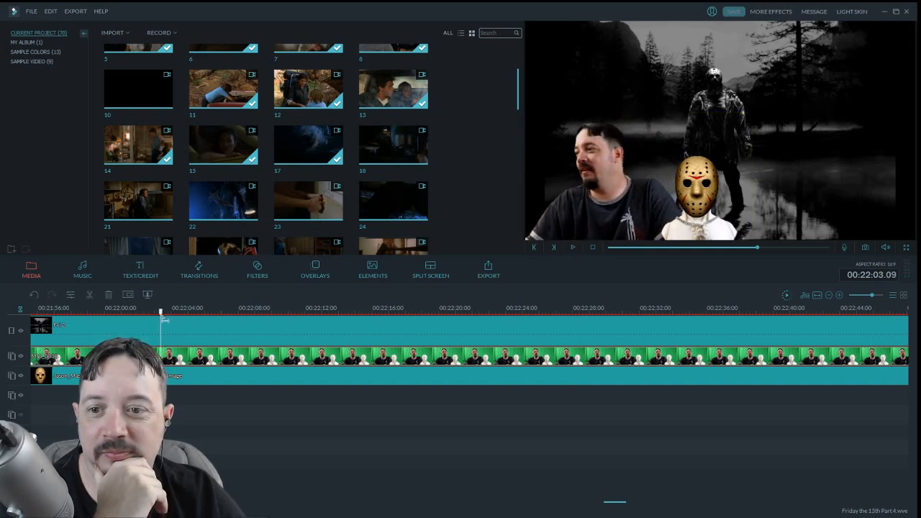
Replay the last second of presenter footage and split it at 00:22:02.24
{"action": "left_click_drag", "start_coordinate": [164, 321], "coordinate": [145, 319]}
{"action": "left_click", "coordinate": [573, 247]}
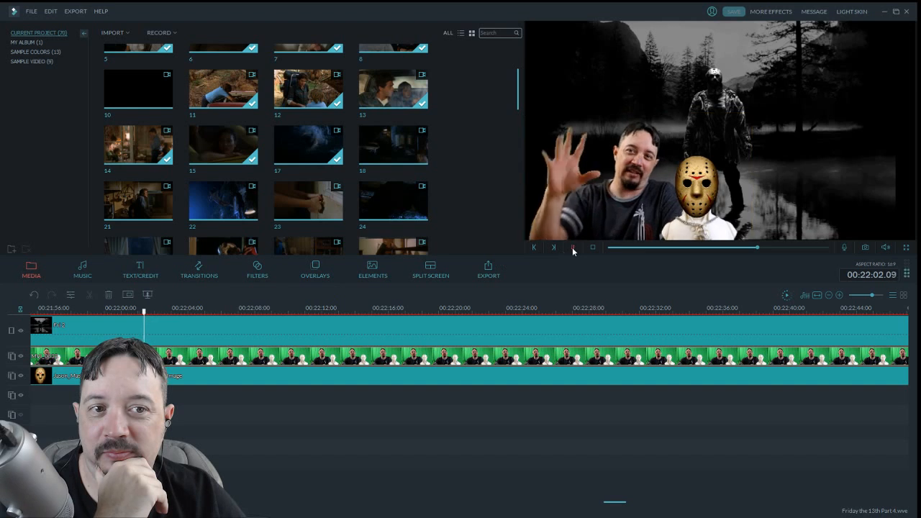
{"action": "left_click", "coordinate": [573, 247]}
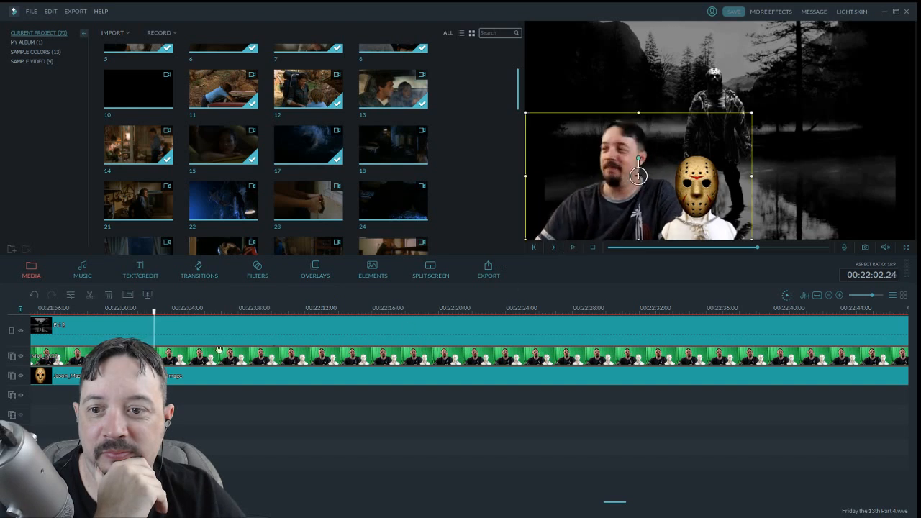
{"action": "left_click", "coordinate": [91, 295]}
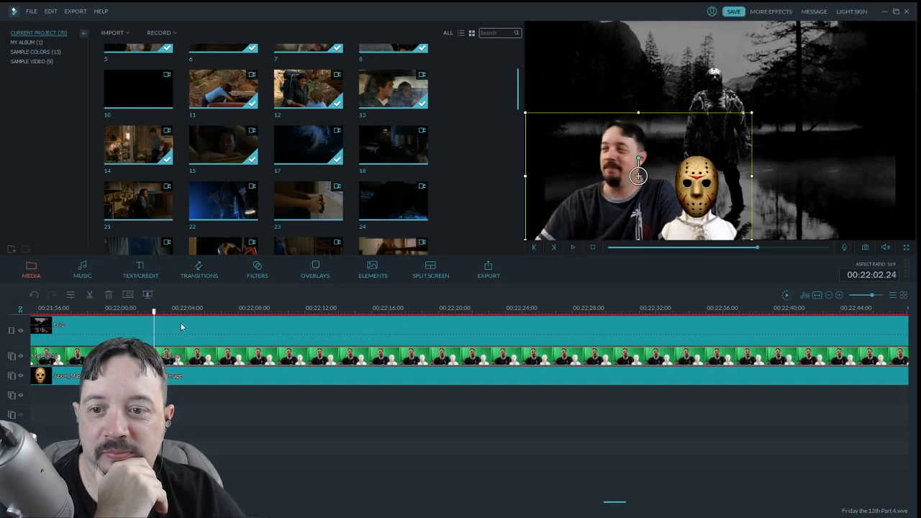
Split the presenter footage at 00:22:16.01, delete the piece between the two cuts and move the rest back to 00:22:02.24
{"action": "left_click", "coordinate": [574, 247]}
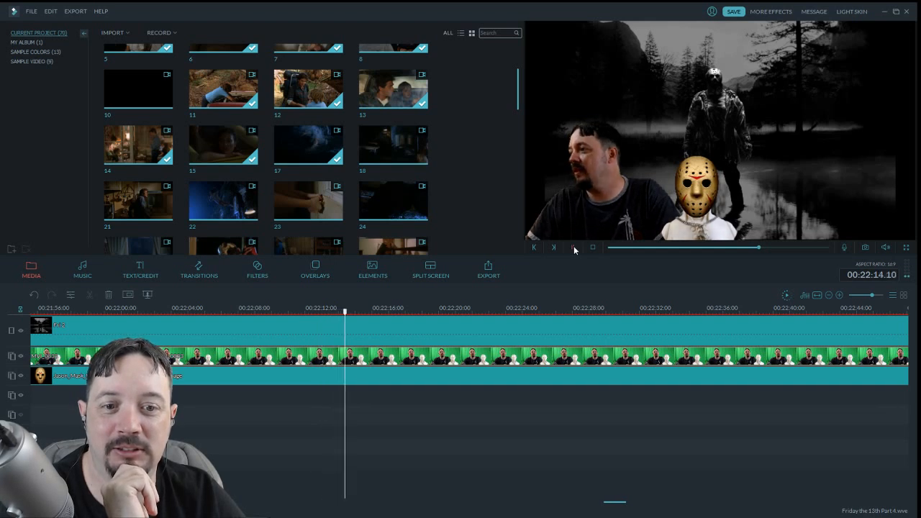
{"action": "left_click", "coordinate": [573, 247]}
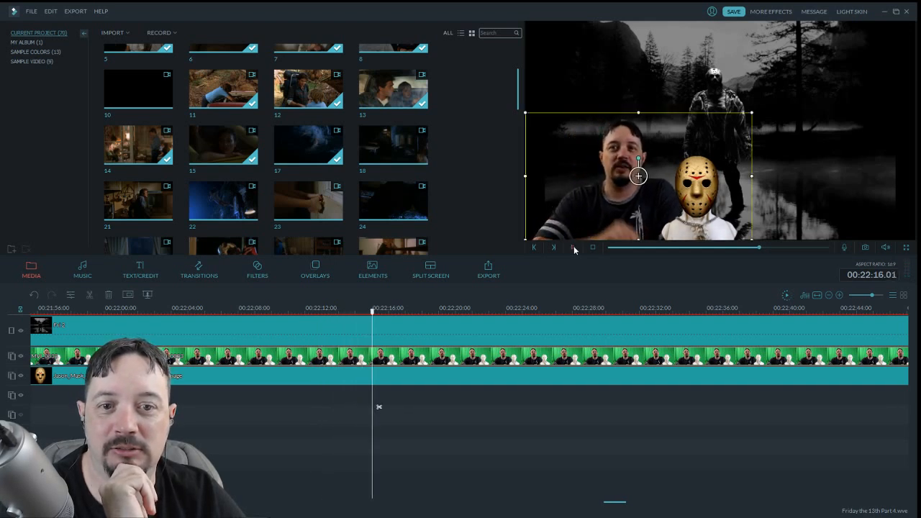
{"action": "left_click", "coordinate": [90, 295]}
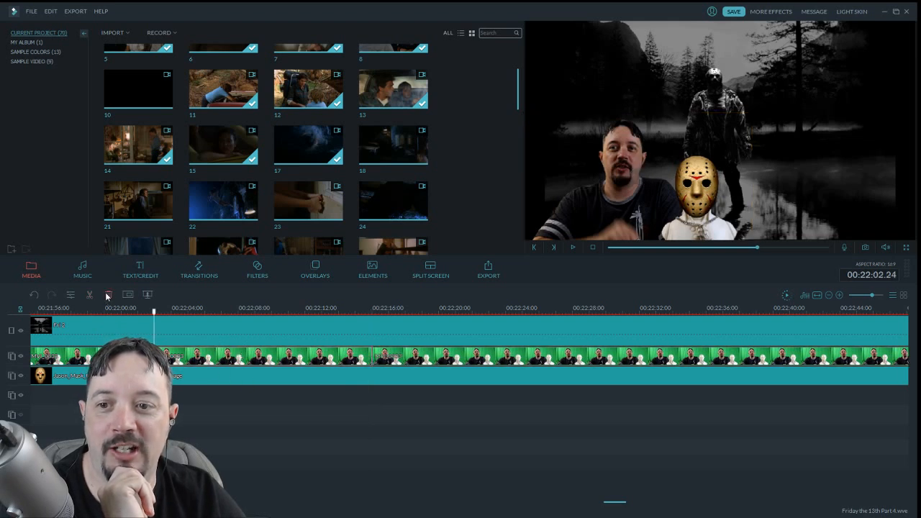
{"action": "key", "text": "Delete"}
{"action": "left_click_drag", "start_coordinate": [427, 360], "coordinate": [282, 364]}
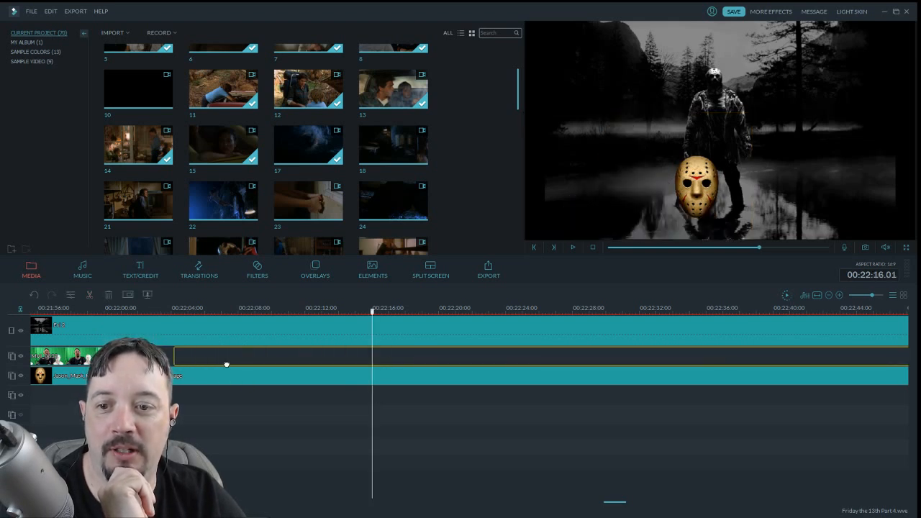
{"action": "left_click_drag", "start_coordinate": [226, 364], "coordinate": [215, 364]}
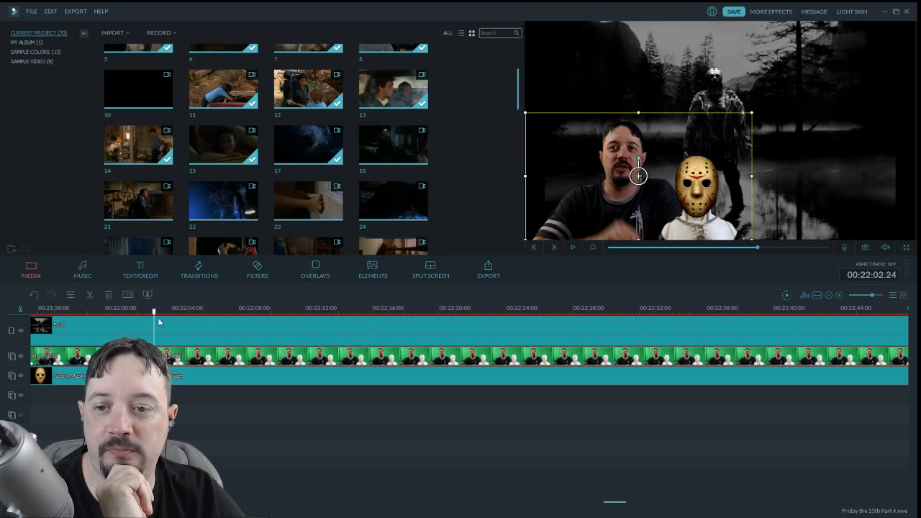
Play the presenter footage across the new join from 00:22:02.17, save the project and replay the passage after the join
{"action": "left_click_drag", "start_coordinate": [155, 316], "coordinate": [149, 316]}
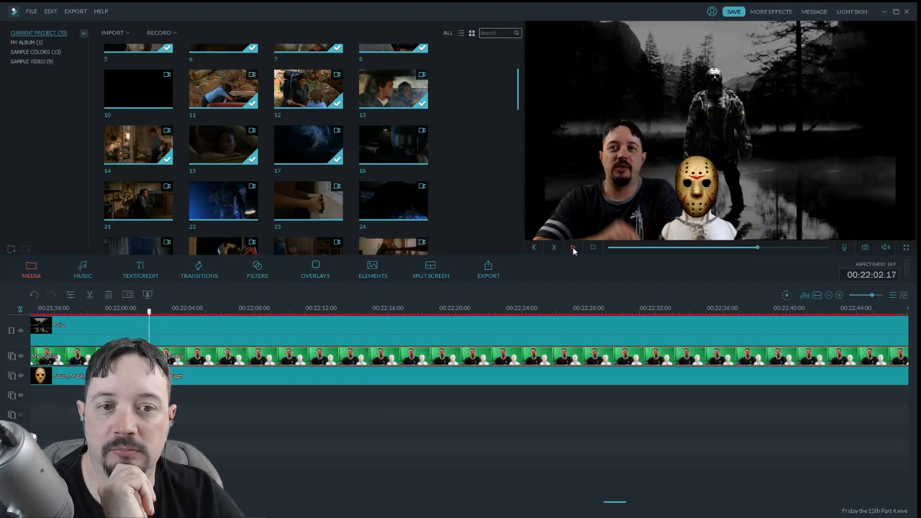
{"action": "left_click", "coordinate": [734, 12]}
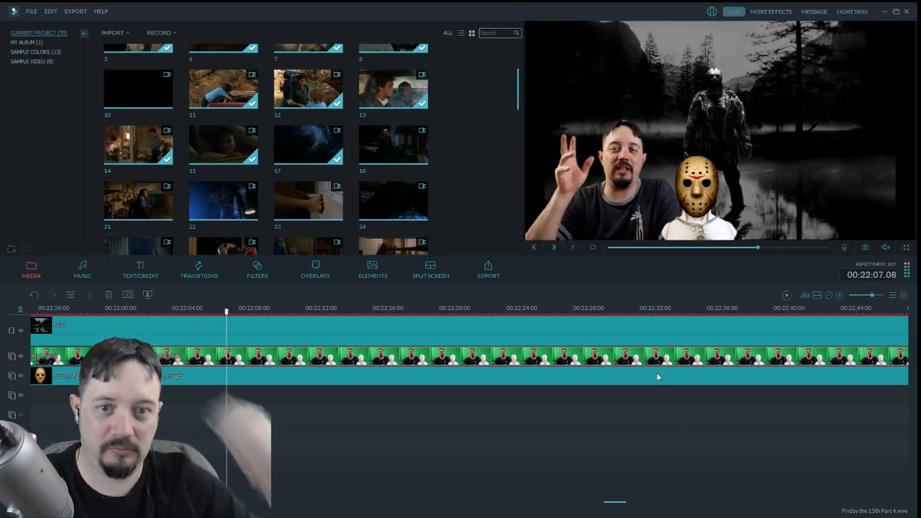
{"action": "left_click_drag", "start_coordinate": [252, 336], "coordinate": [160, 324]}
{"action": "key", "text": "space"}
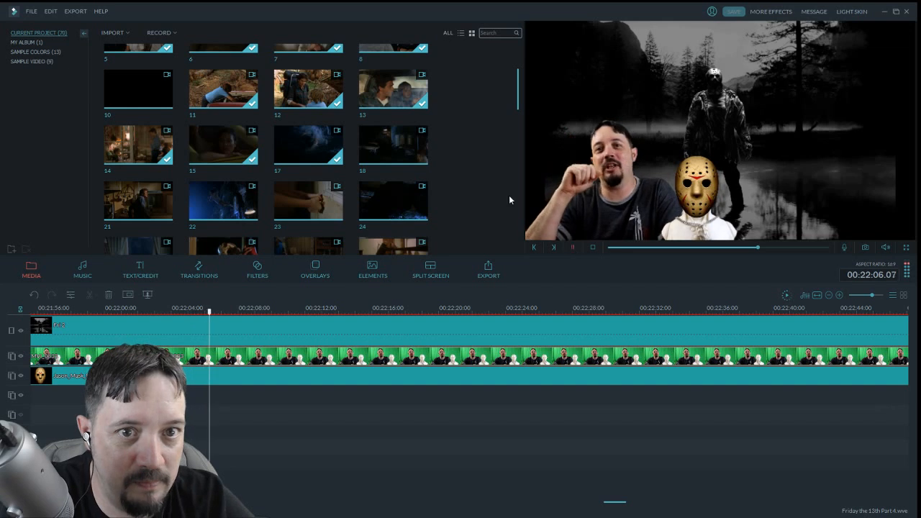
Stop playback at 00:22:06.11 and insert image 5 there on the track below the Jason mask
{"action": "key", "text": "space"}
{"action": "left_click_drag", "start_coordinate": [520, 109], "coordinate": [497, 208]}
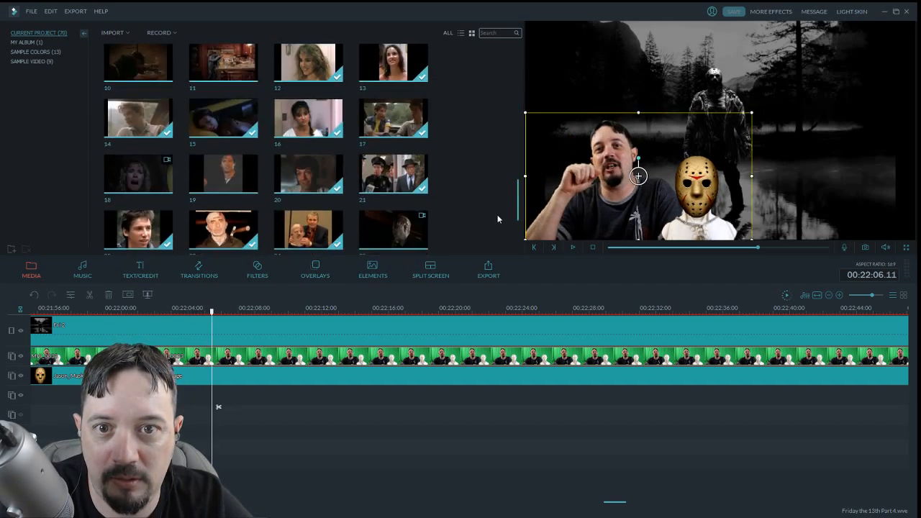
{"action": "scroll", "coordinate": [497, 205], "scroll_direction": "up", "scroll_amount": 2}
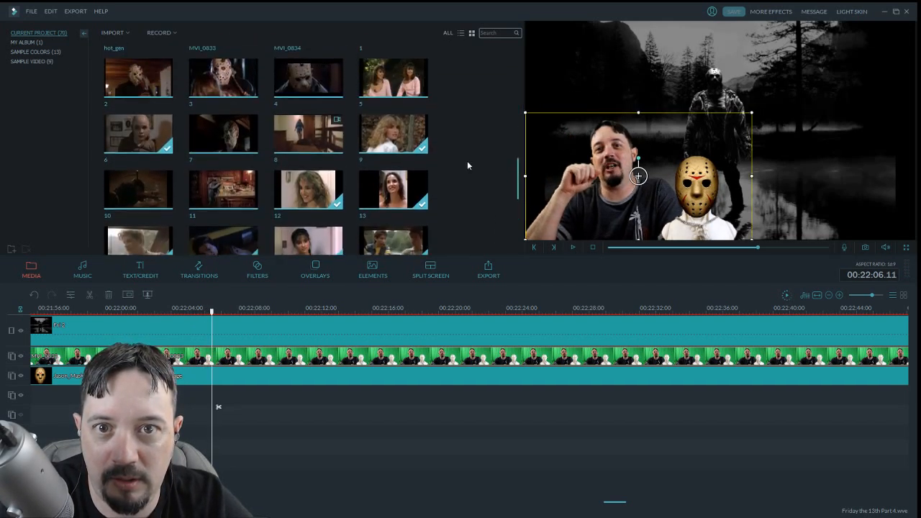
{"action": "left_click", "coordinate": [408, 86]}
{"action": "left_click_drag", "start_coordinate": [213, 396], "coordinate": [218, 393]}
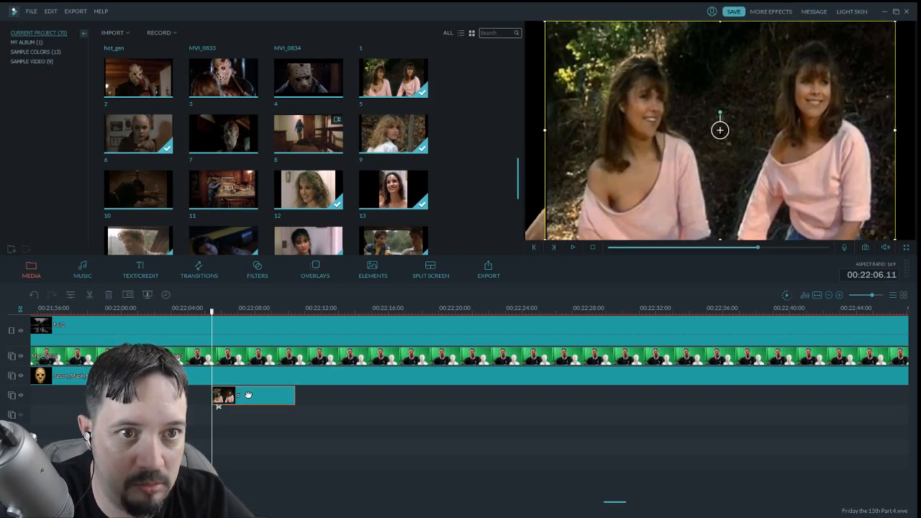
Apply the first "Zoom in to the..." motion effect to image 5, save the project and continue playing past the image
{"action": "double_click", "coordinate": [248, 395]}
{"action": "left_click", "coordinate": [290, 250]}
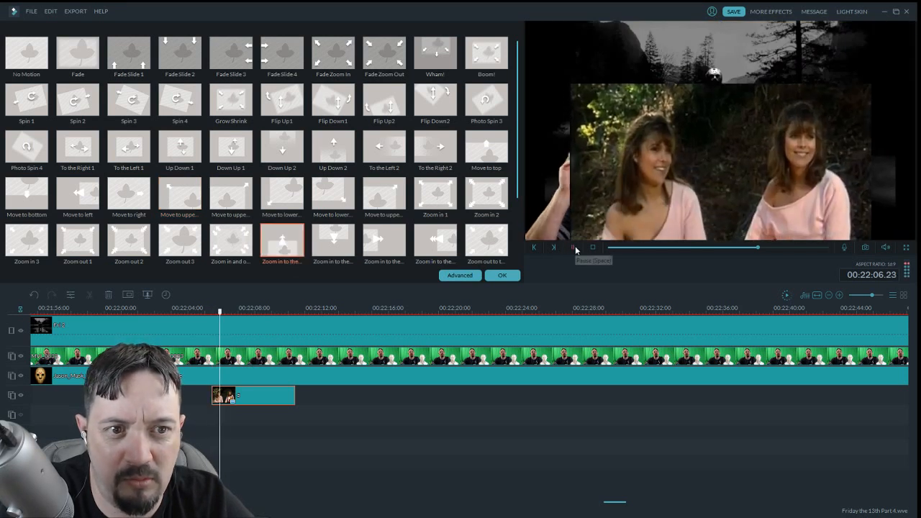
{"action": "left_click", "coordinate": [503, 275]}
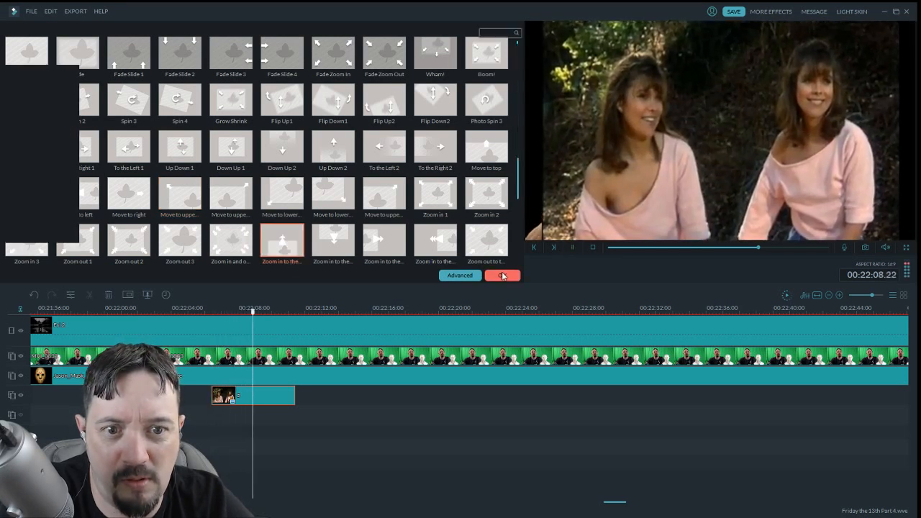
{"action": "left_click", "coordinate": [726, 12]}
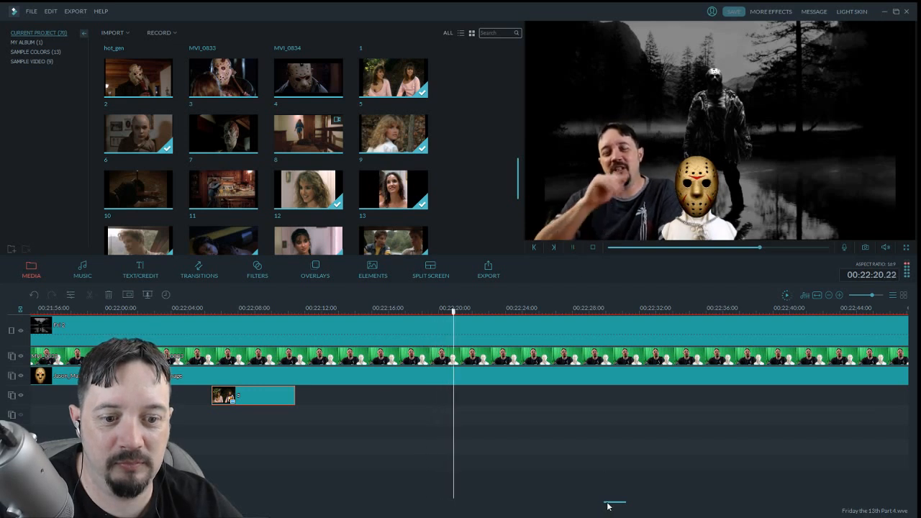
{"action": "left_click_drag", "start_coordinate": [608, 502], "coordinate": [613, 500]}
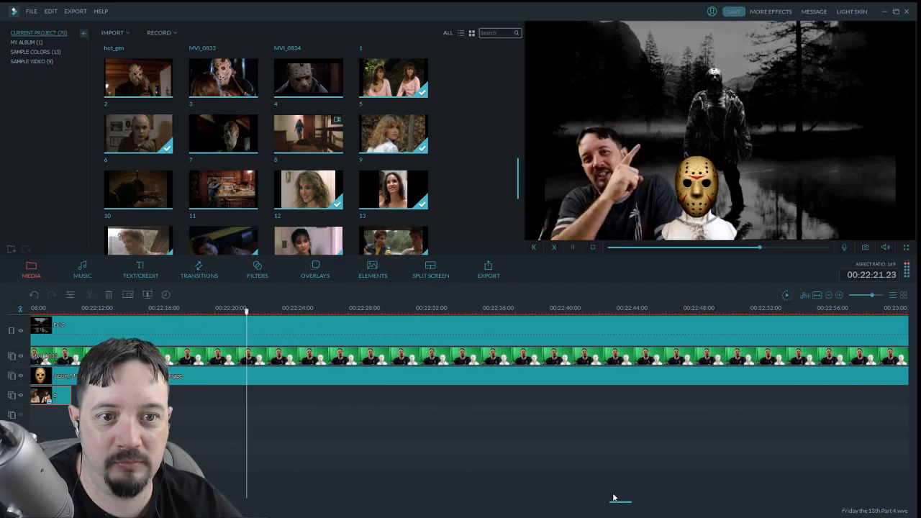
Stop the playback, find clip 18 in the project media and preview it
{"action": "left_click", "coordinate": [573, 248]}
{"action": "left_click_drag", "start_coordinate": [516, 186], "coordinate": [508, 94]}
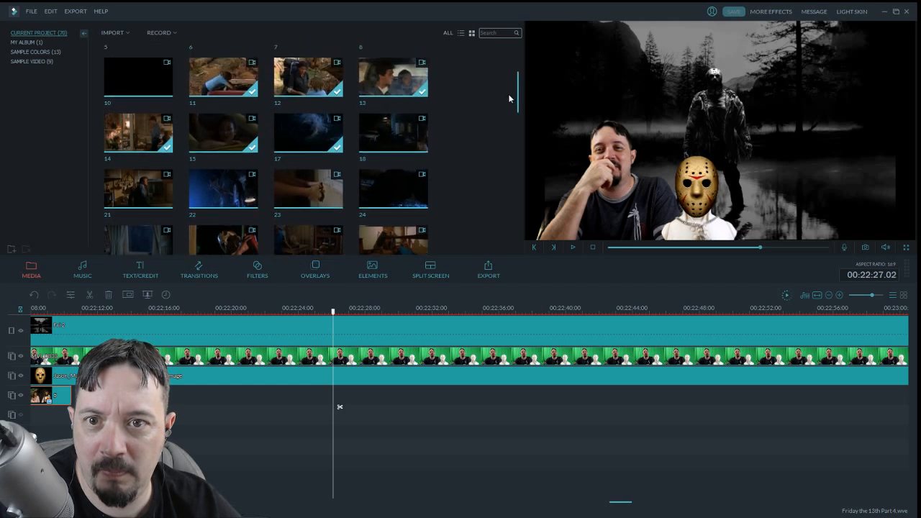
{"action": "left_click", "coordinate": [414, 133]}
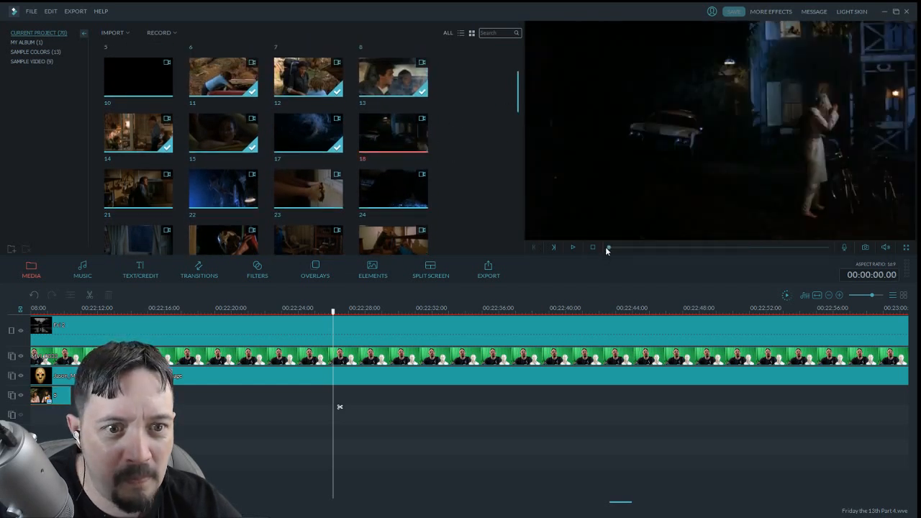
{"action": "left_click_drag", "start_coordinate": [607, 250], "coordinate": [588, 253]}
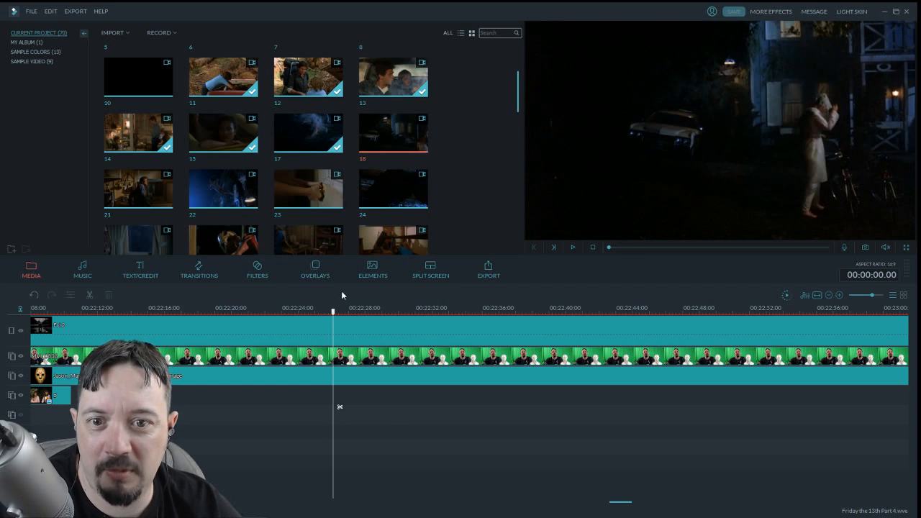
{"action": "left_click", "coordinate": [574, 247]}
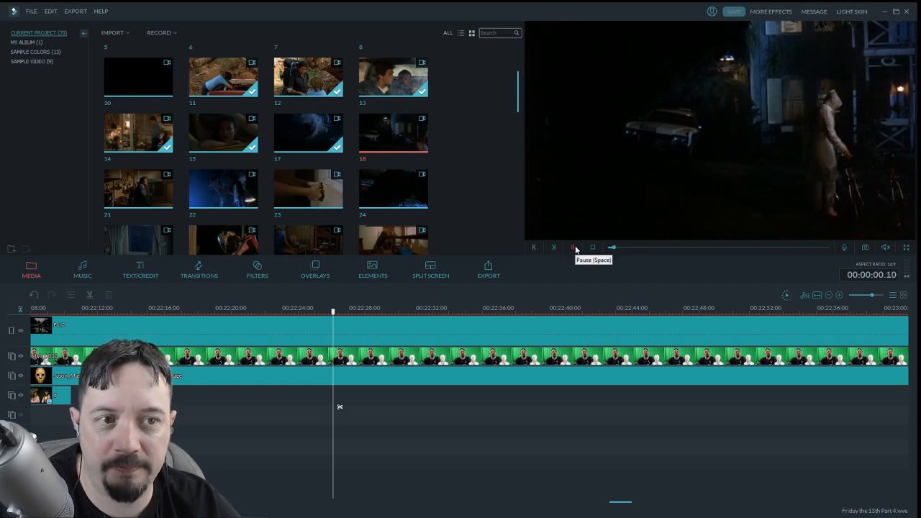
{"action": "left_click", "coordinate": [310, 333]}
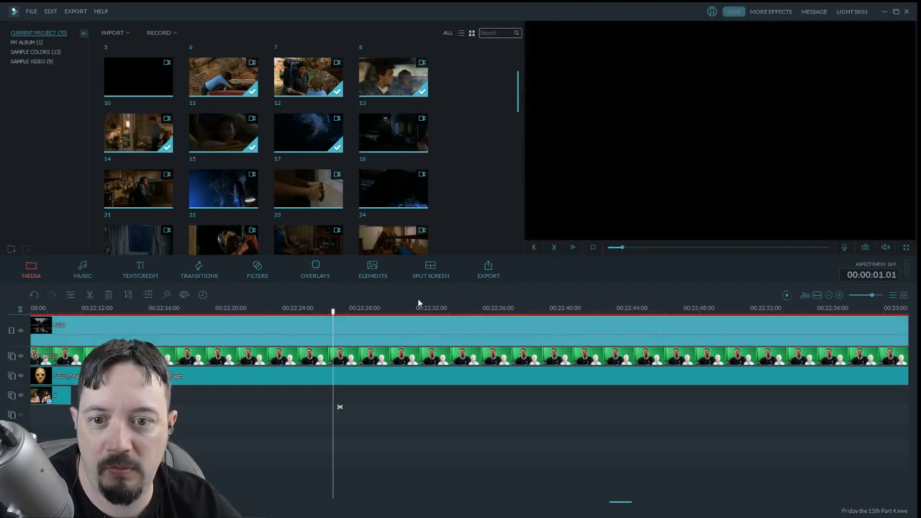
Split the background, green-screen and mask clips on the timeline at 00:23:06.11
{"action": "left_click", "coordinate": [573, 247]}
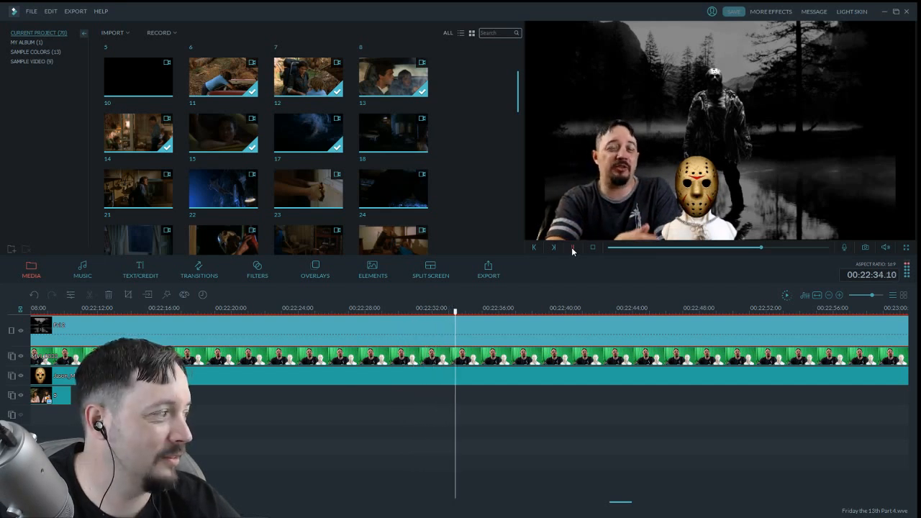
{"action": "left_click_drag", "start_coordinate": [615, 502], "coordinate": [627, 504]}
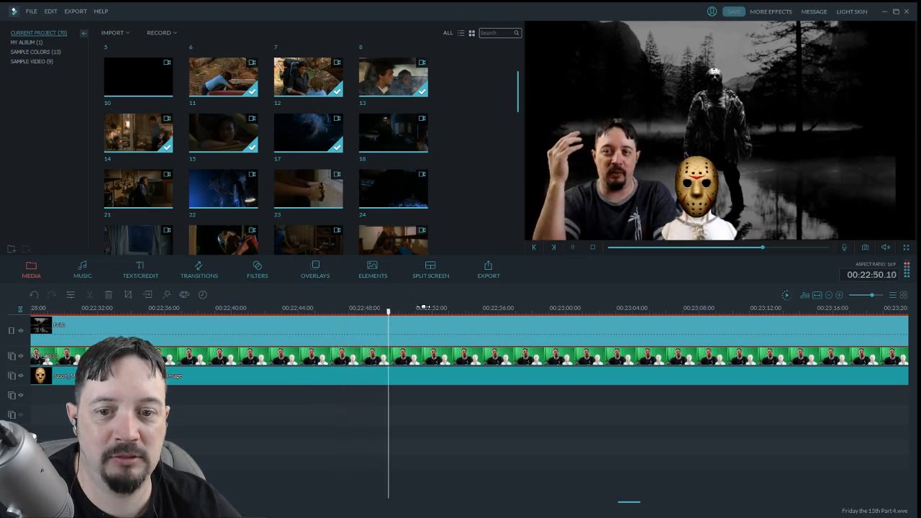
{"action": "left_click", "coordinate": [573, 247]}
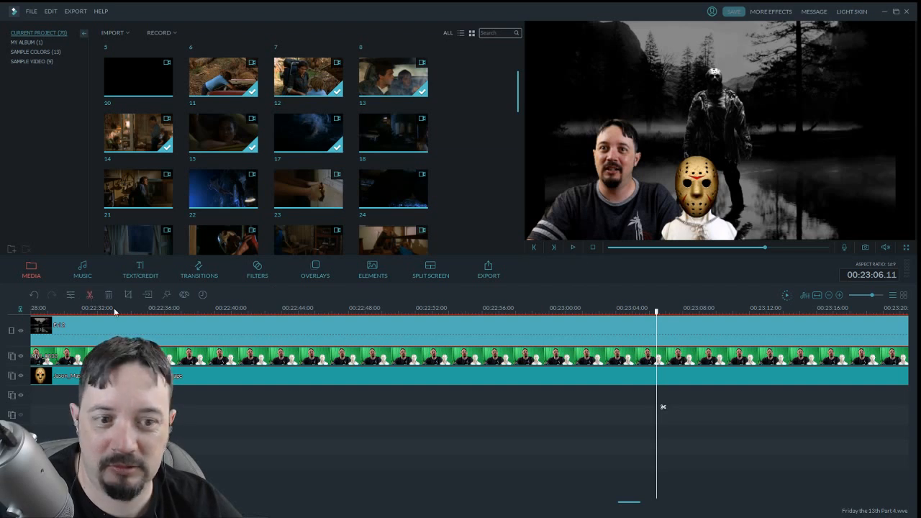
{"action": "left_click", "coordinate": [89, 295]}
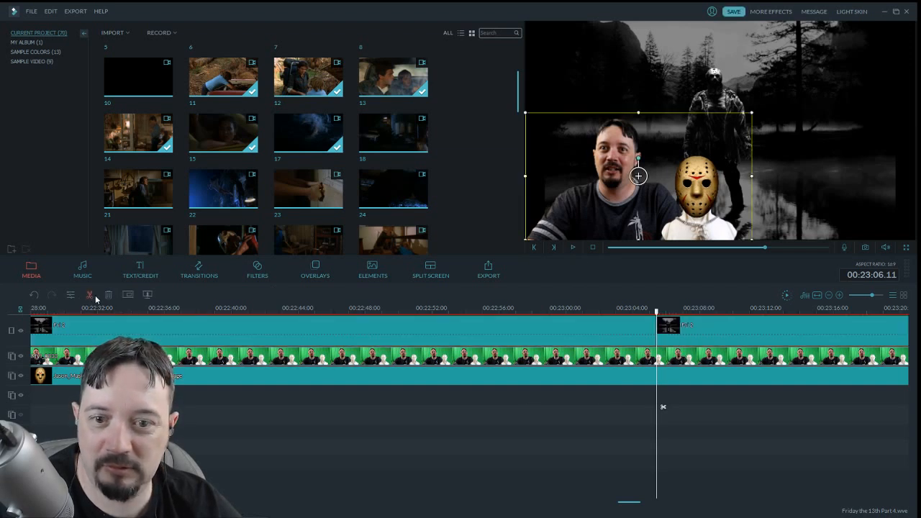
{"action": "left_click", "coordinate": [95, 296]}
{"action": "left_click", "coordinate": [654, 373]}
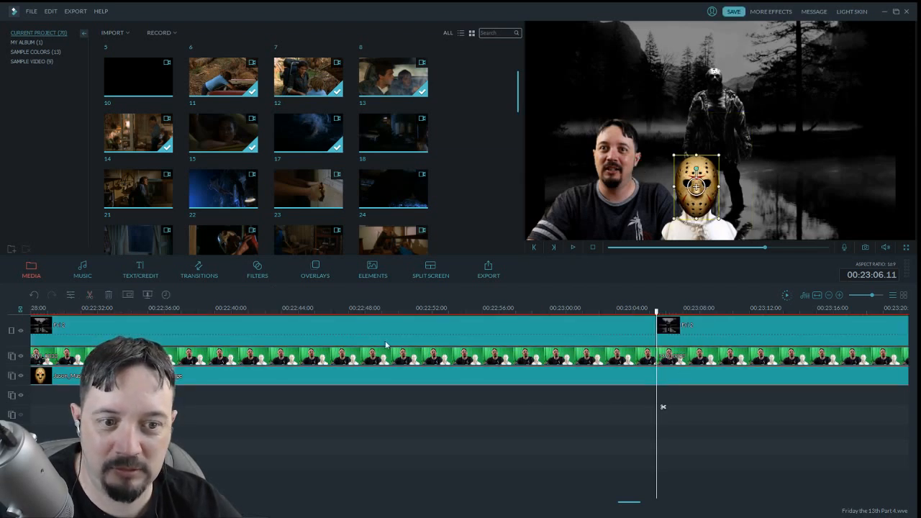
{"action": "left_click", "coordinate": [93, 297]}
Insert media clip 18 at the split point and cut off its end from 00:23:20.04 onward
{"action": "left_click", "coordinate": [405, 139]}
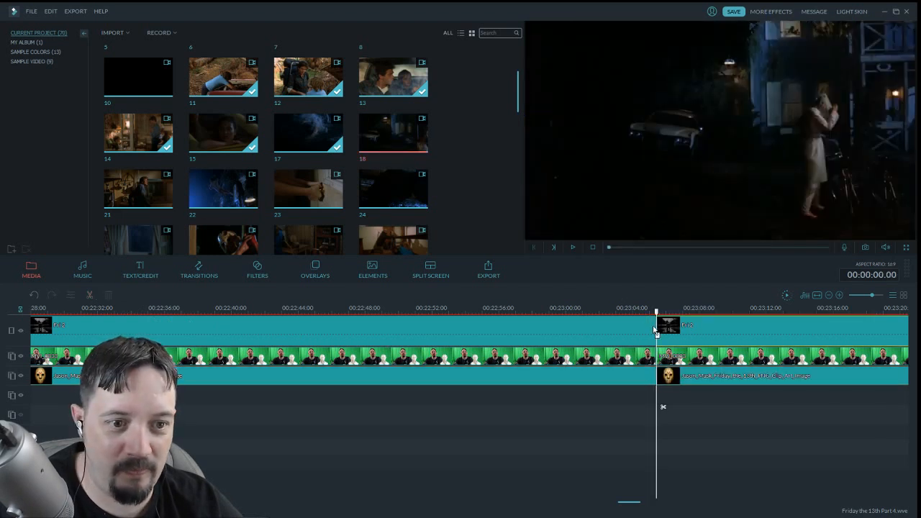
{"action": "left_click", "coordinate": [394, 133]}
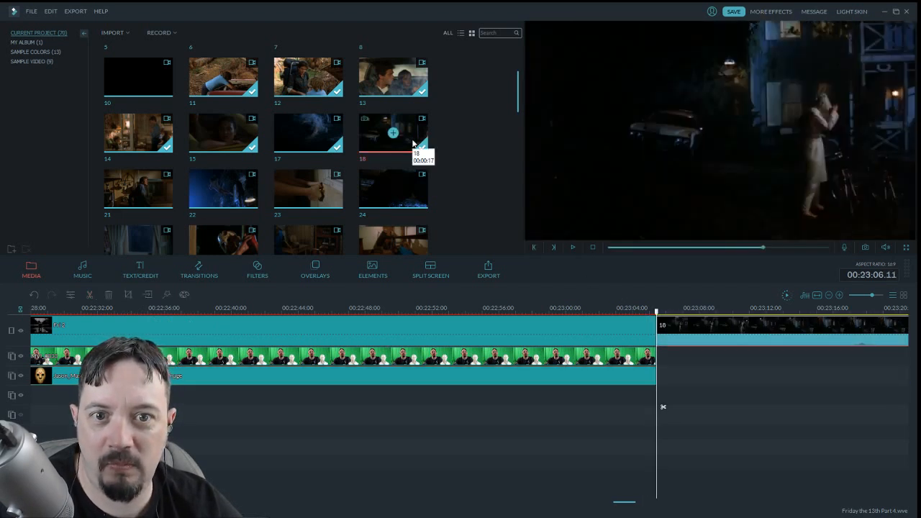
{"action": "left_click_drag", "start_coordinate": [620, 507], "coordinate": [629, 508]}
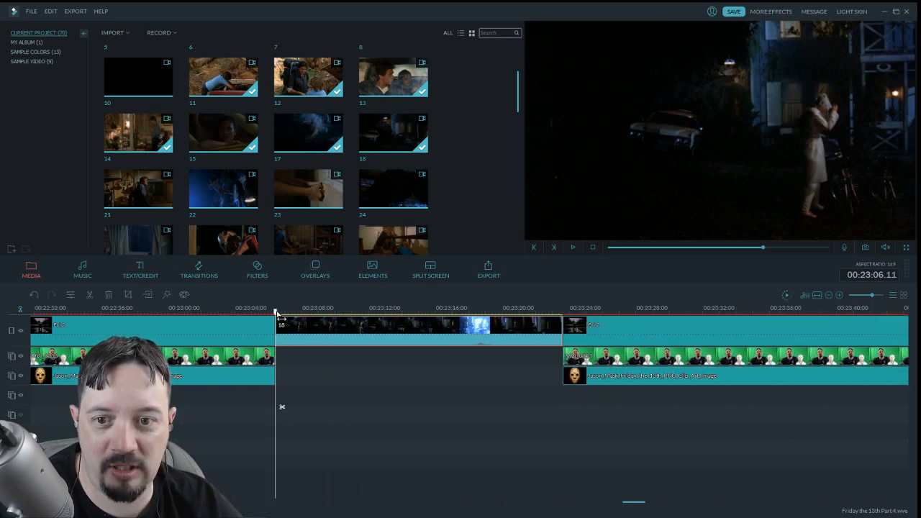
{"action": "left_click_drag", "start_coordinate": [277, 317], "coordinate": [509, 347]}
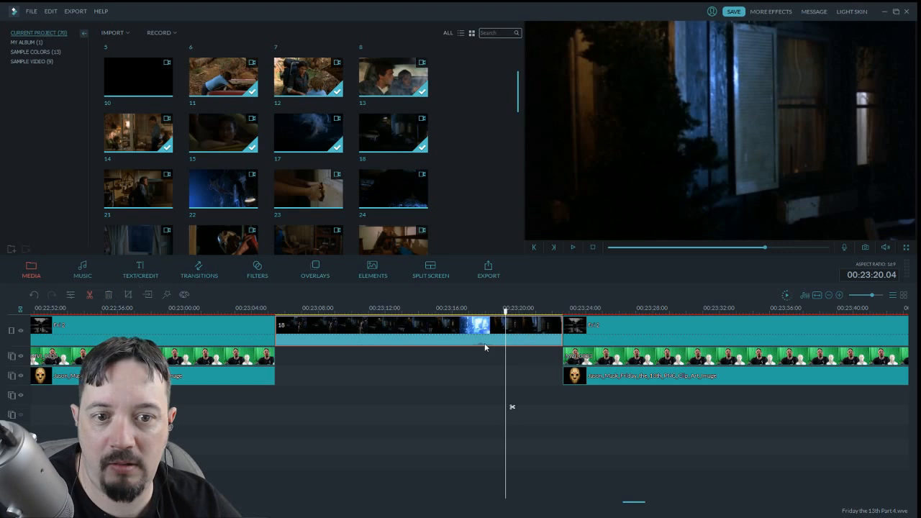
{"action": "key", "text": "ctrl+b"}
{"action": "key", "text": "Delete"}
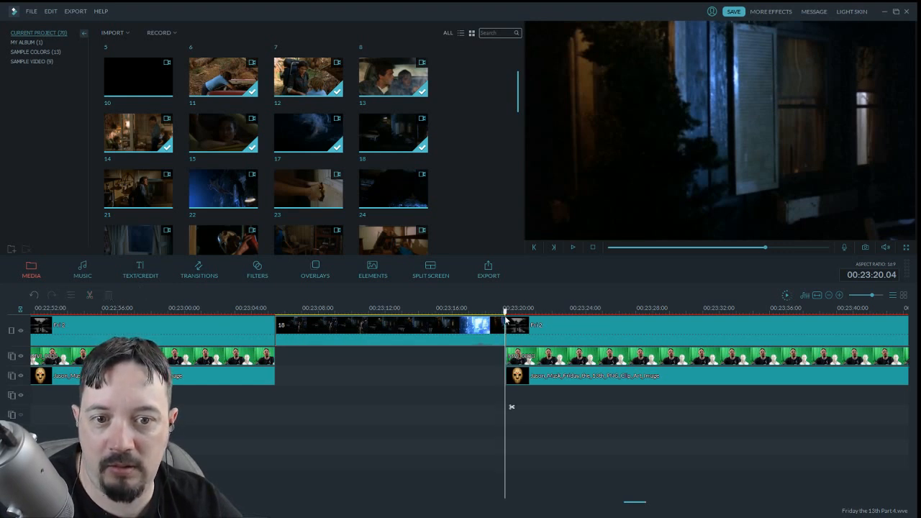
Split clip 18 at 00:23:09.10 and delete its opening section
{"action": "left_click_drag", "start_coordinate": [279, 319], "coordinate": [449, 344]}
{"action": "left_click_drag", "start_coordinate": [354, 342], "coordinate": [329, 343]}
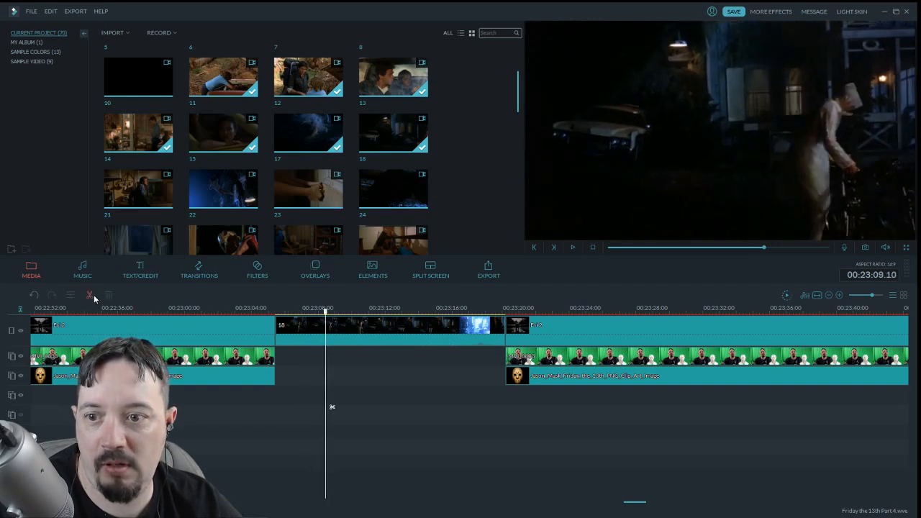
{"action": "key", "text": "ctrl+b"}
{"action": "left_click", "coordinate": [276, 343]}
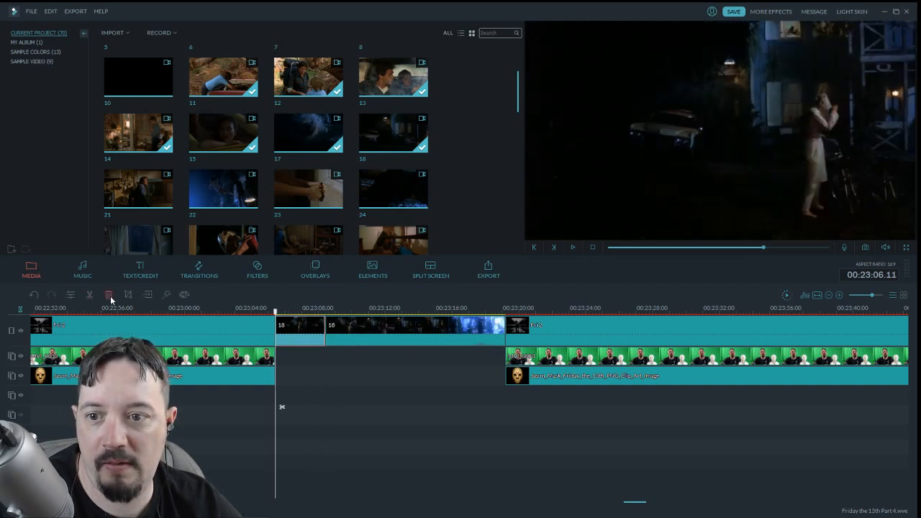
{"action": "key", "text": "Delete"}
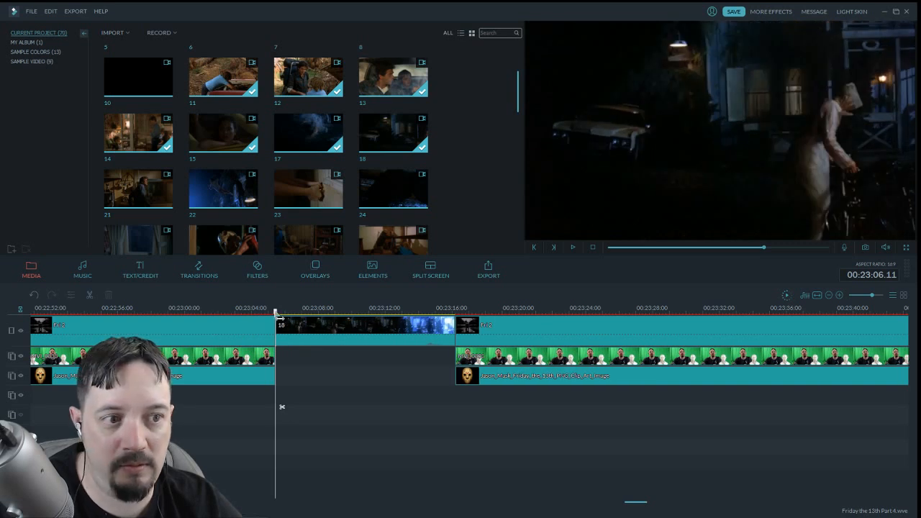
Trim clip 18 further by removing its start up to 00:23:07.12 and its end from 00:23:16.00
{"action": "left_click_drag", "start_coordinate": [399, 336], "coordinate": [297, 340]}
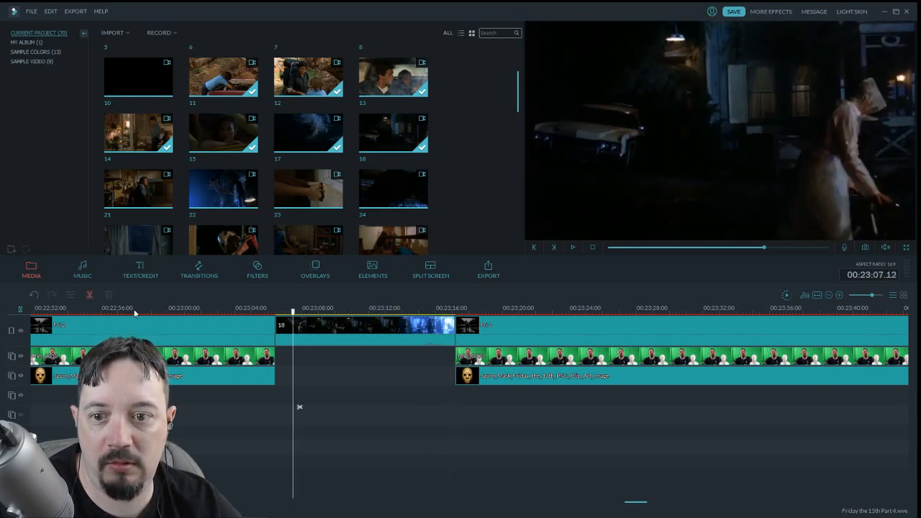
{"action": "left_click", "coordinate": [89, 296]}
{"action": "left_click", "coordinate": [287, 334]}
{"action": "left_click", "coordinate": [108, 295]}
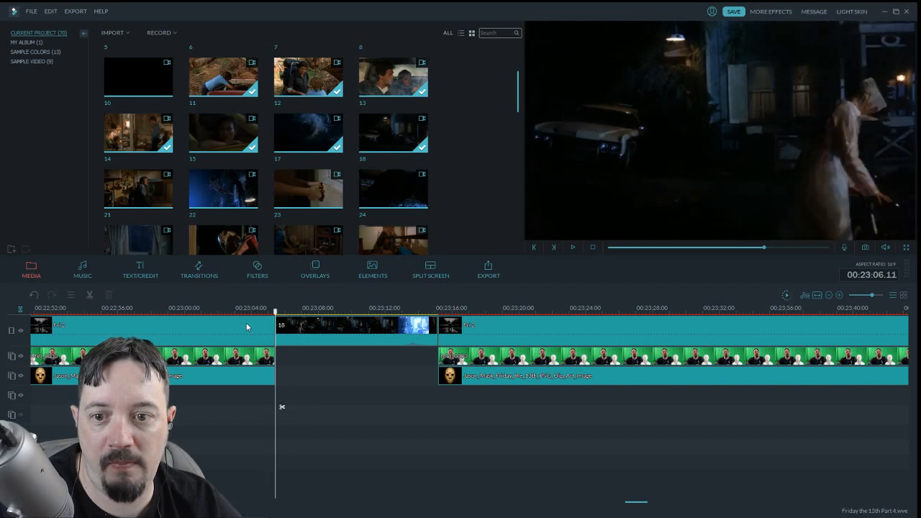
{"action": "left_click", "coordinate": [422, 325]}
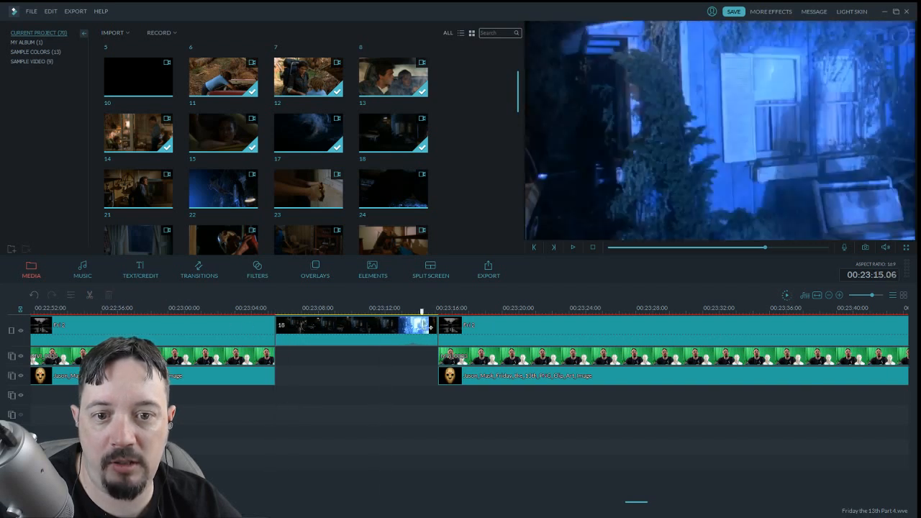
{"action": "left_click", "coordinate": [434, 326]}
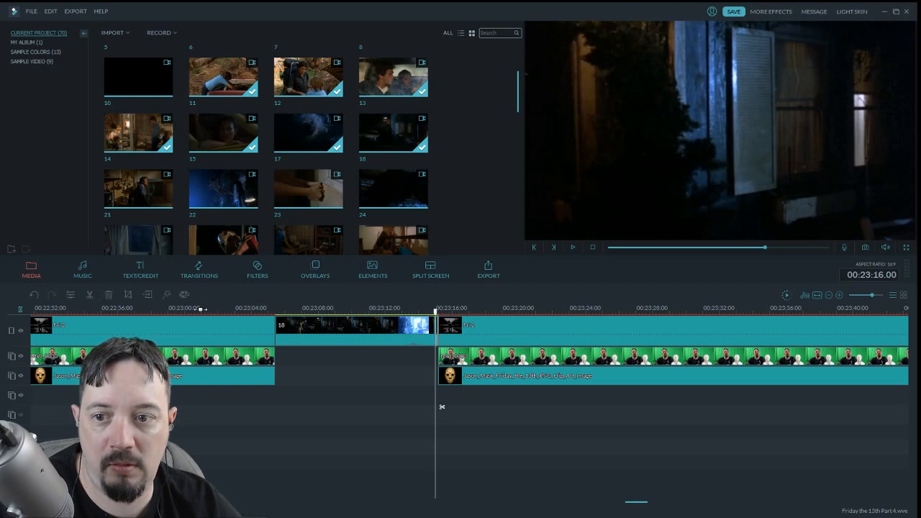
Set clip 18's audio volume to 200 with a fade-out of 1.16 s
{"action": "double_click", "coordinate": [301, 339]}
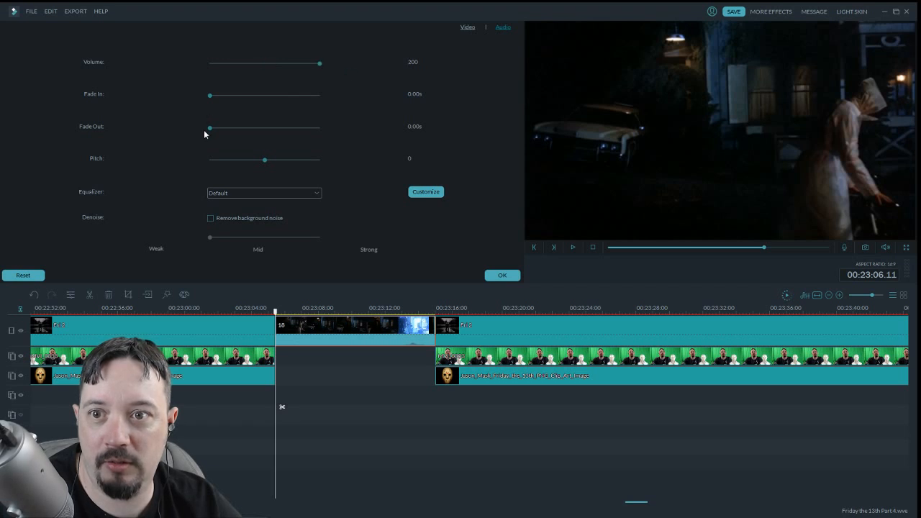
{"action": "left_click_drag", "start_coordinate": [209, 127], "coordinate": [236, 131]}
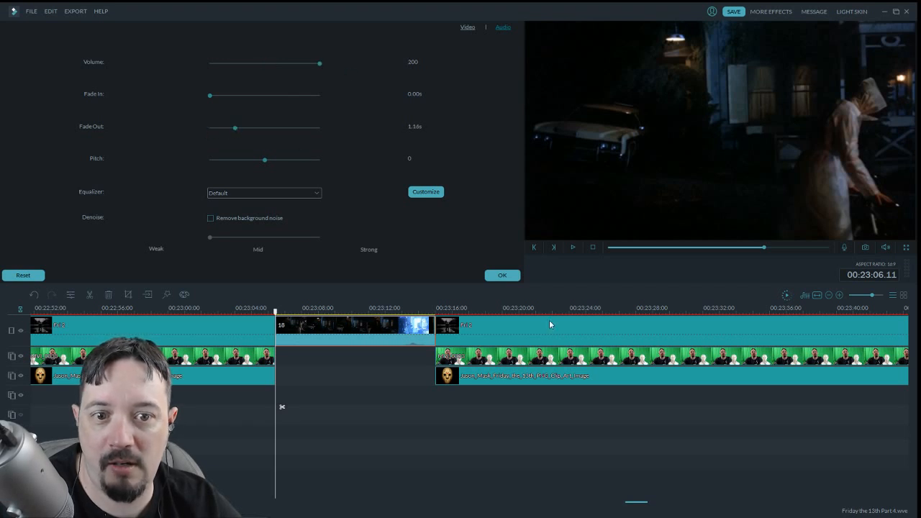
{"action": "left_click", "coordinate": [503, 276]}
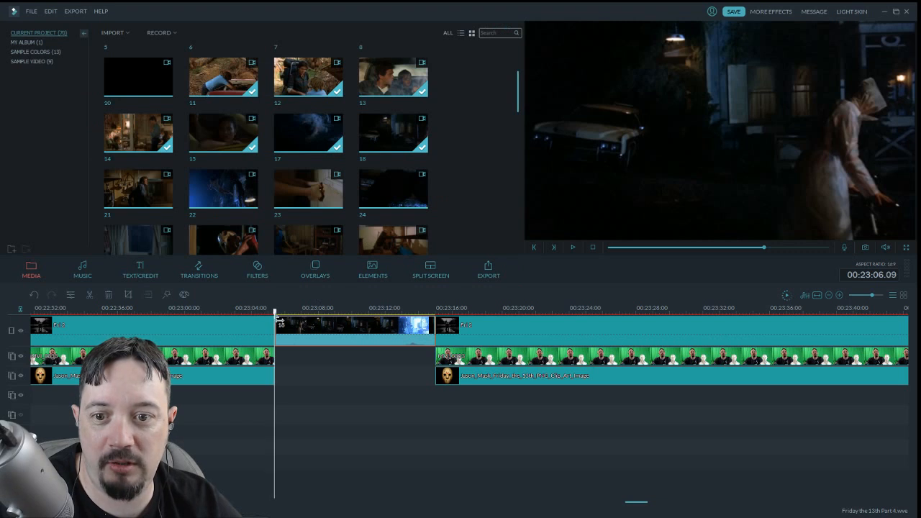
Review the edit from just before clip 18 and split the green-screen clip at 00:23:22.13
{"action": "left_click", "coordinate": [572, 249]}
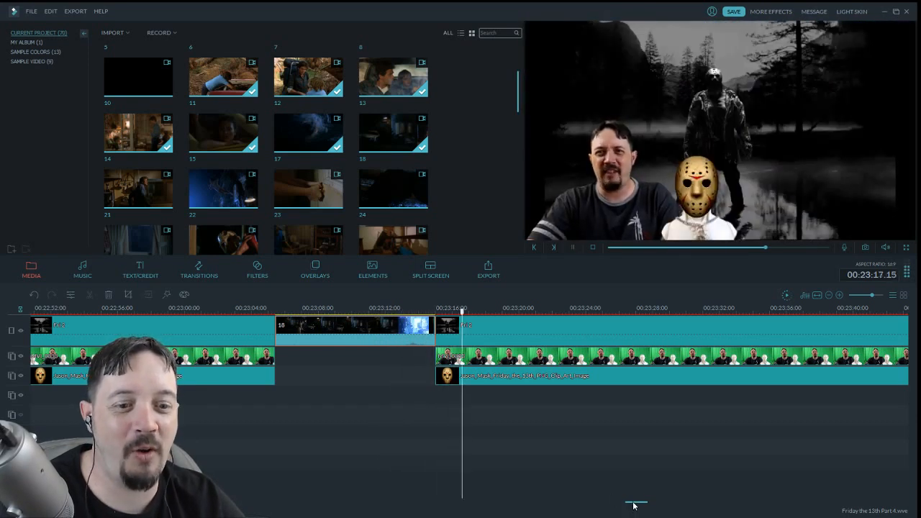
{"action": "left_click", "coordinate": [573, 248]}
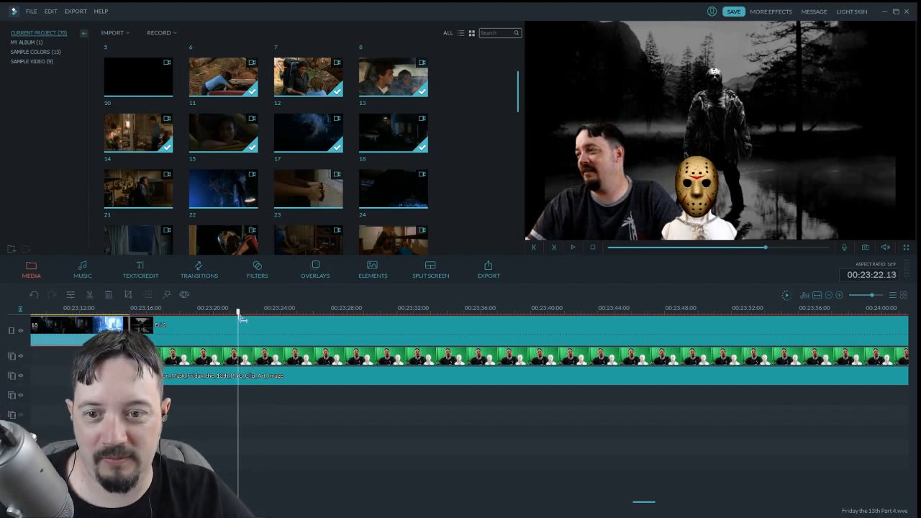
{"action": "left_click_drag", "start_coordinate": [241, 317], "coordinate": [240, 318]}
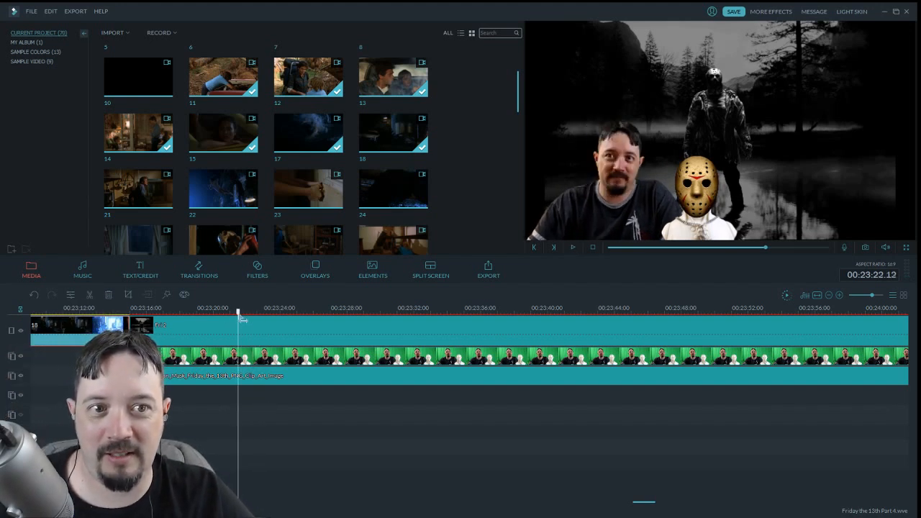
{"action": "left_click", "coordinate": [573, 248]}
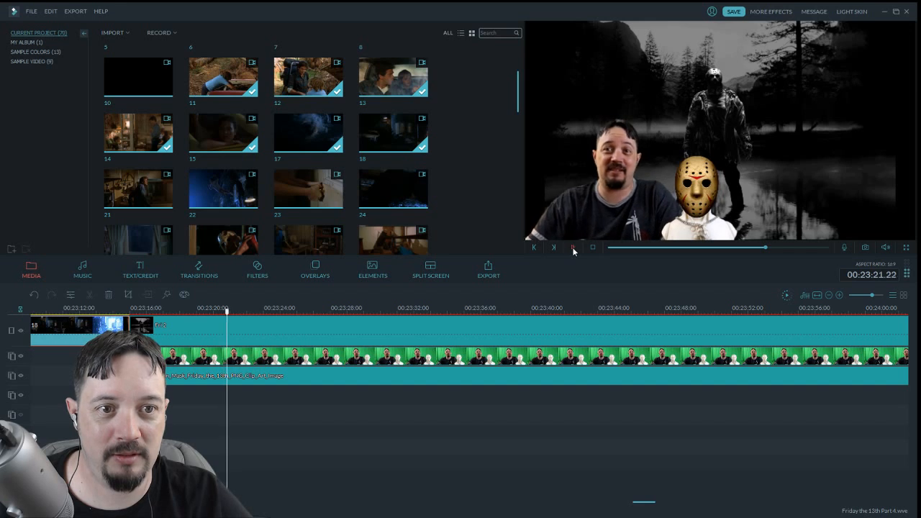
{"action": "left_click", "coordinate": [336, 361]}
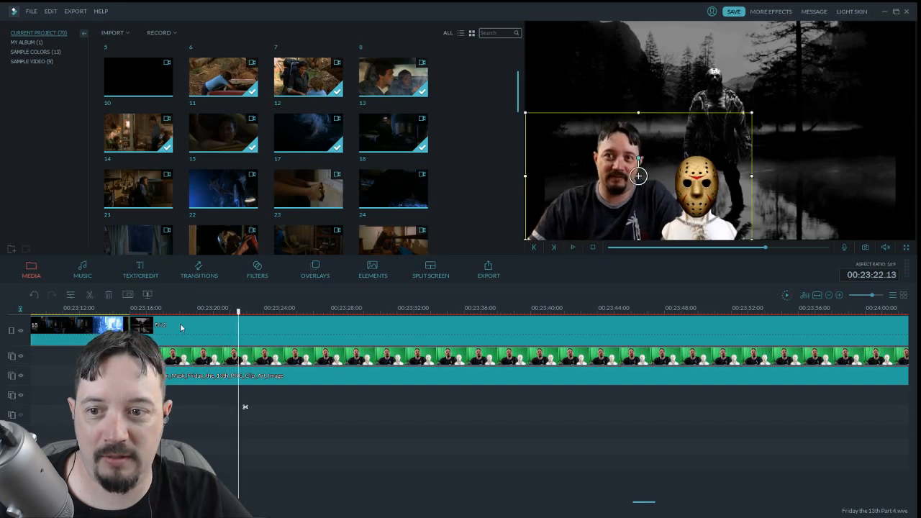
Delete the green-screen section between 00:23:22.13 and 00:23:27.20 and move the remaining clip back to close the gap
{"action": "left_click", "coordinate": [573, 247]}
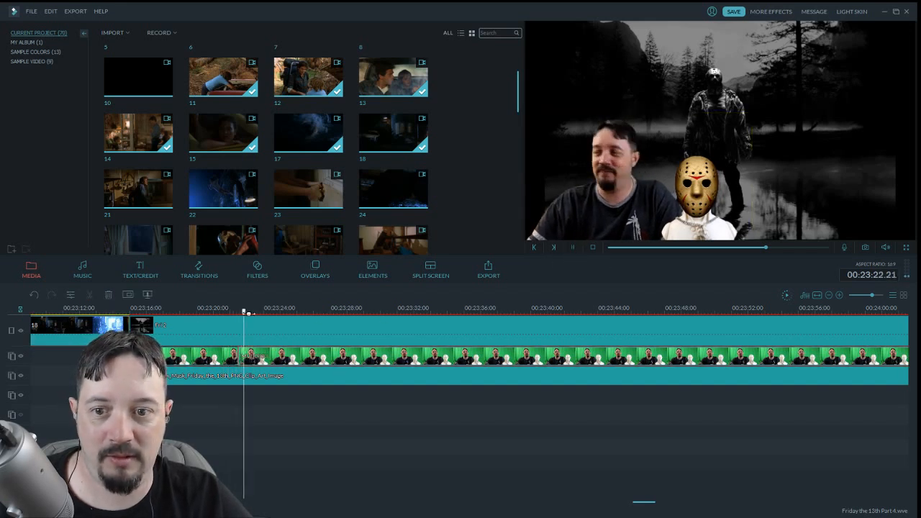
{"action": "left_click", "coordinate": [574, 247]}
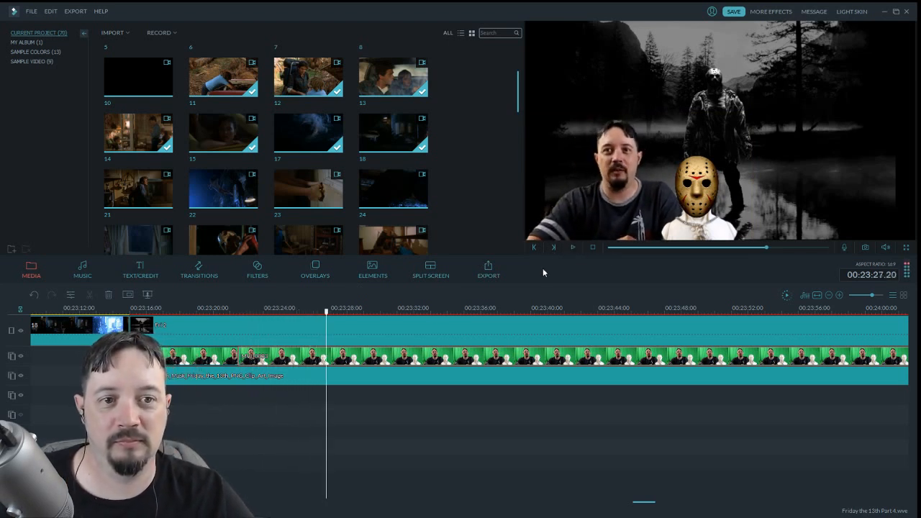
{"action": "left_click", "coordinate": [91, 297]}
{"action": "left_click", "coordinate": [238, 354]}
{"action": "left_click", "coordinate": [108, 297]}
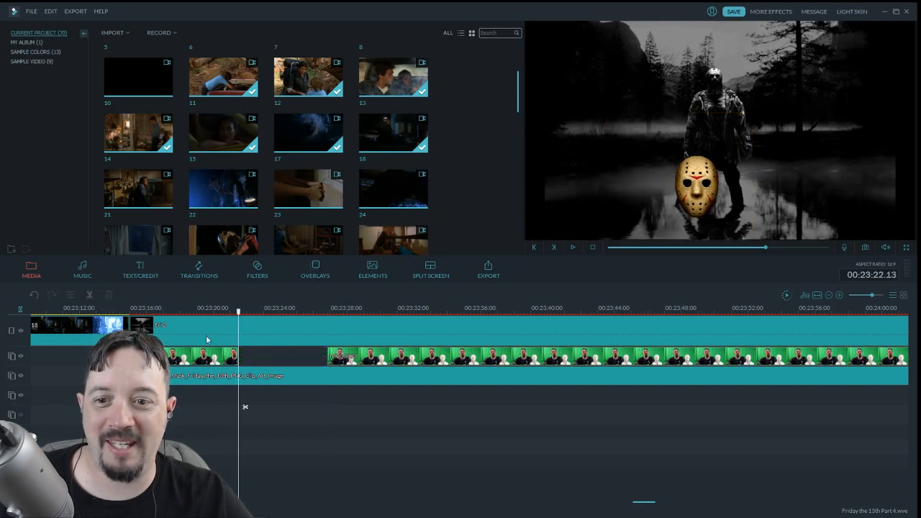
{"action": "left_click_drag", "start_coordinate": [386, 359], "coordinate": [297, 360]}
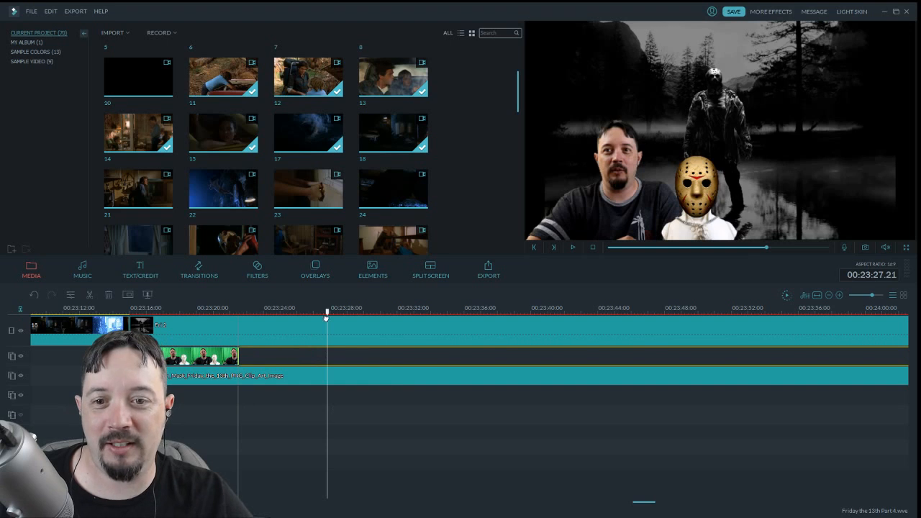
{"action": "left_click_drag", "start_coordinate": [315, 317], "coordinate": [239, 317]}
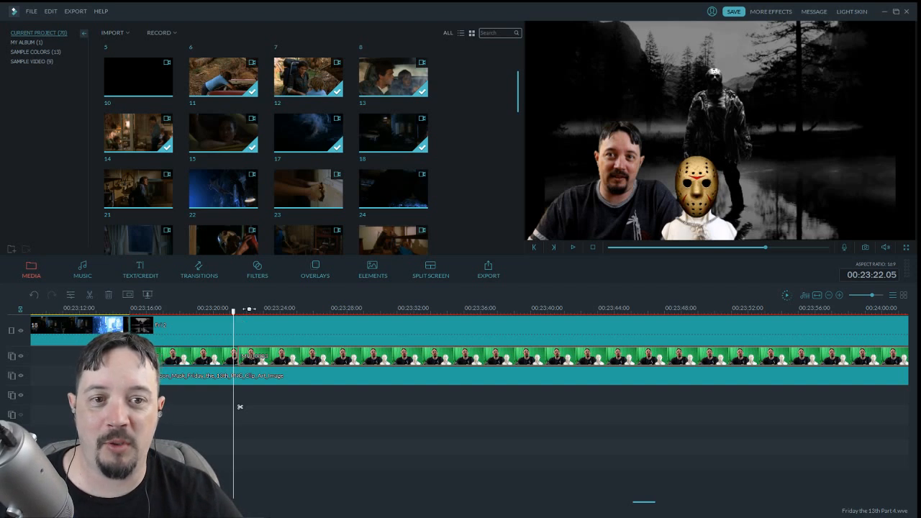
Review the commentary from 00:23:22 and split the background, green-screen and mask clips at 00:24:09.08
{"action": "left_click", "coordinate": [573, 247]}
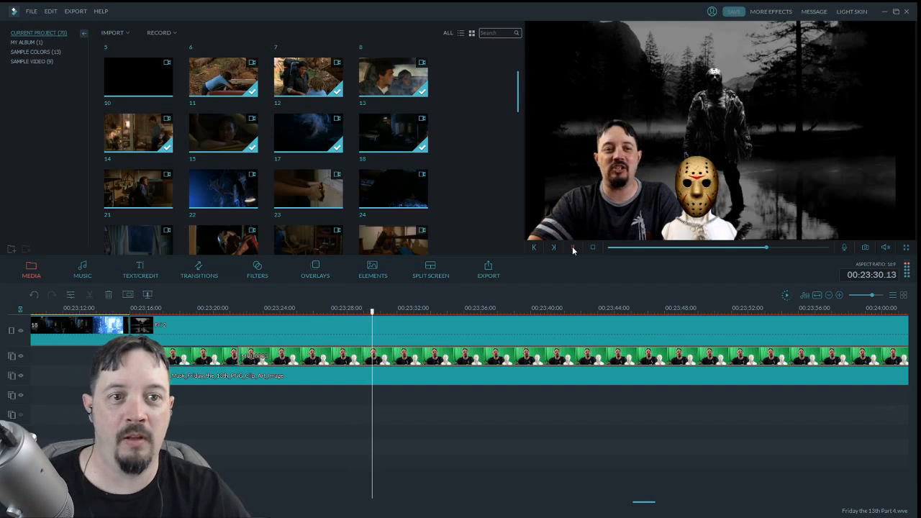
{"action": "left_click_drag", "start_coordinate": [644, 506], "coordinate": [647, 504]}
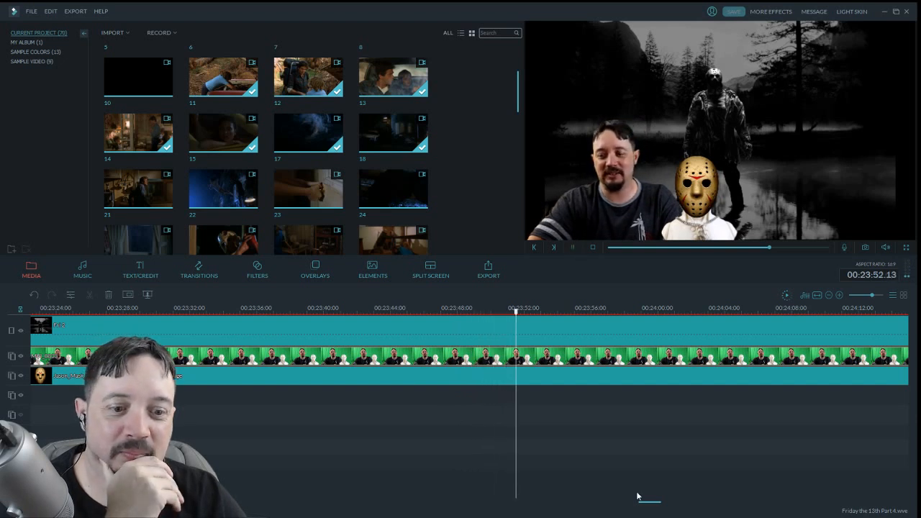
{"action": "left_click_drag", "start_coordinate": [643, 506], "coordinate": [649, 504]}
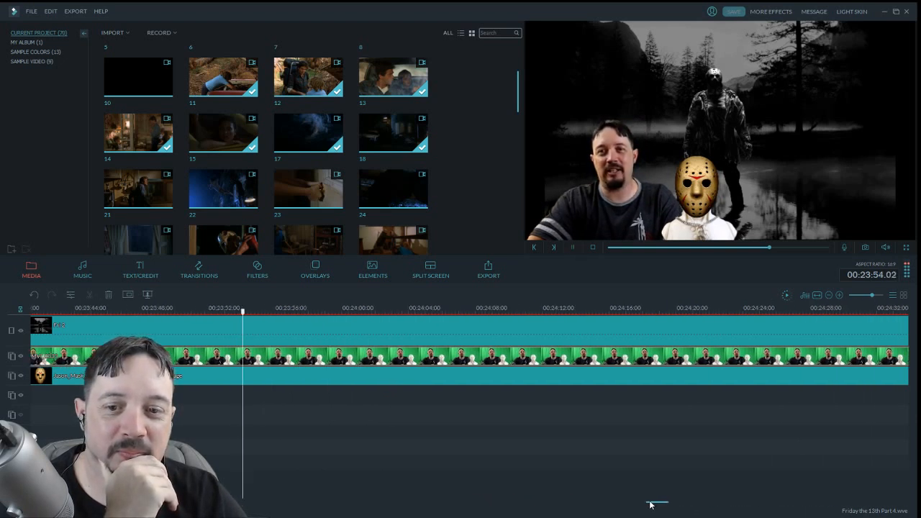
{"action": "left_click", "coordinate": [574, 248]}
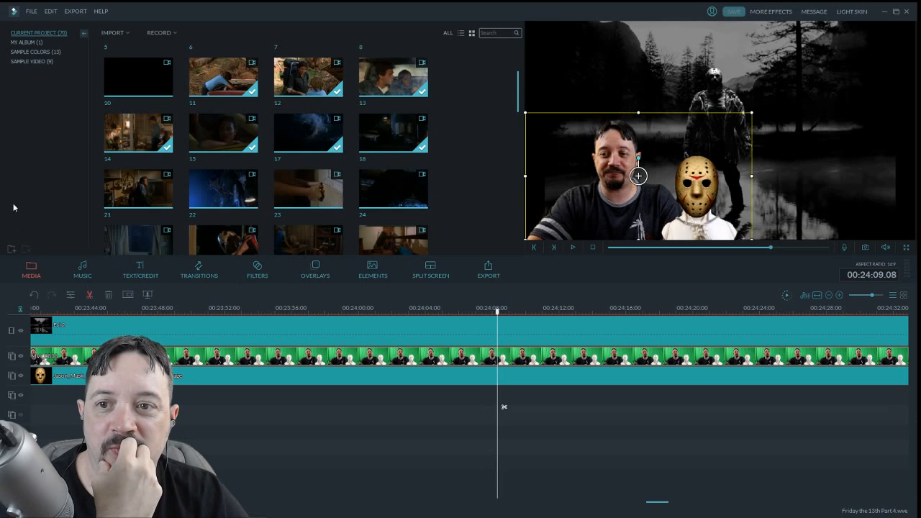
{"action": "left_click", "coordinate": [538, 324]}
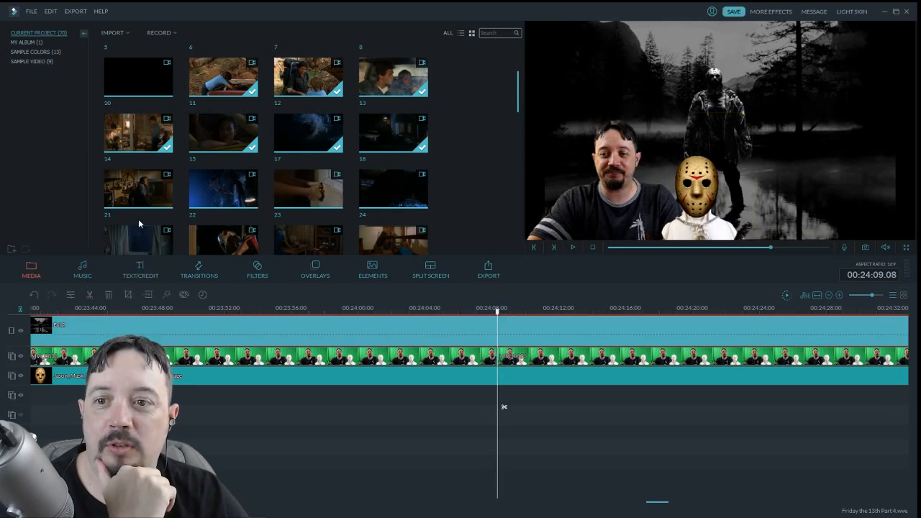
{"action": "left_click", "coordinate": [90, 295]}
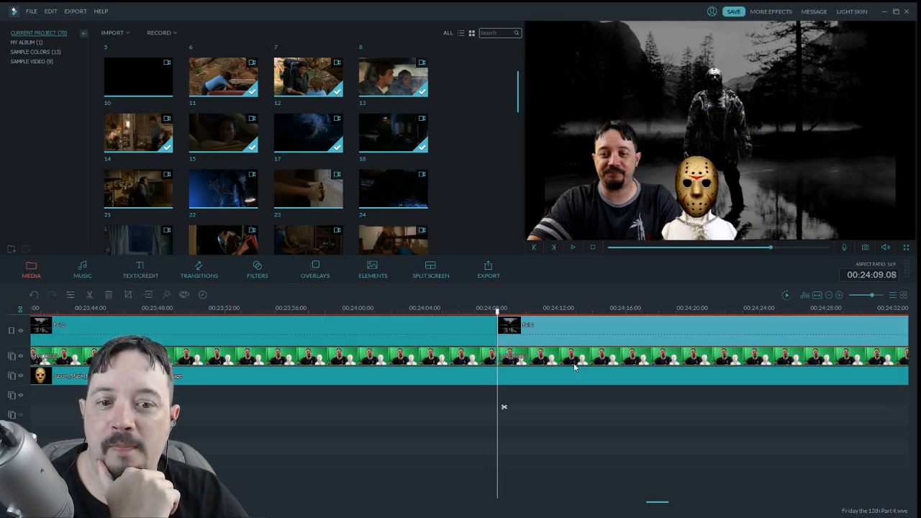
{"action": "left_click", "coordinate": [562, 382]}
{"action": "left_click", "coordinate": [93, 296]}
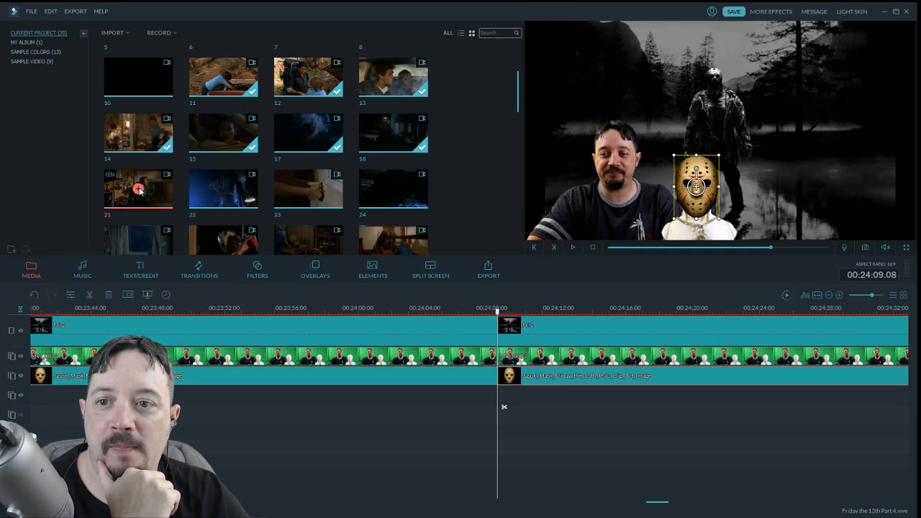
Insert clip 21 at the 00:24:09.08 split and remove its end from 00:24:22.19
{"action": "left_click_drag", "start_coordinate": [148, 187], "coordinate": [504, 346]}
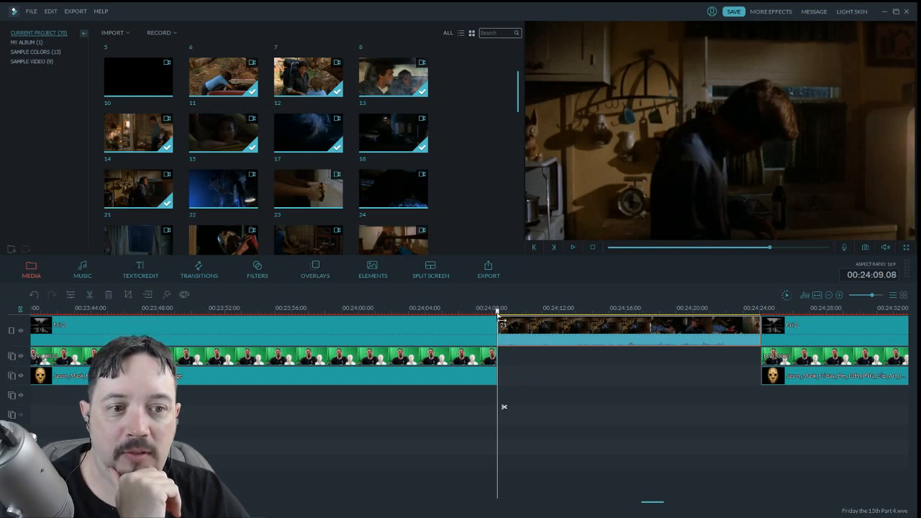
{"action": "left_click_drag", "start_coordinate": [754, 341], "coordinate": [726, 342]}
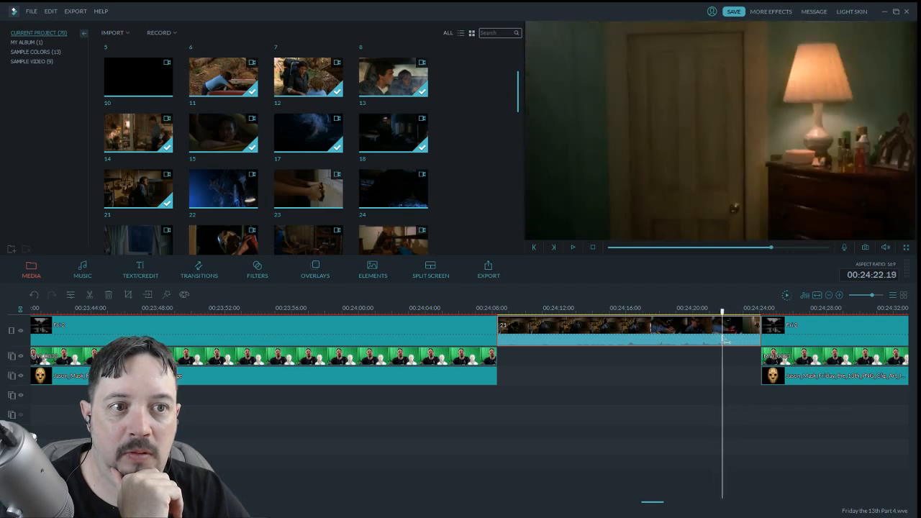
{"action": "left_click", "coordinate": [90, 296]}
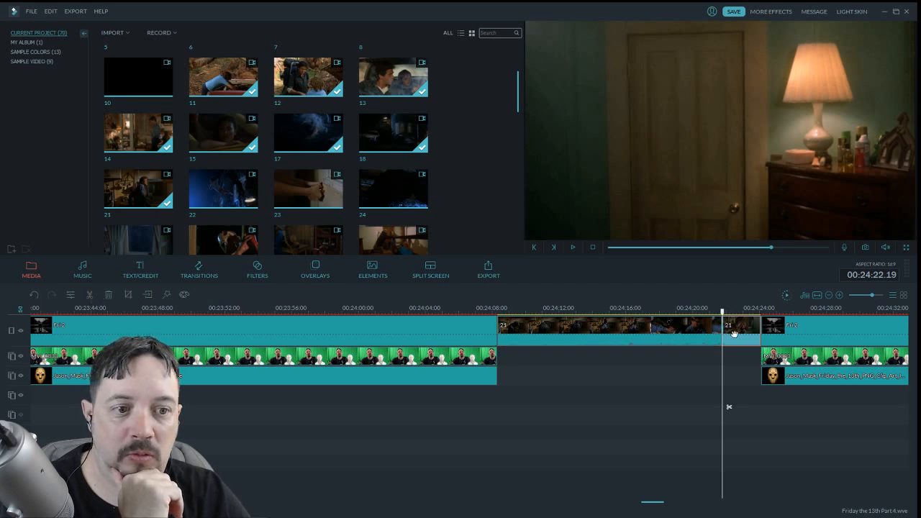
{"action": "key", "text": "Delete"}
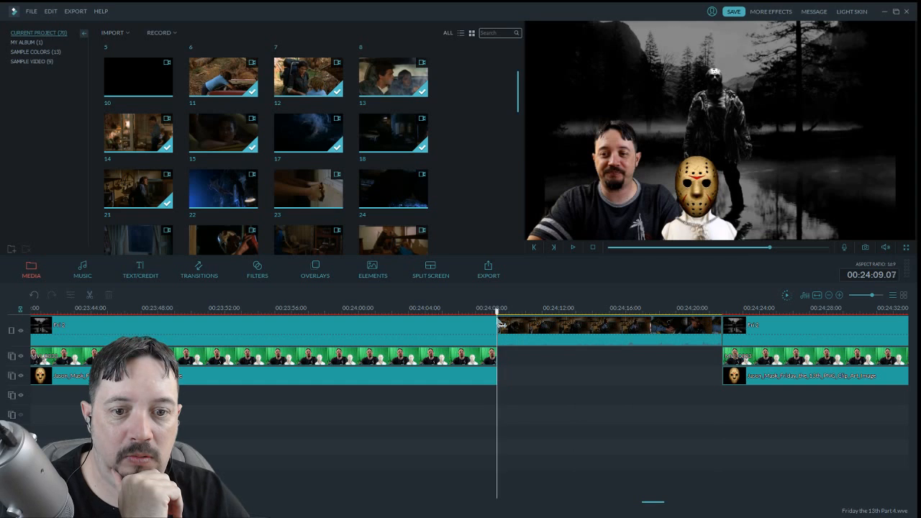
Review clip 21 in the timeline and trim off its start up to 00:24:13.20
{"action": "left_click", "coordinate": [573, 246]}
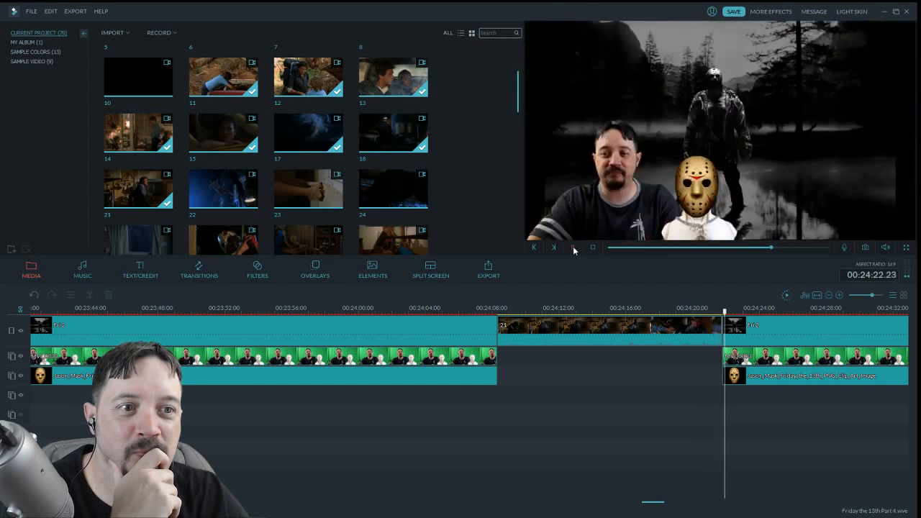
{"action": "left_click", "coordinate": [574, 249]}
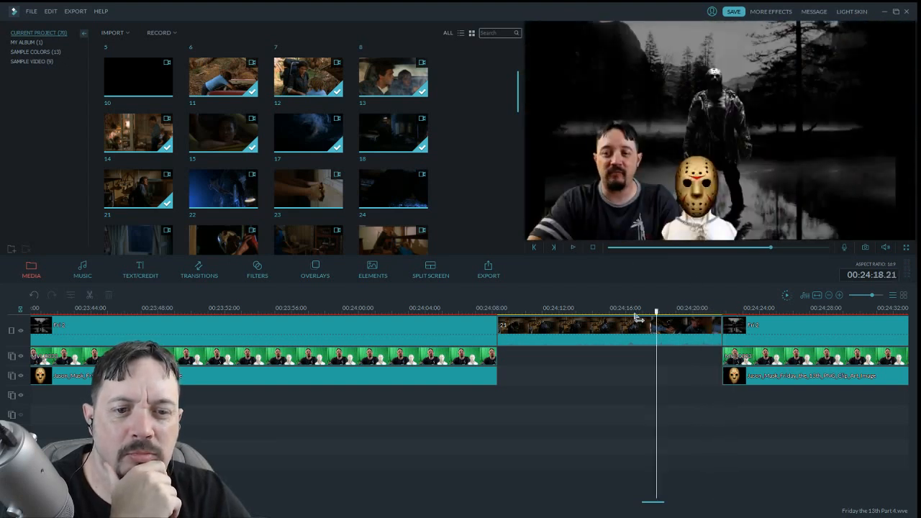
{"action": "left_click", "coordinate": [574, 311]}
{"action": "left_click_drag", "start_coordinate": [573, 311], "coordinate": [501, 317]}
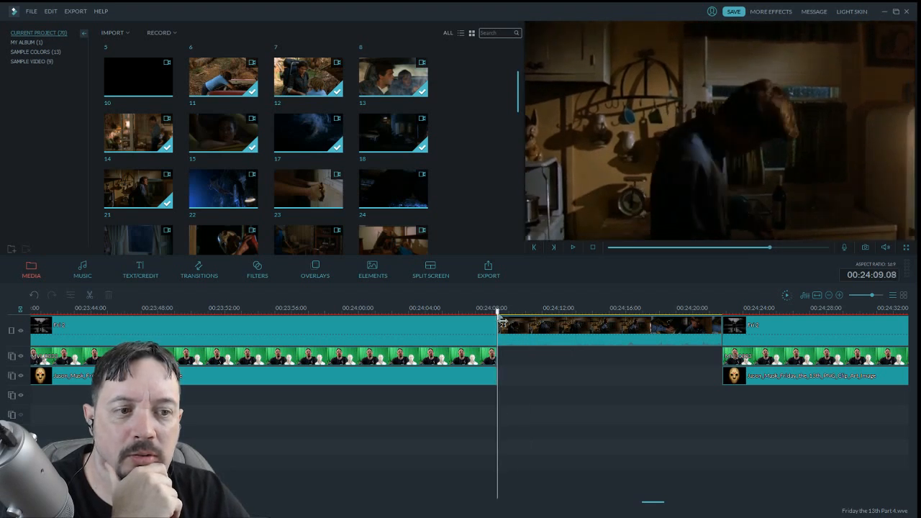
{"action": "left_click_drag", "start_coordinate": [583, 325], "coordinate": [503, 336]}
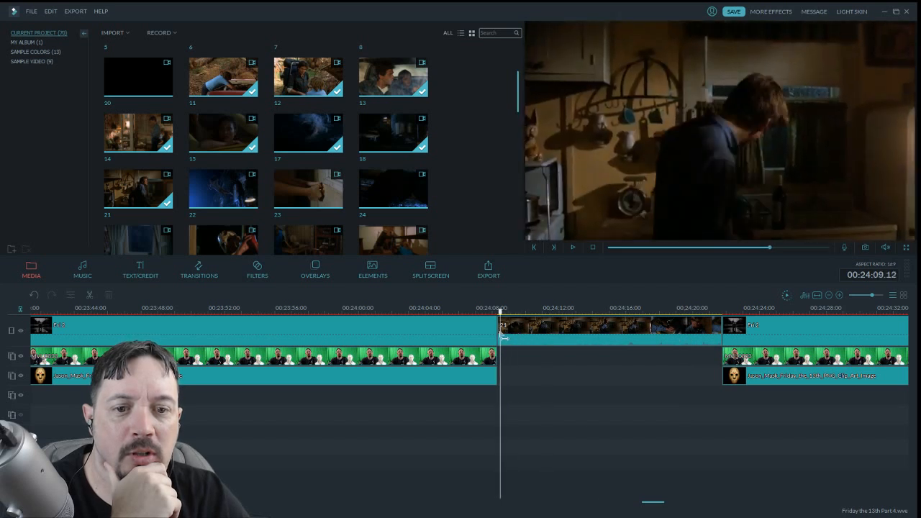
{"action": "left_click", "coordinate": [574, 247]}
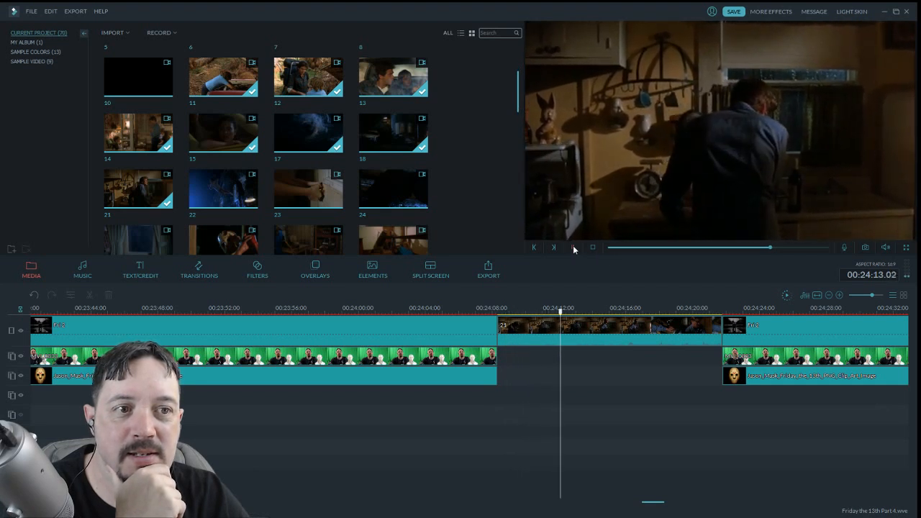
{"action": "left_click", "coordinate": [573, 247]}
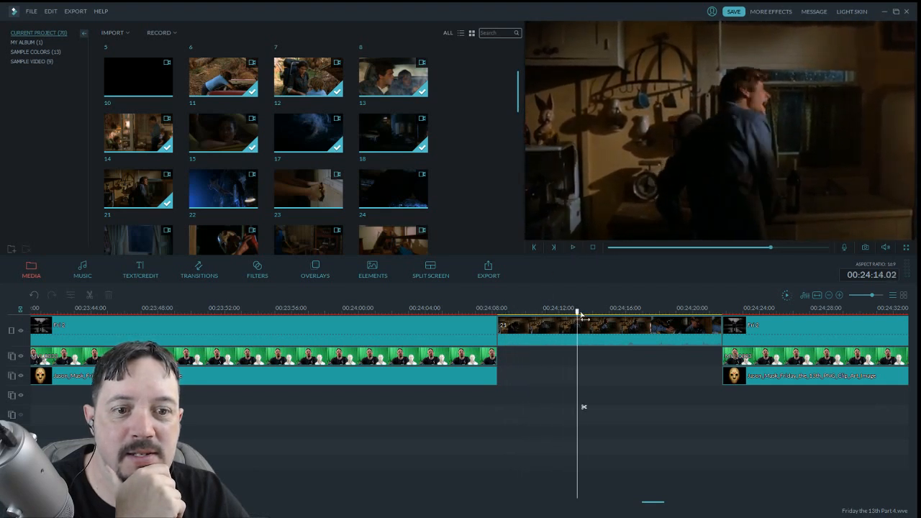
{"action": "left_click_drag", "start_coordinate": [579, 319], "coordinate": [572, 319]}
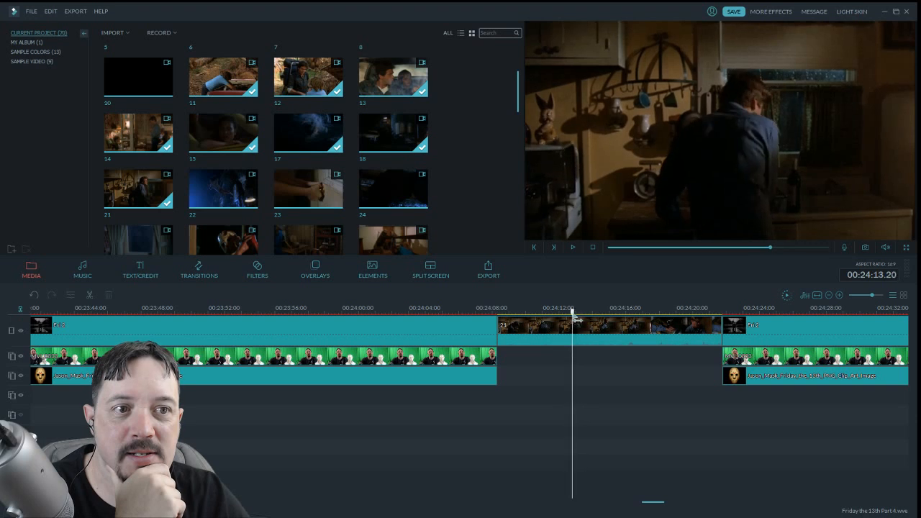
{"action": "left_click", "coordinate": [90, 296]}
{"action": "key", "text": "Up"}
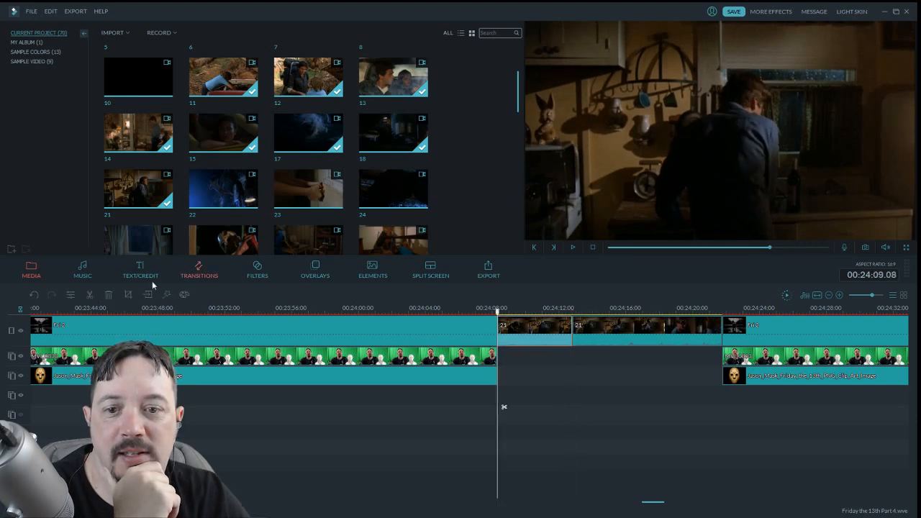
{"action": "key", "text": "Delete"}
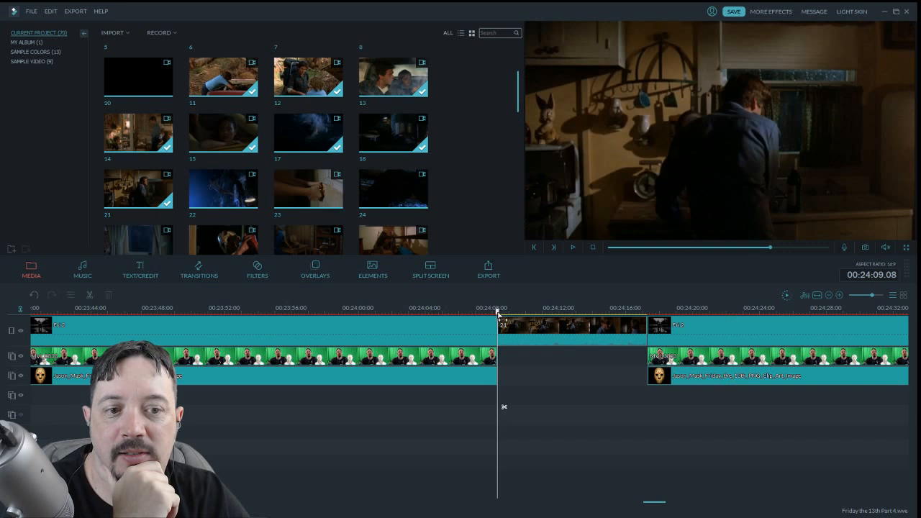
Set clip 21's audio volume to 200 with a fade-out of 1.12 s
{"action": "mouse_move", "coordinate": [502, 321]}
{"action": "left_mouse_down"}
{"action": "mouse_move", "coordinate": [655, 331]}
{"action": "mouse_move", "coordinate": [500, 331]}
{"action": "left_mouse_up"}
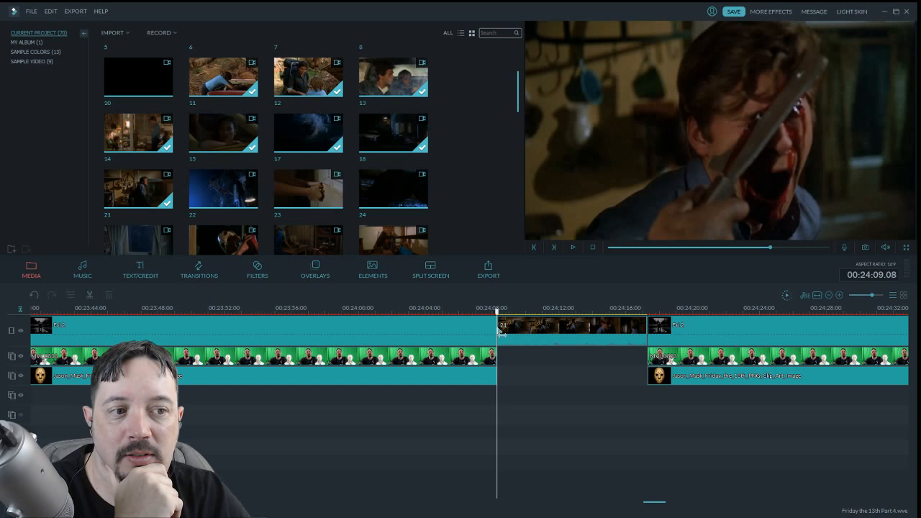
{"action": "double_click", "coordinate": [502, 331]}
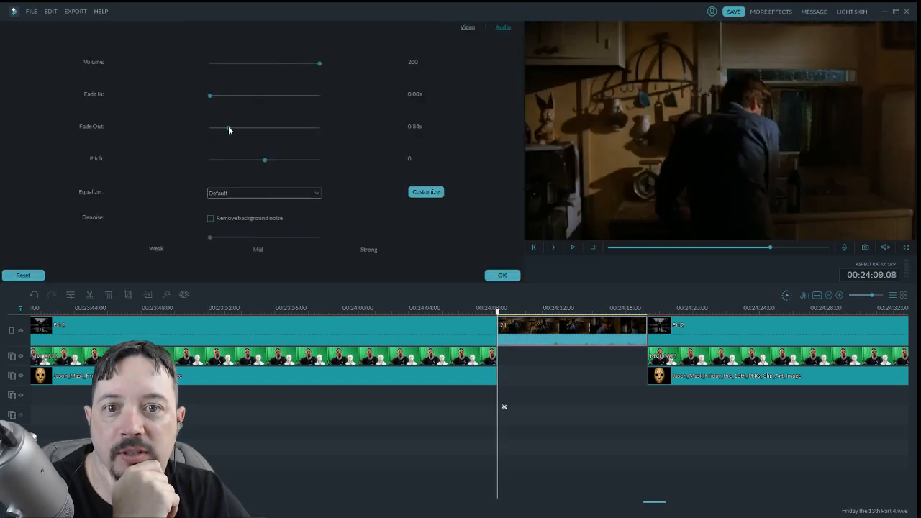
{"action": "left_click_drag", "start_coordinate": [229, 127], "coordinate": [233, 127]}
{"action": "left_click", "coordinate": [506, 277]}
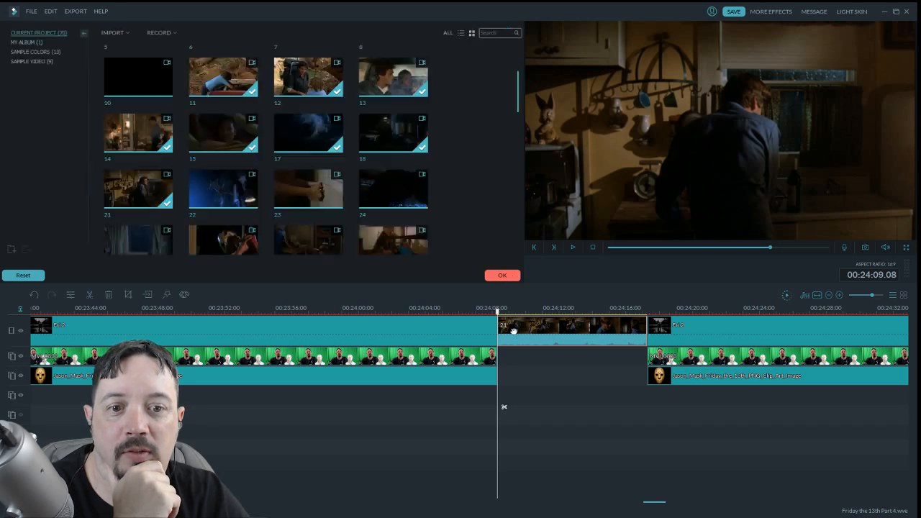
Play back clip 21 to check its loudness and lower its audio volume to 103
{"action": "left_click", "coordinate": [574, 247]}
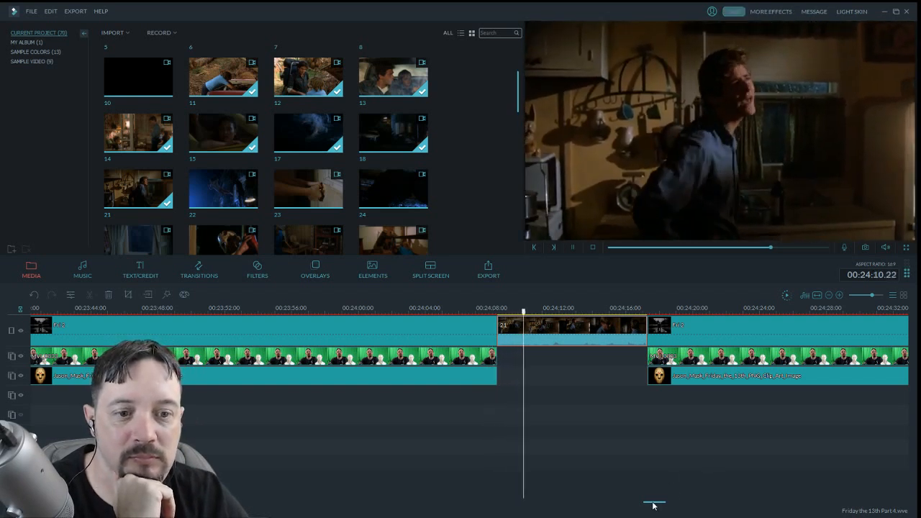
{"action": "left_click_drag", "start_coordinate": [653, 506], "coordinate": [667, 506]}
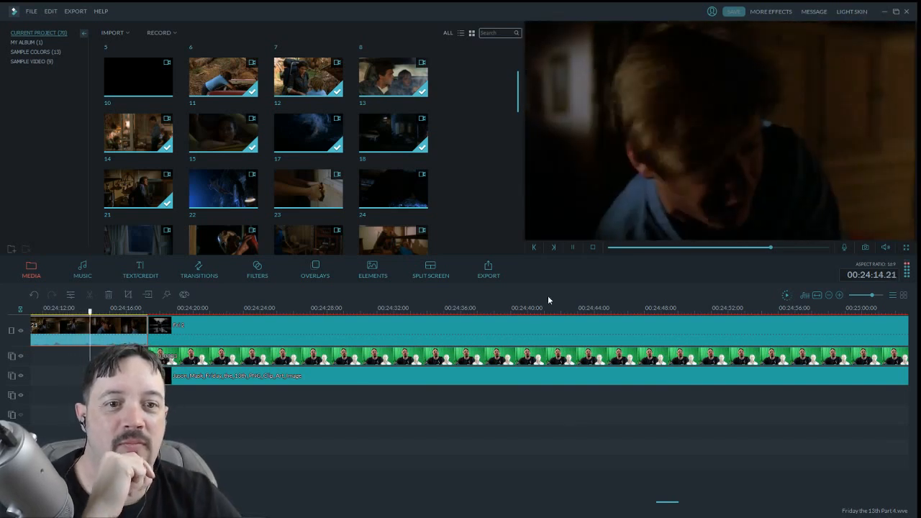
{"action": "key", "text": "space"}
{"action": "double_click", "coordinate": [81, 334]}
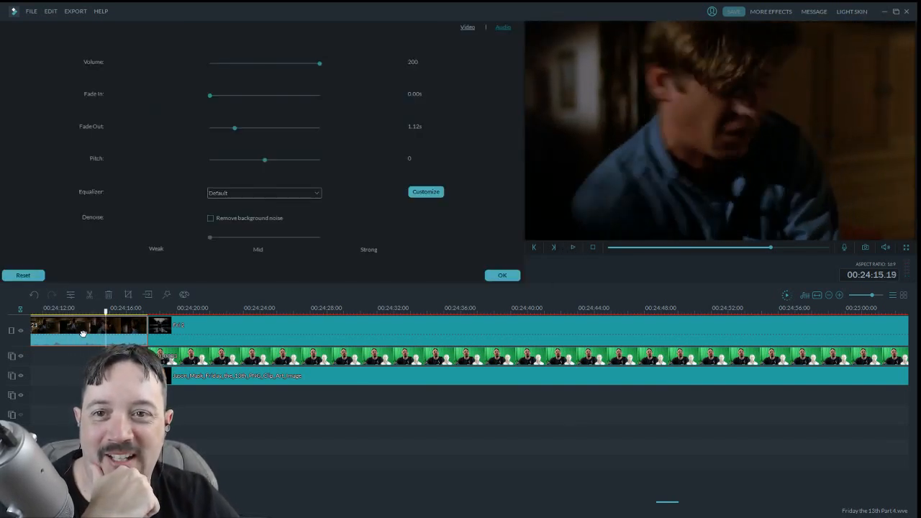
{"action": "left_click_drag", "start_coordinate": [320, 64], "coordinate": [272, 67]}
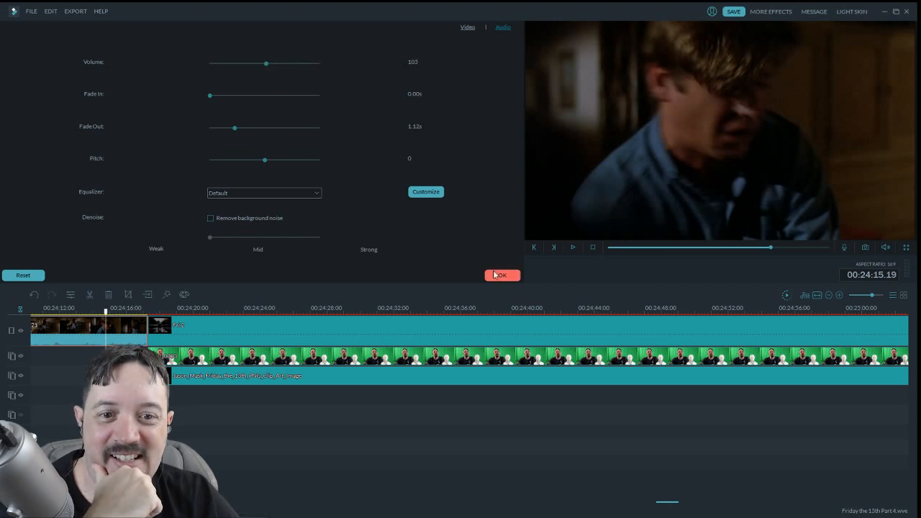
{"action": "left_click", "coordinate": [497, 275]}
Review the commentary following clip 21 and split the green-screen clip at 00:24:27.05
{"action": "left_click", "coordinate": [574, 247]}
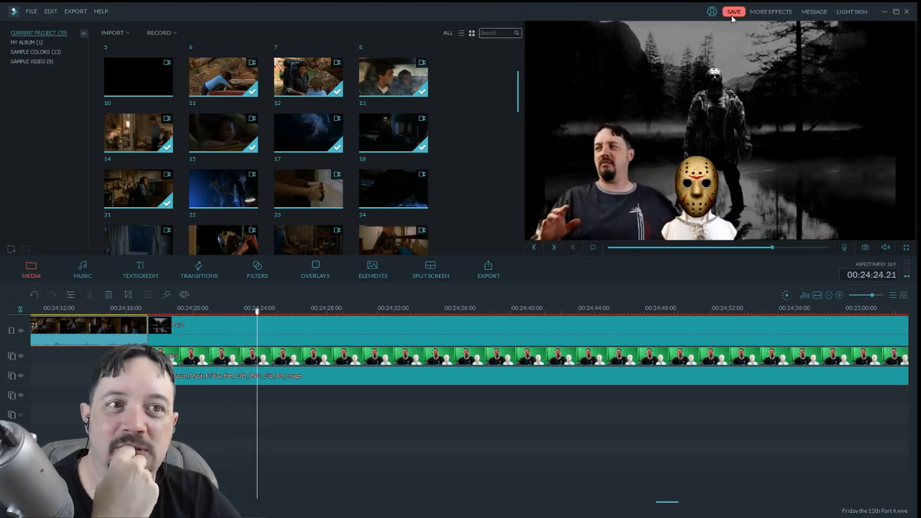
{"action": "left_click", "coordinate": [573, 248]}
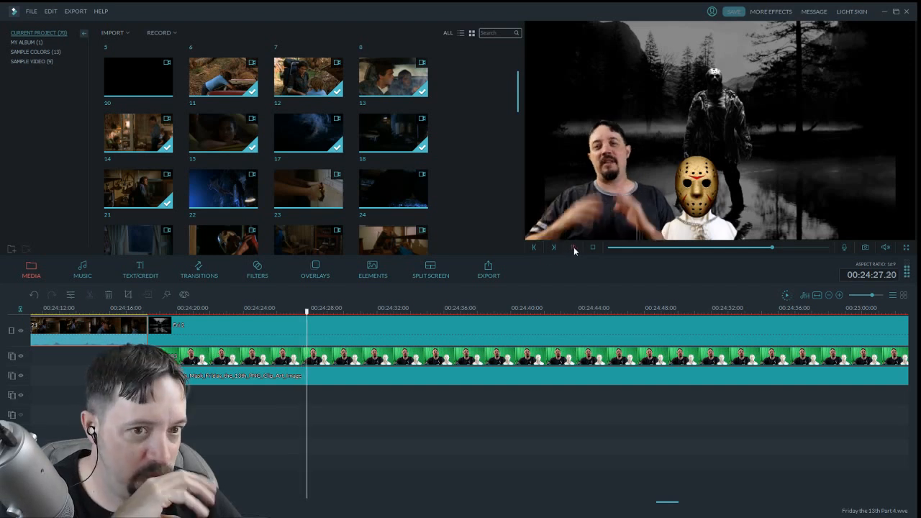
{"action": "left_click", "coordinate": [572, 248]}
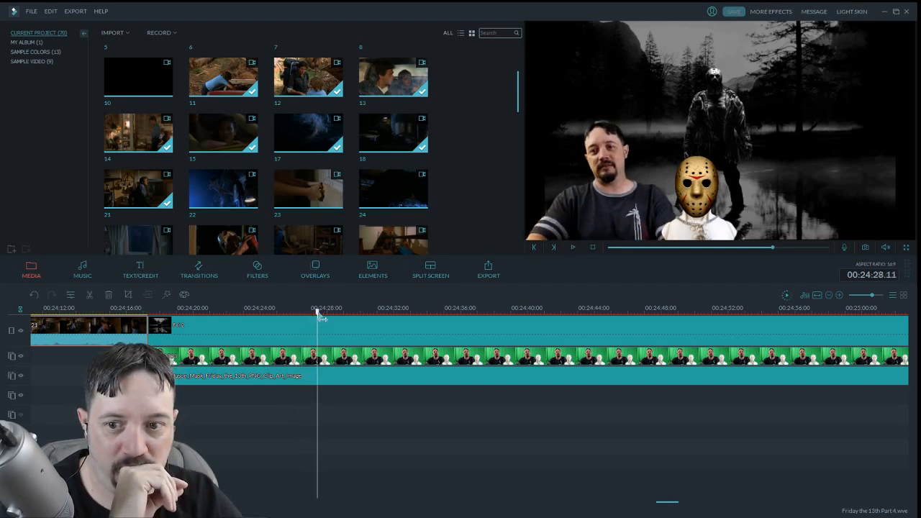
{"action": "left_click_drag", "start_coordinate": [319, 312], "coordinate": [300, 312]}
{"action": "left_click", "coordinate": [574, 248]}
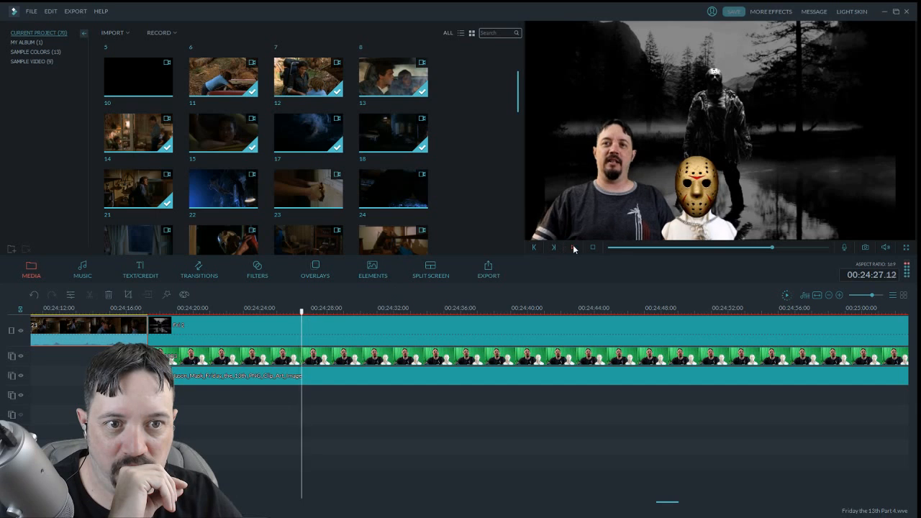
{"action": "left_click", "coordinate": [574, 248]}
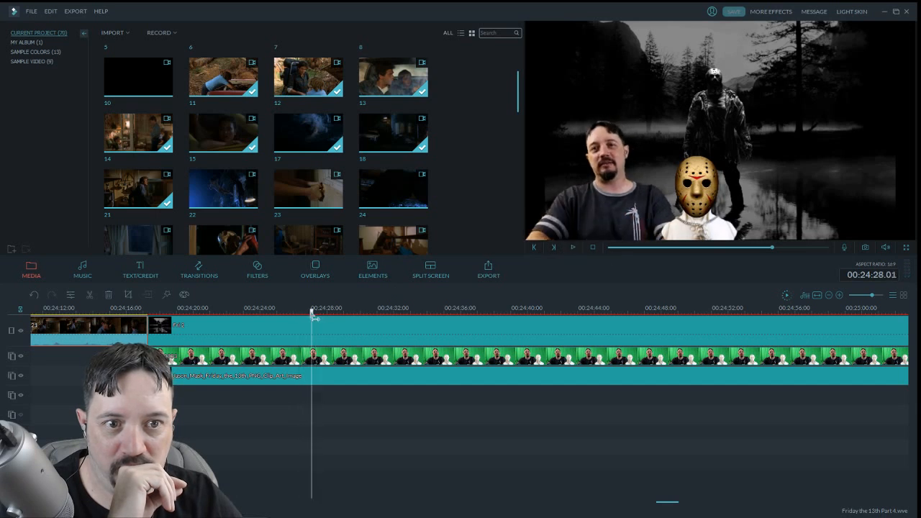
{"action": "left_click_drag", "start_coordinate": [312, 312], "coordinate": [297, 312]}
{"action": "left_click", "coordinate": [277, 367]}
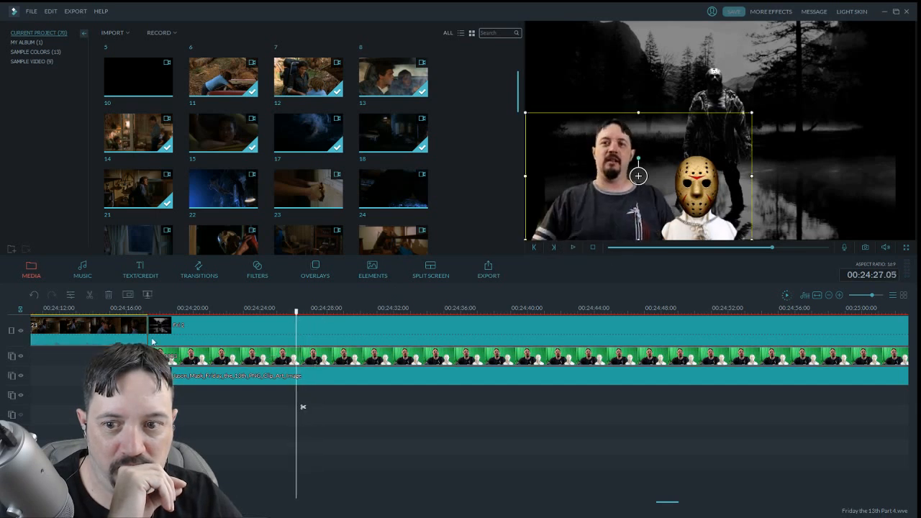
Replay the commentary after clip 21 and undo the green-screen clip's deletion along with its split at 00:24:27.05
{"action": "left_click", "coordinate": [191, 311]}
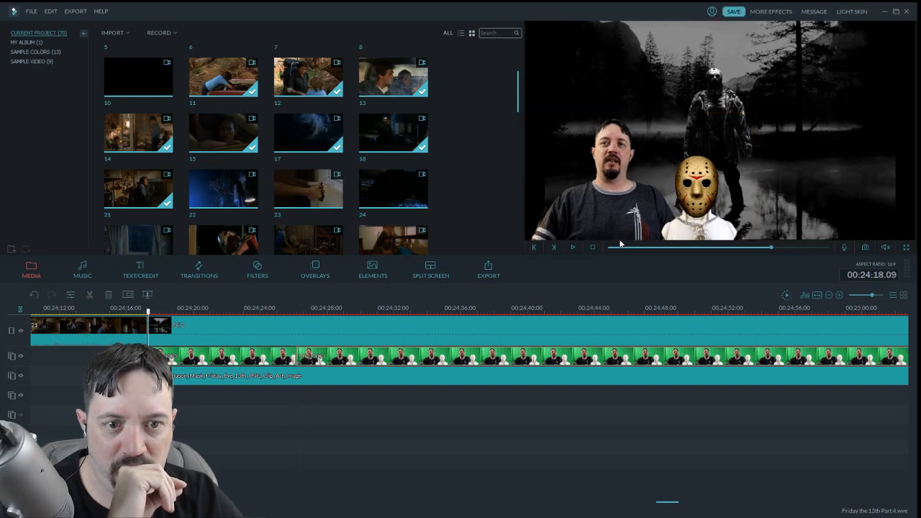
{"action": "left_click", "coordinate": [572, 247]}
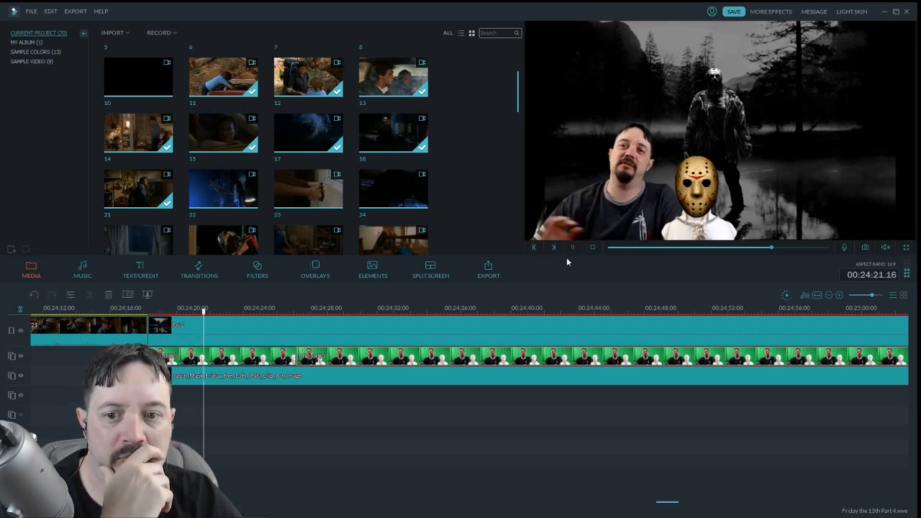
{"action": "left_click", "coordinate": [573, 247]}
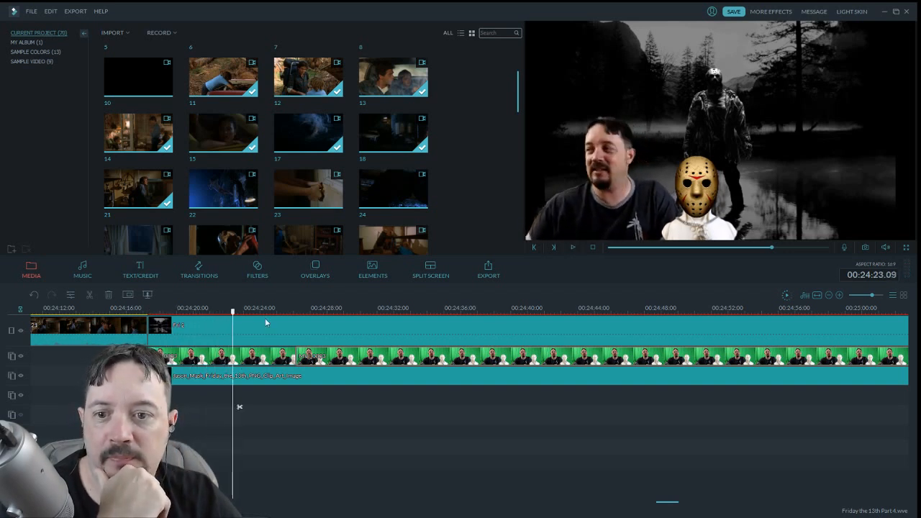
{"action": "left_click", "coordinate": [108, 294]}
{"action": "left_click", "coordinate": [376, 360]}
{"action": "key", "text": "Delete"}
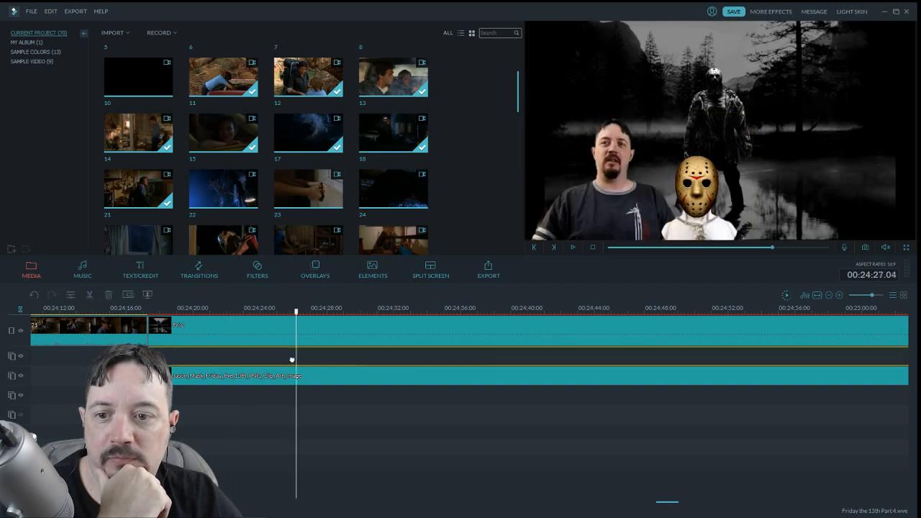
{"action": "key", "text": "ctrl+z"}
{"action": "key", "text": "ctrl+z"}
Review the commentary after clip 21 and split the green-screen, background and Jason mask clips at 00:24:35.03
{"action": "left_click", "coordinate": [573, 247]}
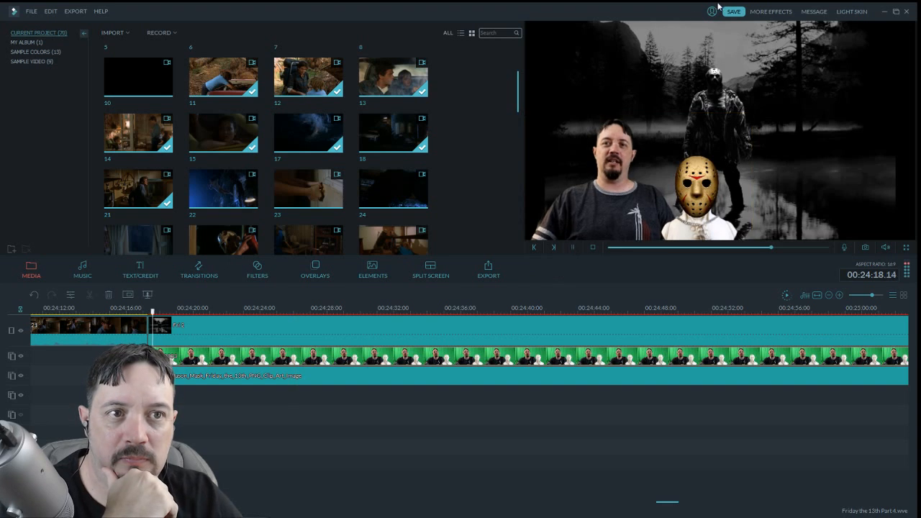
{"action": "left_click", "coordinate": [573, 247]}
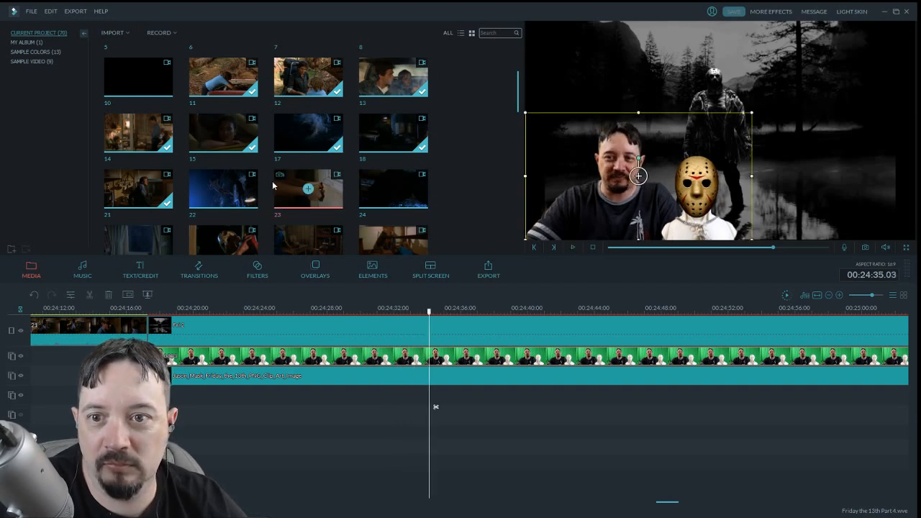
{"action": "left_click", "coordinate": [90, 296]}
{"action": "left_click", "coordinate": [448, 329]}
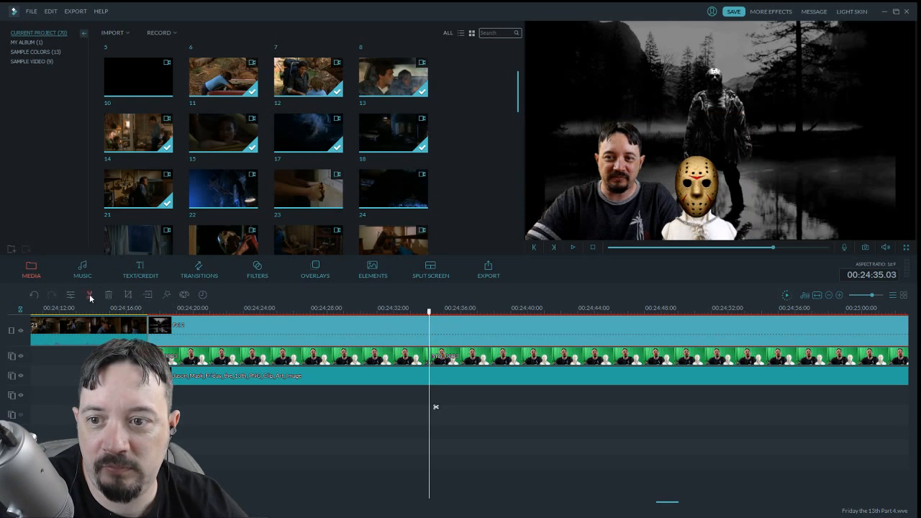
{"action": "left_click", "coordinate": [90, 296]}
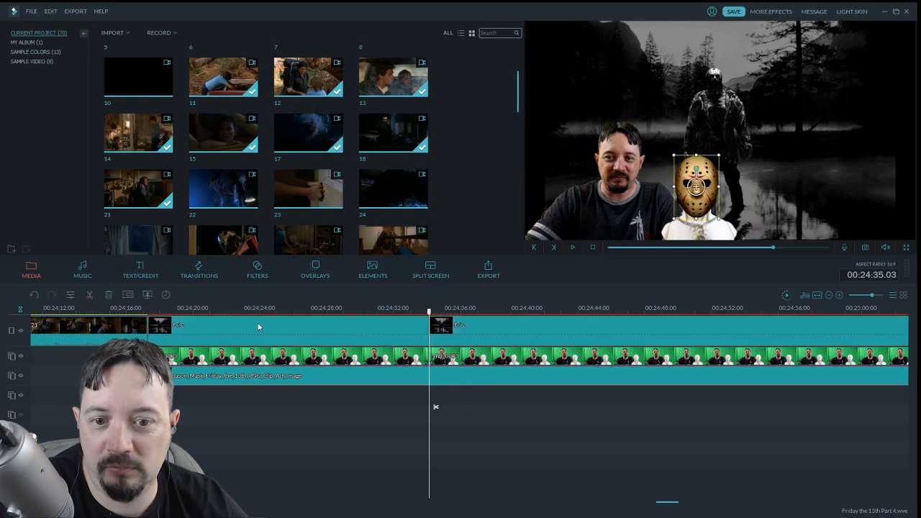
{"action": "left_click", "coordinate": [89, 296]}
Insert clip 22 on the main track at 00:24:35.03 and cut off its end after 00:24:43.08
{"action": "left_click", "coordinate": [437, 329]}
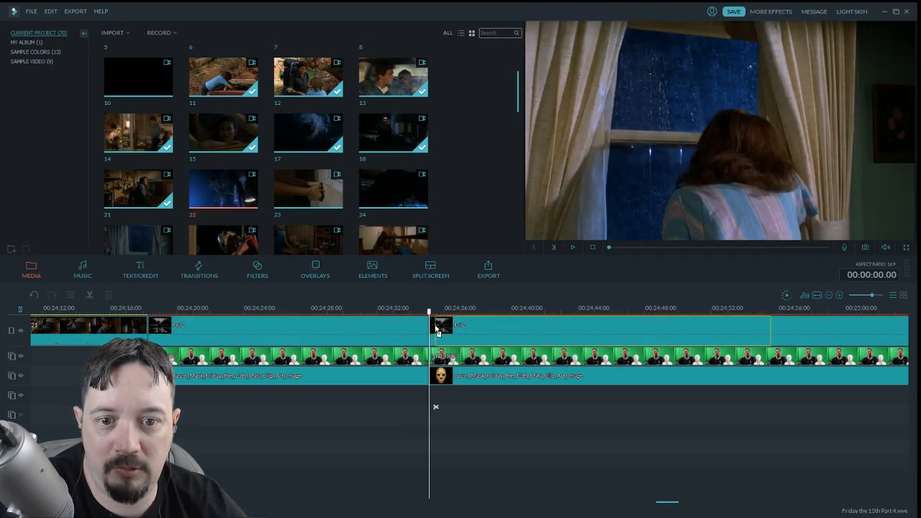
{"action": "mouse_move", "coordinate": [431, 328]}
{"action": "left_mouse_down"}
{"action": "mouse_move", "coordinate": [494, 324]}
{"action": "mouse_move", "coordinate": [531, 333]}
{"action": "mouse_move", "coordinate": [518, 335]}
{"action": "mouse_move", "coordinate": [644, 337]}
{"action": "mouse_move", "coordinate": [438, 340]}
{"action": "left_mouse_up"}
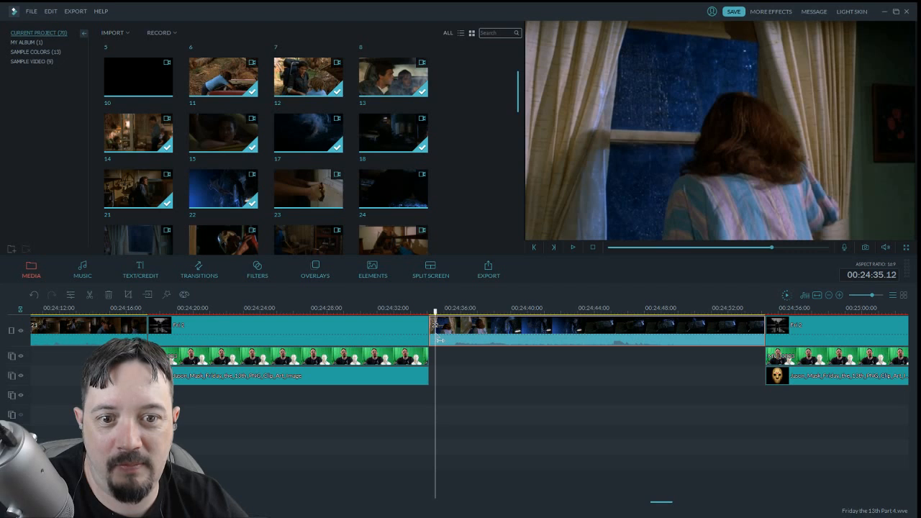
{"action": "left_click_drag", "start_coordinate": [438, 339], "coordinate": [570, 353]}
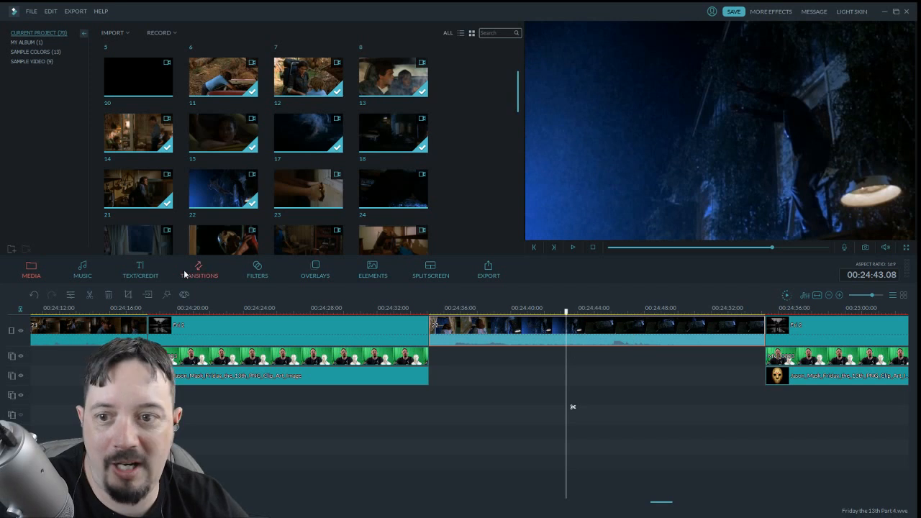
{"action": "left_click", "coordinate": [91, 295]}
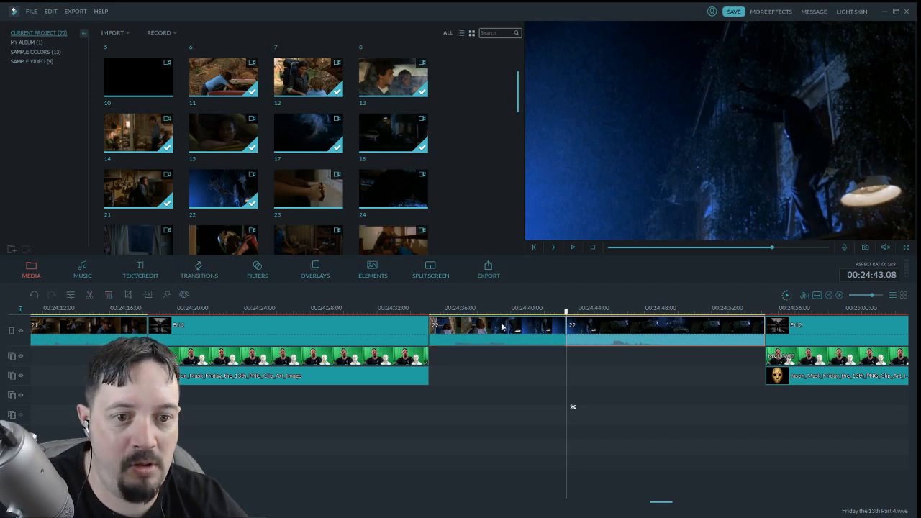
{"action": "left_click", "coordinate": [110, 295]}
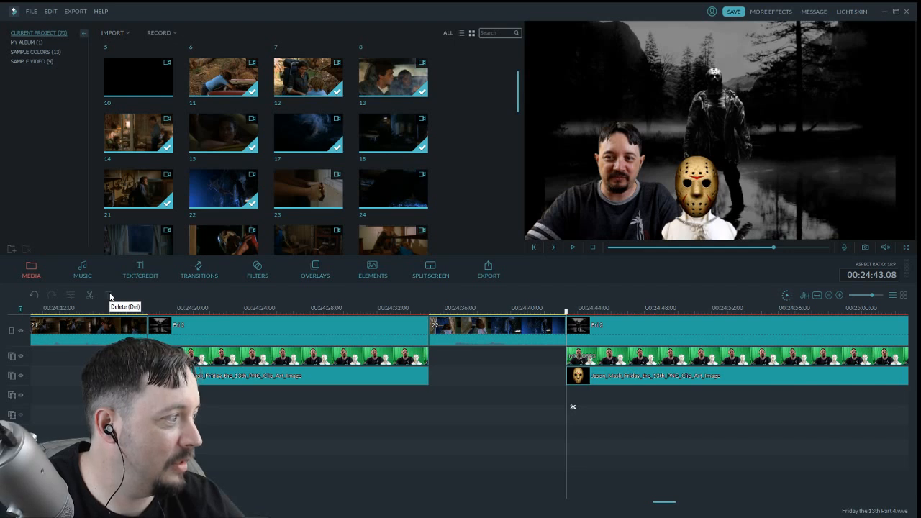
Give clip 22's audio a fade-out of 1.04 s and play the clip back
{"action": "double_click", "coordinate": [513, 337]}
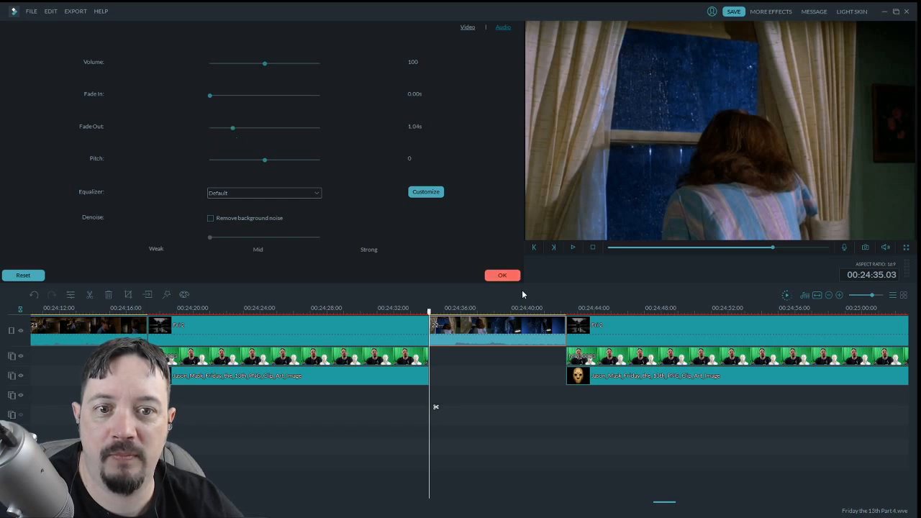
{"action": "left_click", "coordinate": [511, 277]}
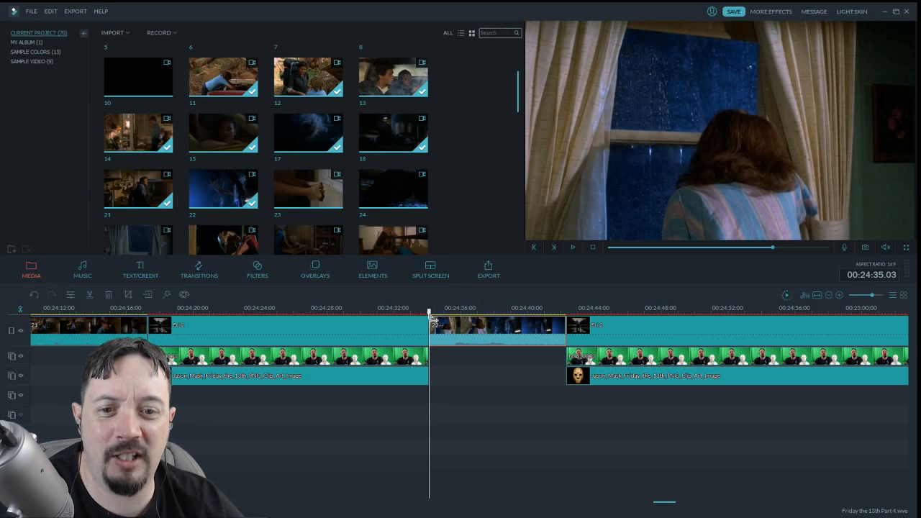
{"action": "left_click_drag", "start_coordinate": [432, 316], "coordinate": [423, 316]}
{"action": "left_click", "coordinate": [574, 247]}
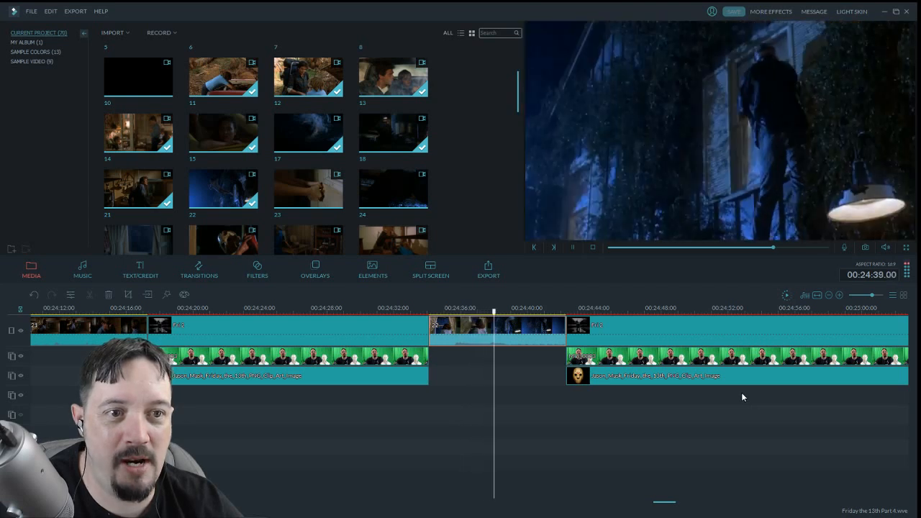
{"action": "left_click", "coordinate": [574, 248]}
Check clip 22's audio settings and play back the transition from the preceding commentary through the end of the clip
{"action": "left_click_drag", "start_coordinate": [564, 313], "coordinate": [431, 312]}
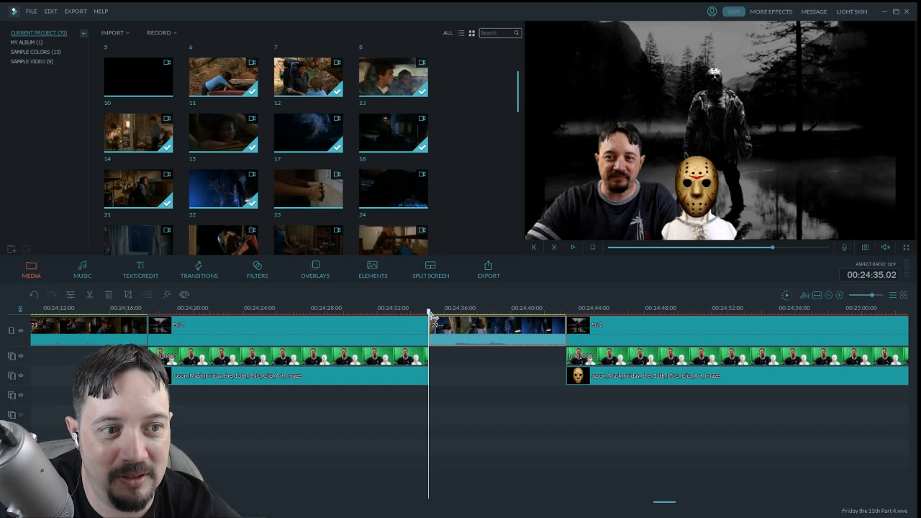
{"action": "left_click_drag", "start_coordinate": [431, 317], "coordinate": [592, 338]}
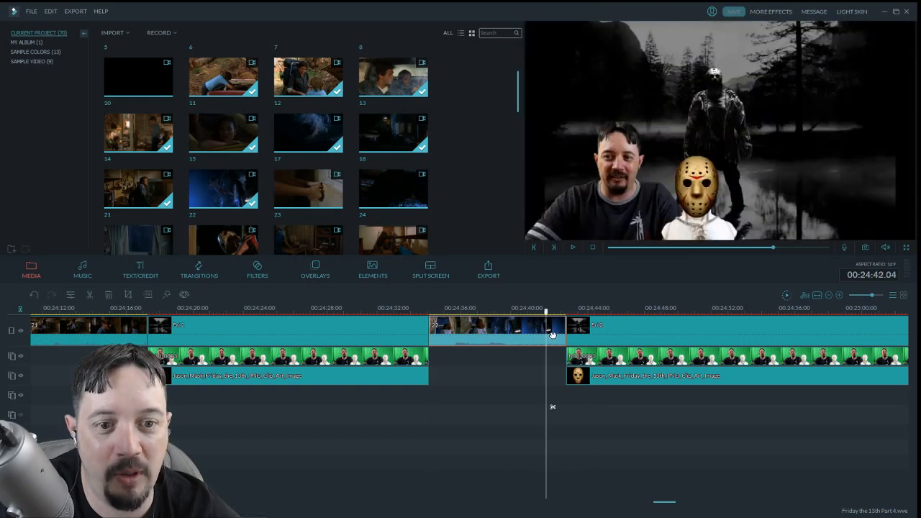
{"action": "double_click", "coordinate": [552, 335]}
{"action": "left_click", "coordinate": [501, 276]}
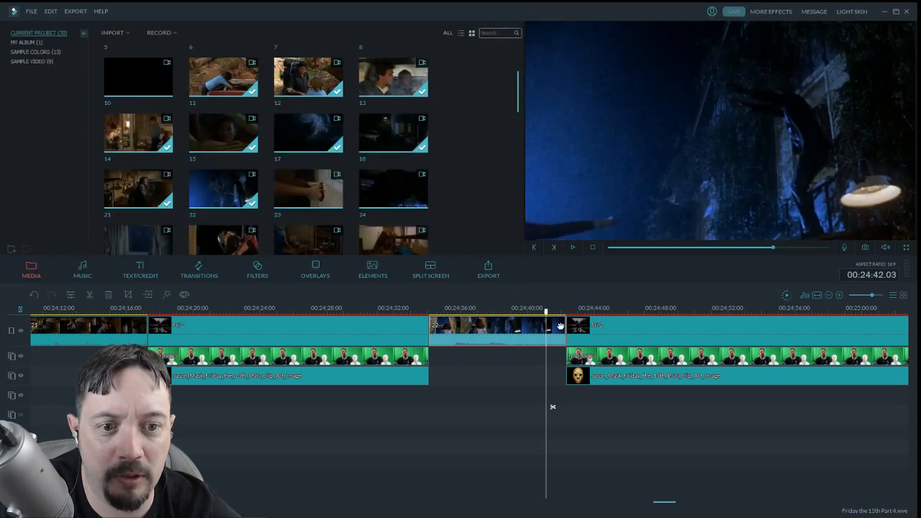
{"action": "left_click_drag", "start_coordinate": [549, 317], "coordinate": [400, 327]}
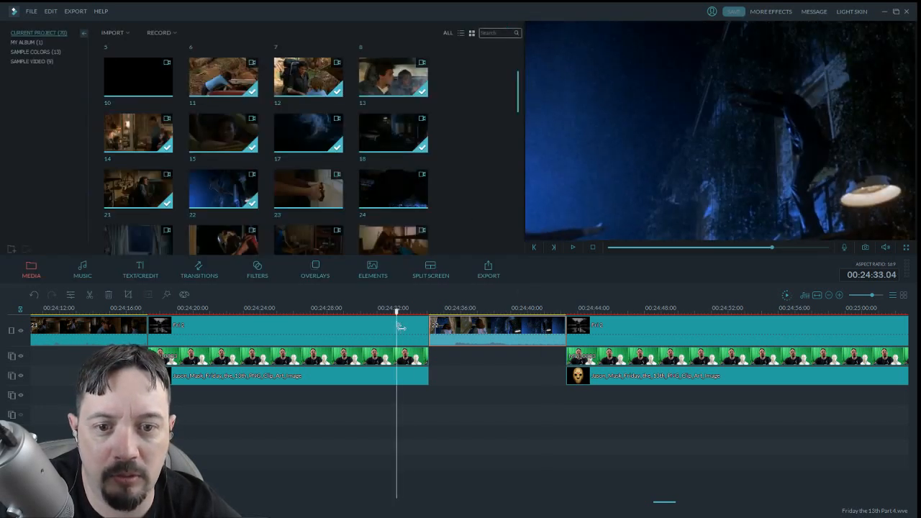
{"action": "left_click", "coordinate": [572, 248]}
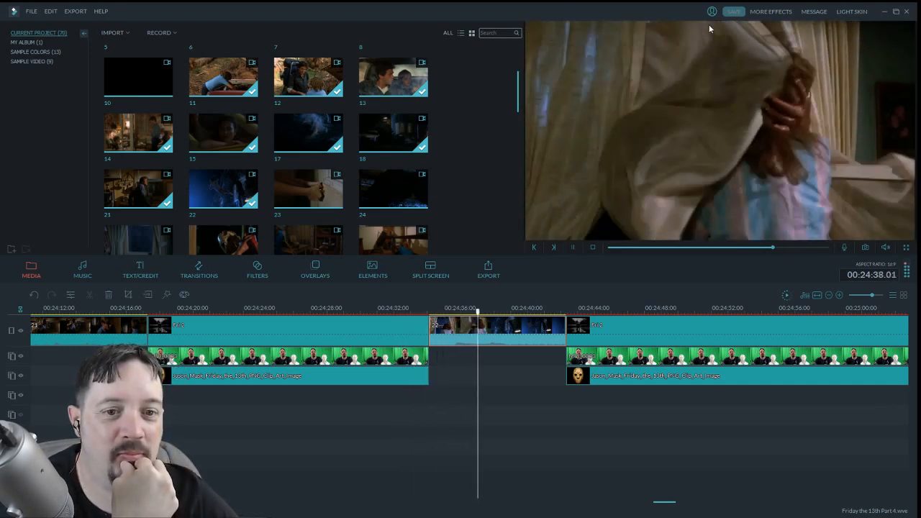
{"action": "left_click", "coordinate": [573, 248]}
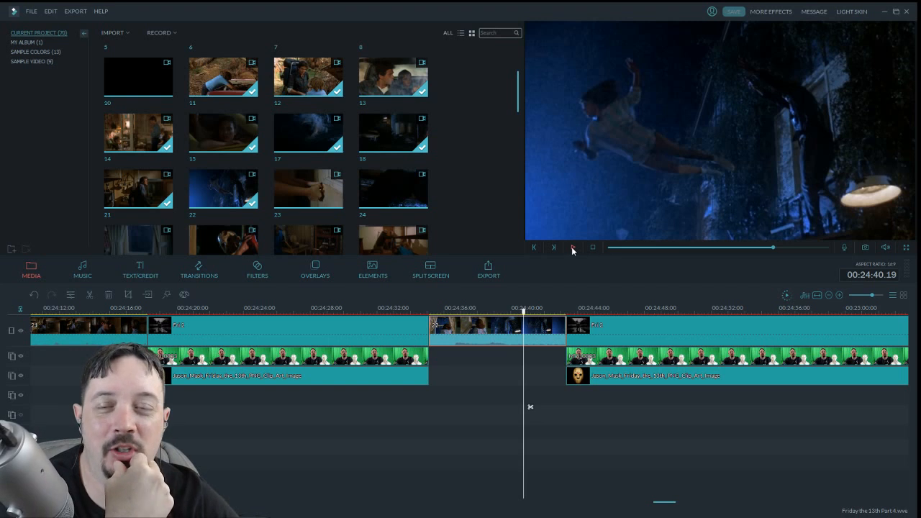
{"action": "left_click", "coordinate": [573, 248]}
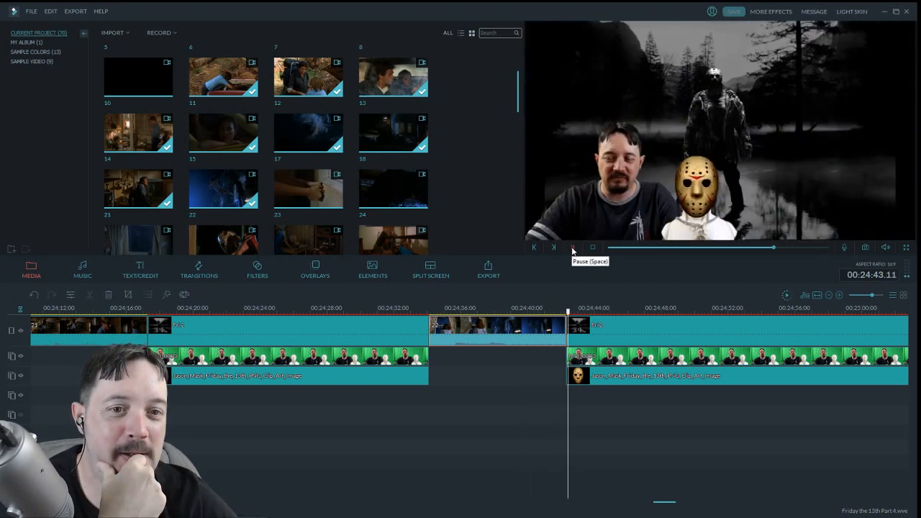
Review the commentary after clip 22 and try splitting the background, green-screen and mask clips at 00:25:14.01
{"action": "left_click_drag", "start_coordinate": [657, 503], "coordinate": [668, 503]}
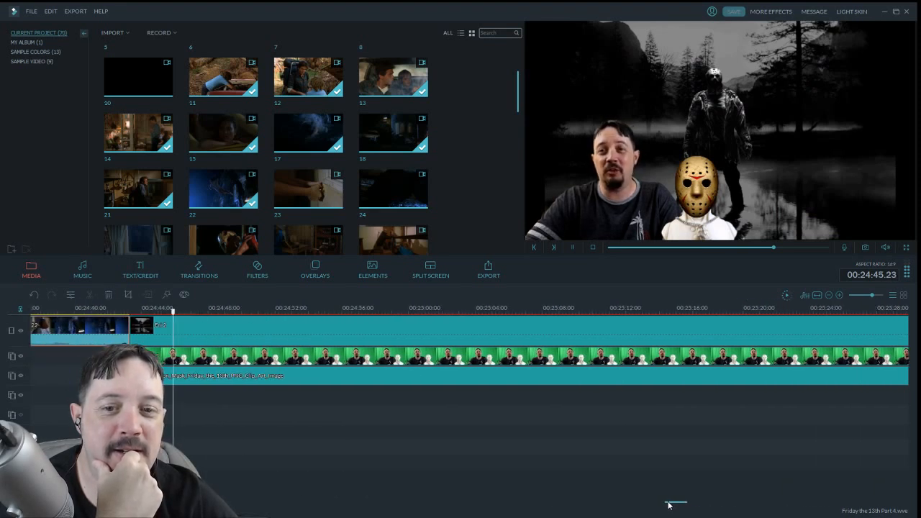
{"action": "left_click", "coordinate": [571, 249]}
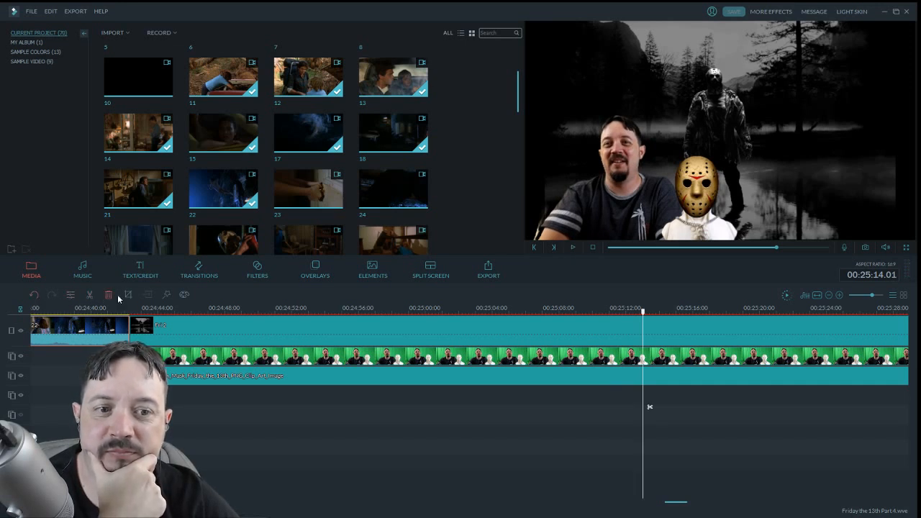
{"action": "key", "text": "ctrl+b"}
{"action": "left_click", "coordinate": [573, 247]}
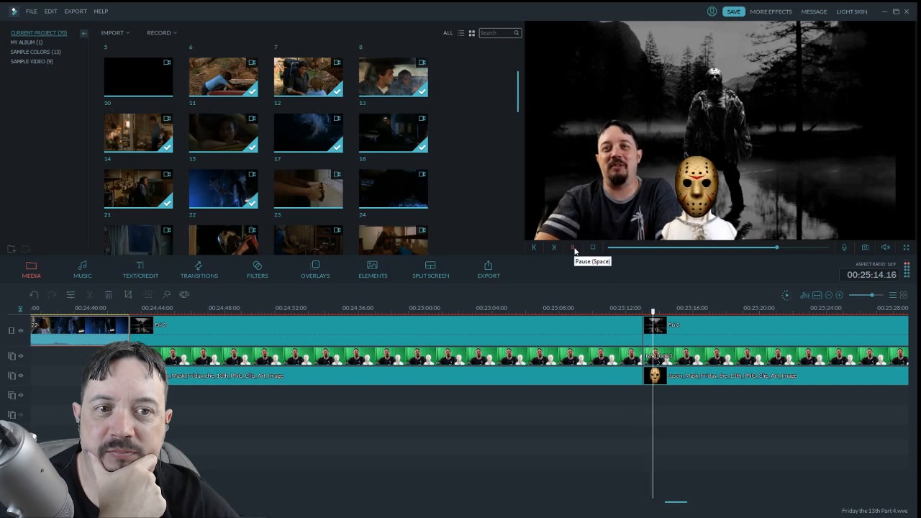
{"action": "left_click", "coordinate": [36, 298]}
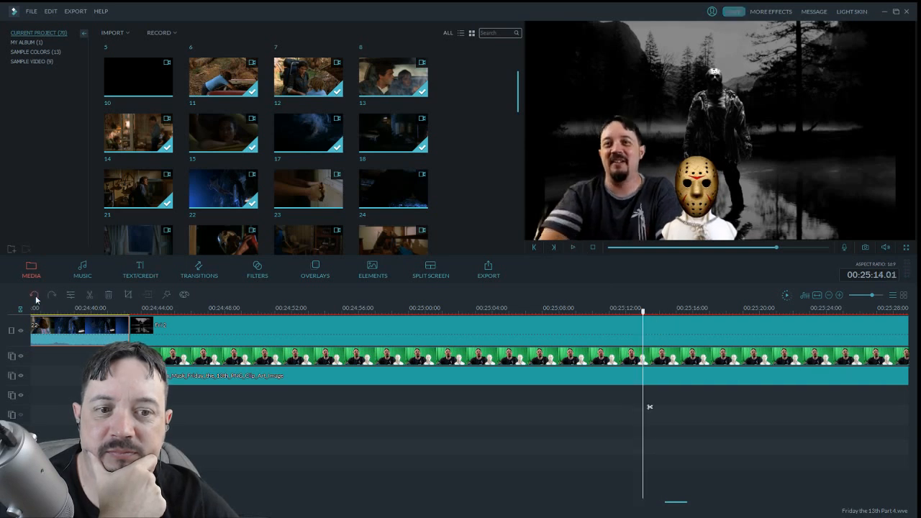
Split the background, green-screen and Jason mask clips at 00:25:15.14, after playing the commentary up to that point
{"action": "left_click", "coordinate": [574, 247]}
{"action": "left_click", "coordinate": [573, 248]}
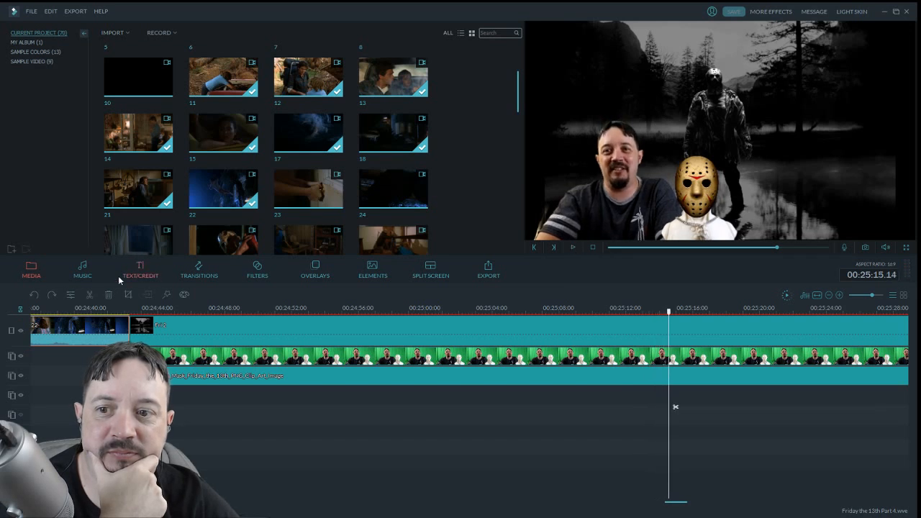
{"action": "left_click", "coordinate": [90, 295]}
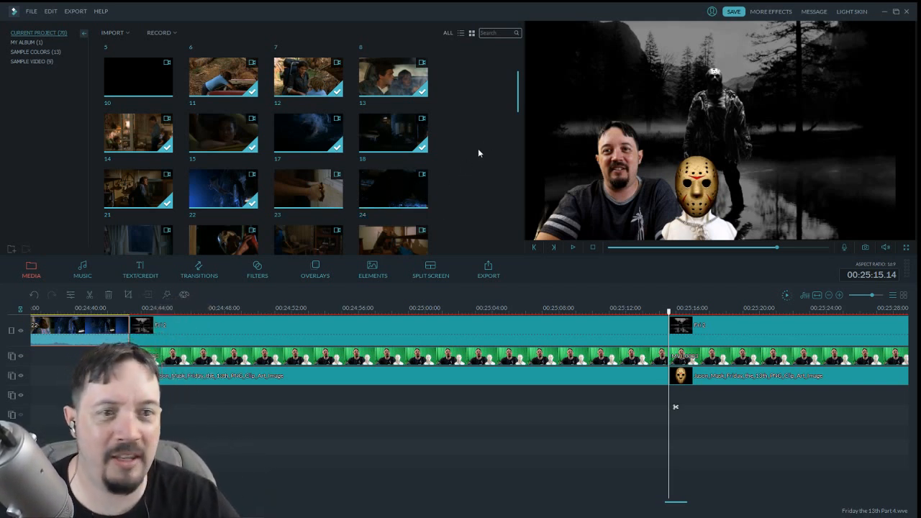
Browse the project's media library for the movie clip that belongs after the commentary ending at 00:25:15.14
{"action": "scroll", "coordinate": [515, 122], "scroll_direction": "down", "scroll_amount": 3}
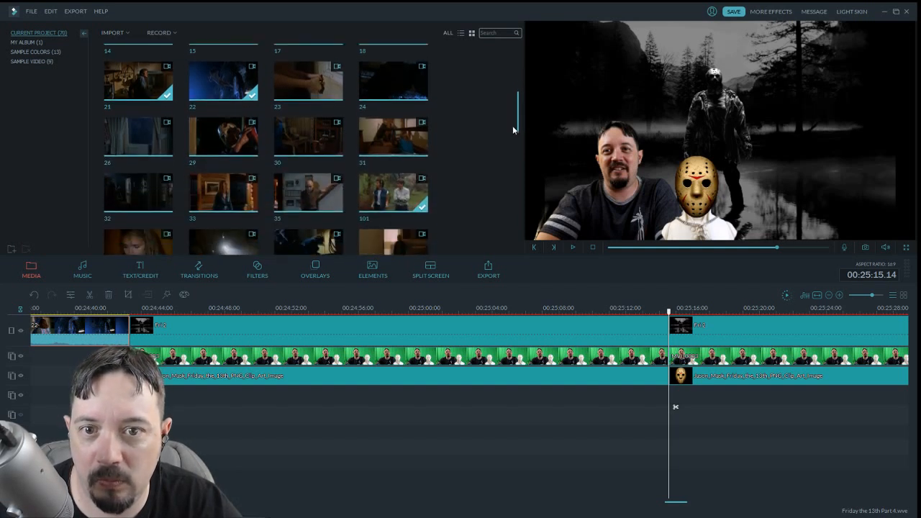
{"action": "scroll", "coordinate": [510, 135], "scroll_direction": "down", "scroll_amount": 2}
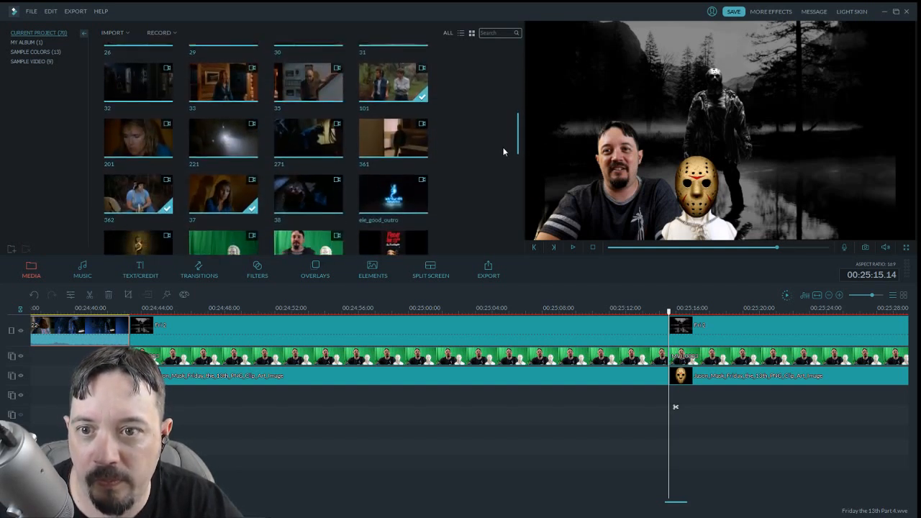
{"action": "scroll", "coordinate": [500, 159], "scroll_direction": "down", "scroll_amount": 1}
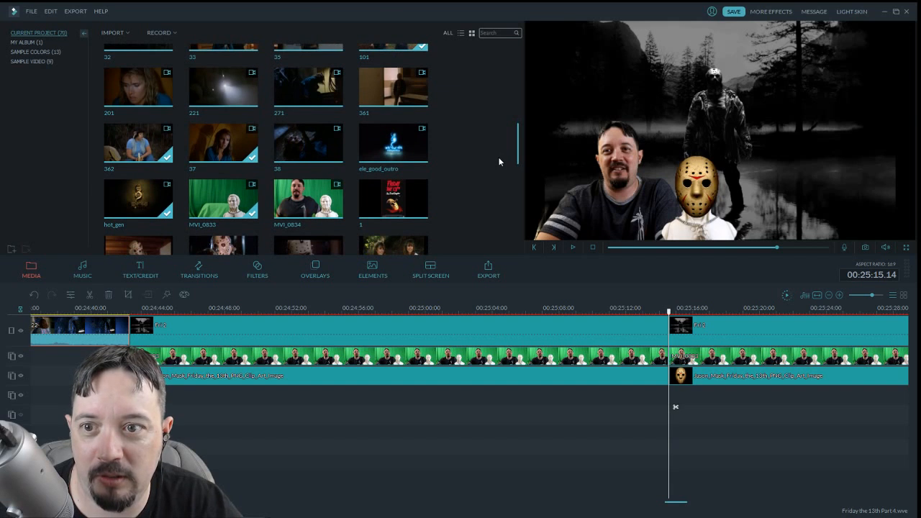
{"action": "scroll", "coordinate": [498, 163], "scroll_direction": "down", "scroll_amount": 3}
{"action": "scroll", "coordinate": [497, 175], "scroll_direction": "down", "scroll_amount": 12}
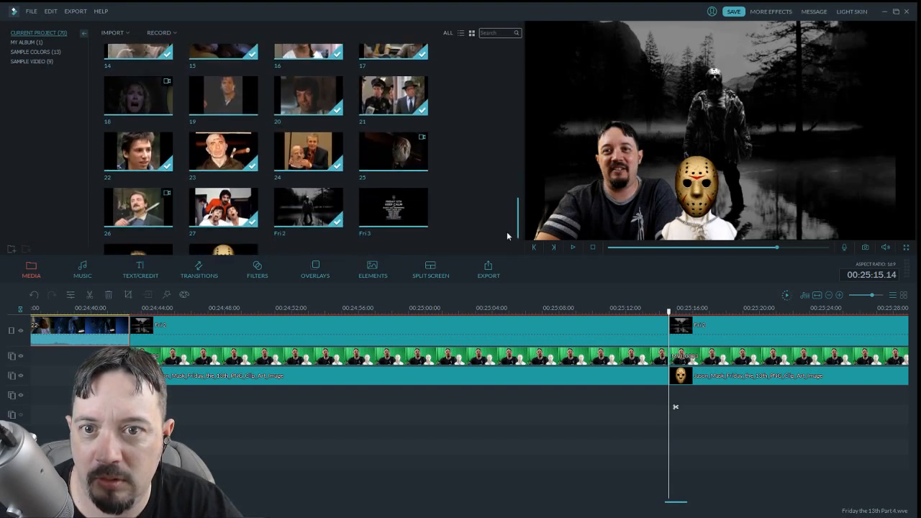
{"action": "scroll", "coordinate": [507, 234], "scroll_direction": "up", "scroll_amount": 8}
{"action": "scroll", "coordinate": [507, 196], "scroll_direction": "up", "scroll_amount": 10}
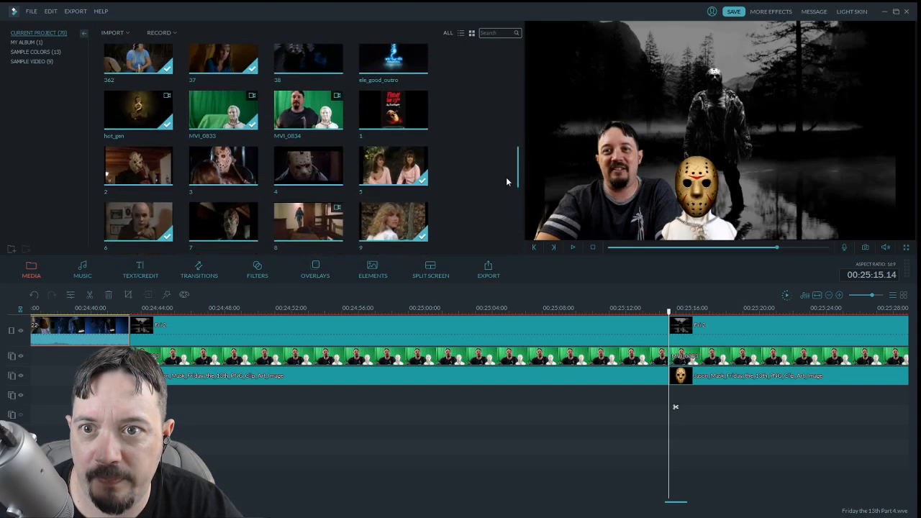
{"action": "scroll", "coordinate": [508, 142], "scroll_direction": "up", "scroll_amount": 3}
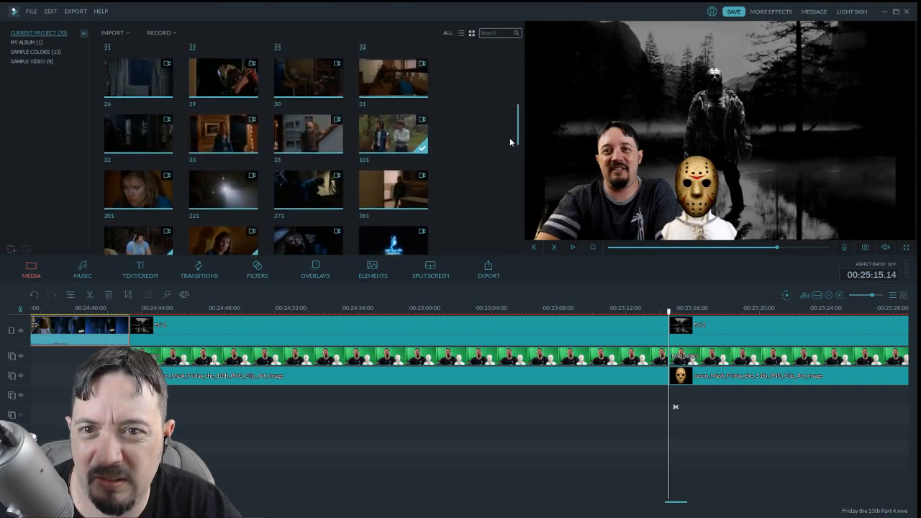
{"action": "scroll", "coordinate": [509, 139], "scroll_direction": "up", "scroll_amount": 1}
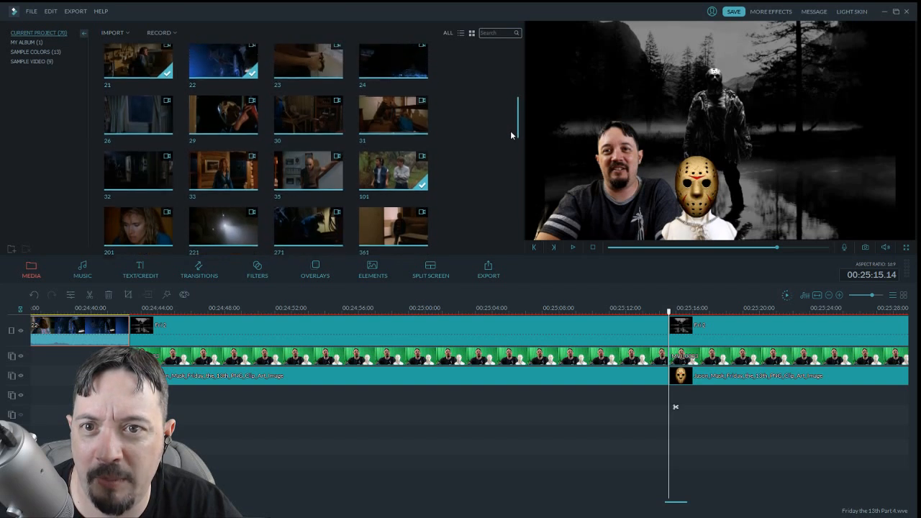
{"action": "scroll", "coordinate": [510, 131], "scroll_direction": "up", "scroll_amount": 1}
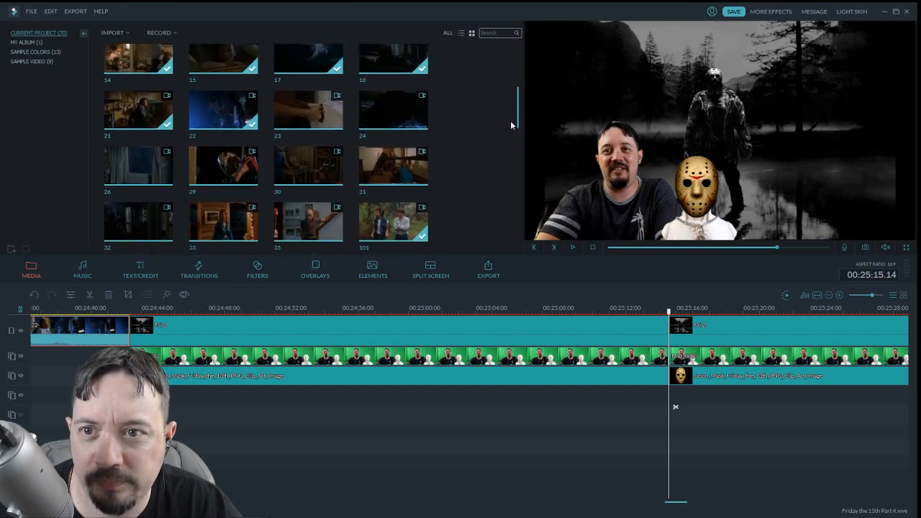
{"action": "scroll", "coordinate": [510, 121], "scroll_direction": "up", "scroll_amount": 2}
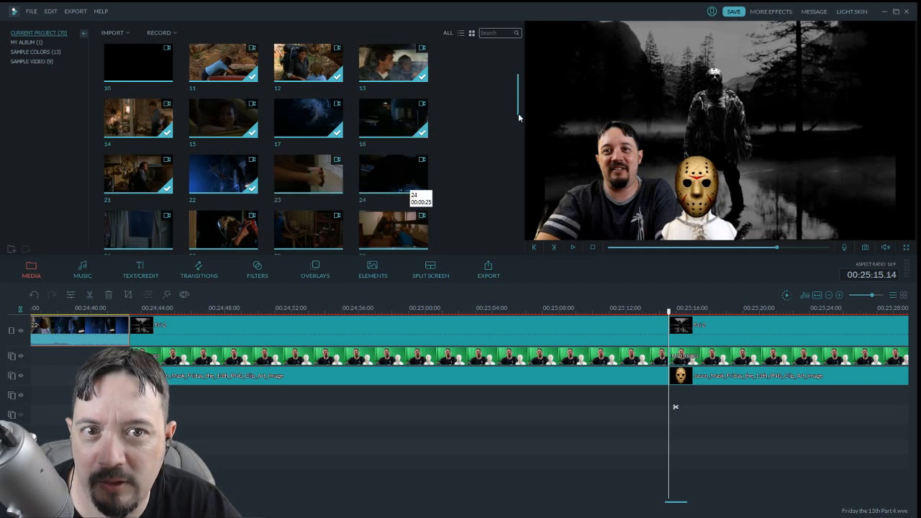
{"action": "left_click_drag", "start_coordinate": [518, 113], "coordinate": [518, 94]}
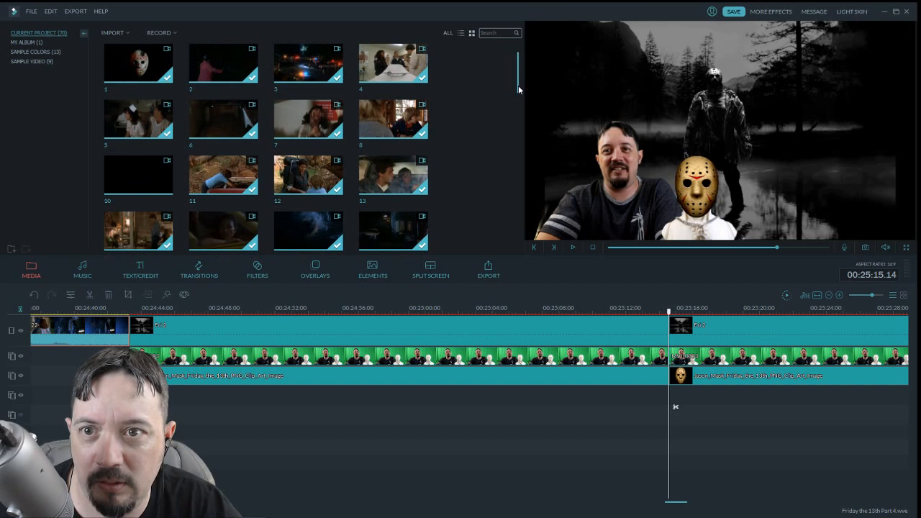
{"action": "left_click_drag", "start_coordinate": [518, 93], "coordinate": [511, 144]}
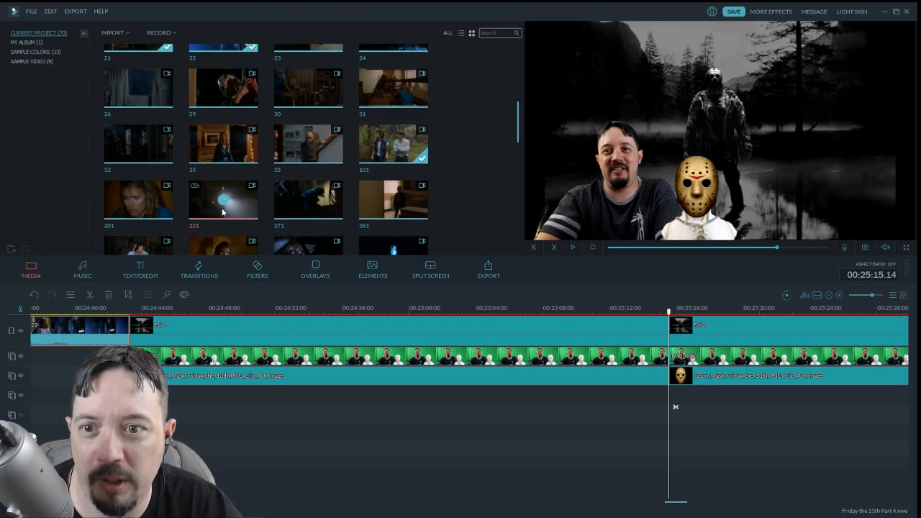
Insert clip 221 from the media library at the split point at 00:25:15.14, between the commentary segments
{"action": "left_click", "coordinate": [244, 209]}
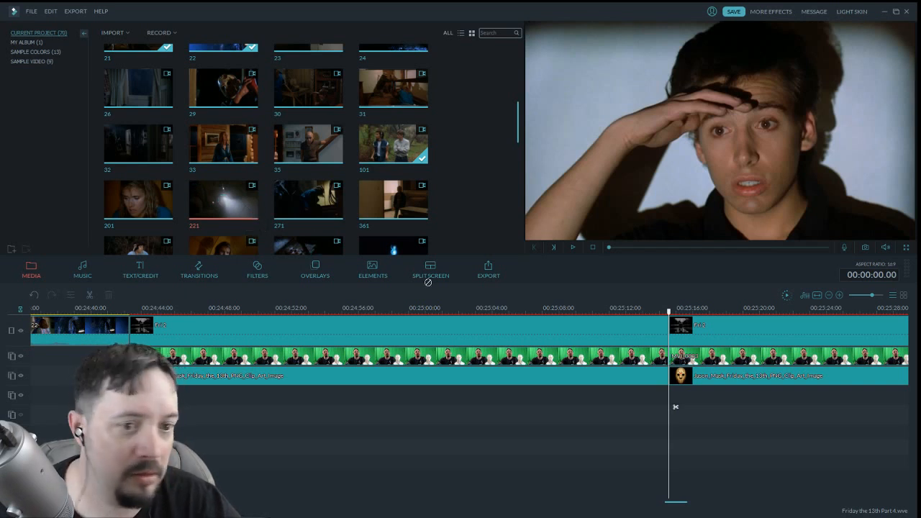
{"action": "left_click_drag", "start_coordinate": [427, 282], "coordinate": [670, 338]}
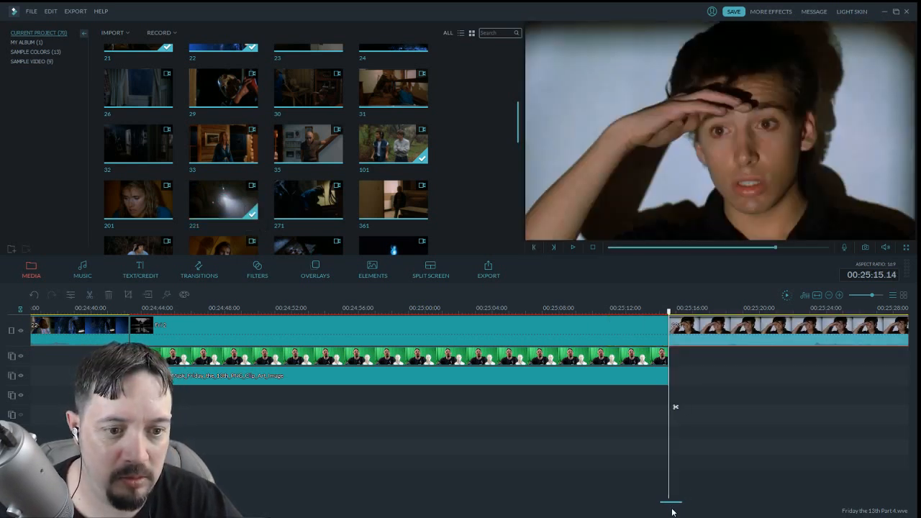
{"action": "left_click_drag", "start_coordinate": [671, 503], "coordinate": [684, 502]}
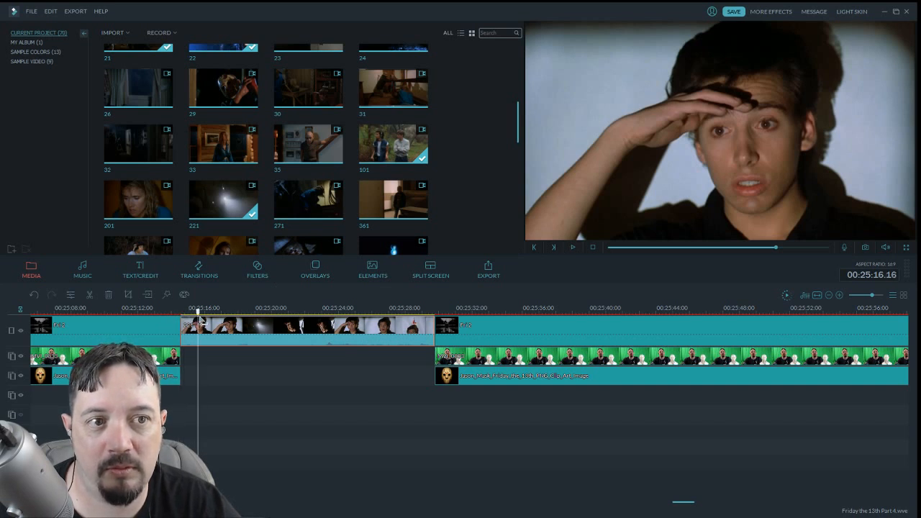
Split clip 221 at 00:25:22.01 and delete the part before the cut
{"action": "left_click_drag", "start_coordinate": [202, 320], "coordinate": [293, 345]}
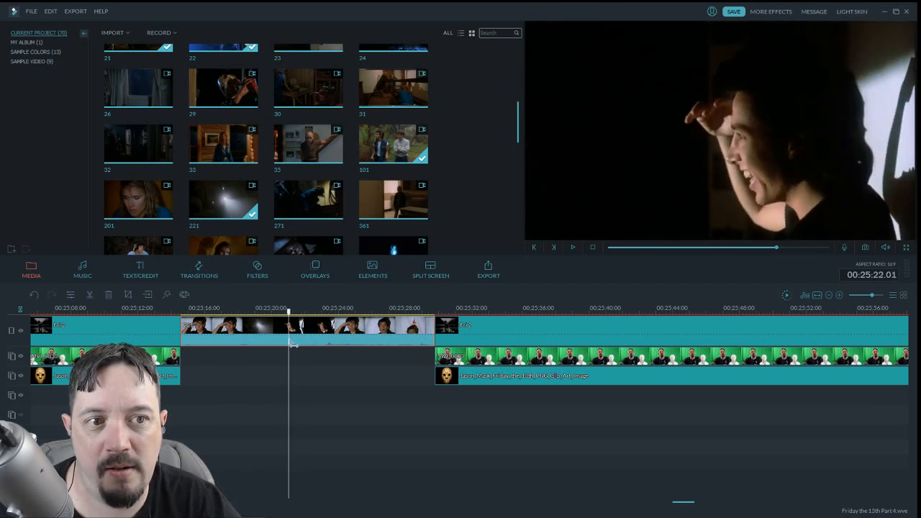
{"action": "left_click", "coordinate": [96, 296]}
{"action": "left_click", "coordinate": [208, 333]}
{"action": "left_click", "coordinate": [109, 296]}
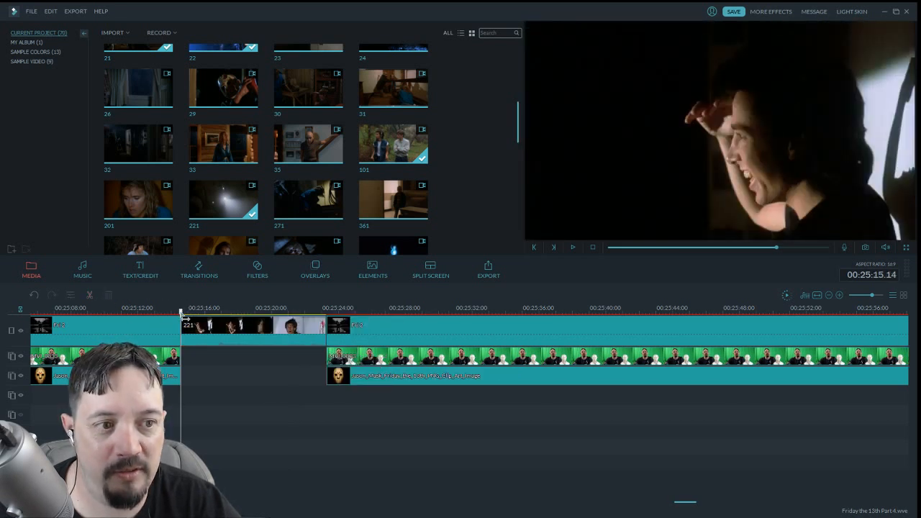
Give clip 221's audio a fade-out of 1.28 s and play the trimmed clip through from its start
{"action": "left_click_drag", "start_coordinate": [286, 333], "coordinate": [330, 341]}
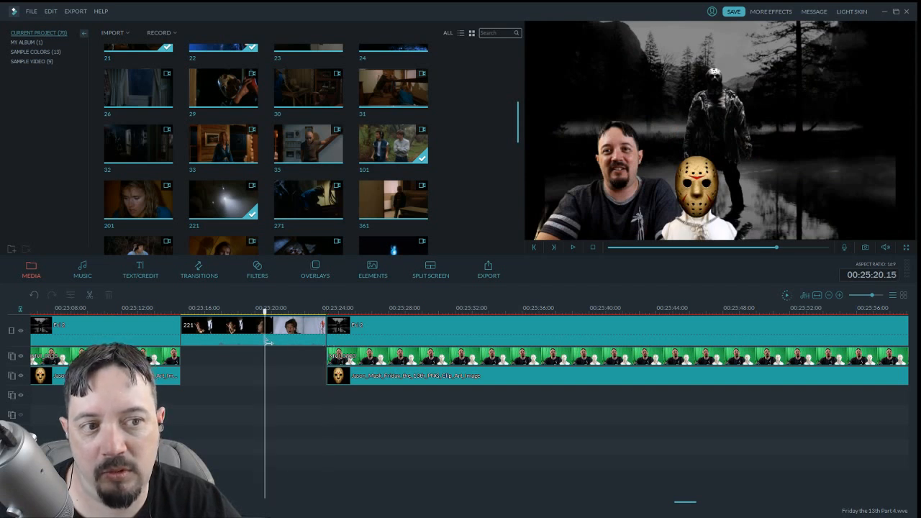
{"action": "key", "text": "Left"}
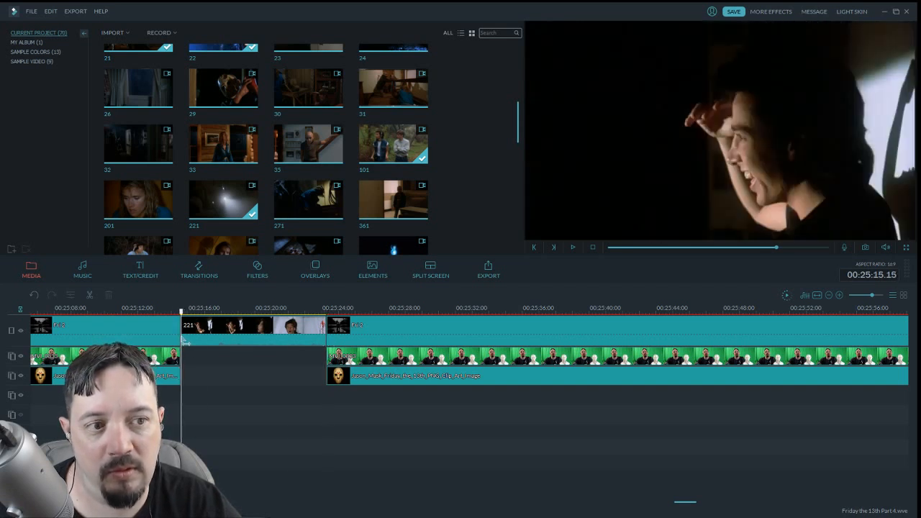
{"action": "mouse_move", "coordinate": [185, 343]}
{"action": "left_mouse_down"}
{"action": "mouse_move", "coordinate": [304, 354]}
{"action": "mouse_move", "coordinate": [181, 353]}
{"action": "left_mouse_up"}
{"action": "double_click", "coordinate": [237, 336]}
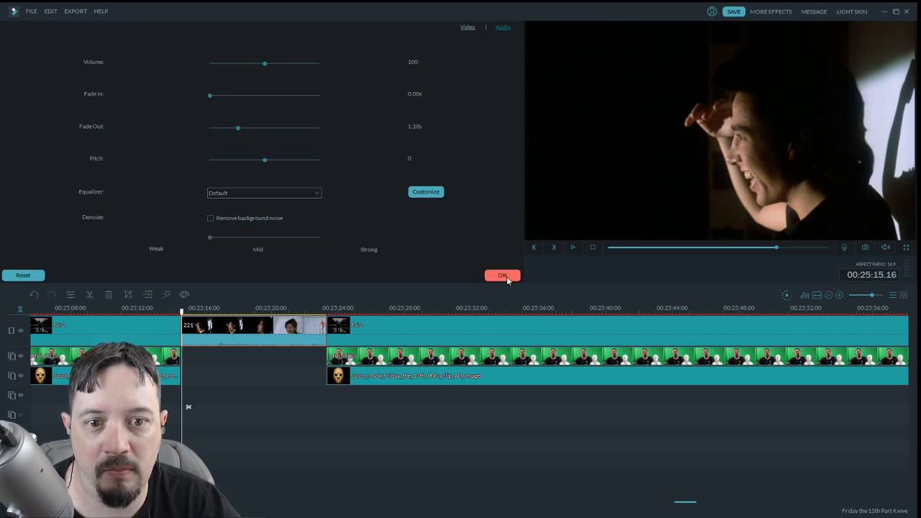
{"action": "left_click", "coordinate": [570, 248]}
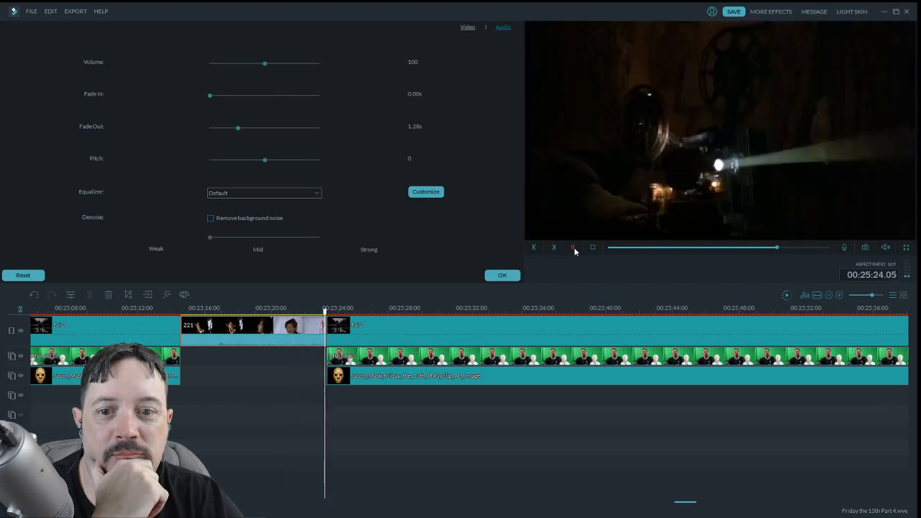
{"action": "left_click", "coordinate": [573, 248]}
{"action": "left_click", "coordinate": [503, 276]}
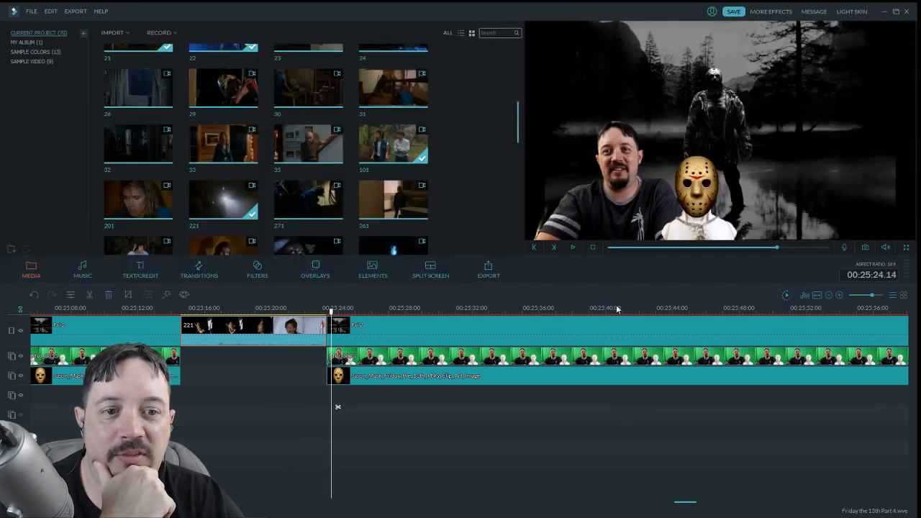
Save the project and split the green-screen commentary after clip 221 at 00:25:28.03
{"action": "left_click", "coordinate": [734, 11]}
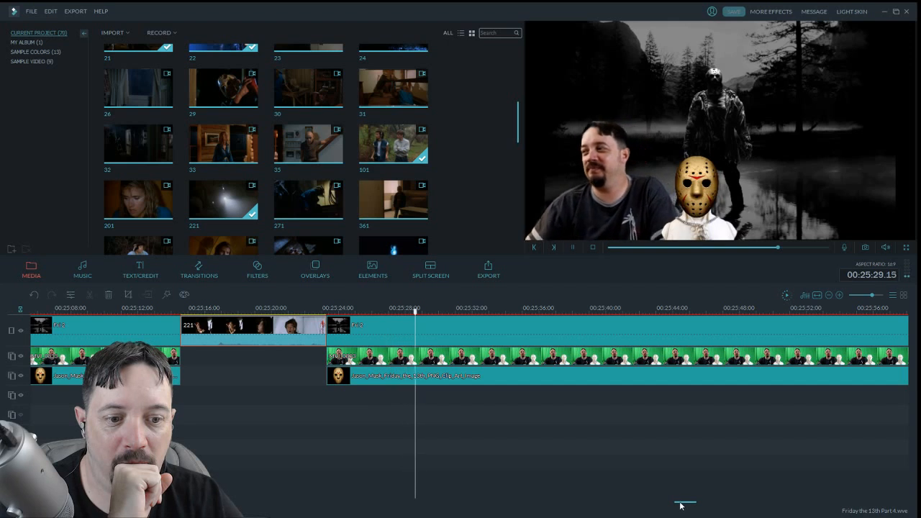
{"action": "left_click_drag", "start_coordinate": [681, 506], "coordinate": [685, 505]}
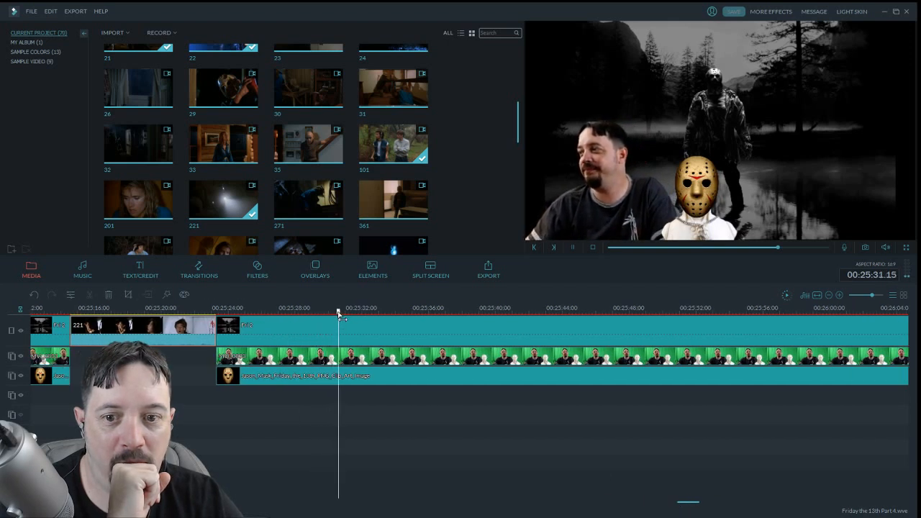
{"action": "left_click_drag", "start_coordinate": [278, 320], "coordinate": [250, 320]}
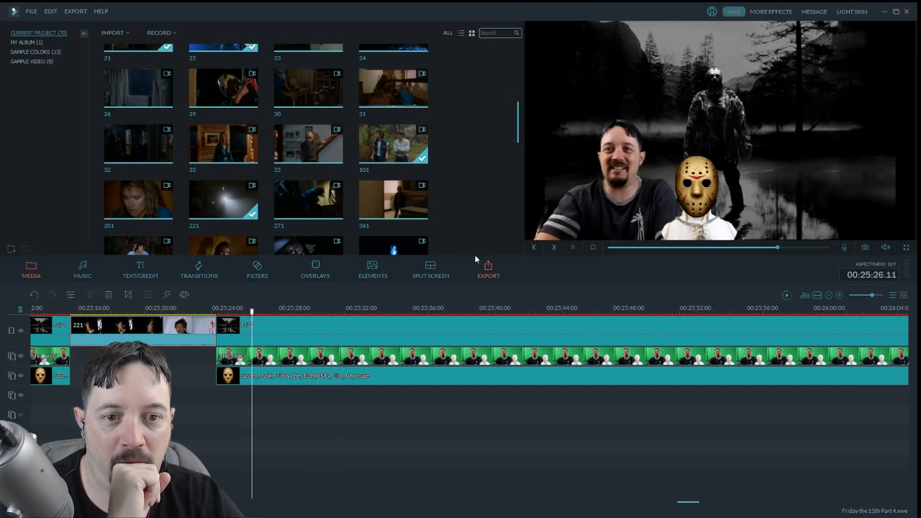
{"action": "left_click", "coordinate": [573, 249]}
{"action": "left_click", "coordinate": [331, 360]}
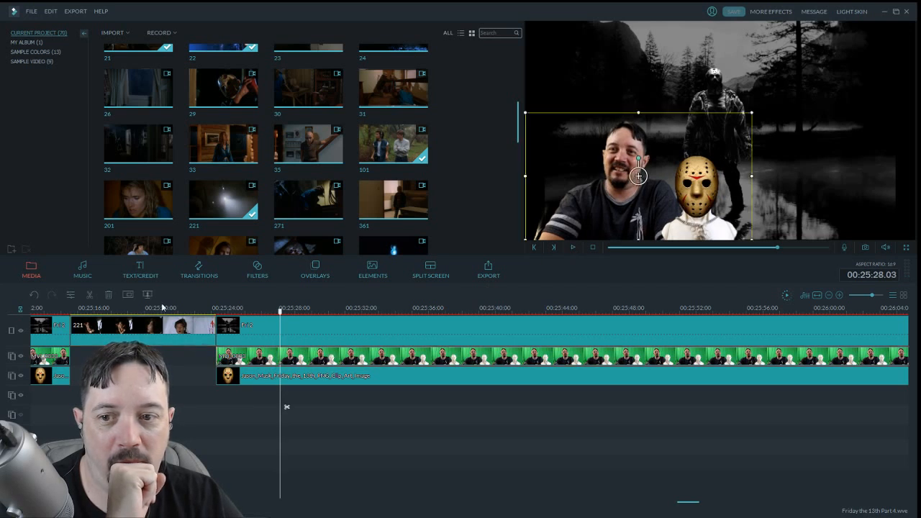
{"action": "left_click", "coordinate": [90, 295]}
Play the commentary after the new cut, and step back frame by frame through the end of clip 221
{"action": "left_click", "coordinate": [573, 247]}
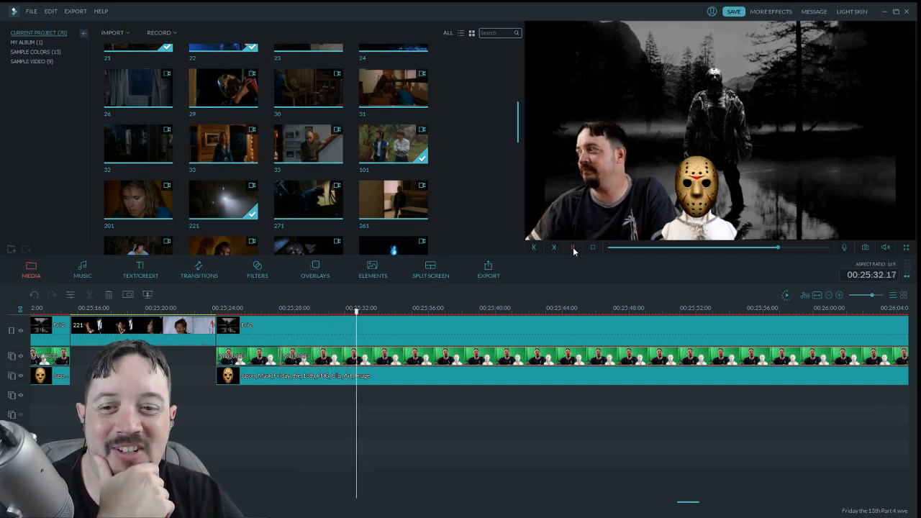
{"action": "left_click", "coordinate": [573, 248]}
{"action": "left_click_drag", "start_coordinate": [365, 323], "coordinate": [358, 321]}
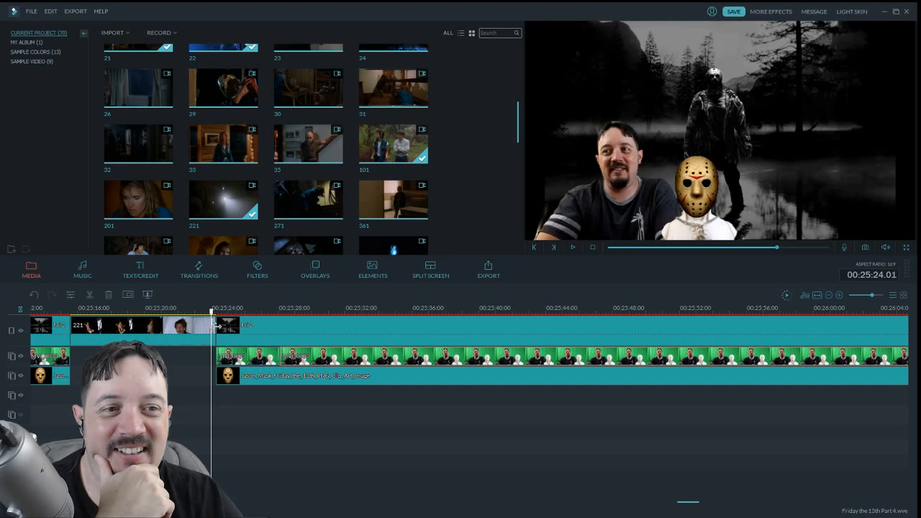
{"action": "key", "text": "Left"}
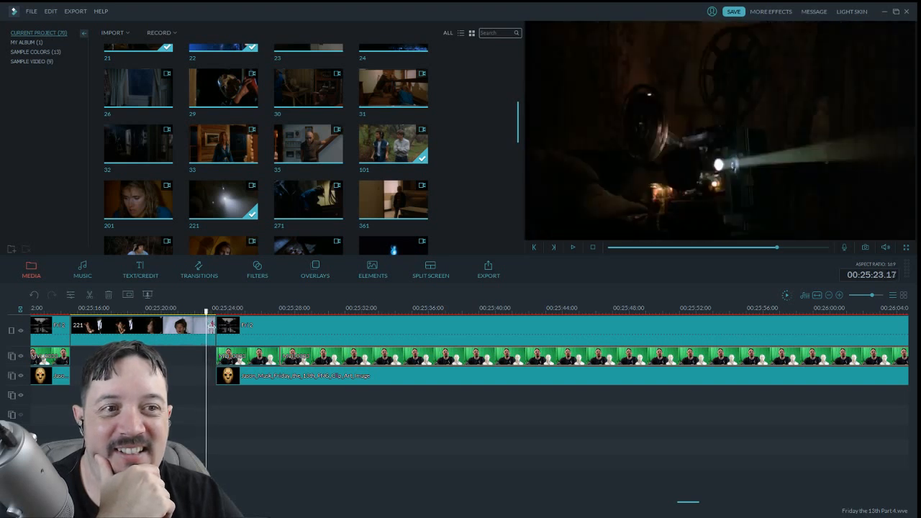
{"action": "key", "text": "Left"}
{"action": "key", "text": "Left"}
{"action": "key", "text": "Left"}
{"action": "key", "text": "Left"}
{"action": "key", "text": "Left"}
{"action": "key", "text": "Left"}
{"action": "key", "text": "Left"}
{"action": "key", "text": "Left"}
{"action": "key", "text": "Left"}
{"action": "key", "text": "Left"}
{"action": "key", "text": "Left"}
{"action": "key", "text": "Left"}
{"action": "key", "text": "Left"}
{"action": "key", "text": "Left"}
{"action": "key", "text": "Left"}
{"action": "key", "text": "Left"}
{"action": "key", "text": "Left"}
{"action": "key", "text": "Left"}
{"action": "key", "text": "Left"}
{"action": "key", "text": "Left"}
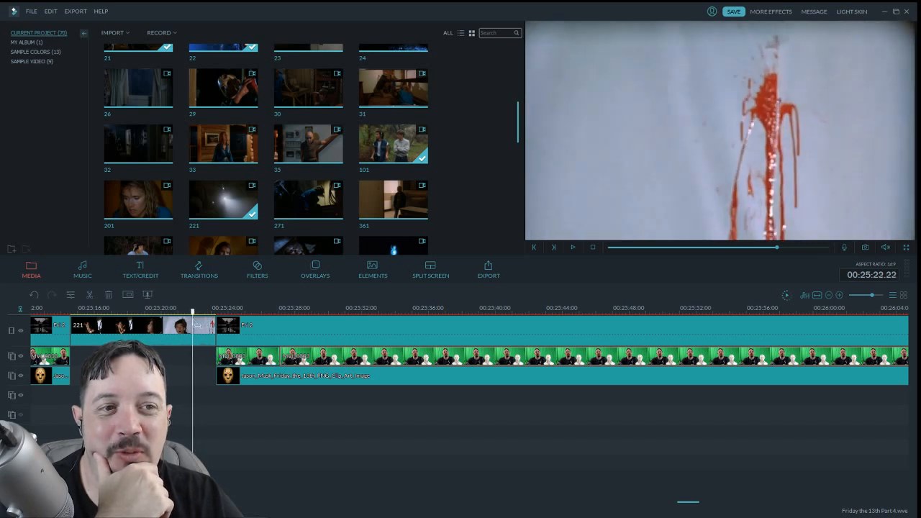
{"action": "left_click_drag", "start_coordinate": [264, 332], "coordinate": [204, 328]}
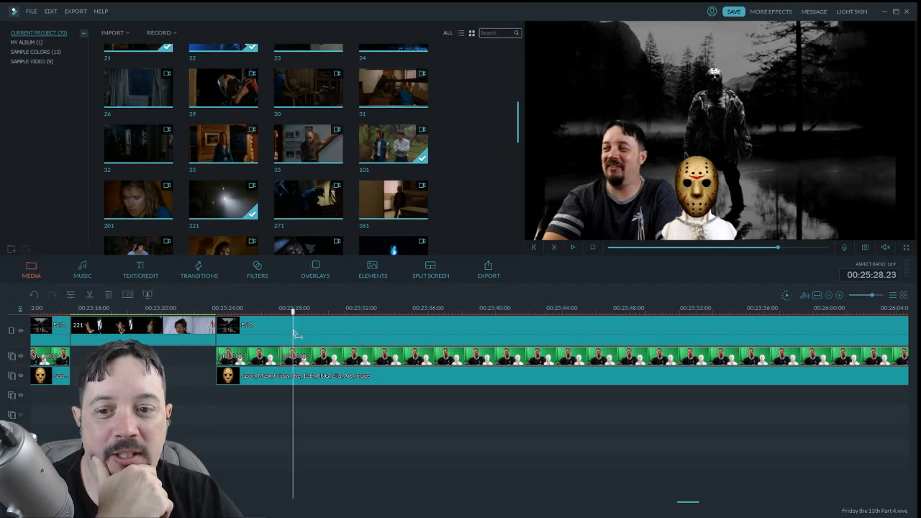
Play the commentary from 00:25:29.07 to find its next cut and split the green-screen clip at 00:25:38.02
{"action": "left_click_drag", "start_coordinate": [295, 333], "coordinate": [302, 335]}
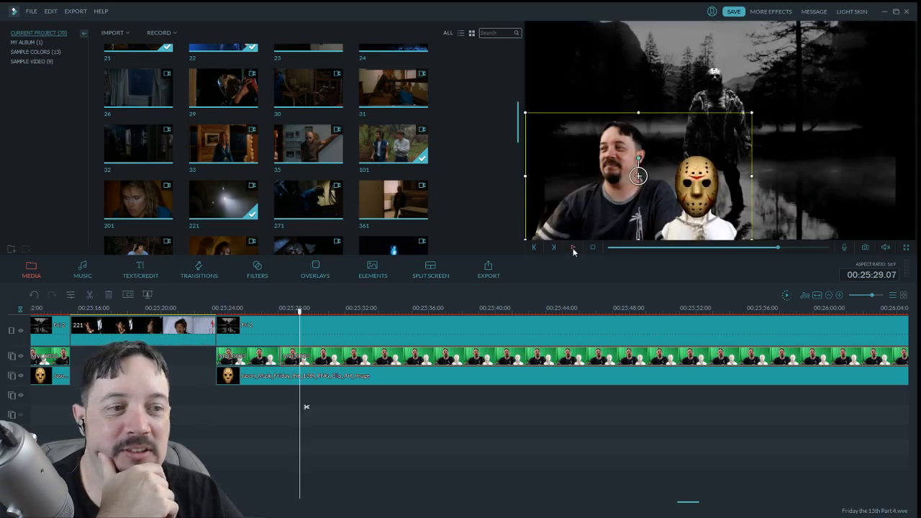
{"action": "left_click", "coordinate": [573, 248]}
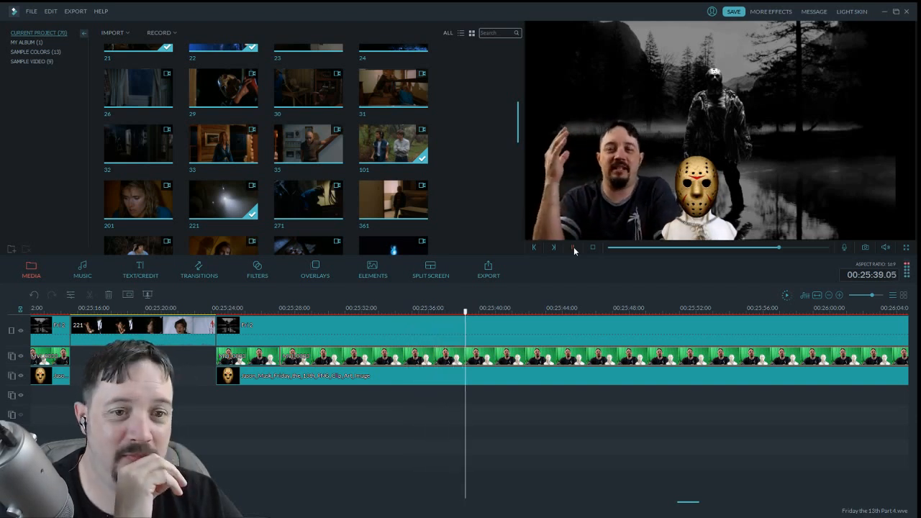
{"action": "left_click", "coordinate": [573, 247]}
{"action": "left_click_drag", "start_coordinate": [467, 311], "coordinate": [449, 324]}
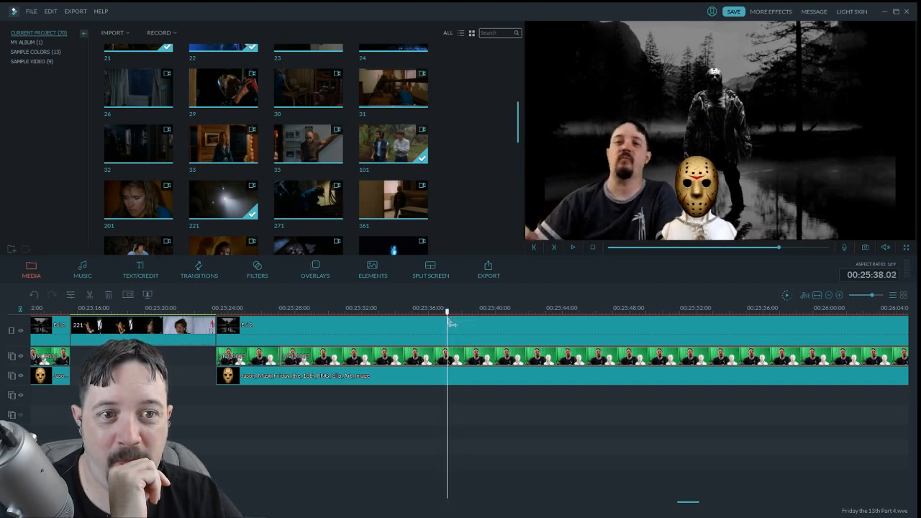
{"action": "left_click", "coordinate": [416, 366]}
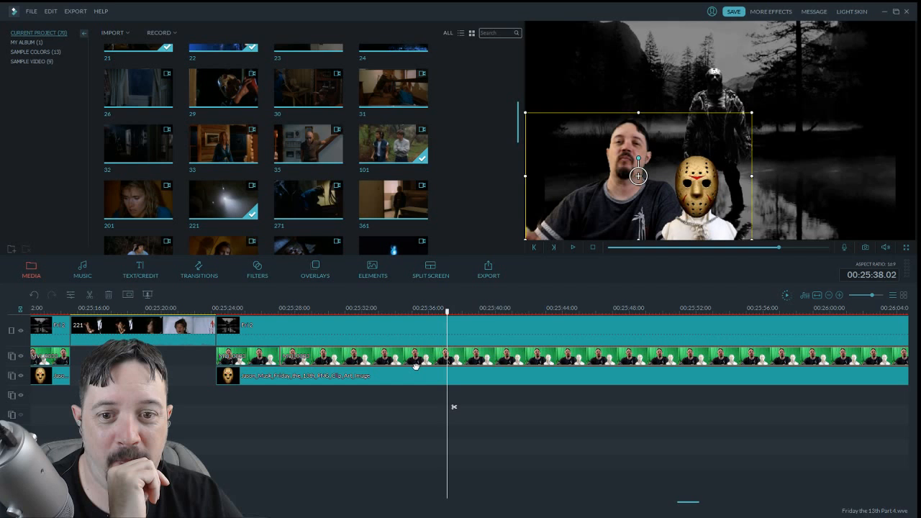
{"action": "left_click", "coordinate": [454, 406]}
{"action": "left_click", "coordinate": [287, 407]}
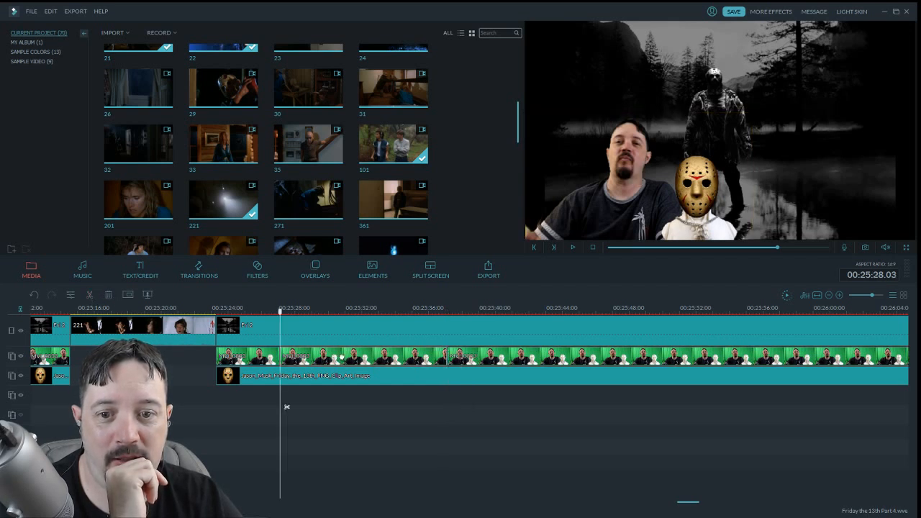
Delete the commentary segment between 00:25:28.03 and 00:25:38.02 and move the following green-screen clip back to close the gap
{"action": "left_click", "coordinate": [108, 295]}
{"action": "left_click_drag", "start_coordinate": [493, 356], "coordinate": [338, 353]}
{"action": "left_click_drag", "start_coordinate": [417, 332], "coordinate": [317, 327]}
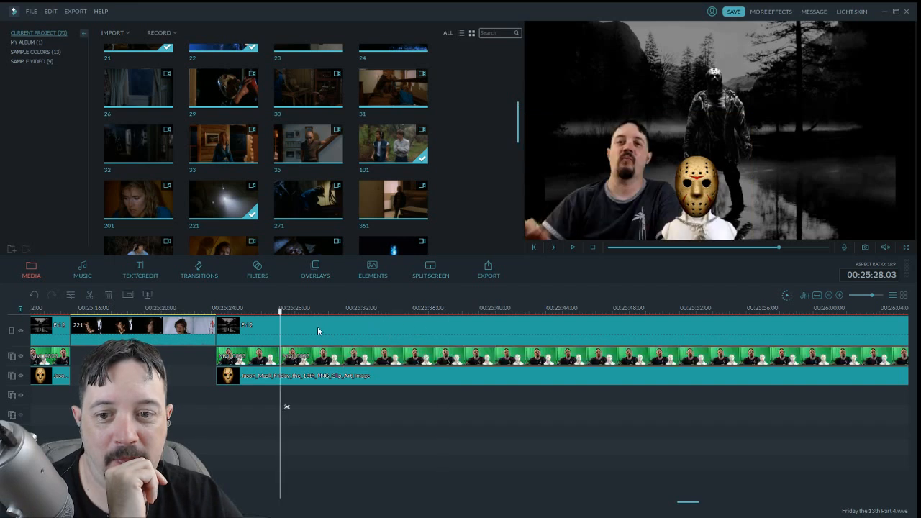
Save the project, play the commentary from 00:25:28.03, and split the green-screen clip at 00:25:48.24
{"action": "left_click", "coordinate": [573, 248]}
{"action": "left_click", "coordinate": [734, 11]}
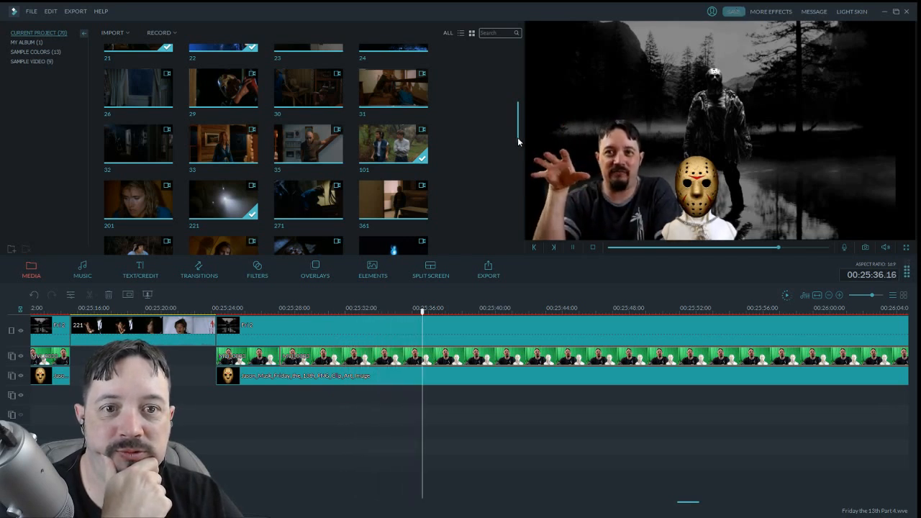
{"action": "scroll", "coordinate": [518, 137], "scroll_direction": "up", "scroll_amount": 1}
{"action": "scroll", "coordinate": [518, 136], "scroll_direction": "down", "scroll_amount": 2}
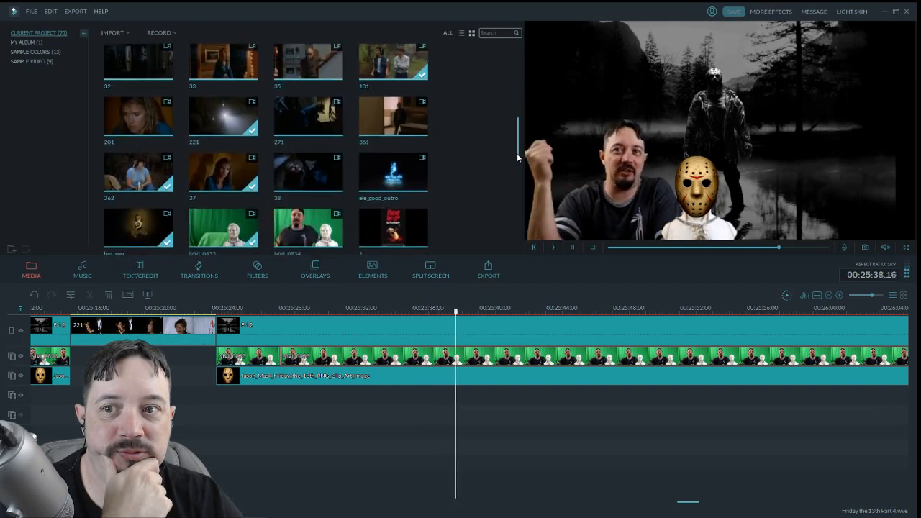
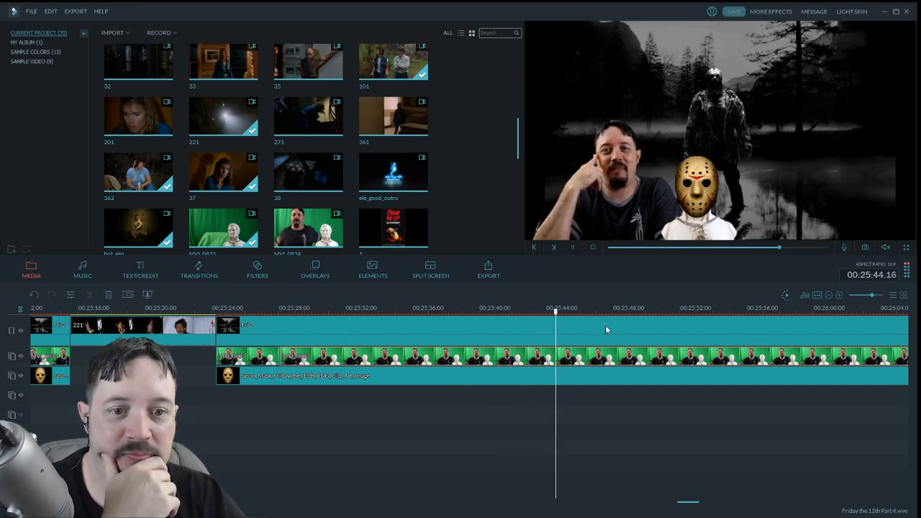
{"action": "left_click", "coordinate": [572, 248]}
{"action": "left_click", "coordinate": [90, 293]}
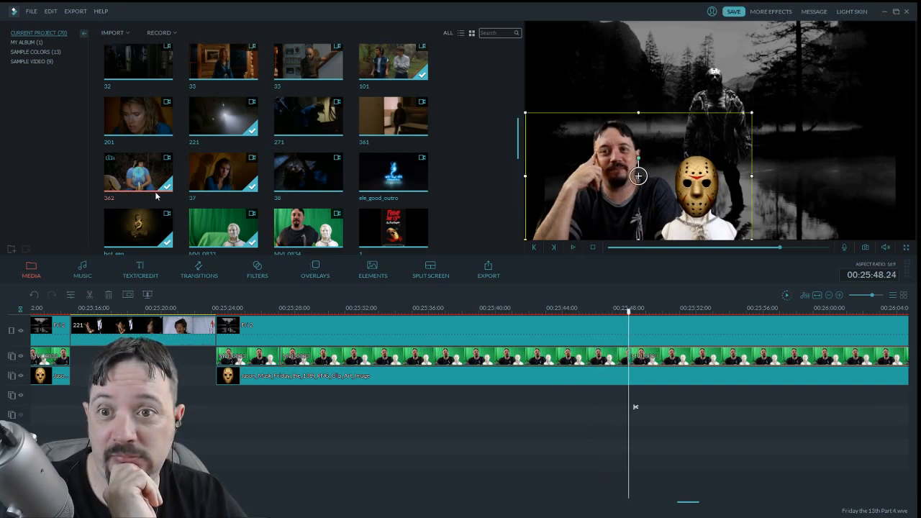
Insert movie clip 37 directly after clip 221, split it at 00:25:29.16, and delete the part before the cut
{"action": "left_click", "coordinate": [229, 182]}
{"action": "left_click_drag", "start_coordinate": [633, 338], "coordinate": [634, 335]}
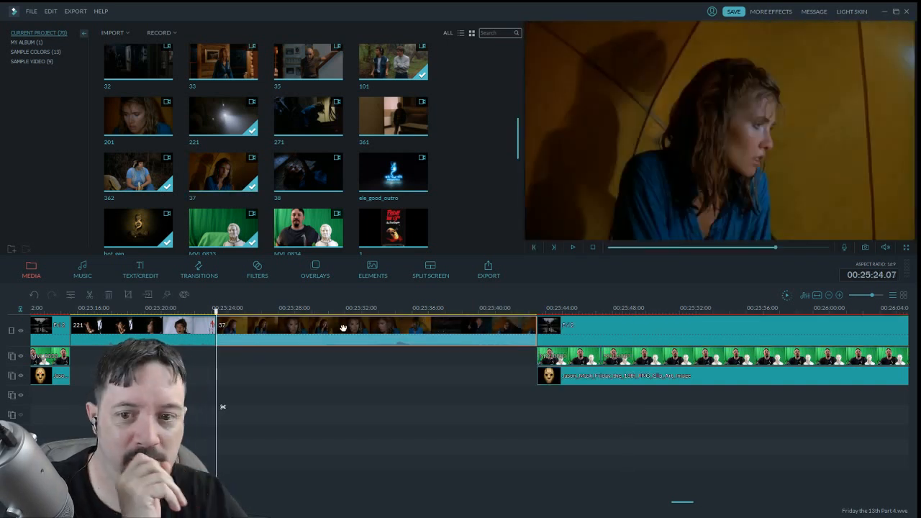
{"action": "left_click_drag", "start_coordinate": [248, 319], "coordinate": [308, 330]}
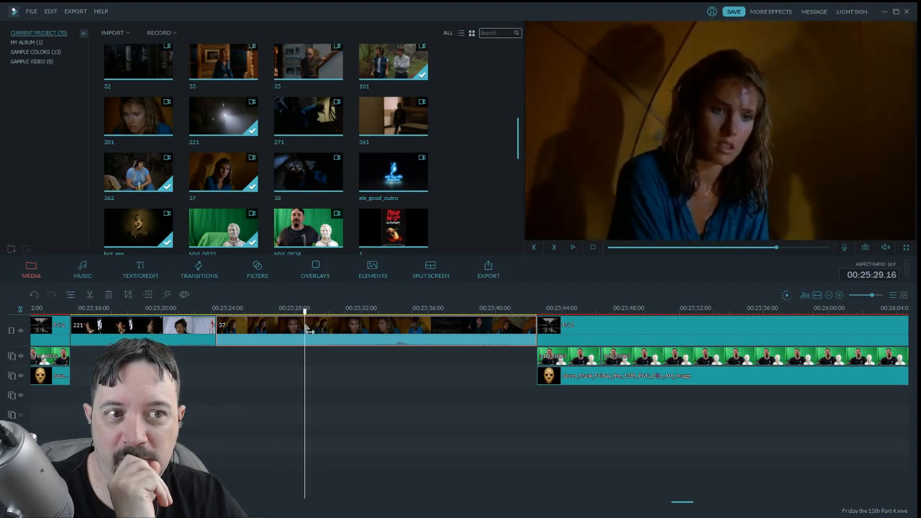
{"action": "left_click", "coordinate": [90, 295]}
{"action": "left_click", "coordinate": [235, 337]}
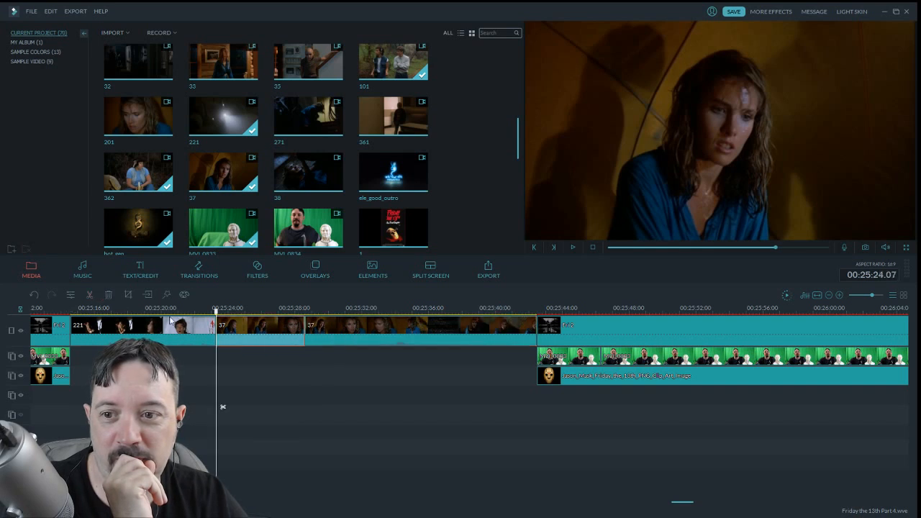
{"action": "key", "text": "Delete"}
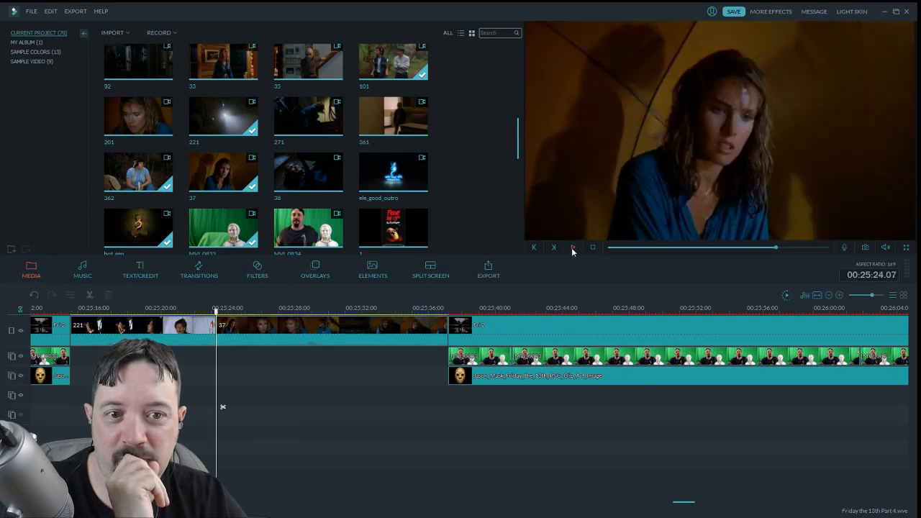
Play clip 37 to find its end point, split it at 00:25:36.22, and delete the remainder
{"action": "left_click", "coordinate": [573, 247]}
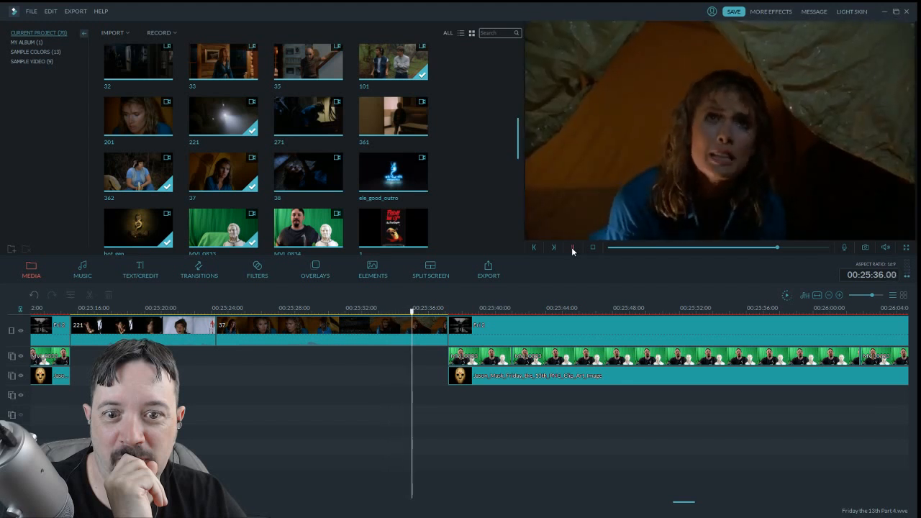
{"action": "left_click", "coordinate": [573, 247]}
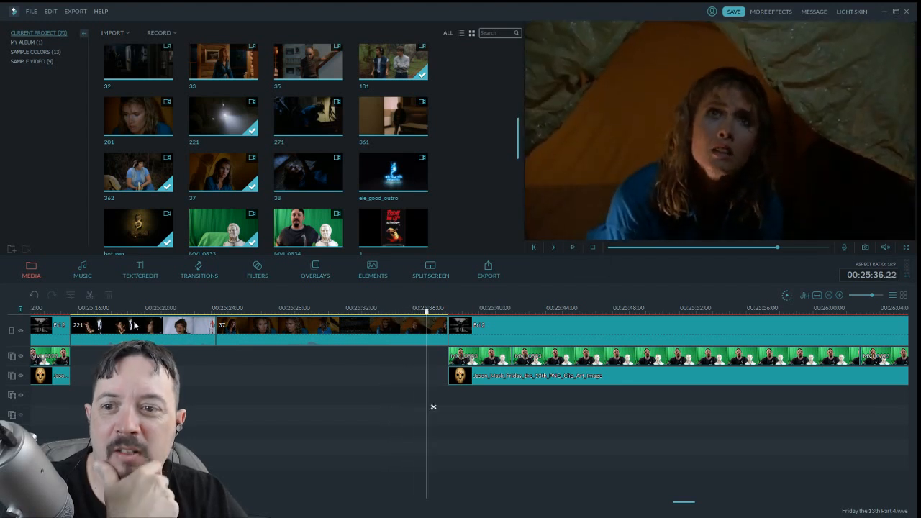
{"action": "left_click", "coordinate": [88, 294]}
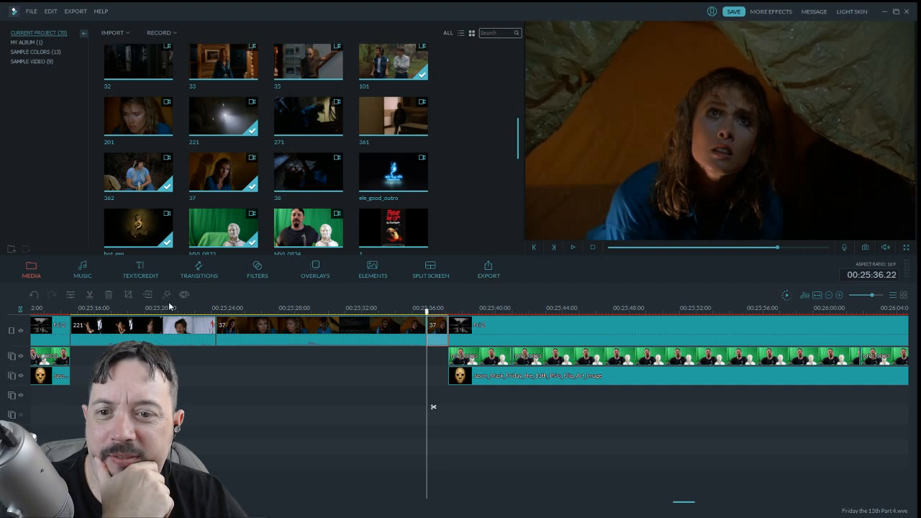
{"action": "key", "text": "Delete"}
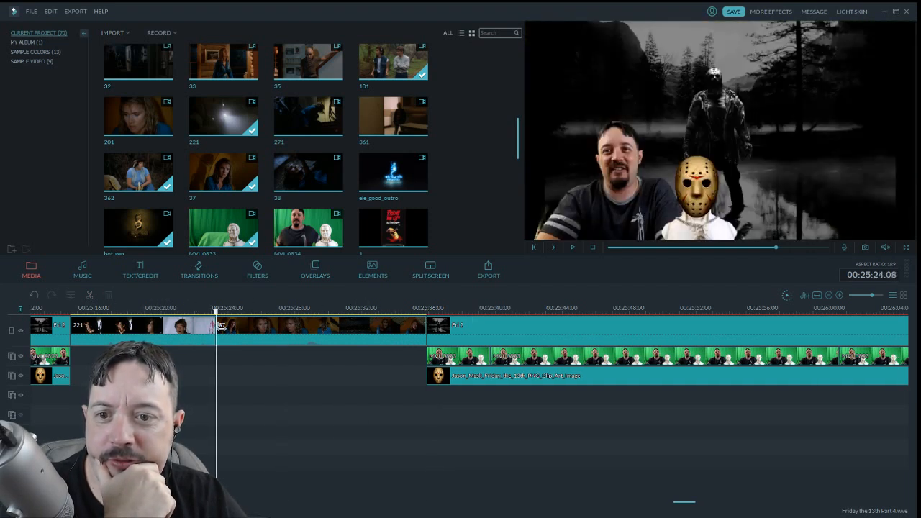
Split the shortened clip 37 again at 00:25:29.16 and delete the portion before the cut
{"action": "left_click_drag", "start_coordinate": [252, 330], "coordinate": [311, 355]}
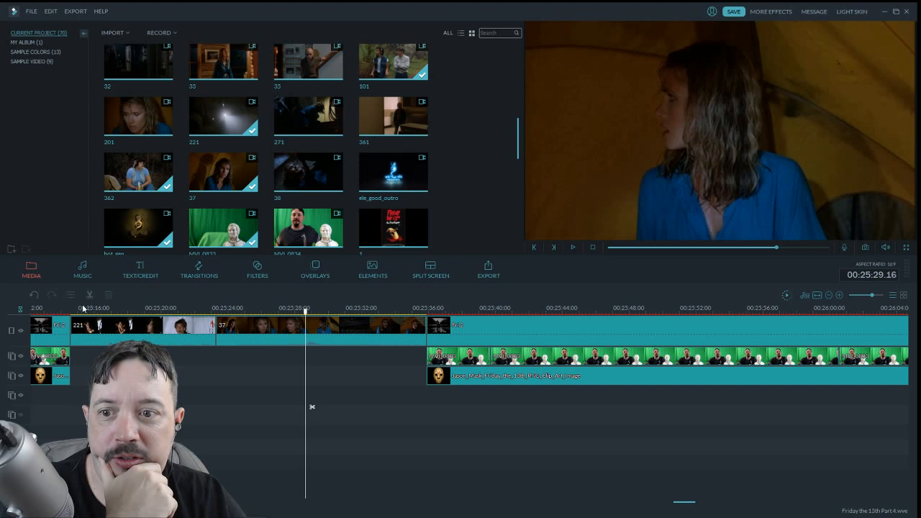
{"action": "left_click", "coordinate": [240, 334]}
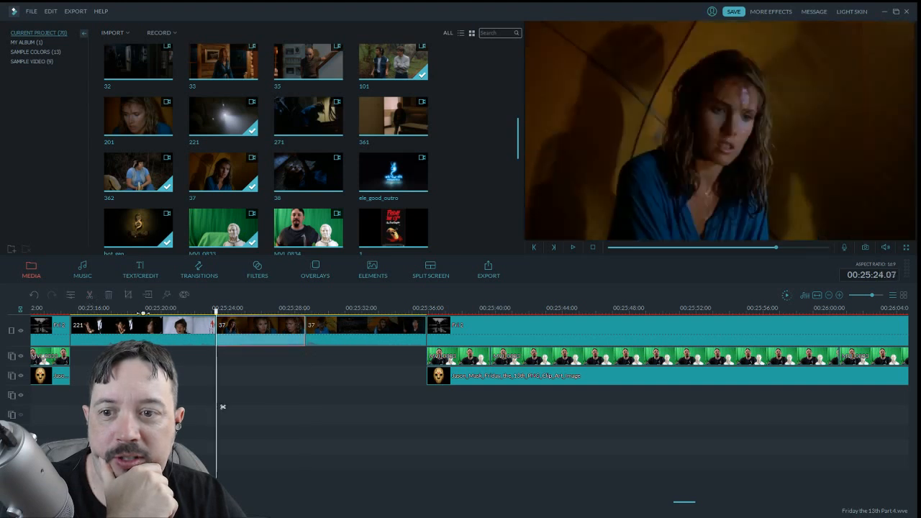
{"action": "left_click", "coordinate": [107, 295]}
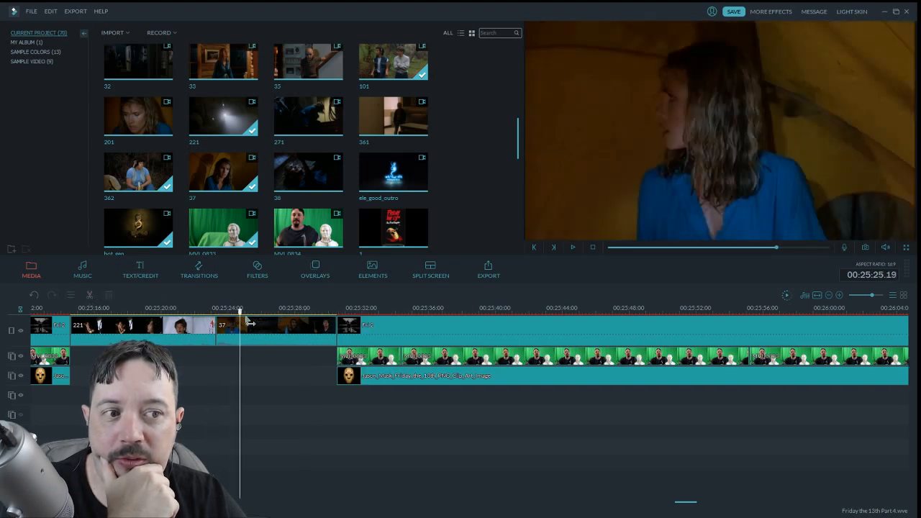
Give clip 37's audio a fade-out of 1.24 s
{"action": "left_click_drag", "start_coordinate": [248, 323], "coordinate": [369, 341]}
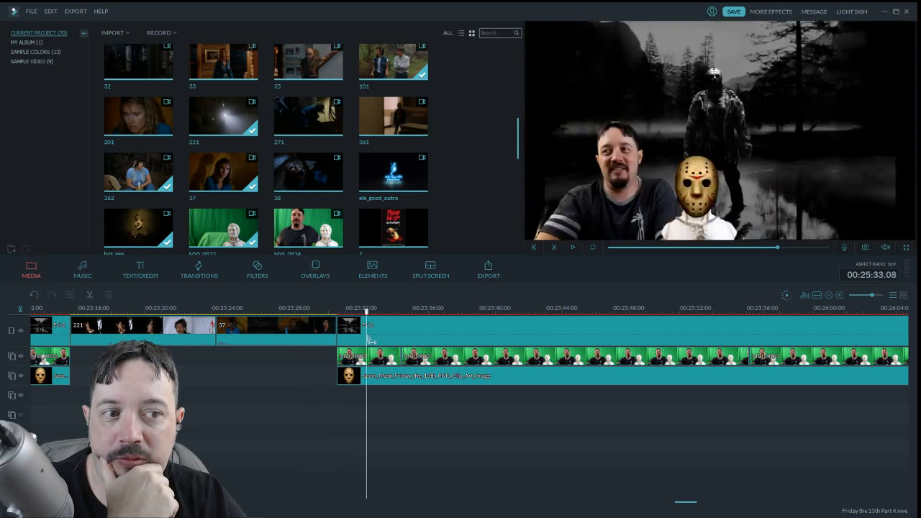
{"action": "double_click", "coordinate": [319, 334]}
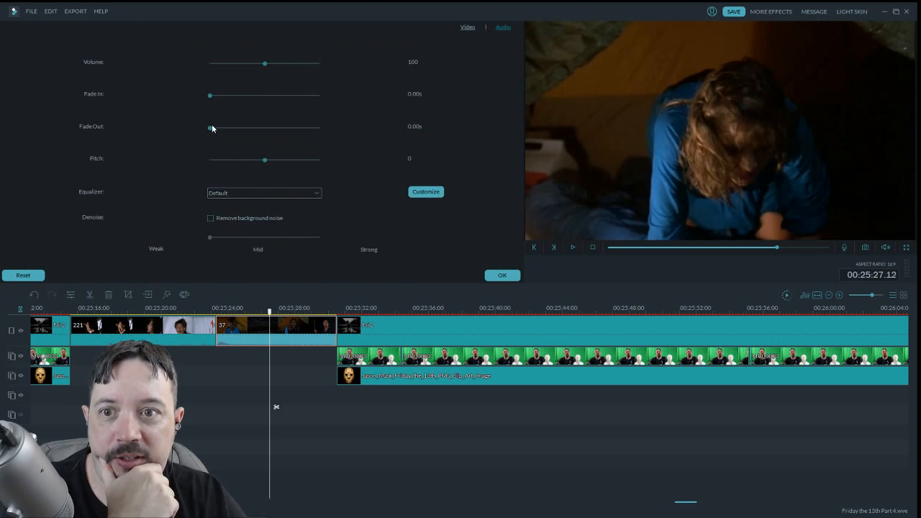
{"action": "left_click_drag", "start_coordinate": [213, 128], "coordinate": [232, 134]}
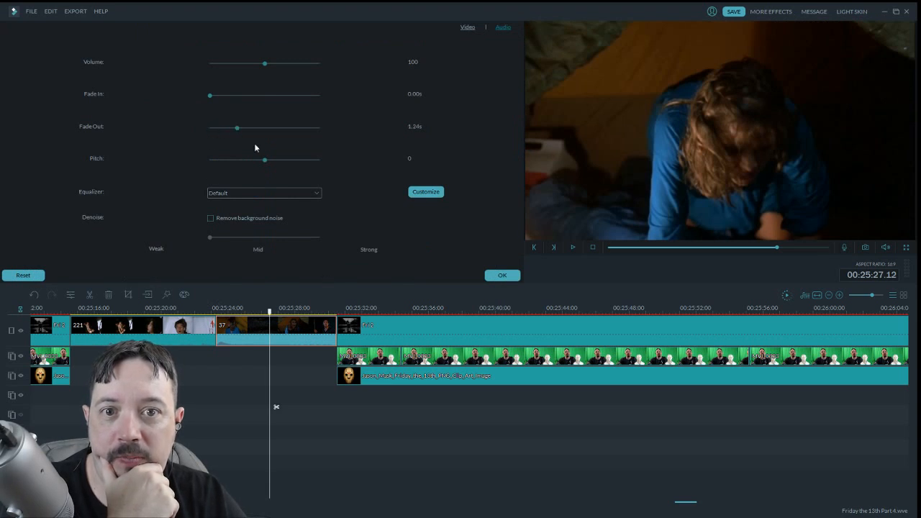
{"action": "left_click", "coordinate": [503, 276]}
Play clip 37 through into the following commentary and split the green-screen clip at 00:25:32.21
{"action": "left_click_drag", "start_coordinate": [273, 318], "coordinate": [210, 321]}
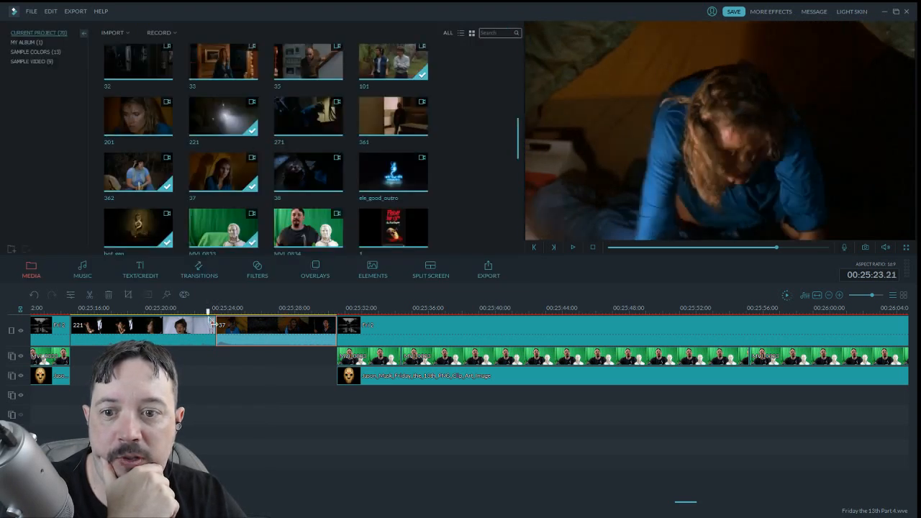
{"action": "left_click", "coordinate": [575, 247]}
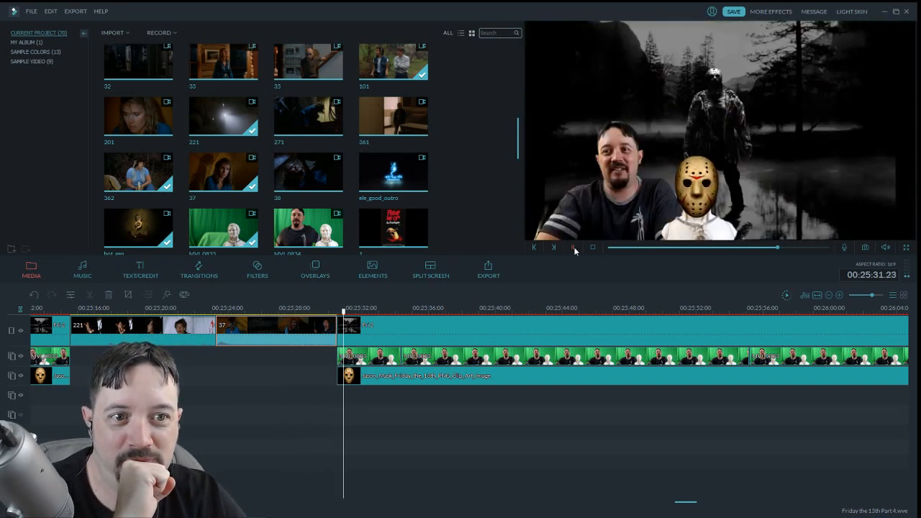
{"action": "left_click", "coordinate": [574, 250]}
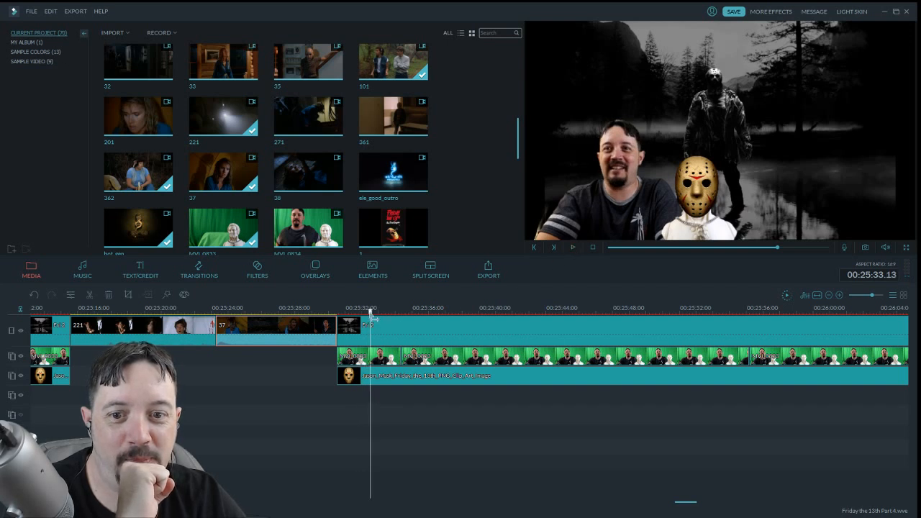
{"action": "left_click_drag", "start_coordinate": [372, 317], "coordinate": [364, 321]}
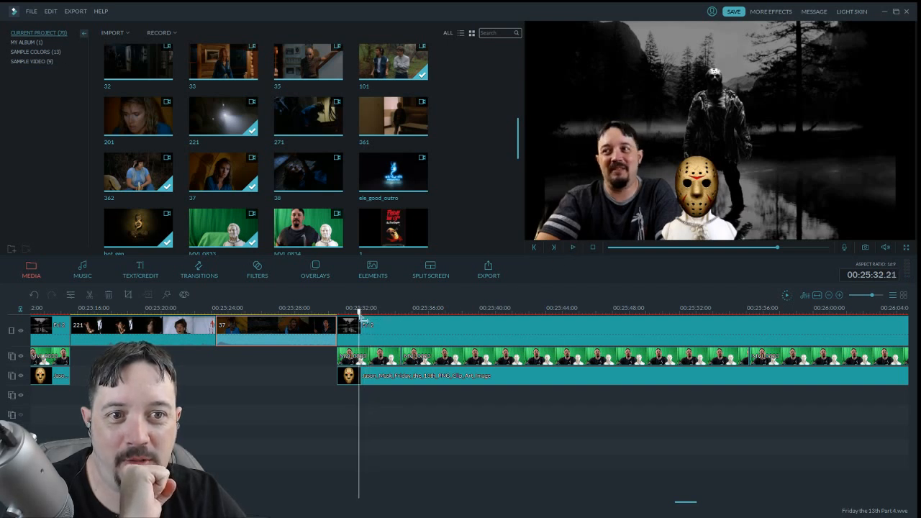
{"action": "left_click", "coordinate": [351, 357]}
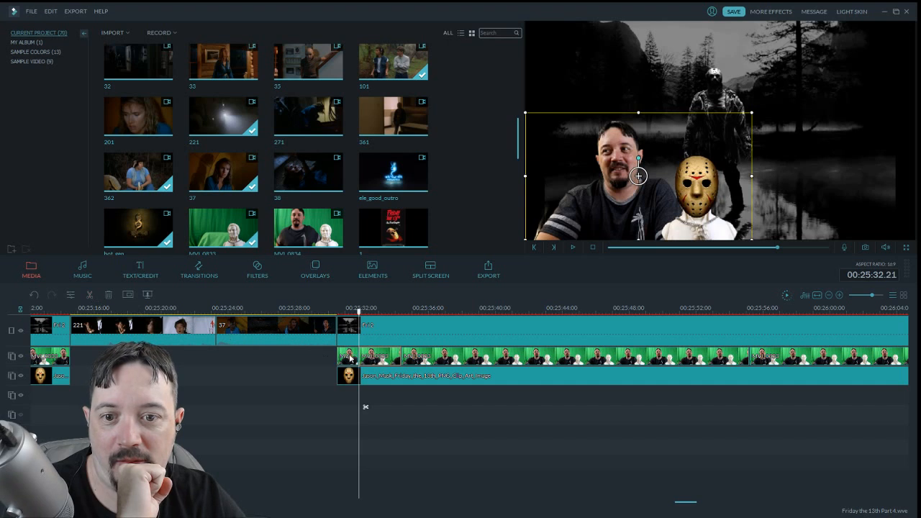
{"action": "left_click", "coordinate": [337, 309]}
{"action": "key", "text": "Delete"}
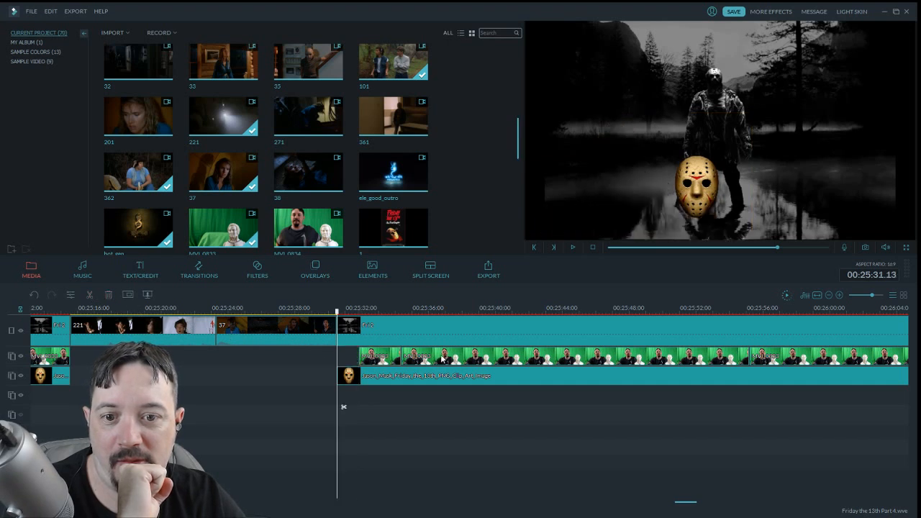
{"action": "left_click_drag", "start_coordinate": [443, 357], "coordinate": [423, 357]}
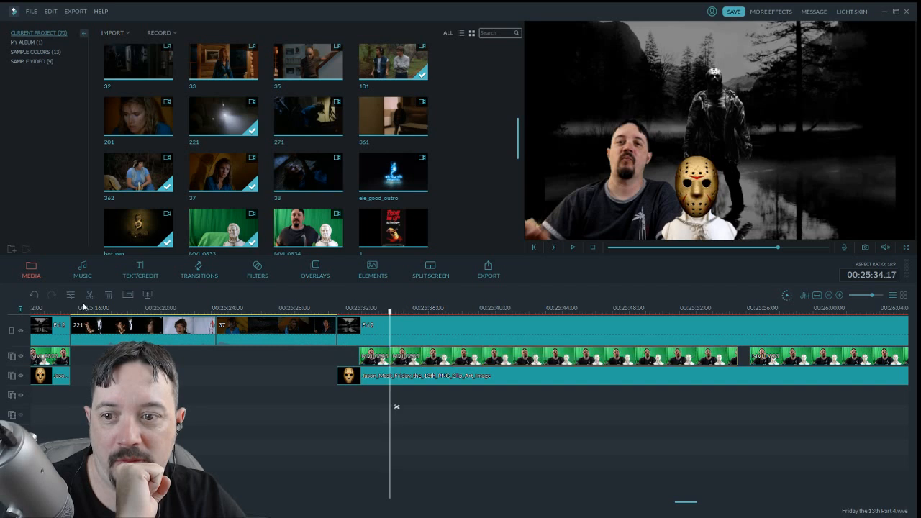
{"action": "left_click", "coordinate": [35, 295]}
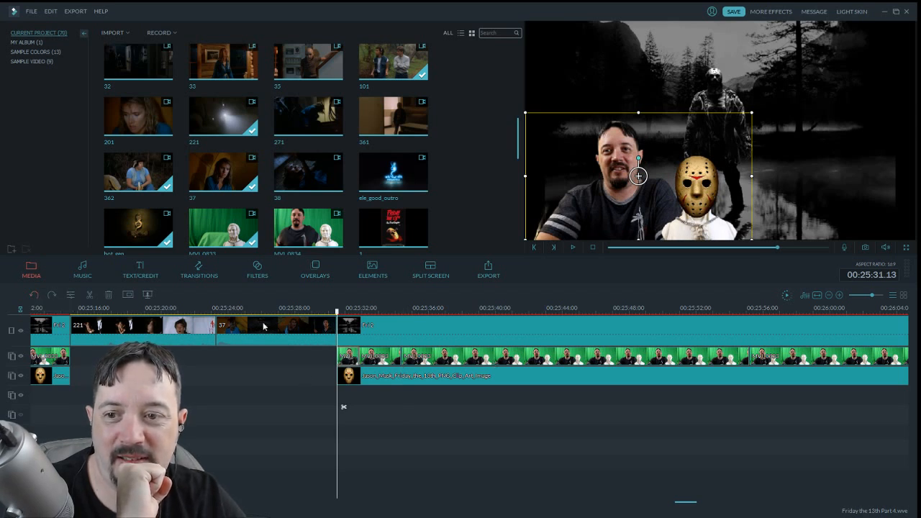
Delete the commentary piece before 00:25:32.21 and move the next two green-screen segments back against the end of clip 37
{"action": "key", "text": "Delete"}
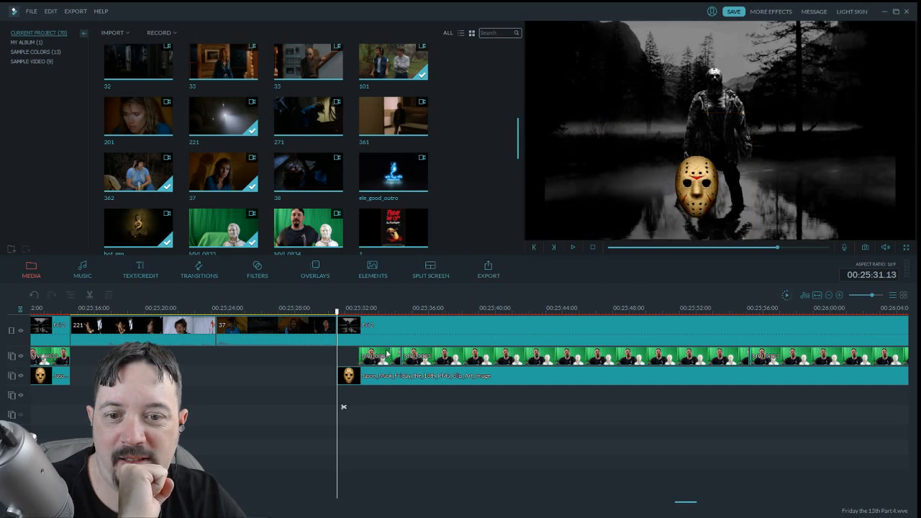
{"action": "left_click_drag", "start_coordinate": [386, 349], "coordinate": [372, 354]}
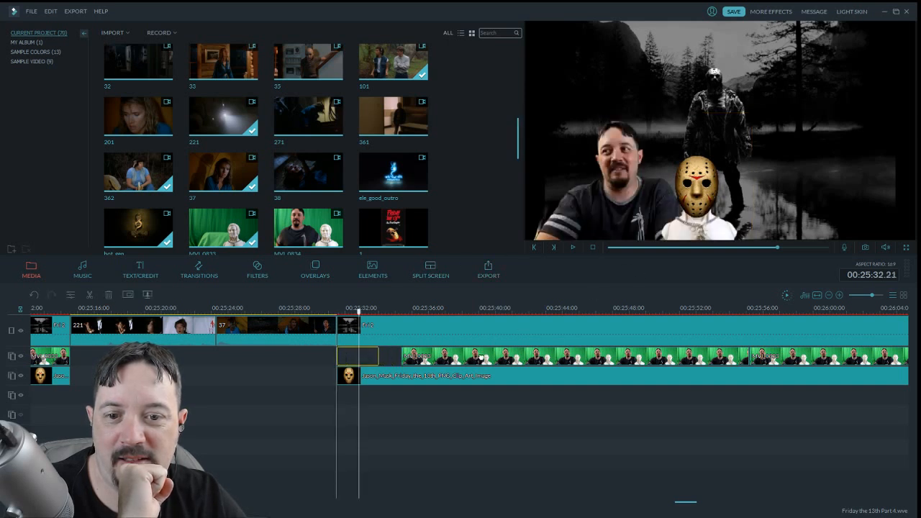
{"action": "left_click_drag", "start_coordinate": [480, 357], "coordinate": [462, 358]}
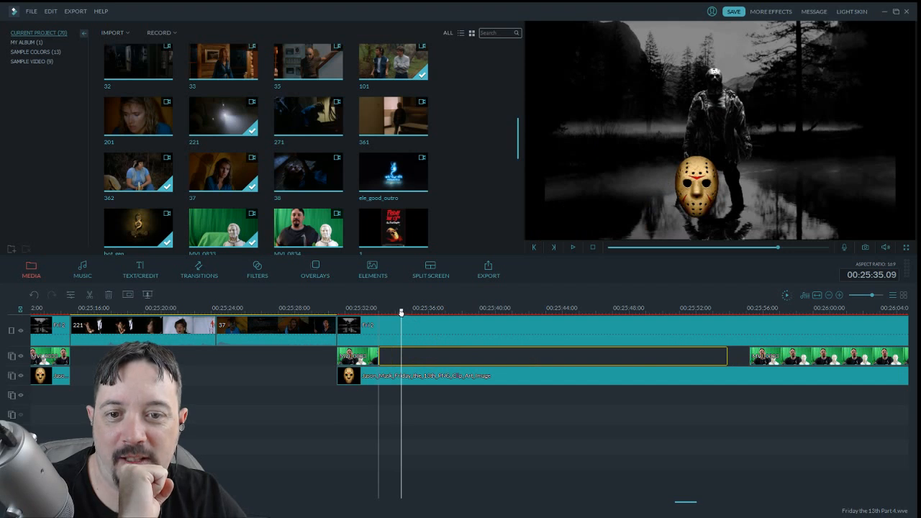
Play the commentary after clip 37 from 00:25:31.21 and check the arrangement around clips 221 and 37
{"action": "left_click_drag", "start_coordinate": [402, 312], "coordinate": [345, 317]}
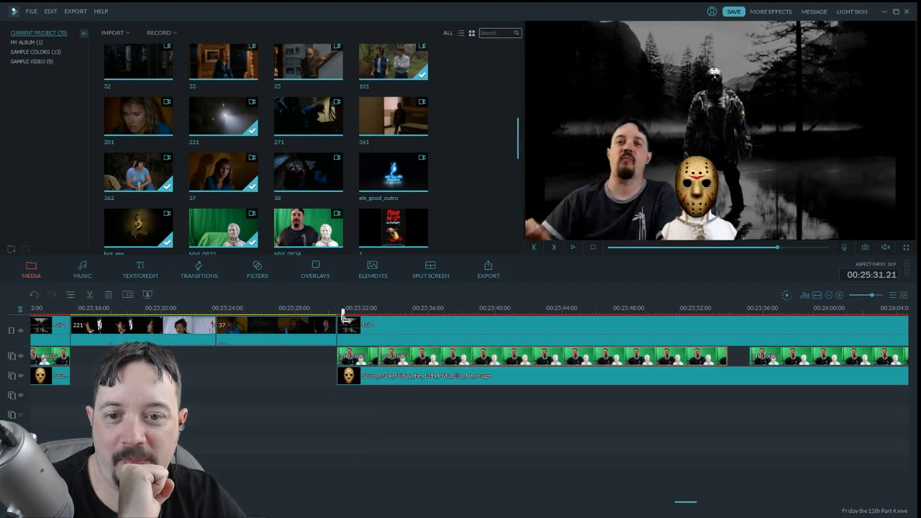
{"action": "left_click", "coordinate": [573, 247]}
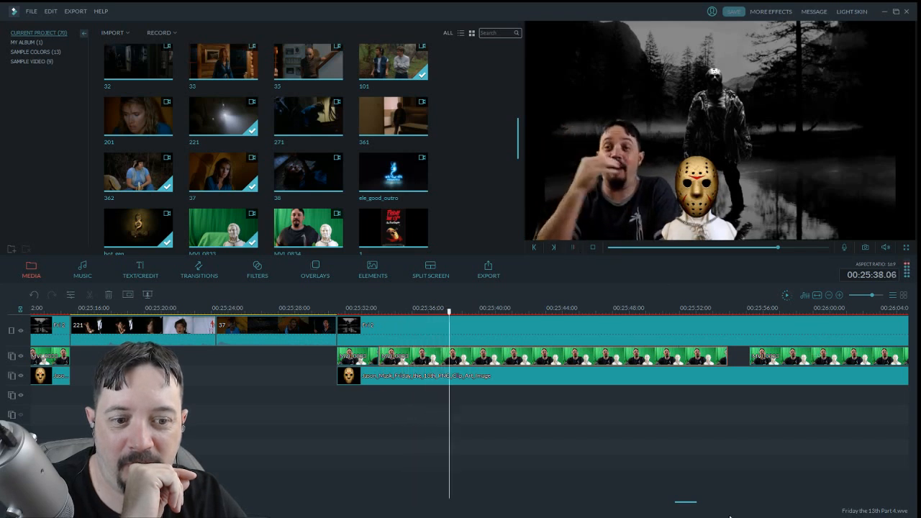
{"action": "left_click_drag", "start_coordinate": [690, 508], "coordinate": [696, 509]}
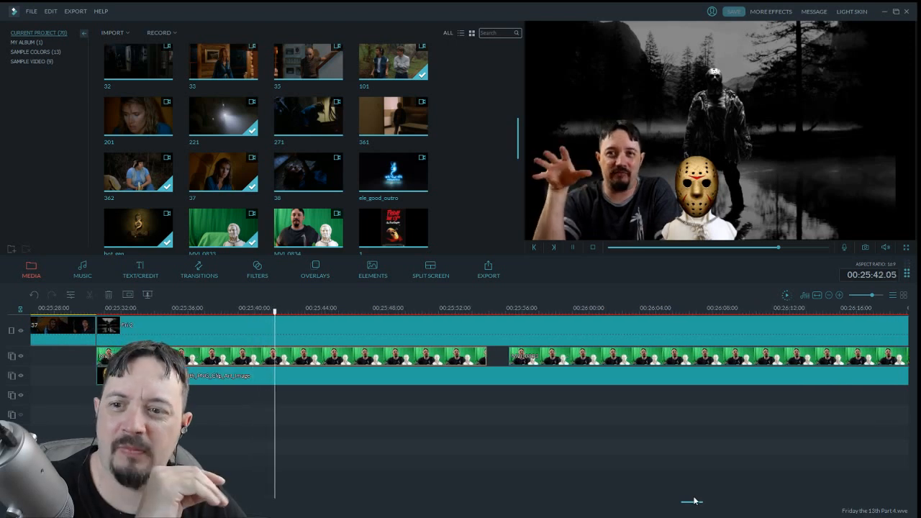
{"action": "left_click", "coordinate": [574, 247]}
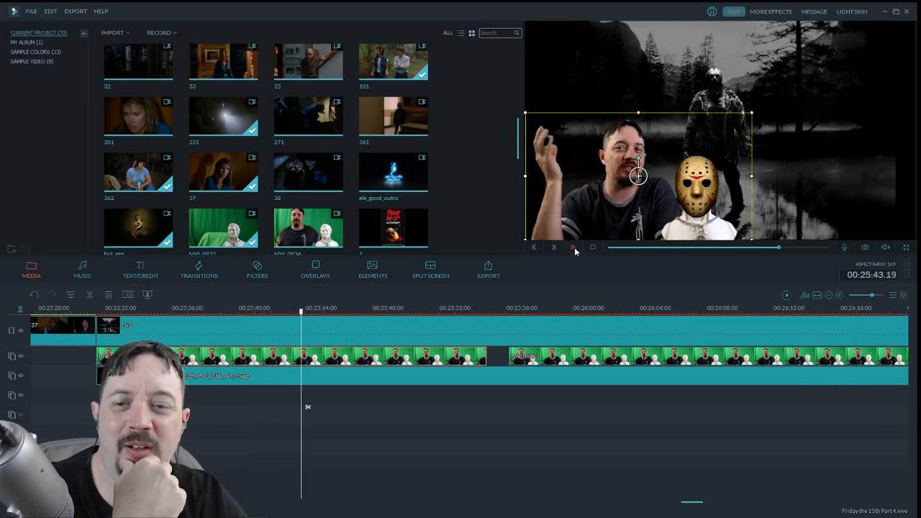
{"action": "left_click_drag", "start_coordinate": [686, 508], "coordinate": [677, 509]}
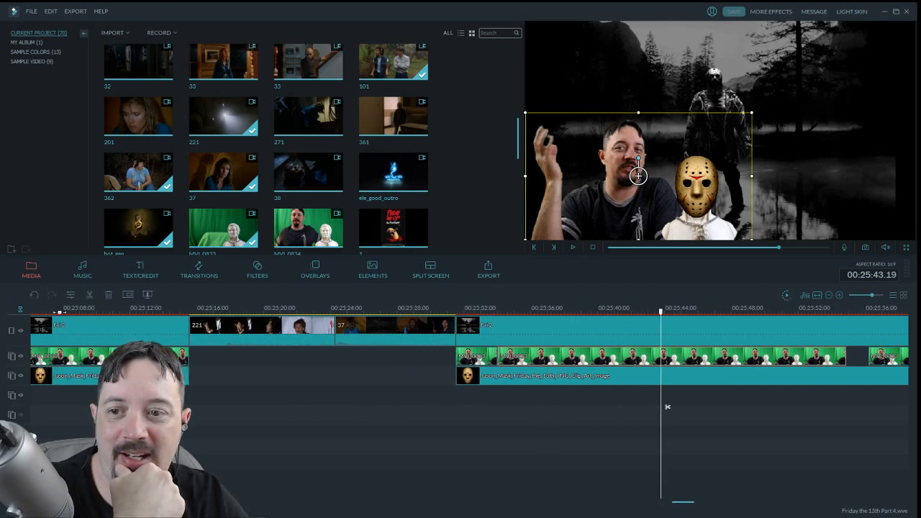
Undo the recent commentary cuts, the trims and fade of clip 37, and its insertion after clip 221
{"action": "left_click", "coordinate": [34, 296]}
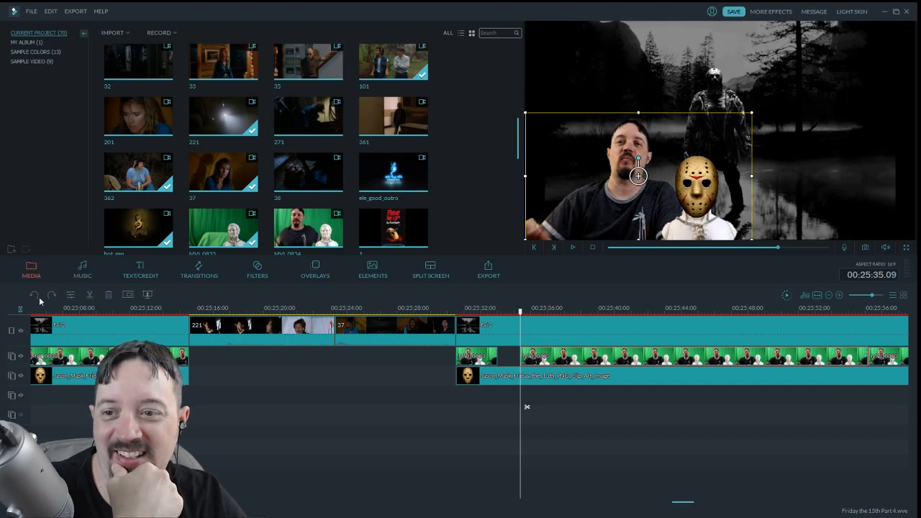
{"action": "left_click", "coordinate": [35, 295]}
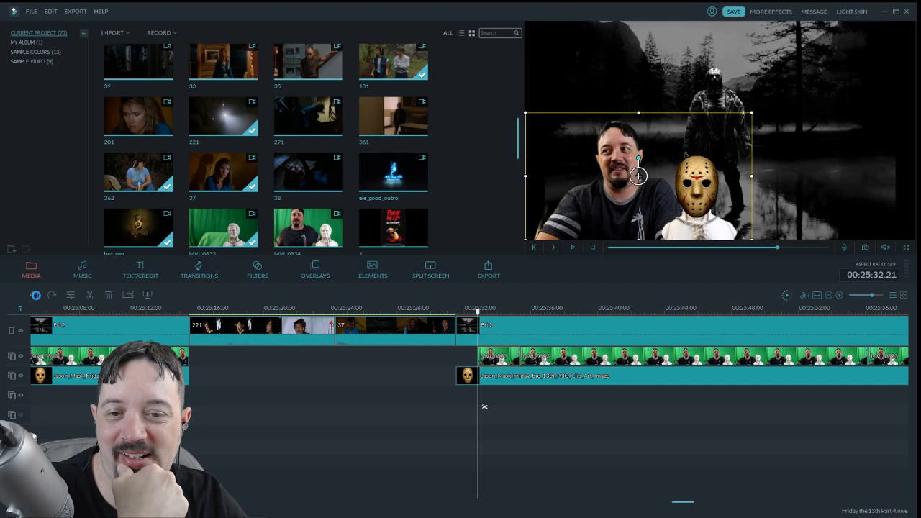
{"action": "left_click", "coordinate": [35, 295]}
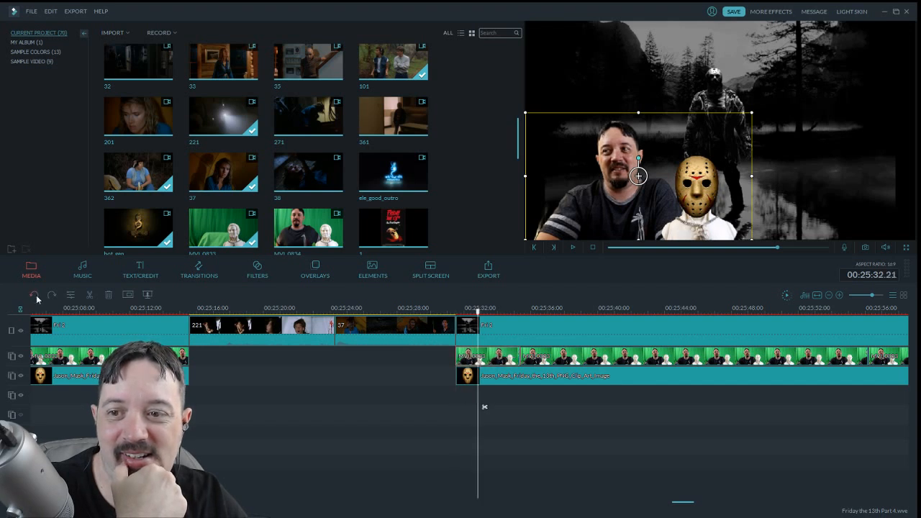
{"action": "left_click", "coordinate": [35, 295]}
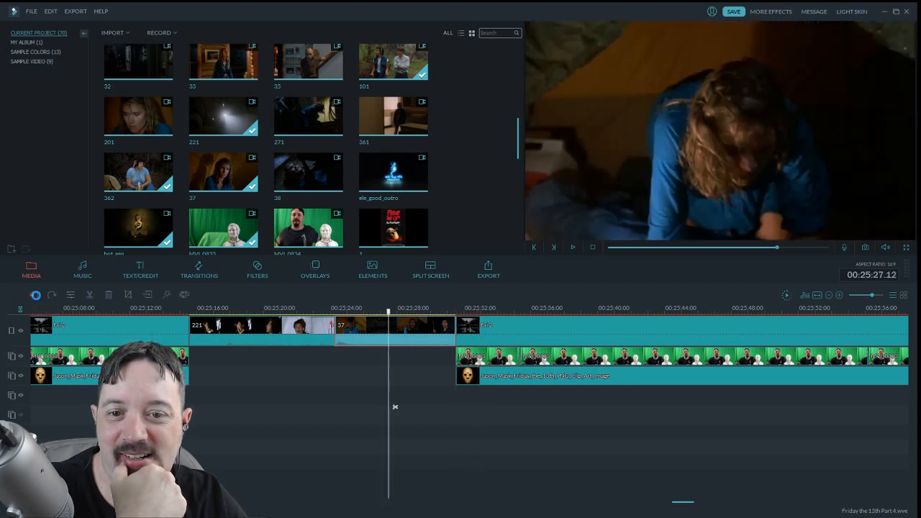
{"action": "left_click", "coordinate": [35, 295]}
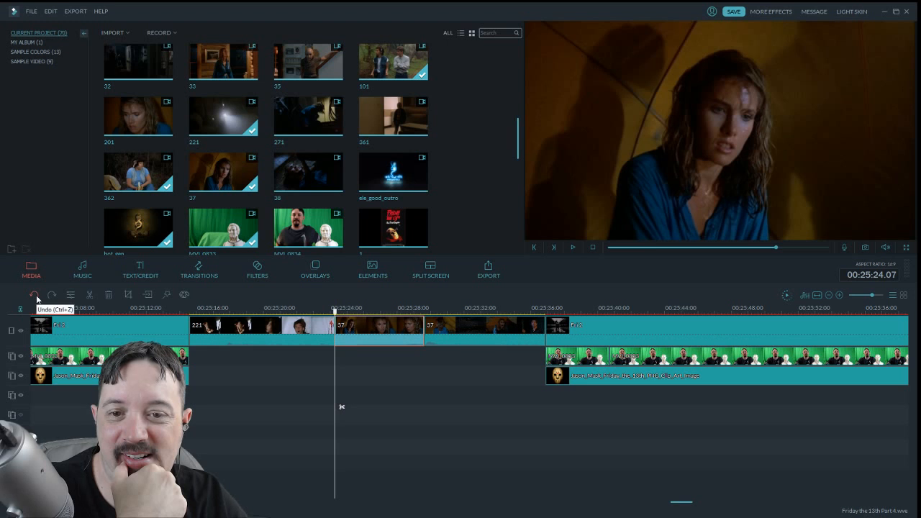
{"action": "left_click", "coordinate": [36, 295]}
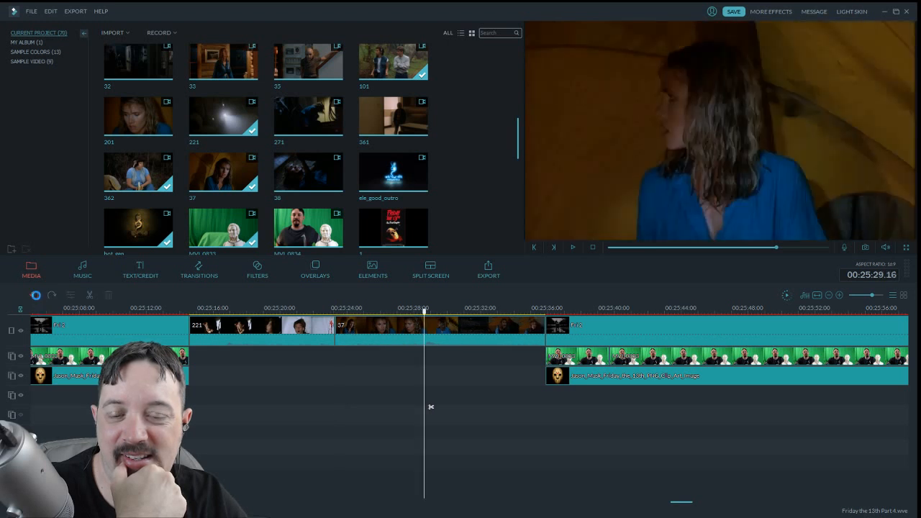
{"action": "left_click", "coordinate": [36, 295]}
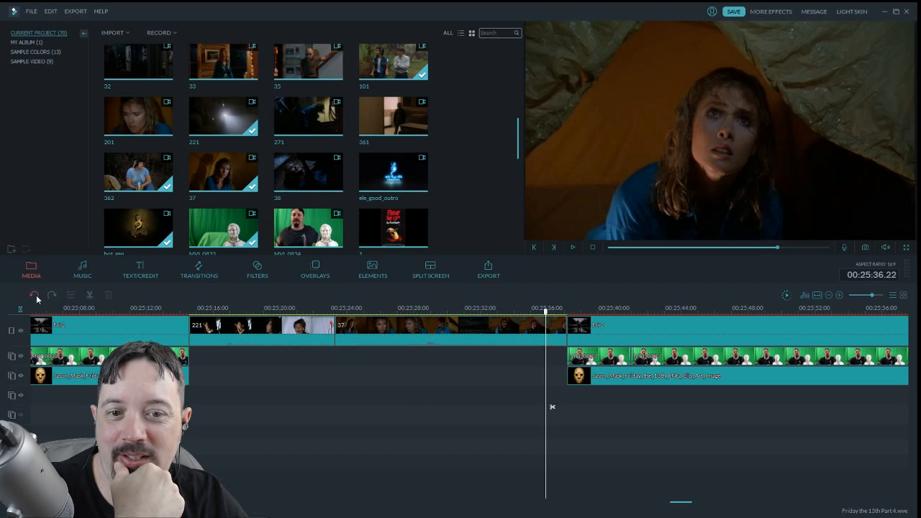
{"action": "left_click", "coordinate": [36, 295]}
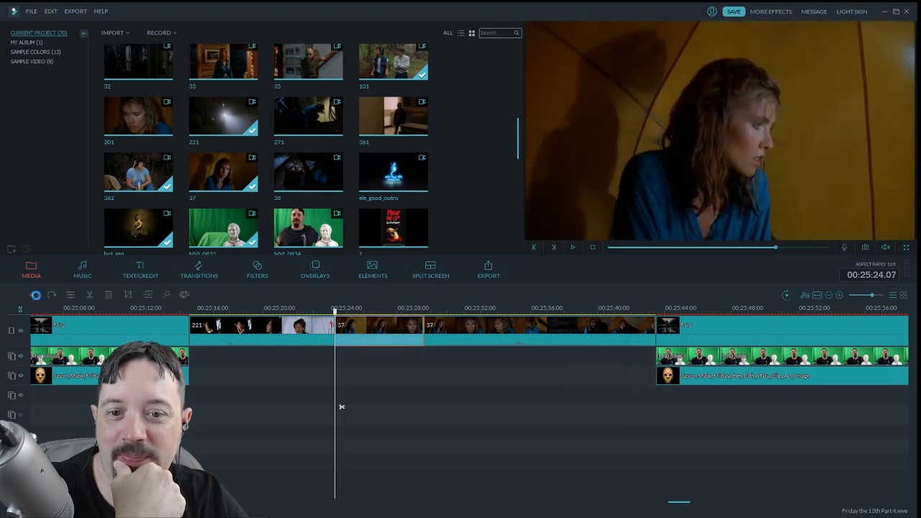
{"action": "left_click", "coordinate": [36, 296]}
{"action": "left_click", "coordinate": [36, 295]}
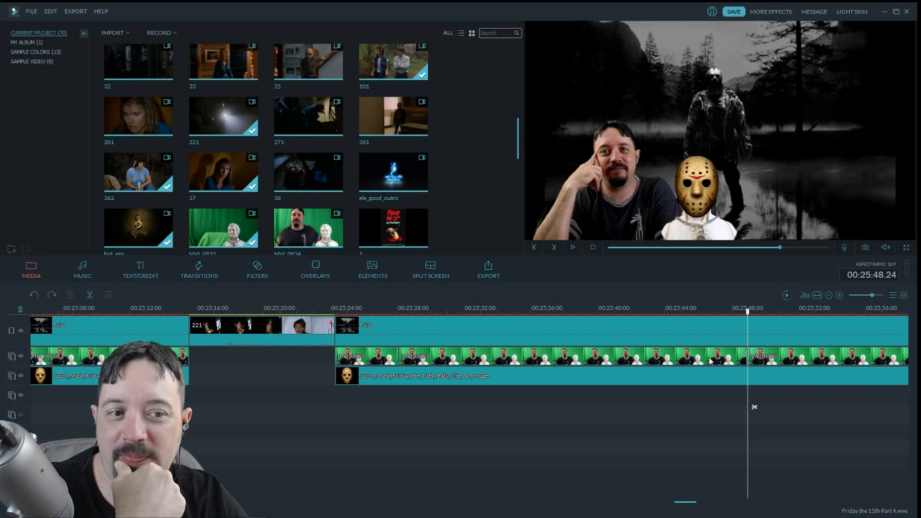
Split the background image and the mask overlay at 00:25:48.24, and play the commentary across that cut
{"action": "left_click", "coordinate": [90, 296]}
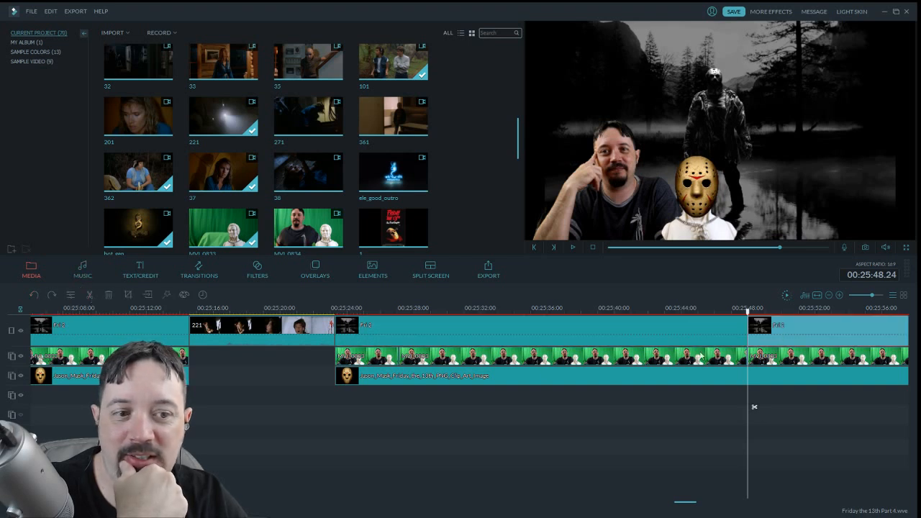
{"action": "left_click", "coordinate": [763, 376]}
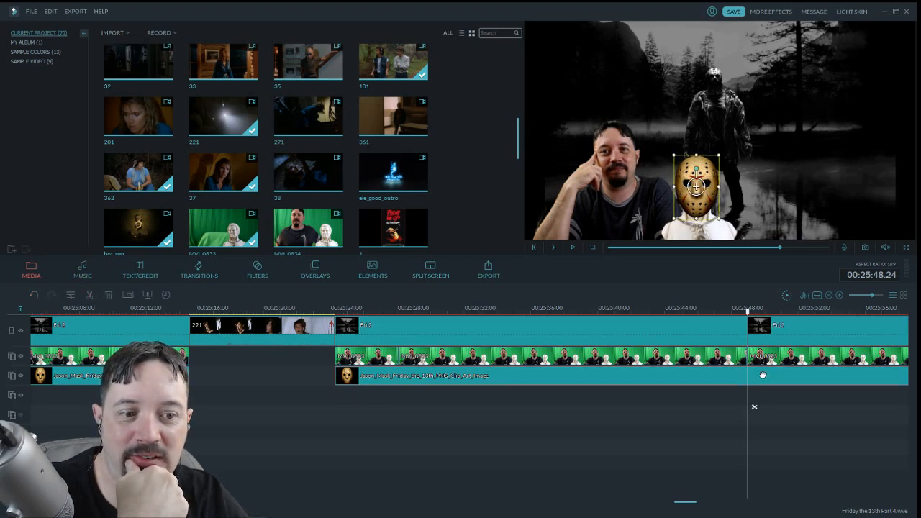
{"action": "left_click", "coordinate": [89, 296]}
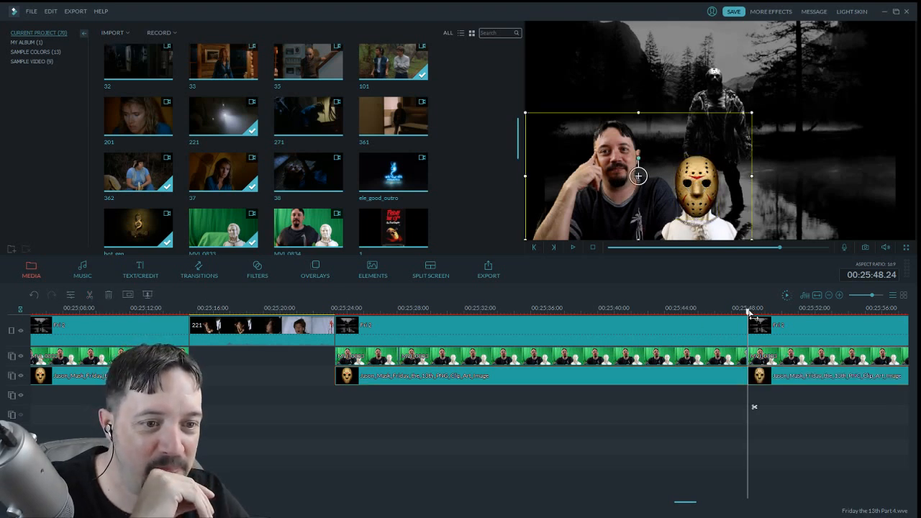
{"action": "left_click_drag", "start_coordinate": [749, 311], "coordinate": [711, 311]}
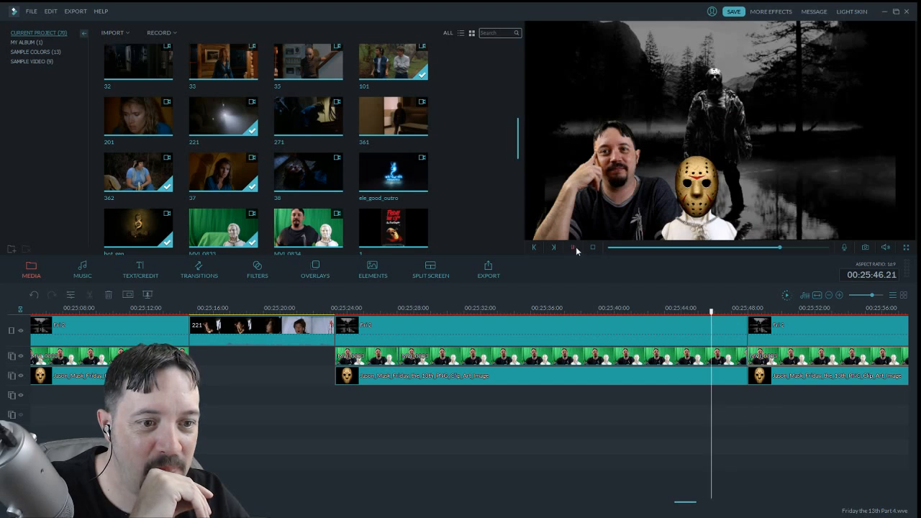
{"action": "left_click", "coordinate": [574, 247]}
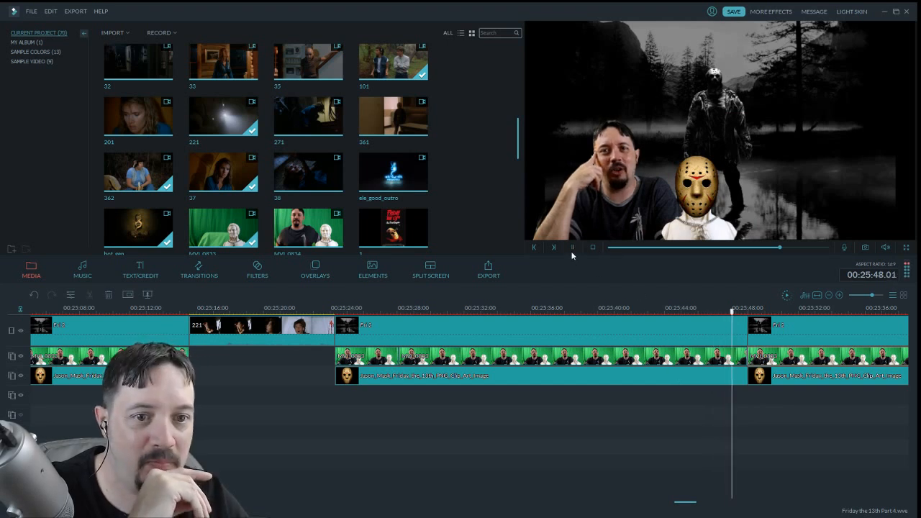
{"action": "left_click", "coordinate": [574, 247]}
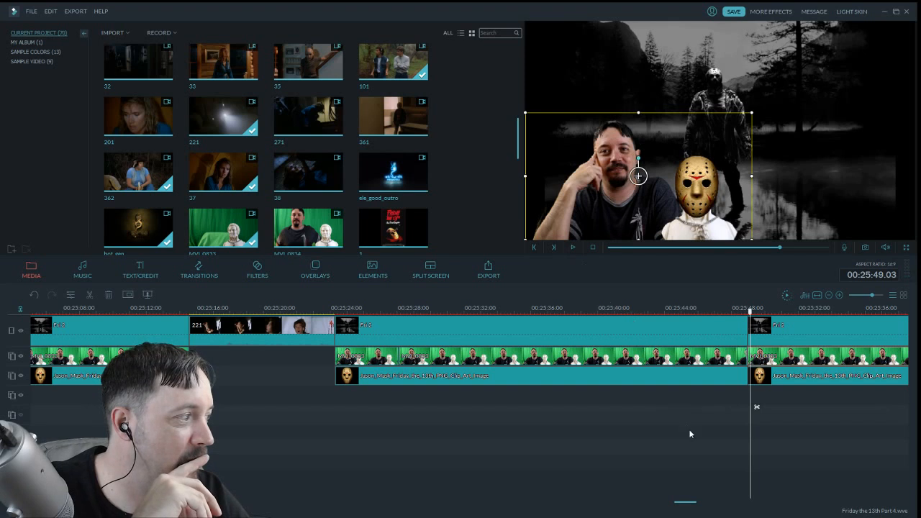
Insert clip 37 at the 00:25:48.24 cut, play from 00:25:44.00 into the clip and save the project
{"action": "left_click_drag", "start_coordinate": [686, 502], "coordinate": [695, 506]}
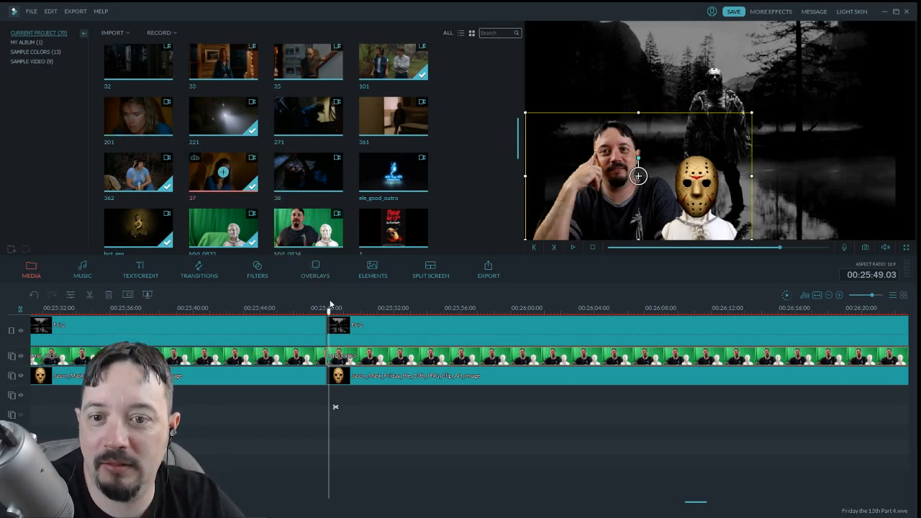
{"action": "left_click_drag", "start_coordinate": [330, 305], "coordinate": [243, 309]}
{"action": "left_click", "coordinate": [573, 247]}
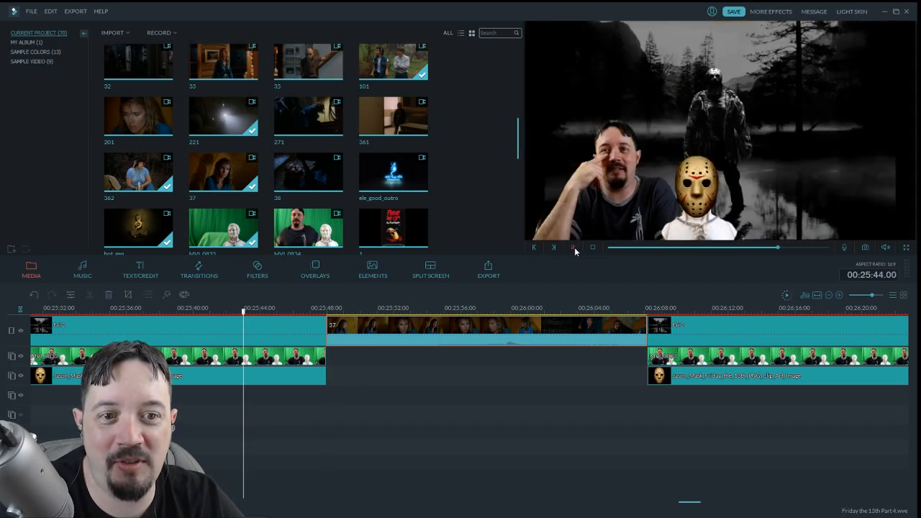
{"action": "left_click", "coordinate": [736, 13]}
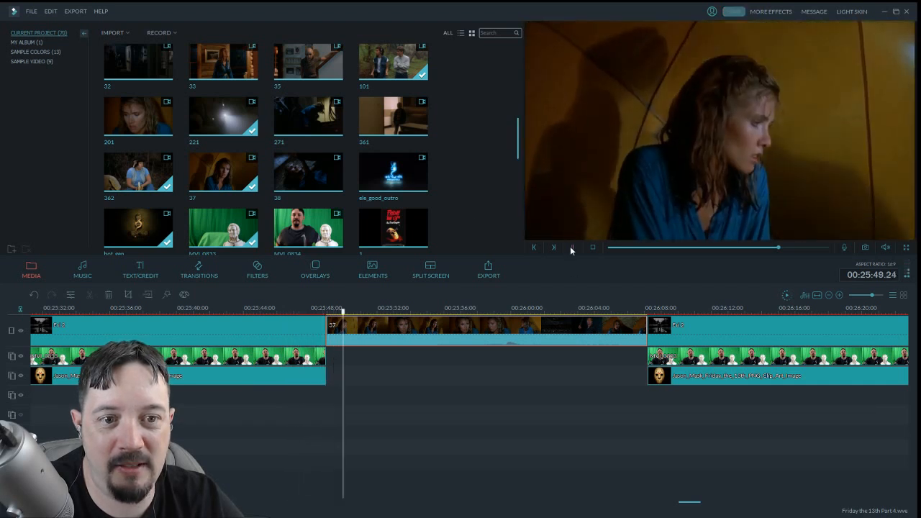
{"action": "left_click", "coordinate": [573, 247]}
Split clip 37 at 00:25:57.20 and delete the part before the split
{"action": "left_click_drag", "start_coordinate": [349, 316], "coordinate": [477, 335]}
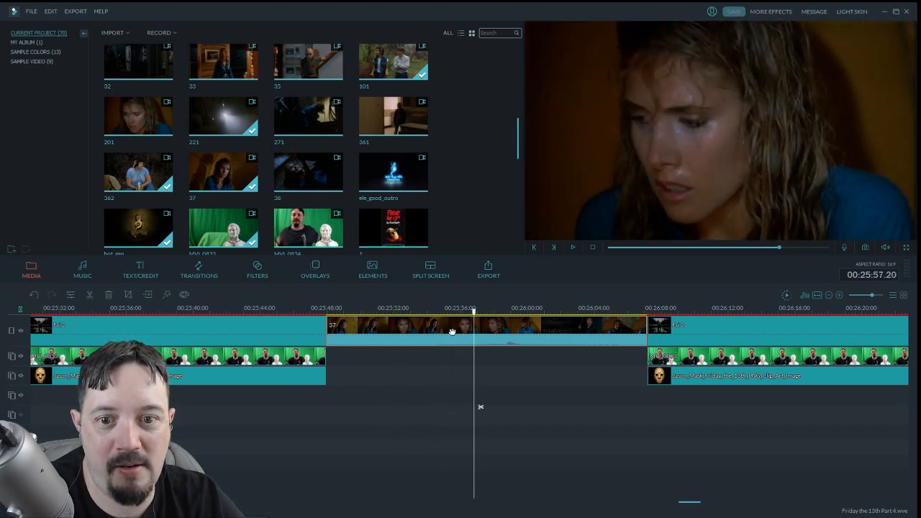
{"action": "left_click", "coordinate": [379, 330]}
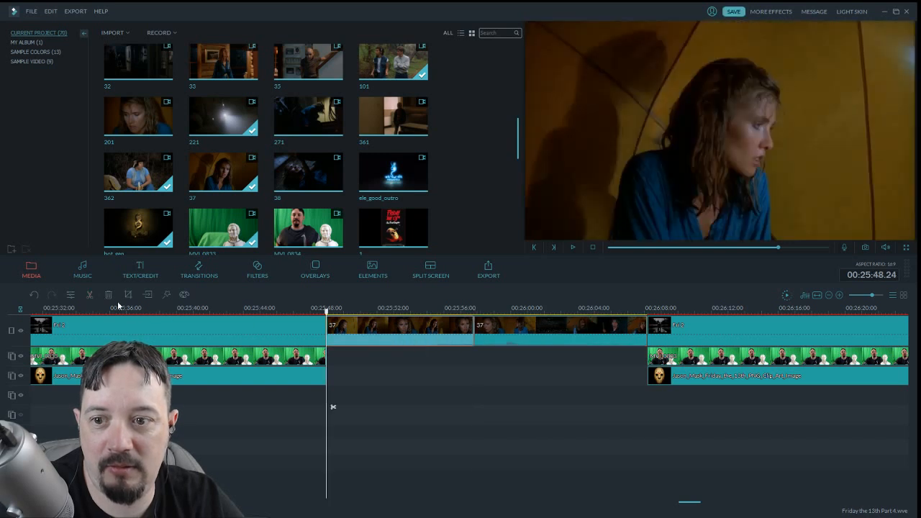
{"action": "left_click", "coordinate": [115, 296]}
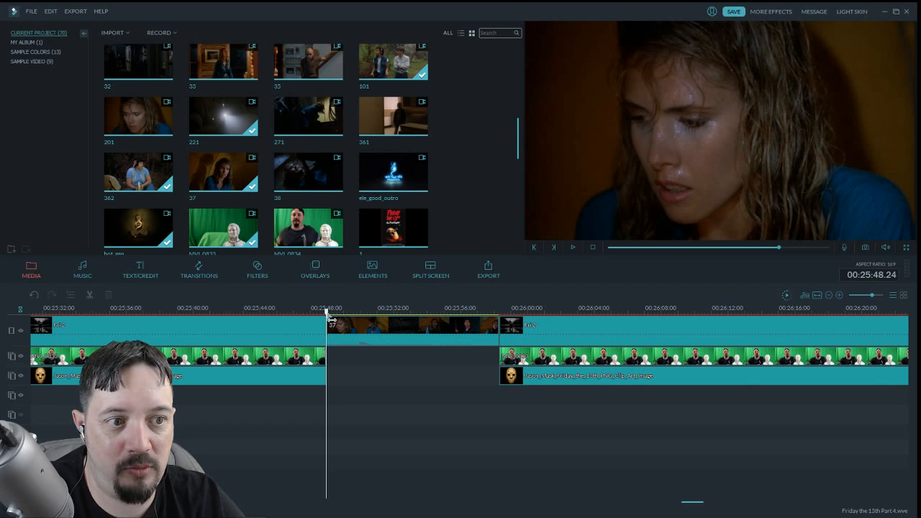
Cut the remaining part of clip 37 at 00:25:58.07 and delete the piece after the cut
{"action": "left_click_drag", "start_coordinate": [333, 319], "coordinate": [487, 345]}
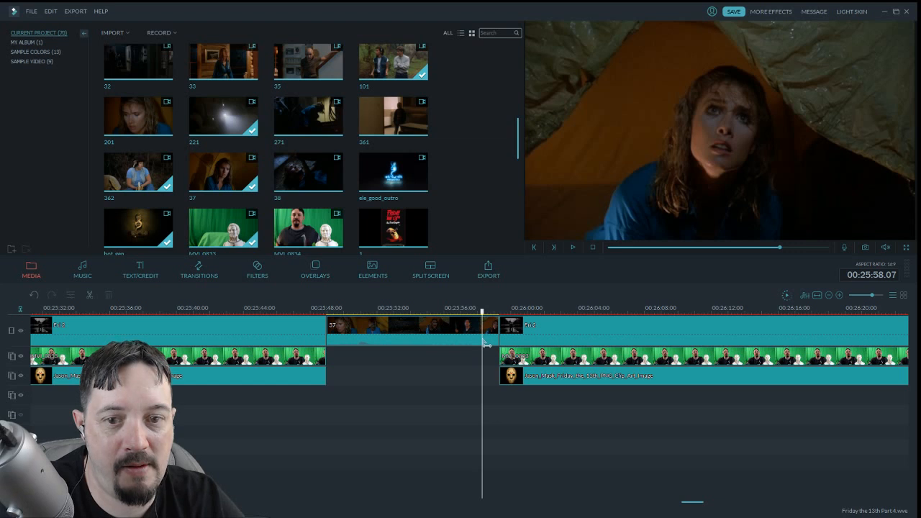
{"action": "left_click", "coordinate": [110, 299]}
{"action": "left_click_drag", "start_coordinate": [487, 325], "coordinate": [331, 325]}
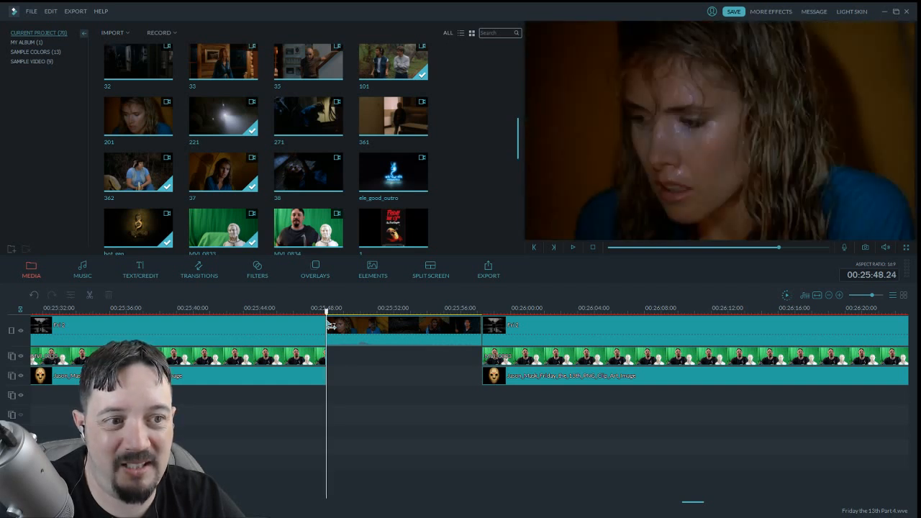
Give clip 37's audio a fade-out of 1.12 s
{"action": "left_click_drag", "start_coordinate": [331, 325], "coordinate": [470, 343]}
{"action": "double_click", "coordinate": [405, 319]}
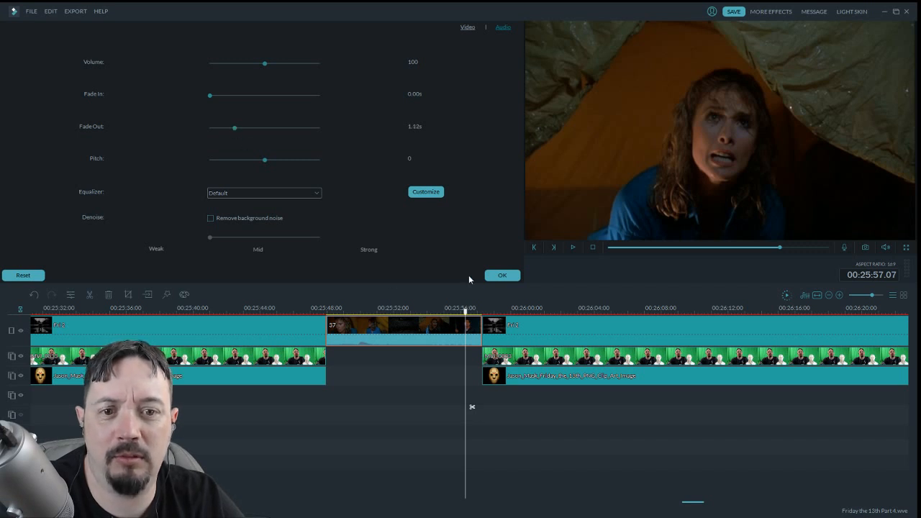
{"action": "left_click", "coordinate": [502, 276]}
Save the project and play from 00:25:47.12 through clip 37 into the following commentary
{"action": "left_click_drag", "start_coordinate": [465, 314], "coordinate": [302, 315]}
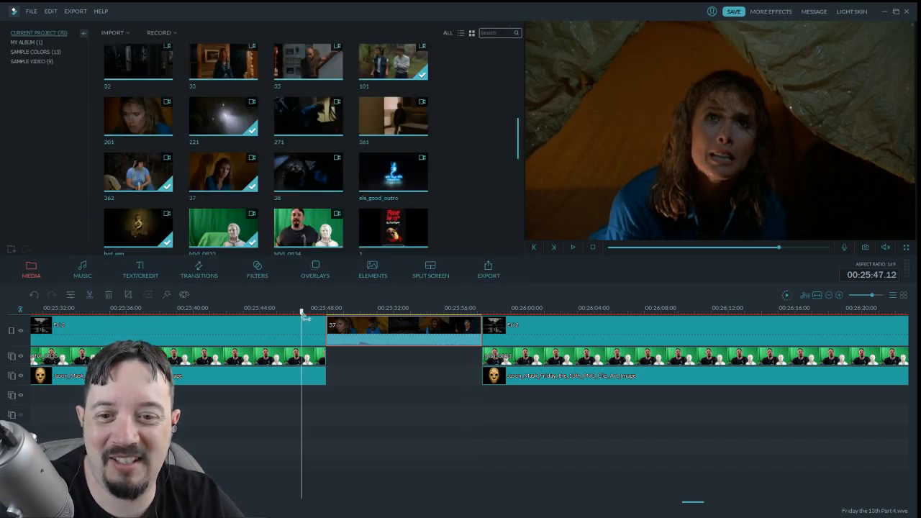
{"action": "left_click", "coordinate": [532, 242]}
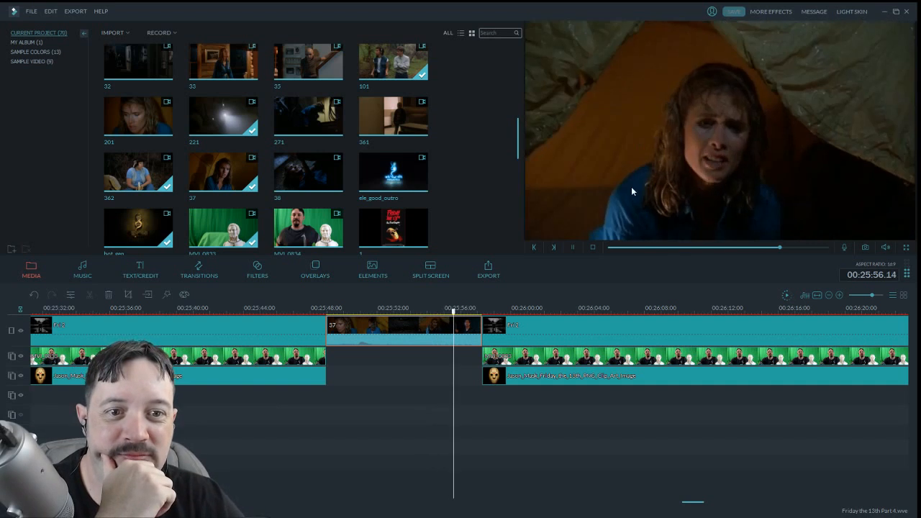
{"action": "left_click", "coordinate": [572, 248]}
{"action": "left_click", "coordinate": [572, 248]}
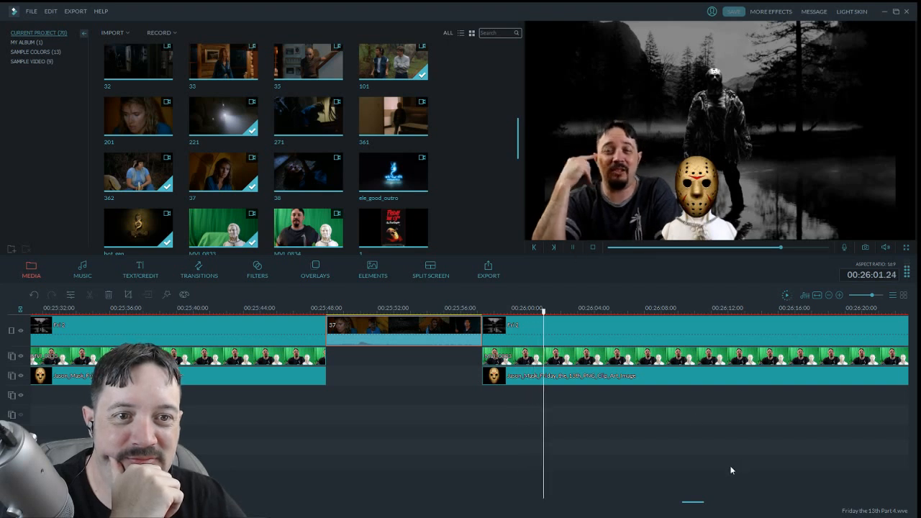
Play the commentary after clip 37 and split the background image, green-screen clip and mask overlay at 00:26:07.23
{"action": "left_click_drag", "start_coordinate": [691, 502], "coordinate": [702, 503]}
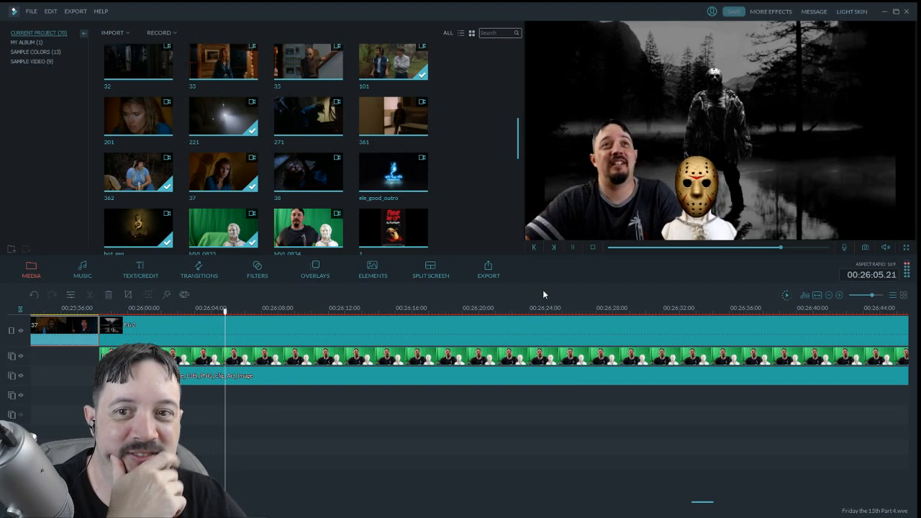
{"action": "left_click", "coordinate": [572, 248]}
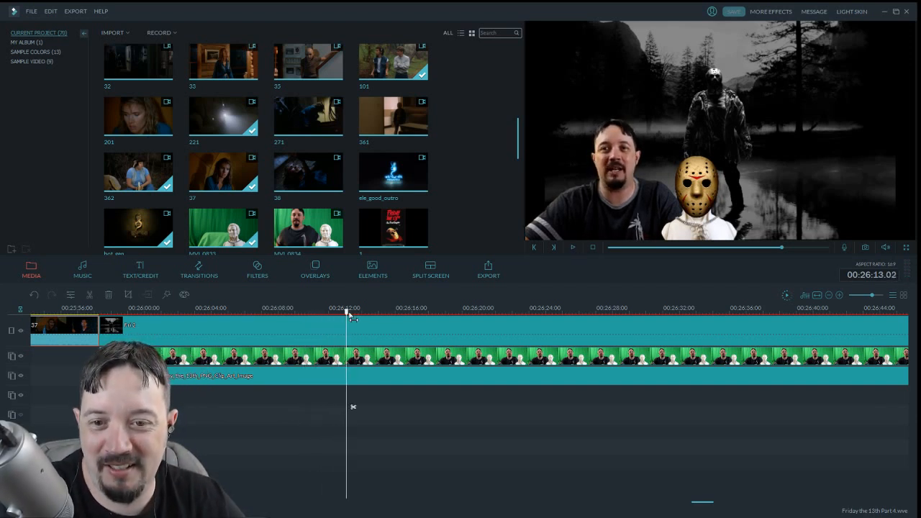
{"action": "left_click_drag", "start_coordinate": [347, 312], "coordinate": [227, 313]}
{"action": "left_click", "coordinate": [574, 248]}
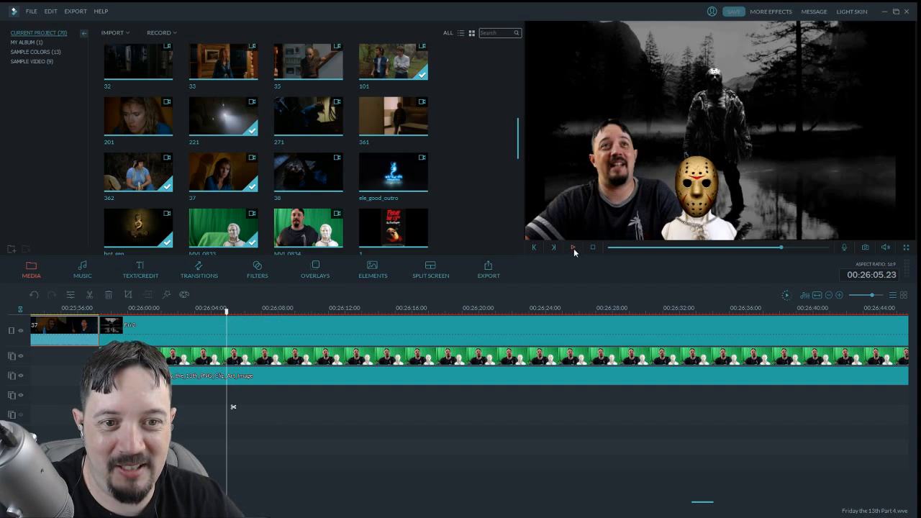
{"action": "left_click", "coordinate": [573, 249]}
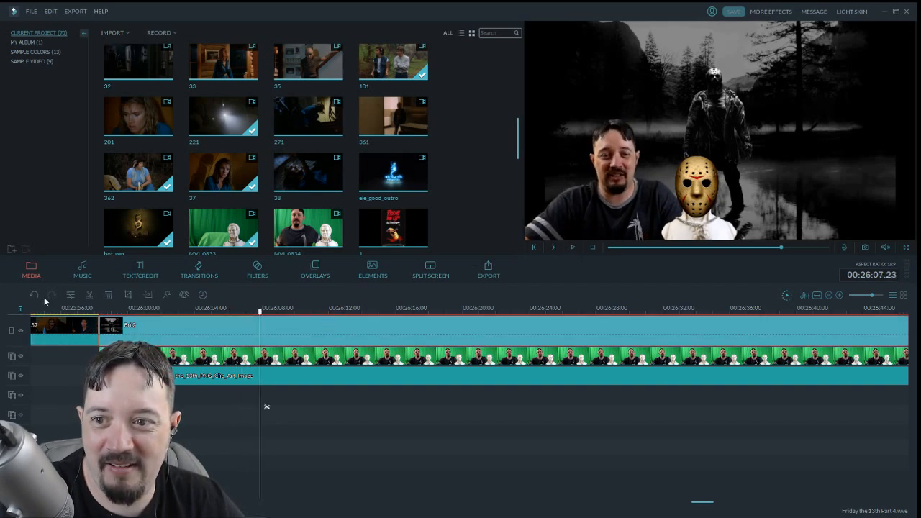
{"action": "left_click", "coordinate": [90, 300]}
{"action": "left_click", "coordinate": [638, 175]}
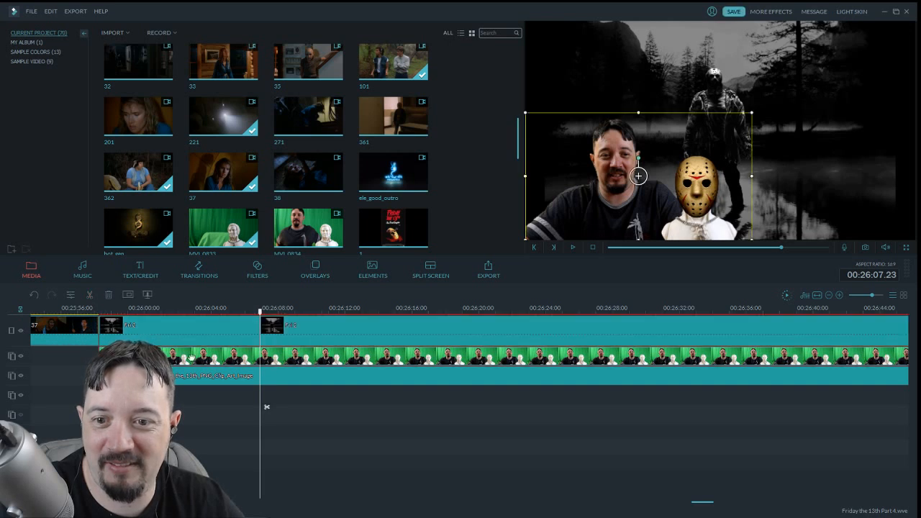
{"action": "left_click", "coordinate": [90, 301]}
{"action": "left_click", "coordinate": [316, 378]}
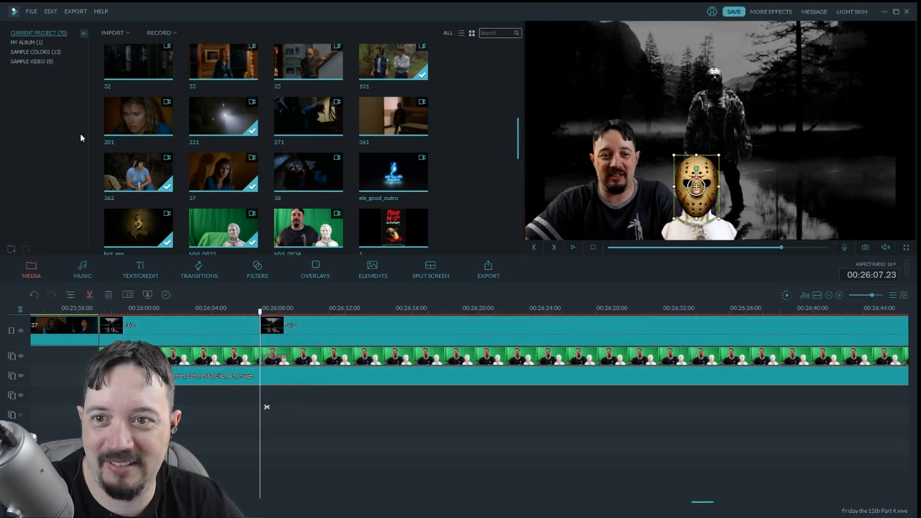
{"action": "key", "text": "ctrl+b"}
Insert clip 13 at 00:26:07.23, split it at 00:26:10.08 and delete the part before the cut
{"action": "left_click_drag", "start_coordinate": [517, 149], "coordinate": [517, 92]}
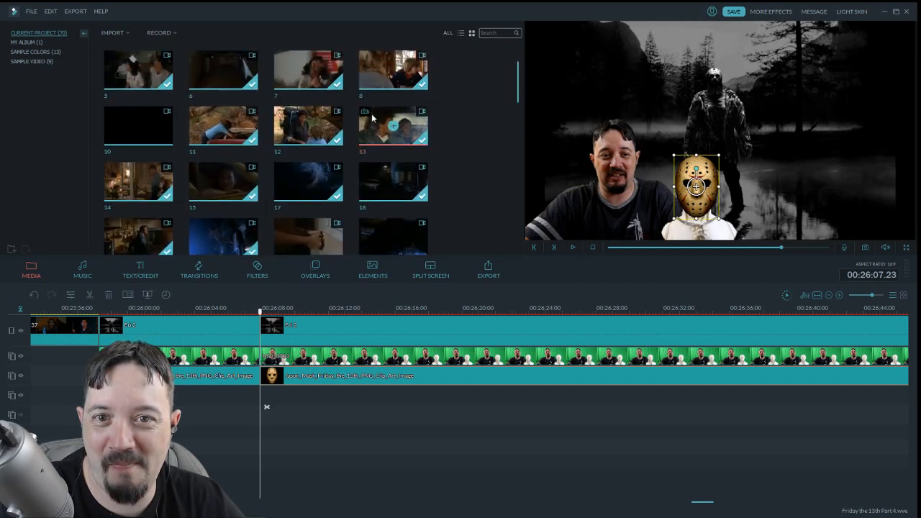
{"action": "left_click_drag", "start_coordinate": [409, 128], "coordinate": [263, 333]}
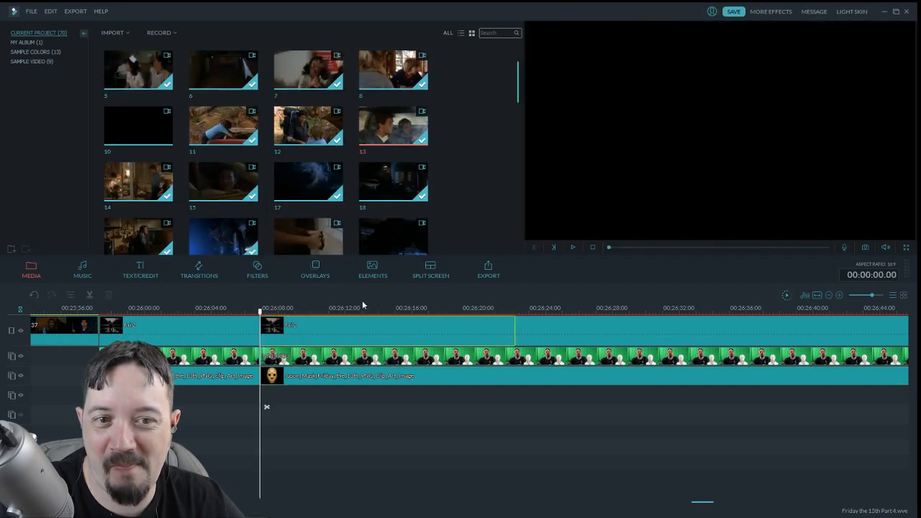
{"action": "left_click", "coordinate": [574, 247]}
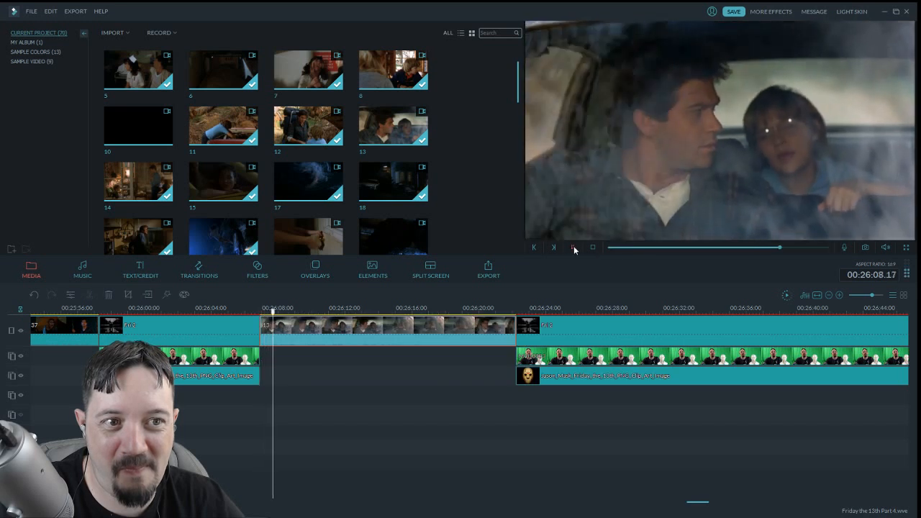
{"action": "left_click", "coordinate": [573, 247]}
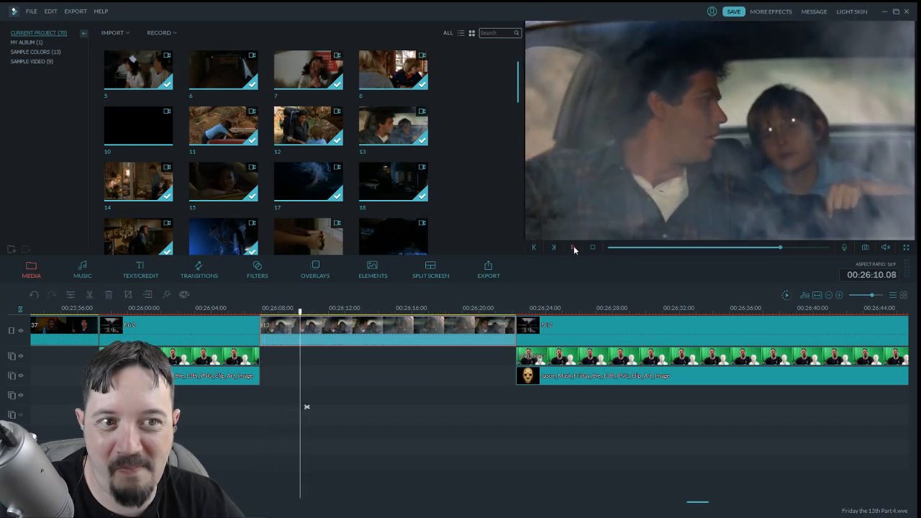
{"action": "left_click", "coordinate": [89, 294]}
{"action": "key", "text": "Up"}
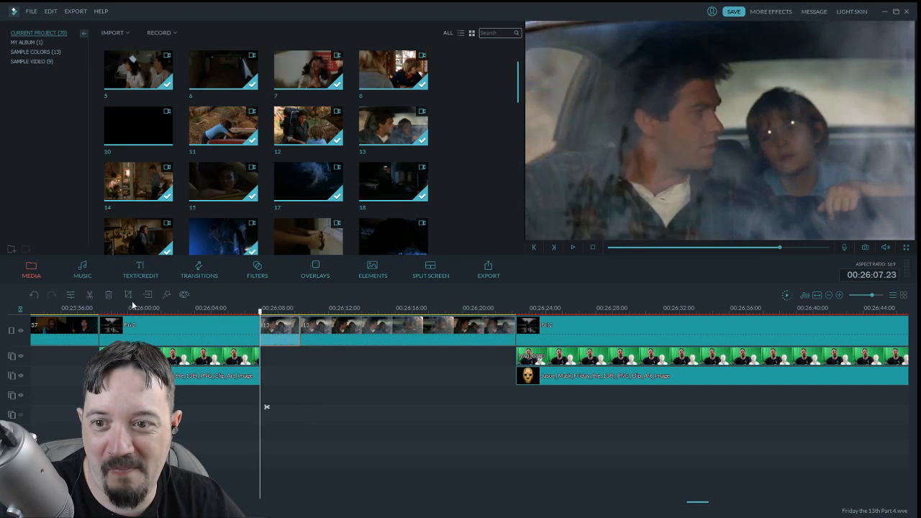
{"action": "key", "text": "Delete"}
Play the trimmed clip 13, split it at 00:26:18.11 and delete the piece after the cut
{"action": "left_click", "coordinate": [574, 247]}
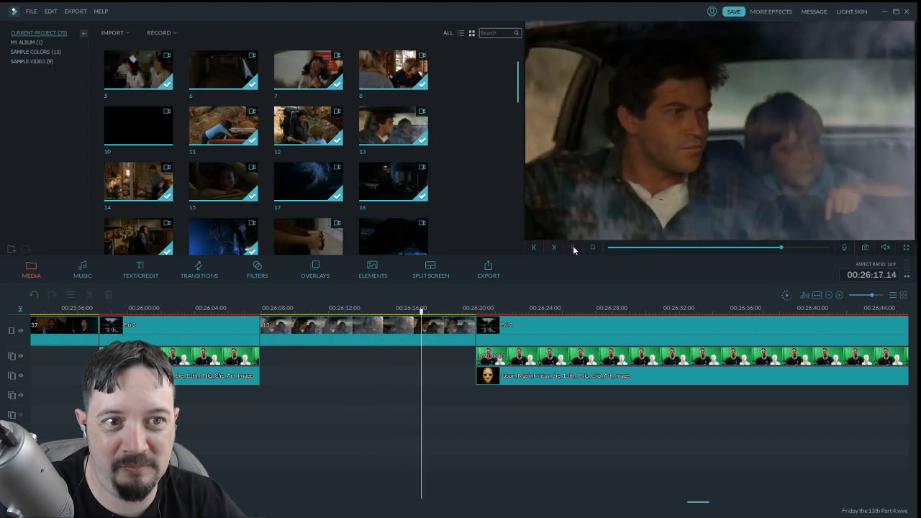
{"action": "left_click", "coordinate": [573, 247]}
{"action": "left_click", "coordinate": [458, 330]}
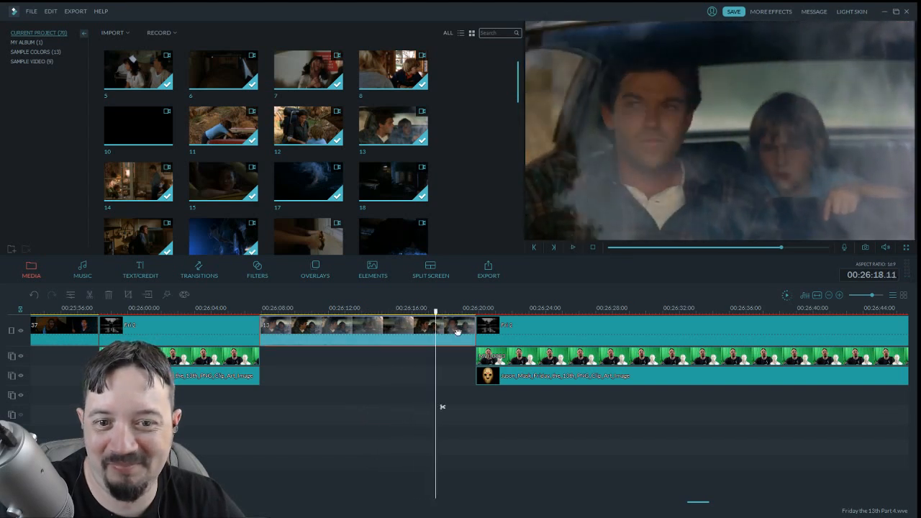
{"action": "left_click", "coordinate": [90, 295]}
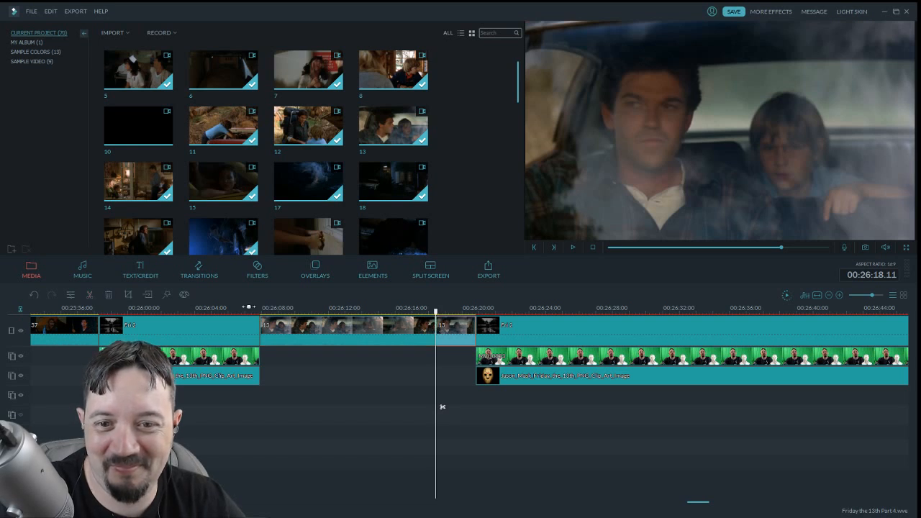
{"action": "key", "text": "Delete"}
Recheck clip 13, split it again at 00:26:17.22 and delete the short leftover at its end
{"action": "left_click_drag", "start_coordinate": [435, 311], "coordinate": [260, 311]}
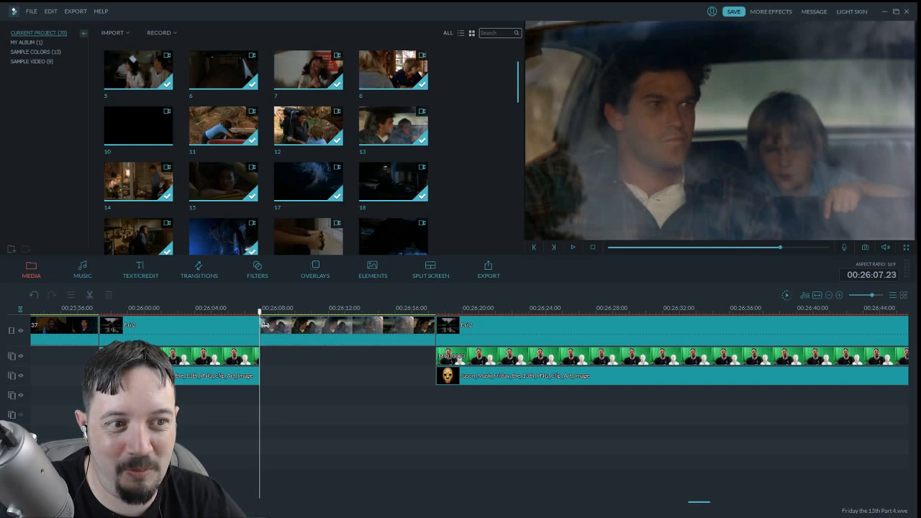
{"action": "key", "text": "Right"}
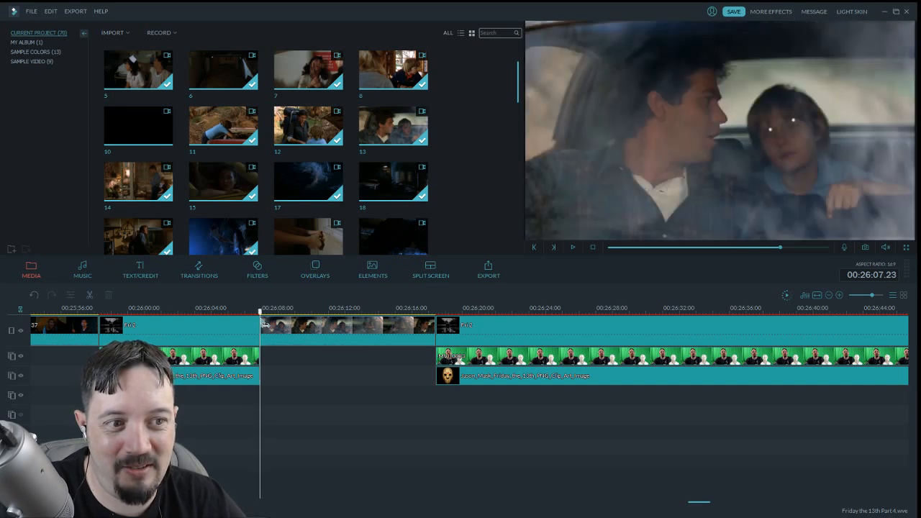
{"action": "left_click_drag", "start_coordinate": [264, 326], "coordinate": [430, 344]}
{"action": "left_click", "coordinate": [432, 332]}
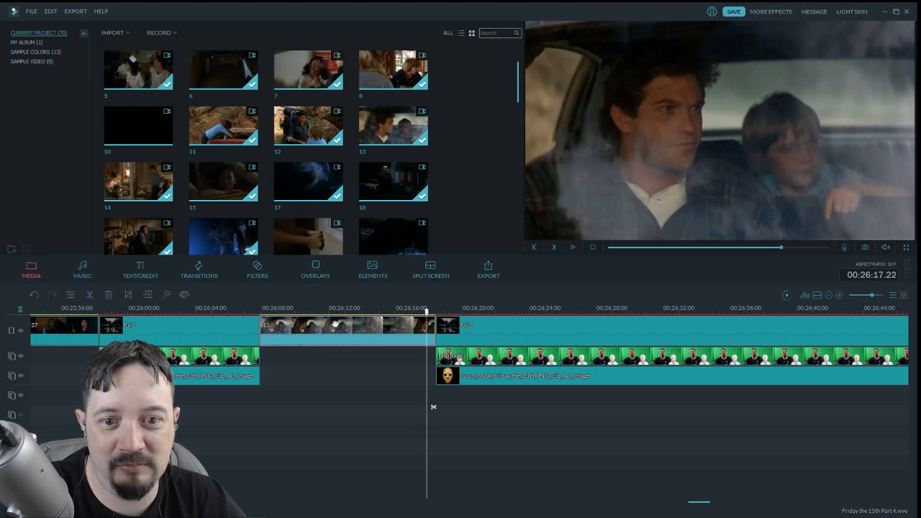
{"action": "left_click", "coordinate": [90, 295]}
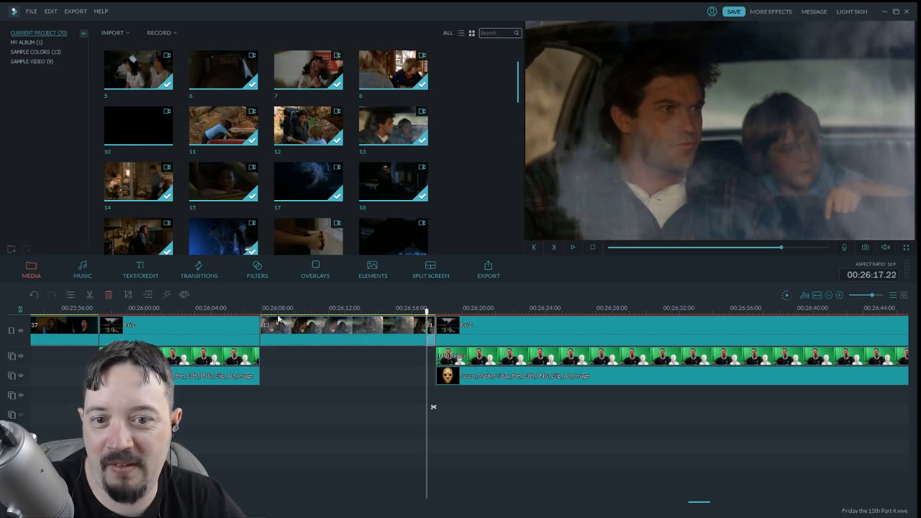
{"action": "key", "text": "Delete"}
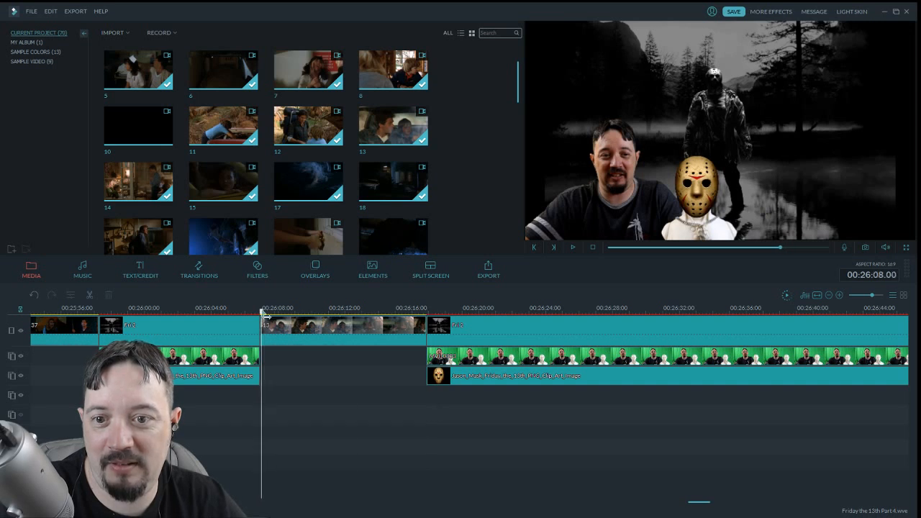
Give clip 13's audio a fade-out of 0.20 s
{"action": "key", "text": "Left"}
{"action": "left_click_drag", "start_coordinate": [262, 314], "coordinate": [432, 337]}
{"action": "double_click", "coordinate": [389, 331]}
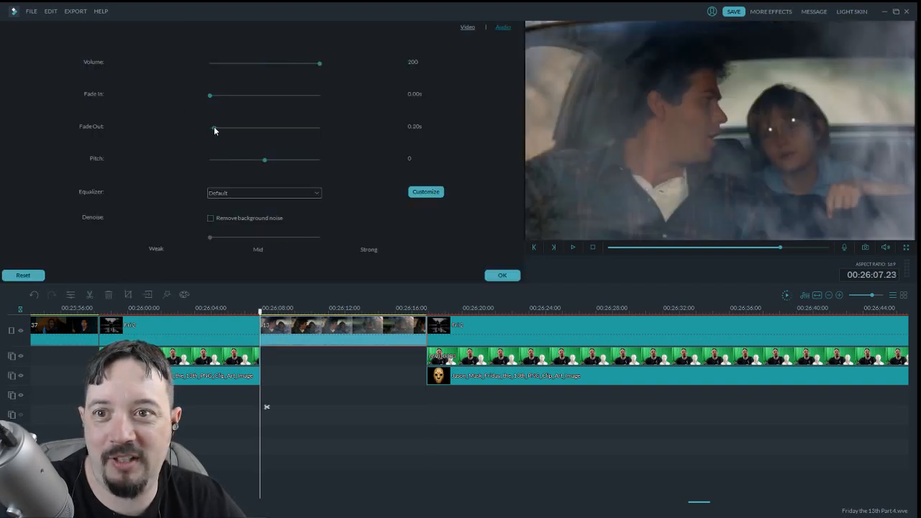
{"action": "left_click", "coordinate": [501, 275]}
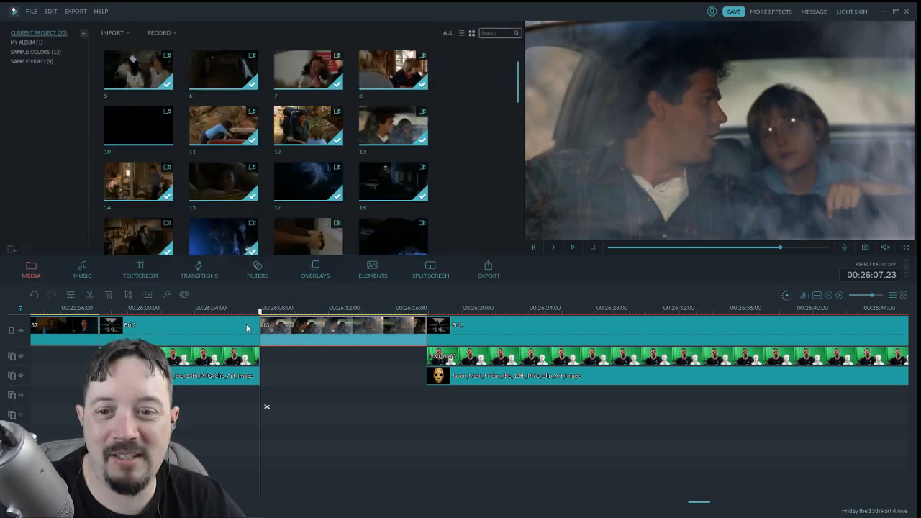
Save the project and play clip 13 and the commentary after it up to 00:26:48.17
{"action": "left_click", "coordinate": [573, 248]}
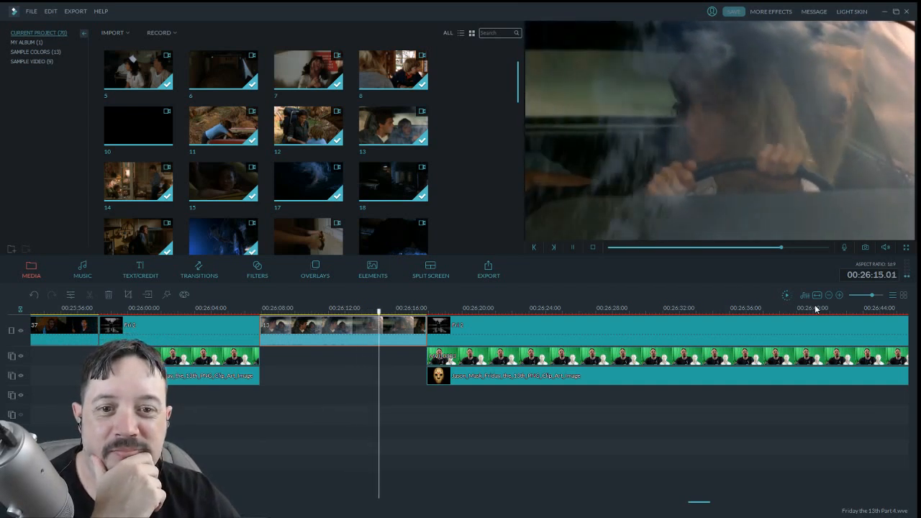
{"action": "left_click", "coordinate": [574, 248]}
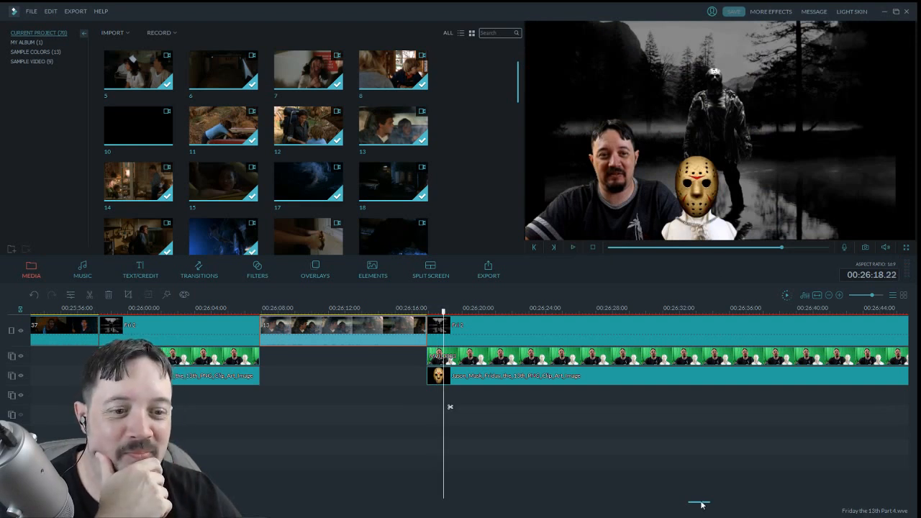
{"action": "left_click_drag", "start_coordinate": [700, 507], "coordinate": [709, 506]}
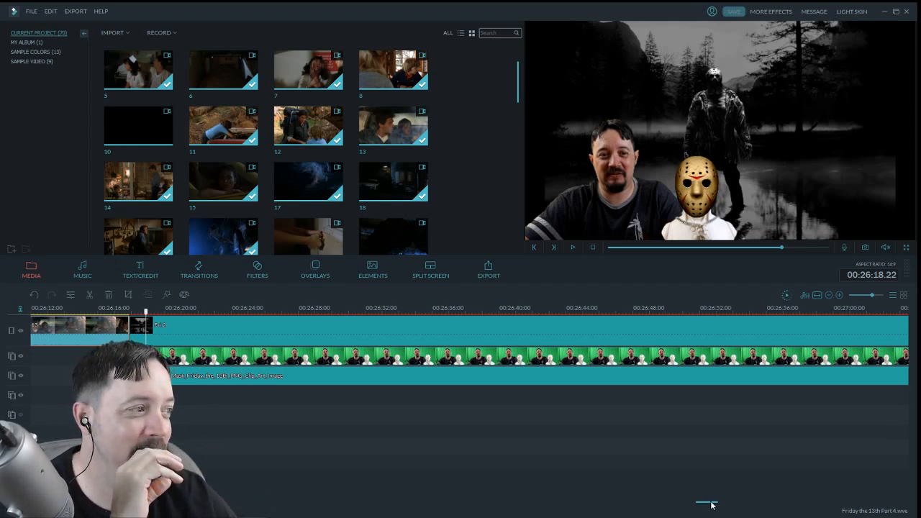
{"action": "left_click", "coordinate": [573, 248]}
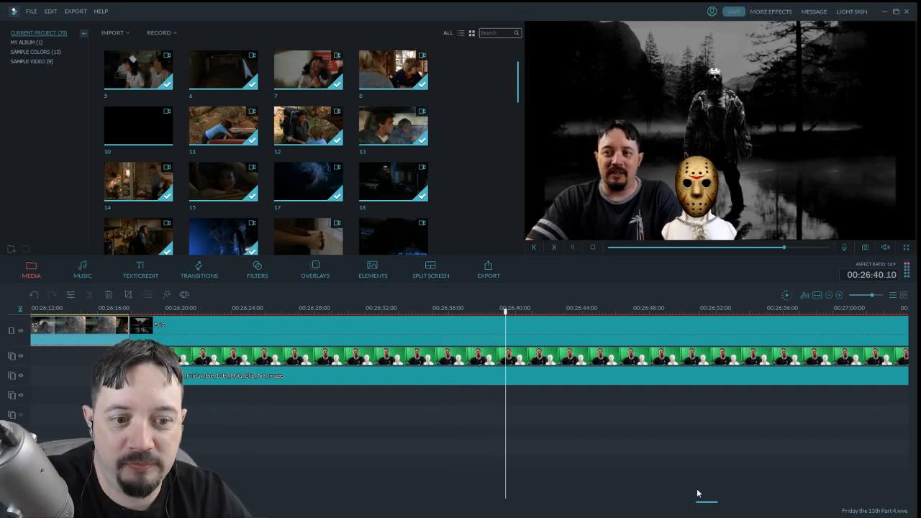
{"action": "left_click_drag", "start_coordinate": [706, 504], "coordinate": [713, 506]}
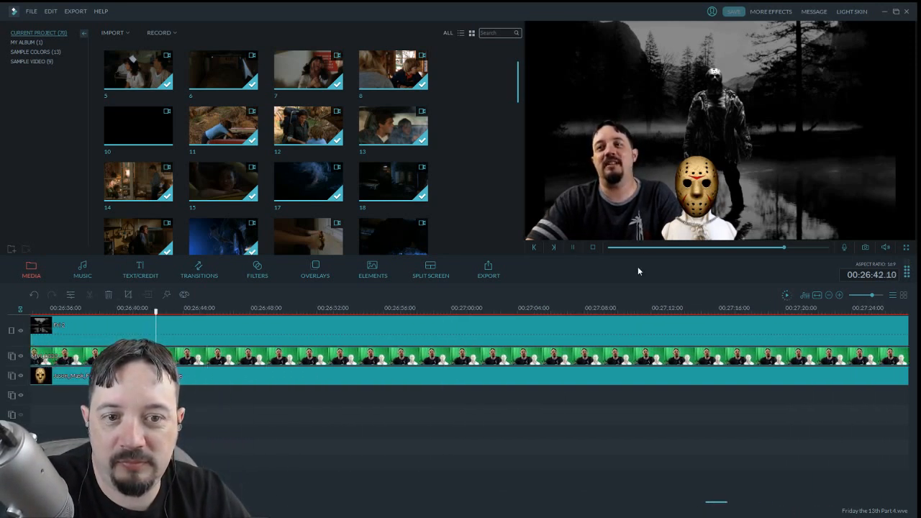
{"action": "left_click", "coordinate": [572, 247]}
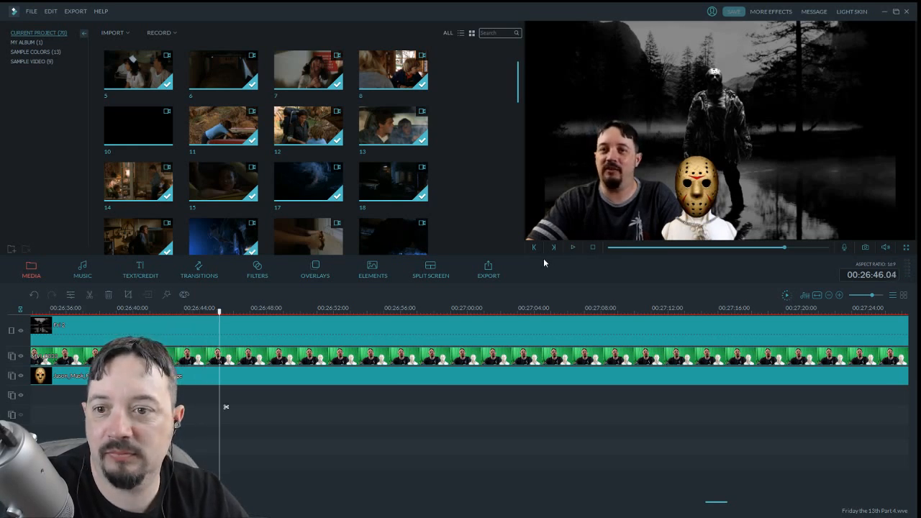
{"action": "left_click", "coordinate": [573, 248]}
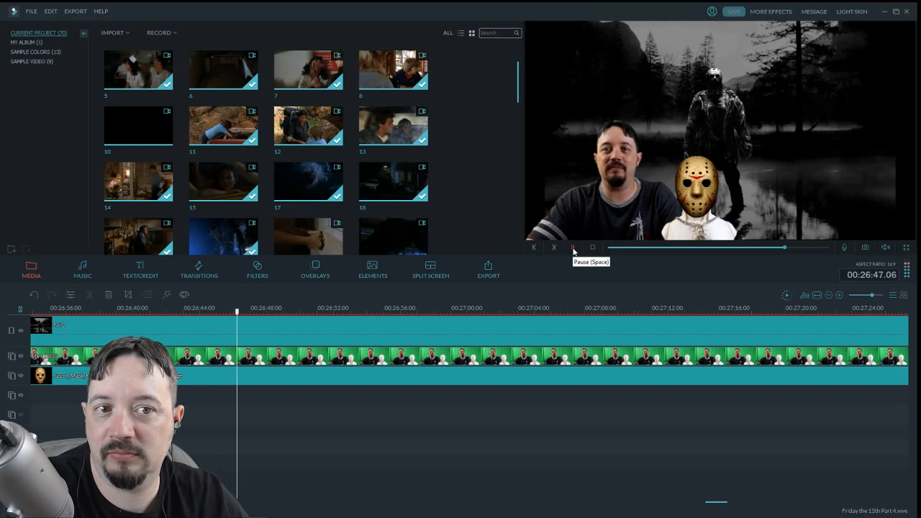
{"action": "left_click", "coordinate": [573, 247]}
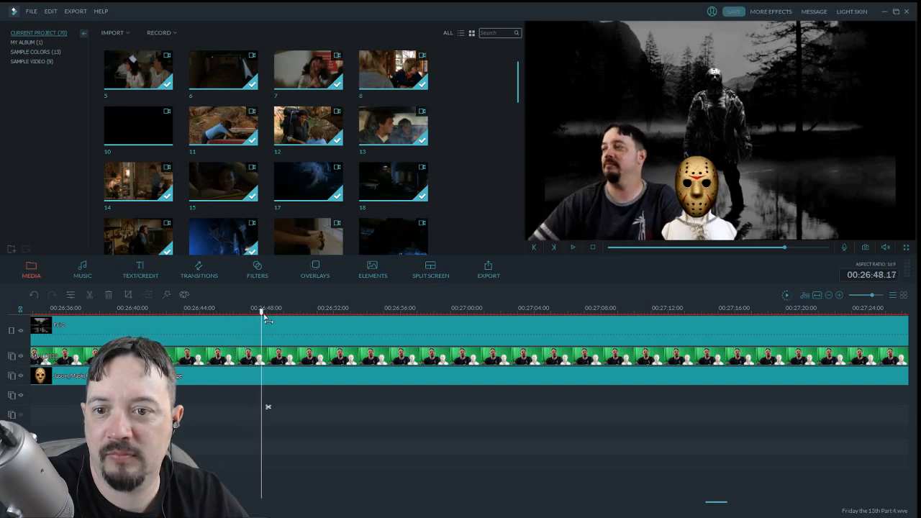
Replay the commentary from 00:26:40.24 and split the background image, green-screen clip and mask overlay at 00:26:45.19
{"action": "left_click_drag", "start_coordinate": [261, 311], "coordinate": [163, 311]}
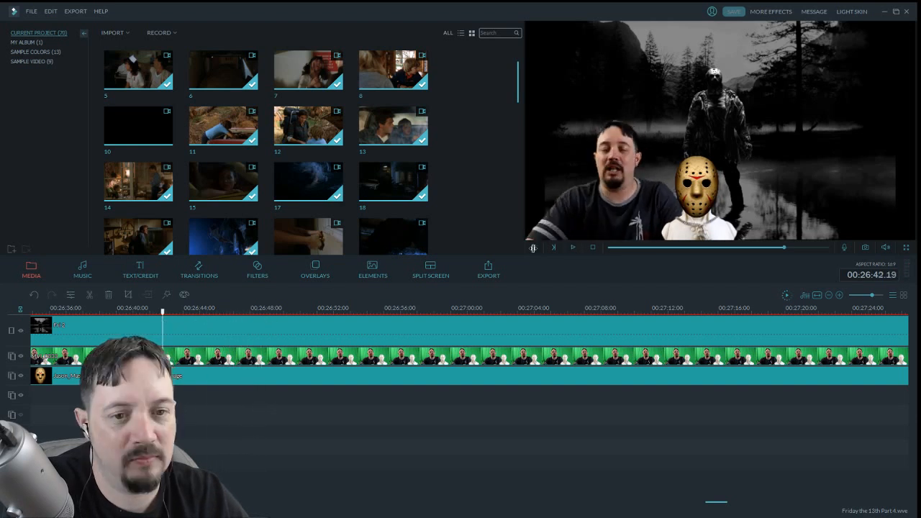
{"action": "left_click", "coordinate": [574, 248]}
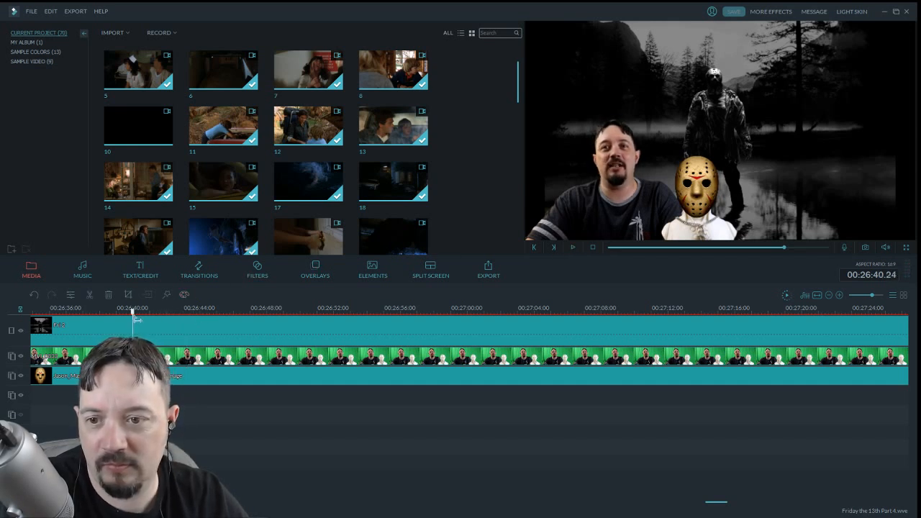
{"action": "left_click", "coordinate": [573, 248]}
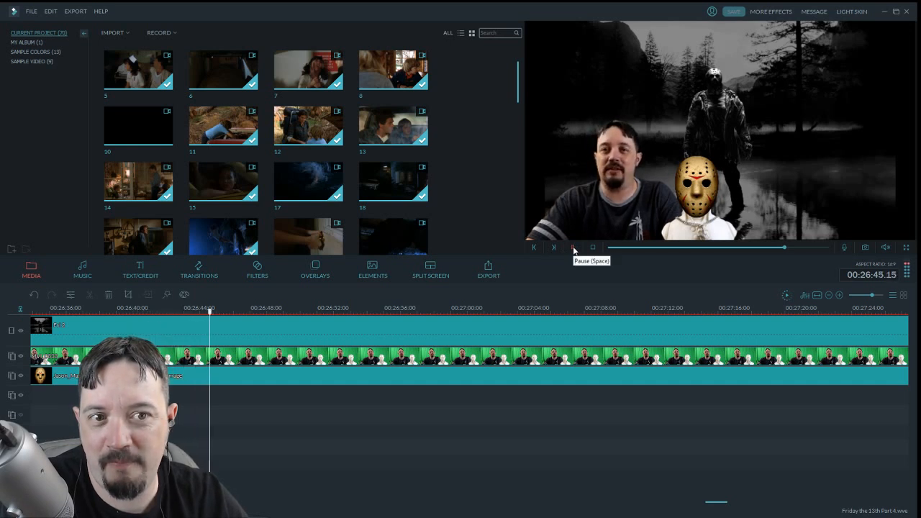
{"action": "left_click", "coordinate": [573, 248]}
{"action": "key", "text": "ctrl+b"}
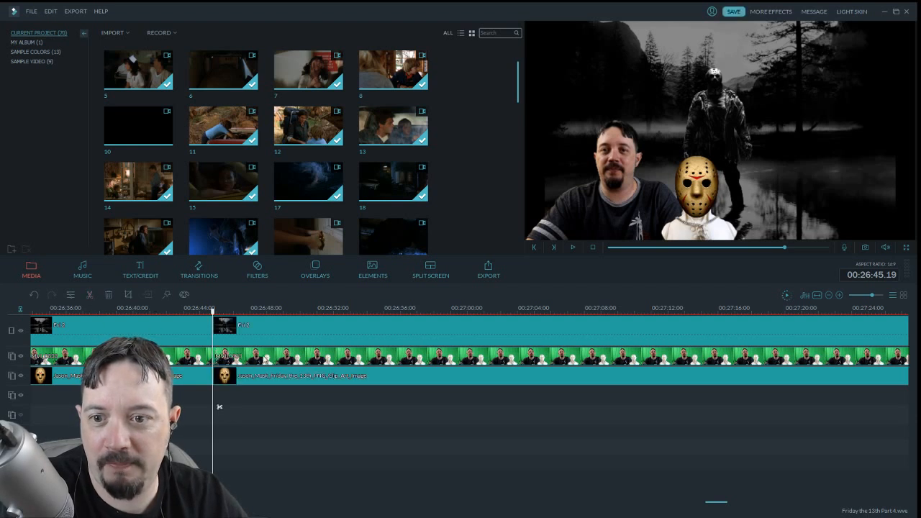
Insert clip 23 at 00:26:45.19, split it at 00:26:51.17 and delete the part before the cut
{"action": "left_click_drag", "start_coordinate": [327, 241], "coordinate": [217, 340]}
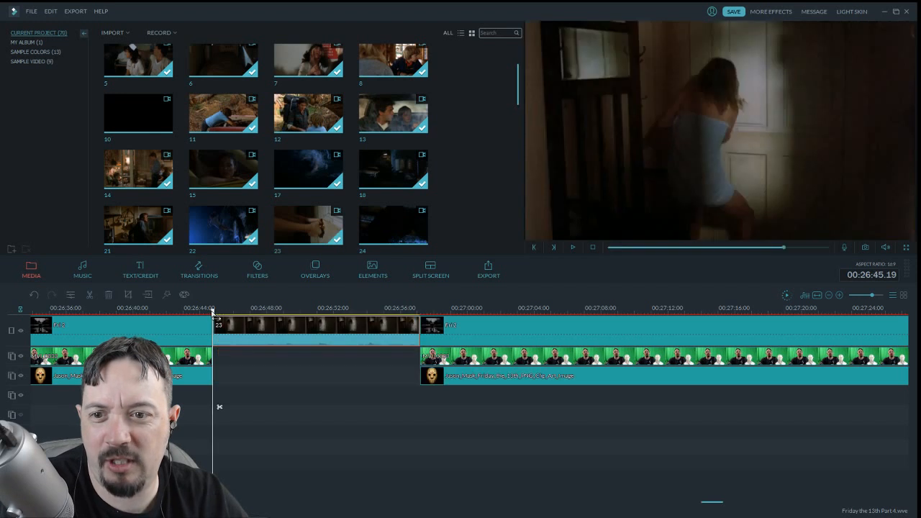
{"action": "left_click", "coordinate": [574, 247]}
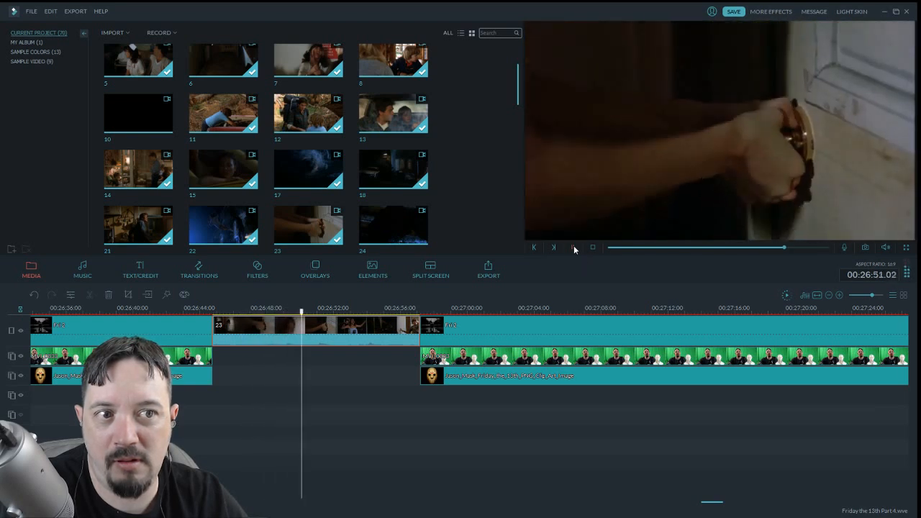
{"action": "left_click", "coordinate": [573, 248]}
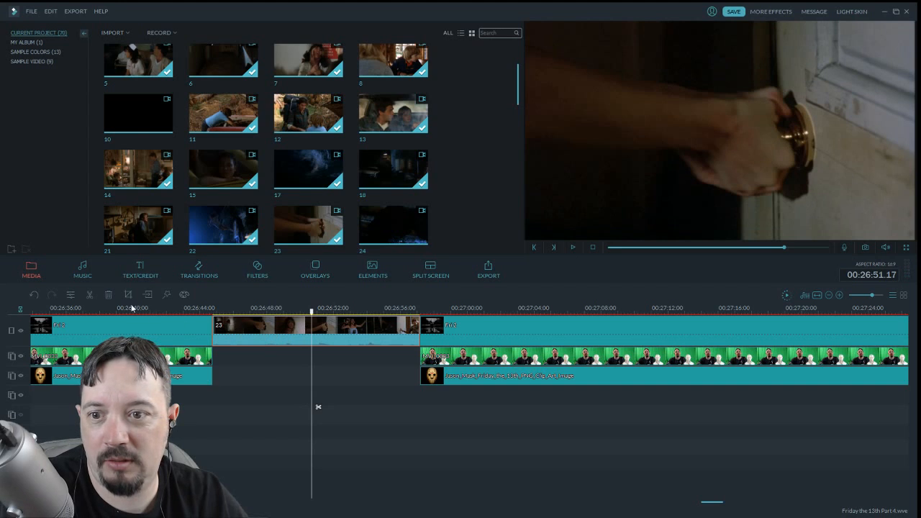
{"action": "left_click", "coordinate": [93, 296]}
{"action": "left_click", "coordinate": [262, 329]}
{"action": "left_click", "coordinate": [110, 296]}
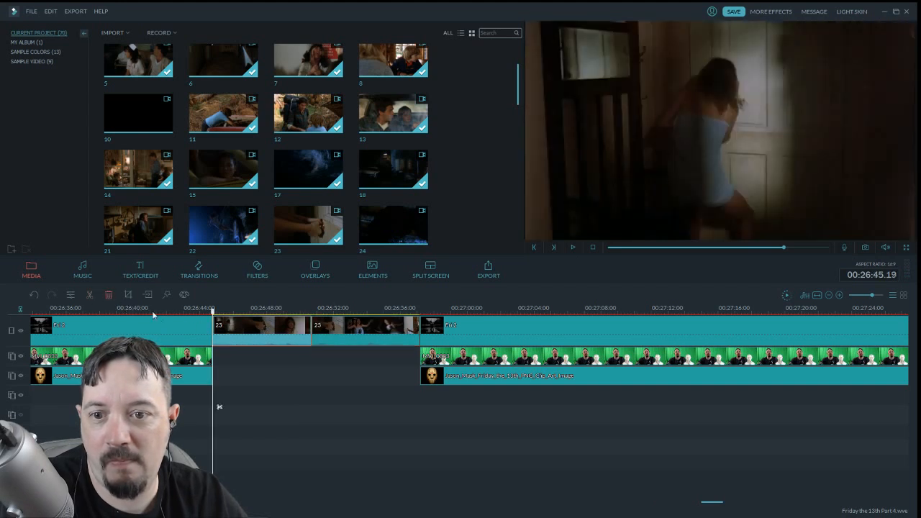
Play through the end of clip 23, split it at 00:26:50.08 and delete the part after the cut
{"action": "left_click", "coordinate": [572, 247]}
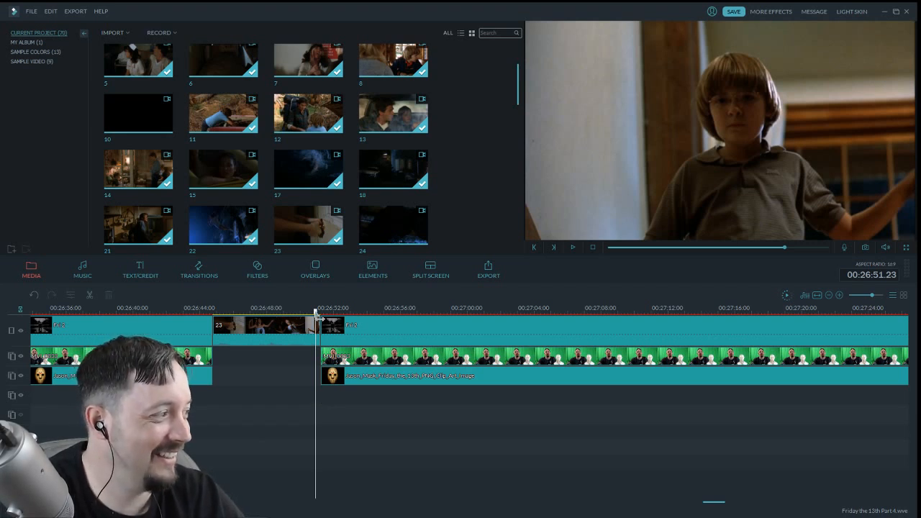
{"action": "left_click_drag", "start_coordinate": [315, 311], "coordinate": [281, 311]}
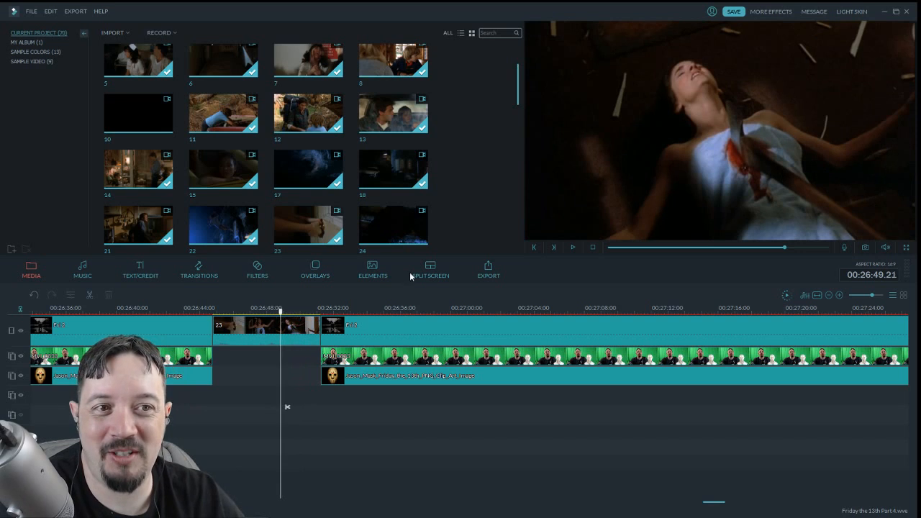
{"action": "left_click", "coordinate": [573, 249]}
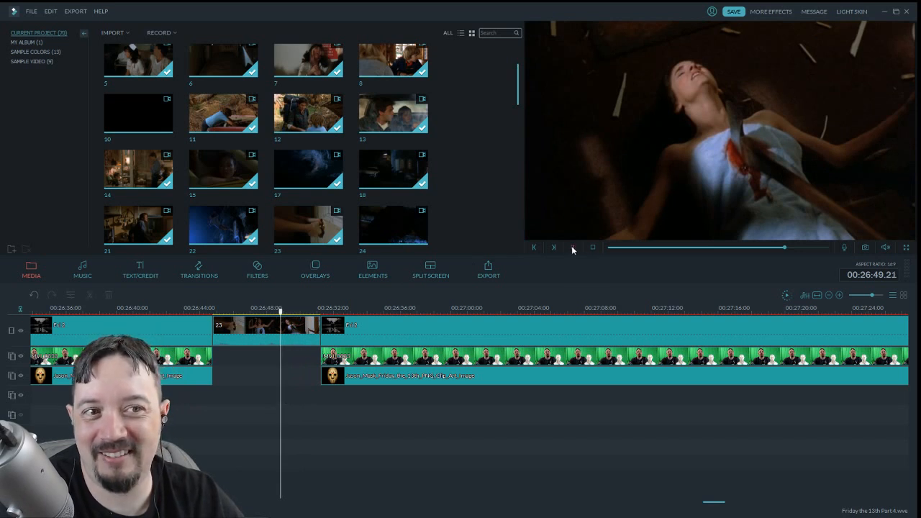
{"action": "left_click", "coordinate": [572, 249]}
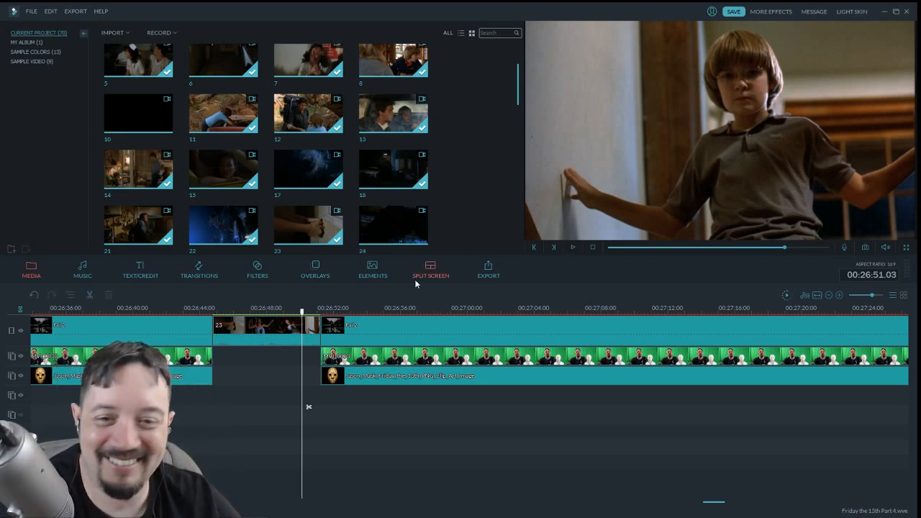
{"action": "left_click_drag", "start_coordinate": [303, 313], "coordinate": [293, 318]}
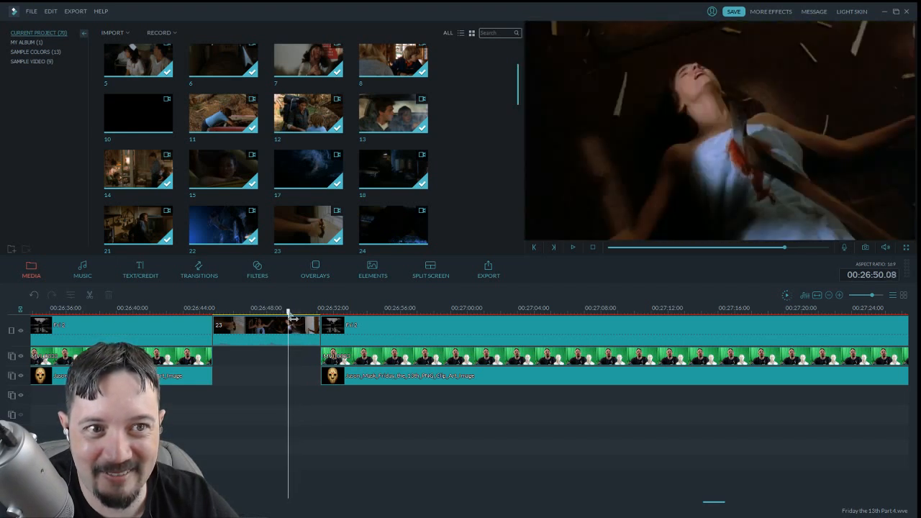
{"action": "left_click", "coordinate": [316, 331]}
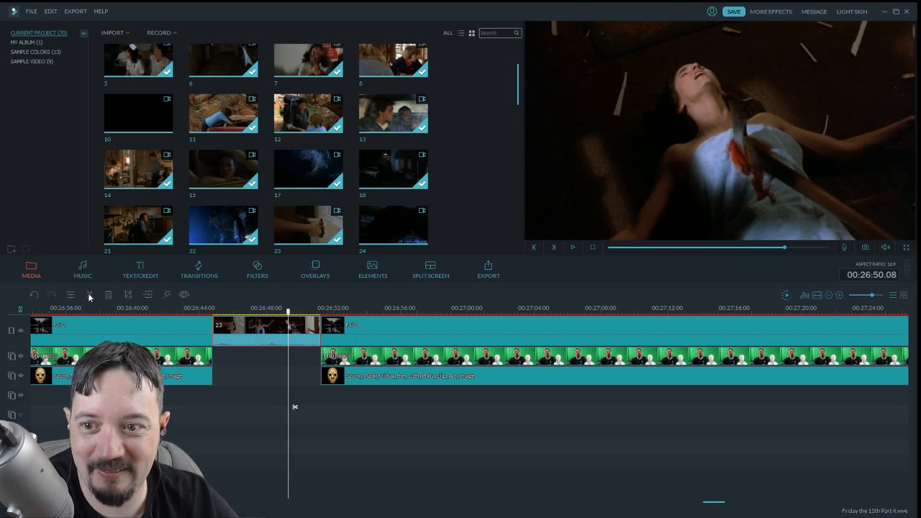
{"action": "key", "text": "ctrl+b"}
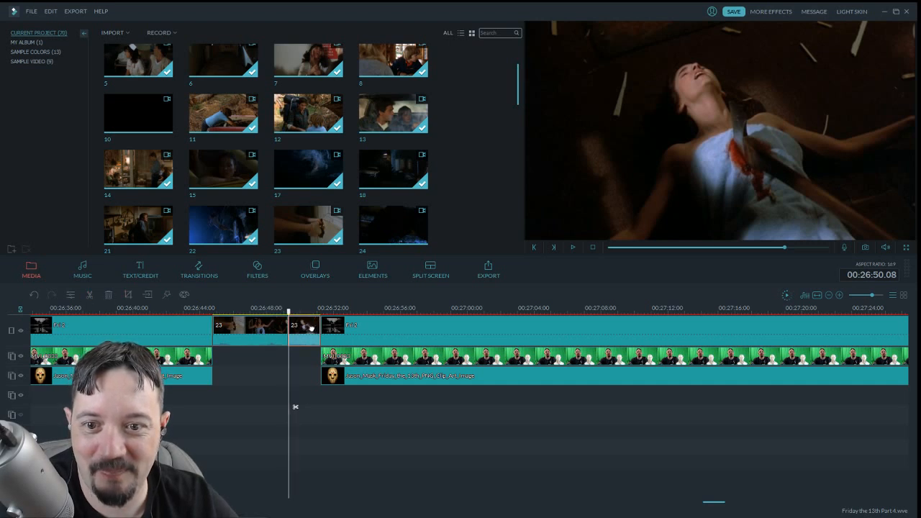
{"action": "left_click", "coordinate": [108, 295]}
Check the start and end frames of clip 23 and give its audio a fade-out of 1.12 s
{"action": "left_click_drag", "start_coordinate": [291, 314], "coordinate": [223, 321]}
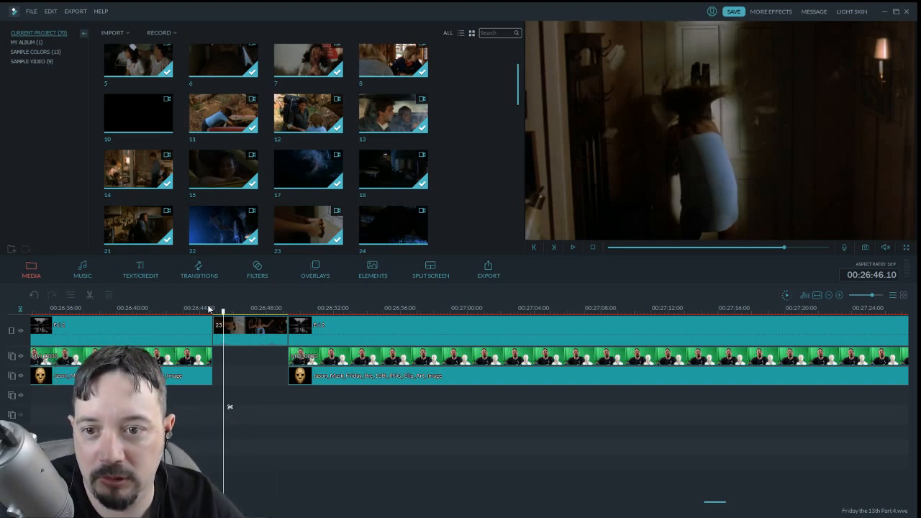
{"action": "left_click_drag", "start_coordinate": [225, 315], "coordinate": [215, 317]}
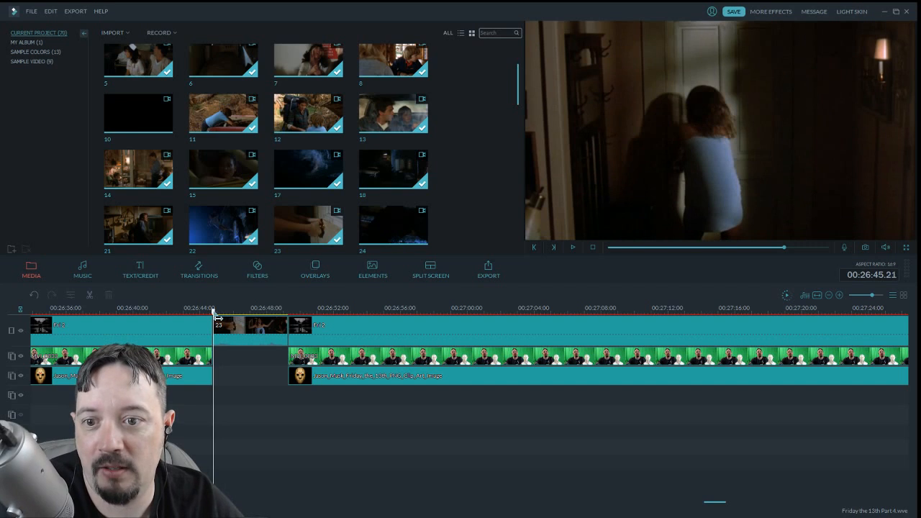
{"action": "key", "text": "Left"}
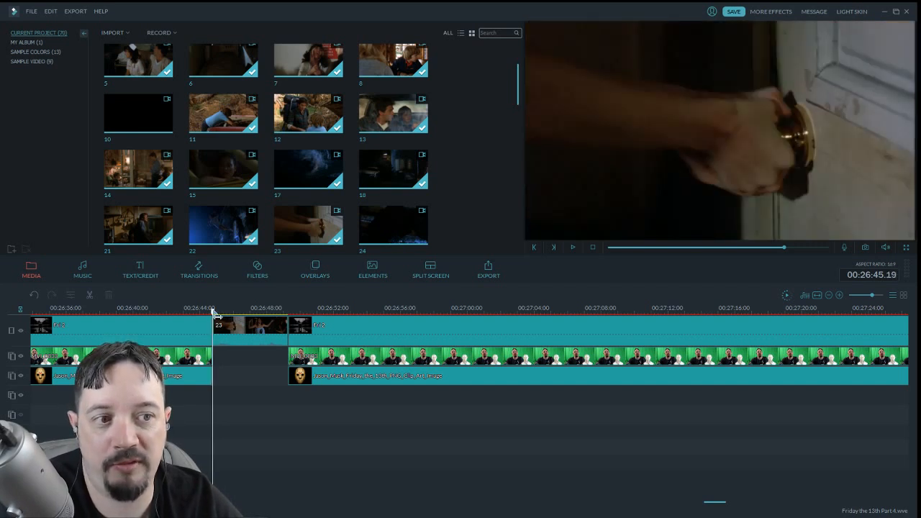
{"action": "left_click_drag", "start_coordinate": [213, 313], "coordinate": [292, 328]}
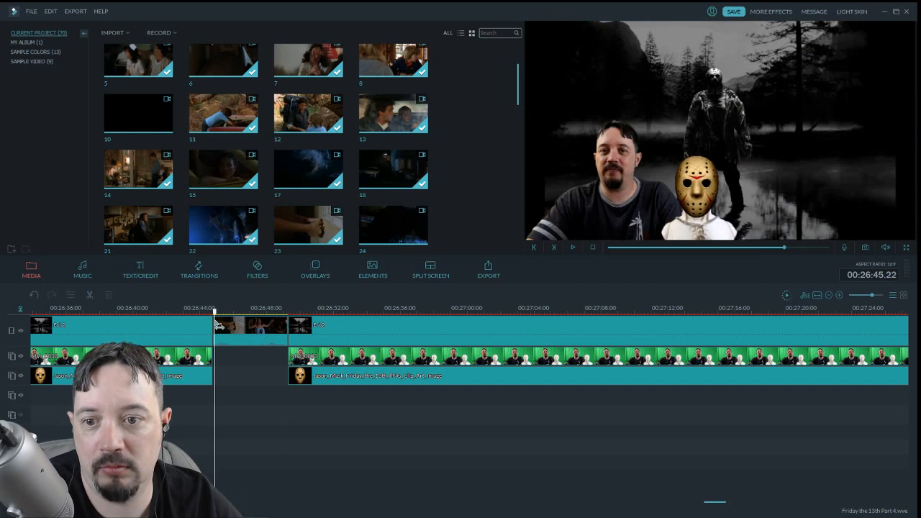
{"action": "key", "text": "Left"}
{"action": "left_click_drag", "start_coordinate": [241, 327], "coordinate": [273, 331]}
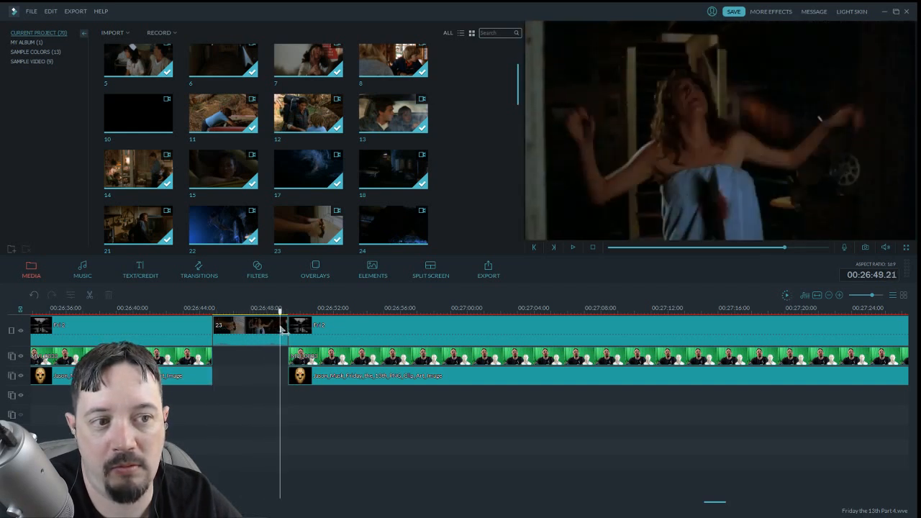
{"action": "key", "text": "Left"}
{"action": "double_click", "coordinate": [266, 328]}
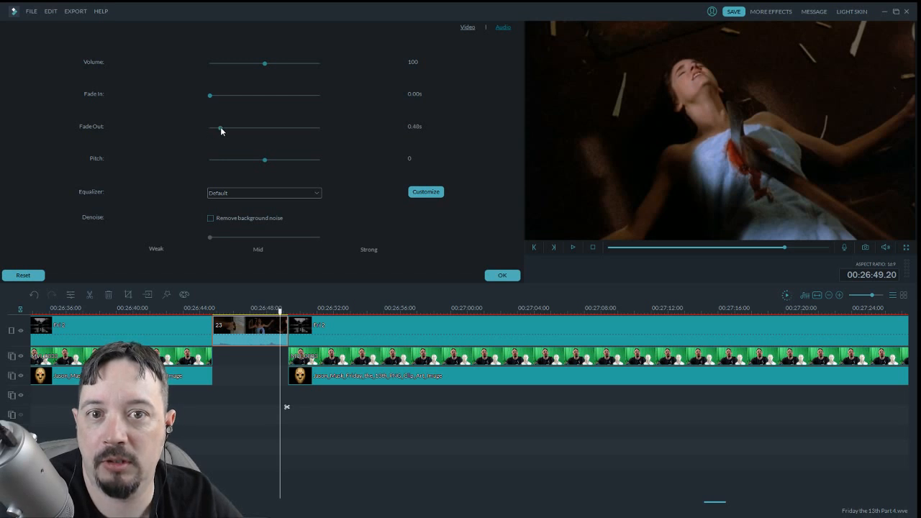
{"action": "left_click_drag", "start_coordinate": [228, 129], "coordinate": [235, 130]}
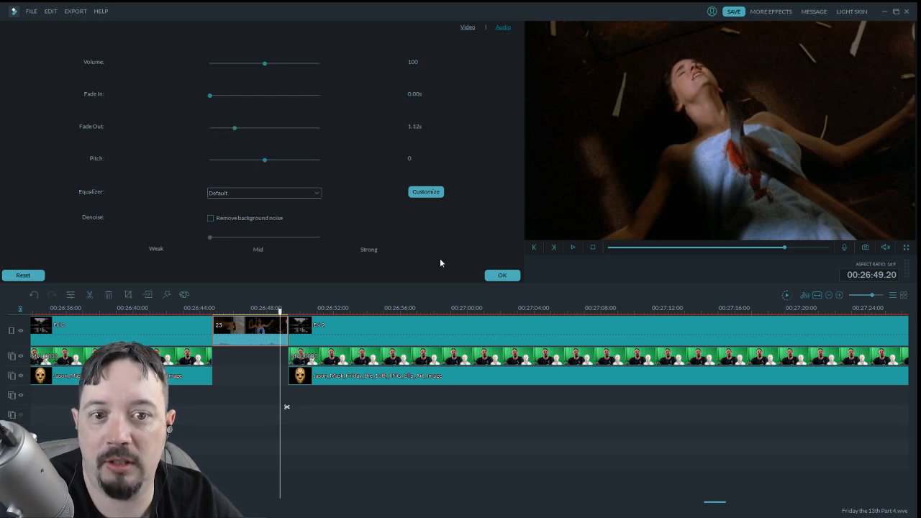
{"action": "left_click", "coordinate": [502, 277]}
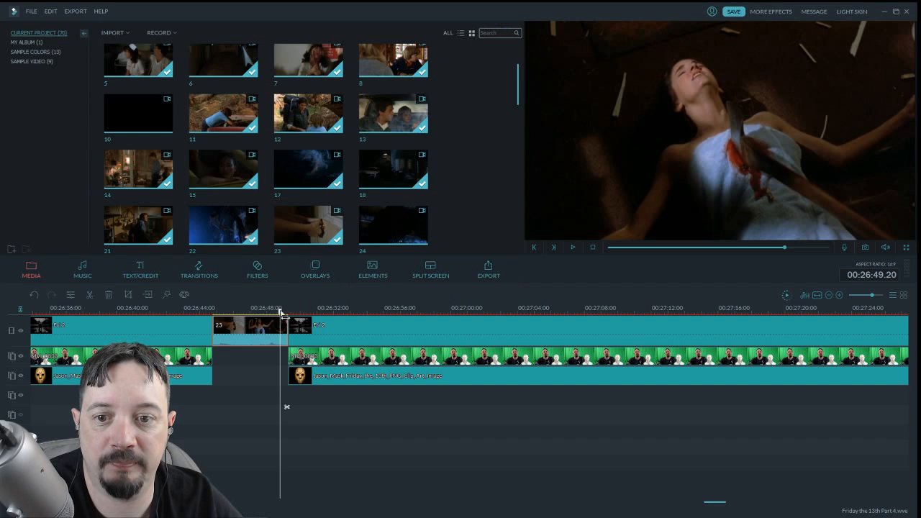
Play from 00:26:44.20 through clip 23 into the commentary and split the green-screen clip at 00:26:52.18
{"action": "left_click_drag", "start_coordinate": [206, 321], "coordinate": [197, 322]}
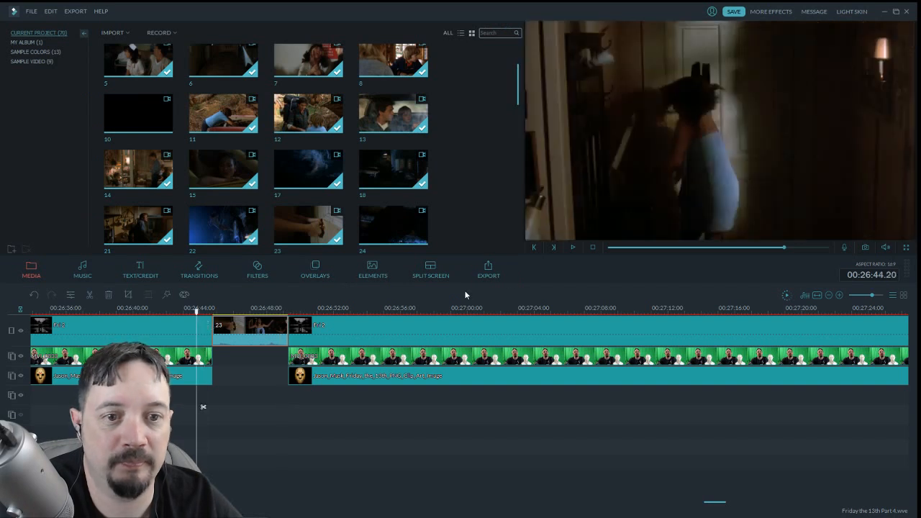
{"action": "left_click", "coordinate": [573, 249]}
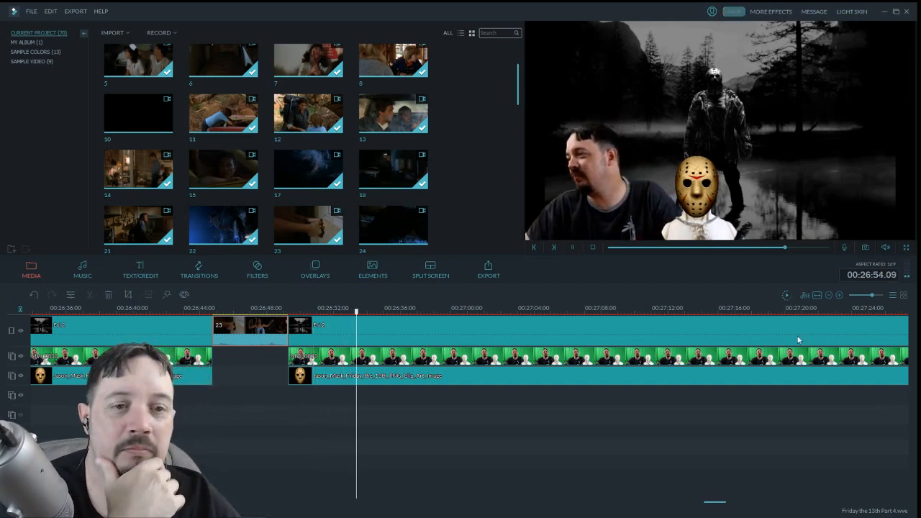
{"action": "left_click_drag", "start_coordinate": [707, 507], "coordinate": [713, 506]}
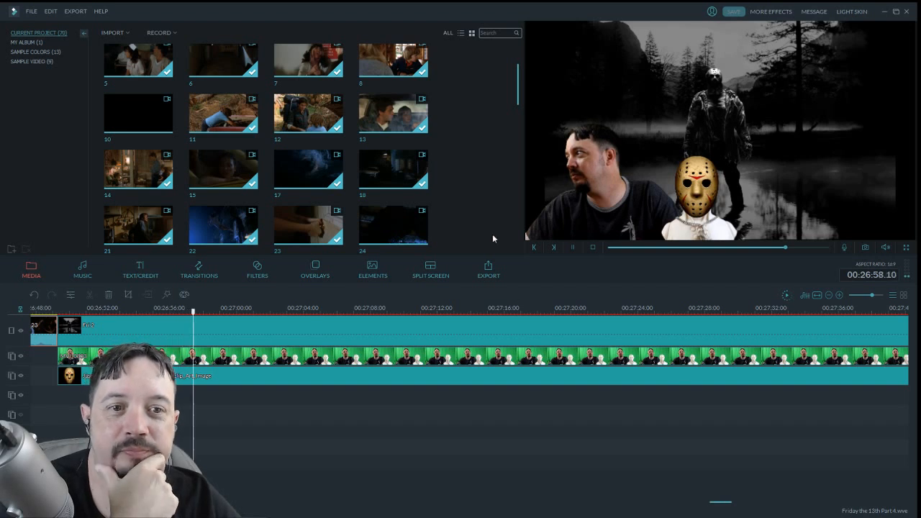
{"action": "left_click_drag", "start_coordinate": [216, 311], "coordinate": [74, 311]}
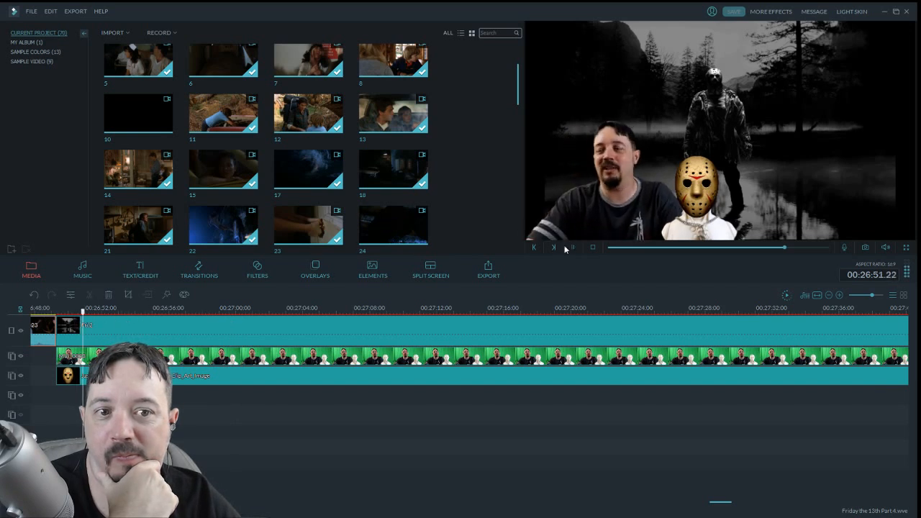
{"action": "key", "text": "space"}
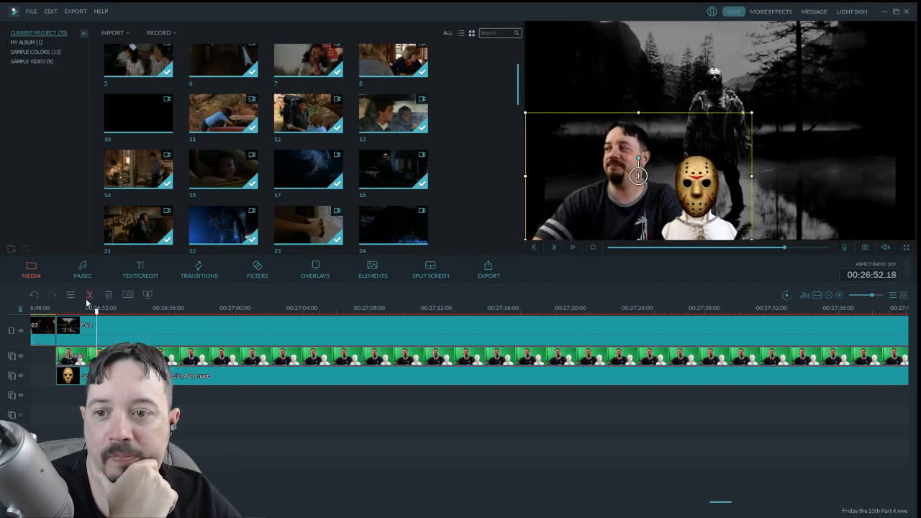
Cut the green-screen section between 00:26:52.18 and 00:26:59.20 and move the remaining footage back to close the gap
{"action": "left_click", "coordinate": [574, 247]}
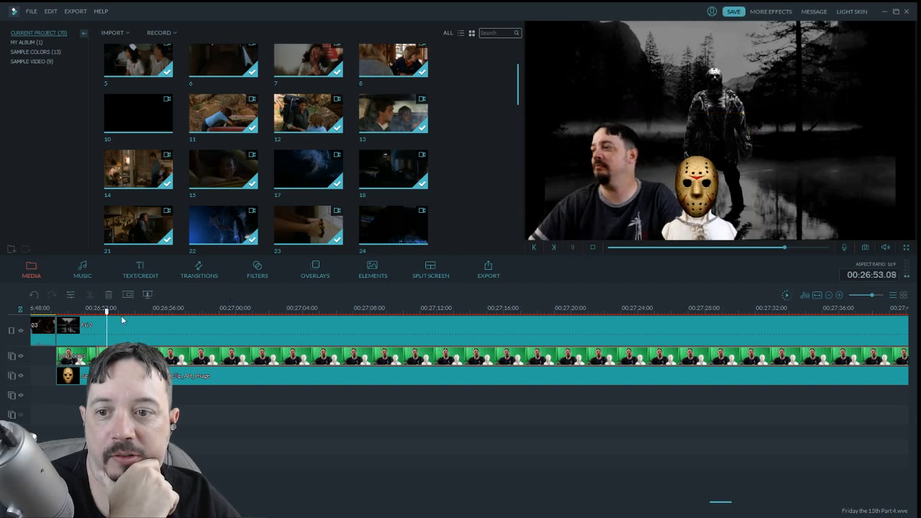
{"action": "left_click_drag", "start_coordinate": [161, 317], "coordinate": [193, 321]}
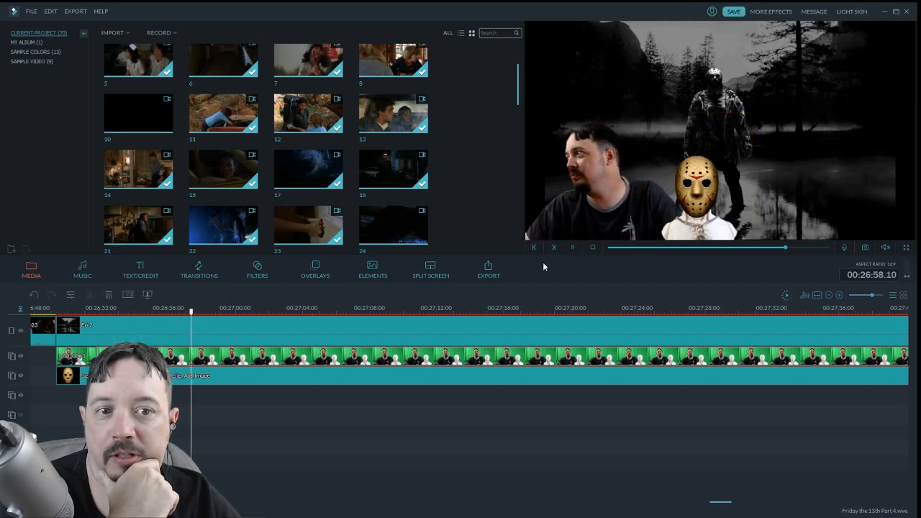
{"action": "left_click", "coordinate": [574, 248]}
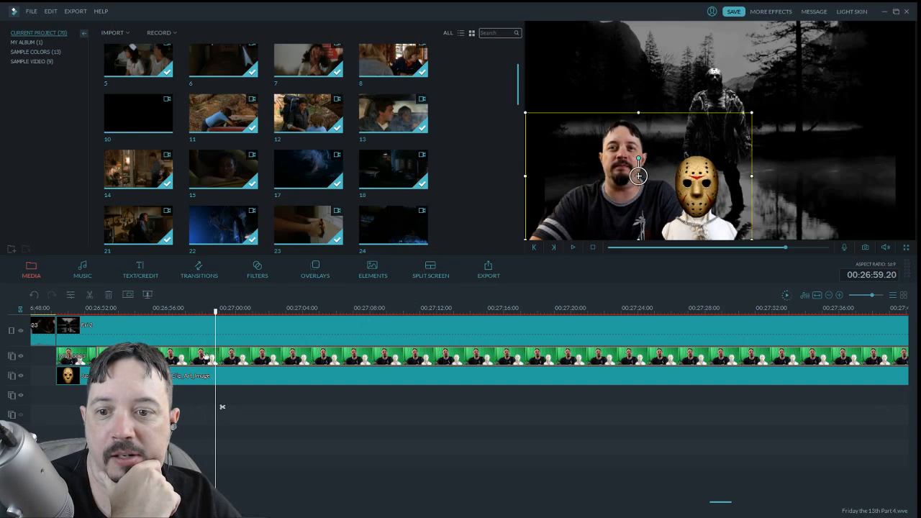
{"action": "left_click", "coordinate": [89, 297]}
{"action": "left_click", "coordinate": [96, 308]}
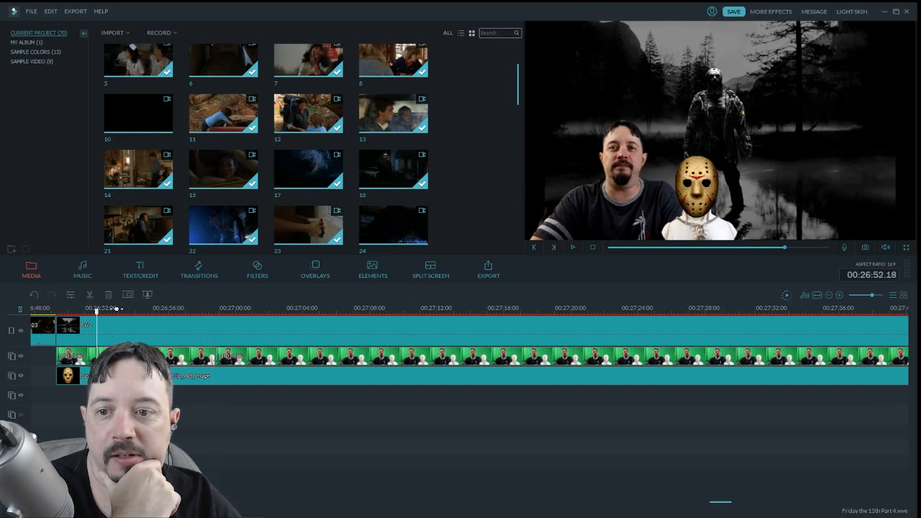
{"action": "left_click", "coordinate": [111, 295]}
{"action": "left_click_drag", "start_coordinate": [259, 359], "coordinate": [214, 359]}
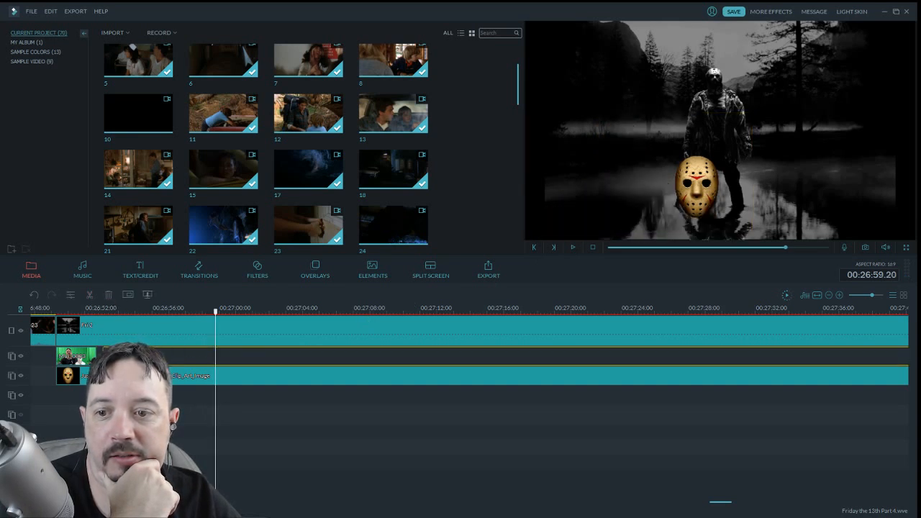
Play the tightened commentary and split the background image, green-screen clip and mask overlay at 00:27:28.08
{"action": "left_click_drag", "start_coordinate": [123, 325], "coordinate": [89, 315]}
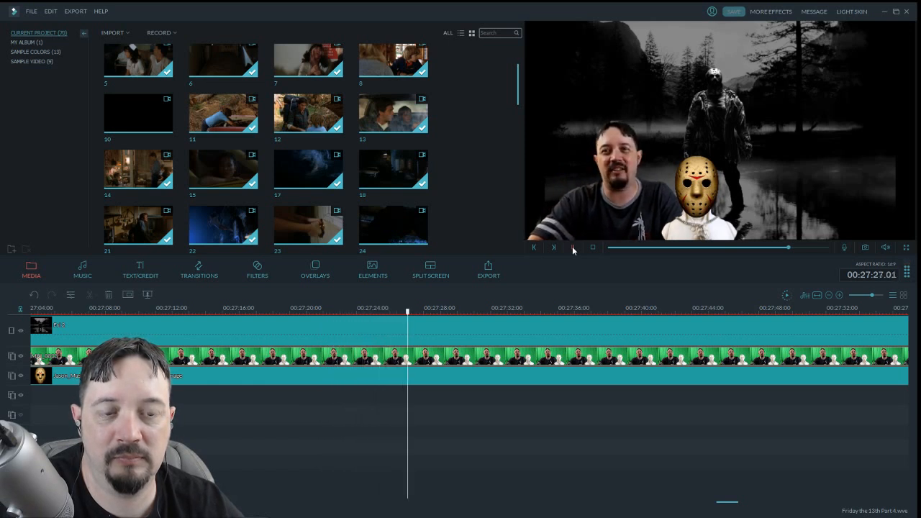
{"action": "left_click", "coordinate": [572, 247]}
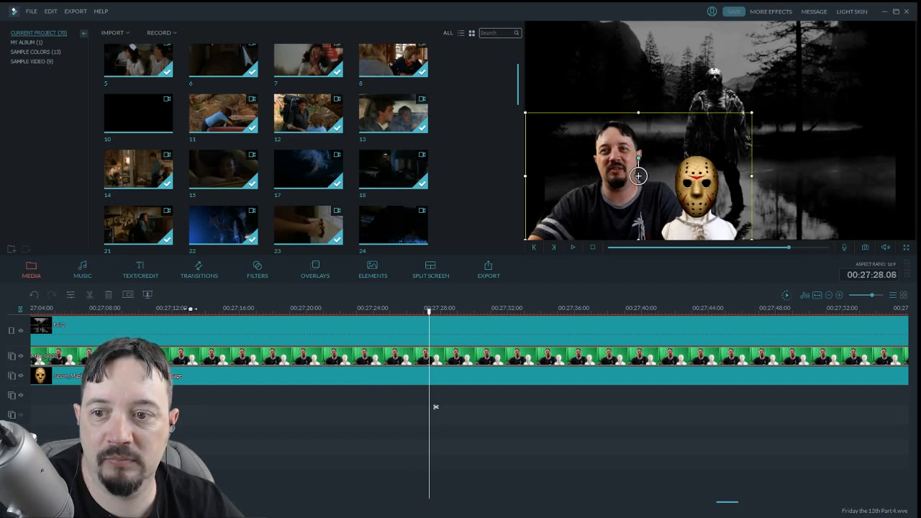
{"action": "left_click", "coordinate": [90, 296]}
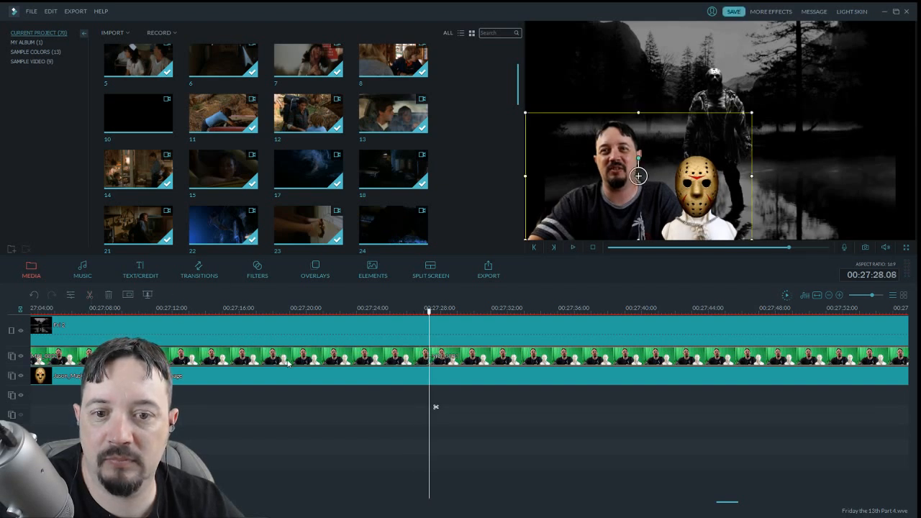
{"action": "left_click", "coordinate": [452, 329]}
{"action": "left_click", "coordinate": [88, 296]}
{"action": "left_click", "coordinate": [477, 379]}
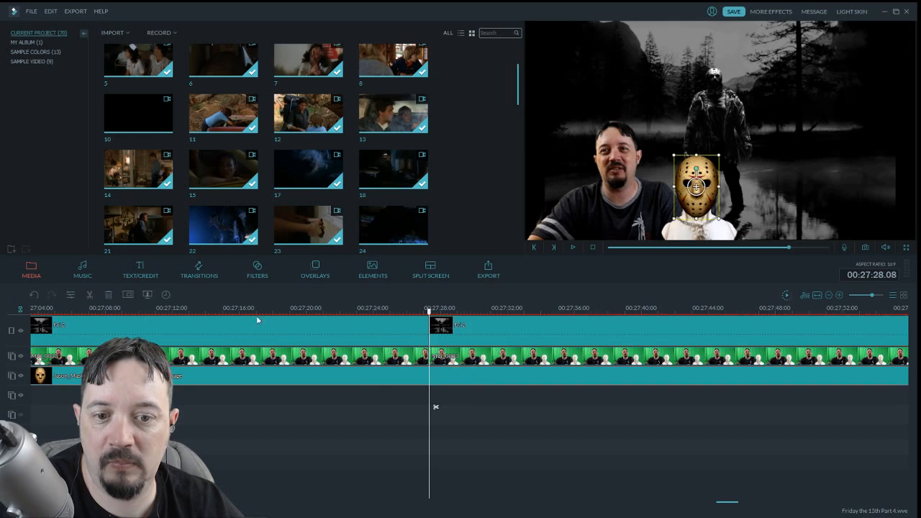
{"action": "left_click", "coordinate": [91, 293]}
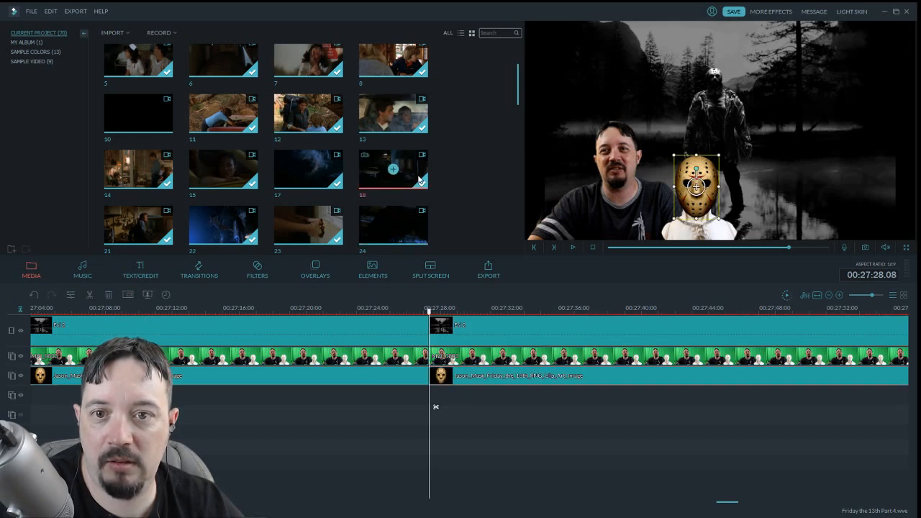
Insert clip 24 at 00:27:28.08, split it at 00:27:36.19 and delete the part after the cut
{"action": "left_click_drag", "start_coordinate": [519, 102], "coordinate": [515, 118]}
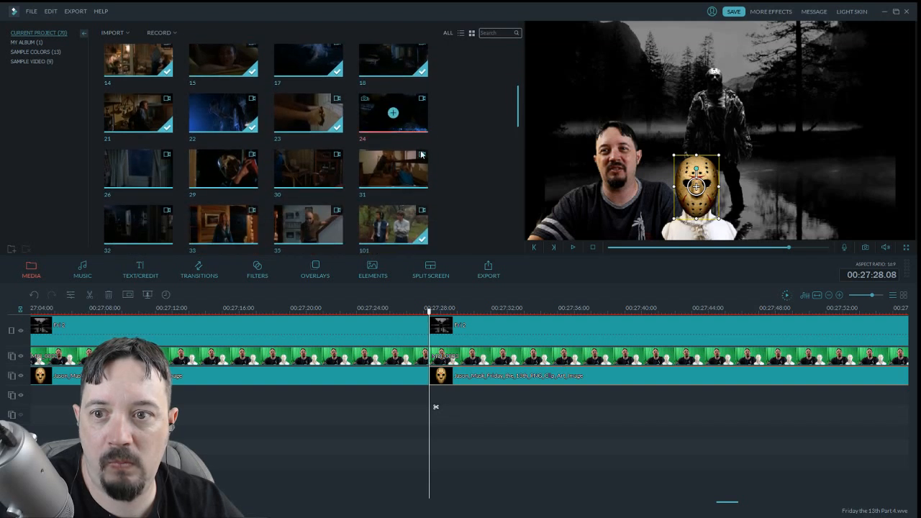
{"action": "mouse_move", "coordinate": [422, 155]}
{"action": "left_mouse_down"}
{"action": "mouse_move", "coordinate": [444, 345]}
{"action": "mouse_move", "coordinate": [430, 340]}
{"action": "left_mouse_up"}
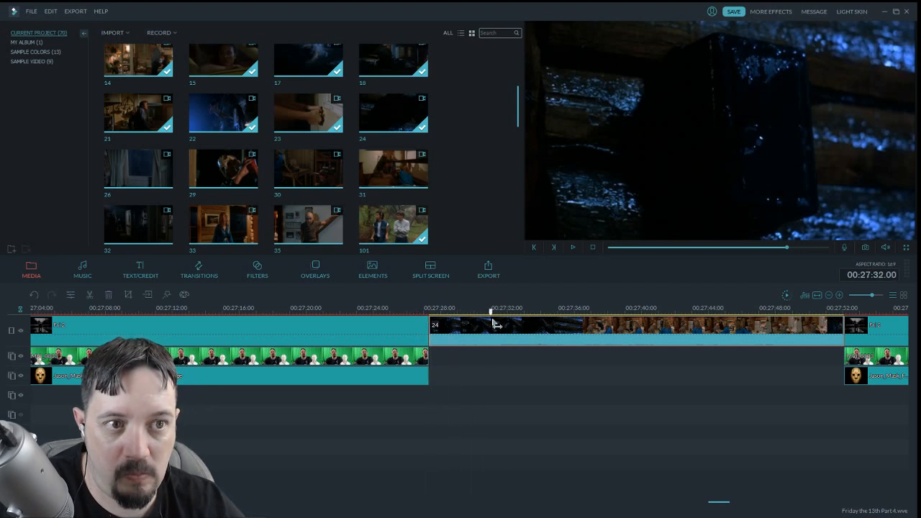
{"action": "left_click_drag", "start_coordinate": [493, 320], "coordinate": [574, 339]}
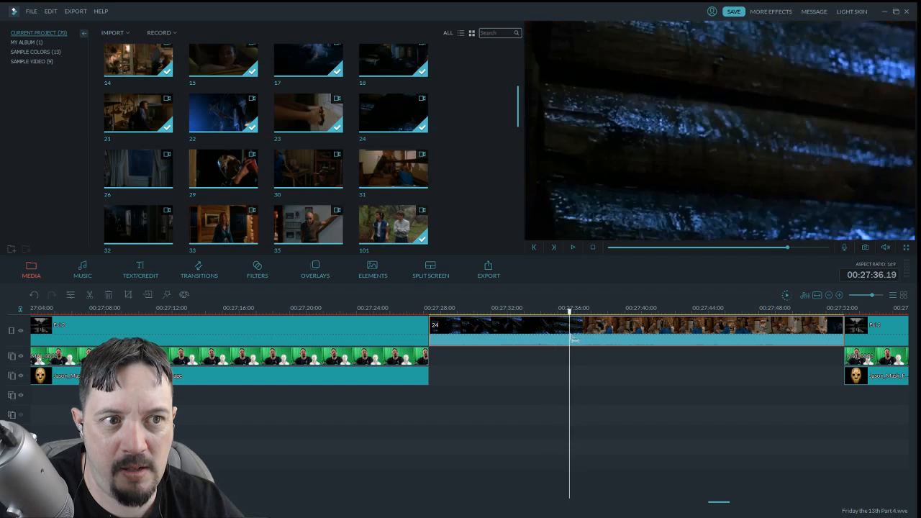
{"action": "left_click", "coordinate": [576, 407]}
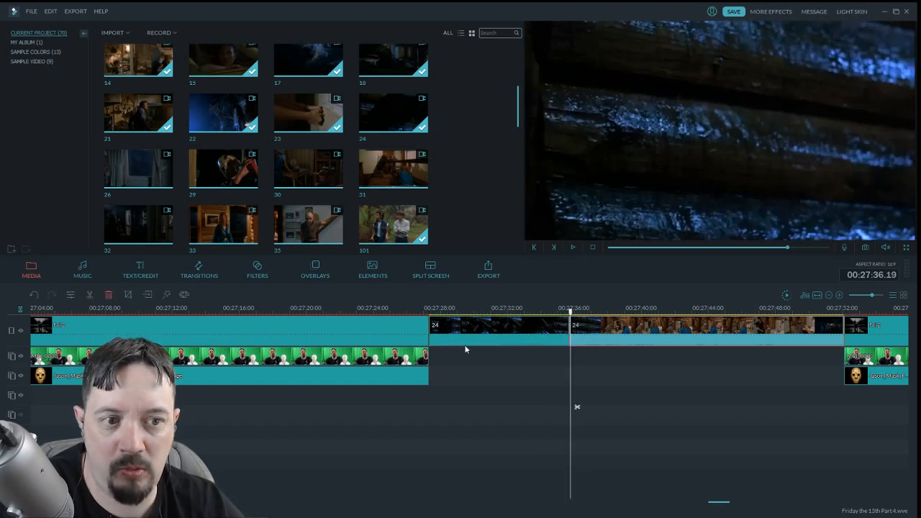
{"action": "key", "text": "Delete"}
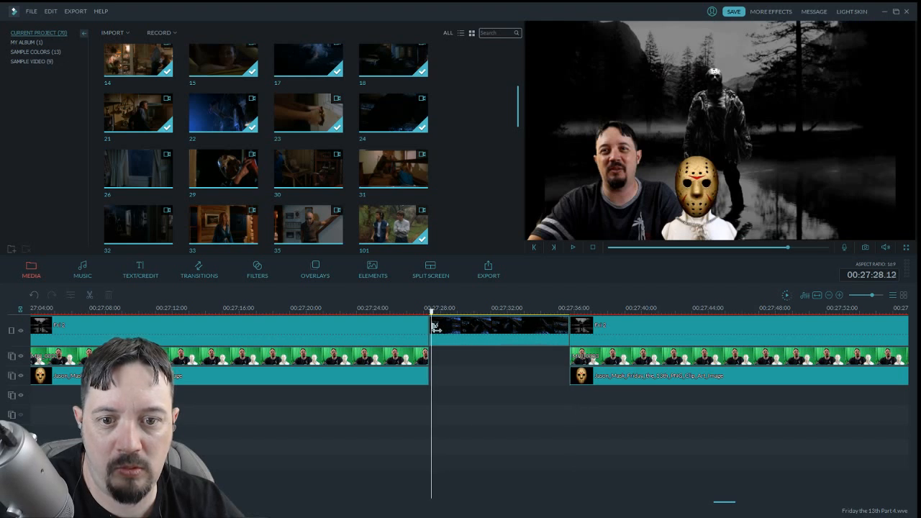
Check the cut points at both ends of clip 24, open the clip's audio settings and save the project
{"action": "key", "text": "Left"}
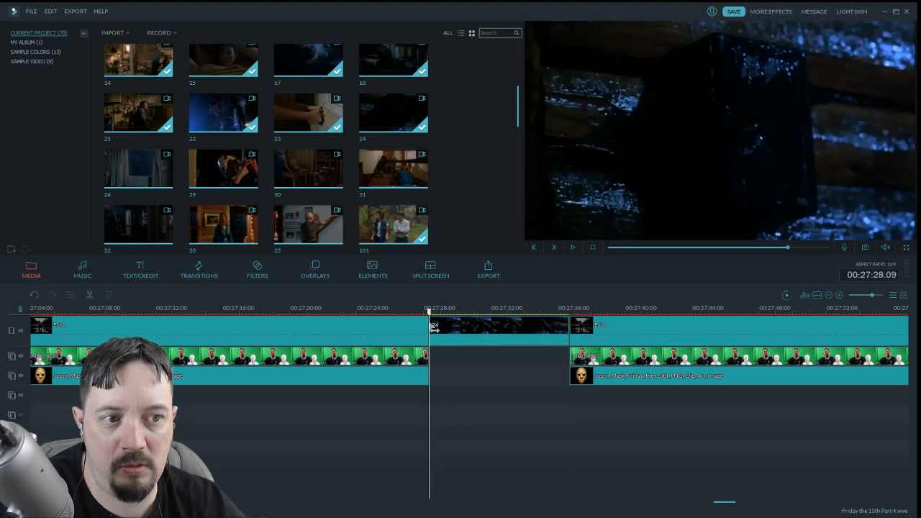
{"action": "left_click_drag", "start_coordinate": [431, 327], "coordinate": [588, 343]}
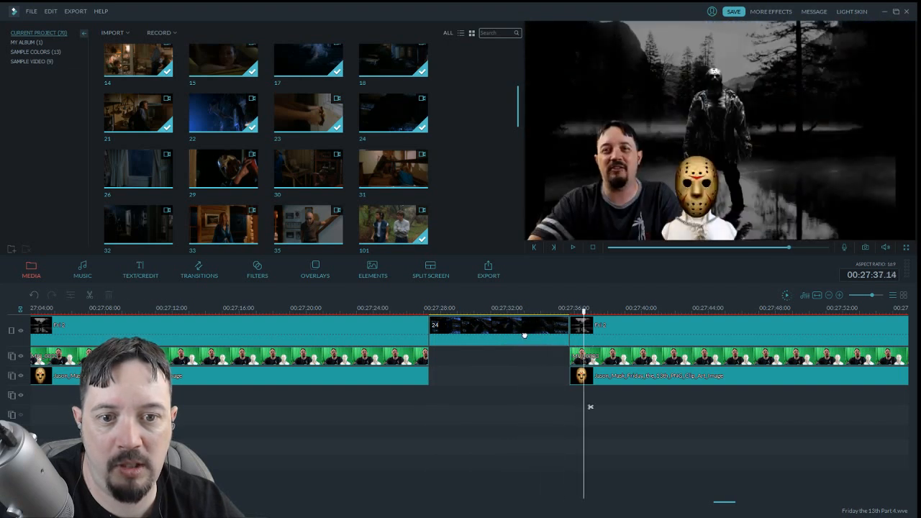
{"action": "double_click", "coordinate": [524, 334]}
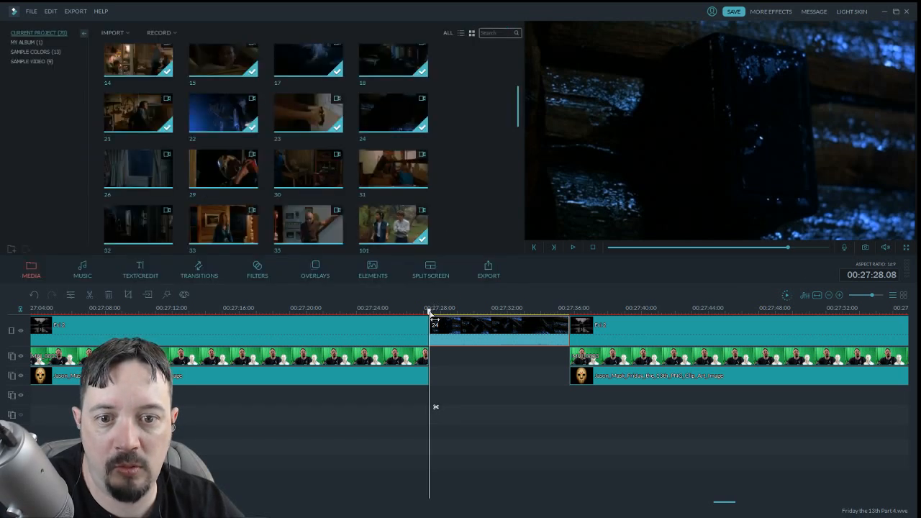
{"action": "left_click_drag", "start_coordinate": [430, 313], "coordinate": [413, 313]}
{"action": "left_click", "coordinate": [739, 12]}
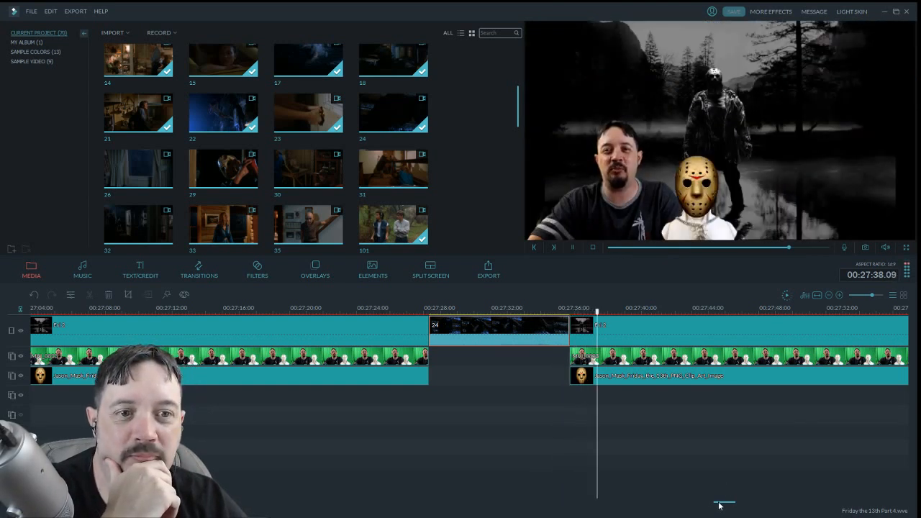
Play the commentary after clip 24 and split the green-screen clip at 00:27:49.10
{"action": "left_click_drag", "start_coordinate": [720, 502], "coordinate": [731, 502]}
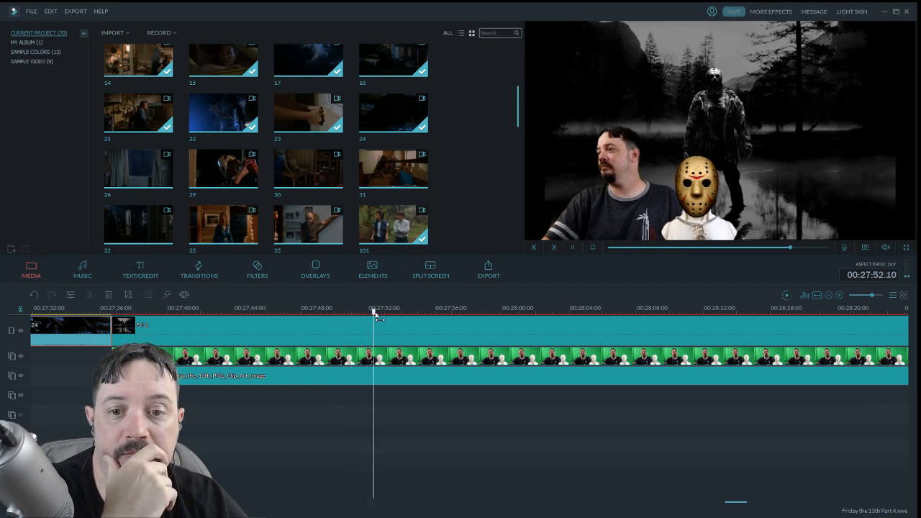
{"action": "left_click_drag", "start_coordinate": [375, 315], "coordinate": [296, 311]}
{"action": "left_click", "coordinate": [573, 247]}
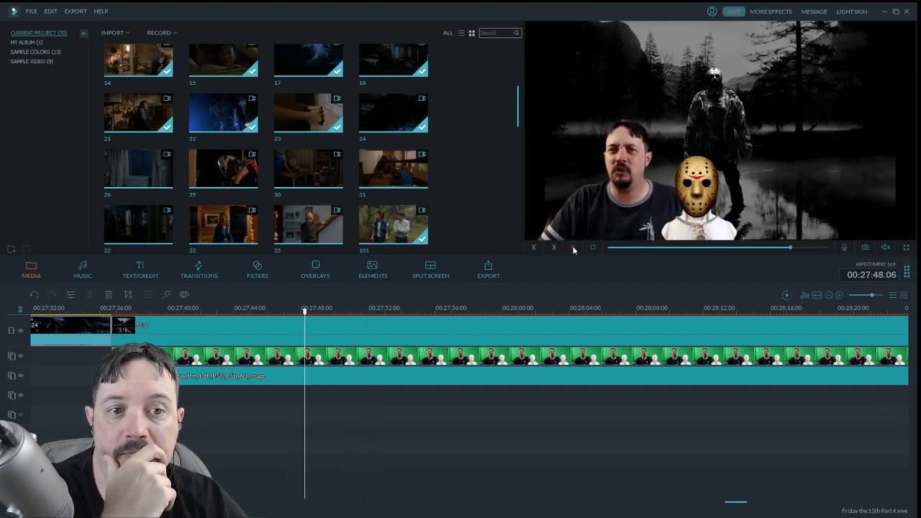
{"action": "left_click", "coordinate": [573, 249]}
{"action": "left_click", "coordinate": [388, 356]}
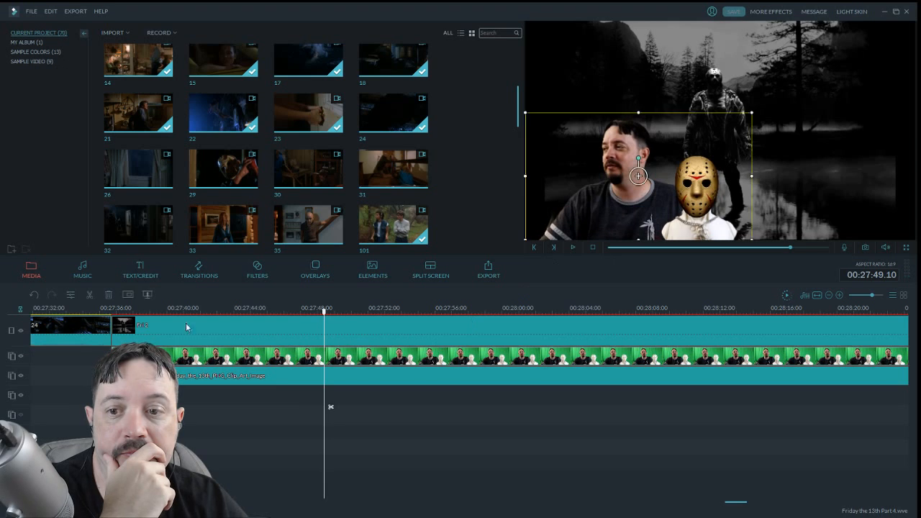
{"action": "left_click", "coordinate": [89, 293]}
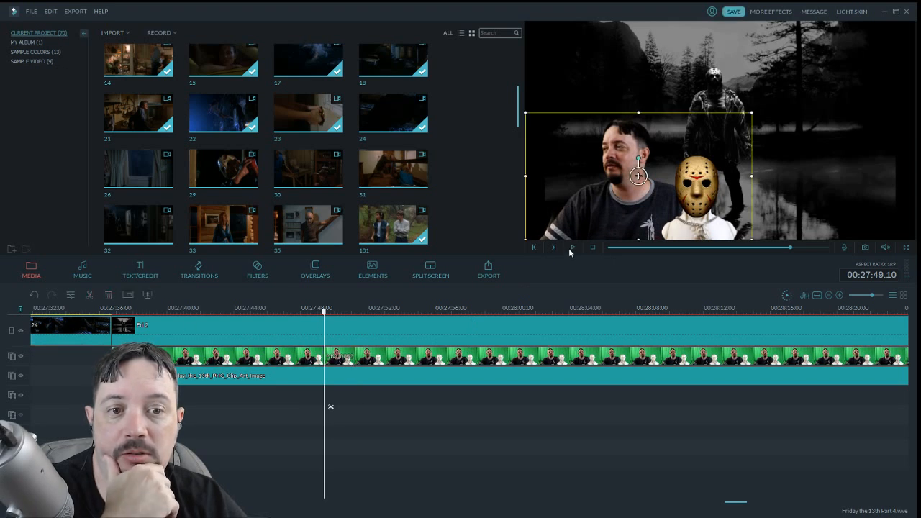
Cut the green-screen section between 00:27:49.10 and 00:28:03.01 and move the remaining footage back to close the gap
{"action": "left_click", "coordinate": [573, 248]}
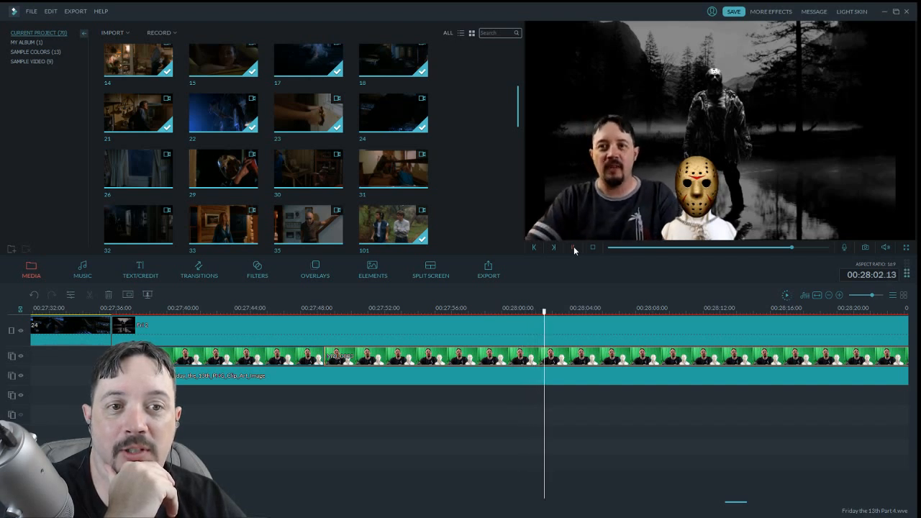
{"action": "left_click", "coordinate": [573, 246]}
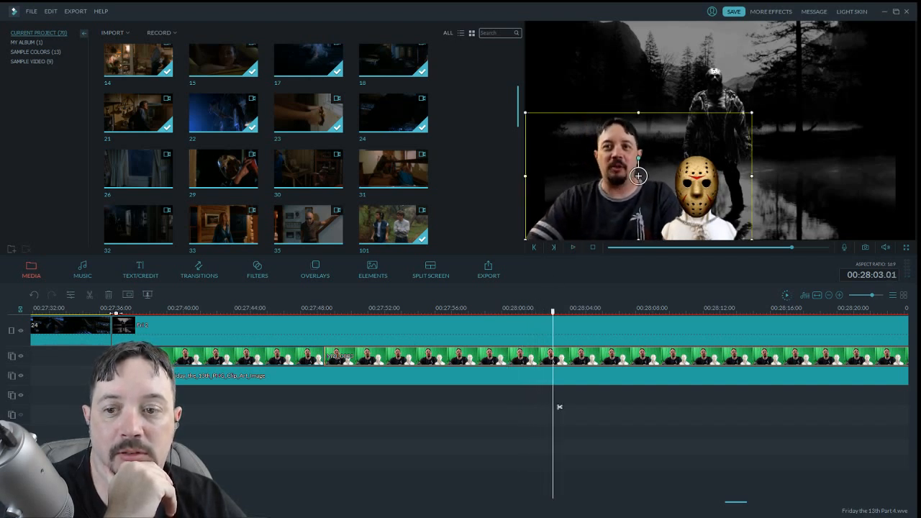
{"action": "left_click", "coordinate": [373, 356]}
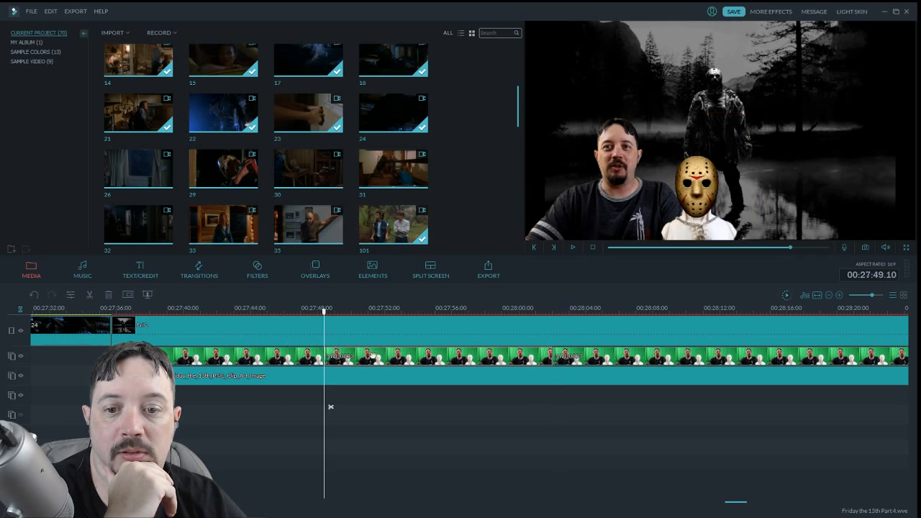
{"action": "left_click", "coordinate": [108, 294]}
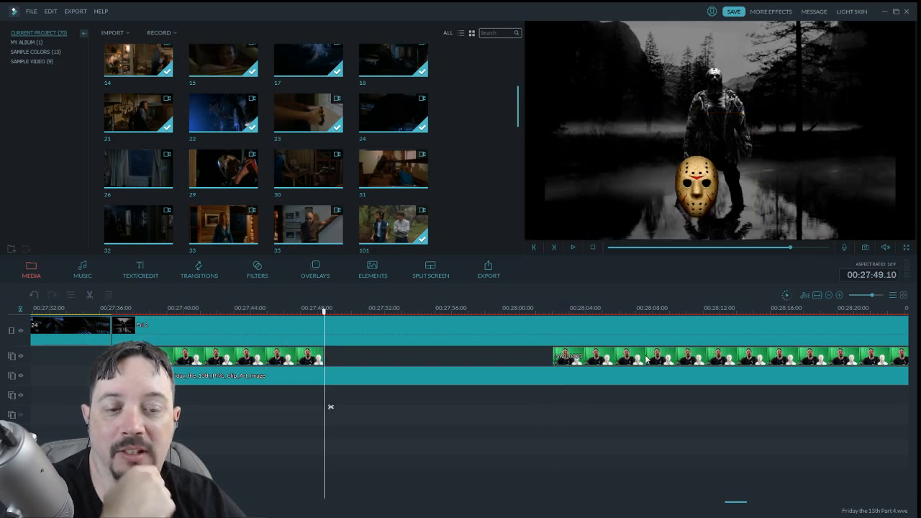
{"action": "left_click_drag", "start_coordinate": [646, 360], "coordinate": [413, 364]}
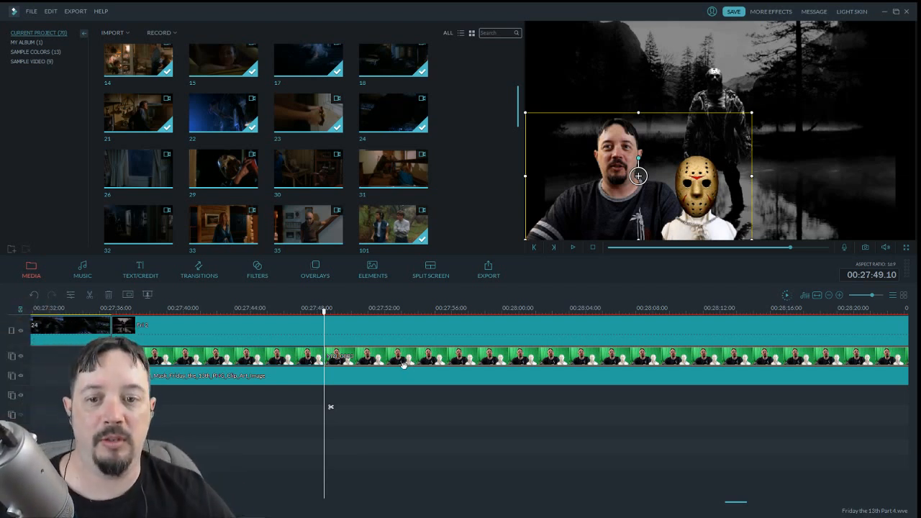
Play the tightened commentary and split the green-screen clip, background image and mask overlay at 00:28:37.00
{"action": "left_click", "coordinate": [325, 314]}
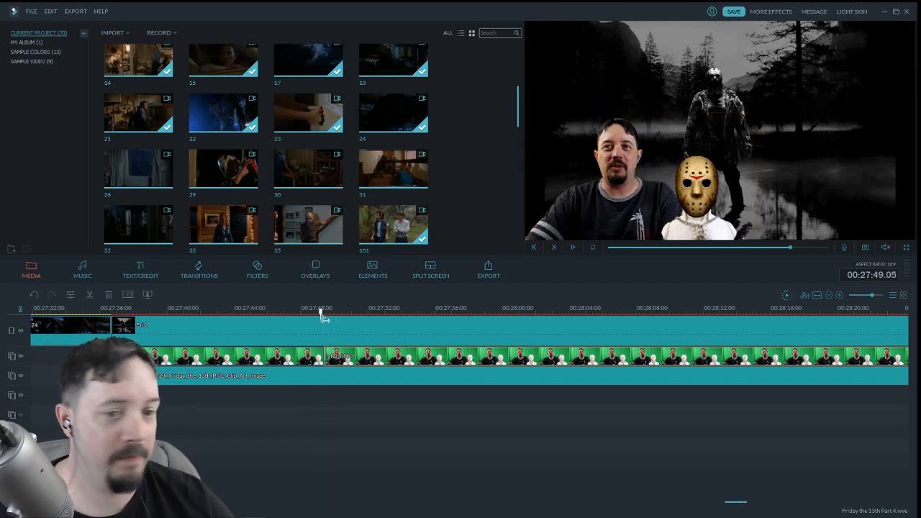
{"action": "left_click", "coordinate": [574, 247]}
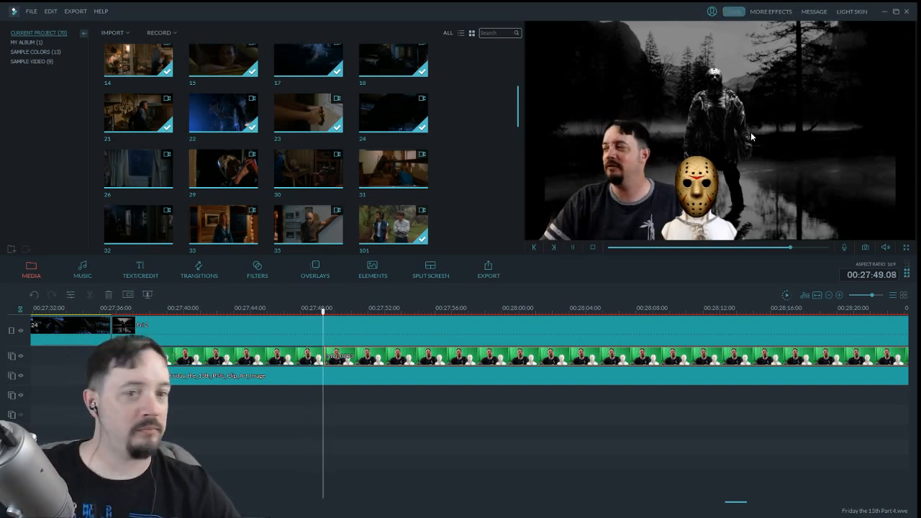
{"action": "left_click", "coordinate": [573, 246]}
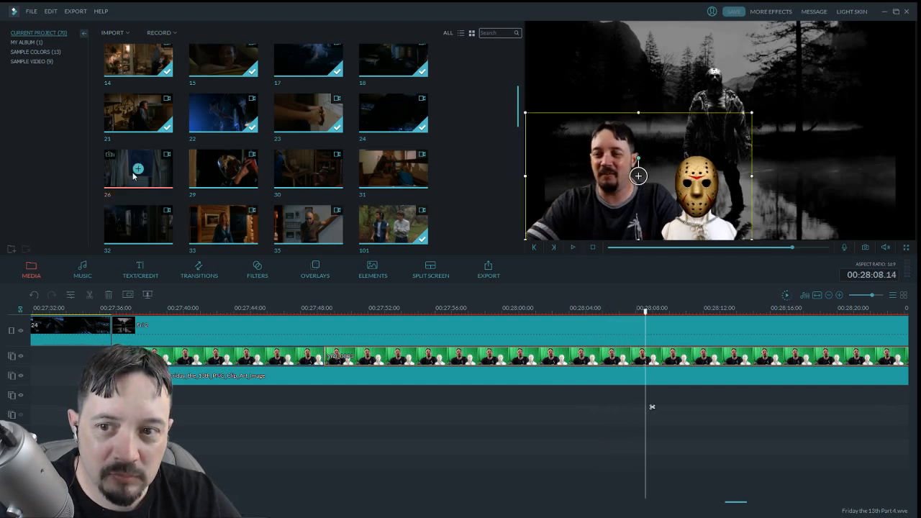
{"action": "left_click", "coordinate": [572, 247]}
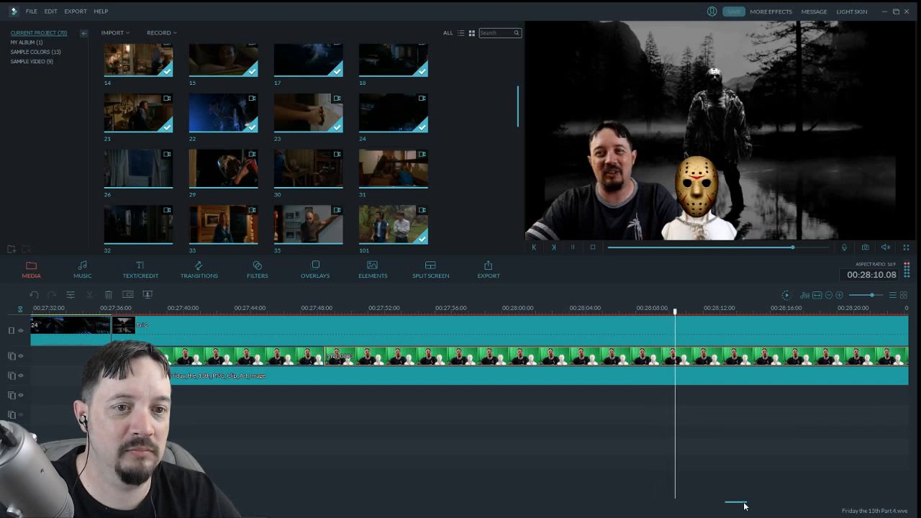
{"action": "left_click_drag", "start_coordinate": [744, 506], "coordinate": [754, 509]}
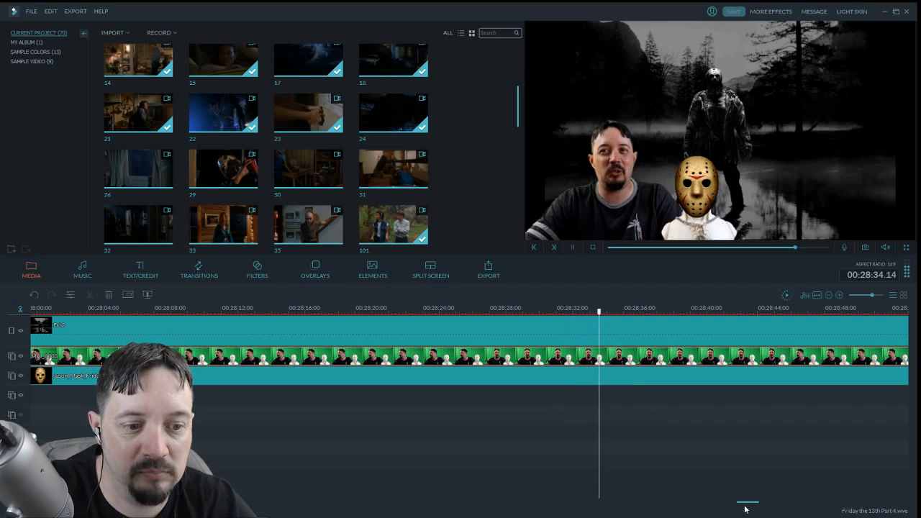
{"action": "left_click_drag", "start_coordinate": [744, 503], "coordinate": [750, 503]}
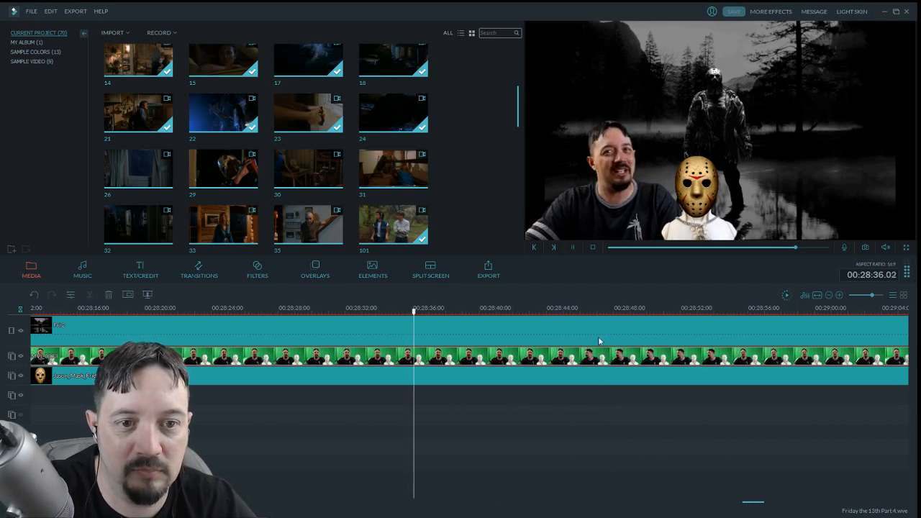
{"action": "left_click", "coordinate": [573, 247]}
{"action": "key", "text": "ctrl+b"}
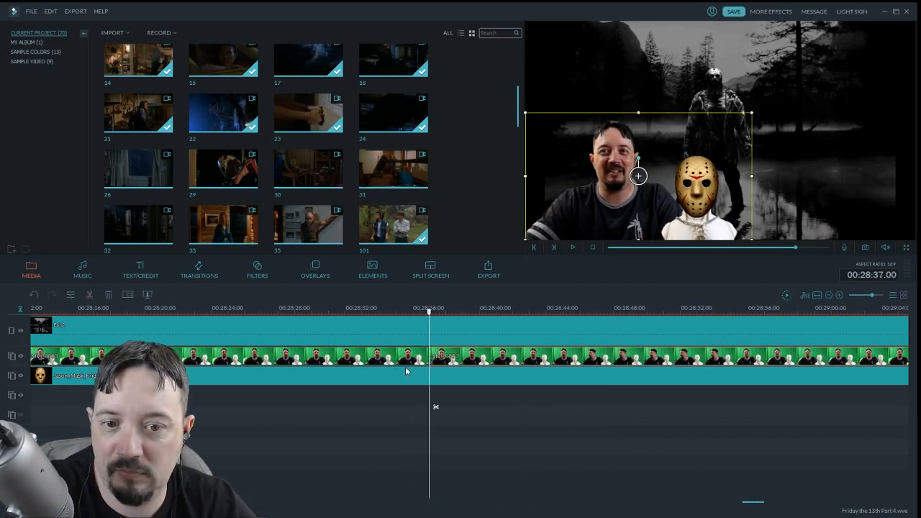
{"action": "left_click", "coordinate": [444, 333]}
{"action": "left_click", "coordinate": [90, 295]}
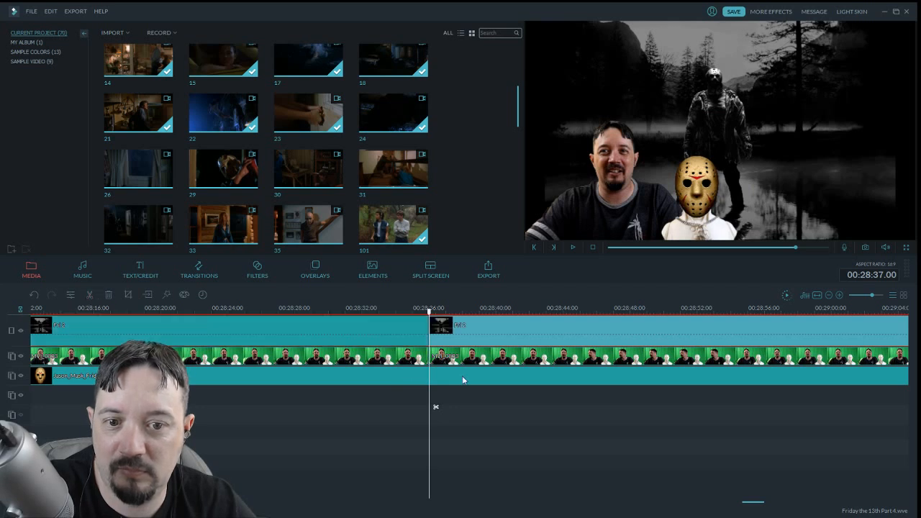
{"action": "left_click", "coordinate": [90, 297]}
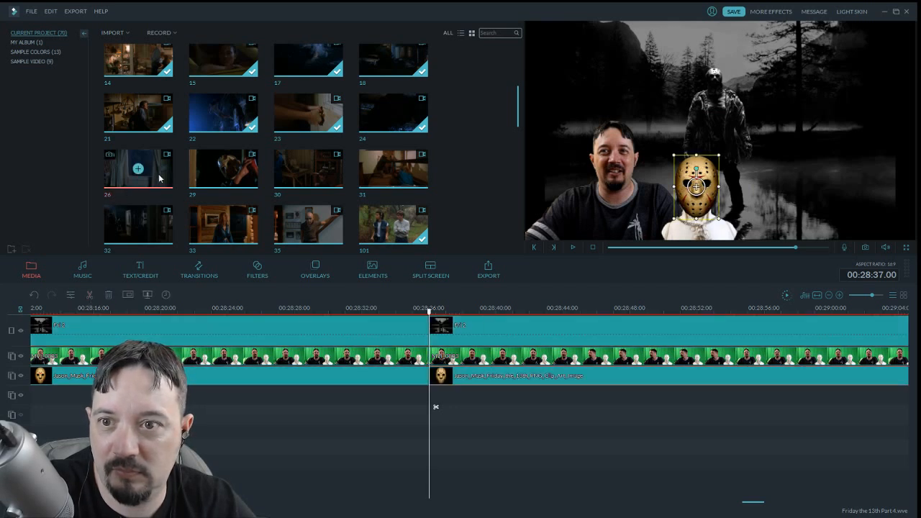
Insert clip 26 at 00:28:37.00, split it at 00:28:40.12 and delete the part before the cut
{"action": "left_click_drag", "start_coordinate": [160, 178], "coordinate": [445, 348]}
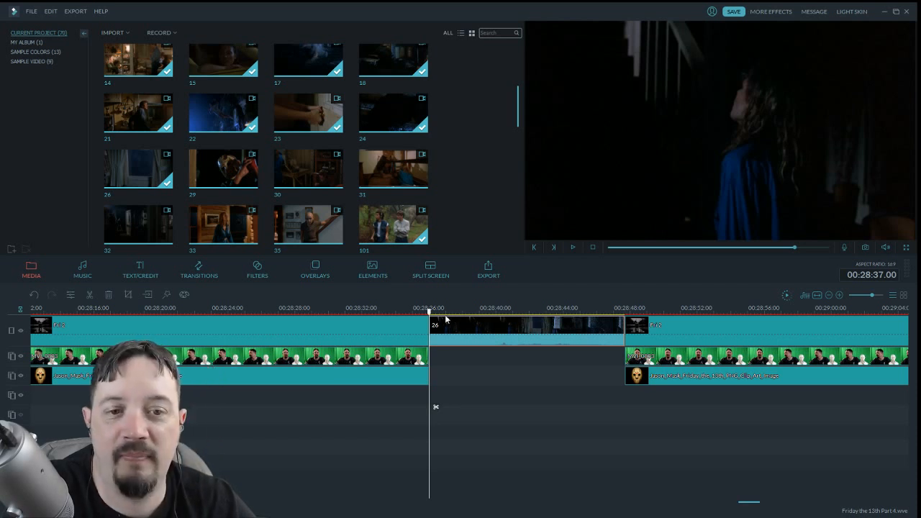
{"action": "left_click", "coordinate": [573, 248]}
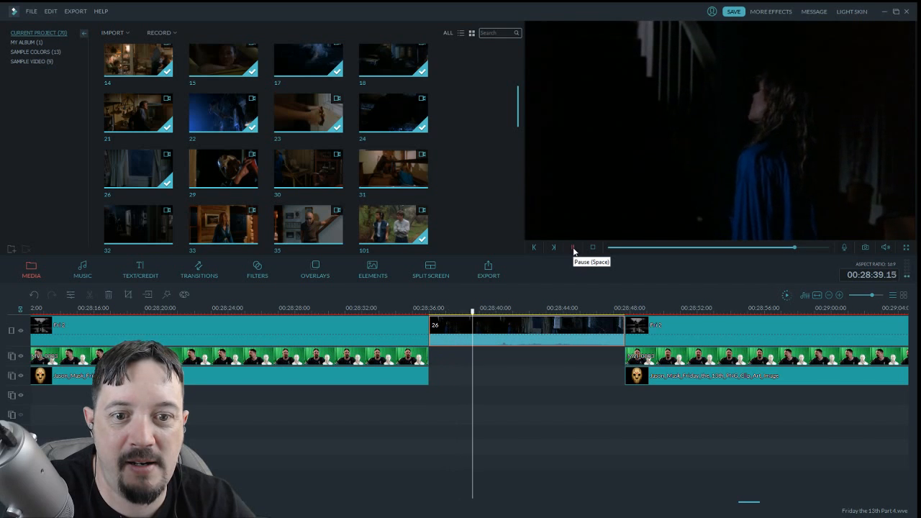
{"action": "left_click", "coordinate": [573, 248]}
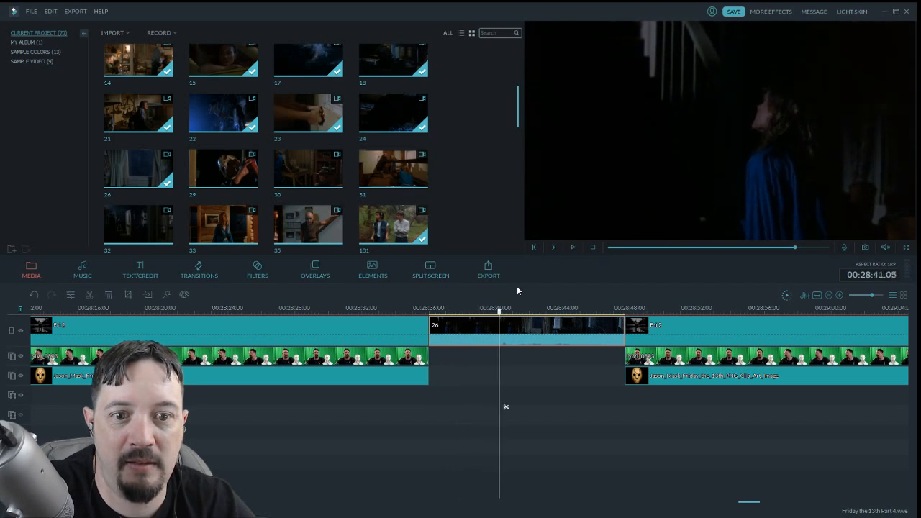
{"action": "left_click_drag", "start_coordinate": [501, 317], "coordinate": [493, 319]}
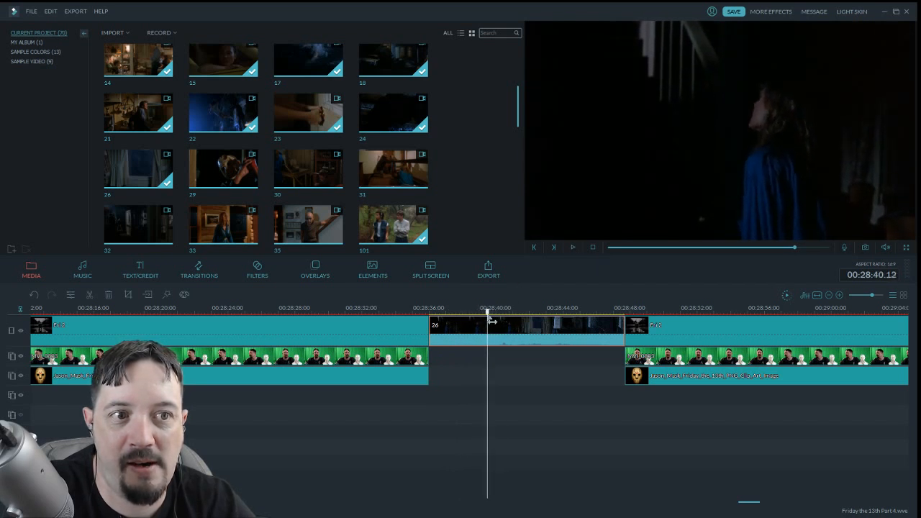
{"action": "left_click", "coordinate": [90, 296]}
{"action": "left_click", "coordinate": [462, 333]}
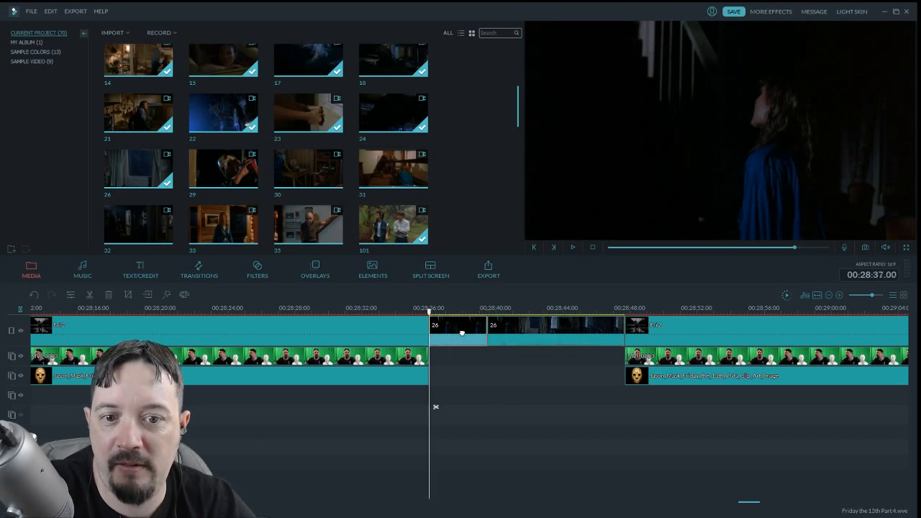
{"action": "left_click", "coordinate": [109, 295]}
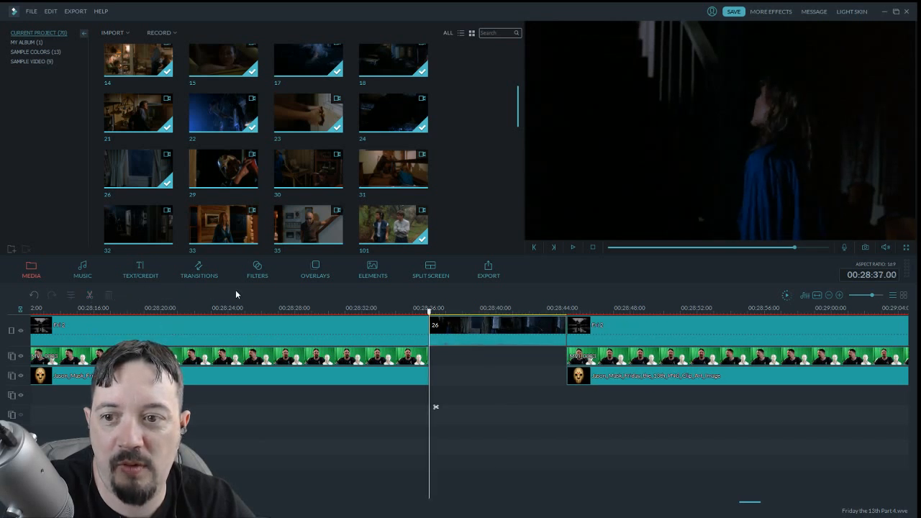
Play the shortened clip 26, split it at 00:28:44.14 and delete the part after the cut
{"action": "left_click", "coordinate": [573, 247]}
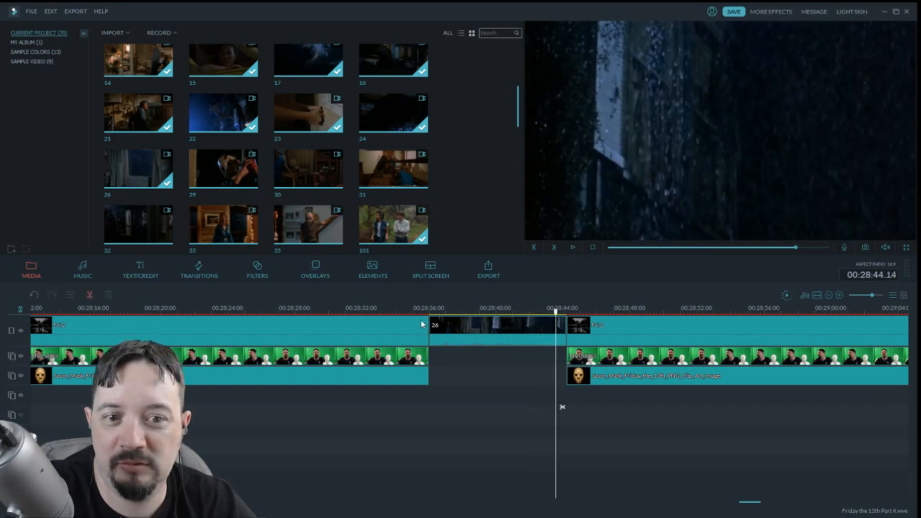
{"action": "left_click", "coordinate": [89, 296]}
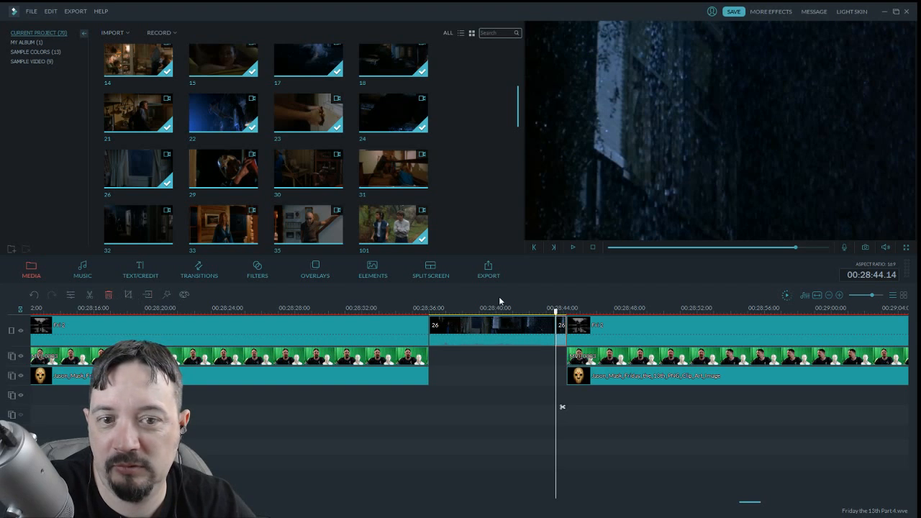
{"action": "key", "text": "Delete"}
Check the cut points at both ends of clip 26 and add a short audio fade-out to the clip
{"action": "left_click_drag", "start_coordinate": [558, 315], "coordinate": [434, 326]}
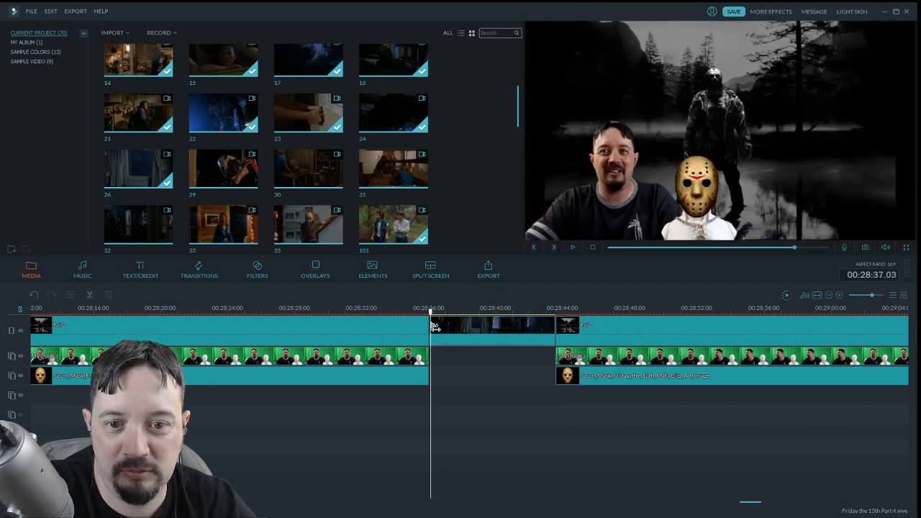
{"action": "key", "text": "Left"}
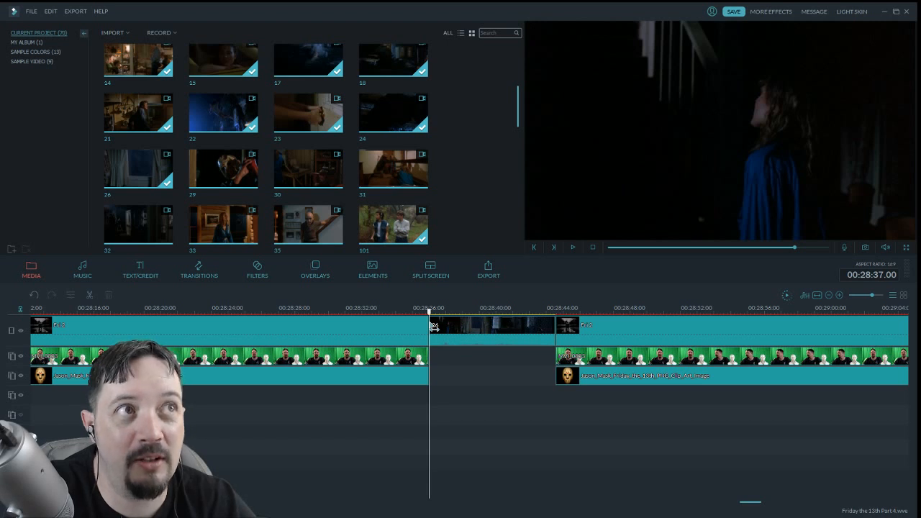
{"action": "left_click_drag", "start_coordinate": [434, 326], "coordinate": [434, 348]}
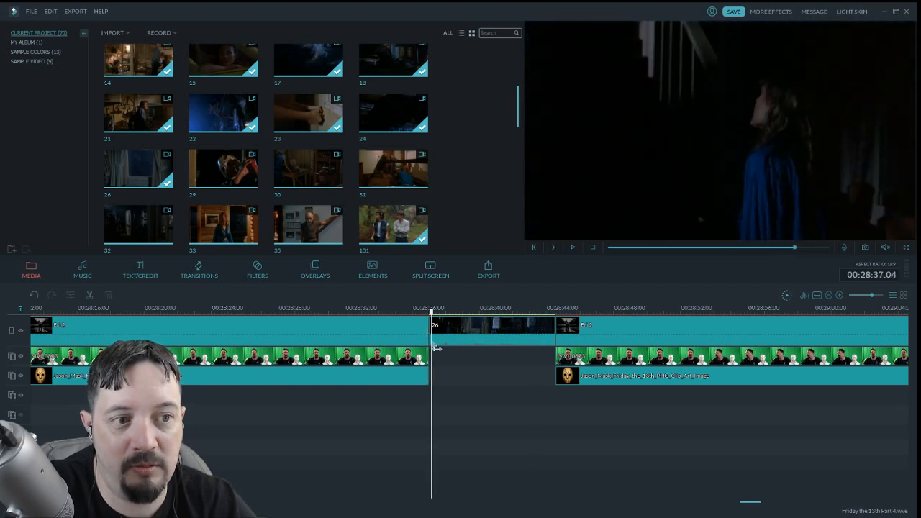
{"action": "left_click_drag", "start_coordinate": [436, 347], "coordinate": [562, 357]}
{"action": "double_click", "coordinate": [495, 333]}
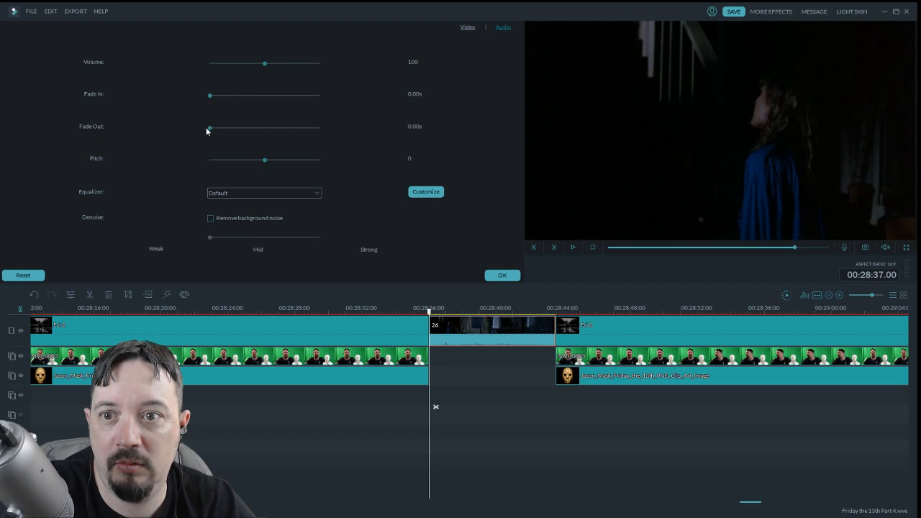
{"action": "left_click_drag", "start_coordinate": [210, 128], "coordinate": [226, 132]}
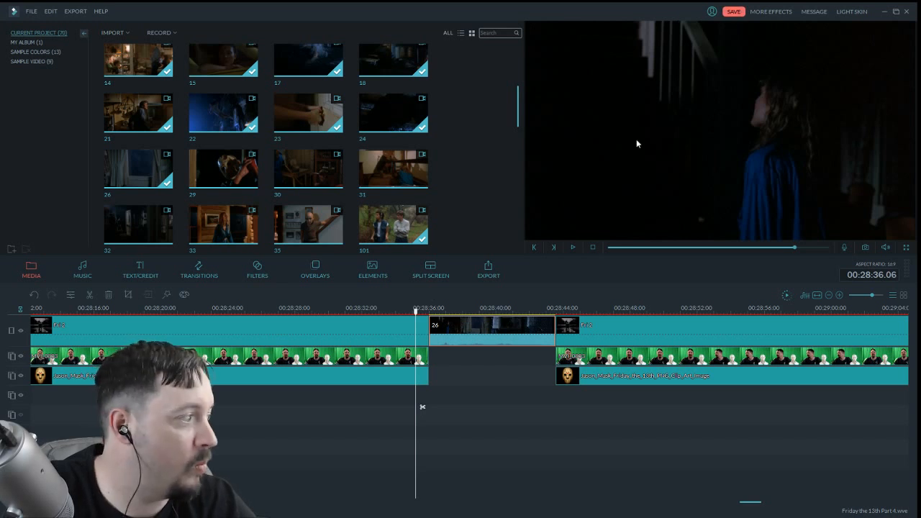
Save the project, then play past clip 26 into the commentary and split the green-screen clip at 00:28:51.05
{"action": "key", "text": "ctrl+s"}
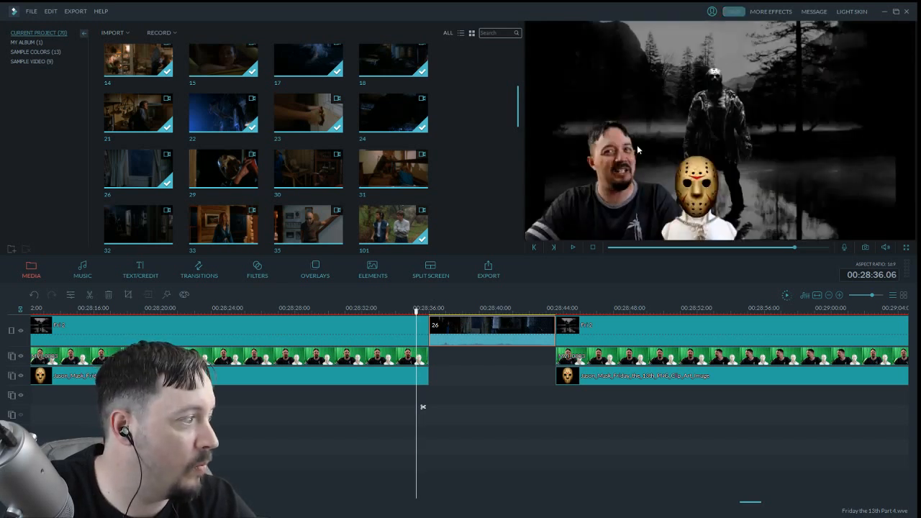
{"action": "left_click", "coordinate": [574, 248]}
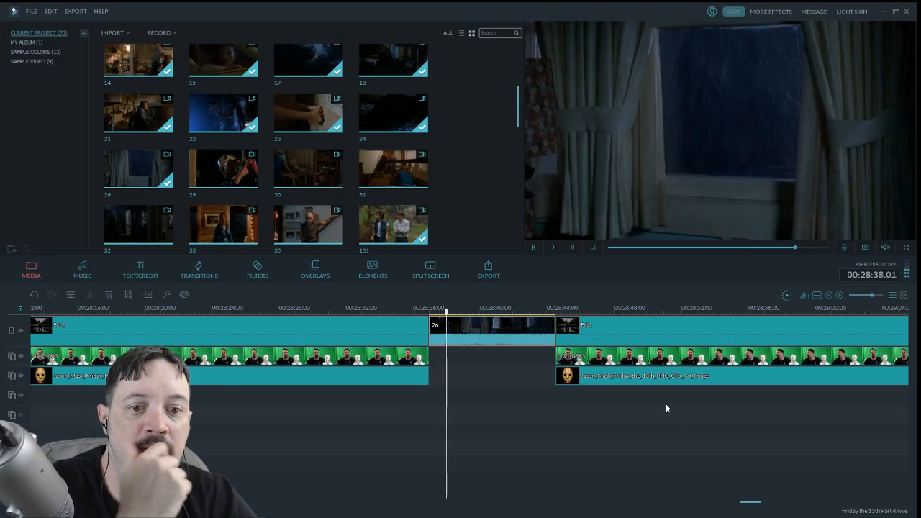
{"action": "left_click_drag", "start_coordinate": [745, 502], "coordinate": [753, 507]}
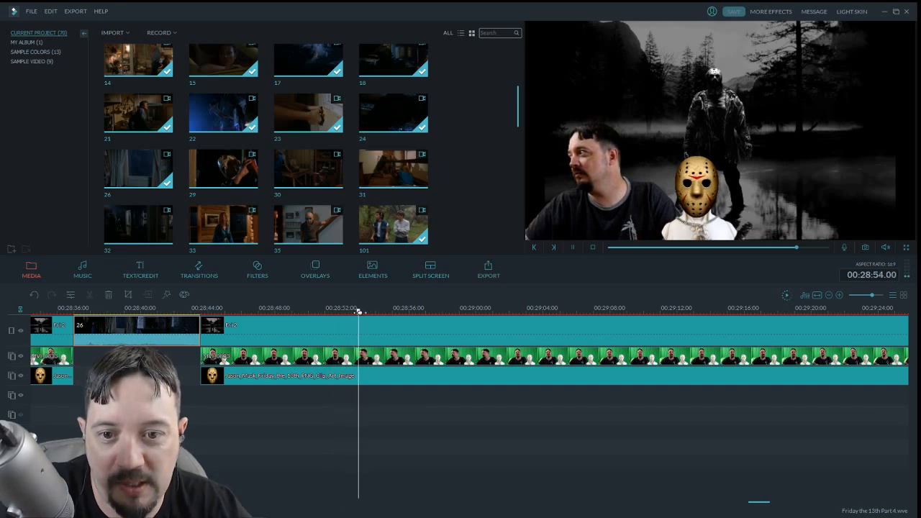
{"action": "left_click_drag", "start_coordinate": [354, 318], "coordinate": [282, 319]}
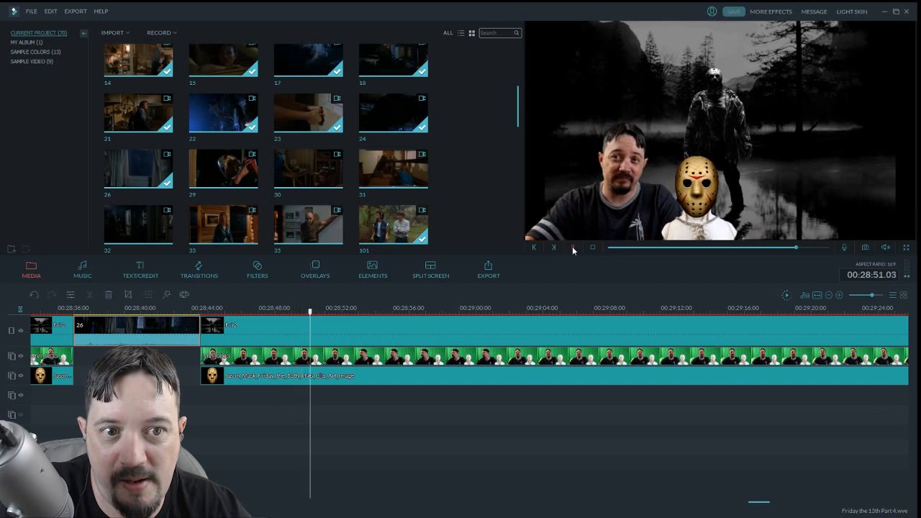
{"action": "left_click", "coordinate": [289, 358]}
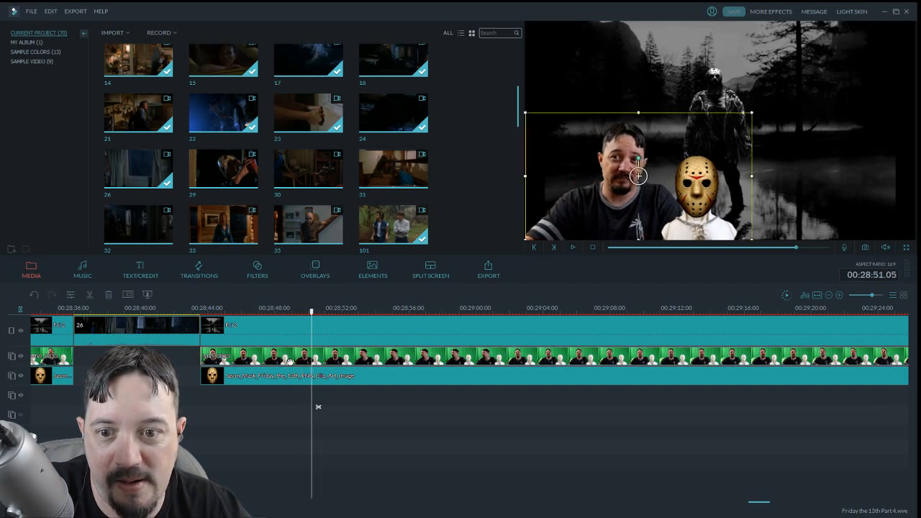
{"action": "left_click", "coordinate": [89, 295]}
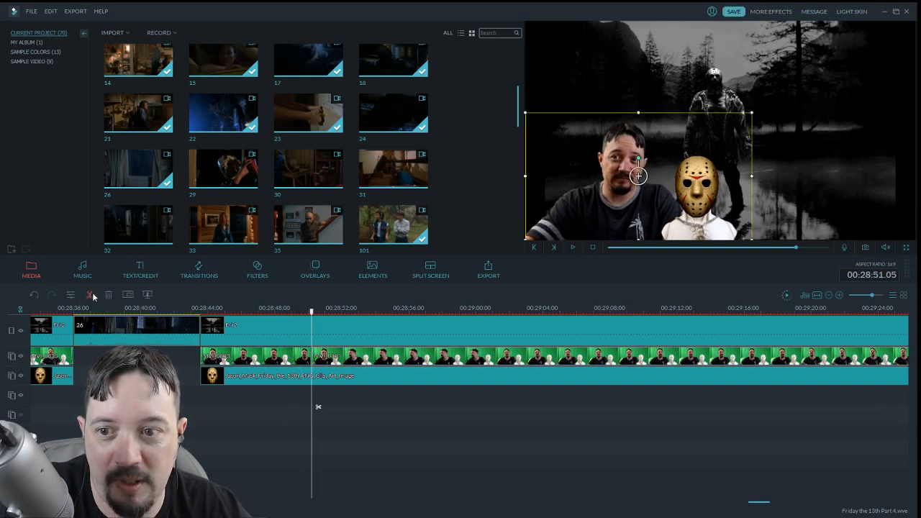
Split the green-screen clip again at 00:28:57.18, delete the section between the two cuts and close the gap
{"action": "left_click", "coordinate": [573, 247]}
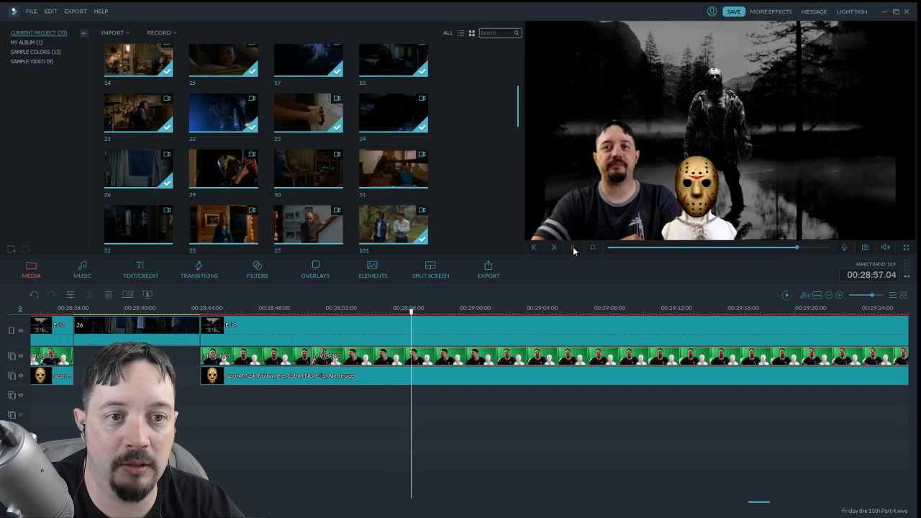
{"action": "left_click", "coordinate": [573, 246]}
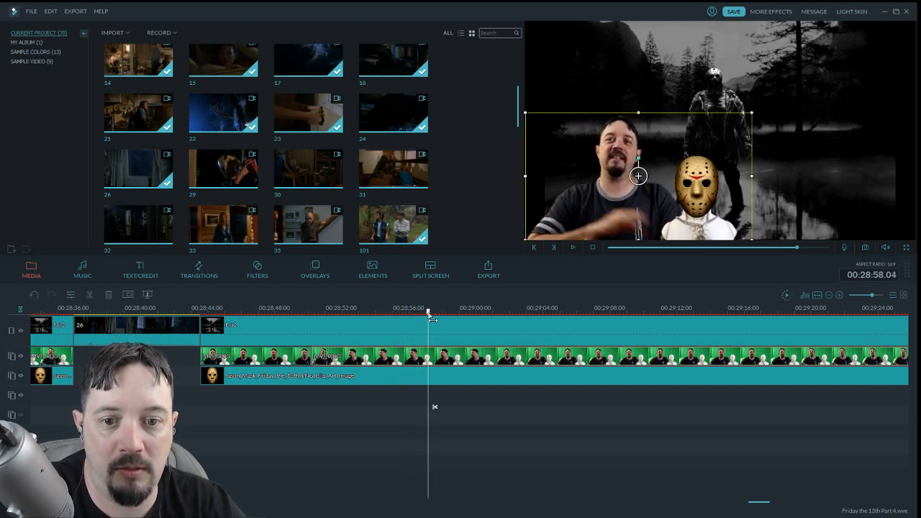
{"action": "left_click_drag", "start_coordinate": [430, 318], "coordinate": [424, 321]}
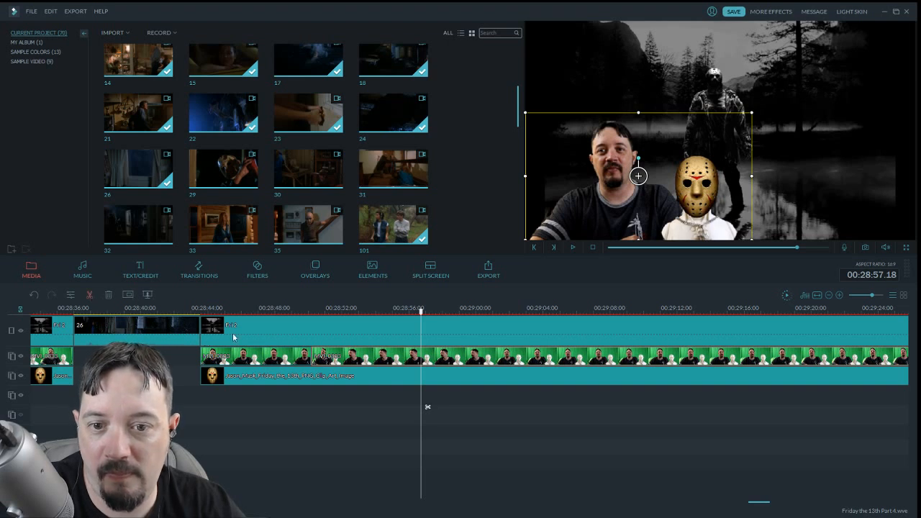
{"action": "left_click", "coordinate": [336, 357]}
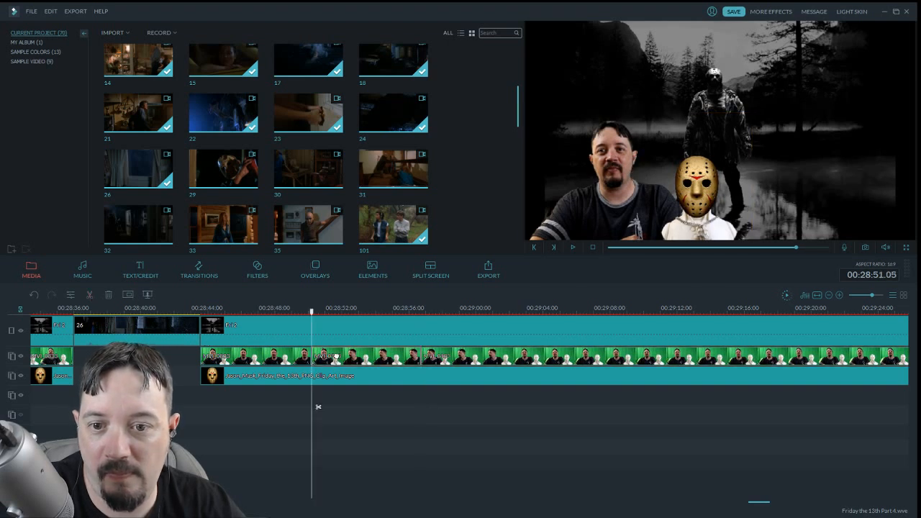
{"action": "left_click", "coordinate": [107, 293]}
{"action": "left_click_drag", "start_coordinate": [464, 356], "coordinate": [358, 357]}
{"action": "left_click_drag", "start_coordinate": [379, 323], "coordinate": [368, 330]}
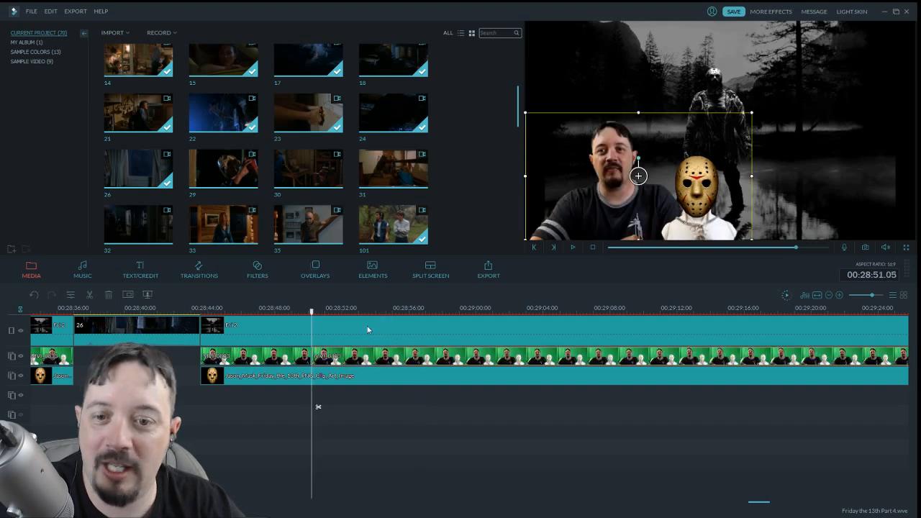
Play the tightened commentary and split the green-screen clip, background image and mask overlay at 00:29:08.03
{"action": "left_click_drag", "start_coordinate": [312, 314], "coordinate": [295, 313]}
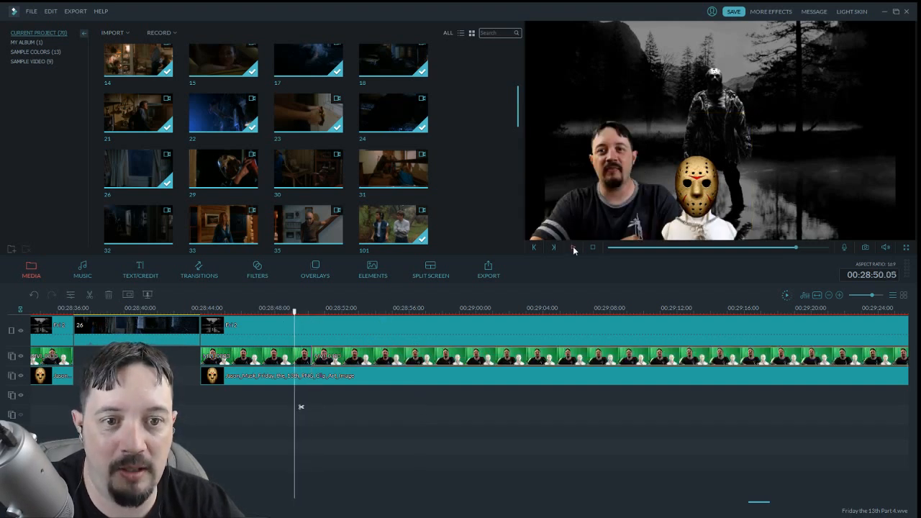
{"action": "key", "text": "space"}
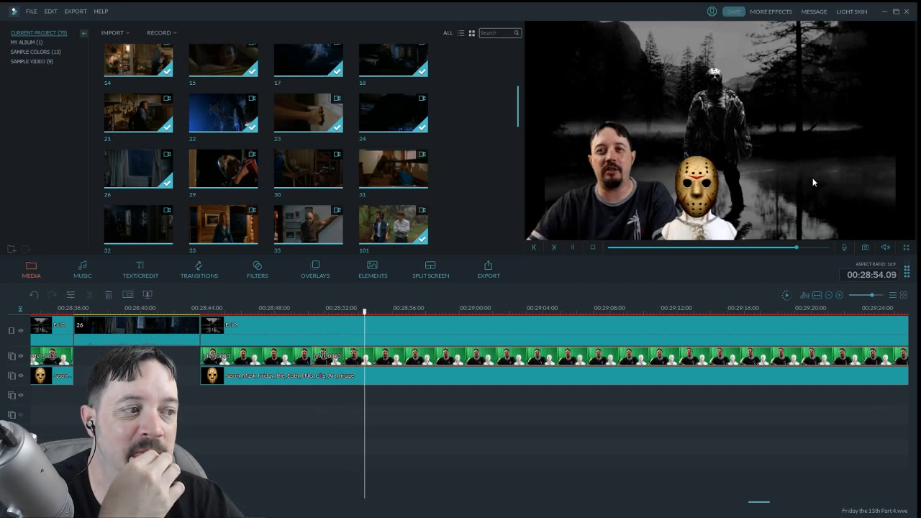
{"action": "left_click", "coordinate": [573, 247]}
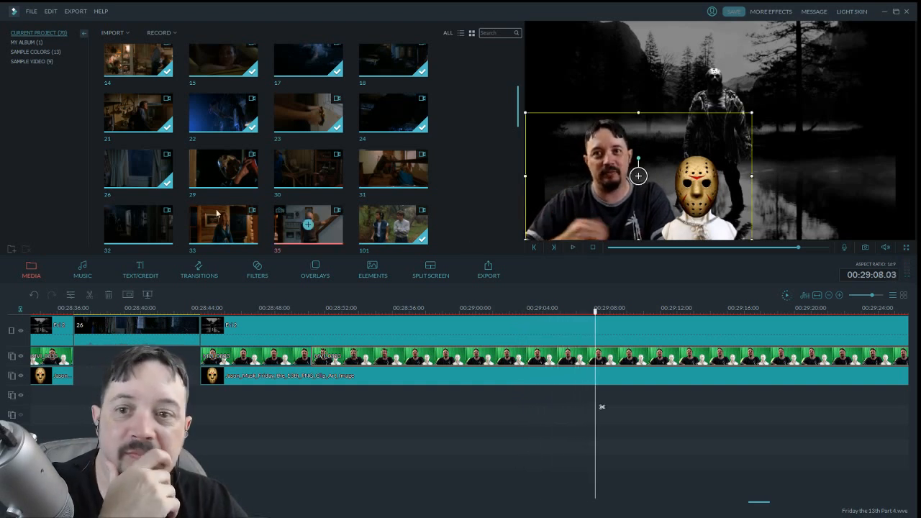
{"action": "left_click", "coordinate": [89, 297]}
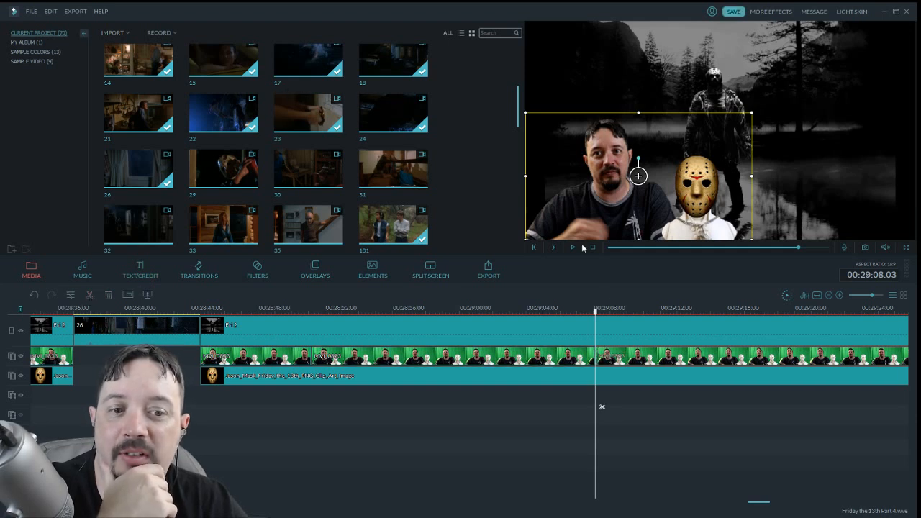
{"action": "left_click", "coordinate": [633, 337]}
{"action": "left_click", "coordinate": [92, 296]}
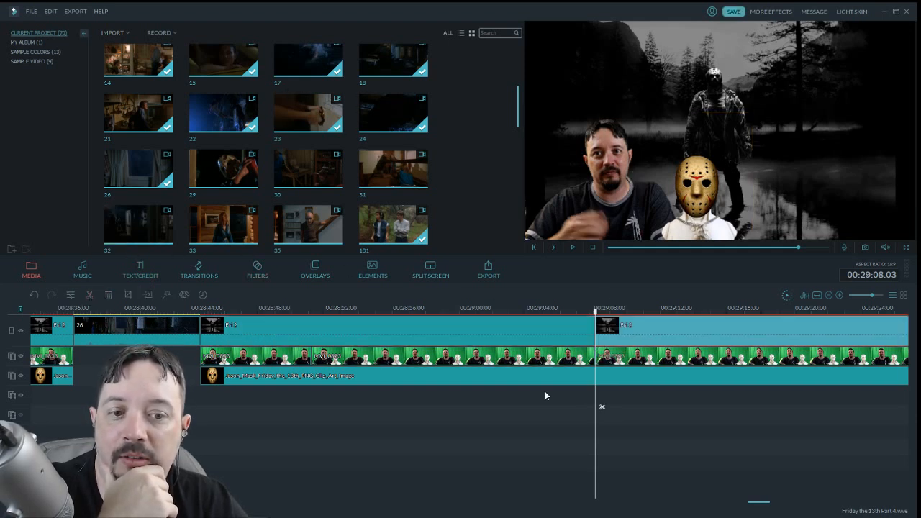
{"action": "left_click", "coordinate": [627, 381]}
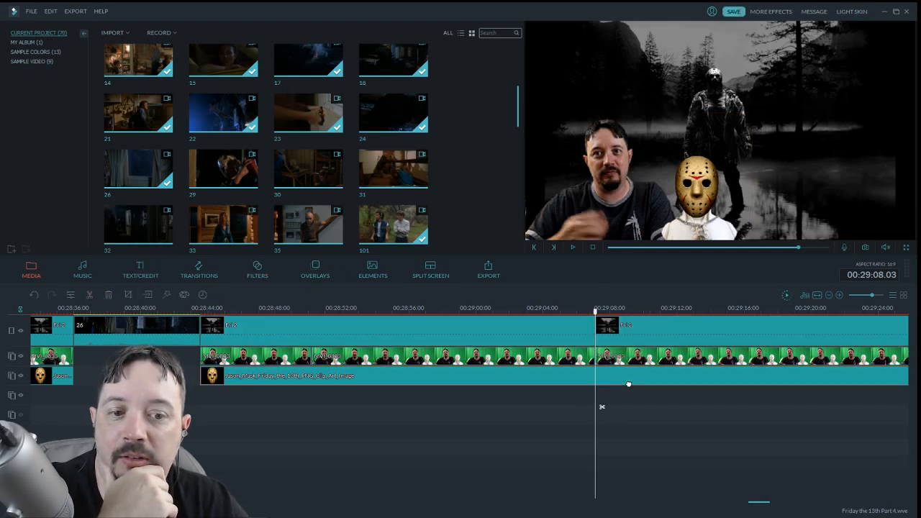
{"action": "left_click", "coordinate": [89, 295]}
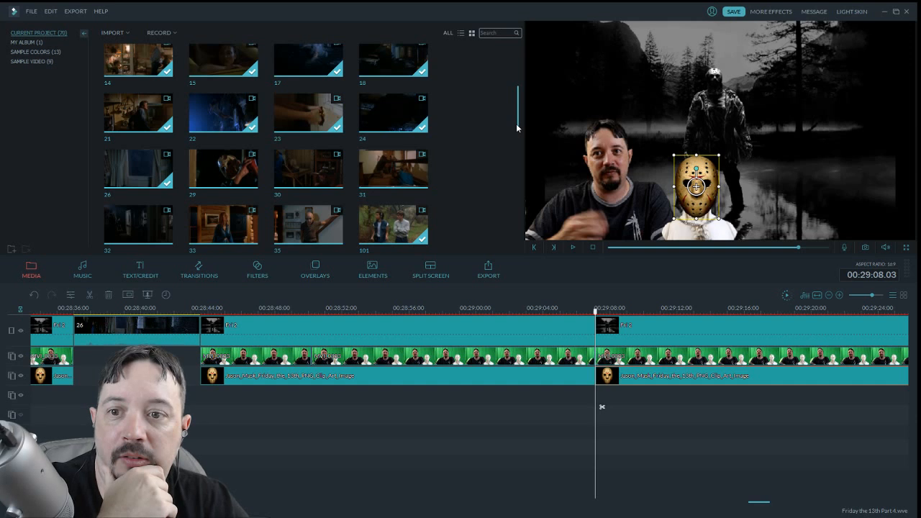
Preview clips 32 and 271 in the media library and insert clip 271 at 00:29:08.03
{"action": "left_click_drag", "start_coordinate": [516, 120], "coordinate": [511, 133]}
{"action": "left_click_drag", "start_coordinate": [509, 141], "coordinate": [508, 143]}
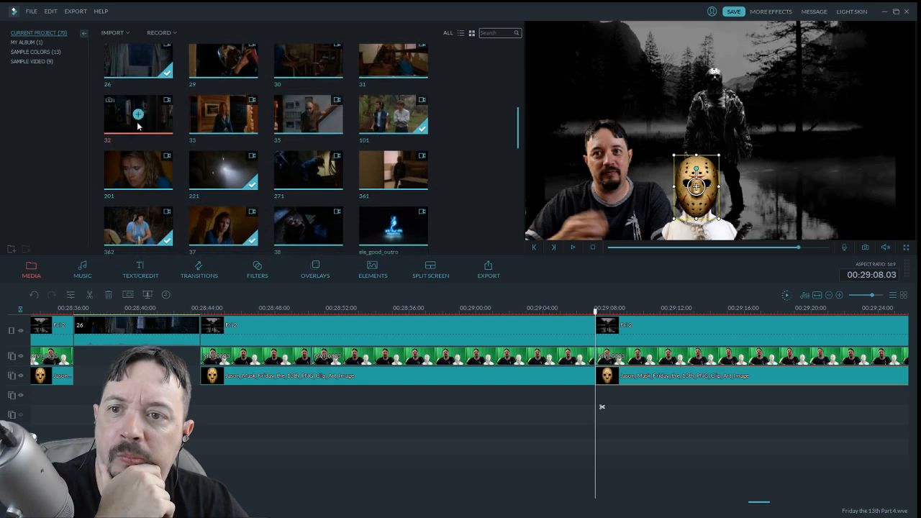
{"action": "left_click", "coordinate": [159, 123]}
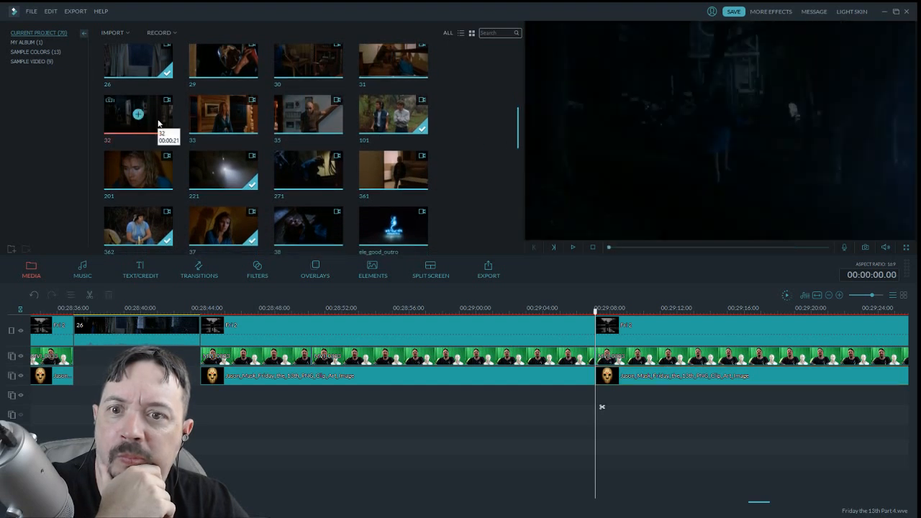
{"action": "left_click", "coordinate": [330, 182]}
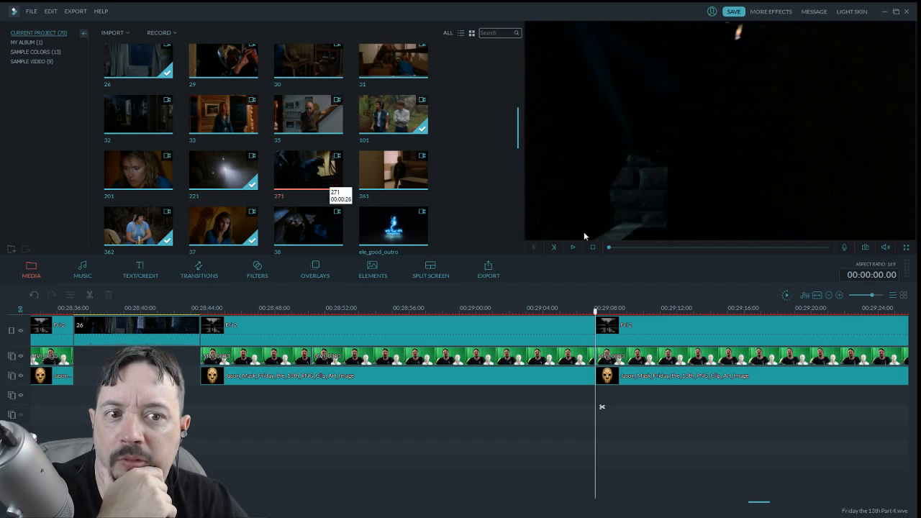
{"action": "left_click_drag", "start_coordinate": [609, 248], "coordinate": [649, 260]}
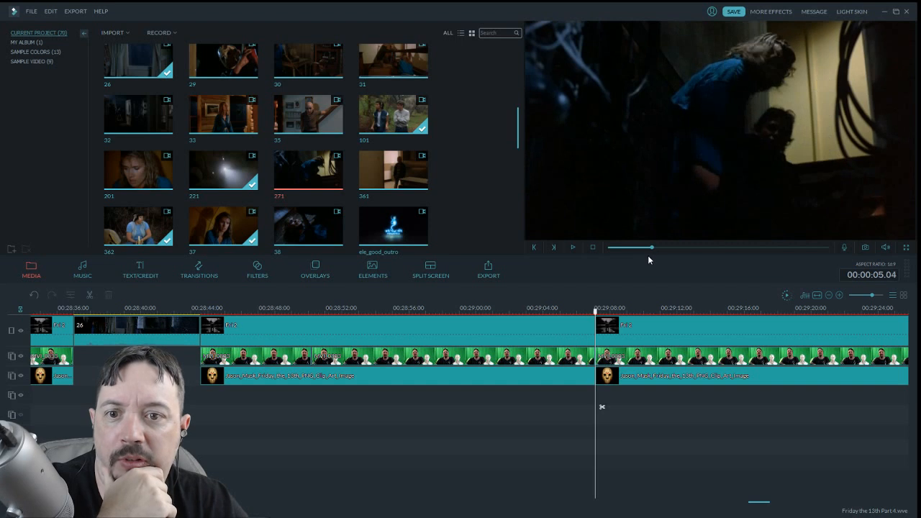
{"action": "left_click_drag", "start_coordinate": [538, 278], "coordinate": [598, 330]}
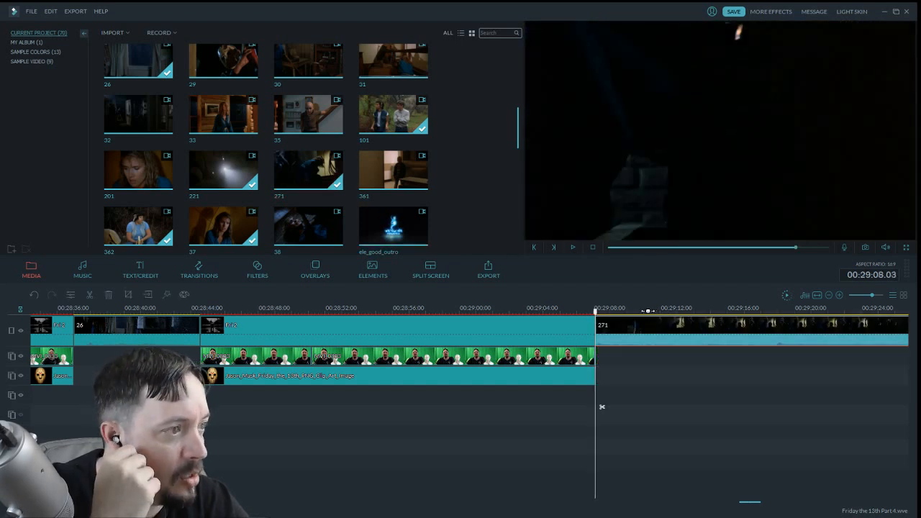
Play clip 271, split it at 00:29:14.24 and delete the part before the cut
{"action": "left_click", "coordinate": [574, 246]}
{"action": "left_click_drag", "start_coordinate": [744, 501], "coordinate": [755, 502]}
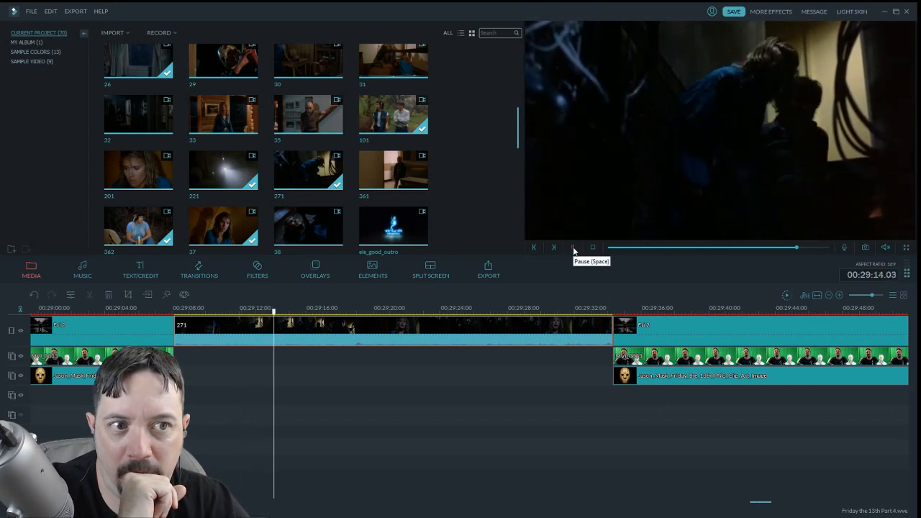
{"action": "left_click", "coordinate": [574, 248]}
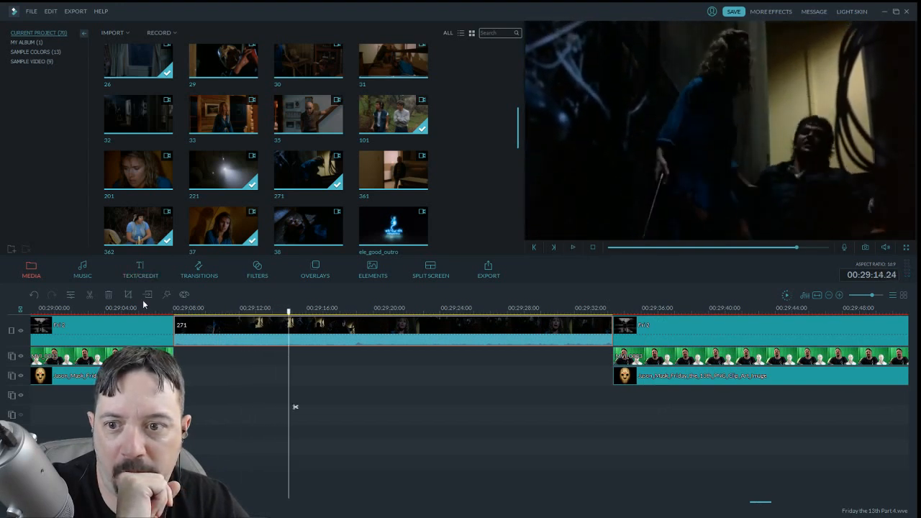
{"action": "left_click", "coordinate": [90, 299]}
{"action": "left_click", "coordinate": [211, 331]}
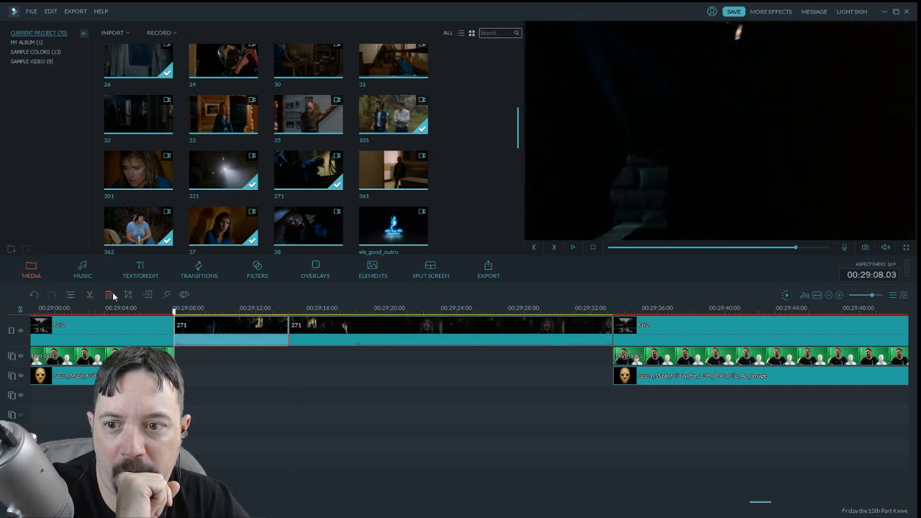
{"action": "left_click", "coordinate": [109, 295]}
Play the remaining clip 271, split it at 00:29:15.18 and delete the part before the cut
{"action": "left_click", "coordinate": [573, 246]}
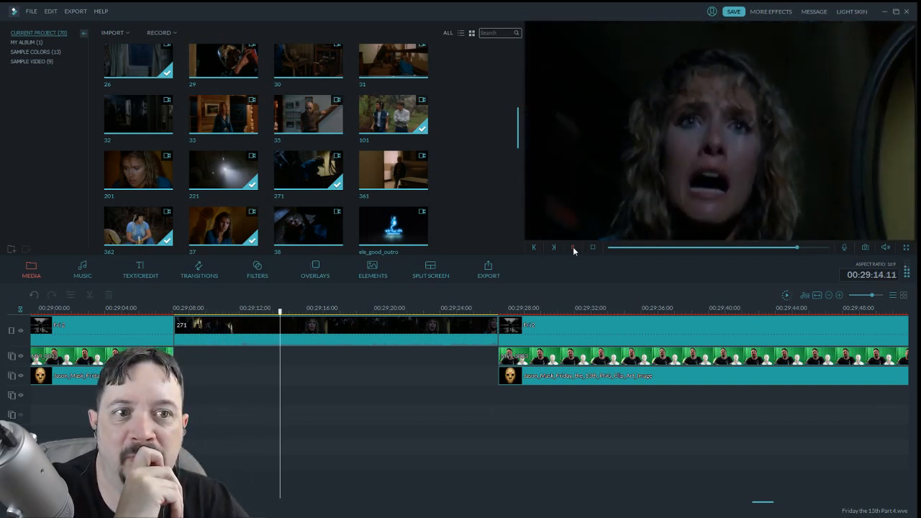
{"action": "left_click", "coordinate": [573, 247]}
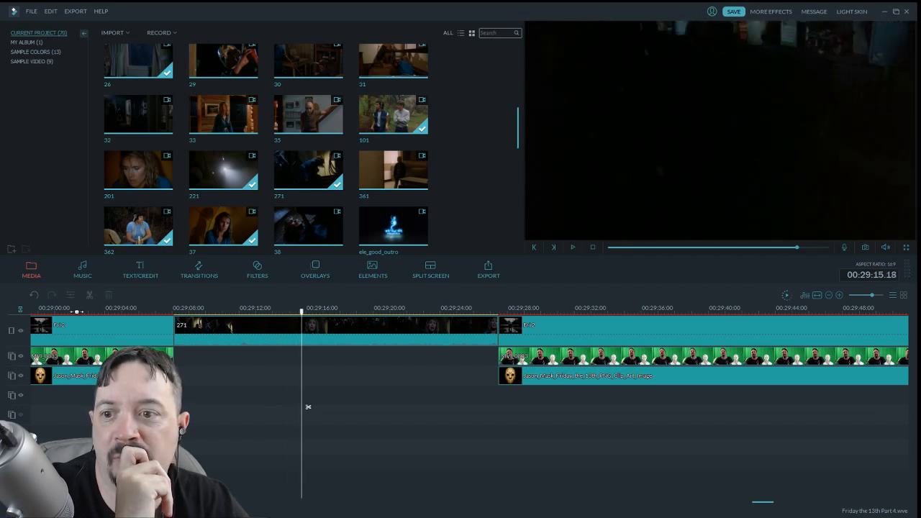
{"action": "left_click", "coordinate": [89, 296]}
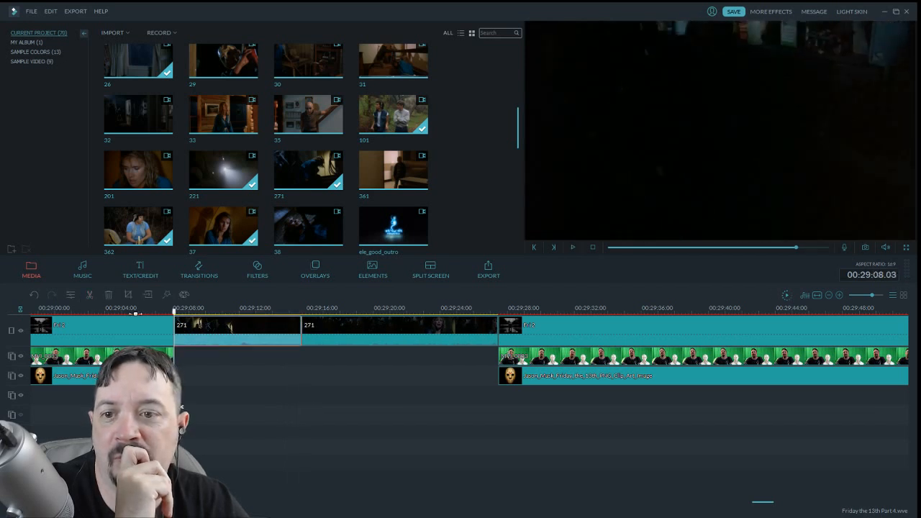
Play the shortened clip 271, split it at 00:29:16.22 and delete the part after the cut
{"action": "left_click", "coordinate": [573, 247]}
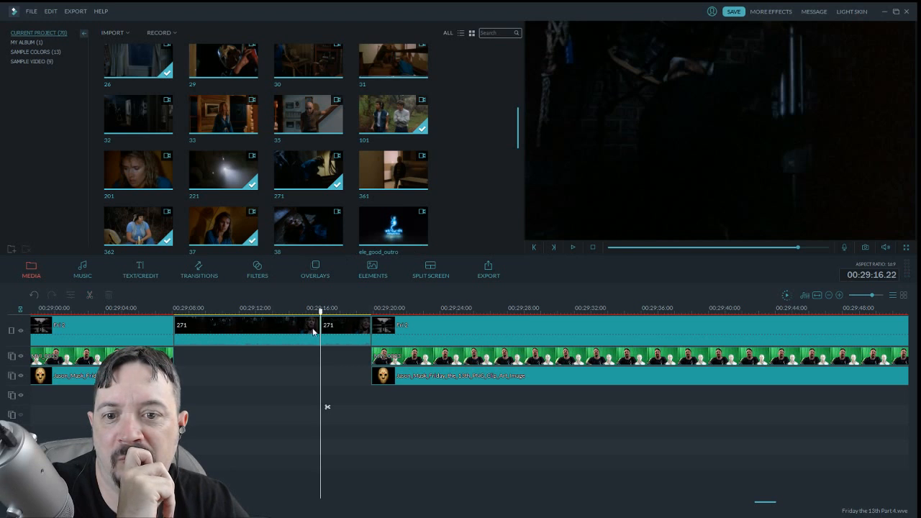
{"action": "left_click", "coordinate": [333, 332]}
{"action": "left_click", "coordinate": [110, 296]}
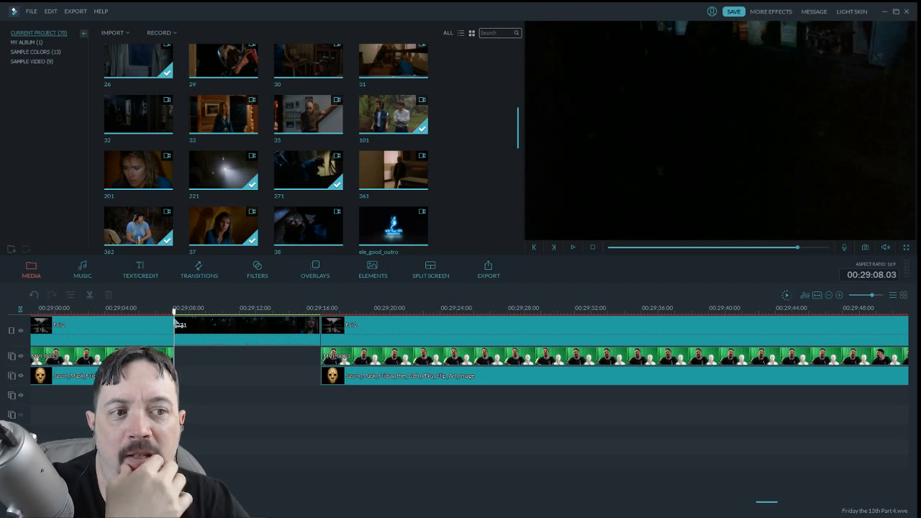
Check the cut after clip 271, then set the clip's volume to 200 and its audio fade-out to 1.16 s
{"action": "left_click_drag", "start_coordinate": [175, 321], "coordinate": [326, 353]}
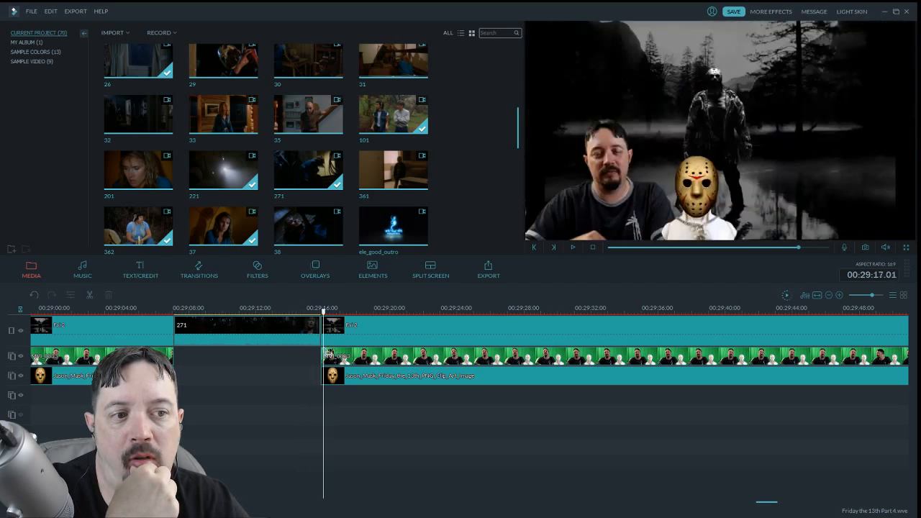
{"action": "double_click", "coordinate": [307, 343]}
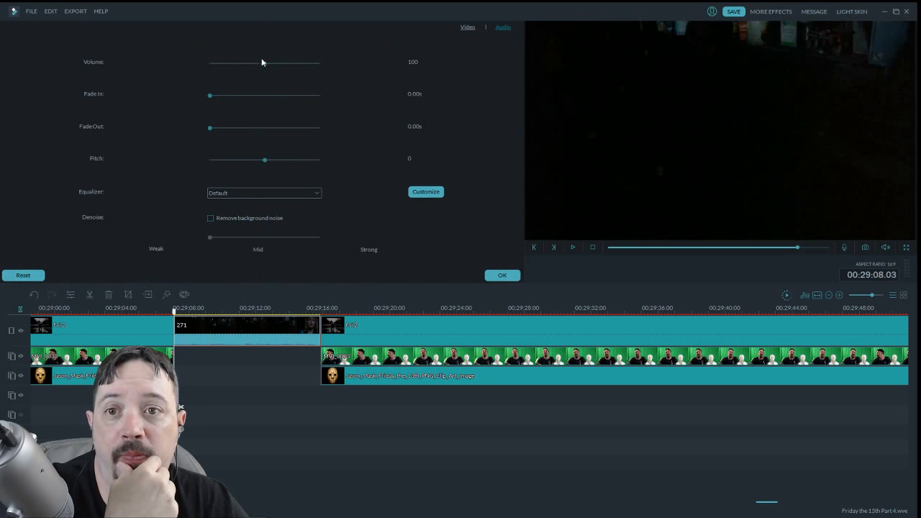
{"action": "left_click_drag", "start_coordinate": [210, 128], "coordinate": [230, 131]}
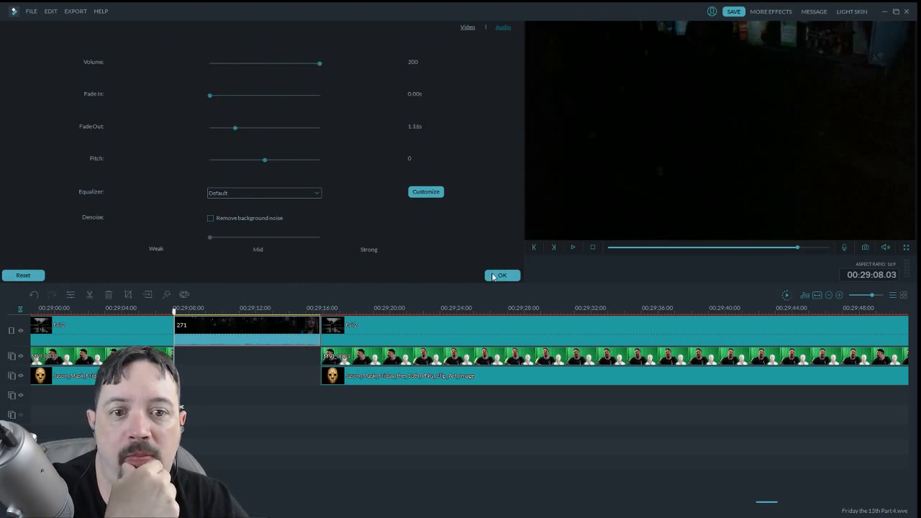
{"action": "left_click", "coordinate": [497, 275]}
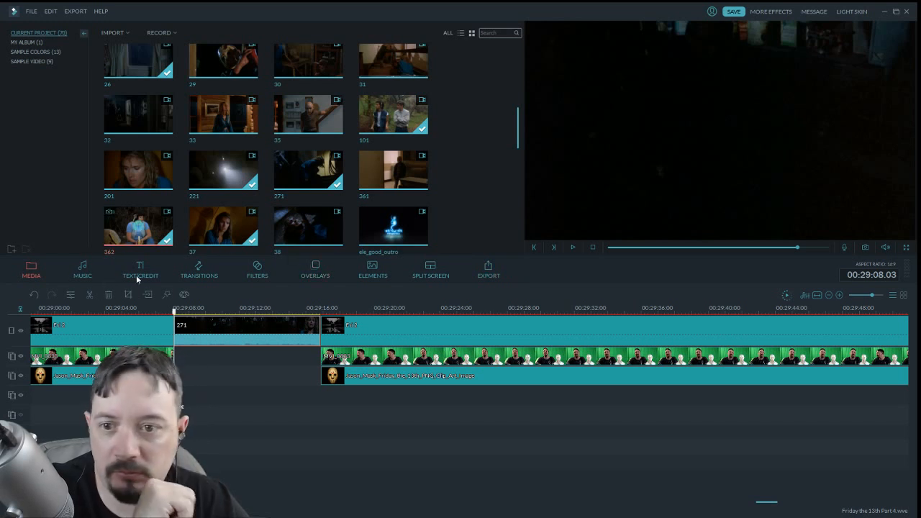
Play clip 271 and the cut into the following commentary, and save the project
{"action": "left_click", "coordinate": [573, 247]}
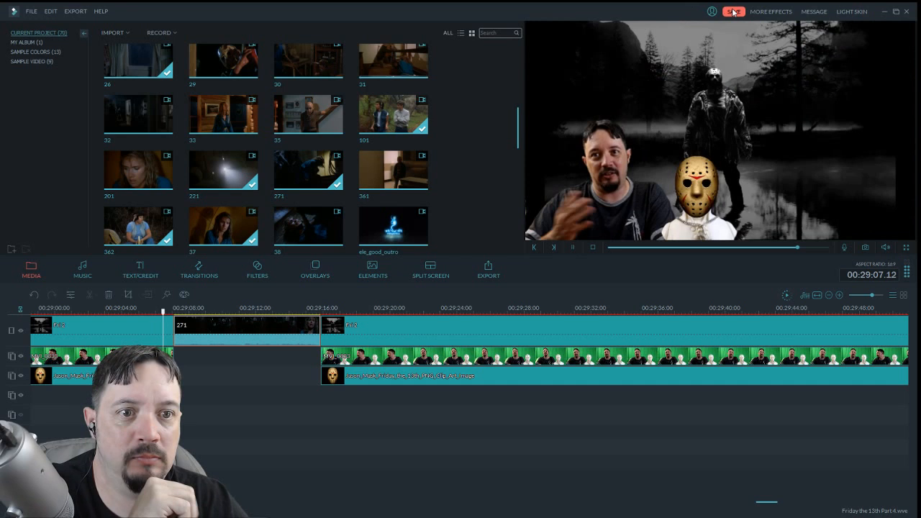
{"action": "left_click", "coordinate": [733, 12]}
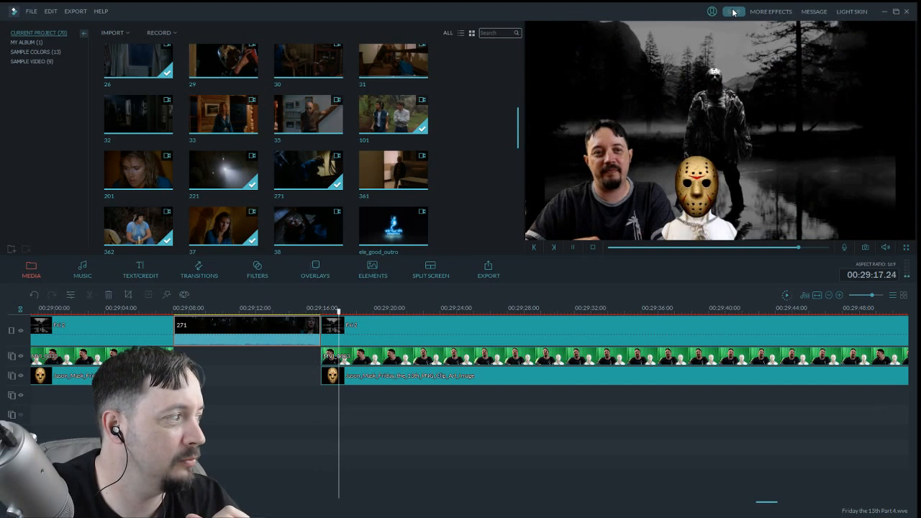
{"action": "left_click", "coordinate": [573, 247]}
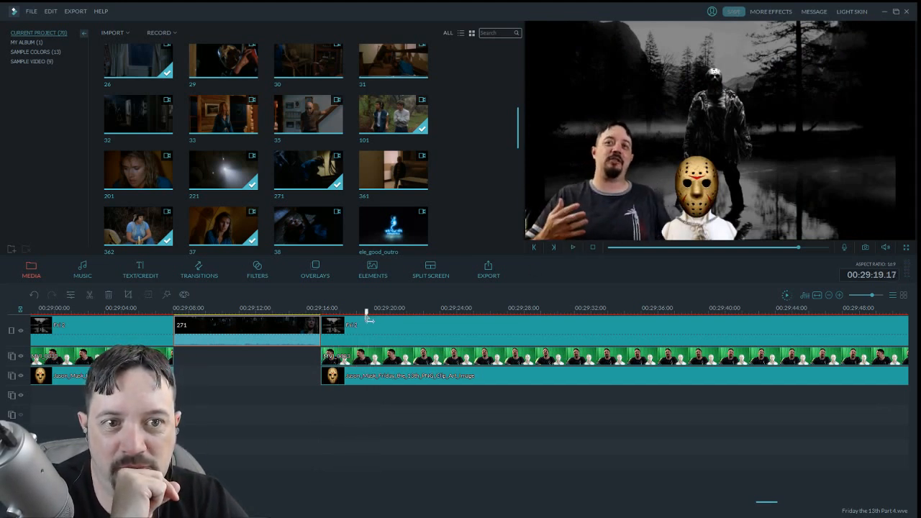
Split the commentary after clip 271 at 00:29:19.04, delete the part before the cut and close the gap against clip 271
{"action": "left_click_drag", "start_coordinate": [367, 317], "coordinate": [362, 321]}
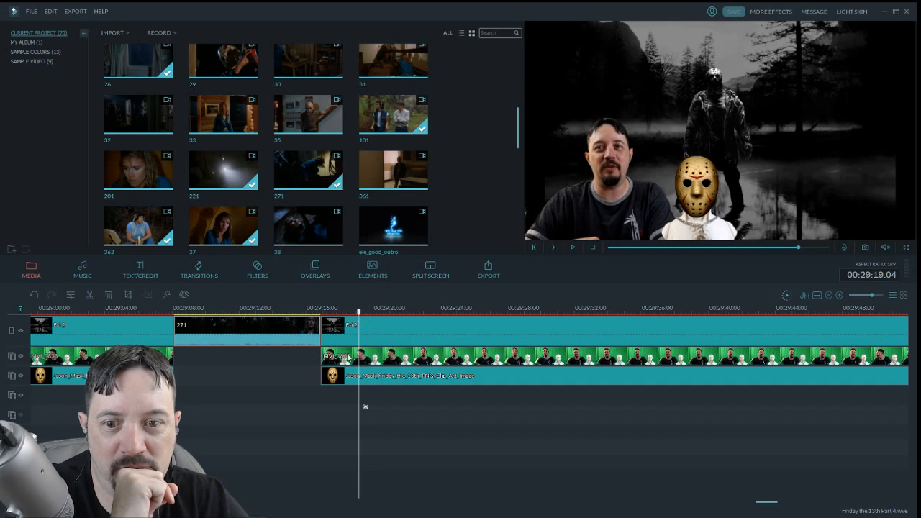
{"action": "left_click", "coordinate": [348, 358]}
{"action": "left_click", "coordinate": [89, 295]}
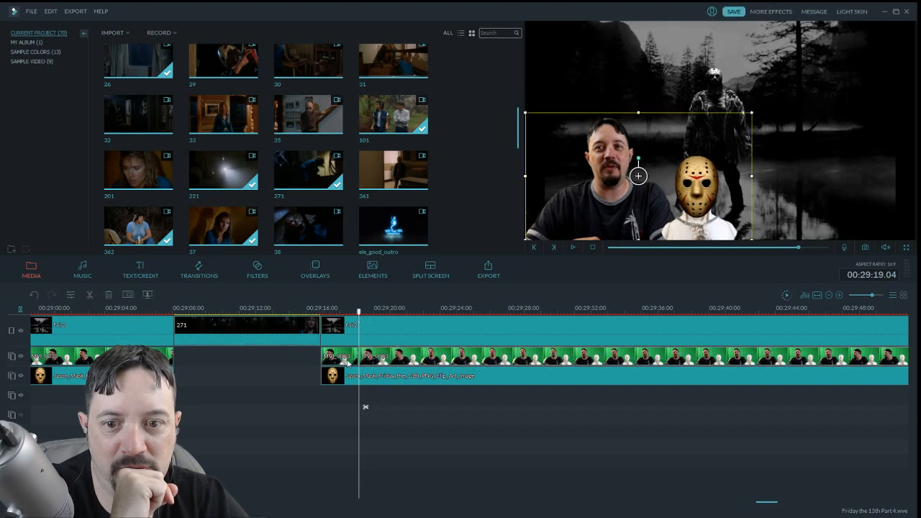
{"action": "left_click", "coordinate": [347, 357]}
{"action": "left_click", "coordinate": [108, 294]}
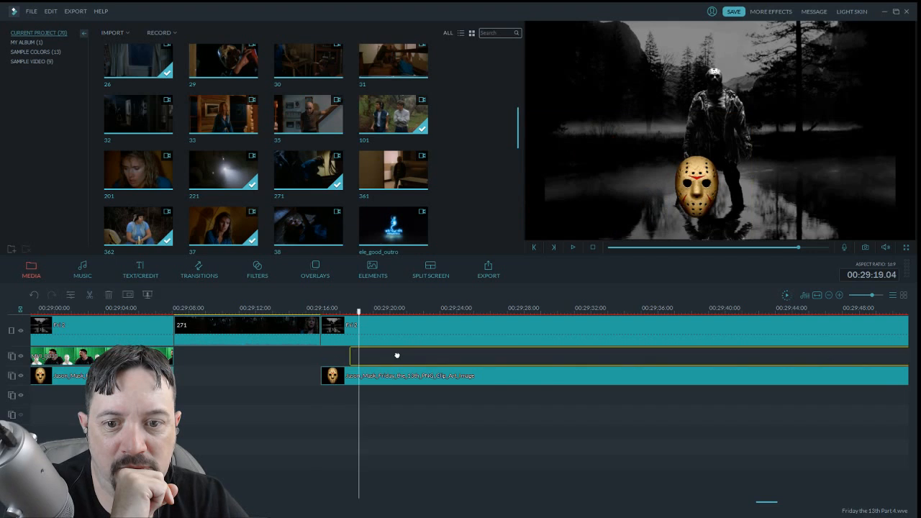
{"action": "left_click_drag", "start_coordinate": [378, 357], "coordinate": [376, 358]}
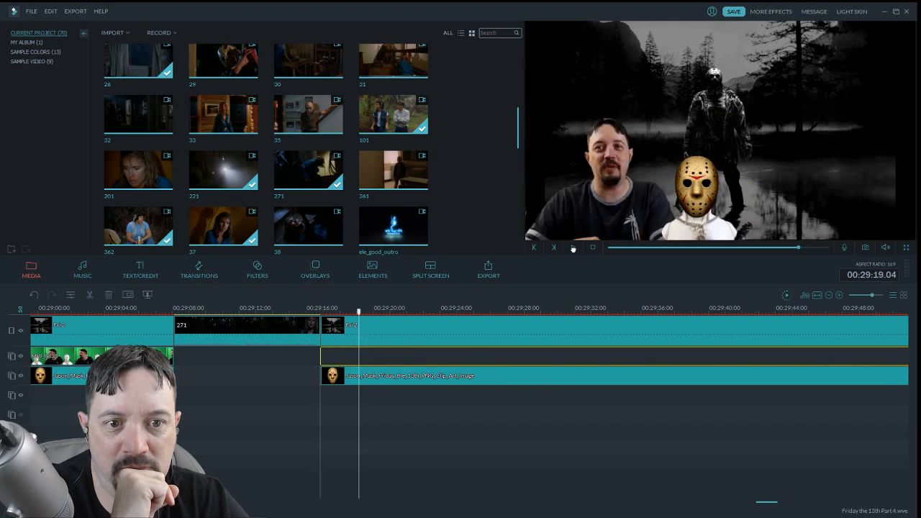
Play the tightened commentary after clip 271 and save the project
{"action": "left_click", "coordinate": [573, 248]}
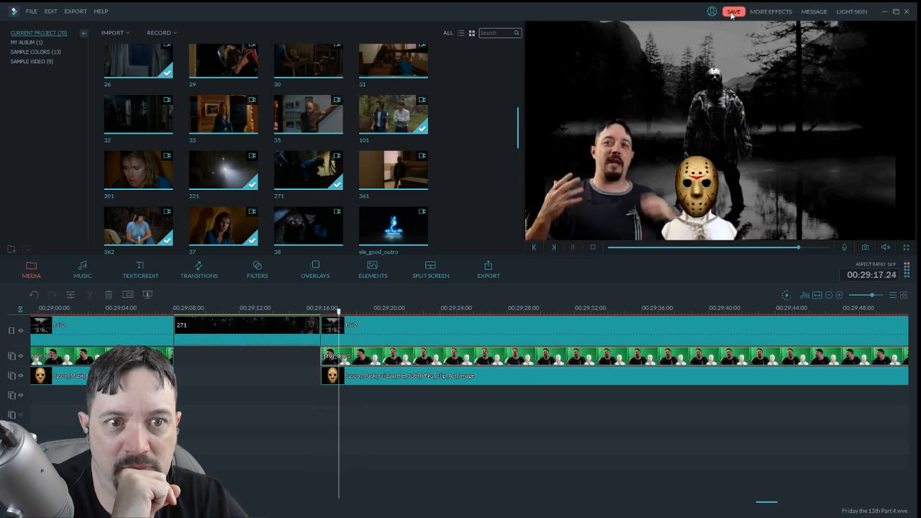
{"action": "left_click", "coordinate": [732, 15]}
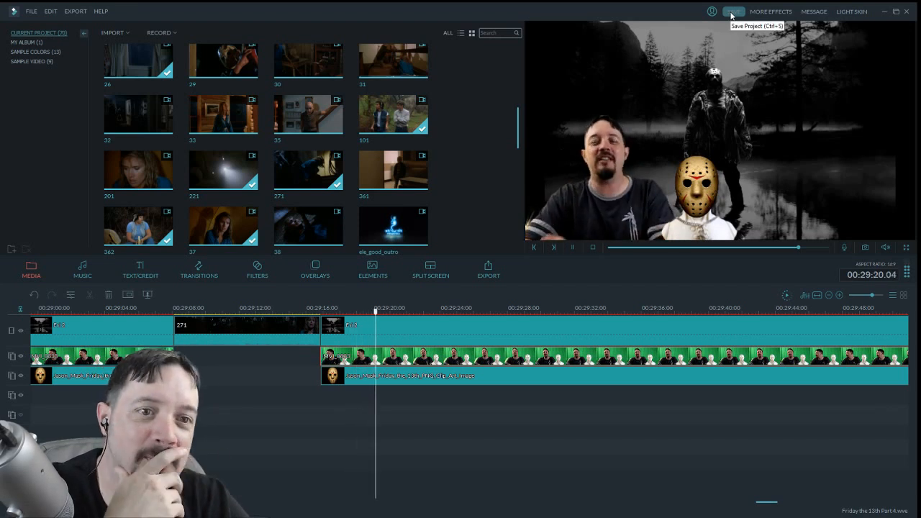
{"action": "left_click_drag", "start_coordinate": [764, 503], "coordinate": [773, 504]}
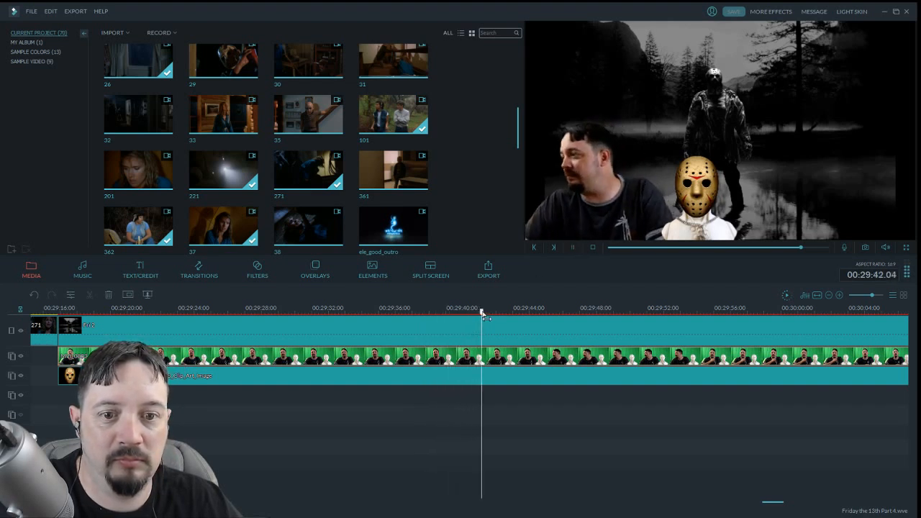
Replay the commentary from about 00:29:37 and split it at 00:29:39.00
{"action": "left_click", "coordinate": [404, 309]}
{"action": "key", "text": "space"}
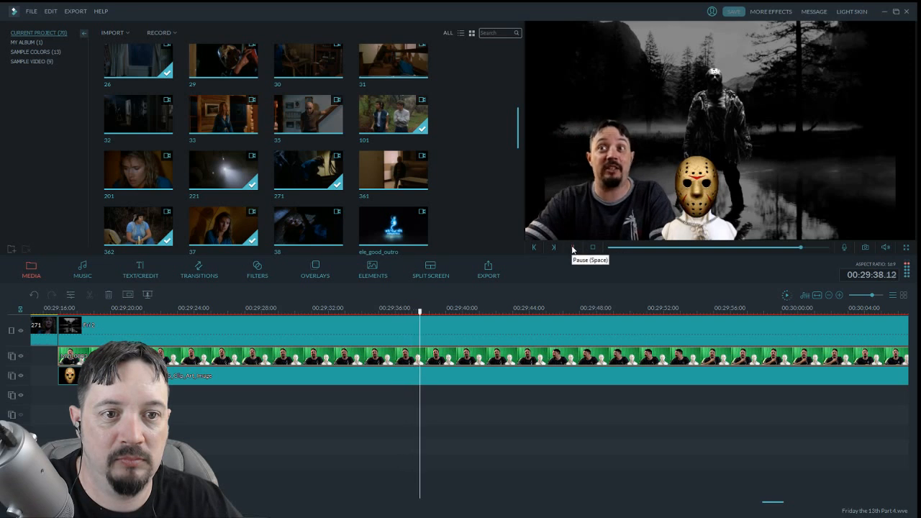
{"action": "left_click", "coordinate": [572, 248]}
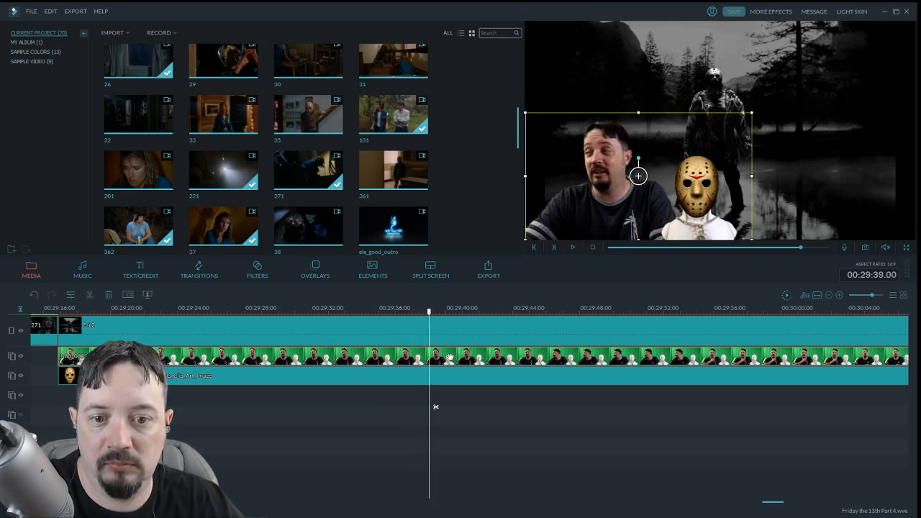
{"action": "left_click", "coordinate": [91, 295]}
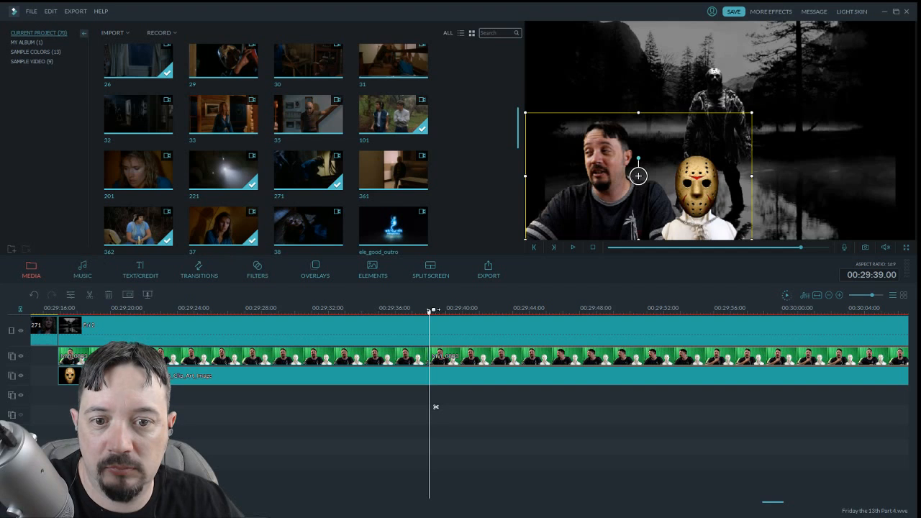
Split the commentary again at 00:29:51.01, delete the segment between the two cuts and close the gap at 00:29:39.00
{"action": "left_click_drag", "start_coordinate": [431, 314], "coordinate": [632, 348]}
{"action": "left_click", "coordinate": [589, 352]}
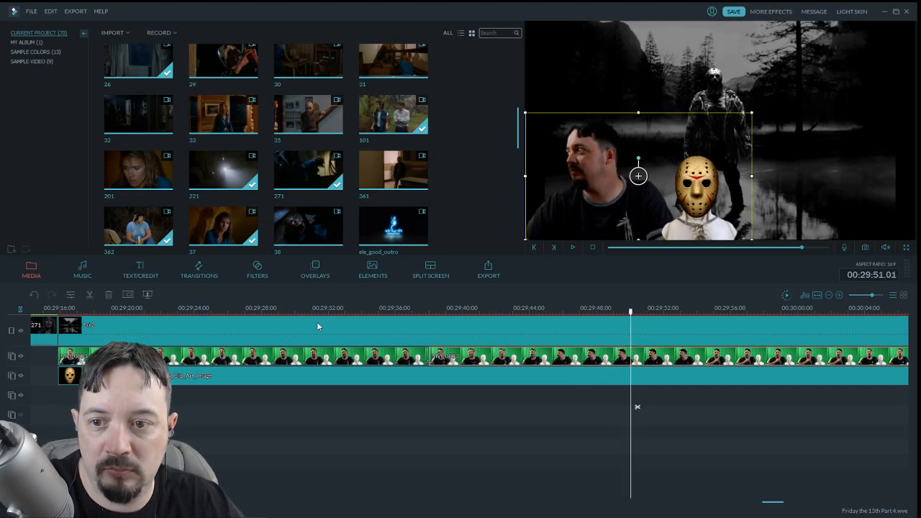
{"action": "left_click", "coordinate": [90, 295]}
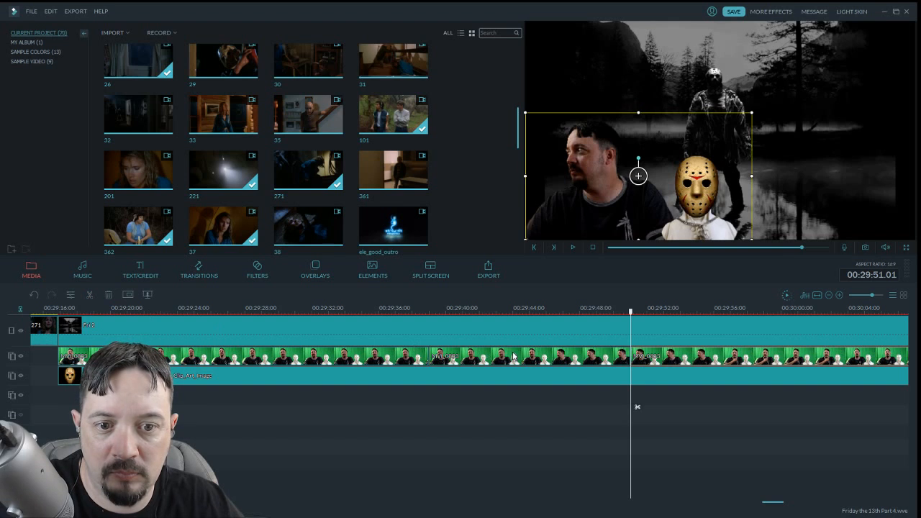
{"action": "left_click", "coordinate": [513, 356]}
{"action": "left_click", "coordinate": [112, 296]}
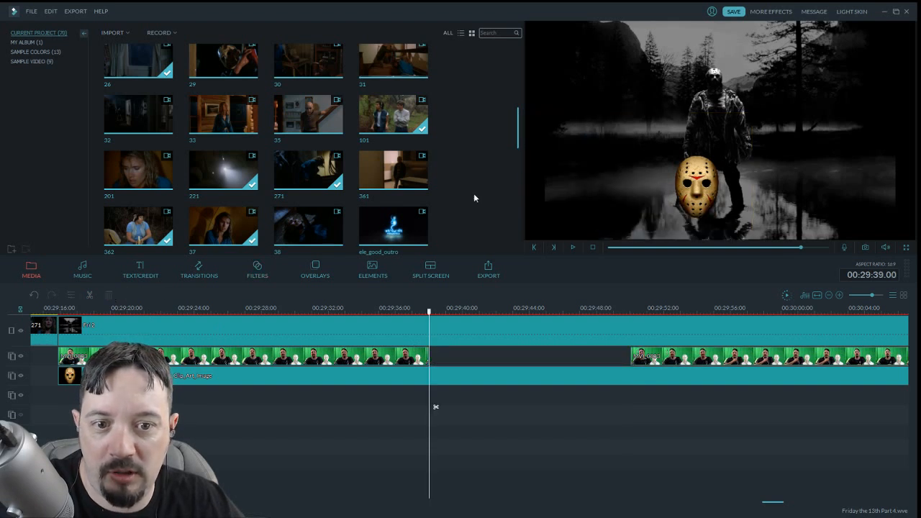
{"action": "left_click_drag", "start_coordinate": [670, 365], "coordinate": [559, 357]}
{"action": "left_click_drag", "start_coordinate": [468, 357], "coordinate": [467, 357]}
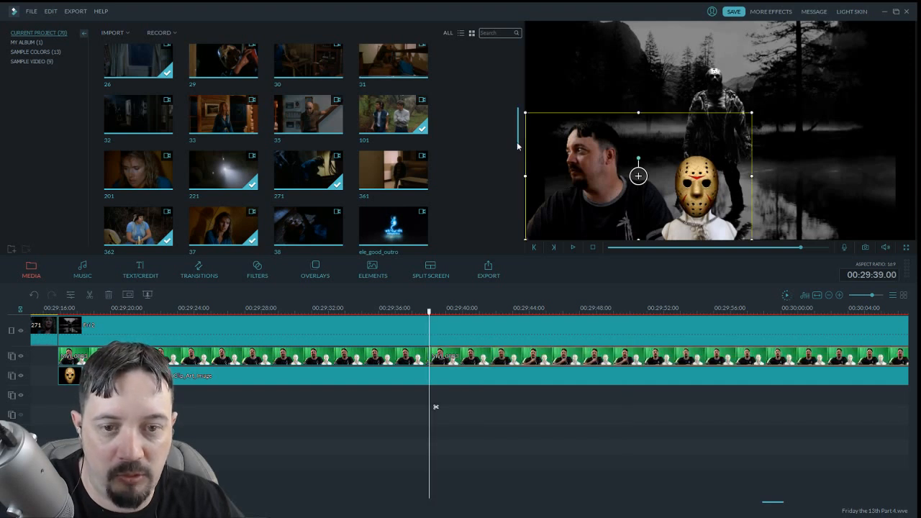
Place image 10 on the track below the mask image at 00:29:39.00 and give it the move-to-upper-left motion effect
{"action": "left_click_drag", "start_coordinate": [518, 146], "coordinate": [508, 198]}
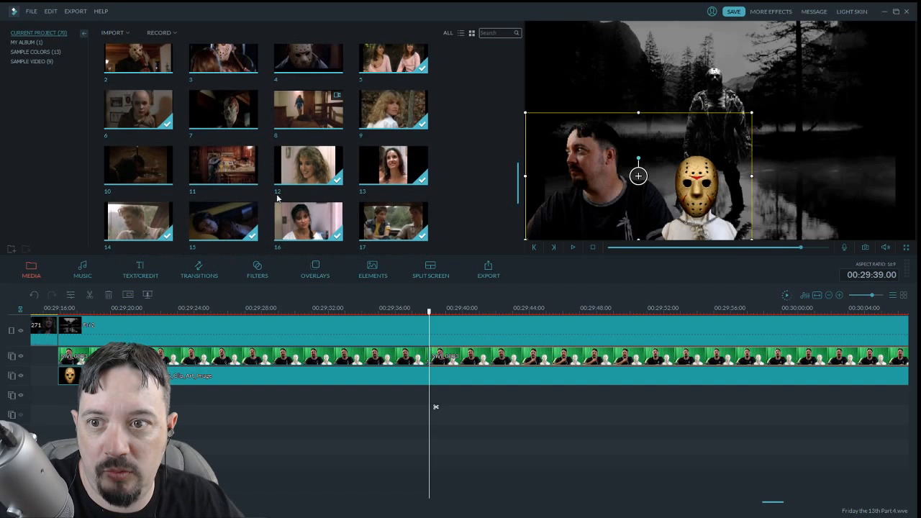
{"action": "left_click_drag", "start_coordinate": [166, 173], "coordinate": [472, 397]}
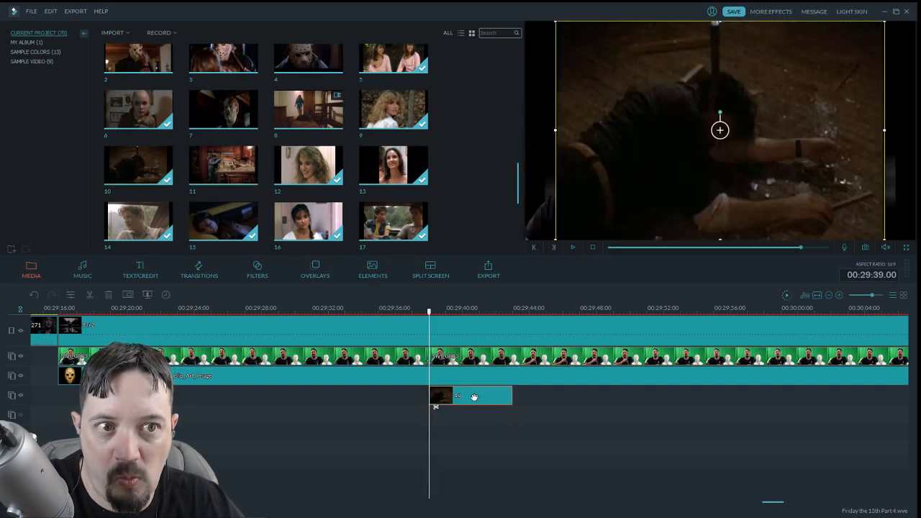
{"action": "double_click", "coordinate": [451, 389]}
{"action": "left_click", "coordinate": [180, 194]}
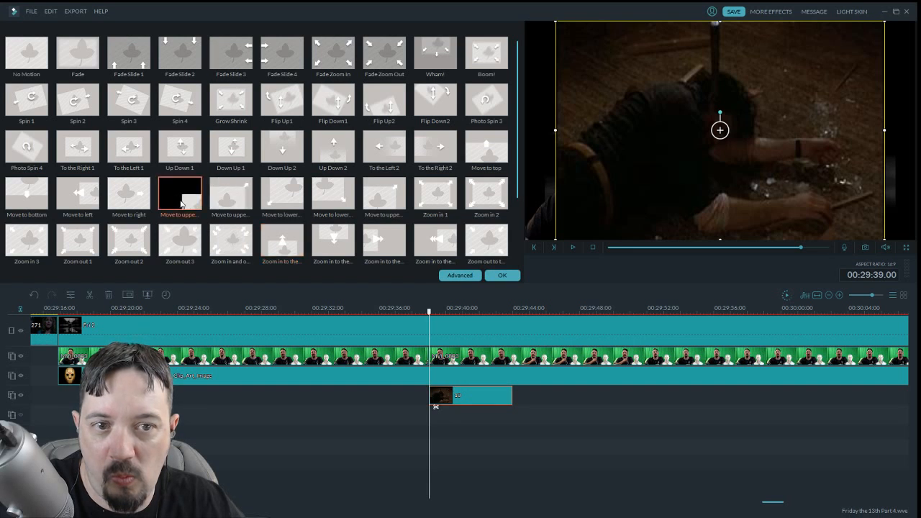
Preview image 10, move its start to 00:29:38.00, confirm its motion effect and replay from about 00:29:36
{"action": "left_click", "coordinate": [573, 247]}
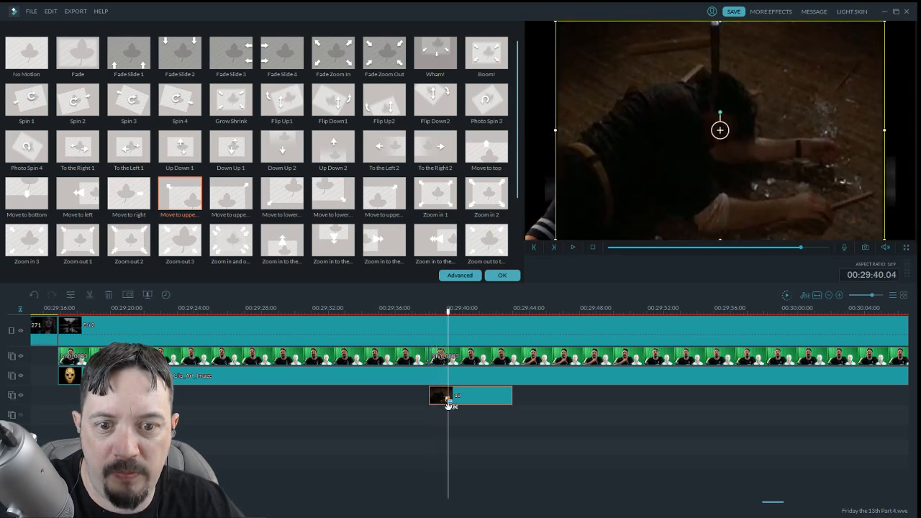
{"action": "left_click_drag", "start_coordinate": [449, 320], "coordinate": [428, 321]}
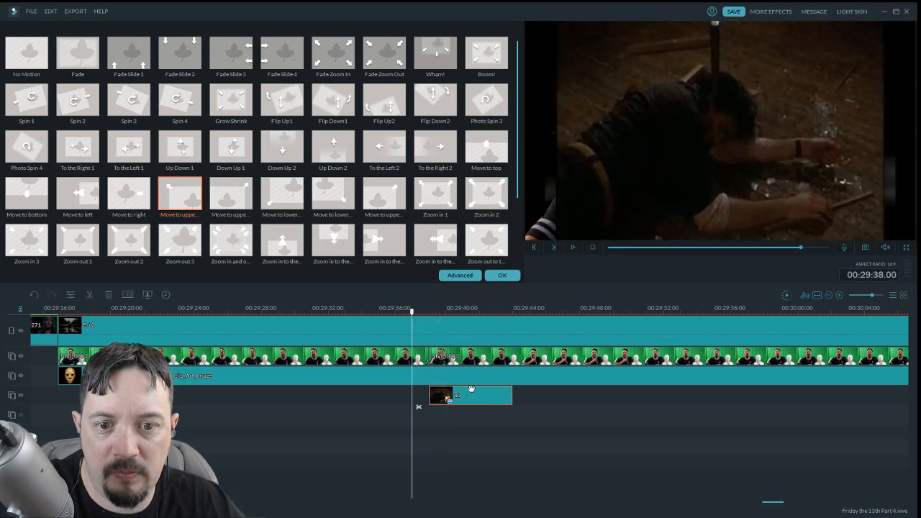
{"action": "left_click_drag", "start_coordinate": [471, 388], "coordinate": [454, 395]}
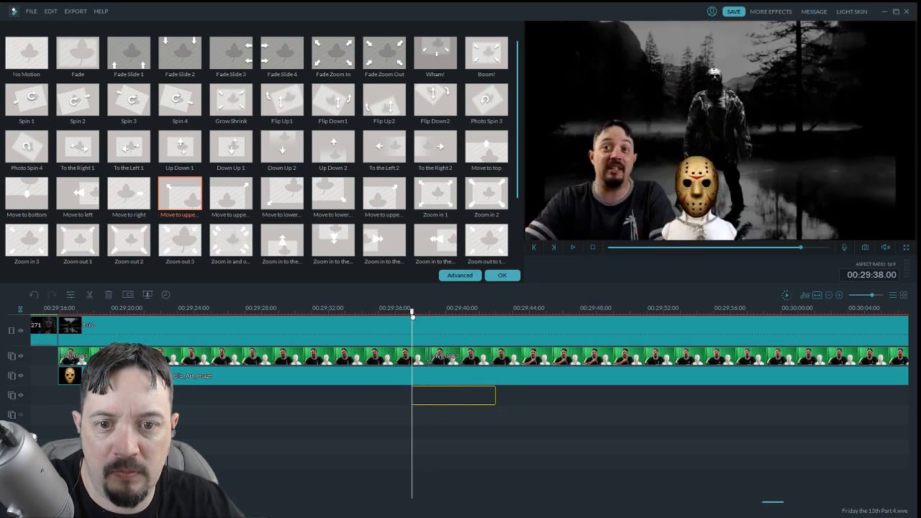
{"action": "left_click", "coordinate": [386, 310]}
{"action": "left_click", "coordinate": [501, 279]}
{"action": "key", "text": "space"}
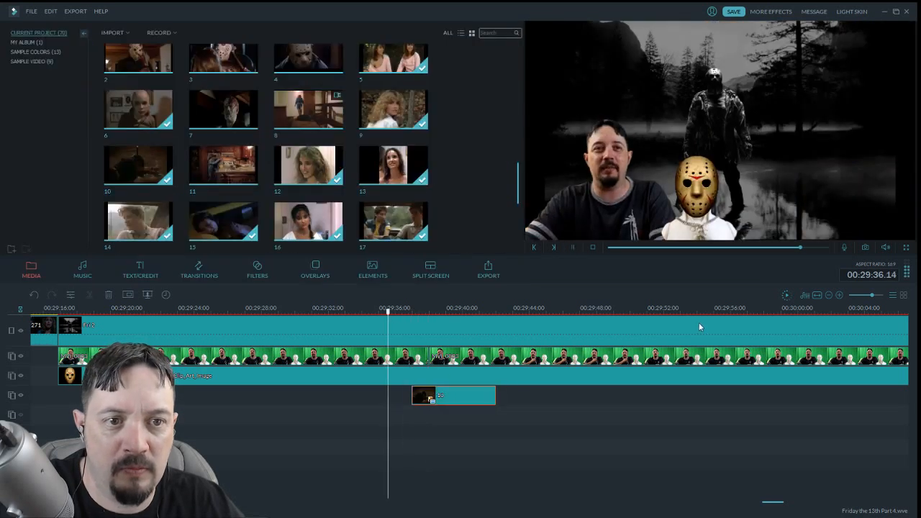